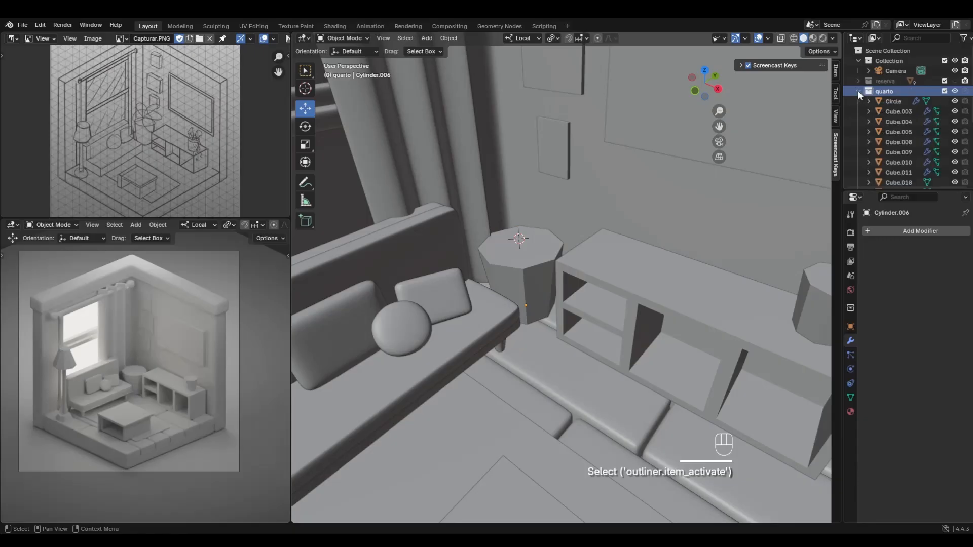
pyautogui.scroll(-5, 899, 126)
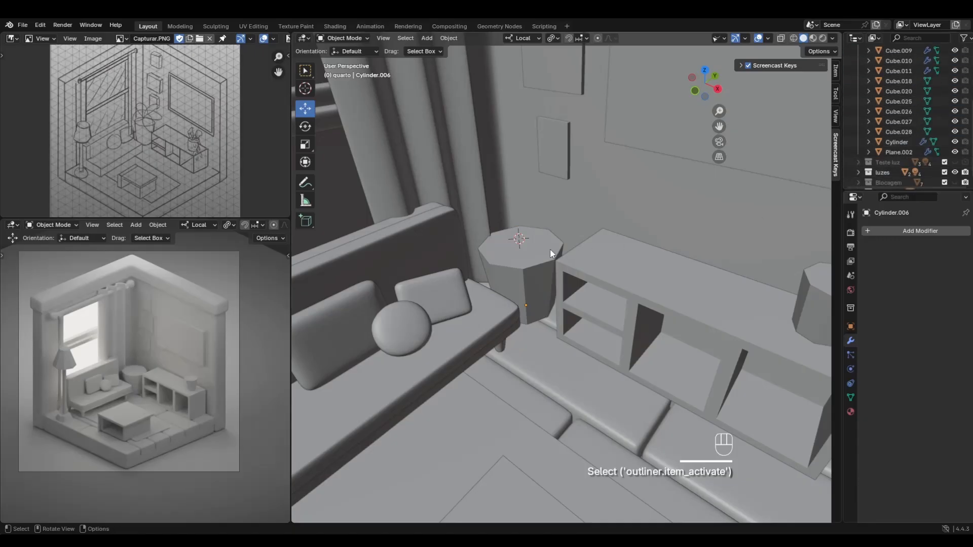
pyautogui.click(512, 254)
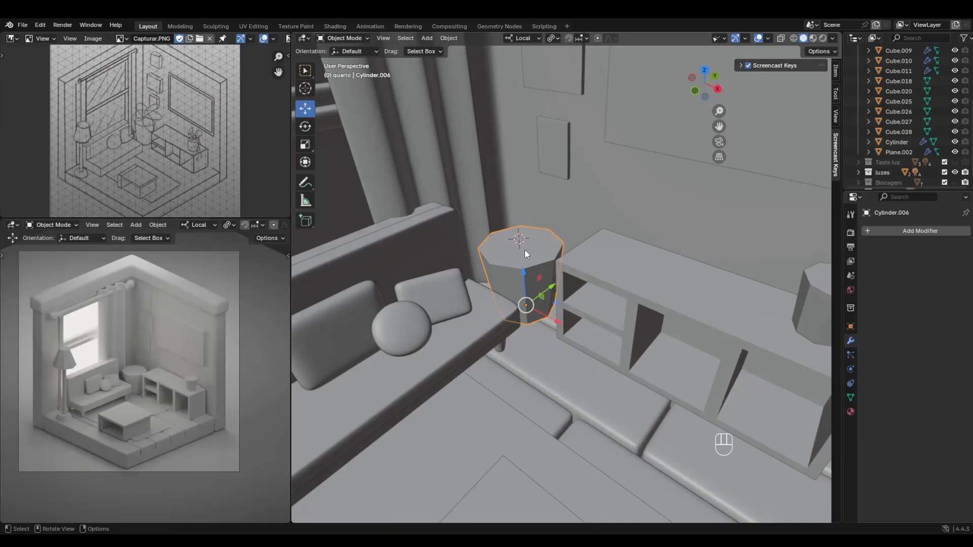
pyautogui.click(531, 263)
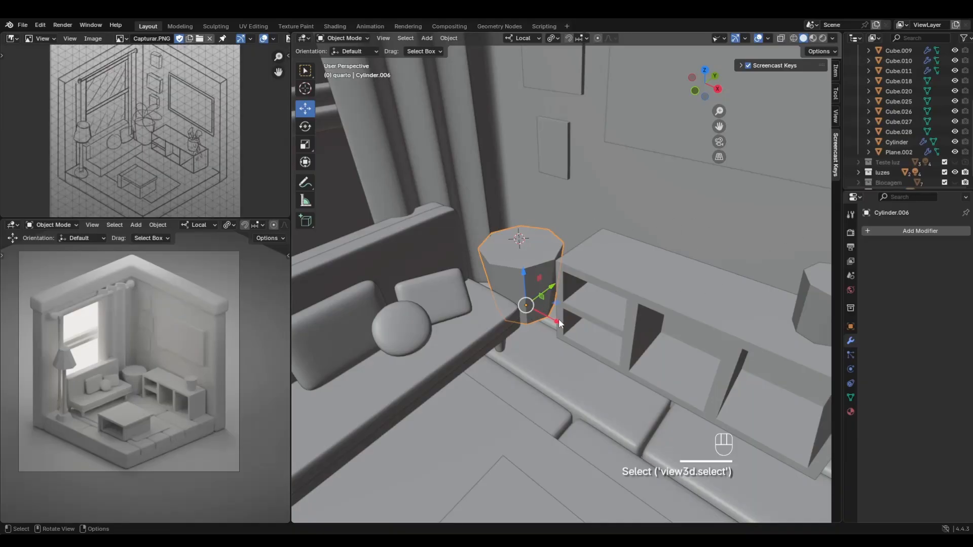
pyautogui.moveTo(559, 323); pyautogui.dragTo(660, 345)
pyautogui.hotkey('ctrl', 'z')
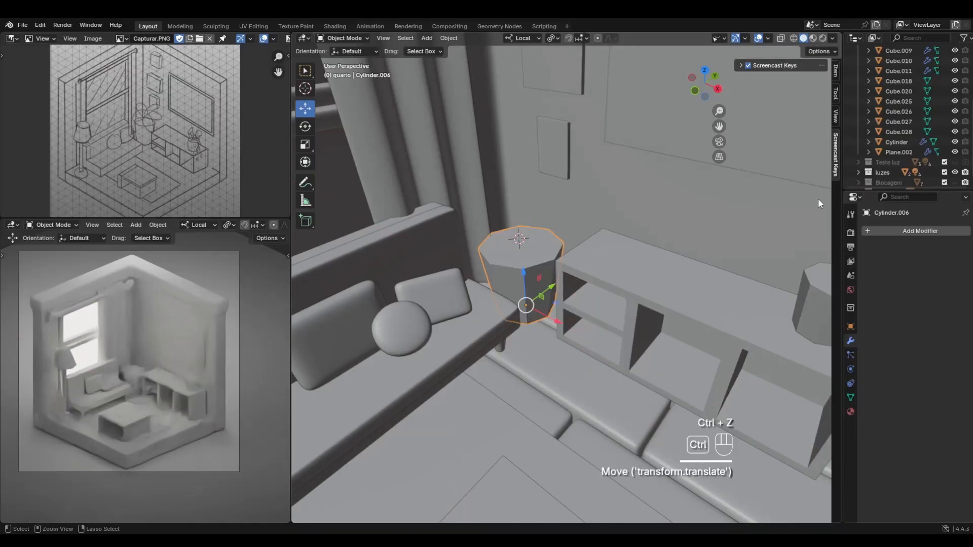
# Make the Moveis collection active, collapse the quarto collection and expand Moveis to list its objects.
pyautogui.scroll(-2, 874, 150)
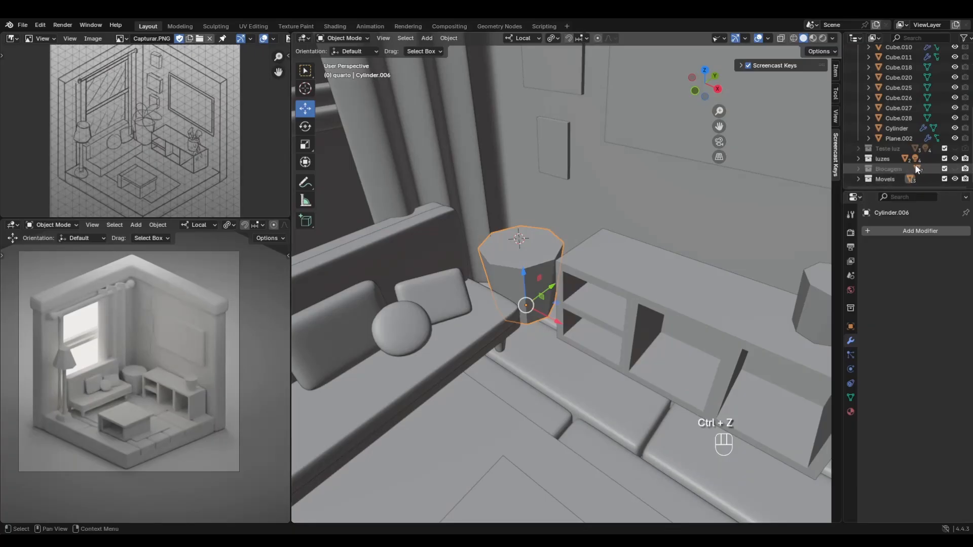
pyautogui.click(879, 179)
pyautogui.scroll(5, 899, 135)
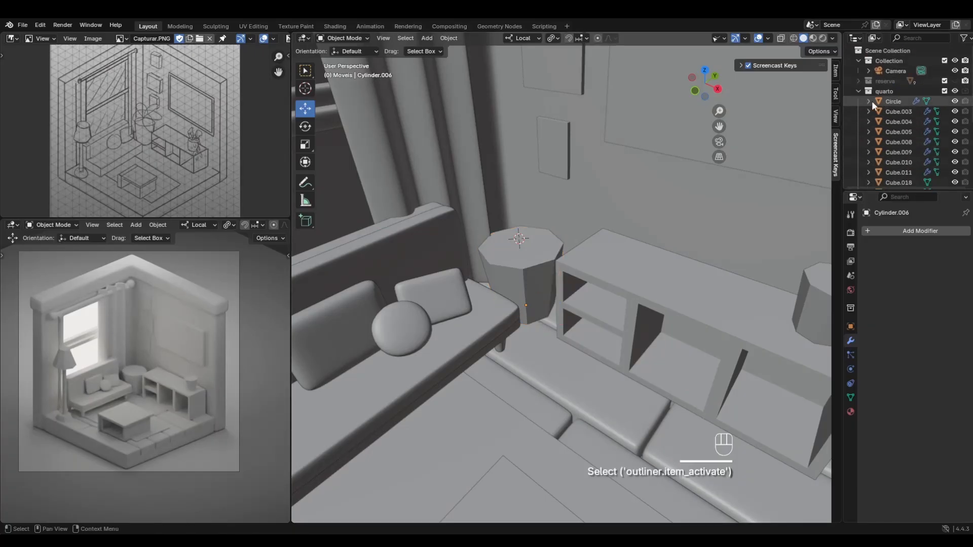
pyautogui.click(858, 90)
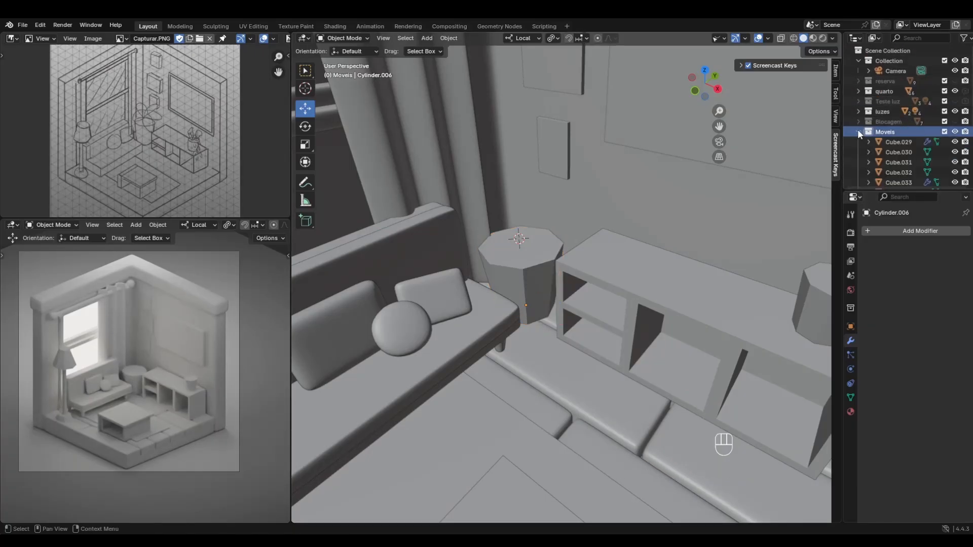
pyautogui.scroll(-5, 910, 141)
# Rename the tapered octagonal cylinder between the sofa and the shelf unit to vaso.
pyautogui.click(533, 259)
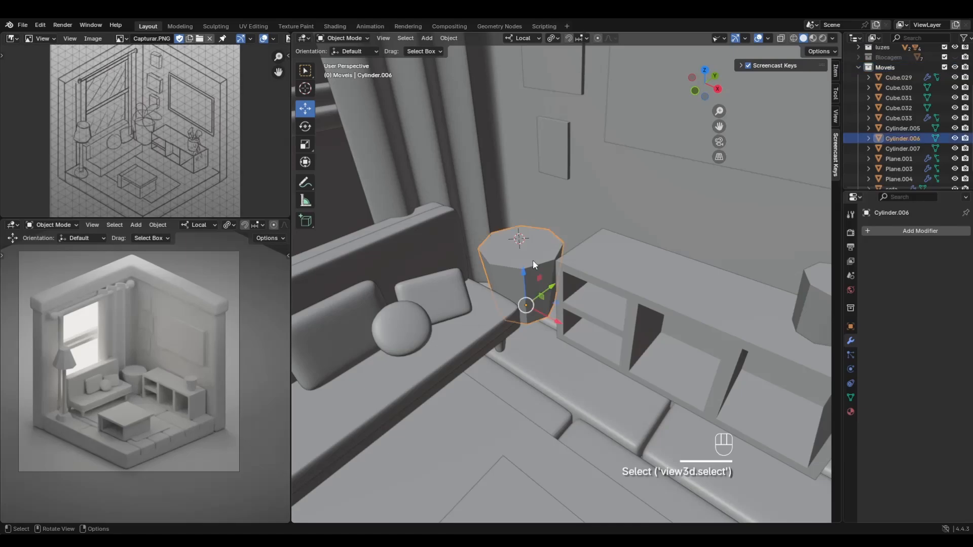
pyautogui.press('F2')
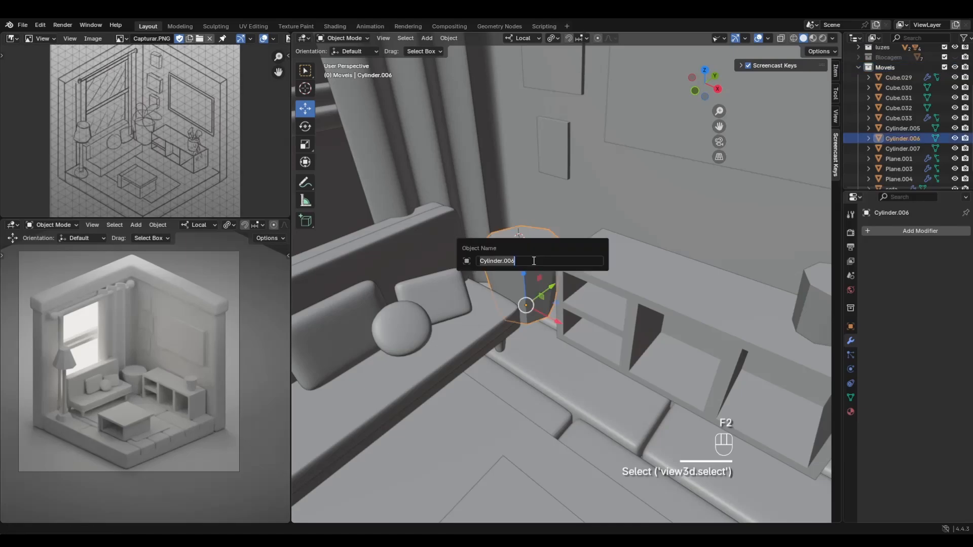
pyautogui.write('vaso')
pyautogui.press('Return')
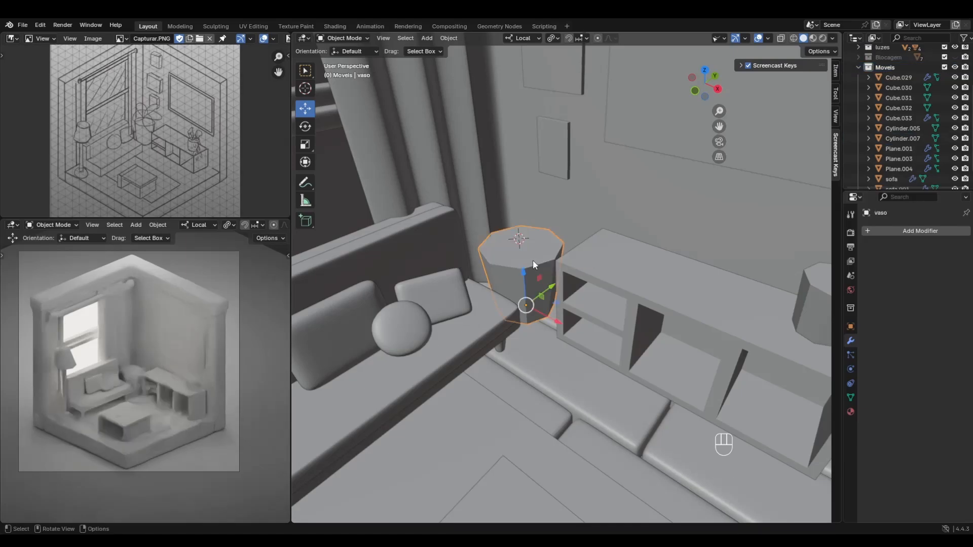
# Rename the square sofa cushion nearest the floor lamp to almofada01.
pyautogui.scroll(-5, 519, 333)
pyautogui.scroll(3, 510, 339)
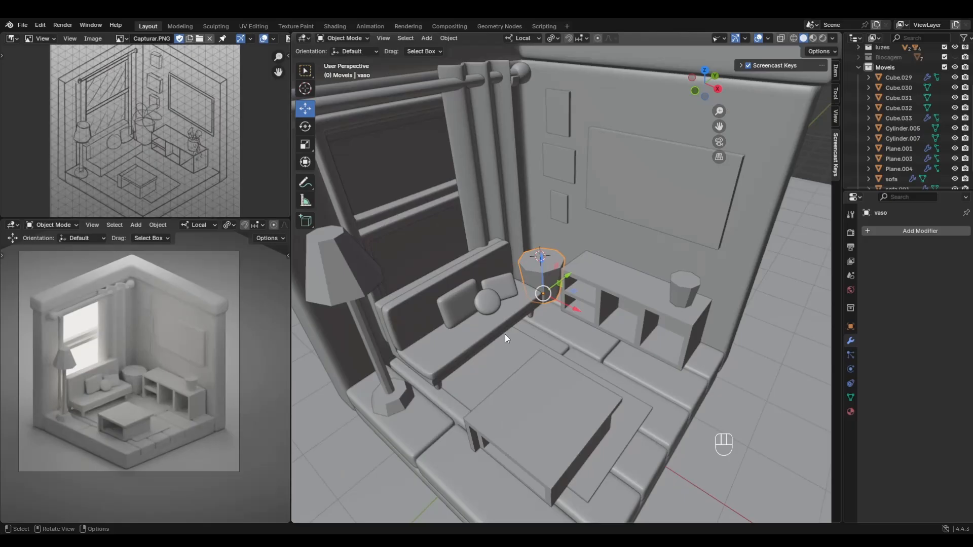
pyautogui.keyDown('shift'); pyautogui.moveTo(507, 335); pyautogui.dragTo(582, 321, button='middle'); pyautogui.keyUp('shift')
pyautogui.scroll(2, 581, 321)
pyautogui.click(549, 296)
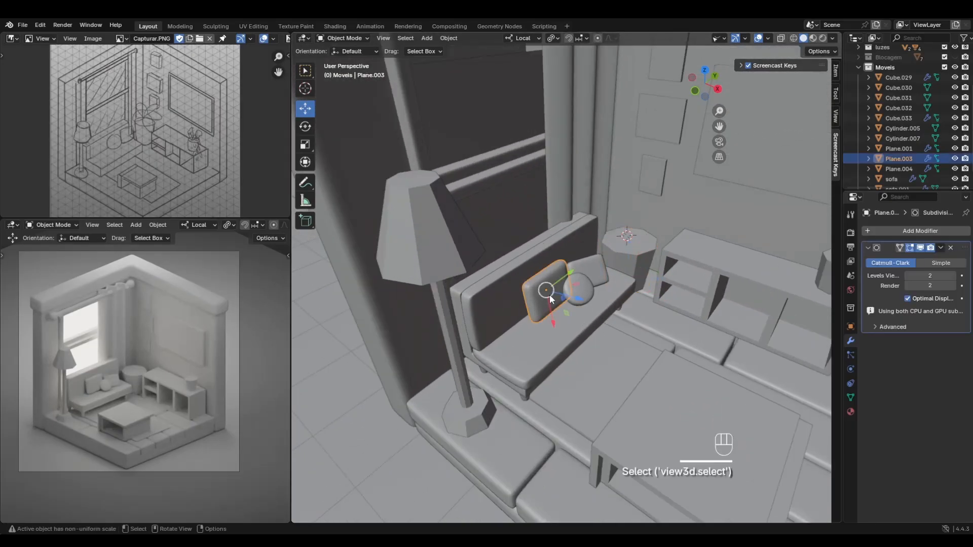
pyautogui.press('F2')
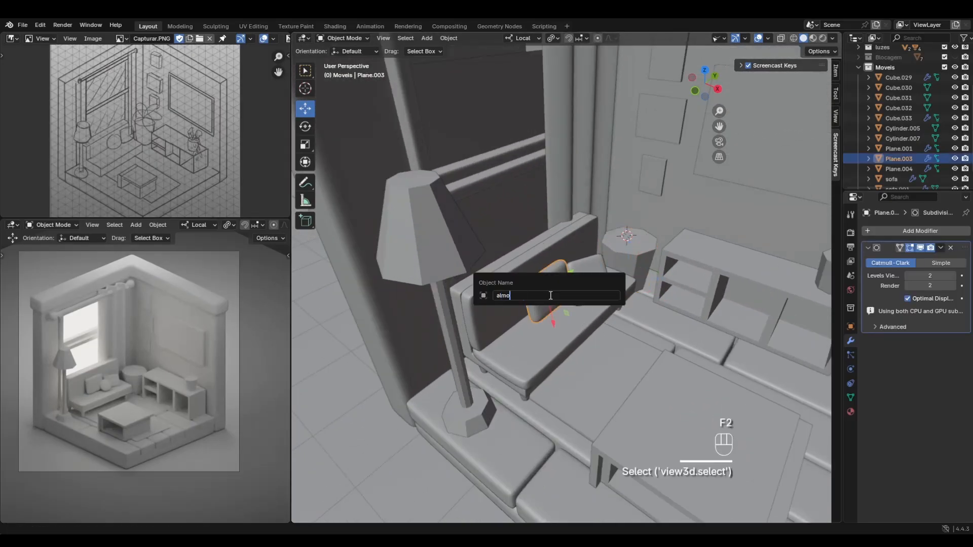
pyautogui.write('almofada01')
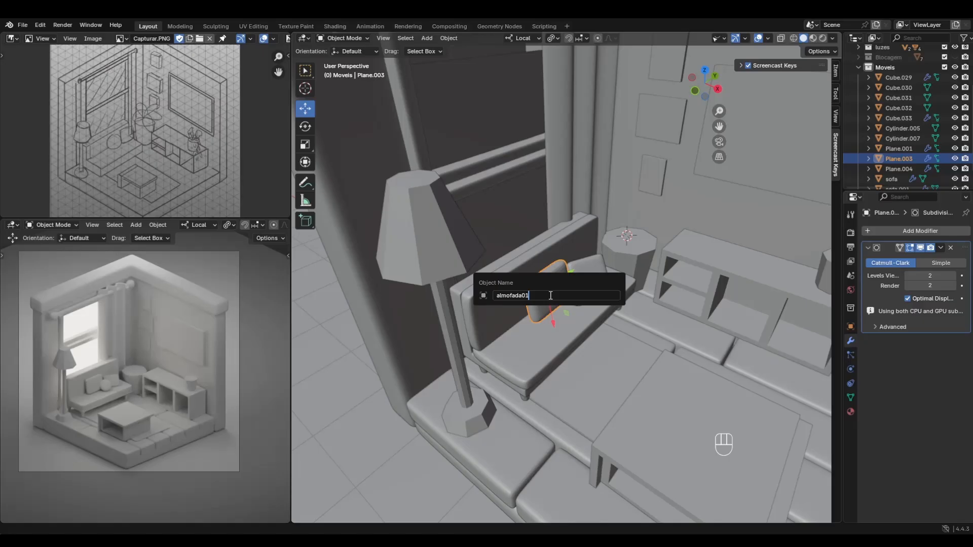
pyautogui.press('Return')
# Rename the round cushion on the sofa to almofada02.
pyautogui.scroll(2, 547, 287)
pyautogui.click(585, 299)
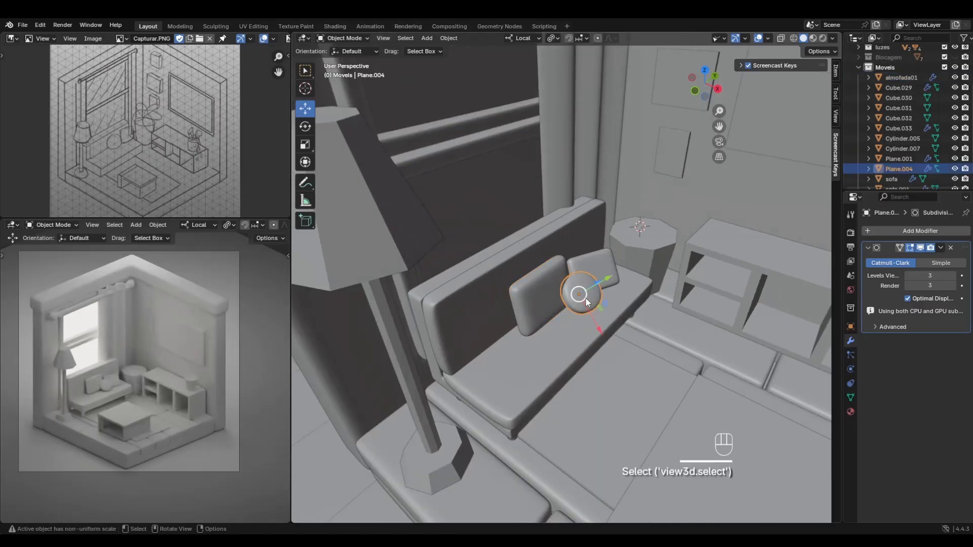
pyautogui.press('F2')
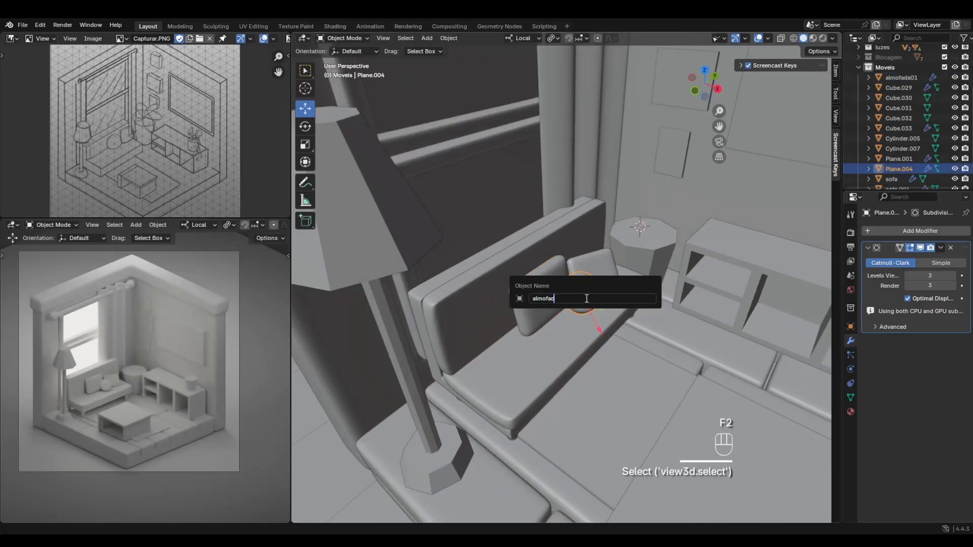
pyautogui.write('almofada02')
pyautogui.press('Return')
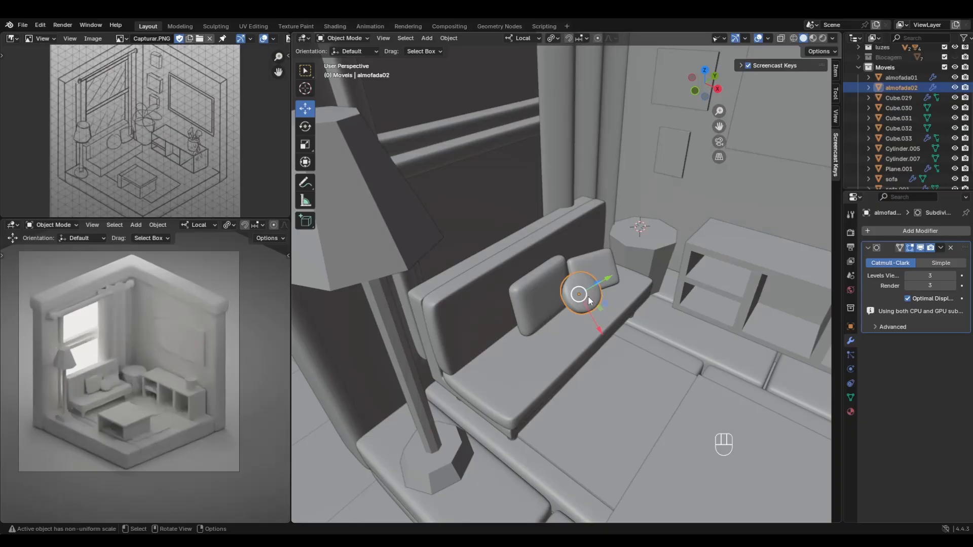
# Rename the square cushion behind the round one to almofada03 and collapse the Moveis collection.
pyautogui.click(591, 267)
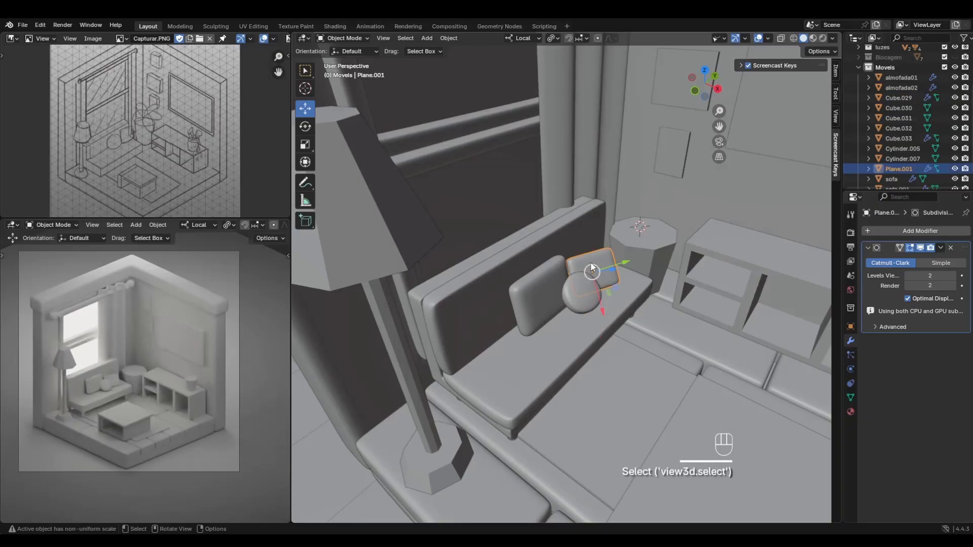
pyautogui.press('F2')
pyautogui.write('almofada03')
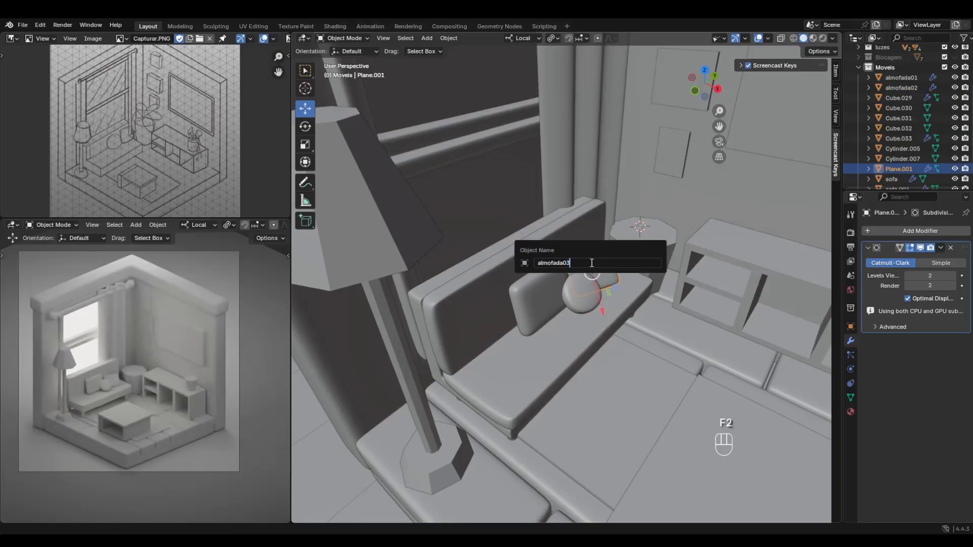
pyautogui.press('Return')
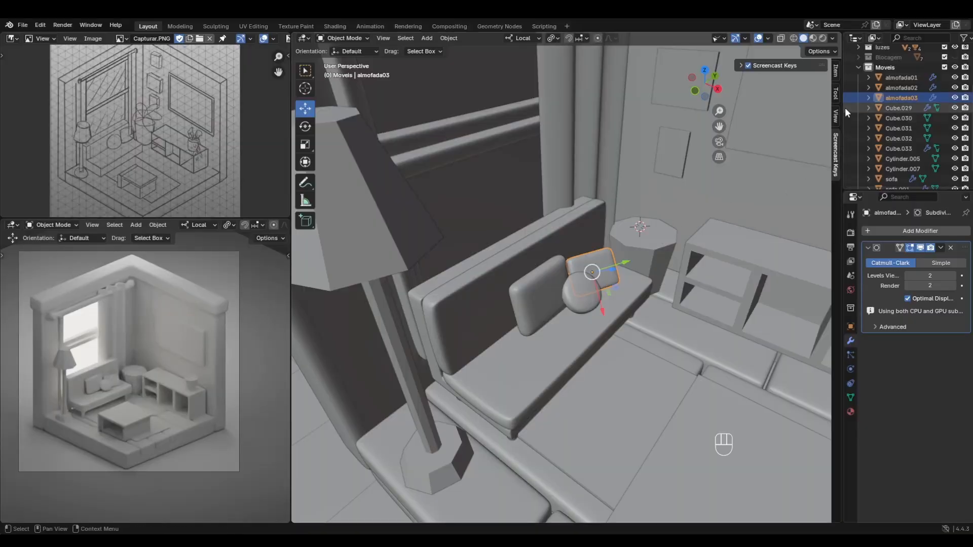
pyautogui.click(859, 67)
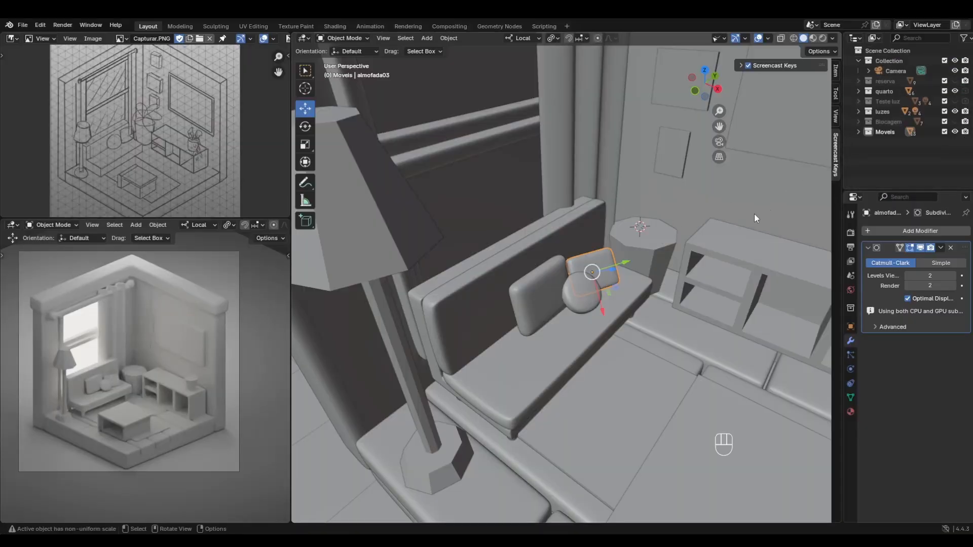
# Isolate the vaso object in local view and enter Edit Mode on its mesh.
pyautogui.click(657, 247)
pyautogui.moveTo(670, 294); pyautogui.dragTo(595, 302, button='middle')
pyautogui.press('KP_Divide')
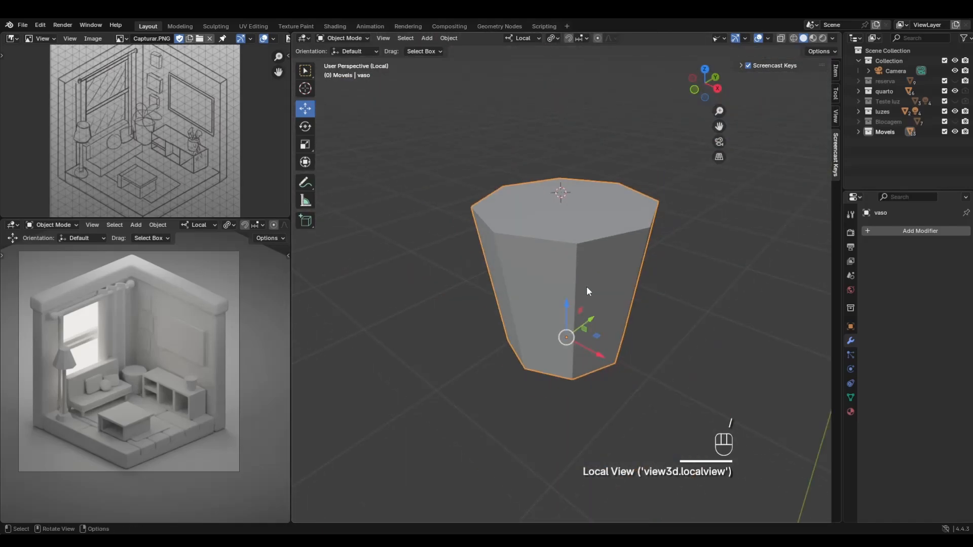
pyautogui.moveTo(646, 263); pyautogui.dragTo(631, 293, button='middle')
pyautogui.press('Tab')
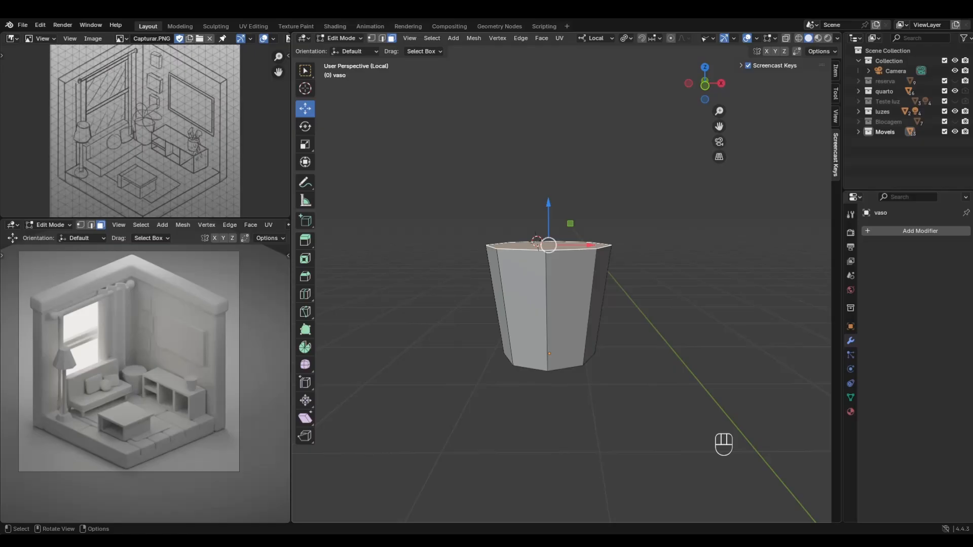
# Inset the vase's top face by about 0.38 m to form the rim.
pyautogui.moveTo(668, 213); pyautogui.dragTo(584, 256, button='middle')
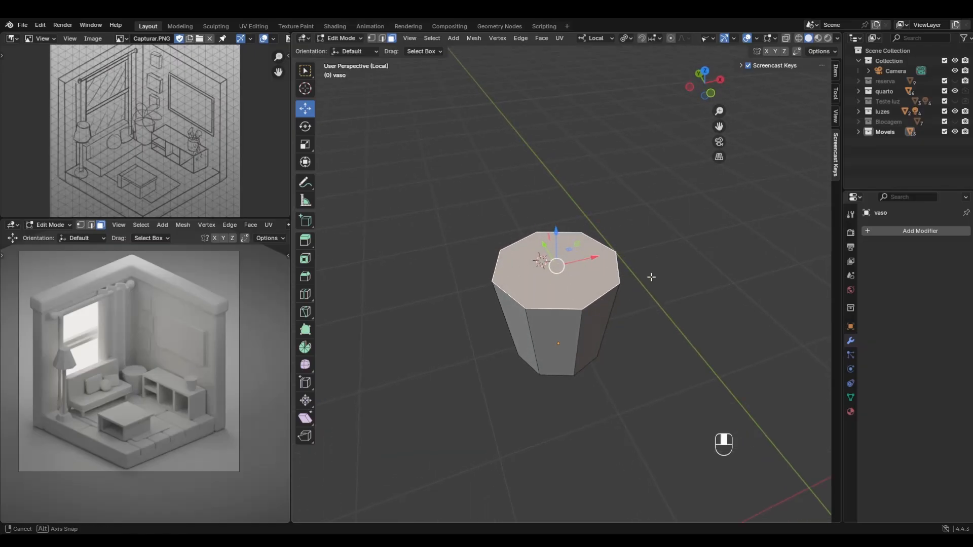
pyautogui.moveTo(619, 297); pyautogui.dragTo(488, 194, button='middle')
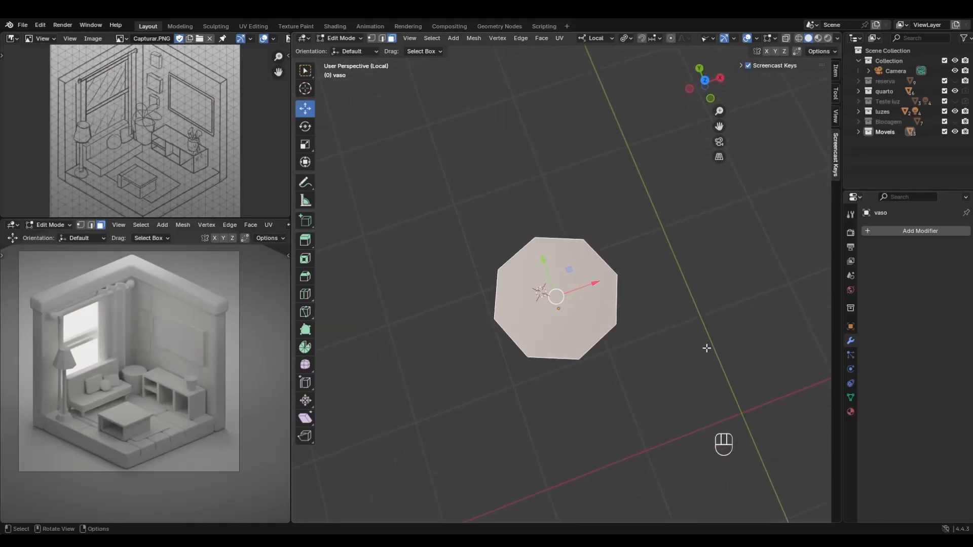
pyautogui.press('i')
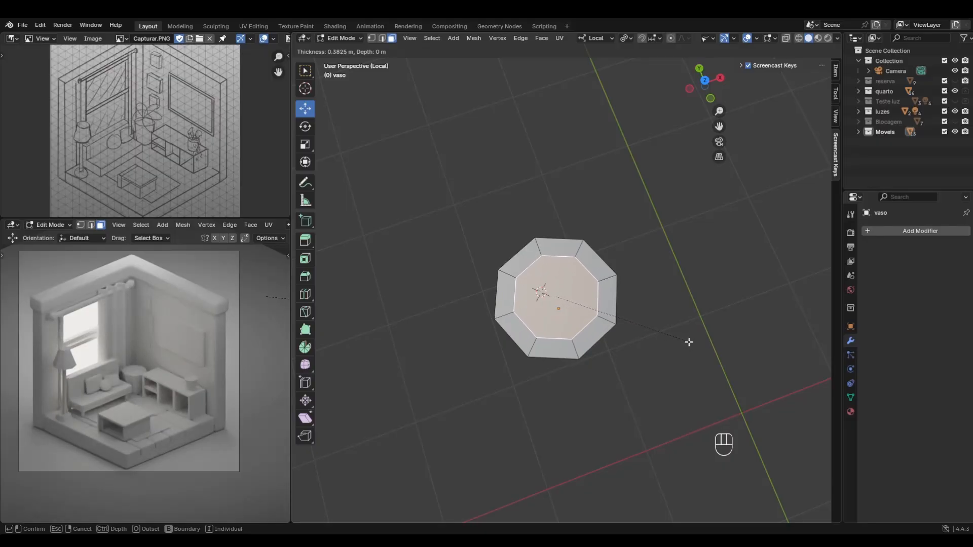
pyautogui.click(689, 342)
# Extrude the inset top face about 0.13 m down into the vase and deselect it.
pyautogui.moveTo(689, 341); pyautogui.dragTo(702, 271, button='middle')
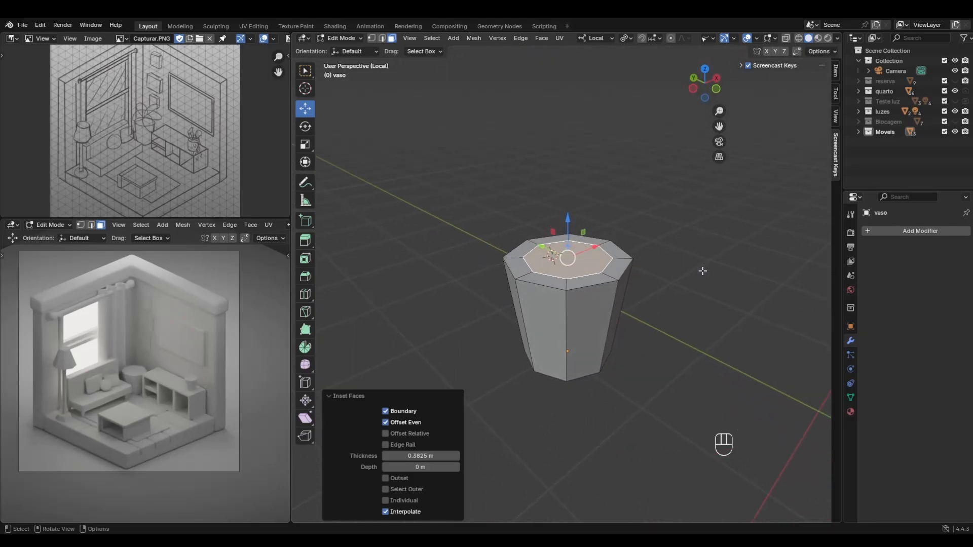
pyautogui.press('e')
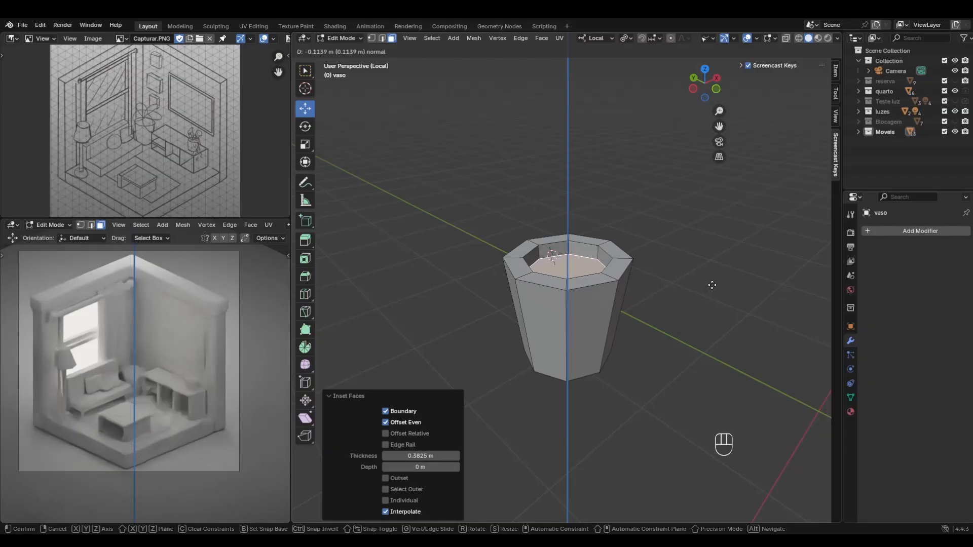
pyautogui.click(712, 286)
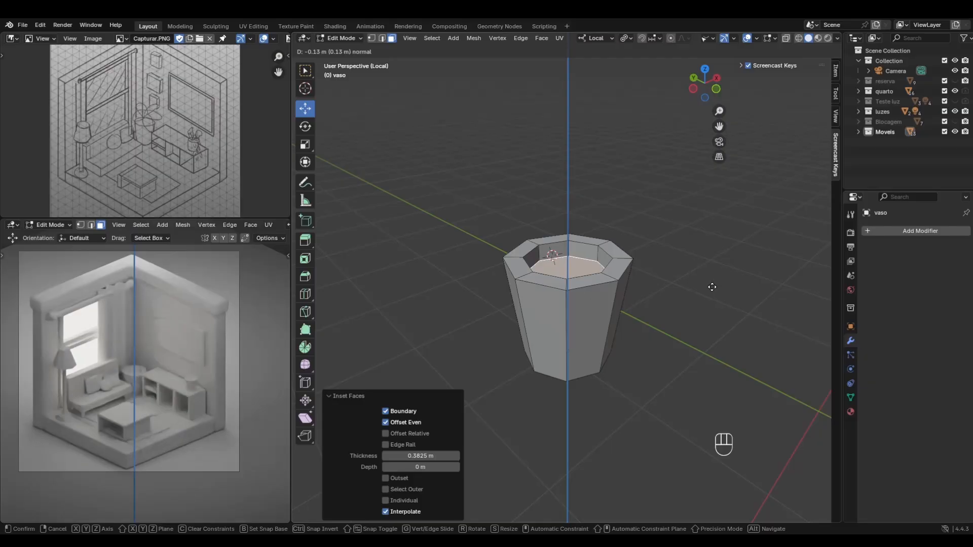
pyautogui.scroll(5, 35, 321)
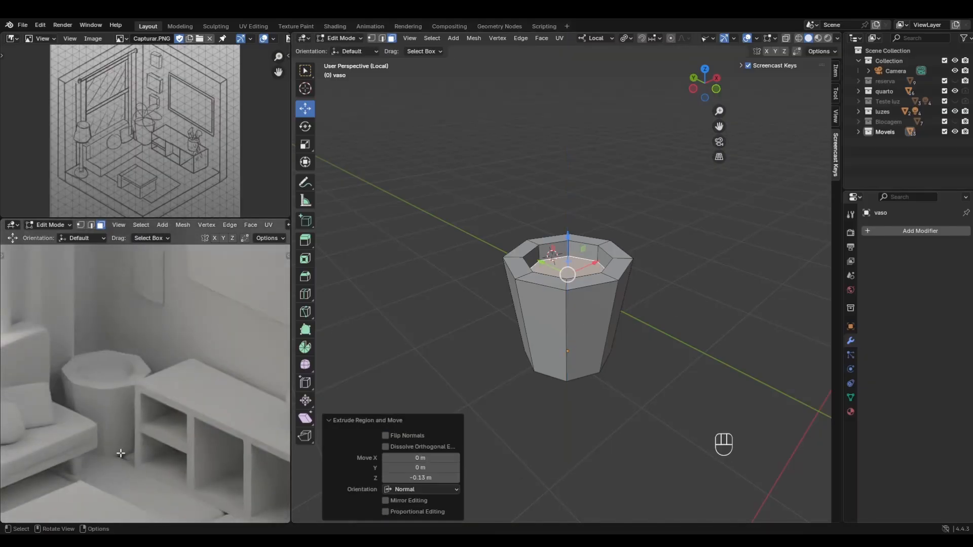
pyautogui.click(679, 249)
# Add a Subdivision Surface modifier to the vase and set its viewport levels to 2.
pyautogui.moveTo(682, 250); pyautogui.dragTo(658, 208, button='middle')
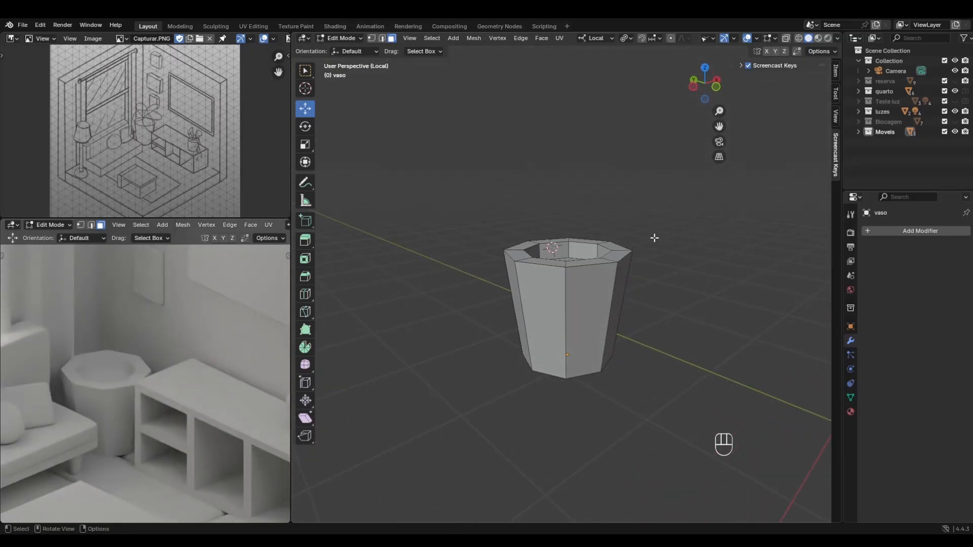
pyautogui.moveTo(639, 237); pyautogui.dragTo(662, 224, button='middle')
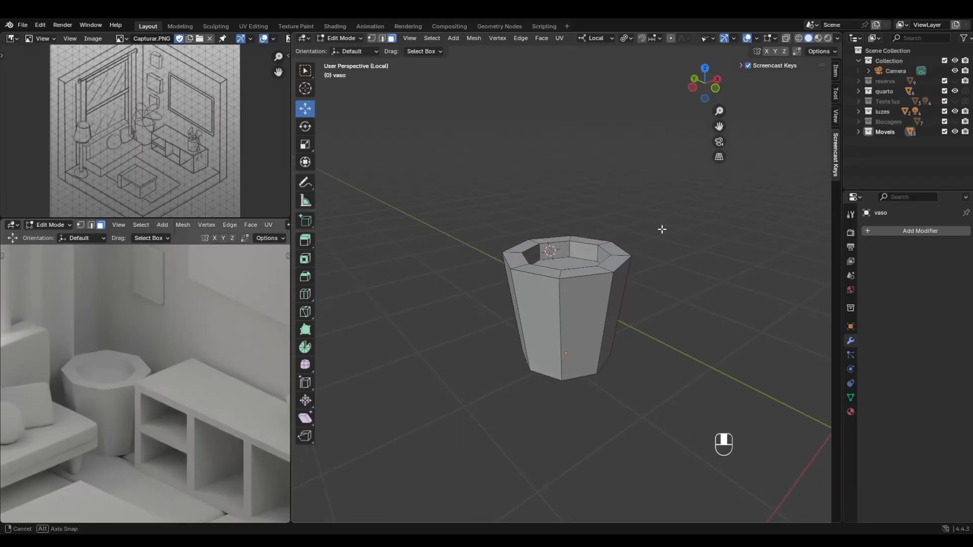
pyautogui.click(899, 232)
pyautogui.click(889, 235)
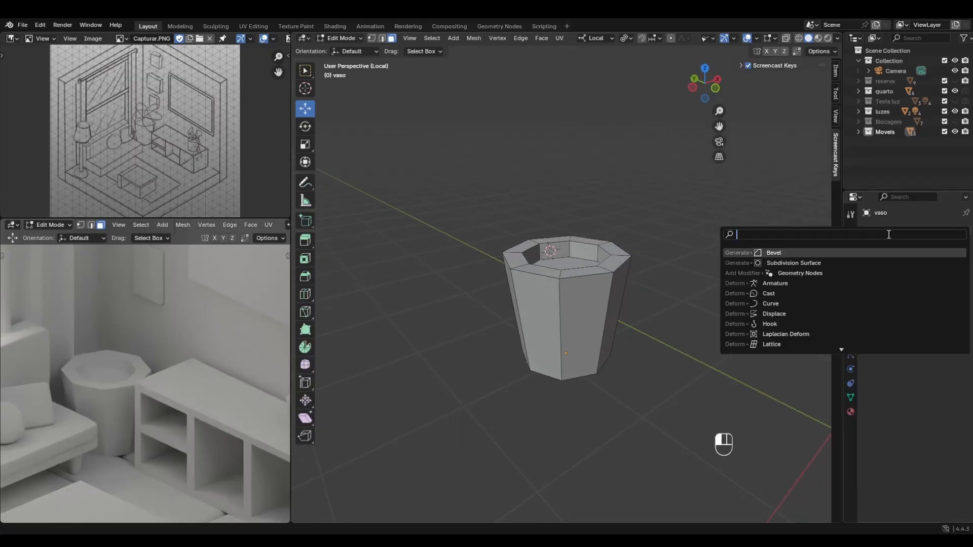
pyautogui.click(764, 265)
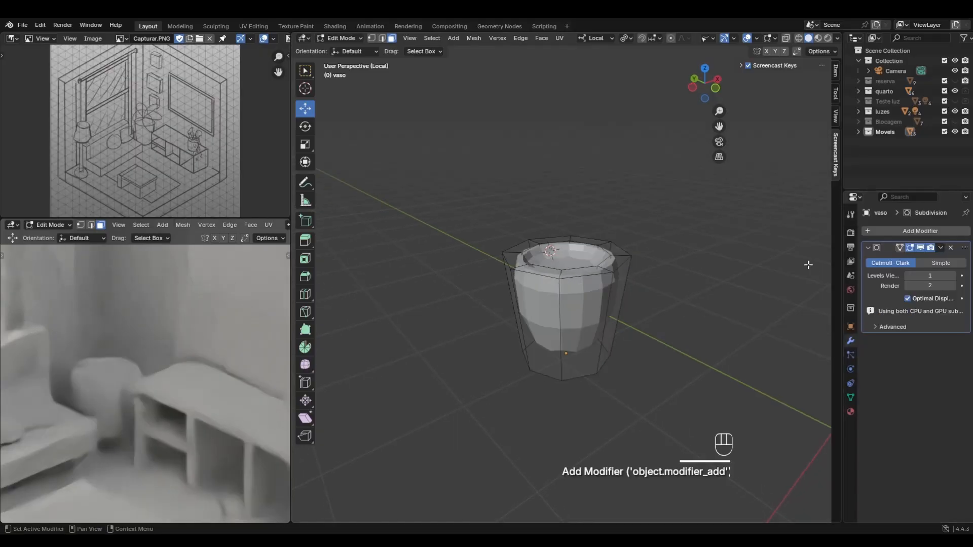
pyautogui.click(953, 277)
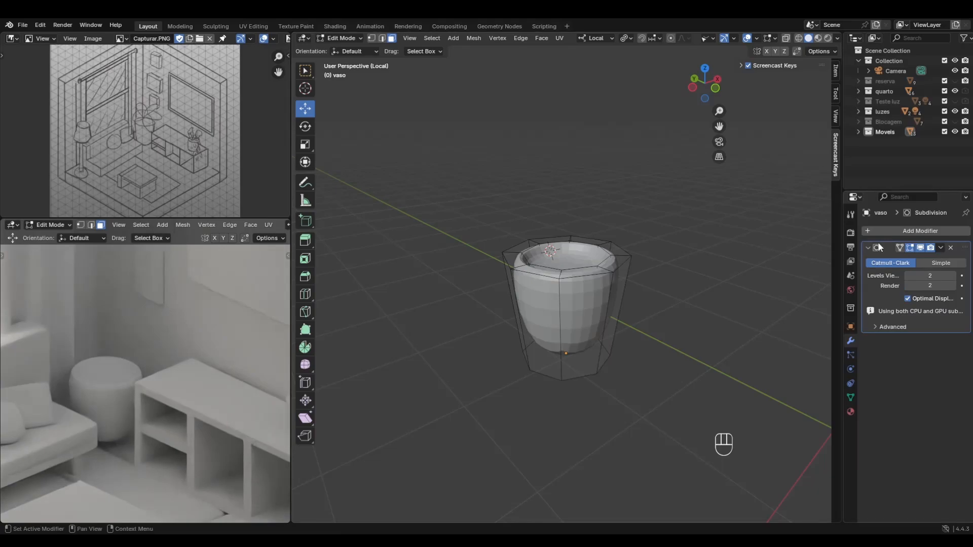
# Add a Bevel modifier with 2 segments to the vase, place it before the Subdivision Surface modifier, and return to Object Mode.
pyautogui.click(928, 232)
pyautogui.click(891, 233)
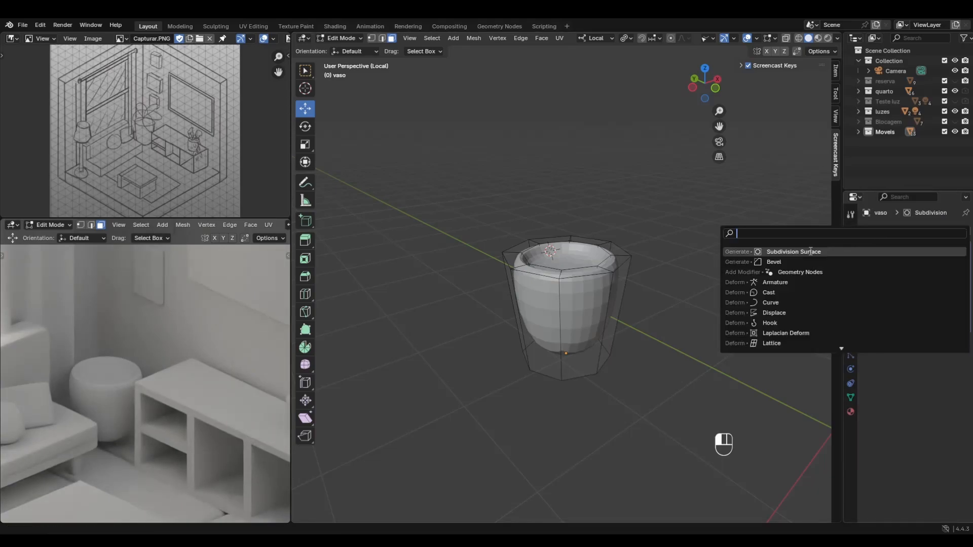
pyautogui.click(777, 263)
pyautogui.moveTo(965, 341); pyautogui.dragTo(967, 230)
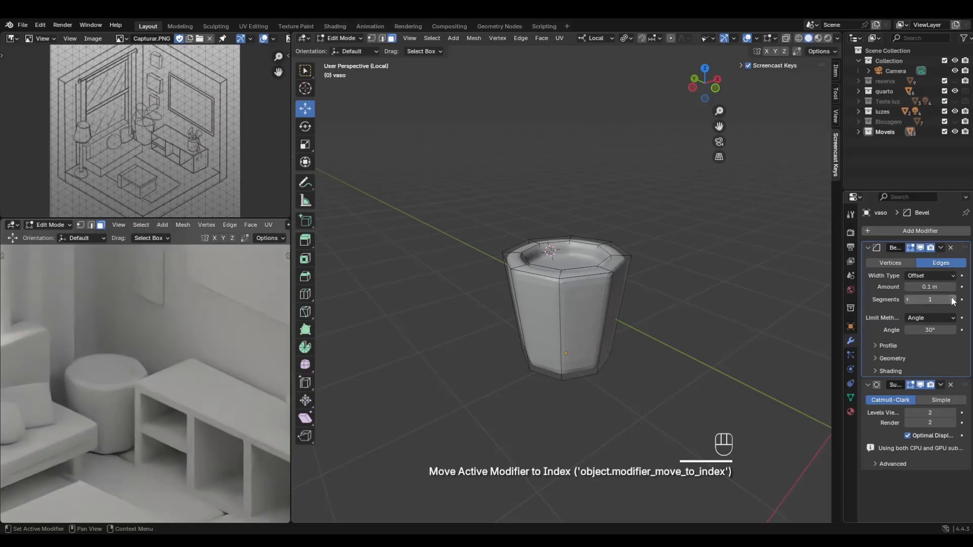
pyautogui.click(952, 299)
pyautogui.click(713, 278)
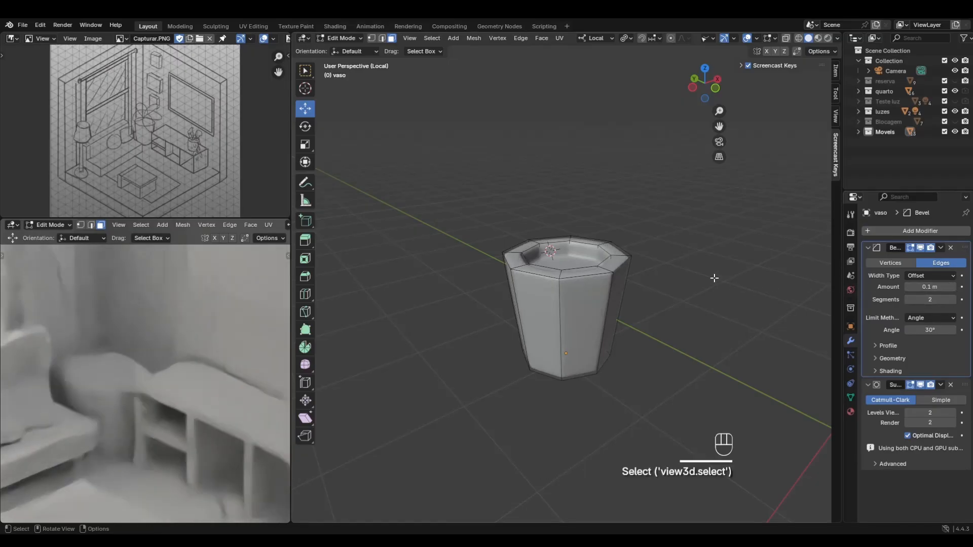
pyautogui.press('Tab')
pyautogui.moveTo(706, 276); pyautogui.dragTo(673, 217, button='middle')
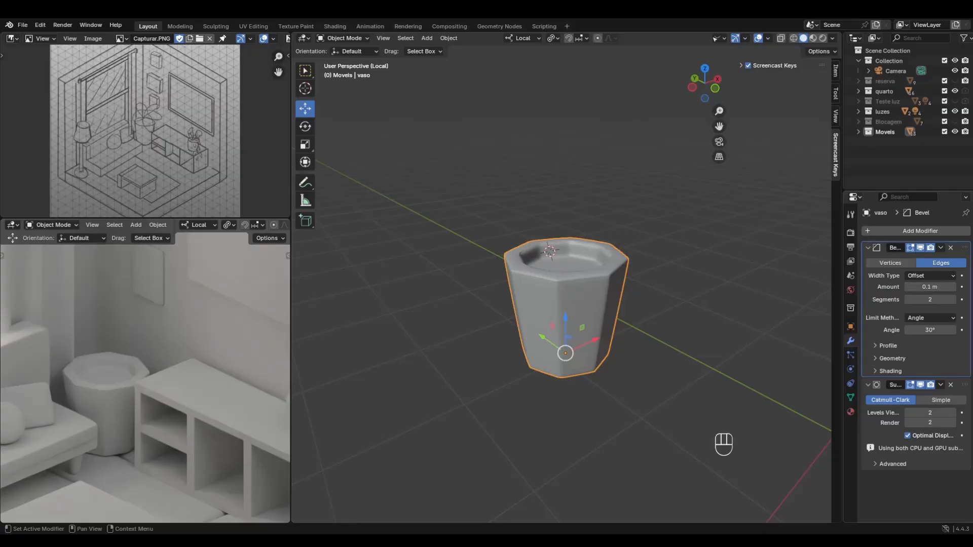
pyautogui.moveTo(965, 247)
pyautogui.mouseDown()
pyautogui.moveTo(968, 350)
pyautogui.moveTo(965, 248)
pyautogui.mouseUp()
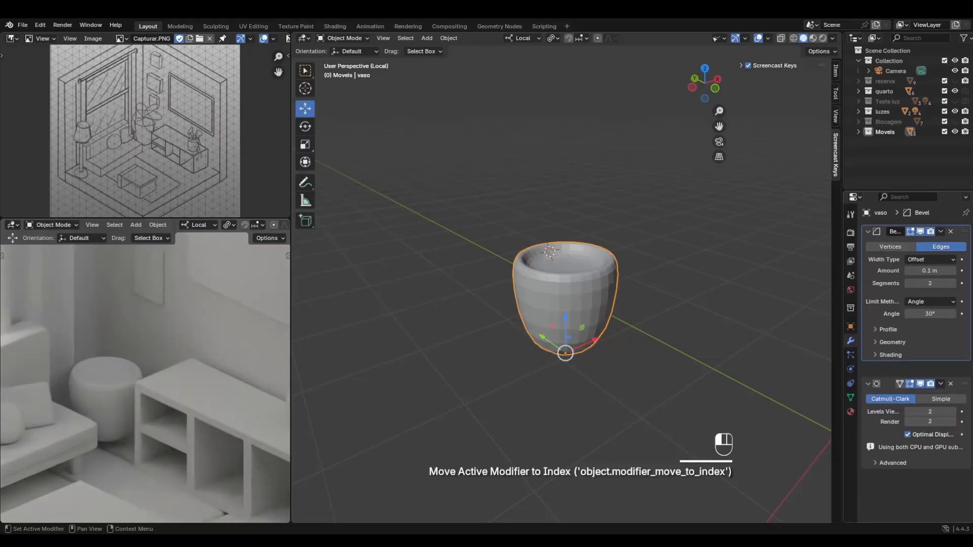
# Set the Bevel modifier's limit method to Weight and shade the vase smooth.
pyautogui.click(918, 317)
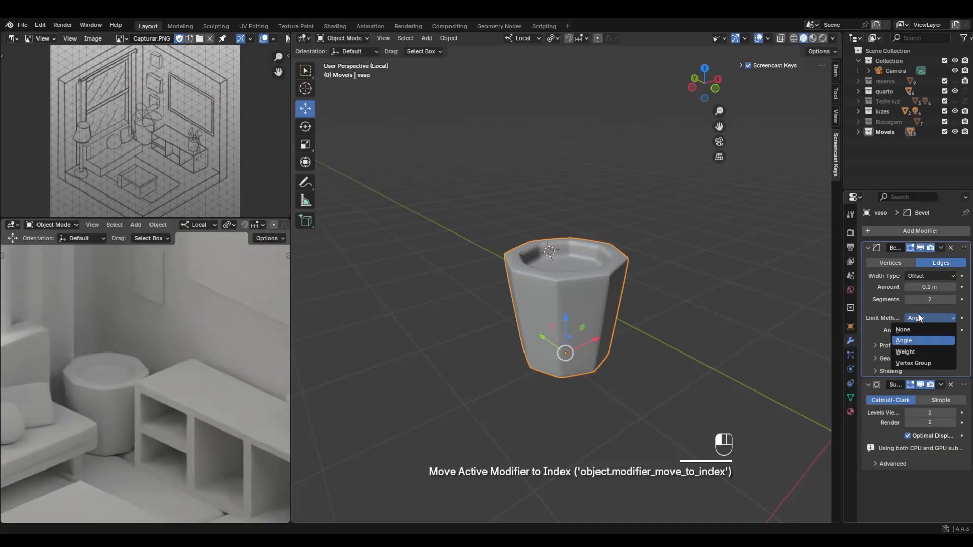
pyautogui.click(914, 351)
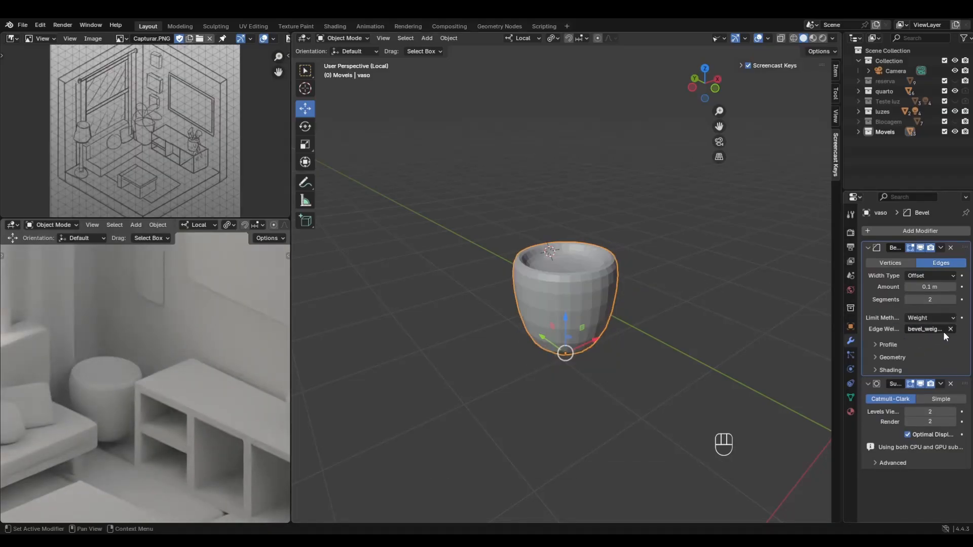
pyautogui.rightClick(608, 270)
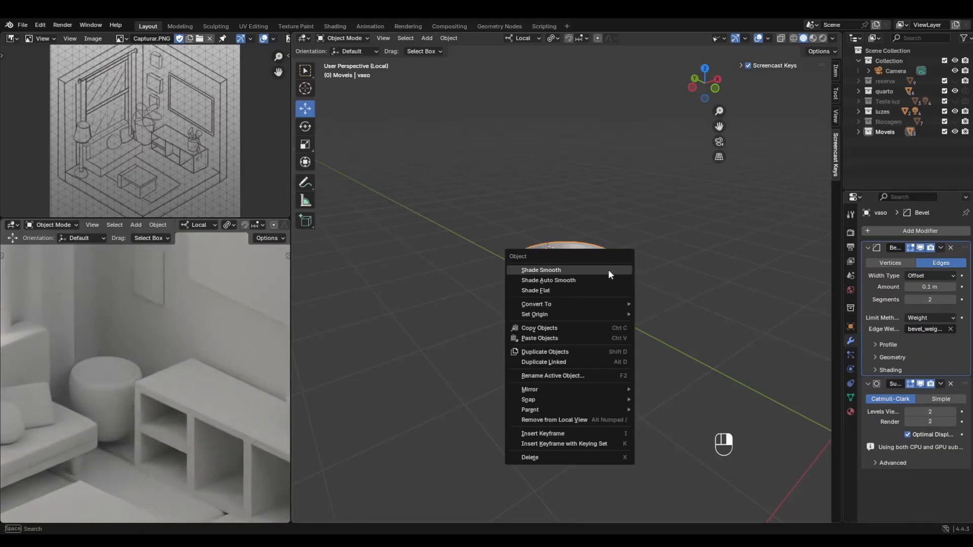
pyautogui.click(608, 270)
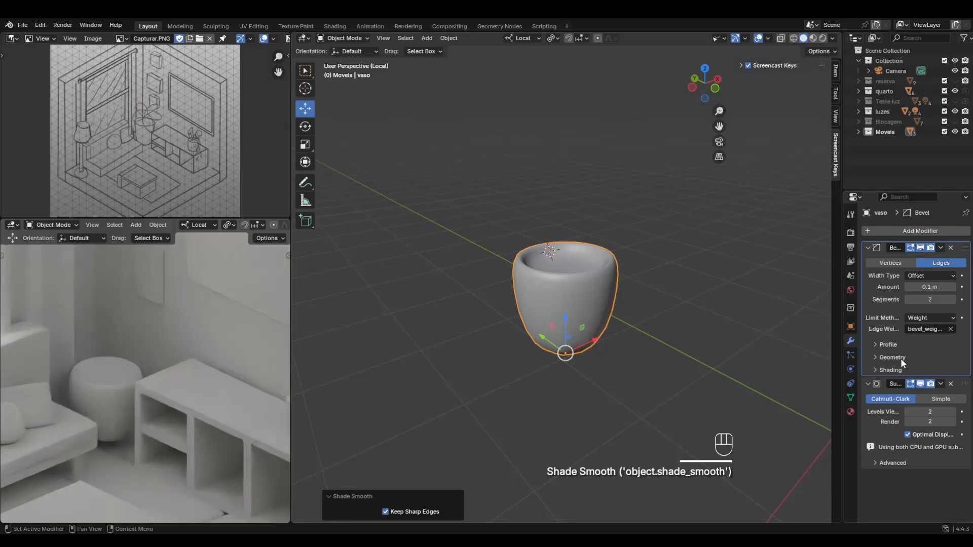
# Set the bevel profile shape to 1.00 and give all of the vase's edges a mean bevel weight of 1.00.
pyautogui.click(892, 343)
pyautogui.moveTo(935, 373); pyautogui.dragTo(959, 375)
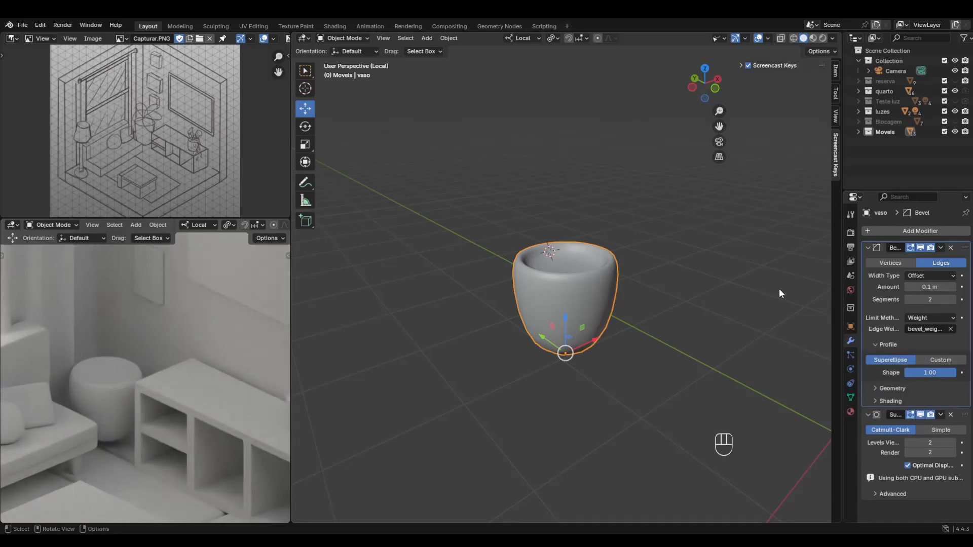
pyautogui.press('Tab')
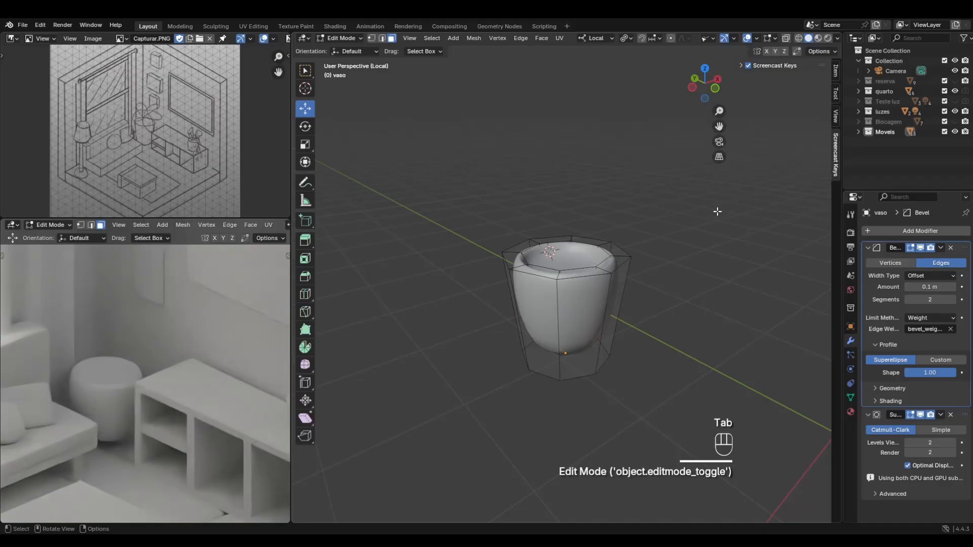
pyautogui.press('a')
pyautogui.click(834, 74)
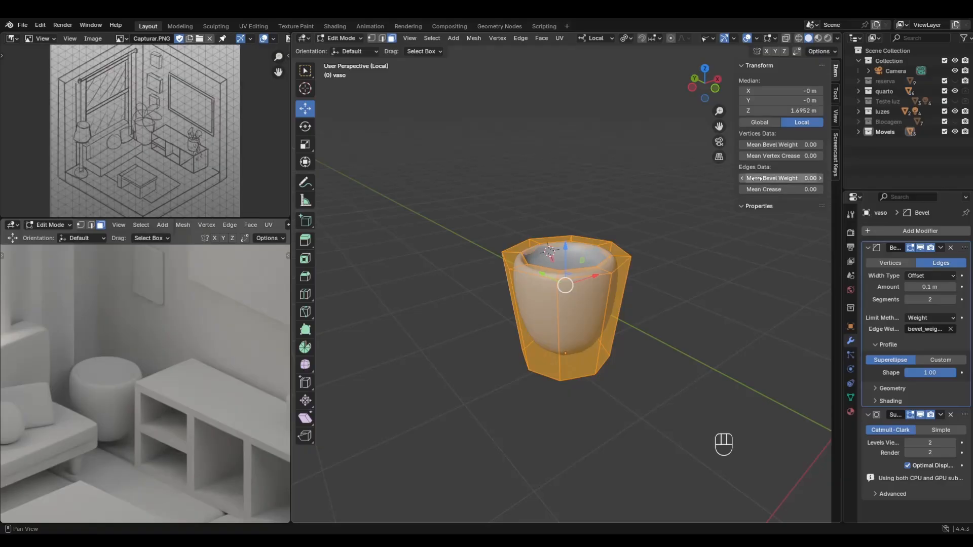
pyautogui.moveTo(760, 179); pyautogui.dragTo(814, 179)
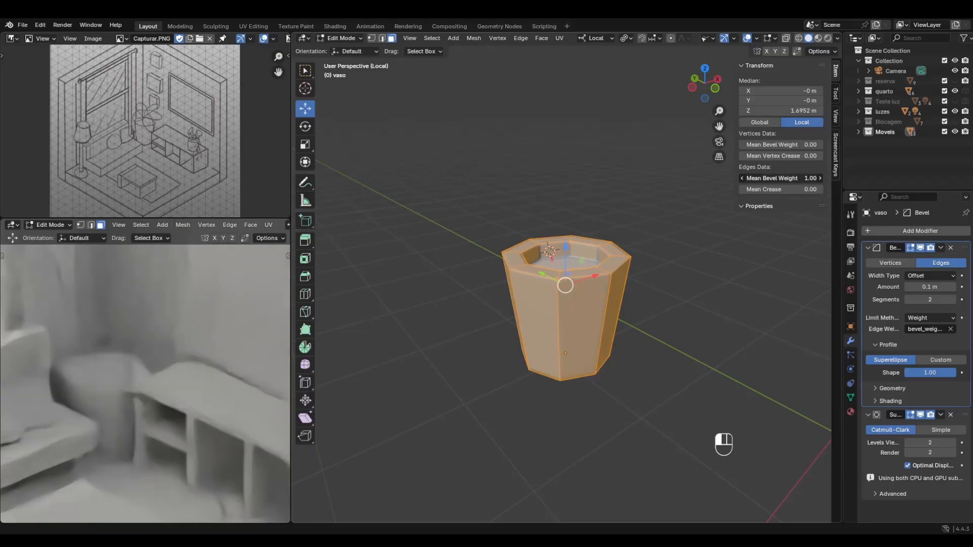
pyautogui.click(663, 268)
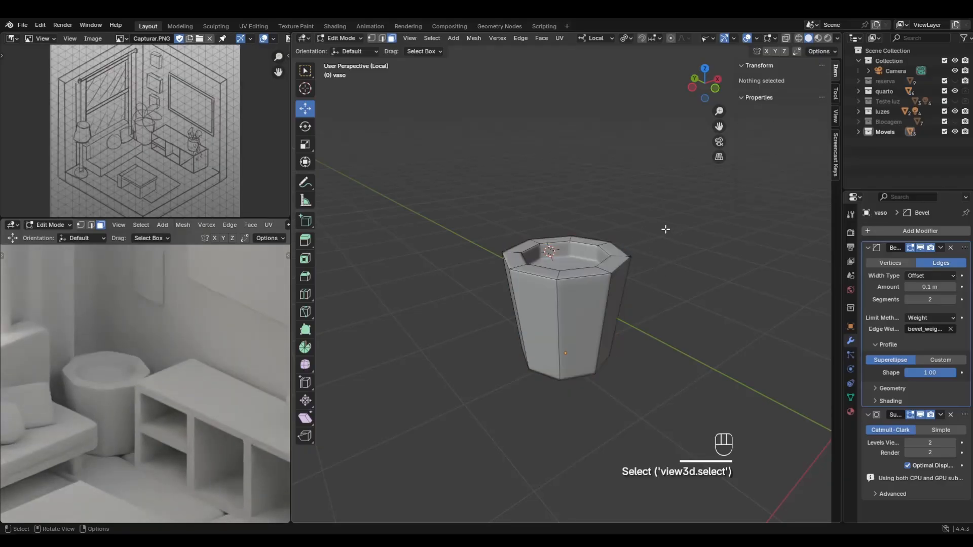
# Switch the bevel limit method to Angle, return to Object Mode, and set the limit angle to 45.2°.
pyautogui.moveTo(665, 229); pyautogui.dragTo(679, 250, button='middle')
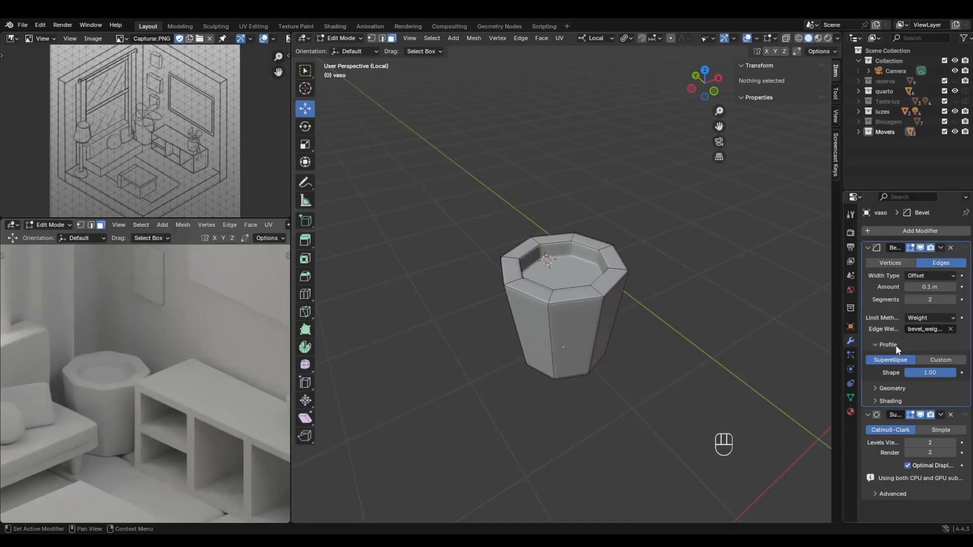
pyautogui.moveTo(943, 374)
pyautogui.mouseDown()
pyautogui.moveTo(911, 374)
pyautogui.moveTo(946, 372)
pyautogui.mouseUp()
pyautogui.click(938, 318)
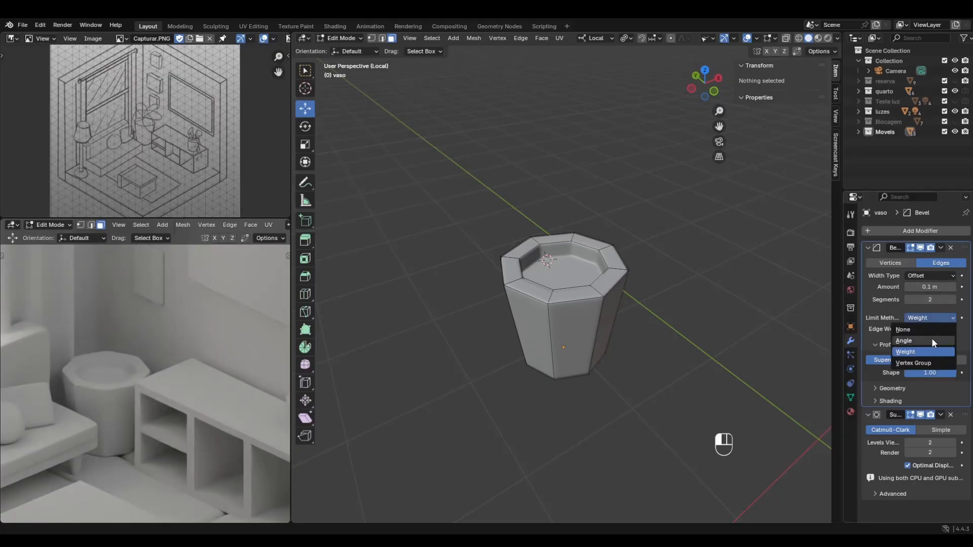
pyautogui.click(931, 339)
pyautogui.scroll(1, 675, 311)
pyautogui.moveTo(675, 311)
pyautogui.mouseDown(button='middle')
pyautogui.moveTo(697, 298)
pyautogui.moveTo(674, 302)
pyautogui.mouseUp(button='middle')
pyautogui.press('Tab')
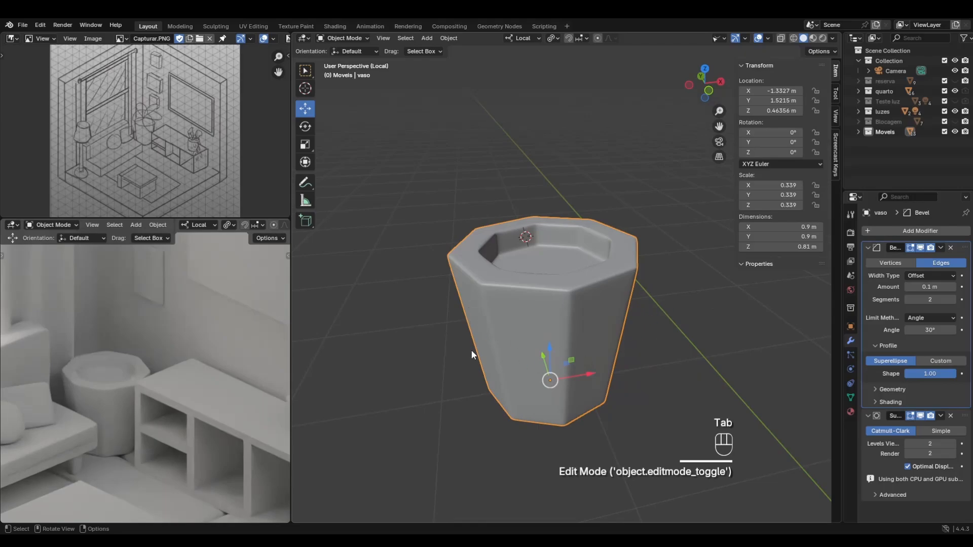
pyautogui.moveTo(509, 333); pyautogui.dragTo(591, 286, button='middle')
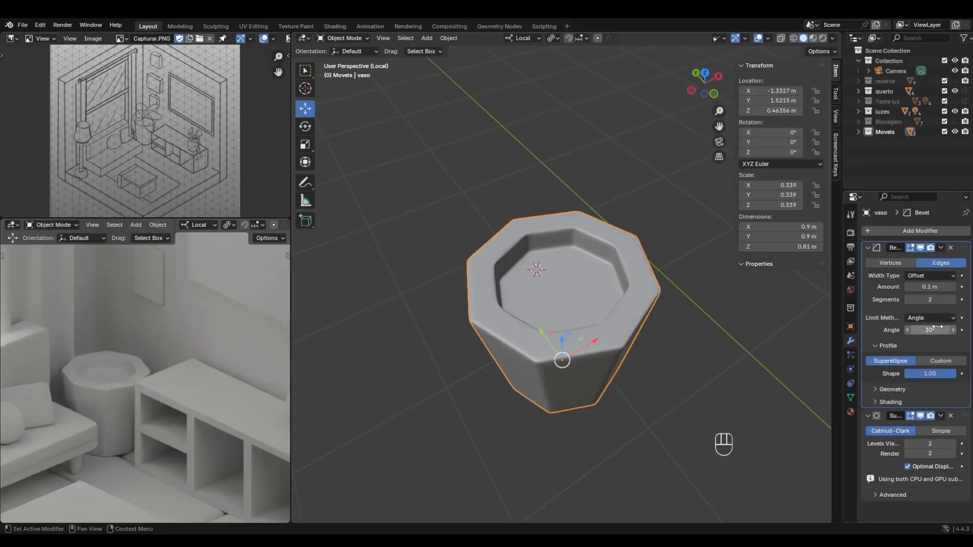
pyautogui.moveTo(933, 330)
pyautogui.mouseDown()
pyautogui.moveTo(956, 330)
pyautogui.moveTo(925, 330)
pyautogui.mouseUp()
pyautogui.moveTo(677, 321); pyautogui.dragTo(639, 350, button='middle')
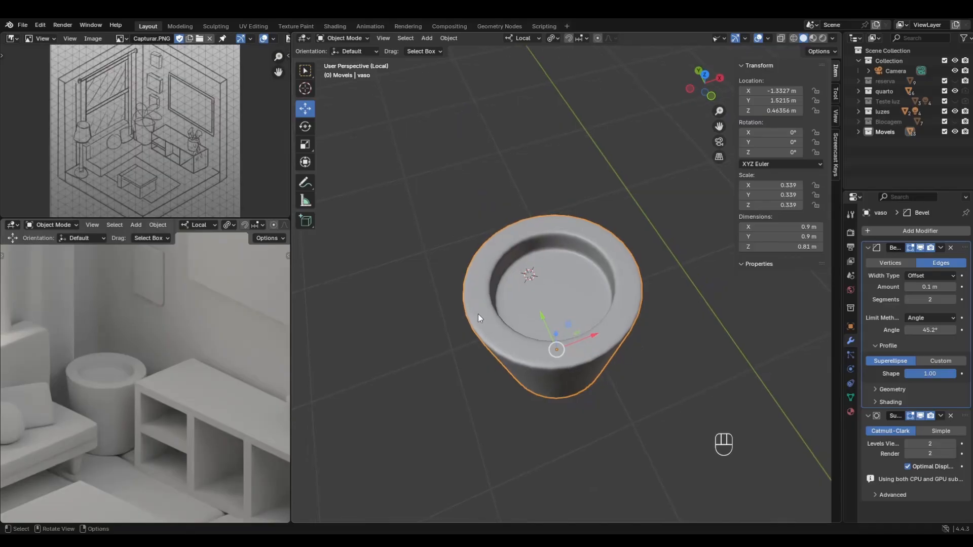
pyautogui.moveTo(489, 356); pyautogui.dragTo(810, 340, button='middle')
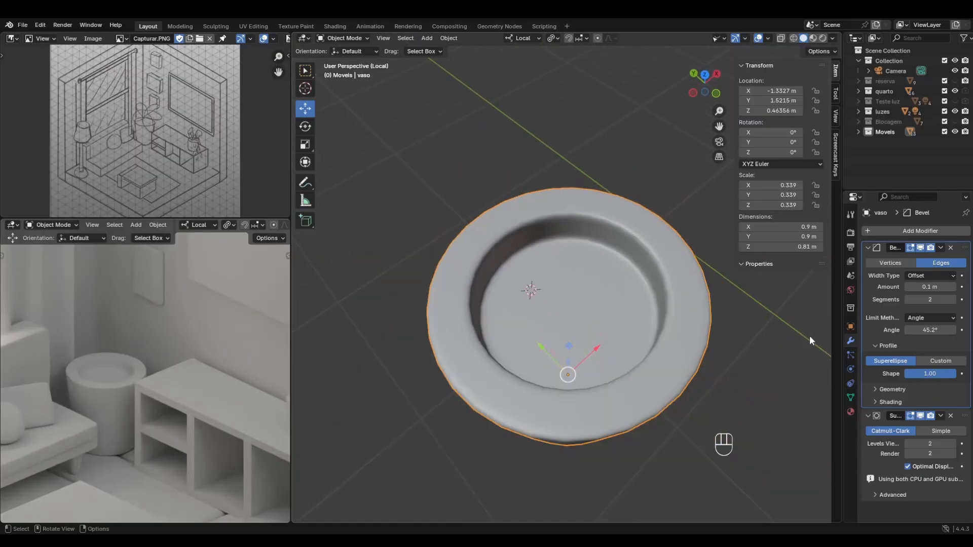
# Try 3 subdivision levels for the vase's render and viewport display and set both back to 2.
pyautogui.click(952, 453)
pyautogui.click(953, 443)
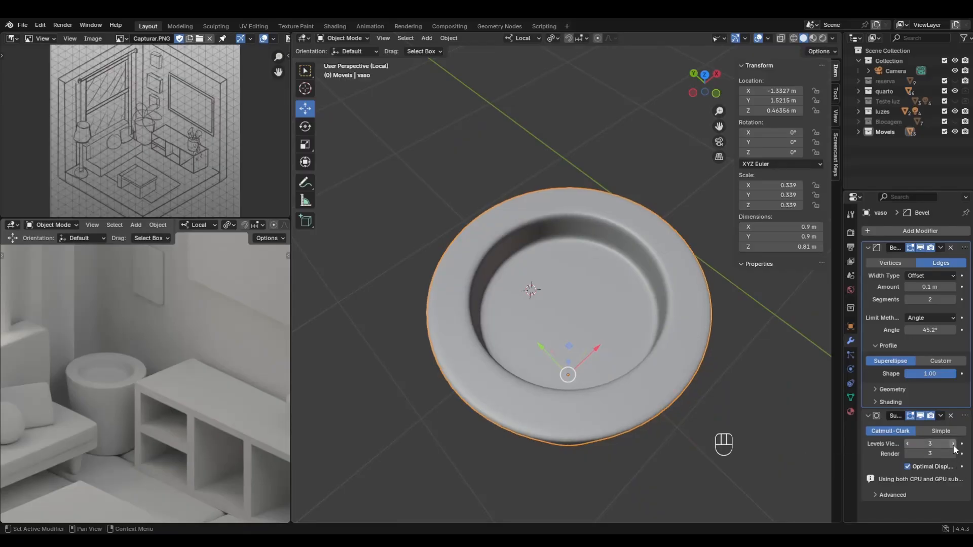
pyautogui.moveTo(538, 388); pyautogui.dragTo(527, 342, button='middle')
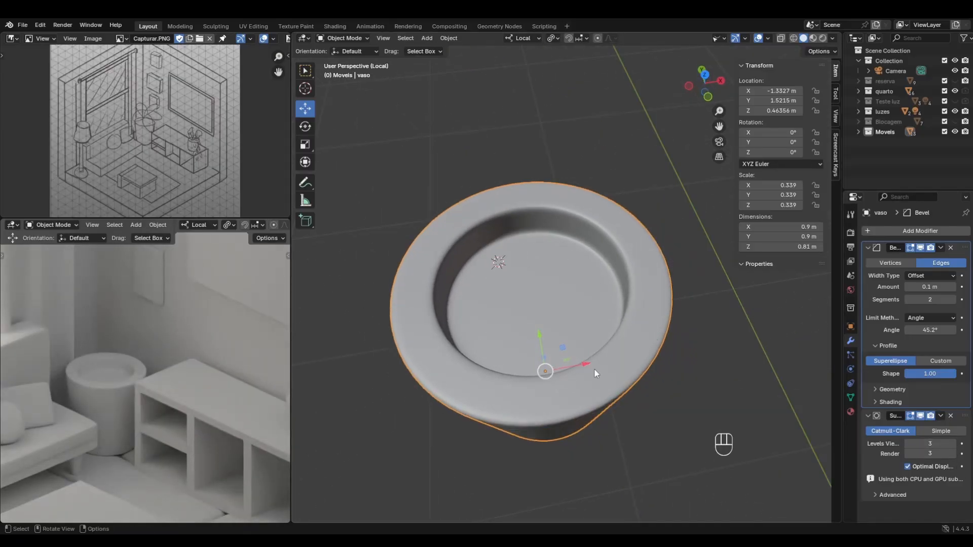
pyautogui.click(907, 444)
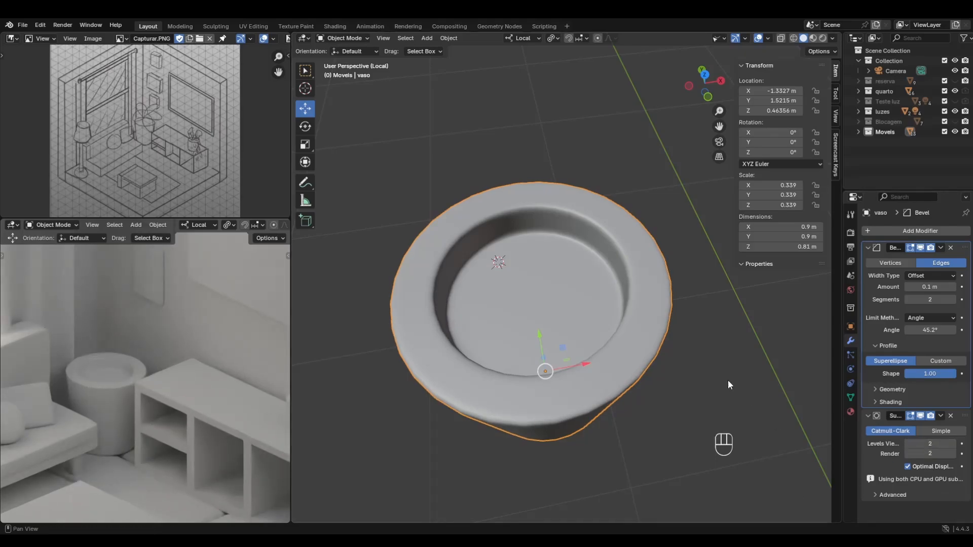
# Select the vase's upper vertices with X-ray on, scale them by 1.103 to widen the rim, and return to Object Mode.
pyautogui.scroll(-3, 551, 421)
pyautogui.moveTo(557, 403); pyautogui.dragTo(586, 273, button='middle')
pyautogui.moveTo(566, 318); pyautogui.dragTo(621, 291, button='middle')
pyautogui.press('Tab')
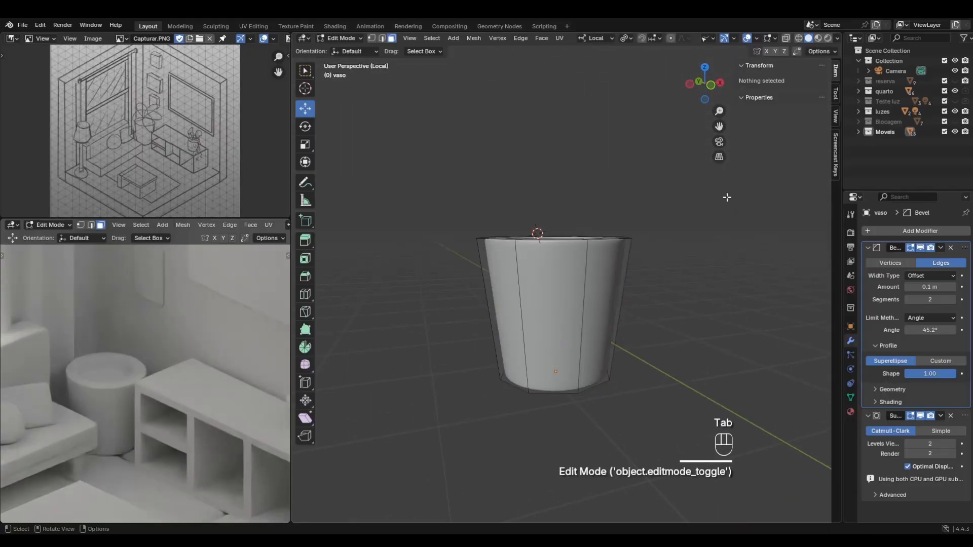
pyautogui.click(786, 40)
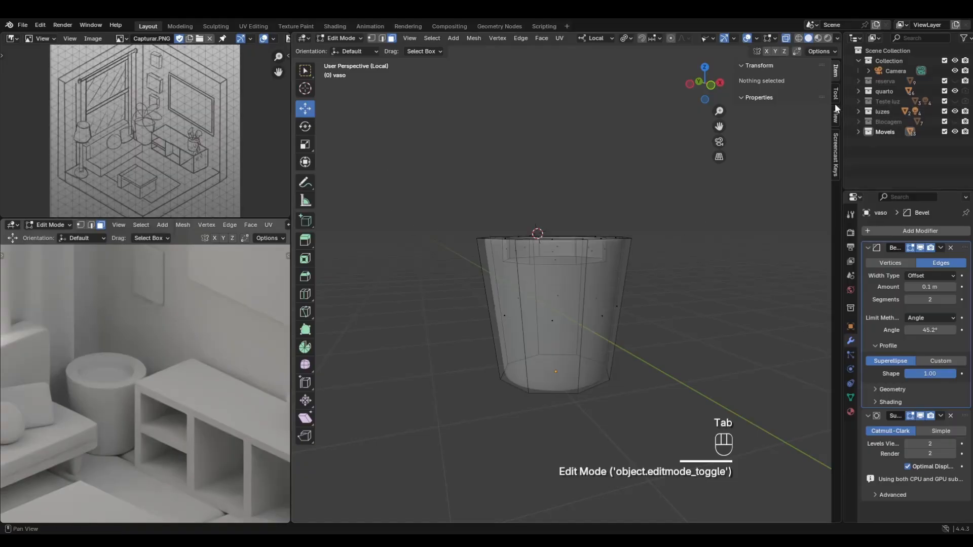
pyautogui.click(372, 39)
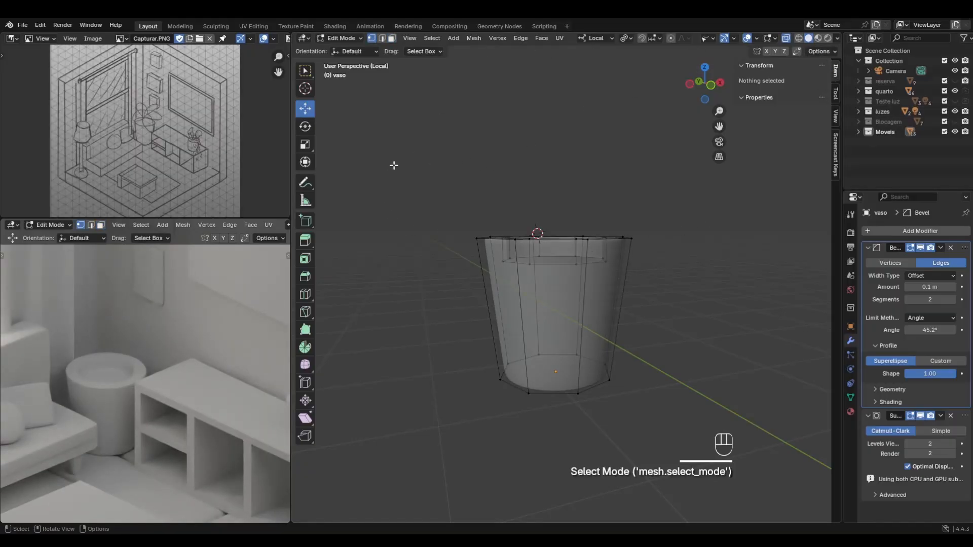
pyautogui.moveTo(394, 165); pyautogui.dragTo(690, 283)
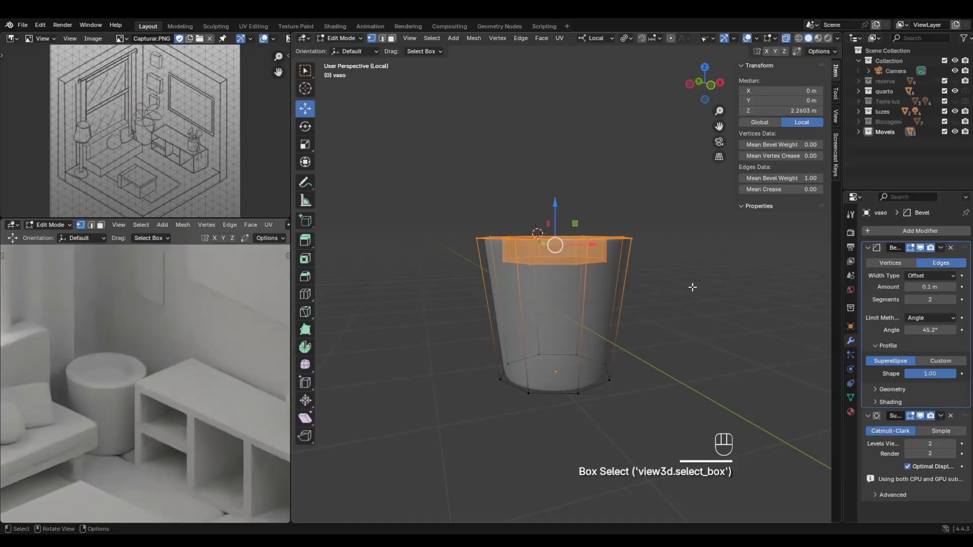
pyautogui.press('s')
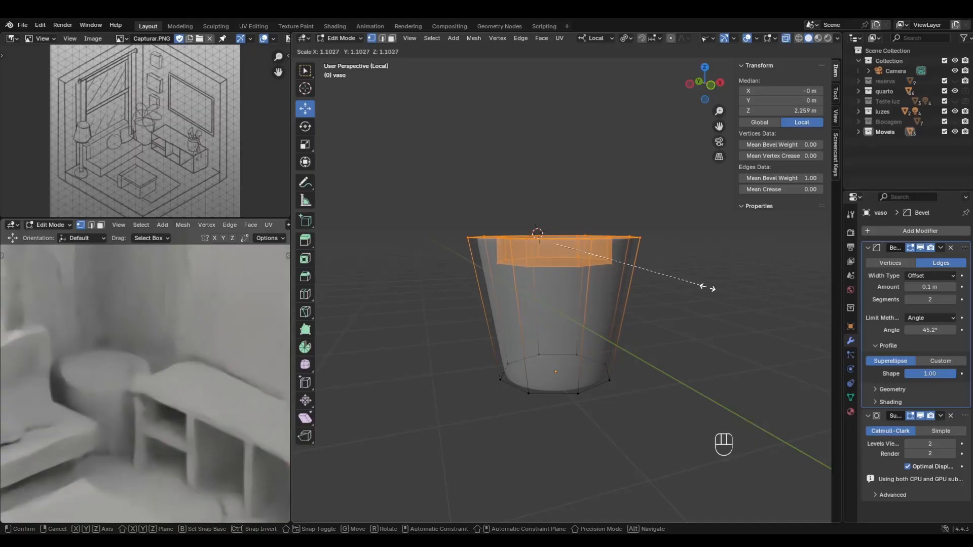
pyautogui.click(707, 287)
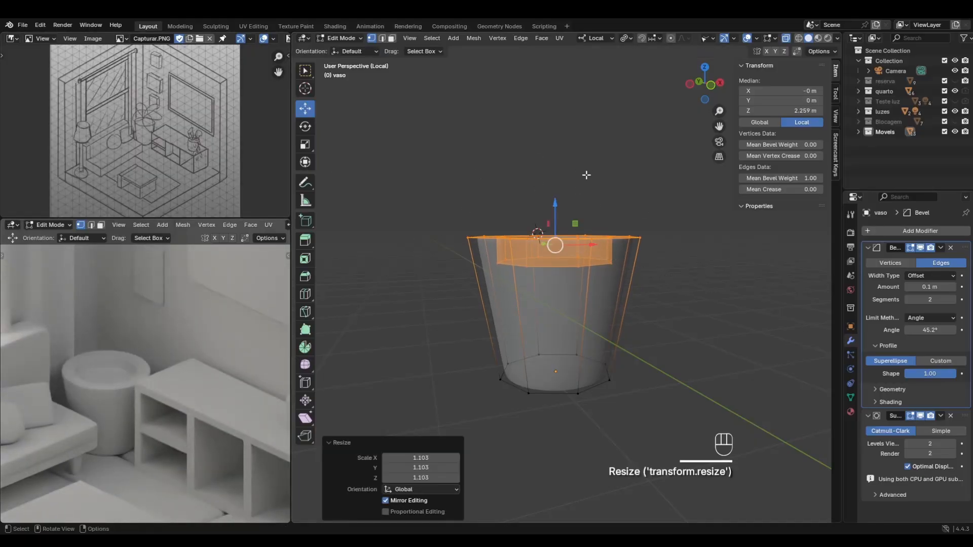
pyautogui.moveTo(587, 175); pyautogui.dragTo(603, 235, button='middle')
pyautogui.press('Tab')
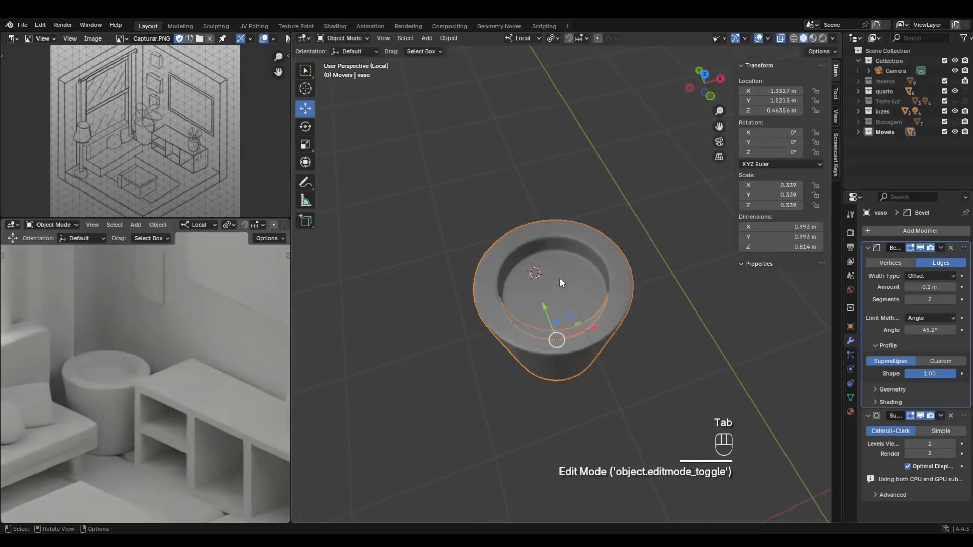
pyautogui.click(627, 175)
pyautogui.press('Tab')
pyautogui.press('Tab')
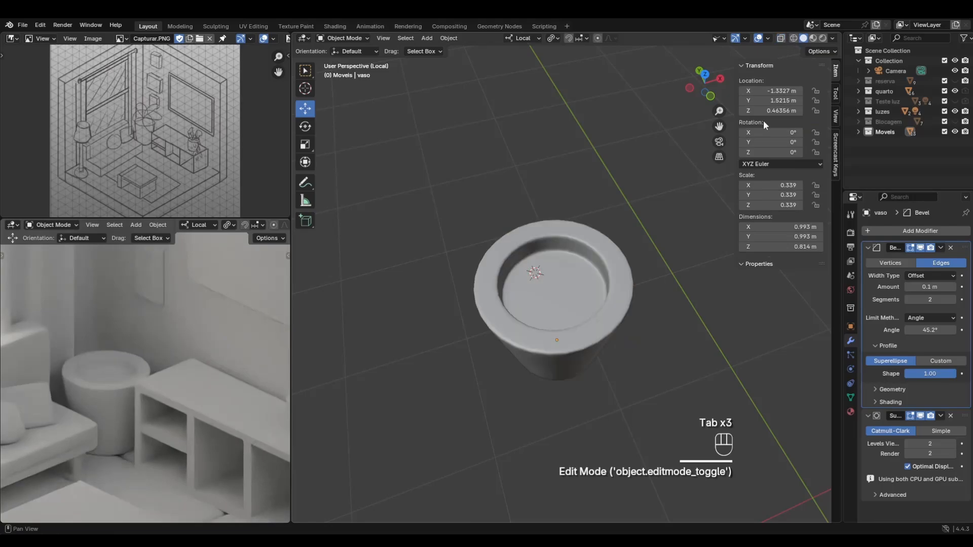
# Examine the widened vase from the side and from above, in Object Mode and in Edit Mode with X-ray.
pyautogui.moveTo(704, 153); pyautogui.dragTo(643, 141, button='middle')
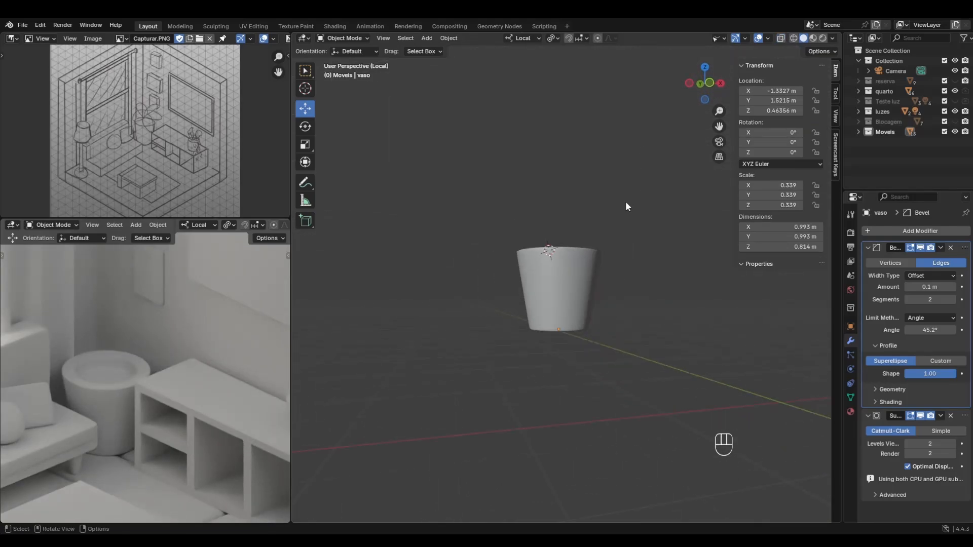
pyautogui.click(589, 267)
pyautogui.press('Tab')
pyautogui.scroll(3, 659, 243)
pyautogui.moveTo(634, 195); pyautogui.dragTo(428, 224, button='middle')
pyautogui.press('Tab')
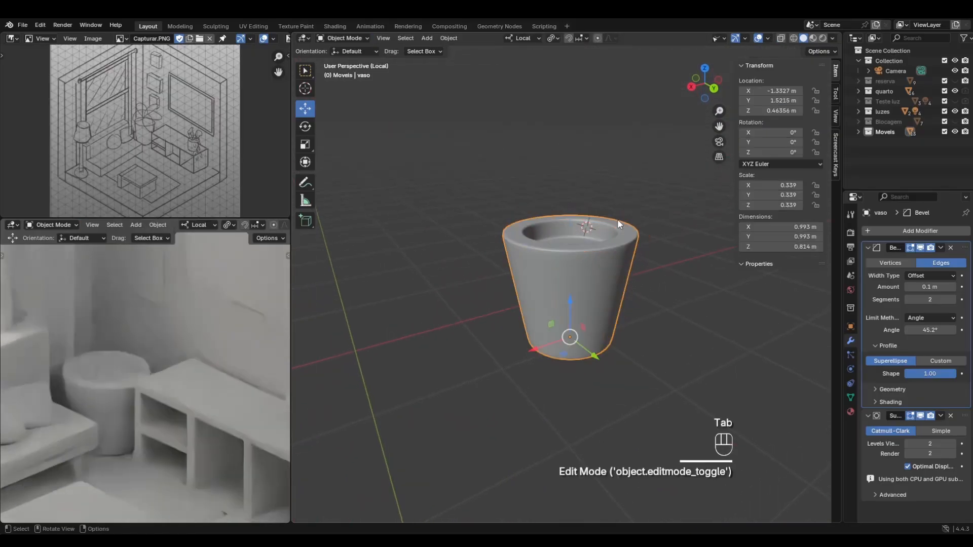
pyautogui.press('Tab')
pyautogui.moveTo(618, 219); pyautogui.dragTo(686, 266, button='middle')
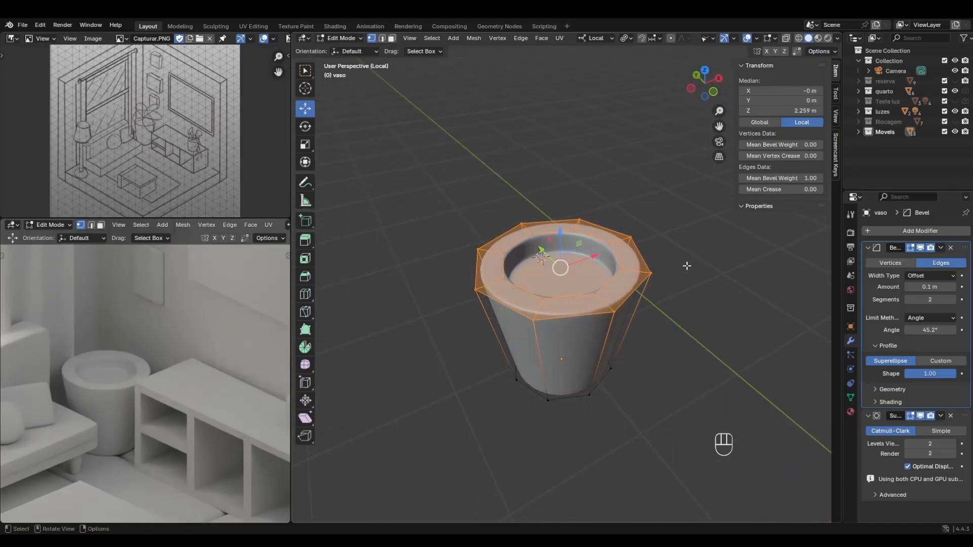
pyautogui.click(785, 39)
pyautogui.moveTo(675, 163); pyautogui.dragTo(639, 218, button='middle')
pyautogui.click(786, 39)
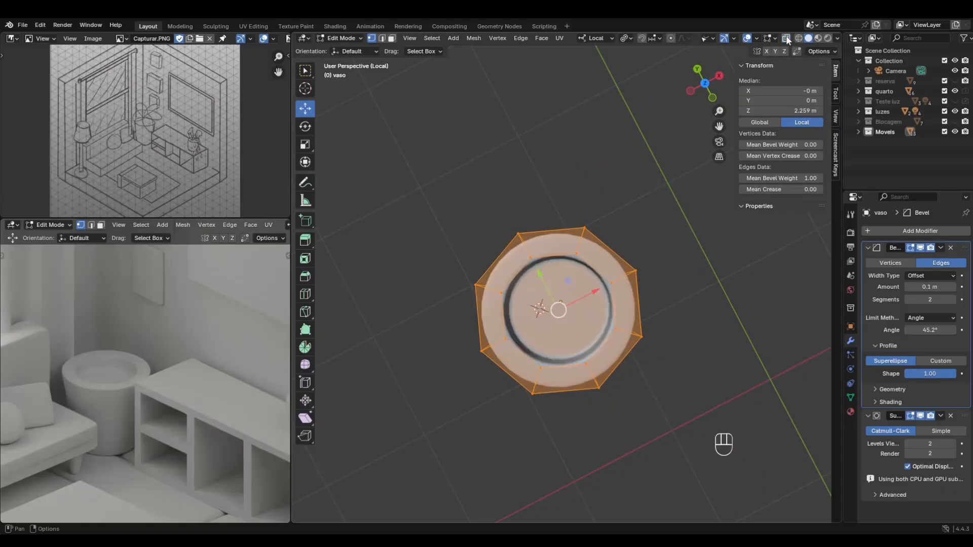
# Examine the vase from above, from below and from the side in both Edit Mode and Object Mode.
pyautogui.press('Tab')
pyautogui.moveTo(608, 314); pyautogui.dragTo(608, 342, button='middle')
pyautogui.scroll(3, 629, 304)
pyautogui.click(635, 302)
pyautogui.press('Tab')
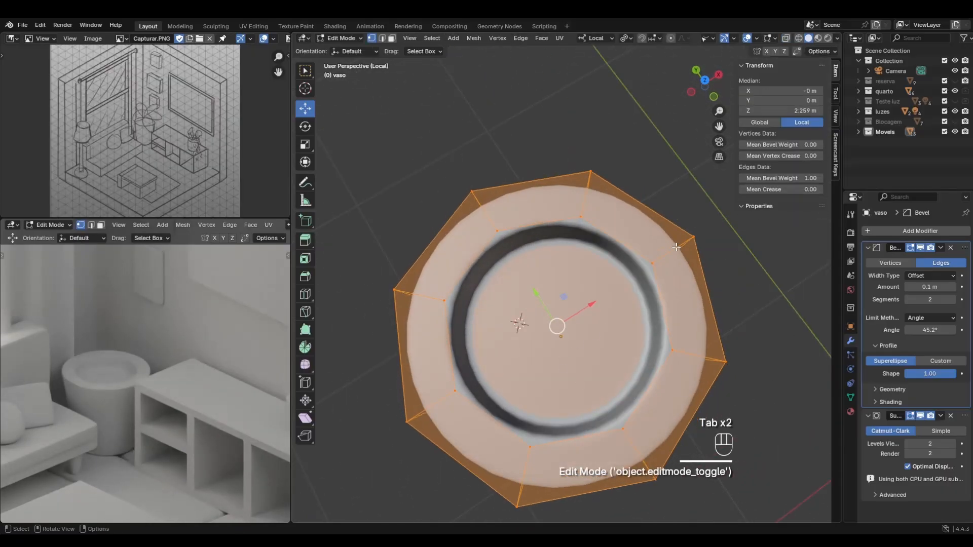
pyautogui.scroll(-5, 660, 330)
pyautogui.moveTo(549, 412); pyautogui.dragTo(582, 293, button='middle')
pyautogui.press('Tab')
pyautogui.scroll(5, 582, 293)
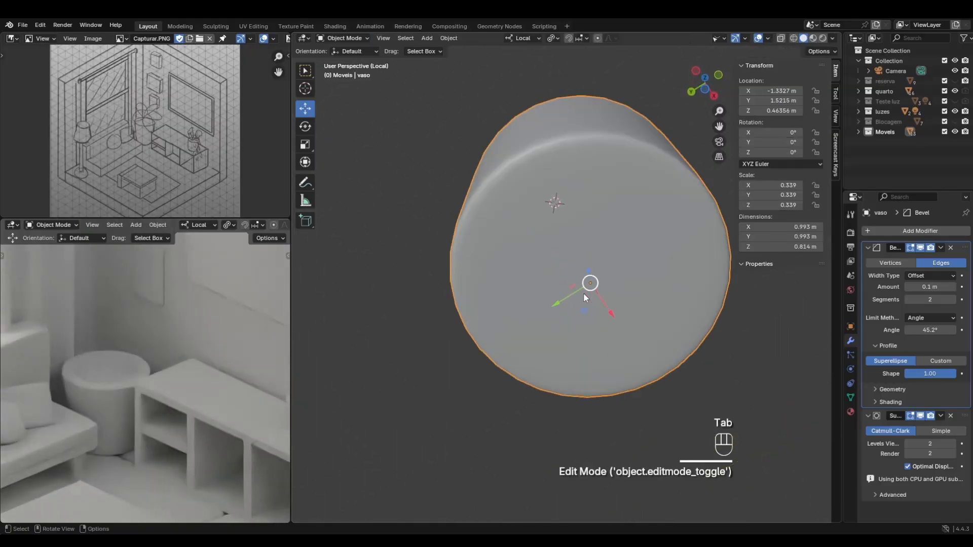
pyautogui.moveTo(550, 245); pyautogui.dragTo(405, 199, button='middle')
pyautogui.press('Tab')
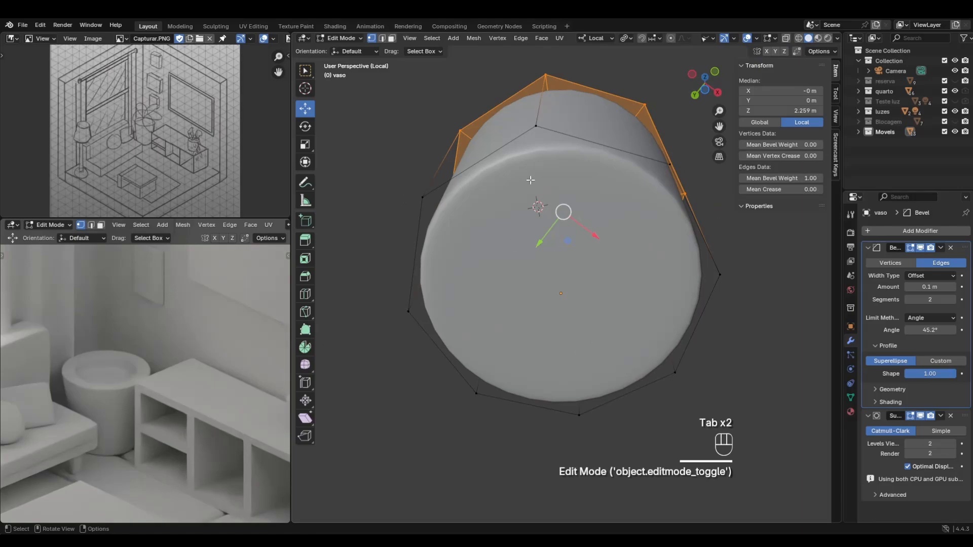
pyautogui.moveTo(607, 164); pyautogui.dragTo(561, 265, button='middle')
pyautogui.press('Tab')
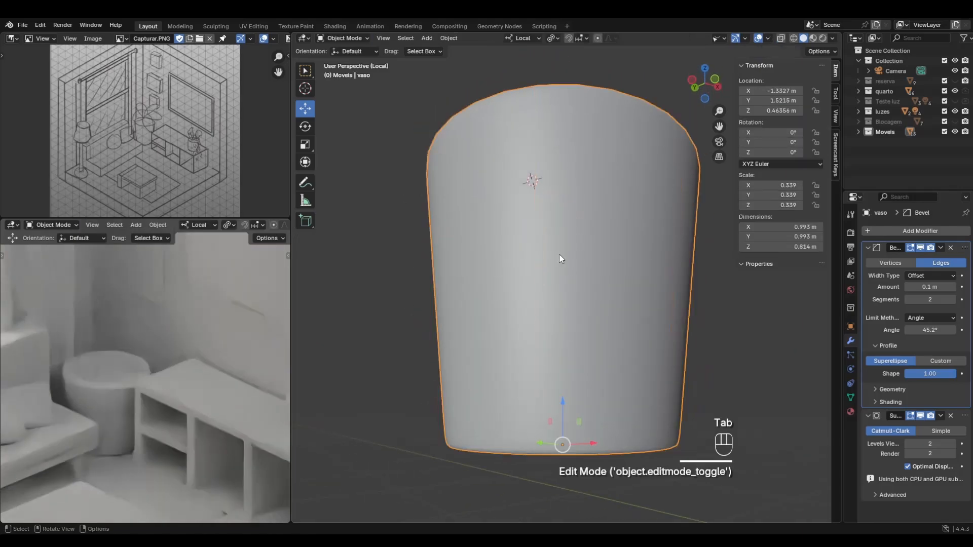
# Leave local view to show the whole room and snap the 3D cursor to the vase's origin.
pyautogui.press('KP_Divide')
pyautogui.scroll(-8, 542, 232)
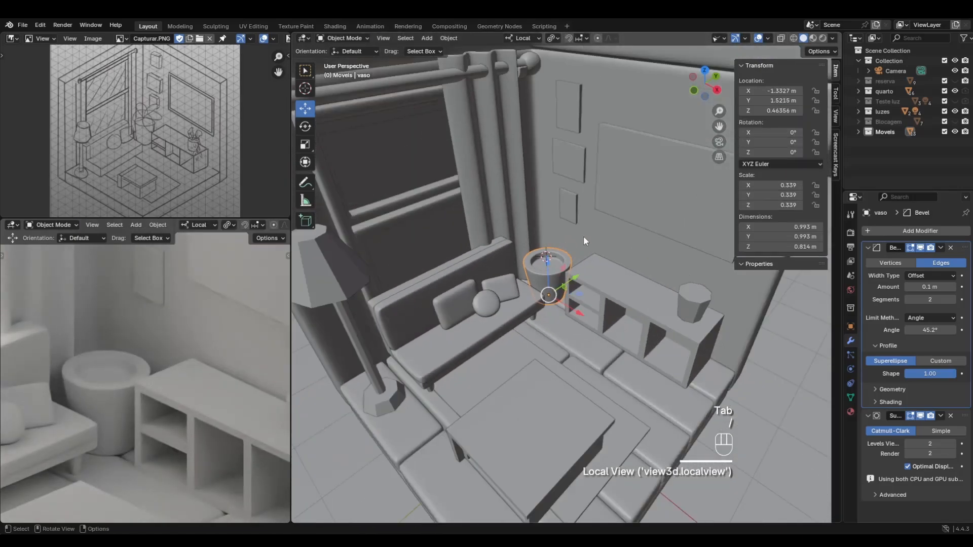
pyautogui.scroll(8, 571, 262)
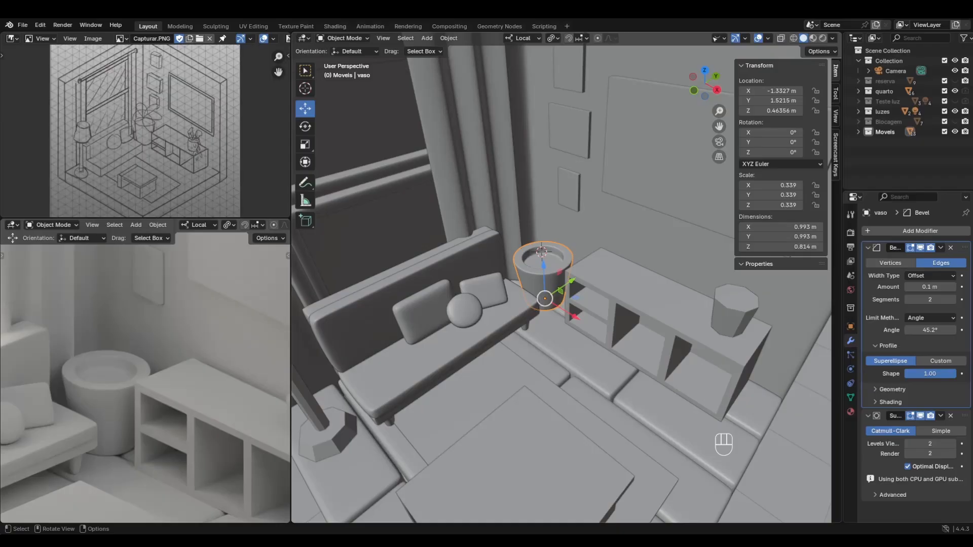
pyautogui.scroll(4, 561, 284)
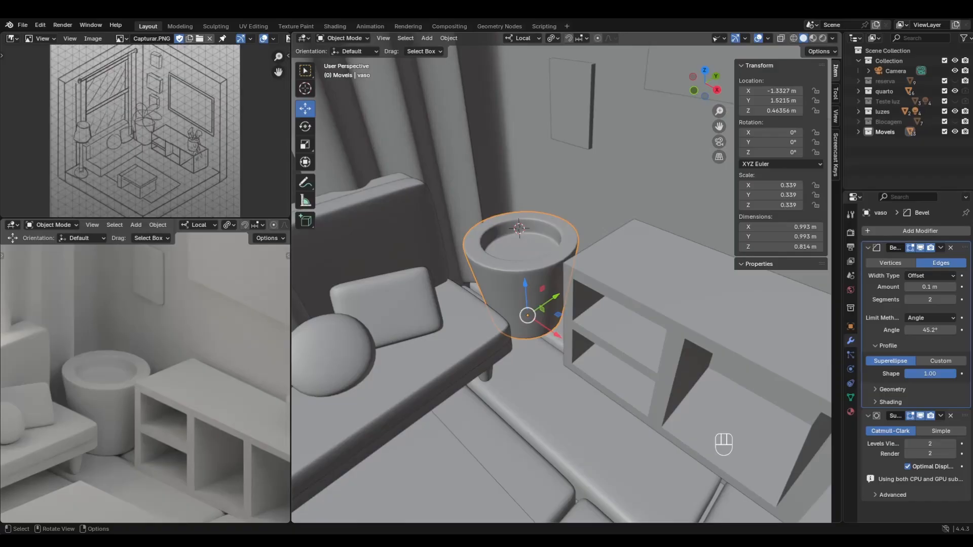
pyautogui.keyDown('shift'); pyautogui.moveTo(505, 253); pyautogui.dragTo(534, 312, button='middle'); pyautogui.keyUp('shift')
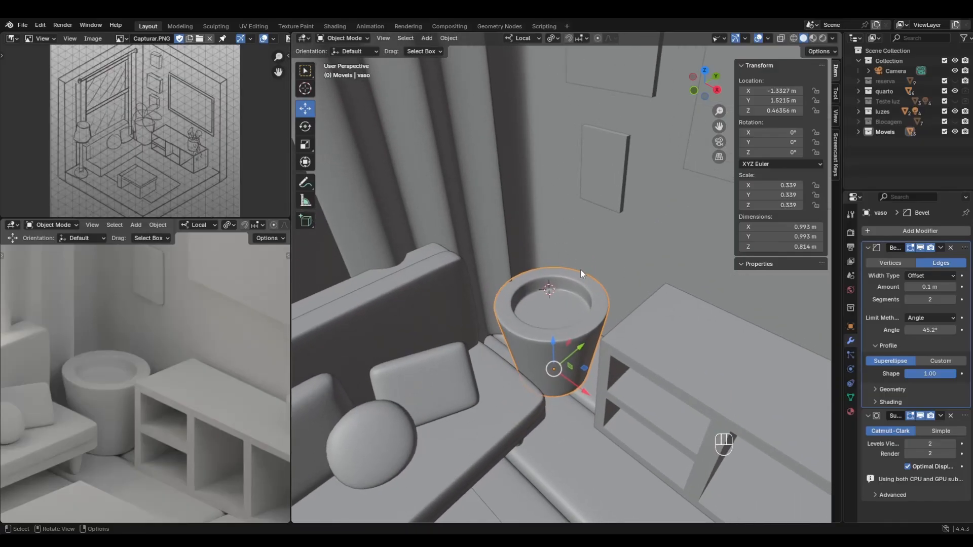
pyautogui.moveTo(581, 274); pyautogui.dragTo(578, 301, button='middle')
pyautogui.click(560, 340)
pyautogui.moveTo(562, 342); pyautogui.dragTo(601, 333, button='middle')
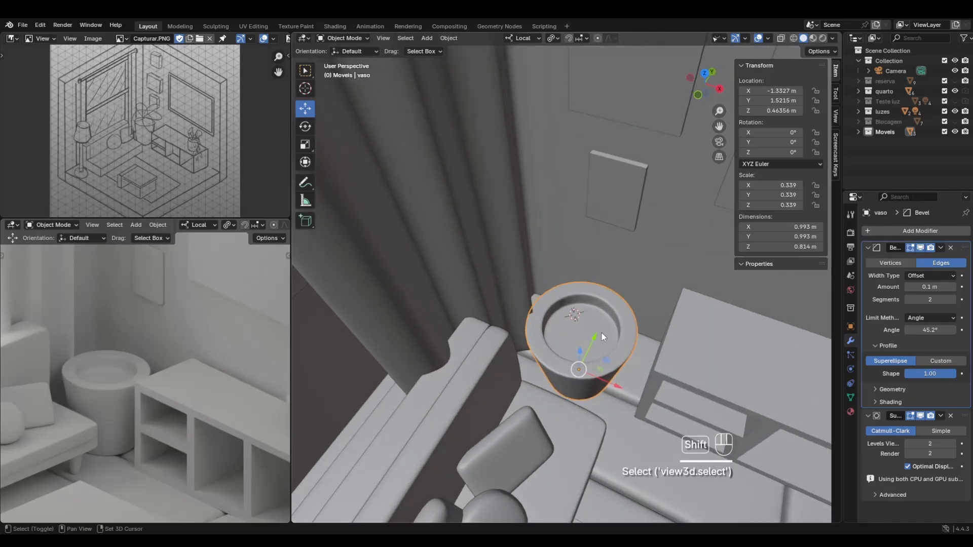
pyautogui.hotkey('shift', 's')
pyautogui.click(604, 376)
pyautogui.moveTo(631, 367); pyautogui.dragTo(581, 324, button='middle')
pyautogui.press('shift')
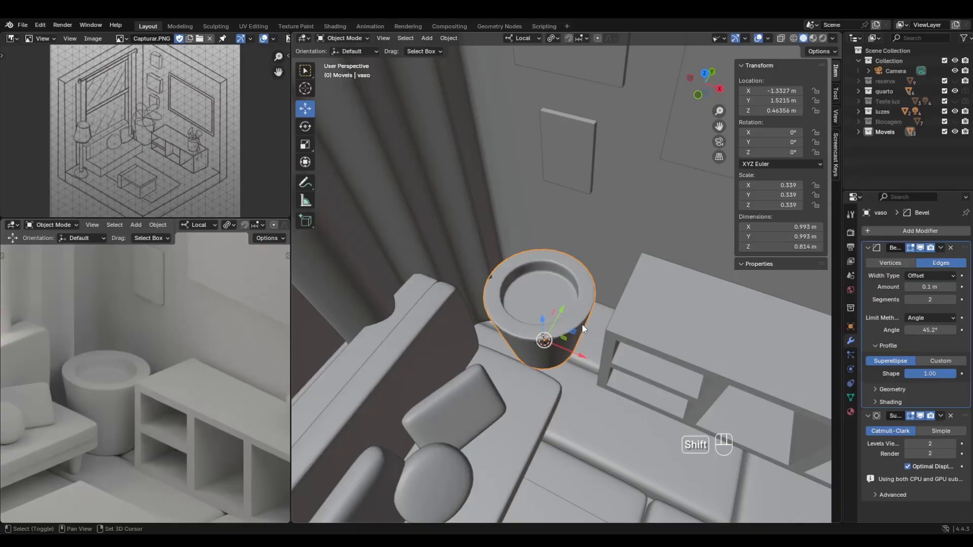
pyautogui.hotkey('shift', 'a')
pyautogui.click(522, 350)
pyautogui.click(522, 350)
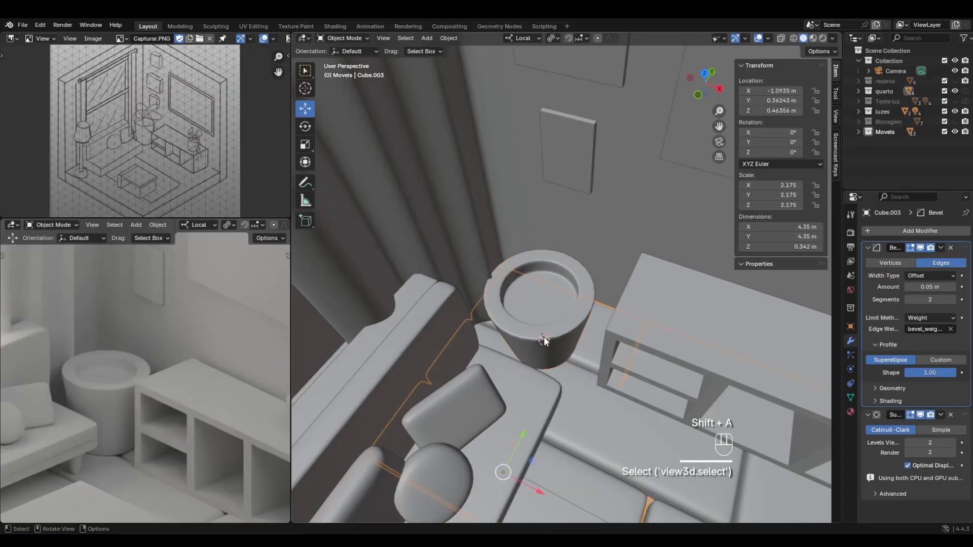
pyautogui.click(530, 315)
pyautogui.click(530, 315)
pyautogui.moveTo(530, 314); pyautogui.dragTo(574, 319, button='middle')
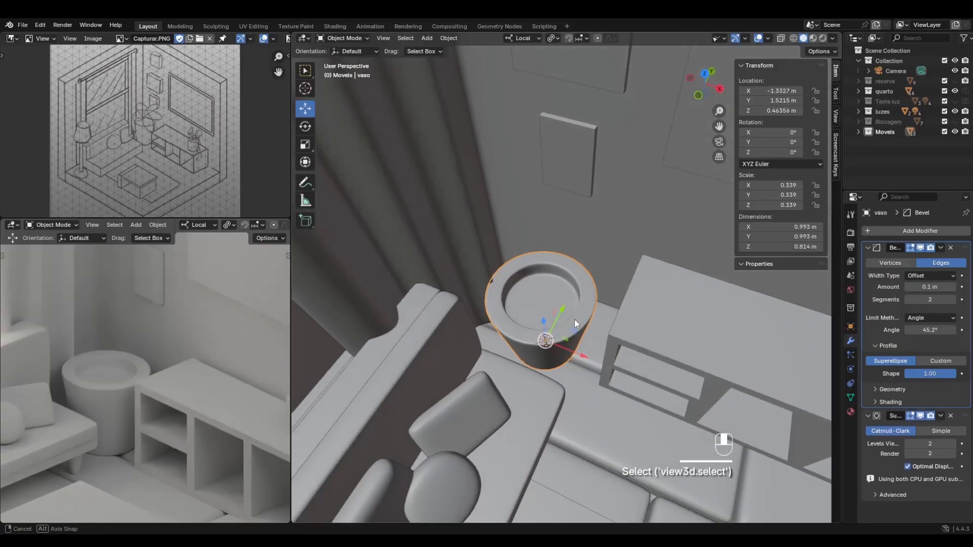
# Add a 2 m mesh plane at the 3D cursor and raise it about 1.27 m along Z above the vase.
pyautogui.hotkey('shift', 'a')
pyautogui.moveTo(535, 324)
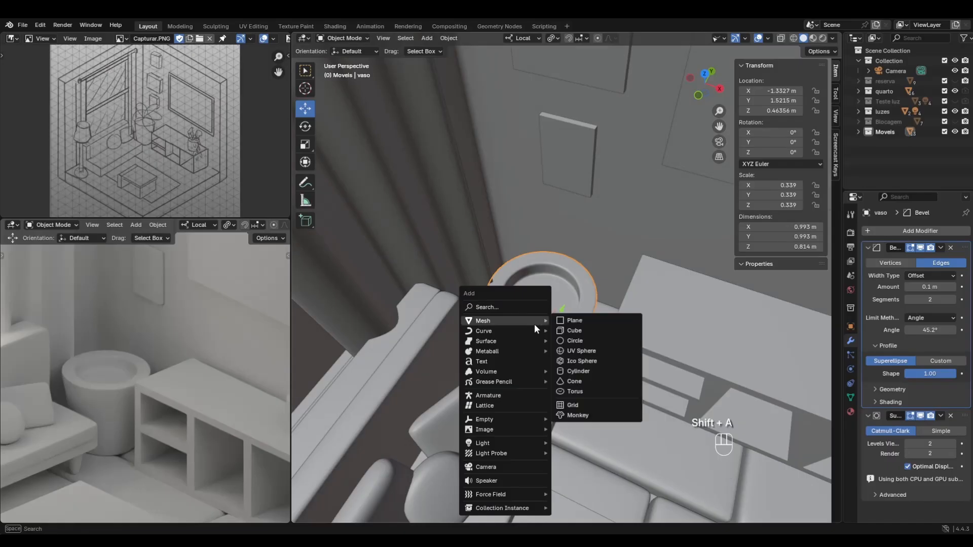
pyautogui.click(595, 322)
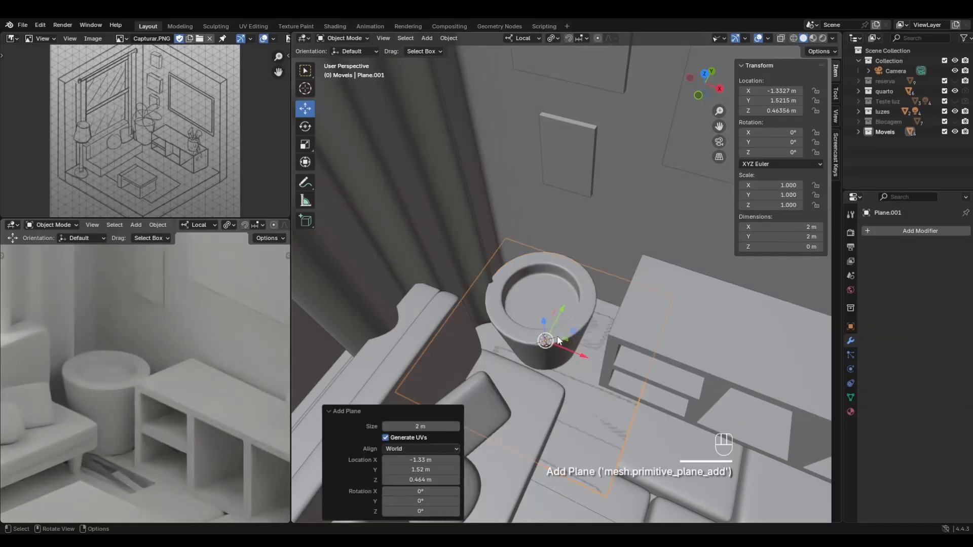
pyautogui.moveTo(544, 319); pyautogui.dragTo(536, 232)
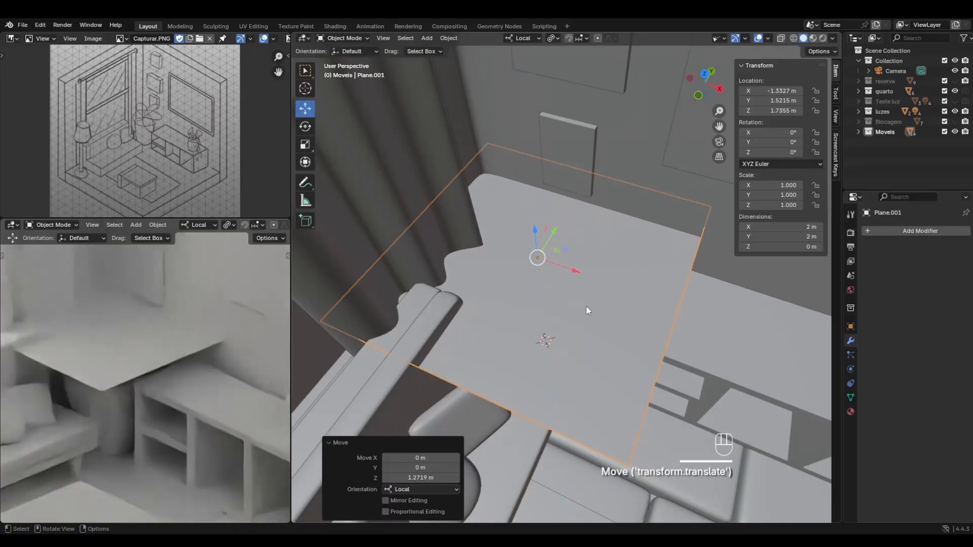
# Scale the plane to about 0.312, narrow it to about 0.199 along X, and shift it about -0.107 m along Y.
pyautogui.press('s')
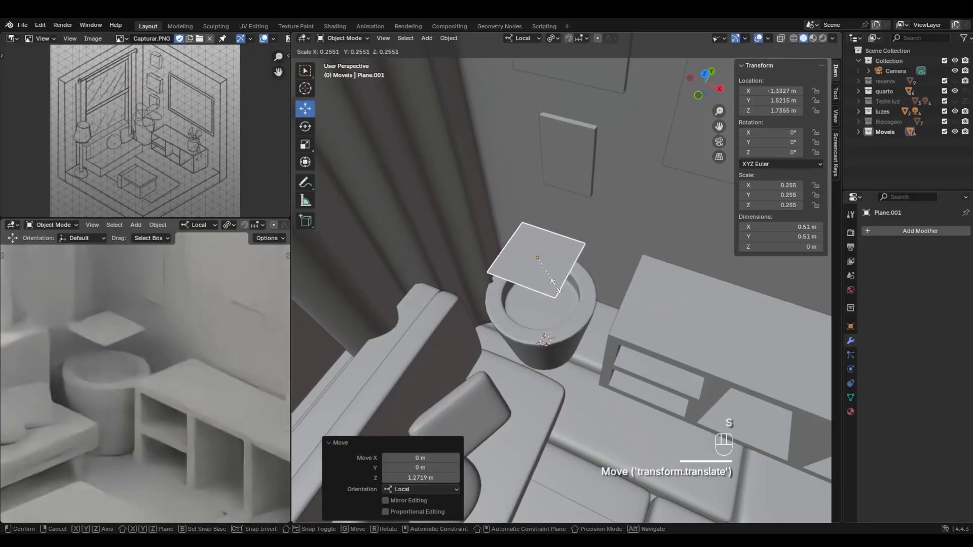
pyautogui.click(560, 284)
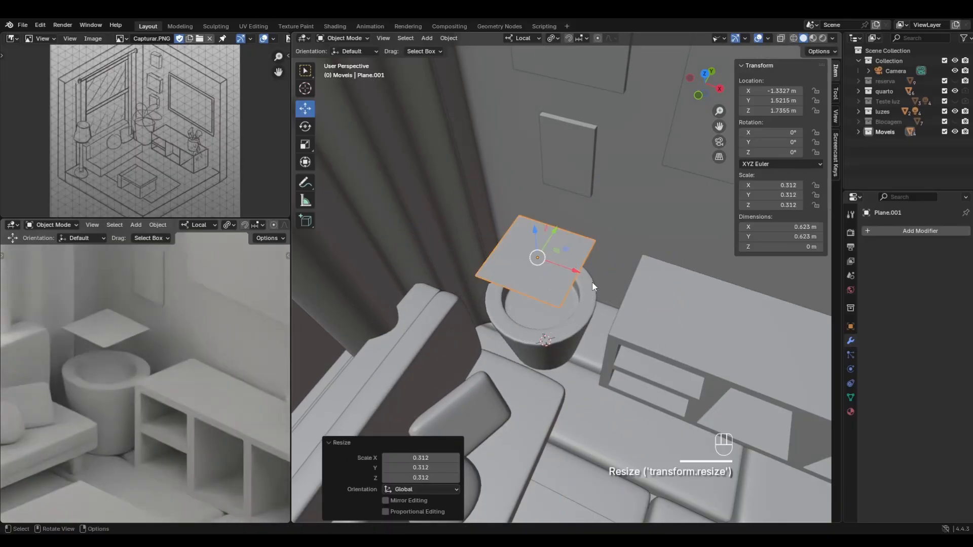
pyautogui.press('s')
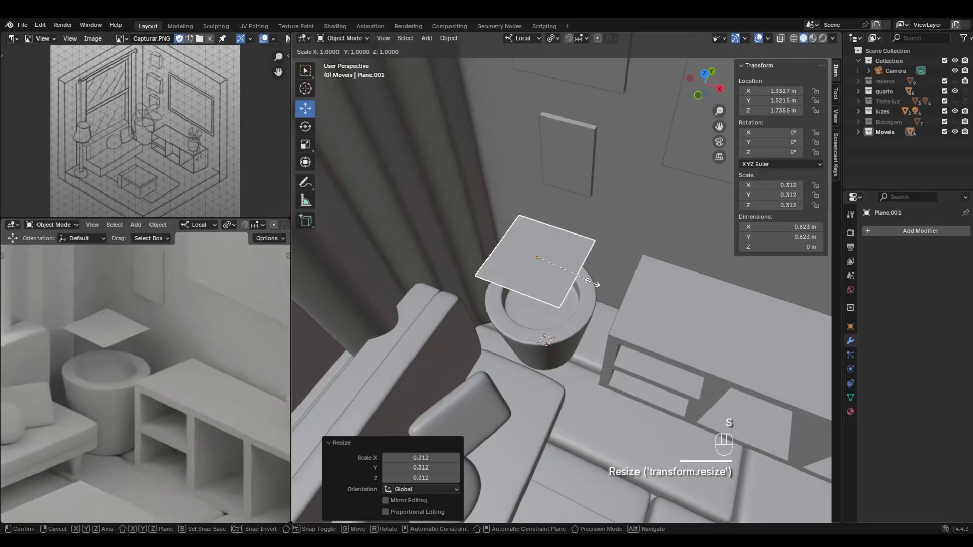
pyautogui.press('x')
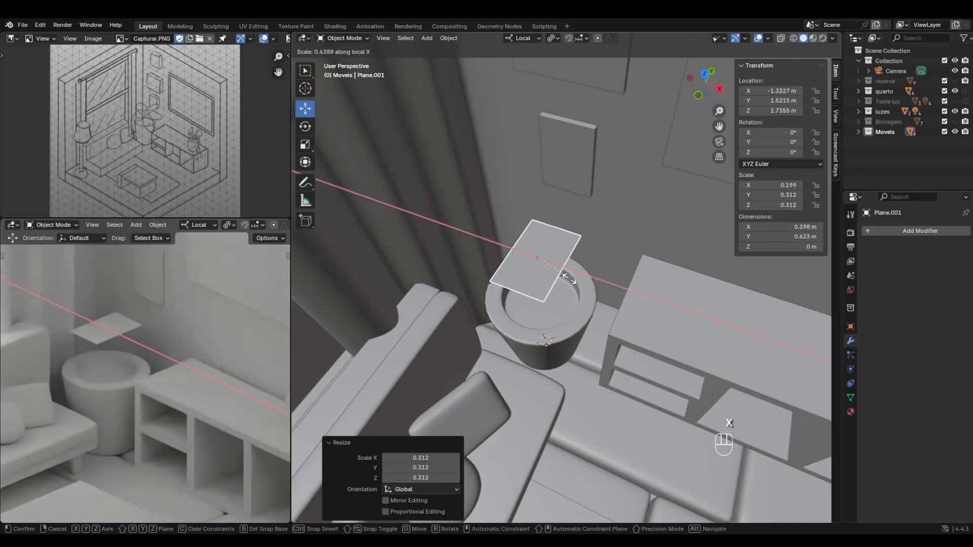
pyautogui.click(567, 278)
pyautogui.moveTo(559, 231); pyautogui.dragTo(546, 264)
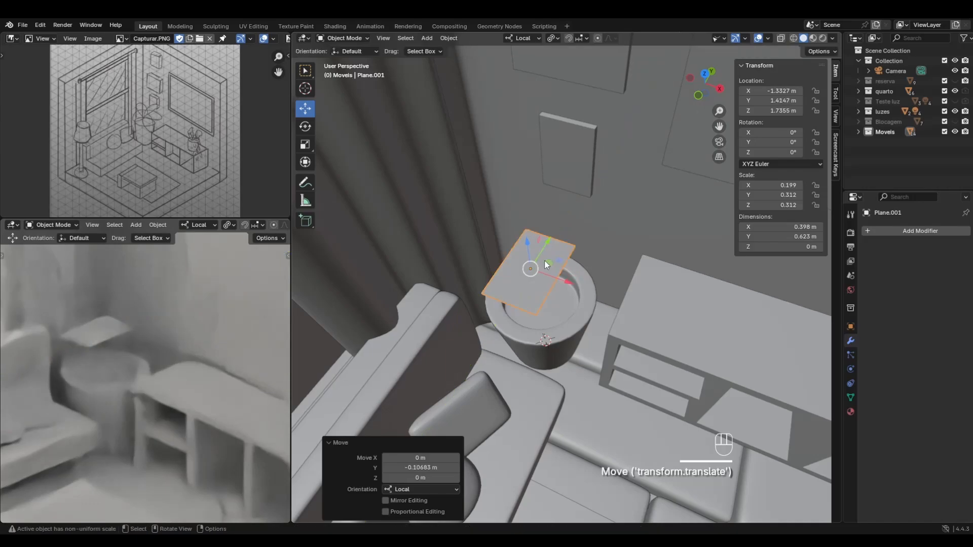
# In Edit Mode, add two evenly spaced loop cuts across the plane's length without sliding them.
pyautogui.moveTo(546, 265); pyautogui.dragTo(586, 293, button='middle')
pyautogui.press('Tab')
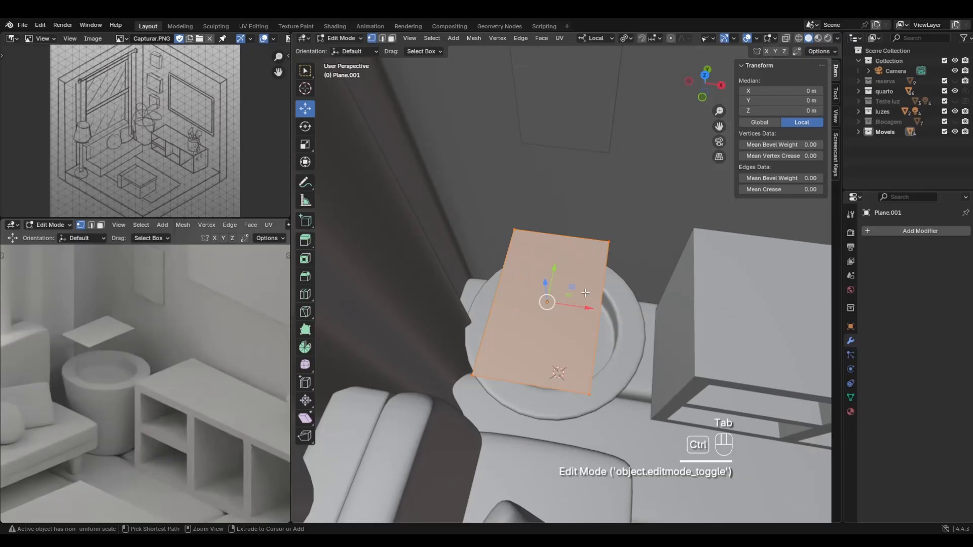
pyautogui.hotkey('ctrl', 'r')
pyautogui.scroll(1, 585, 294)
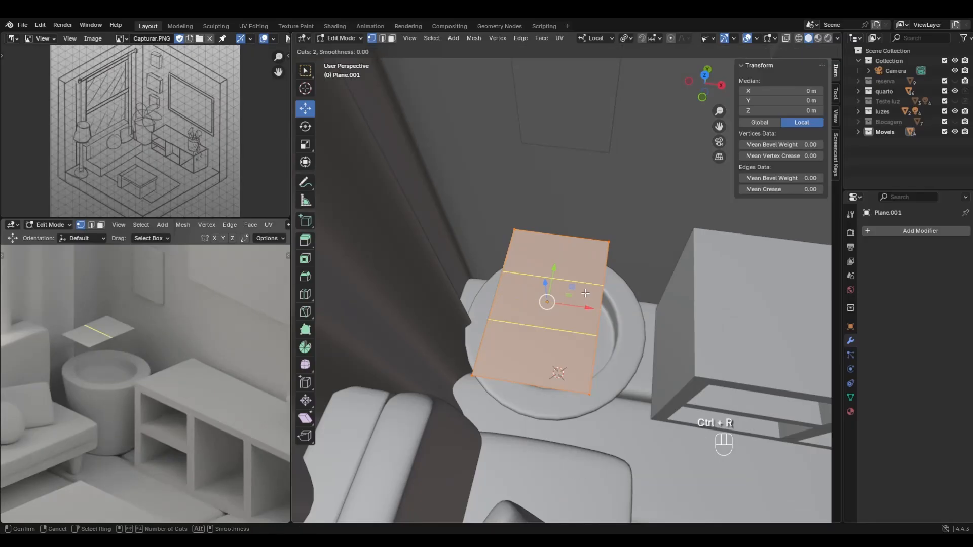
pyautogui.scroll(-1, 585, 293)
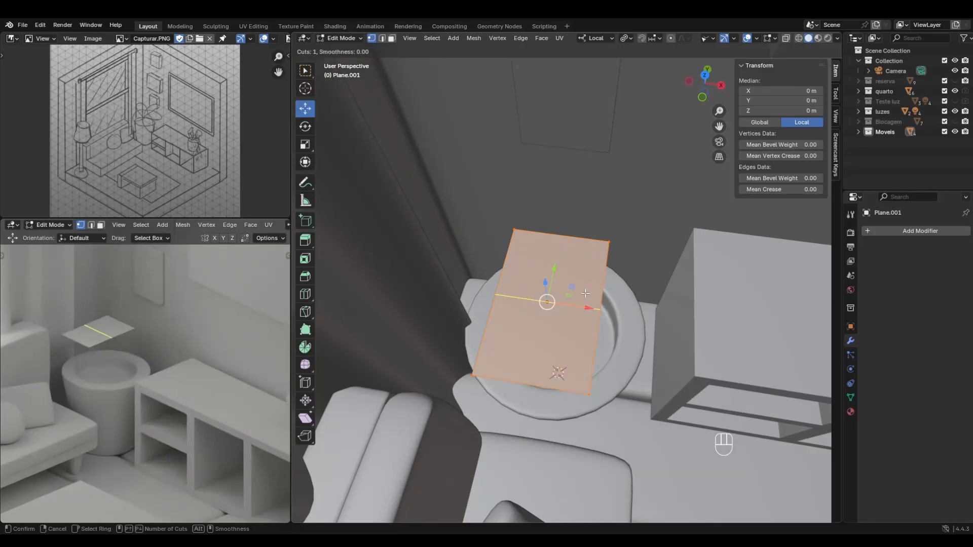
pyautogui.scroll(1, 585, 294)
pyautogui.click(585, 294)
pyautogui.rightClick(587, 304)
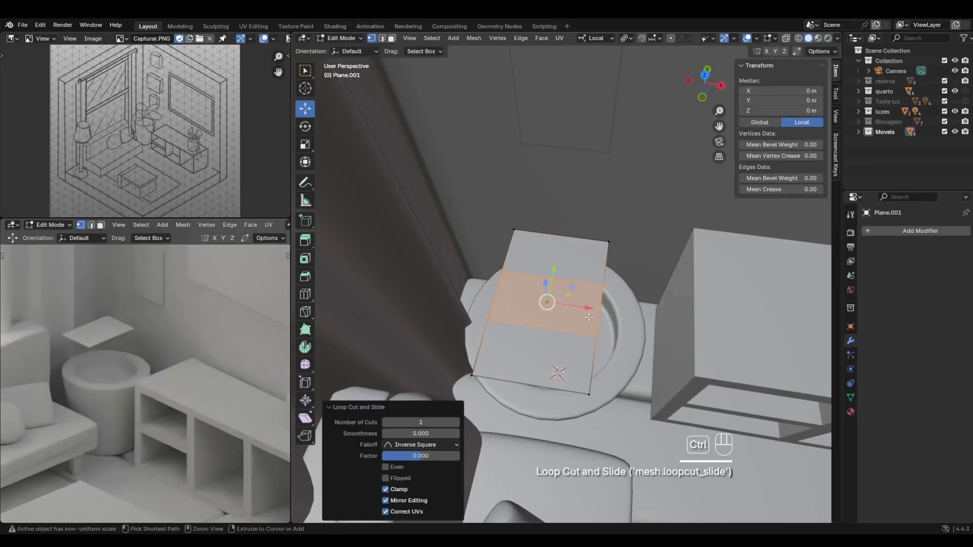
# Add one centred lengthwise loop cut to the plane.
pyautogui.hotkey('ctrl', 'r')
pyautogui.scroll(1, 566, 272)
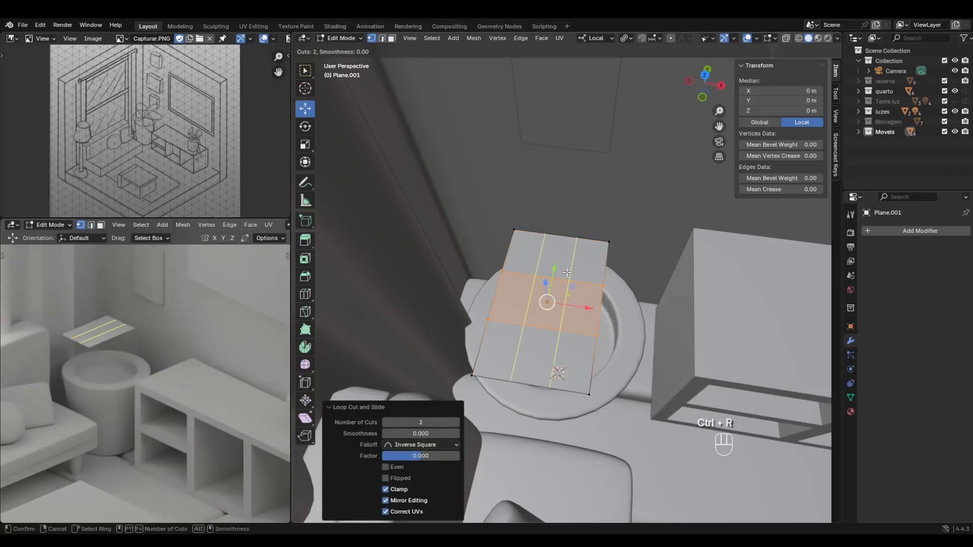
pyautogui.scroll(-1, 566, 272)
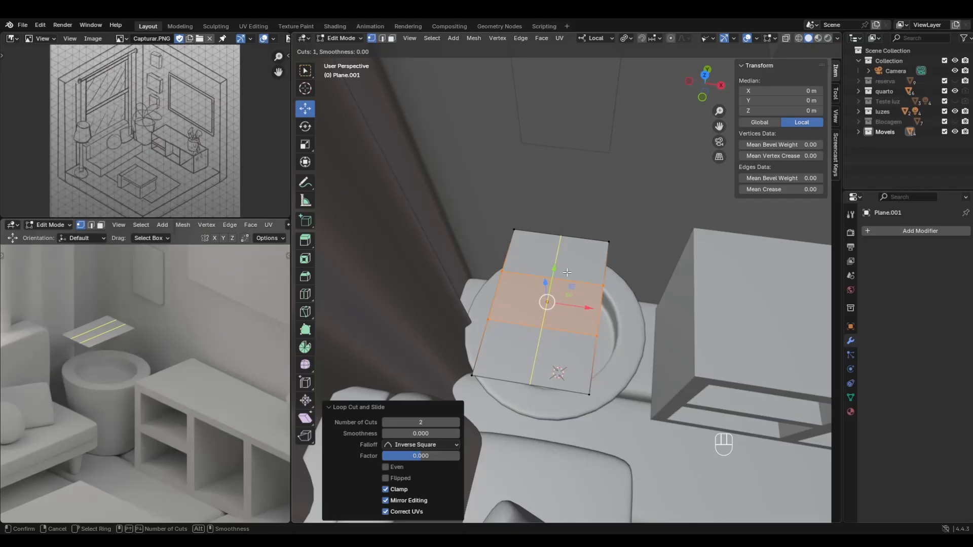
pyautogui.click(567, 273)
pyautogui.rightClick(567, 273)
# Isolate the plane in local view and look at its vertex grid from above.
pyautogui.moveTo(566, 272); pyautogui.dragTo(619, 323, button='middle')
pyautogui.moveTo(725, 317); pyautogui.dragTo(568, 291, button='middle')
pyautogui.click(476, 291)
pyautogui.moveTo(608, 327); pyautogui.dragTo(581, 287, button='middle')
pyautogui.press('KP_Divide')
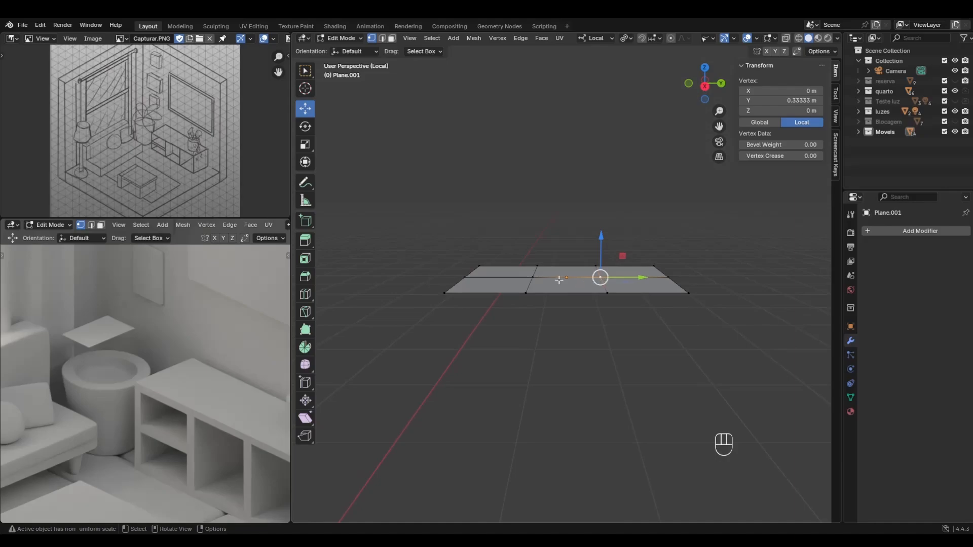
pyautogui.click(559, 280)
pyautogui.click(567, 282)
pyautogui.moveTo(477, 281); pyautogui.dragTo(585, 342, button='middle')
pyautogui.moveTo(606, 265); pyautogui.dragTo(610, 285, button='middle')
pyautogui.keyDown('shift'); pyautogui.moveTo(614, 285); pyautogui.dragTo(560, 307, button='middle'); pyautogui.keyUp('shift')
# Taper one end of the plane by scaling its three end vertices at Y -1 m to about 0.337.
pyautogui.moveTo(401, 354); pyautogui.dragTo(630, 434)
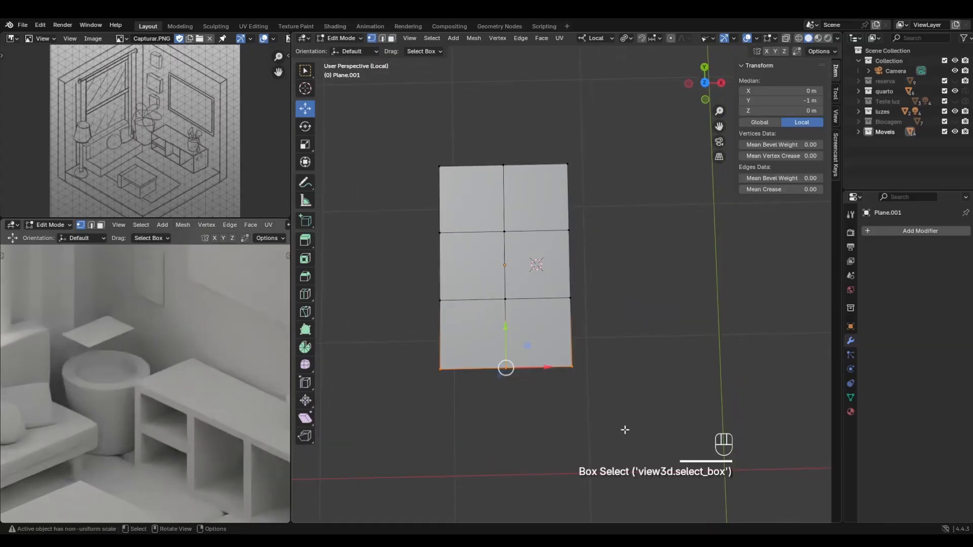
pyautogui.press('s')
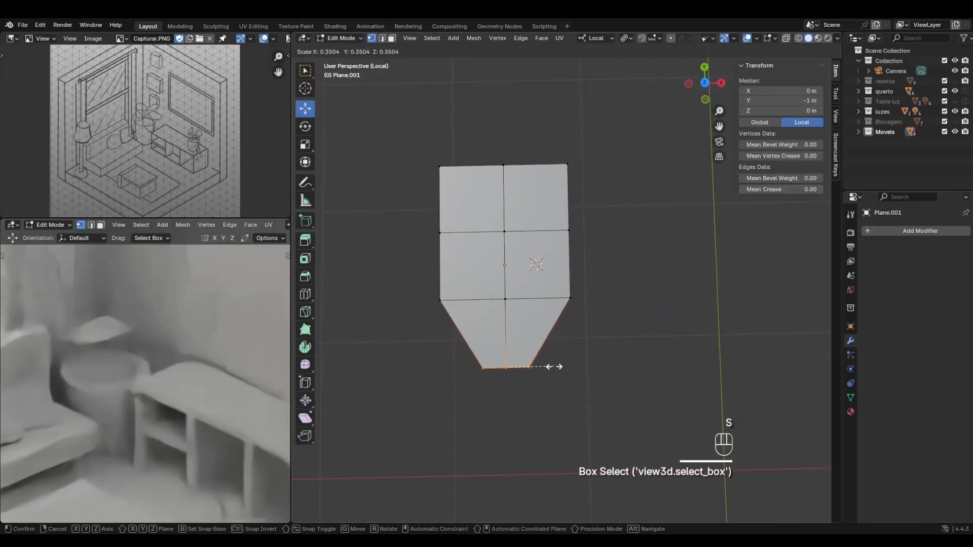
pyautogui.click(551, 364)
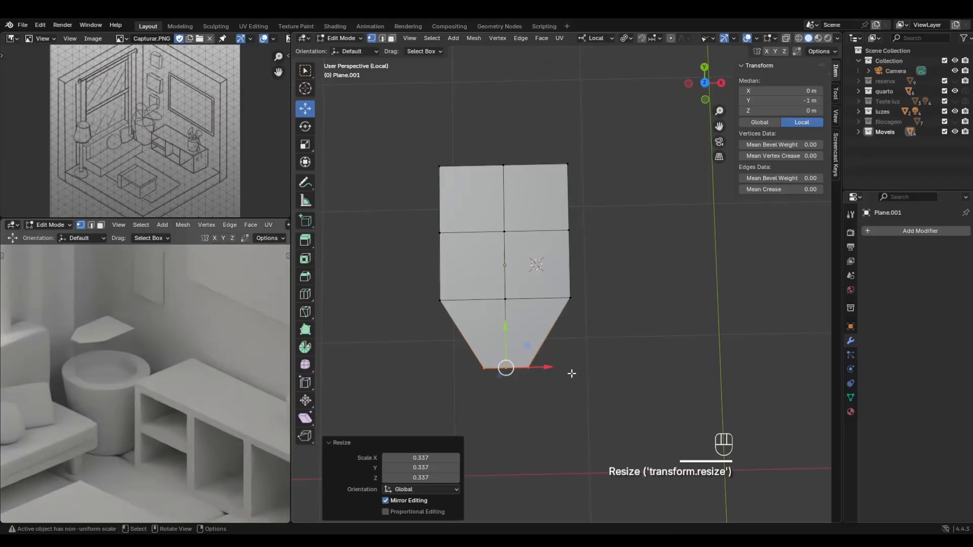
# Undo the end taper, the vertex selections and the lengthwise loop cut, keeping the two crosswise cuts.
pyautogui.hotkey('ctrl', 'z')
pyautogui.hotkey('ctrl', 'z')
pyautogui.hotkey('ctrl', 'z')
pyautogui.hotkey('ctrl', 'z')
pyautogui.hotkey('ctrl', 'z')
pyautogui.hotkey('ctrl', 'z')
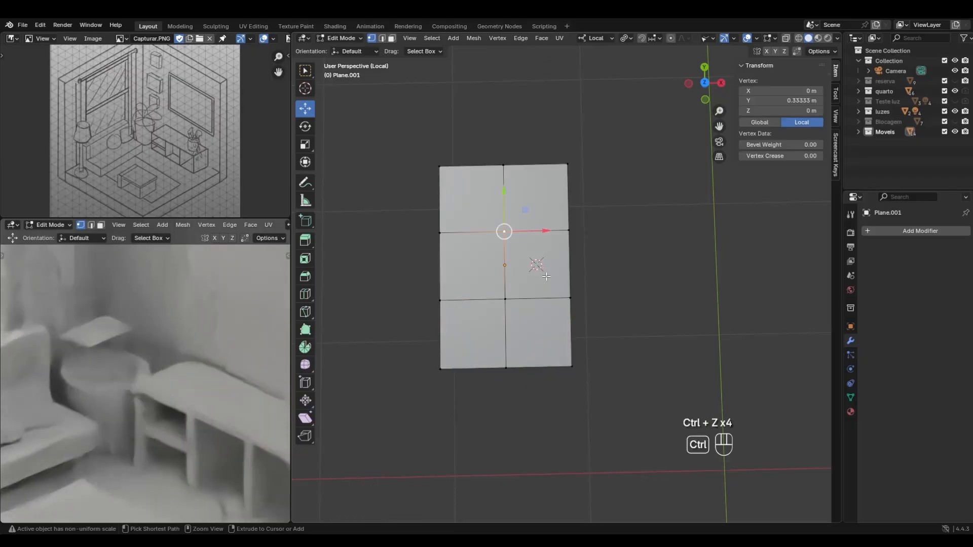
pyautogui.hotkey('ctrl', 'z')
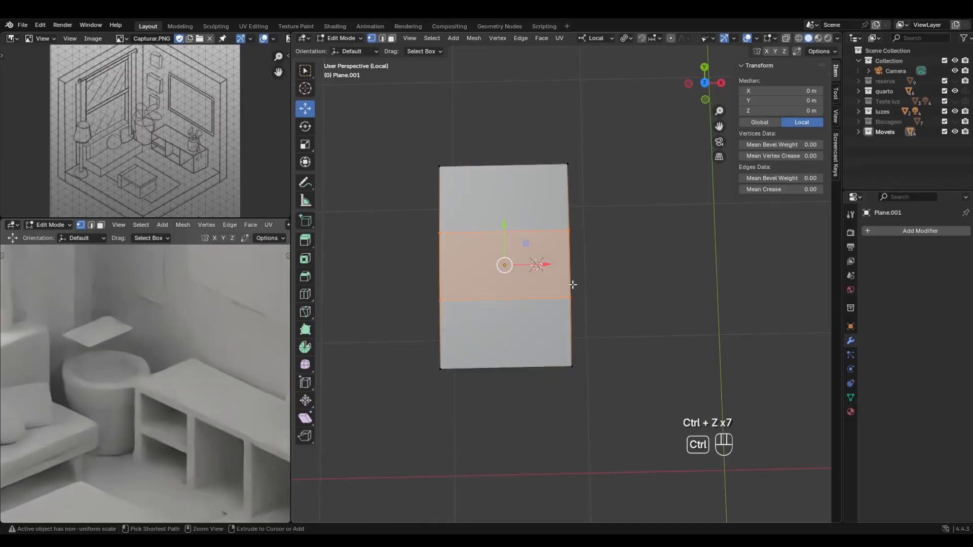
# Cut the plane lengthwise again with a single centred loop cut at factor 0.
pyautogui.hotkey('ctrl', 'r')
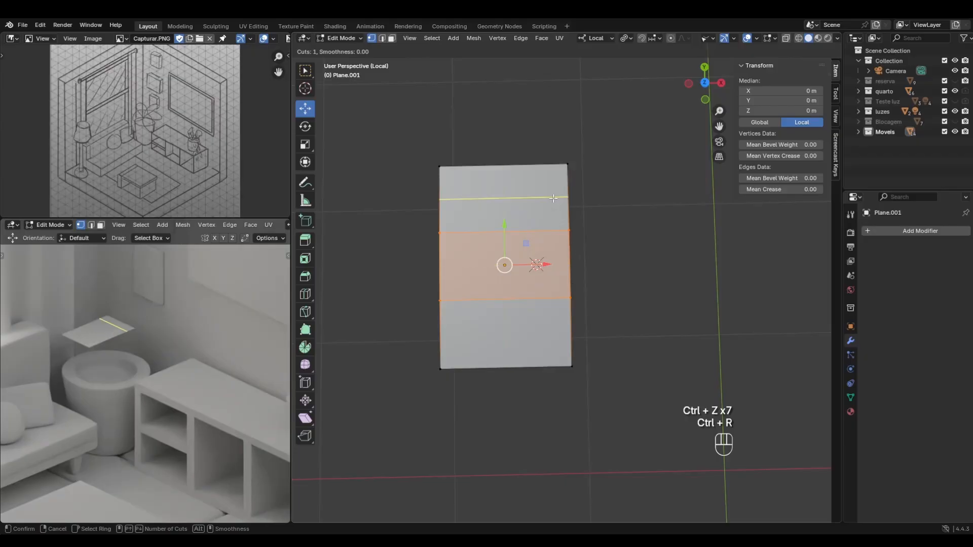
pyautogui.scroll(2, 546, 174)
pyautogui.scroll(-2, 546, 174)
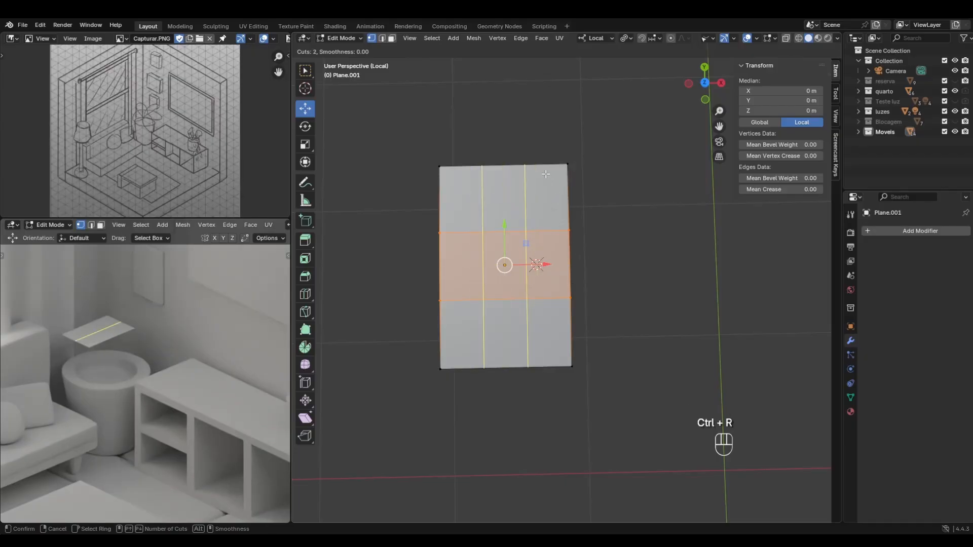
pyautogui.click(545, 174)
pyautogui.rightClick(546, 174)
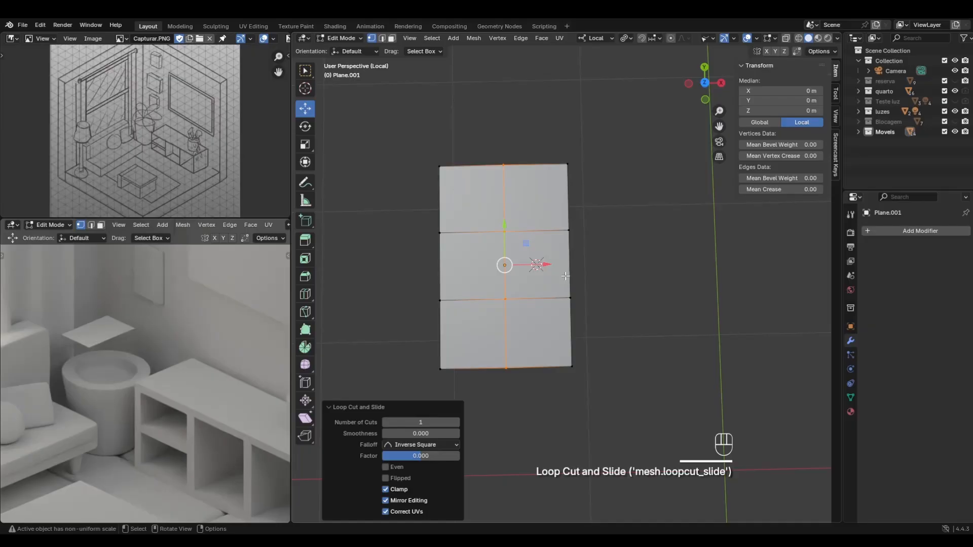
# Bevel the plane's central lengthwise edge loop with 2 segments and a width of about 0.062 m.
pyautogui.hotkey('ctrl', 'b')
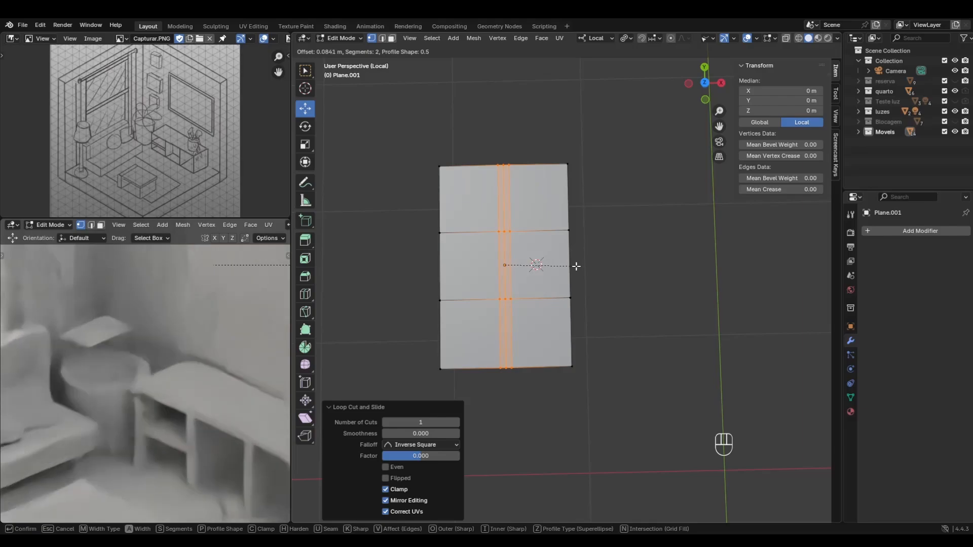
pyautogui.scroll(1, 574, 266)
pyautogui.click(575, 266)
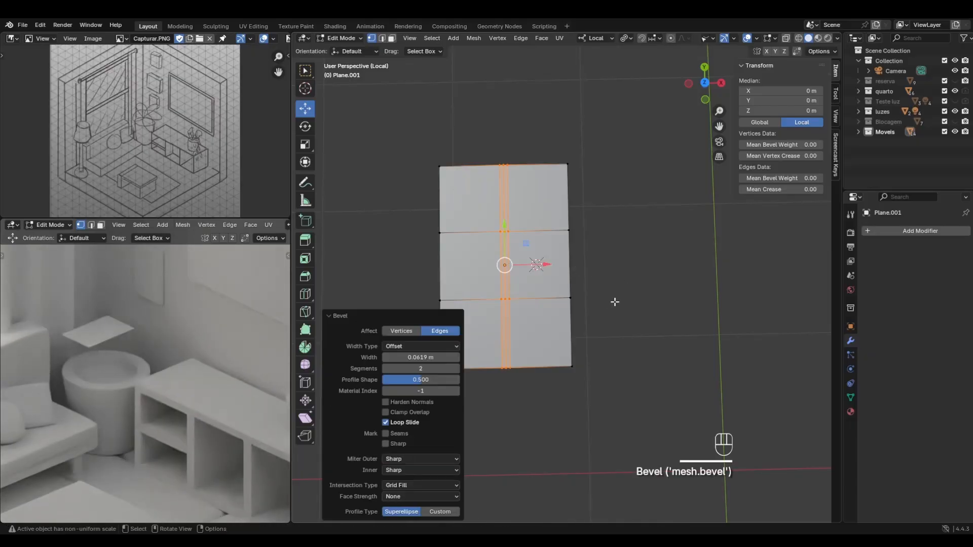
# Taper the plane's end at Y -1 m by scaling its vertices to about 0.311.
pyautogui.moveTo(614, 304); pyautogui.dragTo(608, 277, button='middle')
pyautogui.click(608, 277)
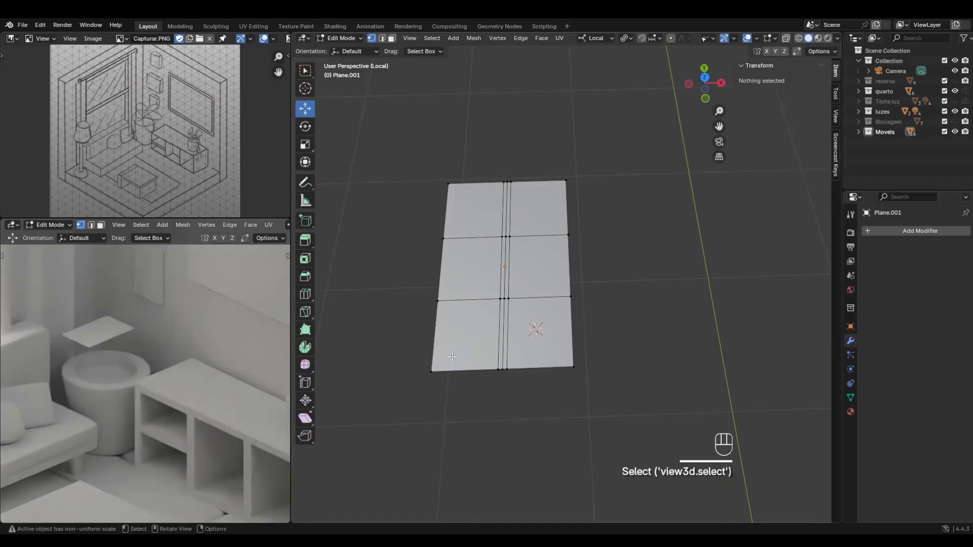
pyautogui.moveTo(414, 349); pyautogui.dragTo(639, 428)
pyautogui.press('s')
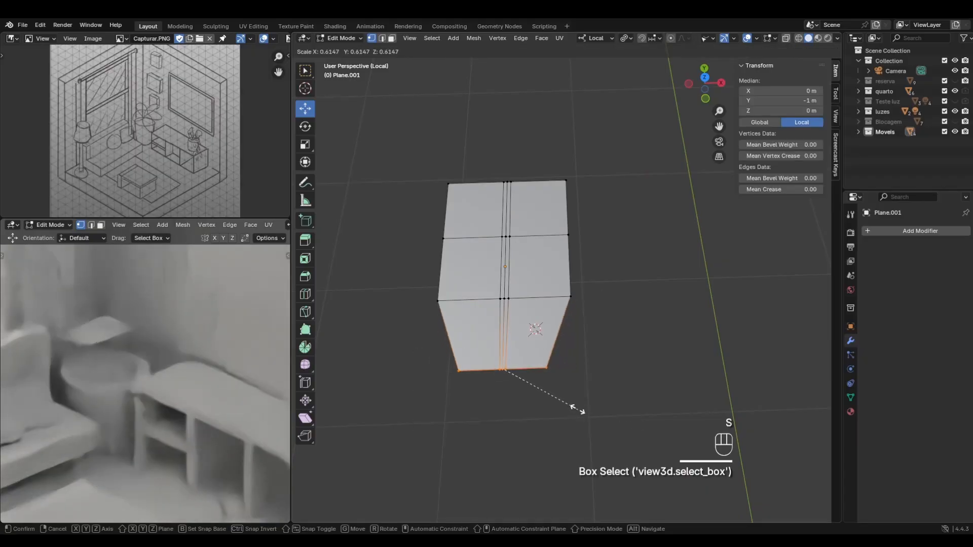
pyautogui.click(543, 374)
# Narrow the opposite end at Y 1 m into a tip by scaling its vertices to about 0.108.
pyautogui.moveTo(543, 204); pyautogui.dragTo(543, 201, button='middle')
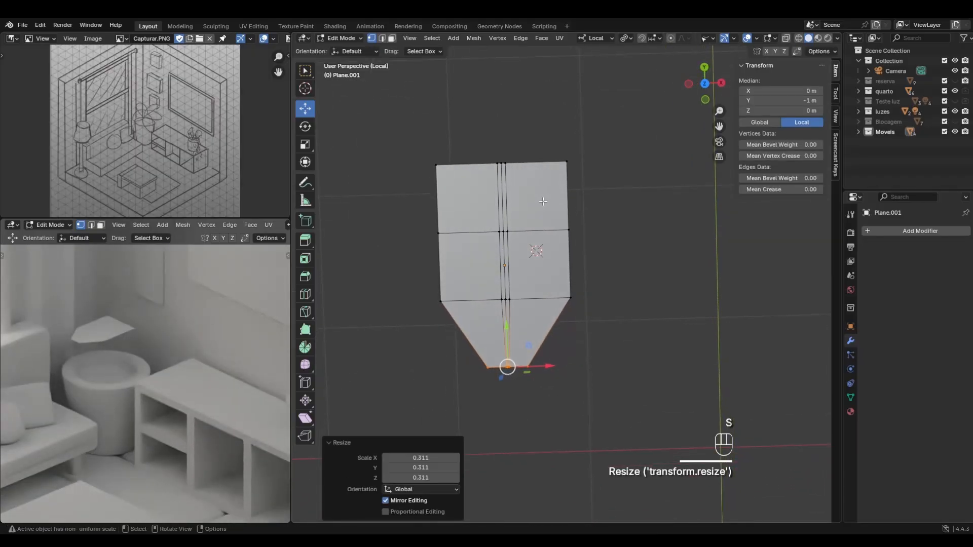
pyautogui.moveTo(394, 154); pyautogui.dragTo(593, 191)
pyautogui.press('s')
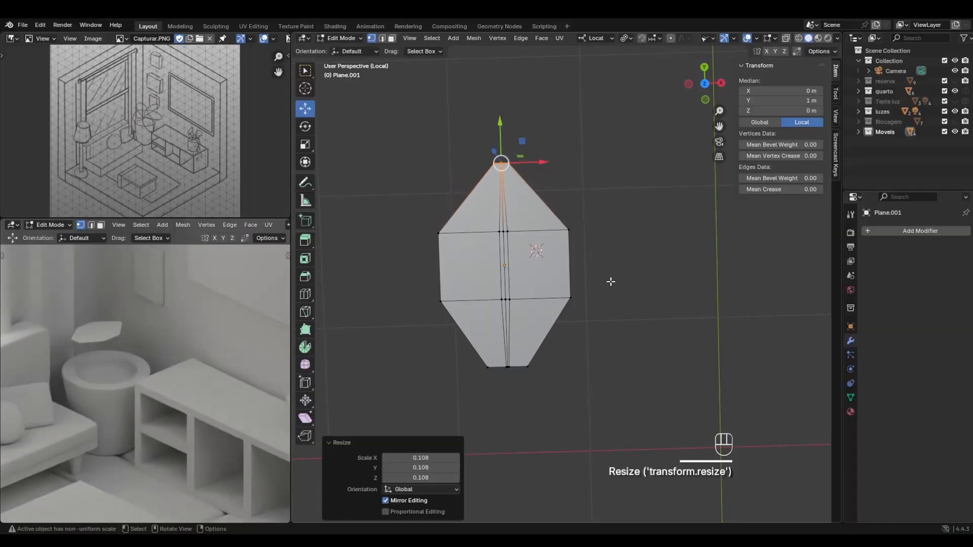
pyautogui.moveTo(599, 289); pyautogui.dragTo(610, 231, button='middle')
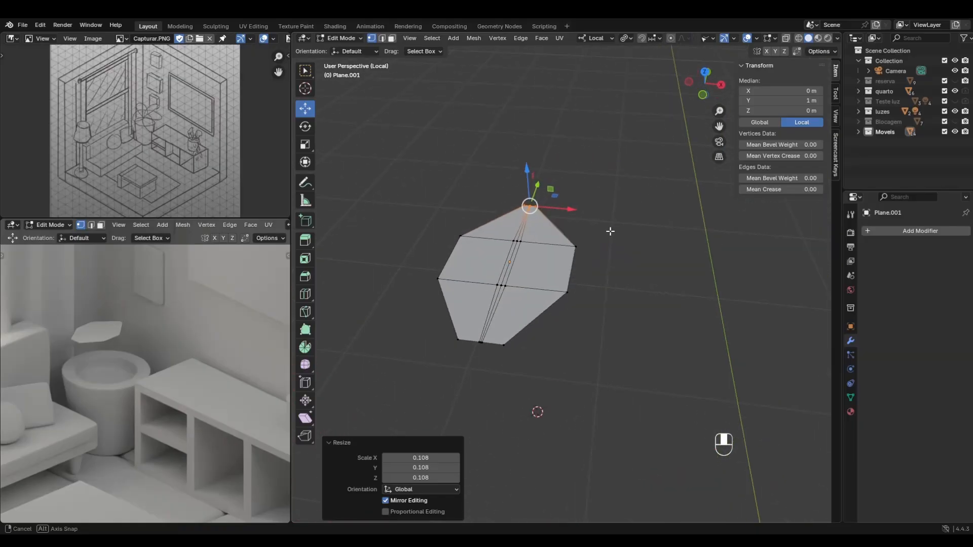
# Sink the leaf's central lengthwise edge loop to about Z -0.049 m to form a midrib groove.
pyautogui.keyDown('alt'); pyautogui.click(500, 284); pyautogui.keyUp('alt')
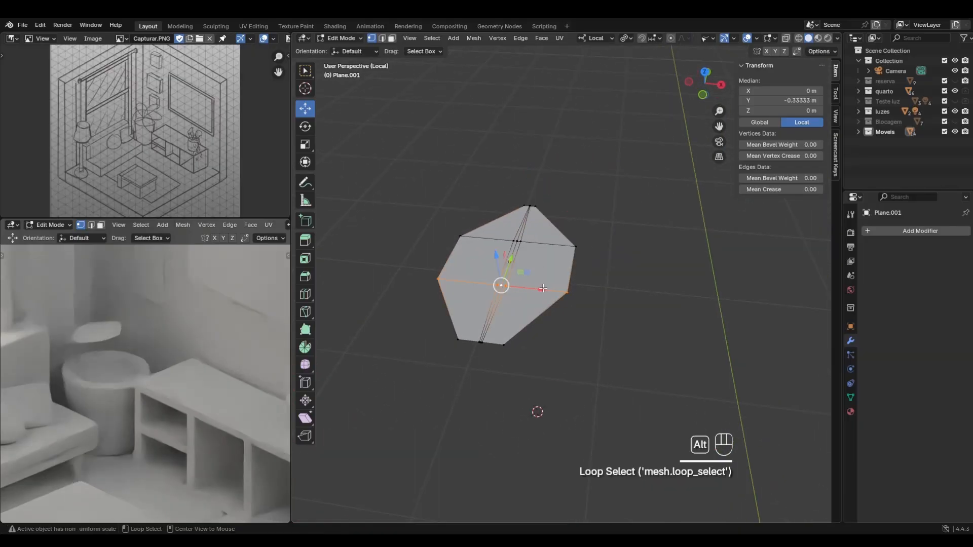
pyautogui.keyDown('shift'); pyautogui.click(502, 283); pyautogui.keyUp('shift')
pyautogui.click(612, 322)
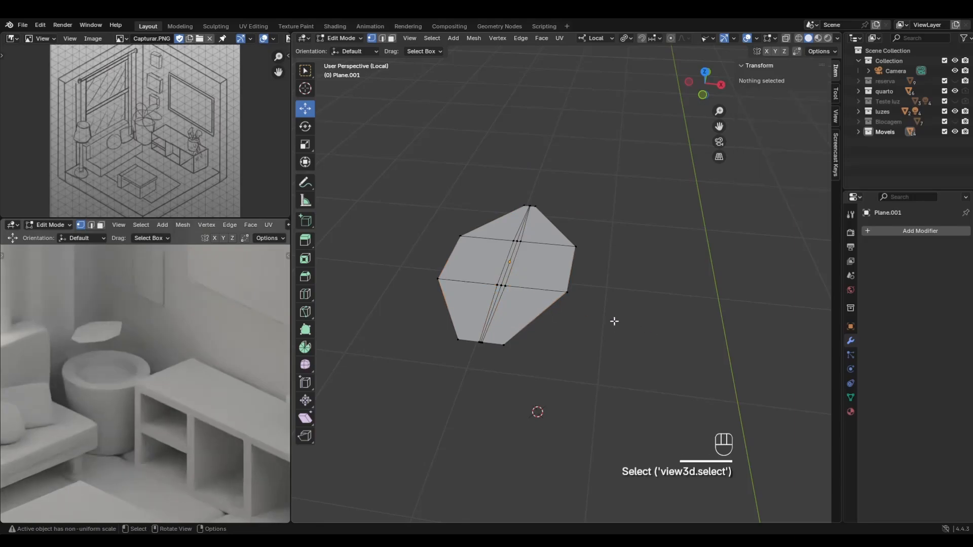
pyautogui.keyDown('alt'); pyautogui.click(503, 284); pyautogui.keyUp('alt')
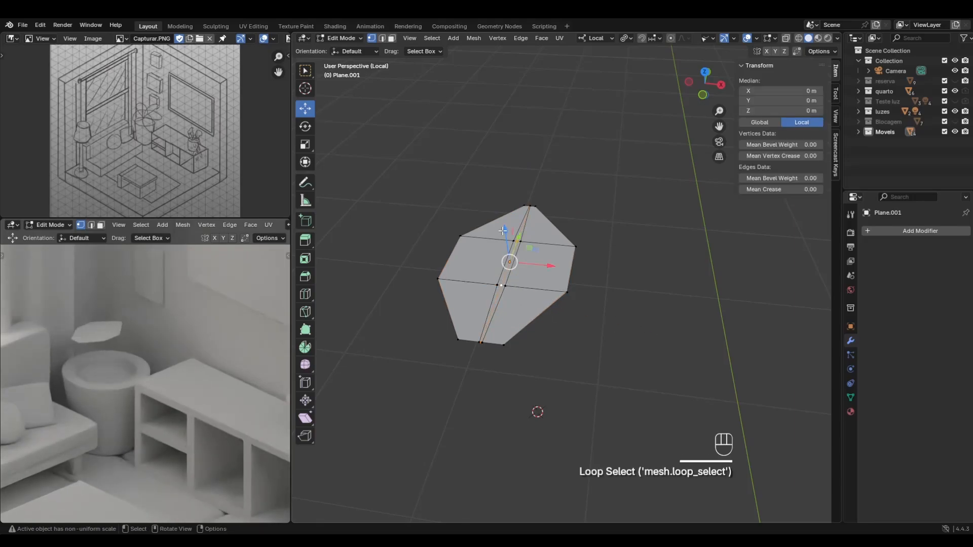
pyautogui.moveTo(505, 236); pyautogui.dragTo(507, 241)
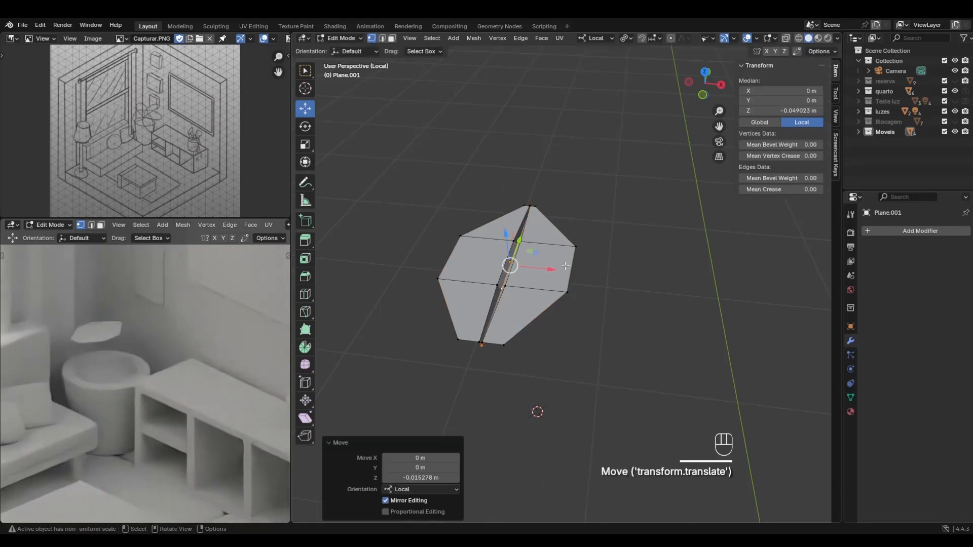
pyautogui.moveTo(506, 241); pyautogui.dragTo(534, 282, button='middle')
pyautogui.click(611, 261)
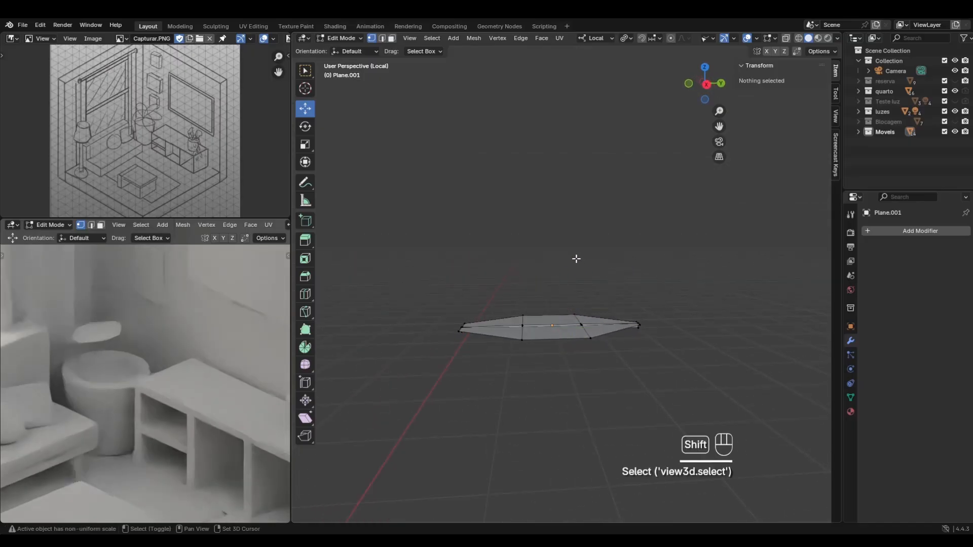
pyautogui.keyDown('shift'); pyautogui.moveTo(575, 258); pyautogui.dragTo(558, 180, button='middle'); pyautogui.keyUp('shift')
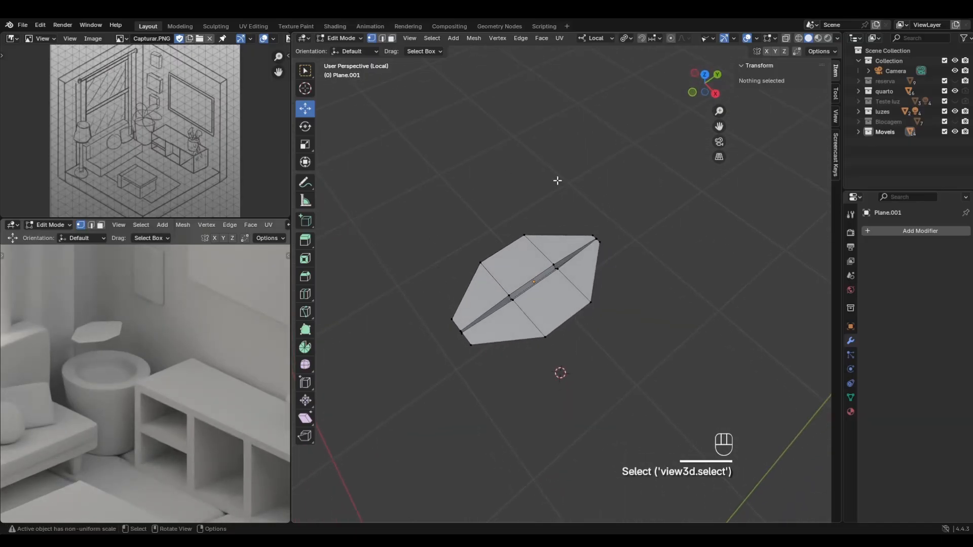
# Add a Solidify modifier to the leaf.
pyautogui.click(906, 232)
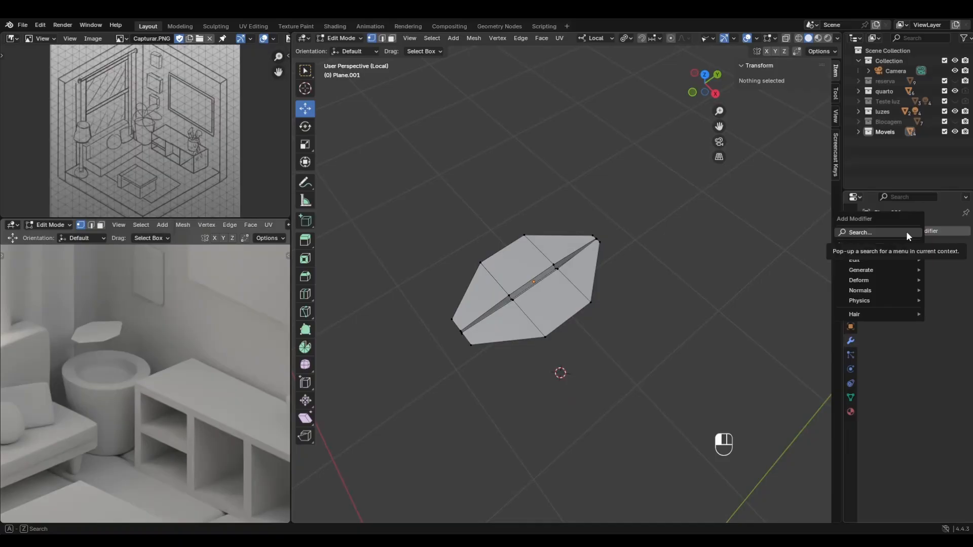
pyautogui.click(906, 232)
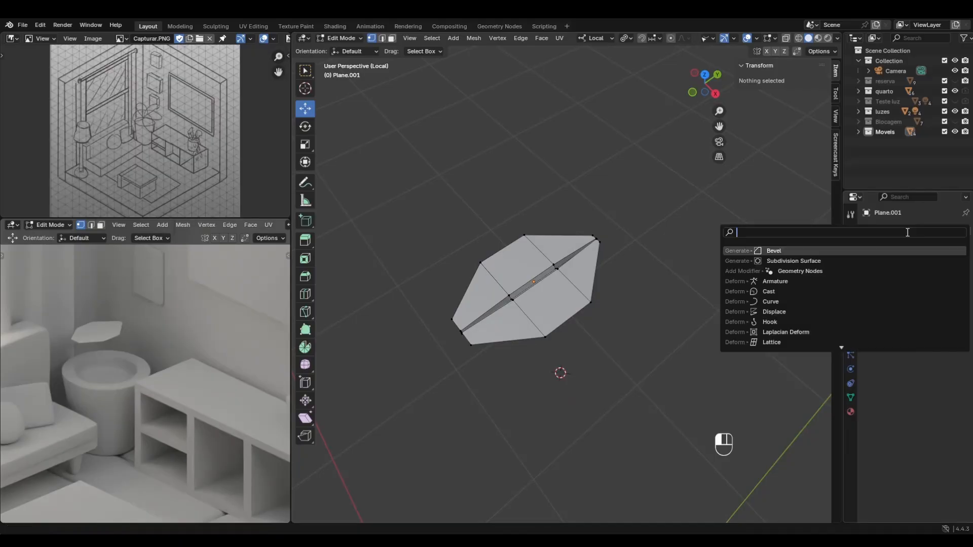
pyautogui.write('SOLID')
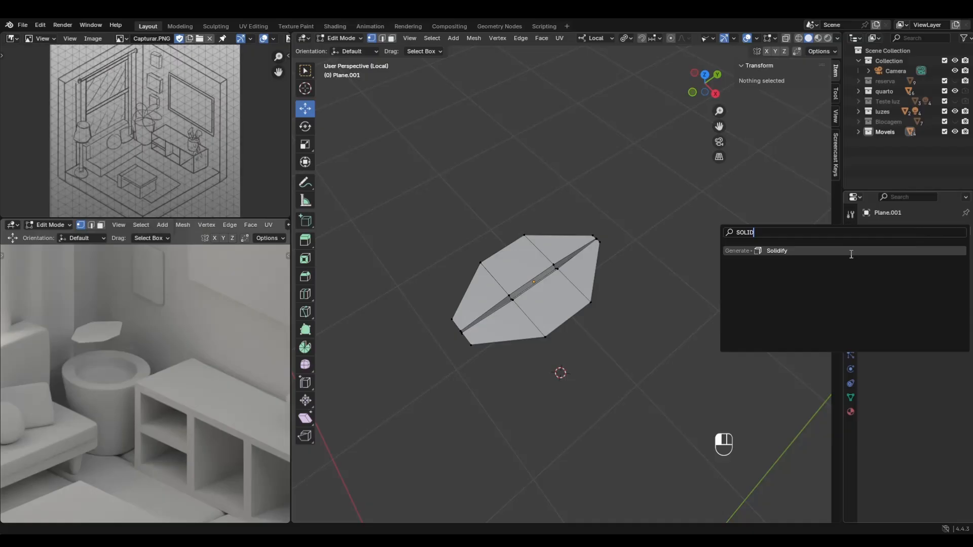
pyautogui.click(851, 252)
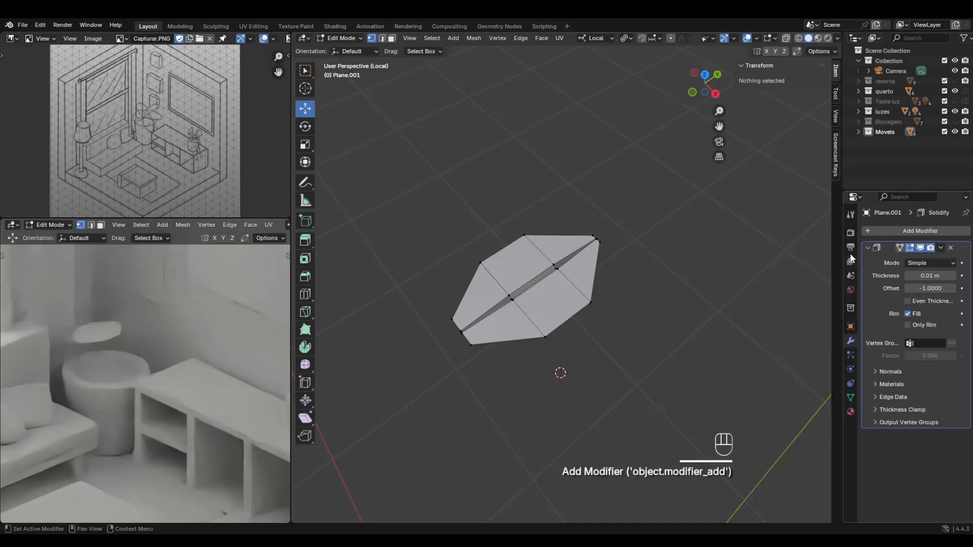
pyautogui.moveTo(623, 284); pyautogui.dragTo(605, 220, button='middle')
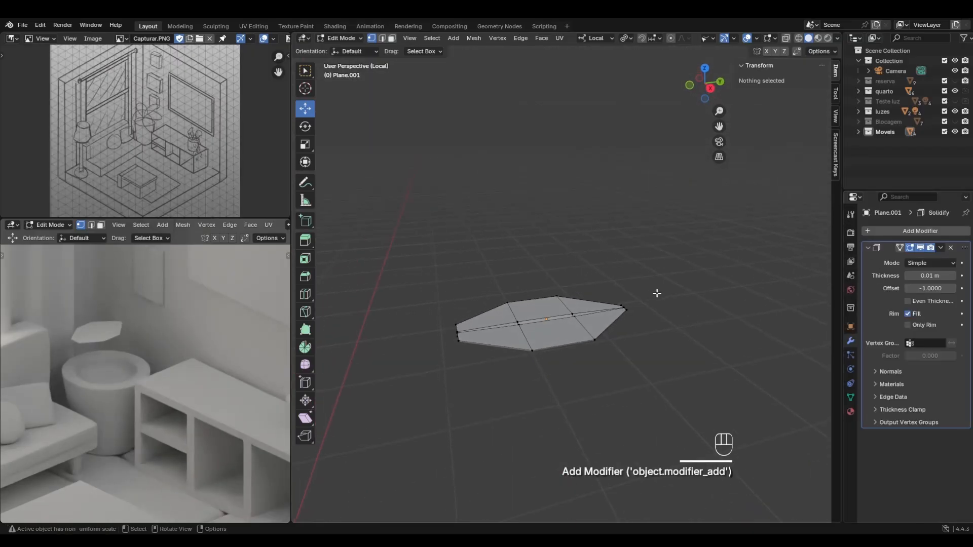
# Enable Even Thickness on the Solidify modifier and set its thickness to 0.11 m.
pyautogui.click(907, 313)
pyautogui.click(910, 303)
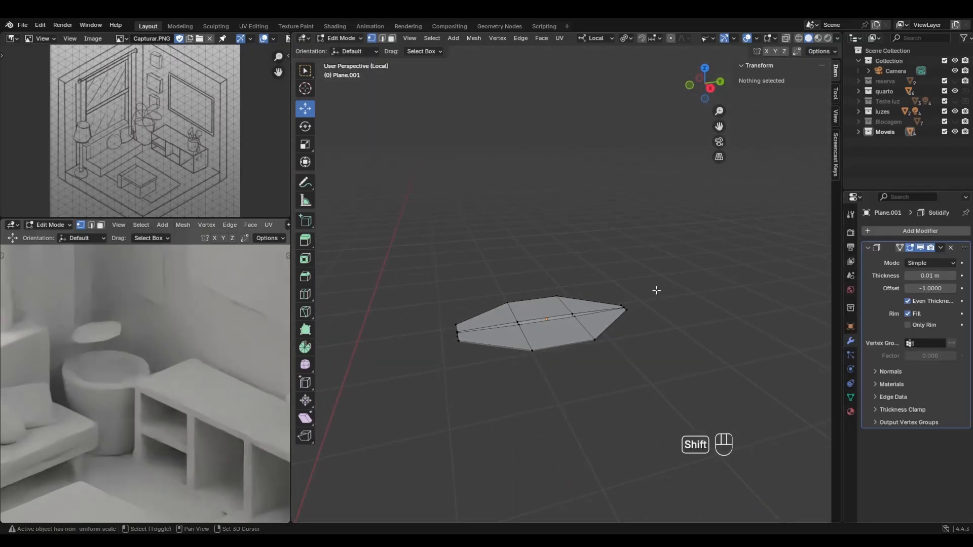
pyautogui.keyDown('shift'); pyautogui.moveTo(656, 289); pyautogui.dragTo(634, 247, button='middle'); pyautogui.keyUp('shift')
pyautogui.moveTo(930, 275)
pyautogui.mouseDown()
pyautogui.moveTo(907, 275)
pyautogui.moveTo(941, 276)
pyautogui.mouseUp()
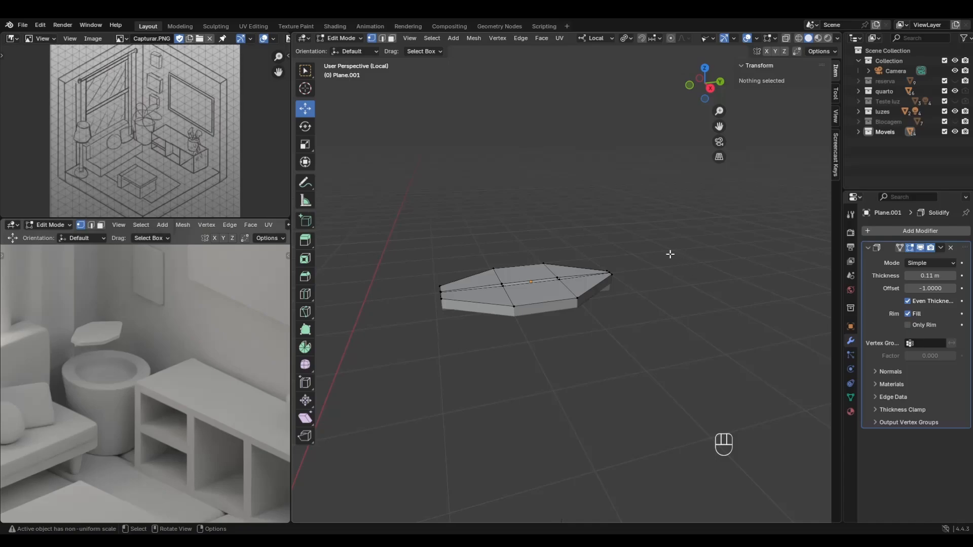
pyautogui.moveTo(670, 254); pyautogui.dragTo(703, 271, button='middle')
# Undo the lowering of the central edge loop and its related selections, leaving the leaf mesh flat.
pyautogui.hotkey('ctrl', 'z')
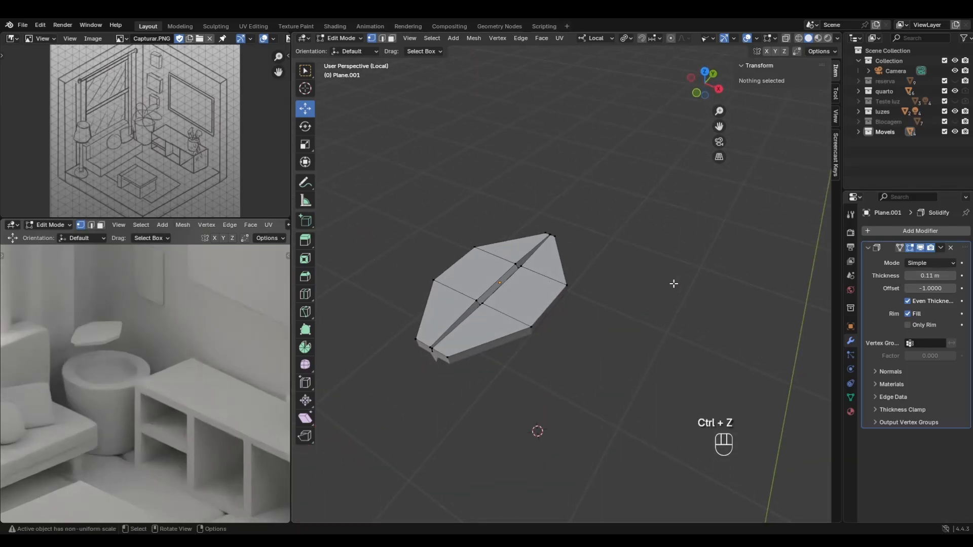
pyautogui.hotkey('ctrl', 'z')
pyautogui.hotkey('ctrl', 'z')
pyautogui.hotkey('ctrl', 'z')
pyautogui.hotkey('ctrl', 'z')
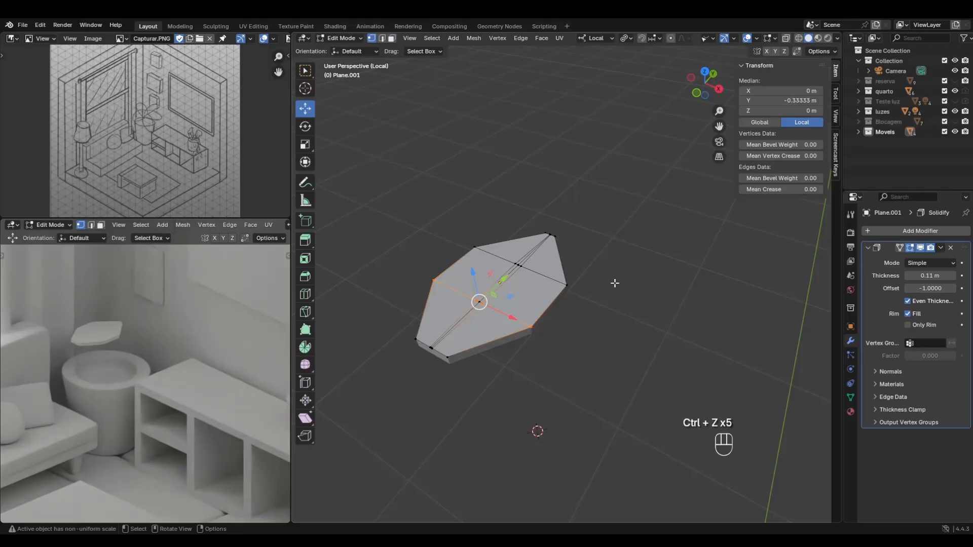
# Set the leaf's Solidify thickness to 0.18 m.
pyautogui.moveTo(650, 265); pyautogui.dragTo(560, 231, button='middle')
pyautogui.moveTo(762, 300); pyautogui.dragTo(722, 299, button='middle')
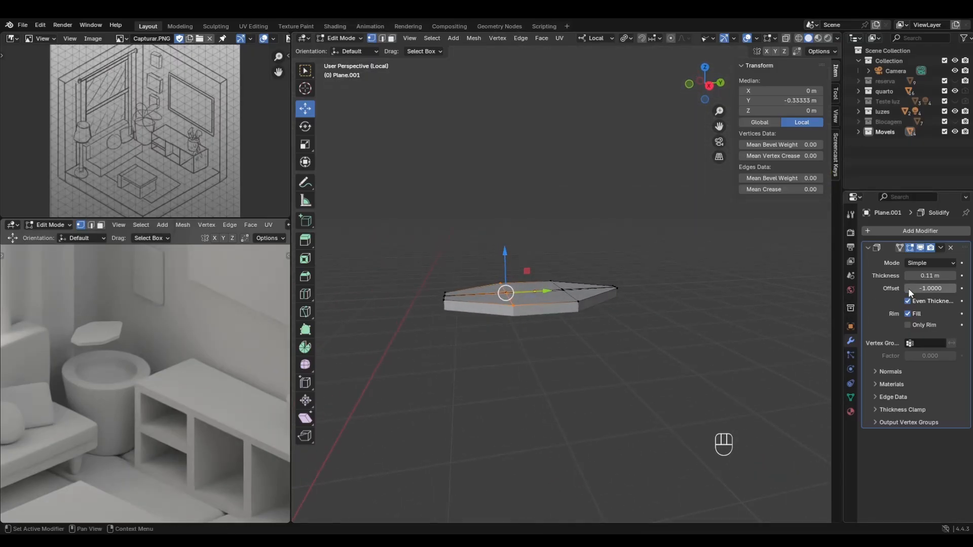
pyautogui.moveTo(929, 276)
pyautogui.mouseDown()
pyautogui.moveTo(920, 276)
pyautogui.moveTo(943, 276)
pyautogui.mouseUp()
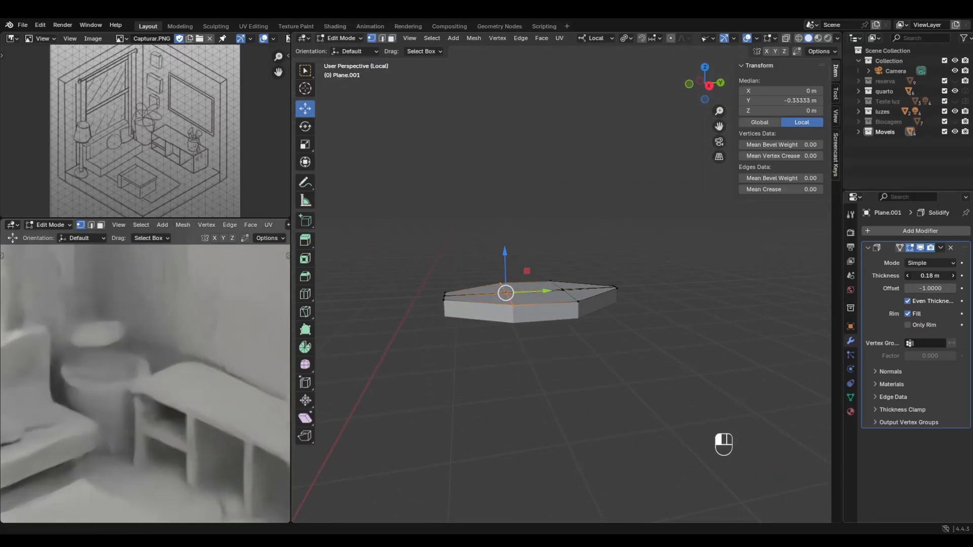
# Add a Subdivision Surface modifier to the leaf, placed after Solidify in the stack.
pyautogui.click(925, 234)
pyautogui.moveTo(891, 242)
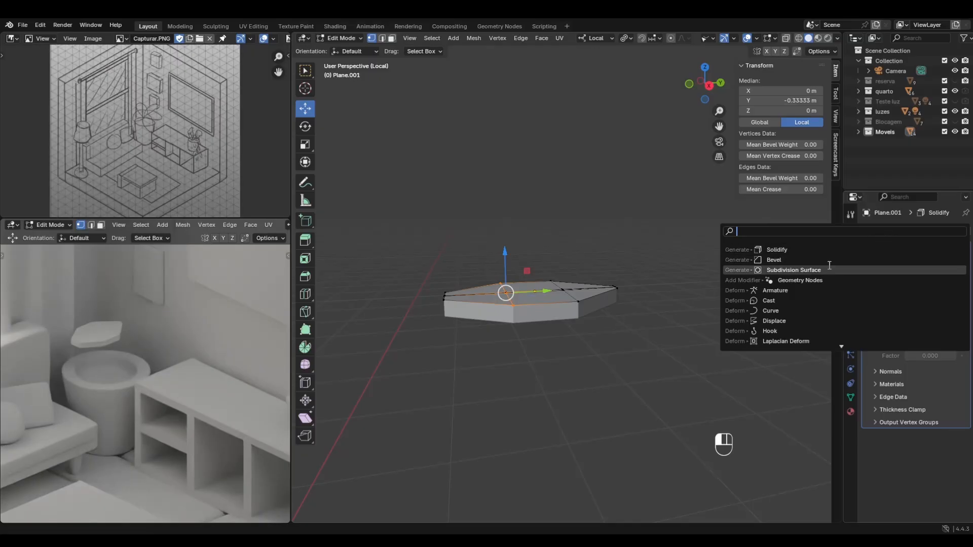
pyautogui.click(793, 262)
pyautogui.moveTo(964, 436)
pyautogui.mouseDown()
pyautogui.moveTo(964, 248)
pyautogui.moveTo(964, 440)
pyautogui.mouseUp()
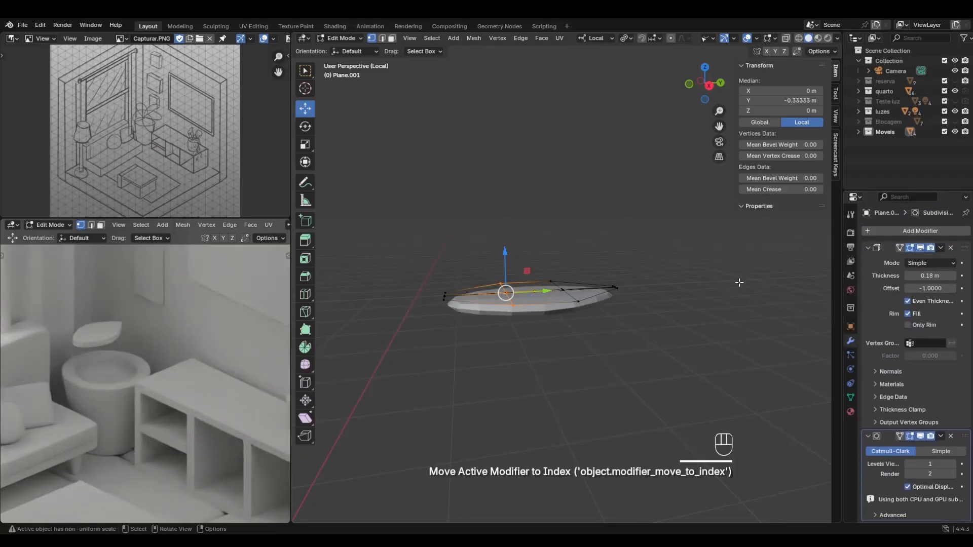
# Shade the leaf smooth, return to editing its mesh, and set the subdivision viewport levels to 2.
pyautogui.moveTo(623, 232); pyautogui.dragTo(606, 336, button='middle')
pyautogui.press('Tab')
pyautogui.rightClick(541, 327)
pyautogui.click(541, 327)
pyautogui.press('Tab')
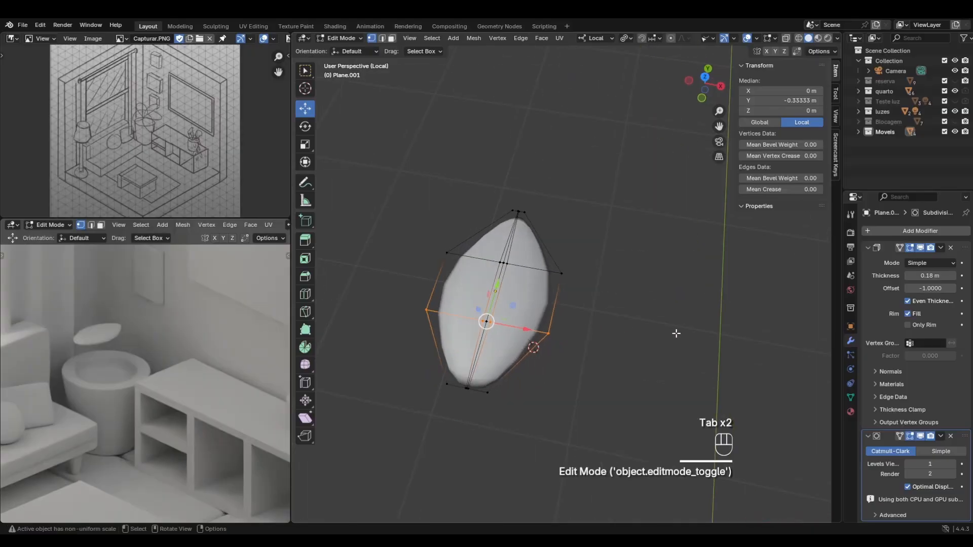
pyautogui.click(952, 464)
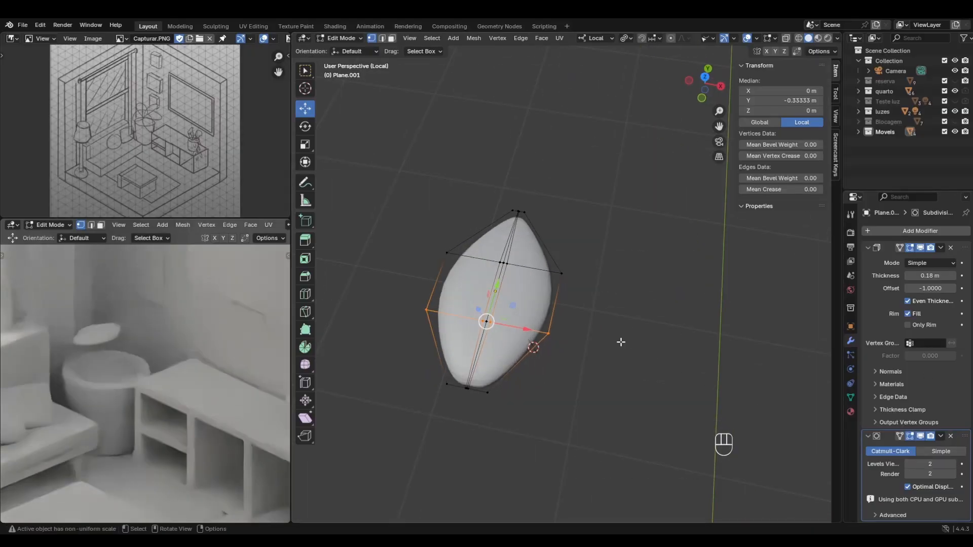
# Widen the leaf's base slightly by scaling the end vertices at Y -1 m to about 1.085.
pyautogui.moveTo(621, 341); pyautogui.dragTo(566, 335, button='middle')
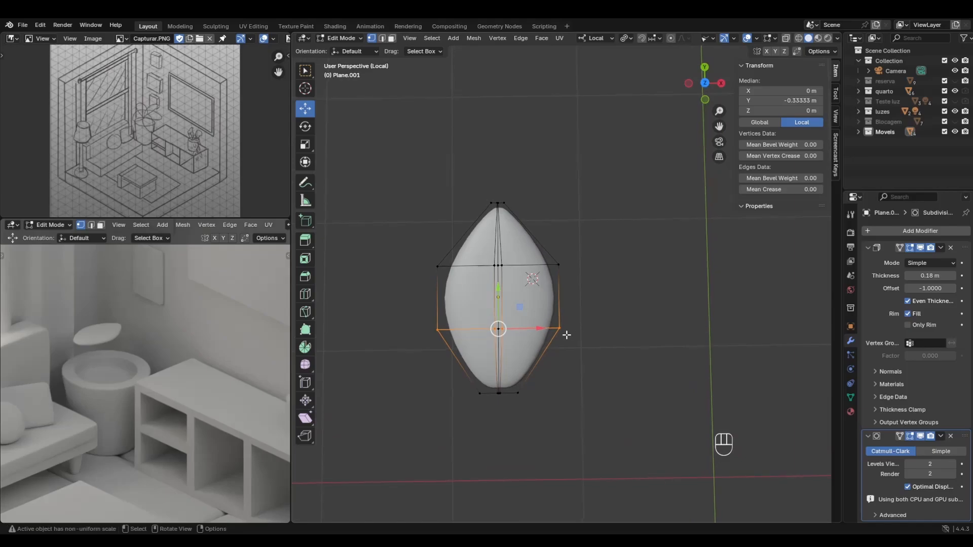
pyautogui.moveTo(445, 385); pyautogui.dragTo(581, 435)
pyautogui.press('s')
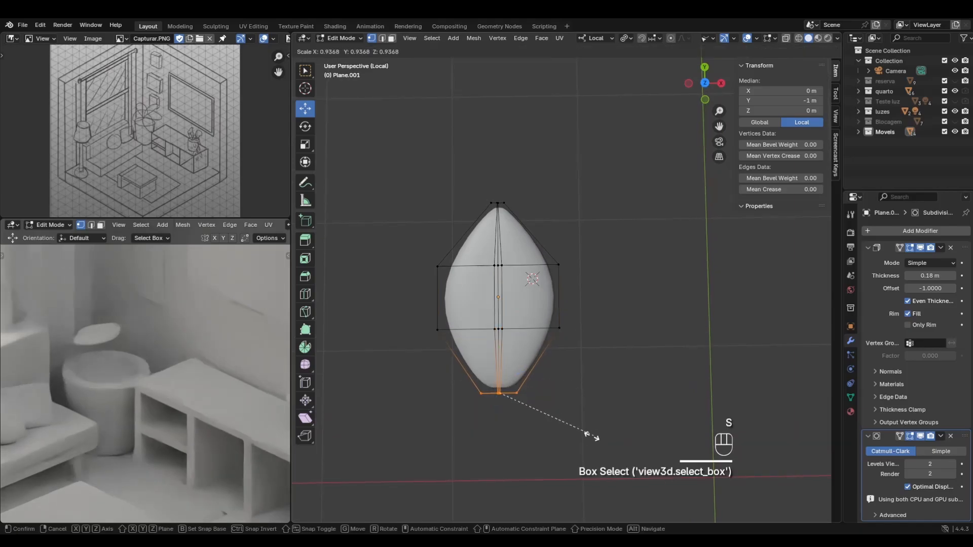
pyautogui.click(610, 425)
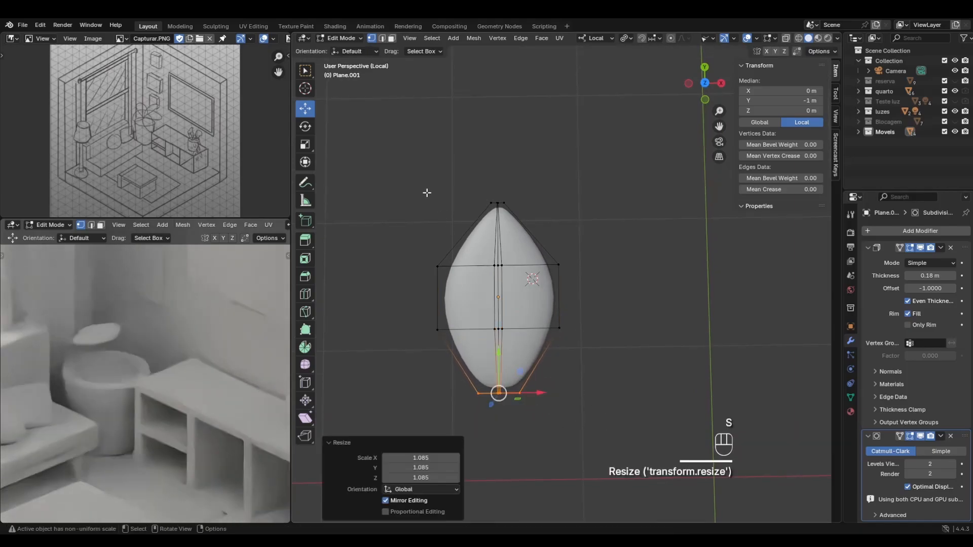
# Move the leaf's tip vertices along the local Y axis to about Y 1.0175 m.
pyautogui.moveTo(411, 181); pyautogui.dragTo(580, 245)
pyautogui.moveTo(504, 166)
pyautogui.mouseDown()
pyautogui.moveTo(503, 136)
pyautogui.moveTo(498, 161)
pyautogui.mouseUp()
pyautogui.moveTo(611, 265); pyautogui.dragTo(572, 264, button='middle')
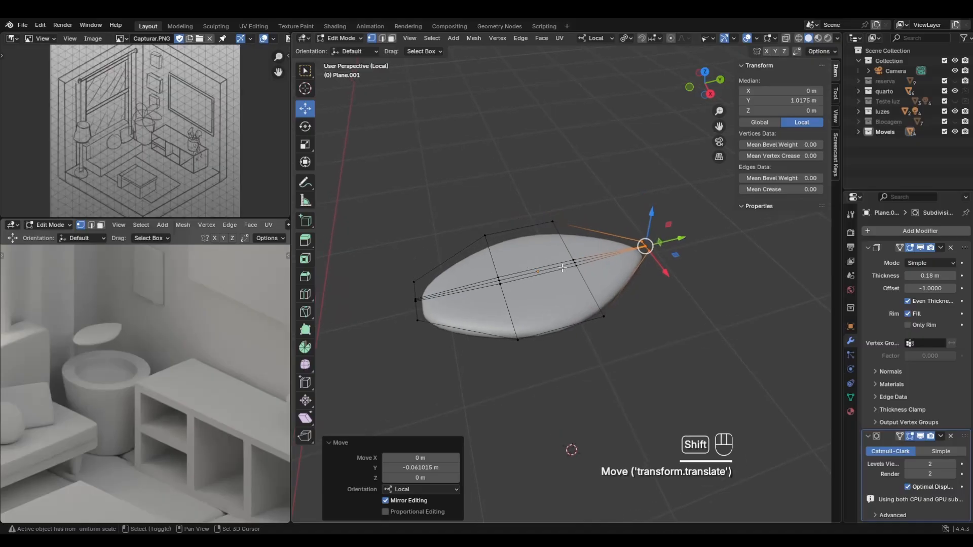
# Select the leaf's central lengthwise edge loop, switch the transform orientation to Global and turn on proportional editing.
pyautogui.click(533, 274)
pyautogui.keyDown('alt'); pyautogui.click(533, 274); pyautogui.keyUp('alt')
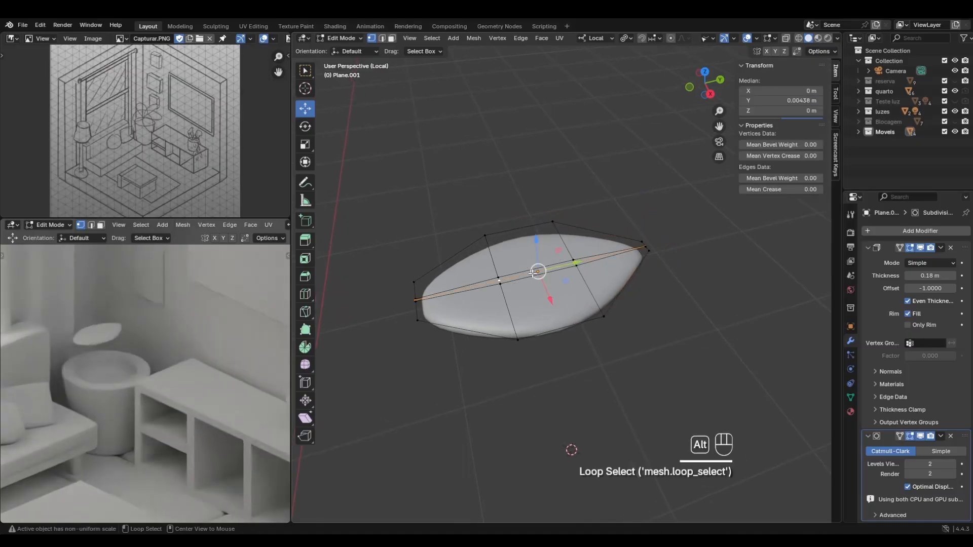
pyautogui.moveTo(615, 306); pyautogui.dragTo(586, 265, button='middle')
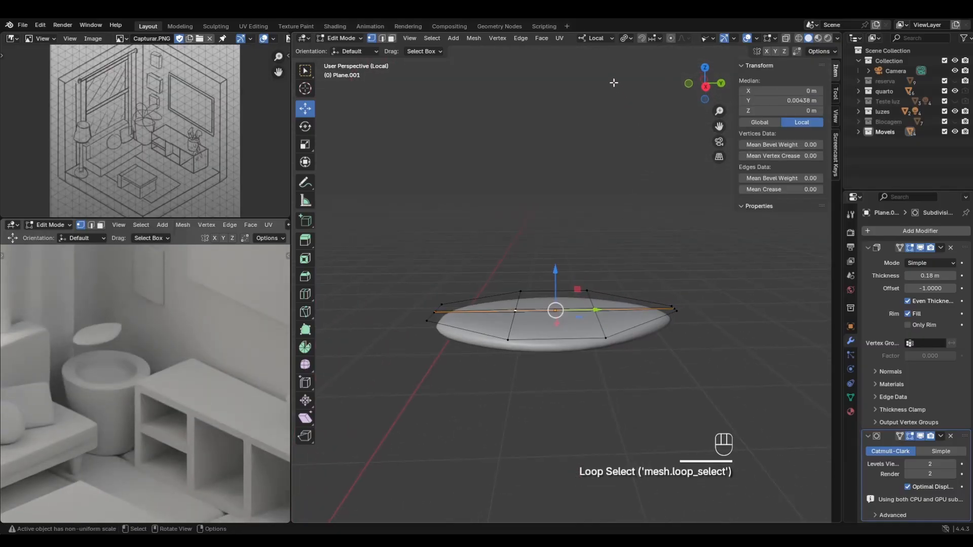
pyautogui.click(604, 38)
pyautogui.click(576, 70)
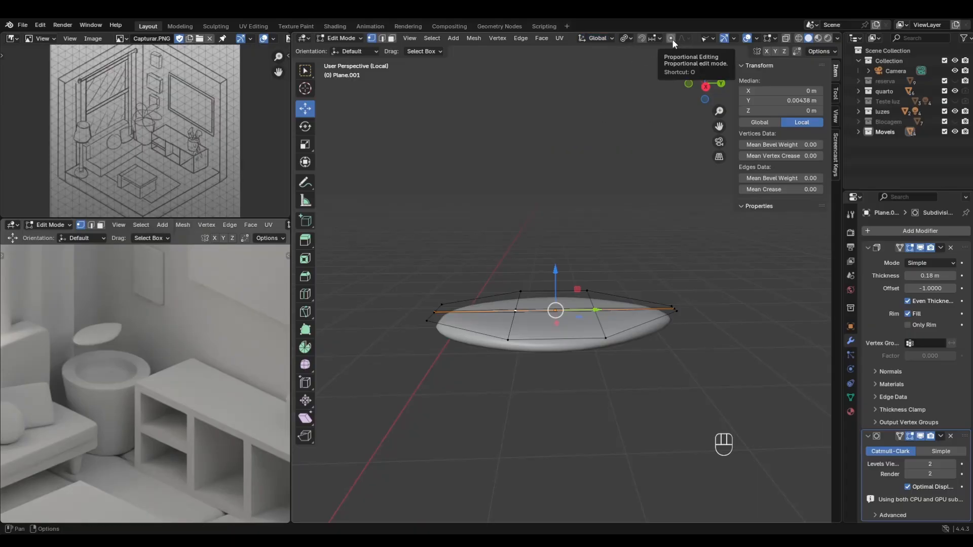
pyautogui.click(671, 39)
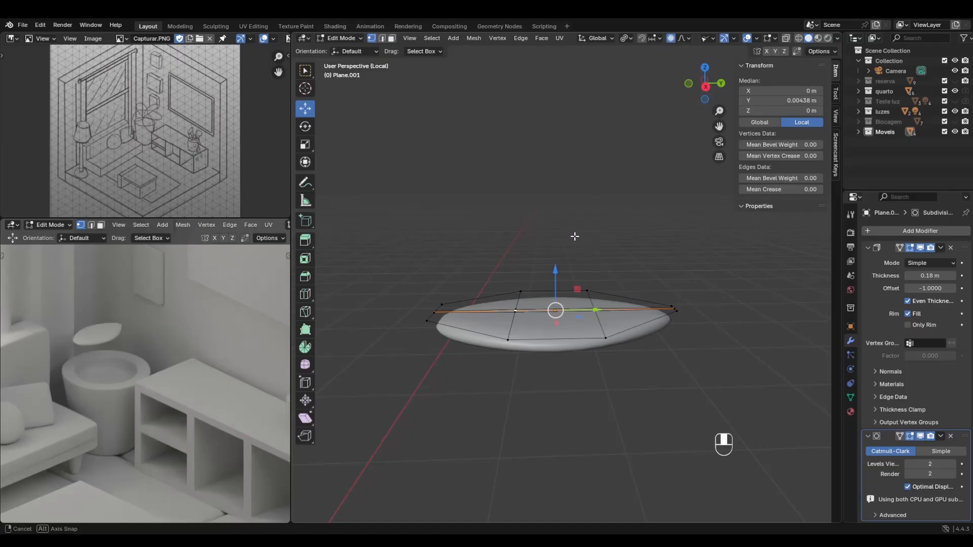
# Try to lower the leaf's central edge loop along Z by about 0.016 m, then undo and deselect it.
pyautogui.moveTo(573, 234); pyautogui.dragTo(565, 255, button='middle')
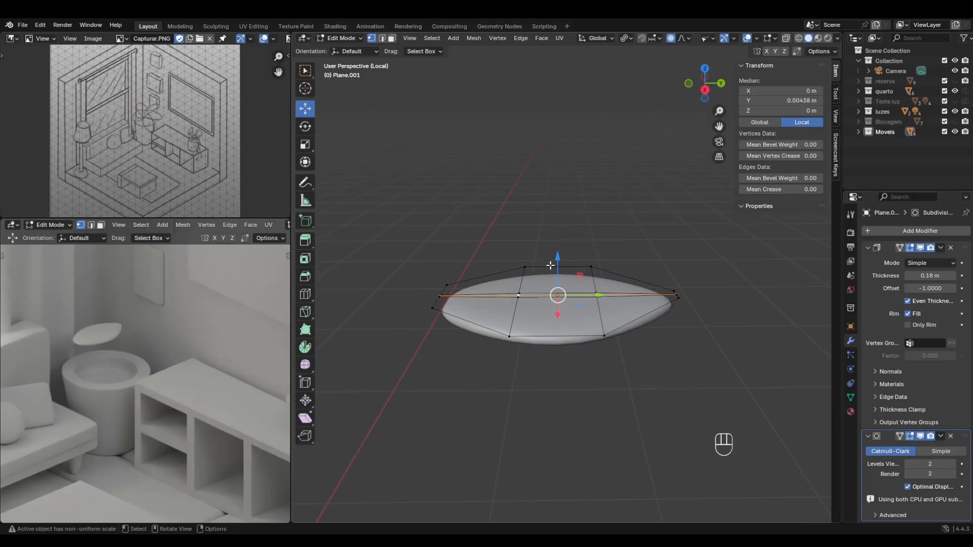
pyautogui.moveTo(557, 257); pyautogui.dragTo(557, 263)
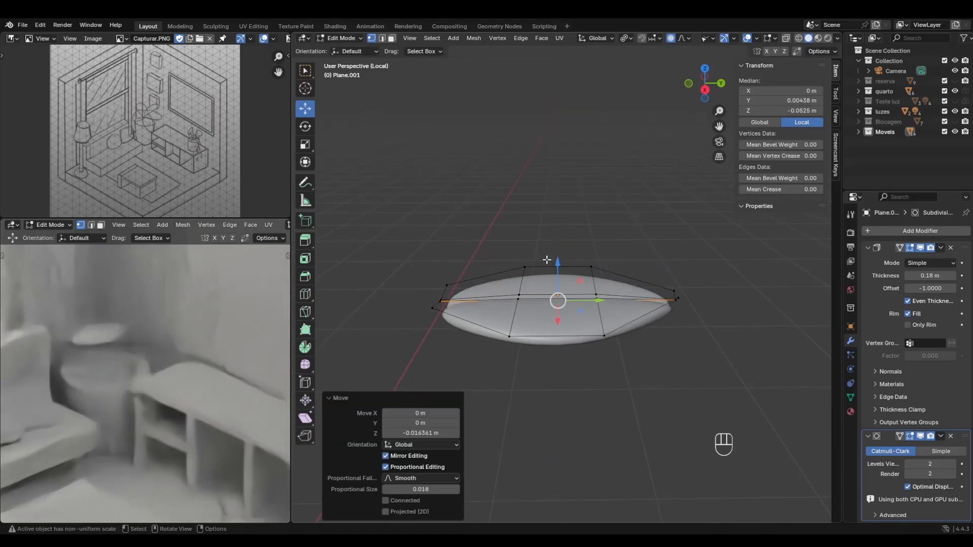
pyautogui.hotkey('ctrl', 'z')
pyautogui.click(508, 157)
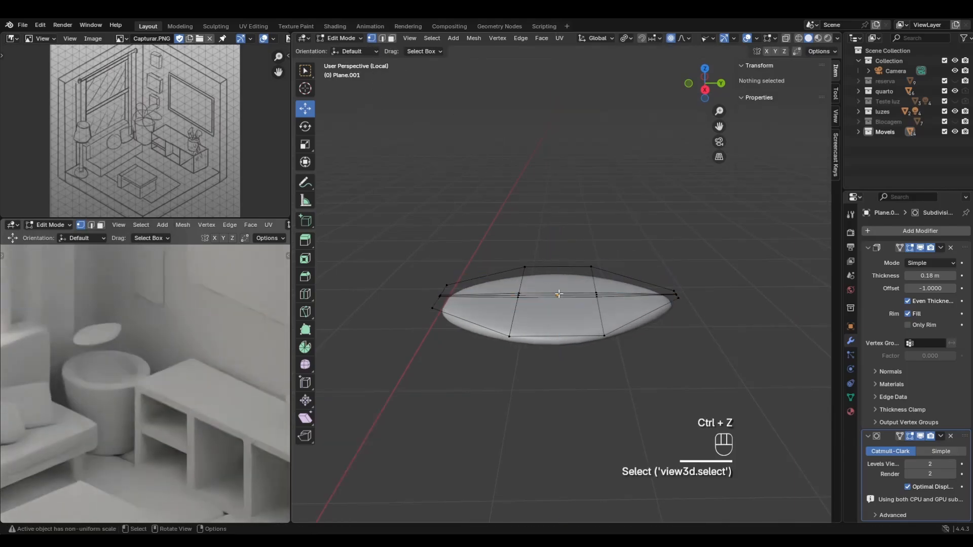
# Add one centred crosswise loop cut through the leaf's middle and select the leaf's centre vertex.
pyautogui.moveTo(557, 294); pyautogui.dragTo(634, 257, button='middle')
pyautogui.hotkey('ctrl', 'r')
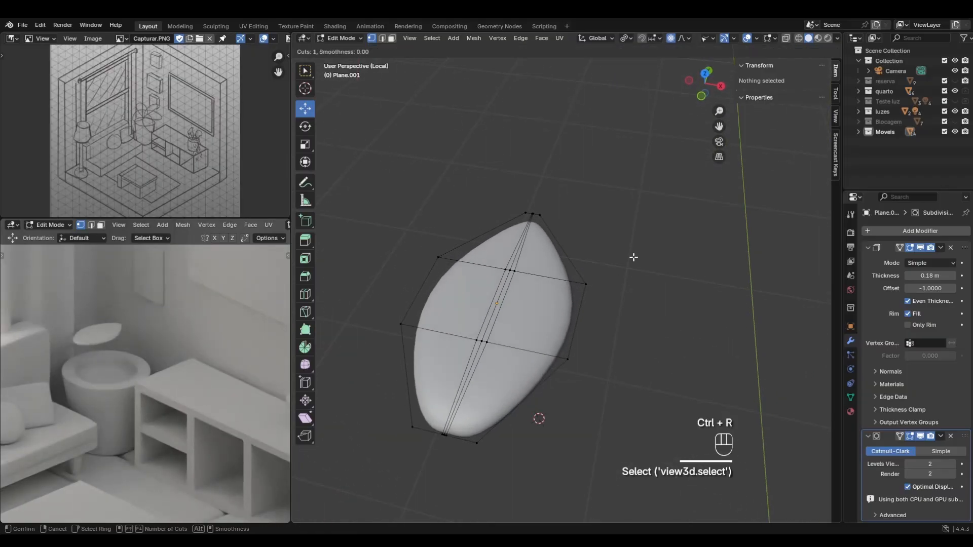
pyautogui.click(491, 307)
pyautogui.rightClick(494, 305)
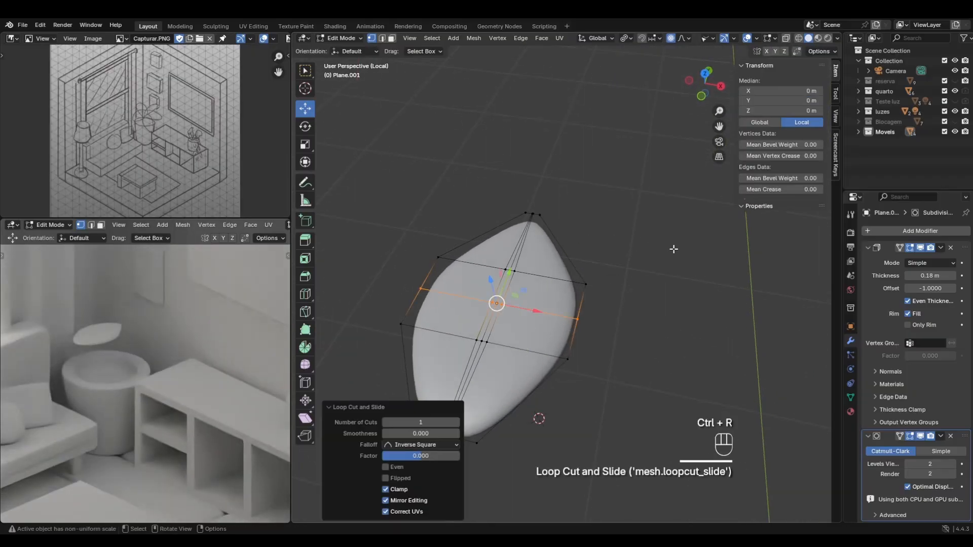
pyautogui.click(483, 311)
pyautogui.click(495, 304)
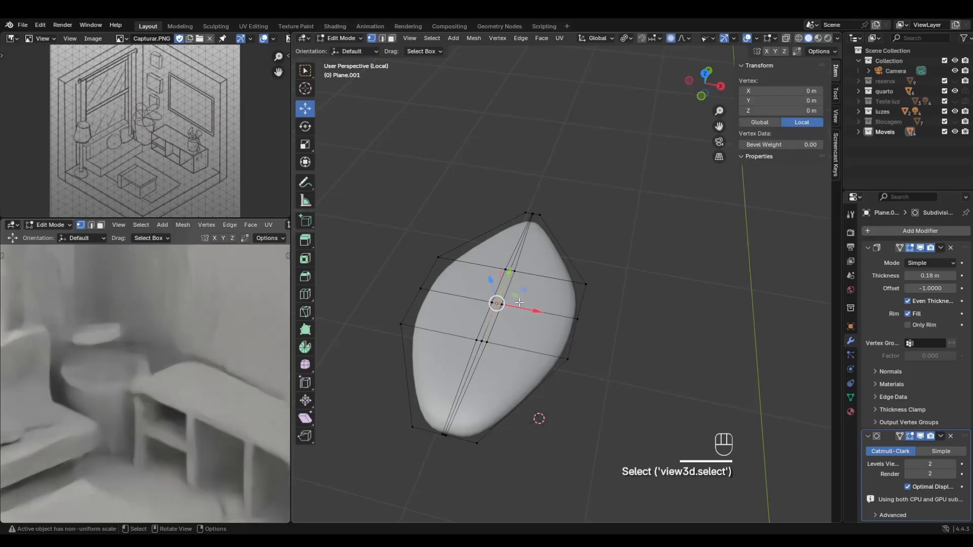
# Try to raise the leaf's centre vertex along global Z, first with and then without proportional editing, undoing both attempts.
pyautogui.moveTo(495, 304); pyautogui.dragTo(467, 223, button='middle')
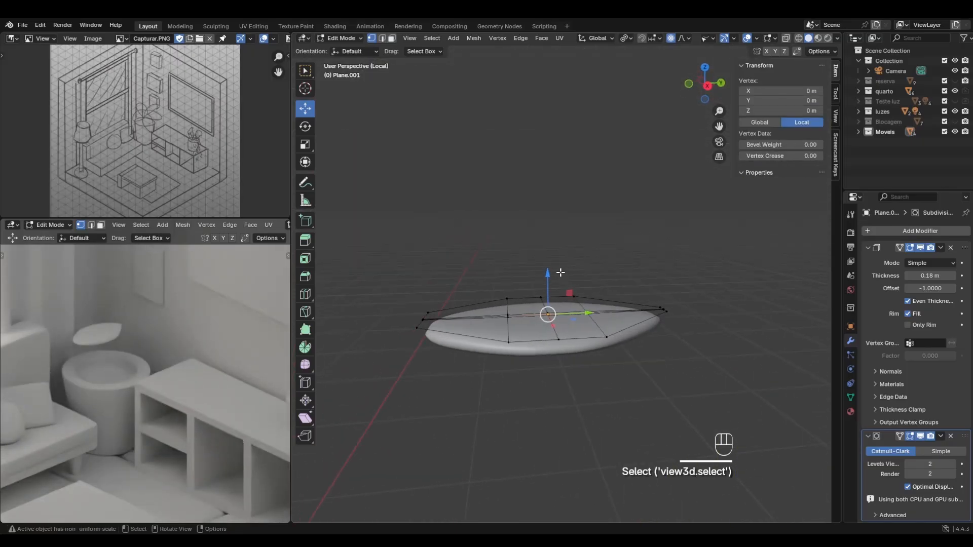
pyautogui.moveTo(548, 277); pyautogui.dragTo(549, 108)
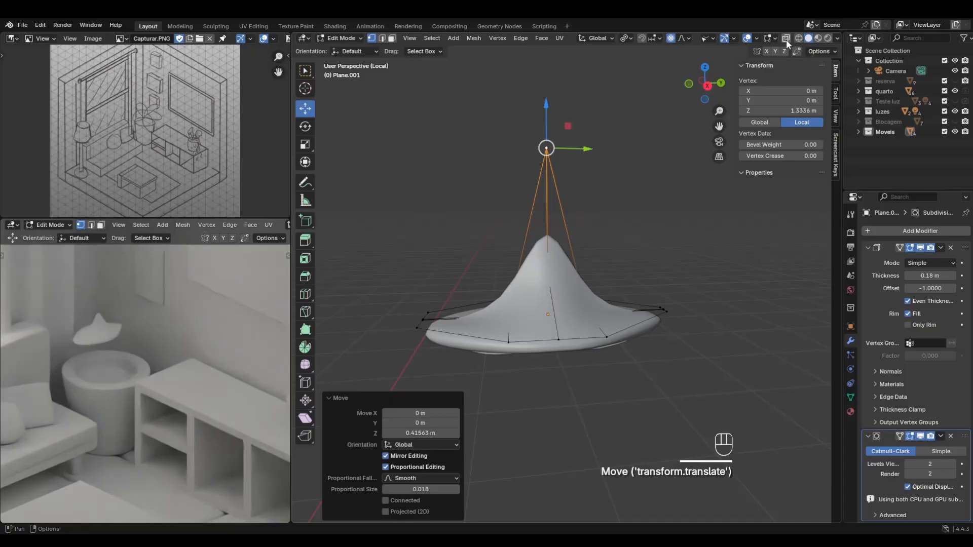
pyautogui.click(671, 39)
pyautogui.hotkey('ctrl', 'z')
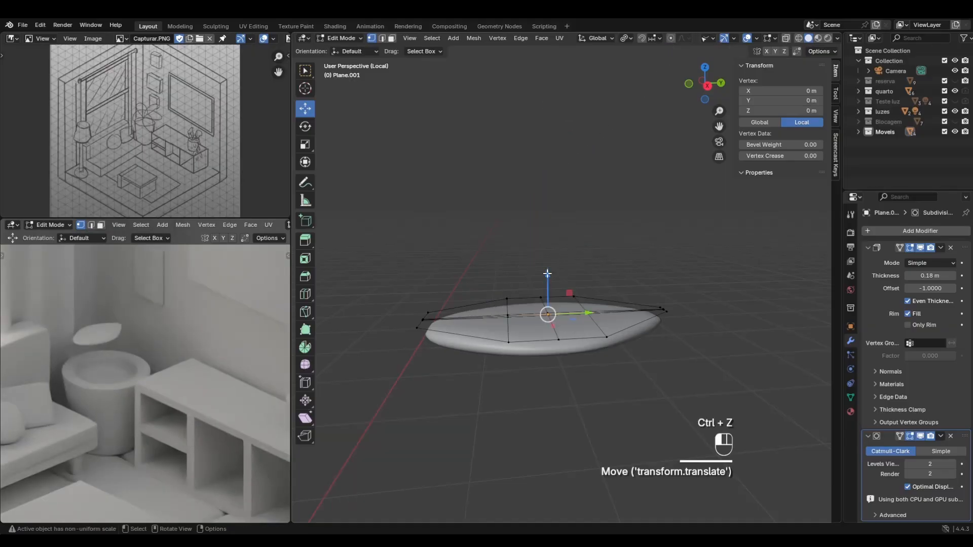
pyautogui.moveTo(547, 273); pyautogui.dragTo(547, 162)
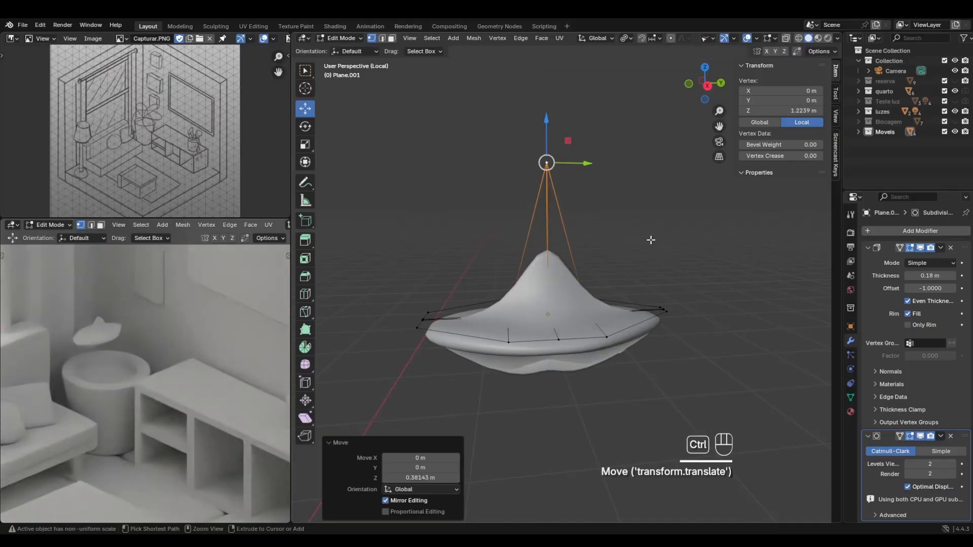
pyautogui.hotkey('ctrl', 'z')
pyautogui.hotkey('ctrl', 'z')
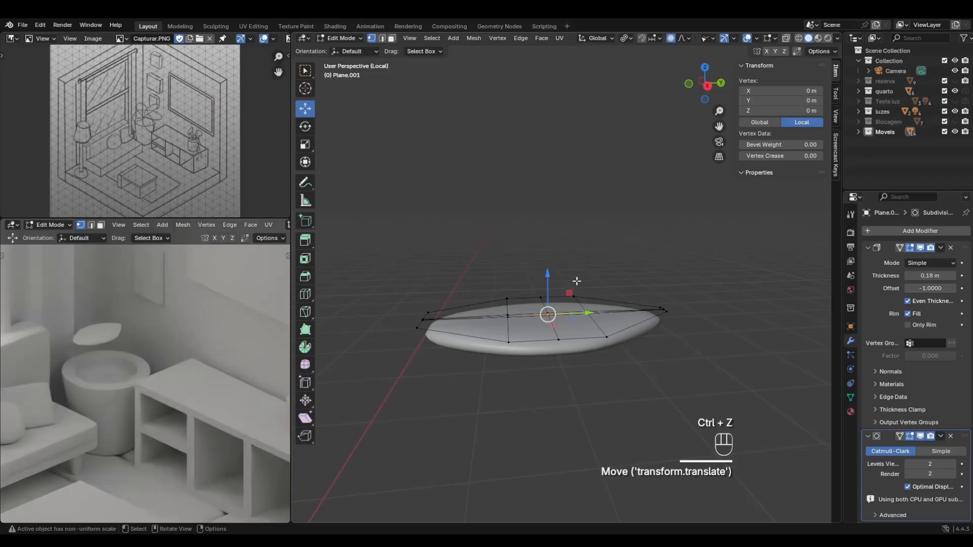
# Try moving the centre vertex freely while varying the proportional editing size, then undo the move.
pyautogui.moveTo(589, 216); pyautogui.dragTo(599, 318, button='middle')
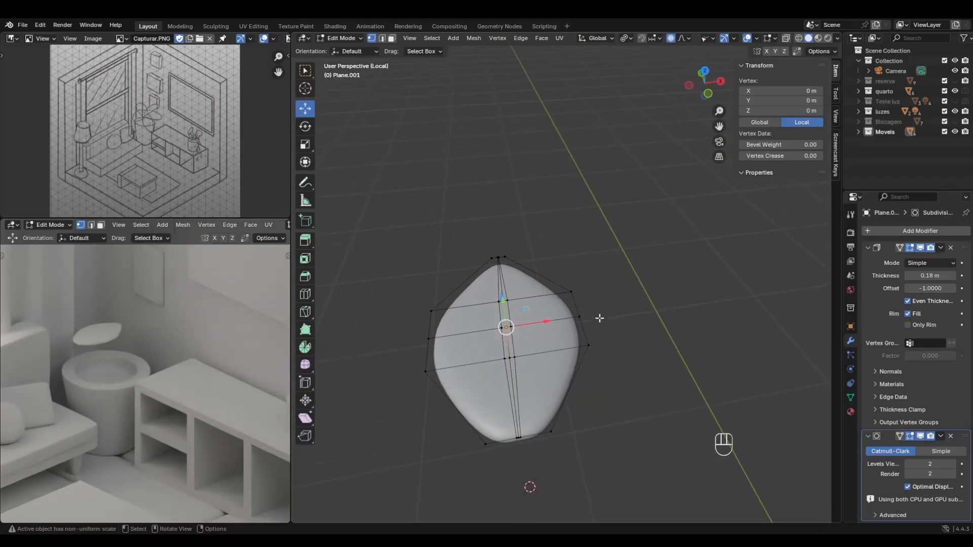
pyautogui.press('g')
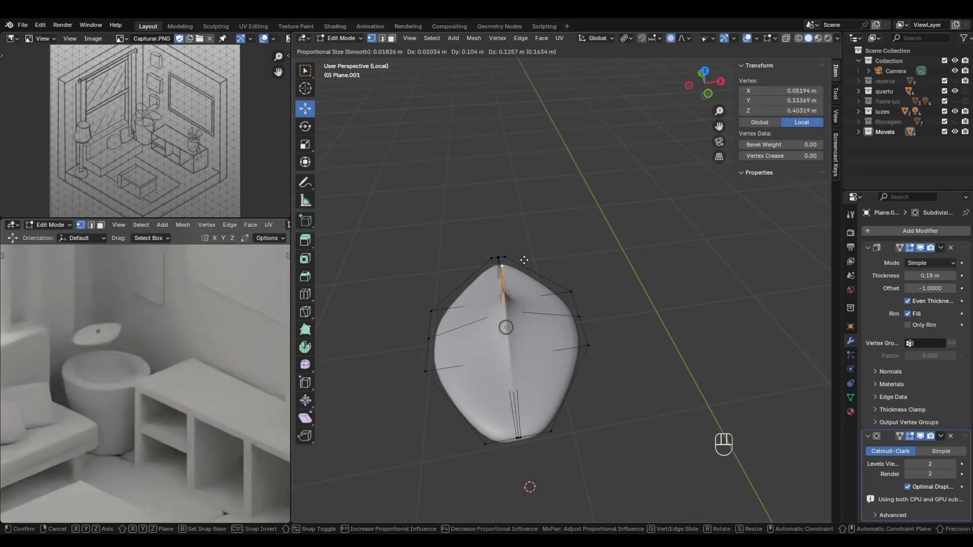
pyautogui.scroll(-20, 524, 260)
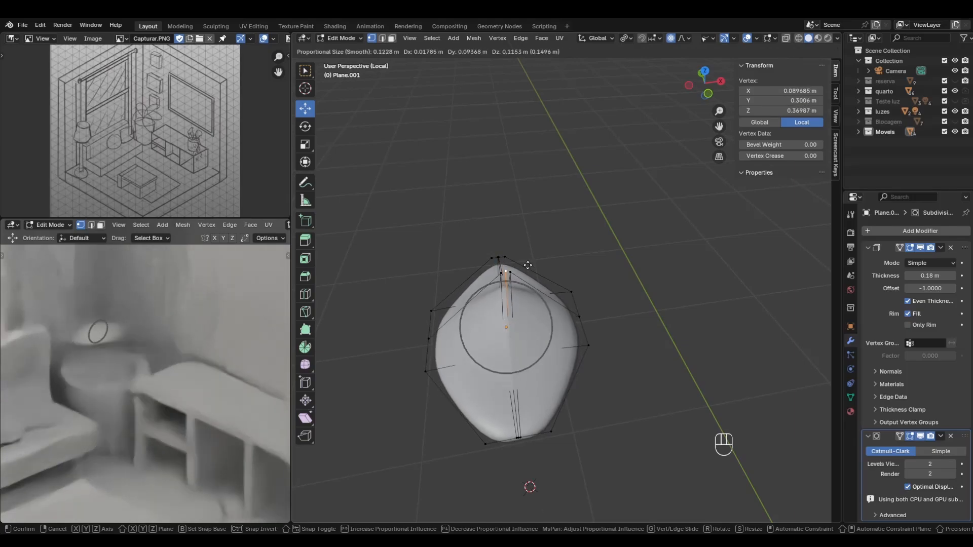
pyautogui.scroll(4, 525, 263)
pyautogui.scroll(-6, 527, 268)
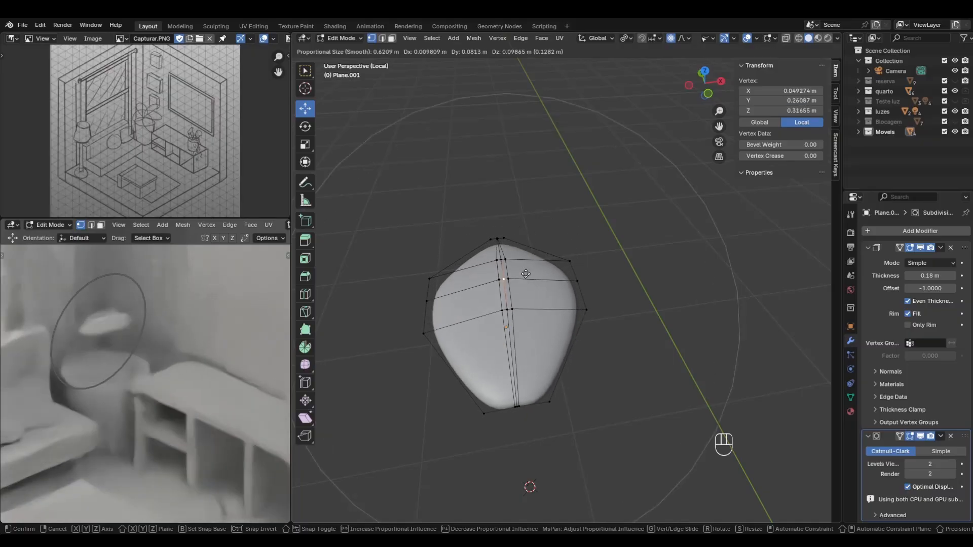
pyautogui.scroll(8, 531, 279)
pyautogui.scroll(11, 531, 279)
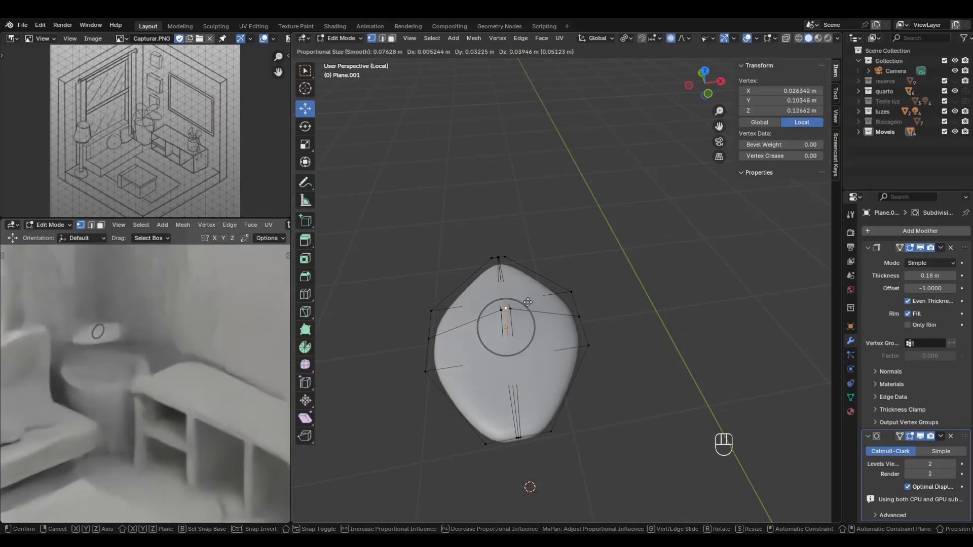
pyautogui.click(530, 279)
pyautogui.moveTo(630, 278); pyautogui.dragTo(476, 228, button='middle')
pyautogui.hotkey('ctrl', 'z')
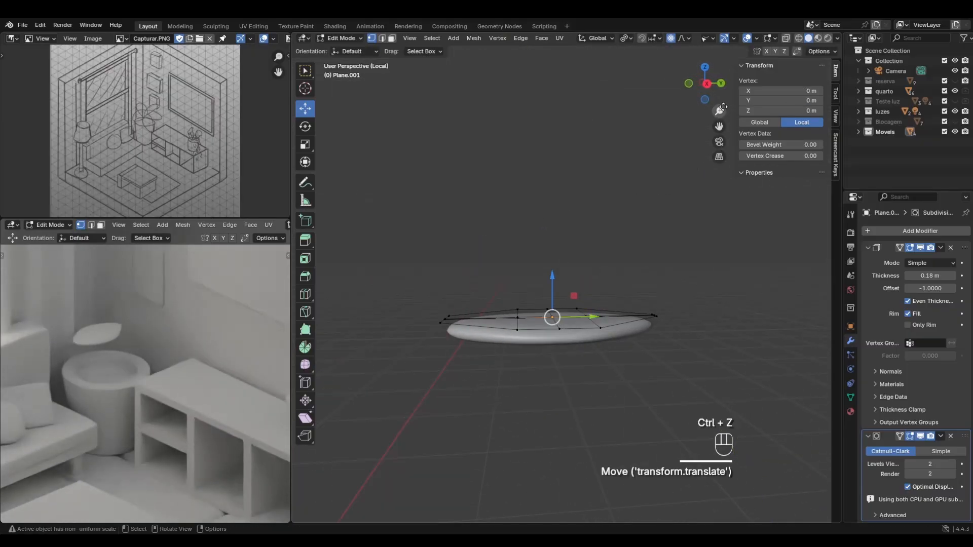
# Try lifting the centre vertex along Z again, with a proportional size of about 0.218, then undo the lift.
pyautogui.moveTo(552, 284); pyautogui.dragTo(552, 202)
pyautogui.moveTo(552, 265); pyautogui.dragTo(543, 169)
pyautogui.moveTo(543, 170); pyautogui.dragTo(624, 287, button='middle')
pyautogui.hotkey('ctrl', 'z')
pyautogui.moveTo(594, 376); pyautogui.dragTo(505, 343, button='middle')
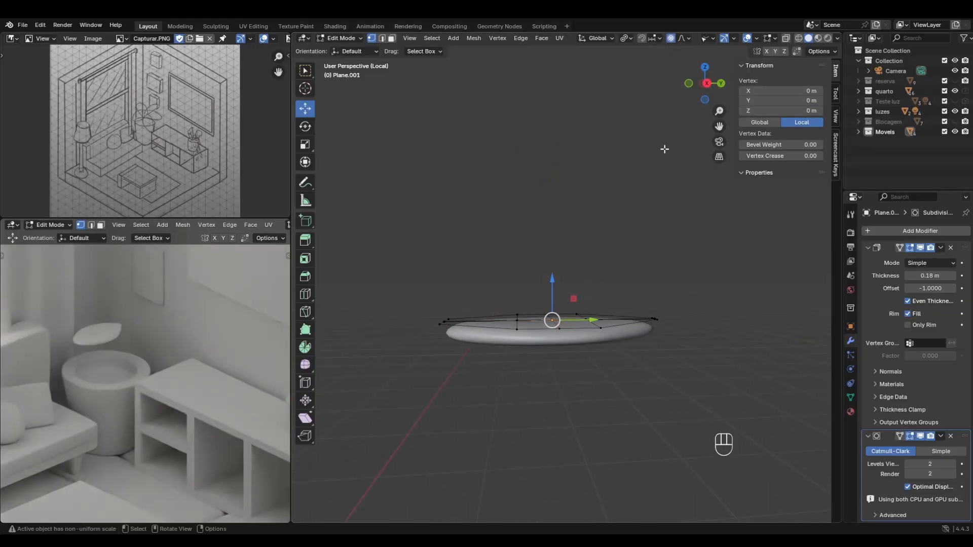
pyautogui.moveTo(557, 278); pyautogui.dragTo(564, 228)
pyautogui.scroll(-3, 549, 203)
pyautogui.scroll(-8, 551, 238)
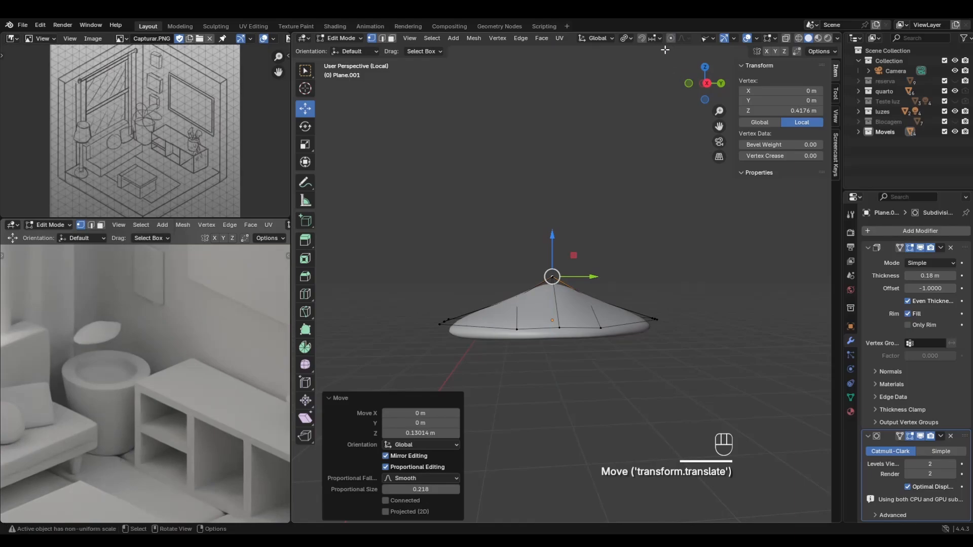
pyautogui.hotkey('ctrl', 'z')
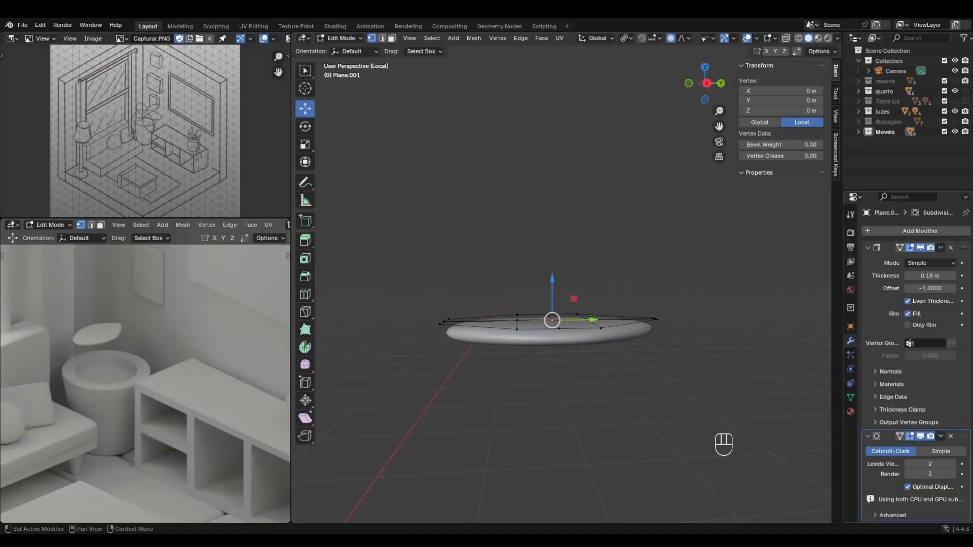
# Hide the Subdivision Surface modifier in the viewport and apply the leaf's Solidify modifier in Object Mode.
pyautogui.click(921, 436)
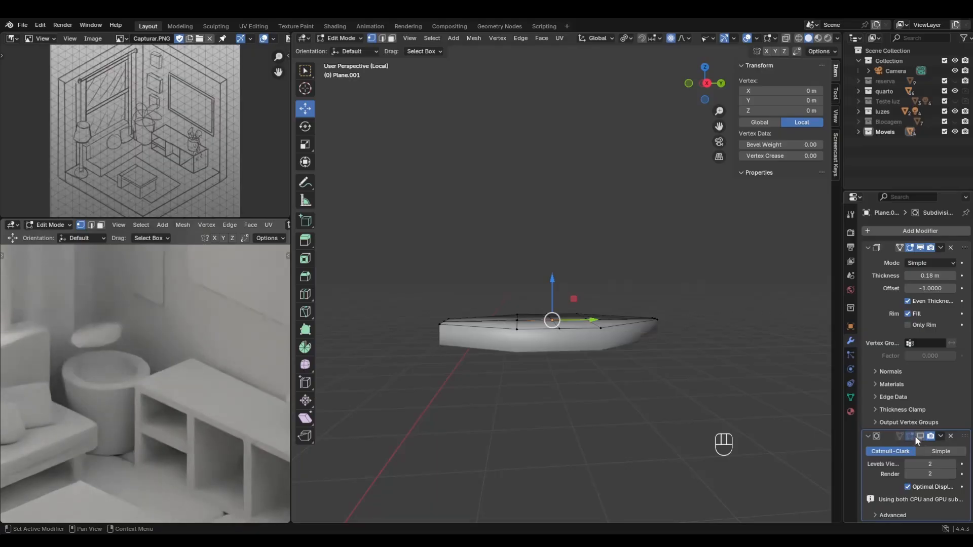
pyautogui.moveTo(518, 314); pyautogui.dragTo(532, 277, button='middle')
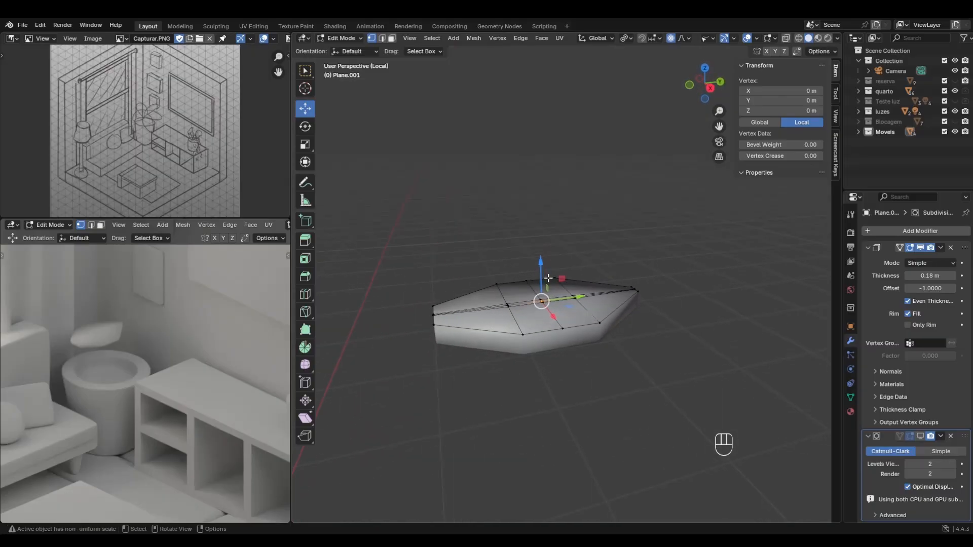
pyautogui.scroll(1, 549, 278)
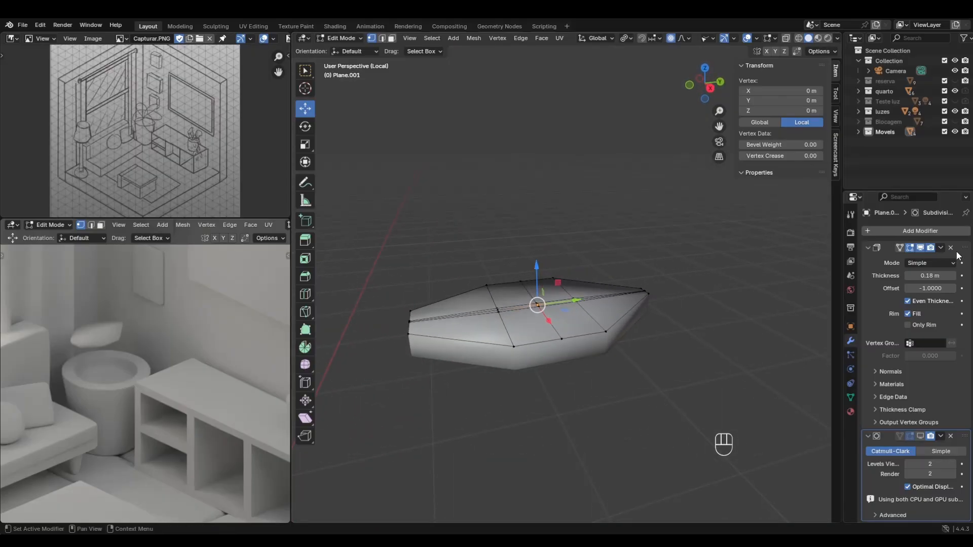
pyautogui.click(941, 248)
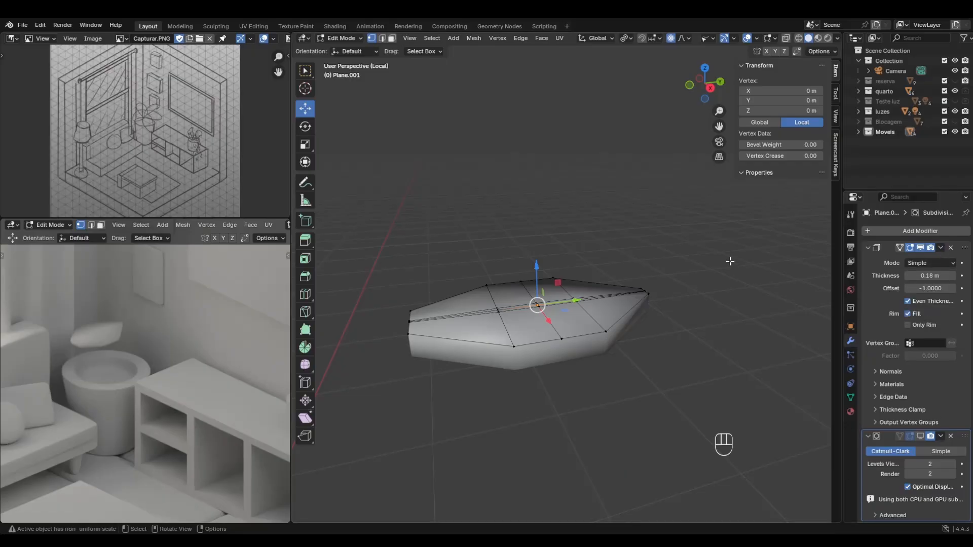
pyautogui.press('Tab')
pyautogui.click(939, 248)
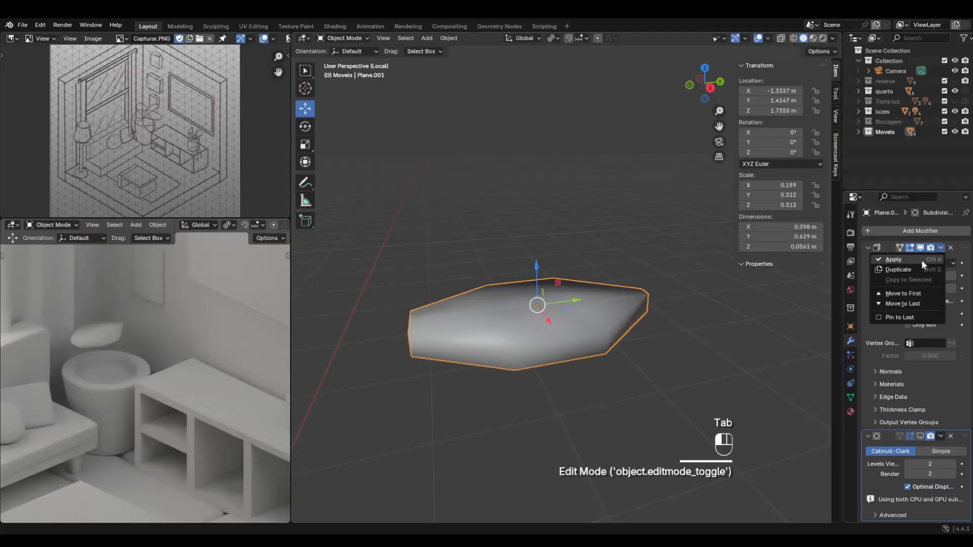
pyautogui.click(921, 259)
pyautogui.moveTo(659, 256); pyautogui.dragTo(636, 243, button='middle')
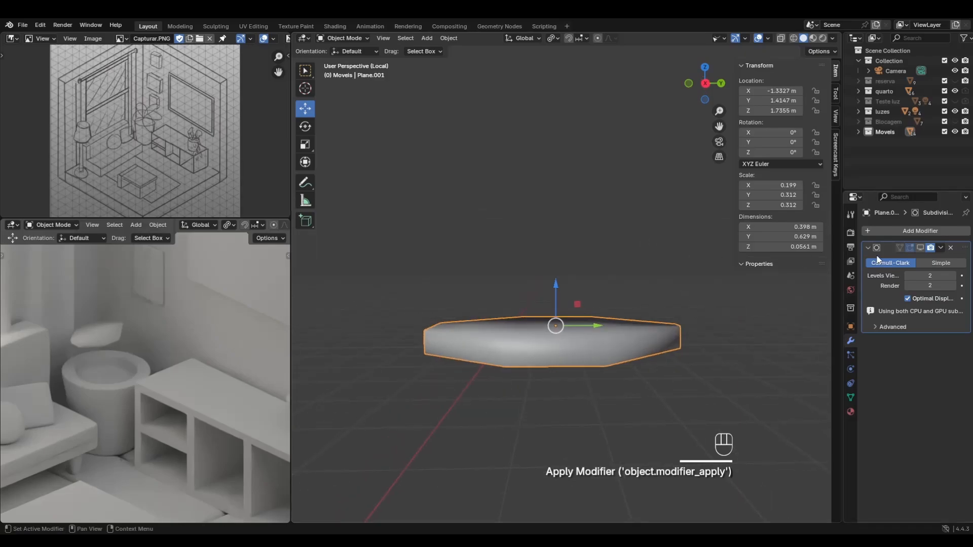
# Return to editing the leaf's mesh, select its top centre vertex, and try raising it along Z before undoing the move.
pyautogui.press('Tab')
pyautogui.moveTo(680, 282); pyautogui.dragTo(562, 281, button='middle')
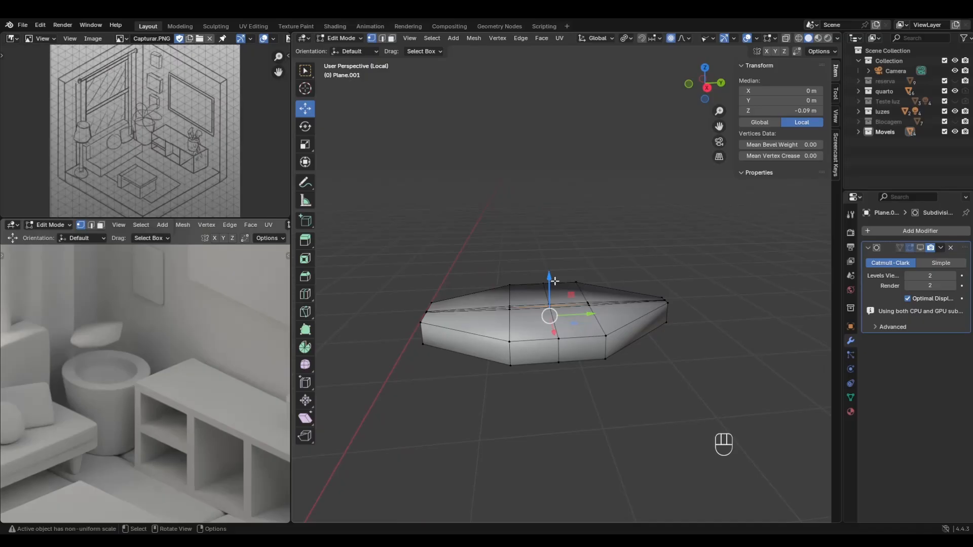
pyautogui.click(554, 304)
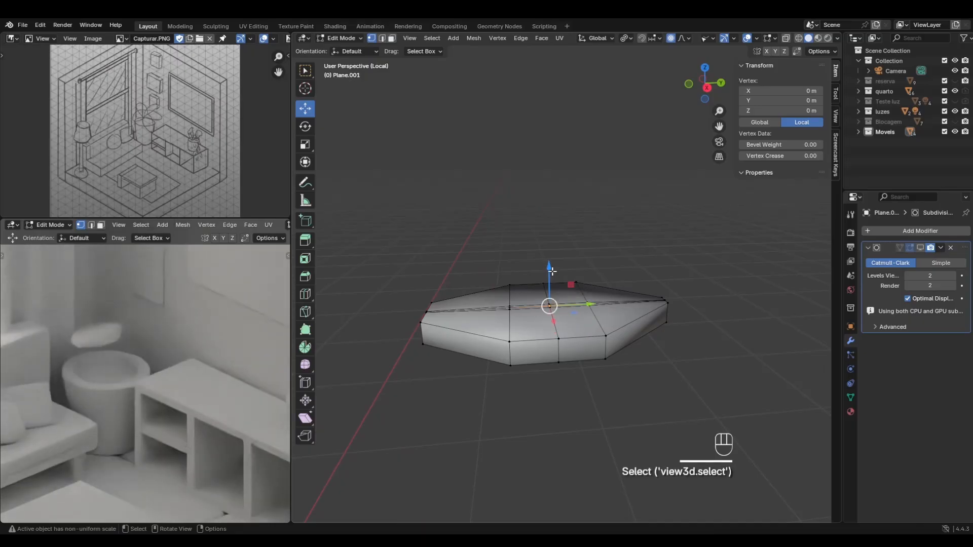
pyautogui.moveTo(552, 274); pyautogui.dragTo(568, 234)
pyautogui.hotkey('ctrl', 'z')
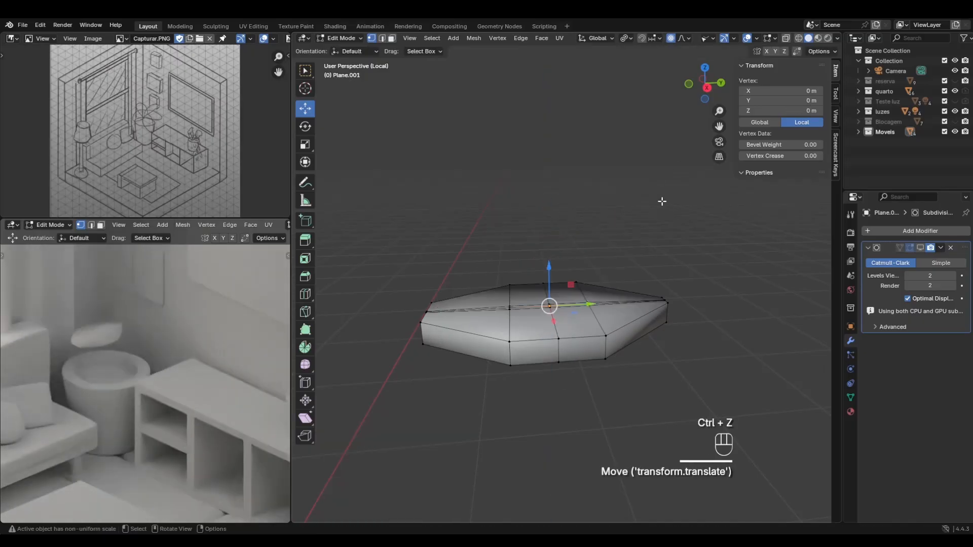
# Show the leaf's Subdivision Surface modifier in the viewport again and turn on X-ray display.
pyautogui.scroll(-2, 662, 201)
pyautogui.click(921, 248)
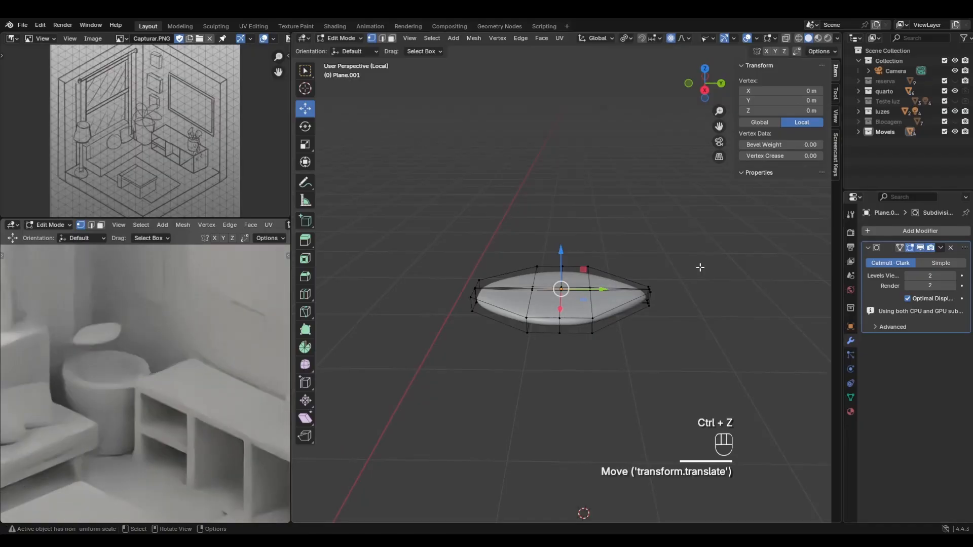
pyautogui.moveTo(699, 267); pyautogui.dragTo(582, 226, button='middle')
pyautogui.click(786, 38)
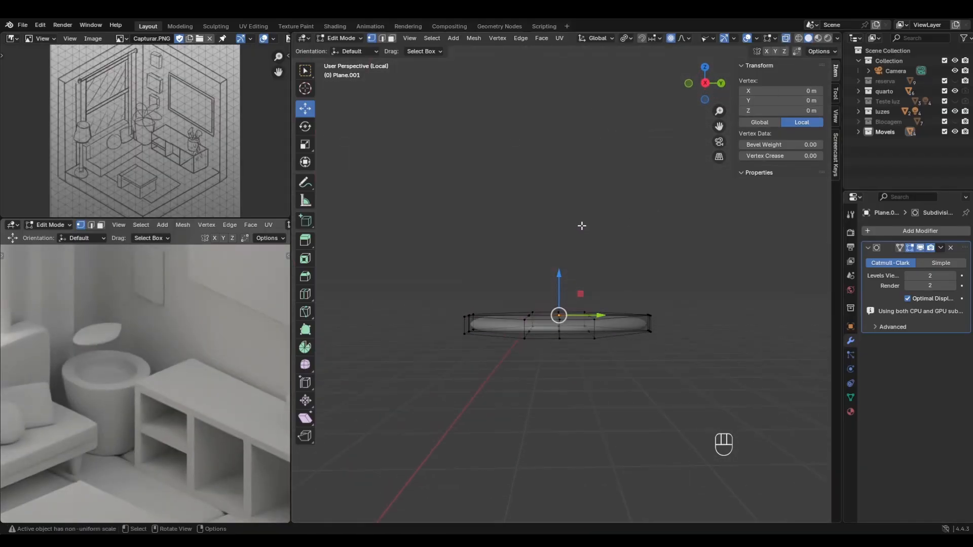
# Select the vertices across the leaf's middle and raise them about 0.11 m with a proportional size of about 0.513.
pyautogui.moveTo(580, 370); pyautogui.dragTo(580, 369)
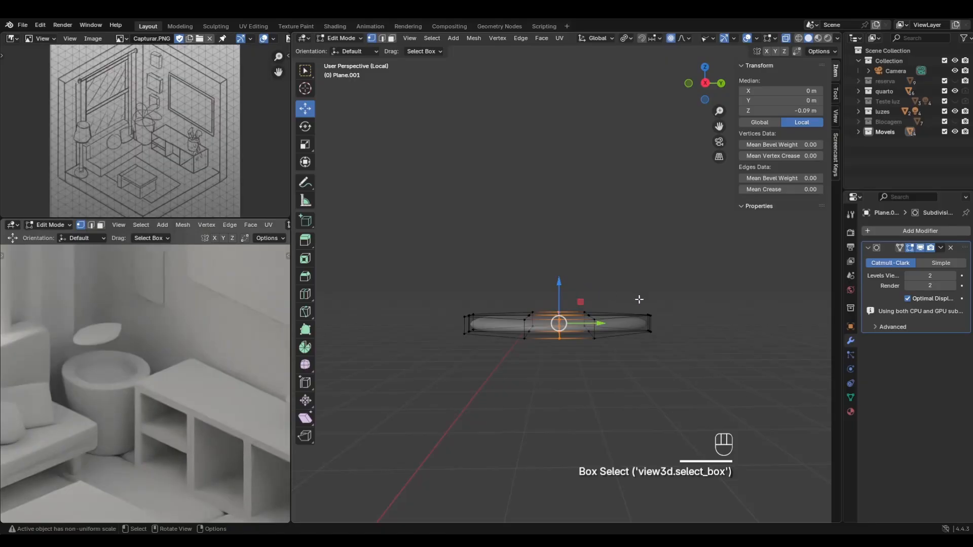
pyautogui.press('g')
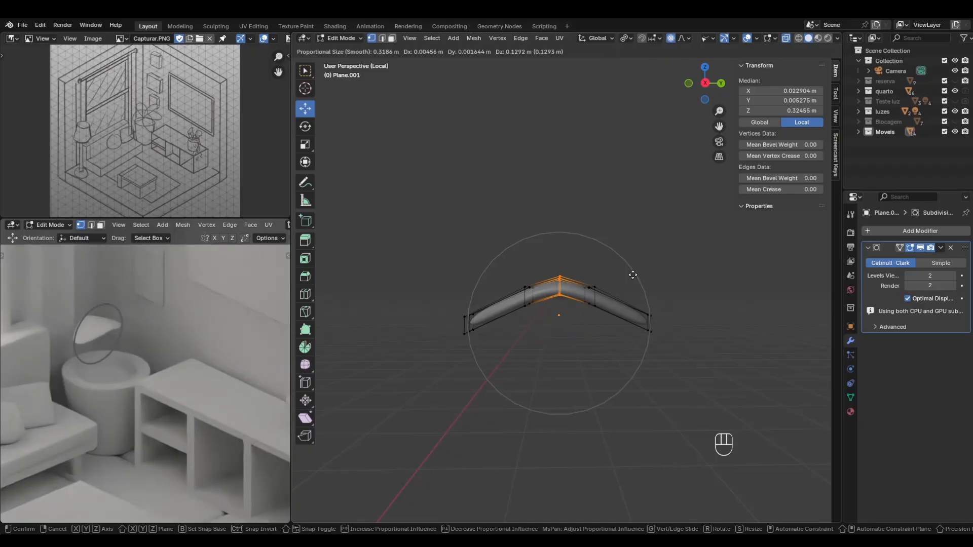
pyautogui.scroll(-1, 635, 289)
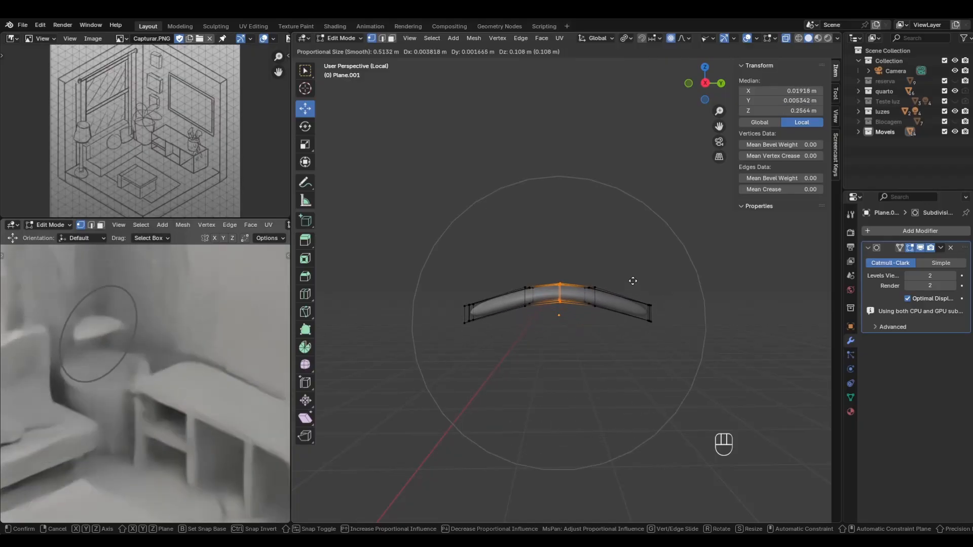
pyautogui.scroll(-4, 634, 283)
pyautogui.click(633, 280)
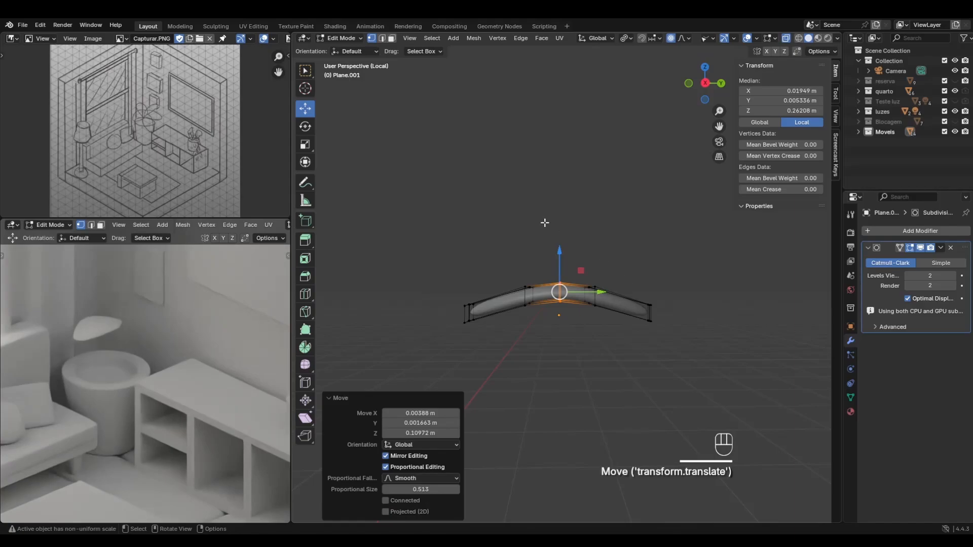
# Select the vertices at the leaf's -Y end and move them about 0.029 m inward with a proportional size of about 0.149.
pyautogui.moveTo(544, 222); pyautogui.dragTo(655, 287, button='middle')
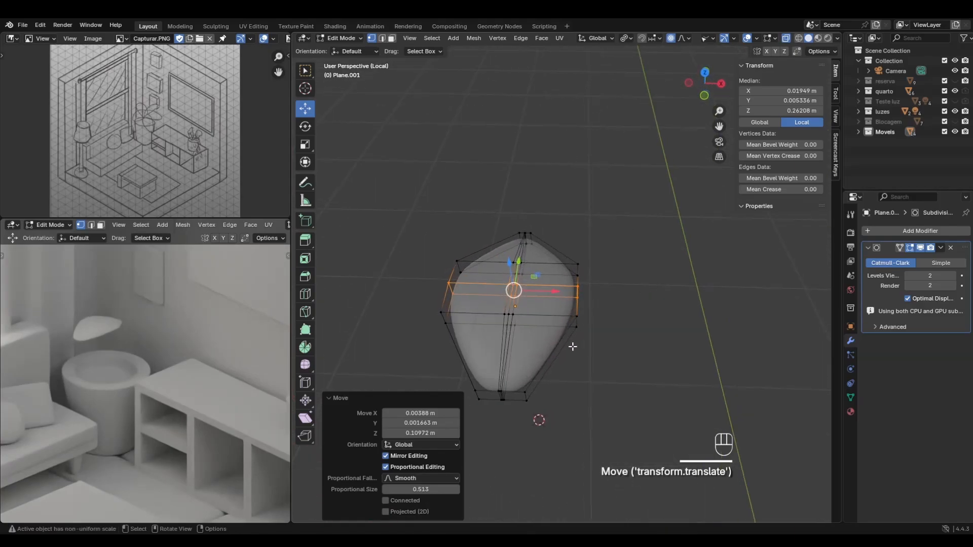
pyautogui.moveTo(523, 417); pyautogui.dragTo(523, 417)
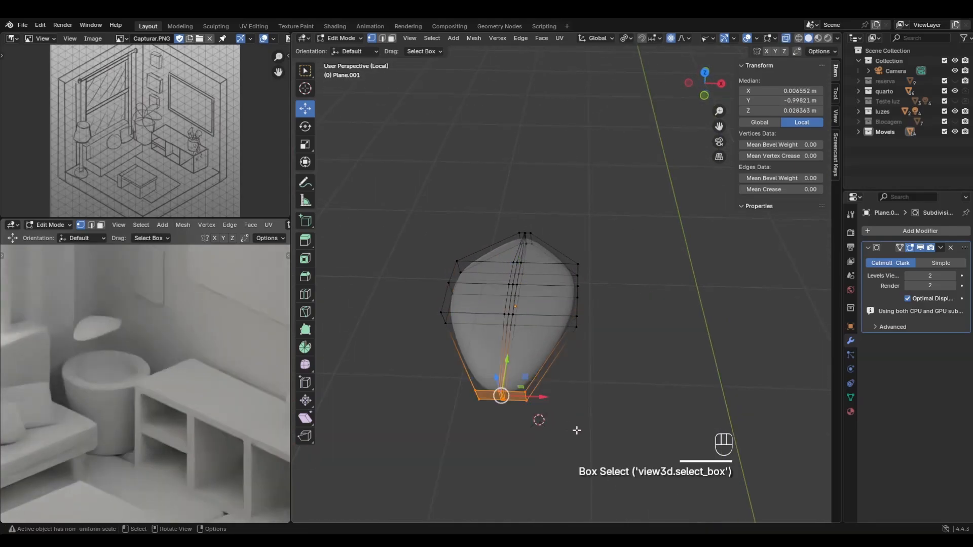
pyautogui.moveTo(571, 417); pyautogui.dragTo(447, 364, button='middle')
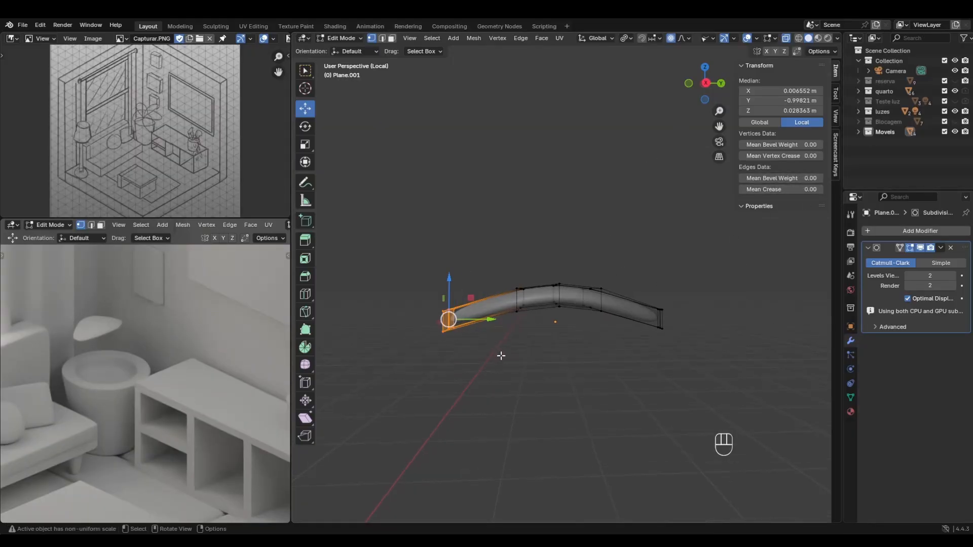
pyautogui.moveTo(501, 356); pyautogui.dragTo(515, 360, button='middle')
pyautogui.press('g')
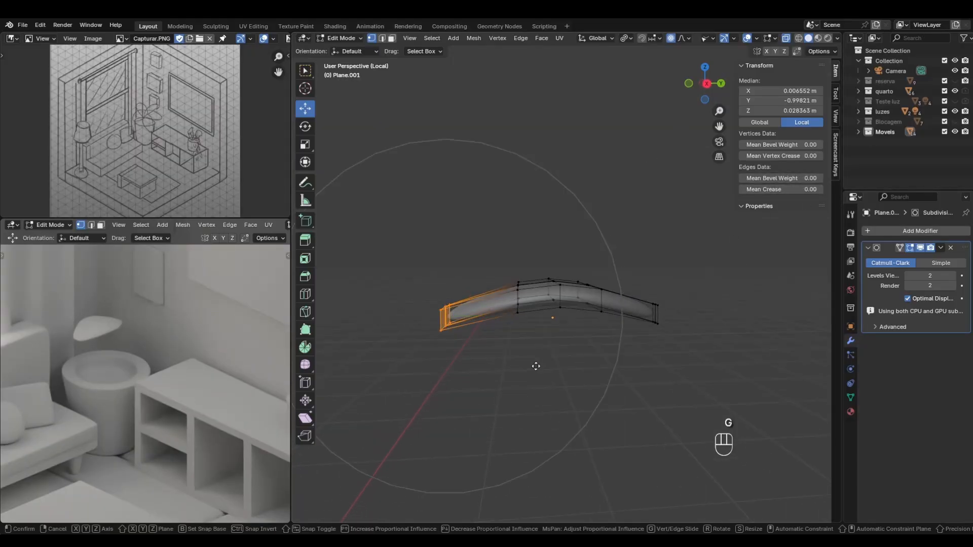
pyautogui.scroll(2, 537, 381)
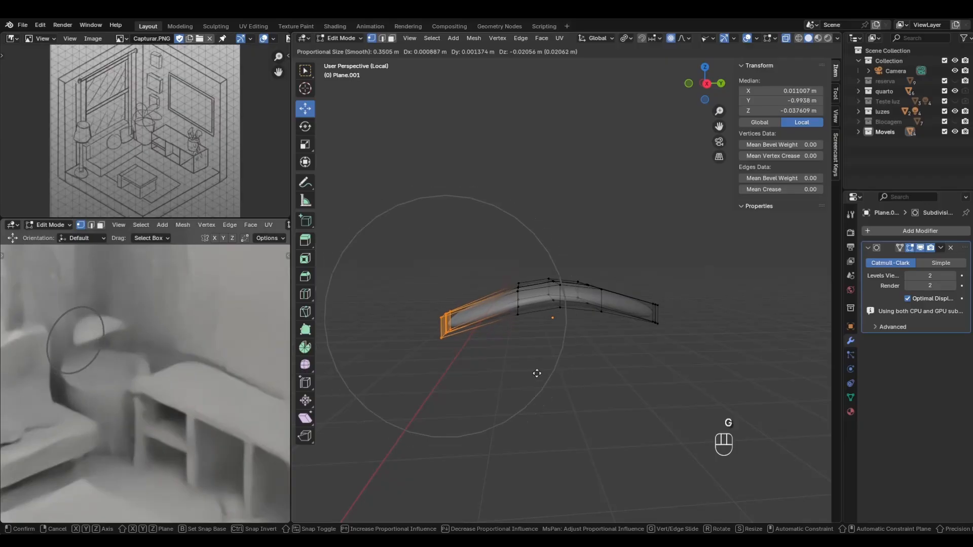
pyautogui.scroll(-6, 538, 379)
pyautogui.scroll(4, 544, 372)
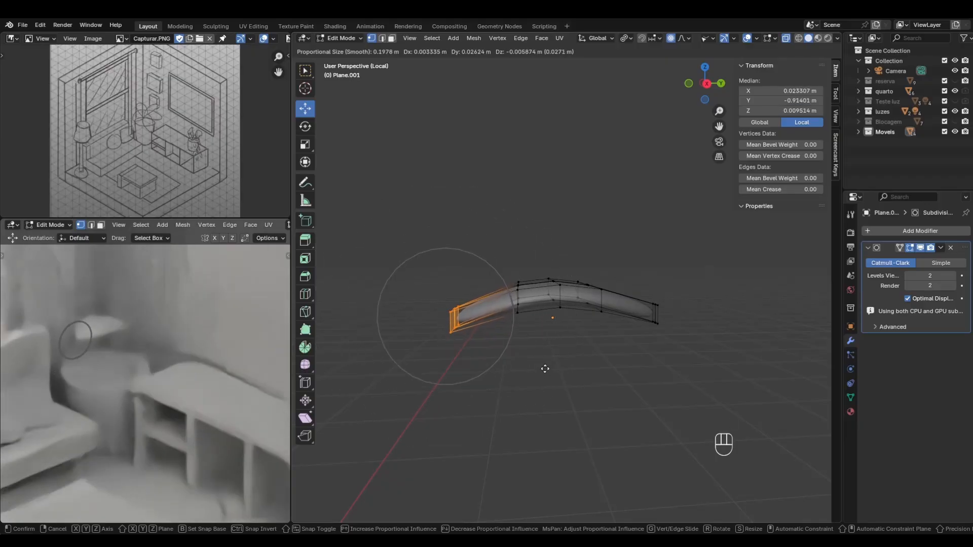
pyautogui.click(545, 368)
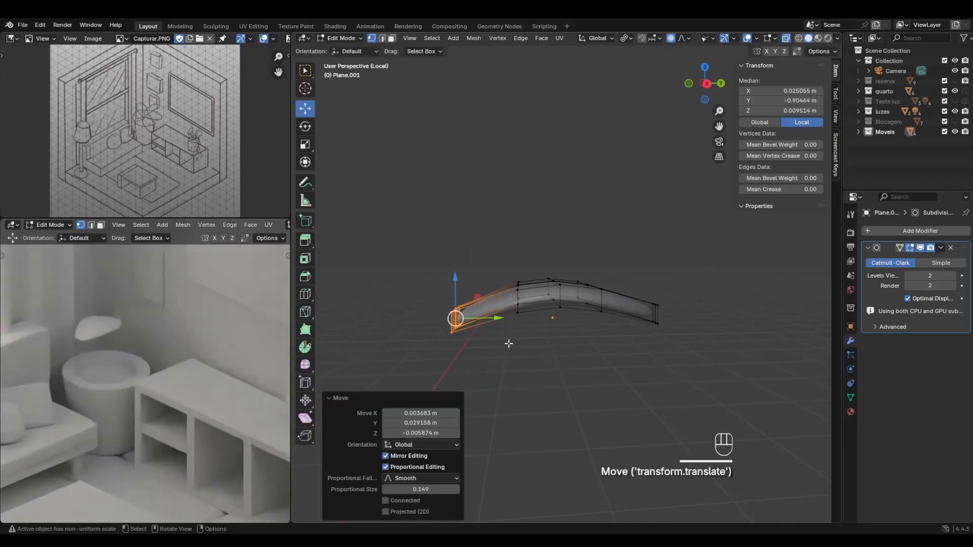
# Scale the leaf's -Y end down to about 0.714 with a proportional size of about 0.076.
pyautogui.moveTo(508, 341); pyautogui.dragTo(582, 415, button='middle')
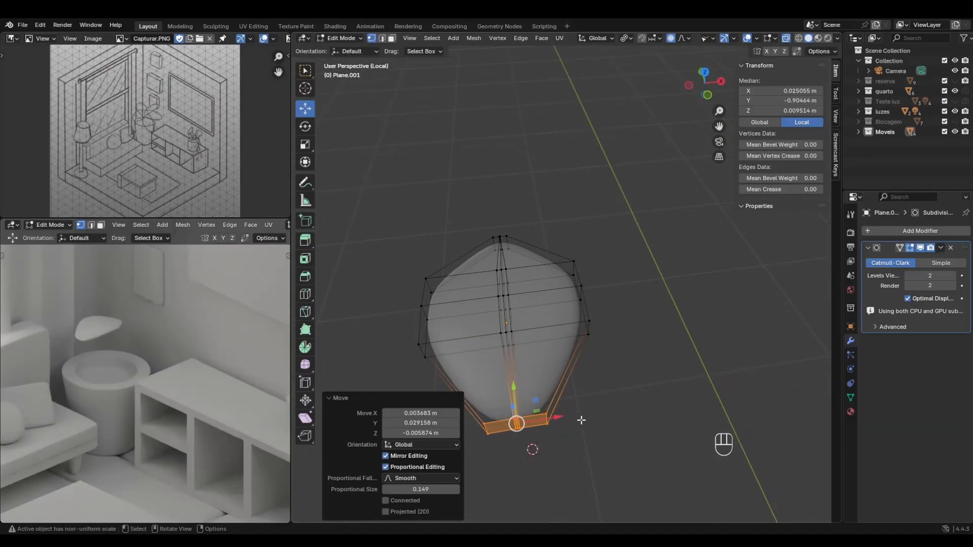
pyautogui.press('s')
pyautogui.scroll(7, 552, 418)
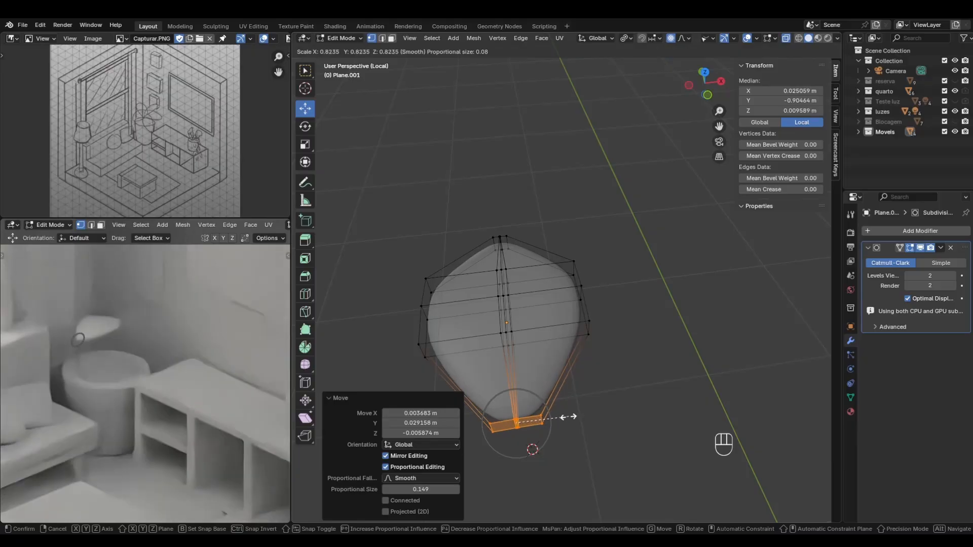
pyautogui.click(566, 418)
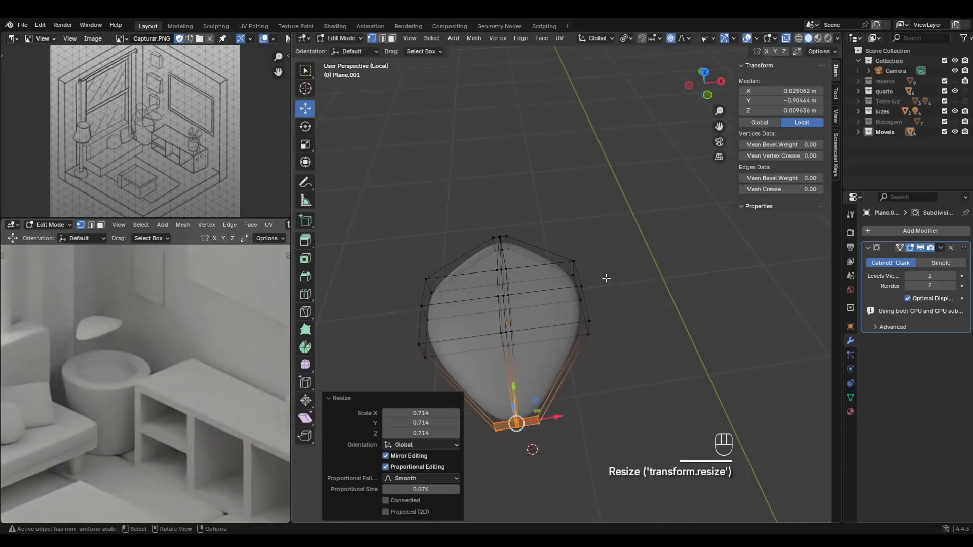
# Turn off X-ray display and check the leaf's smoothed curve in Object Mode before resuming mesh editing.
pyautogui.moveTo(606, 277); pyautogui.dragTo(618, 300, button='middle')
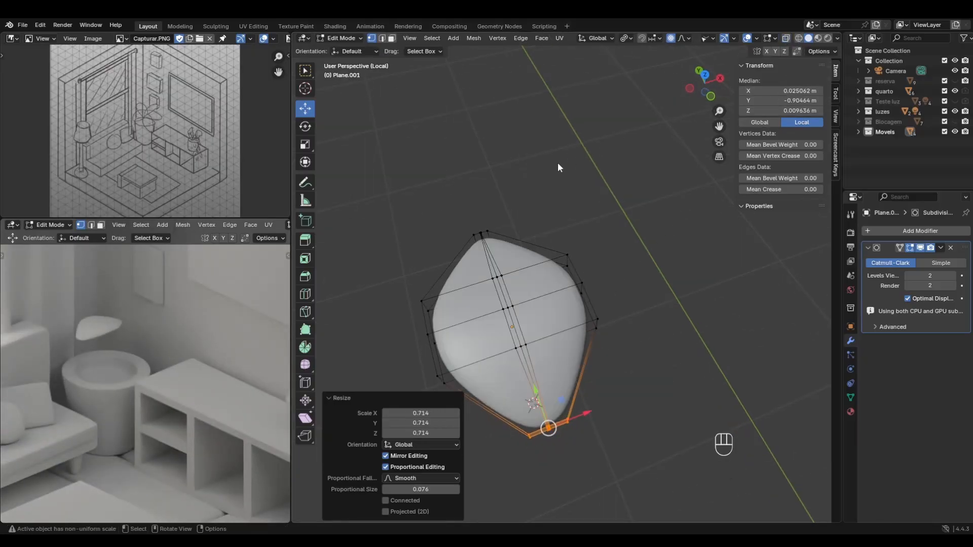
pyautogui.press('Tab')
pyautogui.moveTo(621, 214); pyautogui.dragTo(491, 168, button='middle')
pyautogui.press('Tab')
pyautogui.scroll(2, 573, 238)
pyautogui.moveTo(573, 237); pyautogui.dragTo(555, 274, button='middle')
pyautogui.press('Tab')
pyautogui.press('Tab')
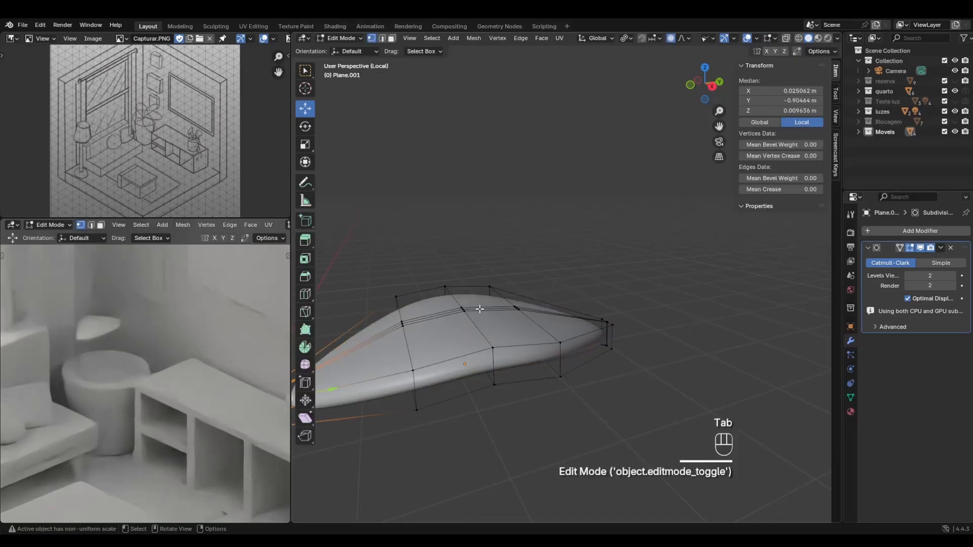
# Select the edge loop across the leaf's middle and lower it about 0.015 m with a proportional size of about 0.218.
pyautogui.keyDown('alt'); pyautogui.click(470, 319); pyautogui.keyUp('alt')
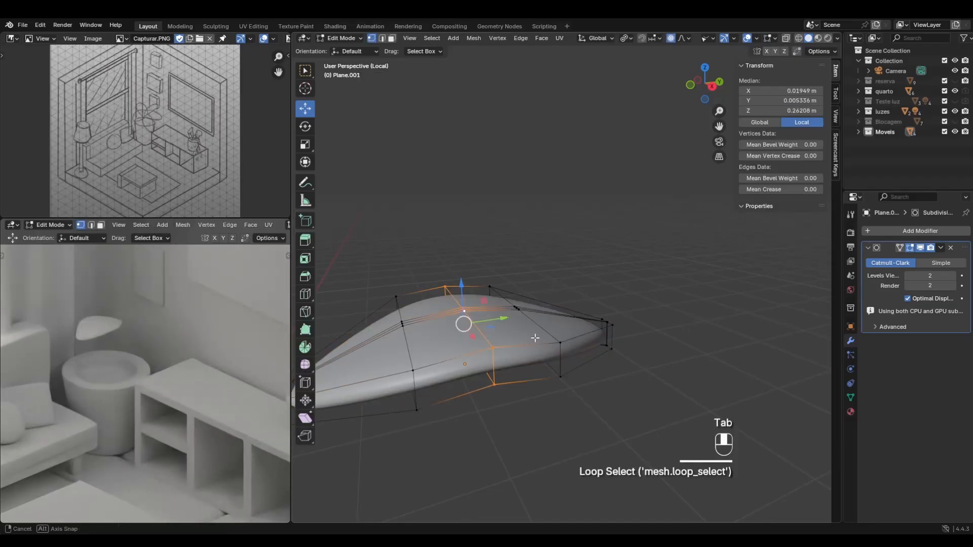
pyautogui.moveTo(535, 338); pyautogui.dragTo(500, 328, button='middle')
pyautogui.press('g')
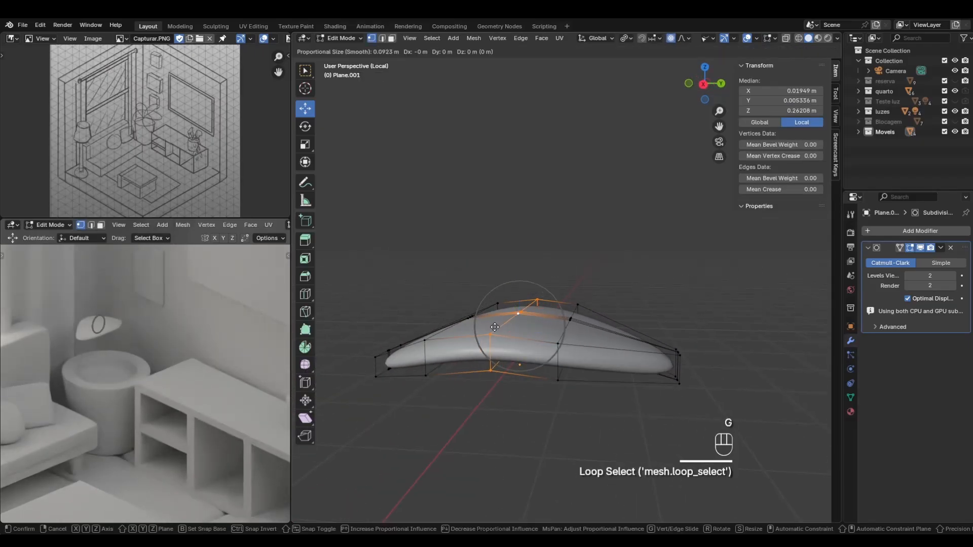
pyautogui.scroll(-9, 495, 327)
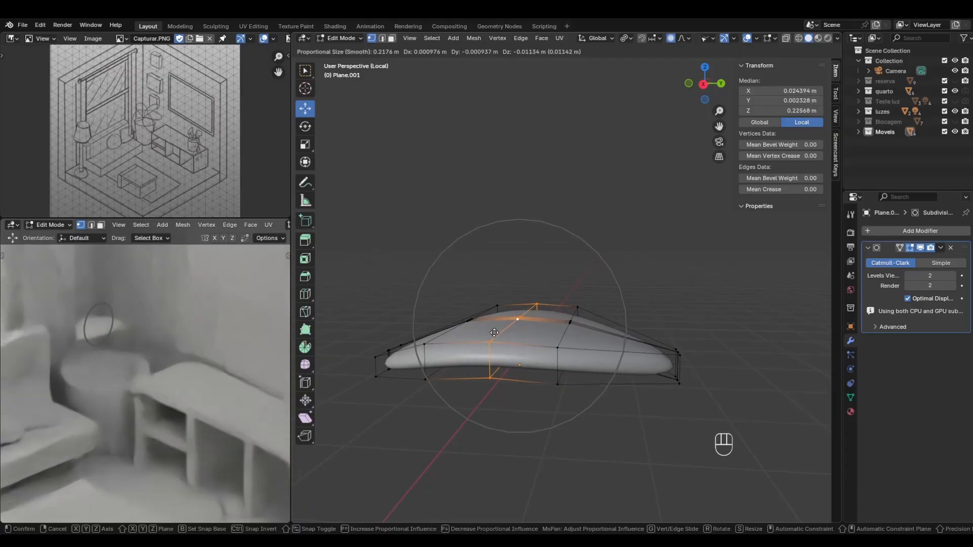
pyautogui.click(543, 283)
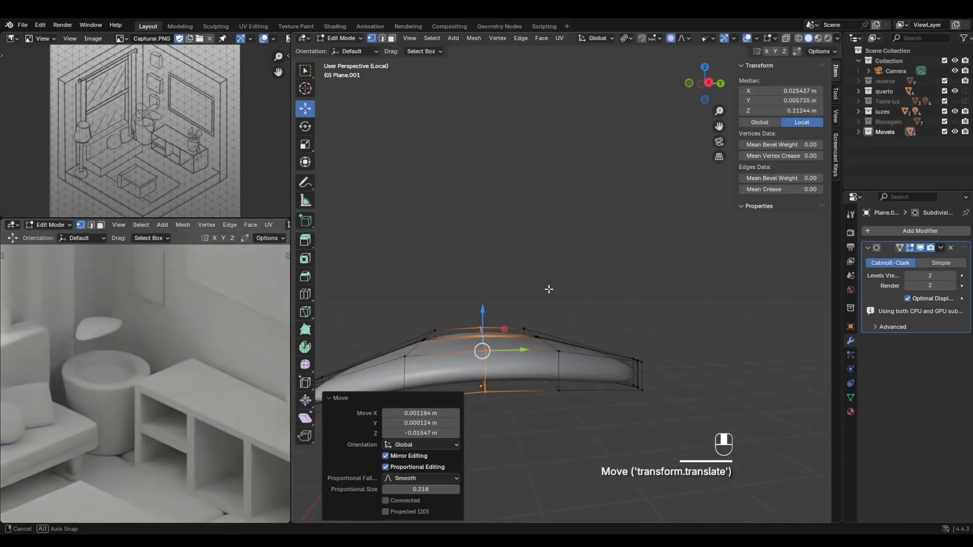
pyautogui.press('Tab')
pyautogui.moveTo(547, 287); pyautogui.dragTo(582, 313, button='middle')
pyautogui.press('Tab')
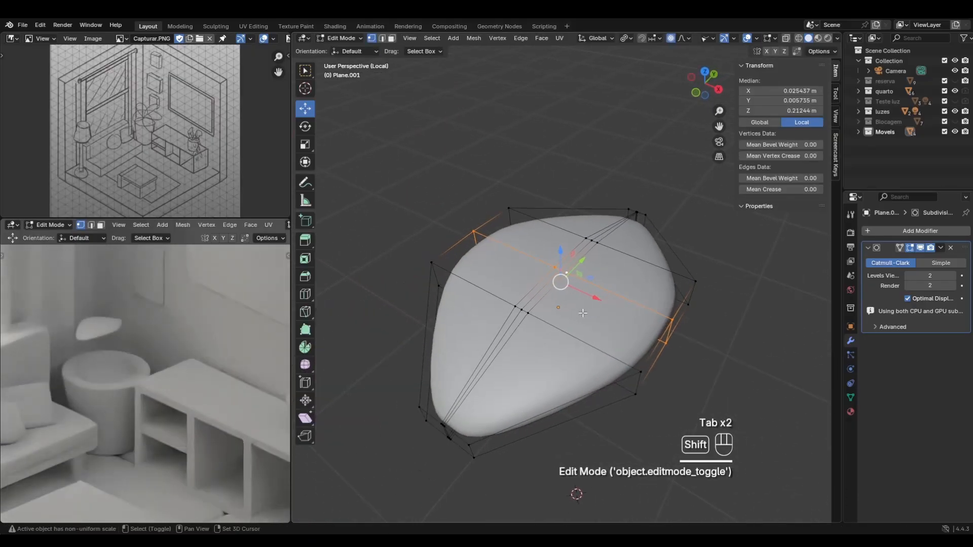
# Try lowering the leaf's lengthwise centre loop along Z, then undo the move.
pyautogui.moveTo(570, 275); pyautogui.dragTo(559, 302, button='middle')
pyautogui.keyDown('alt'); pyautogui.click(537, 317); pyautogui.keyUp('alt')
pyautogui.moveTo(537, 295); pyautogui.dragTo(537, 314)
pyautogui.moveTo(549, 316); pyautogui.dragTo(428, 256, button='middle')
pyautogui.keyDown('shift'); pyautogui.moveTo(526, 276); pyautogui.dragTo(567, 278, button='middle'); pyautogui.keyUp('shift')
pyautogui.hotkey('ctrl', 'z')
# Try reselecting the leaf's centre line in vertex selection mode.
pyautogui.moveTo(446, 330); pyautogui.dragTo(530, 319, button='middle')
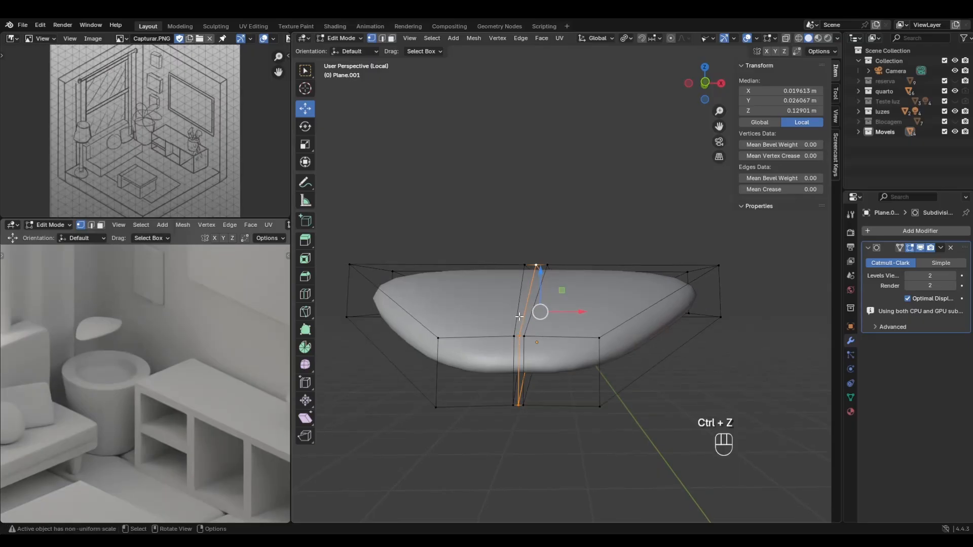
pyautogui.click(522, 330)
pyautogui.keyDown('alt'); pyautogui.click(522, 327); pyautogui.keyUp('alt')
pyautogui.click(525, 328)
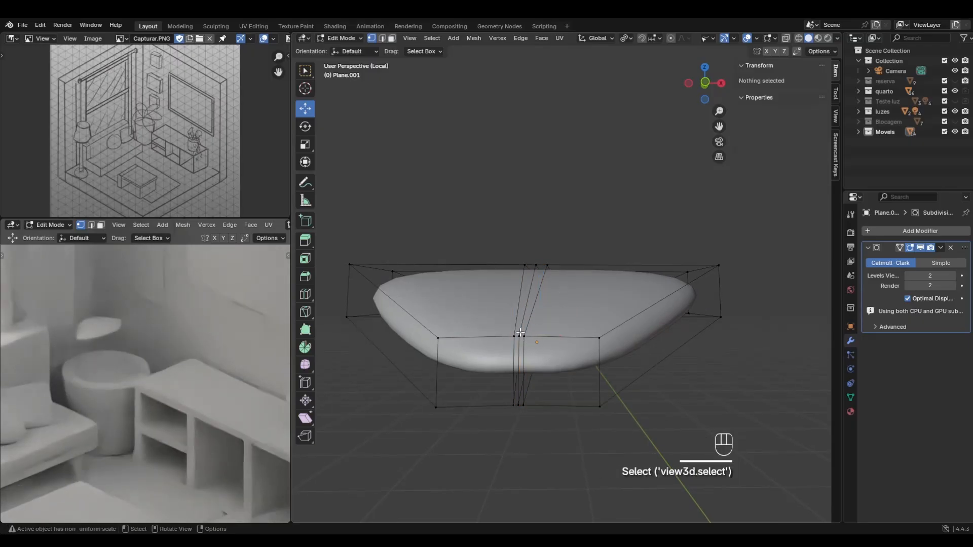
pyautogui.click(527, 330)
pyautogui.click(522, 328)
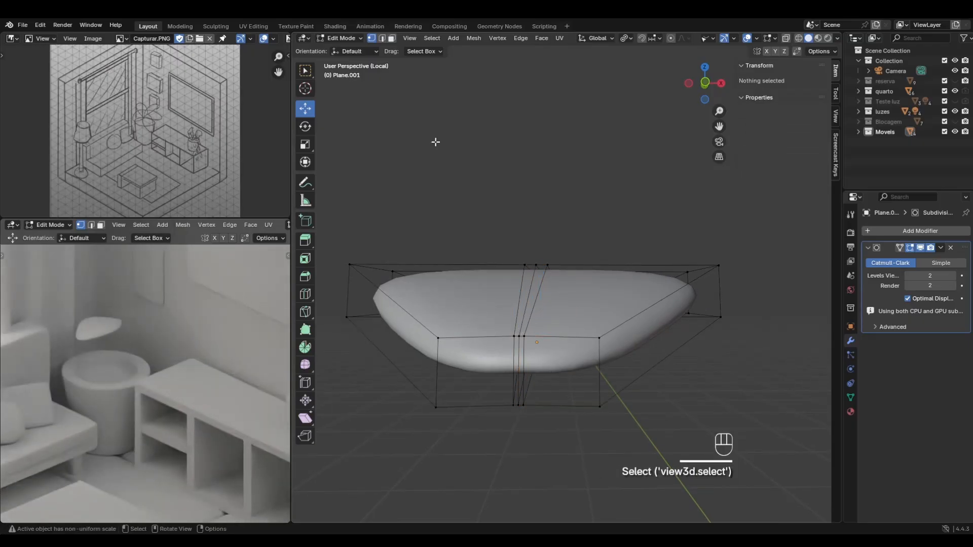
# In edge selection mode, select the upper lengthwise centre edges through both tips and lower them about 0.023 m along Z without proportional editing.
pyautogui.click(526, 308)
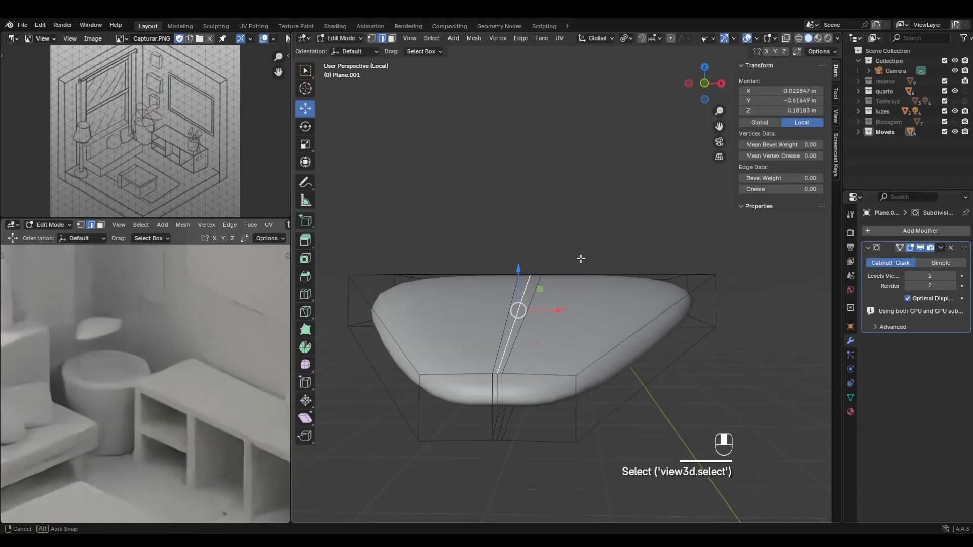
pyautogui.moveTo(580, 258); pyautogui.dragTo(541, 361, button='middle')
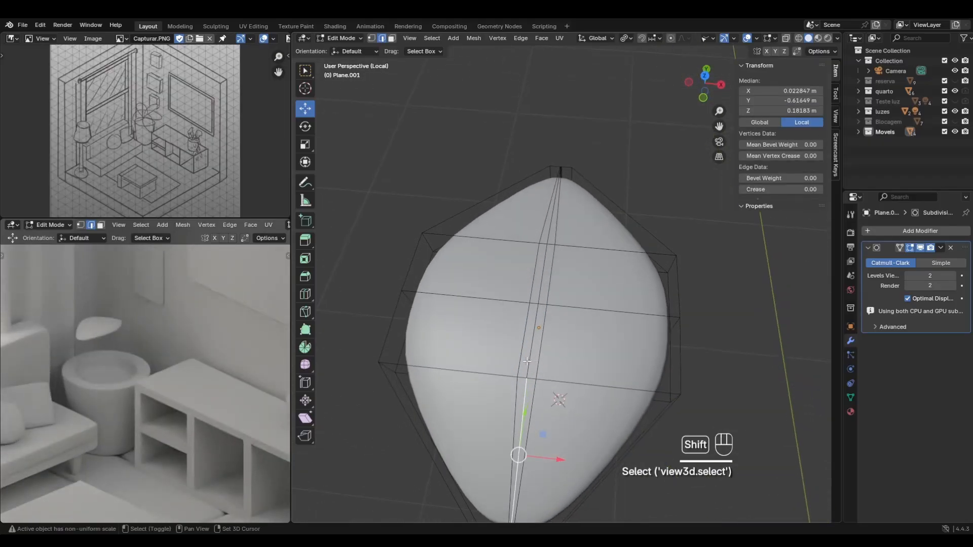
pyautogui.keyDown('shift'); pyautogui.click(550, 227); pyautogui.keyUp('shift')
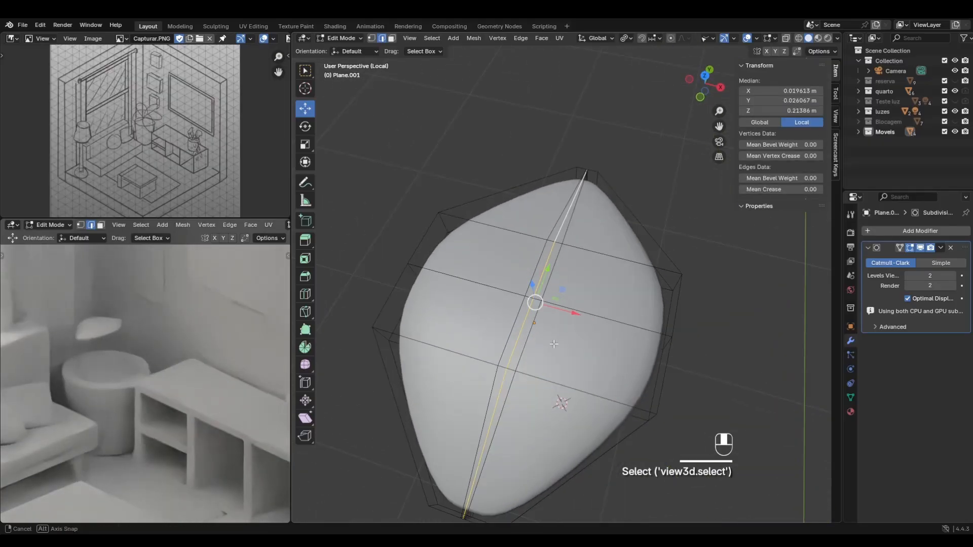
pyautogui.moveTo(549, 227); pyautogui.dragTo(349, 259, button='middle')
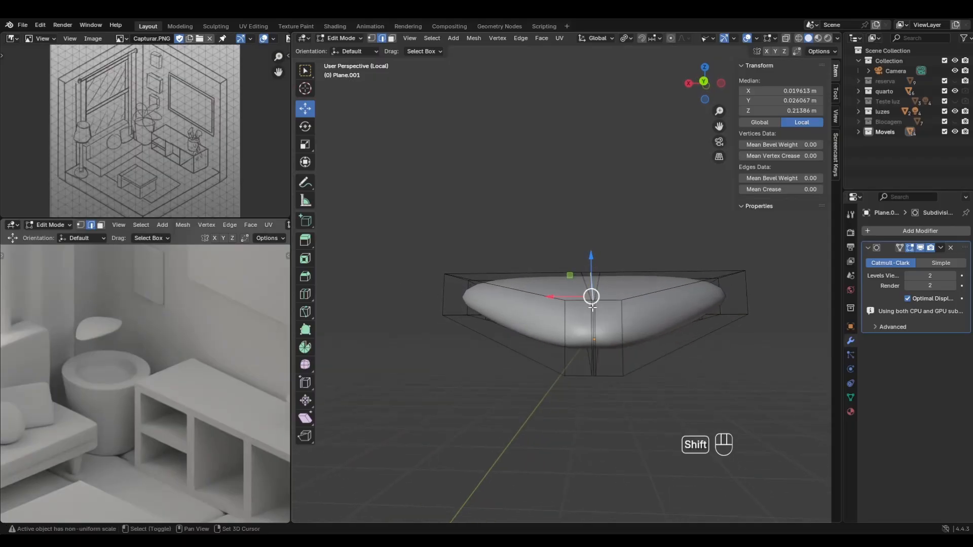
pyautogui.moveTo(446, 302)
pyautogui.mouseDown(button='middle')
pyautogui.moveTo(459, 299)
pyautogui.moveTo(448, 314)
pyautogui.mouseUp(button='middle')
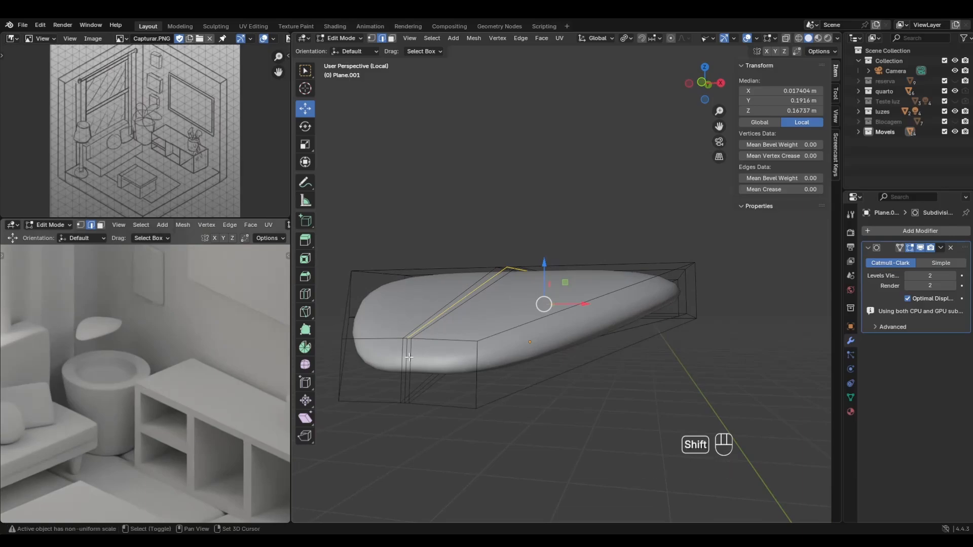
pyautogui.moveTo(406, 356); pyautogui.dragTo(393, 359, button='middle')
pyautogui.moveTo(536, 272)
pyautogui.mouseDown()
pyautogui.moveTo(541, 300)
pyautogui.moveTo(543, 289)
pyautogui.mouseUp()
pyautogui.moveTo(543, 290); pyautogui.dragTo(654, 277, button='middle')
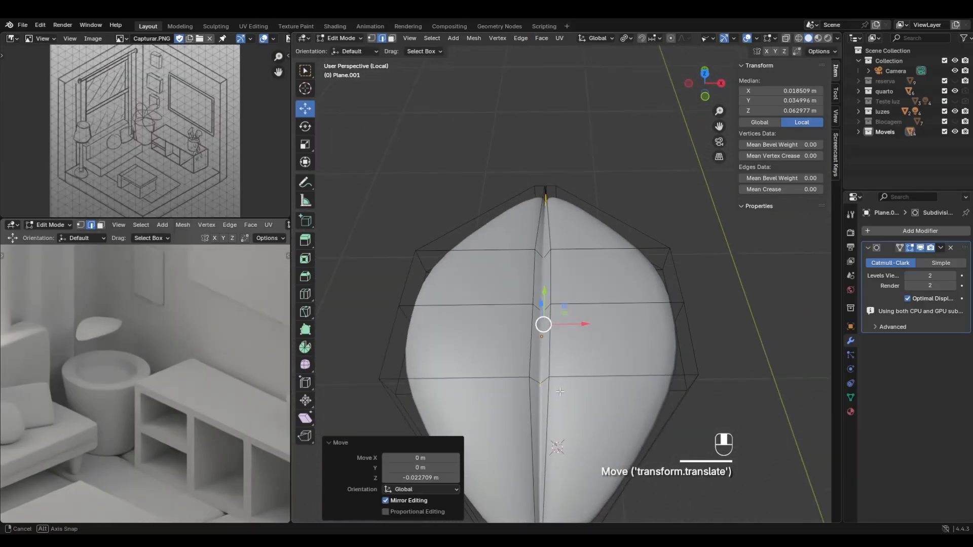
pyautogui.click(658, 174)
pyautogui.press('Tab')
pyautogui.moveTo(618, 230); pyautogui.dragTo(529, 341, button='middle')
# In vertex selection mode, select the upper and lower centre vertices at the leaf's -Y tip and raise them along Z.
pyautogui.press('Tab')
pyautogui.moveTo(513, 426); pyautogui.dragTo(424, 402, button='middle')
pyautogui.keyDown('shift'); pyautogui.click(386, 355); pyautogui.keyUp('shift')
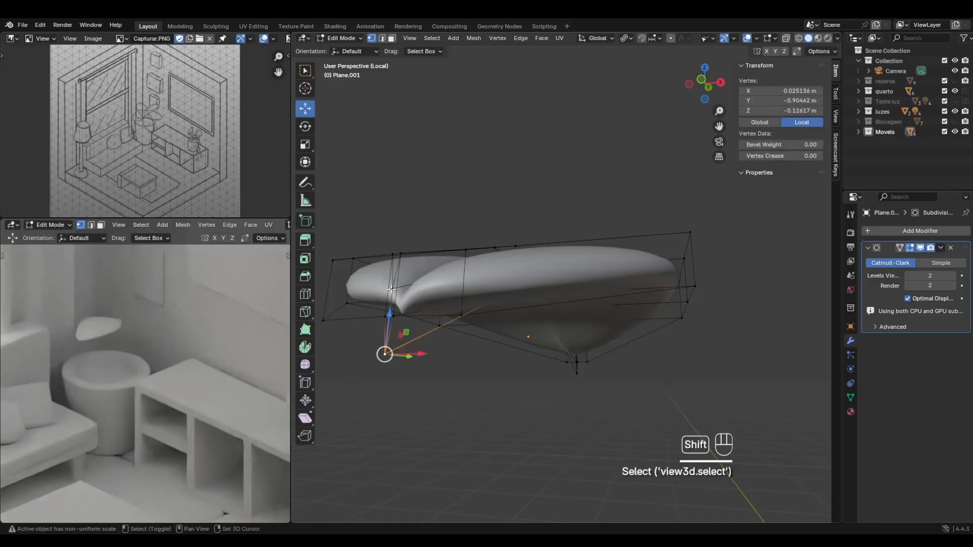
pyautogui.keyDown('shift'); pyautogui.click(392, 316); pyautogui.keyUp('shift')
pyautogui.moveTo(393, 316); pyautogui.dragTo(441, 300, button='middle')
pyautogui.moveTo(444, 398); pyautogui.dragTo(446, 360)
pyautogui.moveTo(445, 360); pyautogui.dragTo(523, 412, button='middle')
pyautogui.press('Tab')
pyautogui.click(521, 313)
pyautogui.press('Tab')
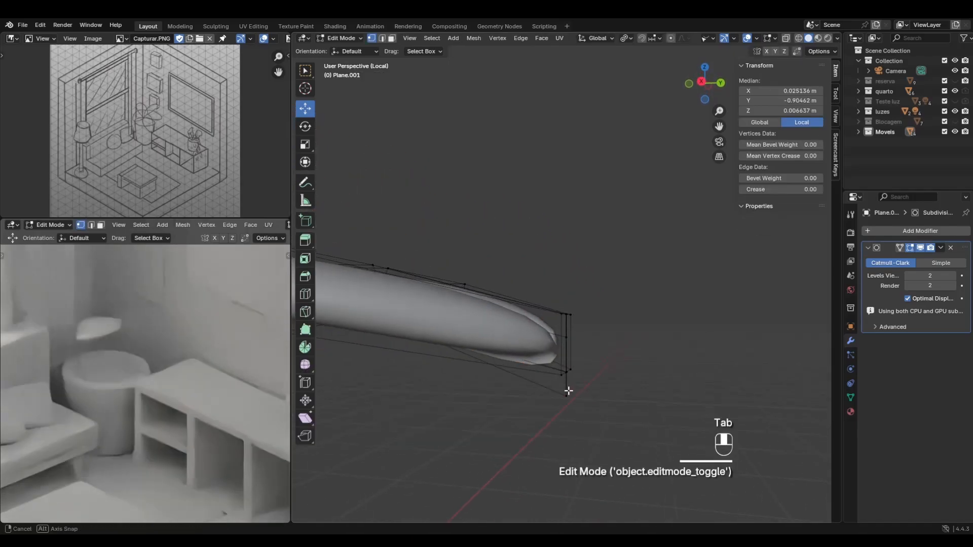
# Raise the upper and lower centre vertices at the leaf's +Y tip about 0.023 m along Z and return to Object Mode.
pyautogui.moveTo(568, 391); pyautogui.dragTo(522, 376, button='middle')
pyautogui.click(505, 401)
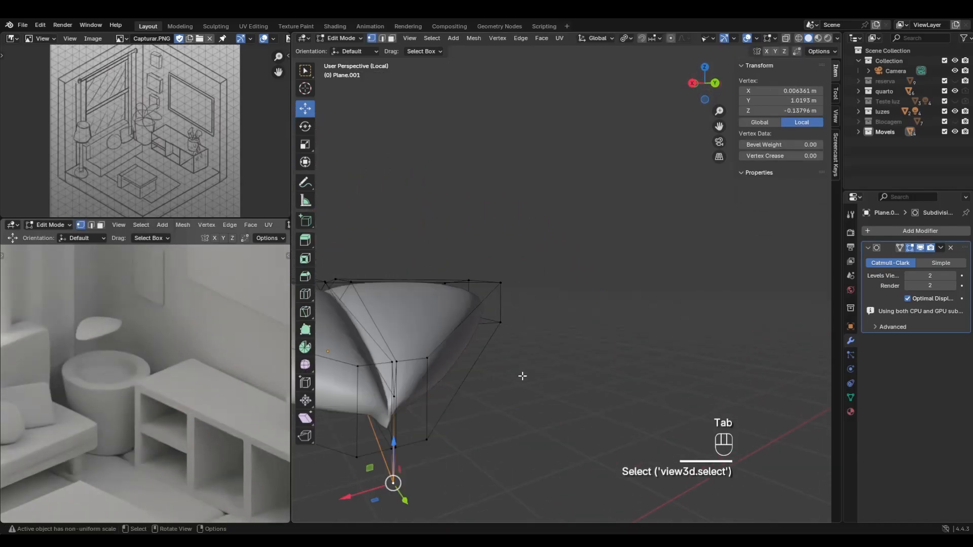
pyautogui.moveTo(443, 409); pyautogui.dragTo(512, 392, button='middle')
pyautogui.keyDown('shift'); pyautogui.click(371, 365); pyautogui.keyUp('shift')
pyautogui.moveTo(569, 393); pyautogui.dragTo(574, 348)
pyautogui.moveTo(445, 321); pyautogui.dragTo(431, 348, button='middle')
pyautogui.scroll(-6, 478, 369)
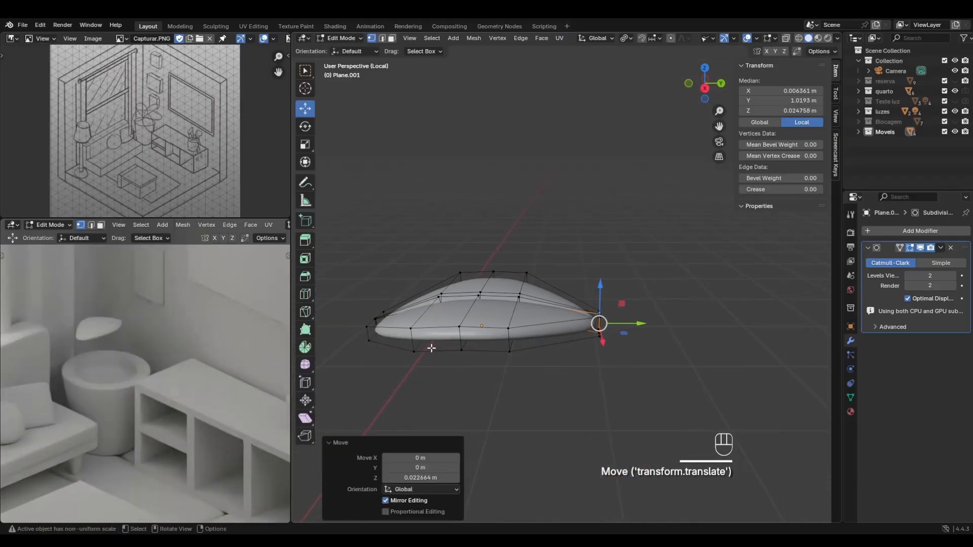
pyautogui.click(551, 245)
pyautogui.press('Tab')
pyautogui.moveTo(550, 245); pyautogui.dragTo(546, 355, button='middle')
pyautogui.keyDown('shift'); pyautogui.moveTo(542, 356); pyautogui.dragTo(460, 359, button='middle'); pyautogui.keyUp('shift')
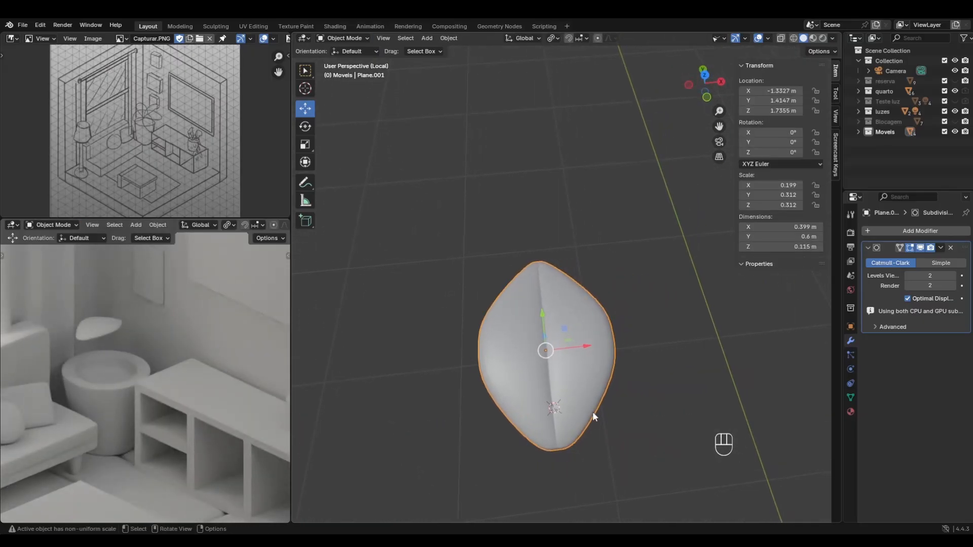
# In Edit Mode with X-ray enabled, select the leaf's three middle crosswise vertex rows and scale them to about 0.864 along X.
pyautogui.press('Tab')
pyautogui.keyDown('shift'); pyautogui.moveTo(571, 359); pyautogui.dragTo(548, 359, button='middle'); pyautogui.keyUp('shift')
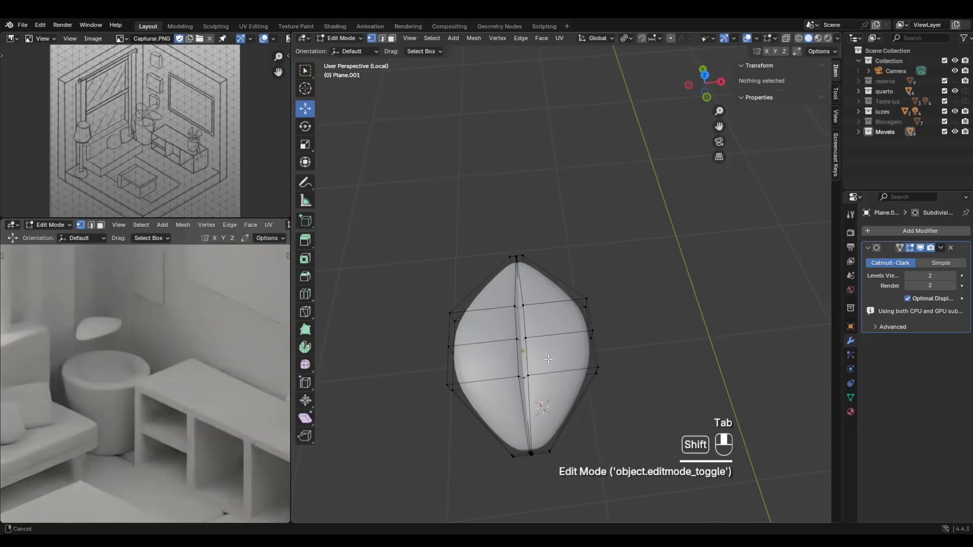
pyautogui.moveTo(414, 306); pyautogui.dragTo(601, 391)
pyautogui.click(785, 38)
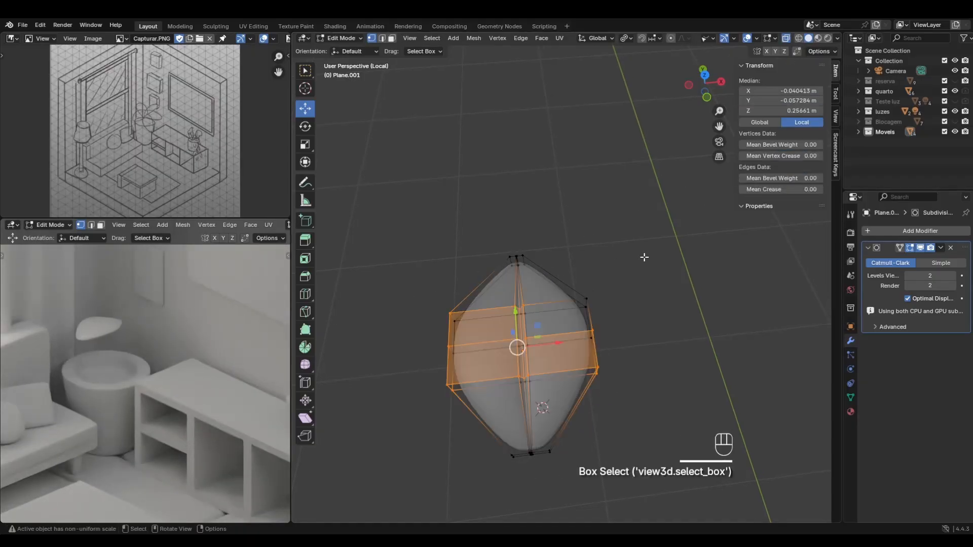
pyautogui.moveTo(643, 256); pyautogui.dragTo(602, 263, button='middle')
pyautogui.moveTo(414, 288); pyautogui.dragTo(592, 391)
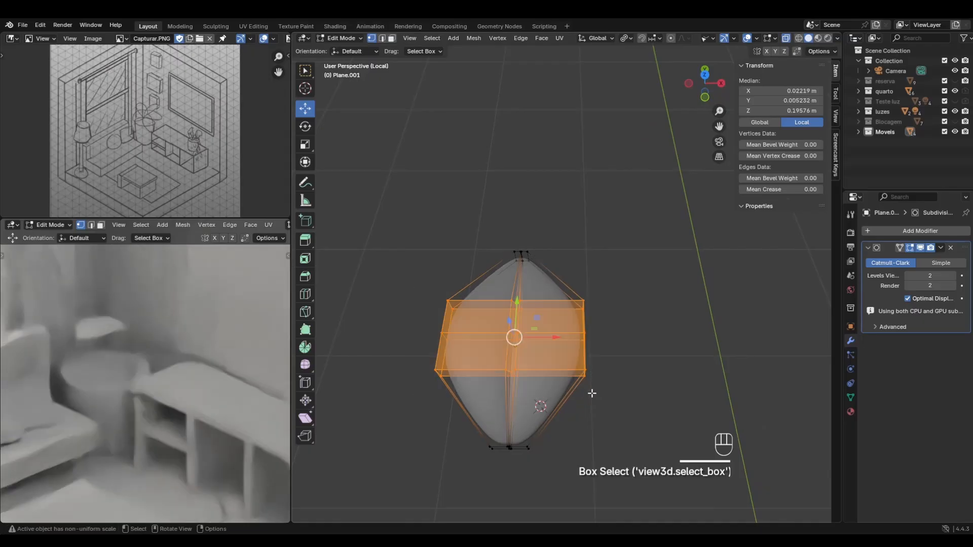
pyautogui.press('s')
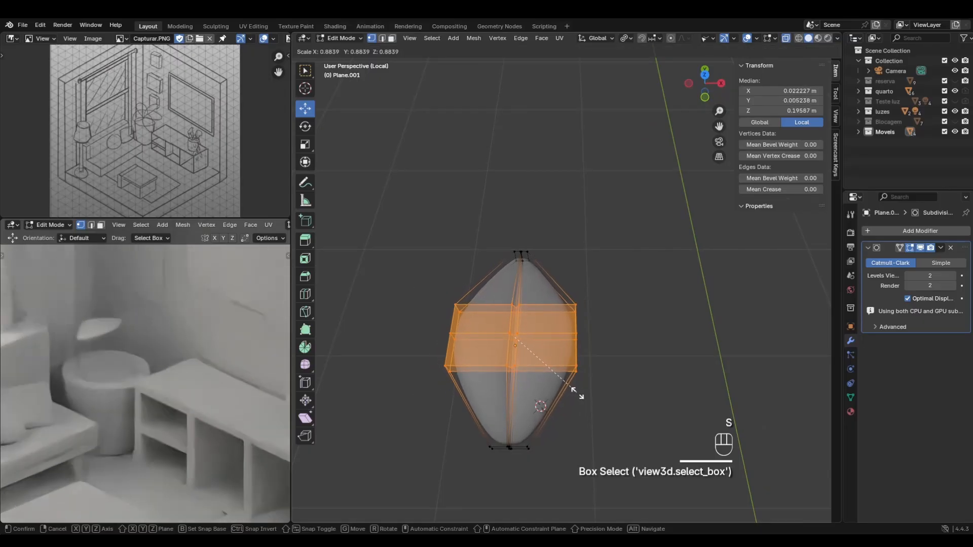
pyautogui.press('x')
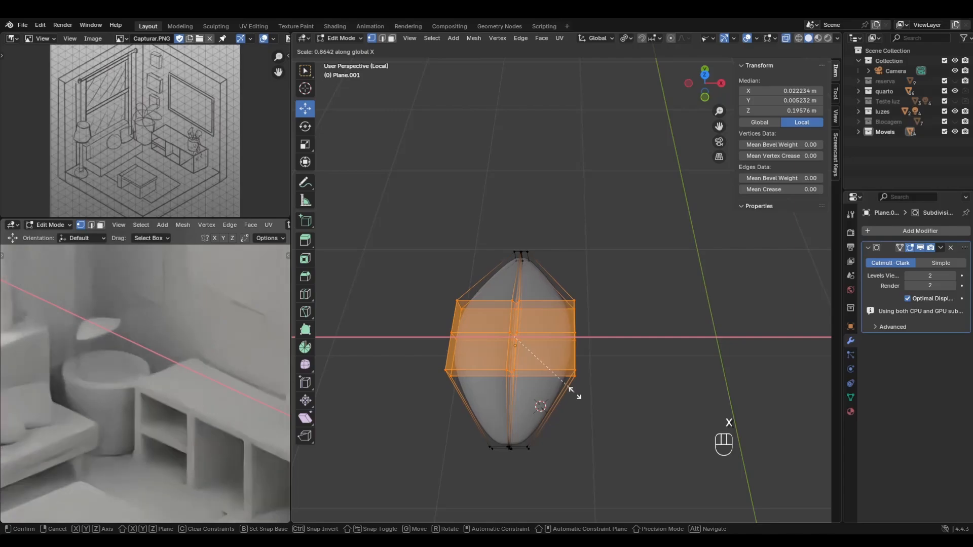
pyautogui.click(576, 393)
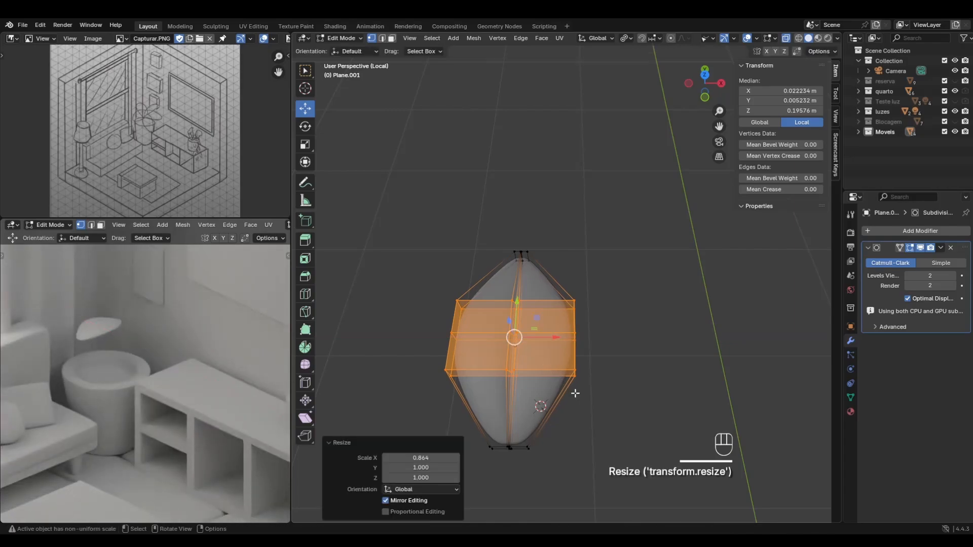
# Select the middle rows' +Y-side vertex row, scale it uniformly to about 1.023 and return to Object Mode.
pyautogui.moveTo(588, 327); pyautogui.dragTo(607, 326)
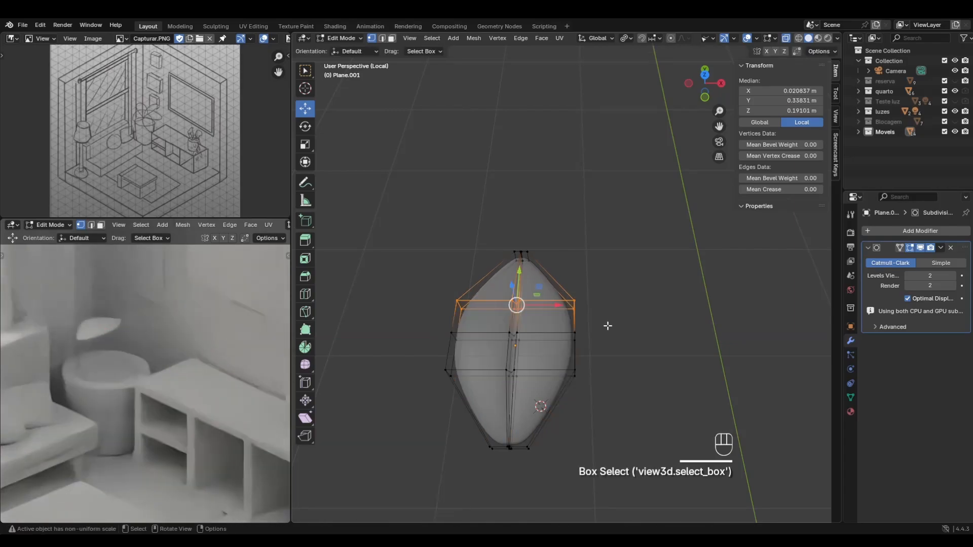
pyautogui.press('s')
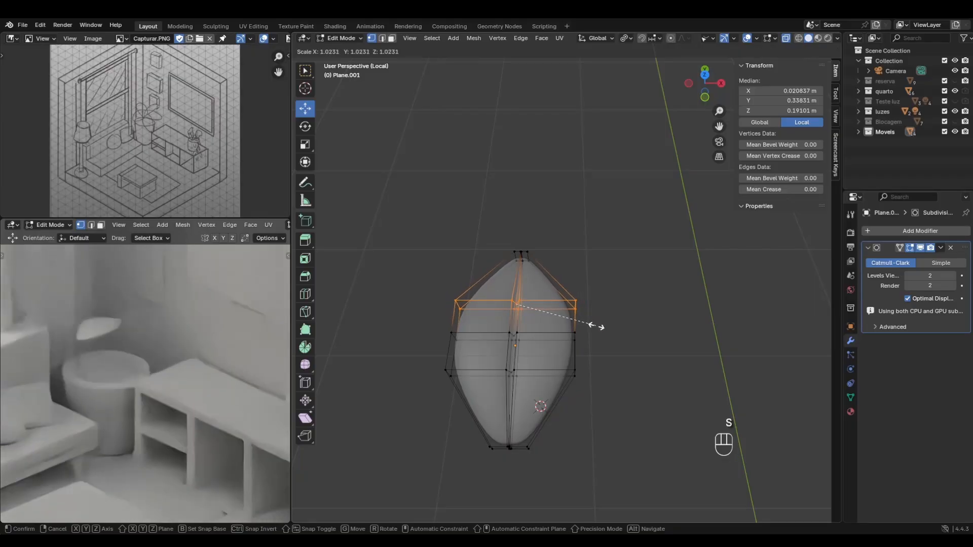
pyautogui.click(597, 326)
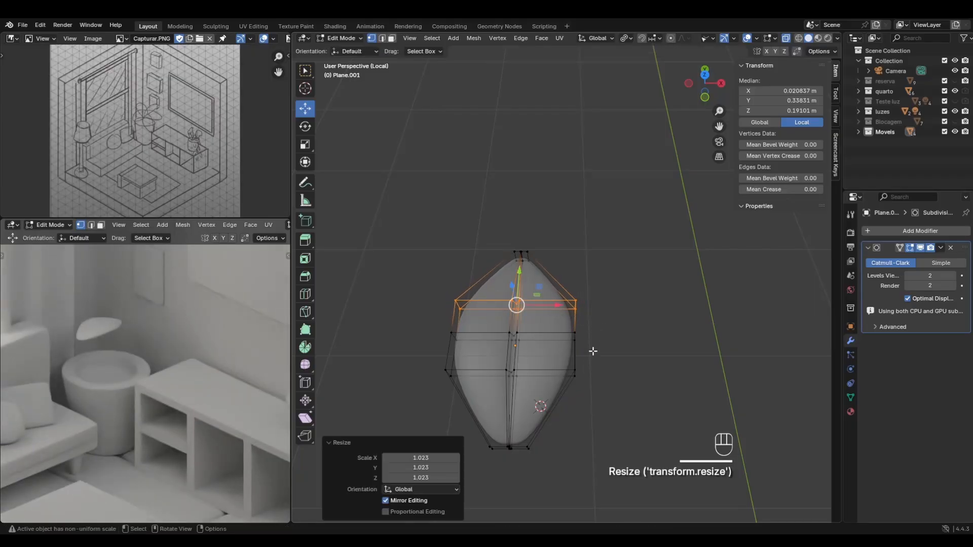
pyautogui.click(586, 421)
pyautogui.press('Tab')
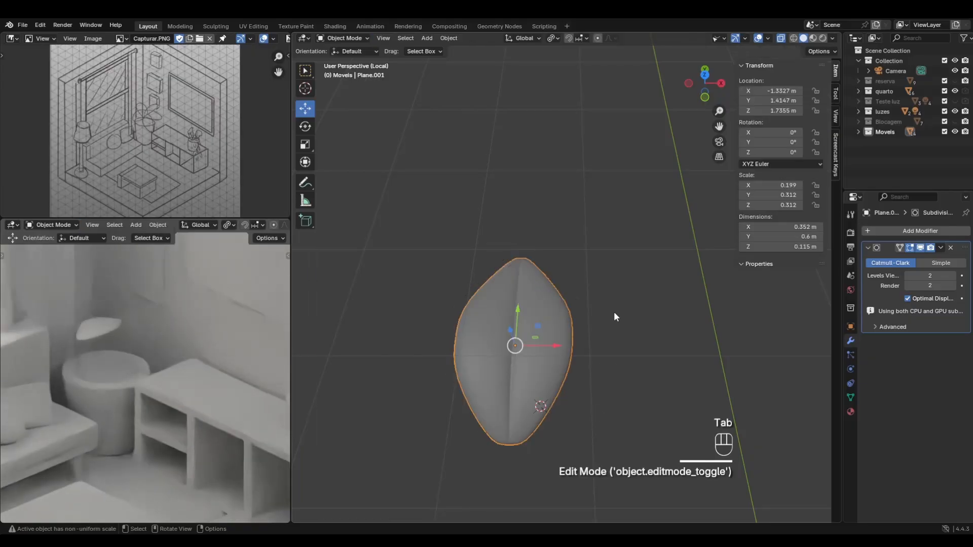
# Back in Edit Mode, select all vertices at the leaf's -Y tip, rescale them uniformly and clear the selection.
pyautogui.moveTo(615, 318); pyautogui.dragTo(589, 312, button='middle')
pyautogui.press('Tab')
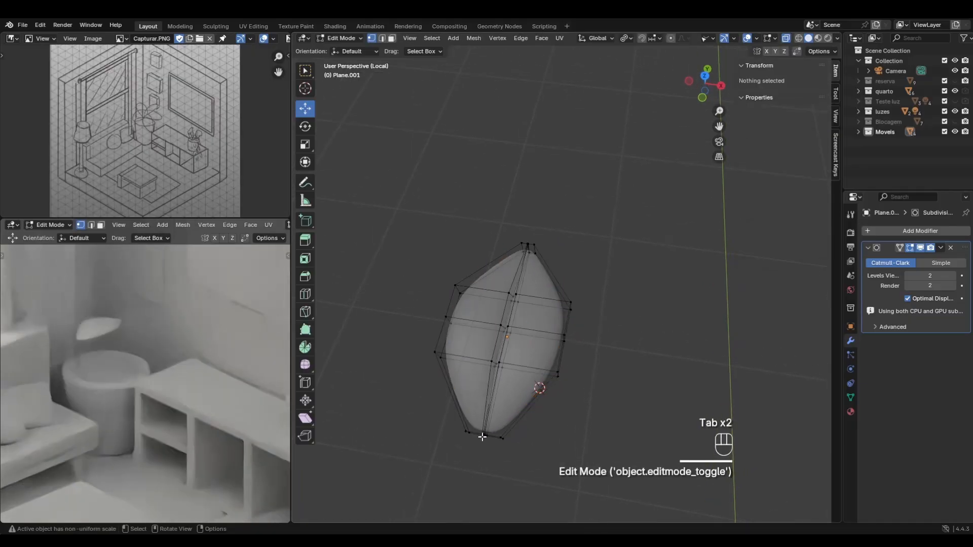
pyautogui.moveTo(436, 424); pyautogui.dragTo(533, 467)
pyautogui.press('s')
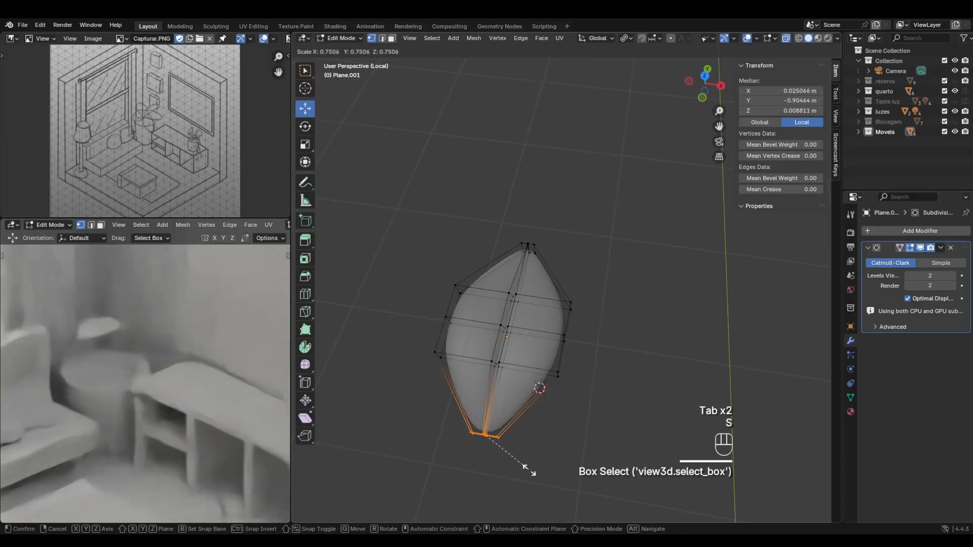
pyautogui.click(569, 477)
pyautogui.click(595, 338)
# Move the leaf's three middle vertex rows along +Y to a median local Y of about 0.128 m and return to Object Mode.
pyautogui.moveTo(601, 220); pyautogui.dragTo(592, 252, button='middle')
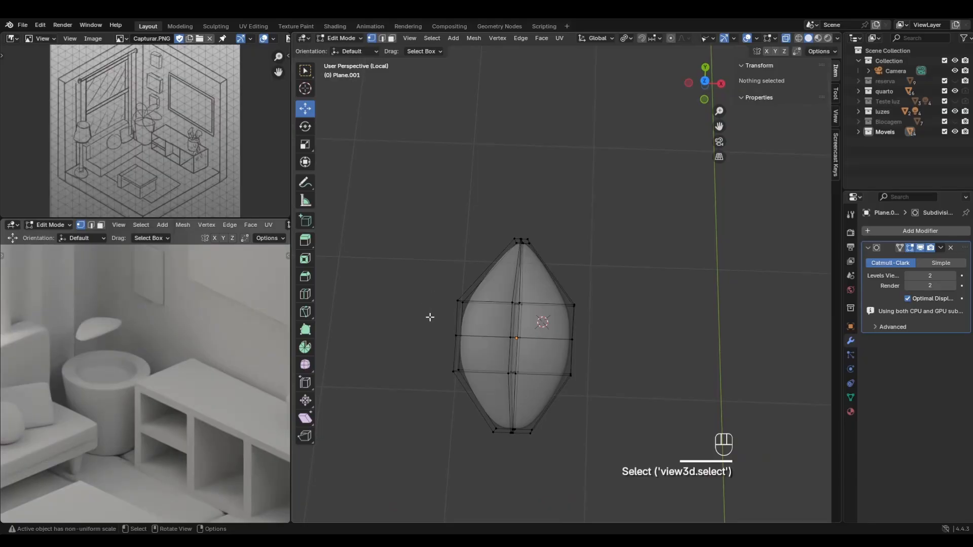
pyautogui.moveTo(437, 298); pyautogui.dragTo(592, 392)
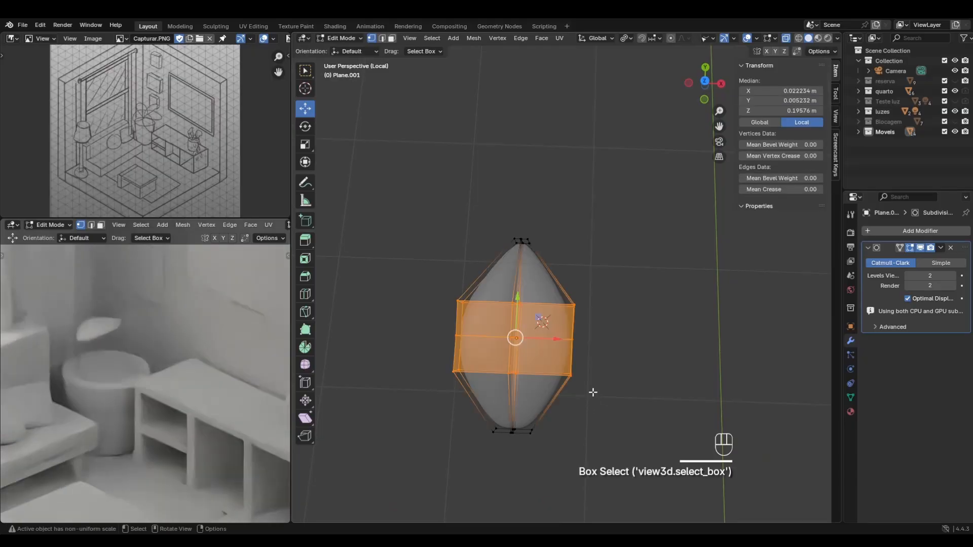
pyautogui.moveTo(517, 298)
pyautogui.mouseDown()
pyautogui.moveTo(518, 269)
pyautogui.moveTo(518, 282)
pyautogui.mouseUp()
pyautogui.press('Tab')
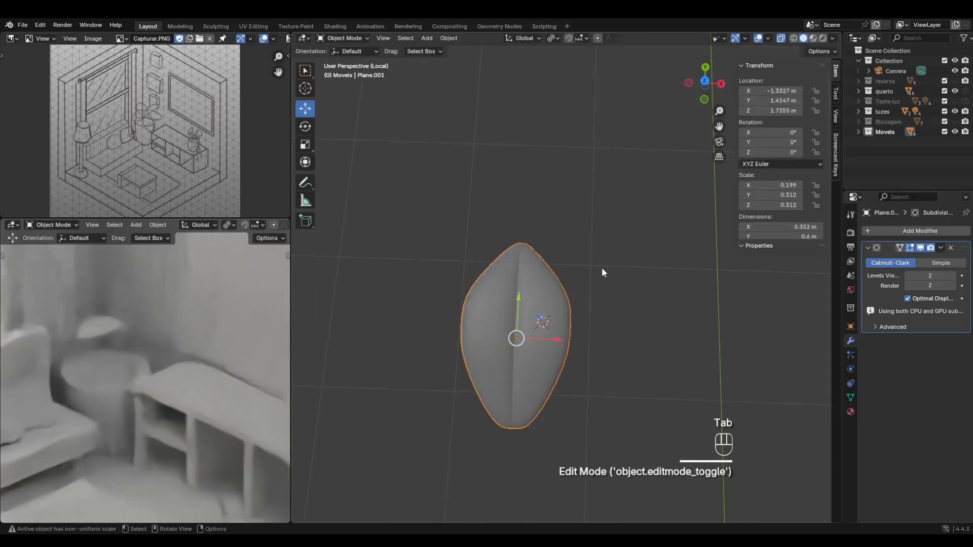
# Reselect all vertices of the leaf's three middle rows in Edit Mode and shift them about 0.0026 m farther along Y.
pyautogui.moveTo(610, 299)
pyautogui.mouseDown(button='middle')
pyautogui.moveTo(593, 341)
pyautogui.moveTo(599, 289)
pyautogui.moveTo(614, 293)
pyautogui.mouseUp(button='middle')
pyautogui.press('Tab')
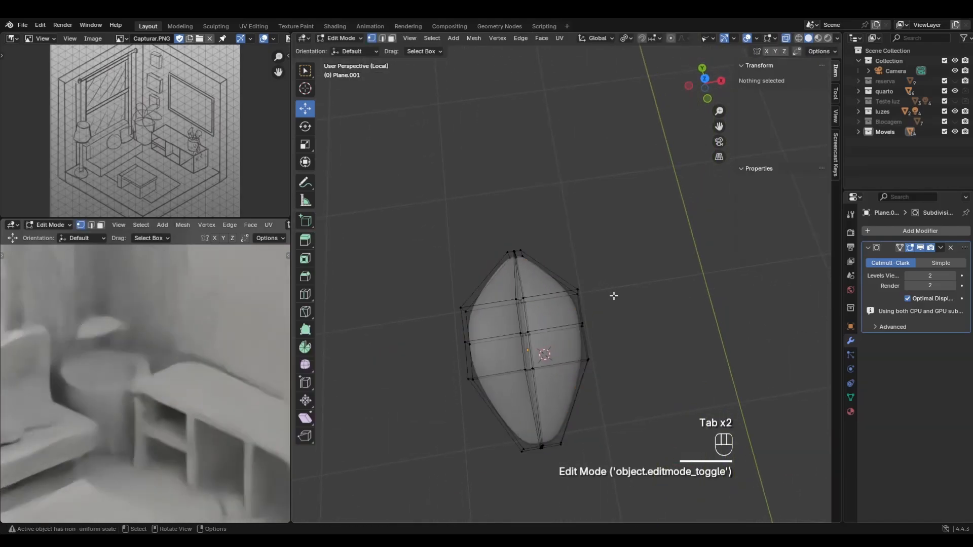
pyautogui.moveTo(433, 297); pyautogui.dragTo(603, 390)
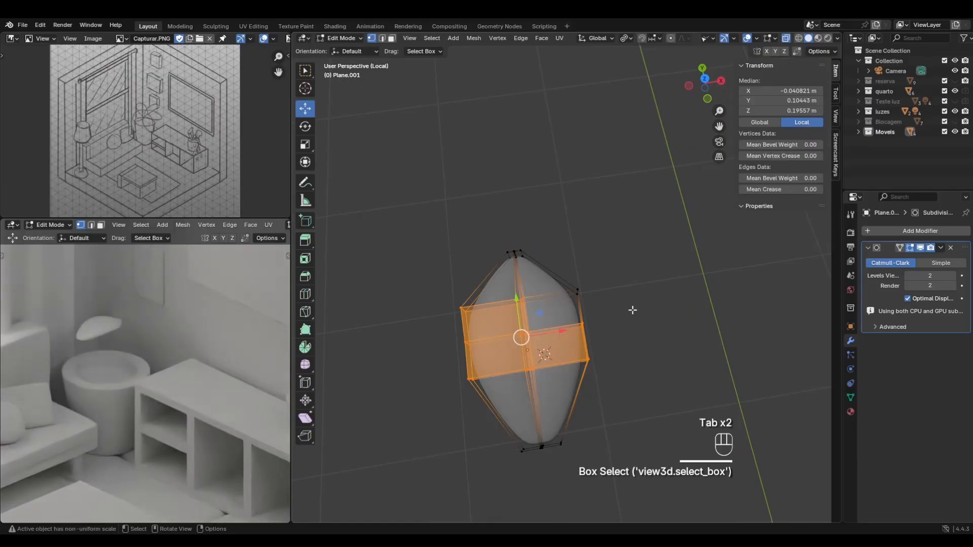
pyautogui.moveTo(632, 309); pyautogui.dragTo(659, 287, button='middle')
pyautogui.moveTo(385, 277); pyautogui.dragTo(605, 381)
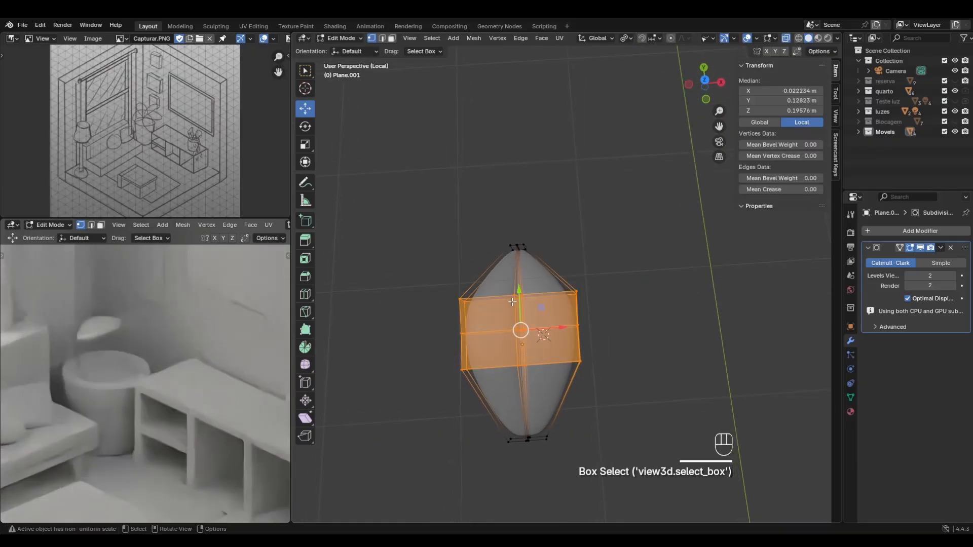
pyautogui.moveTo(517, 291); pyautogui.dragTo(515, 283)
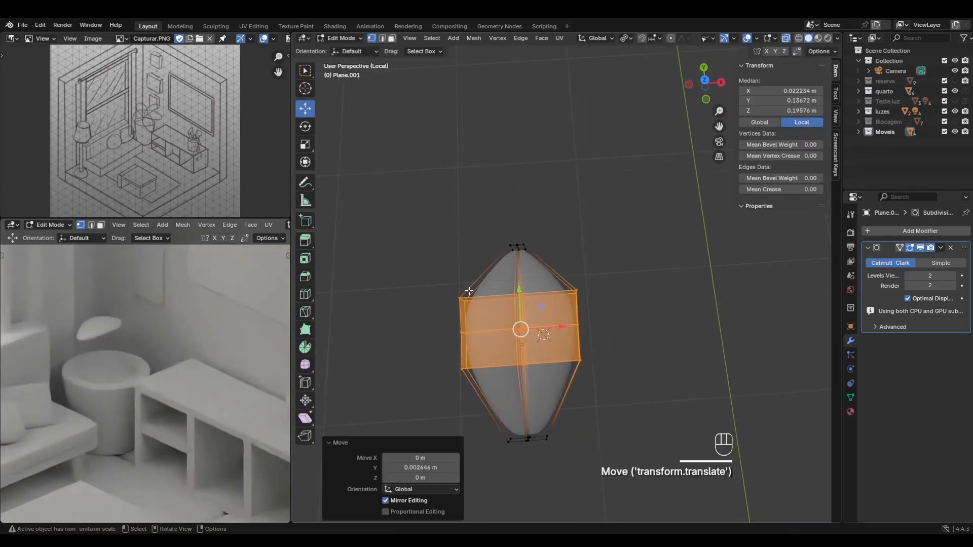
# Select only the +Y-side row of the leaf's middle rows and scale it uniformly to about 0.941.
pyautogui.moveTo(419, 288); pyautogui.dragTo(616, 310)
pyautogui.moveTo(396, 278); pyautogui.dragTo(646, 314)
pyautogui.press('s')
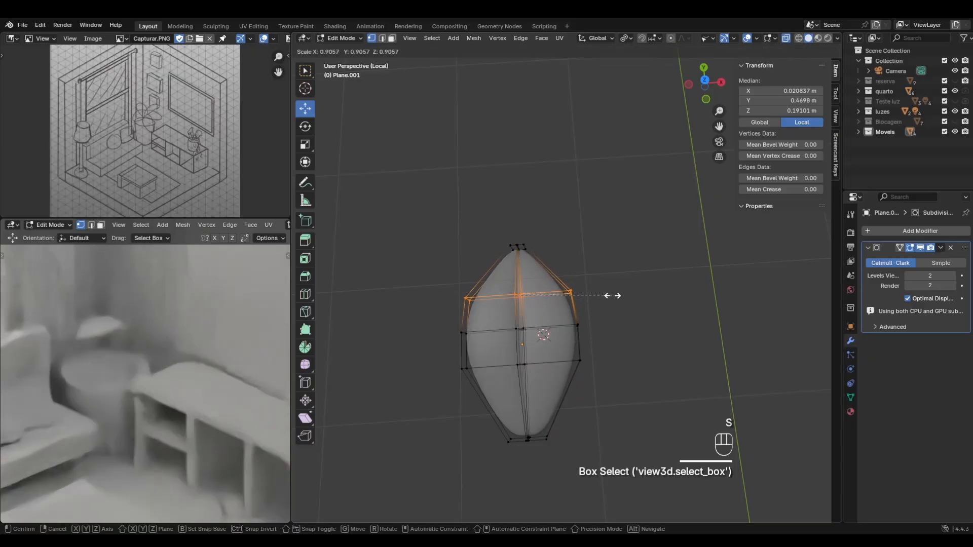
pyautogui.click(613, 293)
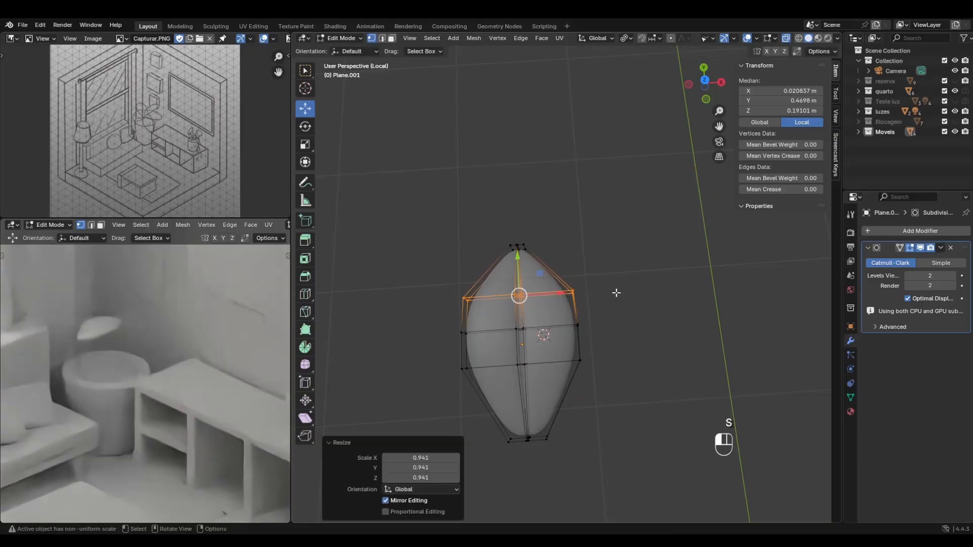
# Select the -Y-side row of the leaf's middle rows, scale it uniformly and return to Object Mode.
pyautogui.moveTo(438, 359); pyautogui.dragTo(608, 394)
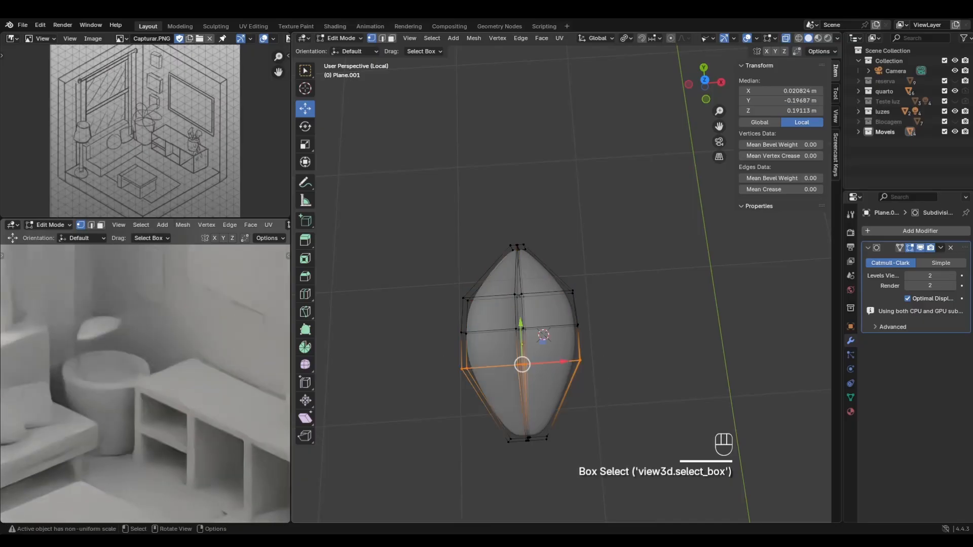
pyautogui.press('s')
pyautogui.click(599, 396)
pyautogui.press('Tab')
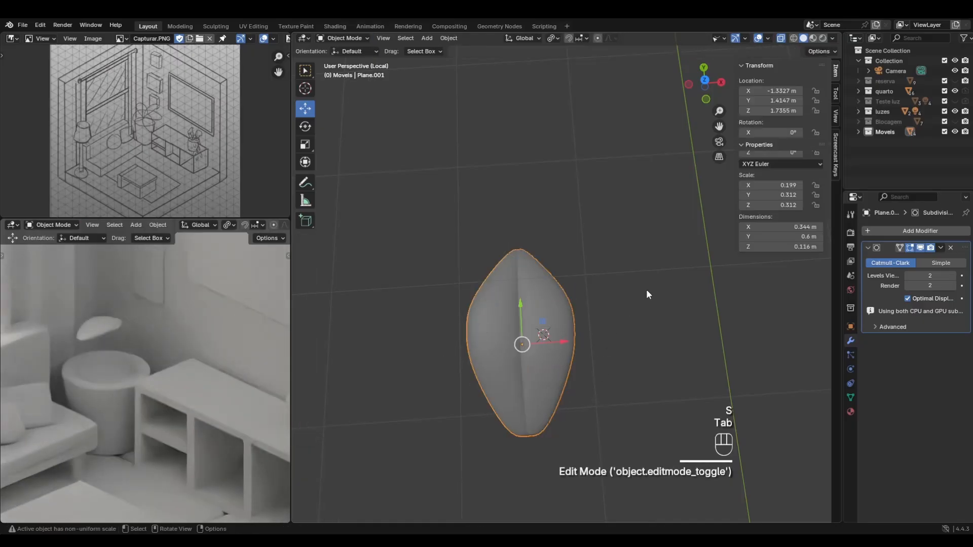
# Leave Local View, turn off X-ray and check the leaf's shape above the vase in the room.
pyautogui.moveTo(646, 290); pyautogui.dragTo(534, 226, button='middle')
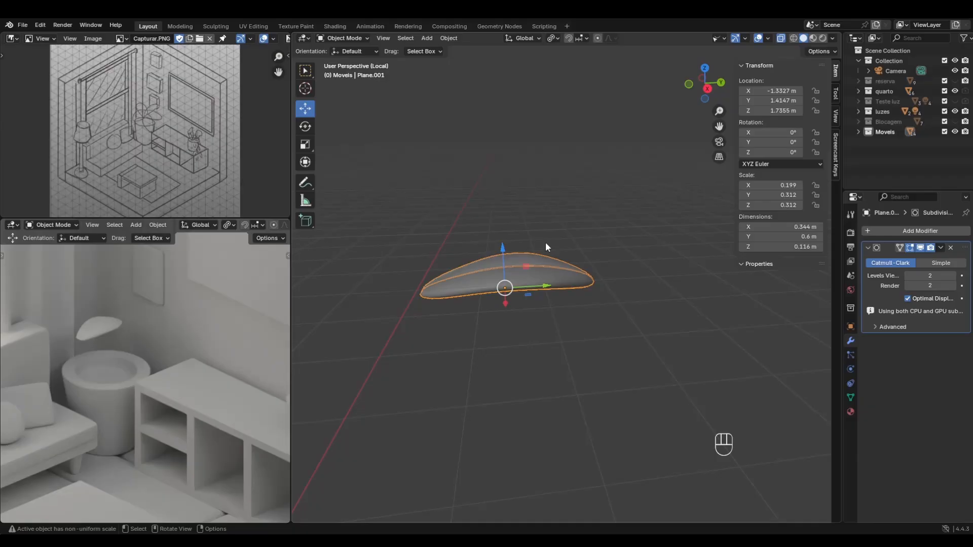
pyautogui.press('/')
pyautogui.click(782, 39)
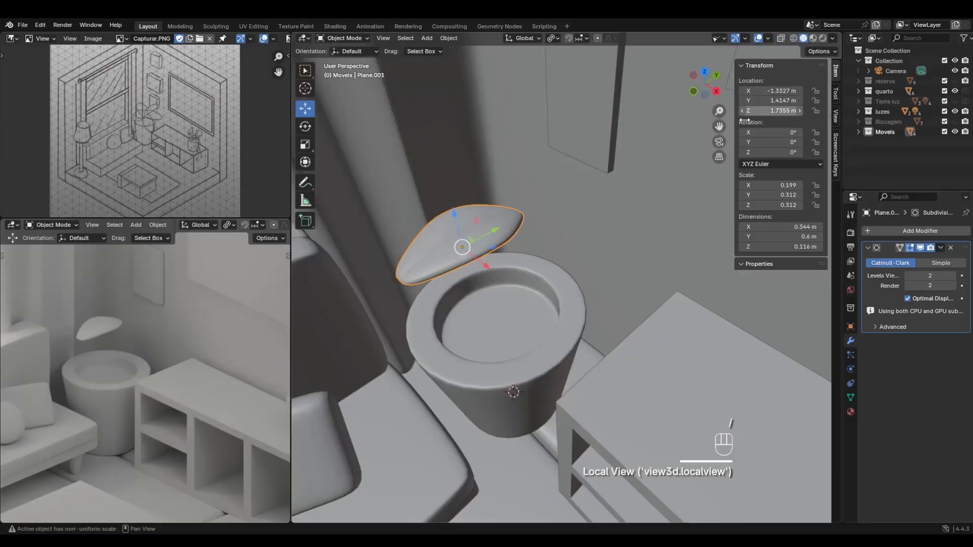
pyautogui.scroll(-3, 574, 249)
pyautogui.moveTo(574, 263); pyautogui.dragTo(523, 248, button='middle')
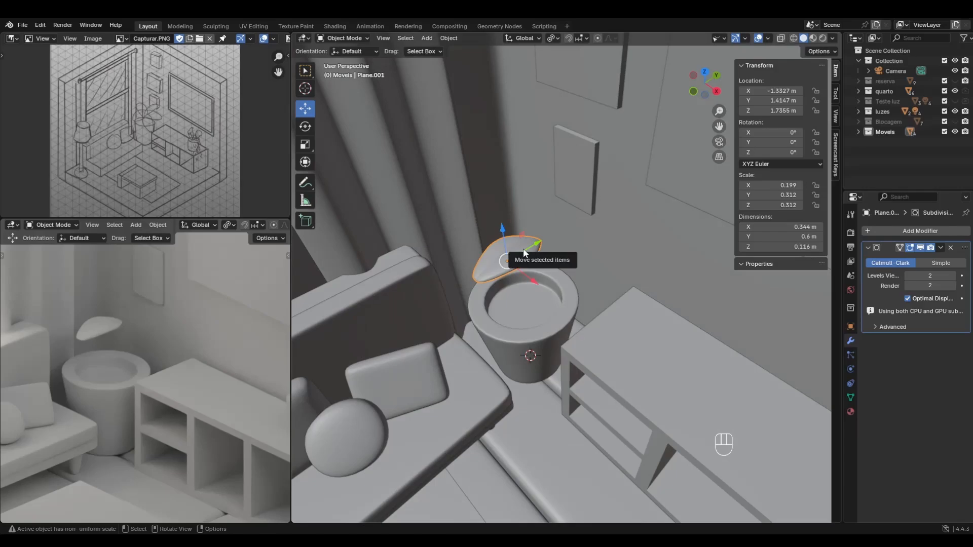
# Isolate the leaf in Local View, select all vertices at its -Y tip in Edit Mode and snap the 3D cursor to them.
pyautogui.press('/')
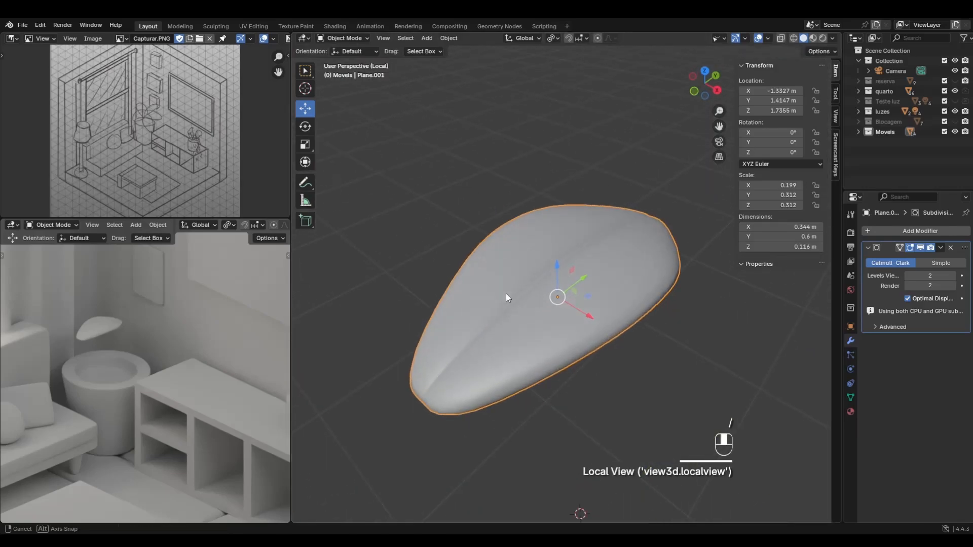
pyautogui.press('Tab')
pyautogui.moveTo(521, 260); pyautogui.dragTo(571, 259, button='middle')
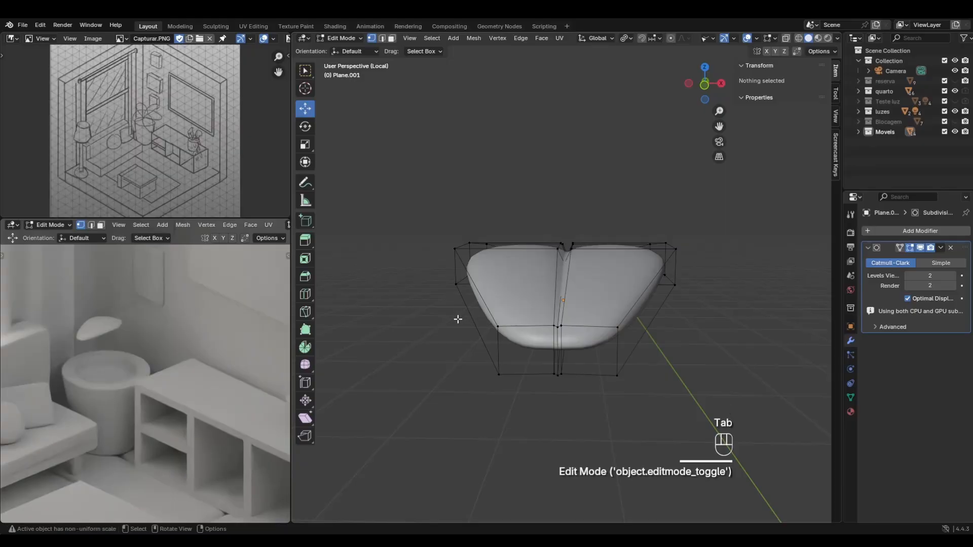
pyautogui.moveTo(481, 312)
pyautogui.mouseDown()
pyautogui.moveTo(648, 409)
pyautogui.moveTo(636, 397)
pyautogui.mouseUp()
pyautogui.moveTo(637, 397)
pyautogui.mouseDown(button='middle')
pyautogui.moveTo(587, 397)
pyautogui.moveTo(600, 401)
pyautogui.mouseUp(button='middle')
pyautogui.keyDown('shift'); pyautogui.moveTo(548, 386); pyautogui.dragTo(638, 373, button='middle'); pyautogui.keyUp('shift')
pyautogui.scroll(1, 611, 370)
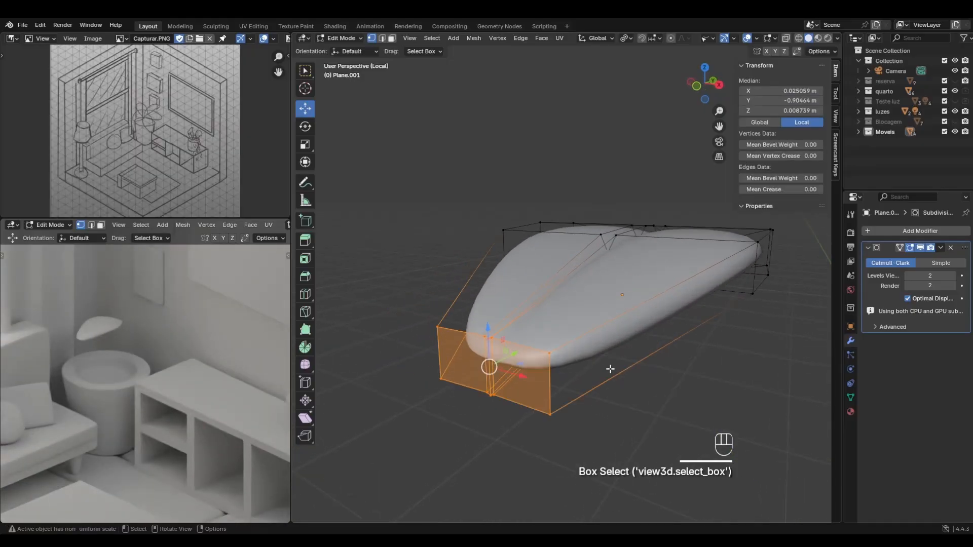
pyautogui.moveTo(575, 378)
pyautogui.mouseDown(button='middle')
pyautogui.moveTo(600, 384)
pyautogui.moveTo(587, 378)
pyautogui.mouseUp(button='middle')
pyautogui.hotkey('shift', 's')
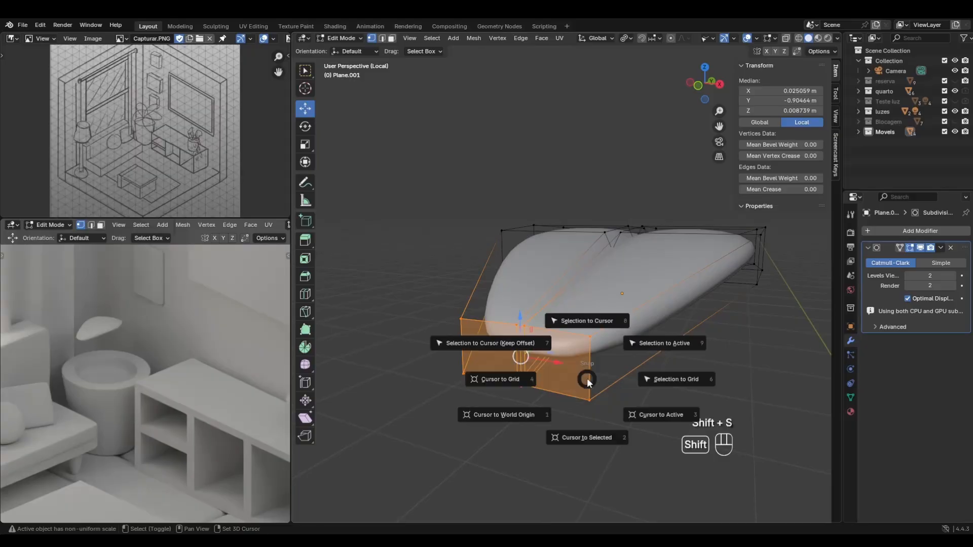
pyautogui.click(591, 419)
# In Object Mode, set the leaf's origin to the 3D cursor and leave Local View to show it above the vase.
pyautogui.press('Tab')
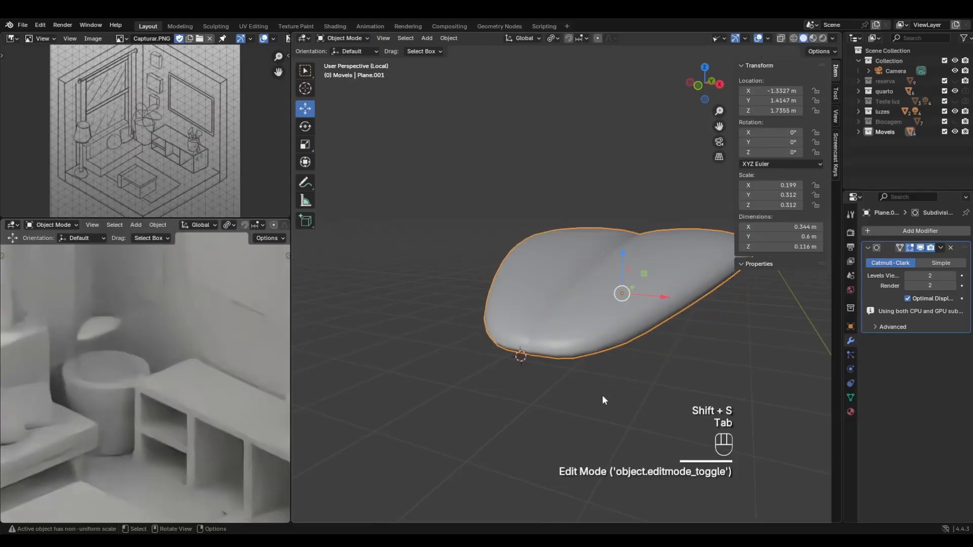
pyautogui.moveTo(608, 394); pyautogui.dragTo(547, 408, button='middle')
pyautogui.rightClick(526, 310)
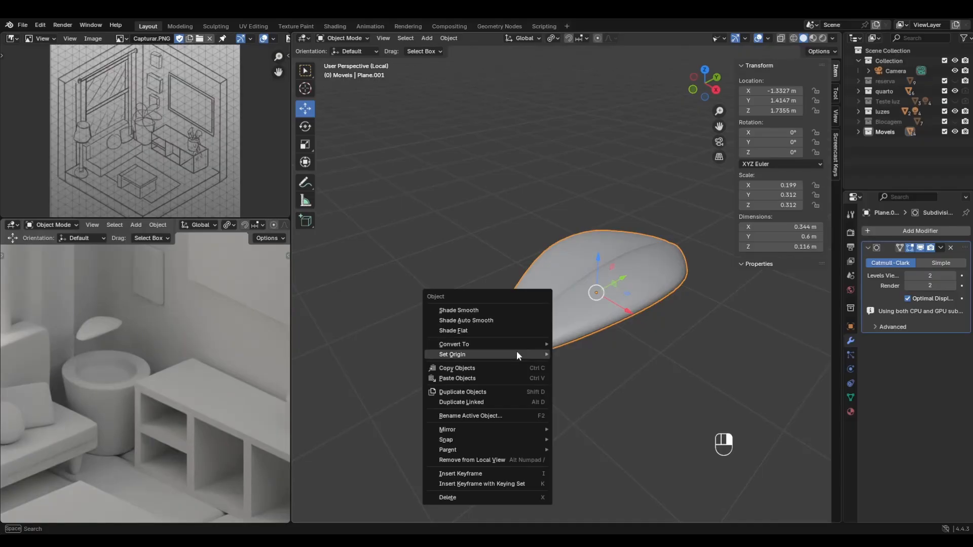
pyautogui.moveTo(515, 354)
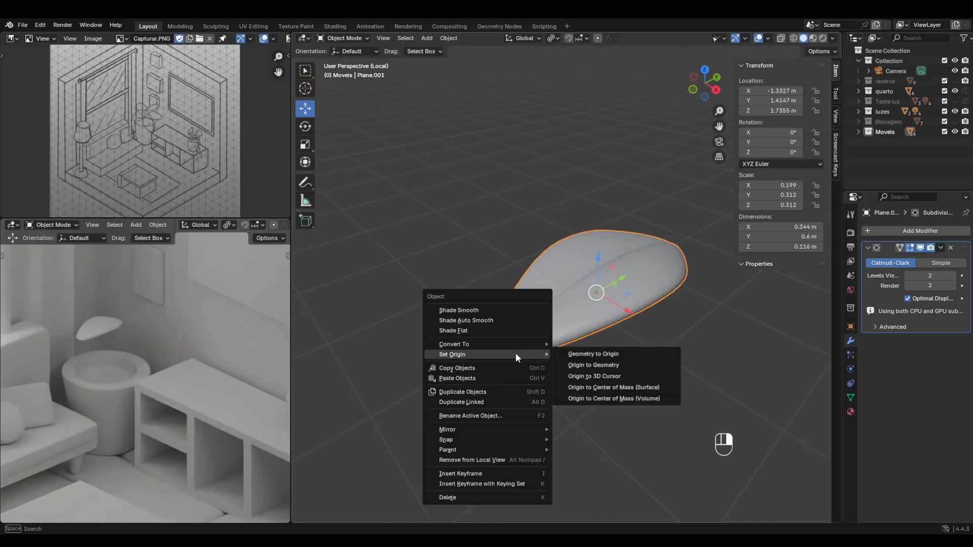
pyautogui.click(586, 377)
pyautogui.press('KP_Divide')
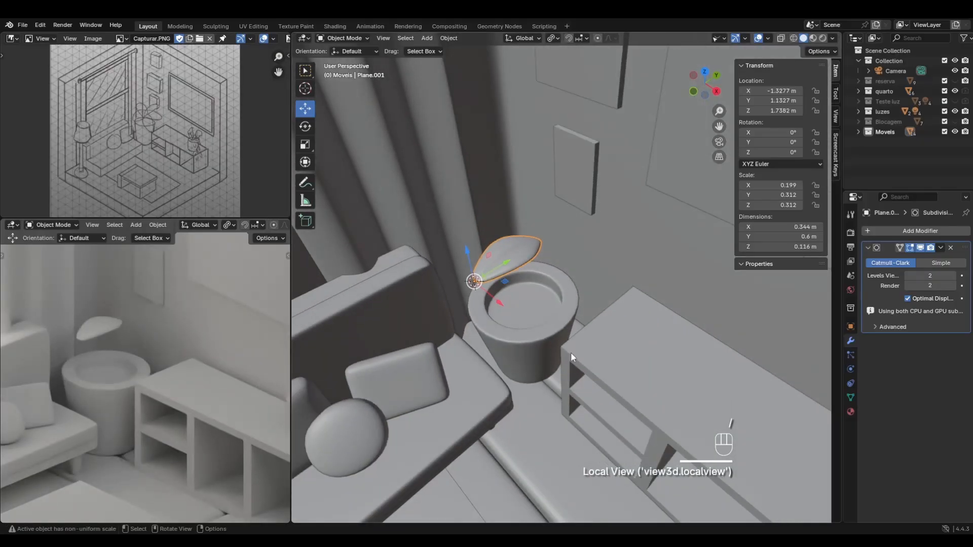
pyautogui.moveTo(571, 352)
pyautogui.mouseDown(button='middle')
pyautogui.moveTo(539, 324)
pyautogui.moveTo(522, 287)
pyautogui.moveTo(537, 326)
pyautogui.moveTo(568, 360)
pyautogui.mouseUp(button='middle')
pyautogui.scroll(2, 569, 359)
pyautogui.moveTo(625, 373); pyautogui.dragTo(594, 343, button='middle')
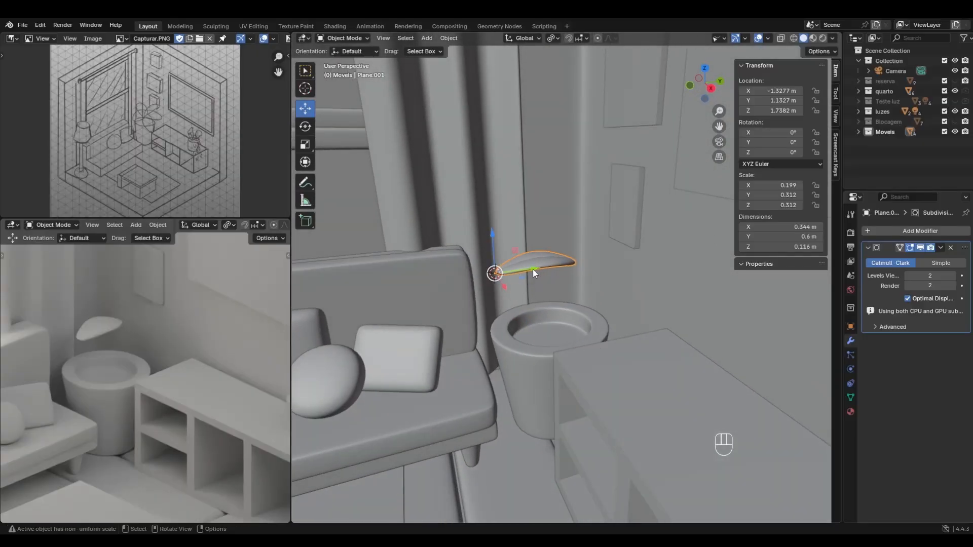
# Move the leaf along Y over the vaso, and snap the 3D cursor to the face inside the vaso's opening in Edit Mode.
pyautogui.moveTo(533, 274); pyautogui.dragTo(566, 273)
pyautogui.click(545, 333)
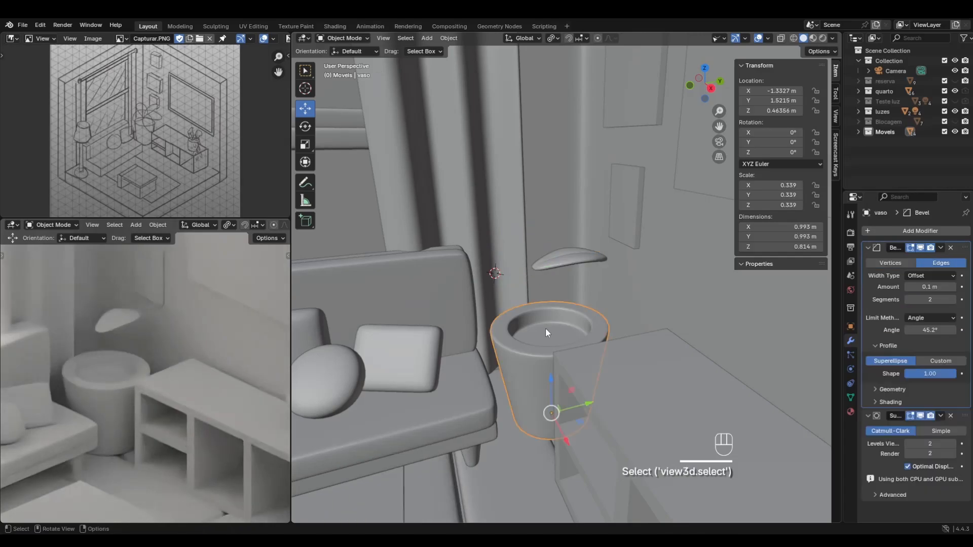
pyautogui.moveTo(545, 330); pyautogui.dragTo(515, 375, button='middle')
pyautogui.press('Tab')
pyautogui.click(461, 398)
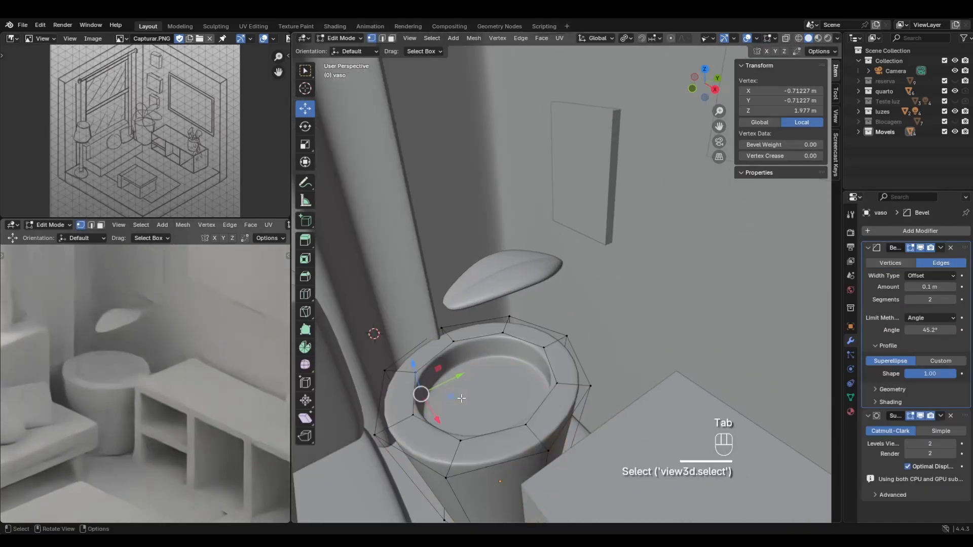
pyautogui.click(392, 145)
pyautogui.click(392, 38)
pyautogui.click(482, 393)
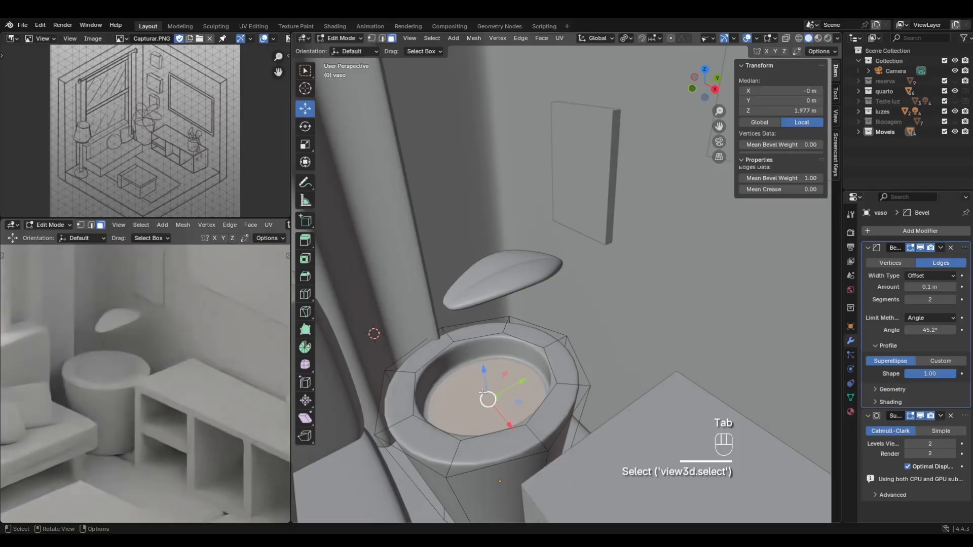
pyautogui.hotkey('shift', 's')
pyautogui.click(482, 440)
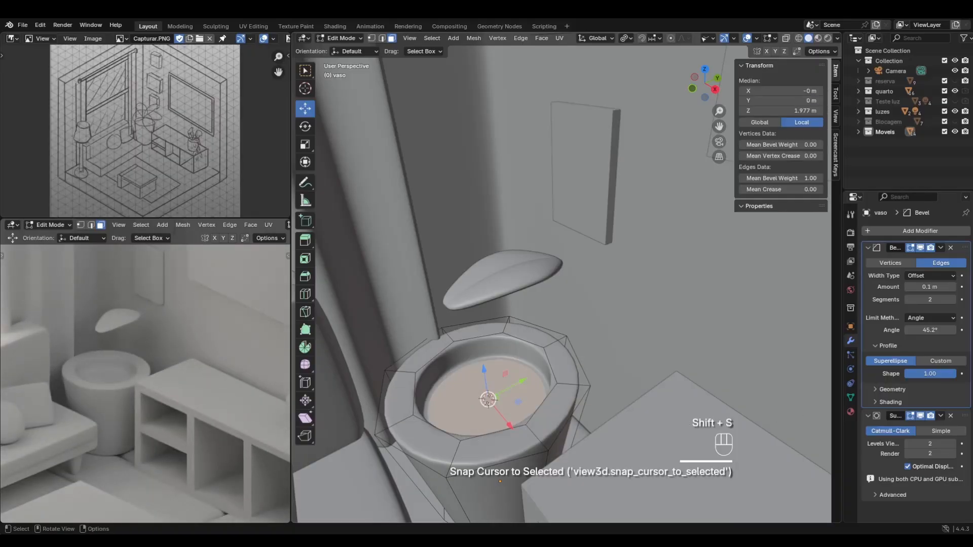
# Return to Object Mode and scale the leaf up uniformly by about 1.54.
pyautogui.moveTo(542, 362)
pyautogui.mouseDown(button='middle')
pyautogui.moveTo(527, 350)
pyautogui.moveTo(542, 362)
pyautogui.mouseUp(button='middle')
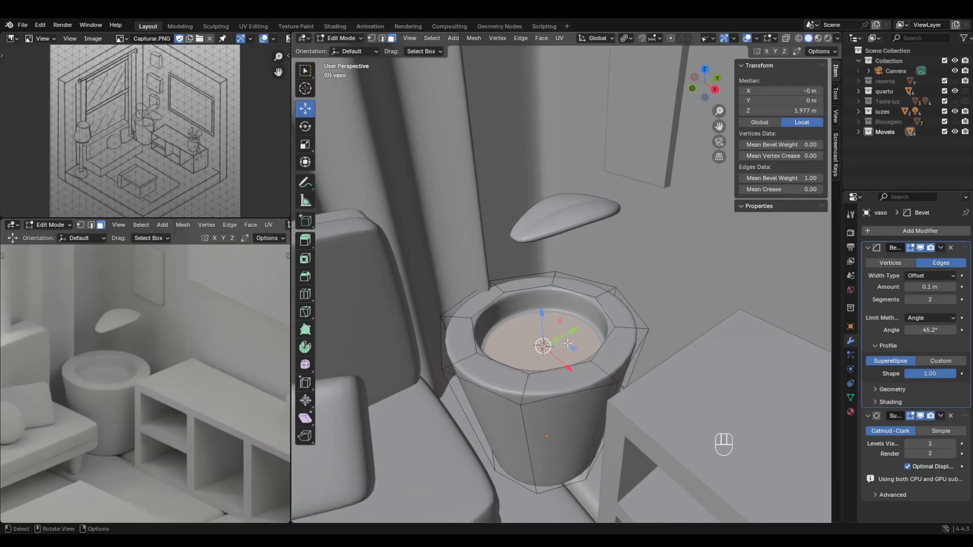
pyautogui.press('Tab')
pyautogui.click(550, 220)
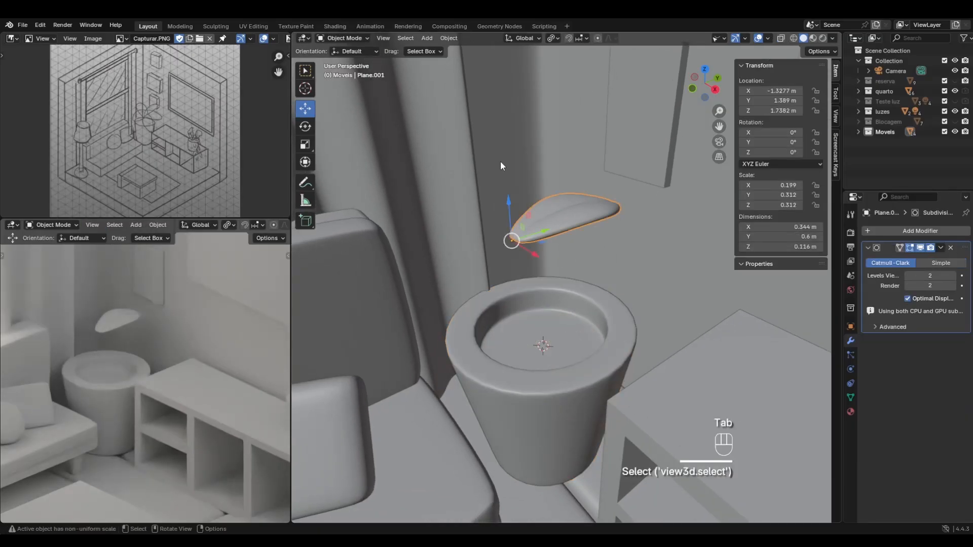
pyautogui.moveTo(546, 305); pyautogui.dragTo(559, 313, button='middle')
pyautogui.press('s')
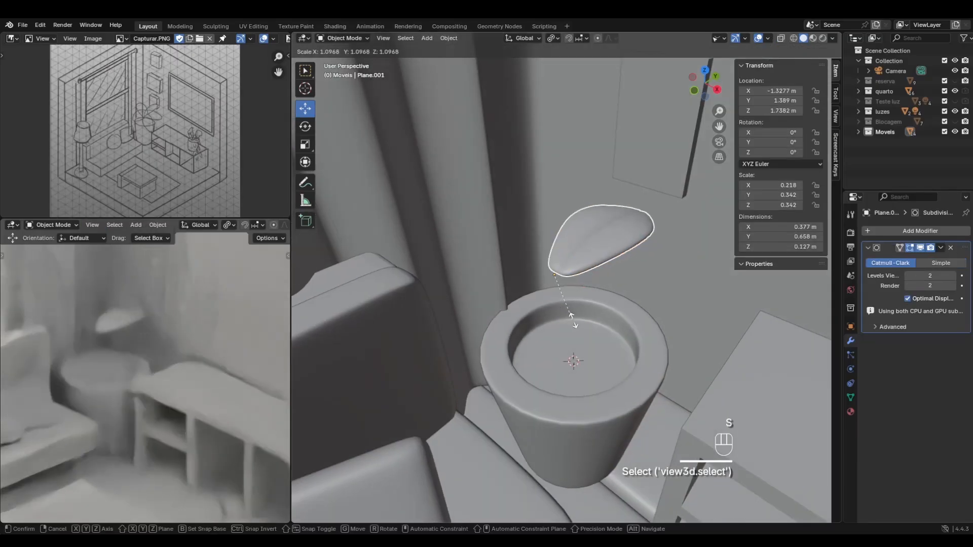
pyautogui.click(605, 318)
pyautogui.moveTo(613, 314); pyautogui.dragTo(586, 282, button='middle')
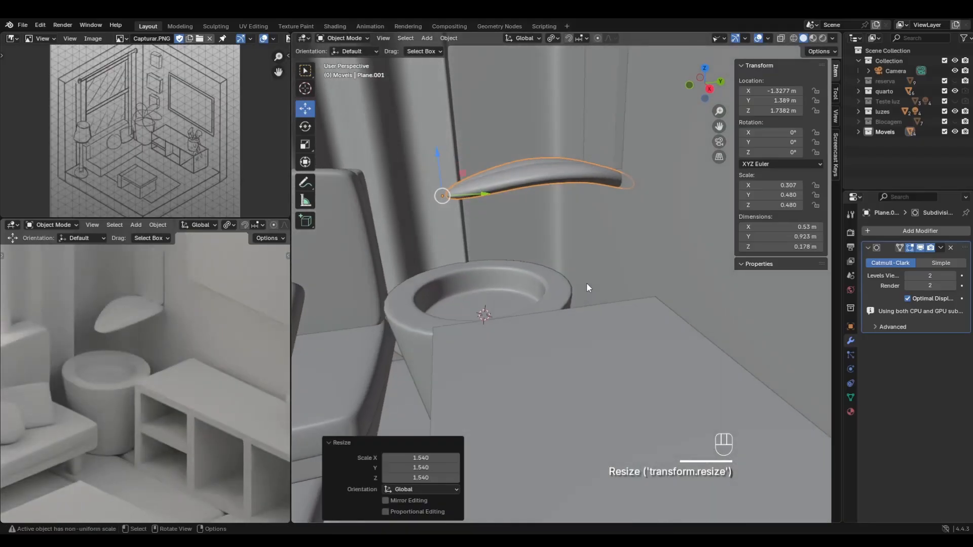
# Using X-ray vertex selection, move the leaf's -Y tip about 0.03 m X, 0.08 m Y and -0.09 m Z with Smooth proportional editing.
pyautogui.press('Tab')
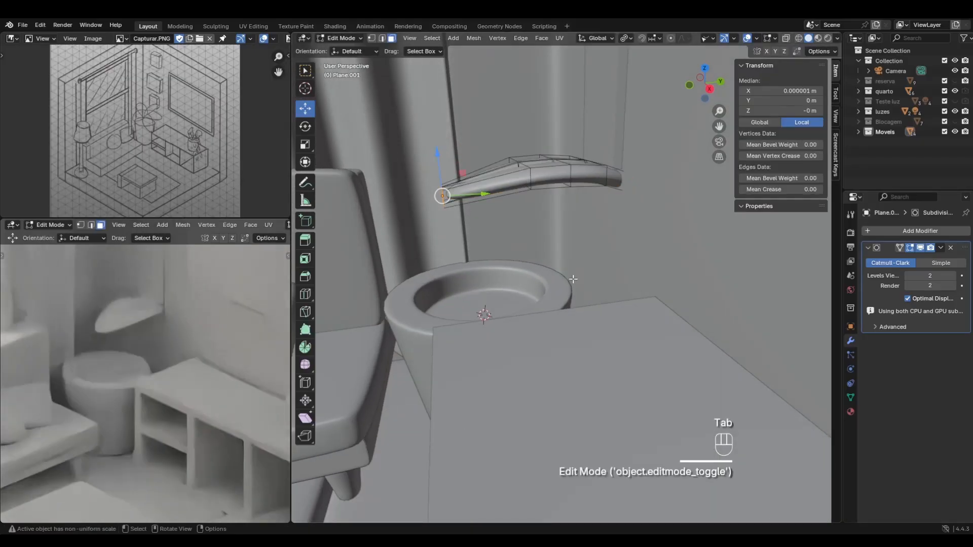
pyautogui.moveTo(407, 160); pyautogui.dragTo(501, 212)
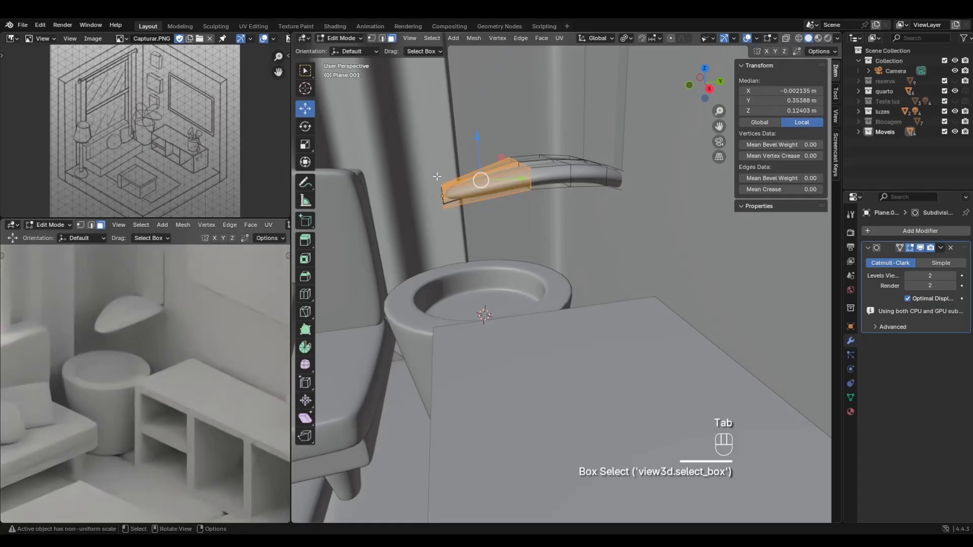
pyautogui.click(786, 38)
pyautogui.click(371, 38)
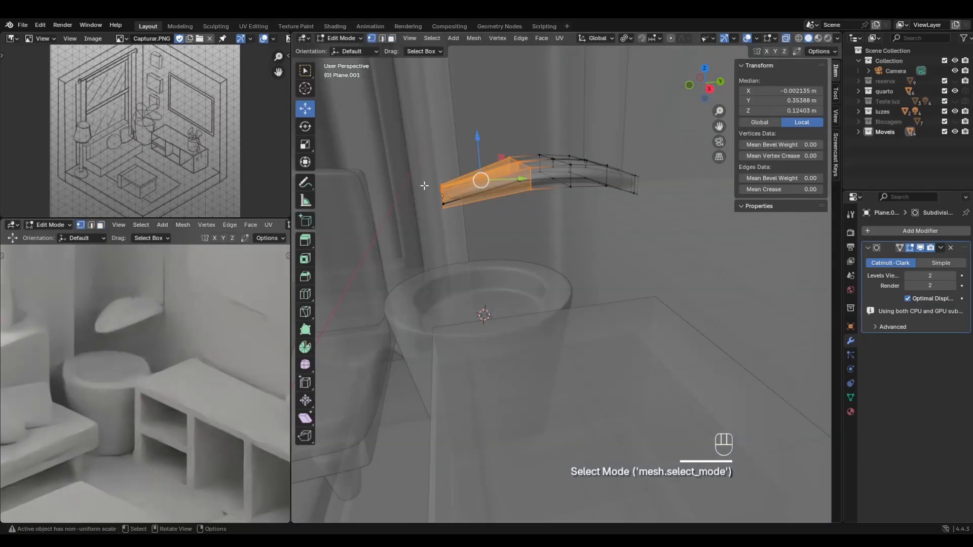
pyautogui.moveTo(398, 159); pyautogui.dragTo(466, 248)
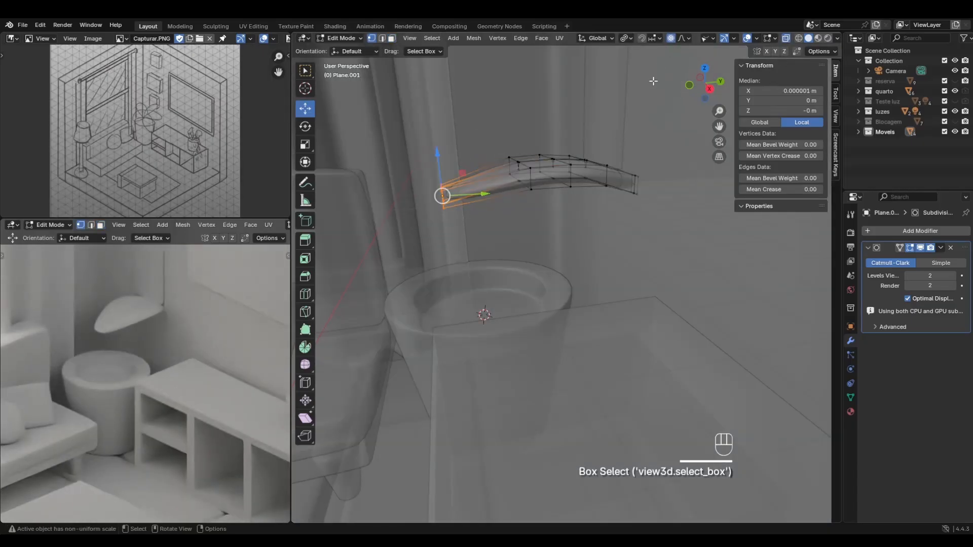
pyautogui.moveTo(606, 244); pyautogui.dragTo(576, 234, button='middle')
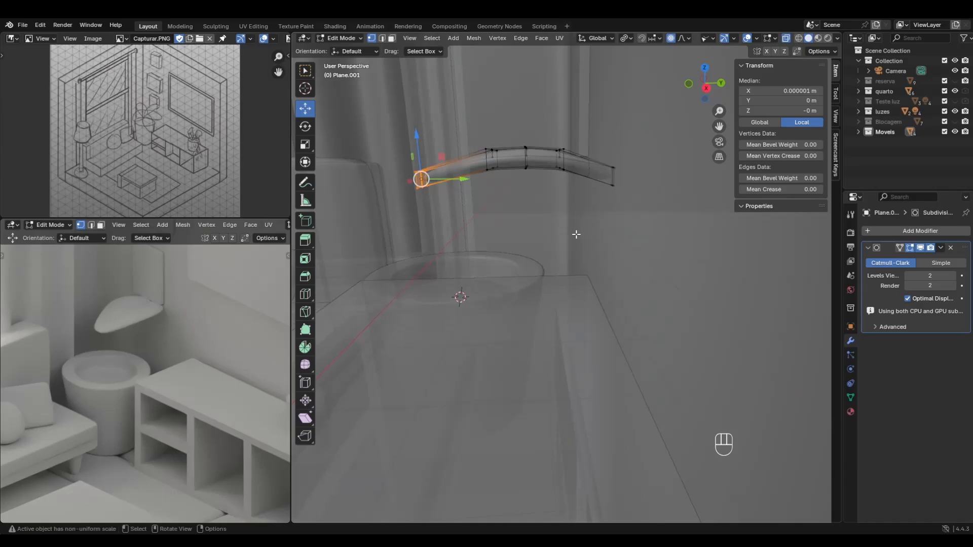
pyautogui.press('g')
pyautogui.scroll(-3, 577, 241)
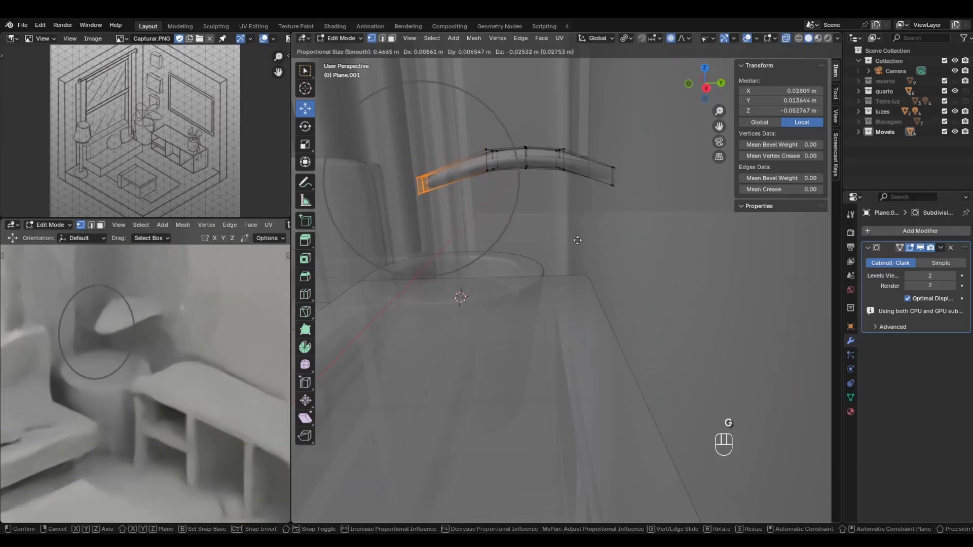
pyautogui.scroll(2, 582, 249)
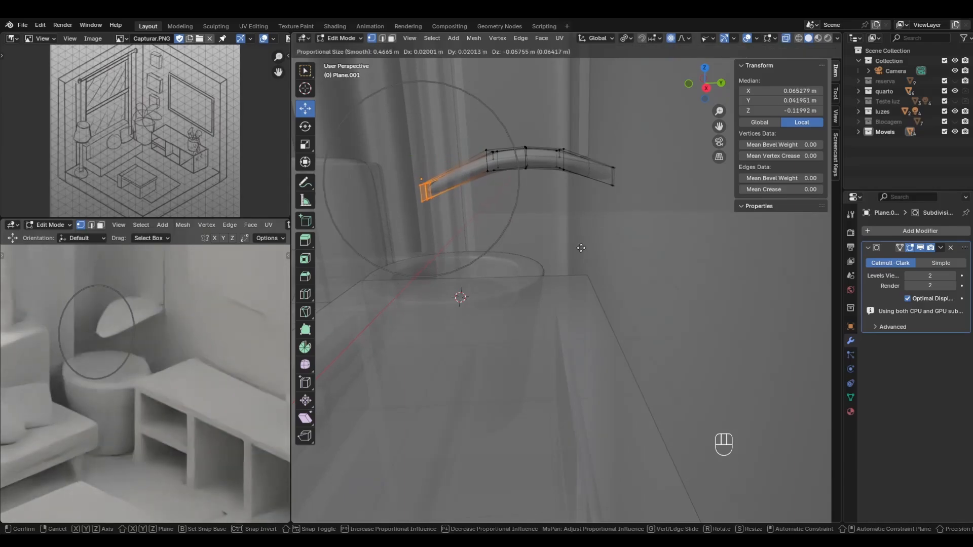
pyautogui.scroll(-2, 590, 256)
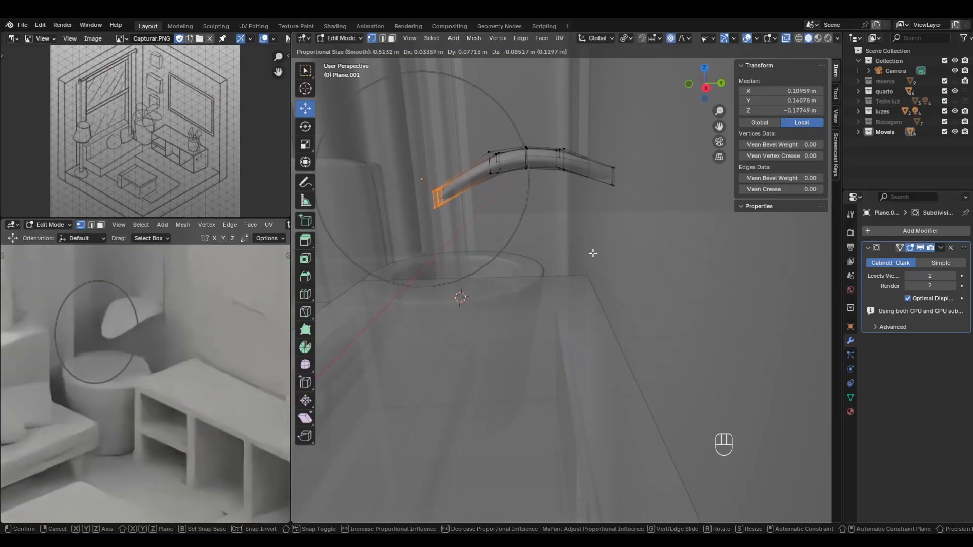
pyautogui.click(593, 253)
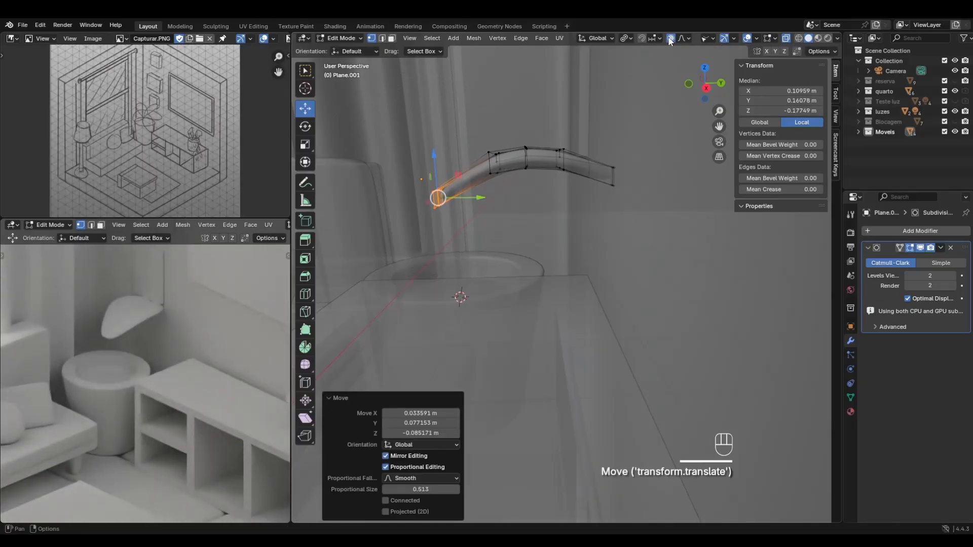
# Turn off proportional editing and X-ray, and check the bent leaf above the vase in Object Mode.
pyautogui.moveTo(523, 153); pyautogui.dragTo(551, 196, button='middle')
pyautogui.click(786, 38)
pyautogui.scroll(-3, 612, 257)
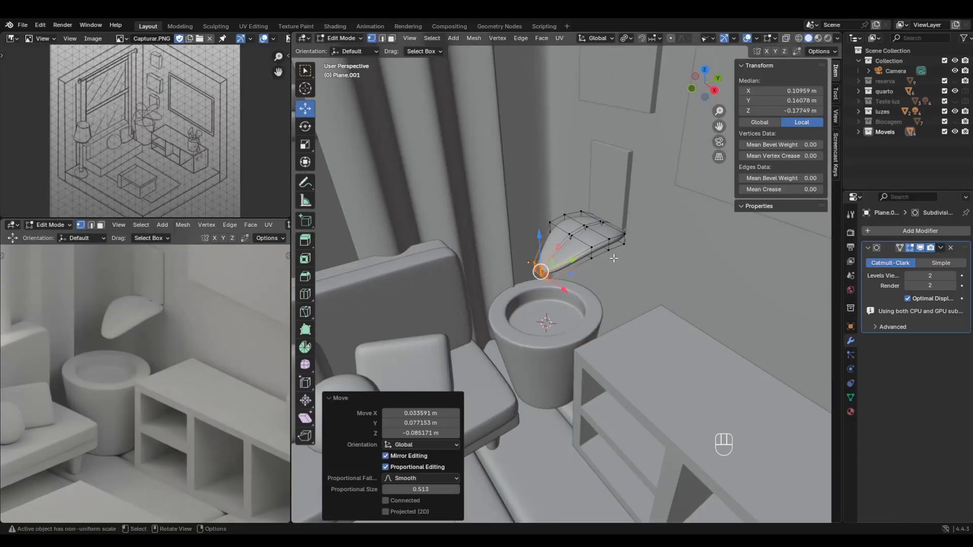
pyautogui.moveTo(612, 257); pyautogui.dragTo(594, 294, button='middle')
pyautogui.press('Tab')
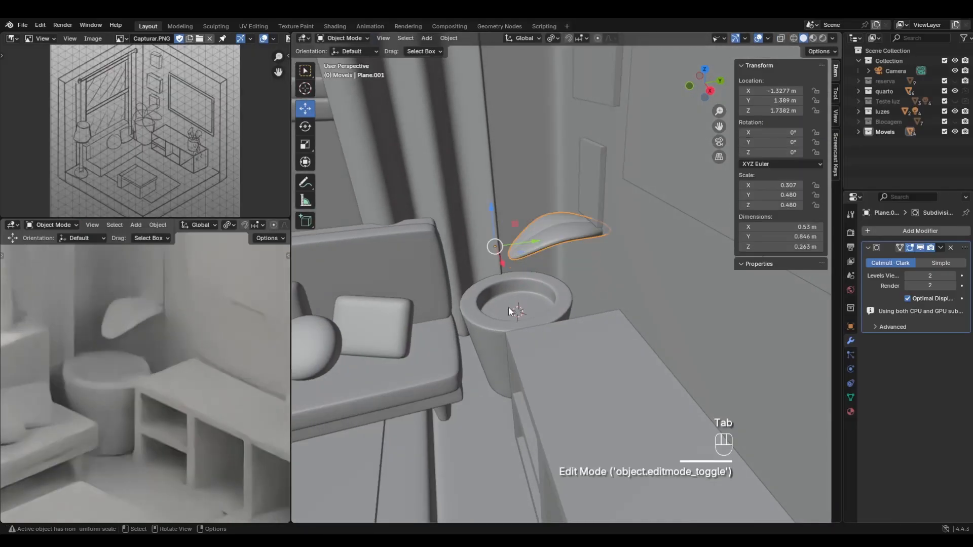
pyautogui.moveTo(508, 307); pyautogui.dragTo(536, 302, button='middle')
pyautogui.scroll(4, 539, 251)
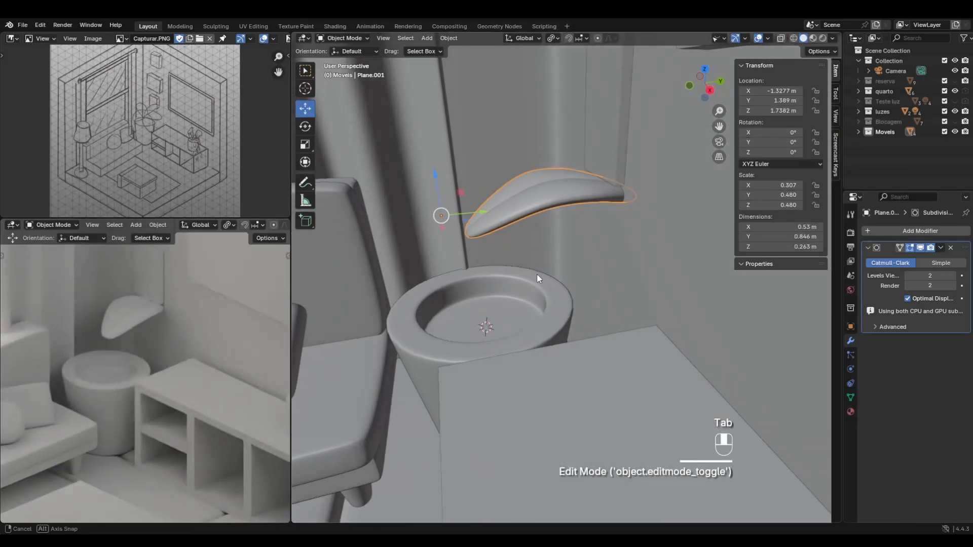
# Snap the 3D cursor to the leaf's selected tip vertices and set the leaf's origin to the 3D cursor in Object Mode.
pyautogui.press('Tab')
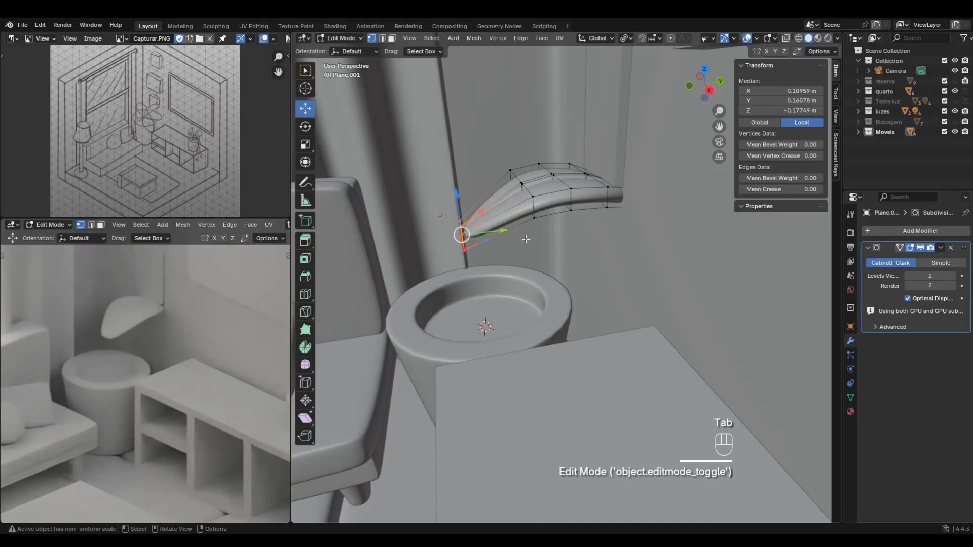
pyautogui.moveTo(520, 213); pyautogui.dragTo(576, 238, button='middle')
pyautogui.hotkey('shift', 's')
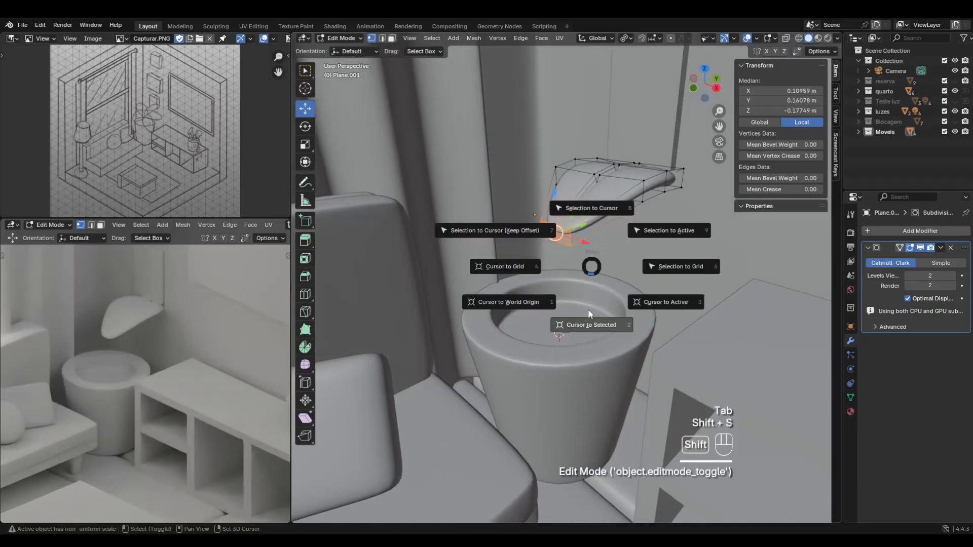
pyautogui.click(587, 321)
pyautogui.press('Tab')
pyautogui.rightClick(587, 229)
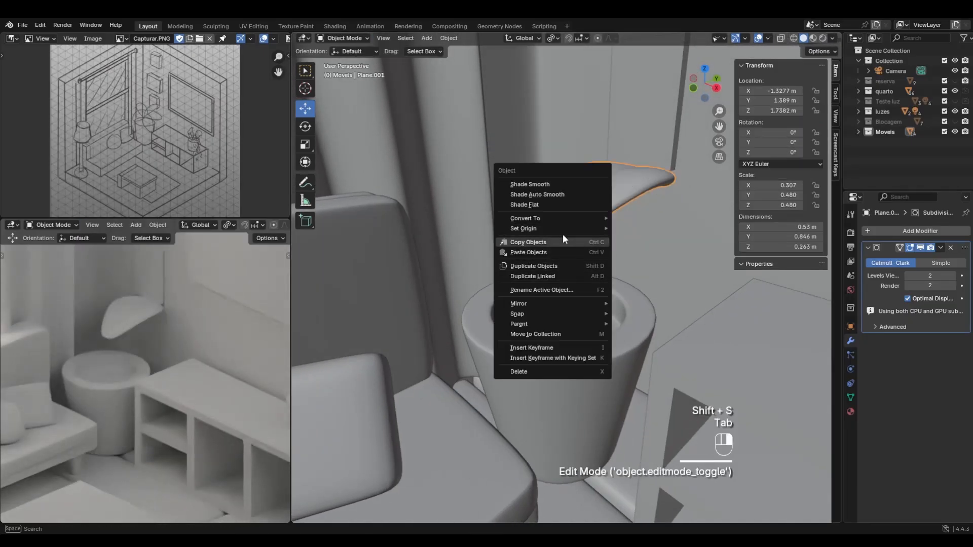
pyautogui.moveTo(559, 225)
pyautogui.click(656, 247)
# Snap the 3D cursor back to the vaso's selected inner face in Edit Mode and return to Object Mode.
pyautogui.click(560, 326)
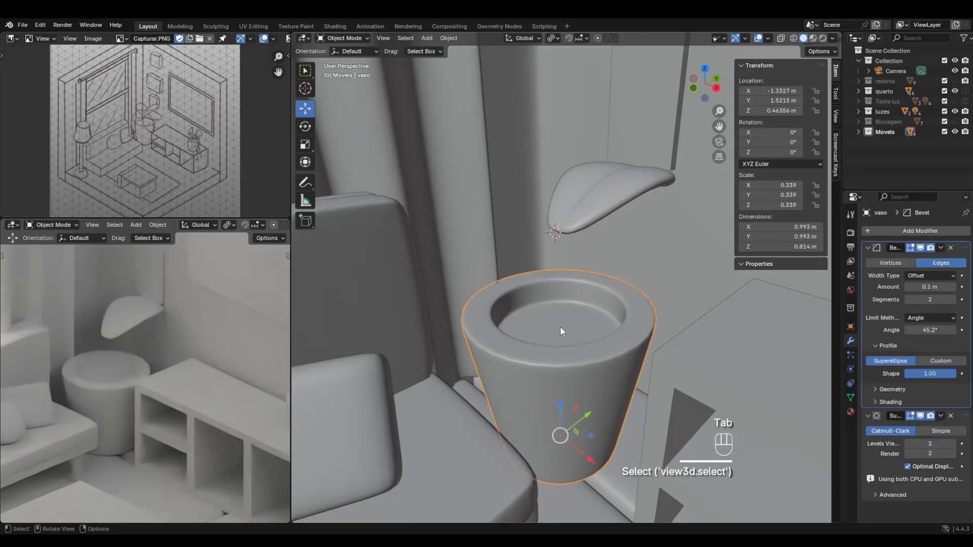
pyautogui.press('Tab')
pyautogui.hotkey('shift', 's')
pyautogui.click(574, 406)
pyautogui.press('Tab')
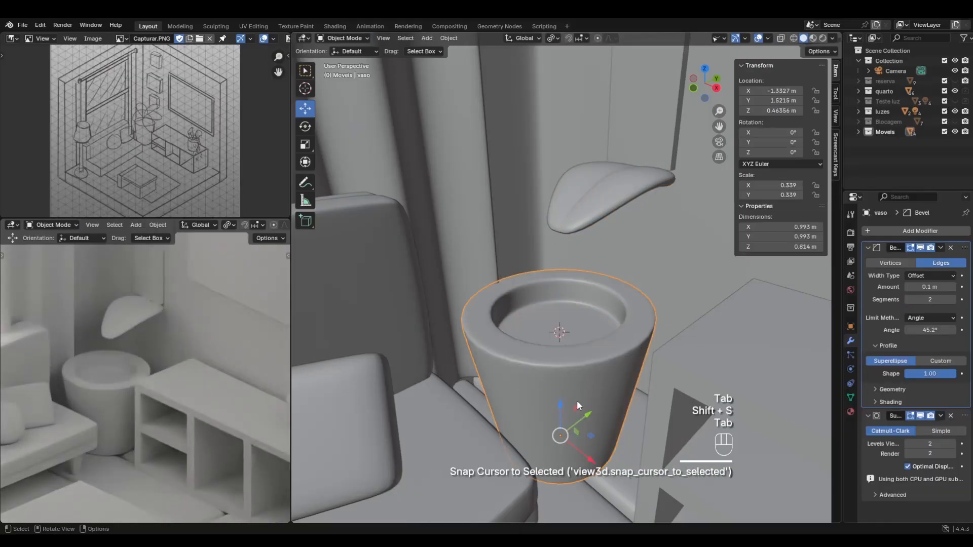
pyautogui.moveTo(591, 357); pyautogui.dragTo(518, 327, button='middle')
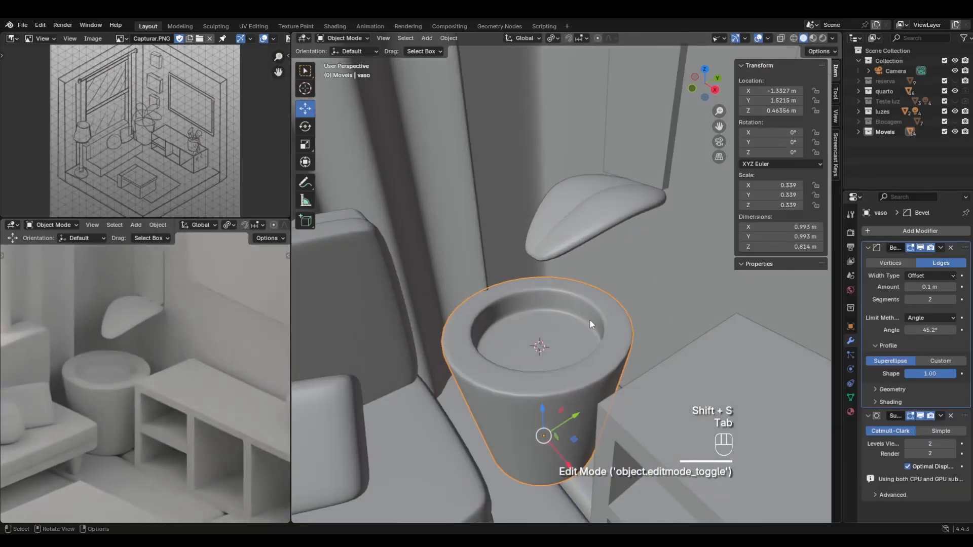
# Select the leaf and snap it to the 3D cursor so its tip sits at the center inside the vase.
pyautogui.click(589, 230)
pyautogui.rightClick(565, 226)
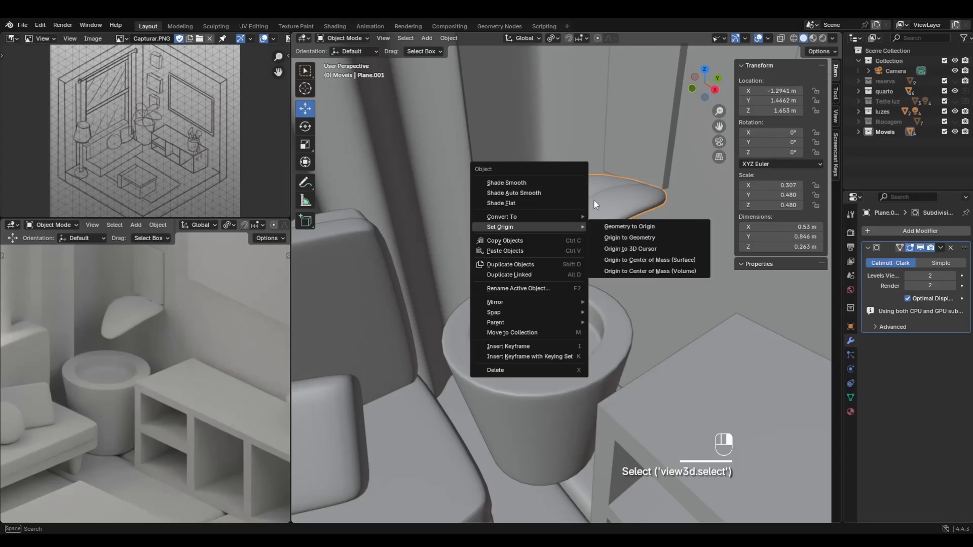
pyautogui.hotkey('shift', 's')
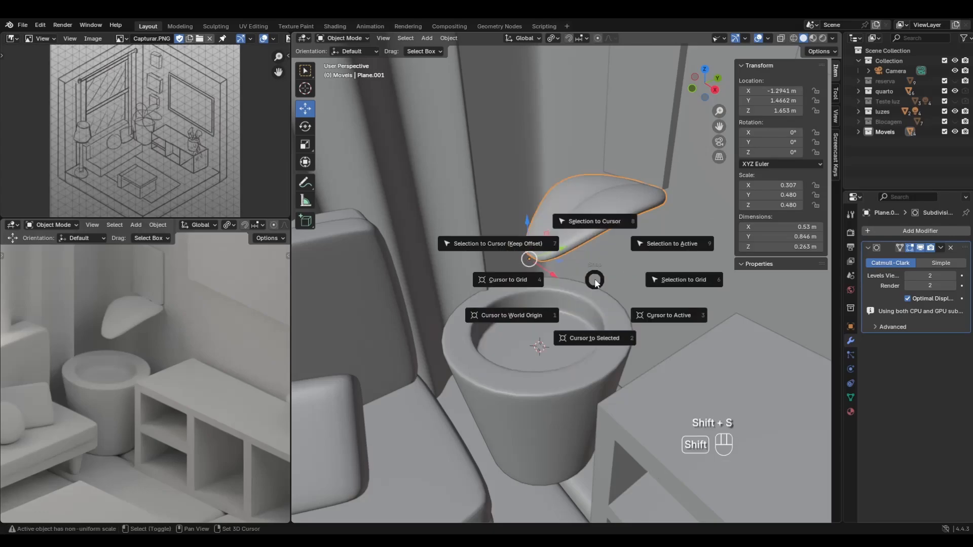
pyautogui.click(585, 214)
pyautogui.moveTo(586, 268)
pyautogui.mouseDown(button='middle')
pyautogui.moveTo(596, 279)
pyautogui.moveTo(591, 272)
pyautogui.moveTo(587, 283)
pyautogui.mouseUp(button='middle')
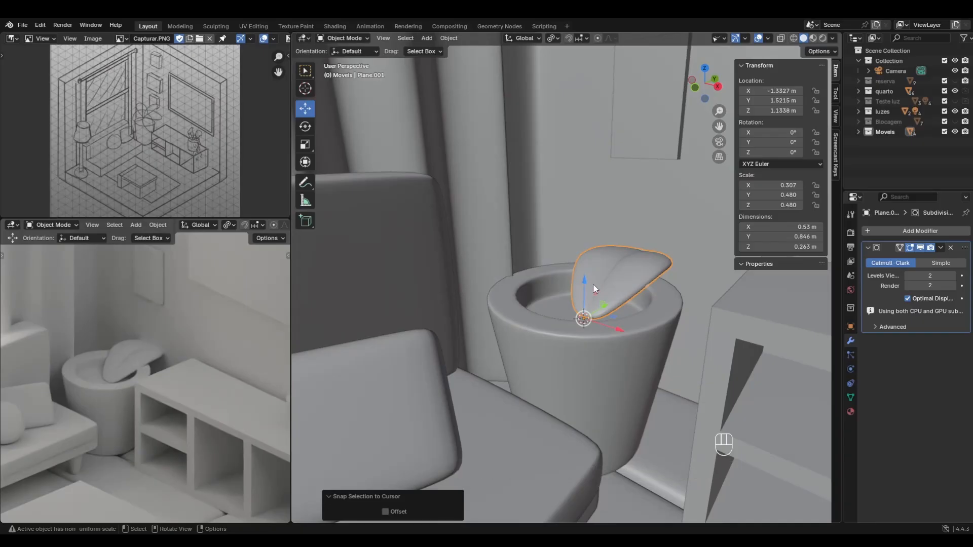
pyautogui.moveTo(674, 318); pyautogui.dragTo(631, 306, button='middle')
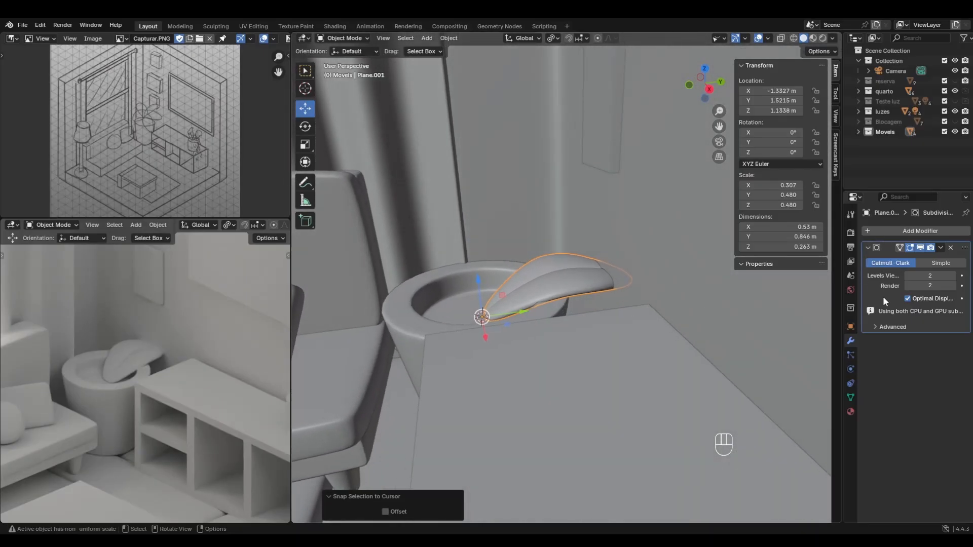
pyautogui.moveTo(562, 299); pyautogui.dragTo(538, 301, button='middle')
# Isolate the leaf in Local View and select its whole mesh in Edit Mode.
pyautogui.press('/')
pyautogui.press('Tab')
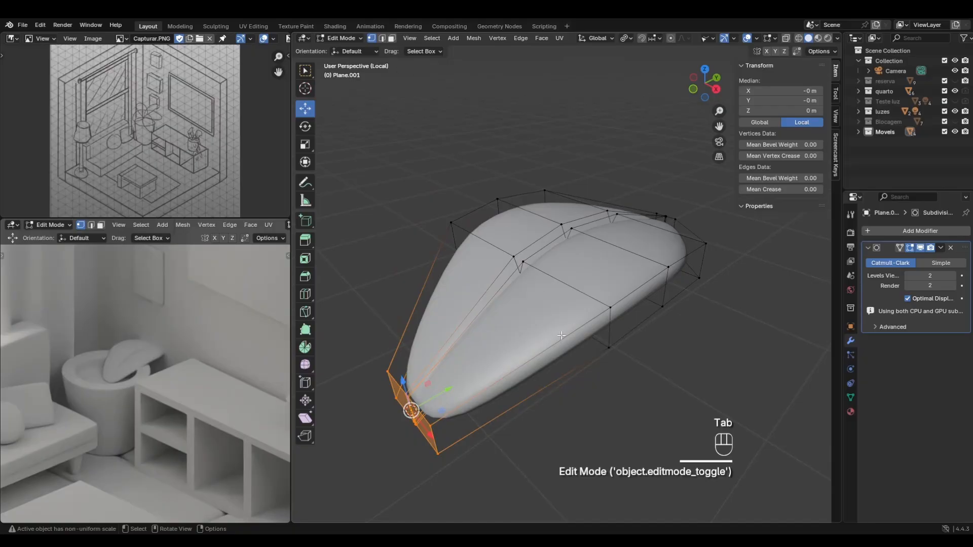
pyautogui.press('a')
pyautogui.moveTo(562, 336); pyautogui.dragTo(520, 345, button='middle')
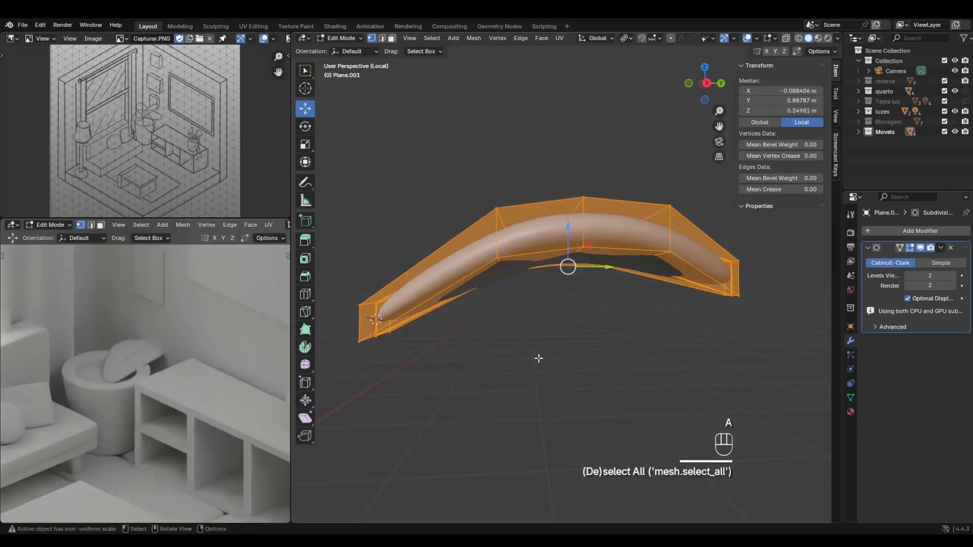
# Try scaling the whole leaf mesh along Z by about 1.6, and undo the scaling.
pyautogui.press('s')
pyautogui.press('z')
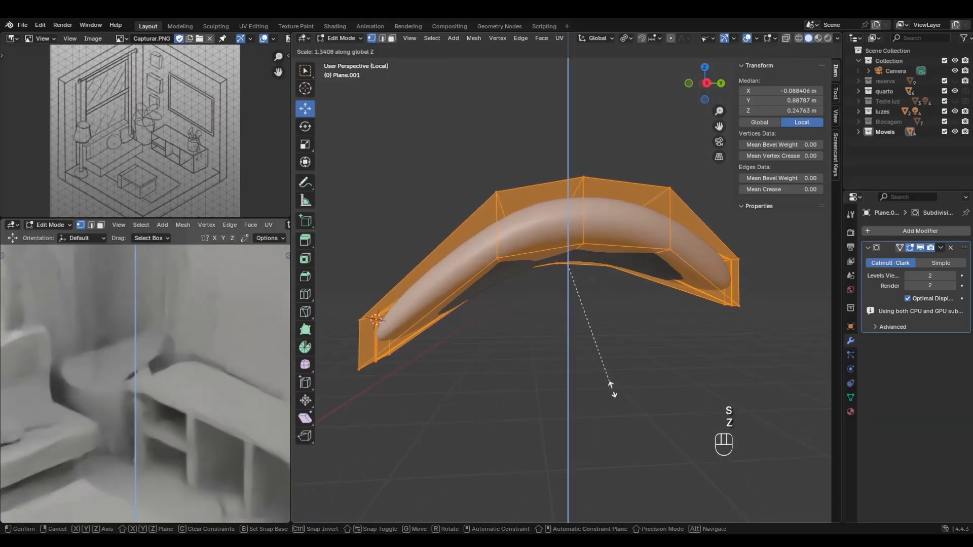
pyautogui.click(647, 399)
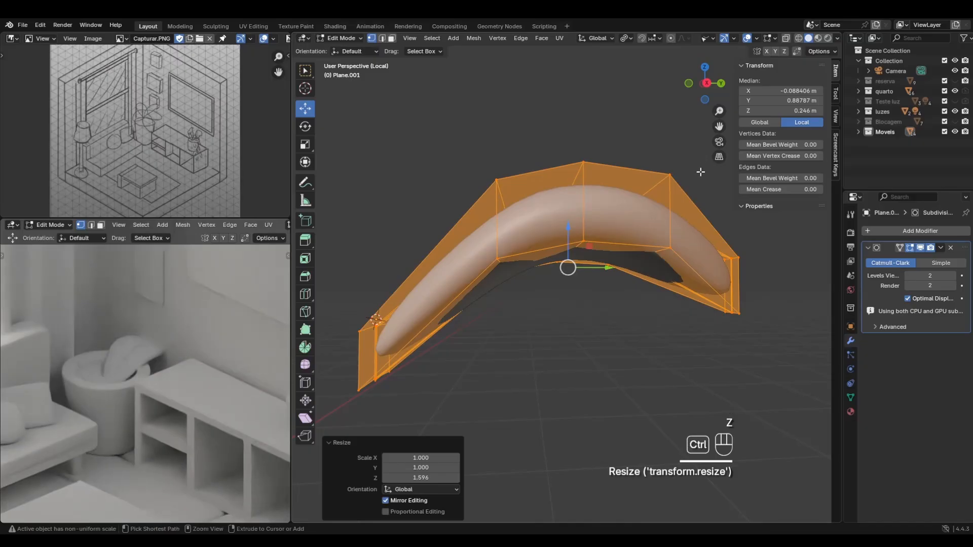
pyautogui.hotkey('ctrl', 'z')
pyautogui.moveTo(570, 265); pyautogui.dragTo(476, 264, button='middle')
pyautogui.moveTo(578, 237); pyautogui.dragTo(388, 77, button='middle')
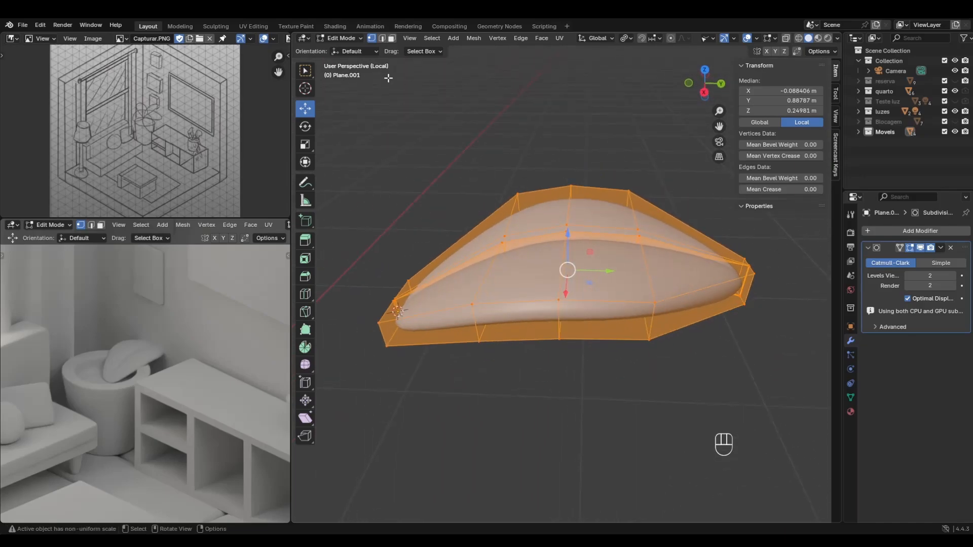
# Select the leaf's upper layer of vertices using X-ray in the right view and raise them along Z to thicken the leaf.
pyautogui.click(706, 94)
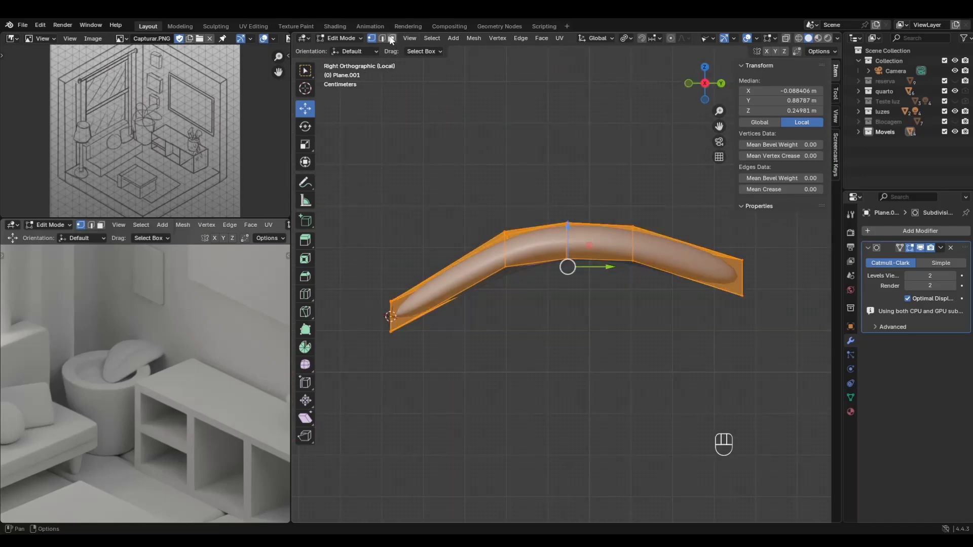
pyautogui.click(391, 38)
pyautogui.click(370, 39)
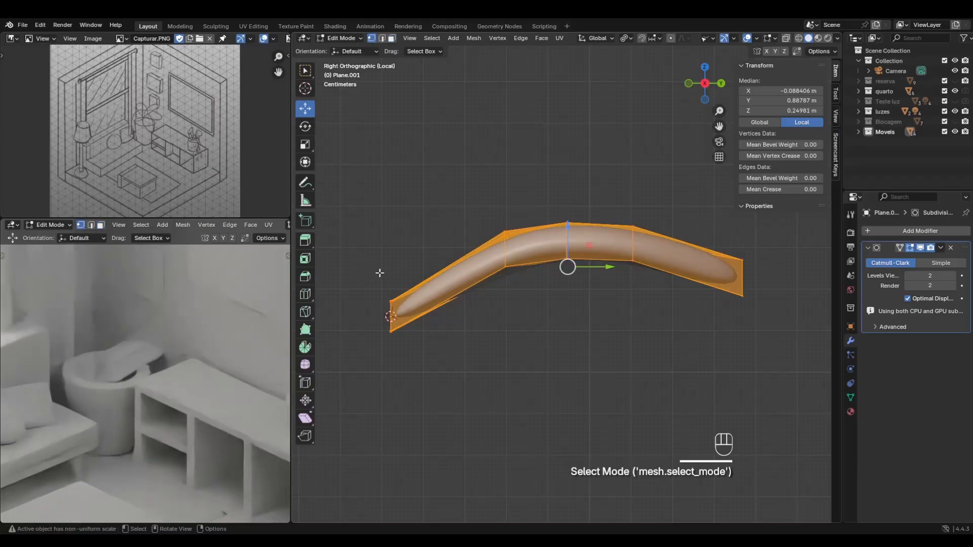
pyautogui.moveTo(367, 317); pyautogui.dragTo(554, 190)
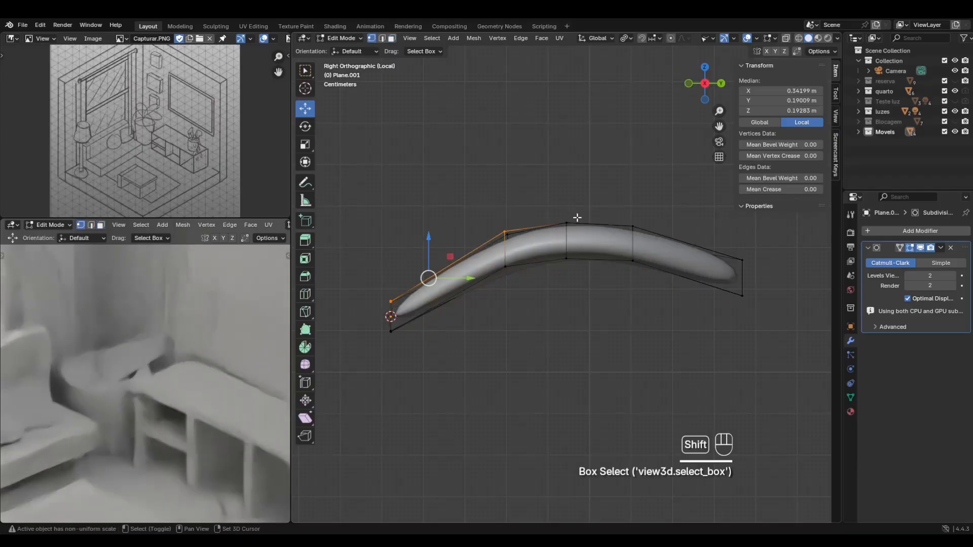
pyautogui.click(787, 38)
pyautogui.moveTo(381, 312); pyautogui.dragTo(516, 207)
pyautogui.keyDown('shift'); pyautogui.moveTo(545, 246); pyautogui.dragTo(596, 211); pyautogui.keyUp('shift')
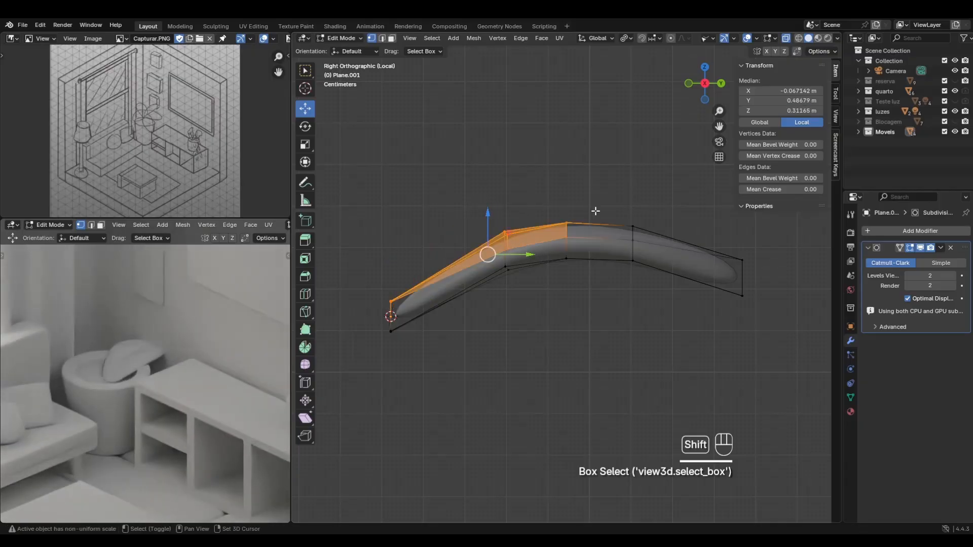
pyautogui.keyDown('shift'); pyautogui.moveTo(623, 247); pyautogui.dragTo(659, 213); pyautogui.keyUp('shift')
pyautogui.keyDown('shift'); pyautogui.moveTo(769, 234); pyautogui.dragTo(723, 274); pyautogui.keyUp('shift')
pyautogui.moveTo(723, 274); pyautogui.dragTo(563, 230, button='middle')
pyautogui.moveTo(566, 226); pyautogui.dragTo(578, 197)
pyautogui.moveTo(580, 200); pyautogui.dragTo(577, 367, button='middle')
pyautogui.click(785, 39)
# Select the vertices at the leaf's base end and scale them by 0.774.
pyautogui.moveTo(474, 383); pyautogui.dragTo(623, 487)
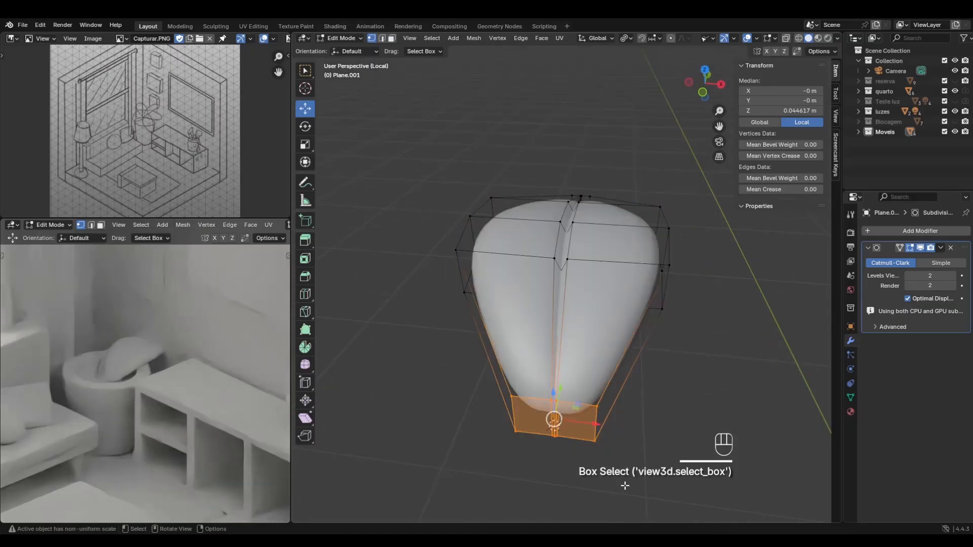
pyautogui.press('s')
pyautogui.click(642, 442)
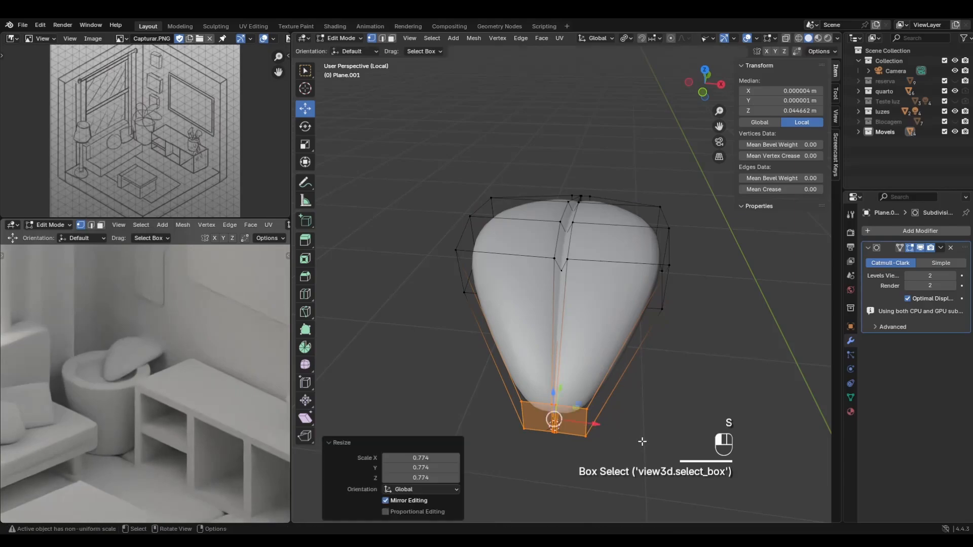
# Try scaling down the vertices at the leaf's outer end without X-ray, and undo the scaling.
pyautogui.moveTo(643, 443); pyautogui.dragTo(529, 324, button='middle')
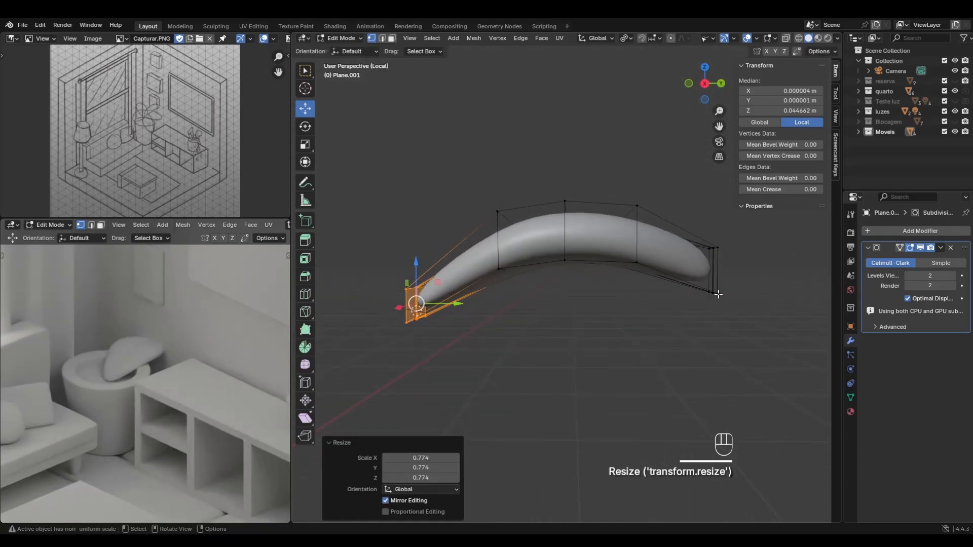
pyautogui.moveTo(718, 294)
pyautogui.mouseDown(button='middle')
pyautogui.moveTo(715, 307)
pyautogui.moveTo(715, 286)
pyautogui.mouseUp(button='middle')
pyautogui.moveTo(712, 239); pyautogui.dragTo(767, 347)
pyautogui.press('s')
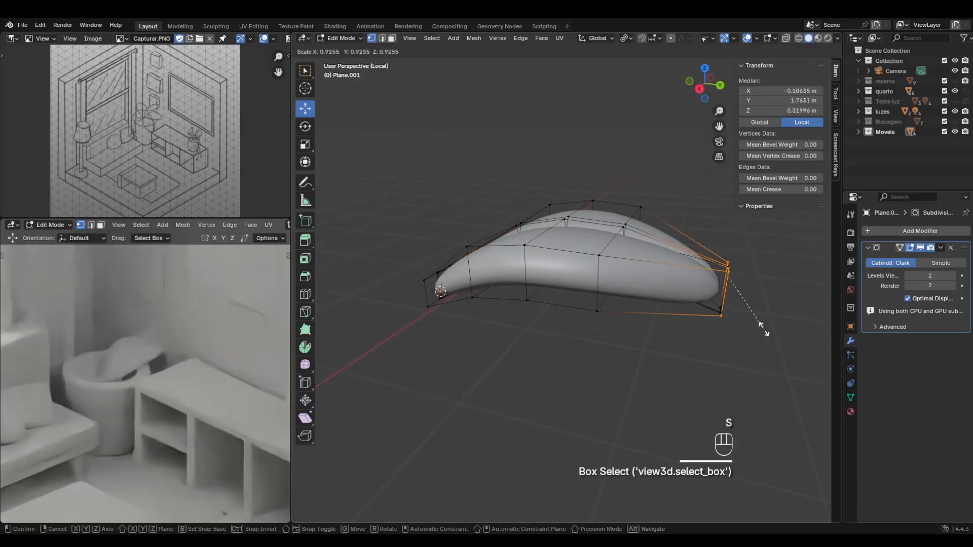
pyautogui.click(763, 329)
pyautogui.hotkey('ctrl', 'z')
# Select all the vertices at the leaf's outer end with X-ray on, scale them by about 0.54 and fine-tune their size.
pyautogui.moveTo(690, 222); pyautogui.dragTo(766, 380)
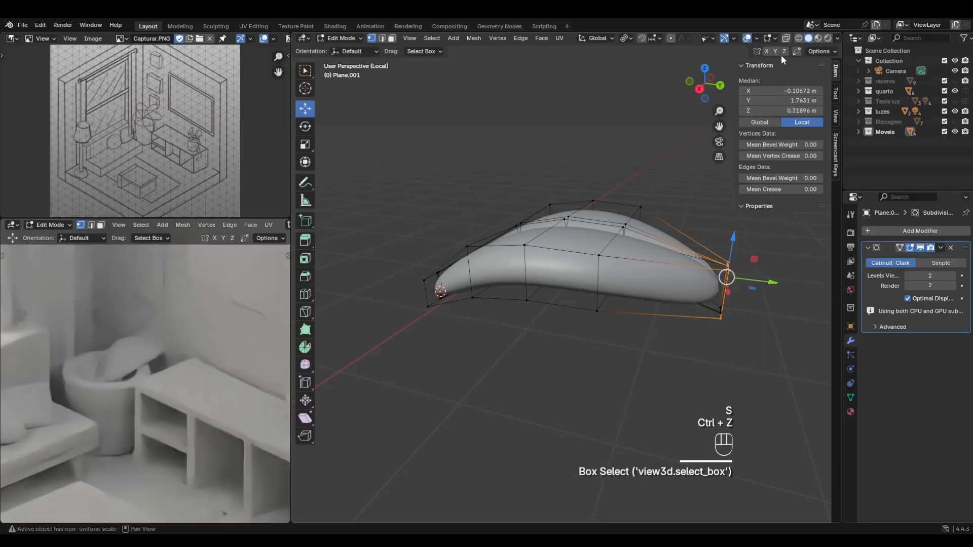
pyautogui.click(786, 38)
pyautogui.moveTo(695, 226); pyautogui.dragTo(757, 340)
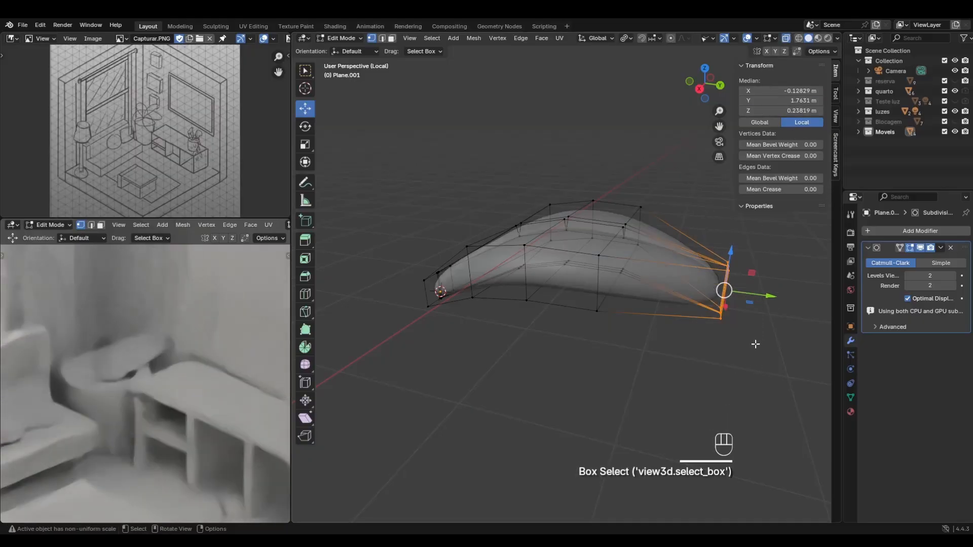
pyautogui.press('s')
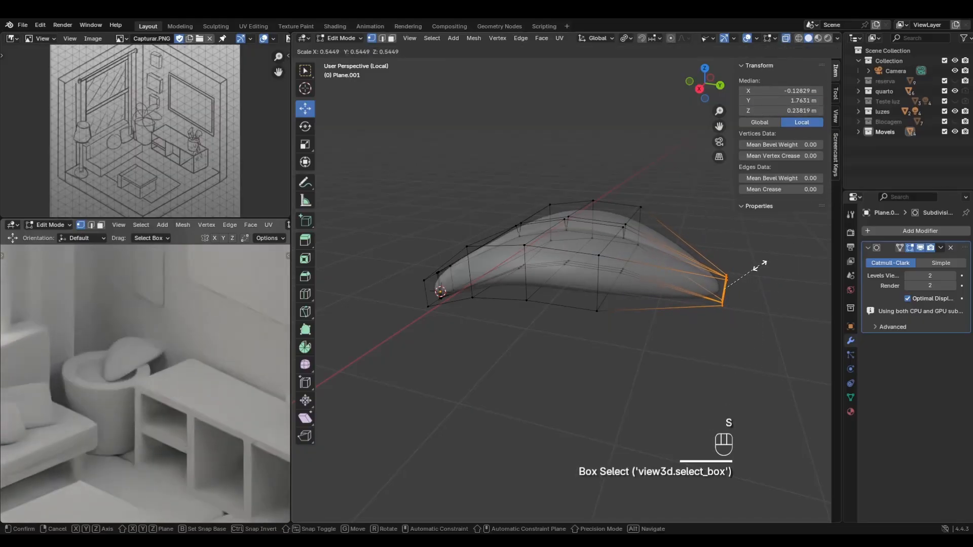
pyautogui.click(759, 266)
pyautogui.moveTo(759, 266); pyautogui.dragTo(557, 252, button='middle')
pyautogui.press('s')
pyautogui.click(762, 311)
# Turn on proportional editing, raise the leaf's middle vertex loop slightly, and lift its outer end by about 0.039 m.
pyautogui.moveTo(542, 180); pyautogui.dragTo(588, 283)
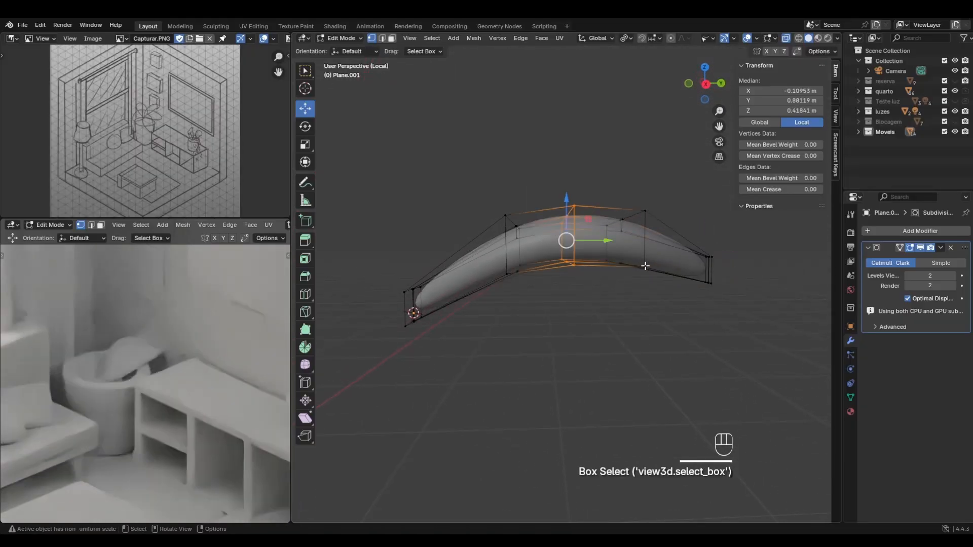
pyautogui.click(671, 38)
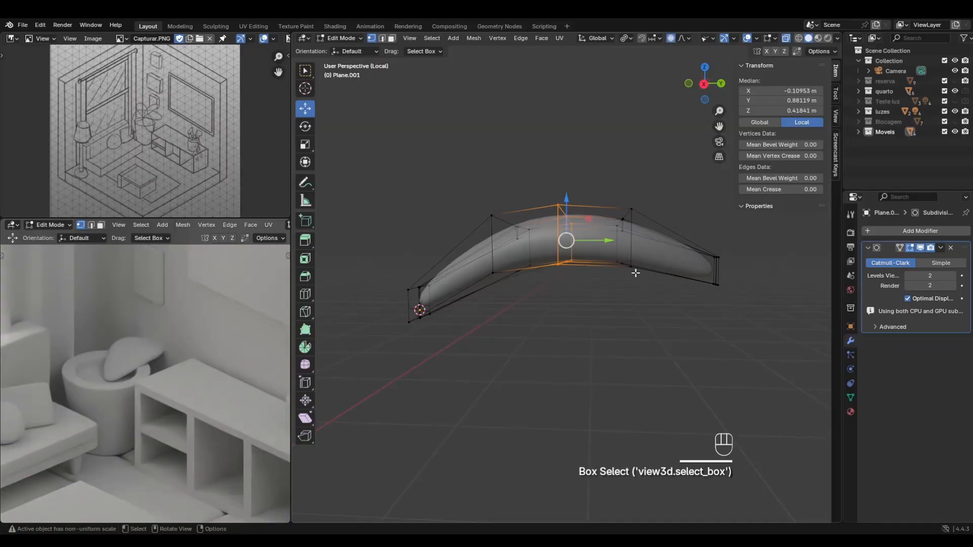
pyautogui.press('g')
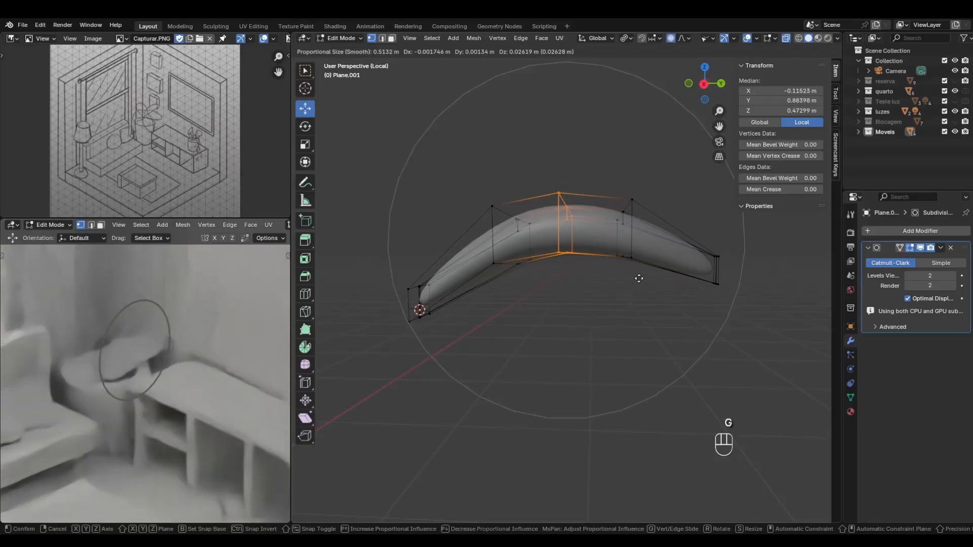
pyautogui.click(639, 282)
pyautogui.moveTo(740, 319); pyautogui.dragTo(738, 320)
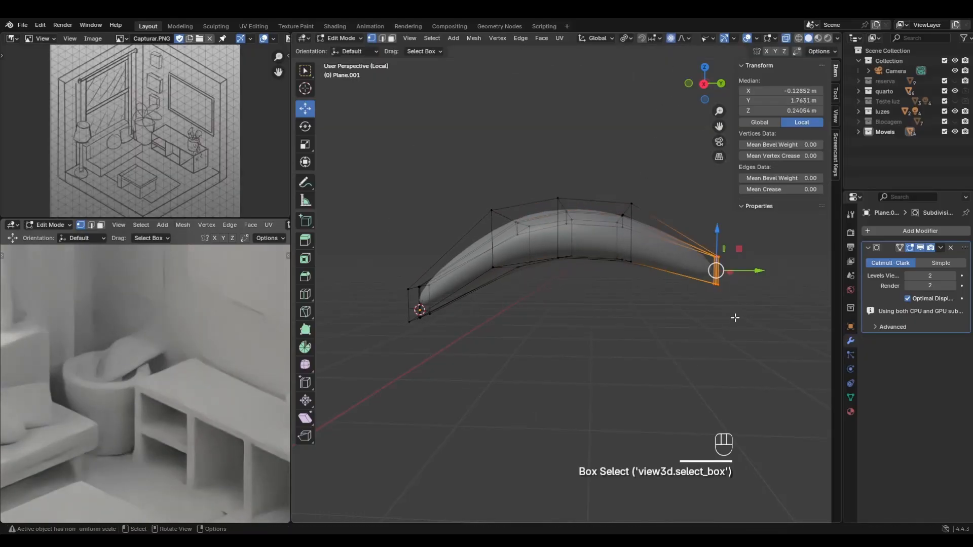
pyautogui.press('g')
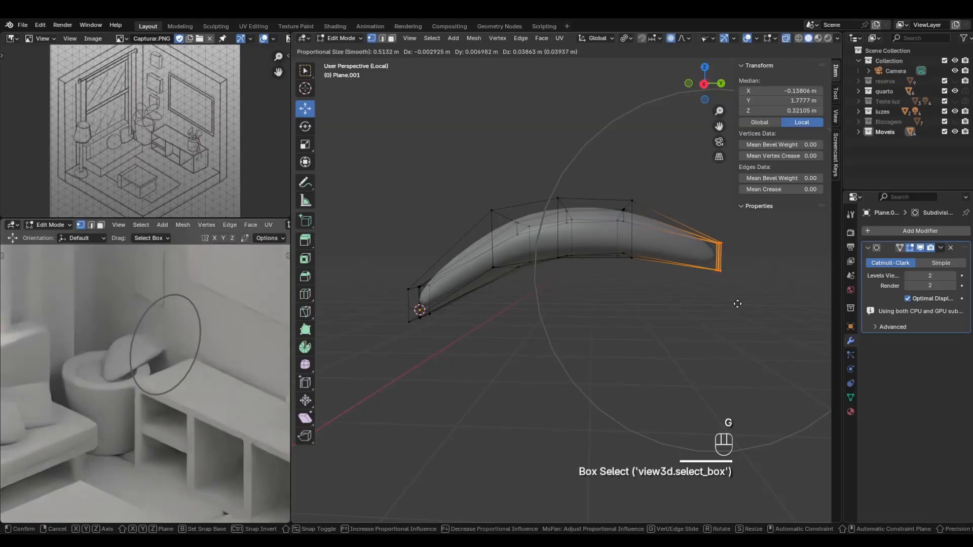
pyautogui.click(737, 304)
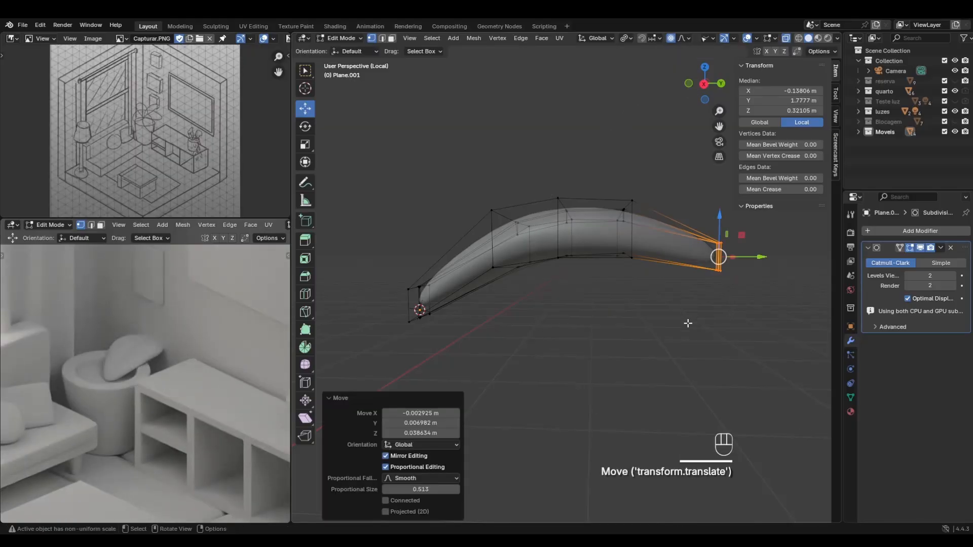
# Leave Local View, turn off X-ray, and return the leaf to Object Mode.
pyautogui.press('KP_Divide')
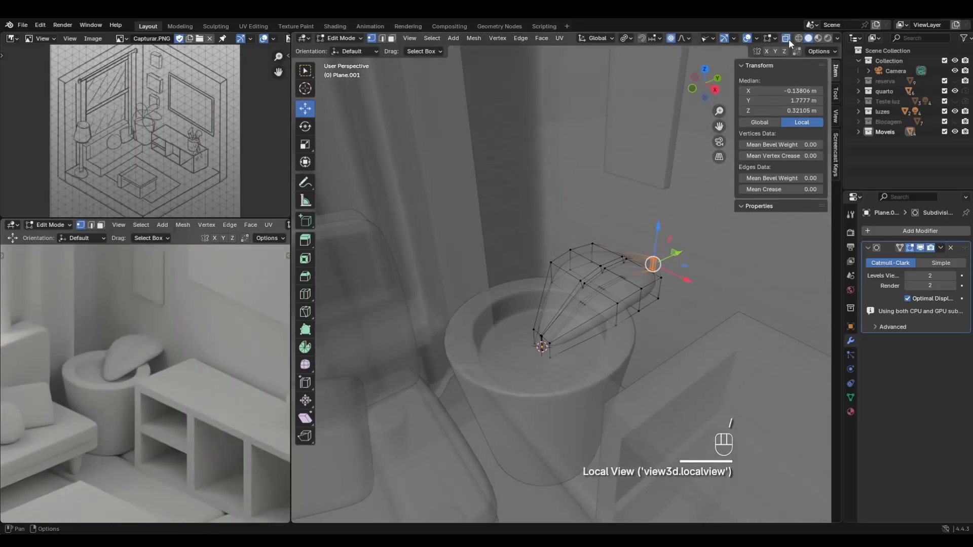
pyautogui.click(788, 40)
pyautogui.press('Tab')
# Try rotating the leaf around the global Y axis, and undo the rotation.
pyautogui.moveTo(575, 335); pyautogui.dragTo(569, 380, button='middle')
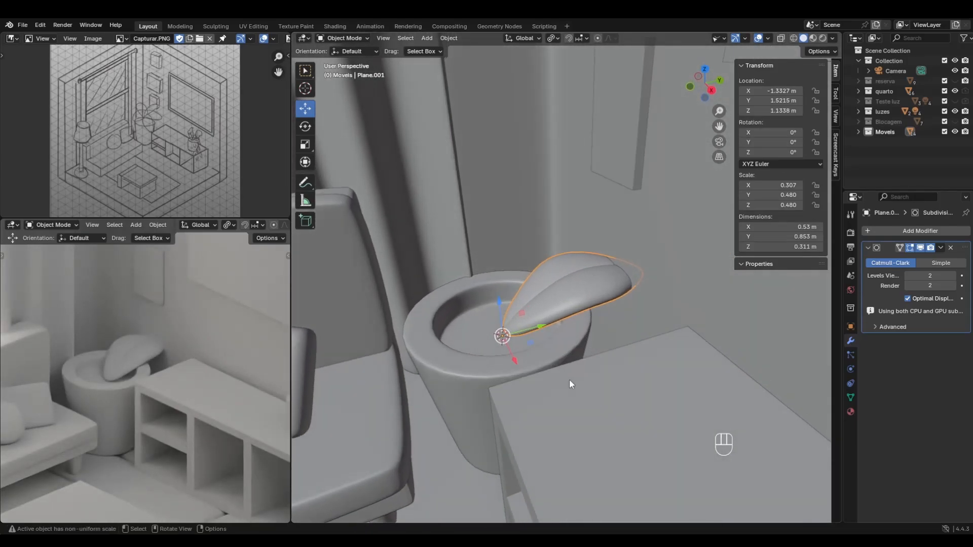
pyautogui.press('r')
pyautogui.press('y')
pyautogui.click(611, 378)
pyautogui.hotkey('ctrl', 'z')
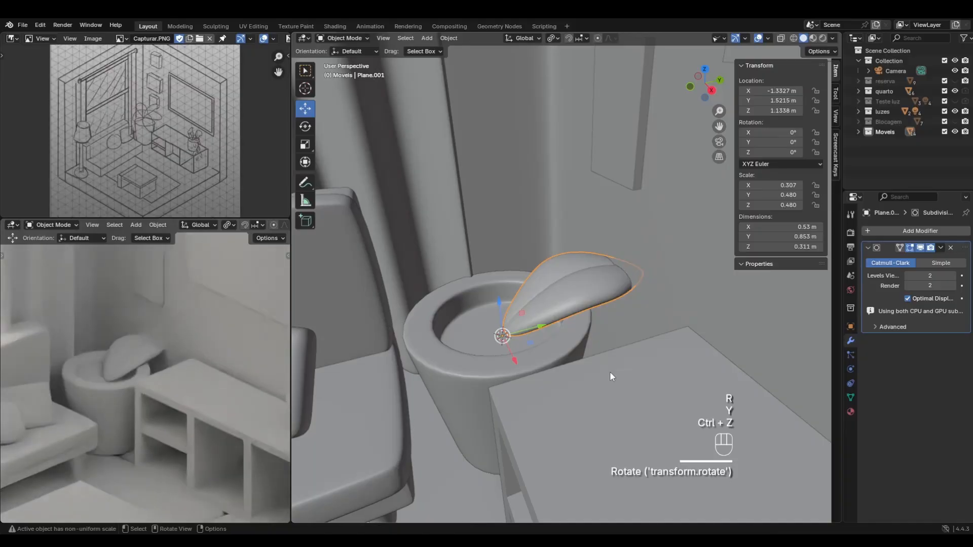
# Rotate the leaf 26.7° around global X and about -135° around global Z.
pyautogui.press('r')
pyautogui.press('x')
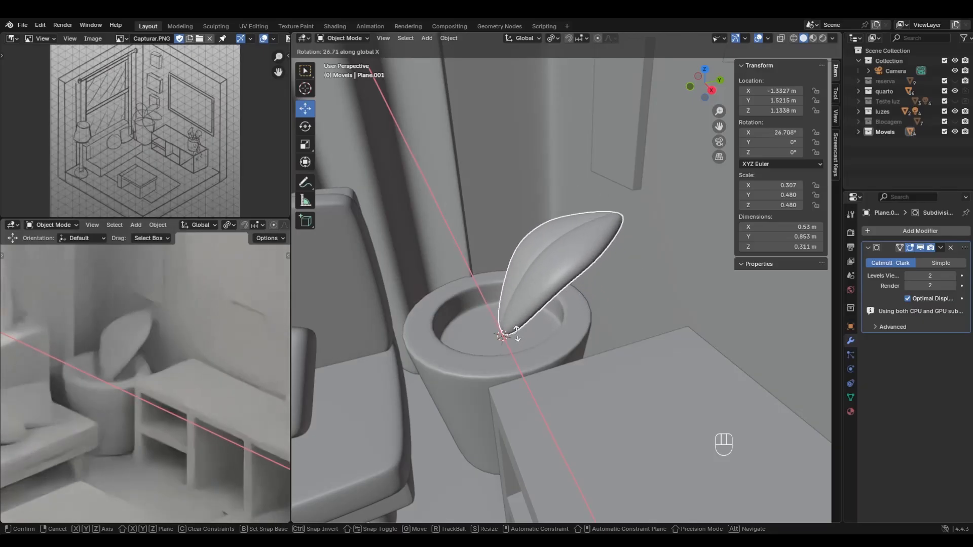
pyautogui.click(517, 333)
pyautogui.press('r')
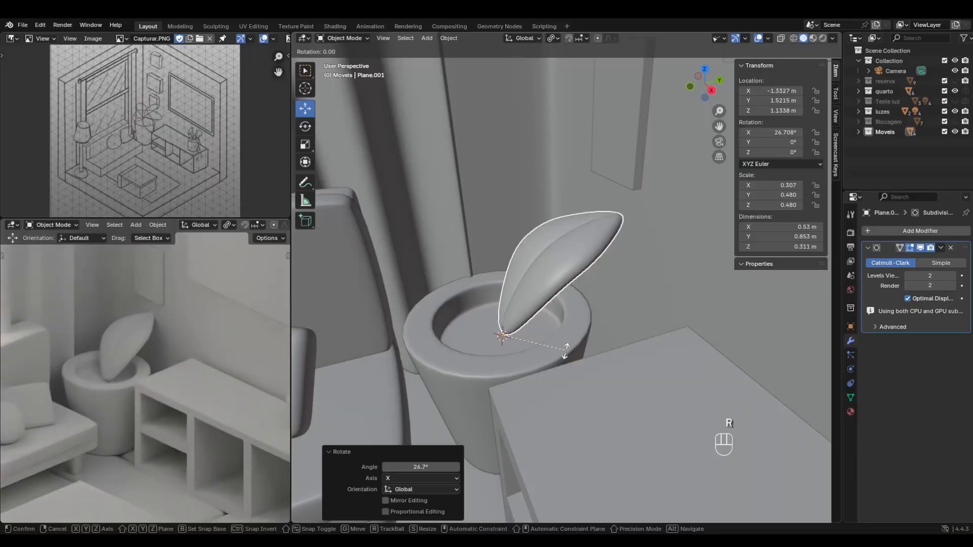
pyautogui.press('z')
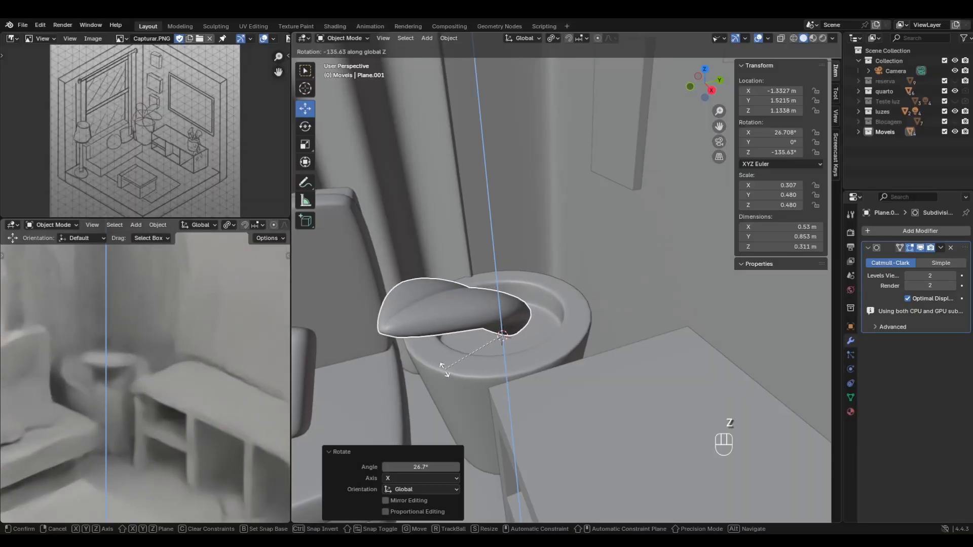
pyautogui.click(444, 368)
# Scale the whole leaf uniformly by 0.835.
pyautogui.press('r')
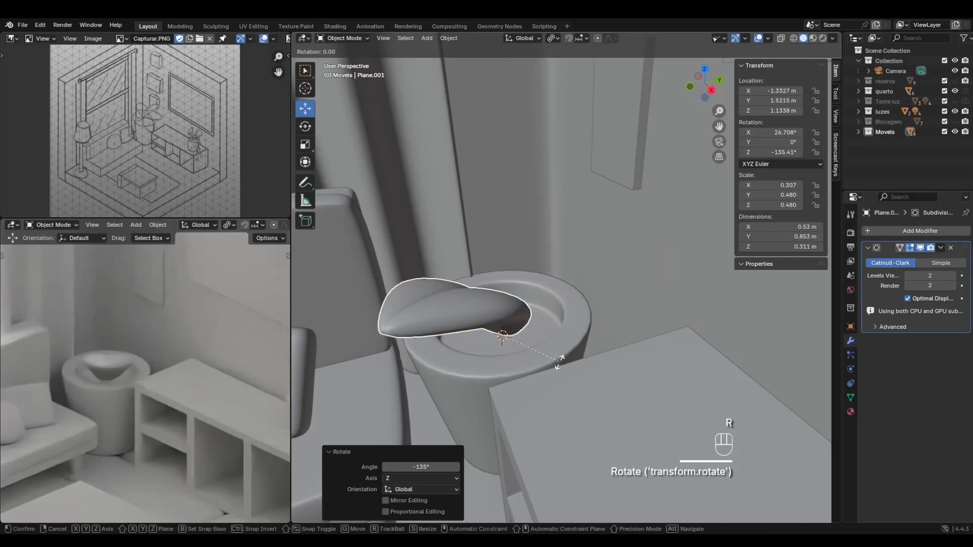
pyautogui.press('s')
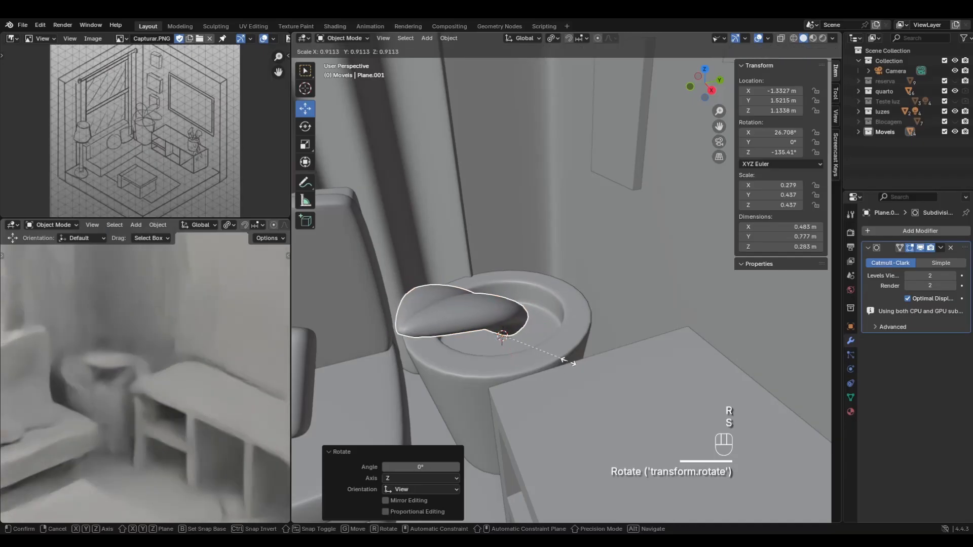
pyautogui.click(561, 355)
# Try rotating the smaller leaf around the global X axis and around the global Y axis, undoing each rotation.
pyautogui.press('r')
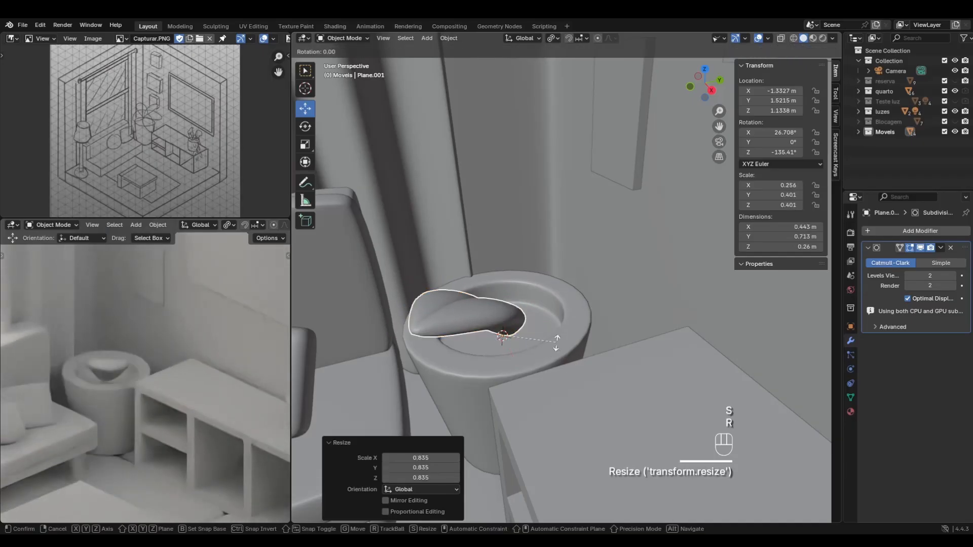
pyautogui.press('x')
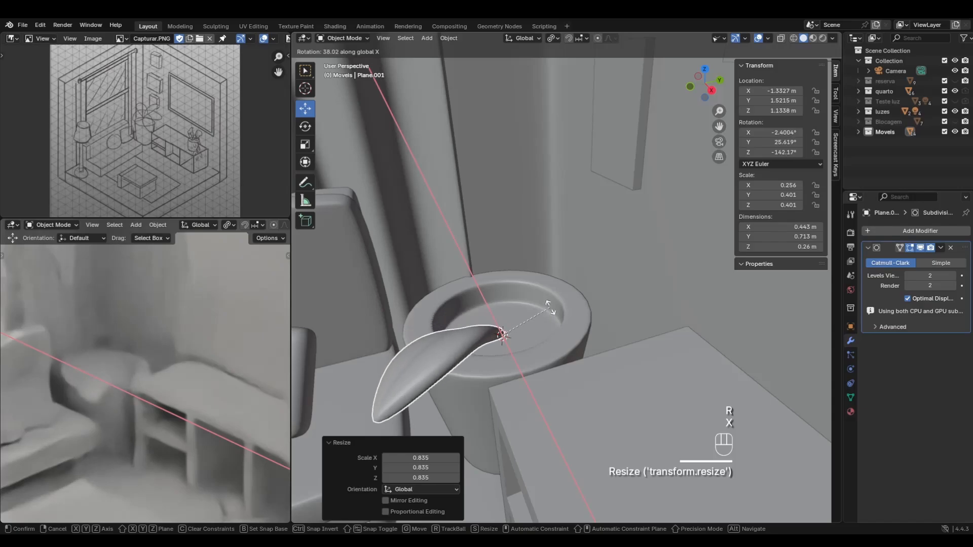
pyautogui.click(552, 313)
pyautogui.moveTo(551, 312); pyautogui.dragTo(543, 353, button='middle')
pyautogui.hotkey('ctrl', 'z')
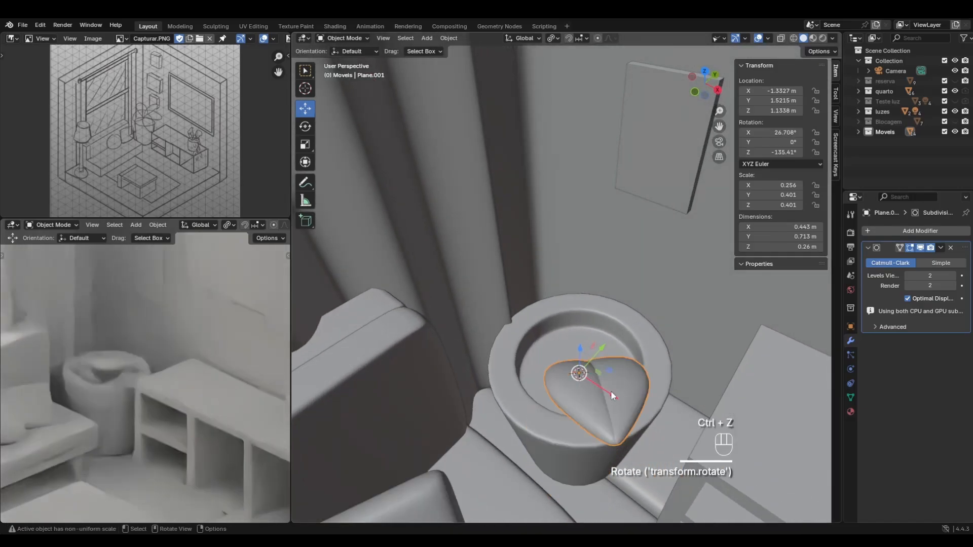
pyautogui.press('r')
pyautogui.press('y')
pyautogui.click(609, 376)
pyautogui.hotkey('ctrl', 'z')
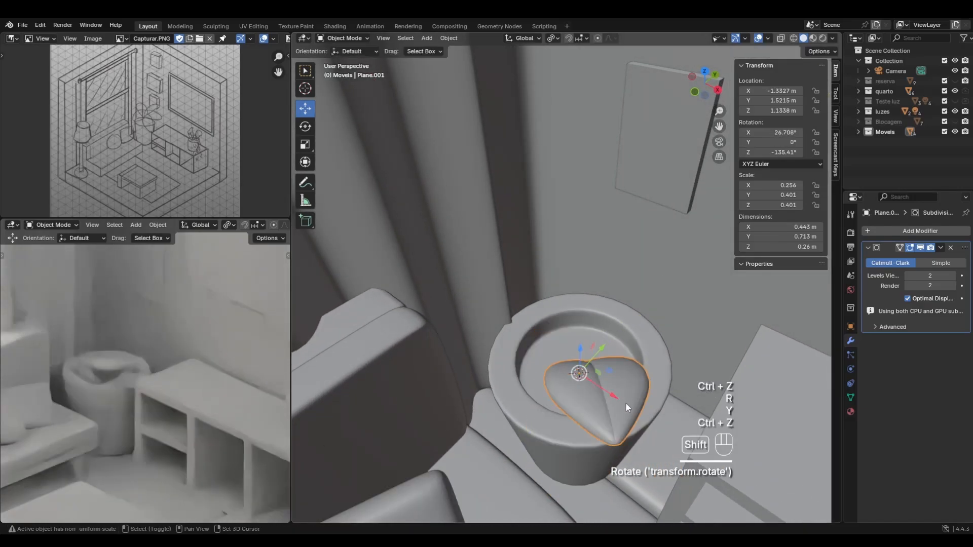
# Try the global X rotation of the leaf once more from a view above the vase, and undo it.
pyautogui.keyDown('shift'); pyautogui.moveTo(625, 402); pyautogui.dragTo(584, 343, button='middle'); pyautogui.keyUp('shift')
pyautogui.press('r')
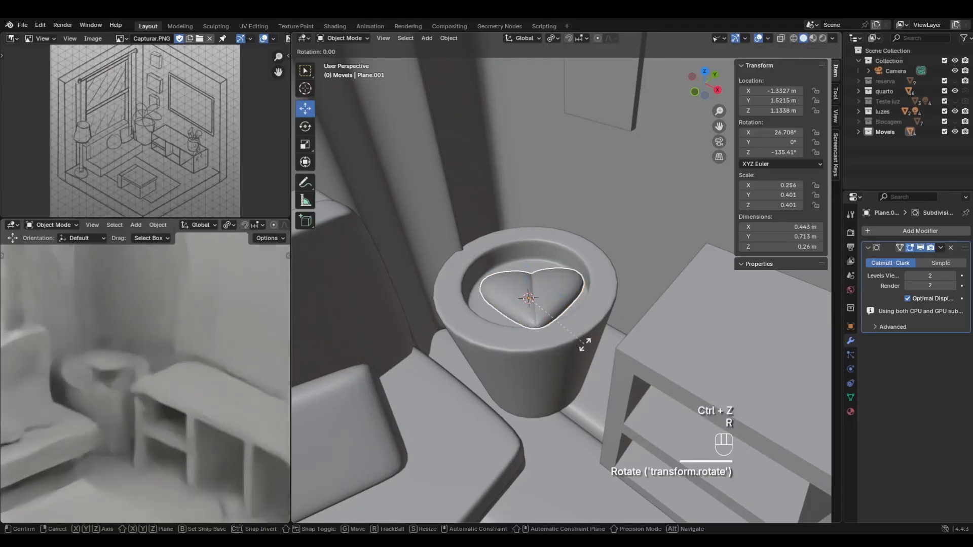
pyautogui.press('x')
pyautogui.click(578, 261)
pyautogui.hotkey('ctrl', 'z')
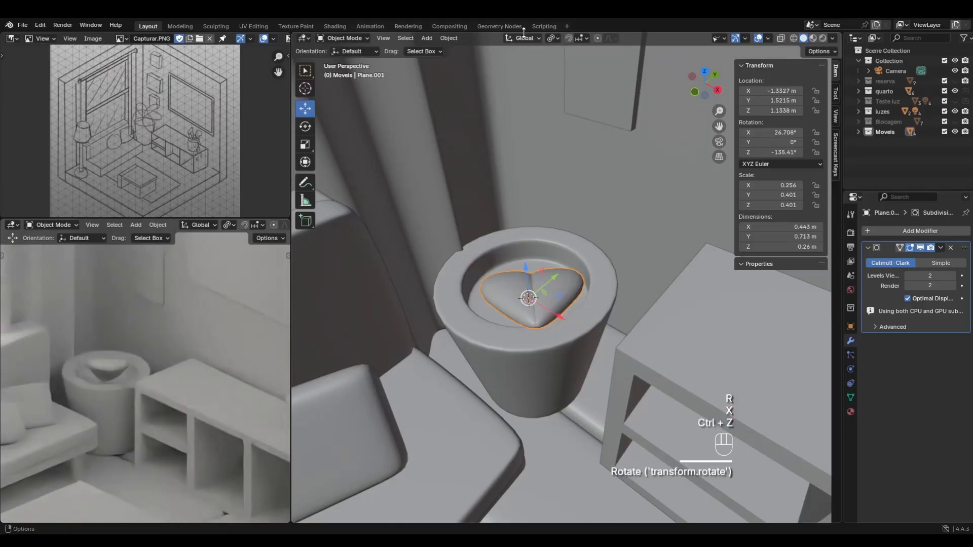
# Set the transform orientation to Local and rotate the leaf -31.1° around its own X axis.
pyautogui.click(524, 38)
pyautogui.click(516, 79)
pyautogui.press('r')
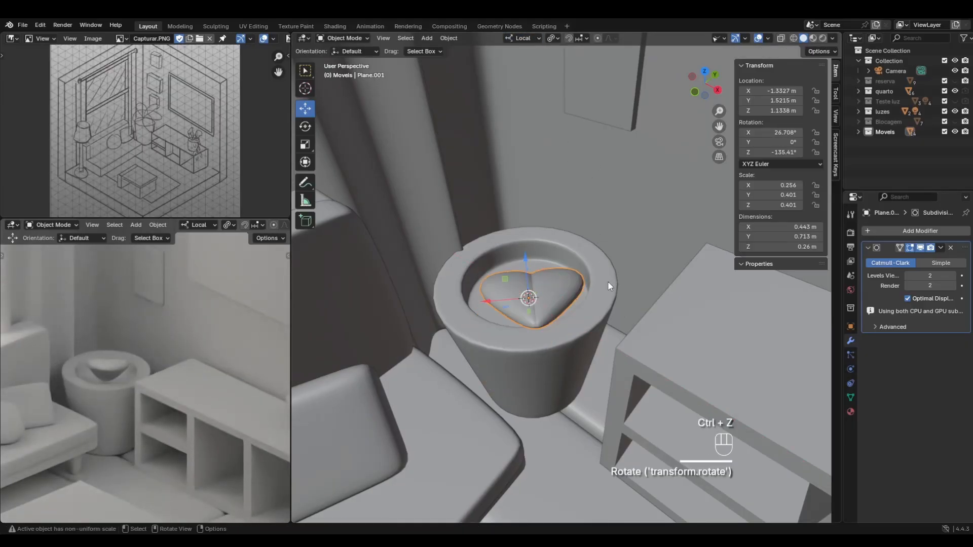
pyautogui.press('x')
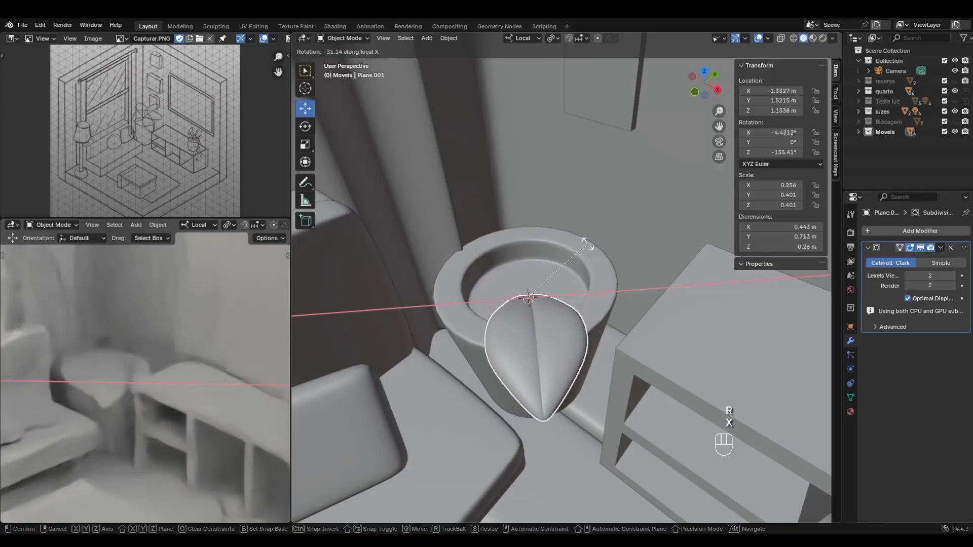
pyautogui.click(604, 299)
# Tilt the leaf back up by rotating it 12.7° around its local X axis.
pyautogui.moveTo(604, 299); pyautogui.dragTo(598, 267, button='middle')
pyautogui.press('r')
pyautogui.press('x')
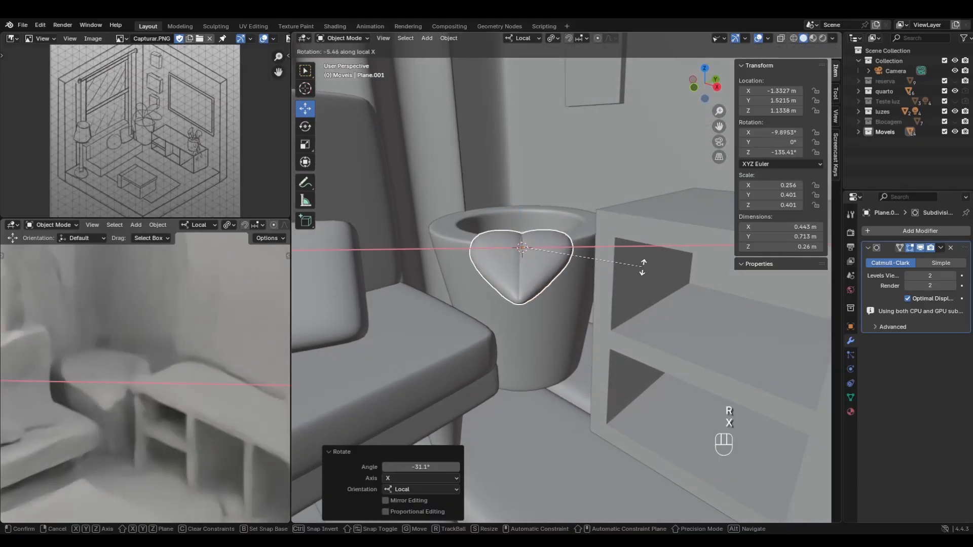
pyautogui.click(598, 285)
pyautogui.moveTo(555, 266); pyautogui.dragTo(573, 341, button='middle')
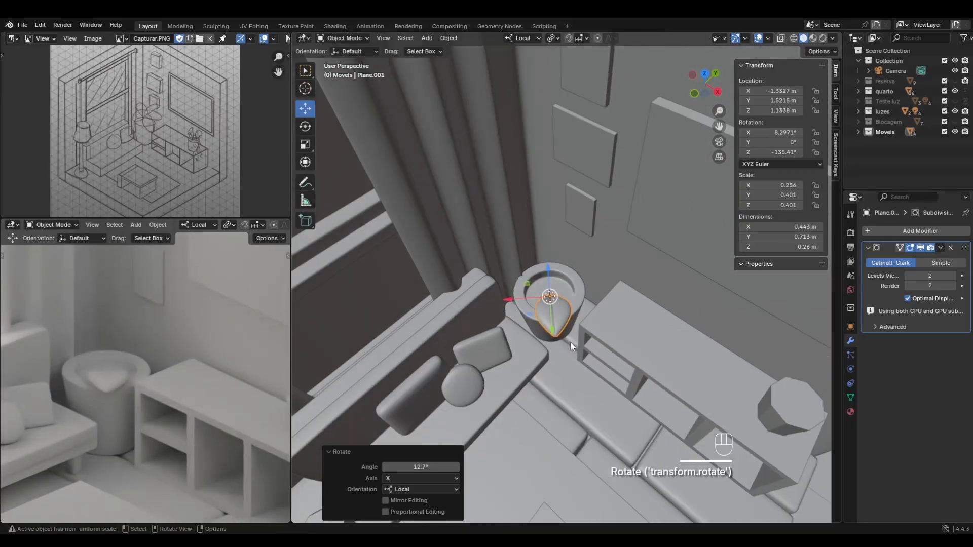
# Rotate the leaf 0.51° around its local X axis and check its tilt over the vase.
pyautogui.scroll(-6, 228, 376)
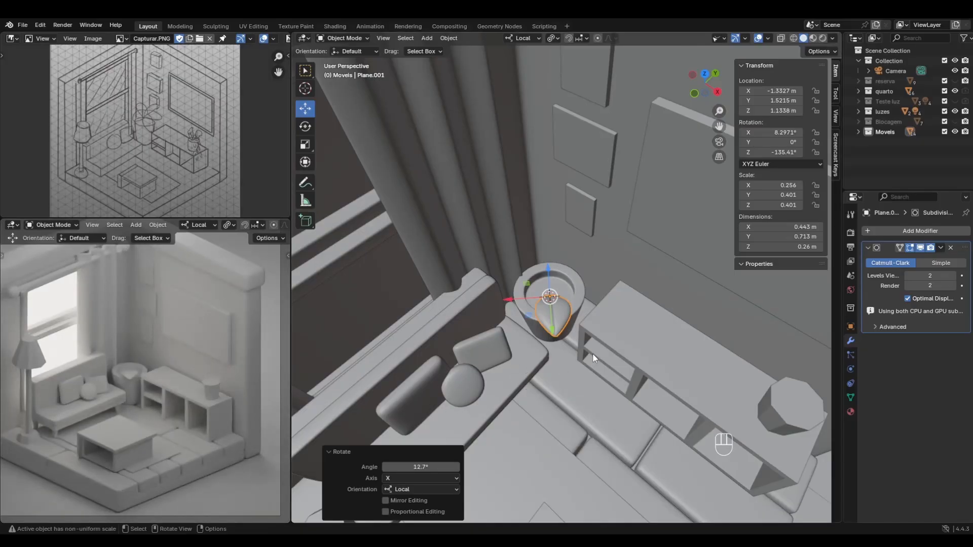
pyautogui.moveTo(592, 354)
pyautogui.mouseDown(button='middle')
pyautogui.moveTo(579, 370)
pyautogui.moveTo(582, 347)
pyautogui.mouseUp(button='middle')
pyautogui.press('r')
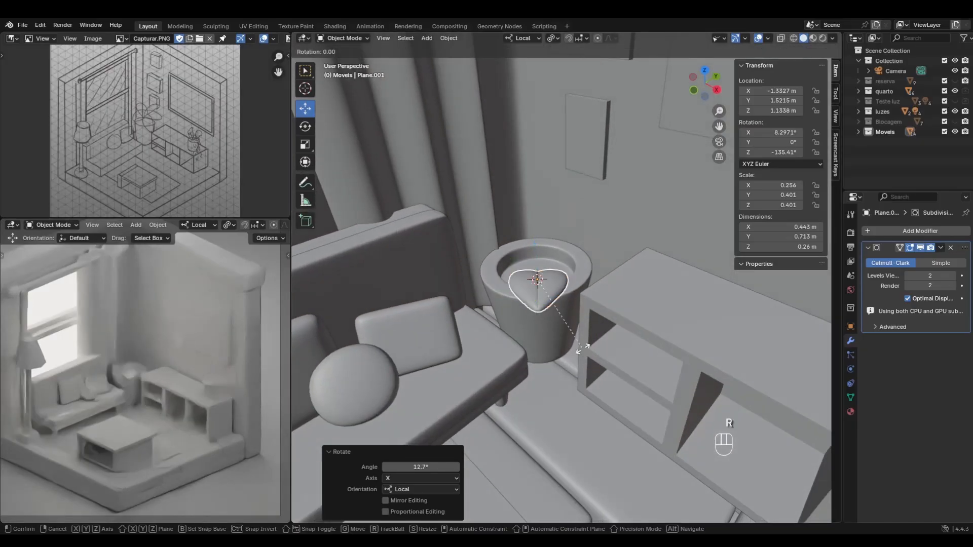
pyautogui.press('x')
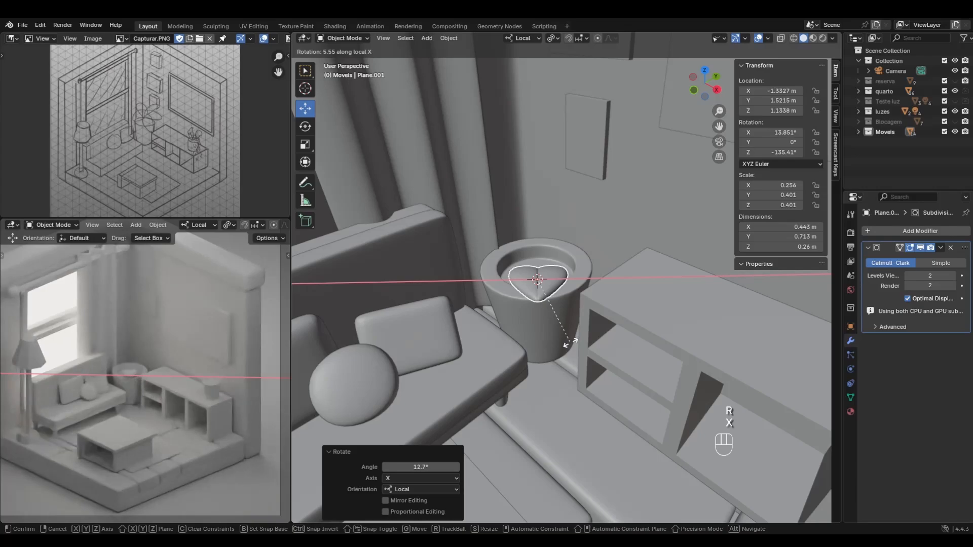
pyautogui.click(576, 331)
pyautogui.moveTo(575, 330); pyautogui.dragTo(577, 342, button='middle')
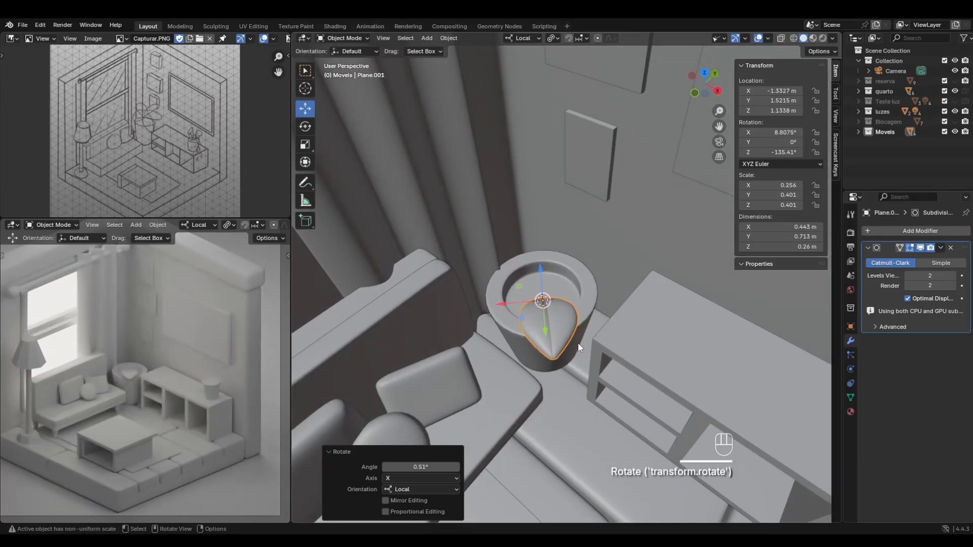
# Select the visible vertices at the leaf's inner tip in Edit Mode and snap the 3D cursor to the selection.
pyautogui.press('Tab')
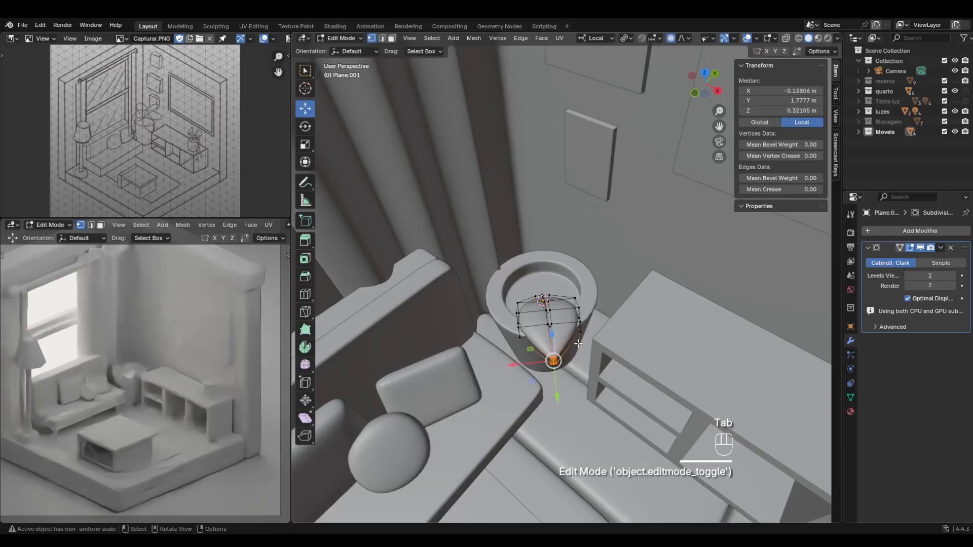
pyautogui.moveTo(578, 342); pyautogui.dragTo(593, 324, button='middle')
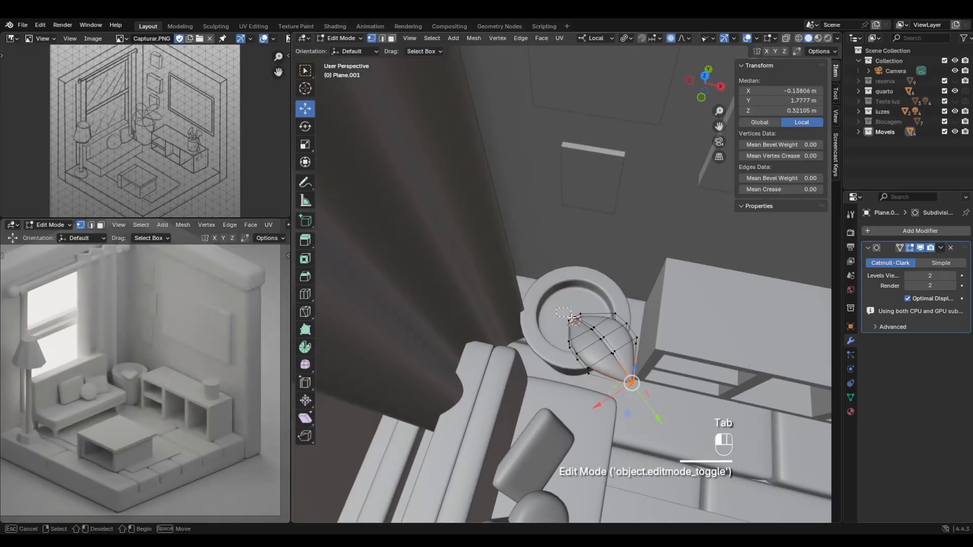
pyautogui.moveTo(592, 329); pyautogui.dragTo(593, 329)
pyautogui.moveTo(602, 336); pyautogui.dragTo(592, 326, button='middle')
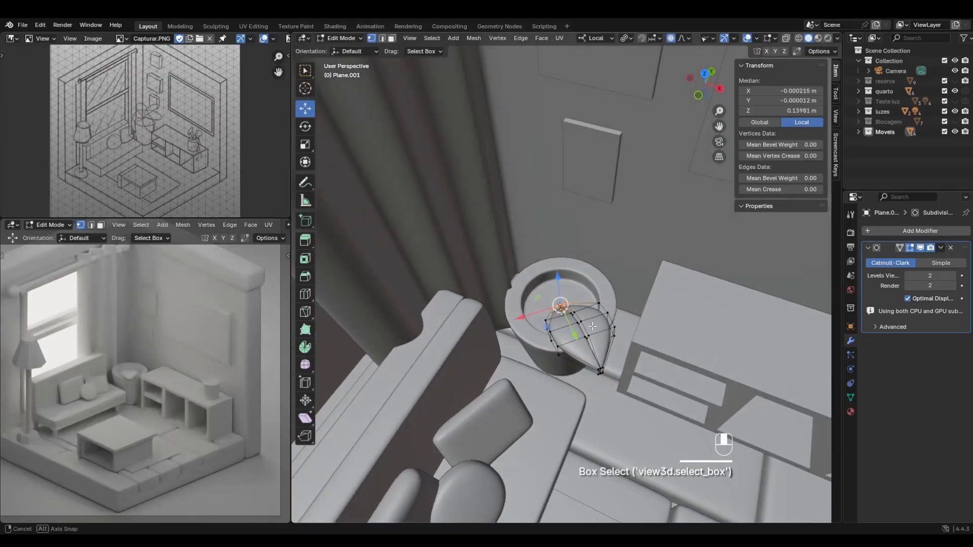
pyautogui.scroll(4, 592, 327)
pyautogui.hotkey('shift', 's')
pyautogui.click(600, 407)
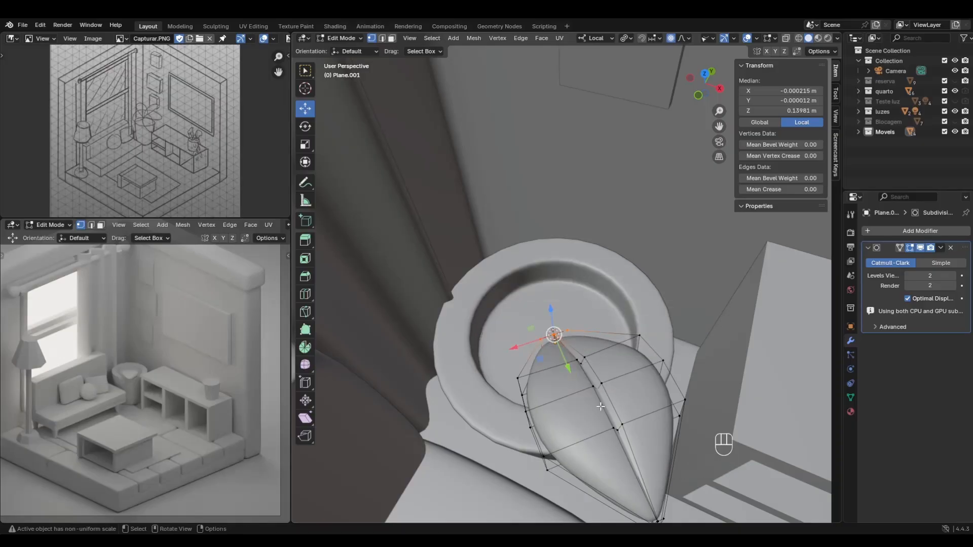
pyautogui.press('Tab')
pyautogui.press('Tab')
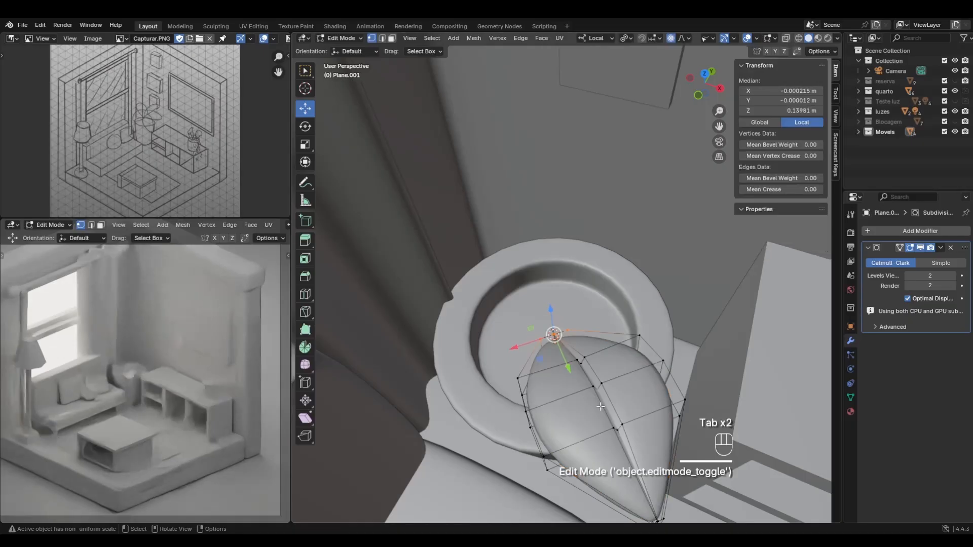
# Select all vertices at the leaf's inner tip with X-ray on, save the file, and snap the 3D cursor to the selection.
pyautogui.click(790, 39)
pyautogui.moveTo(513, 270); pyautogui.dragTo(534, 319)
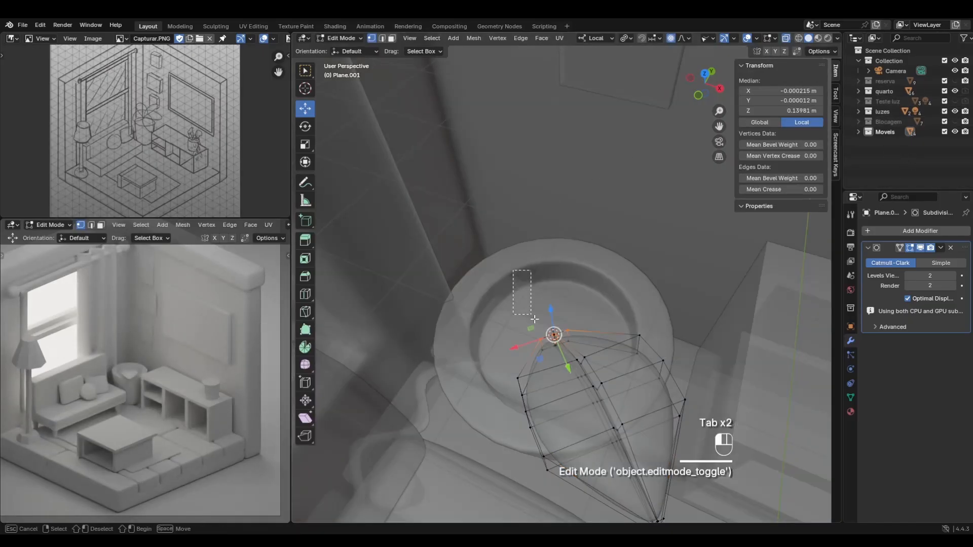
pyautogui.moveTo(580, 354); pyautogui.dragTo(581, 355)
pyautogui.hotkey('ctrl', 's')
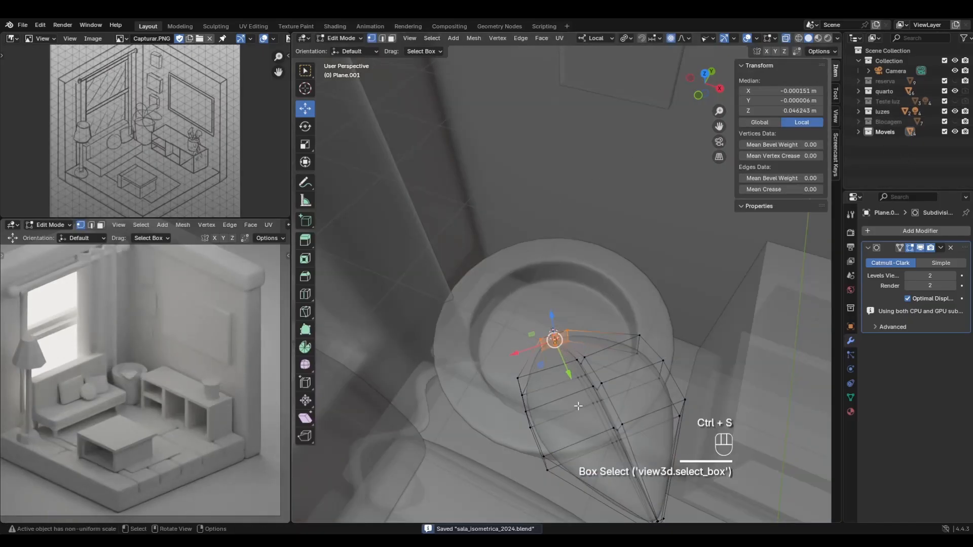
pyautogui.hotkey('shift', 's')
pyautogui.click(581, 454)
# Set the leaf's origin to its geometry in Object Mode, turn off X-ray, and return to Edit Mode.
pyautogui.press('Tab')
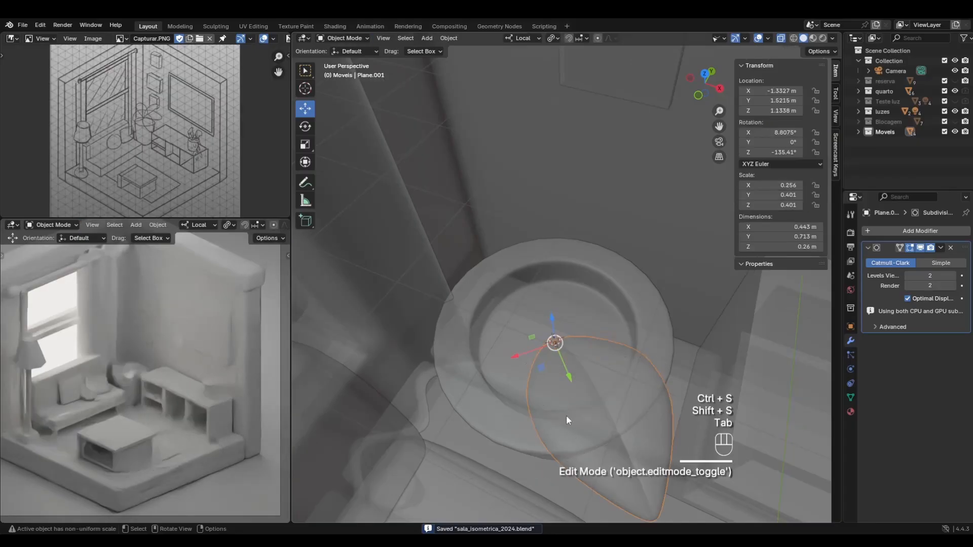
pyautogui.rightClick(539, 346)
pyautogui.moveTo(539, 346)
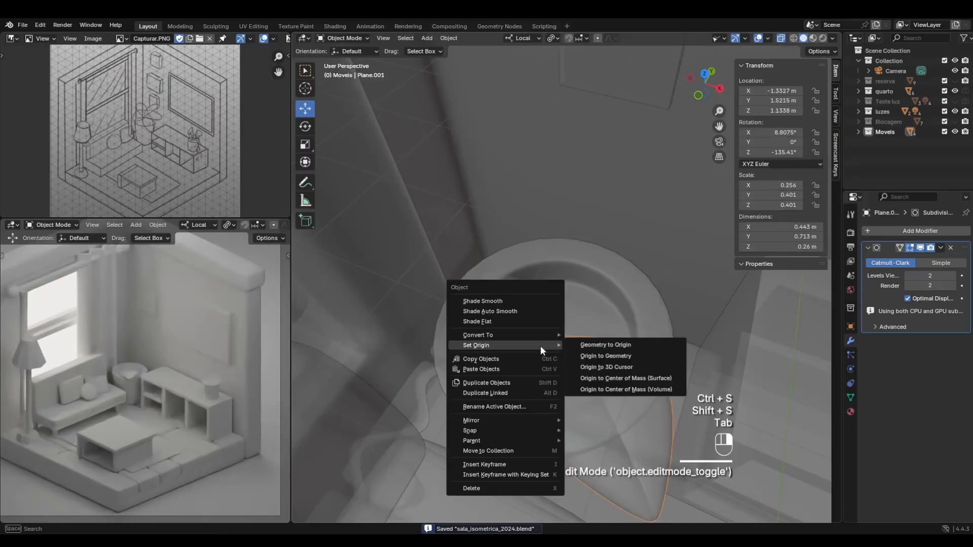
pyautogui.click(621, 357)
pyautogui.click(780, 38)
pyautogui.press('Tab')
pyautogui.press('Tab')
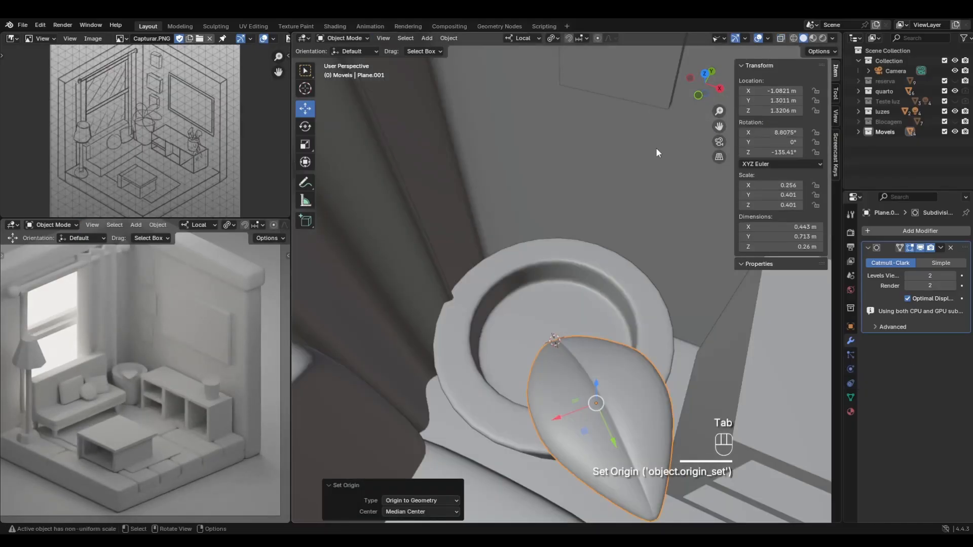
# Select the whole leaf mesh in top view and Spin it about 304° around the 3D cursor on the Z axis.
pyautogui.moveTo(570, 241); pyautogui.dragTo(540, 265, button='middle')
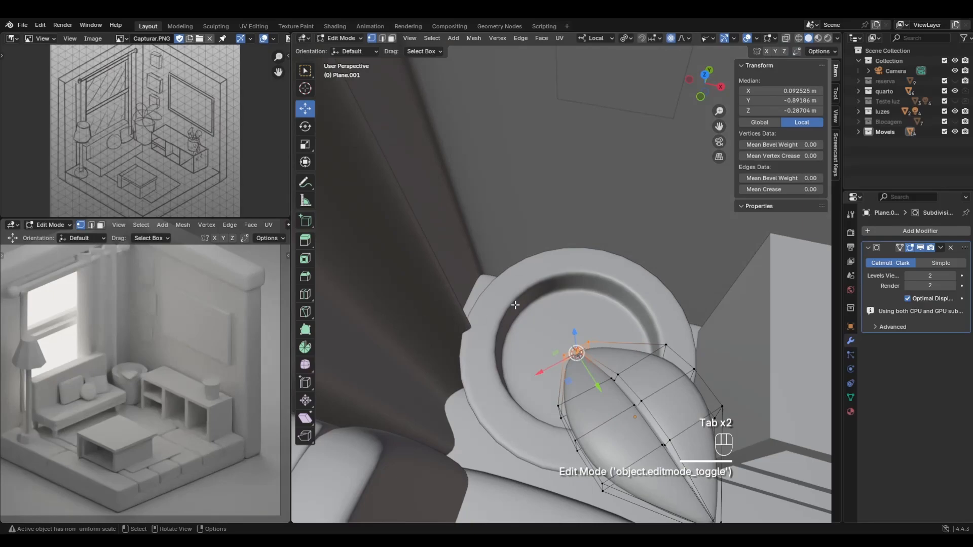
pyautogui.click(705, 75)
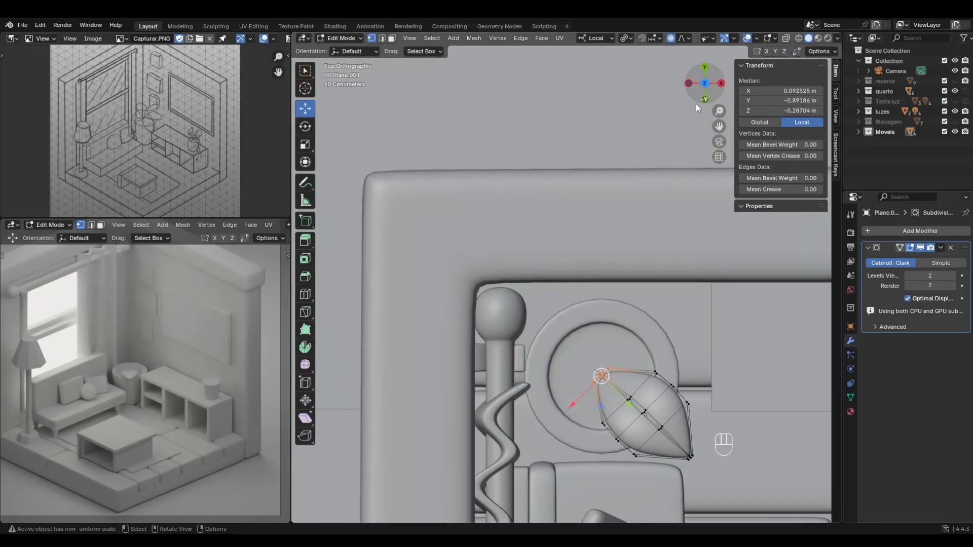
pyautogui.keyDown('shift'); pyautogui.moveTo(661, 298); pyautogui.dragTo(601, 260, button='middle'); pyautogui.keyUp('shift')
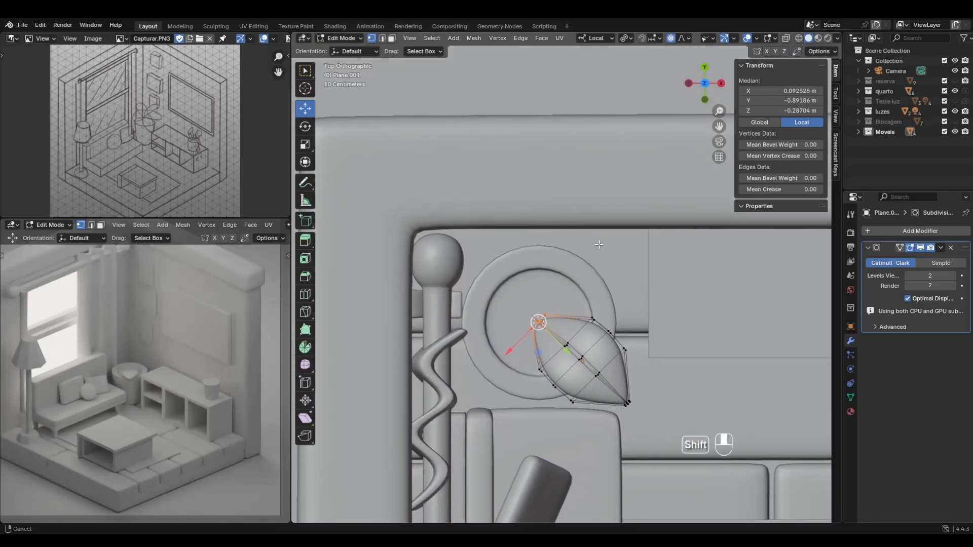
pyautogui.click(306, 348)
pyautogui.keyDown('shift'); pyautogui.moveTo(573, 280); pyautogui.dragTo(538, 263, button='middle'); pyautogui.keyUp('shift')
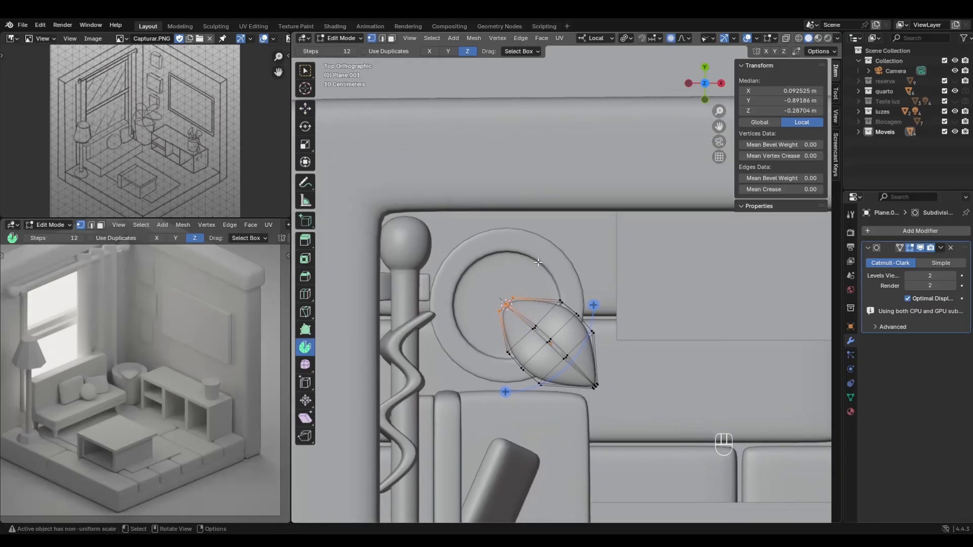
pyautogui.press('a')
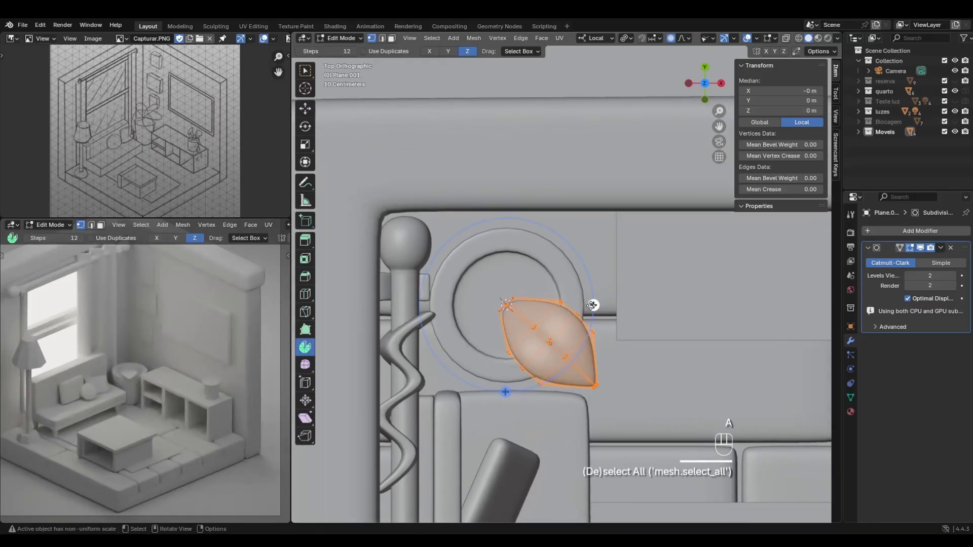
pyautogui.keyDown('shift'); pyautogui.moveTo(577, 310); pyautogui.dragTo(563, 304, button='middle'); pyautogui.keyUp('shift')
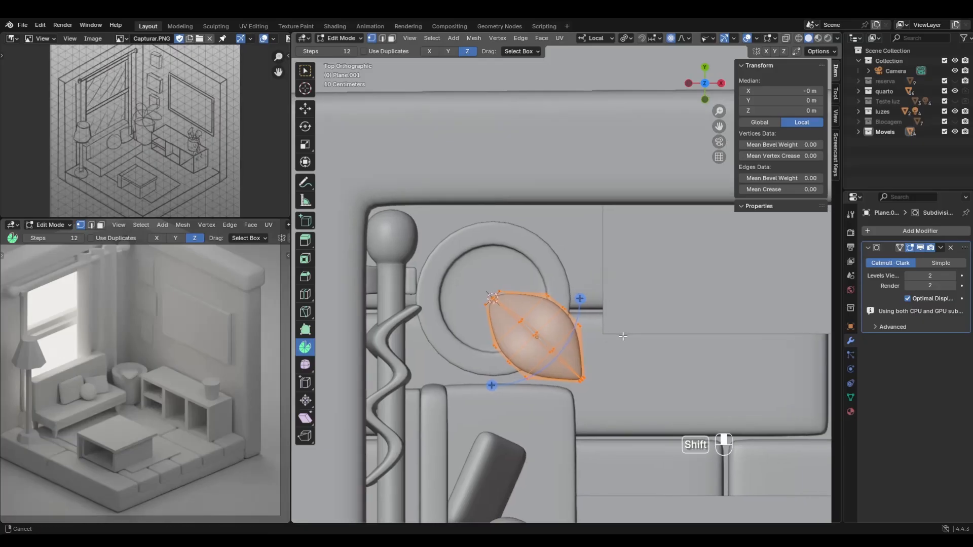
pyautogui.moveTo(579, 300); pyautogui.dragTo(568, 409)
# Set the number of Spin steps to 3.
pyautogui.click(455, 405)
pyautogui.click(386, 406)
pyautogui.click(387, 405)
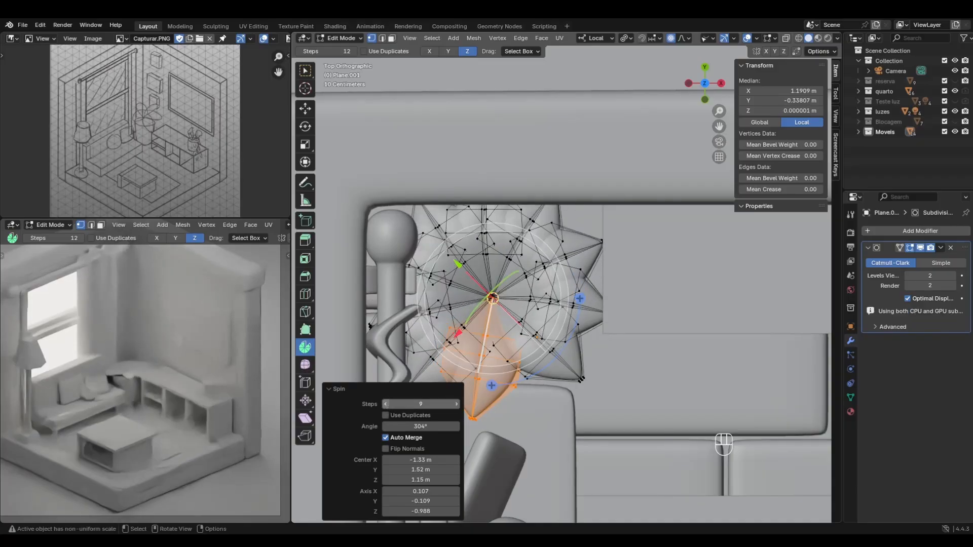
pyautogui.click(386, 405)
pyautogui.click(386, 405)
pyautogui.click(386, 406)
pyautogui.click(386, 405)
pyautogui.click(386, 405)
pyautogui.click(386, 405)
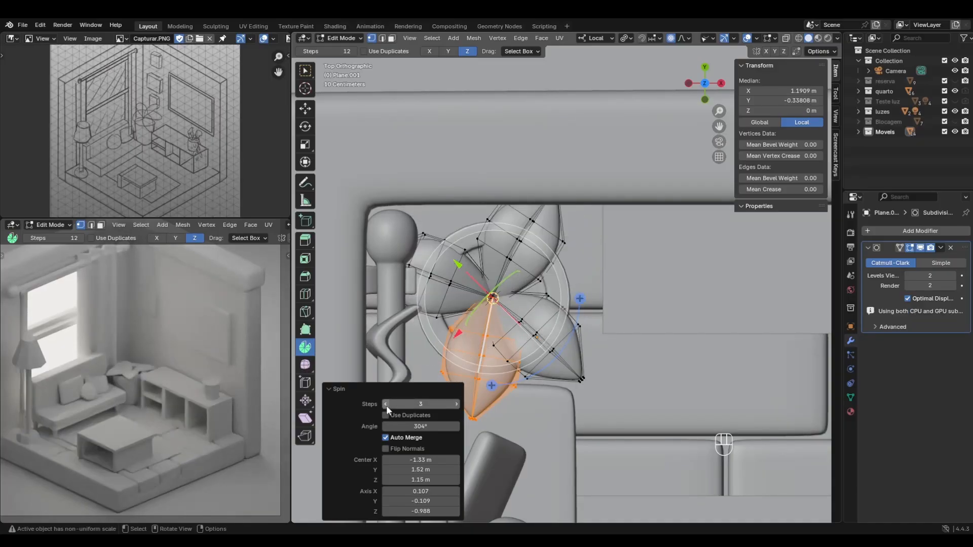
pyautogui.click(387, 405)
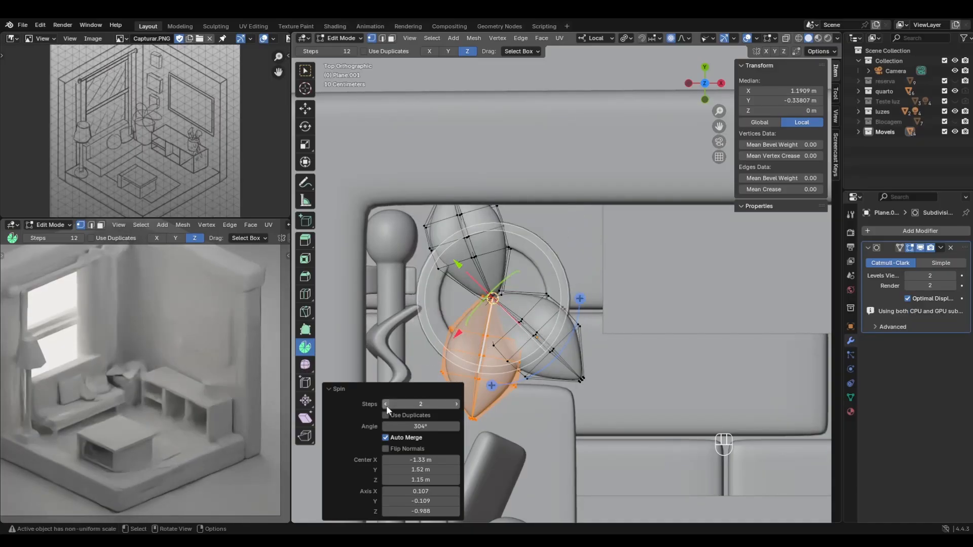
pyautogui.click(457, 404)
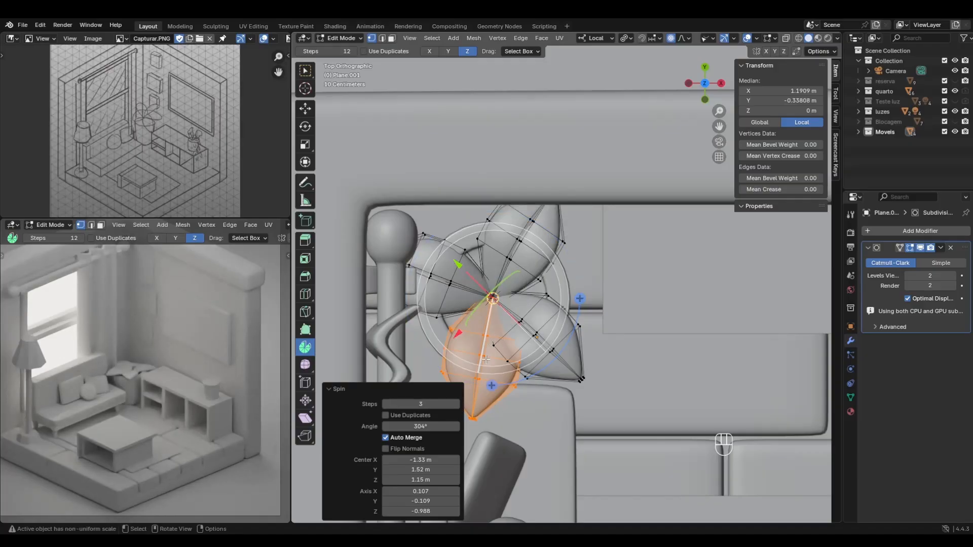
# Set the Spin angle to 270° with Use Duplicates enabled, and return to Object Mode.
pyautogui.moveTo(480, 363); pyautogui.dragTo(454, 337)
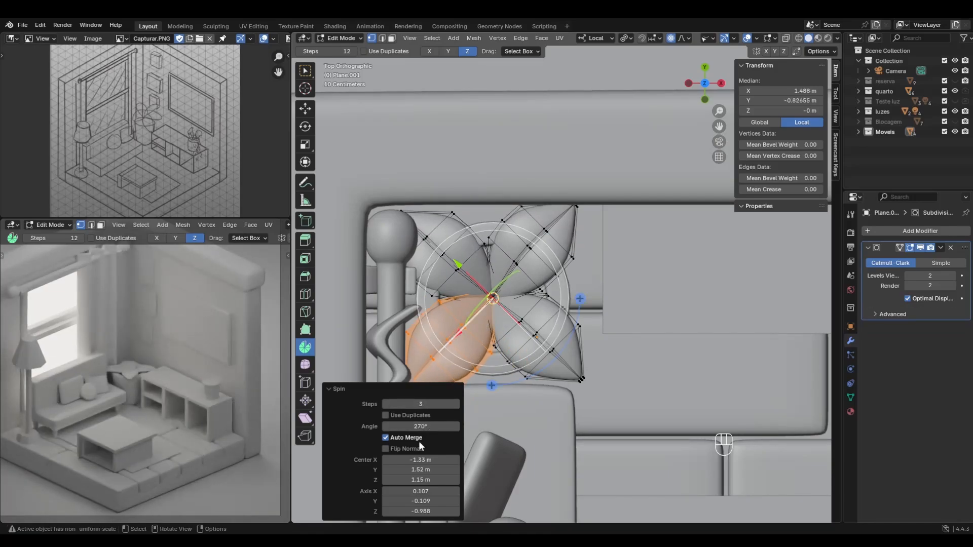
pyautogui.click(388, 417)
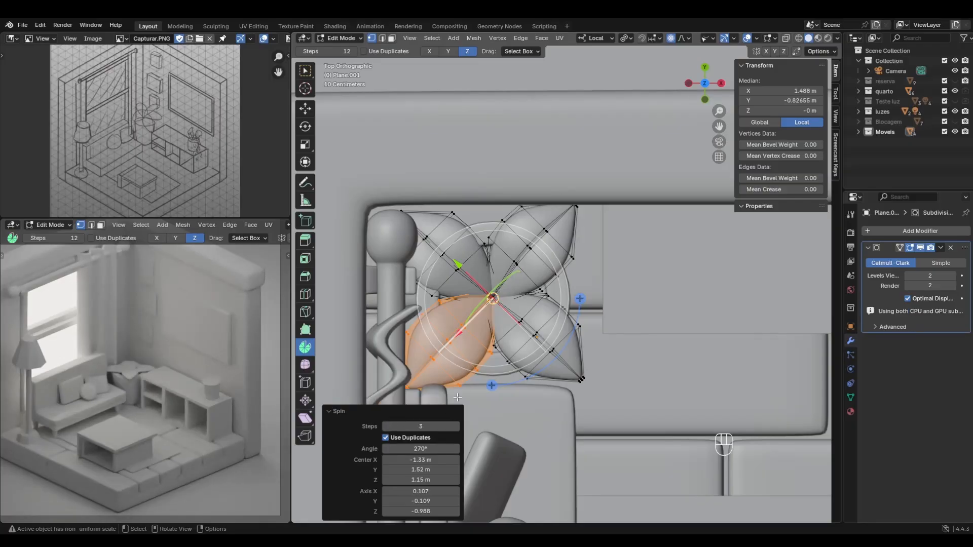
pyautogui.moveTo(579, 419); pyautogui.dragTo(566, 393, button='middle')
pyautogui.press('Tab')
pyautogui.click(562, 375)
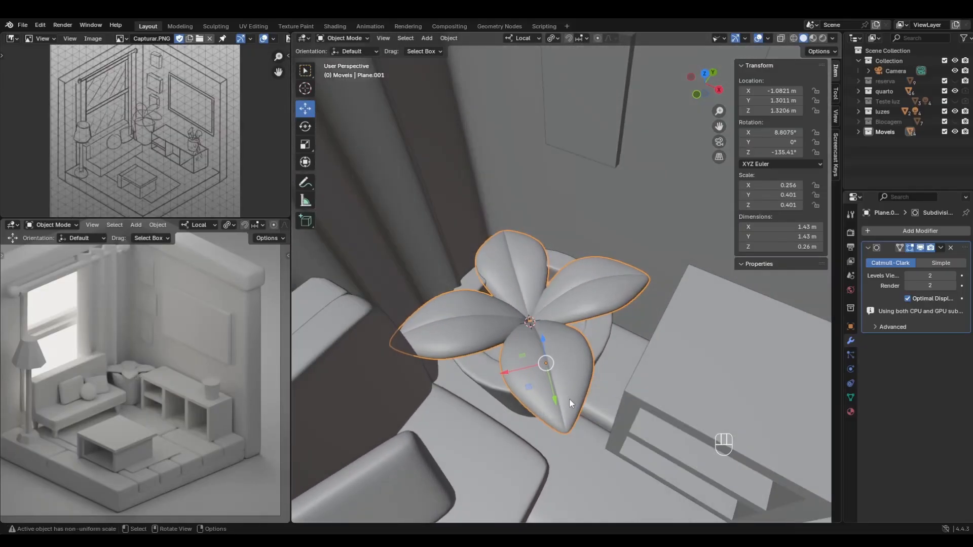
# Separate the linked mesh of the front leaf into its own object and open that object in Edit Mode.
pyautogui.press('Tab')
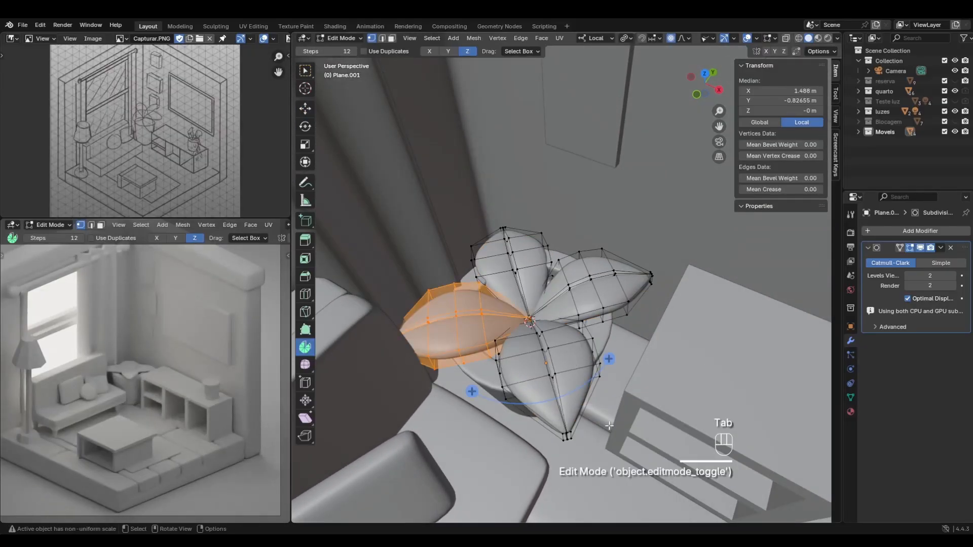
pyautogui.click(559, 364)
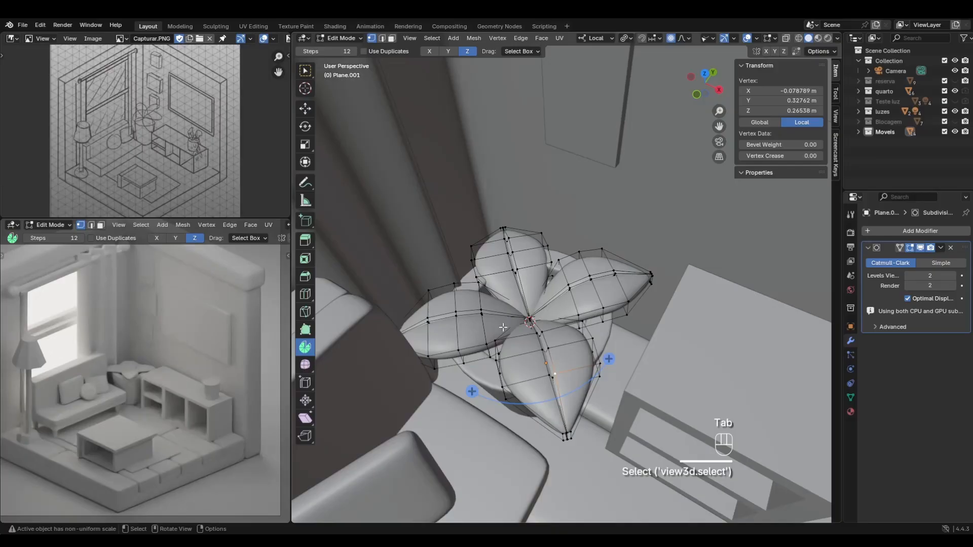
pyautogui.moveTo(503, 328); pyautogui.dragTo(547, 357, button='middle')
pyautogui.press('l')
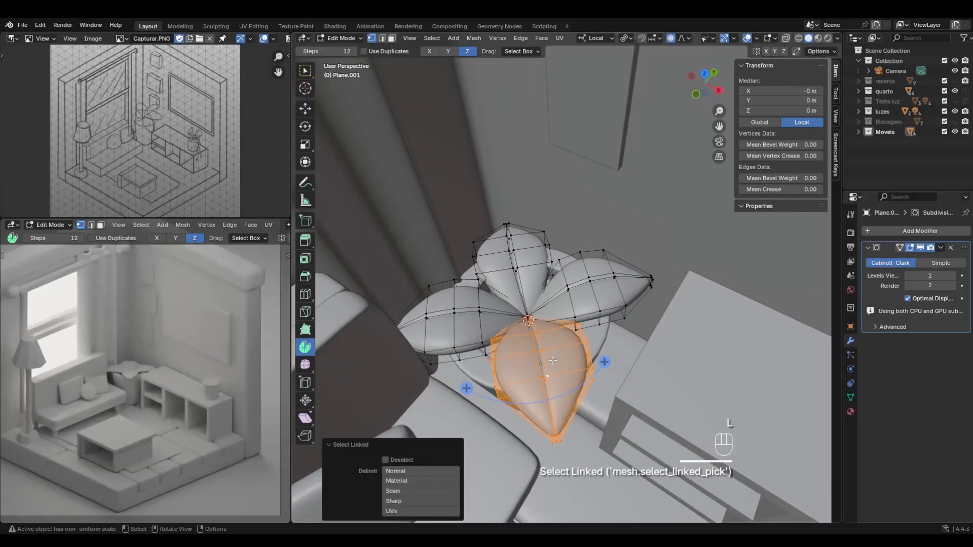
pyautogui.press('p')
pyautogui.click(552, 360)
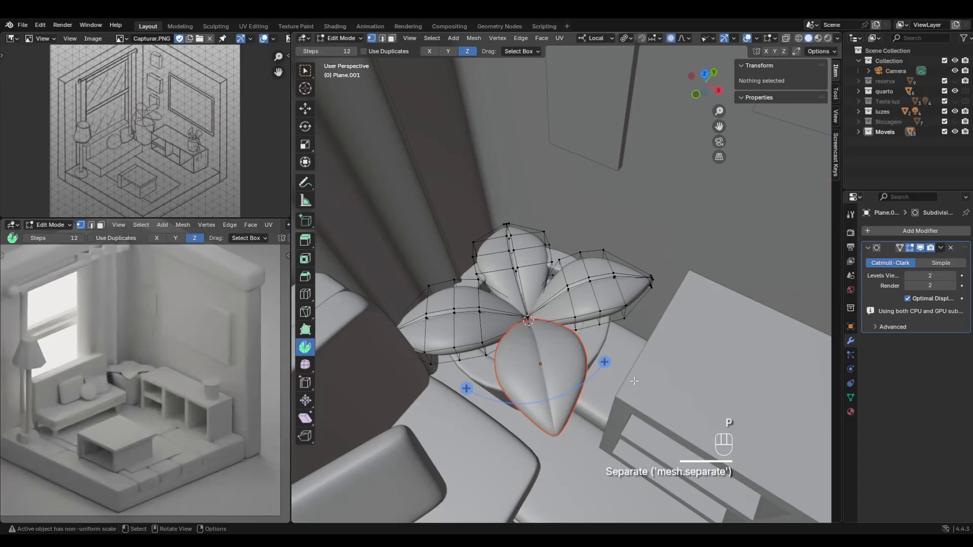
pyautogui.press('Tab')
pyautogui.click(561, 353)
pyautogui.moveTo(525, 366); pyautogui.dragTo(538, 342, button='middle')
pyautogui.press('Tab')
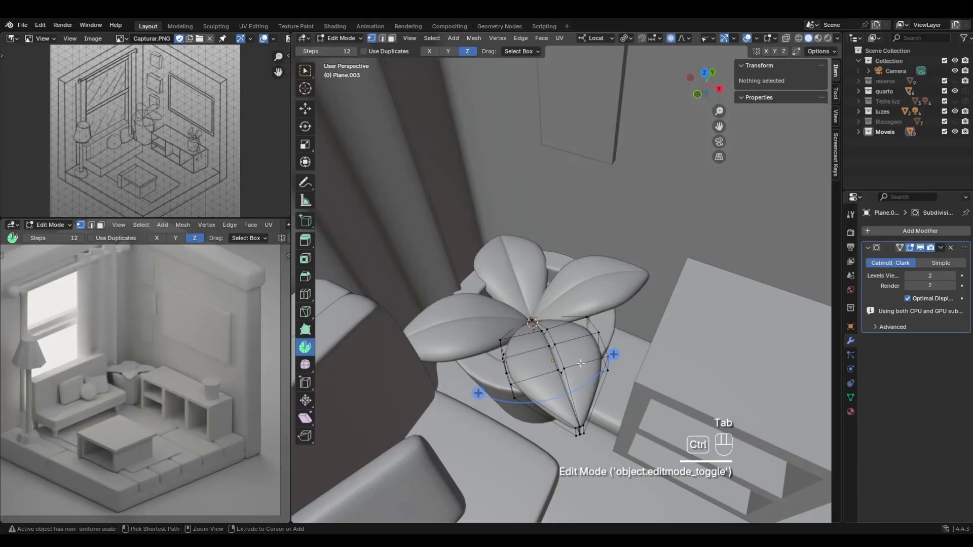
# Undo the separation and linked selection of the front leaf.
pyautogui.hotkey('ctrl', 'z')
pyautogui.hotkey('ctrl', 'z')
pyautogui.hotkey('ctrl', 'z')
pyautogui.hotkey('ctrl', 'z')
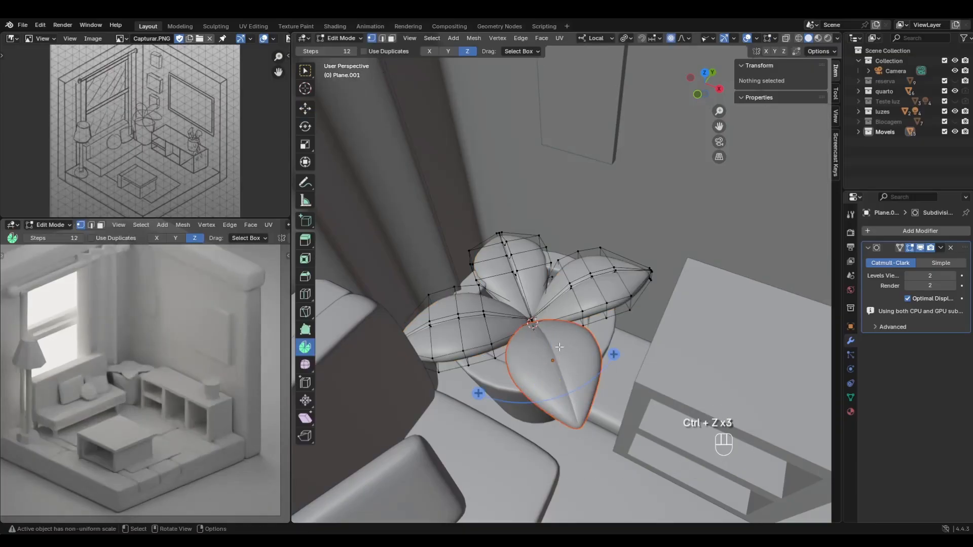
pyautogui.hotkey('ctrl', 'z')
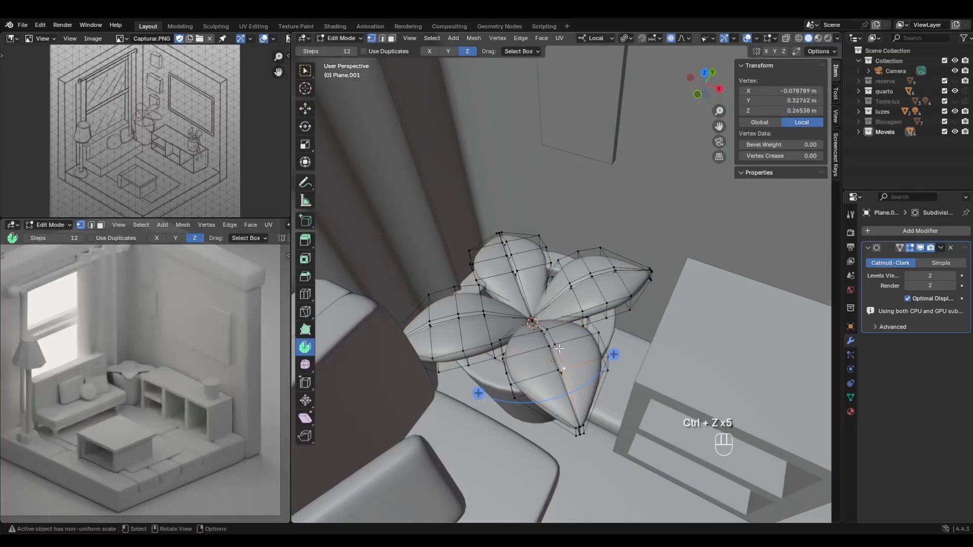
pyautogui.hotkey('ctrl', 'z')
# Select the entire linked mesh of the front leaf within the four-leaf object.
pyautogui.click(559, 349)
pyautogui.press('l')
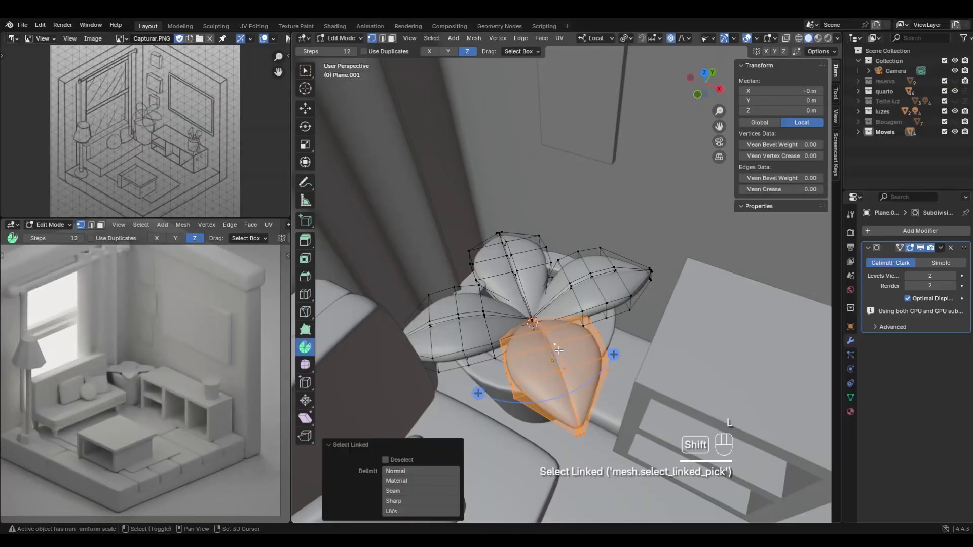
# Duplicate the front leaf in place, separate the copy into its own object, and select it in Object Mode.
pyautogui.hotkey('shift', 'd')
pyautogui.press('Escape')
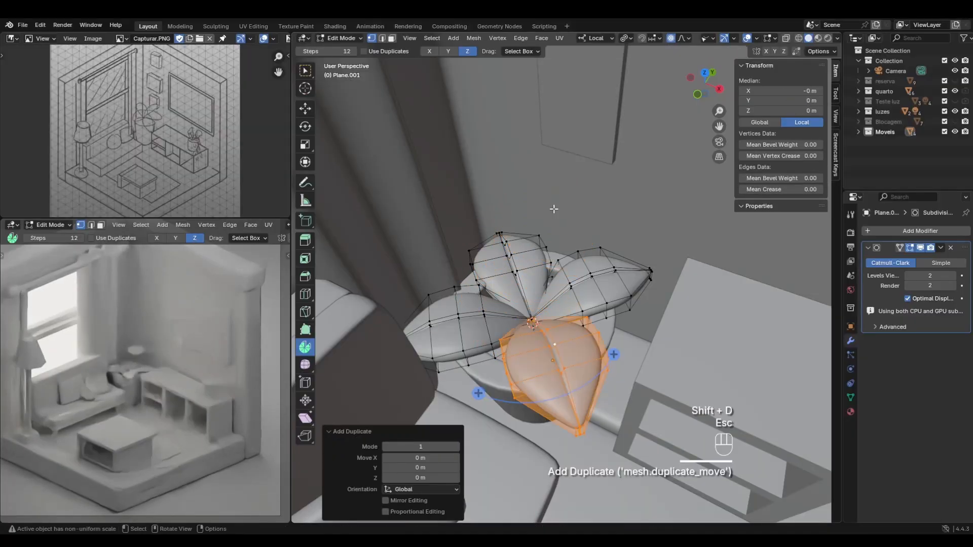
pyautogui.press('p')
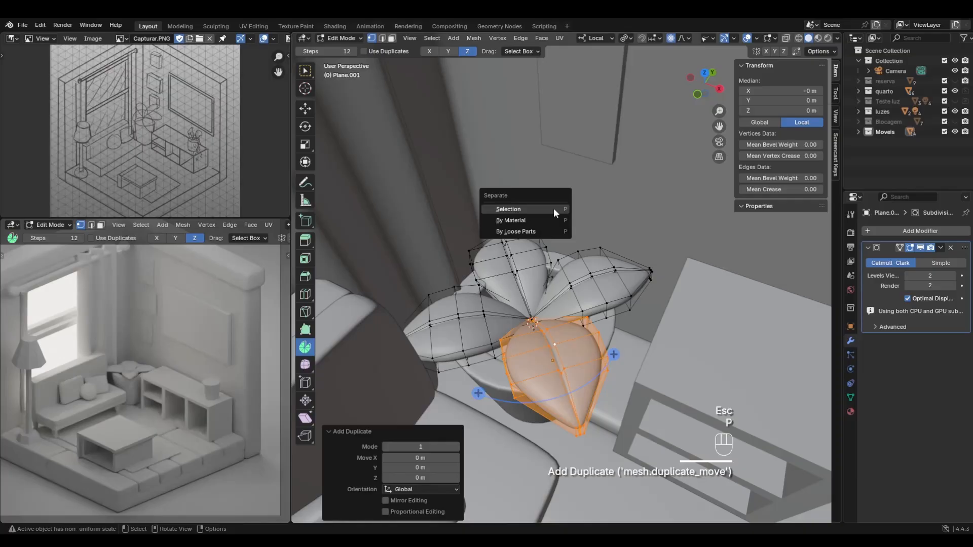
pyautogui.click(554, 208)
pyautogui.press('Tab')
pyautogui.click(581, 352)
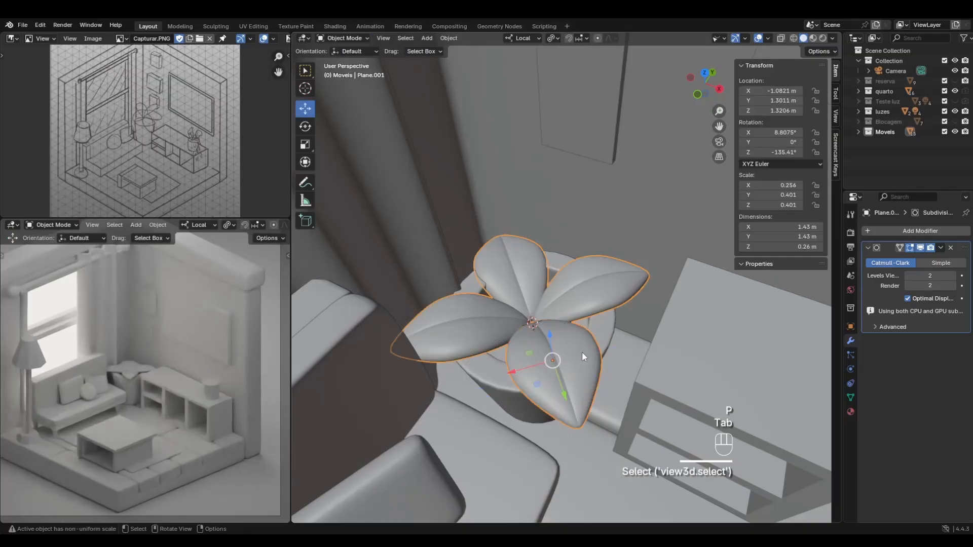
# Raise the separated leaf about 0.13 m along its local Z axis and tilt it about 15° around local X.
pyautogui.moveTo(550, 335); pyautogui.dragTo(574, 253)
pyautogui.hotkey('ctrl', 'z')
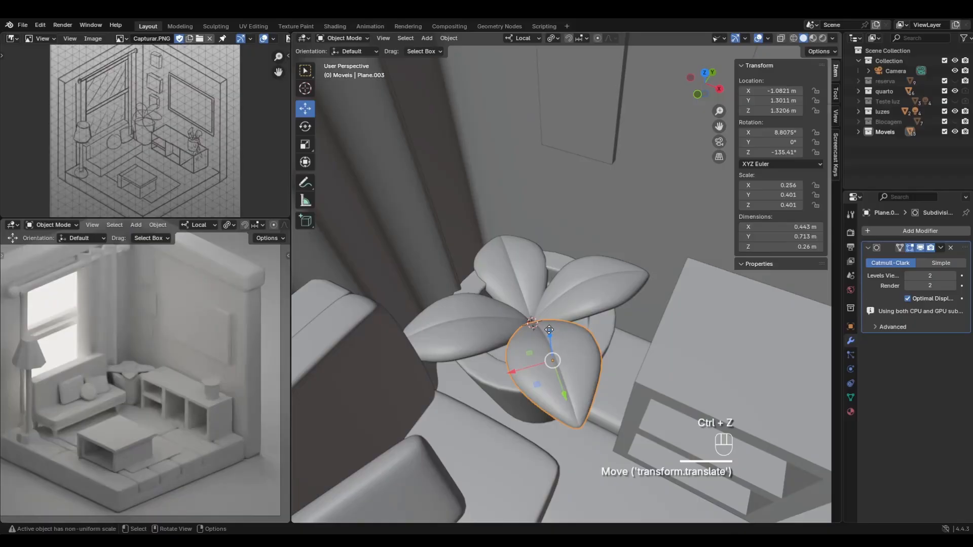
pyautogui.moveTo(549, 330); pyautogui.dragTo(549, 309)
pyautogui.moveTo(547, 359); pyautogui.dragTo(582, 345, button='middle')
pyautogui.press('r')
pyautogui.press('x')
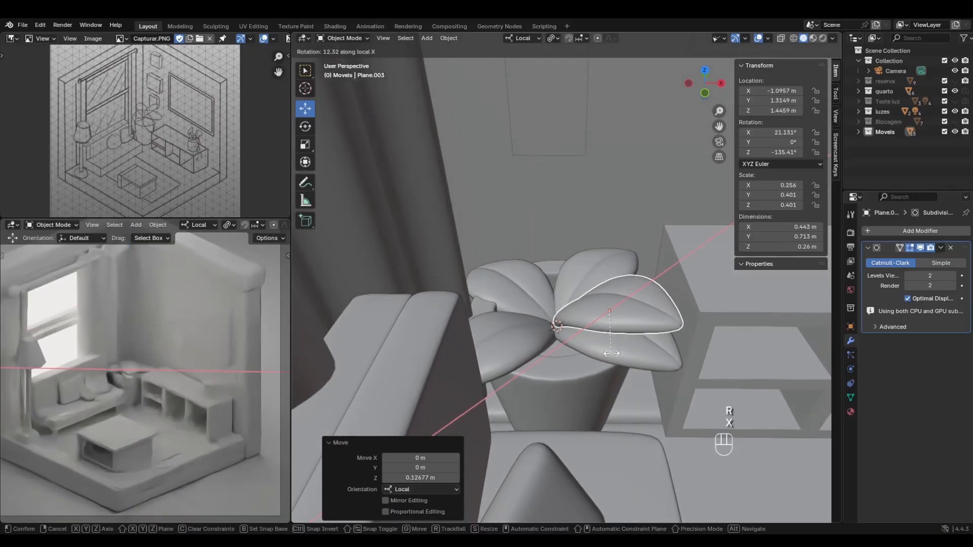
pyautogui.click(614, 363)
# Try to turn the raised leaf around its local Z and Y axes.
pyautogui.moveTo(616, 365); pyautogui.dragTo(528, 338, button='middle')
pyautogui.press('r')
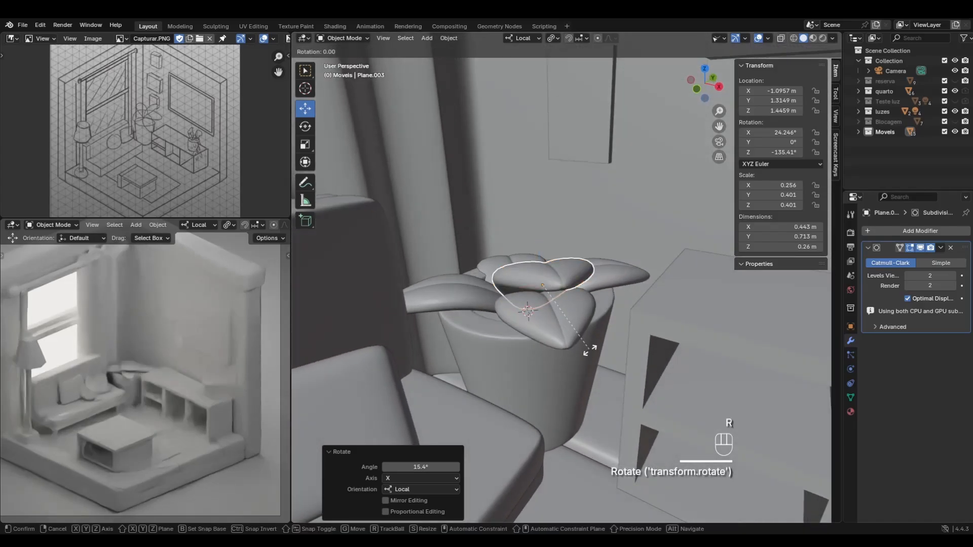
pyautogui.press('z')
pyautogui.rightClick(543, 357)
pyautogui.hotkey('ctrl', 'z')
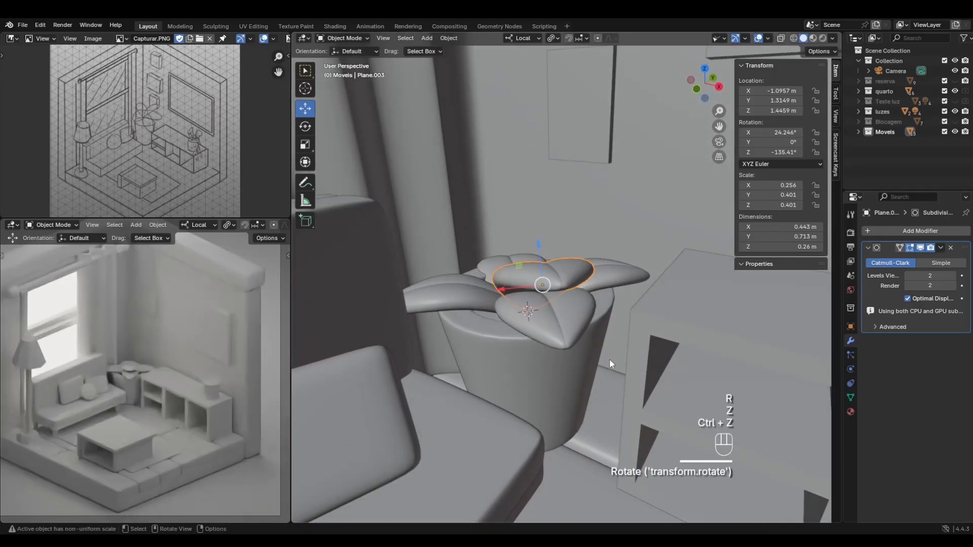
pyautogui.press('r')
pyautogui.press('y')
pyautogui.click(582, 362)
pyautogui.hotkey('ctrl', 'z')
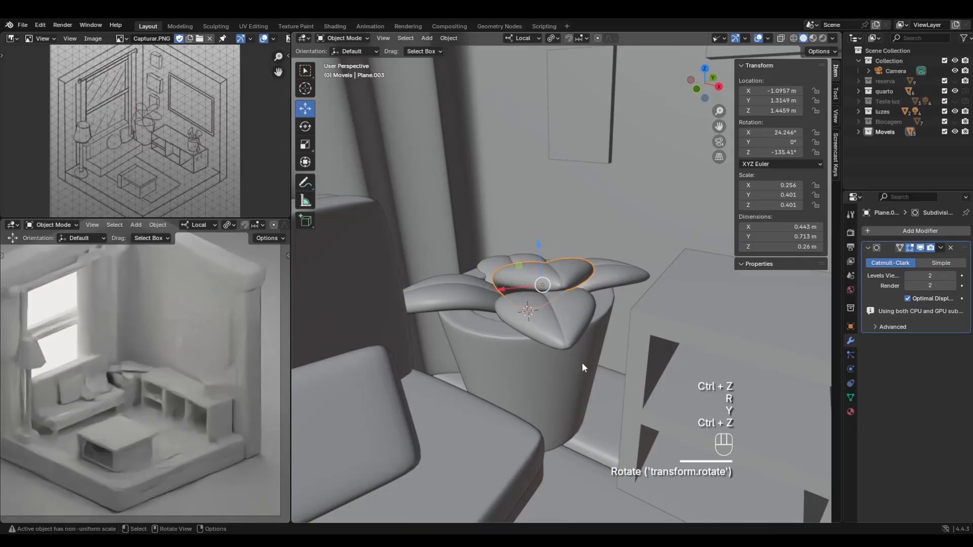
# Set the transform orientation to Global.
pyautogui.click(524, 39)
pyautogui.click(515, 63)
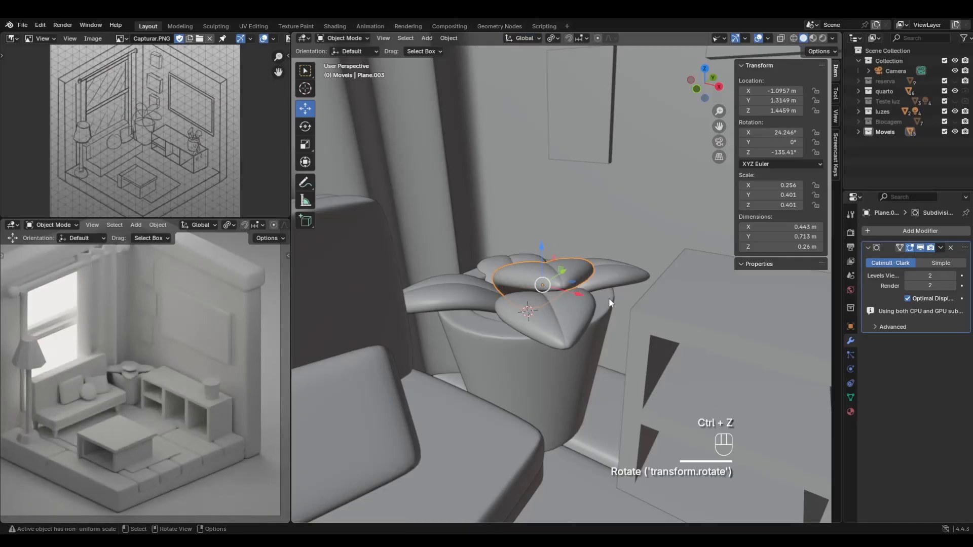
# Try to turn the raised leaf about -21° around the global Z axis.
pyautogui.press('r')
pyautogui.press('z')
pyautogui.click(575, 295)
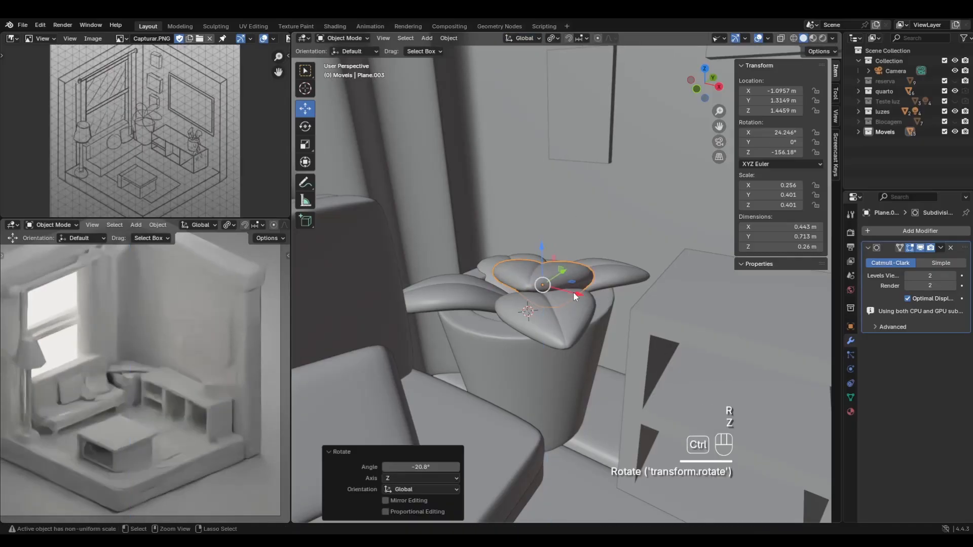
pyautogui.hotkey('ctrl', 'z')
# Set the pivot point to 3D Cursor and rotate the raised leaf 680° around global Z, between two lower leaves.
pyautogui.moveTo(573, 292); pyautogui.dragTo(590, 349, button='middle')
pyautogui.moveTo(550, 338); pyautogui.dragTo(551, 318, button='middle')
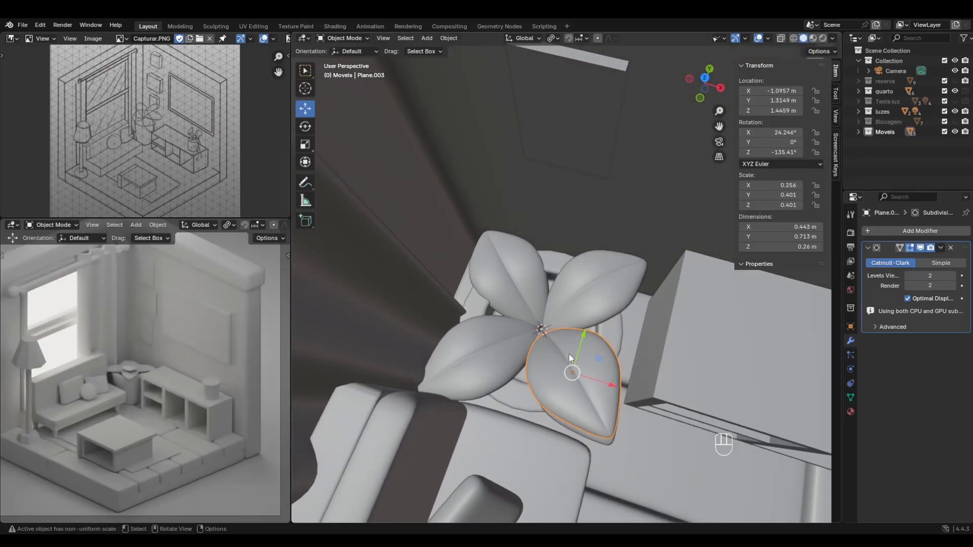
pyautogui.click(553, 40)
pyautogui.click(557, 76)
pyautogui.moveTo(559, 92); pyautogui.dragTo(542, 247, button='middle')
pyautogui.press('r')
pyautogui.press('z')
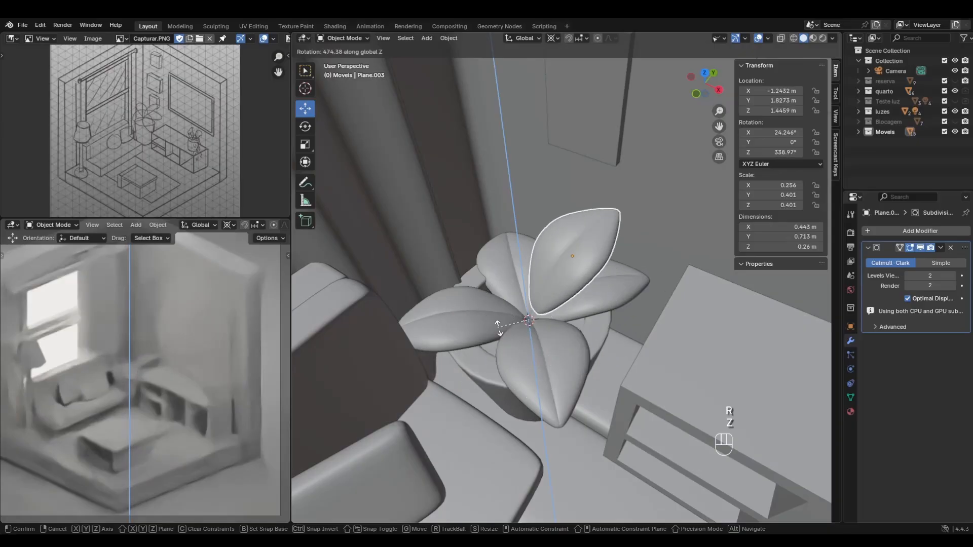
pyautogui.click(572, 289)
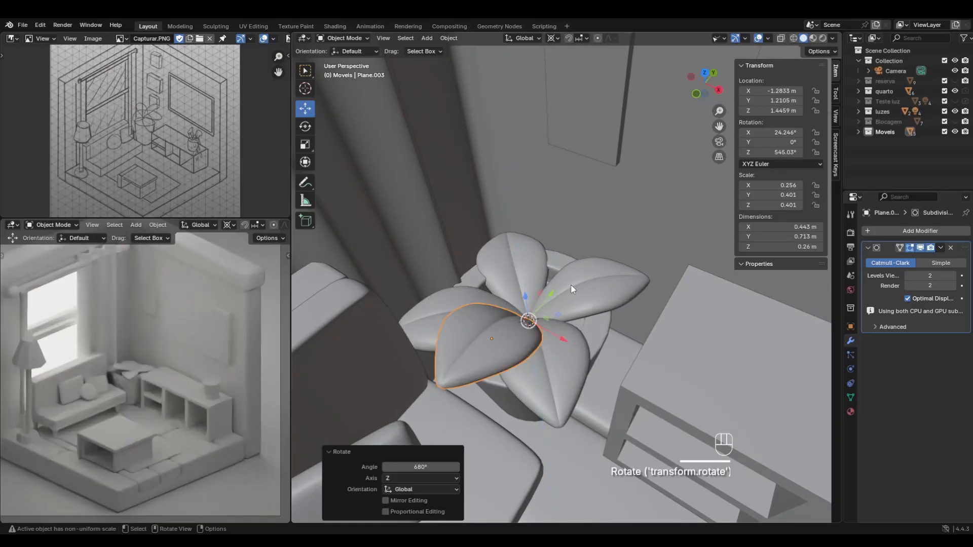
# Scale the raised leaf to about 0.88 of its size around the 3D cursor.
pyautogui.moveTo(583, 373); pyautogui.dragTo(572, 344, button='middle')
pyautogui.press('s')
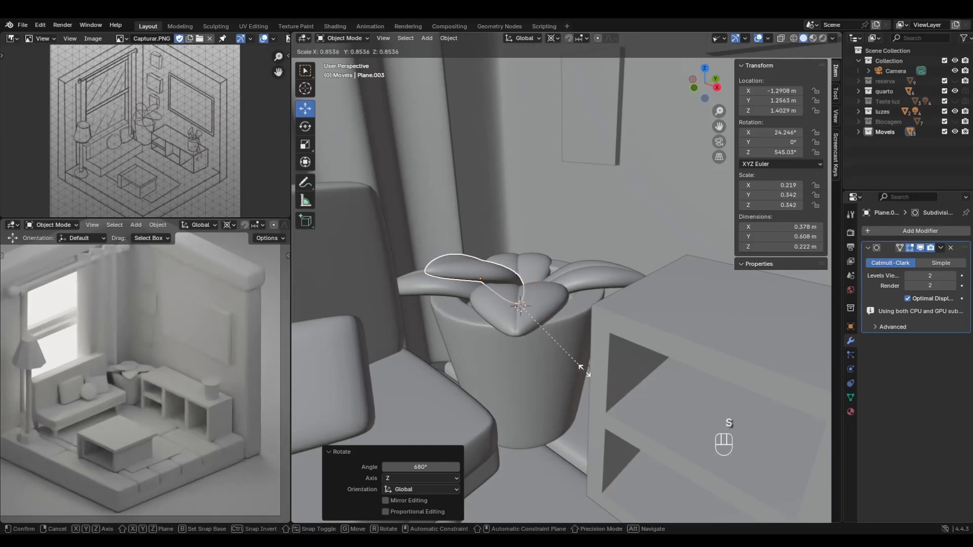
pyautogui.click(585, 372)
# Nudge the raised leaf slightly along global Y and about 0.03 m upward, and tilt it about 6° around global X.
pyautogui.moveTo(585, 373); pyautogui.dragTo(515, 295, button='middle')
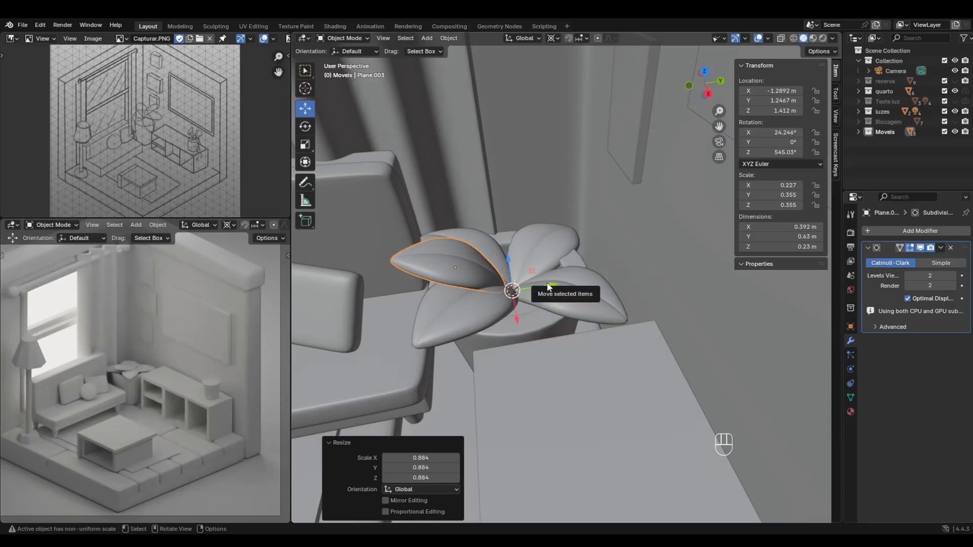
pyautogui.moveTo(546, 287); pyautogui.dragTo(555, 283)
pyautogui.moveTo(508, 261); pyautogui.dragTo(507, 248)
pyautogui.moveTo(457, 282); pyautogui.dragTo(506, 256, button='middle')
pyautogui.press('r')
pyautogui.press('x')
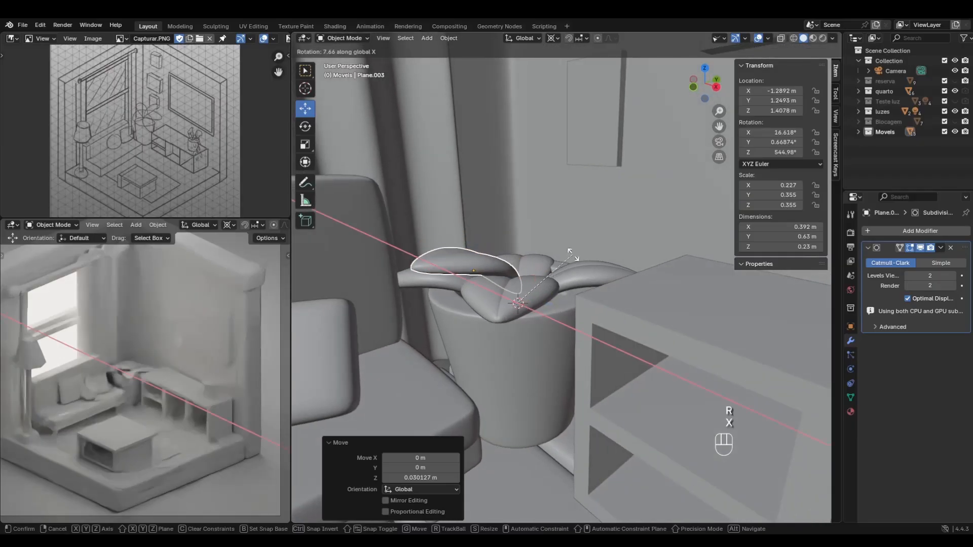
pyautogui.click(571, 257)
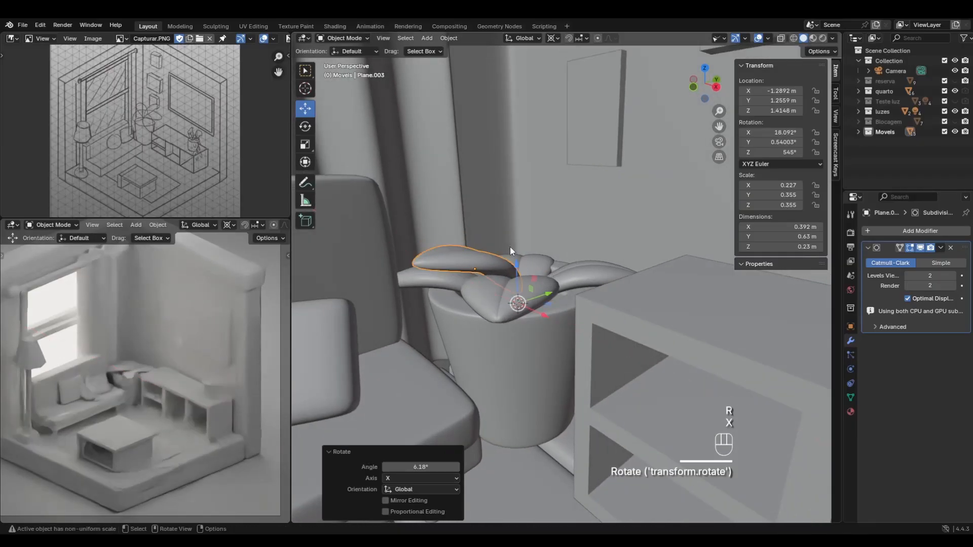
# Duplicate the raised leaf object in place.
pyautogui.moveTo(510, 246); pyautogui.dragTo(514, 323, button='middle')
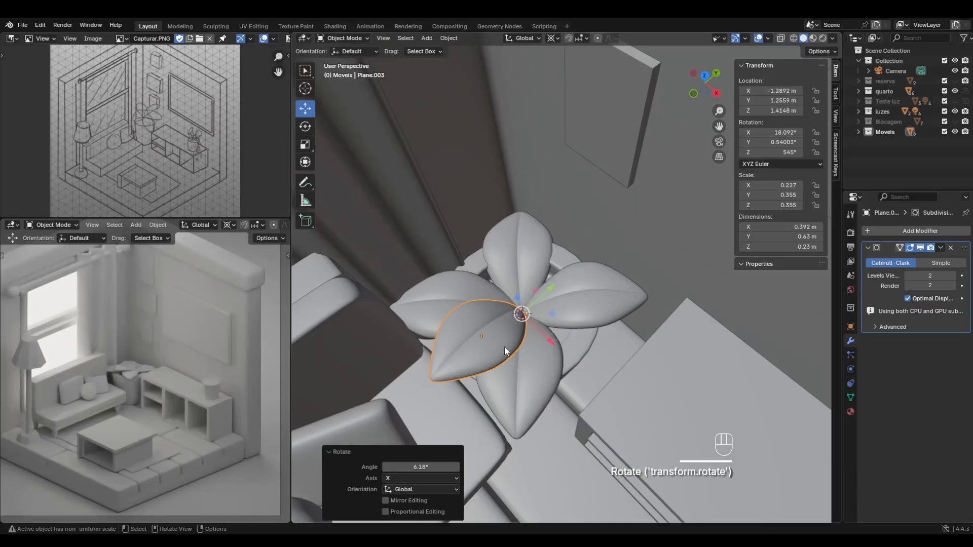
pyautogui.hotkey('shift', 'd')
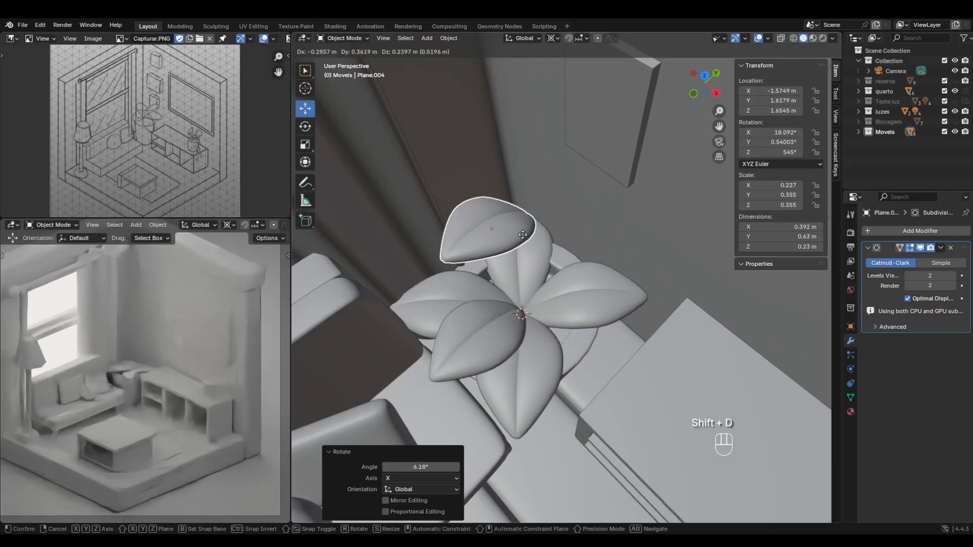
pyautogui.press('Escape')
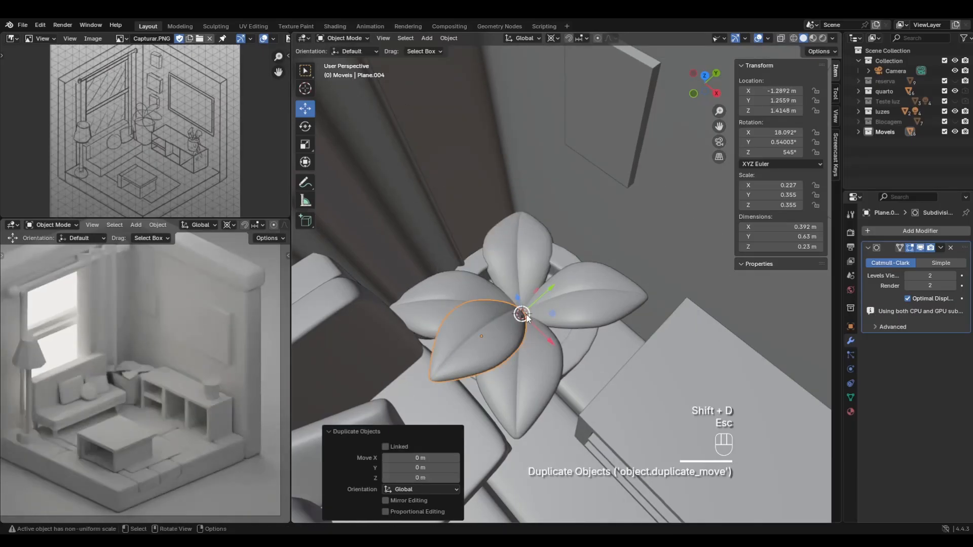
# Spin the duplicated leaf's mesh around the plant's centre in 3 steps with duplicates, evenly spaced, and select all four leaves.
pyautogui.moveTo(522, 322); pyautogui.dragTo(518, 305, button='middle')
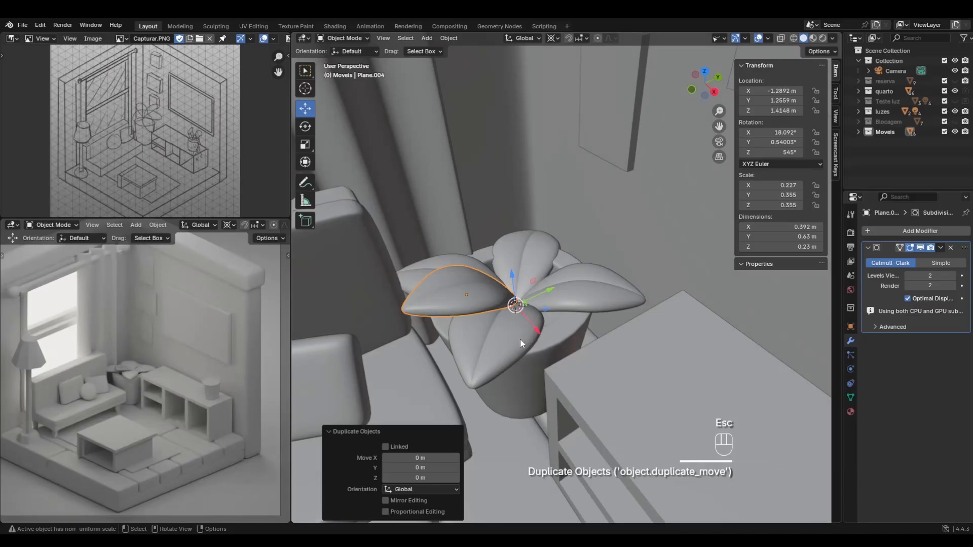
pyautogui.press('Tab')
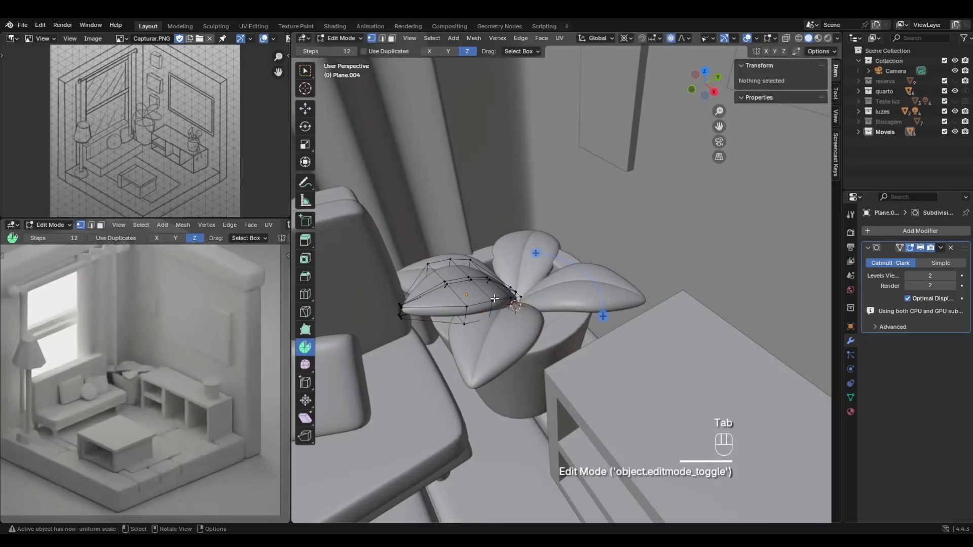
pyautogui.moveTo(480, 305); pyautogui.dragTo(514, 278, button='middle')
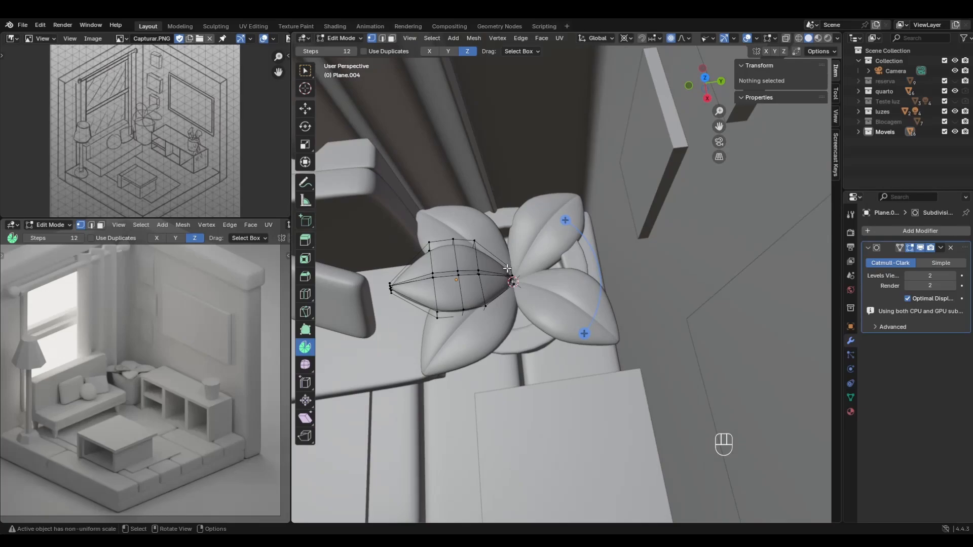
pyautogui.press('a')
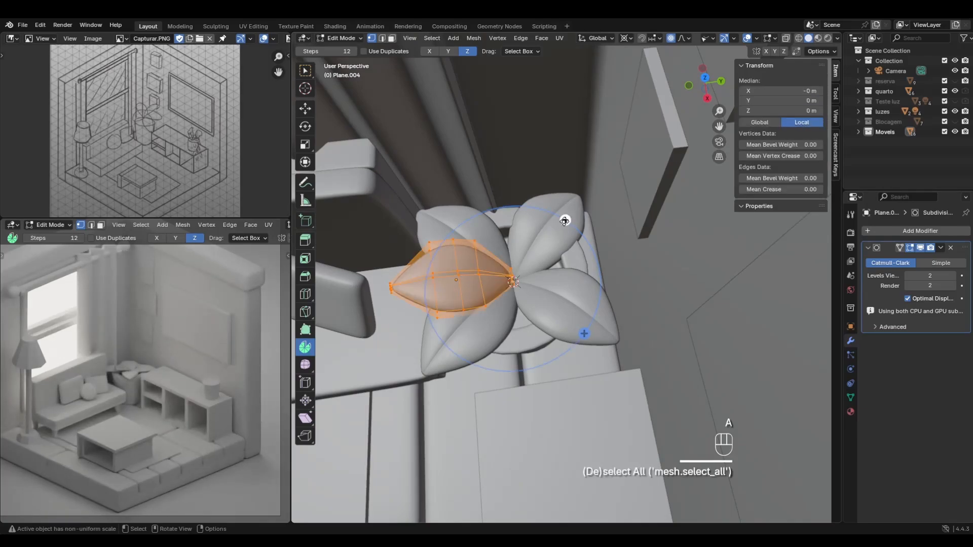
pyautogui.moveTo(564, 221); pyautogui.dragTo(499, 238)
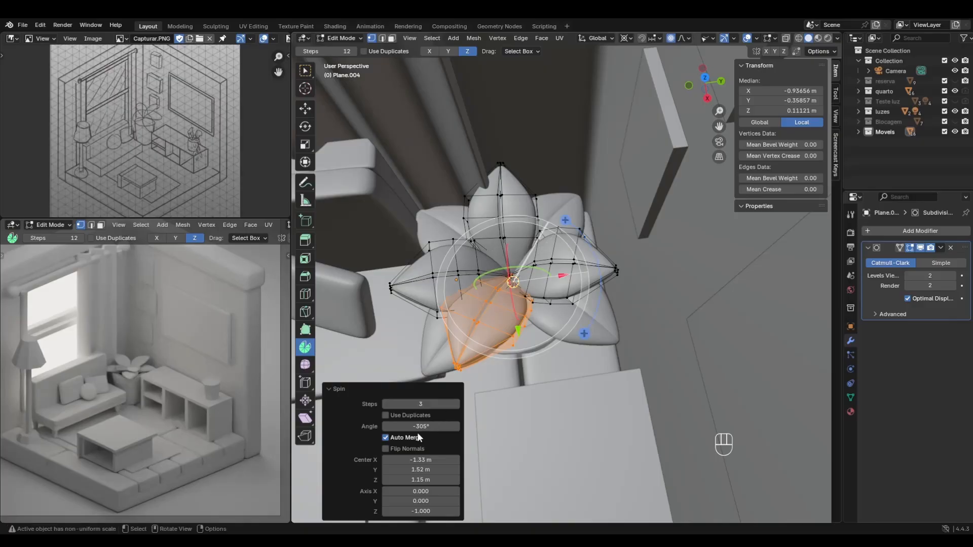
pyautogui.click(385, 415)
pyautogui.moveTo(436, 375); pyautogui.dragTo(570, 374, button='middle')
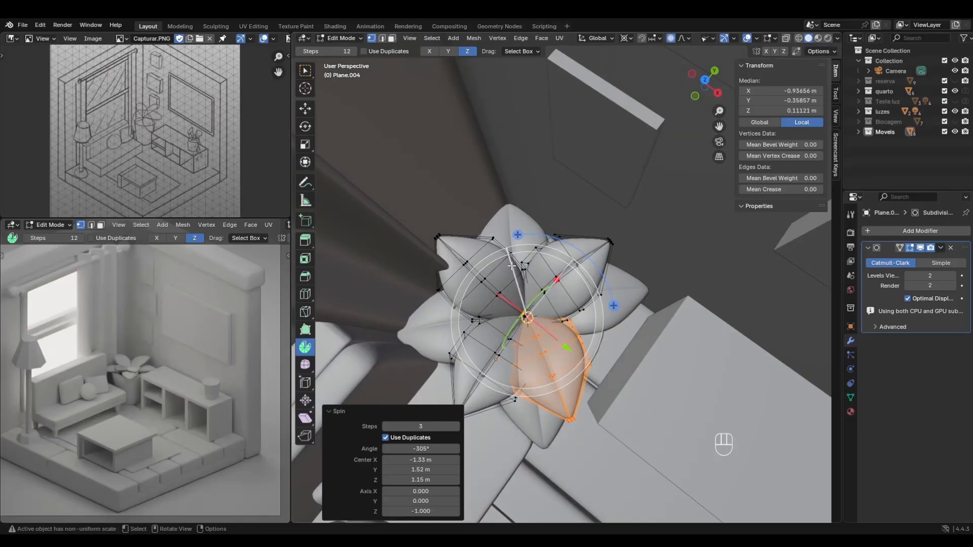
pyautogui.moveTo(508, 253); pyautogui.dragTo(479, 263)
pyautogui.press('a')
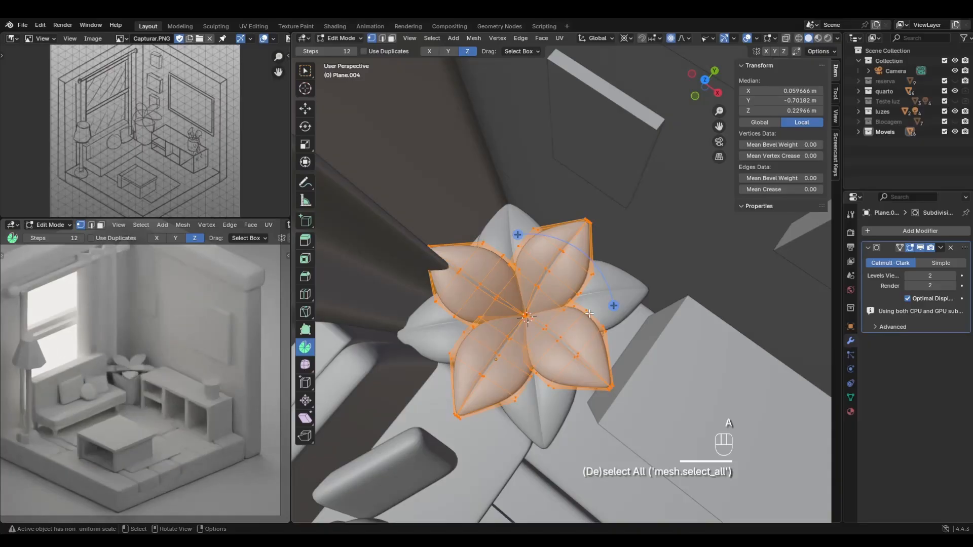
# Try to scale the four upper leaves around the 3D cursor.
pyautogui.press('s')
pyautogui.click(574, 311)
pyautogui.hotkey('ctrl', 'z')
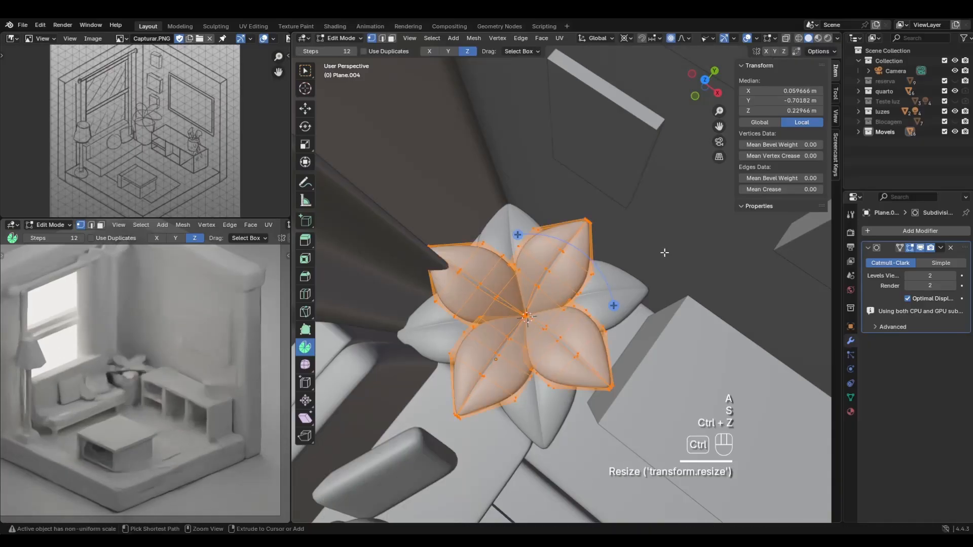
# Set the pivot point to Individual Origins and scale the four upper leaves to about 0.83.
pyautogui.click(626, 39)
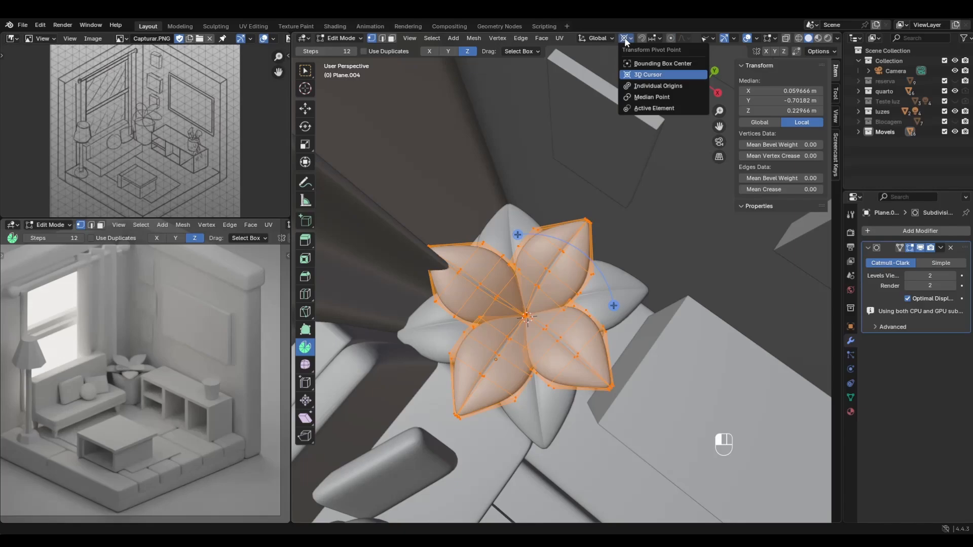
pyautogui.click(642, 86)
pyautogui.press('s')
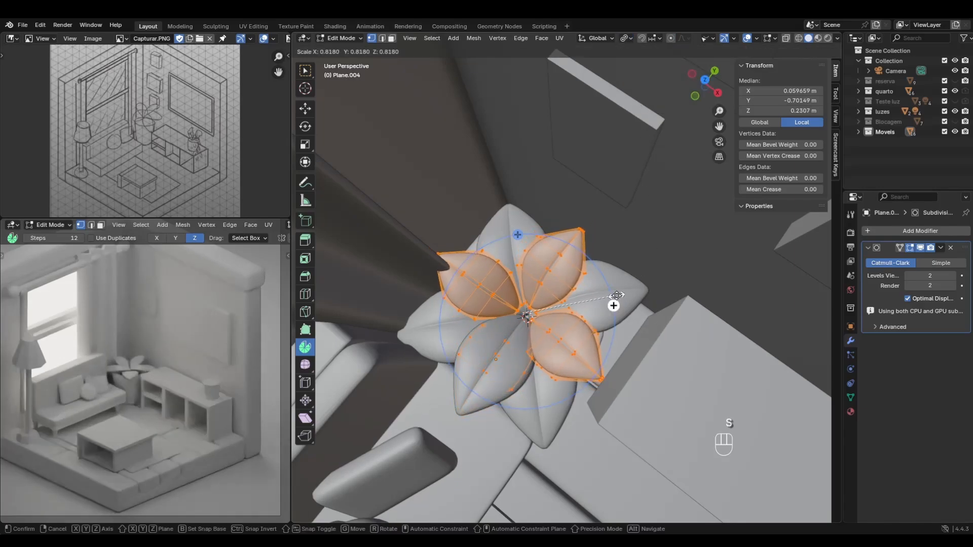
pyautogui.click(618, 295)
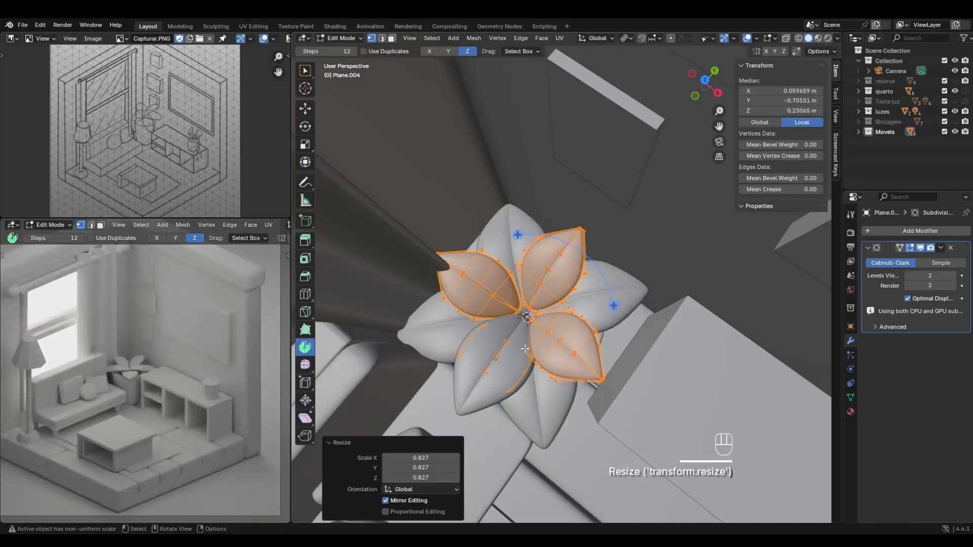
# Enlarge the four upper leaves by a factor of about 1.11 around their individual origins and return to Object Mode.
pyautogui.moveTo(561, 336); pyautogui.dragTo(512, 274, button='middle')
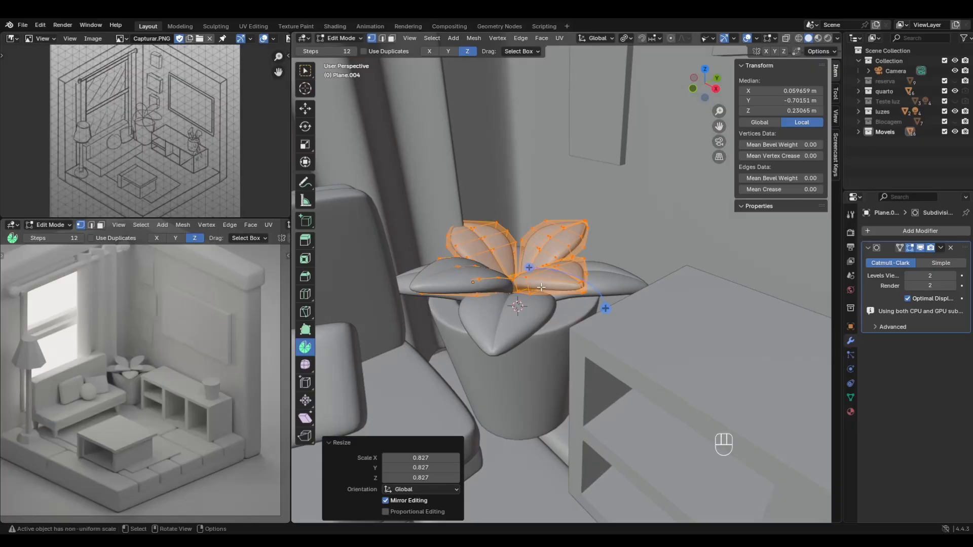
pyautogui.press('s')
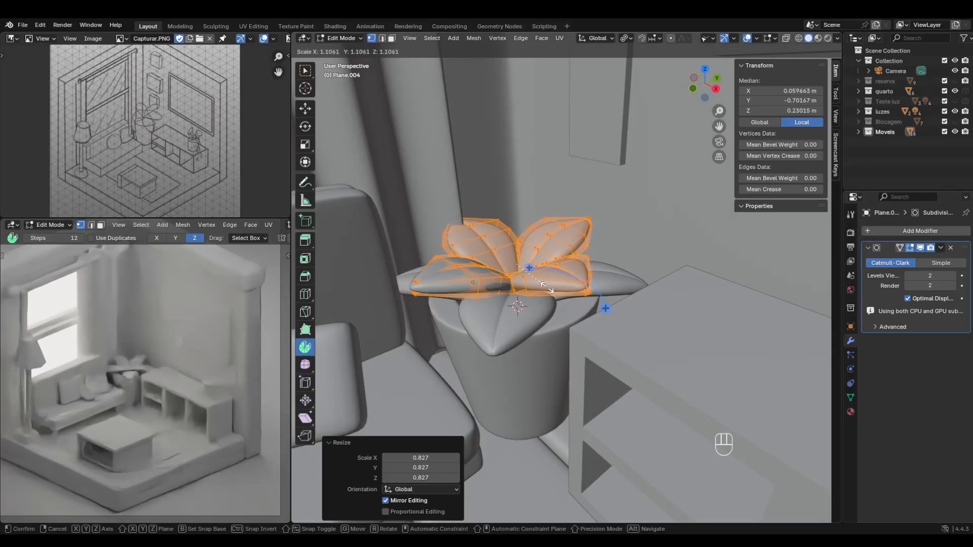
pyautogui.click(550, 291)
pyautogui.moveTo(550, 292); pyautogui.dragTo(496, 362, button='middle')
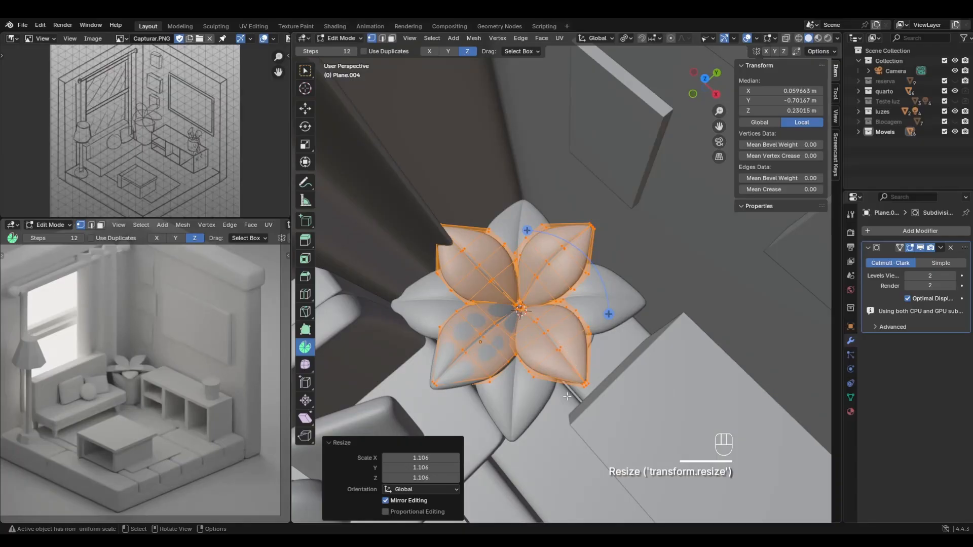
pyautogui.moveTo(567, 396); pyautogui.dragTo(591, 365, button='middle')
pyautogui.press('Tab')
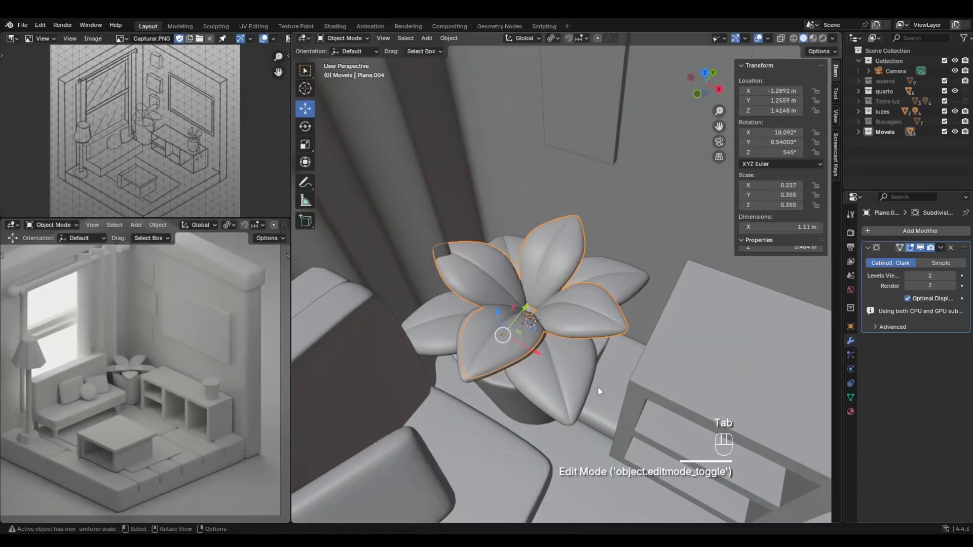
# Set the pivot point to 3D Cursor and rotate the remaining duplicated leaf about -23.1° around the global X axis.
pyautogui.moveTo(540, 406); pyautogui.dragTo(473, 369, button='middle')
pyautogui.click(459, 334)
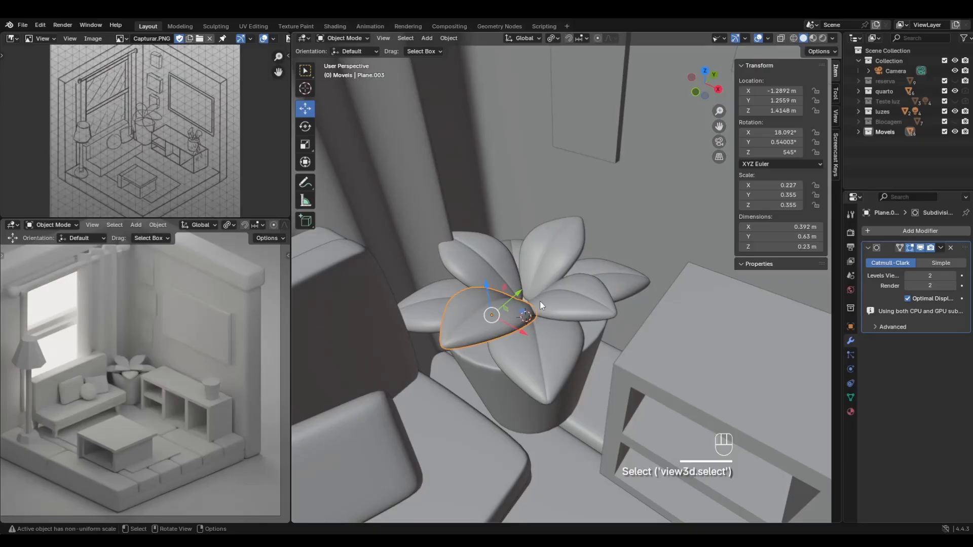
pyautogui.moveTo(540, 301)
pyautogui.mouseDown(button='middle')
pyautogui.moveTo(505, 300)
pyautogui.moveTo(539, 302)
pyautogui.mouseUp(button='middle')
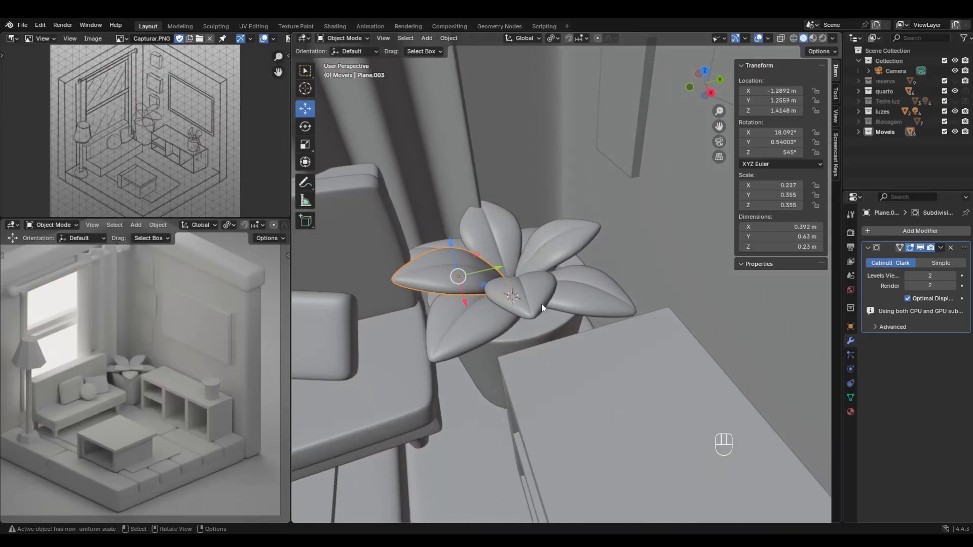
pyautogui.click(553, 38)
pyautogui.click(564, 76)
pyautogui.press('r')
pyautogui.press('x')
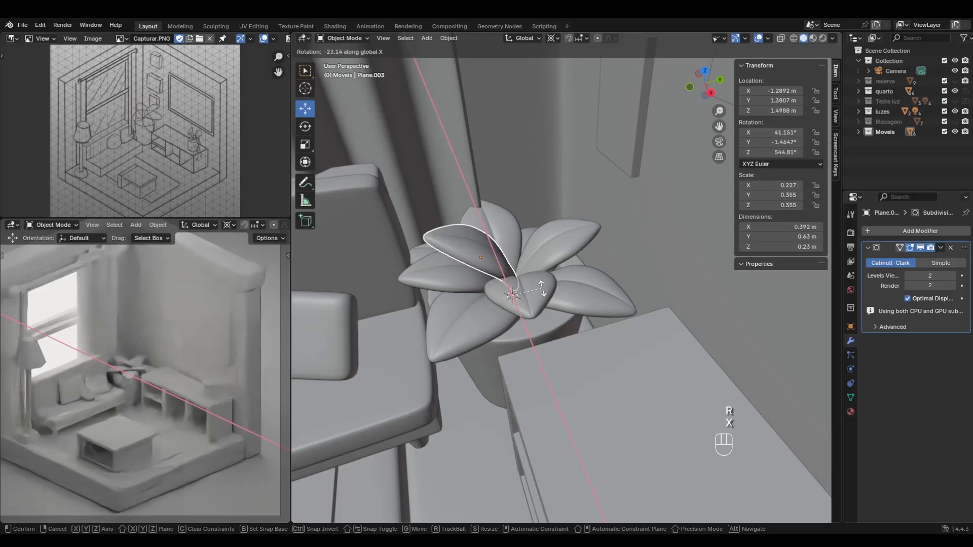
pyautogui.click(541, 288)
# Scale the tilted leaf uniformly to about 0.93 around the 3D cursor.
pyautogui.moveTo(540, 315); pyautogui.dragTo(550, 284, button='middle')
pyautogui.press('s')
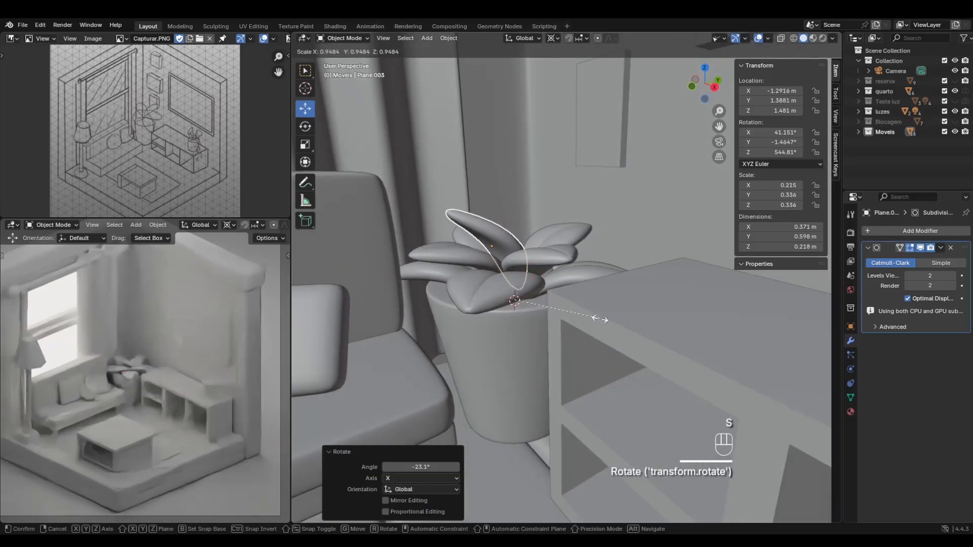
pyautogui.click(599, 318)
# Raise the tilted leaf above the others and shift it about -0.012 m along Y and 0.027 m along X.
pyautogui.moveTo(599, 318); pyautogui.dragTo(511, 286, button='middle')
pyautogui.moveTo(508, 263); pyautogui.dragTo(508, 250)
pyautogui.moveTo(513, 238); pyautogui.dragTo(534, 203, button='middle')
pyautogui.moveTo(507, 256); pyautogui.dragTo(507, 251)
pyautogui.moveTo(555, 290)
pyautogui.mouseDown(button='middle')
pyautogui.moveTo(540, 303)
pyautogui.moveTo(548, 284)
pyautogui.mouseUp(button='middle')
pyautogui.moveTo(548, 285); pyautogui.dragTo(517, 327)
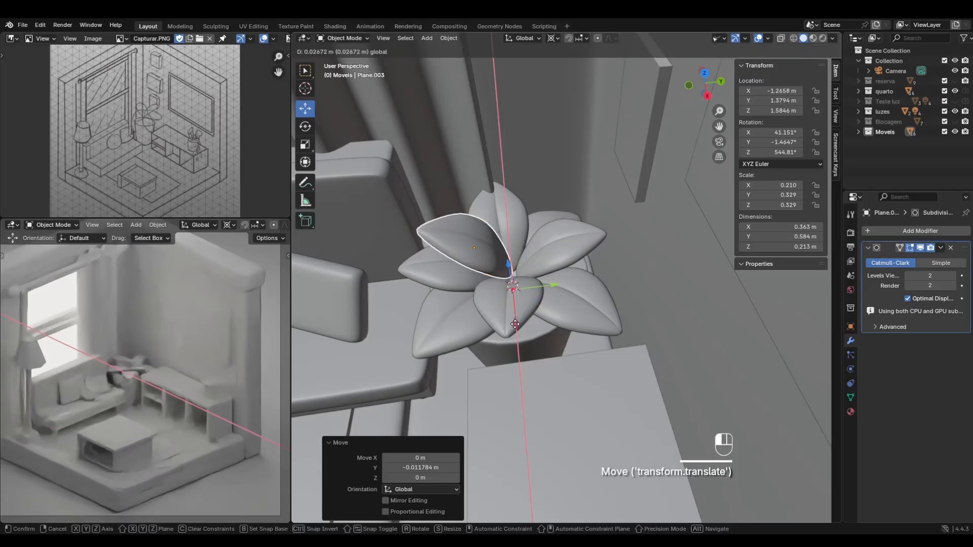
# Rotate the raised leaf about 8.6° around the global X axis.
pyautogui.moveTo(517, 327); pyautogui.dragTo(536, 243, button='middle')
pyautogui.press('r')
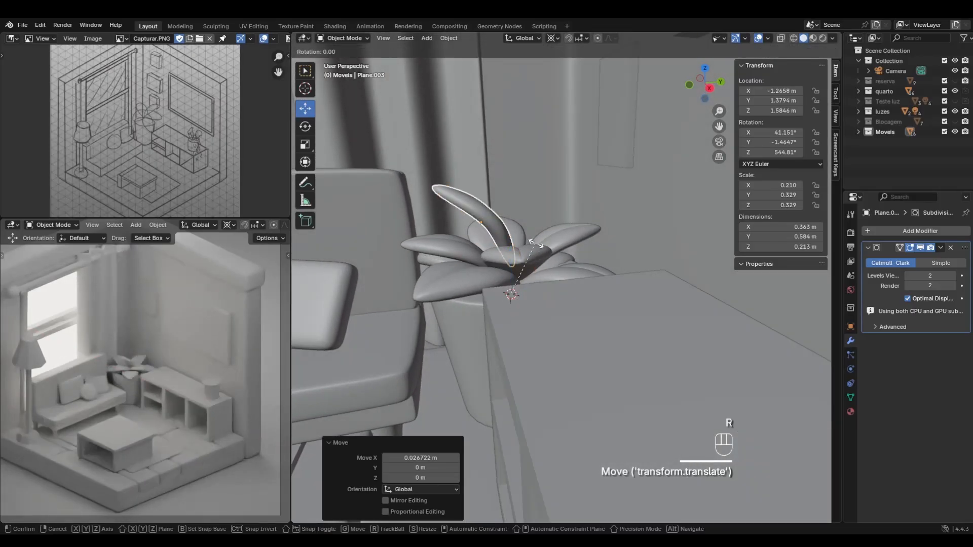
pyautogui.press('x')
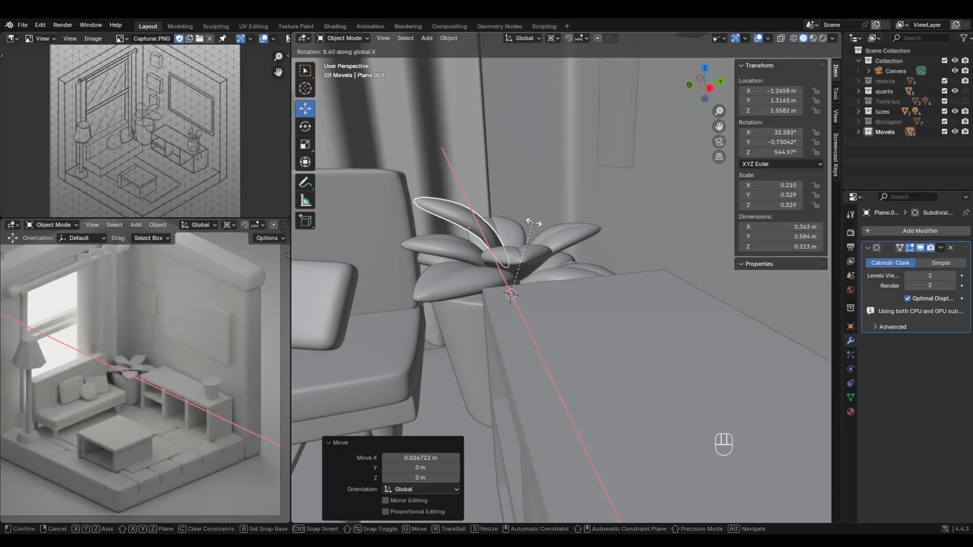
pyautogui.click(534, 222)
# Pull the leaf's tip outward about 0.038 m with proportional editing at size about 0.91, and set the pivot point to Active Element.
pyautogui.moveTo(489, 211); pyautogui.dragTo(500, 266, button='middle')
pyautogui.press('Tab')
pyautogui.moveTo(383, 225); pyautogui.dragTo(418, 259)
pyautogui.moveTo(492, 266); pyautogui.dragTo(569, 228, button='middle')
pyautogui.press('g')
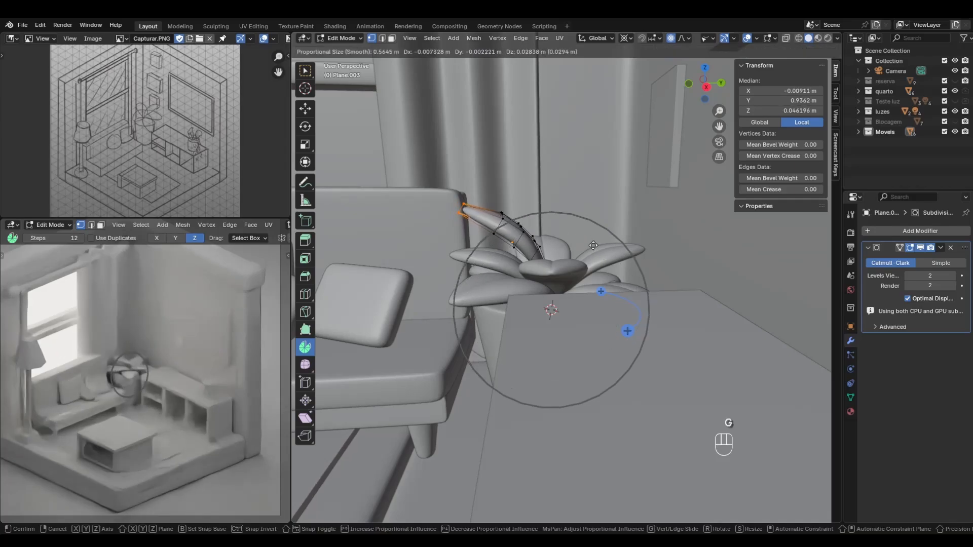
pyautogui.scroll(-4, 586, 245)
pyautogui.scroll(-2, 586, 246)
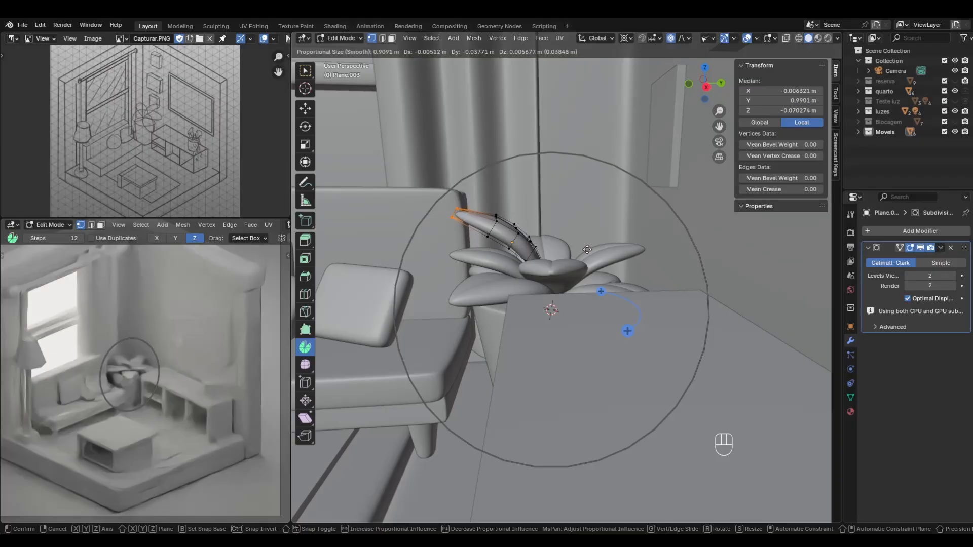
pyautogui.click(587, 249)
pyautogui.click(626, 38)
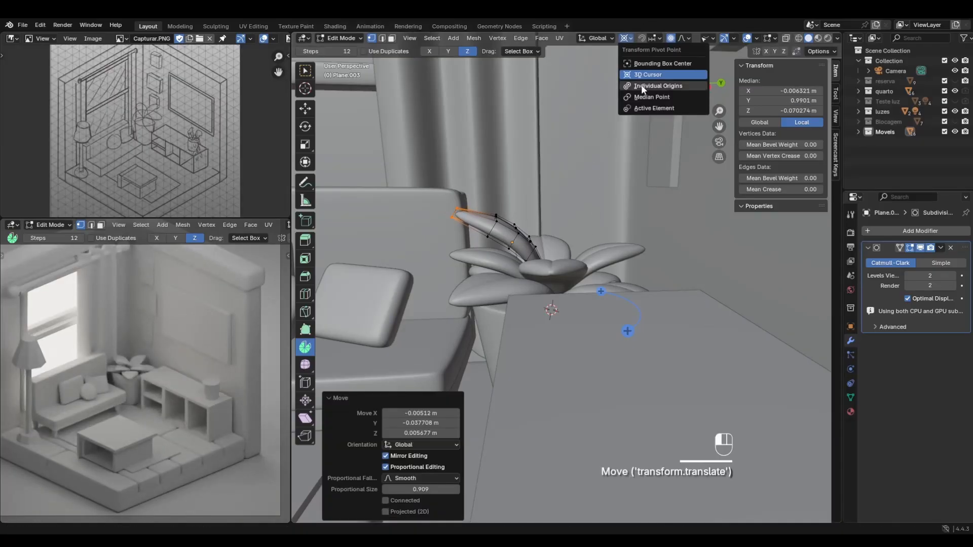
pyautogui.click(646, 108)
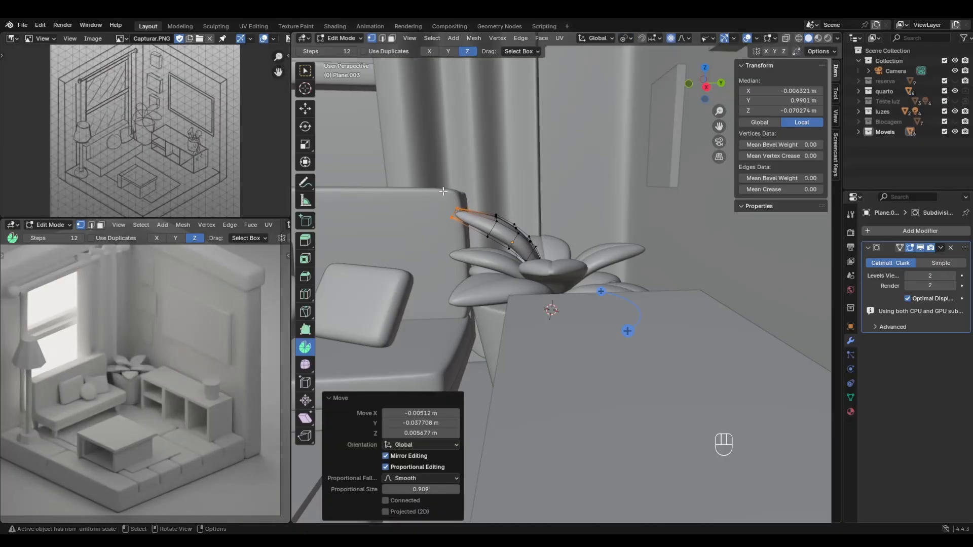
# Select the whole leaf tip through X-ray, move it about -0.084 m in Y and -0.024 m in Z proportionally, and return to Object Mode.
pyautogui.moveTo(443, 192); pyautogui.dragTo(476, 230)
pyautogui.click(786, 39)
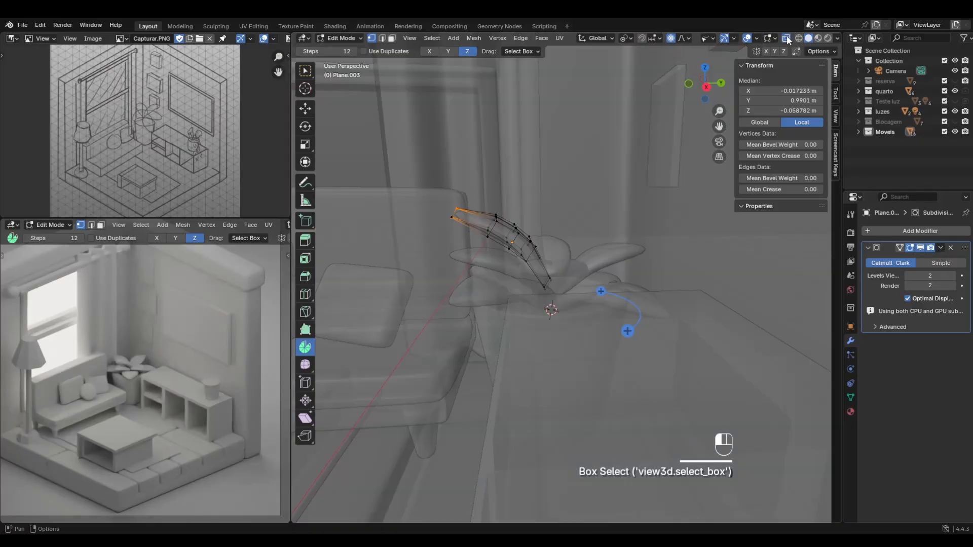
pyautogui.moveTo(557, 107); pyautogui.dragTo(609, 195, button='middle')
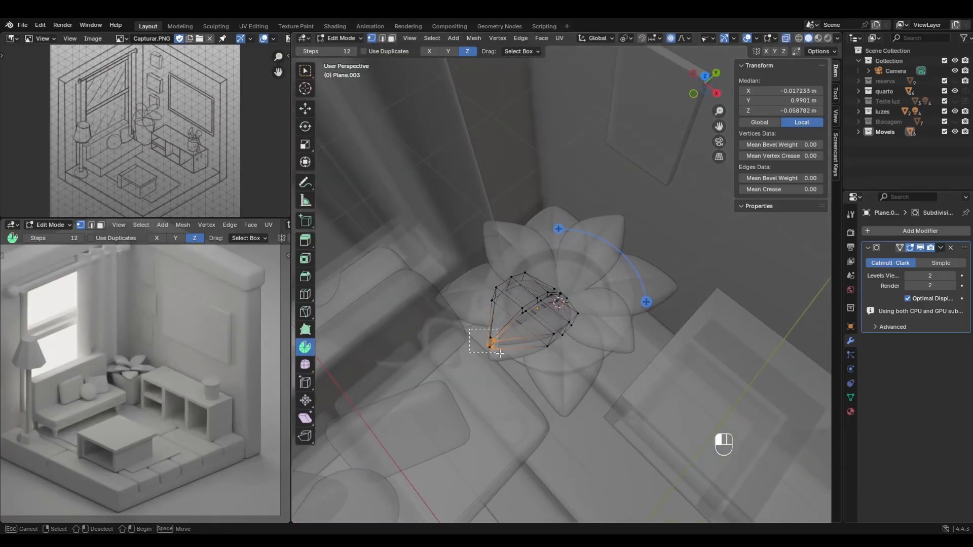
pyautogui.moveTo(499, 353); pyautogui.dragTo(500, 354)
pyautogui.moveTo(499, 354); pyautogui.dragTo(563, 310, button='middle')
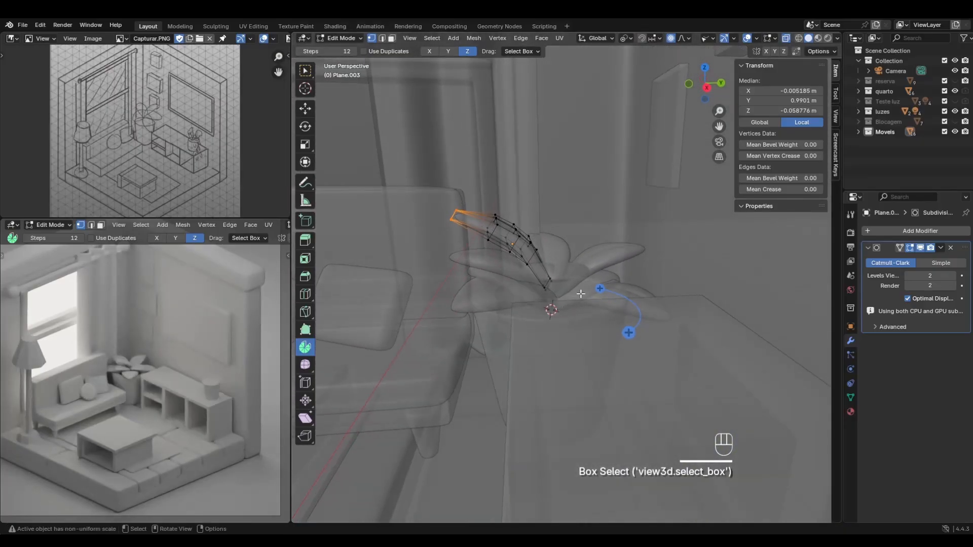
pyautogui.press('g')
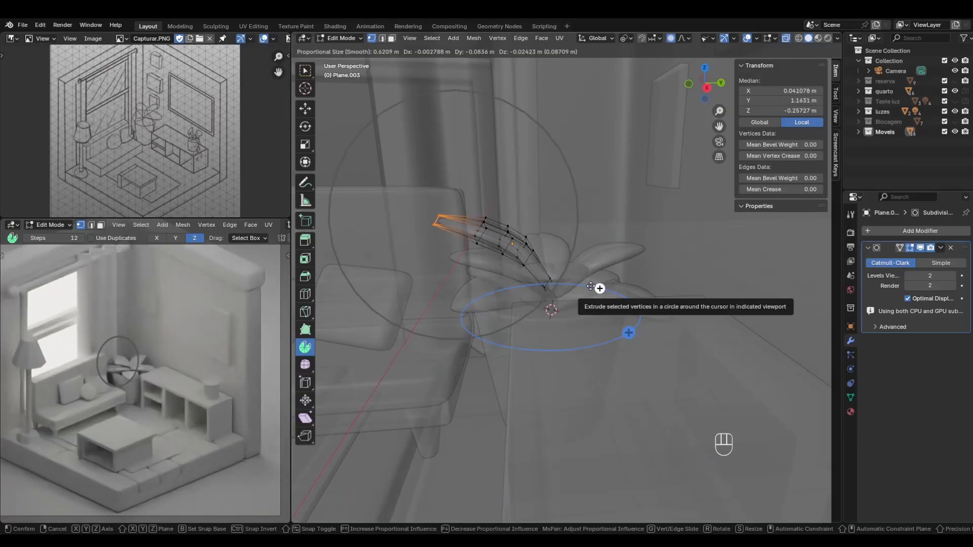
pyautogui.click(591, 287)
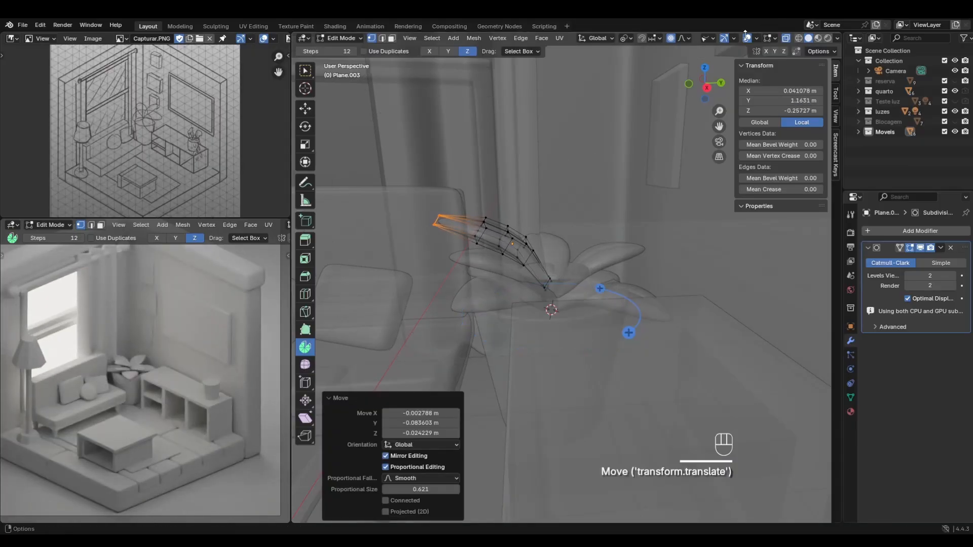
pyautogui.click(786, 37)
pyautogui.moveTo(659, 81); pyautogui.dragTo(607, 146, button='middle')
pyautogui.click(606, 275)
pyautogui.moveTo(606, 276); pyautogui.dragTo(552, 291, button='middle')
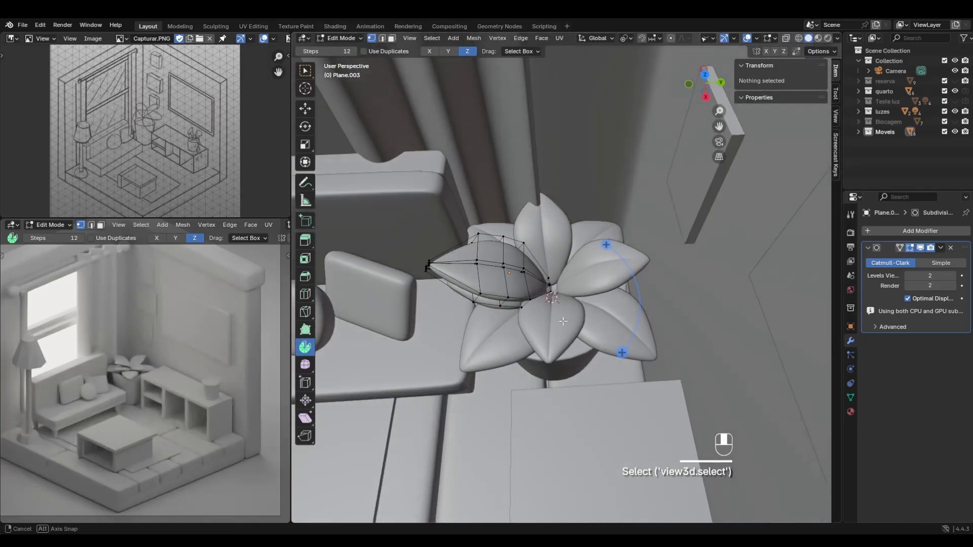
pyautogui.press('Tab')
# Shift the reshaped leaf about 0.038 m along Y and lower it about 0.028 m toward the plant's centre.
pyautogui.moveTo(538, 266); pyautogui.dragTo(551, 264)
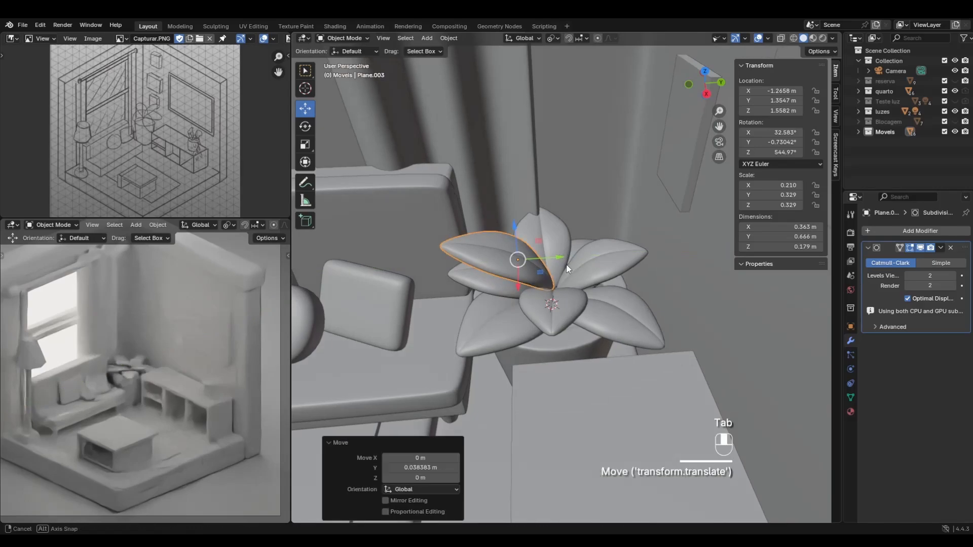
pyautogui.moveTo(552, 264); pyautogui.dragTo(570, 252, button='middle')
pyautogui.moveTo(515, 217); pyautogui.dragTo(515, 233)
pyautogui.moveTo(519, 233); pyautogui.dragTo(565, 236, button='middle')
pyautogui.moveTo(529, 228); pyautogui.dragTo(530, 222)
# Select the leaf's base vertices through X-ray, scale them to about 0.81 and lower them about 0.009 m along Z.
pyautogui.moveTo(528, 222); pyautogui.dragTo(517, 210, button='middle')
pyautogui.press('Tab')
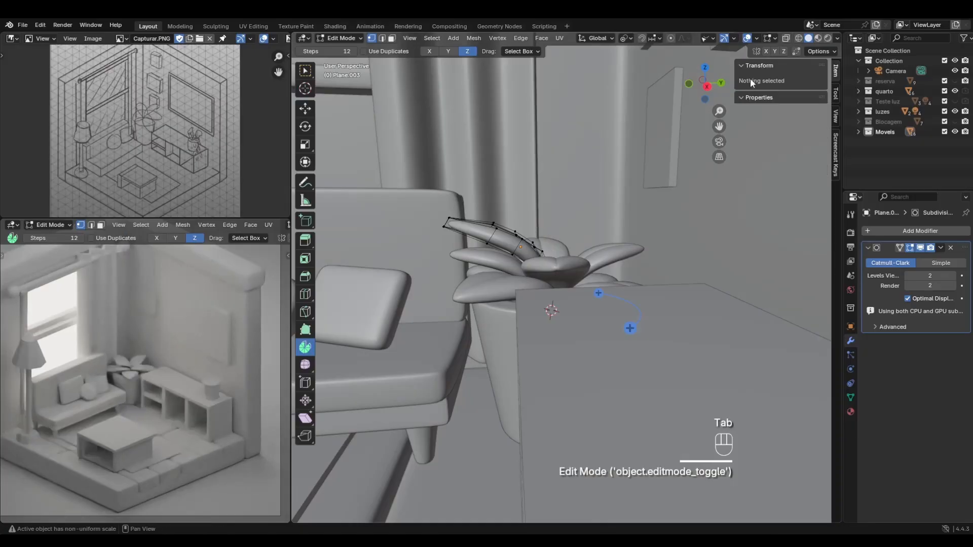
pyautogui.click(785, 38)
pyautogui.moveTo(545, 269); pyautogui.dragTo(567, 307)
pyautogui.moveTo(577, 296); pyautogui.dragTo(587, 281, button='middle')
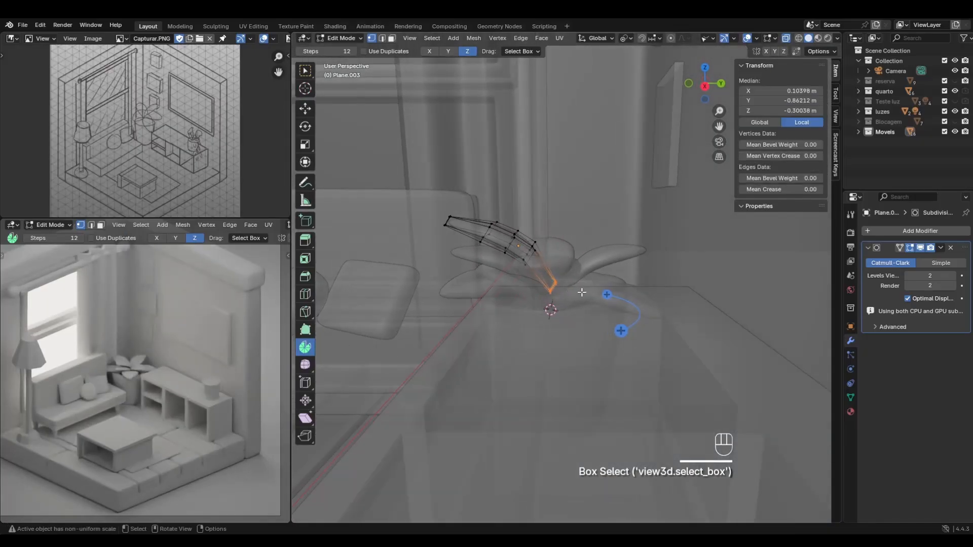
pyautogui.press('s')
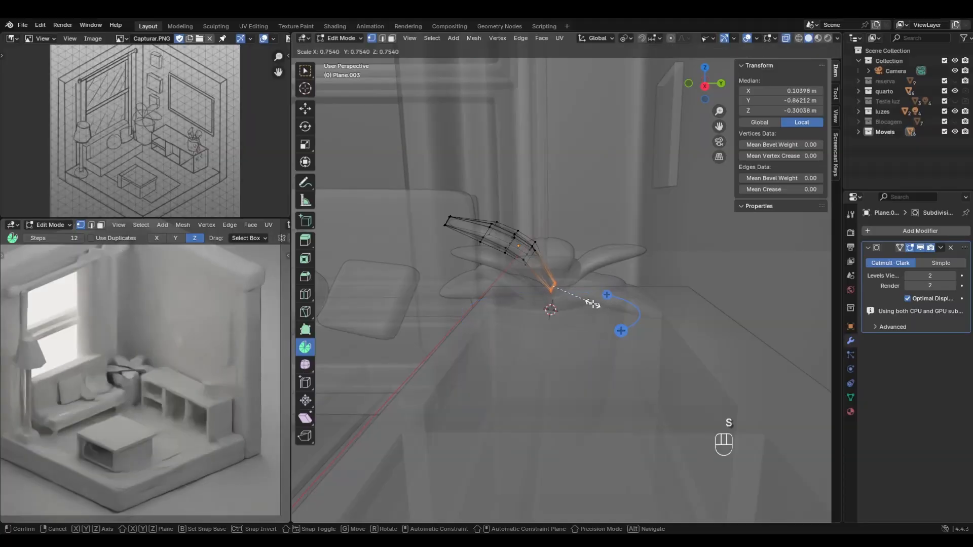
pyautogui.click(599, 303)
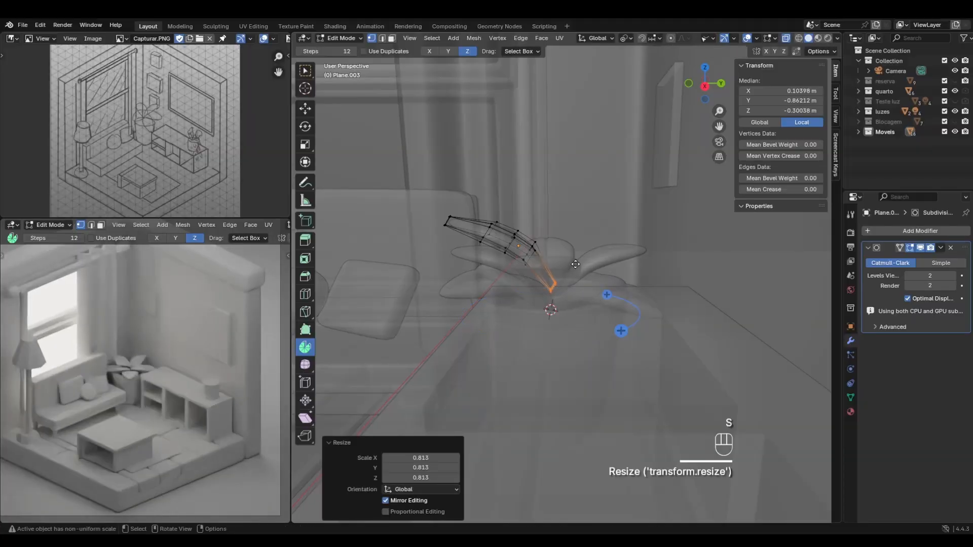
pyautogui.press('g')
pyautogui.press('z')
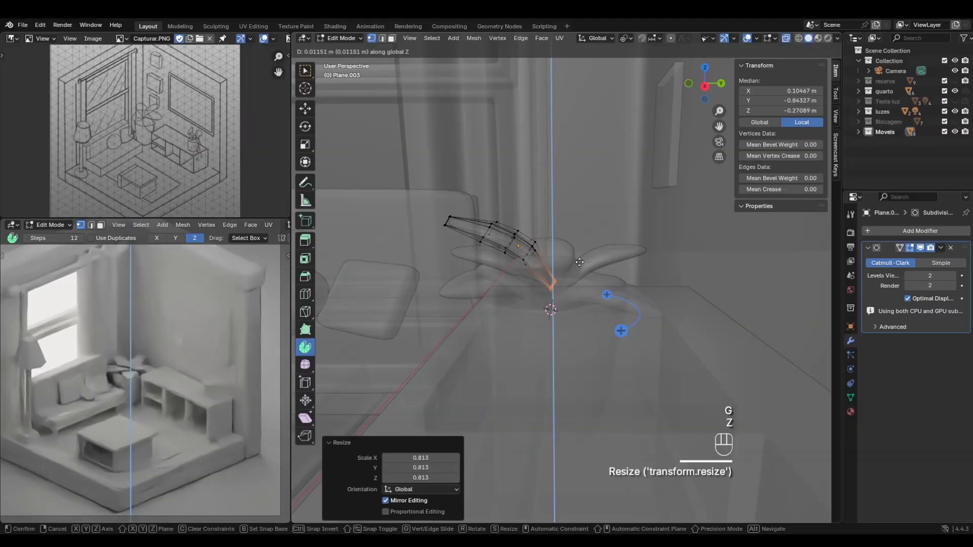
pyautogui.click(581, 271)
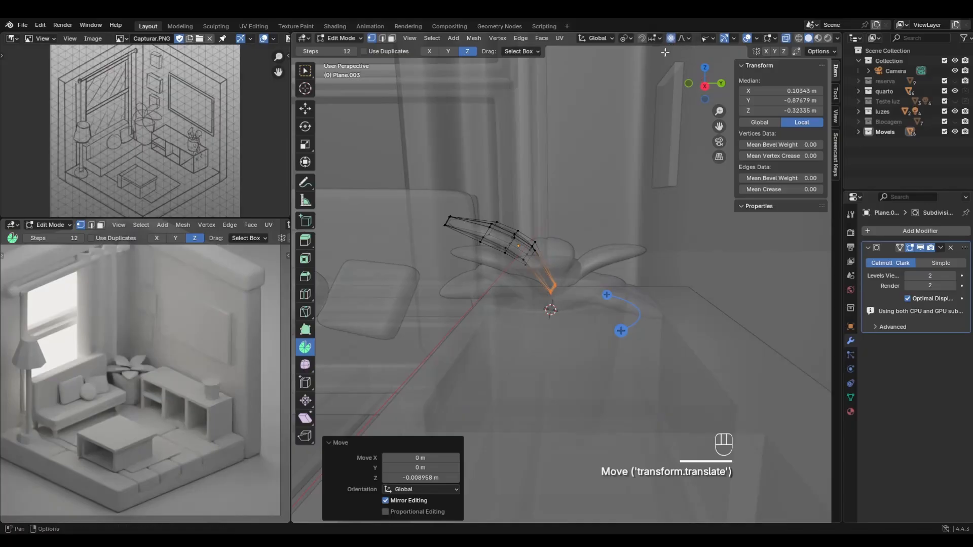
# Move the vertices next to the leaf's base about 0.012 m with proportional size about 0.35, and return to solid view in Object Mode.
pyautogui.moveTo(551, 237); pyautogui.dragTo(549, 239)
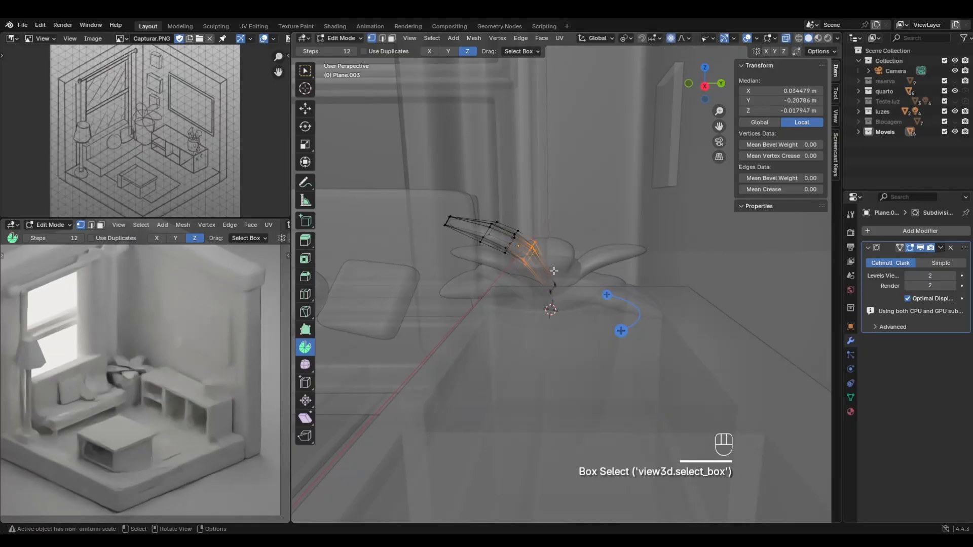
pyautogui.press('g')
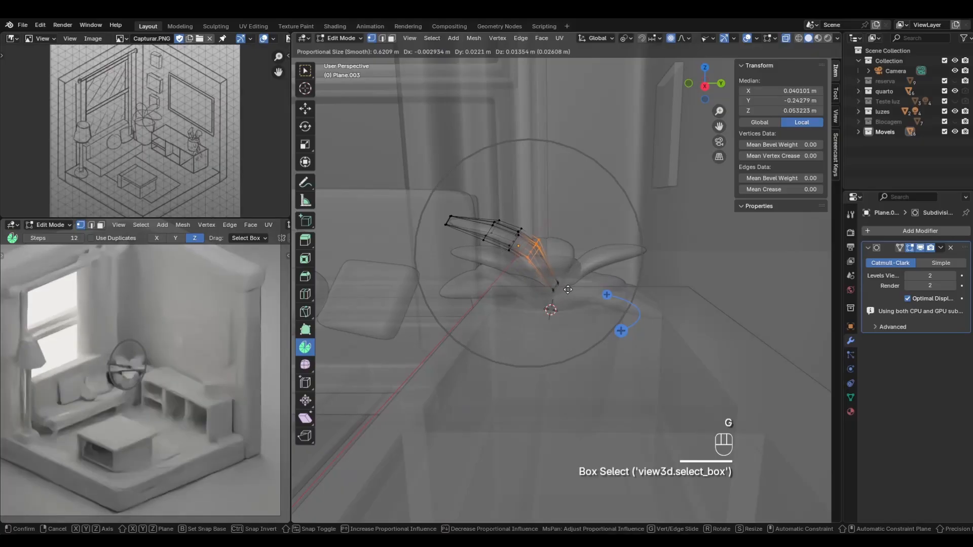
pyautogui.scroll(1, 557, 294)
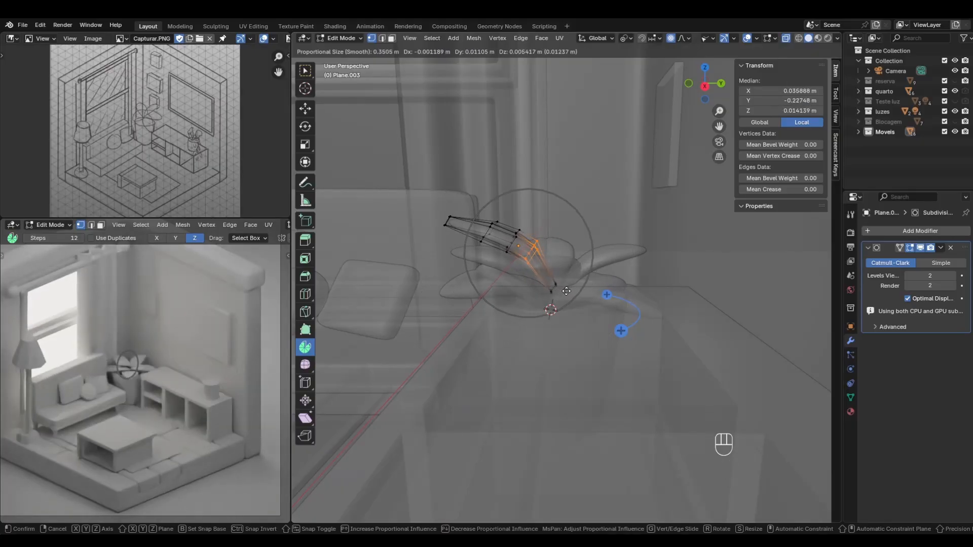
pyautogui.click(566, 291)
pyautogui.click(670, 39)
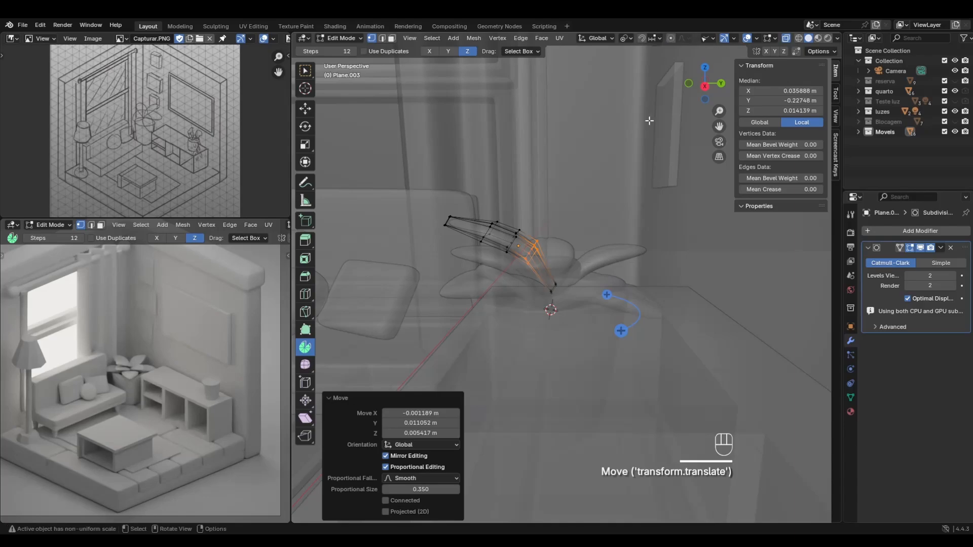
pyautogui.click(785, 41)
pyautogui.press('Tab')
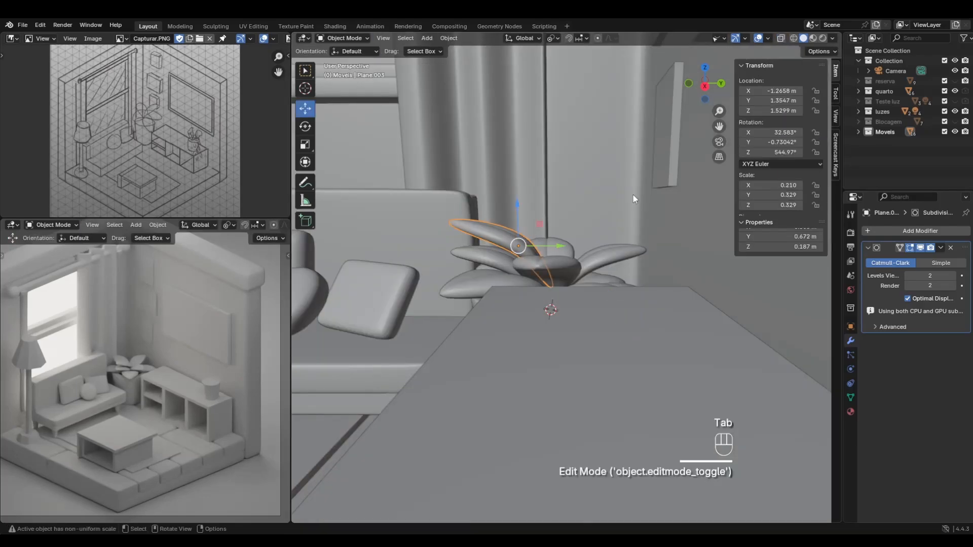
# Move the top leaf about -0.010 m along the Y axis.
pyautogui.moveTo(634, 196); pyautogui.dragTo(600, 313, button='middle')
pyautogui.press('g')
pyautogui.press('y')
pyautogui.click(552, 274)
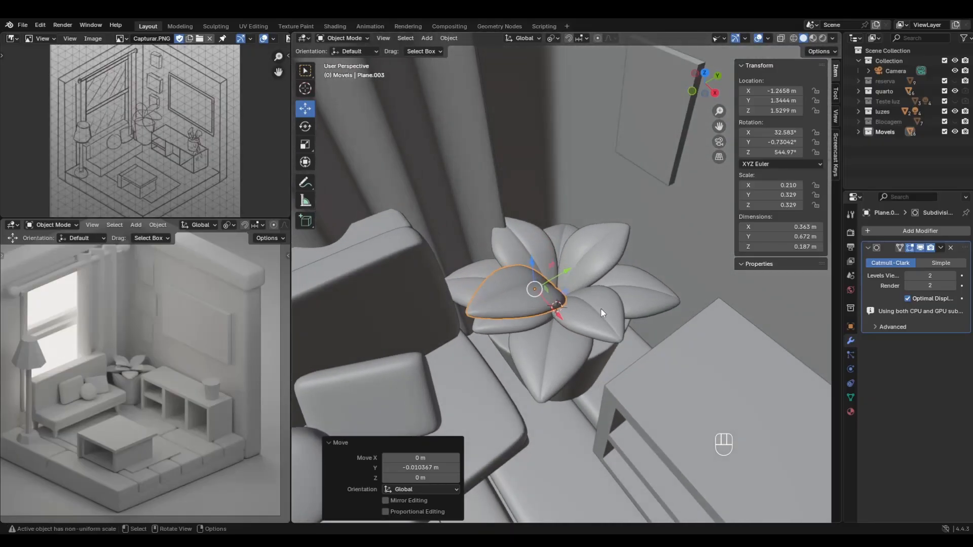
# Set the pivot point to 3D Cursor and rotate the top leaf about 46.5° around the global Z axis.
pyautogui.click(561, 41)
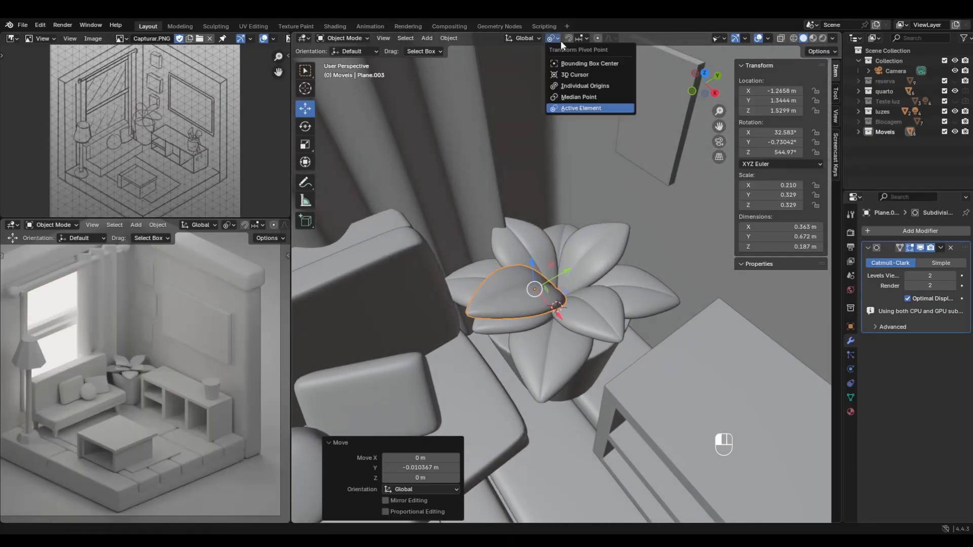
pyautogui.click(573, 69)
pyautogui.moveTo(608, 212); pyautogui.dragTo(575, 238, button='middle')
pyautogui.press('r')
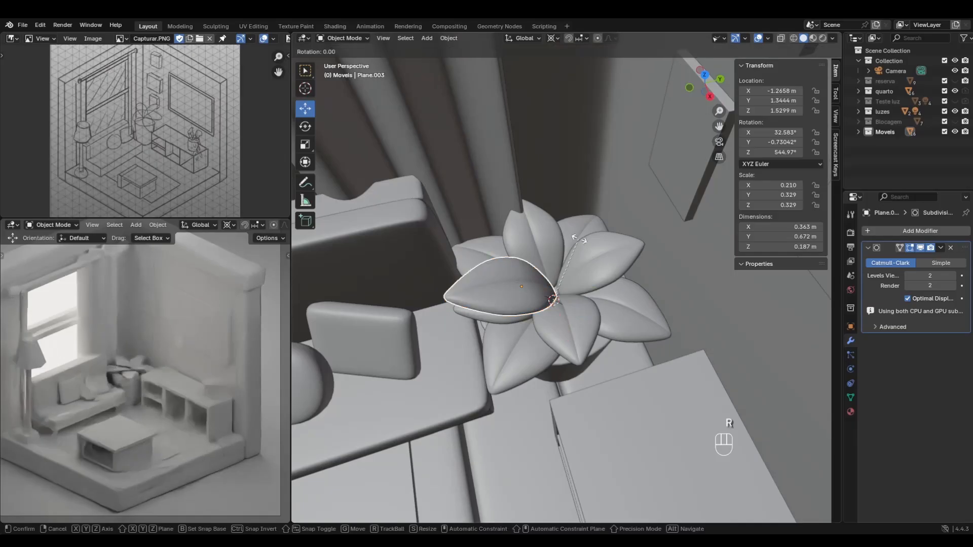
pyautogui.press('z')
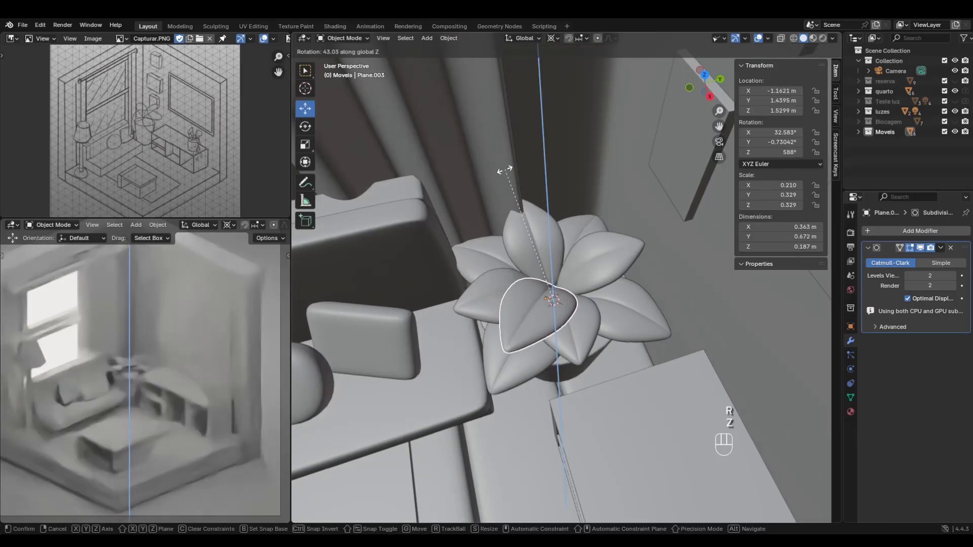
pyautogui.click(596, 282)
# Rotate the top leaf about -7.46° around the global Z axis.
pyautogui.moveTo(596, 282); pyautogui.dragTo(623, 253, button='middle')
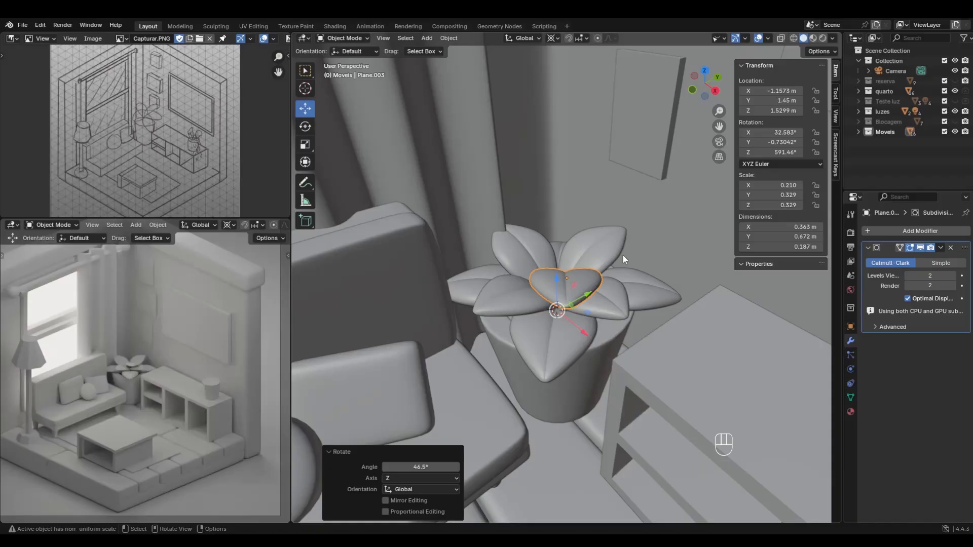
pyautogui.press('r')
pyautogui.press('z')
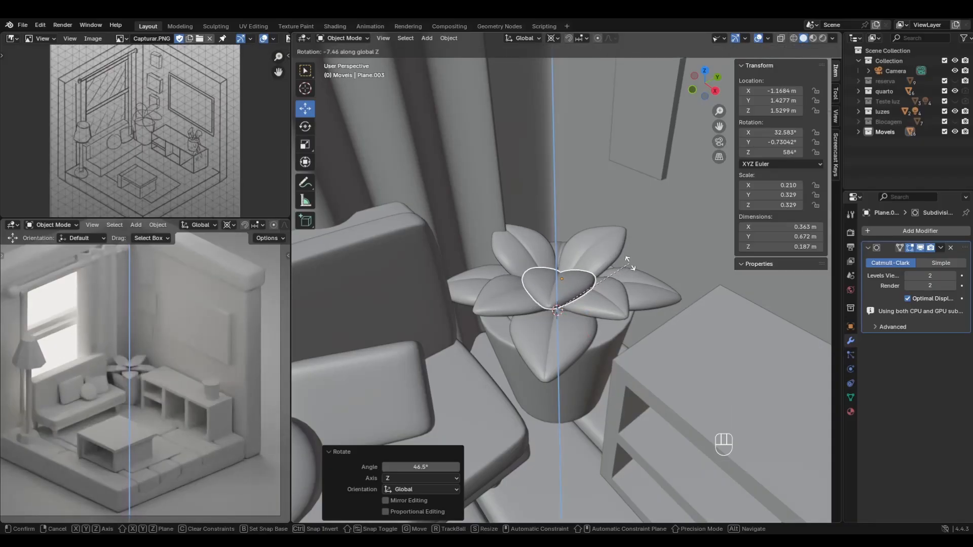
pyautogui.click(630, 262)
pyautogui.moveTo(630, 262); pyautogui.dragTo(668, 300, button='middle')
pyautogui.press('r')
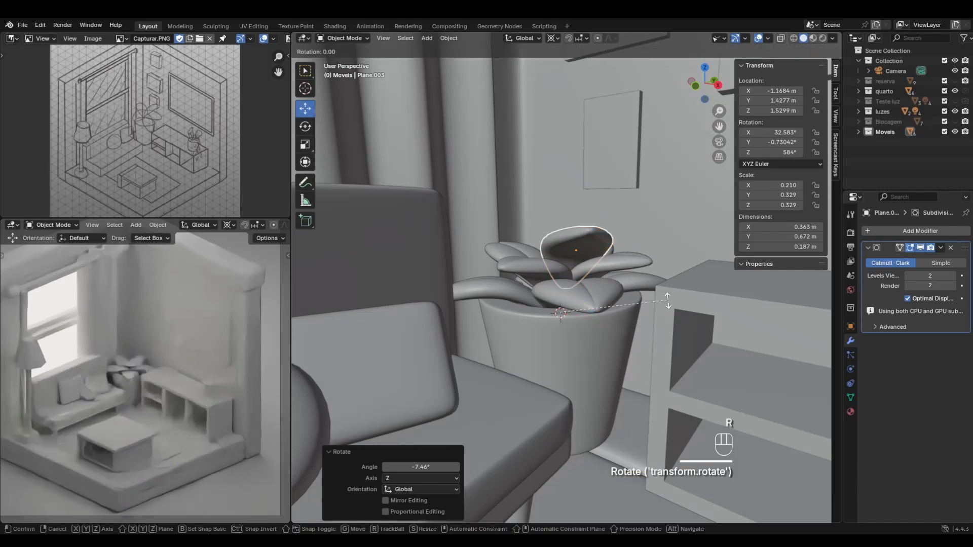
pyautogui.press('x')
pyautogui.hotkey('ctrl', 'z')
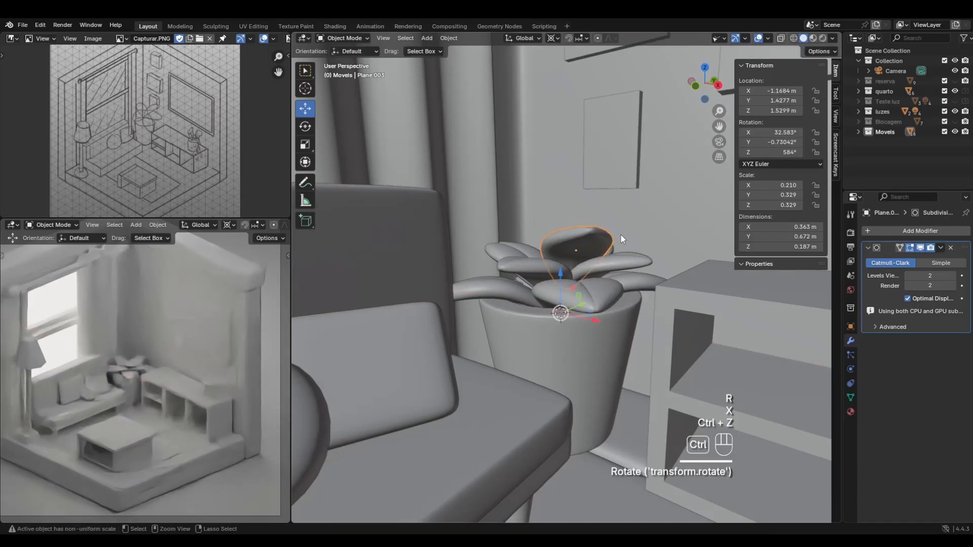
pyautogui.moveTo(628, 284)
pyautogui.mouseDown(button='middle')
pyautogui.moveTo(622, 355)
pyautogui.moveTo(619, 294)
pyautogui.mouseUp(button='middle')
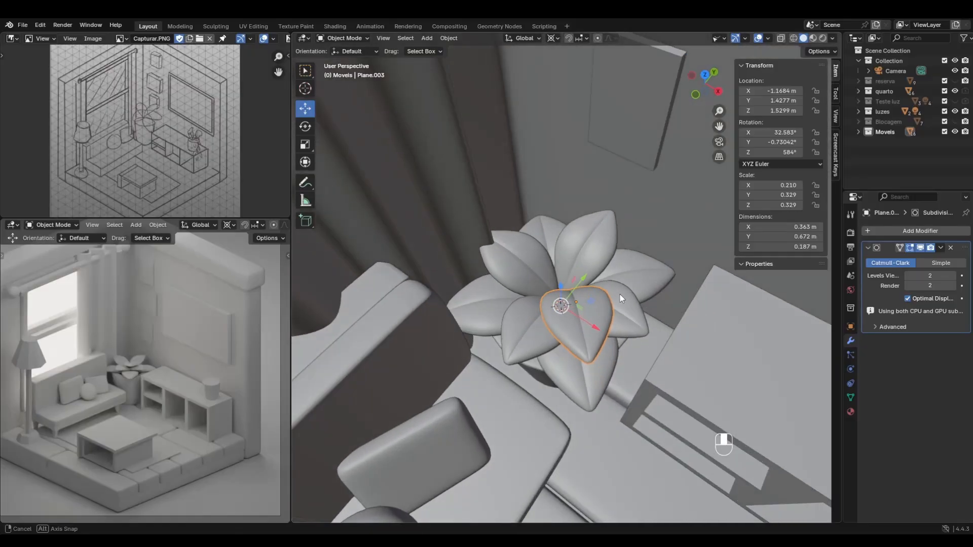
pyautogui.press('r')
pyautogui.press('y')
pyautogui.click(619, 293)
pyautogui.hotkey('ctrl', 'z')
pyautogui.press('r')
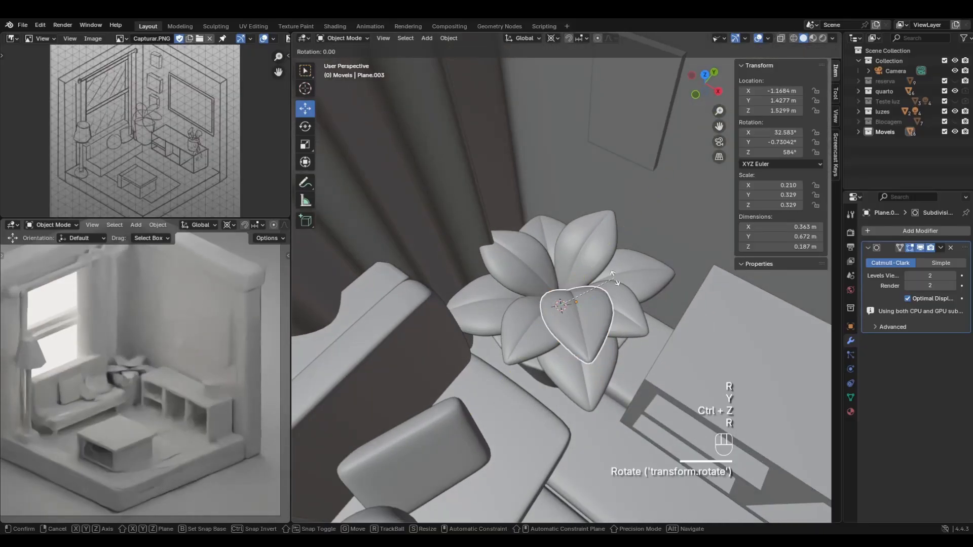
pyautogui.press('x')
pyautogui.click(612, 242)
pyautogui.hotkey('ctrl', 'z')
# Select the top leaf's base vertices through X-ray, snap the 3D cursor to them, and return to Object Mode.
pyautogui.moveTo(612, 242); pyautogui.dragTo(599, 317, button='middle')
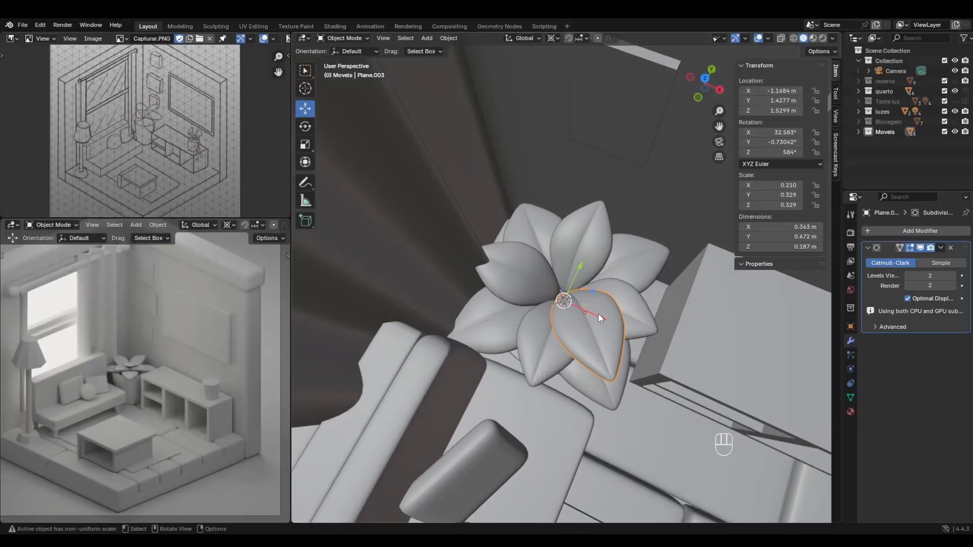
pyautogui.rightClick(589, 330)
pyautogui.moveTo(589, 331)
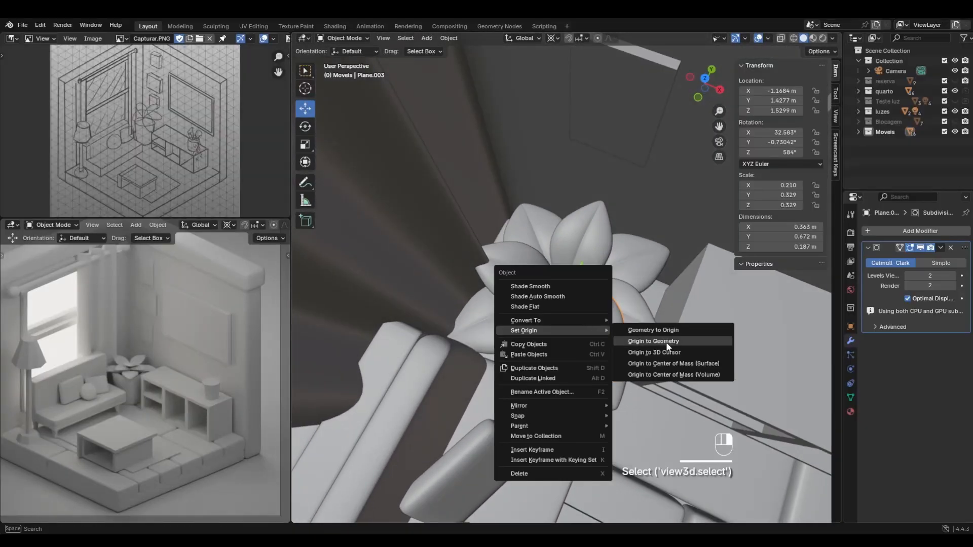
pyautogui.click(666, 362)
pyautogui.press('Tab')
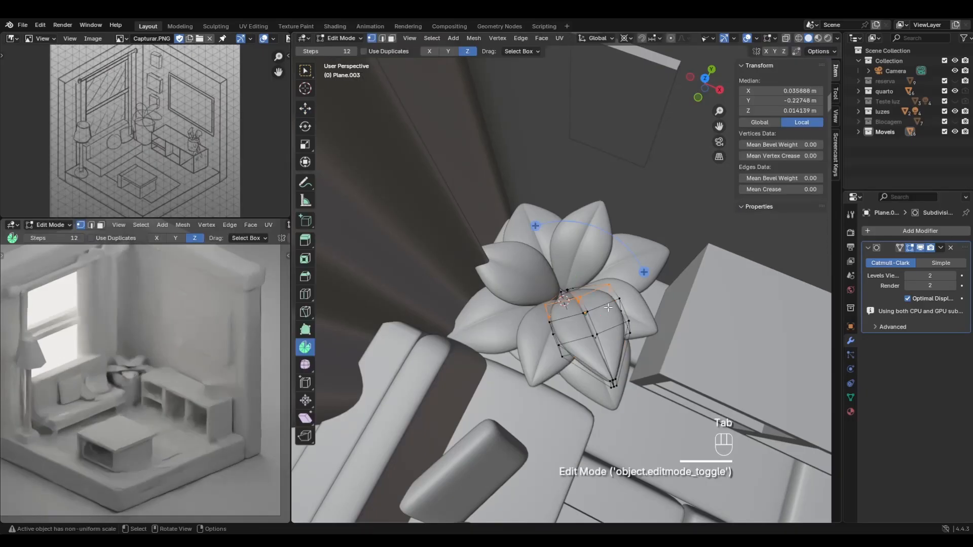
pyautogui.moveTo(603, 293); pyautogui.dragTo(551, 274, button='middle')
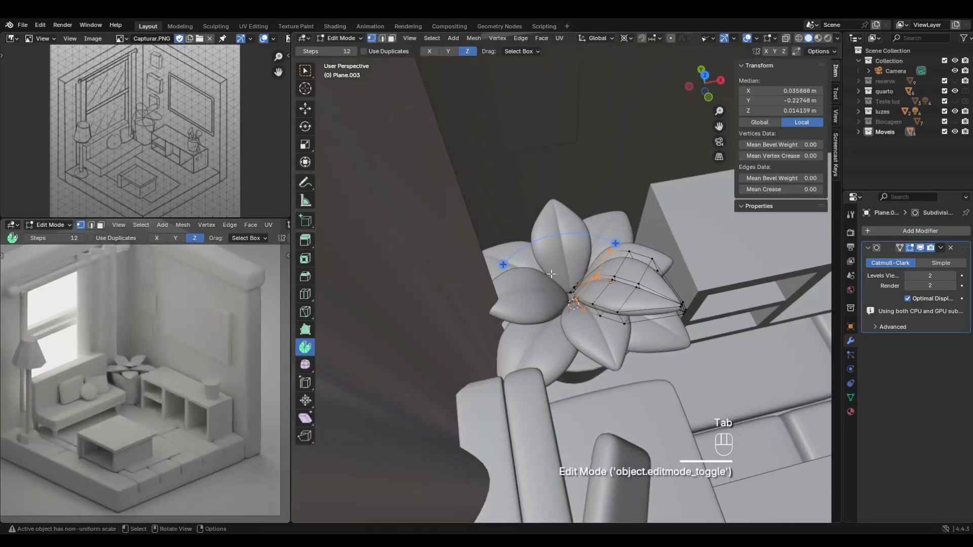
pyautogui.click(787, 38)
pyautogui.moveTo(583, 303); pyautogui.dragTo(586, 305)
pyautogui.moveTo(587, 303); pyautogui.dragTo(610, 284, button='middle')
pyautogui.moveTo(588, 315); pyautogui.dragTo(588, 316)
pyautogui.moveTo(641, 314); pyautogui.dragTo(598, 330, button='middle')
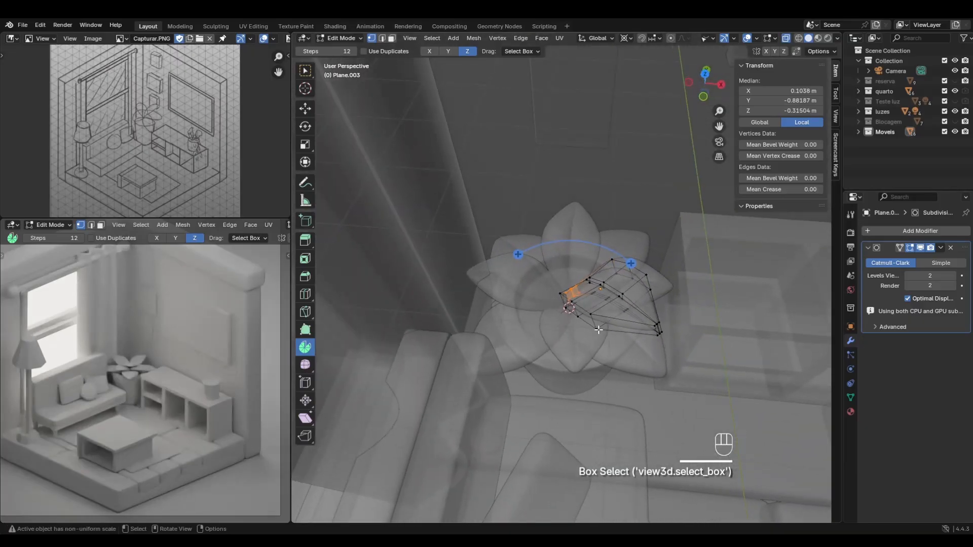
pyautogui.hotkey('shift', 's')
pyautogui.click(599, 378)
pyautogui.press('Tab')
pyautogui.rightClick(626, 293)
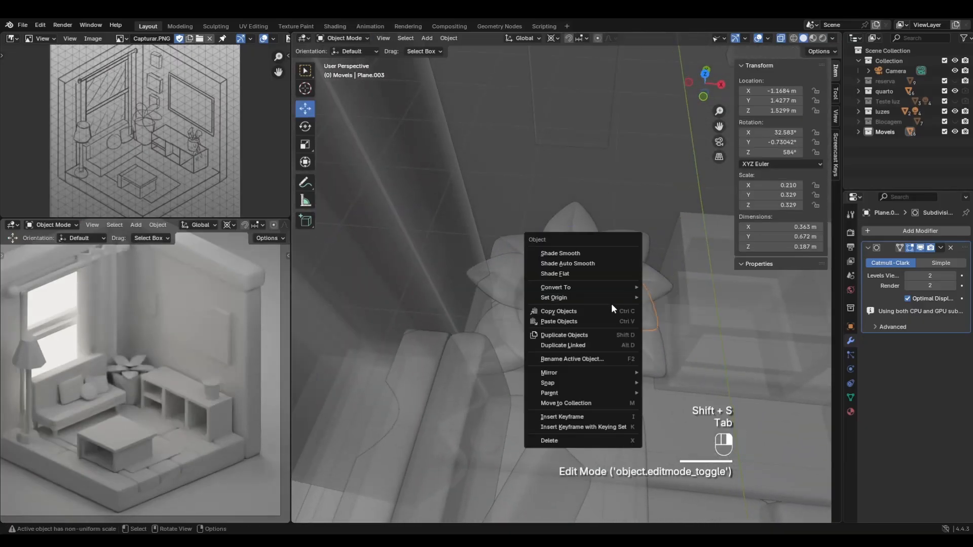
pyautogui.moveTo(627, 297)
pyautogui.click(690, 310)
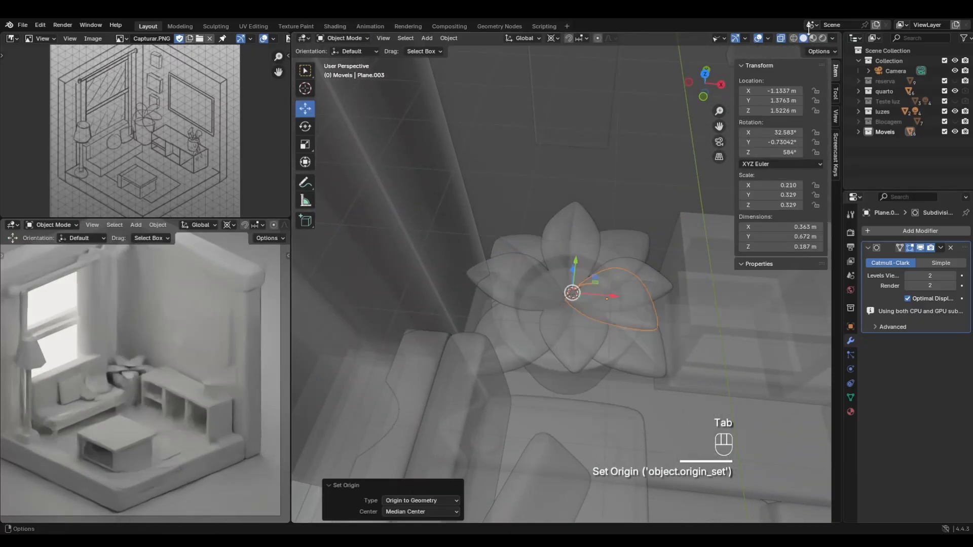
# Return to solid view and set the top leaf's origin to the 3D cursor.
pyautogui.click(779, 37)
pyautogui.moveTo(583, 205); pyautogui.dragTo(583, 312, button='middle')
pyautogui.rightClick(583, 311)
pyautogui.moveTo(584, 312)
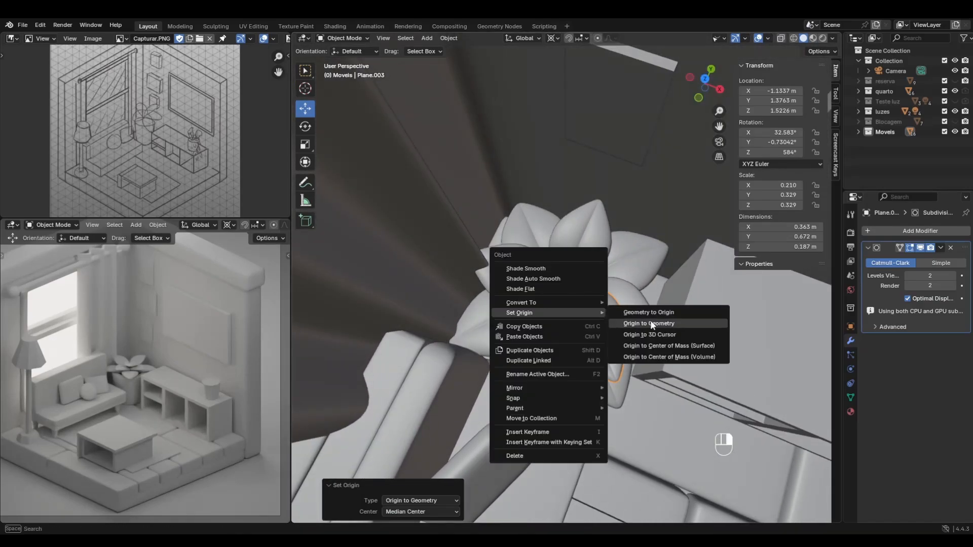
pyautogui.click(657, 335)
# Set the pivot point to Individual Origins and rotate the top leaf about 1.86° around the global Z axis.
pyautogui.moveTo(658, 338); pyautogui.dragTo(583, 243, button='middle')
pyautogui.click(553, 38)
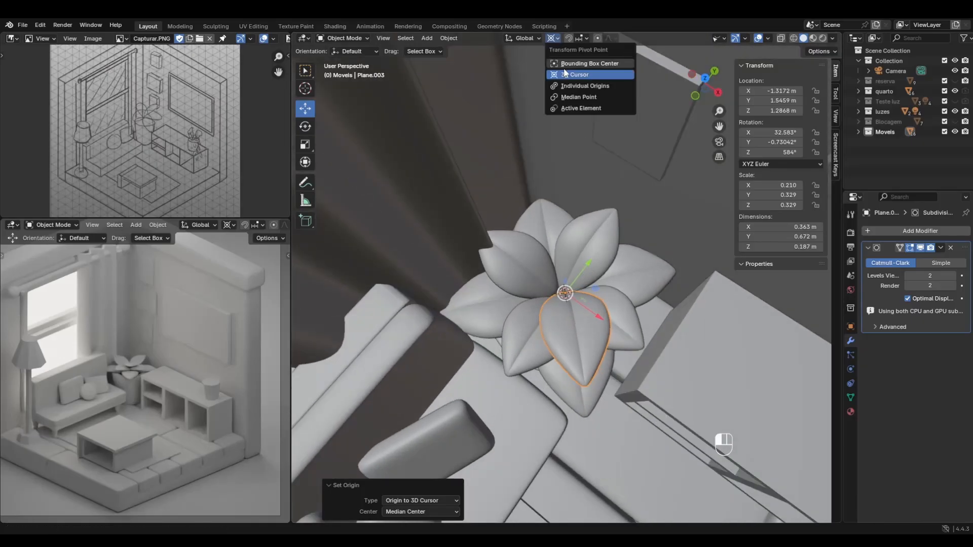
pyautogui.click(585, 87)
pyautogui.moveTo(574, 187); pyautogui.dragTo(570, 165, button='middle')
pyautogui.press('r')
pyautogui.press('z')
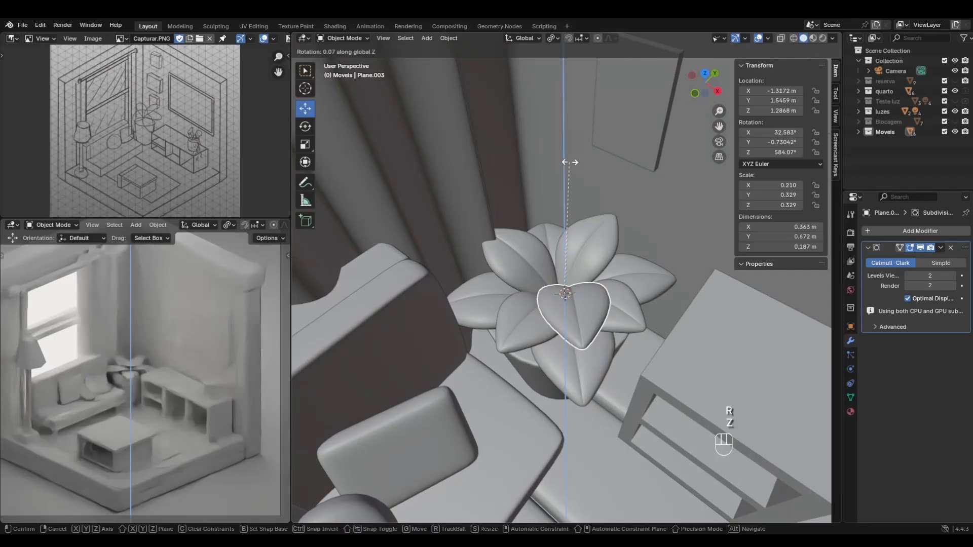
pyautogui.click(565, 158)
pyautogui.press('r')
pyautogui.press('x')
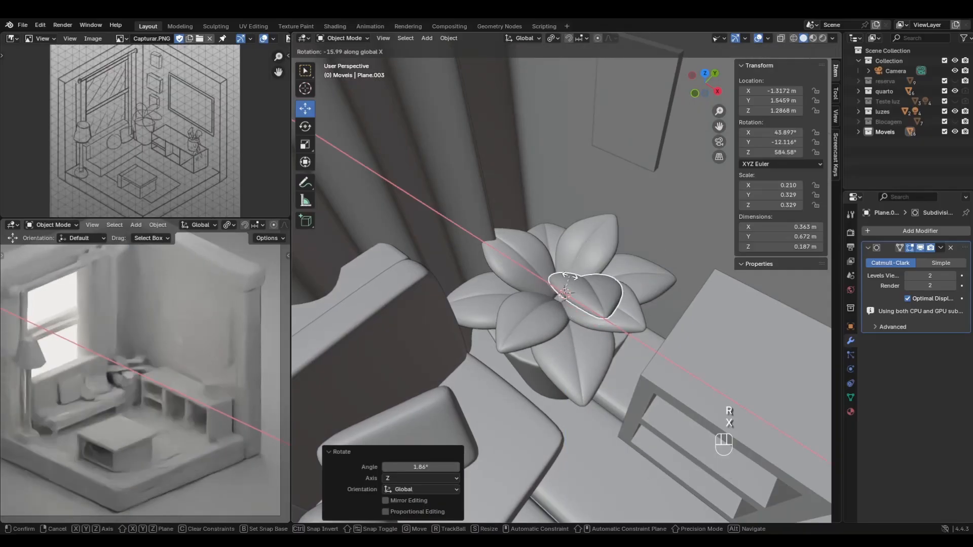
pyautogui.click(567, 251)
pyautogui.moveTo(568, 250); pyautogui.dragTo(576, 312, button='middle')
pyautogui.hotkey('ctrl', 'z')
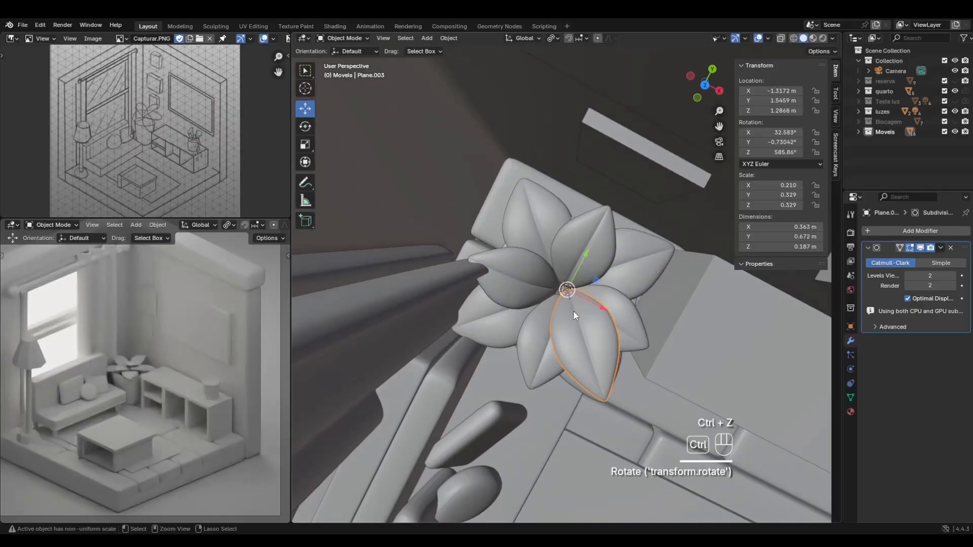
# Set the transform orientation to Local and rotate the top leaf about 11.4° around its X axis.
pyautogui.click(522, 38)
pyautogui.click(522, 76)
pyautogui.moveTo(547, 202); pyautogui.dragTo(557, 239, button='middle')
pyautogui.press('r')
pyautogui.press('x')
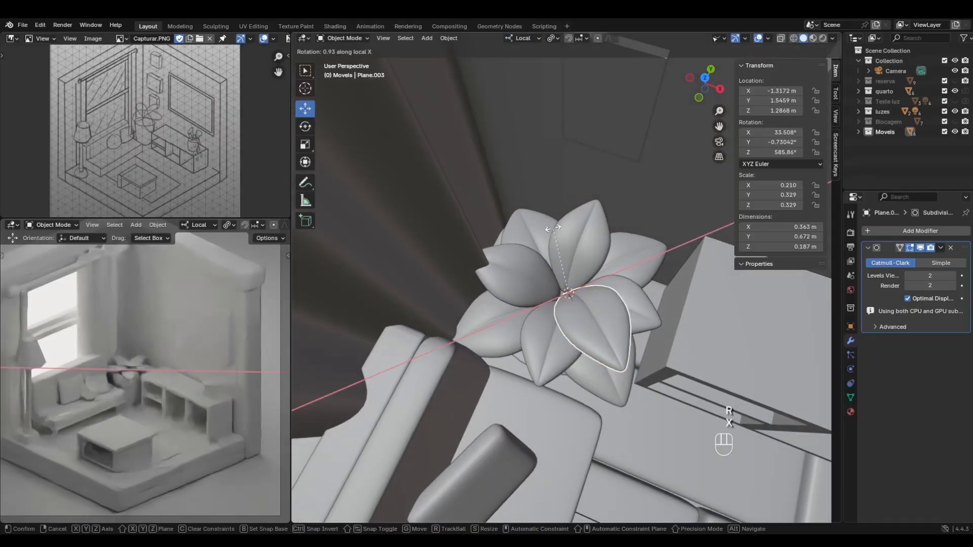
pyautogui.click(525, 195)
pyautogui.moveTo(526, 196); pyautogui.dragTo(533, 258, button='middle')
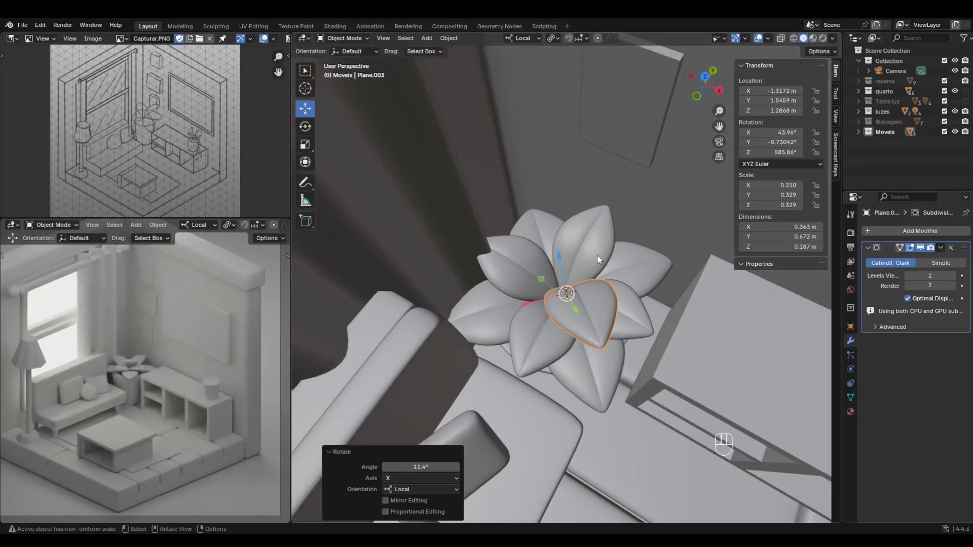
# Select the top leaf's entire mesh in Edit Mode.
pyautogui.moveTo(638, 265); pyautogui.dragTo(640, 306, button='middle')
pyautogui.press('Tab')
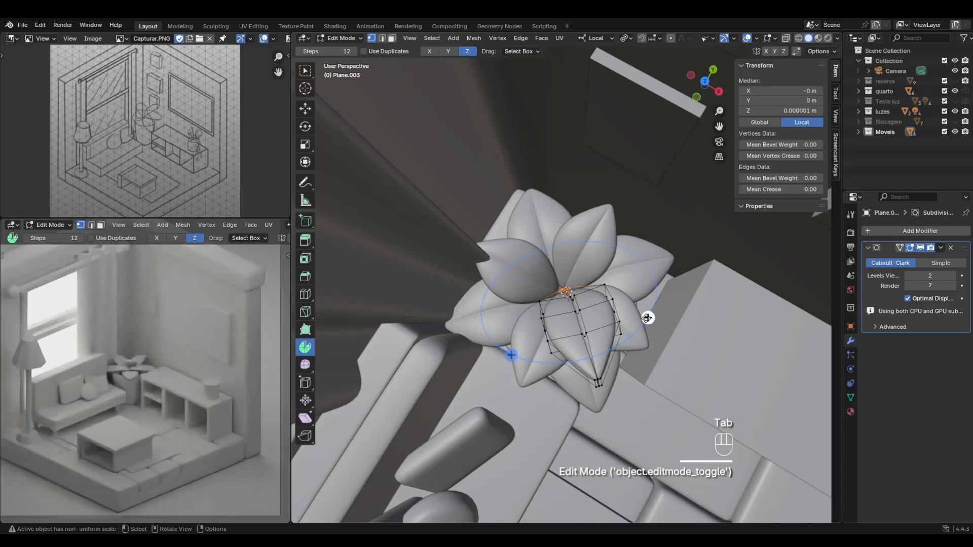
pyautogui.press('a')
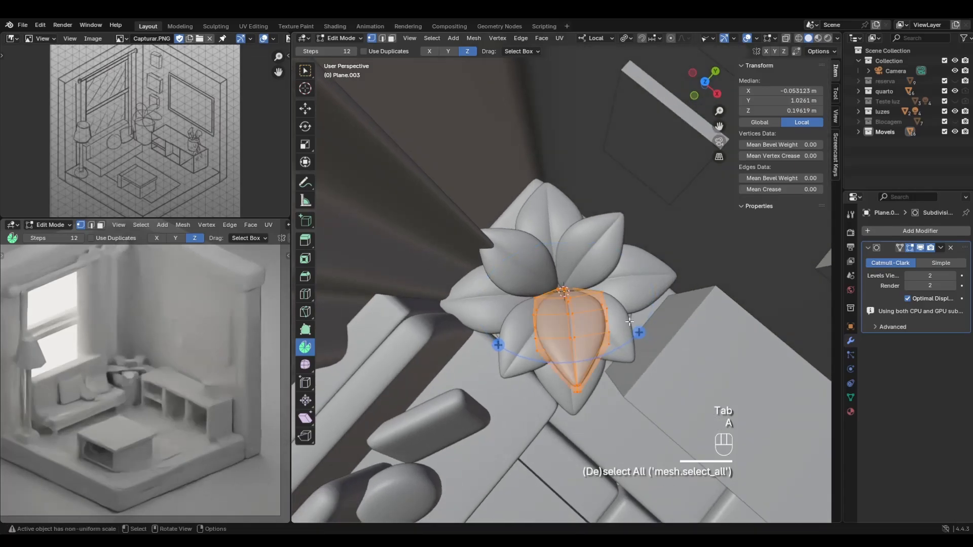
pyautogui.press('s')
pyautogui.click(665, 338)
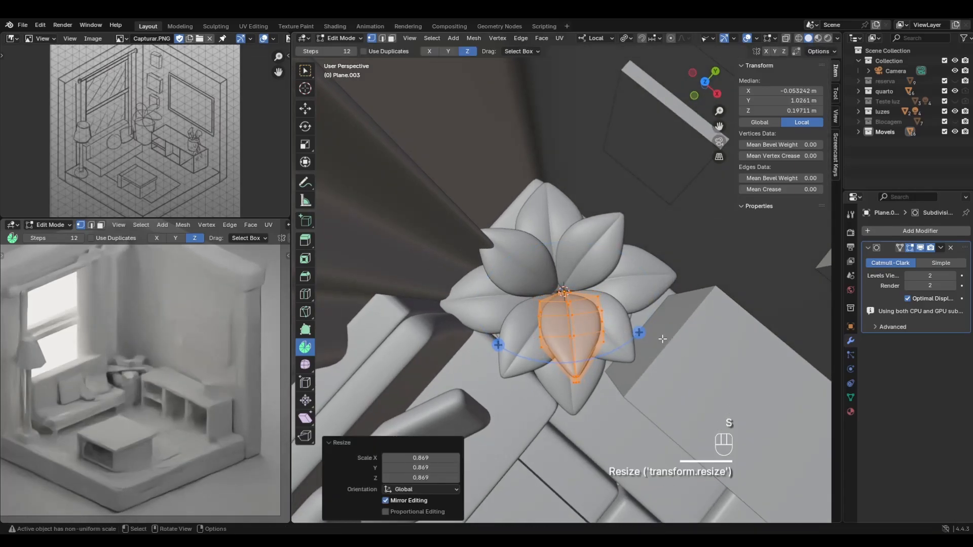
pyautogui.hotkey('ctrl', 'z')
# Narrow the leaf by scaling its mesh to about 0.85 along the local X axis.
pyautogui.press('s')
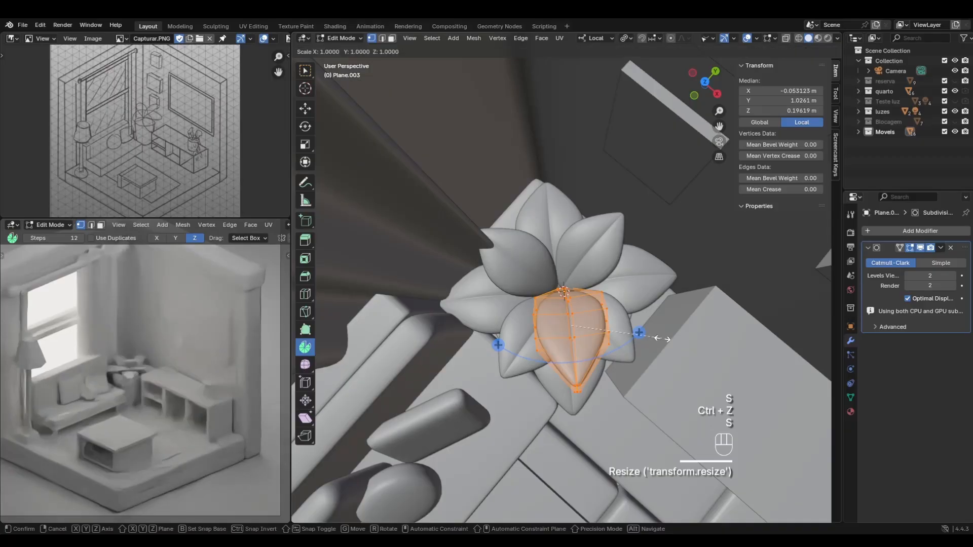
pyautogui.press('x')
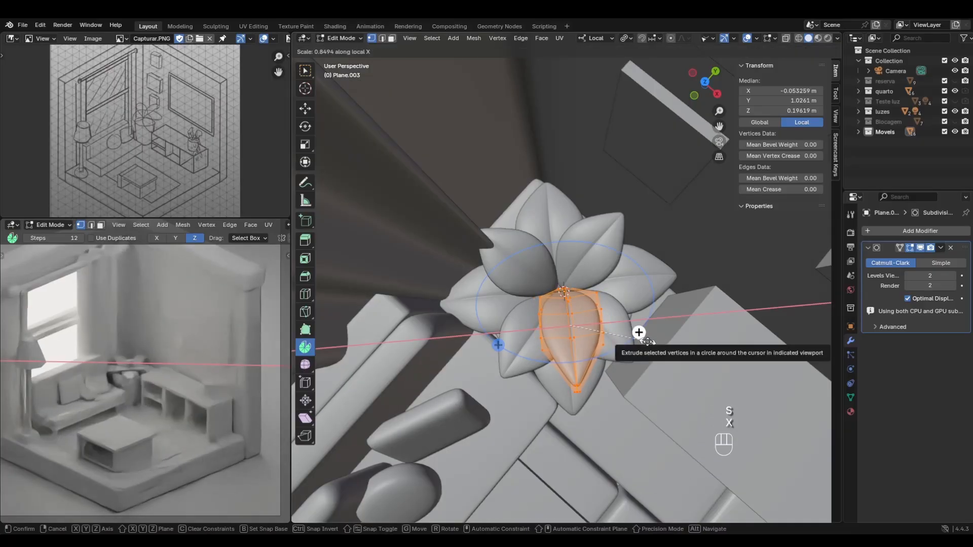
pyautogui.click(648, 343)
pyautogui.moveTo(645, 378); pyautogui.dragTo(658, 345, button='middle')
pyautogui.press('Tab')
pyautogui.press('Tab')
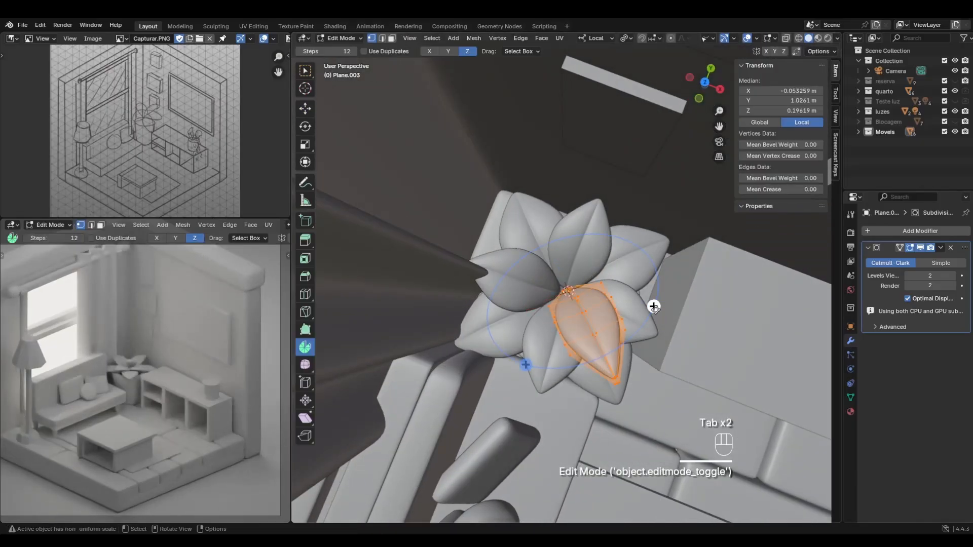
pyautogui.moveTo(654, 306); pyautogui.dragTo(610, 373)
pyautogui.hotkey('ctrl', 'z')
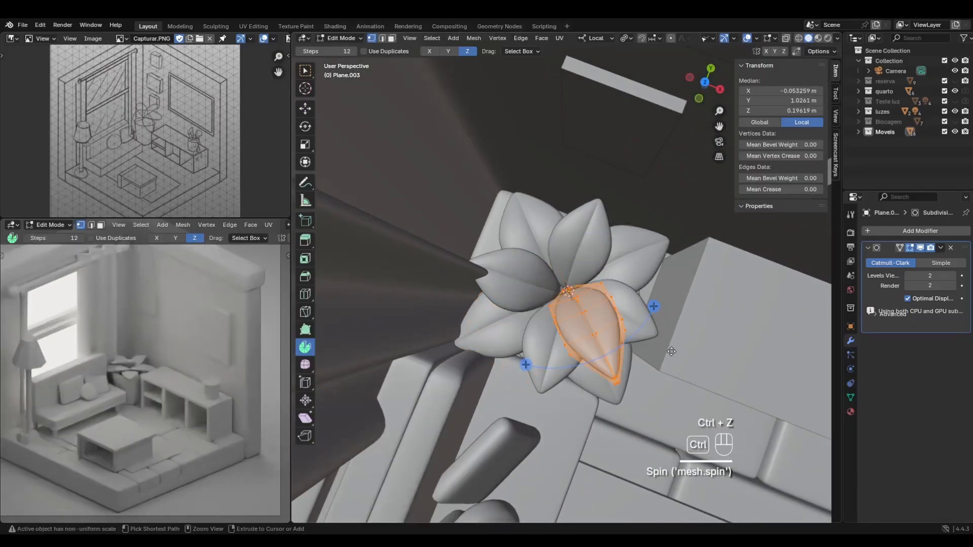
# Set the transform orientation to Global and spin the leaf around the Z axis in 3 steps over about 281°.
pyautogui.click(597, 38)
pyautogui.click(589, 70)
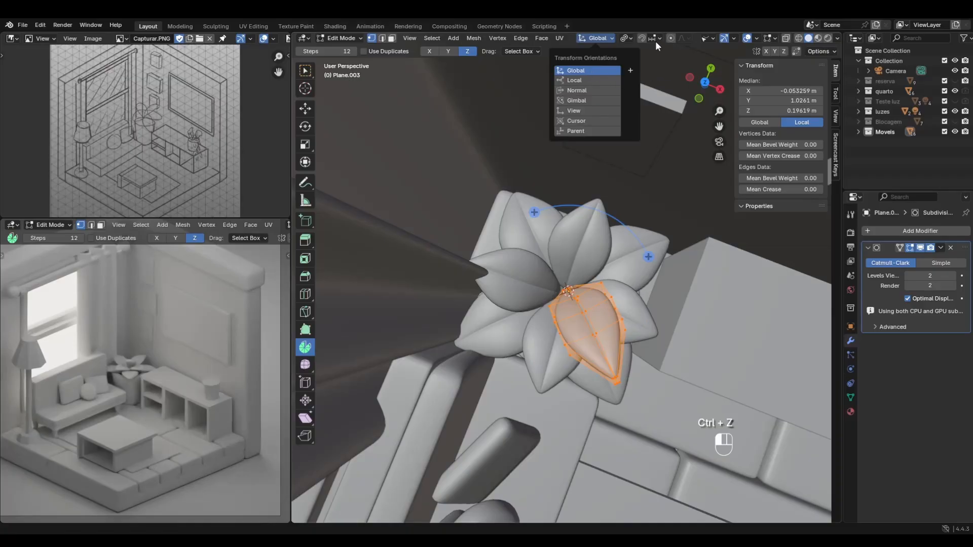
pyautogui.moveTo(643, 395); pyautogui.dragTo(638, 360, button='middle')
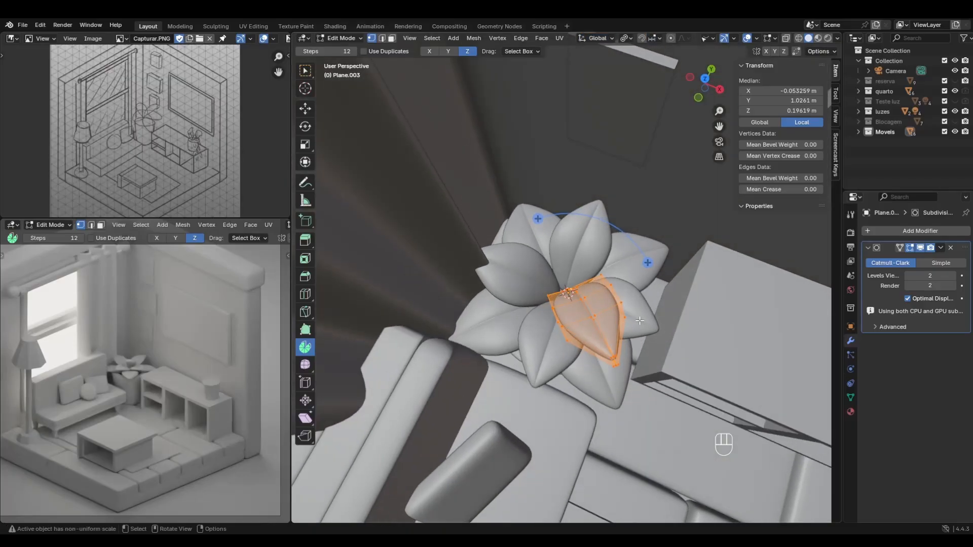
pyautogui.moveTo(538, 219); pyautogui.dragTo(652, 286)
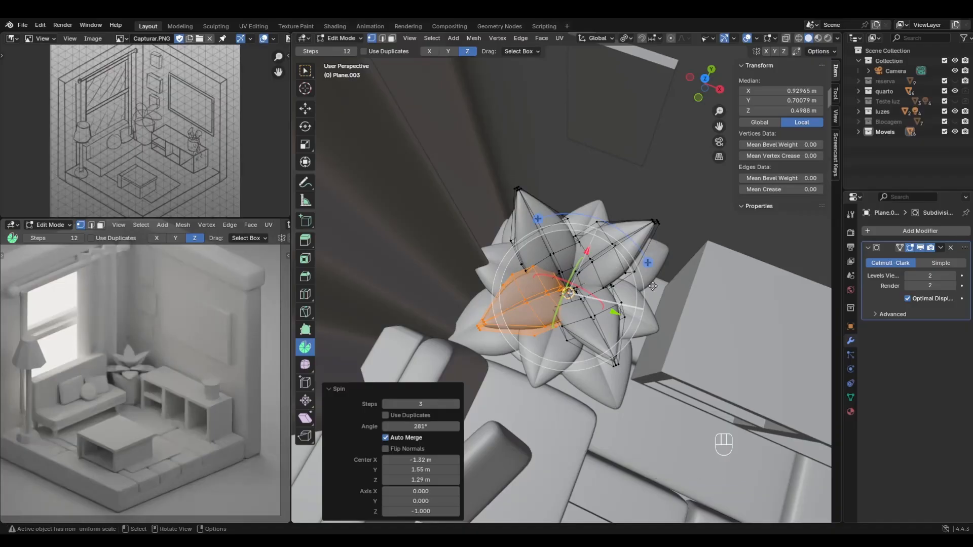
pyautogui.moveTo(633, 389)
pyautogui.mouseDown(button='middle')
pyautogui.moveTo(638, 420)
pyautogui.moveTo(642, 361)
pyautogui.moveTo(642, 383)
pyautogui.mouseUp(button='middle')
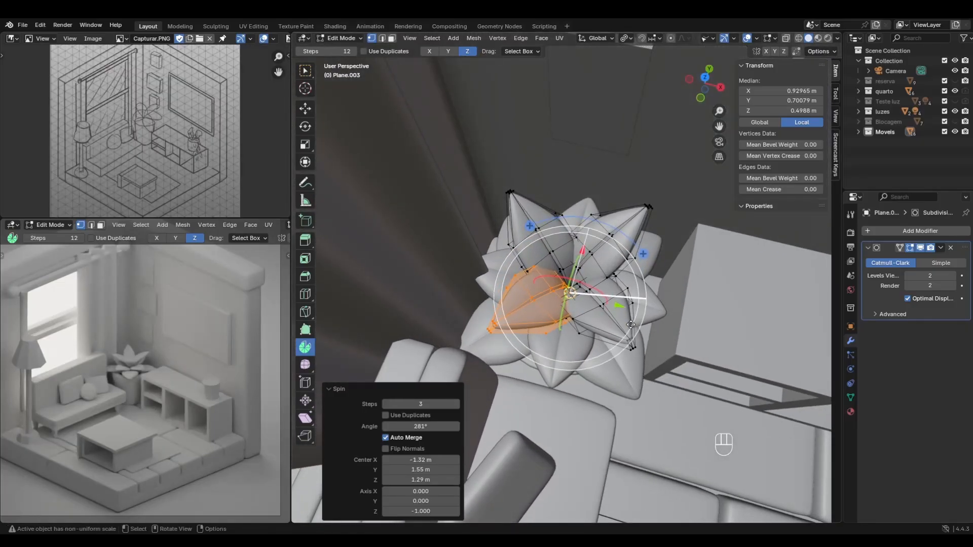
# Select all the spun leaves and scale them to about 0.838 with the pivot point set to Individual Origins.
pyautogui.press('a')
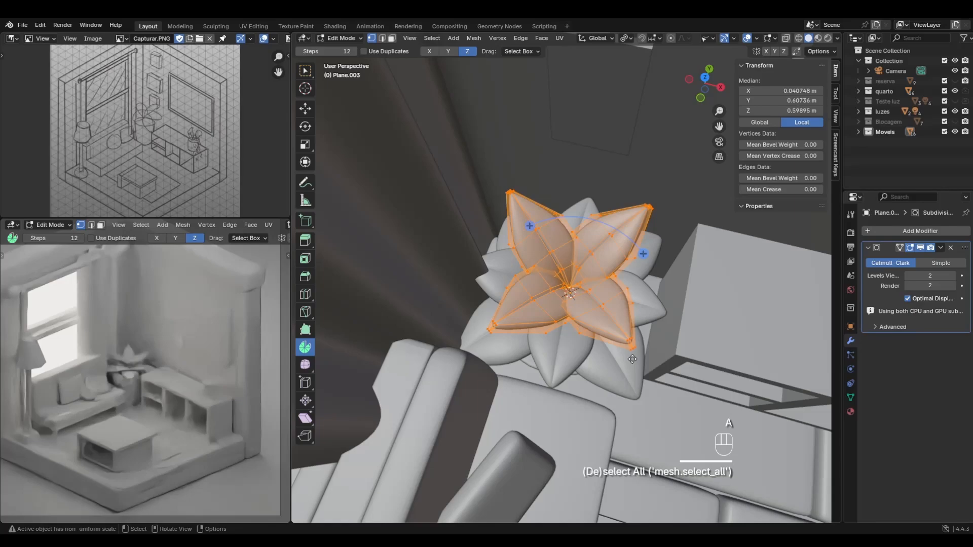
pyautogui.click(608, 40)
pyautogui.click(633, 39)
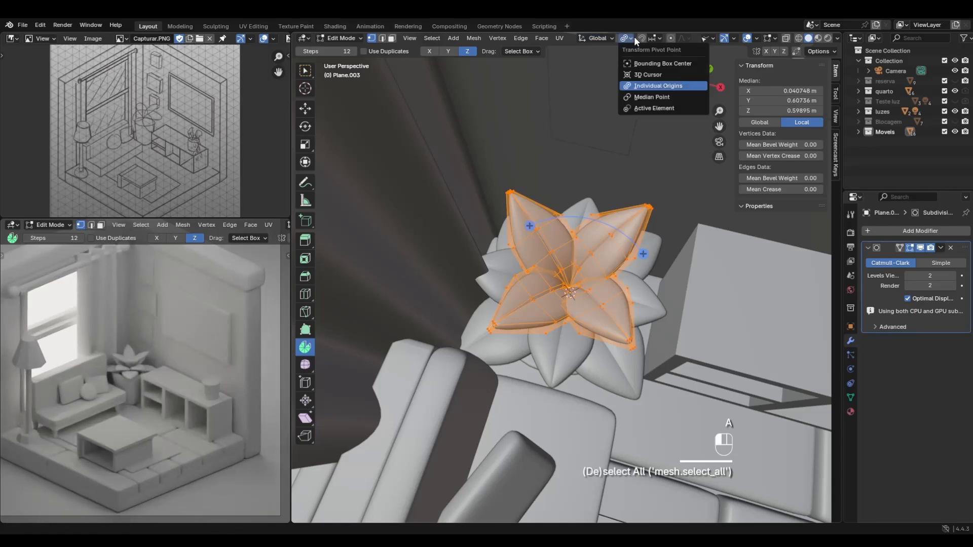
pyautogui.click(651, 87)
pyautogui.press('s')
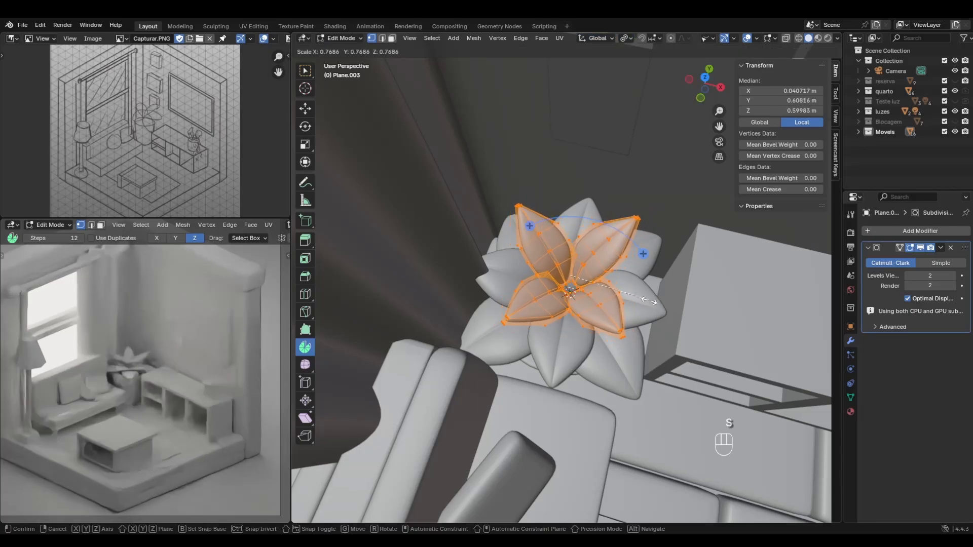
pyautogui.click(658, 303)
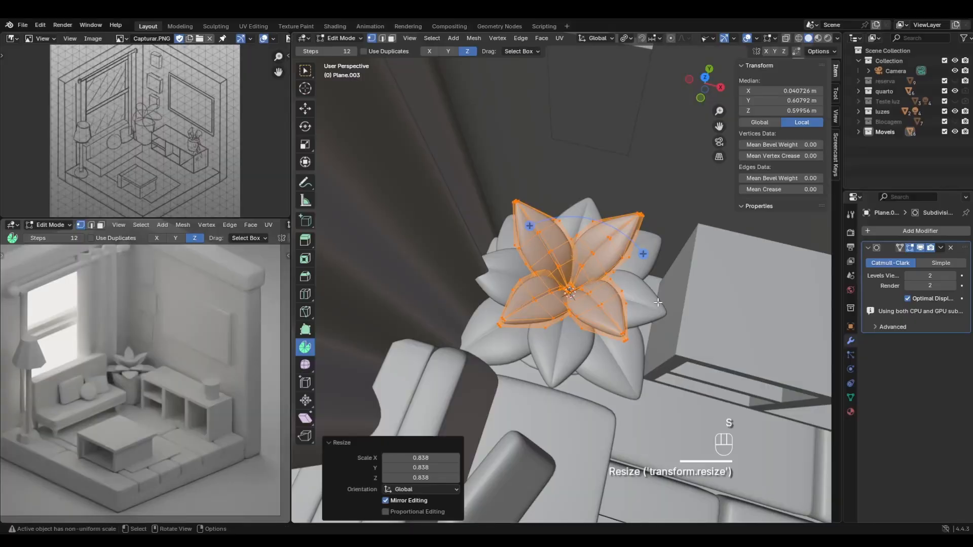
# In an X-ray top view, move the selected third-layer leaf mesh about 0.616 m along X and -0.2325 m along Y.
pyautogui.click(705, 78)
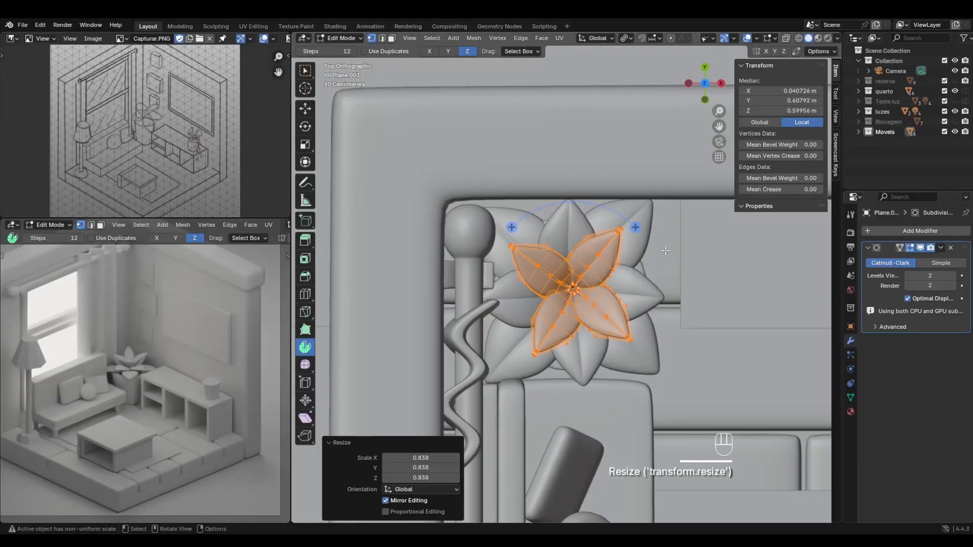
pyautogui.click(786, 38)
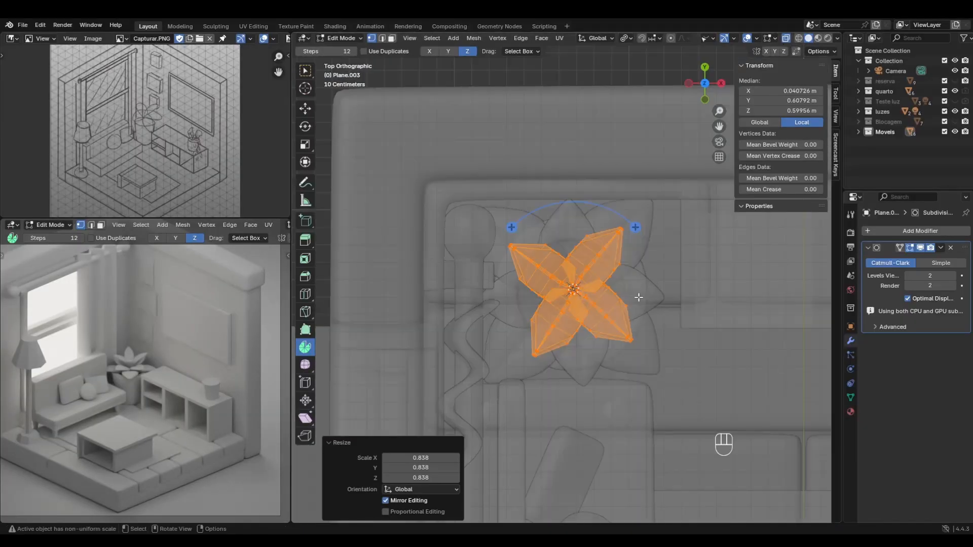
pyautogui.press('g')
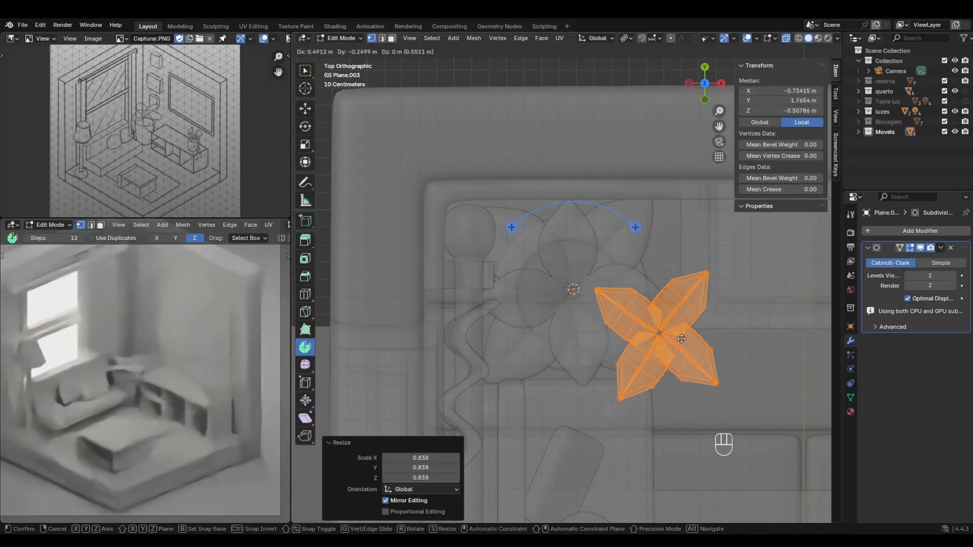
pyautogui.click(693, 338)
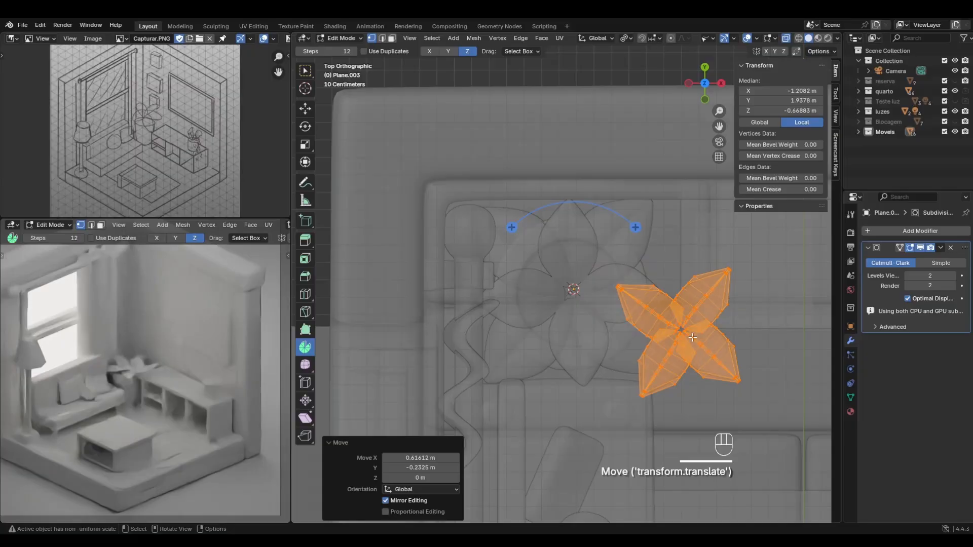
# Leave Edit Mode and move the second leaf layer about 0.03 m along Y to centre it on the plant.
pyautogui.press('Tab')
pyautogui.click(575, 320)
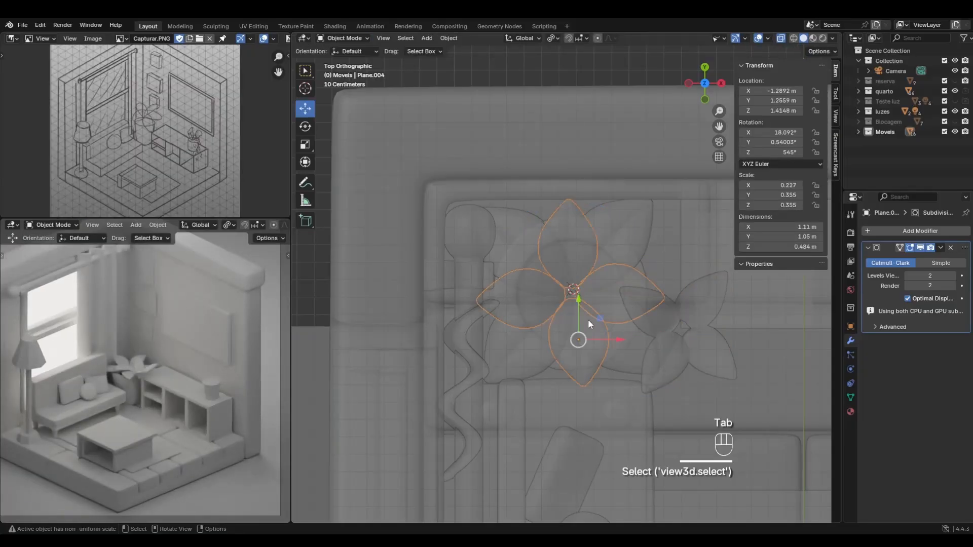
pyautogui.press('g')
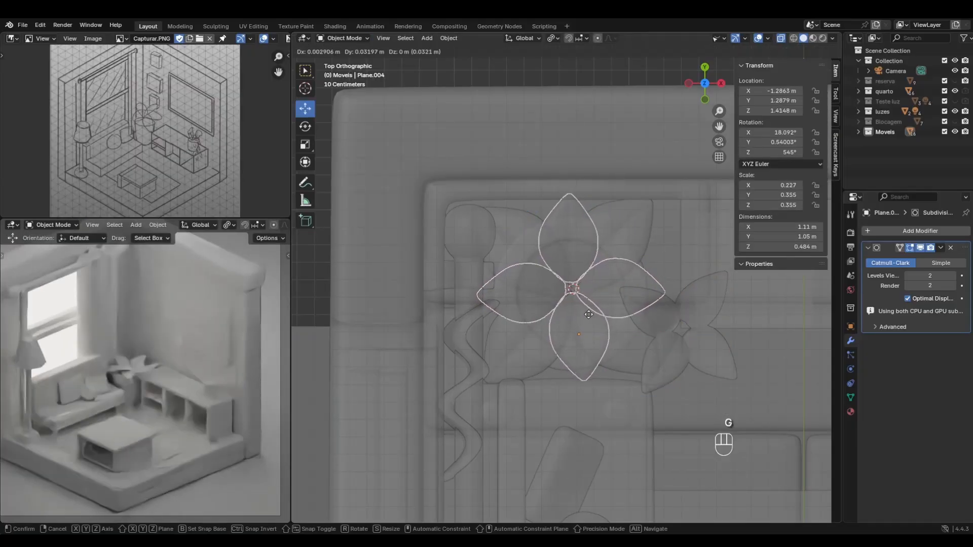
pyautogui.click(588, 314)
# Move the third leaf layer object over the plant's centre, about -0.619 m along X and 0.235 m along Y.
pyautogui.click(668, 345)
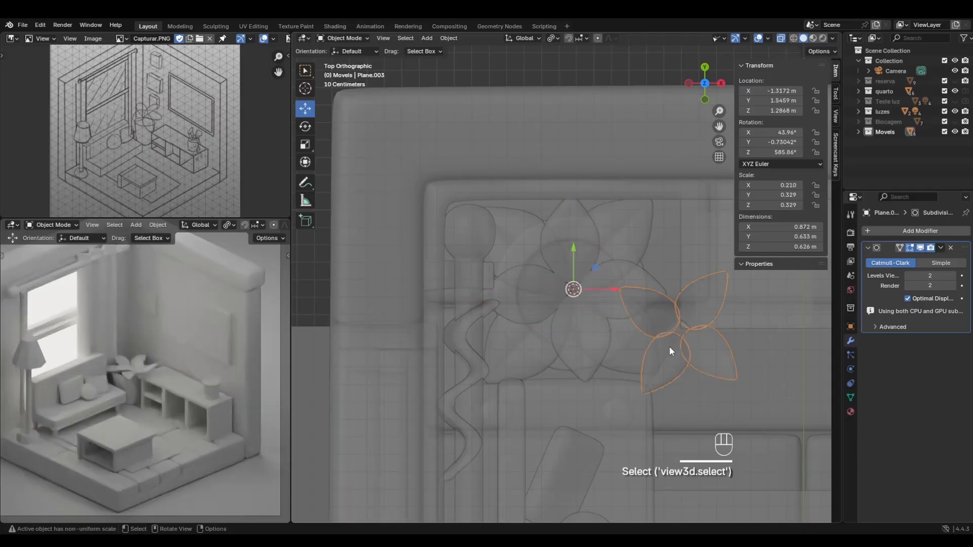
pyautogui.press('g')
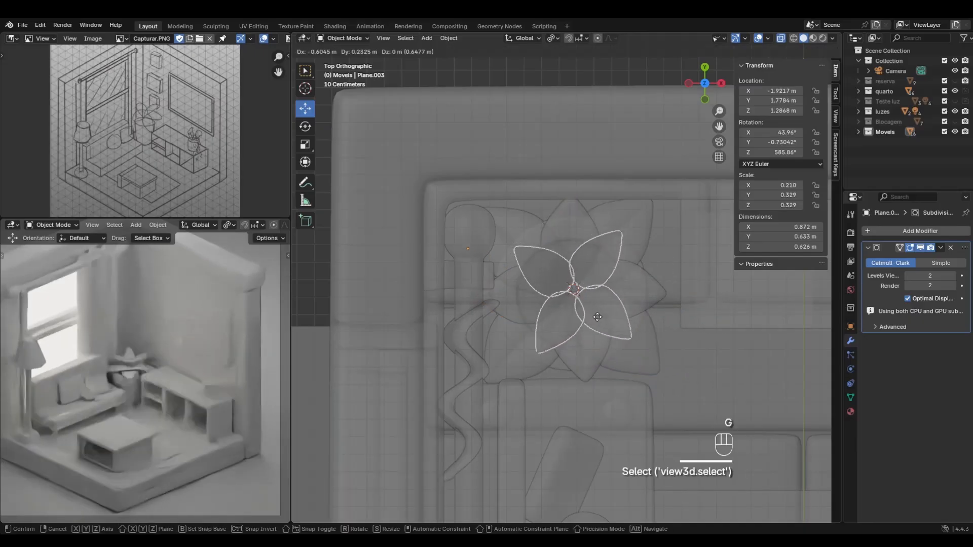
pyautogui.click(595, 319)
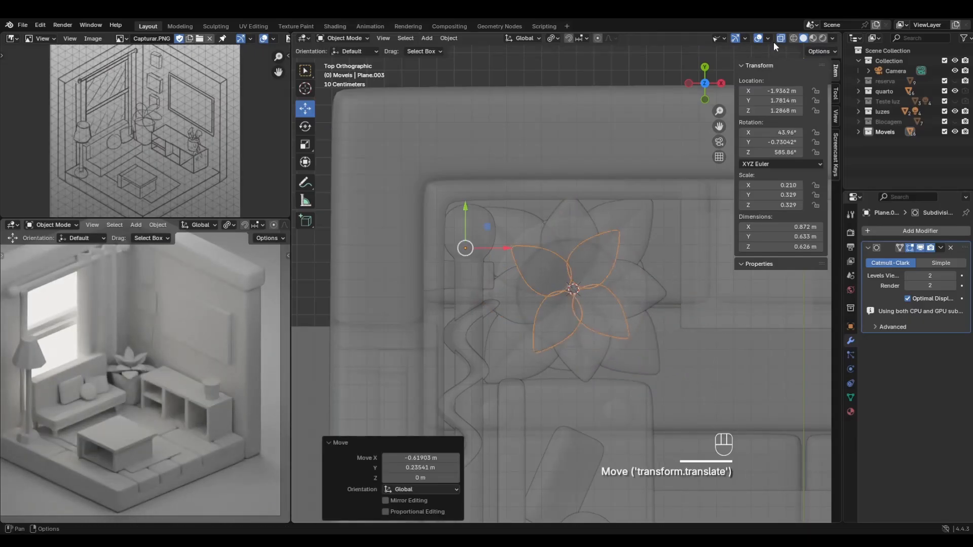
# Turn off X-ray and adjust the third leaf layer's height along Z to a location of about 1.299 m.
pyautogui.moveTo(724, 218); pyautogui.dragTo(629, 251, button='middle')
pyautogui.moveTo(522, 213); pyautogui.dragTo(524, 221)
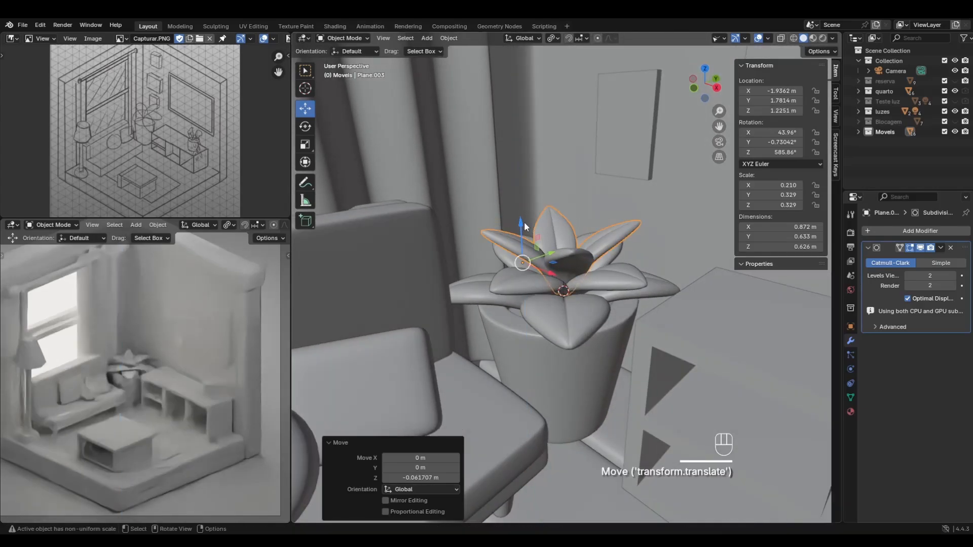
pyautogui.scroll(4, 107, 405)
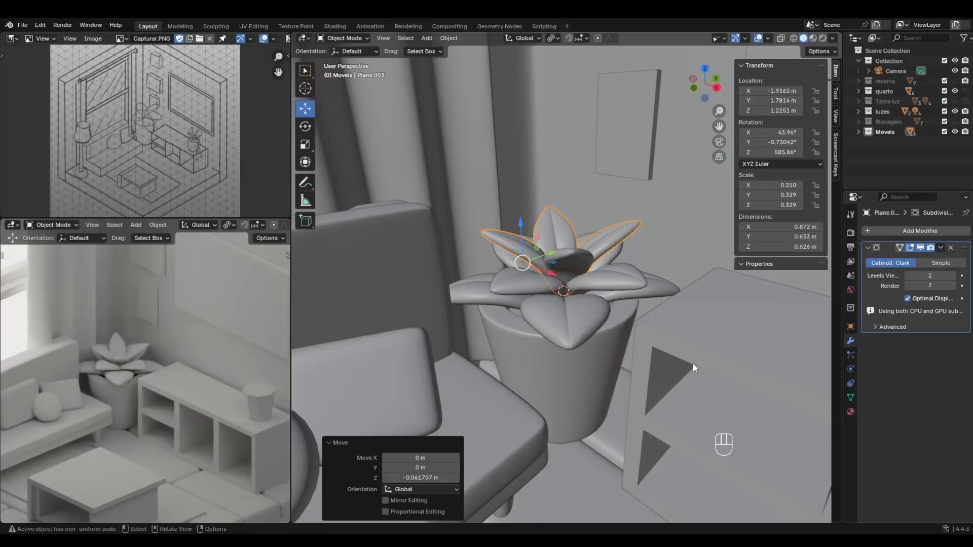
pyautogui.moveTo(693, 364); pyautogui.dragTo(804, 349, button='middle')
pyautogui.moveTo(515, 236); pyautogui.dragTo(542, 233)
# Select the bottom leaf layer and nudge it slightly along the Z axis above the pot.
pyautogui.click(539, 242)
pyautogui.moveTo(594, 312); pyautogui.dragTo(634, 325, button='middle')
pyautogui.click(607, 296)
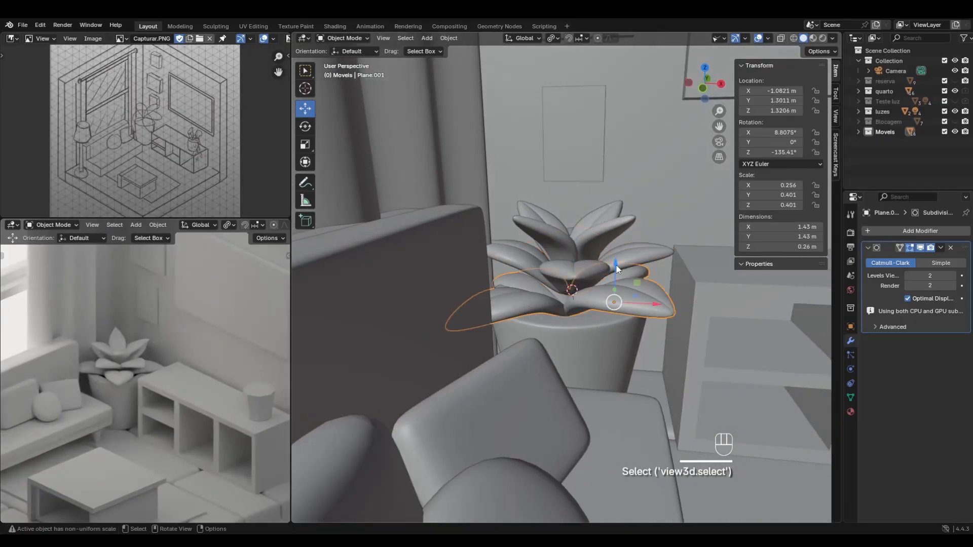
pyautogui.moveTo(617, 269); pyautogui.dragTo(617, 267)
pyautogui.moveTo(629, 299); pyautogui.dragTo(619, 384, button='middle')
# Duplicate the topmost leaf layer in place.
pyautogui.click(561, 248)
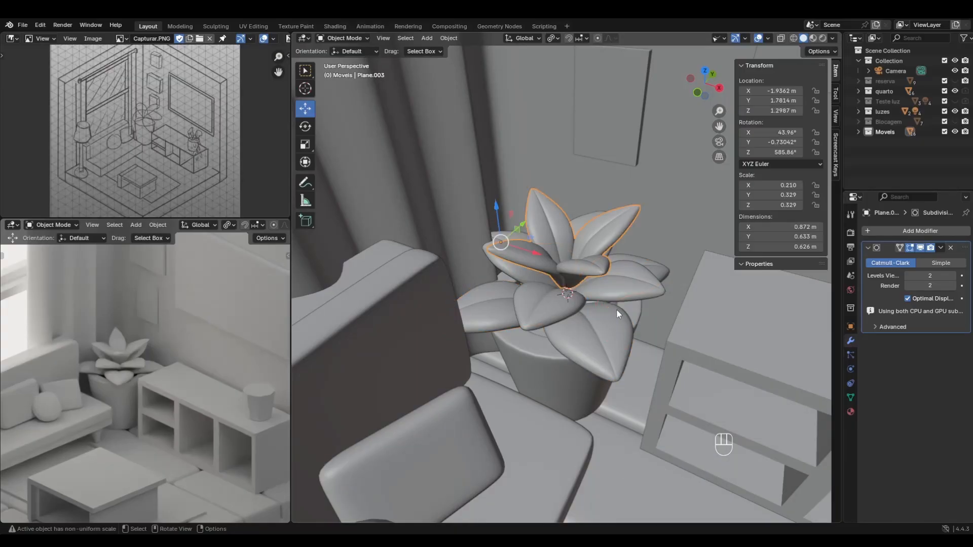
pyautogui.hotkey('shift', 'd')
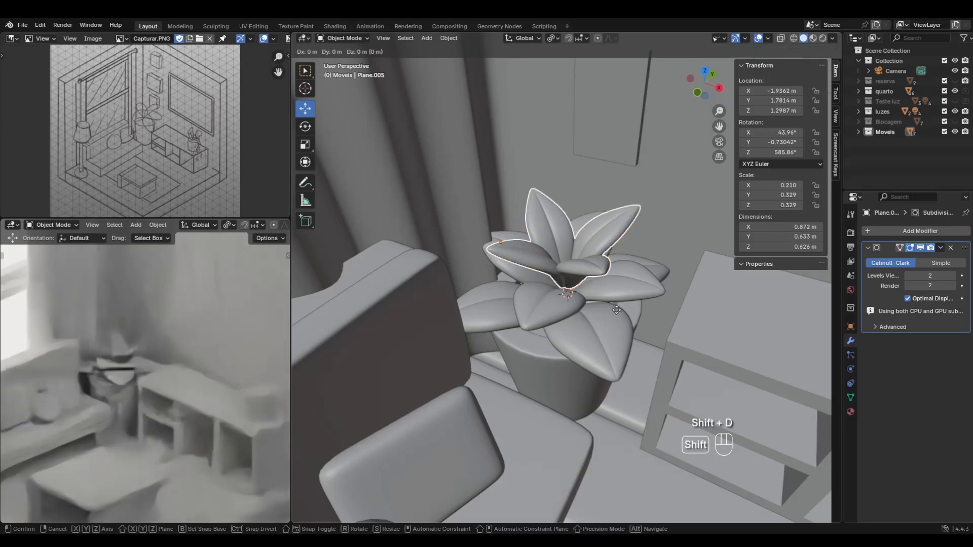
pyautogui.press('Escape')
# Try to scale the duplicated leaf layer, undo the scaling, and snap the 3D cursor to the selection.
pyautogui.press('s')
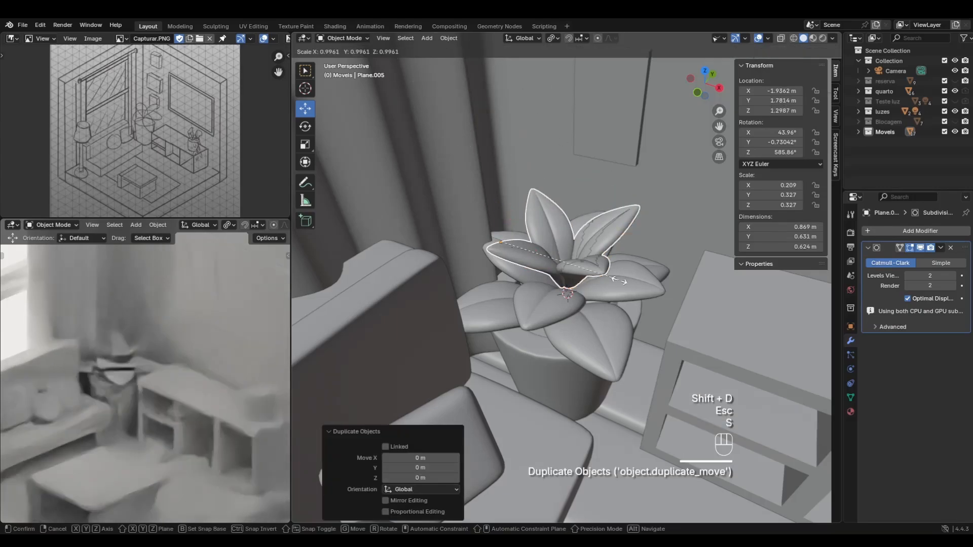
pyautogui.click(628, 251)
pyautogui.hotkey('ctrl', 'z')
pyautogui.hotkey('shift', 's')
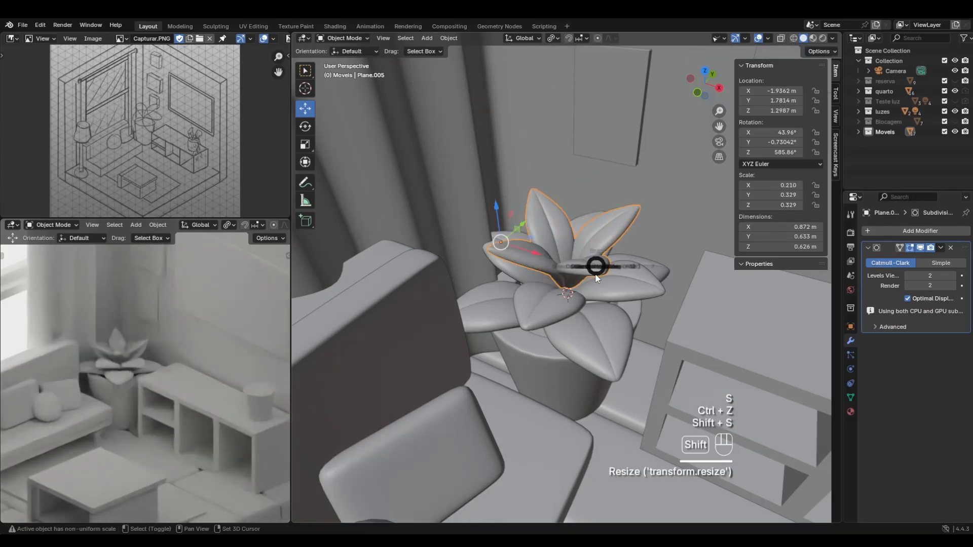
pyautogui.click(605, 303)
pyautogui.moveTo(588, 272); pyautogui.dragTo(587, 280, button='middle')
pyautogui.moveTo(597, 208); pyautogui.dragTo(595, 231, button='middle')
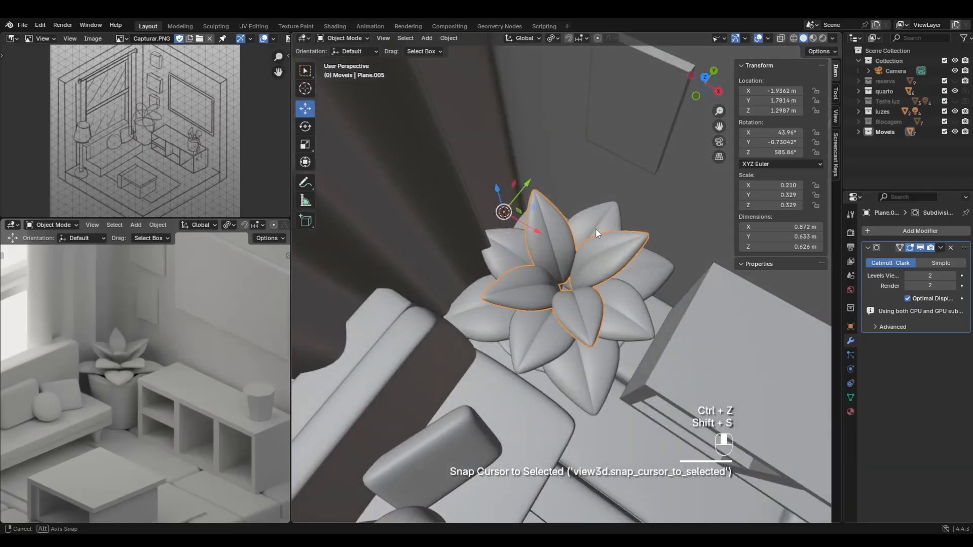
pyautogui.moveTo(584, 339); pyautogui.dragTo(583, 269, button='middle')
# Try to scale one top leaf layer around the 3D cursor after snapping the cursor to the pot, then undo the scaling.
pyautogui.click(532, 386)
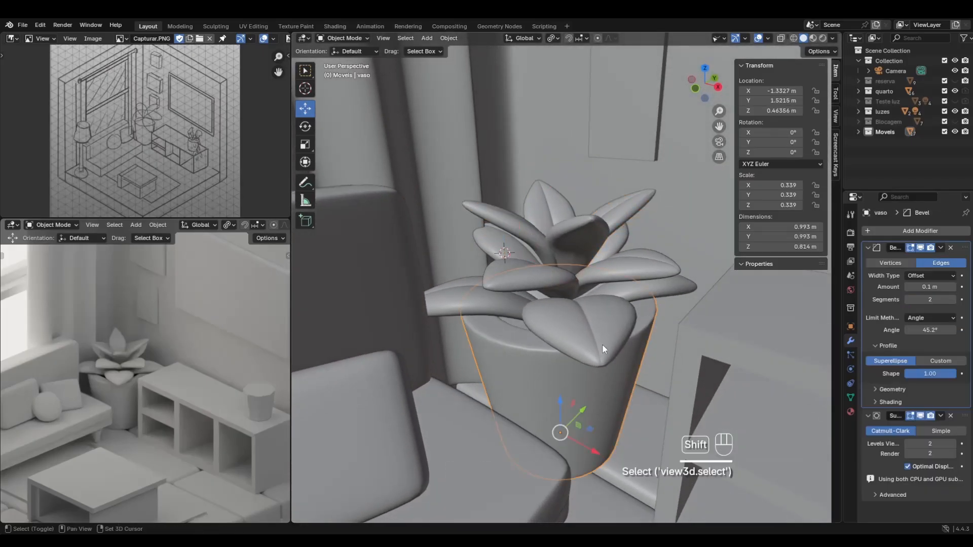
pyautogui.hotkey('shift', 's')
pyautogui.click(619, 403)
pyautogui.moveTo(620, 406); pyautogui.dragTo(573, 283, button='middle')
pyautogui.click(573, 284)
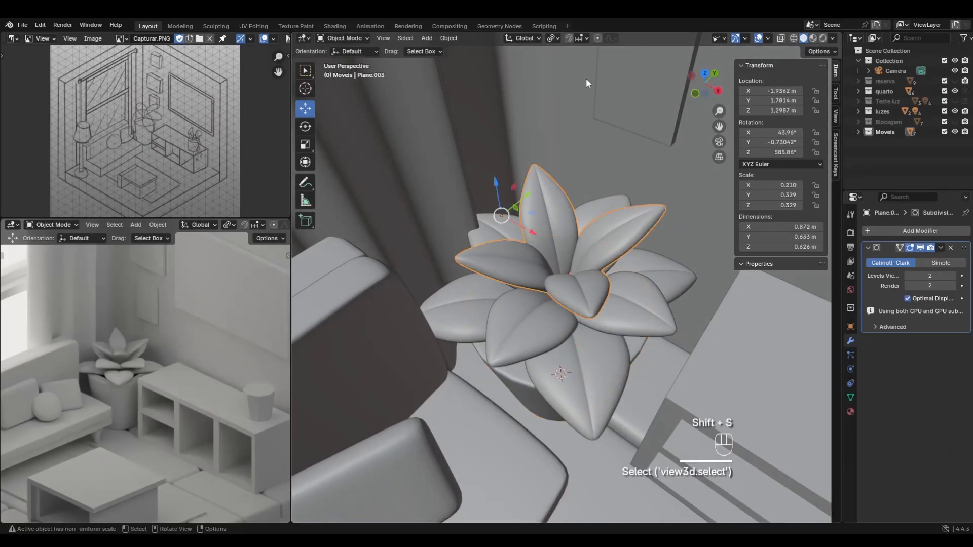
pyautogui.click(555, 38)
pyautogui.click(577, 76)
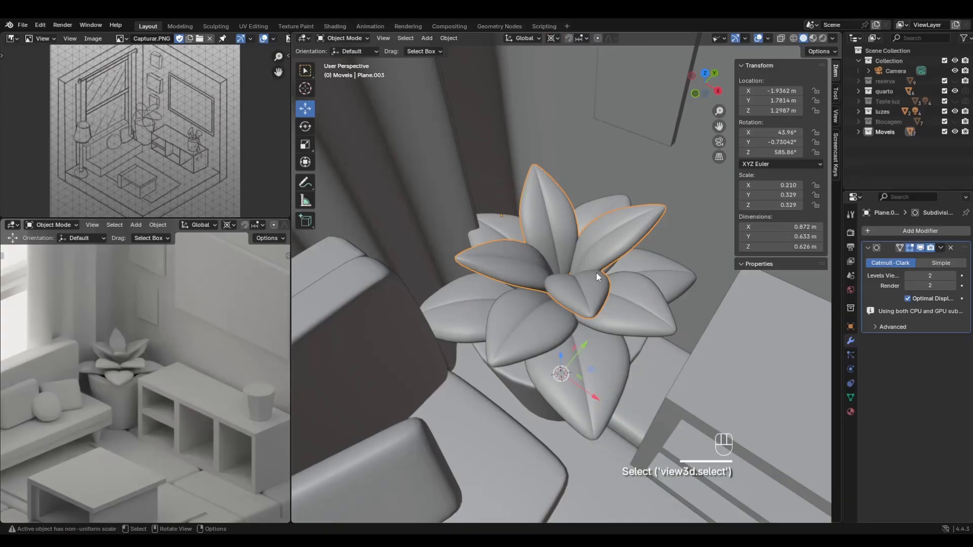
pyautogui.moveTo(596, 272); pyautogui.dragTo(595, 277, button='middle')
pyautogui.press('s')
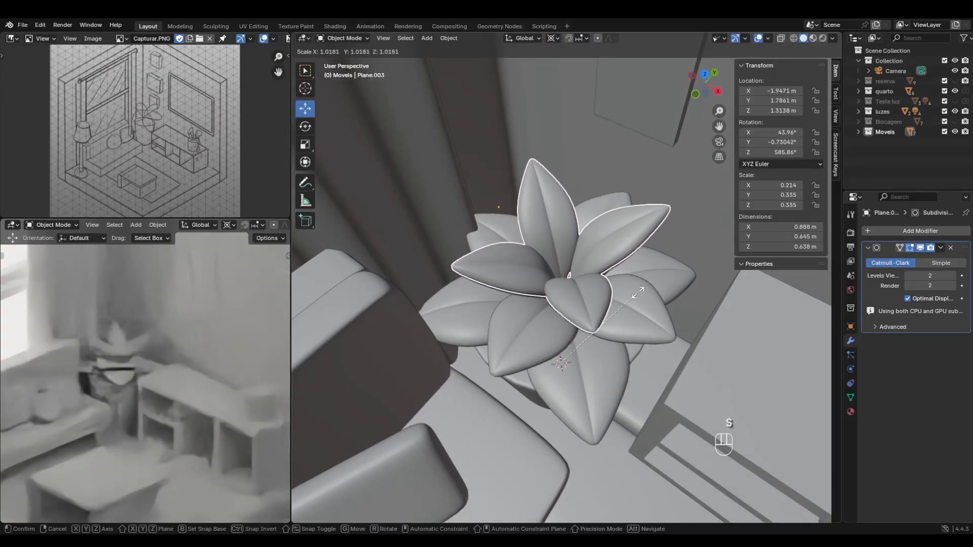
pyautogui.click(622, 292)
pyautogui.hotkey('ctrl', 'z')
# Set the pivot point to Median Point and snap the 3D cursor to the selected leaf layer.
pyautogui.click(552, 38)
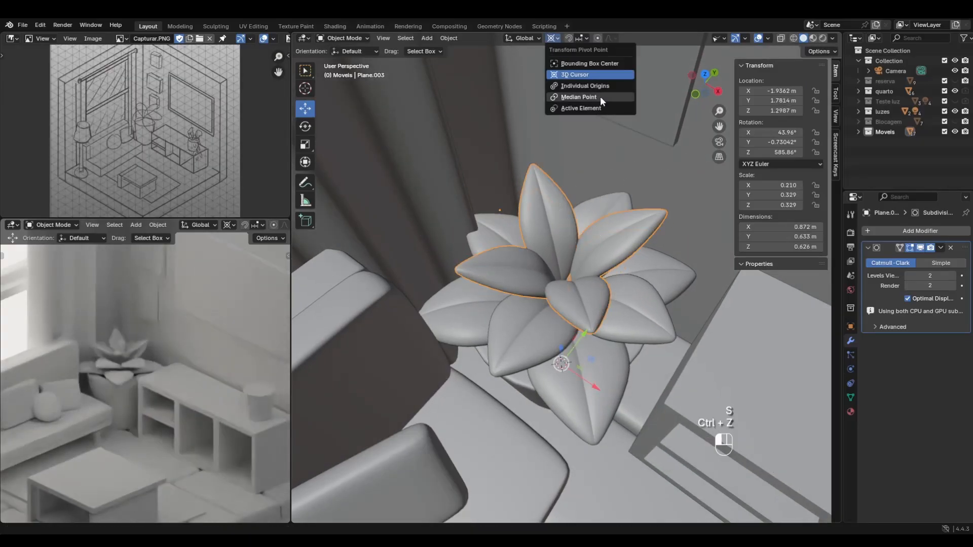
pyautogui.click(598, 95)
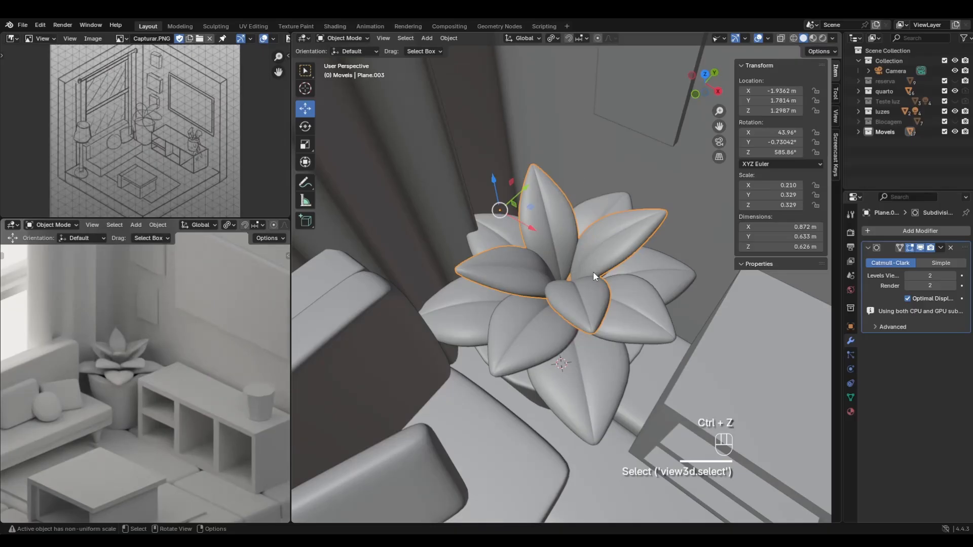
pyautogui.hotkey('shift', 's')
pyautogui.click(588, 299)
# Set the selected top leaf layer's origin to its geometry and raise the layer along Z.
pyautogui.rightClick(585, 299)
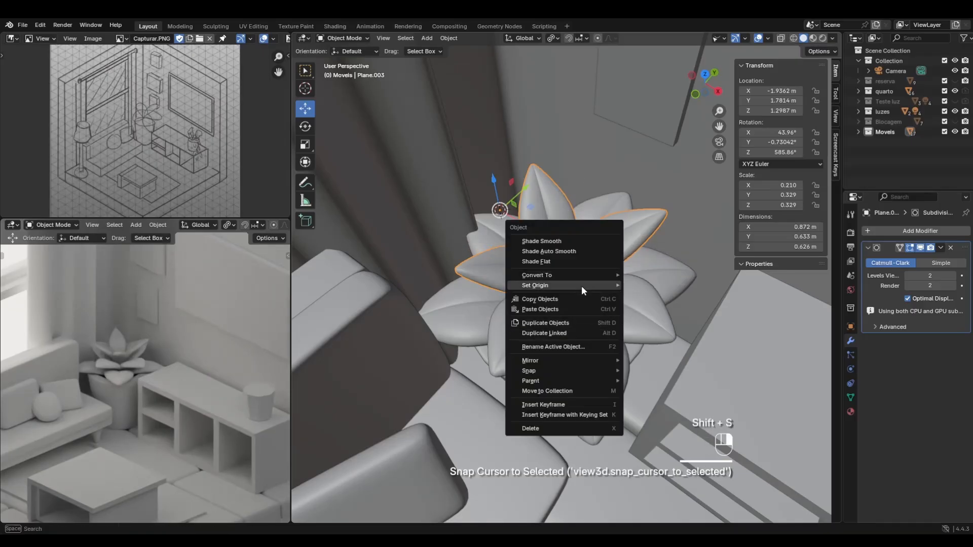
pyautogui.moveTo(581, 286)
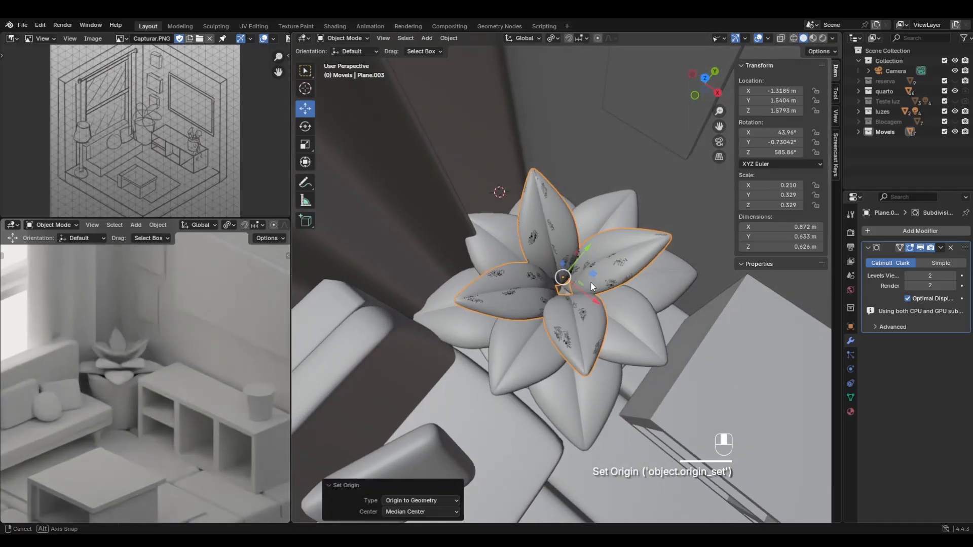
pyautogui.moveTo(564, 238); pyautogui.dragTo(566, 214)
# Shrink the raised leaf layer to a scale of about 0.142, 0.222, 0.222 and rotate it -37.9° around global Z.
pyautogui.press('s')
pyautogui.click(632, 243)
pyautogui.press('r')
pyautogui.press('z')
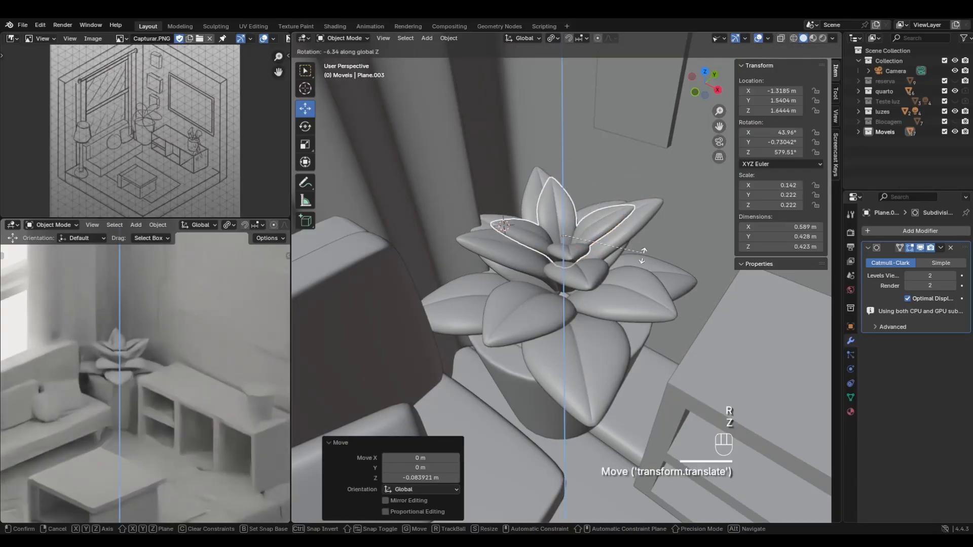
pyautogui.click(618, 286)
pyautogui.moveTo(621, 289); pyautogui.dragTo(638, 302, button='middle')
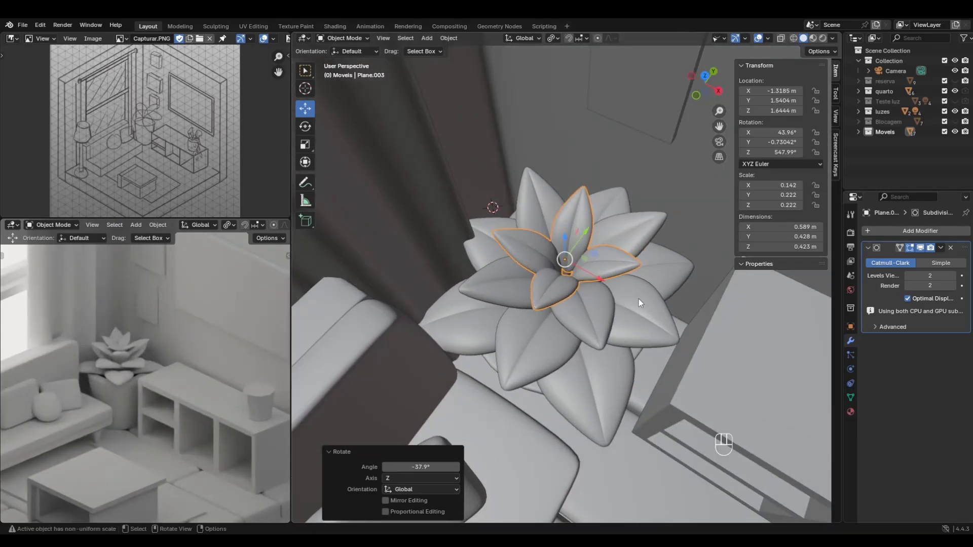
# Select the larger leaf layer beneath the small top one, try scaling it, and undo the scaling.
pyautogui.click(599, 318)
pyautogui.press('s')
pyautogui.click(689, 330)
pyautogui.hotkey('ctrl', 'z')
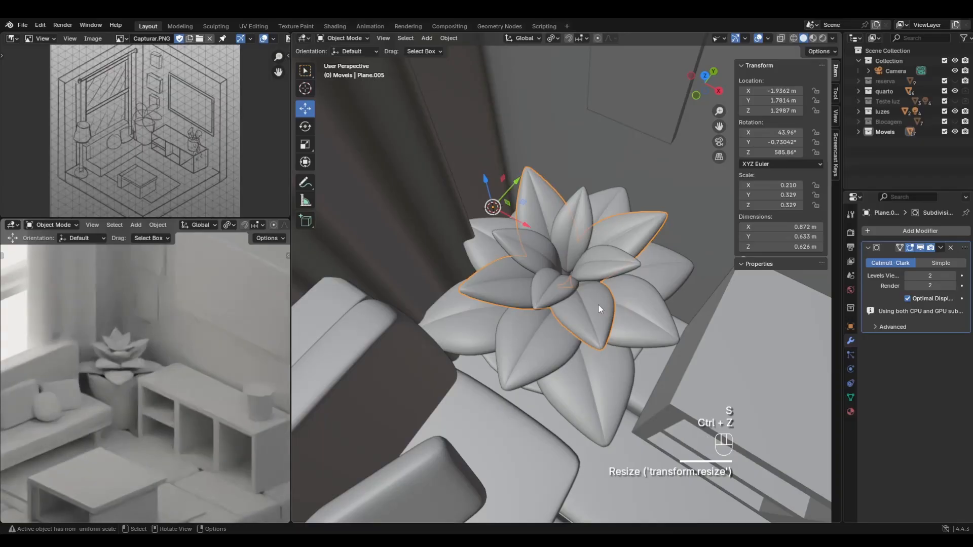
# Set the larger third leaf layer's origin to its geometry and scale the layer up by about 1.186.
pyautogui.hotkey('shift', 's')
pyautogui.click(621, 391)
pyautogui.rightClick(588, 311)
pyautogui.moveTo(580, 312)
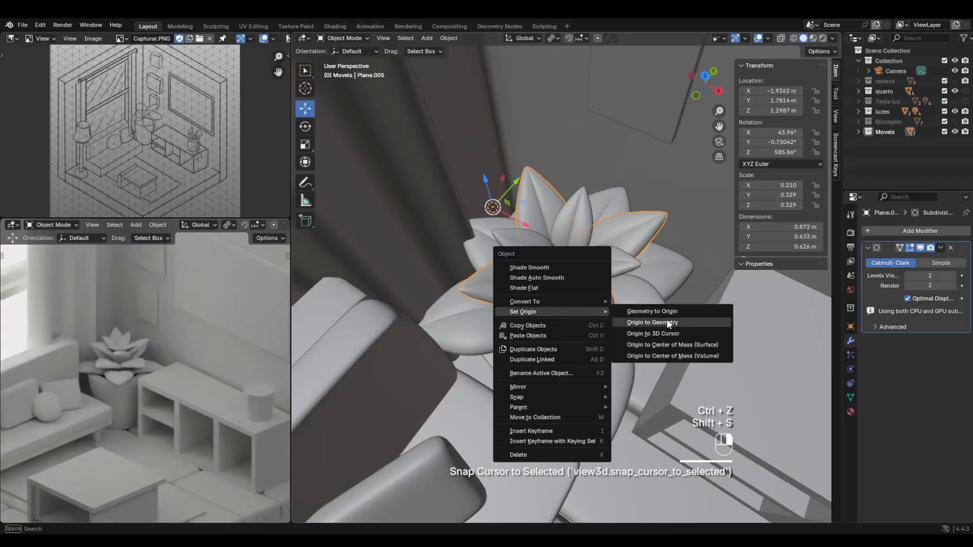
pyautogui.click(667, 322)
pyautogui.press('s')
pyautogui.click(633, 360)
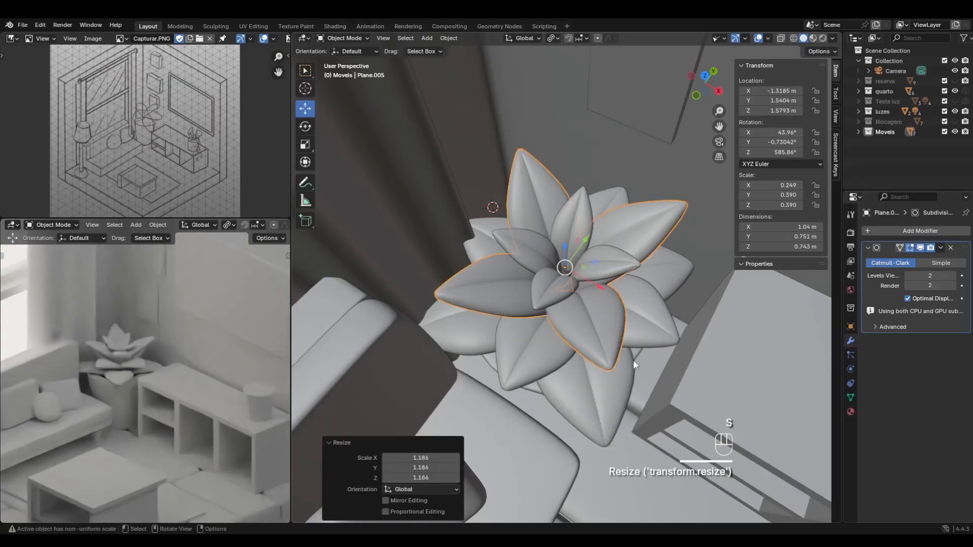
# Lower the enlarged third leaf layer about 0.055 m along the Z axis.
pyautogui.moveTo(633, 360); pyautogui.dragTo(643, 314, button='middle')
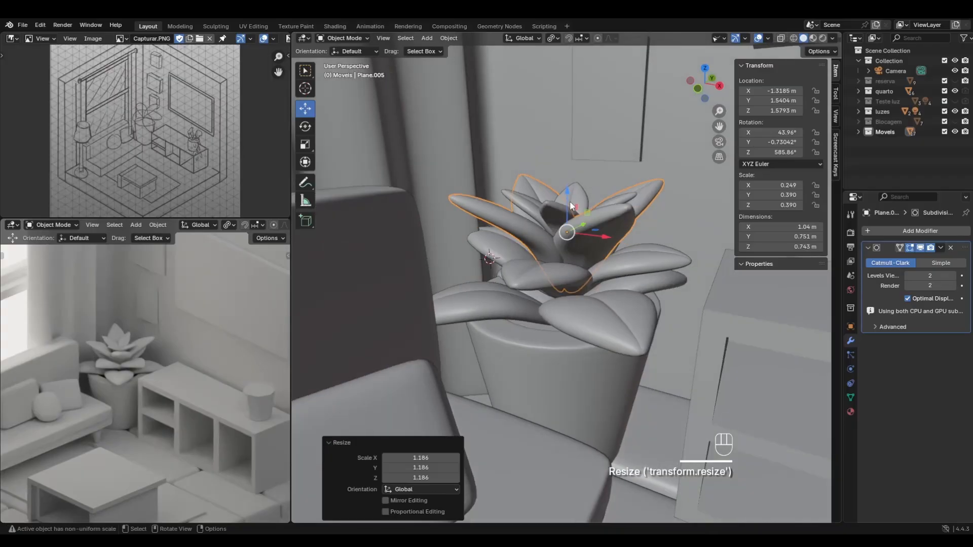
pyautogui.press('g')
pyautogui.press('z')
pyautogui.click(578, 210)
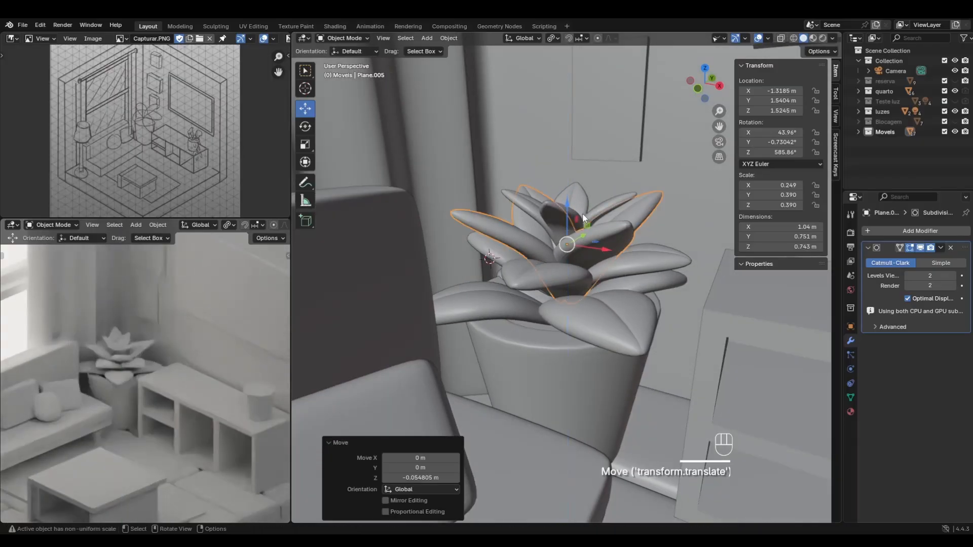
# Select the small innermost leaf layer and, in an X-ray top view, nudge it about -0.007 m along X.
pyautogui.click(560, 223)
pyautogui.moveTo(603, 218); pyautogui.dragTo(570, 268, button='middle')
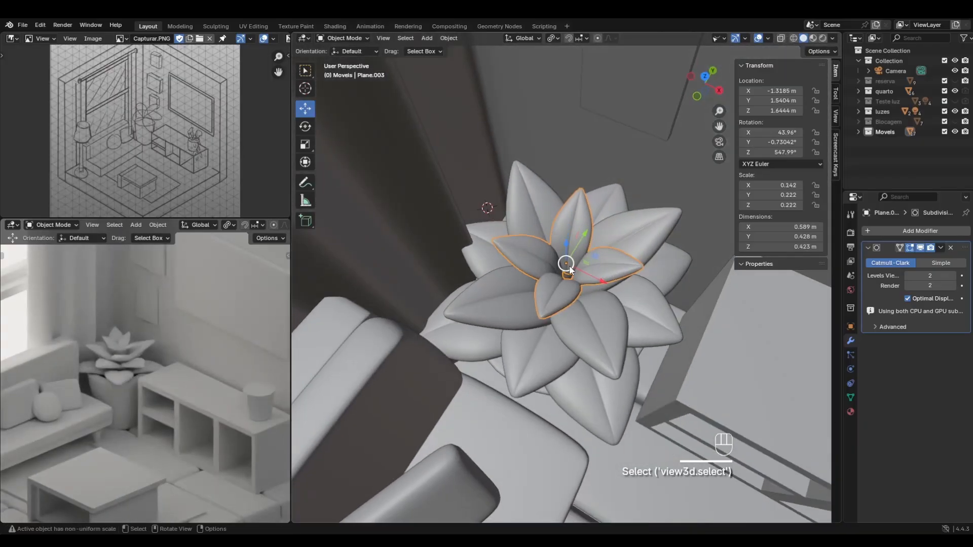
pyautogui.click(708, 80)
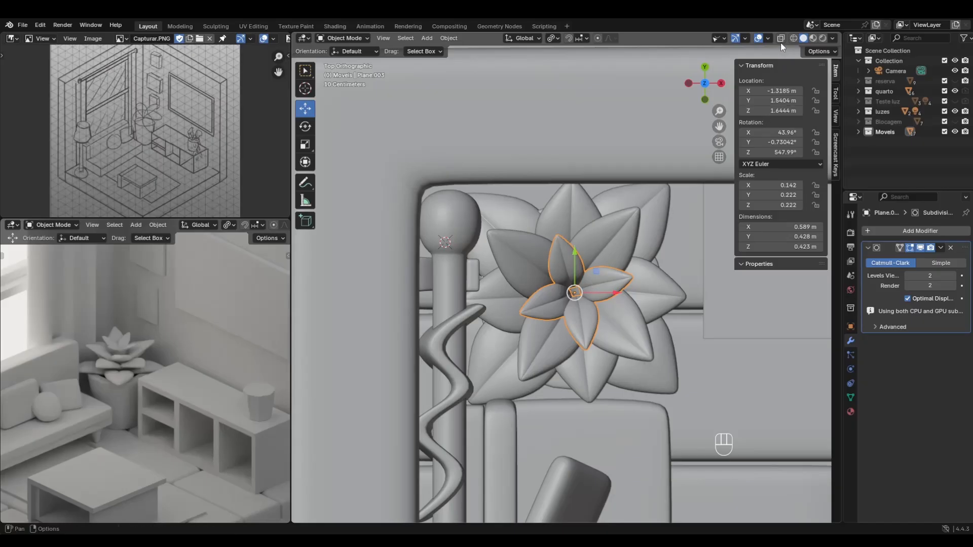
pyautogui.click(780, 39)
pyautogui.moveTo(578, 293); pyautogui.dragTo(576, 294)
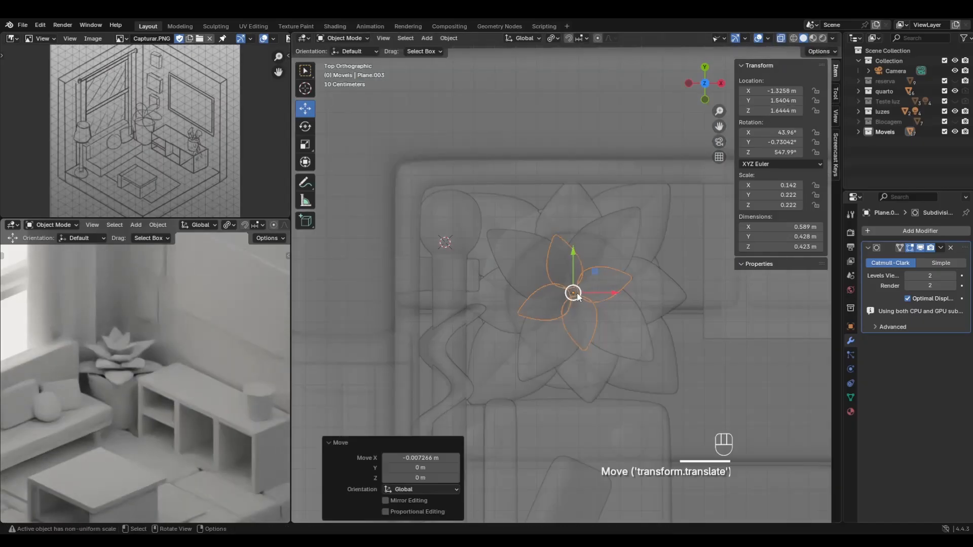
# Lower the innermost leaf layer about 0.063 m along Z and scale it up by about 1.23.
pyautogui.click(780, 40)
pyautogui.moveTo(628, 337); pyautogui.dragTo(576, 250, button='middle')
pyautogui.moveTo(561, 178); pyautogui.dragTo(561, 192)
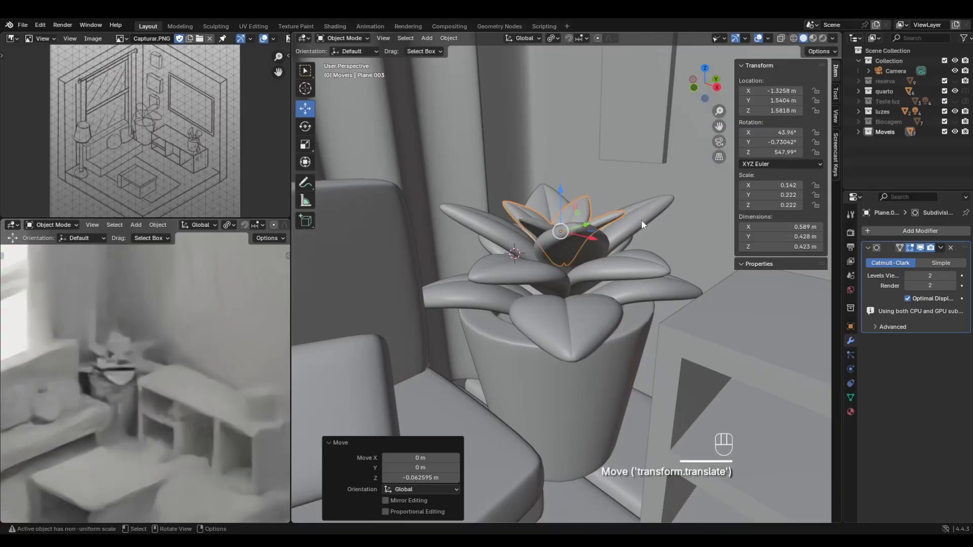
pyautogui.press('s')
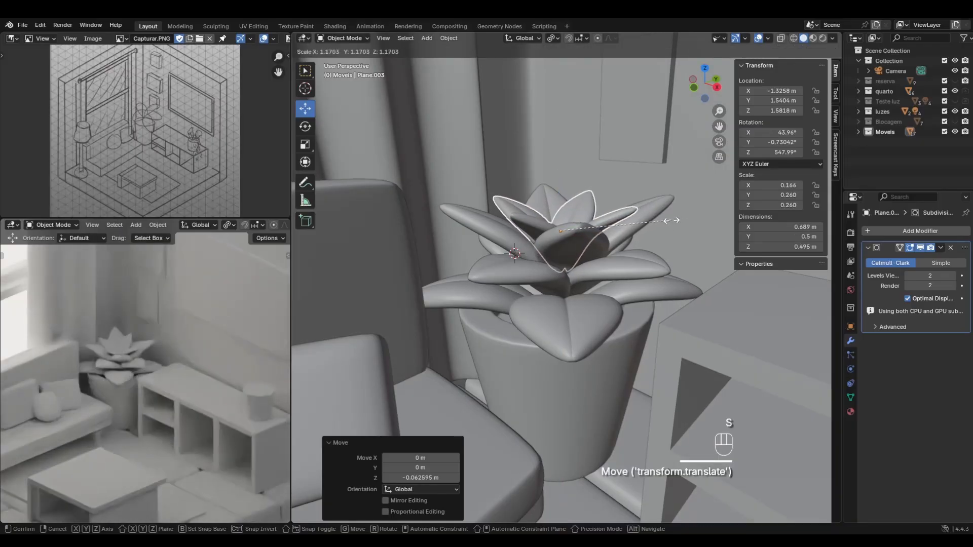
pyautogui.click(682, 220)
pyautogui.moveTo(681, 220); pyautogui.dragTo(622, 226, button='middle')
# In an X-ray top view, select the pot and snap the 3D cursor to it.
pyautogui.click(571, 288)
pyautogui.moveTo(603, 276); pyautogui.dragTo(631, 269, button='middle')
pyautogui.click(720, 85)
pyautogui.moveTo(640, 162); pyautogui.dragTo(629, 267, button='middle')
pyautogui.click(705, 83)
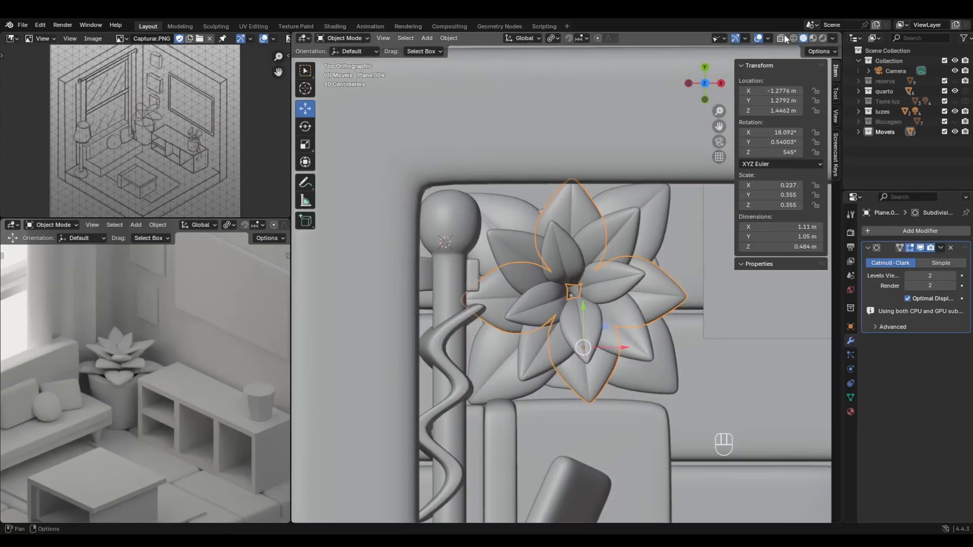
pyautogui.click(783, 39)
pyautogui.click(574, 294)
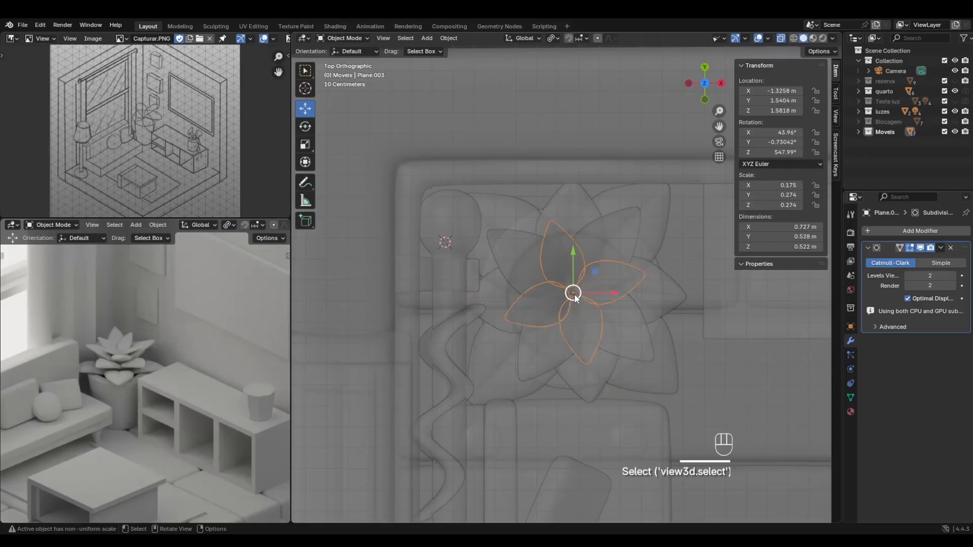
pyautogui.click(561, 385)
pyautogui.hotkey('shift', 's')
pyautogui.click(597, 415)
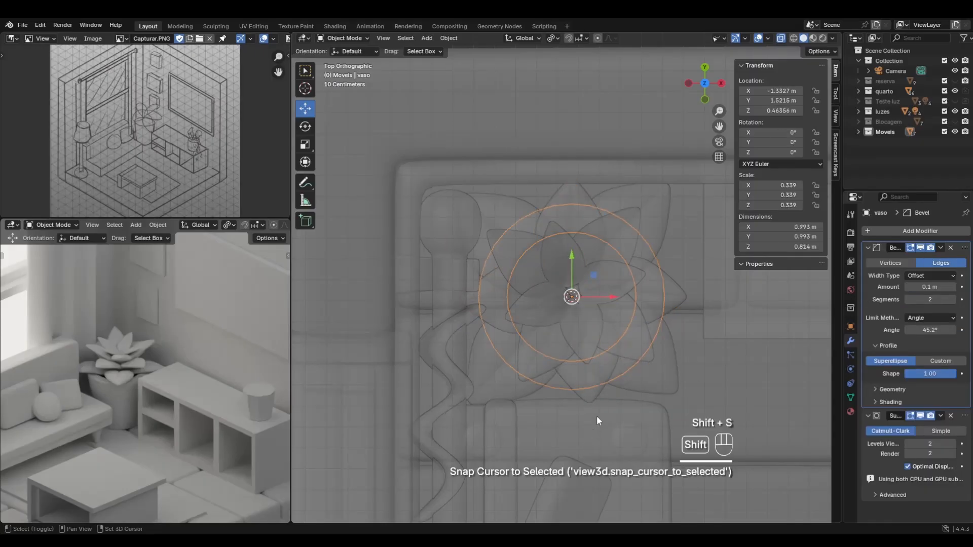
# Select the third leaf layer and centre it on the 3D cursor at about X -1.3306 m, Y 1.5234 m.
pyautogui.click(540, 371)
pyautogui.click(522, 362)
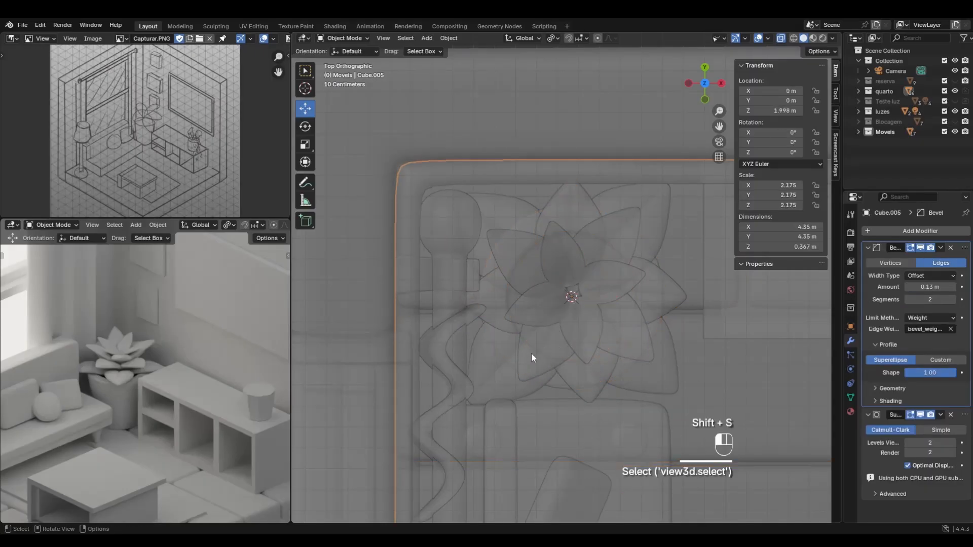
pyautogui.click(532, 354)
pyautogui.click(549, 334)
pyautogui.click(580, 296)
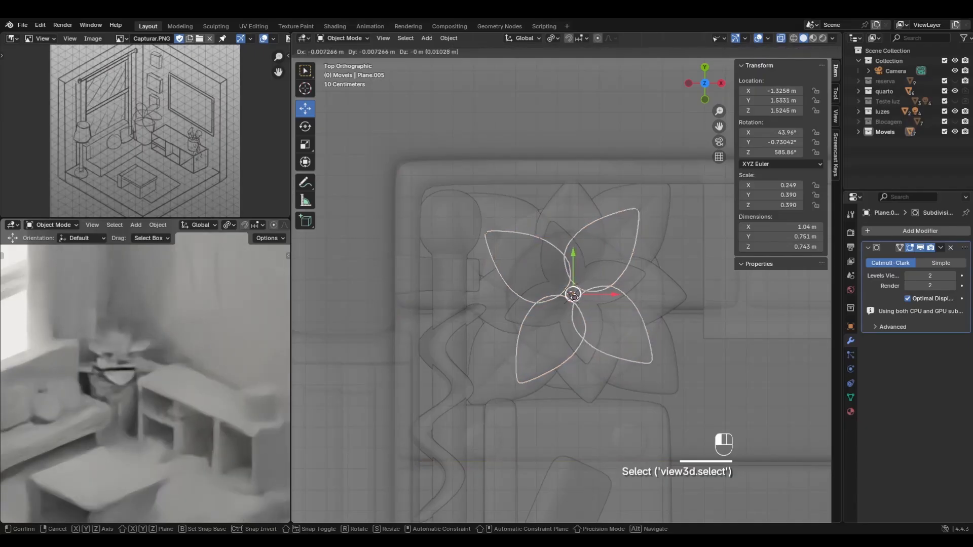
# Select the second leaf layer and centre it on the 3D cursor, placing its origin at about X -1.28 m, Y 1.2622 m.
pyautogui.click(591, 329)
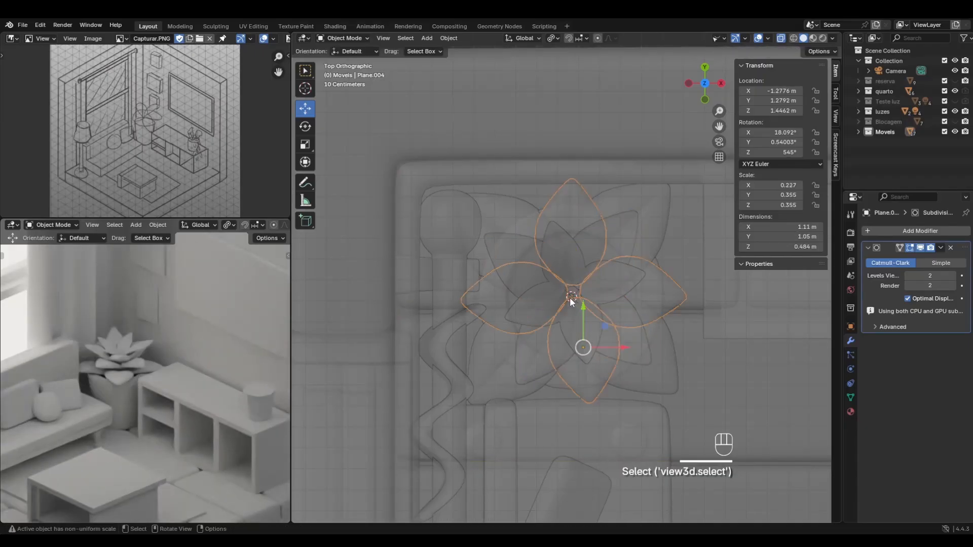
pyautogui.moveTo(568, 298); pyautogui.dragTo(568, 300)
pyautogui.click(588, 320)
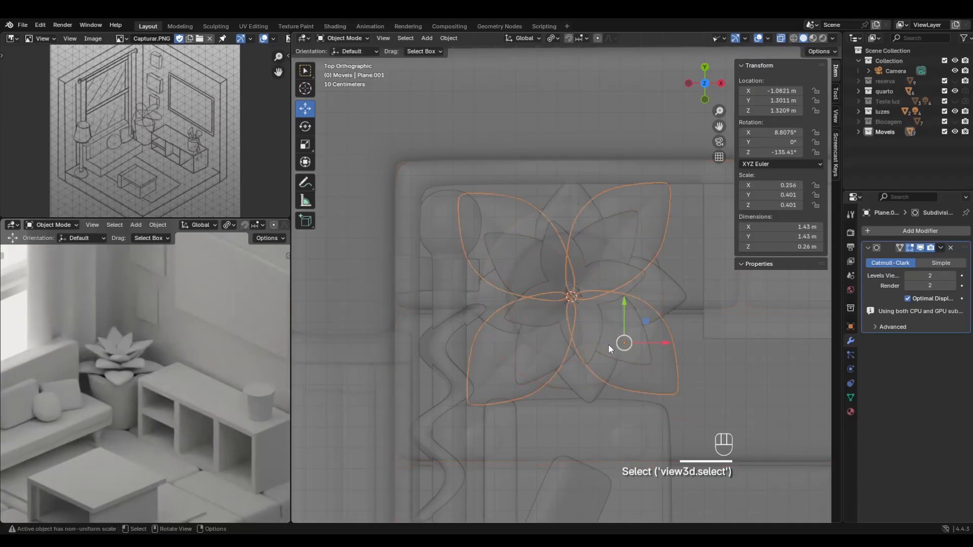
pyautogui.click(587, 383)
pyautogui.click(582, 379)
pyautogui.click(615, 348)
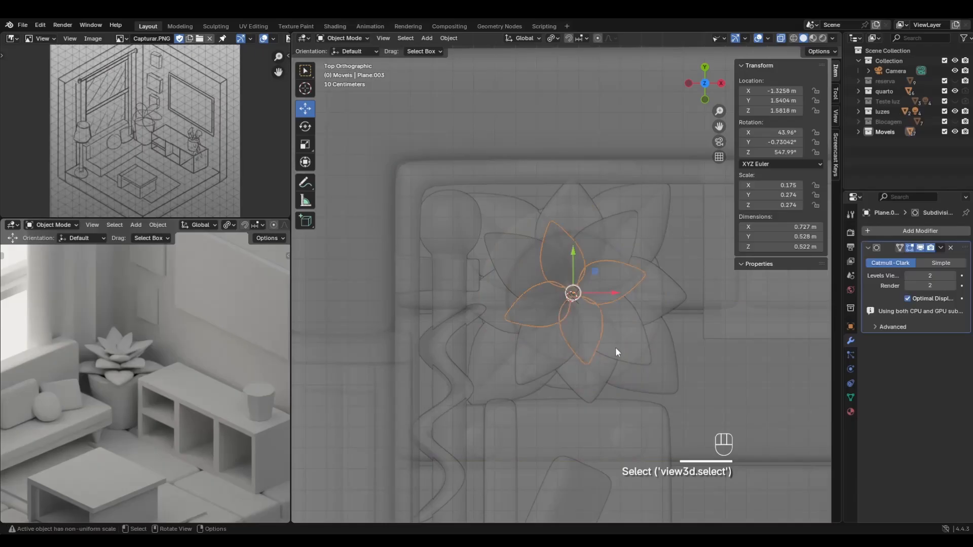
pyautogui.click(605, 381)
pyautogui.click(556, 319)
pyautogui.moveTo(587, 348); pyautogui.dragTo(587, 352)
# Select the bottom leaf layer, nudge it about 0.002 m along X and 0.005 m along Y, and turn off X-ray.
pyautogui.click(632, 228)
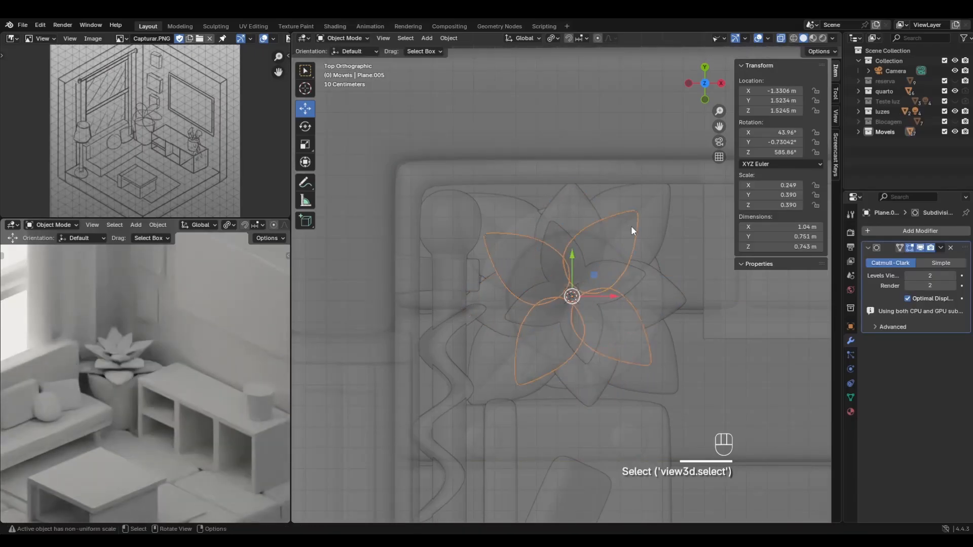
pyautogui.click(654, 213)
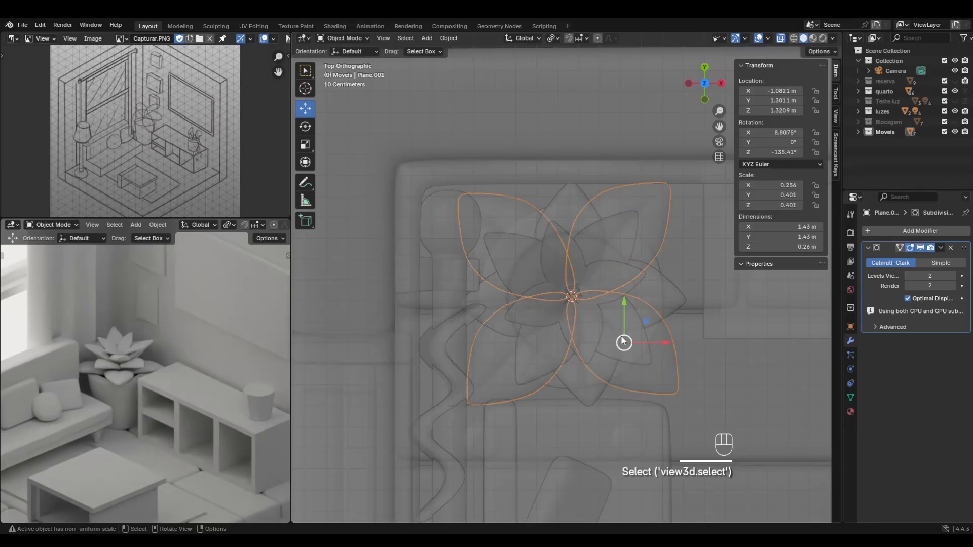
pyautogui.moveTo(624, 341); pyautogui.dragTo(624, 341)
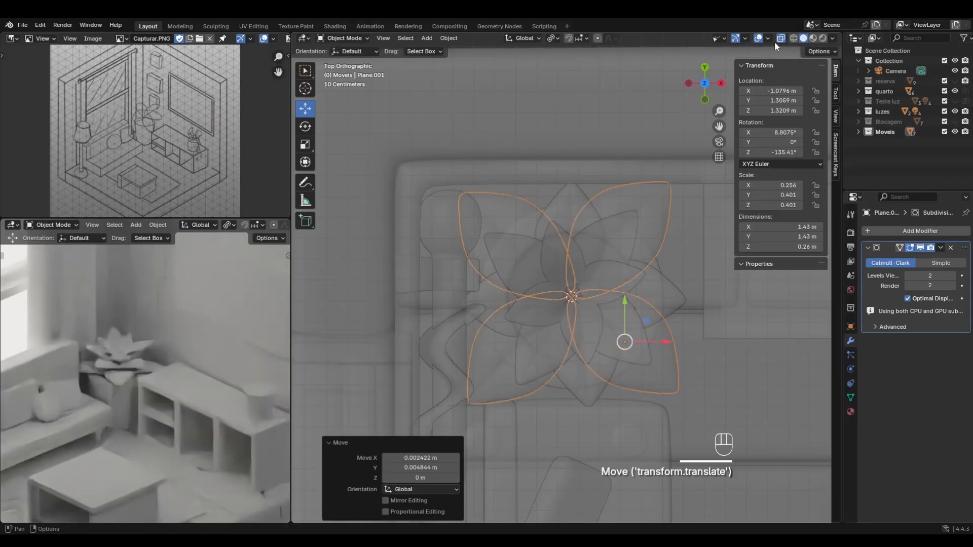
pyautogui.click(780, 38)
# Select the second leaf layer from the bottom and open its mesh in Edit Mode.
pyautogui.moveTo(615, 344); pyautogui.dragTo(576, 259, button='middle')
pyautogui.click(571, 266)
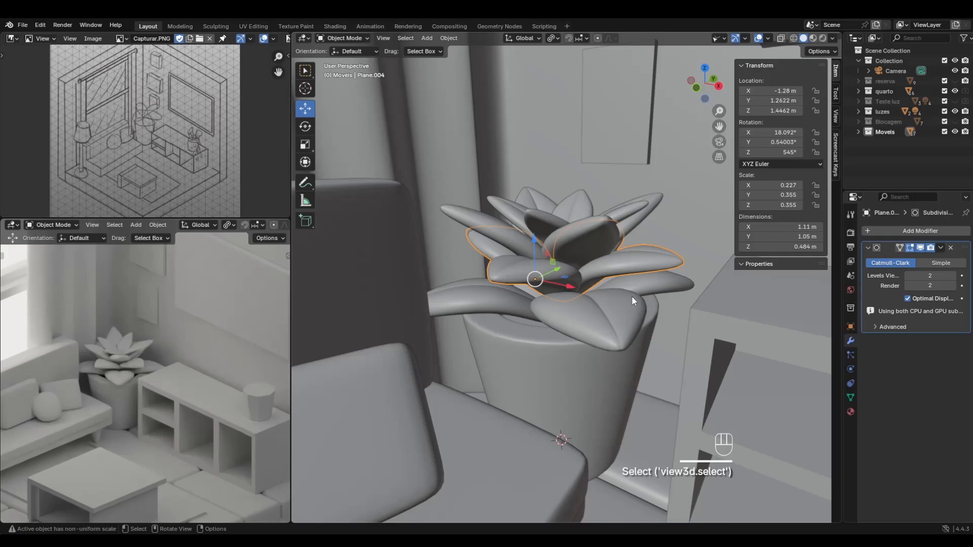
pyautogui.moveTo(633, 301); pyautogui.dragTo(536, 237, button='middle')
pyautogui.press('Tab')
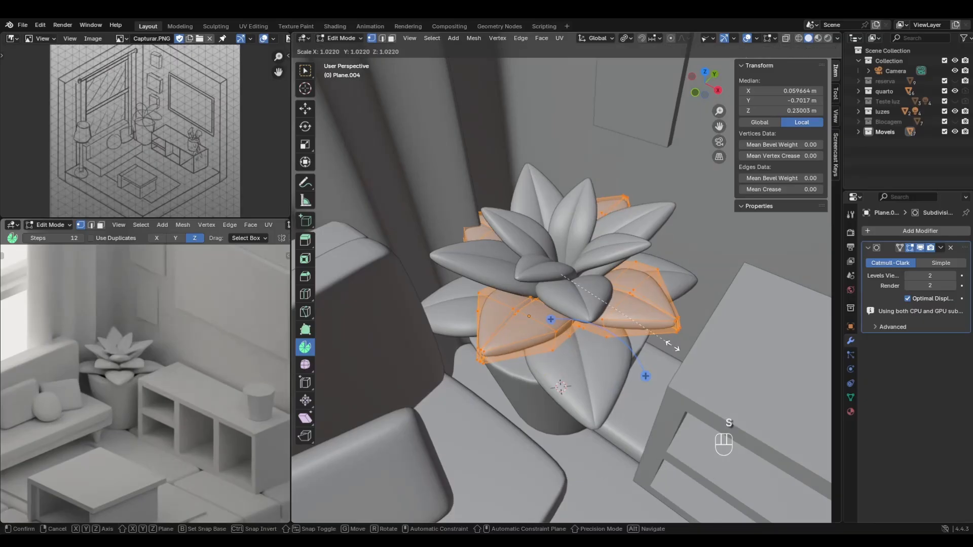
# Try scaling up the second layer's whole mesh and undo the scaling.
pyautogui.press('s')
pyautogui.keyDown('ctrl'); pyautogui.click(694, 333); pyautogui.keyUp('ctrl')
pyautogui.hotkey('ctrl', 'z')
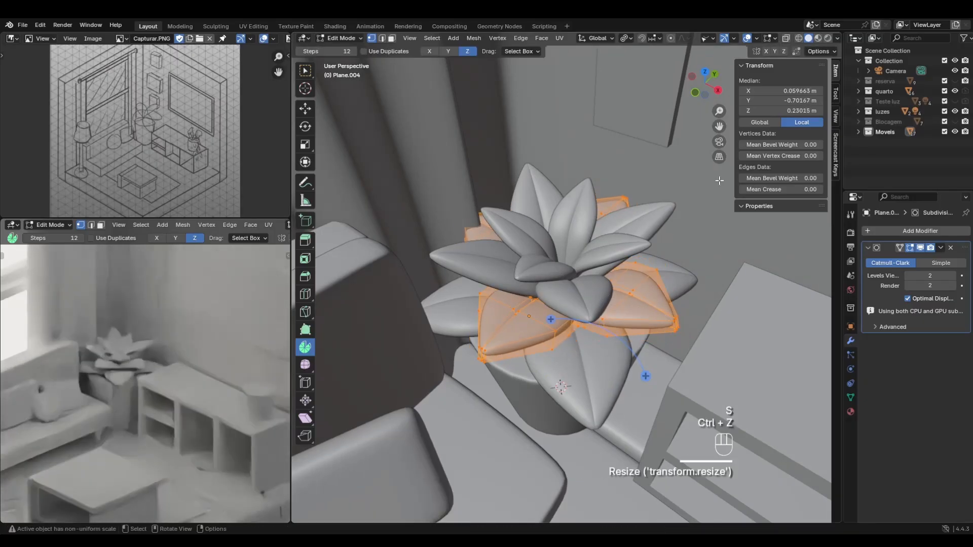
pyautogui.click(786, 39)
pyautogui.click(786, 38)
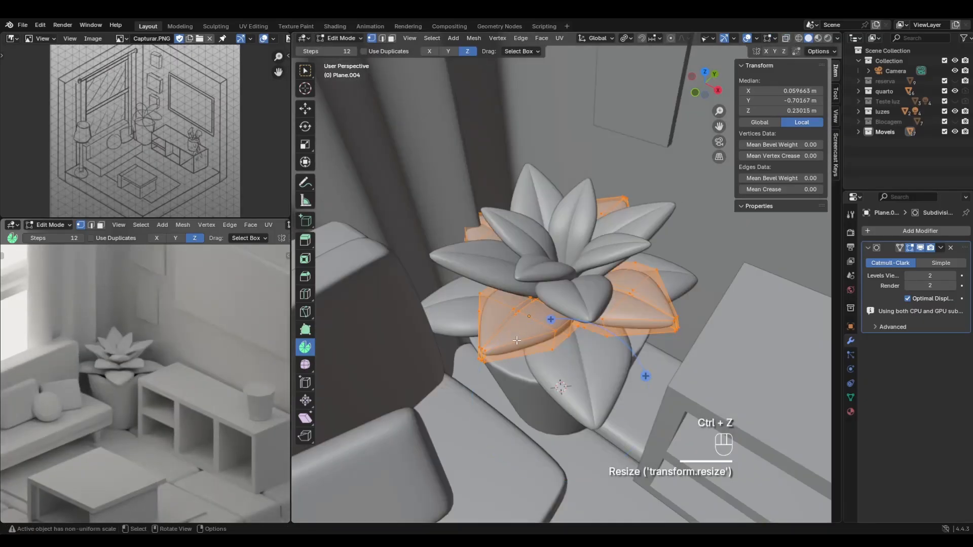
# Isolate the second leaf layer in an X-ray local view and select the vertices at all four leaf tips.
pyautogui.moveTo(507, 378); pyautogui.dragTo(511, 381)
pyautogui.moveTo(510, 381); pyautogui.dragTo(535, 351, button='middle')
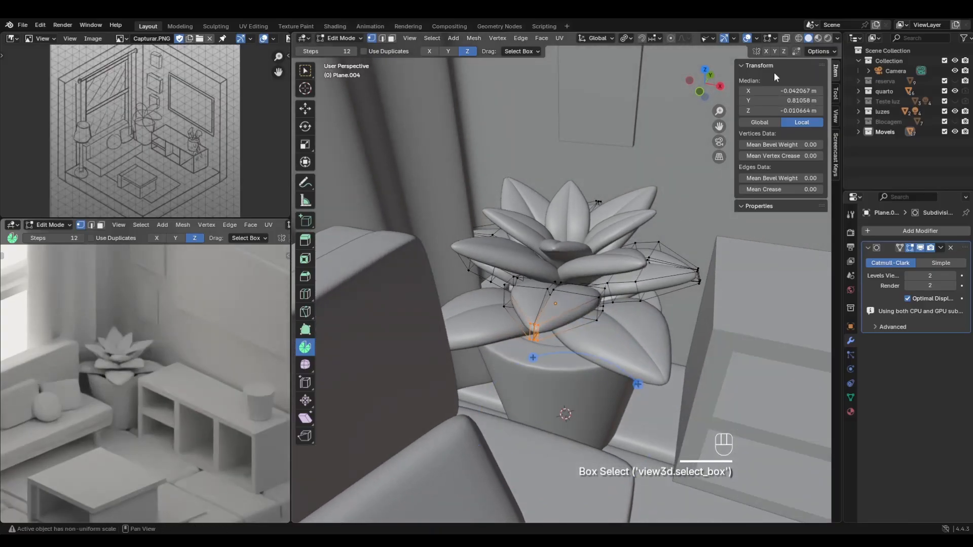
pyautogui.click(787, 38)
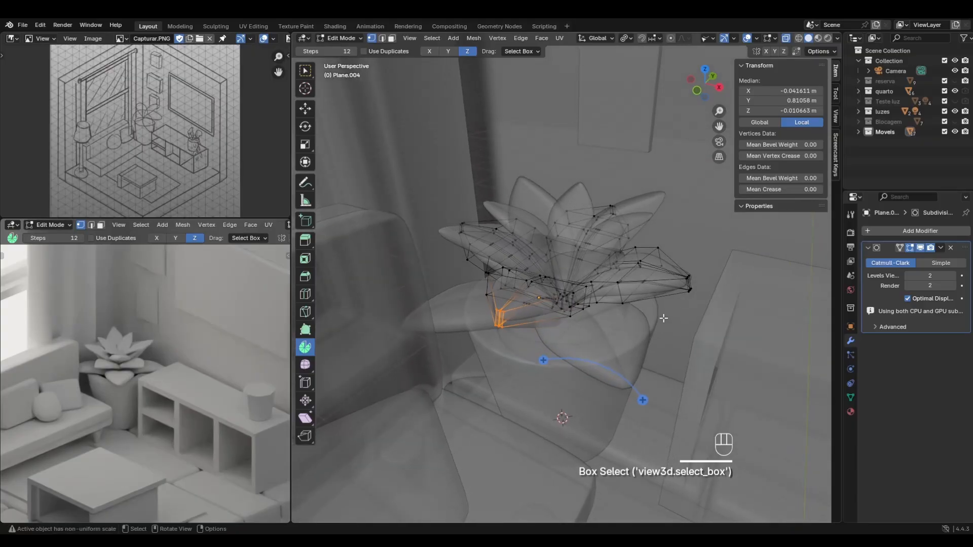
pyautogui.press('KP_Divide')
pyautogui.keyDown('shift'); pyautogui.moveTo(620, 326); pyautogui.dragTo(569, 301, button='middle'); pyautogui.keyUp('shift')
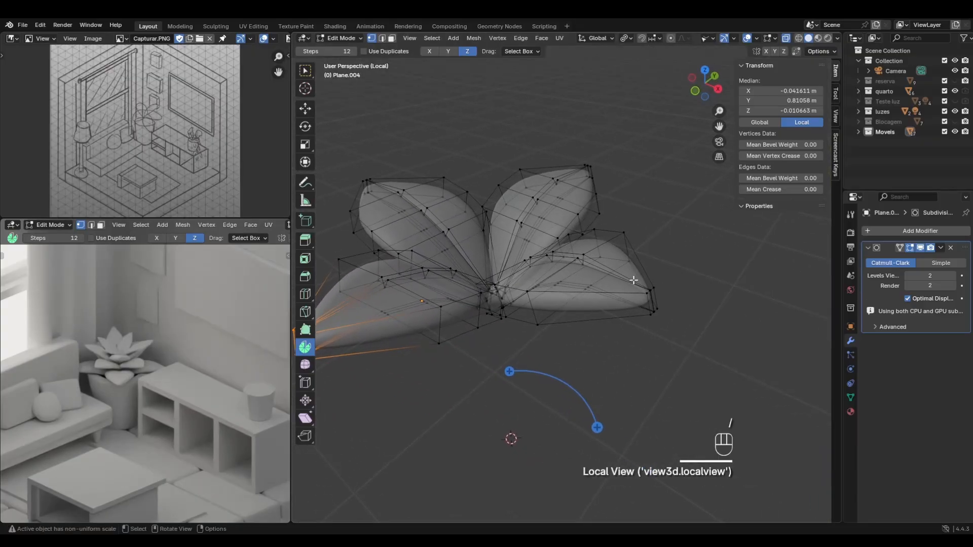
pyautogui.keyDown('shift'); pyautogui.moveTo(639, 279); pyautogui.dragTo(663, 328); pyautogui.keyUp('shift')
pyautogui.moveTo(691, 208); pyautogui.dragTo(588, 209, button='middle')
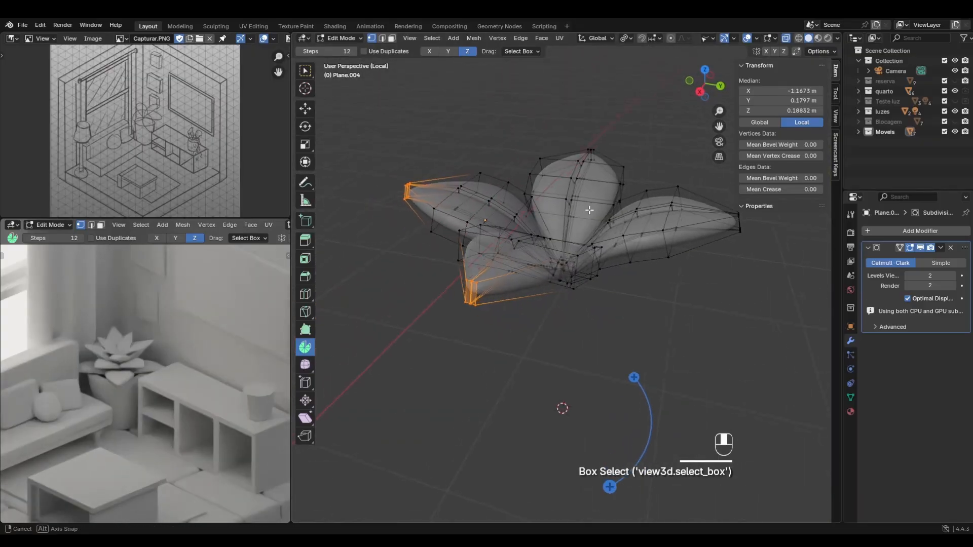
pyautogui.keyDown('shift'); pyautogui.moveTo(623, 248); pyautogui.dragTo(511, 268, button='middle'); pyautogui.keyUp('shift')
pyautogui.moveTo(644, 265); pyautogui.dragTo(612, 275, button='middle')
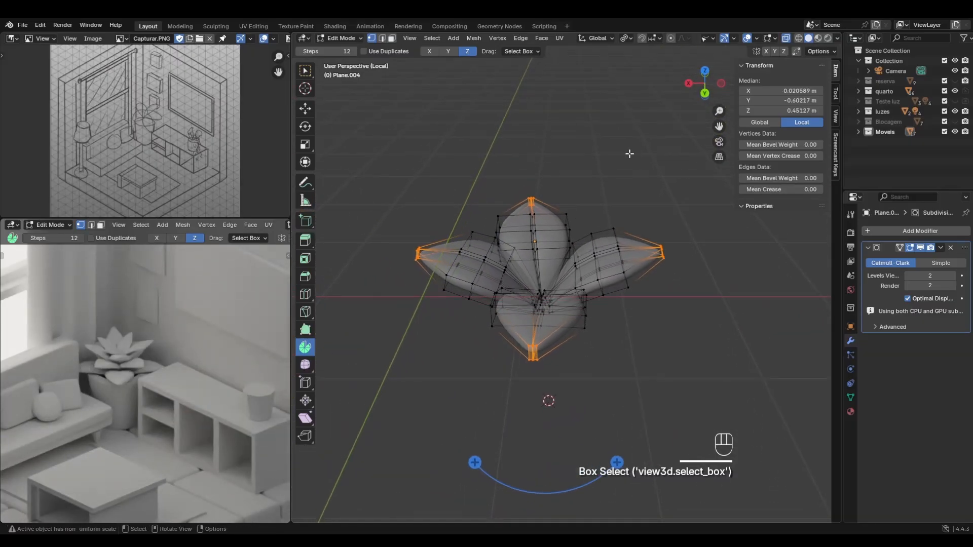
# With Individual Origins as the pivot point, try scaling the four leaf tips twice, undoing each attempt.
pyautogui.click(627, 40)
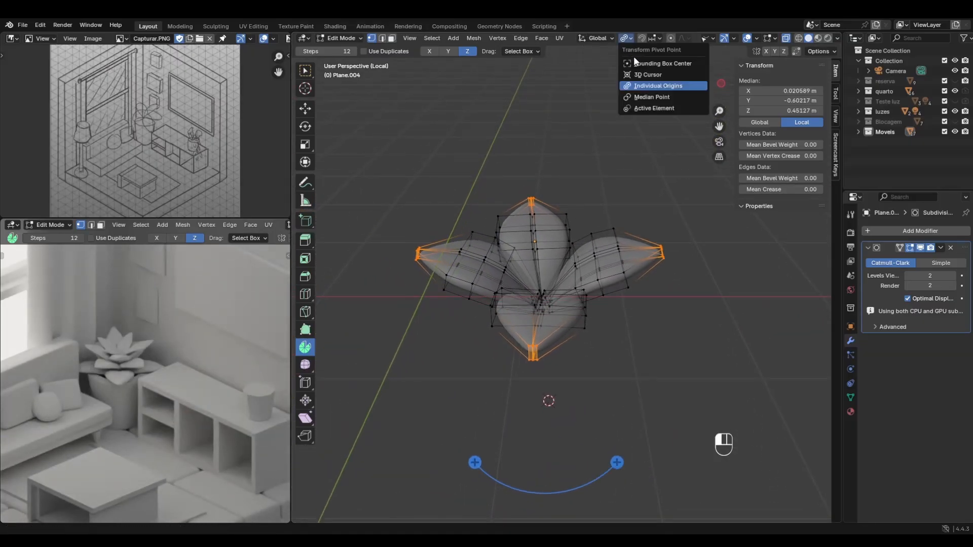
pyautogui.click(660, 86)
pyautogui.press('s')
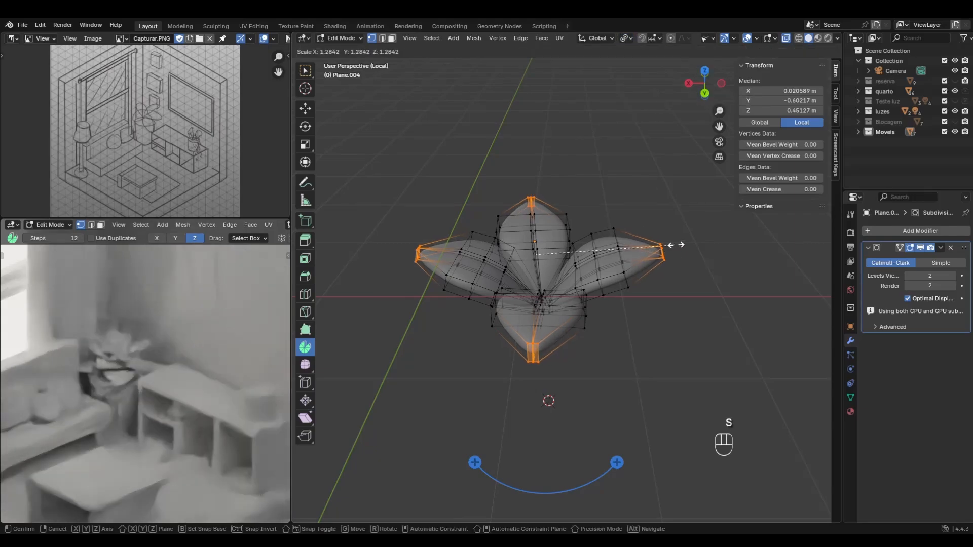
pyautogui.click(715, 252)
pyautogui.hotkey('ctrl', 'z')
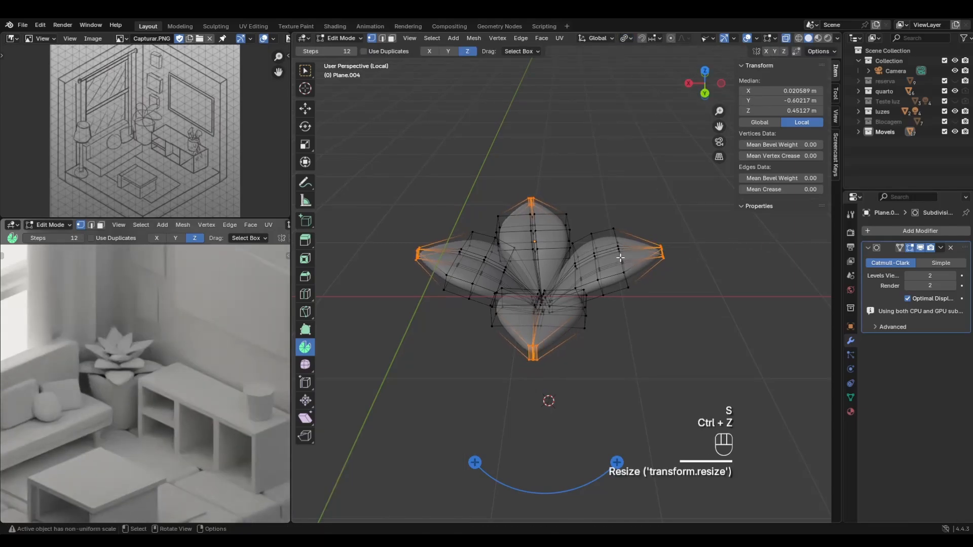
pyautogui.moveTo(620, 258); pyautogui.dragTo(624, 281, button='middle')
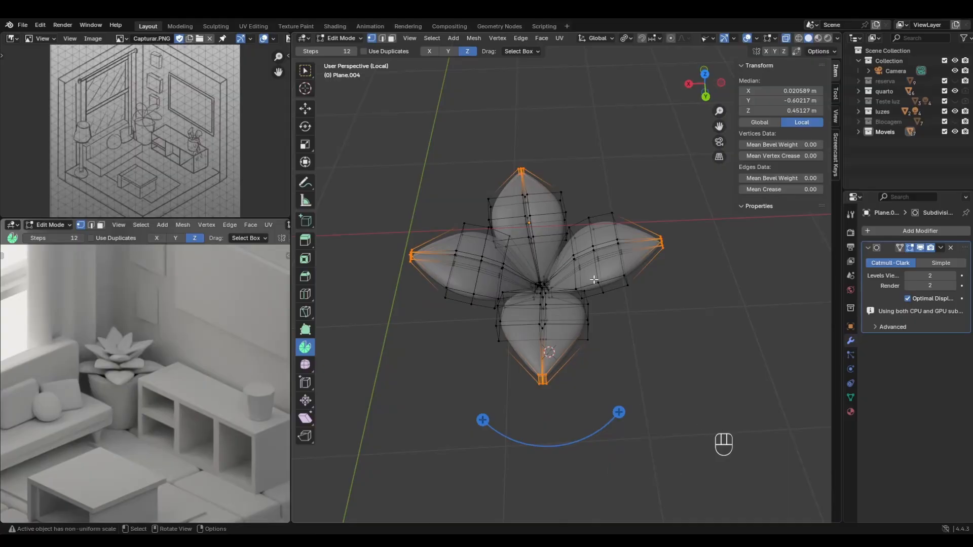
pyautogui.press('s')
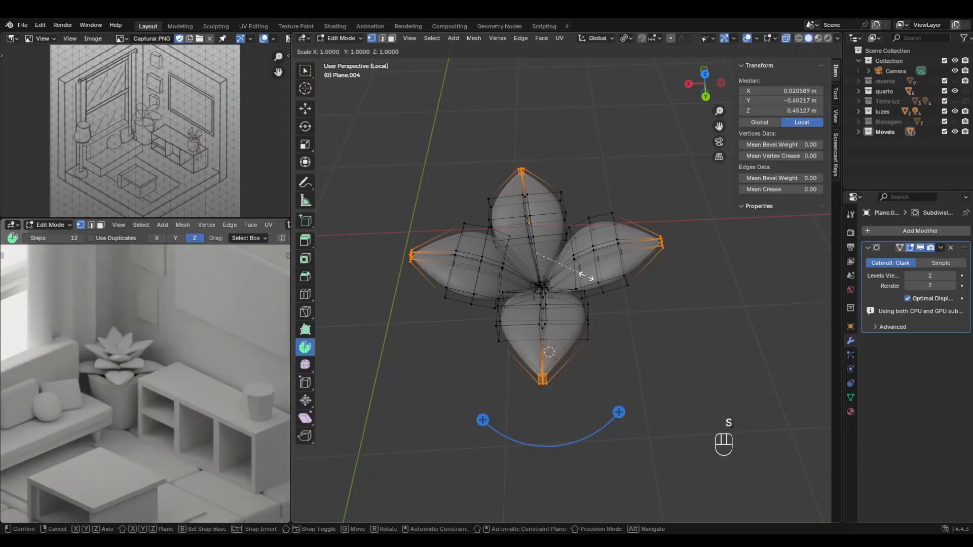
pyautogui.click(659, 284)
pyautogui.hotkey('ctrl', 'z')
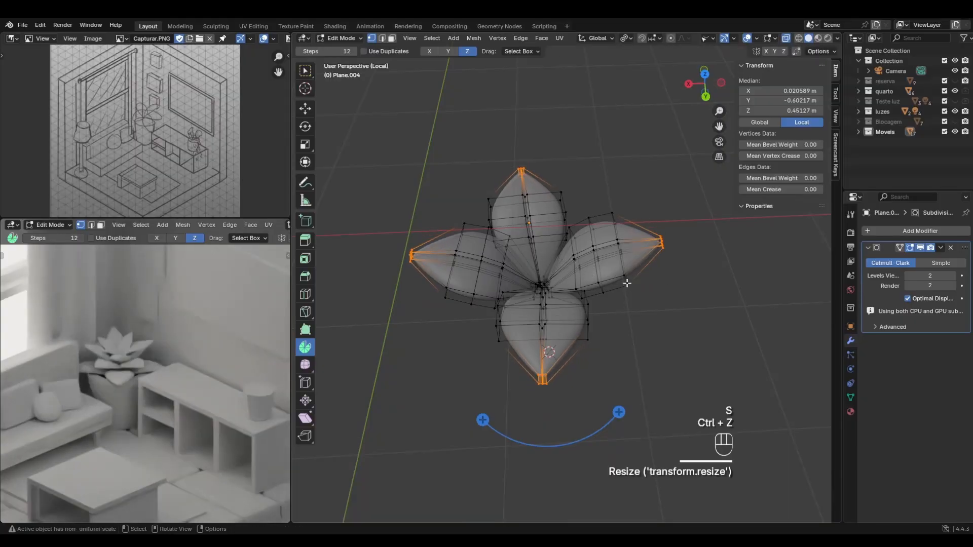
# Make the 3D cursor the pivot point and snap it to the inner vertices where the four leaves meet.
pyautogui.moveTo(592, 317); pyautogui.dragTo(679, 323, button='middle')
pyautogui.click(628, 38)
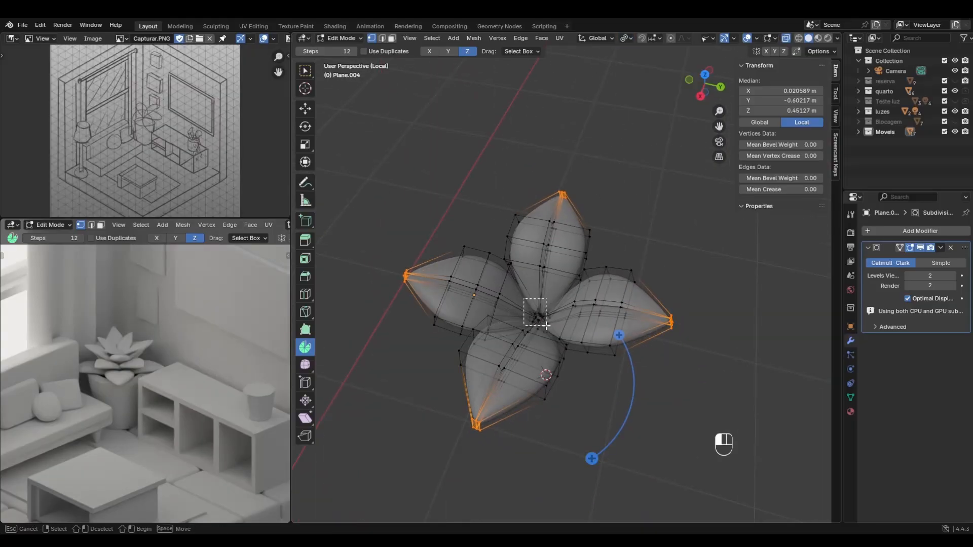
pyautogui.moveTo(546, 326); pyautogui.dragTo(546, 326)
pyautogui.moveTo(546, 325); pyautogui.dragTo(584, 311, button='middle')
pyautogui.hotkey('shift', 's')
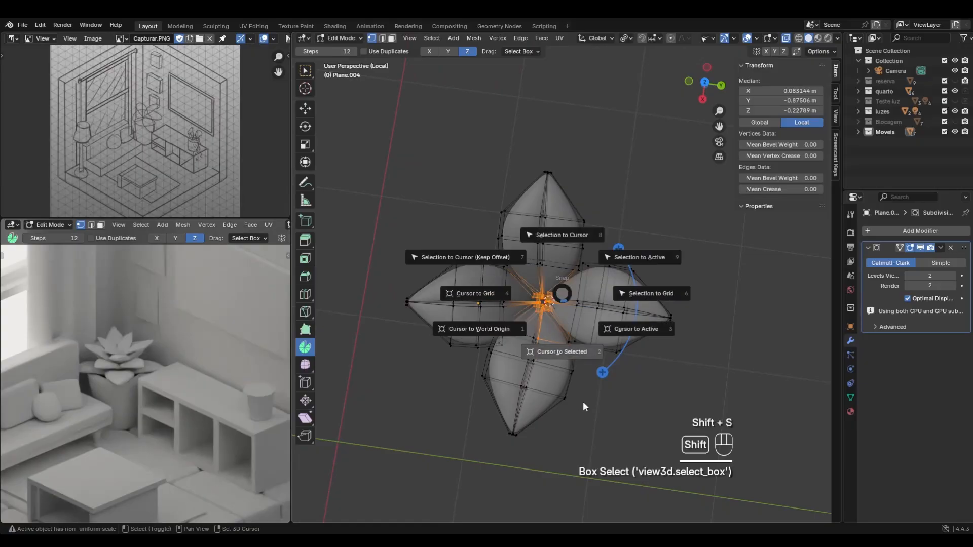
pyautogui.click(588, 380)
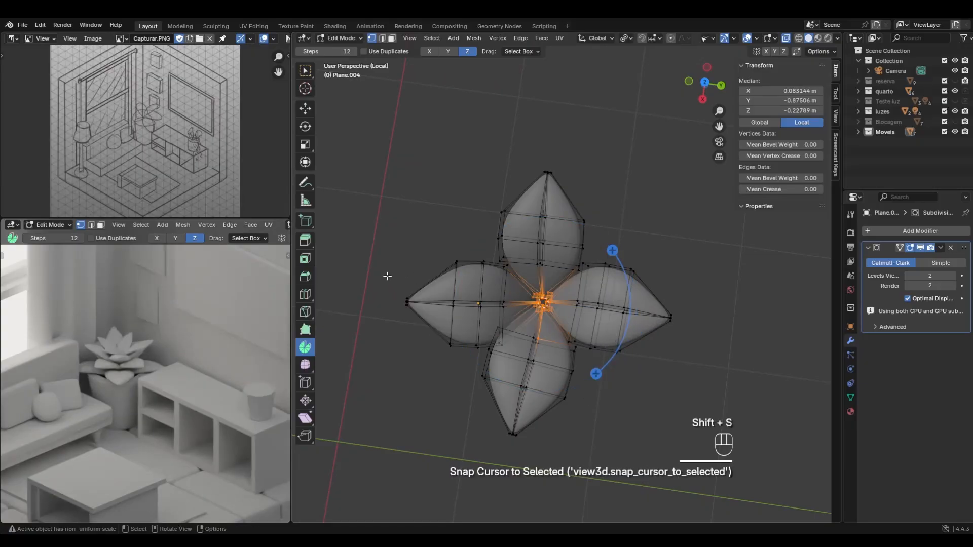
# Select the vertices at all four leaf tips, try scaling them about the 3D cursor, and undo the scaling.
pyautogui.keyDown('shift'); pyautogui.moveTo(422, 326); pyautogui.dragTo(422, 325); pyautogui.keyUp('shift')
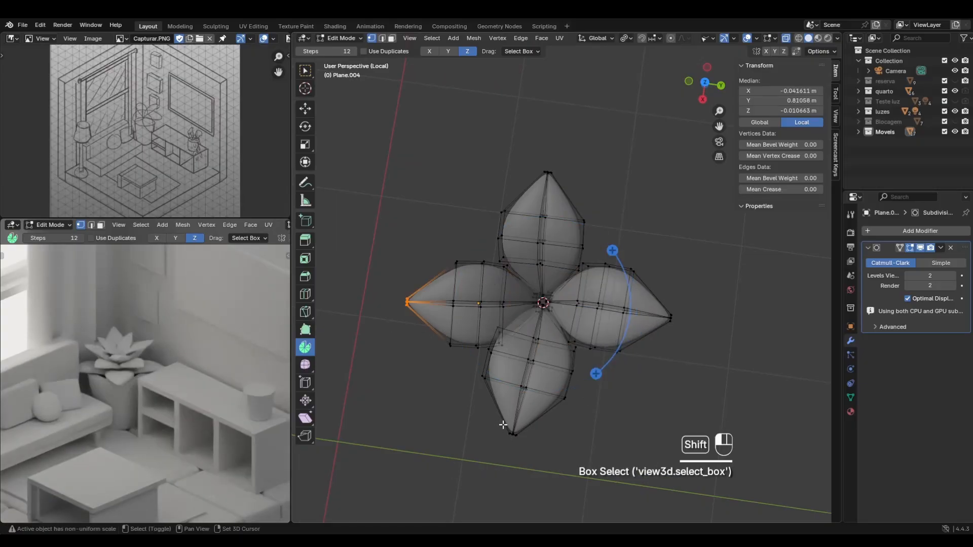
pyautogui.keyDown('shift'); pyautogui.moveTo(695, 294); pyautogui.dragTo(661, 371); pyautogui.keyUp('shift')
pyautogui.keyDown('shift'); pyautogui.moveTo(526, 152); pyautogui.dragTo(585, 189); pyautogui.keyUp('shift')
pyautogui.press('s')
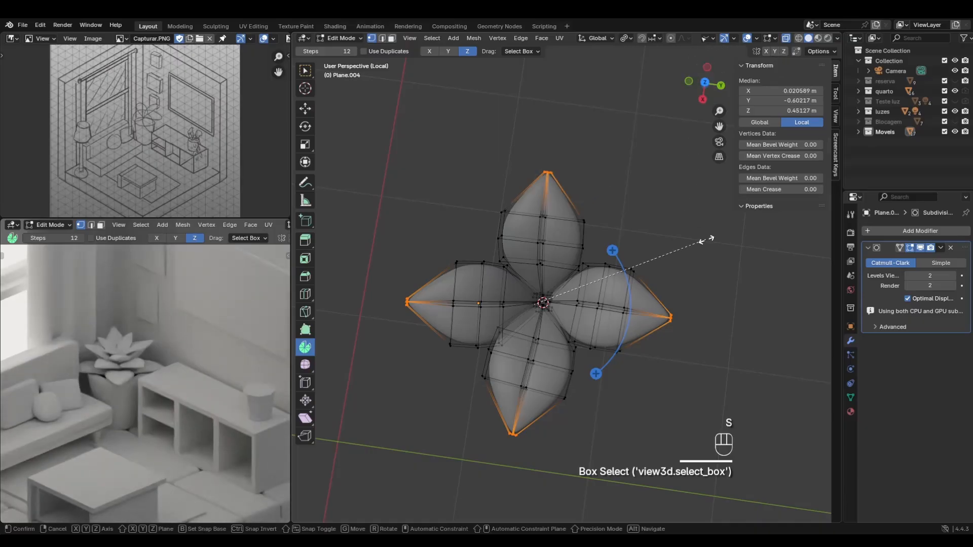
pyautogui.hotkey('ctrl', 'z')
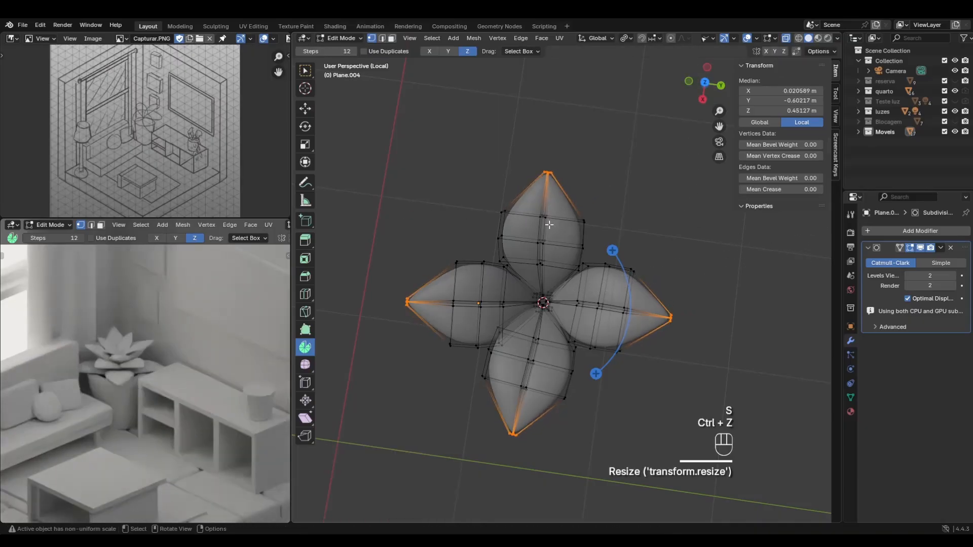
# Try moving the four selected leaf tips and scaling them about their individual origins, undoing each attempt.
pyautogui.press('g')
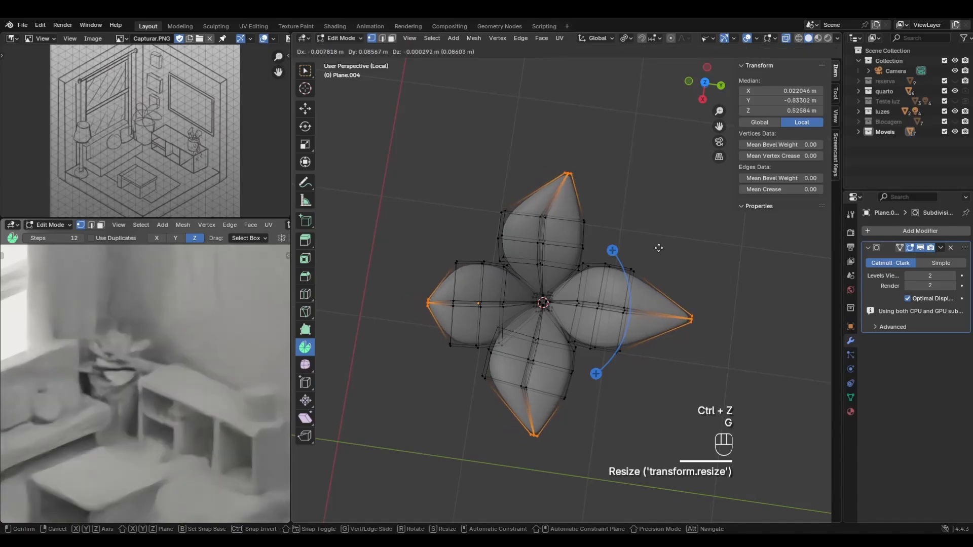
pyautogui.click(657, 248)
pyautogui.hotkey('ctrl', 'z')
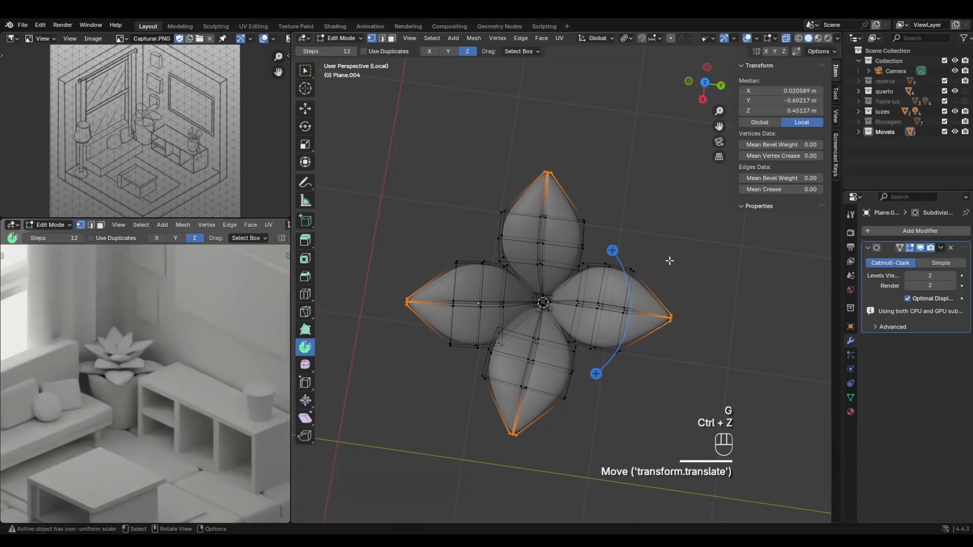
pyautogui.press('s')
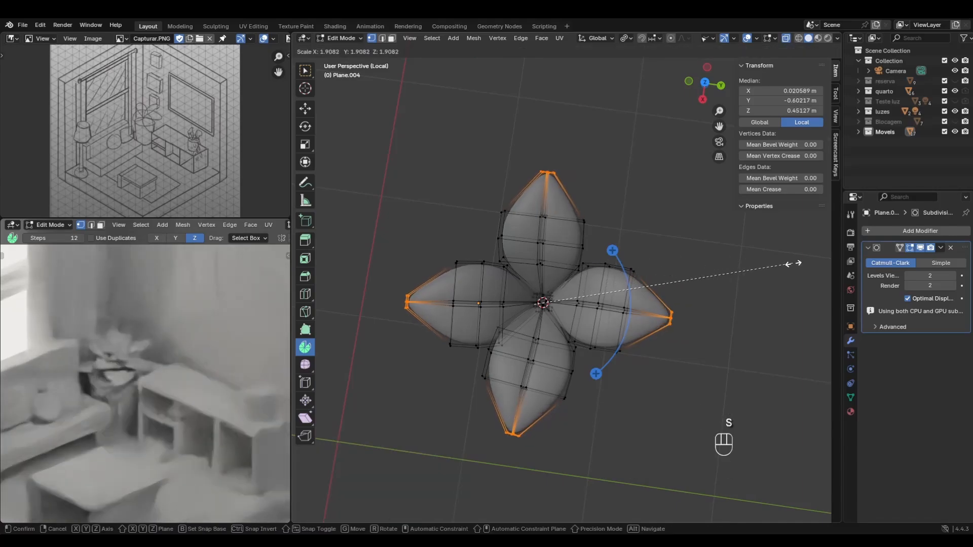
pyautogui.click(793, 264)
pyautogui.hotkey('ctrl', 'z')
# Make the 3D cursor the pivot point and scale the four leaf tips outward by about 1.16, redoing the first attempt.
pyautogui.click(628, 36)
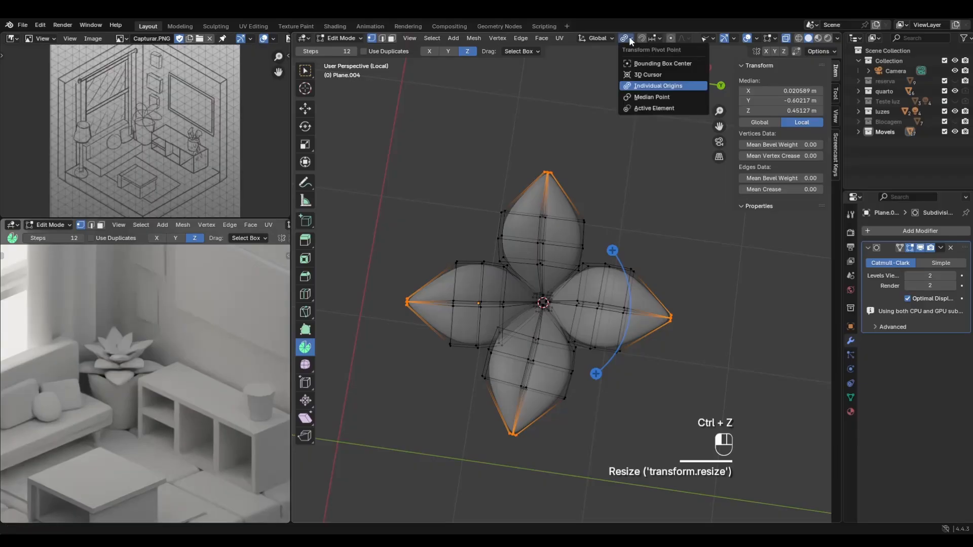
pyautogui.click(654, 81)
pyautogui.press('s')
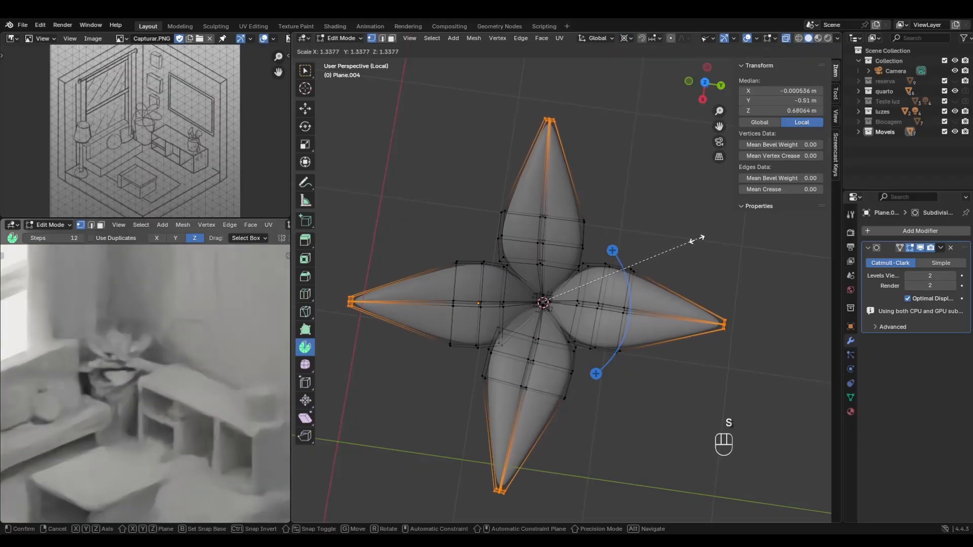
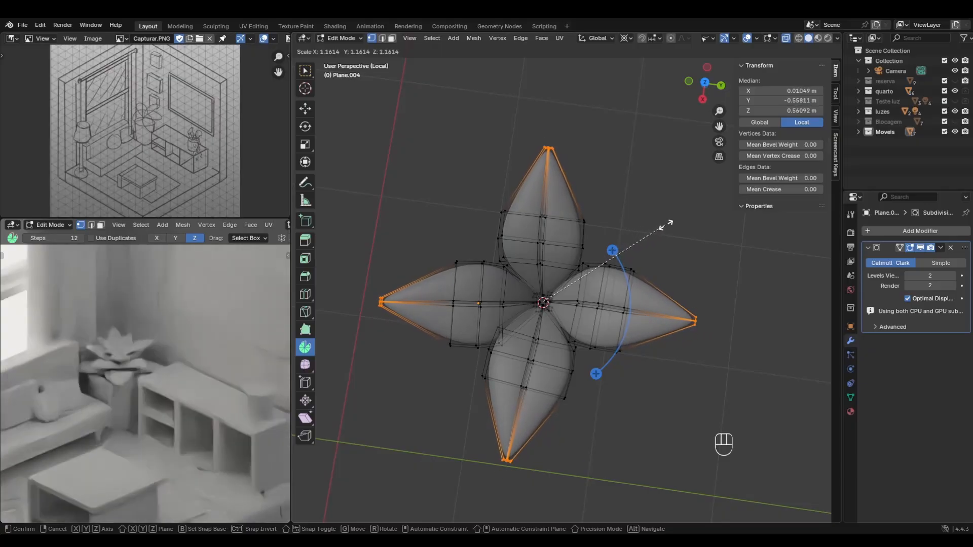
pyautogui.click(663, 223)
pyautogui.hotkey('ctrl', 'z')
pyautogui.press('s')
pyautogui.click(678, 218)
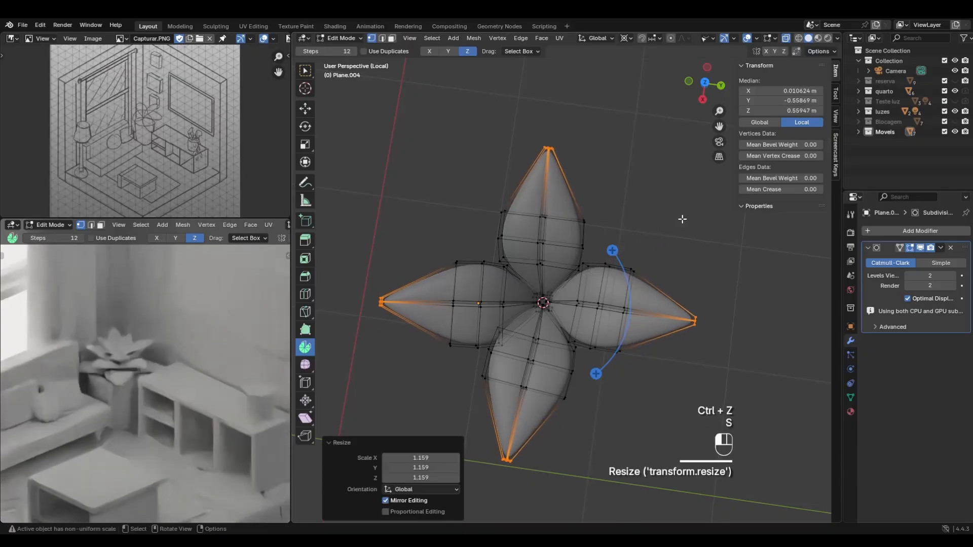
# Refine the leaf length by scaling the four tips about the 3D cursor by about 0.98 and then 1.157.
pyautogui.moveTo(682, 217)
pyautogui.mouseDown(button='middle')
pyautogui.moveTo(667, 156)
pyautogui.moveTo(676, 208)
pyautogui.moveTo(669, 221)
pyautogui.mouseUp(button='middle')
pyautogui.press('s')
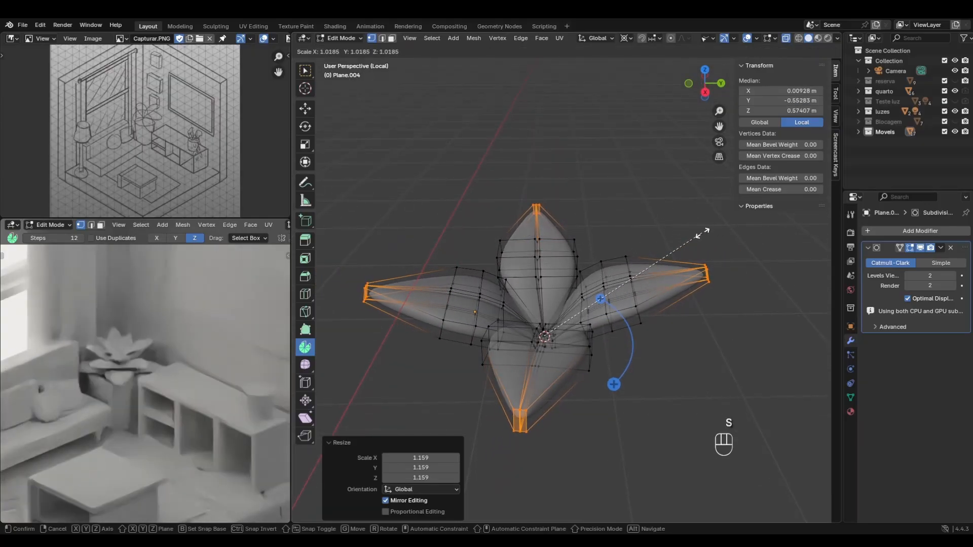
pyautogui.click(686, 235)
pyautogui.moveTo(647, 238); pyautogui.dragTo(611, 241, button='middle')
pyautogui.press('s')
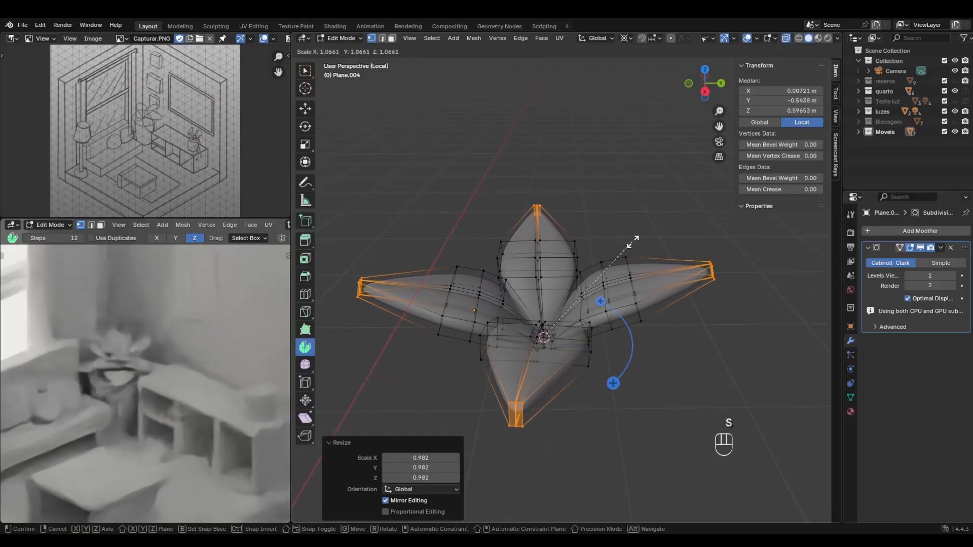
pyautogui.click(643, 236)
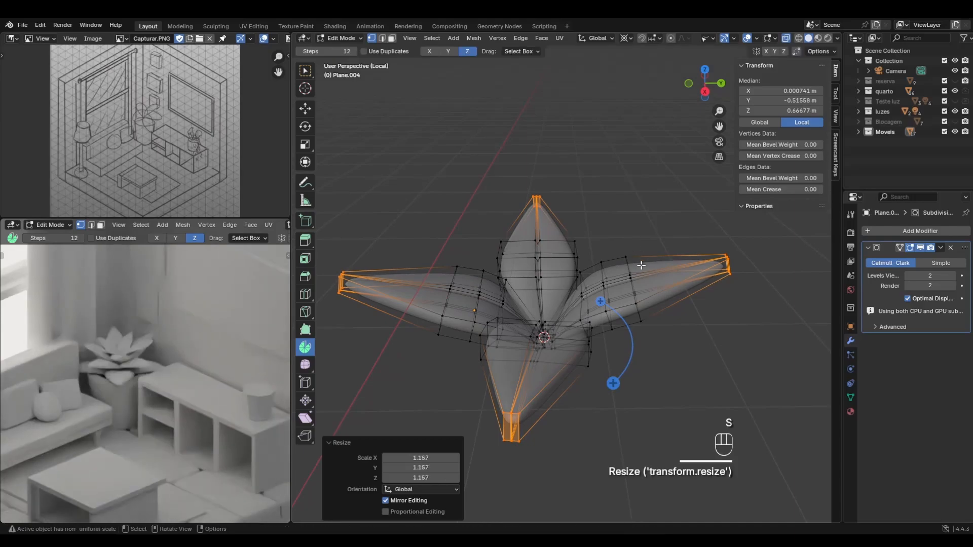
# Move the four leaf tips about 0.043 m in X, 0.007 m in Y and -0.068 m in Z.
pyautogui.moveTo(619, 231)
pyautogui.mouseDown(button='middle')
pyautogui.moveTo(619, 284)
pyautogui.moveTo(636, 281)
pyautogui.moveTo(620, 287)
pyautogui.moveTo(622, 234)
pyautogui.mouseUp(button='middle')
pyautogui.press('g')
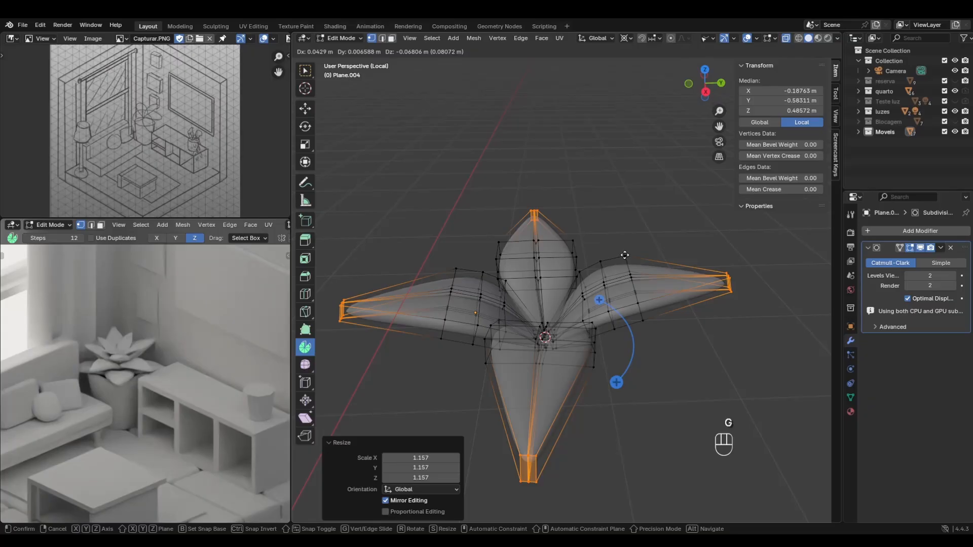
pyautogui.click(624, 255)
# Select the tip vertices of the leaf pointing toward -Y, try moving them without and with proportional editing, and undo both moves.
pyautogui.moveTo(625, 255); pyautogui.dragTo(685, 298, button='middle')
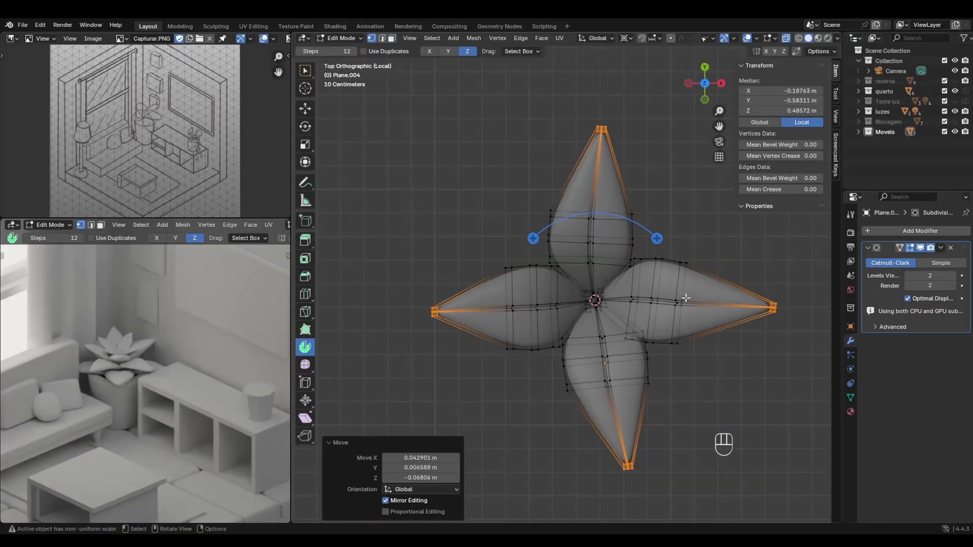
pyautogui.moveTo(598, 439); pyautogui.dragTo(659, 519)
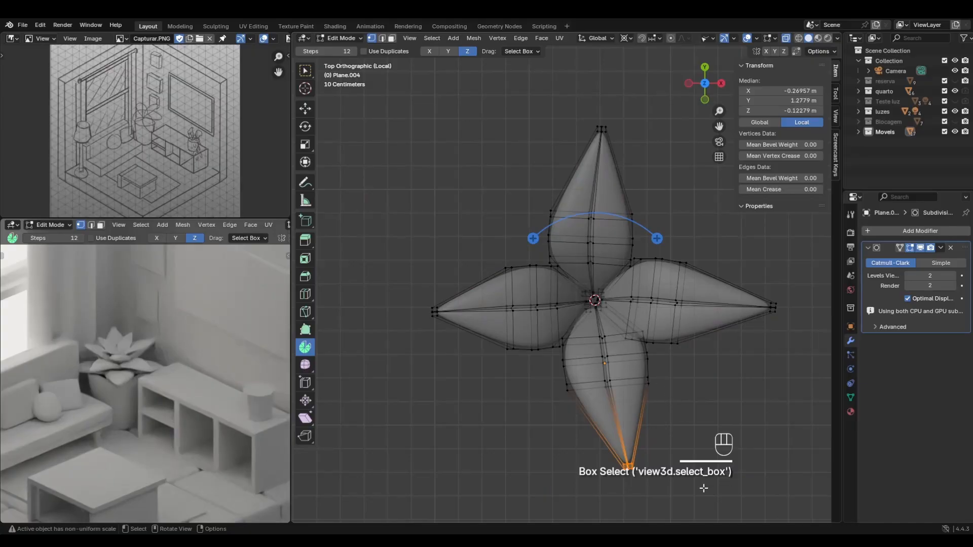
pyautogui.press('g')
pyautogui.click(673, 436)
pyautogui.hotkey('ctrl', 'z')
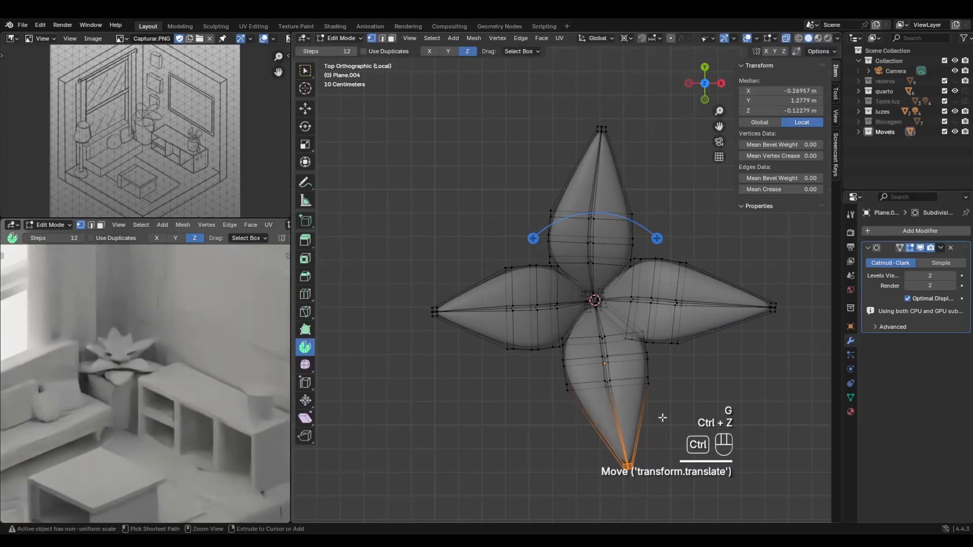
pyautogui.press('g')
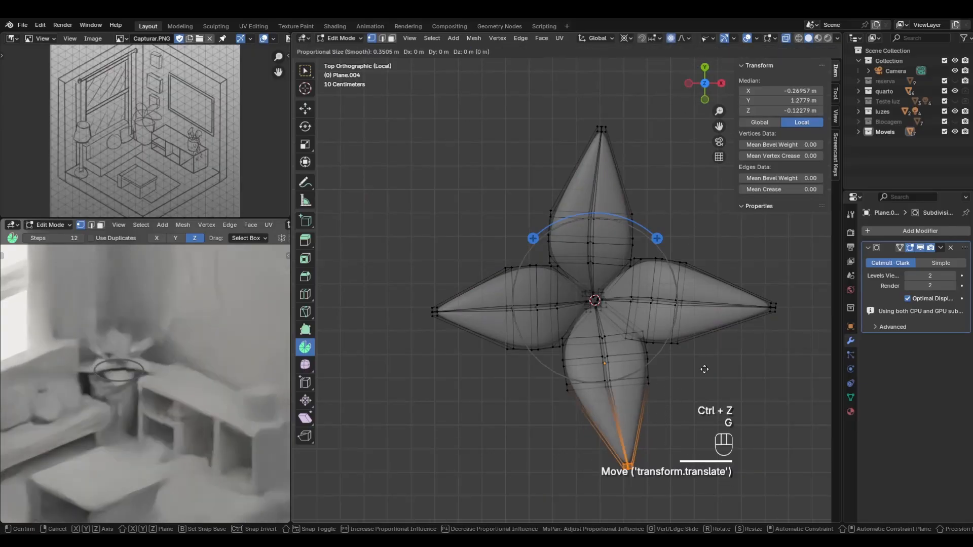
pyautogui.click(678, 379)
pyautogui.hotkey('ctrl', 'z')
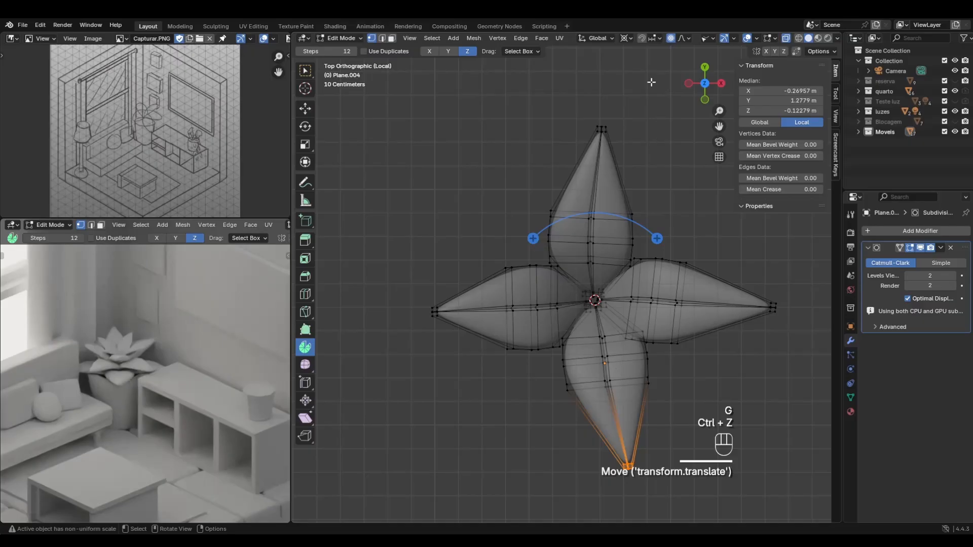
# Switch the pivot point off the 3D cursor and move the -Y leaf's tip about -0.095 m in X with a proportional size of 0.564.
pyautogui.click(631, 40)
pyautogui.click(650, 93)
pyautogui.press('g')
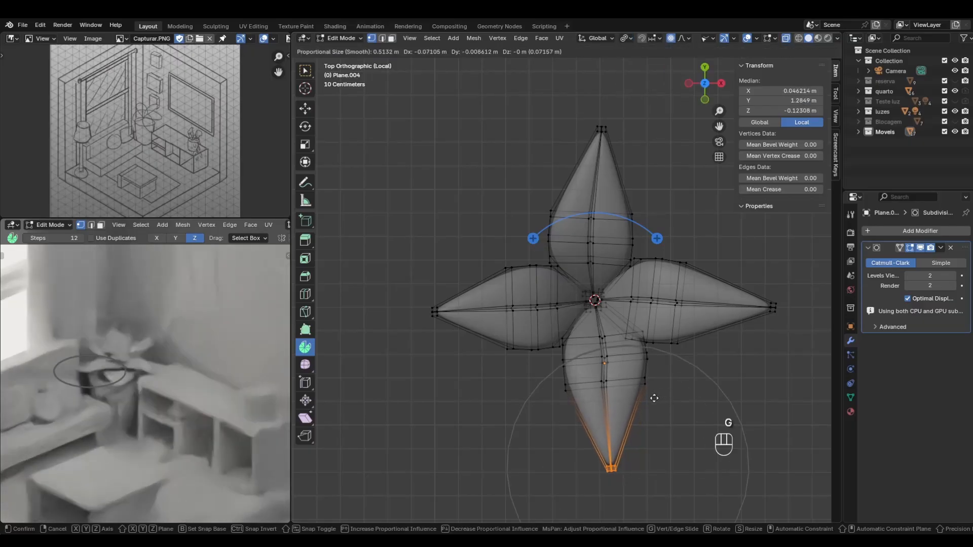
pyautogui.scroll(-2, 658, 397)
pyautogui.scroll(1, 653, 398)
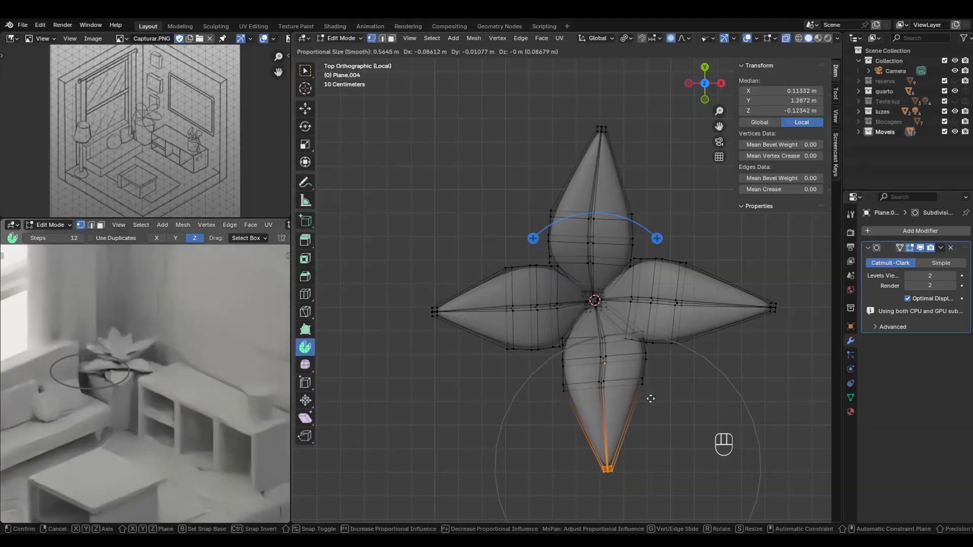
pyautogui.click(649, 399)
# Adjust the +X leaf's tip and then the +Y leaf's tip by moving each one slightly with proportional editing.
pyautogui.moveTo(649, 399); pyautogui.dragTo(657, 310, button='middle')
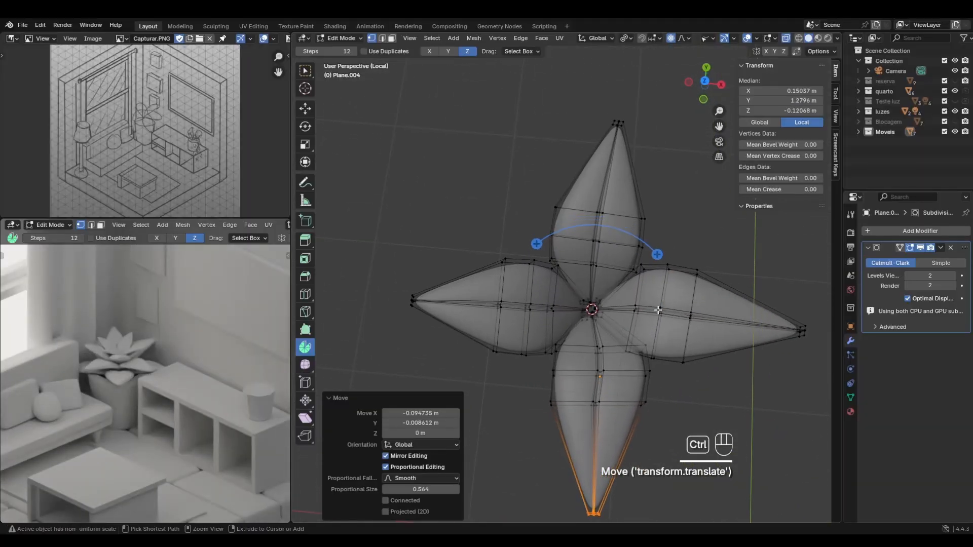
pyautogui.keyDown('shift'); pyautogui.moveTo(720, 302); pyautogui.dragTo(655, 286, button='middle'); pyautogui.keyUp('shift')
pyautogui.moveTo(702, 276); pyautogui.dragTo(736, 324)
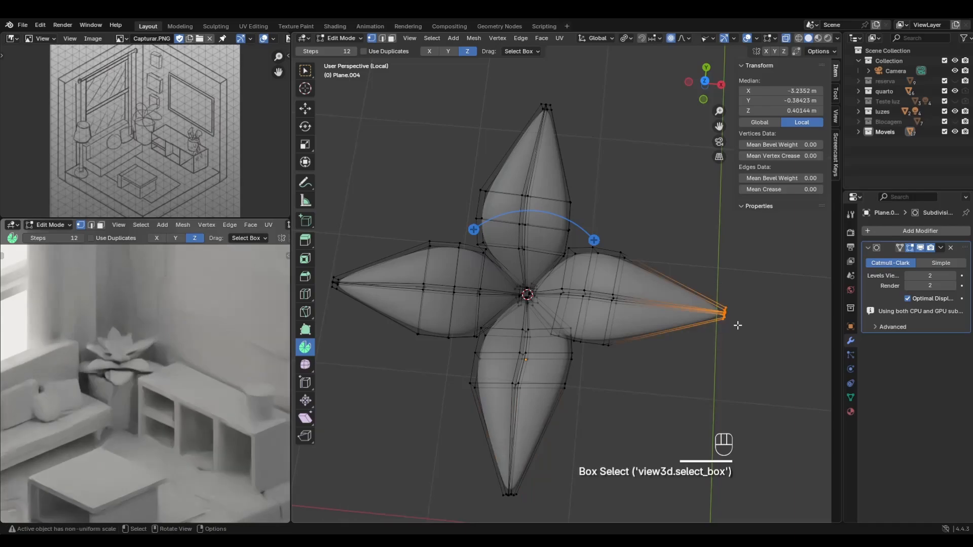
pyautogui.press('g')
pyautogui.click(715, 319)
pyautogui.moveTo(523, 86); pyautogui.dragTo(577, 127)
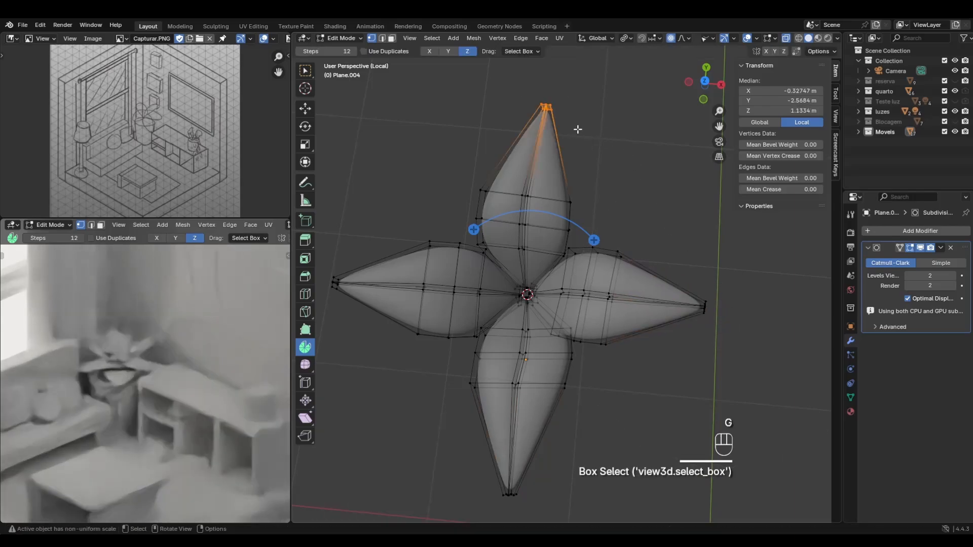
pyautogui.press('g')
pyautogui.click(591, 121)
# Shift the -Y leaf's middle vertices and then its tip about 0.02 to 0.03 m toward -X, using a proportional size of 0.29.
pyautogui.scroll(-3, 565, 343)
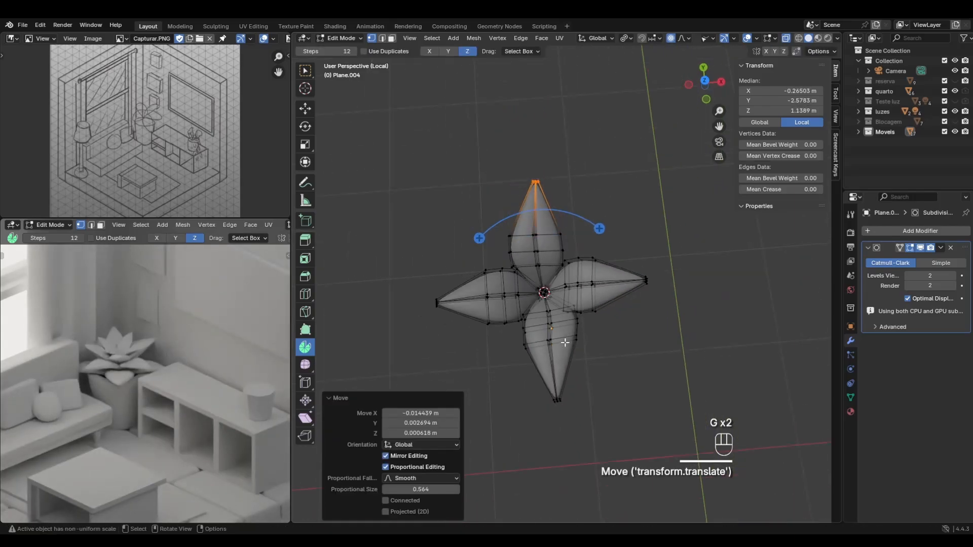
pyautogui.moveTo(632, 374); pyautogui.dragTo(599, 387, button='middle')
pyautogui.press('Tab')
pyautogui.press('Tab')
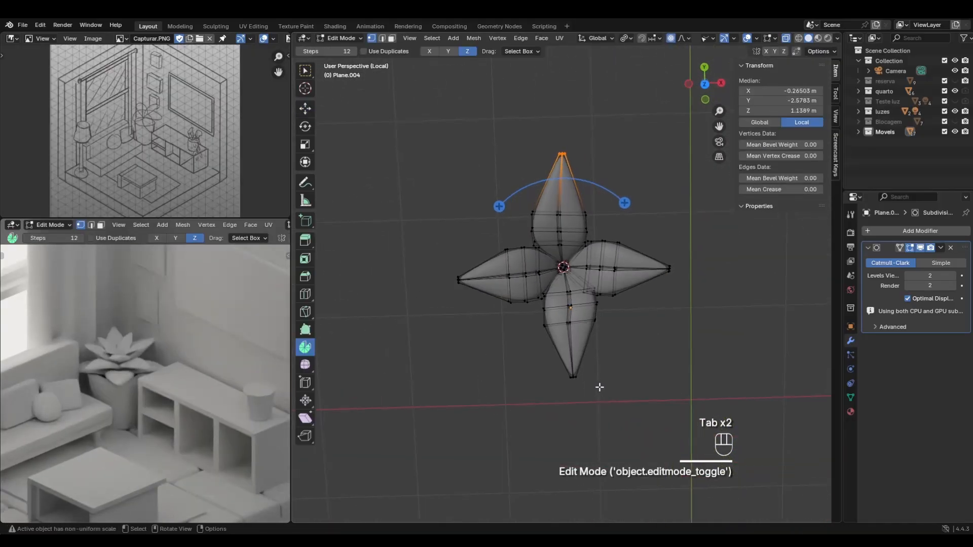
pyautogui.moveTo(622, 314); pyautogui.dragTo(611, 299)
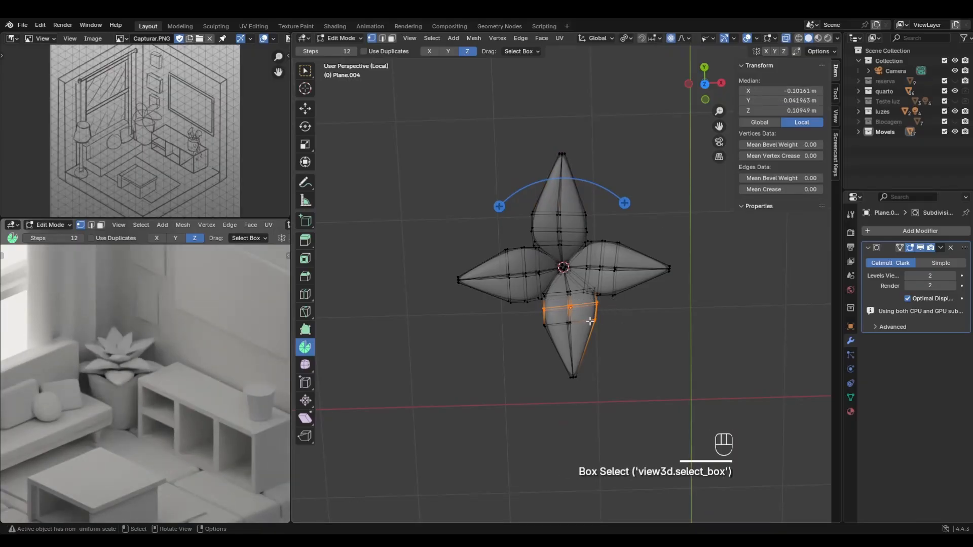
pyautogui.keyDown('ctrl'); pyautogui.moveTo(591, 315); pyautogui.dragTo(605, 328); pyautogui.keyUp('ctrl')
pyautogui.press('g')
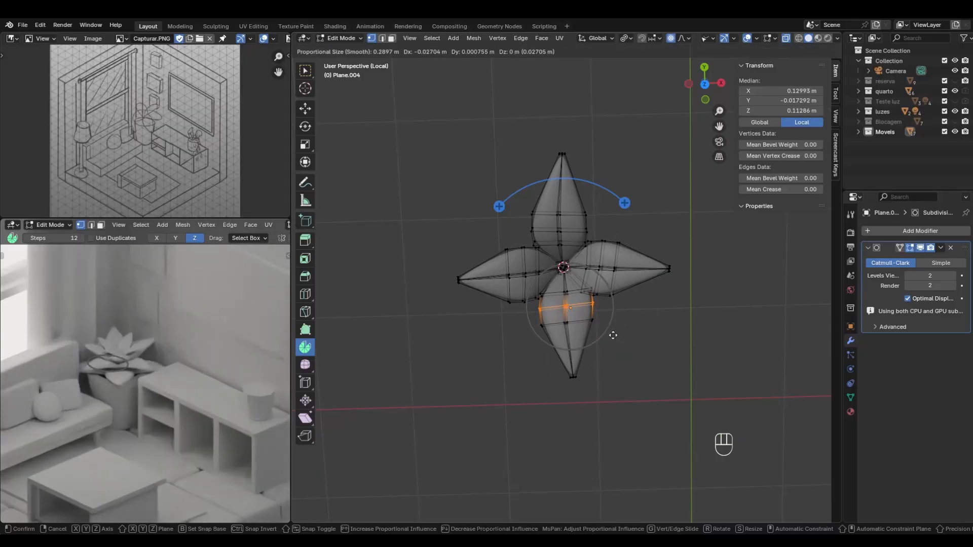
pyautogui.click(613, 334)
pyautogui.moveTo(554, 361); pyautogui.dragTo(596, 391)
pyautogui.press('g')
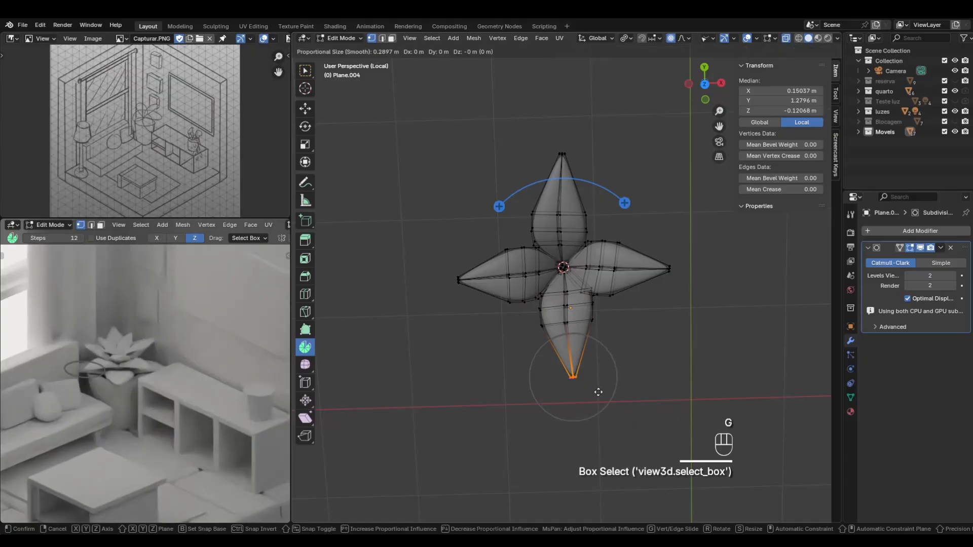
pyautogui.click(595, 392)
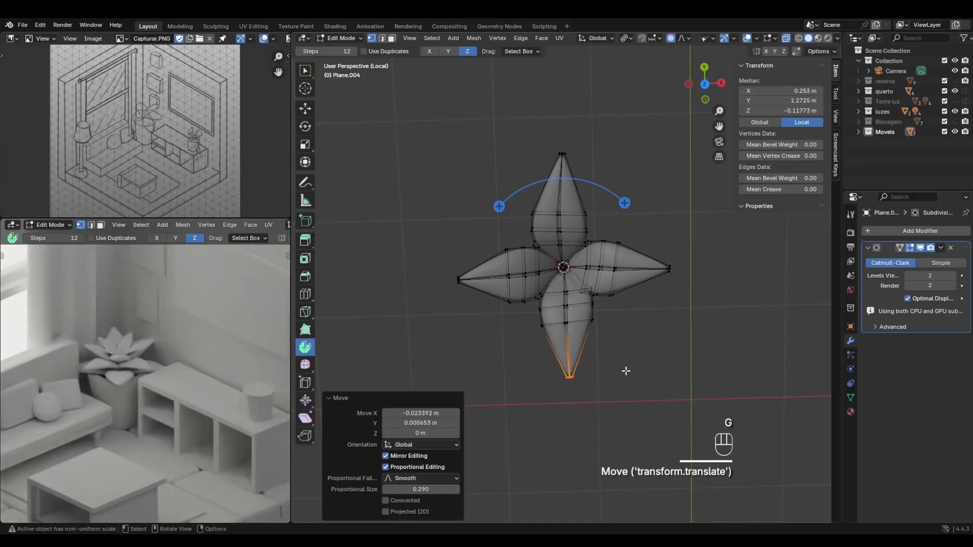
# Return to the full scene in Object Mode with X-ray off and lower the edited leaf layer by about 0.005 m.
pyautogui.press('/')
pyautogui.click(785, 38)
pyautogui.press('Tab')
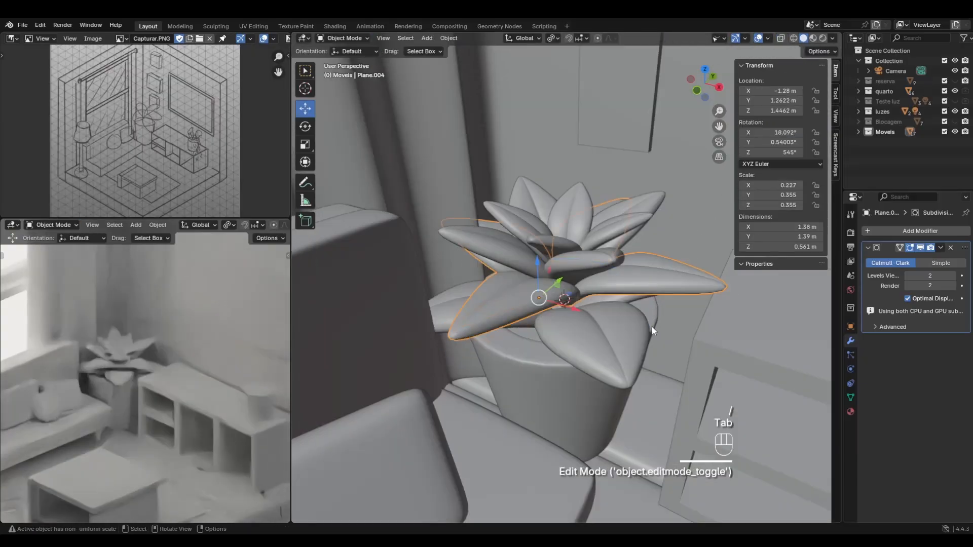
pyautogui.moveTo(652, 326); pyautogui.dragTo(586, 298, button='middle')
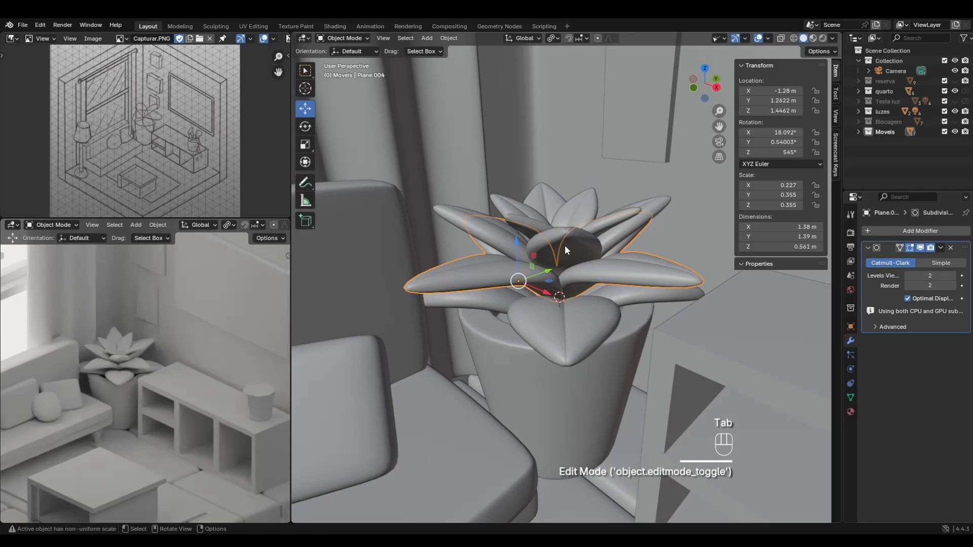
pyautogui.moveTo(516, 245); pyautogui.dragTo(515, 247)
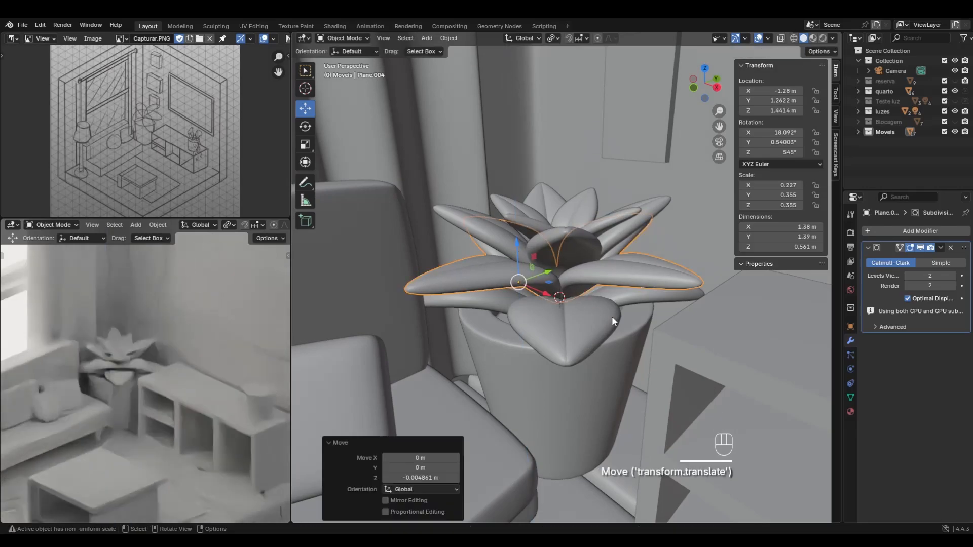
# Select the leaf layer just above the edited one and scale it up by about 1.071.
pyautogui.moveTo(604, 288)
pyautogui.mouseDown(button='middle')
pyautogui.moveTo(598, 300)
pyautogui.moveTo(605, 275)
pyautogui.mouseUp(button='middle')
pyautogui.click(578, 320)
pyautogui.press('s')
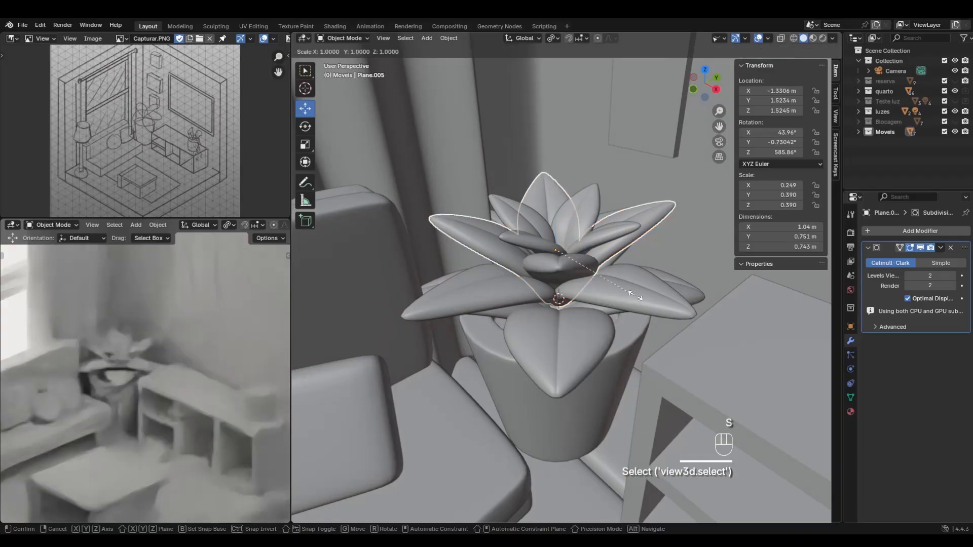
pyautogui.click(642, 294)
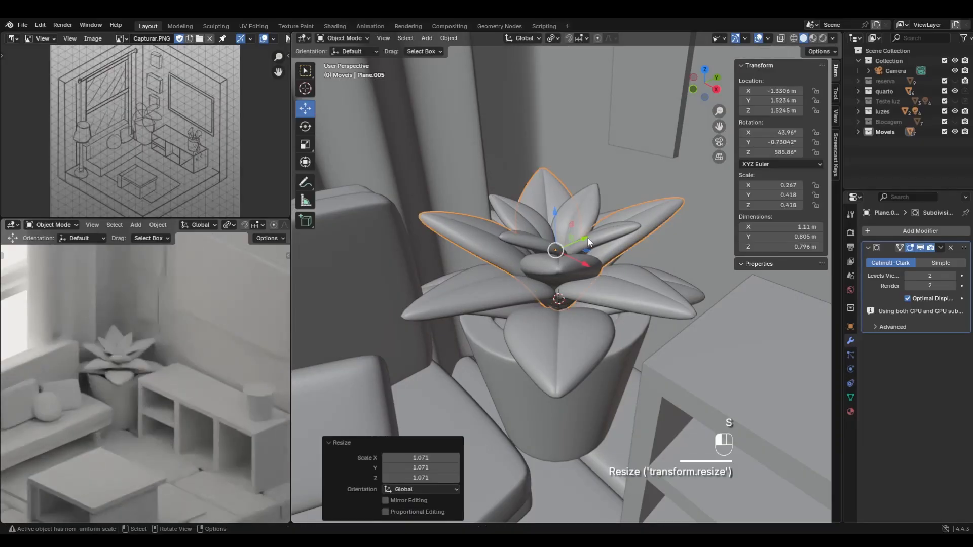
# Select the small innermost leaf layer and lower it about 0.003 m along Z.
pyautogui.click(607, 241)
pyautogui.moveTo(607, 240); pyautogui.dragTo(558, 207, button='middle')
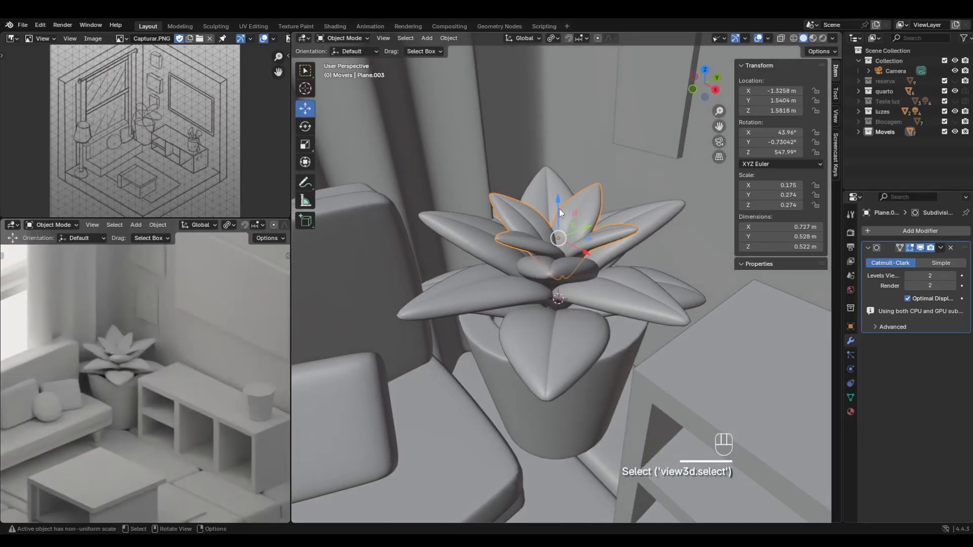
pyautogui.press('g')
pyautogui.press('z')
pyautogui.click(567, 218)
pyautogui.scroll(-6, 565, 322)
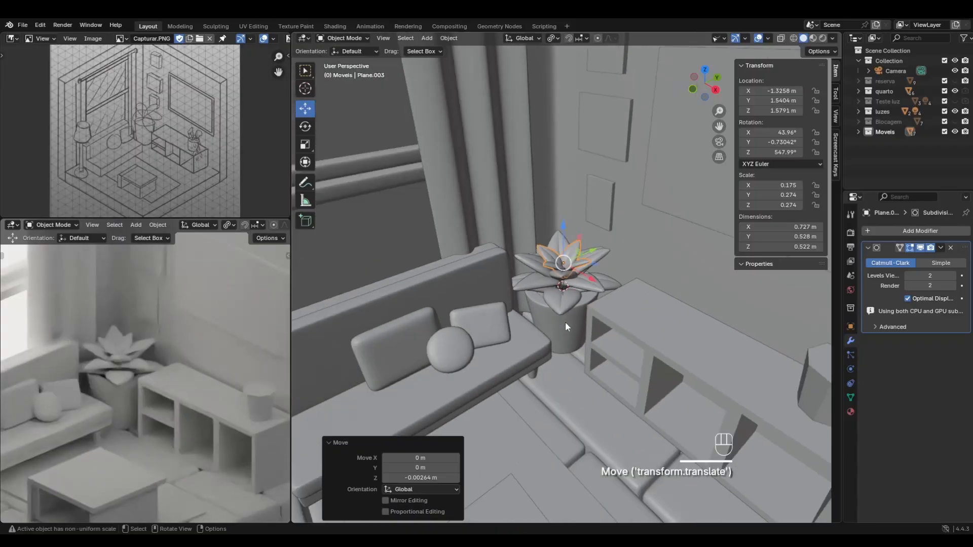
pyautogui.scroll(-5, 115, 428)
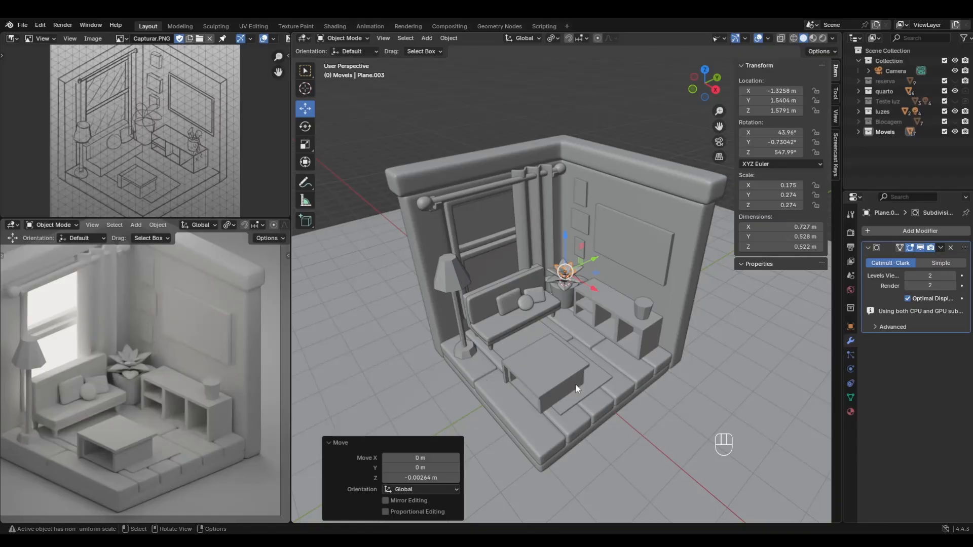
# Select the plant pot, isolate it, scale it down uniformly to about 0.263 and return to the full scene.
pyautogui.scroll(8, 576, 385)
pyautogui.scroll(1, 567, 345)
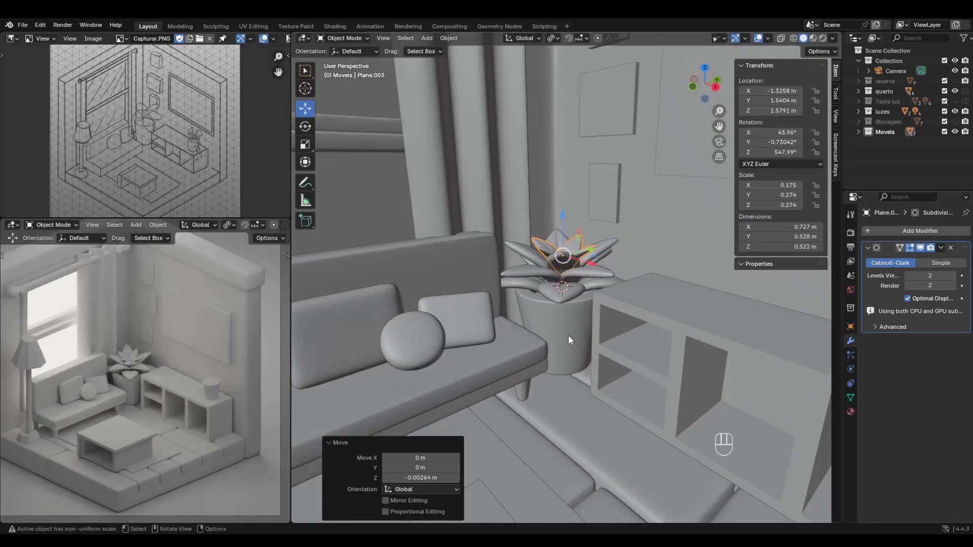
pyautogui.click(568, 335)
pyautogui.scroll(4, 612, 336)
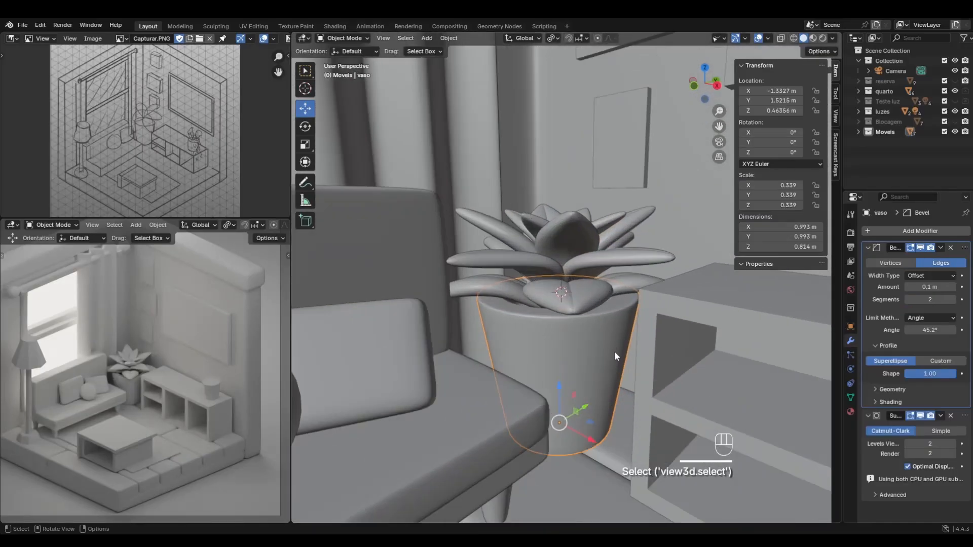
pyautogui.press('/')
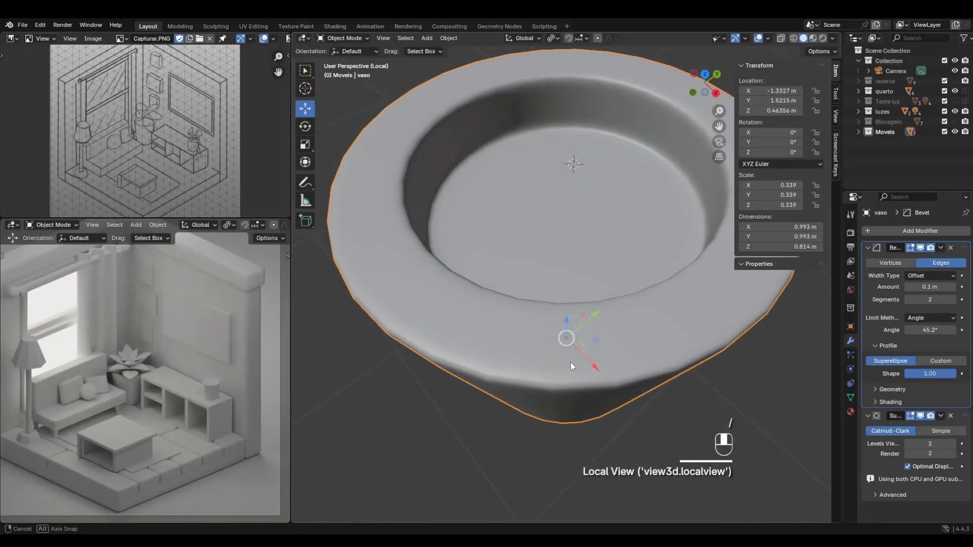
pyautogui.keyDown('shift'); pyautogui.moveTo(604, 347); pyautogui.dragTo(563, 357, button='middle'); pyautogui.keyUp('shift')
pyautogui.press('s')
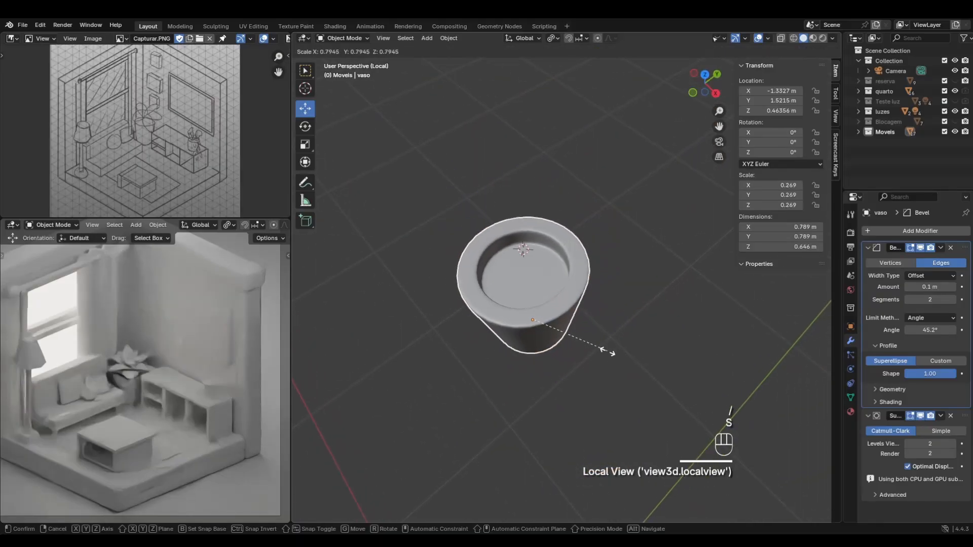
pyautogui.click(601, 351)
pyautogui.press('/')
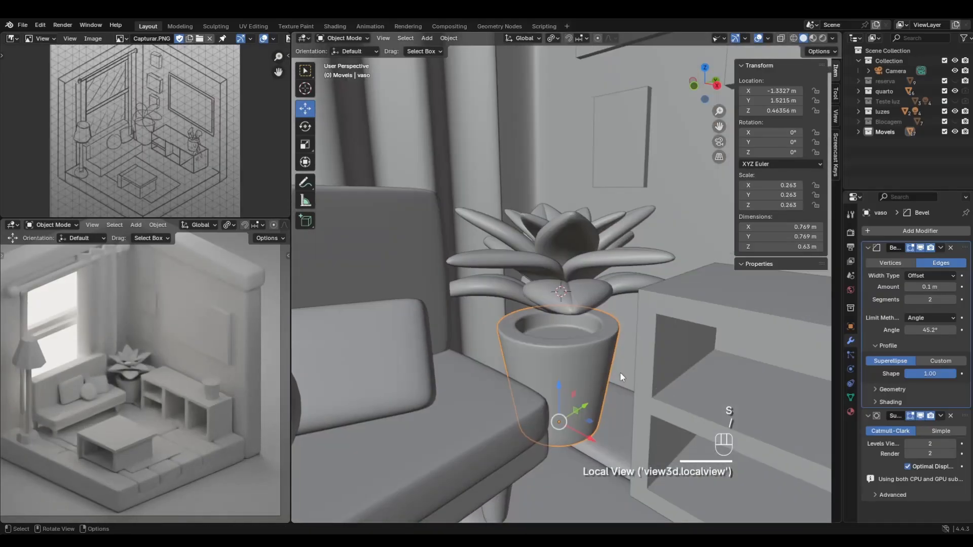
pyautogui.moveTo(609, 360)
pyautogui.mouseDown(button='middle')
pyautogui.moveTo(610, 379)
pyautogui.moveTo(612, 353)
pyautogui.mouseUp(button='middle')
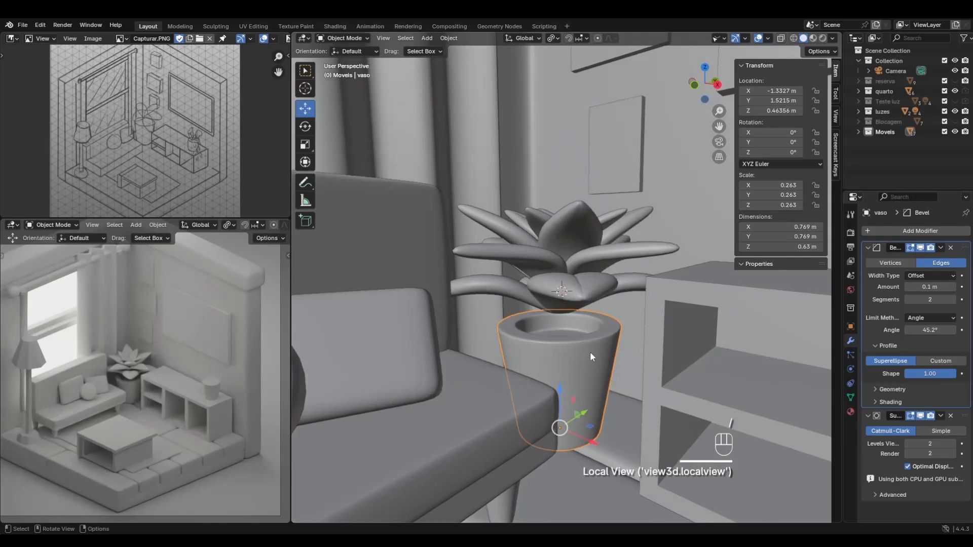
# Isolate the pot again and increase its Bevel modifier amount to 0.19 m.
pyautogui.press('/')
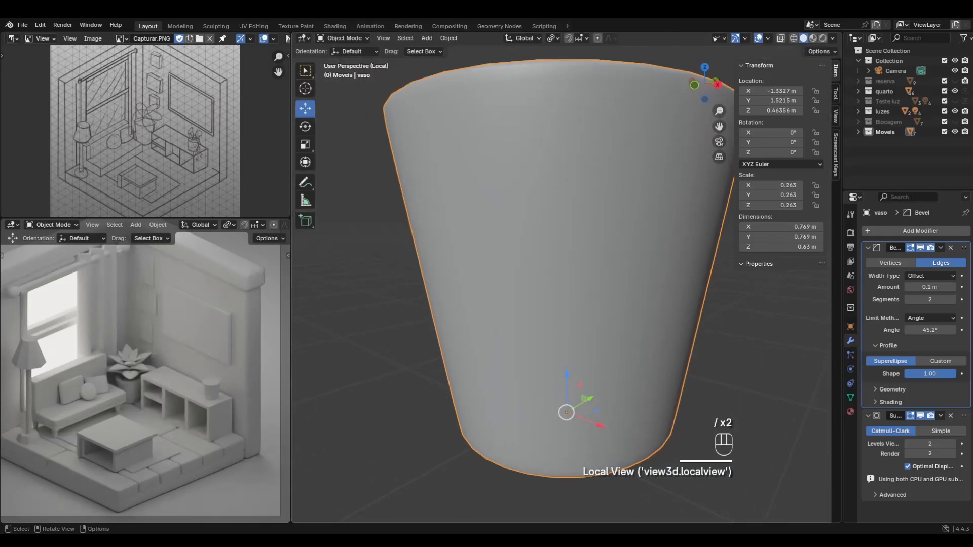
pyautogui.moveTo(588, 234); pyautogui.dragTo(585, 286, button='middle')
pyautogui.scroll(-4, 591, 291)
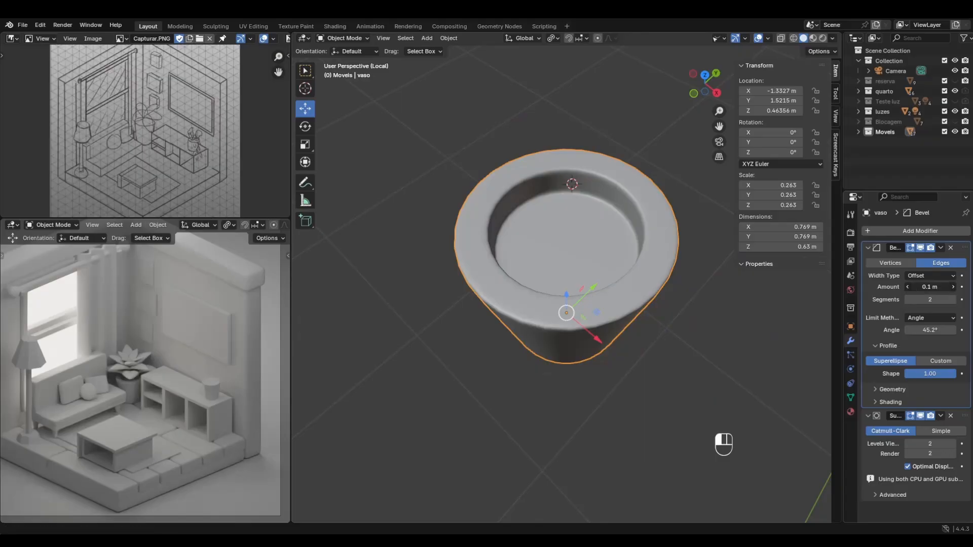
pyautogui.moveTo(930, 287)
pyautogui.mouseDown()
pyautogui.moveTo(920, 287)
pyautogui.moveTo(935, 287)
pyautogui.mouseUp()
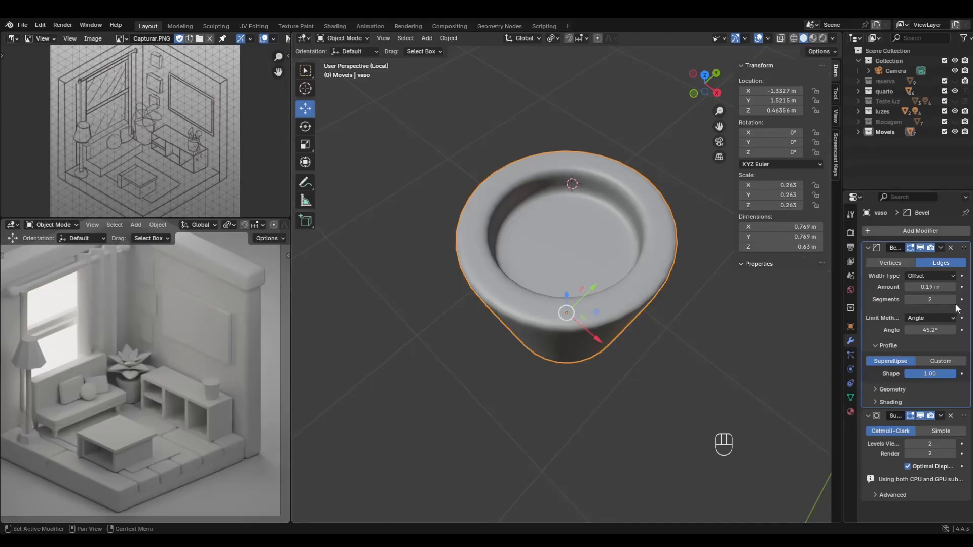
# Try the pot's bevel with 1 and 3 segments and set it back to 2.
pyautogui.click(907, 300)
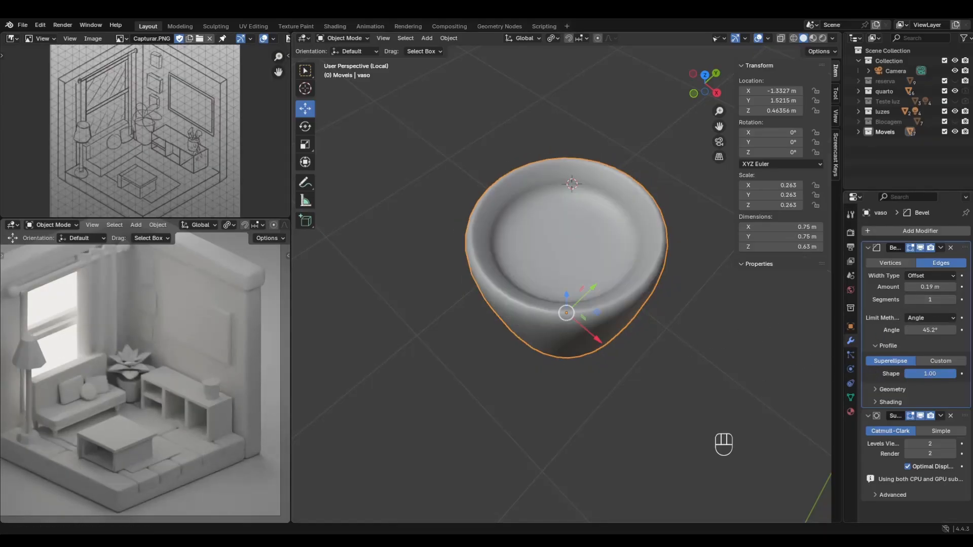
pyautogui.click(953, 299)
pyautogui.click(953, 300)
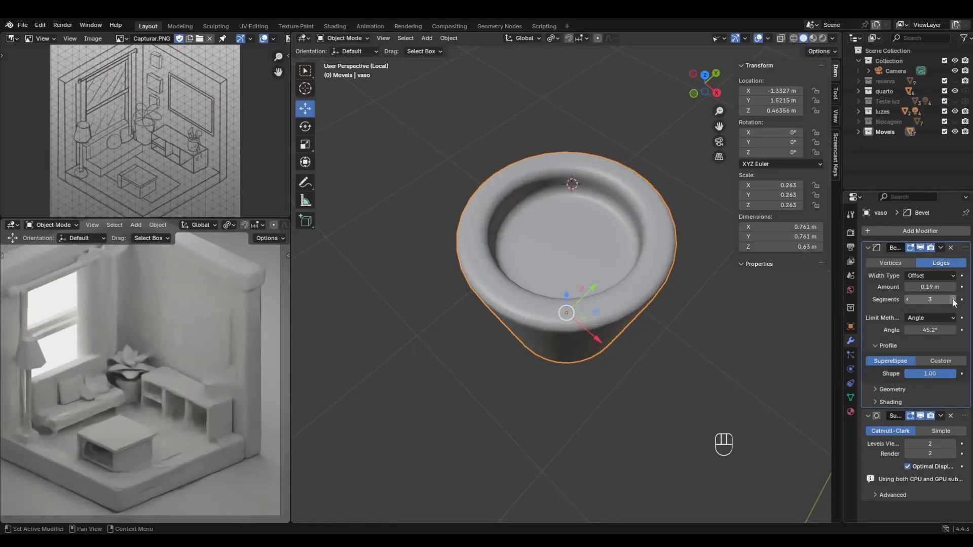
pyautogui.click(908, 300)
# Set the profile shape of the pot's bevel to 0.87.
pyautogui.moveTo(694, 326); pyautogui.dragTo(608, 306, button='middle')
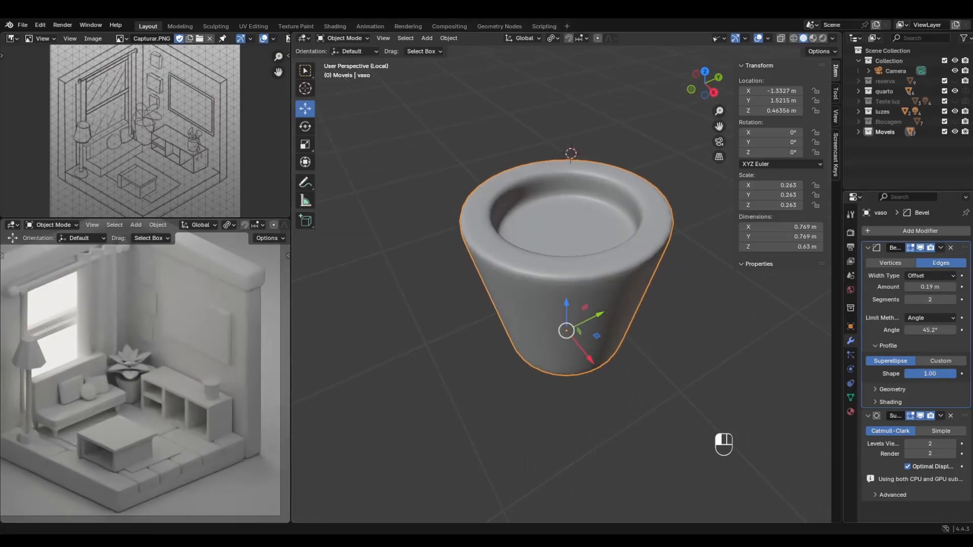
pyautogui.moveTo(956, 374)
pyautogui.mouseDown()
pyautogui.moveTo(907, 374)
pyautogui.moveTo(955, 374)
pyautogui.moveTo(915, 374)
pyautogui.moveTo(956, 374)
pyautogui.moveTo(944, 374)
pyautogui.mouseUp()
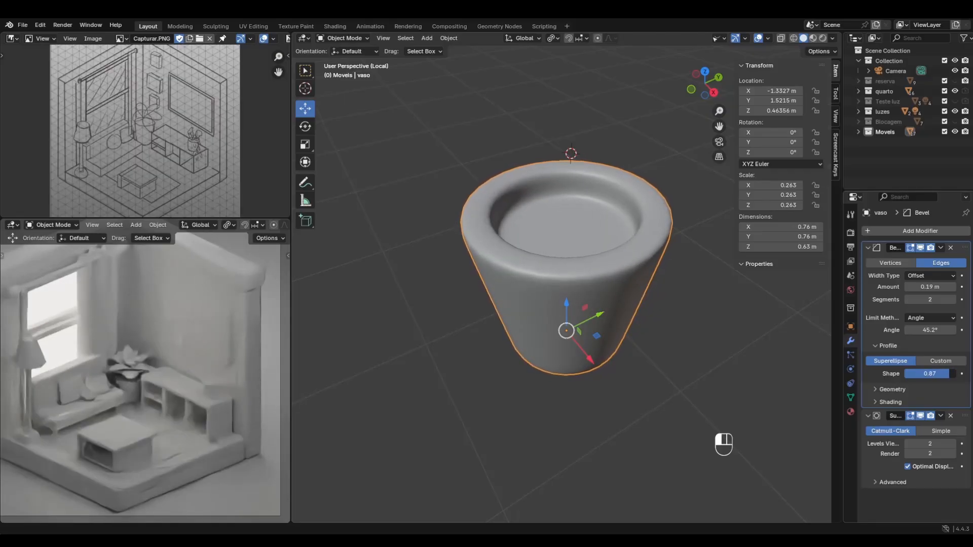
pyautogui.moveTo(659, 283); pyautogui.dragTo(614, 267, button='middle')
pyautogui.press('Tab')
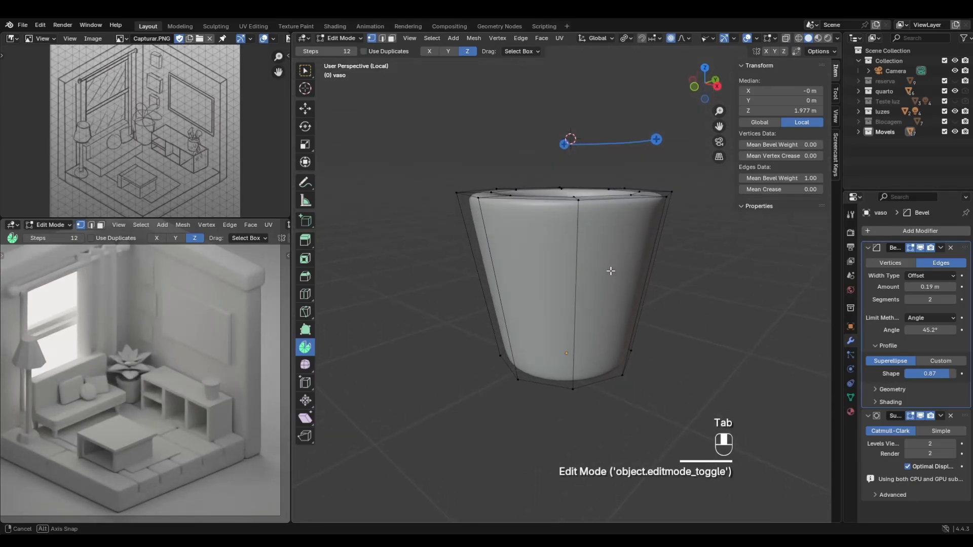
pyautogui.press('Tab')
# Examine the pot's rim and inner recess from above, comparing Edit Mode with Object Mode.
pyautogui.moveTo(645, 297); pyautogui.dragTo(651, 365, button='middle')
pyautogui.click(651, 364)
pyautogui.moveTo(702, 344); pyautogui.dragTo(671, 348, button='middle')
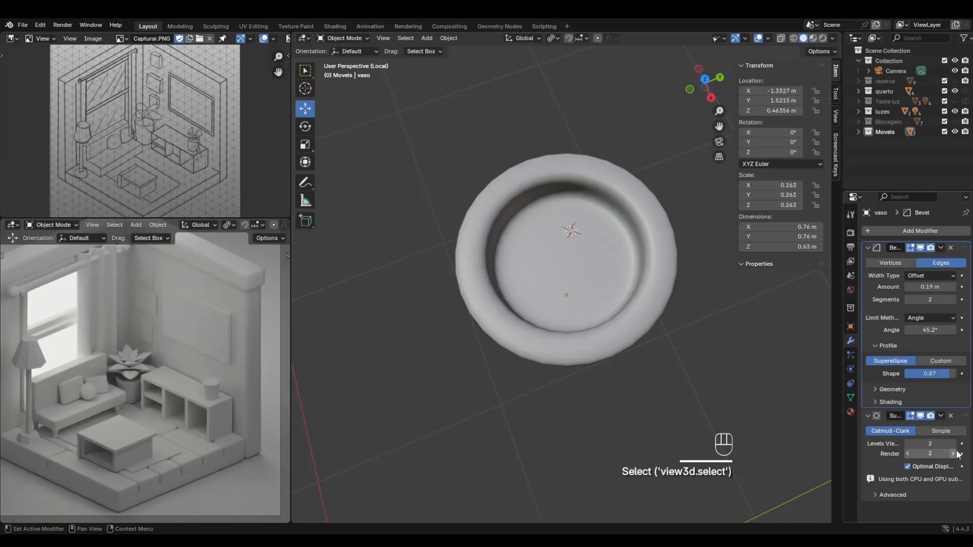
pyautogui.click(907, 443)
pyautogui.press('Tab')
pyautogui.press('Tab')
pyautogui.moveTo(624, 318); pyautogui.dragTo(673, 294, button='middle')
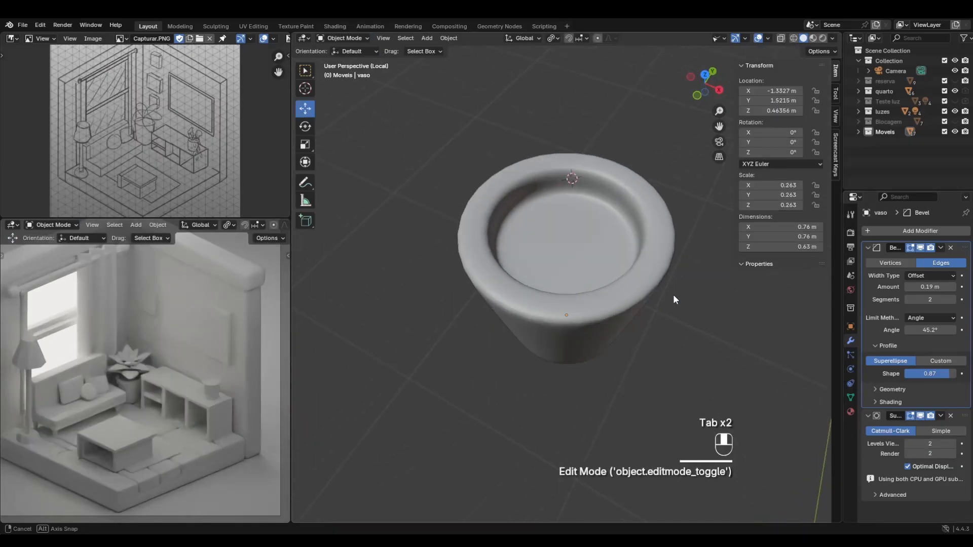
pyautogui.press('Tab')
pyautogui.press('Tab')
pyautogui.press('Tab')
# Return to the full scene, select all the leaf layers together and lower them along Z into the pot.
pyautogui.press('KP_Divide')
pyautogui.click(595, 353)
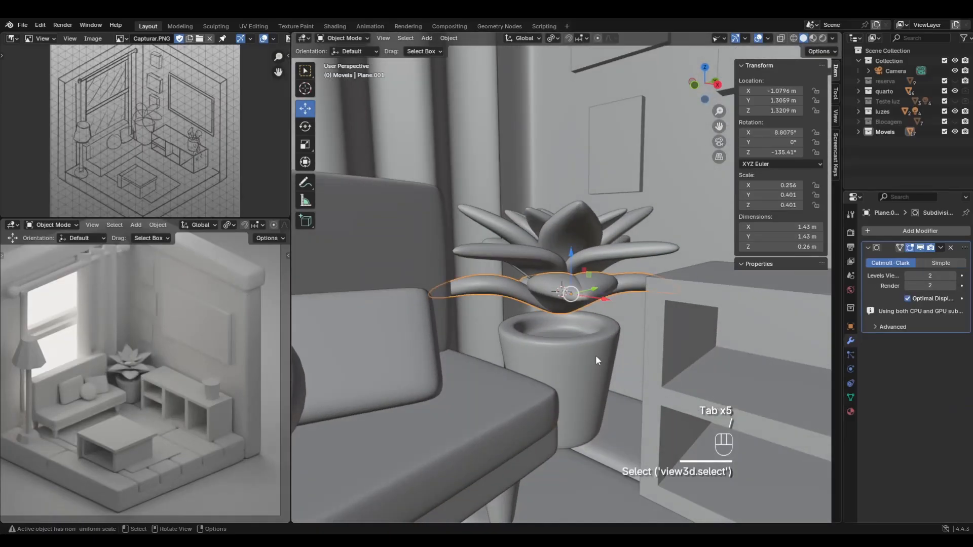
pyautogui.moveTo(571, 305)
pyautogui.mouseDown(button='middle')
pyautogui.moveTo(574, 324)
pyautogui.moveTo(579, 316)
pyautogui.mouseUp(button='middle')
pyautogui.keyDown('shift'); pyautogui.click(542, 284); pyautogui.keyUp('shift')
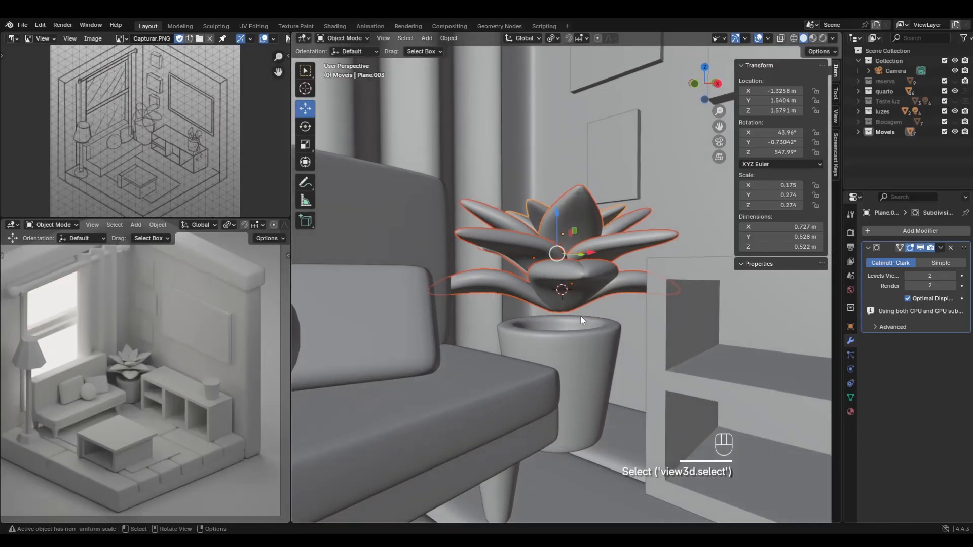
pyautogui.moveTo(558, 220); pyautogui.dragTo(568, 254)
# Edit the second-lowest leaf layer with X-ray and move its +Y leaf tip about 0.093 m toward -Y, using a proportional size of 0.29.
pyautogui.moveTo(568, 253); pyautogui.dragTo(640, 278, button='middle')
pyautogui.click(636, 303)
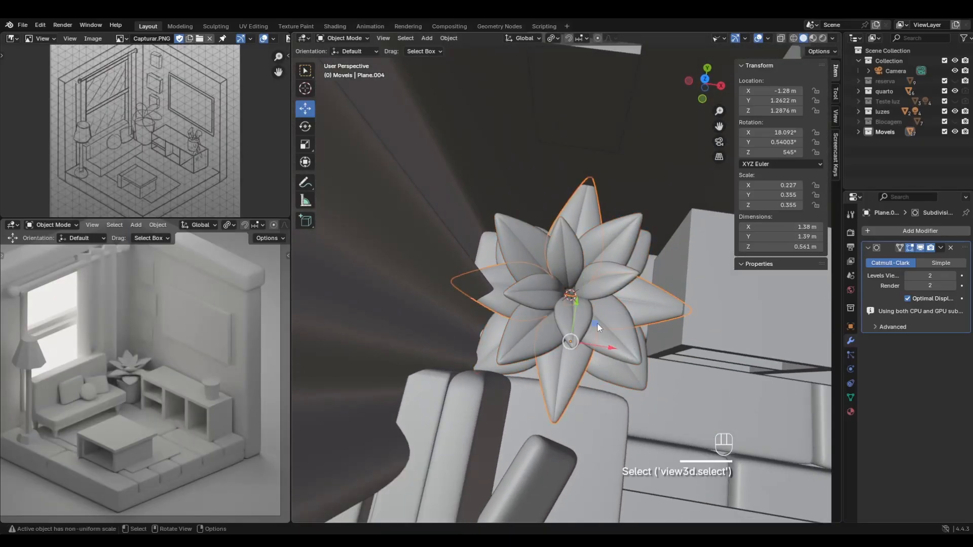
pyautogui.press('Tab')
pyautogui.click(786, 39)
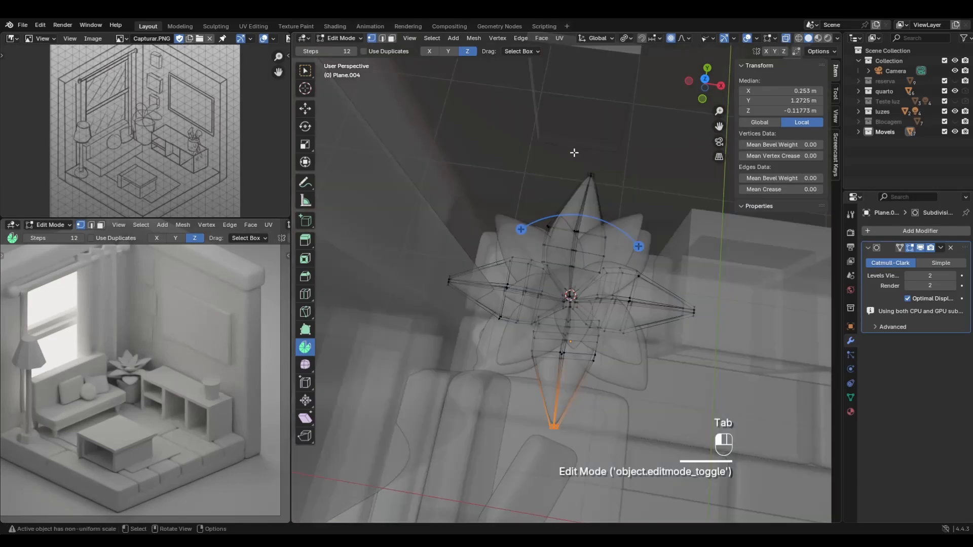
pyautogui.moveTo(571, 149); pyautogui.dragTo(639, 205)
pyautogui.moveTo(643, 206); pyautogui.dragTo(547, 132, button='middle')
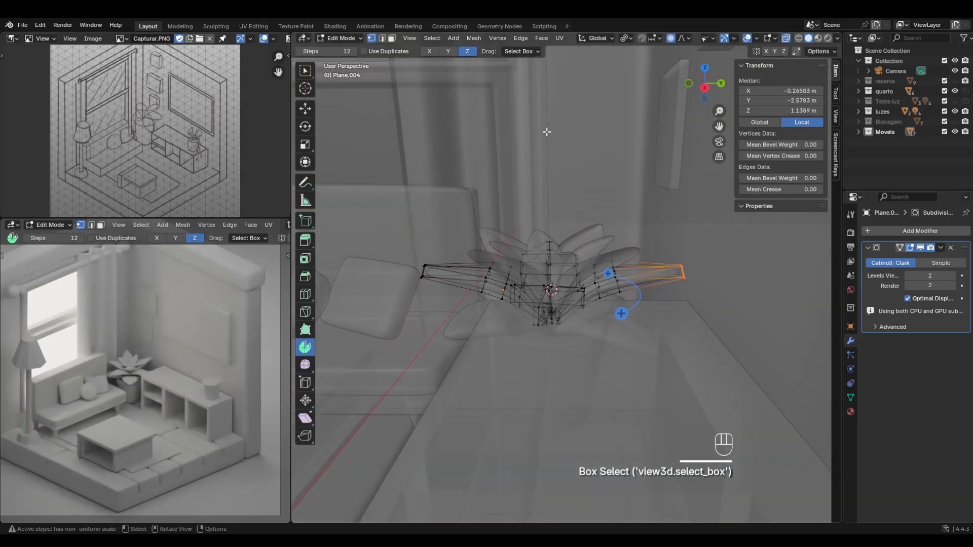
pyautogui.click(306, 108)
pyautogui.moveTo(720, 272); pyautogui.dragTo(667, 206)
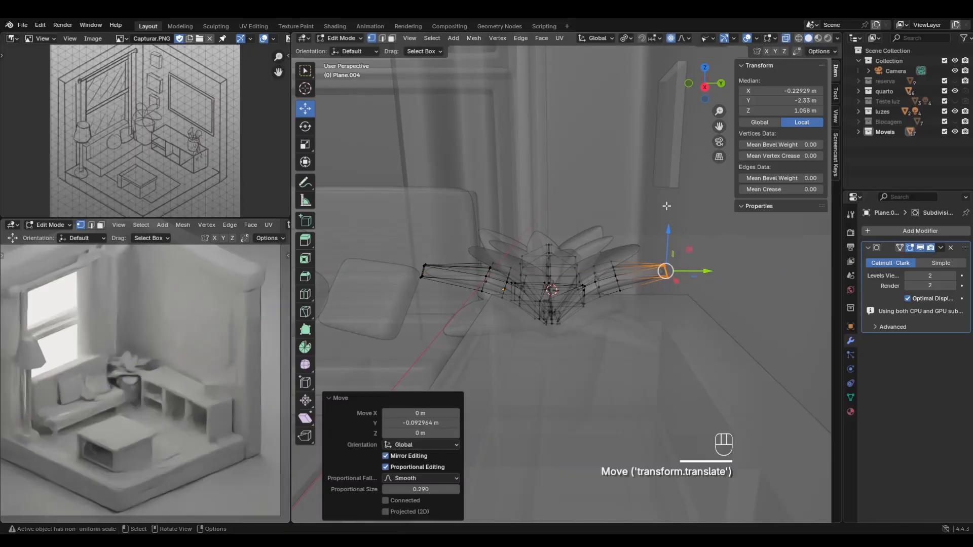
# Turn off proportional editing and lower the +X leaf's tip in the same layer by about 0.072 m.
pyautogui.click(670, 39)
pyautogui.moveTo(629, 180)
pyautogui.mouseDown(button='middle')
pyautogui.moveTo(641, 290)
pyautogui.moveTo(724, 261)
pyautogui.mouseUp(button='middle')
pyautogui.click(786, 37)
pyautogui.scroll(-1, 647, 322)
pyautogui.scroll(1, 659, 309)
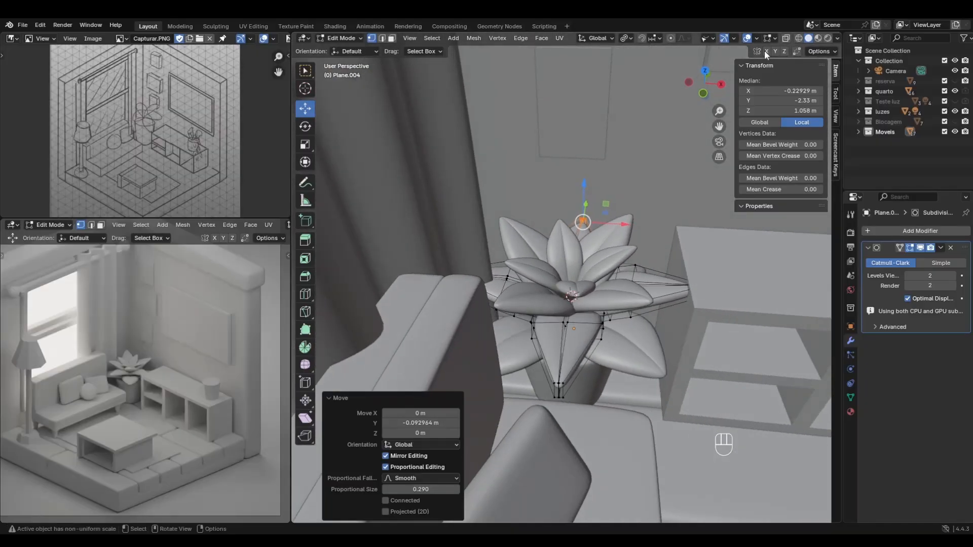
pyautogui.click(785, 38)
pyautogui.moveTo(681, 264)
pyautogui.mouseDown()
pyautogui.moveTo(710, 315)
pyautogui.moveTo(741, 292)
pyautogui.moveTo(721, 293)
pyautogui.moveTo(685, 271)
pyautogui.mouseUp()
pyautogui.click(785, 40)
# Select all tip vertices of the -Y leaf and lower them about 0.089 m along Z, with X-ray off again at the end.
pyautogui.moveTo(702, 271); pyautogui.dragTo(668, 257, button='middle')
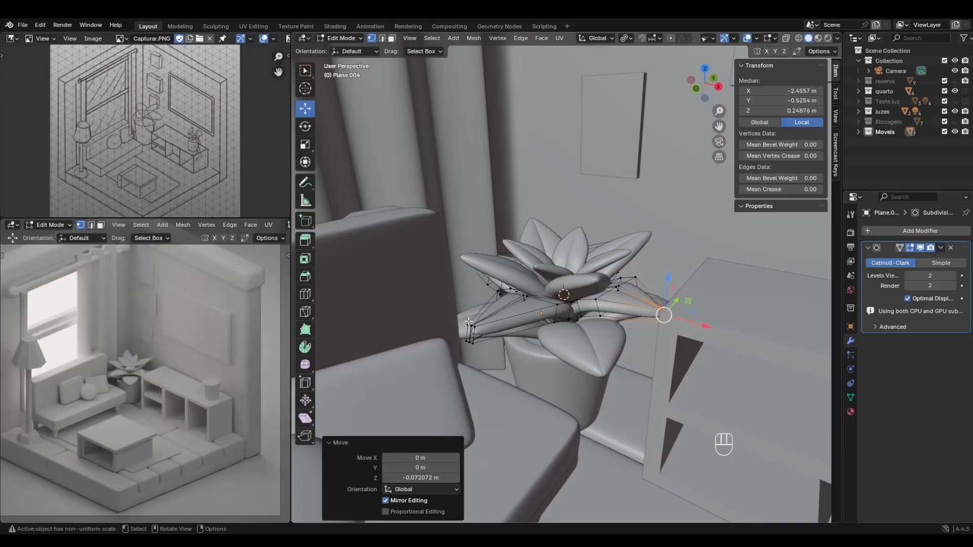
pyautogui.moveTo(487, 348); pyautogui.dragTo(488, 350)
pyautogui.moveTo(488, 349); pyautogui.dragTo(445, 283, button='middle')
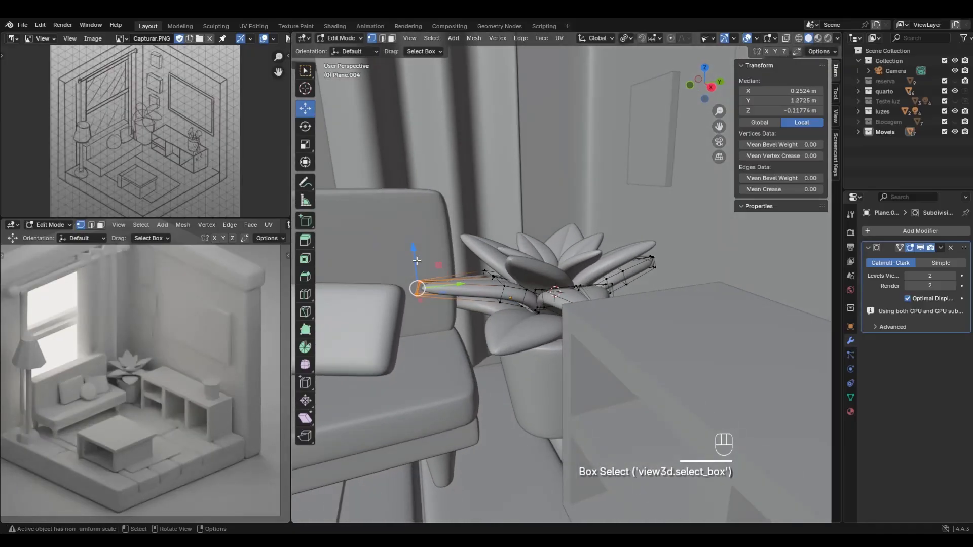
pyautogui.moveTo(417, 261)
pyautogui.mouseDown()
pyautogui.moveTo(436, 326)
pyautogui.moveTo(416, 266)
pyautogui.mouseUp()
pyautogui.hotkey('ctrl', 'z')
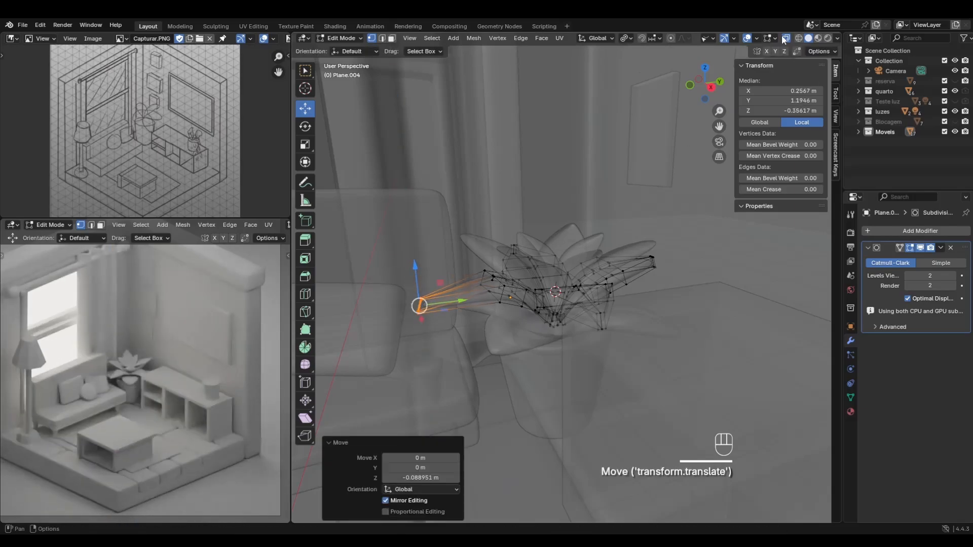
pyautogui.click(786, 38)
pyautogui.scroll(-2, 521, 365)
pyautogui.moveTo(522, 365); pyautogui.dragTo(536, 397, button='middle')
pyautogui.scroll(-2, 536, 398)
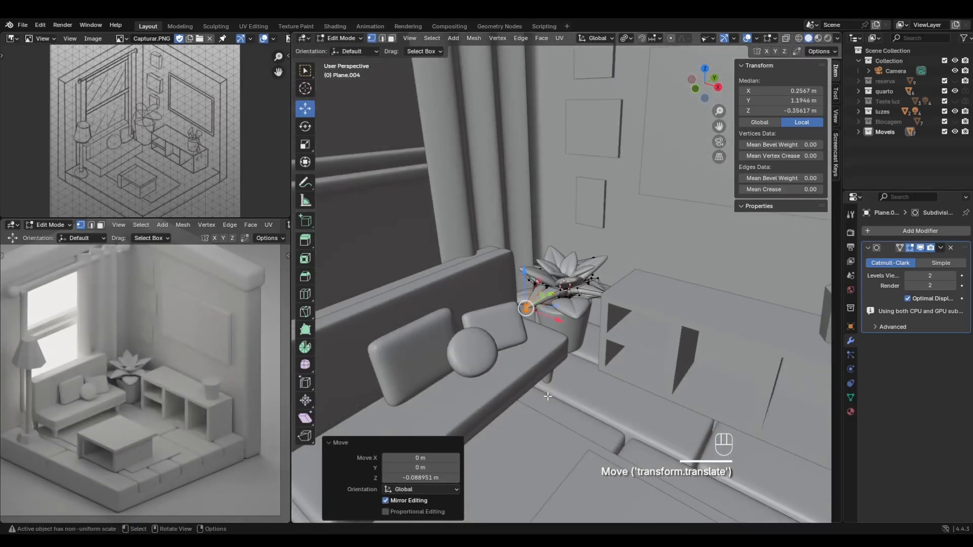
# Restore the selection of the lowered -Y leaf tip, shift it slightly toward +Y and deselect it.
pyautogui.click(575, 412)
pyautogui.scroll(-1, 578, 413)
pyautogui.moveTo(588, 415); pyautogui.dragTo(582, 441, button='middle')
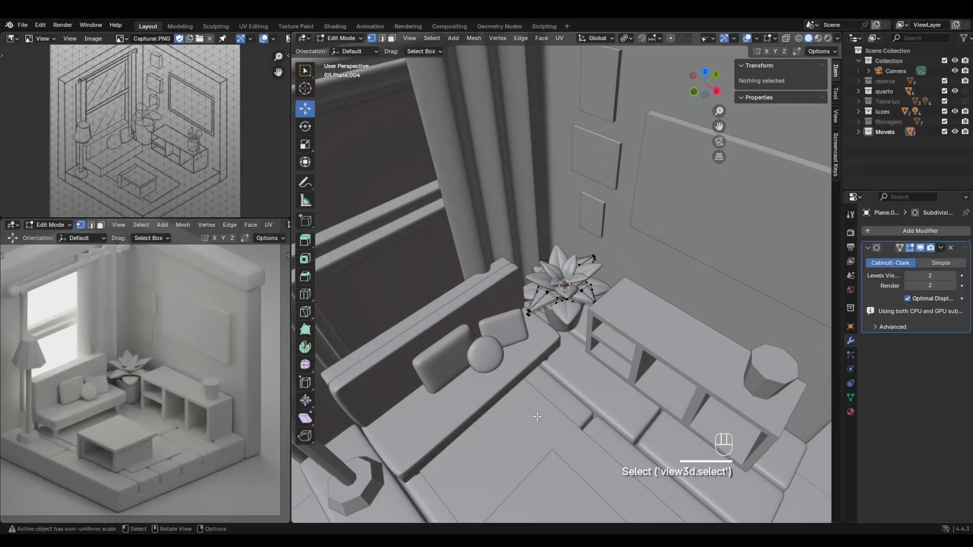
pyautogui.hotkey('ctrl', 'z')
pyautogui.hotkey('ctrl', 'z')
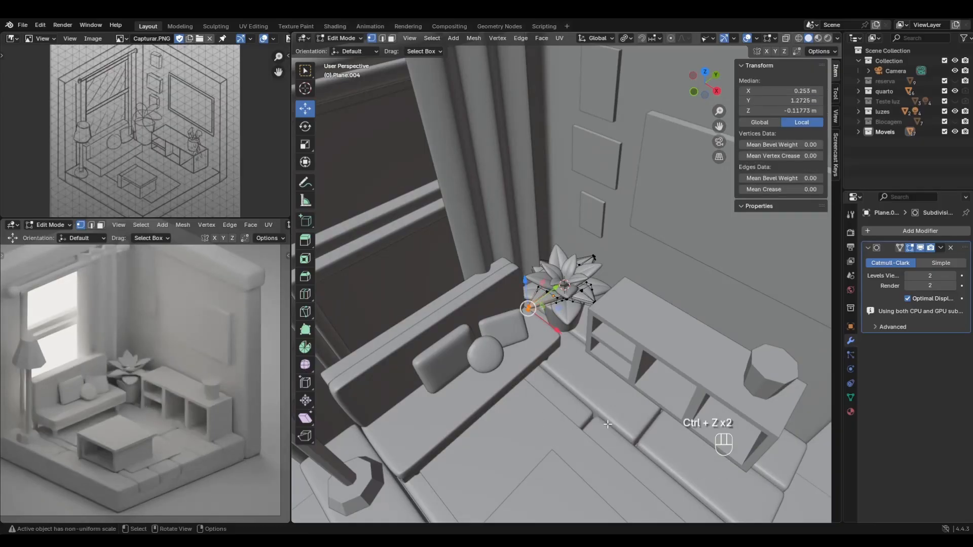
pyautogui.hotkey('ctrl', 'shift', 'z')
pyautogui.moveTo(588, 428); pyautogui.dragTo(510, 287, button='middle')
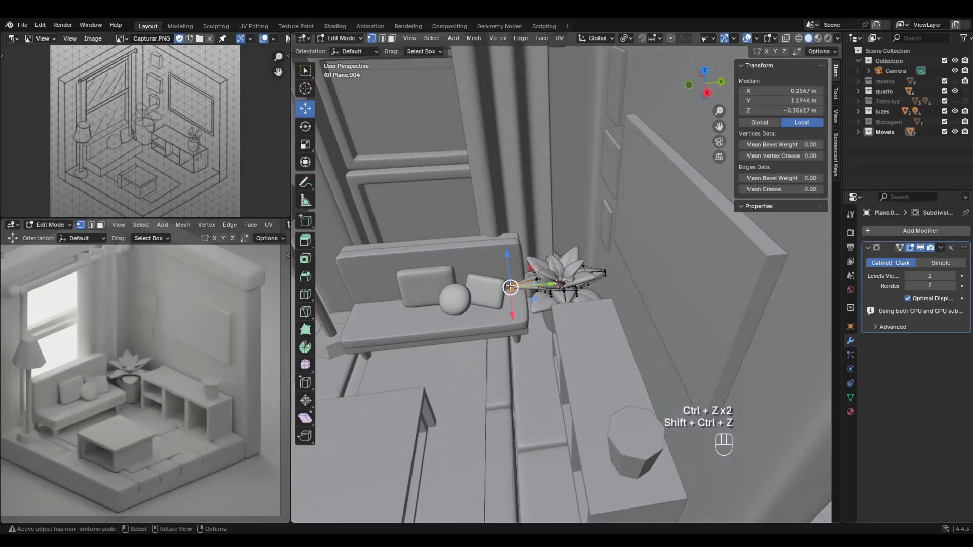
pyautogui.moveTo(551, 284); pyautogui.dragTo(560, 283)
pyautogui.click(491, 387)
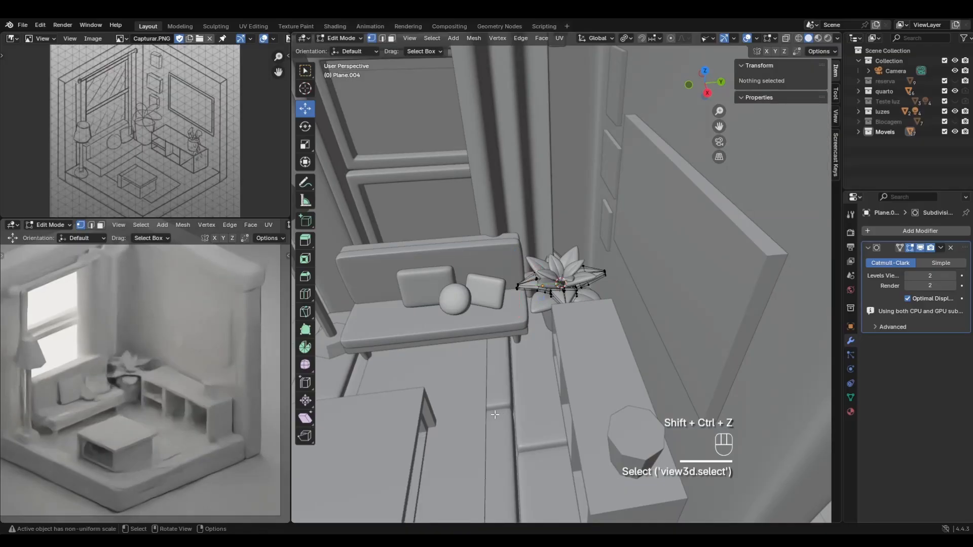
pyautogui.scroll(-2, 491, 387)
pyautogui.moveTo(492, 386); pyautogui.dragTo(472, 259, button='middle')
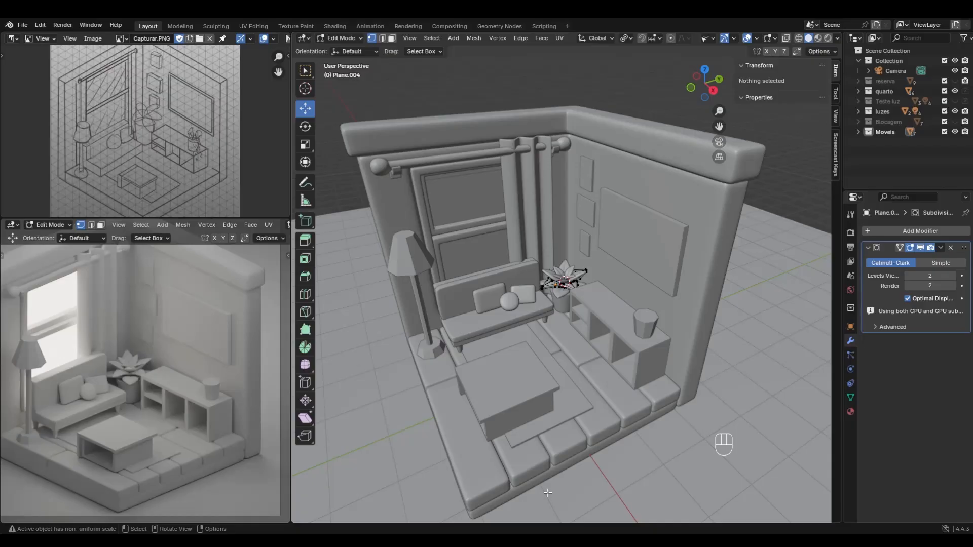
pyautogui.scroll(3, 551, 447)
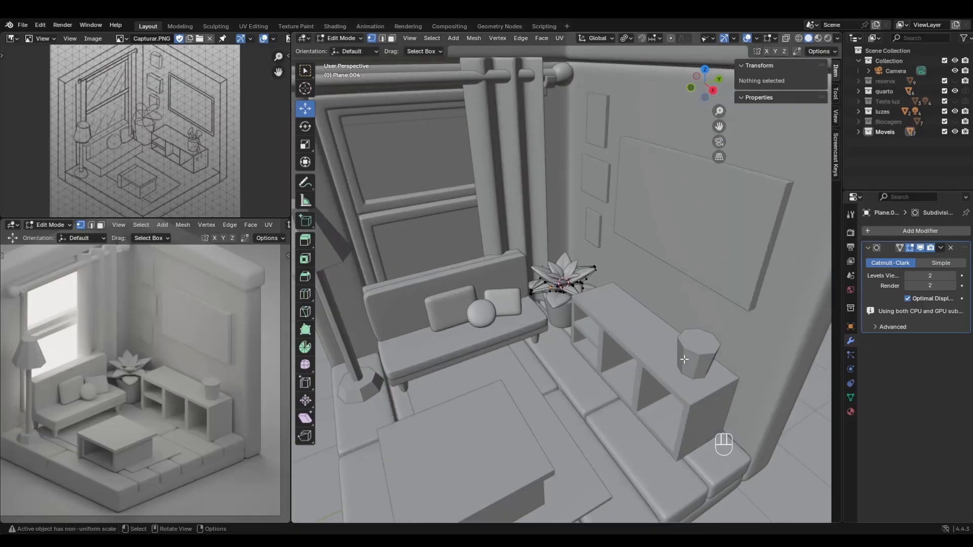
pyautogui.moveTo(685, 359); pyautogui.dragTo(579, 403, button='middle')
pyautogui.scroll(2, 627, 345)
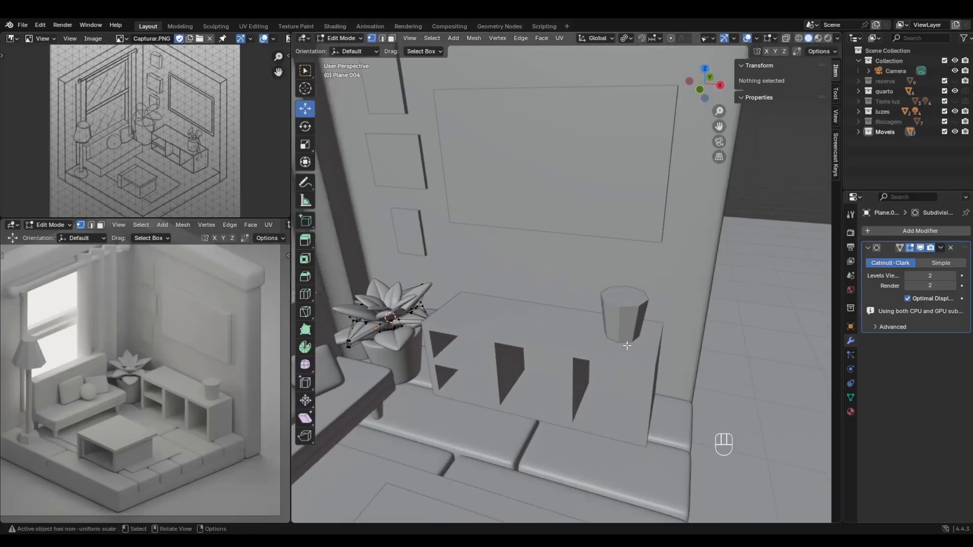
pyautogui.keyDown('shift'); pyautogui.moveTo(627, 346); pyautogui.dragTo(573, 350, button='middle'); pyautogui.keyUp('shift')
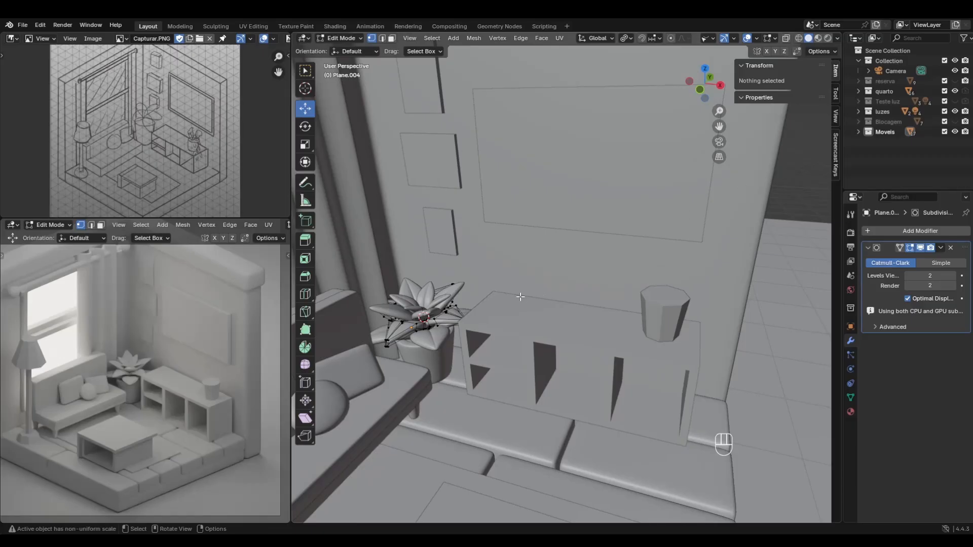
# Finish editing the leaf layer, duplicate the rounded plant pot and move the copy above the shelf unit, to about X 1.12 m.
pyautogui.press('Tab')
pyautogui.click(436, 359)
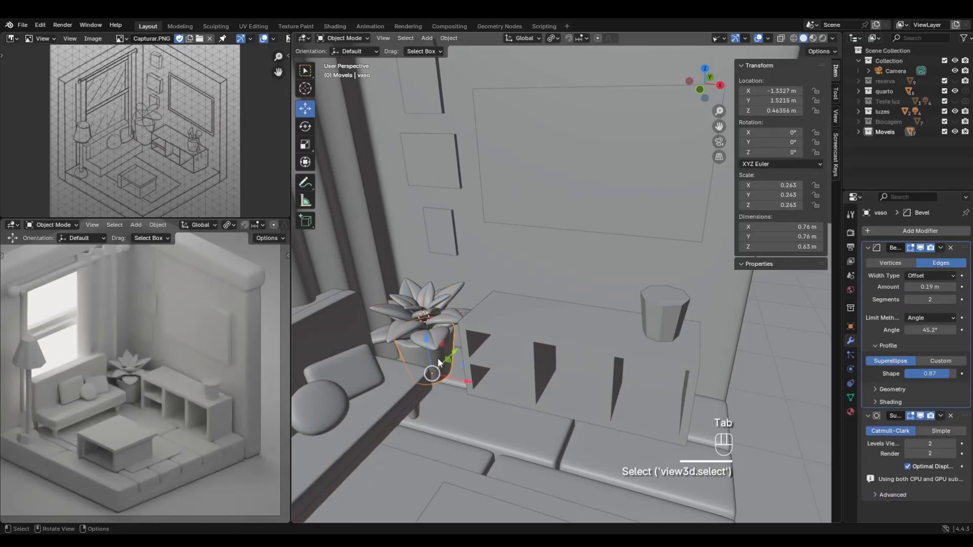
pyautogui.hotkey('shift', 'd')
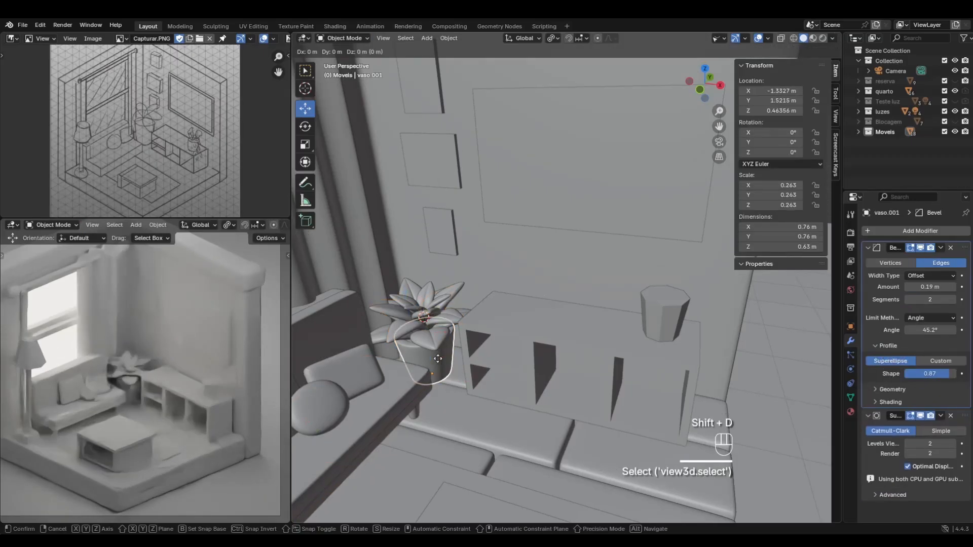
pyautogui.press('Escape')
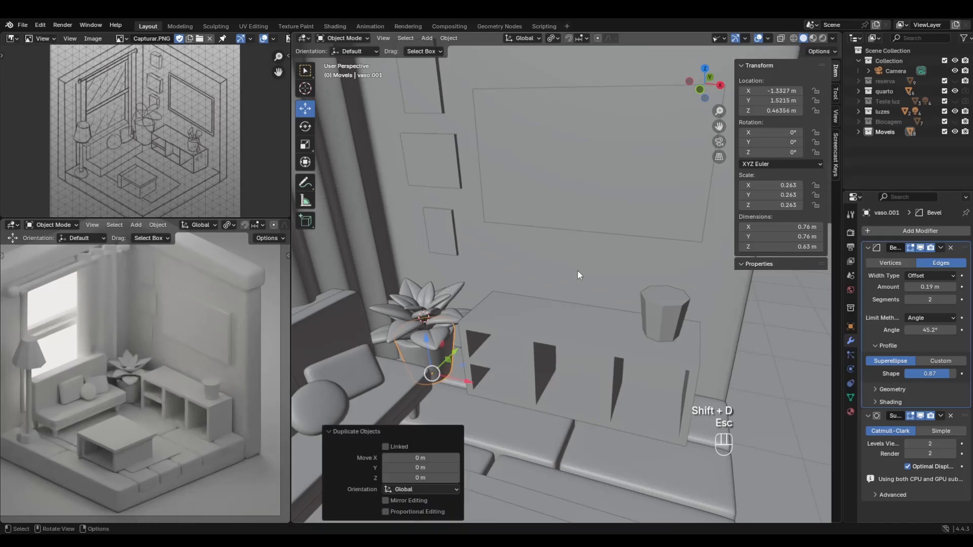
pyautogui.moveTo(429, 347); pyautogui.dragTo(420, 287)
pyautogui.moveTo(460, 316); pyautogui.dragTo(694, 326)
# Delete the faceted placeholder pot on the shelf unit and raise the copied pot to about Z 1.68 m.
pyautogui.moveTo(694, 326); pyautogui.dragTo(592, 339, button='middle')
pyautogui.click(559, 338)
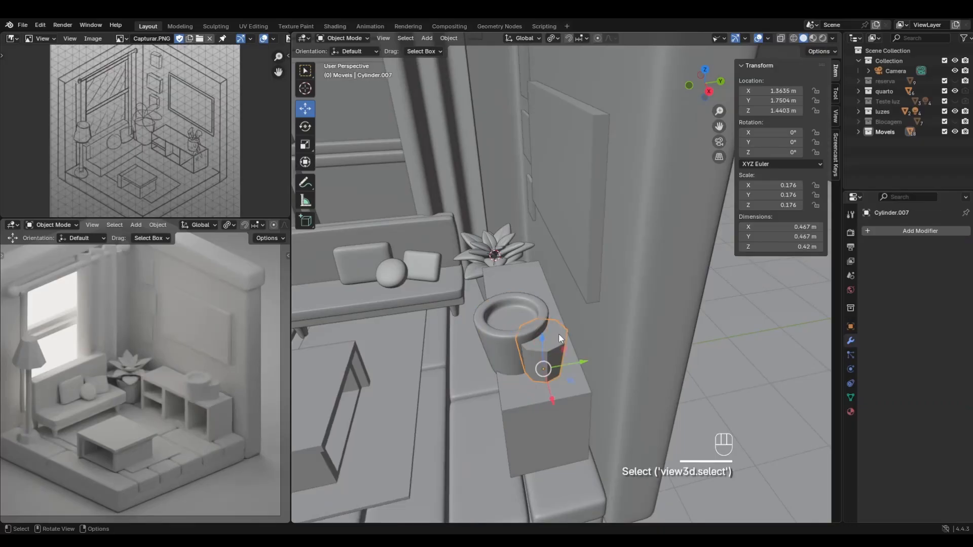
pyautogui.press('Delete')
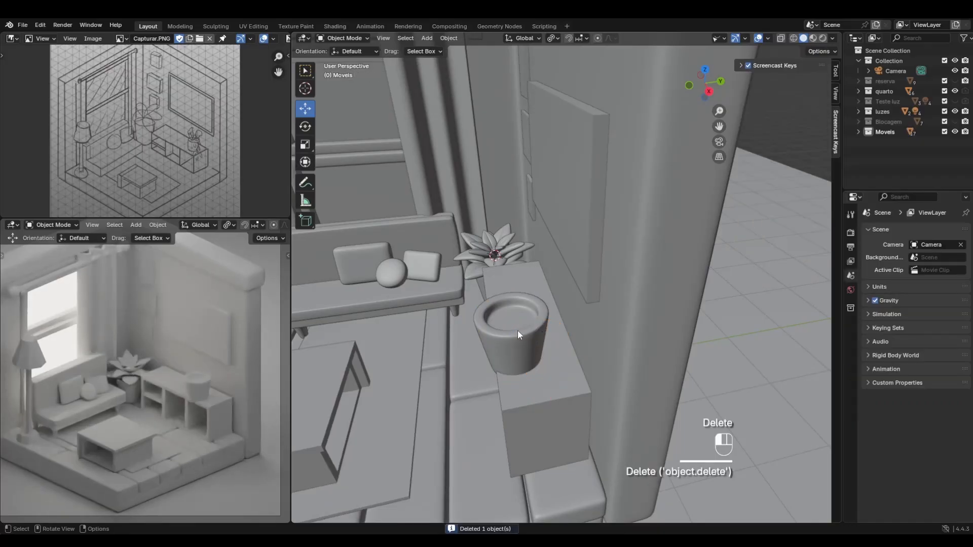
pyautogui.click(517, 329)
pyautogui.moveTo(516, 330); pyautogui.dragTo(517, 299)
# Isolate the copied pot in local view and snap the 3D cursor to its bottom face.
pyautogui.moveTo(517, 299); pyautogui.dragTo(560, 327, button='middle')
pyautogui.press('/')
pyautogui.press('Tab')
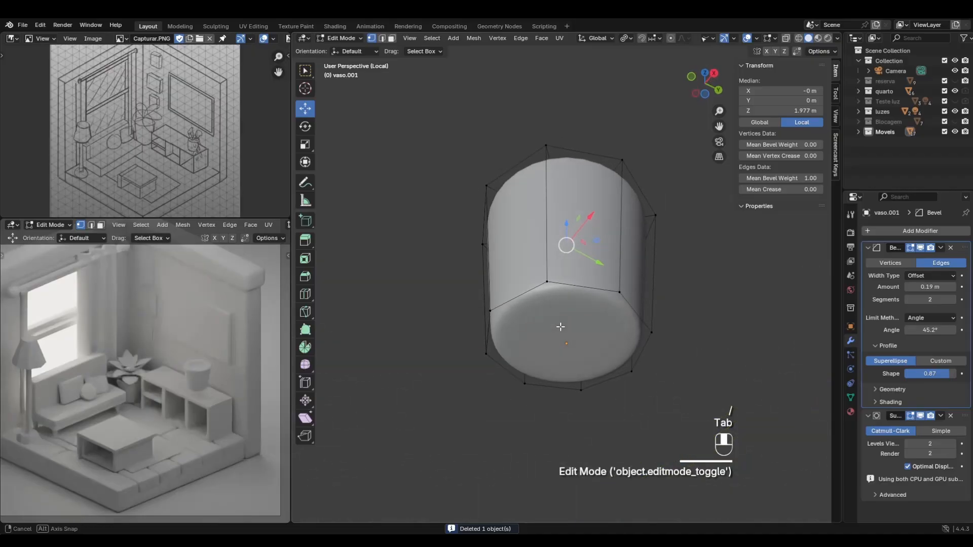
pyautogui.click(392, 39)
pyautogui.click(565, 331)
pyautogui.hotkey('shift', 's')
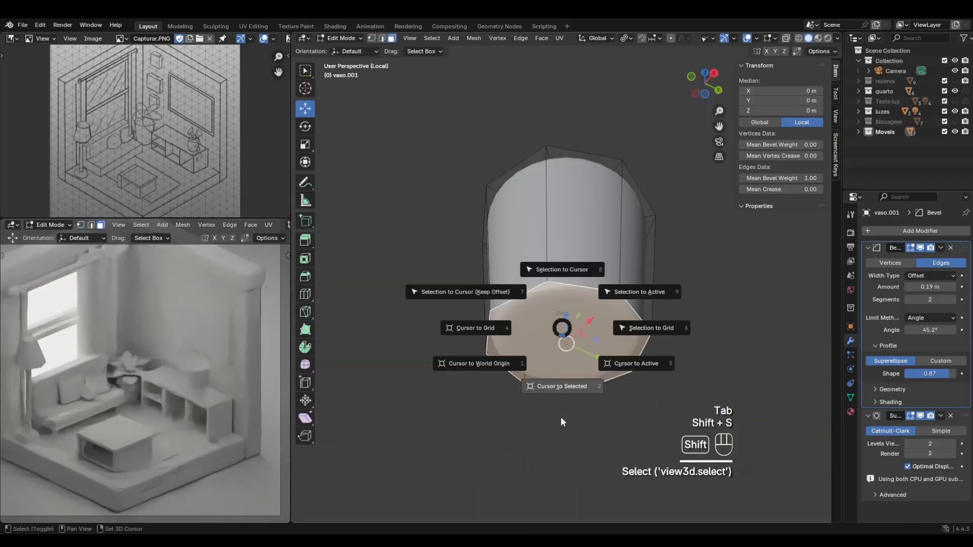
pyautogui.click(560, 417)
# Return to the full scene in Object Mode and set the copied pot's origin to the 3D cursor.
pyautogui.press('/')
pyautogui.hotkey('ctrl', 'f')
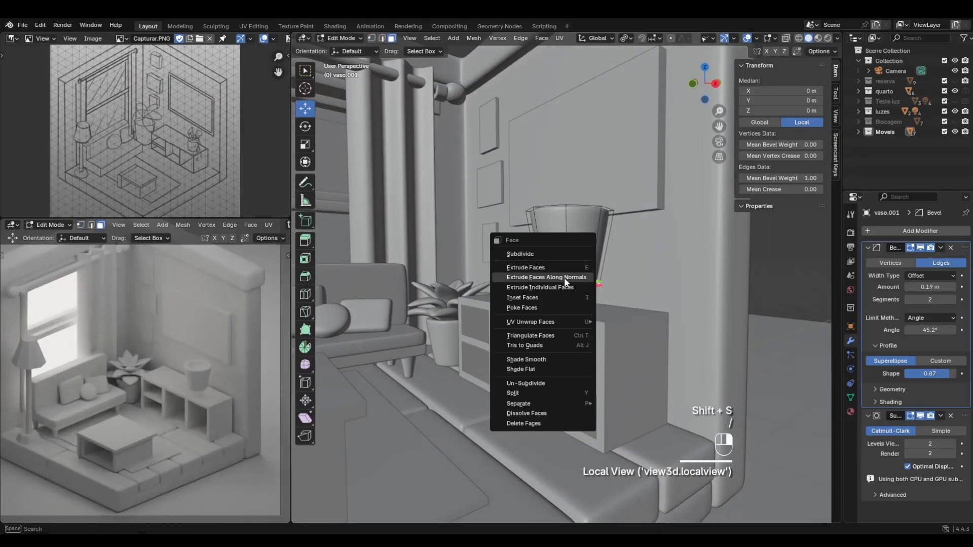
pyautogui.press('Tab')
pyautogui.rightClick(567, 226)
pyautogui.moveTo(567, 226)
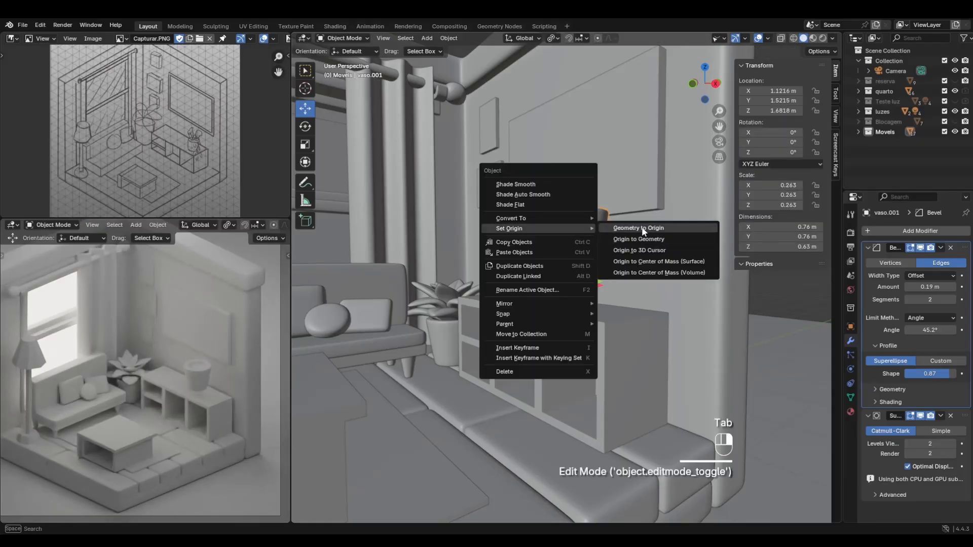
pyautogui.click(647, 248)
# Snap the 3D cursor to the shelf unit's top face above its +X compartment.
pyautogui.click(600, 334)
pyautogui.moveTo(599, 333); pyautogui.dragTo(646, 398, button='middle')
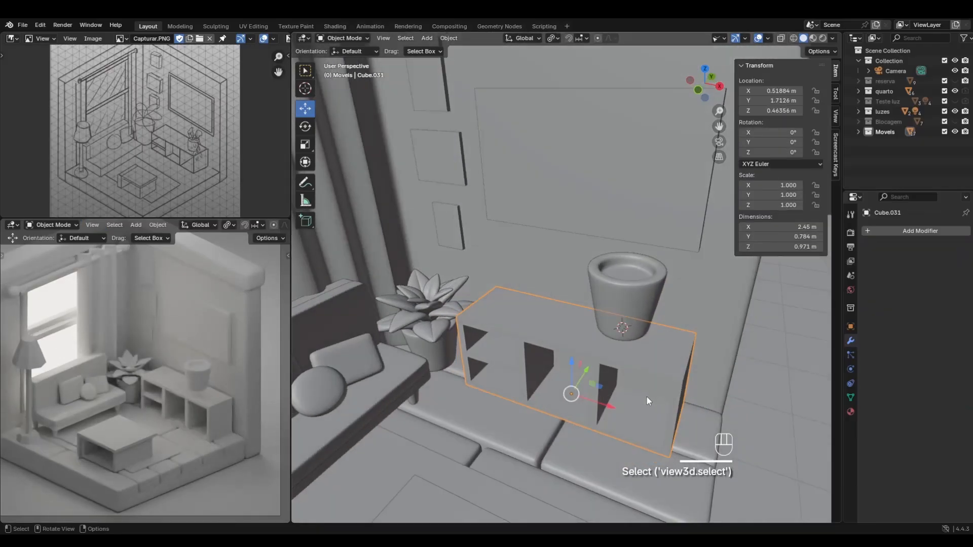
pyautogui.press('Tab')
pyautogui.click(646, 354)
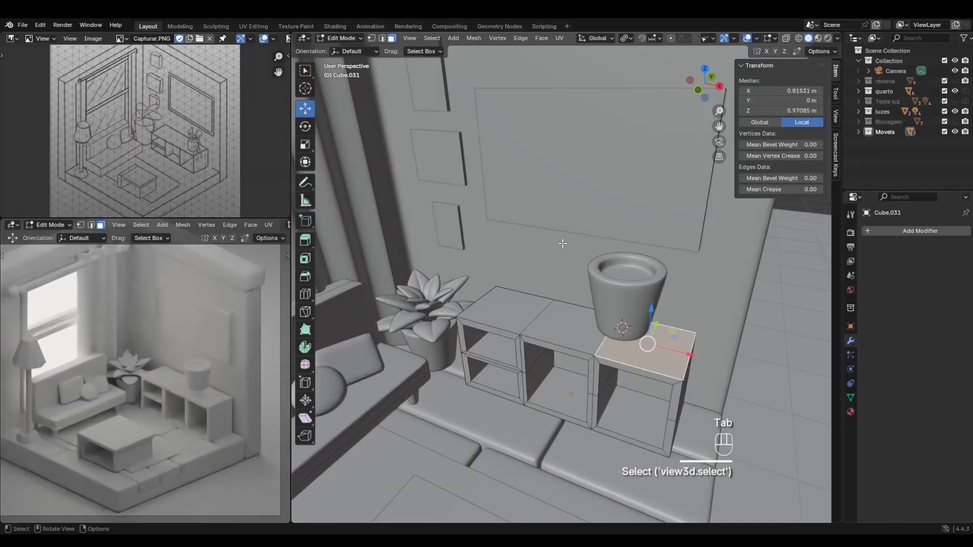
pyautogui.moveTo(549, 380); pyautogui.dragTo(561, 375, button='middle')
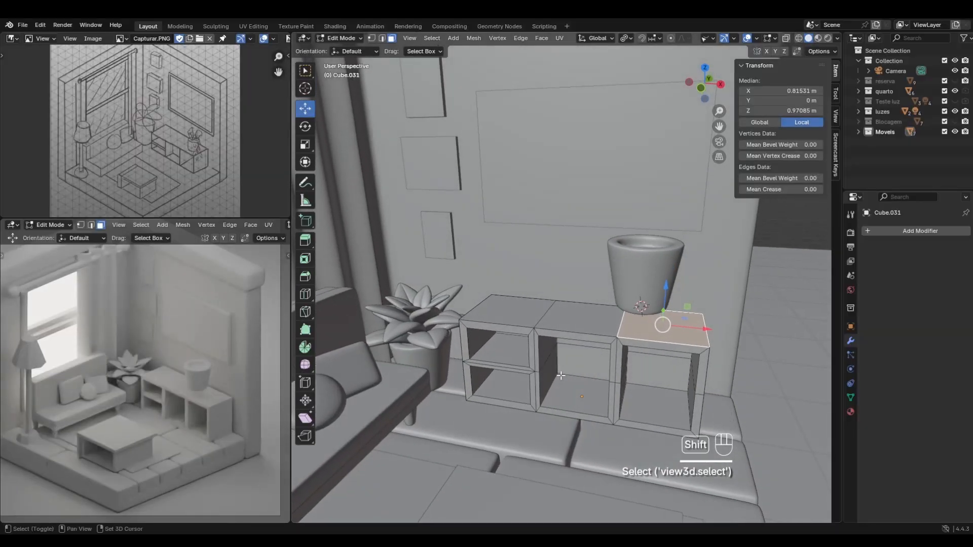
pyautogui.hotkey('shift', 's')
pyautogui.click(565, 488)
pyautogui.press('Tab')
# Snap the copied pot onto the 3D cursor on the shelf unit's top.
pyautogui.click(661, 299)
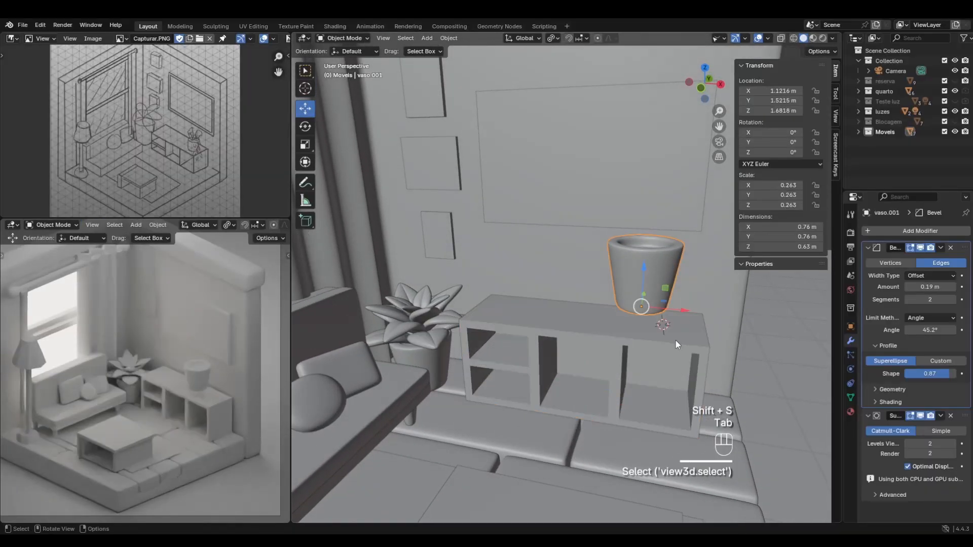
pyautogui.moveTo(676, 340)
pyautogui.mouseDown(button='middle')
pyautogui.moveTo(653, 336)
pyautogui.moveTo(662, 345)
pyautogui.mouseUp(button='middle')
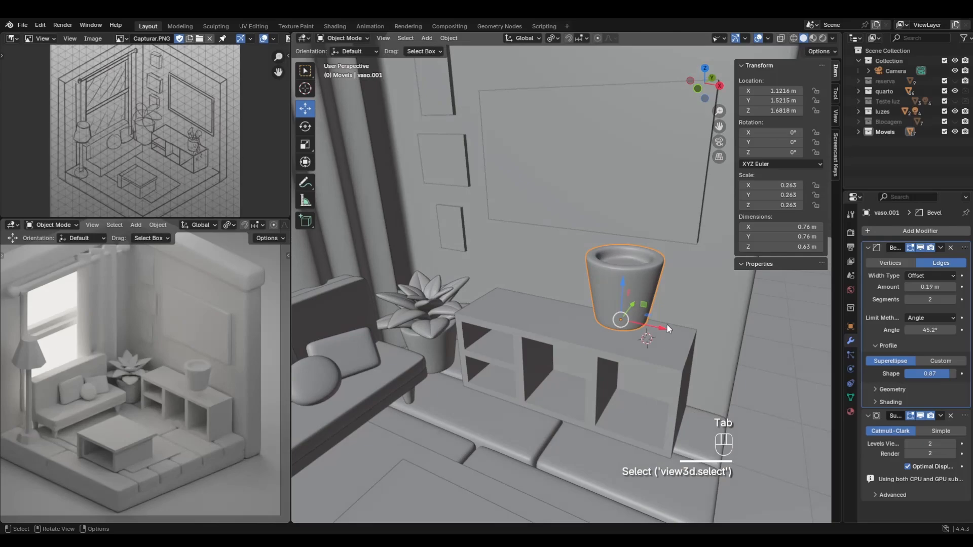
pyautogui.rightClick(658, 263)
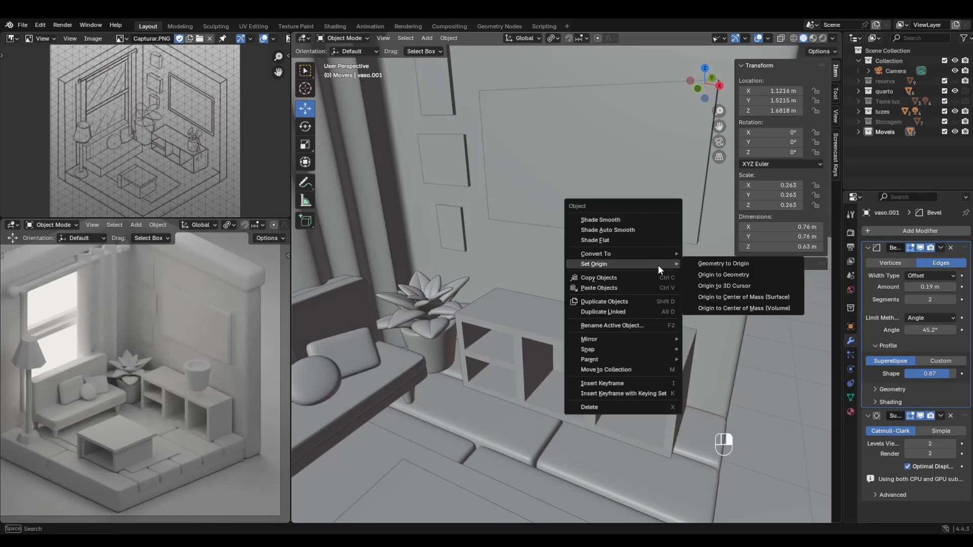
pyautogui.hotkey('shift', 's')
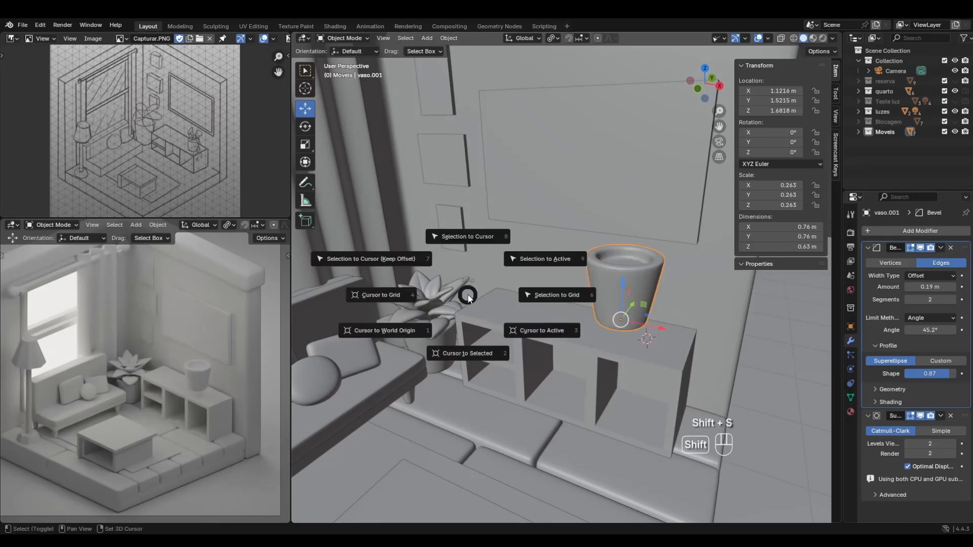
pyautogui.hotkey('shift', 's')
pyautogui.click(468, 236)
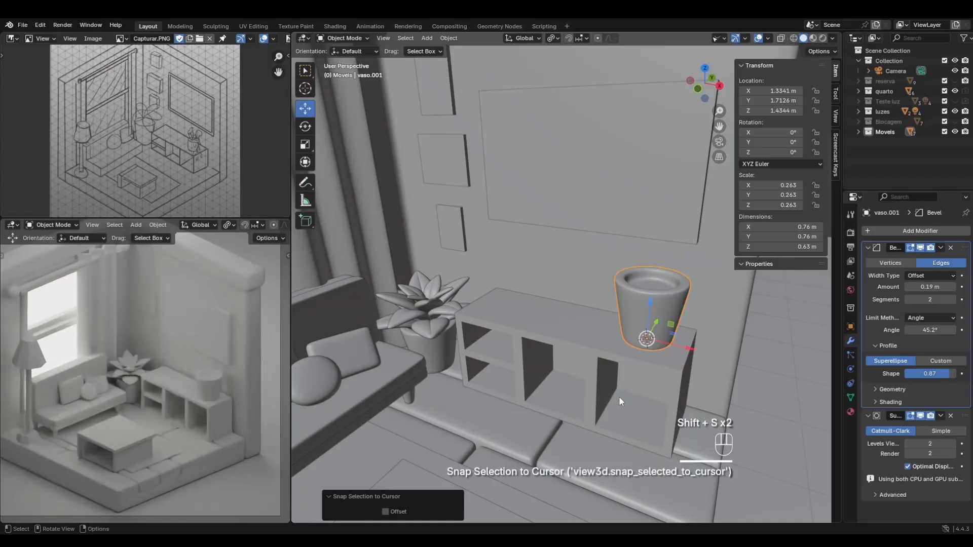
# Shrink the copied pot uniformly on the shelf unit to a scale of about 0.170.
pyautogui.moveTo(619, 401); pyautogui.dragTo(649, 391, button='middle')
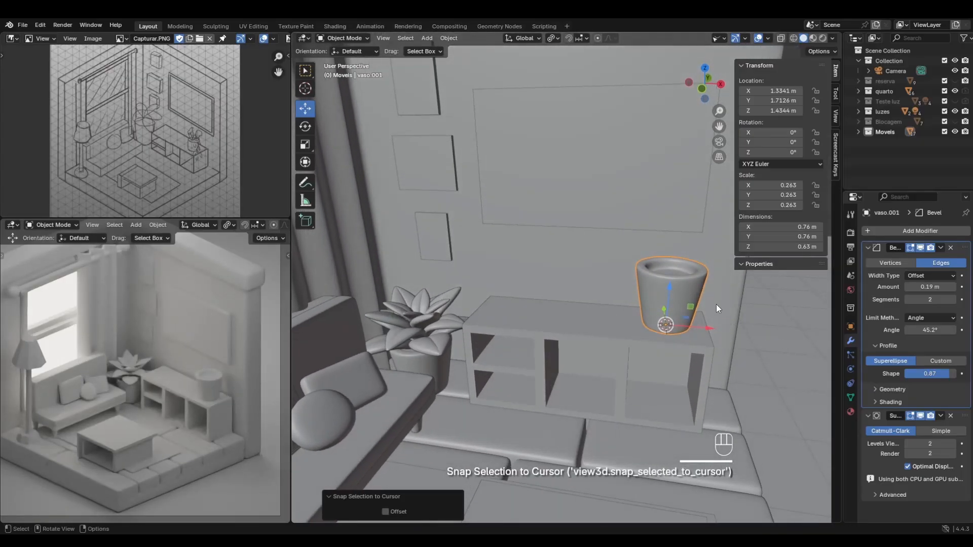
pyautogui.click(689, 284)
pyautogui.press('s')
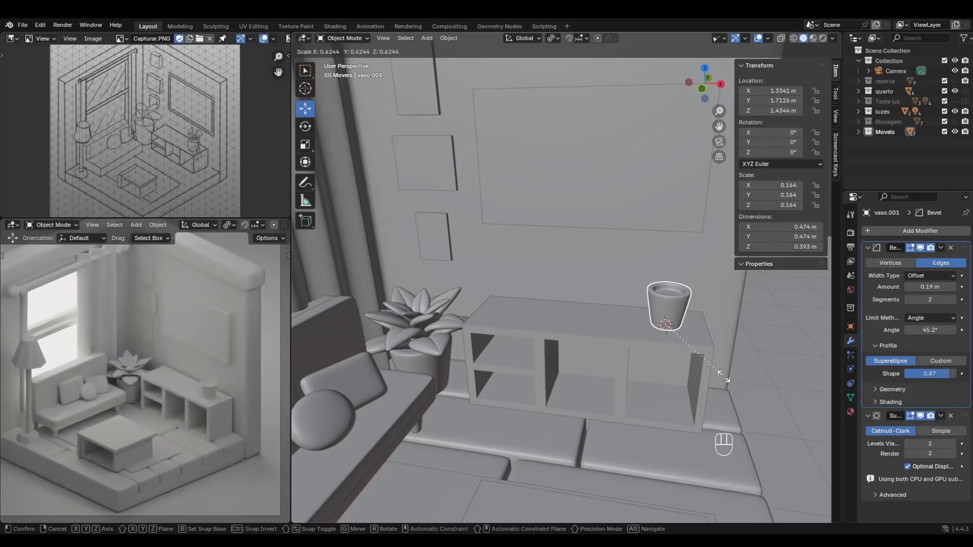
pyautogui.click(730, 376)
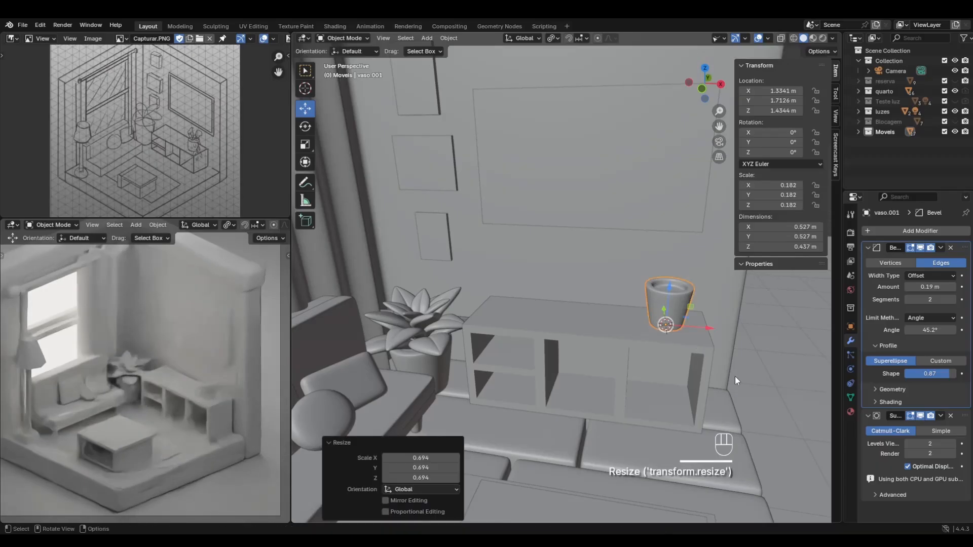
pyautogui.press('s')
pyautogui.click(730, 376)
# Isolate the small pot, edit it with X-ray on and lower its rim vertices along Z.
pyautogui.moveTo(734, 357); pyautogui.dragTo(680, 350, button='middle')
pyautogui.press('/')
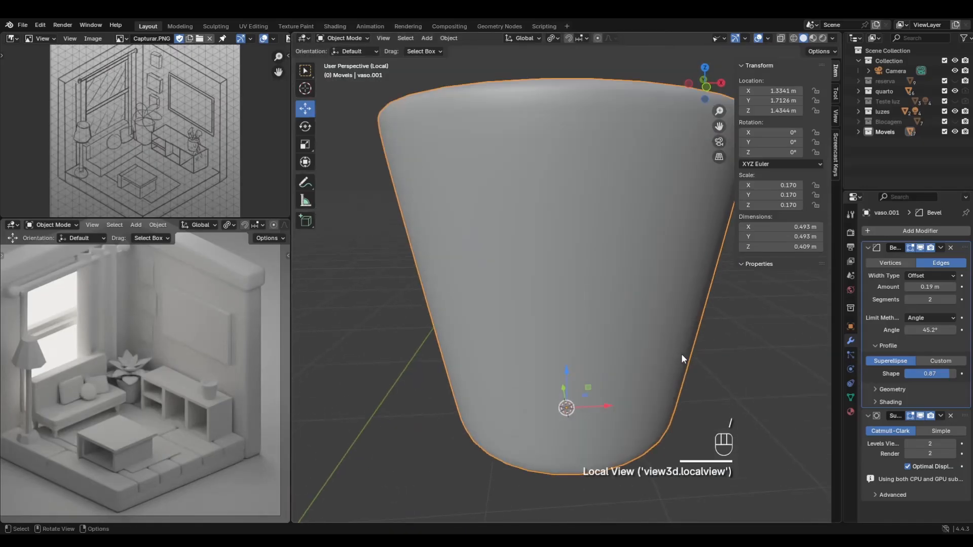
pyautogui.scroll(-6, 681, 353)
pyautogui.press('Tab')
pyautogui.click(785, 38)
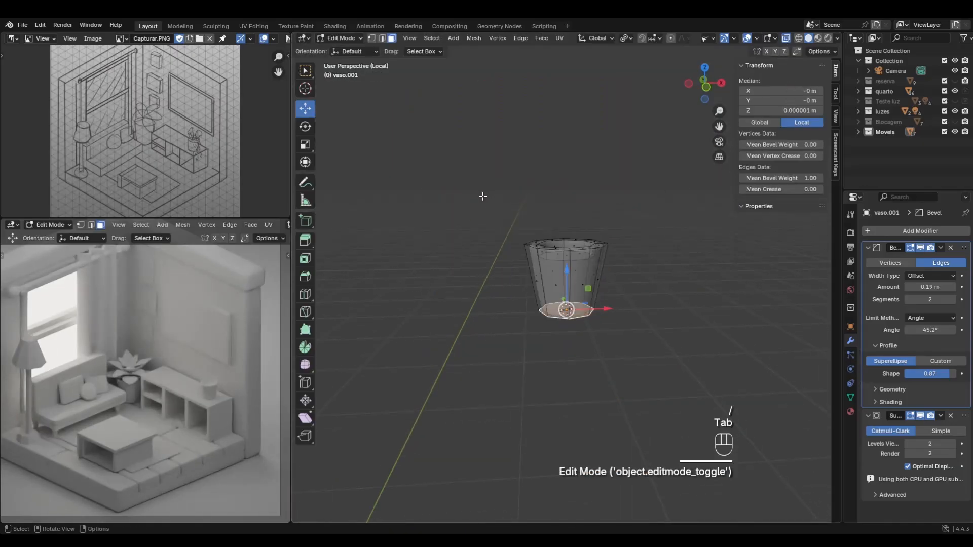
pyautogui.click(371, 38)
pyautogui.moveTo(448, 190); pyautogui.dragTo(669, 267)
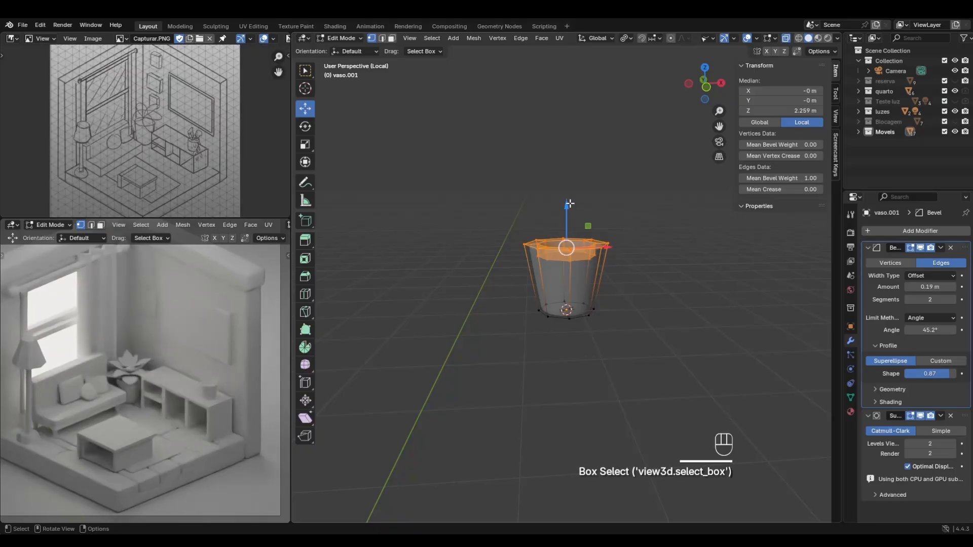
pyautogui.moveTo(571, 211); pyautogui.dragTo(573, 216)
# Scale the pot's base vertices up by about 1.04 and lower its rim vertices by about 0.052 m.
pyautogui.moveTo(507, 282); pyautogui.dragTo(627, 349)
pyautogui.press('s')
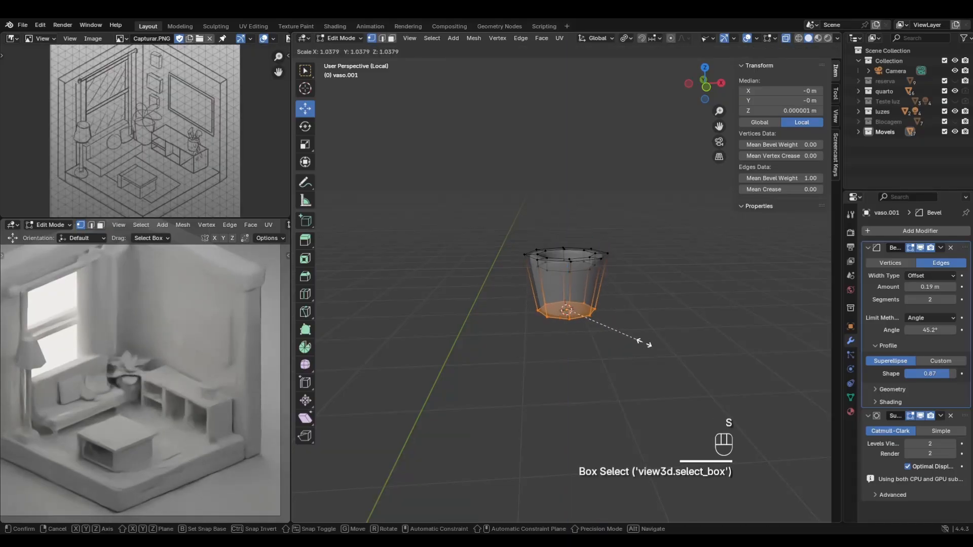
pyautogui.click(640, 341)
pyautogui.moveTo(491, 224); pyautogui.dragTo(646, 291)
pyautogui.moveTo(567, 219); pyautogui.dragTo(567, 225)
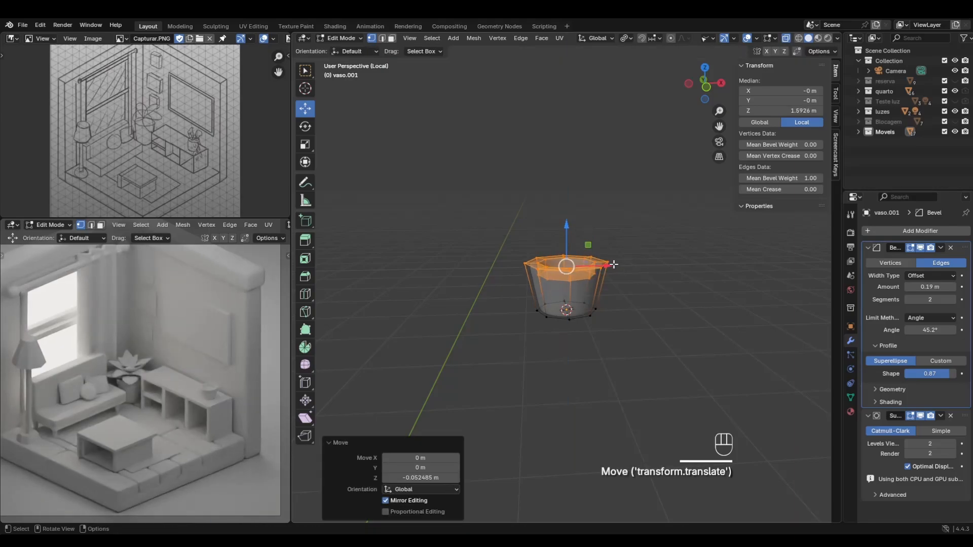
pyautogui.press('a')
pyautogui.press('s')
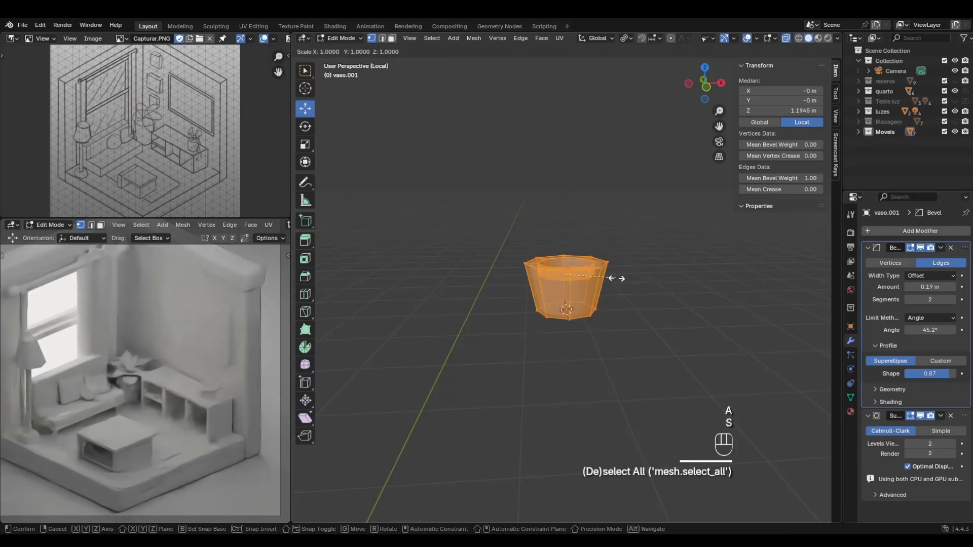
pyautogui.rightClick(665, 284)
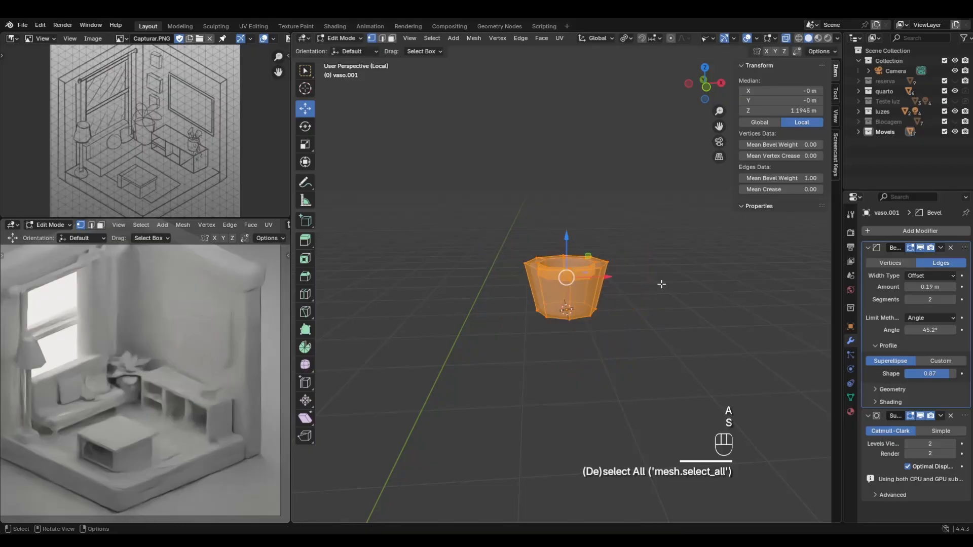
# Return to the full scene with X-ray off, try enlarging the pot's whole mesh and undo that scaling.
pyautogui.press('/')
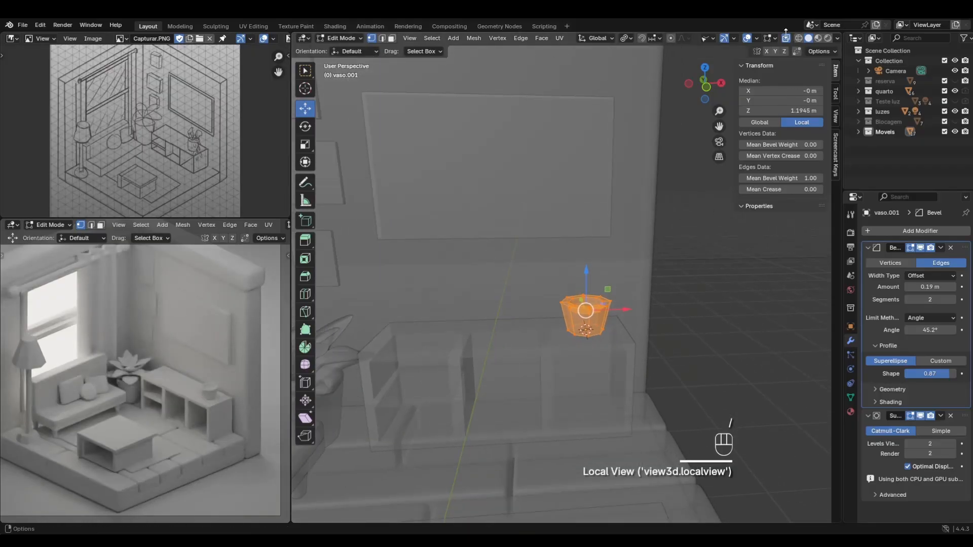
pyautogui.press('s')
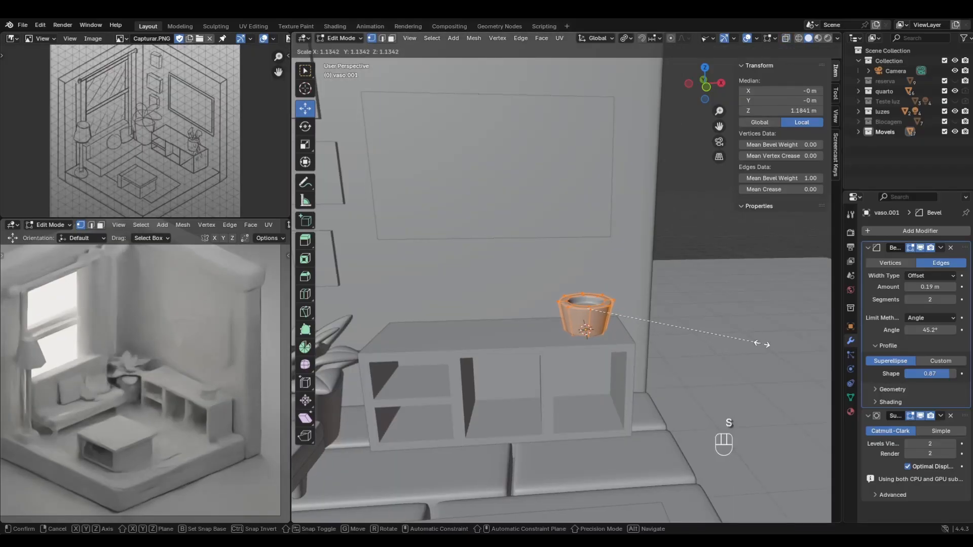
pyautogui.click(765, 339)
pyautogui.hotkey('ctrl', 'z')
# Leave Edit Mode and scale the small pot object uniformly by about 1.208.
pyautogui.press('Tab')
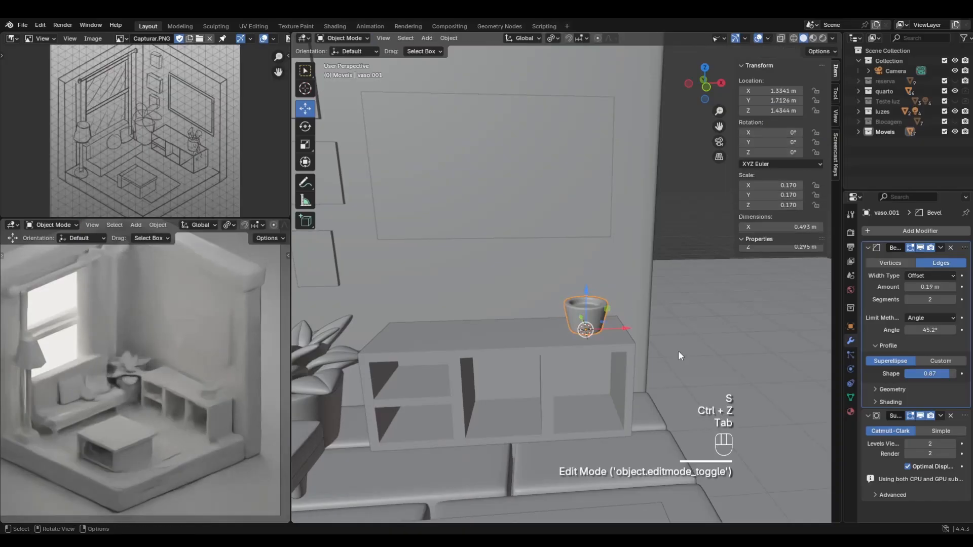
pyautogui.press('s')
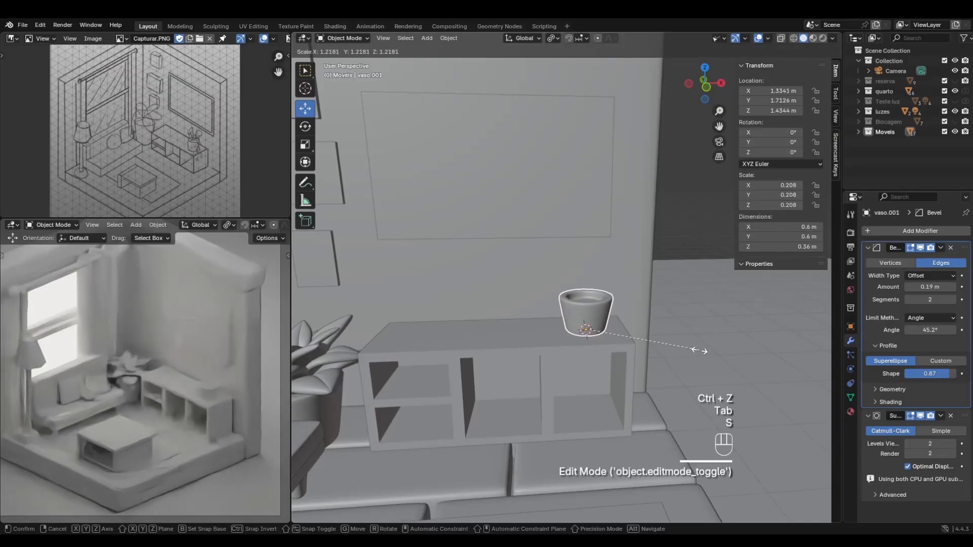
pyautogui.click(699, 348)
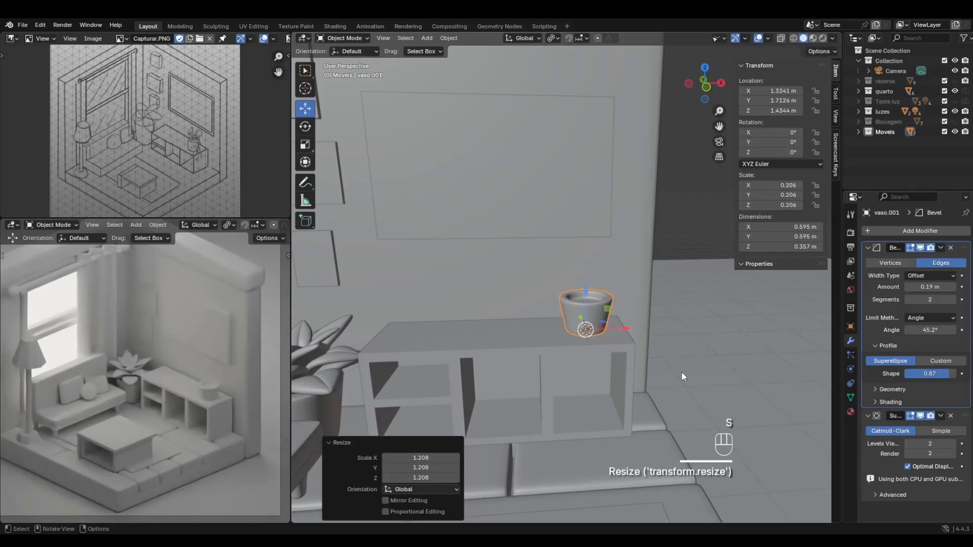
# Select the shelf unit and examine the small potted plant on it in the reference sketch.
pyautogui.moveTo(701, 358); pyautogui.dragTo(594, 402, button='middle')
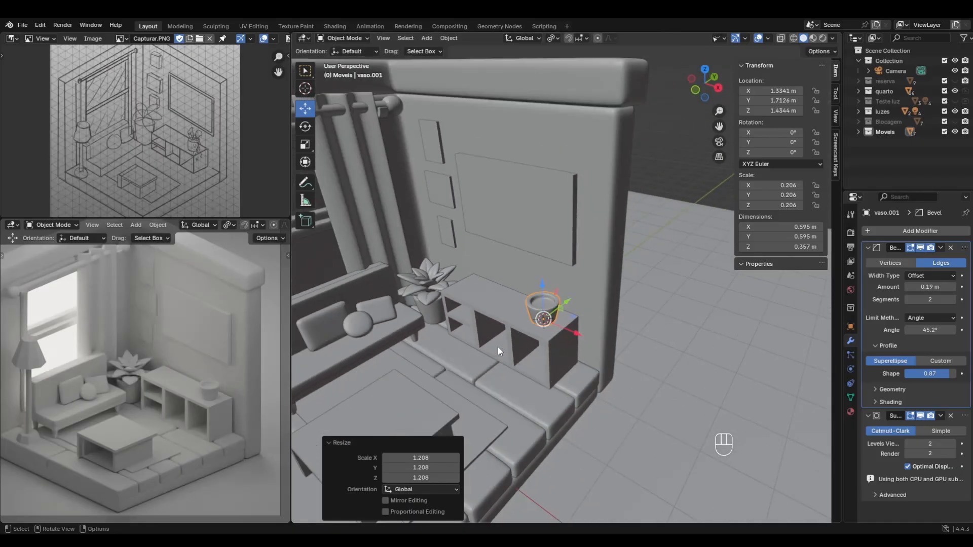
pyautogui.moveTo(497, 346); pyautogui.dragTo(577, 332, button='middle')
pyautogui.click(546, 324)
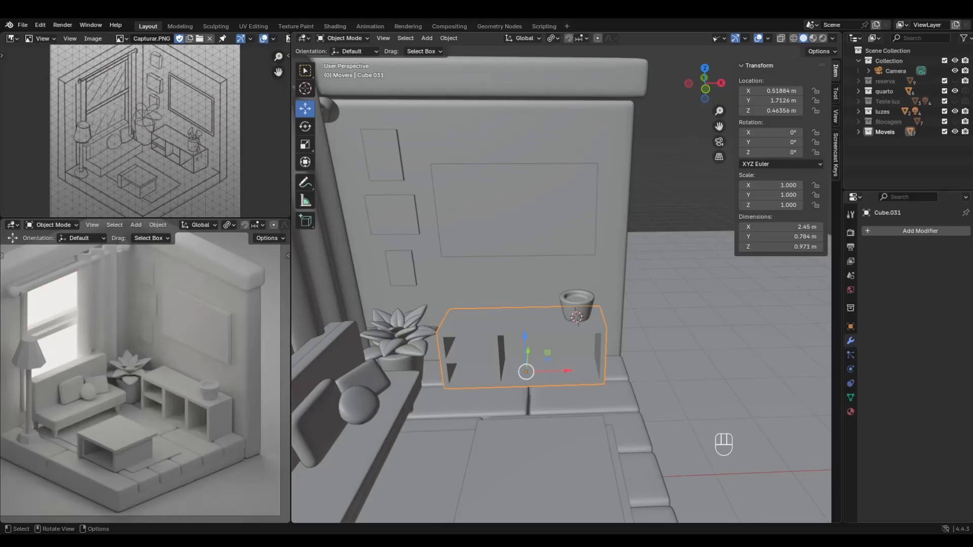
pyautogui.scroll(3, 144, 119)
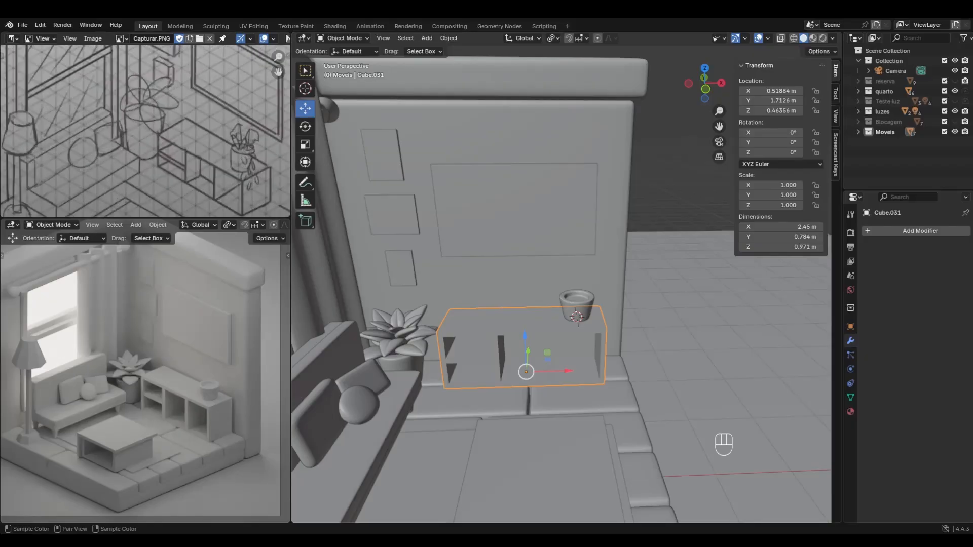
# Try MatCap and Flat lighting in the viewport shading and return to Studio lighting.
pyautogui.scroll(1, 566, 390)
pyautogui.moveTo(567, 392); pyautogui.dragTo(567, 369, button='middle')
pyautogui.moveTo(649, 335); pyautogui.dragTo(613, 311, button='middle')
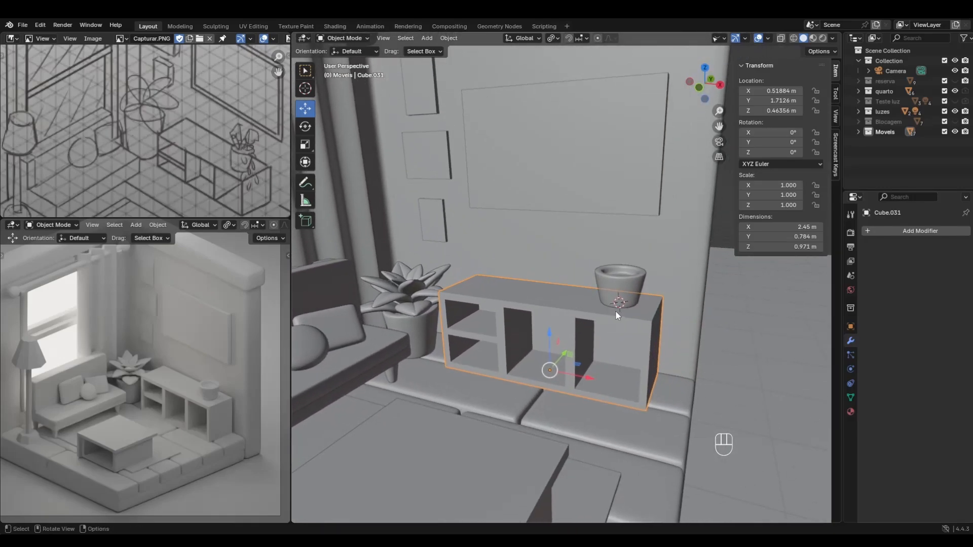
pyautogui.click(833, 38)
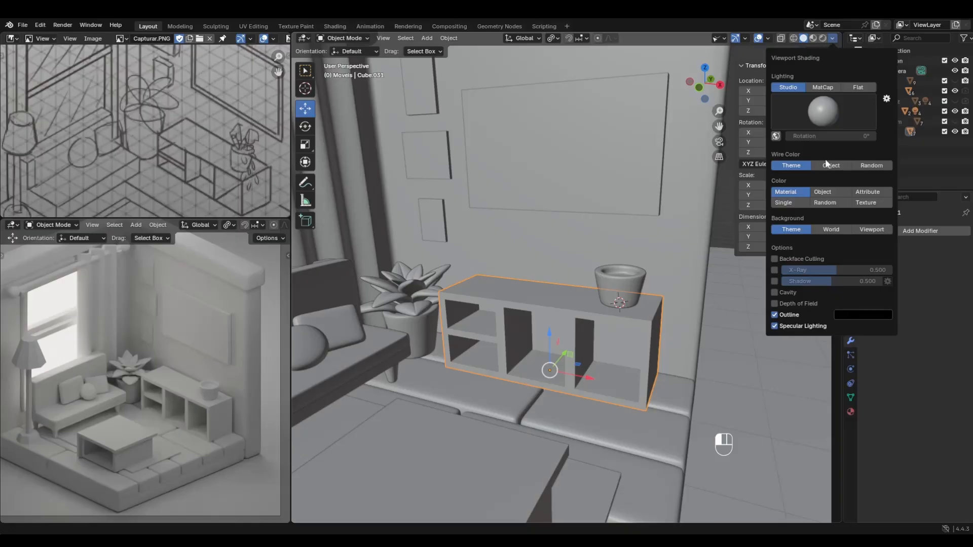
pyautogui.click(823, 86)
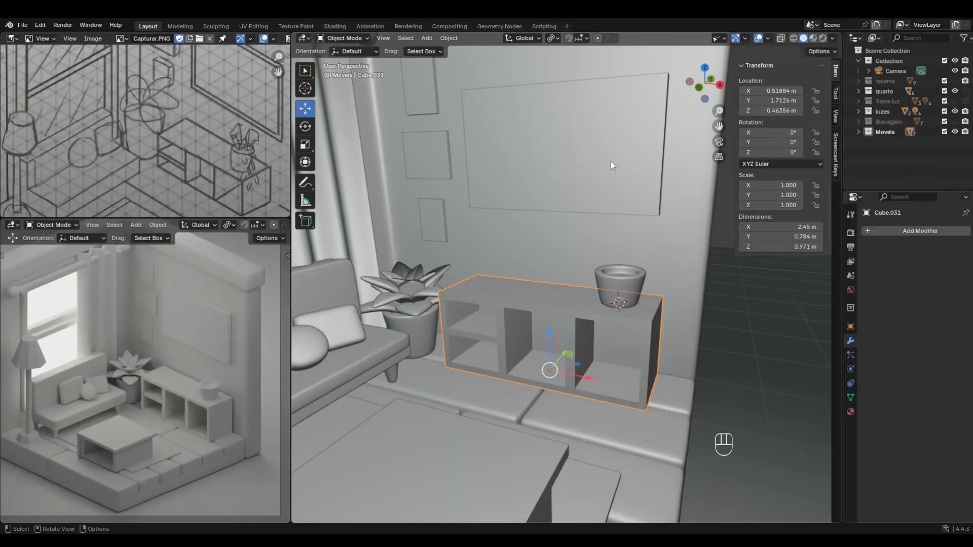
pyautogui.moveTo(611, 162)
pyautogui.mouseDown(button='middle')
pyautogui.moveTo(591, 191)
pyautogui.moveTo(609, 170)
pyautogui.mouseUp(button='middle')
pyautogui.scroll(1, 609, 170)
pyautogui.click(832, 39)
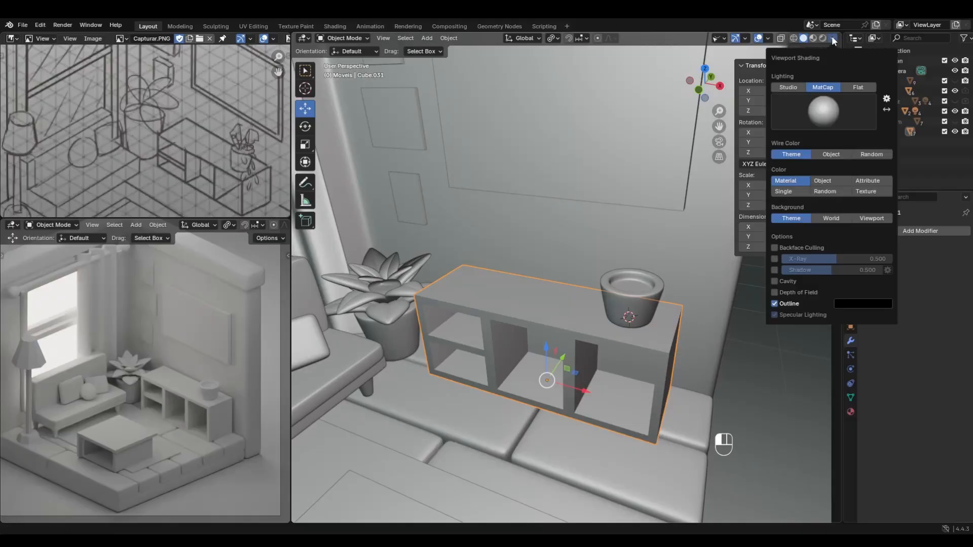
pyautogui.click(856, 87)
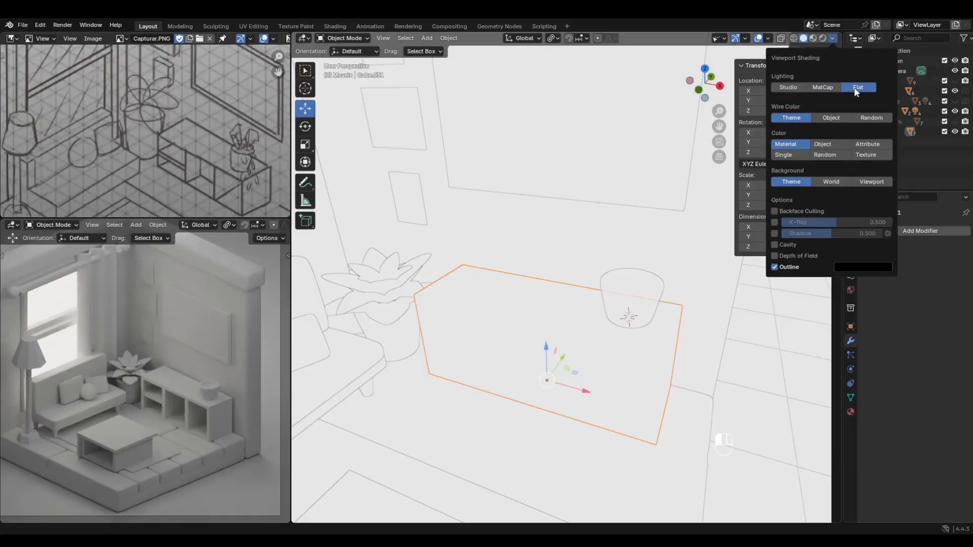
pyautogui.click(789, 89)
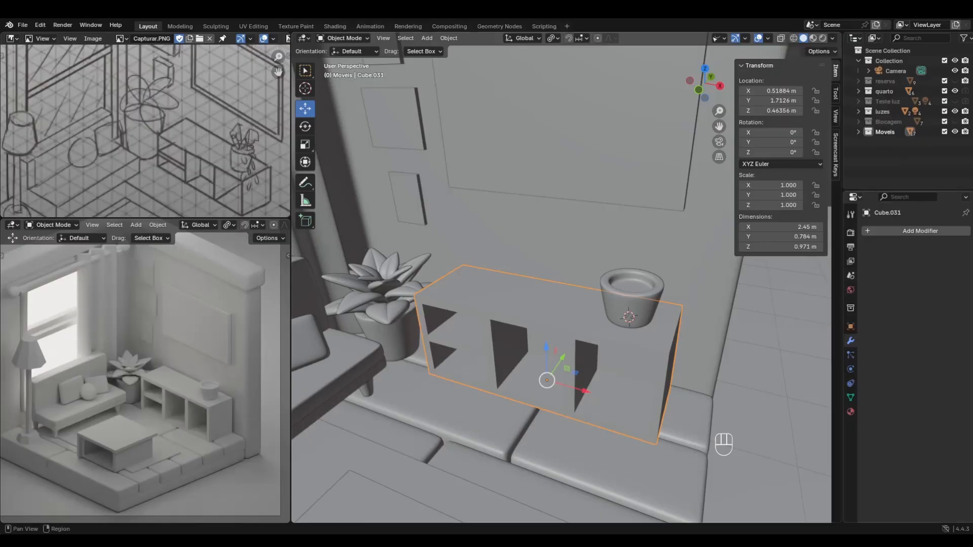
# Enable Cavity in the viewport shading to bring out the edges of the shelf unit.
pyautogui.click(833, 38)
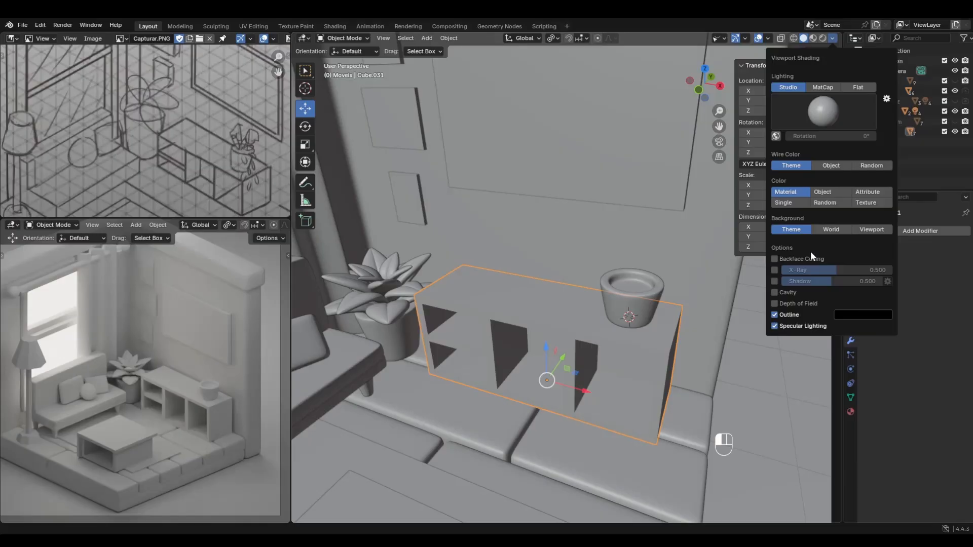
pyautogui.click(774, 293)
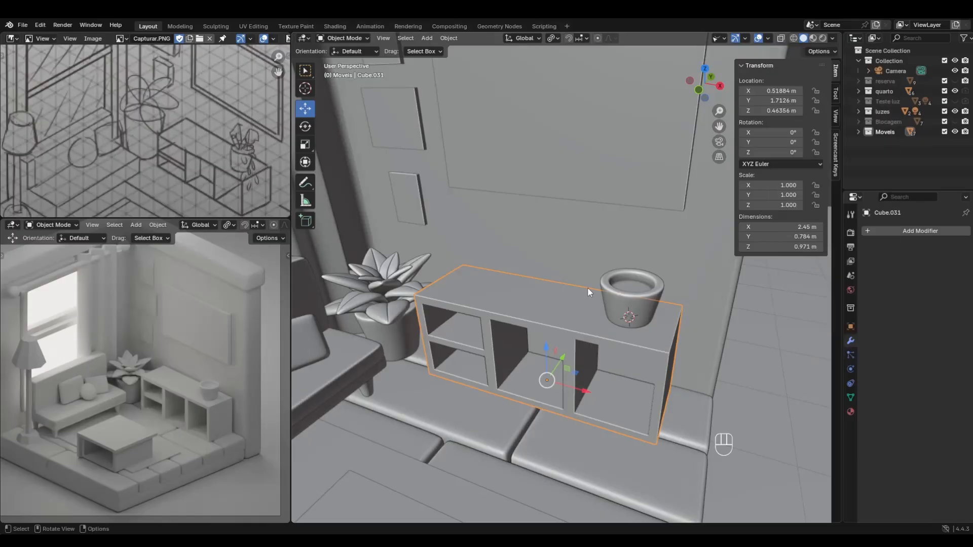
pyautogui.moveTo(588, 288)
pyautogui.mouseDown(button='middle')
pyautogui.moveTo(573, 262)
pyautogui.moveTo(566, 290)
pyautogui.mouseUp(button='middle')
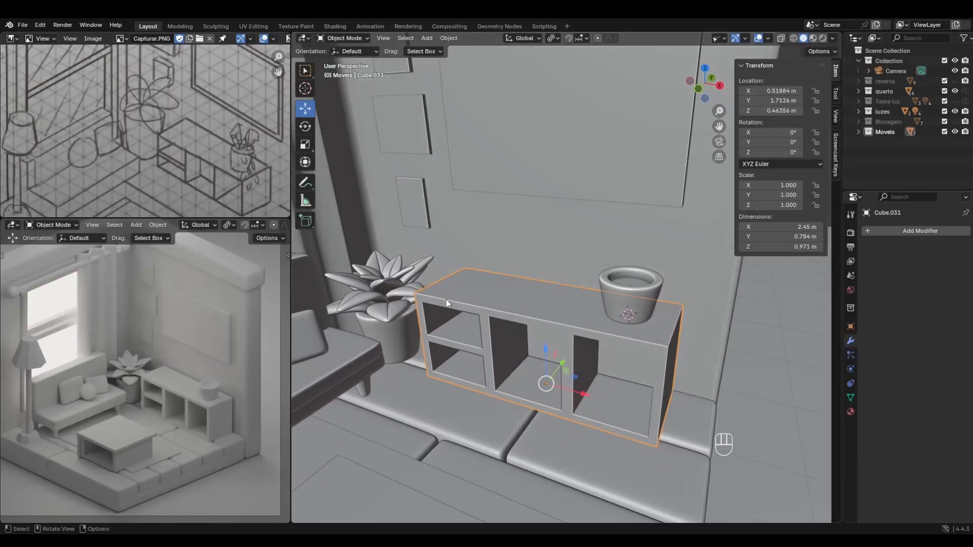
pyautogui.moveTo(472, 389); pyautogui.dragTo(504, 380, button='middle')
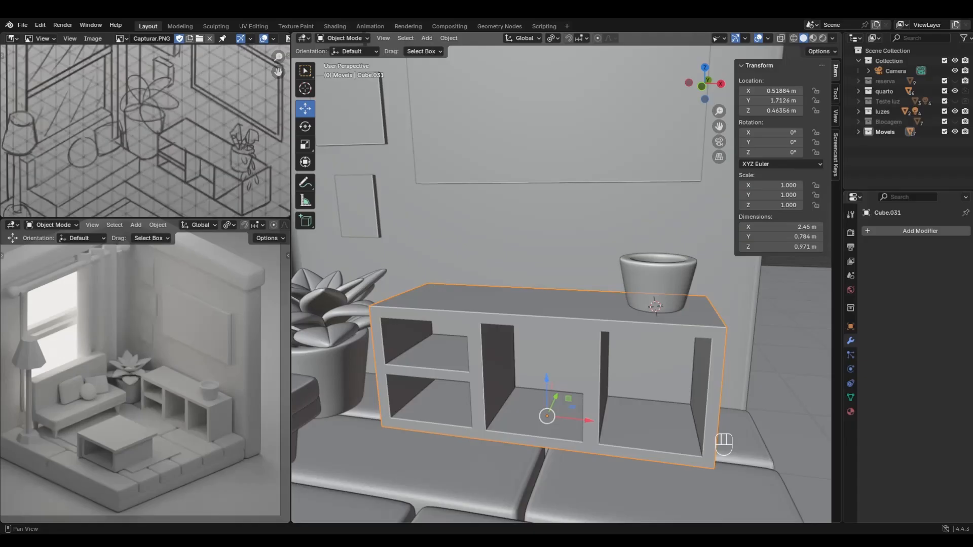
# Add a Subdivision Surface modifier to the shelf unit with viewport level 2.
pyautogui.click(602, 306)
pyautogui.moveTo(602, 306); pyautogui.dragTo(584, 326, button='middle')
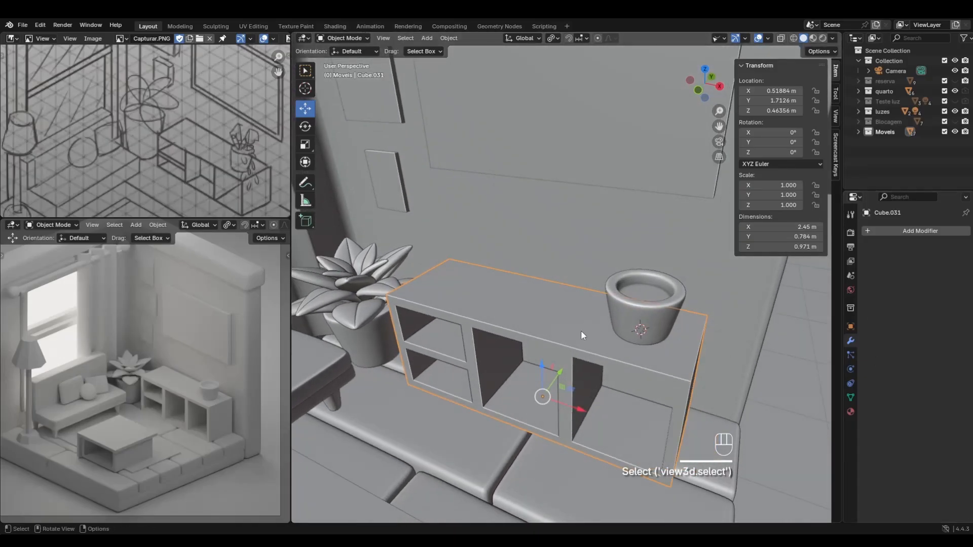
pyautogui.press('Tab')
pyautogui.press('Tab')
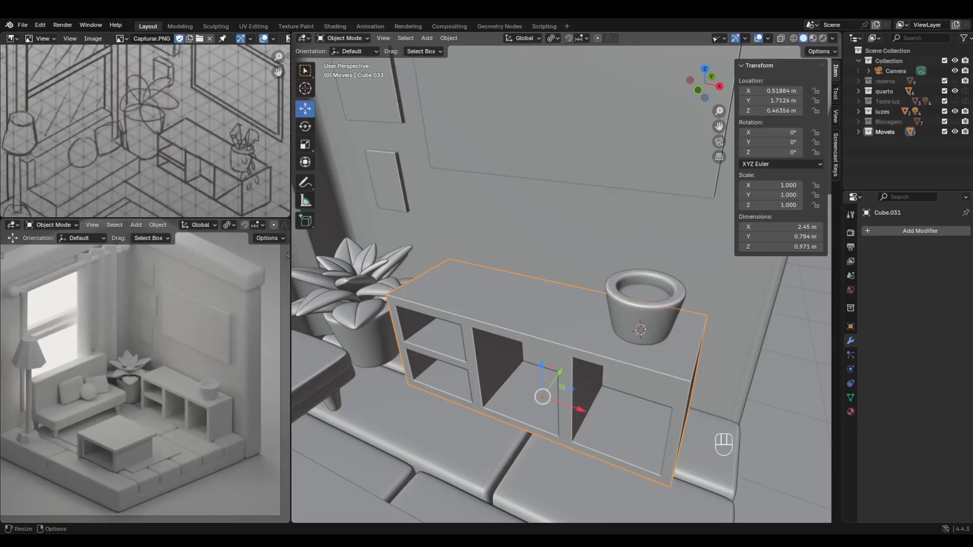
pyautogui.click(916, 231)
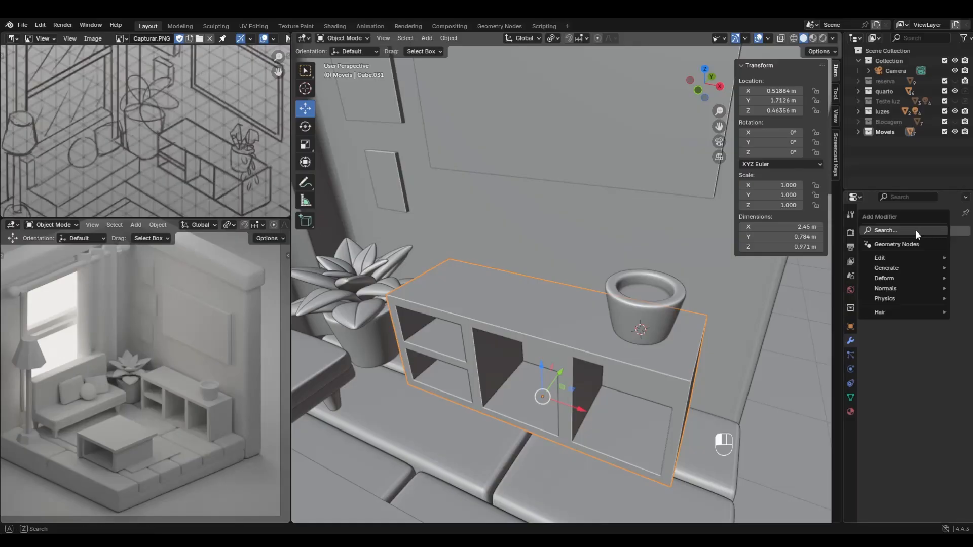
pyautogui.click(794, 249)
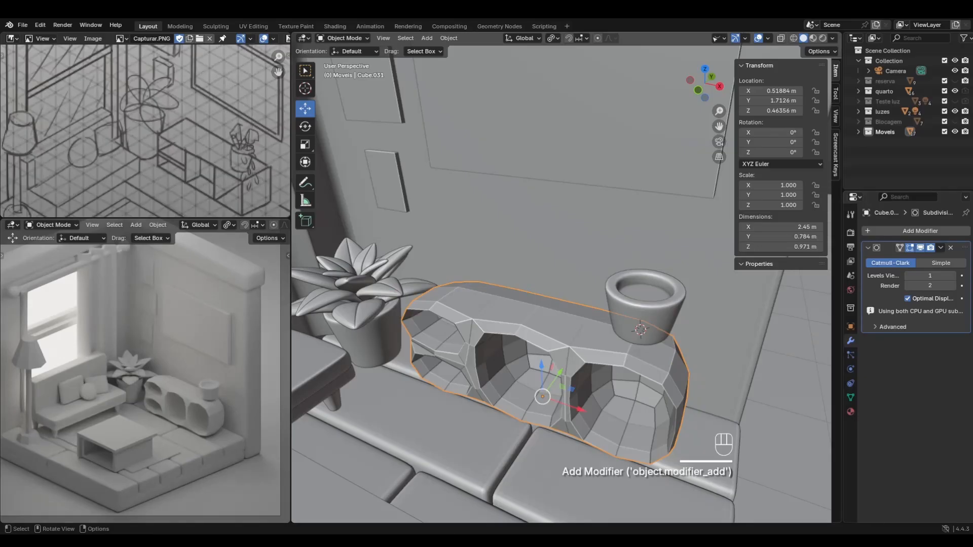
pyautogui.click(953, 276)
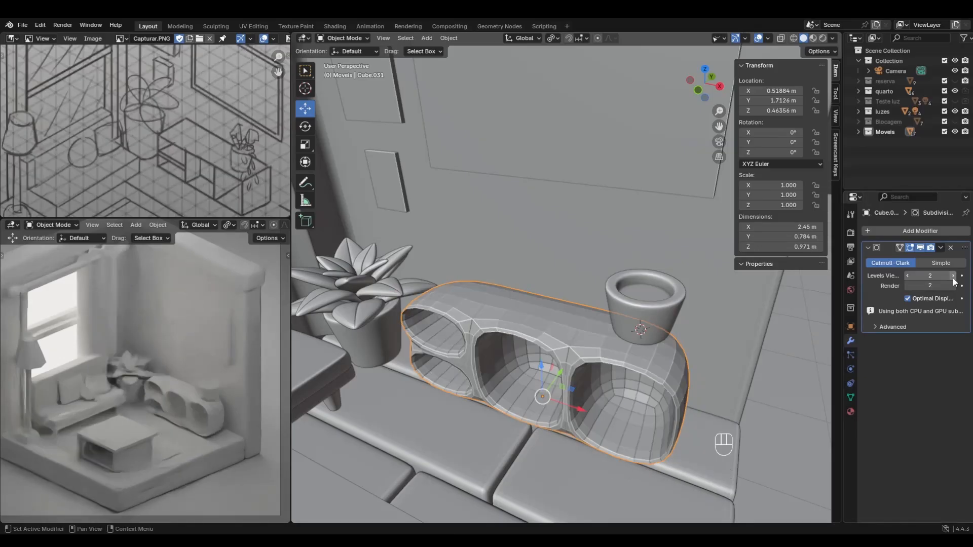
# Add a Bevel modifier to the shelf unit and place it before the Subdivision Surface modifier.
pyautogui.click(923, 229)
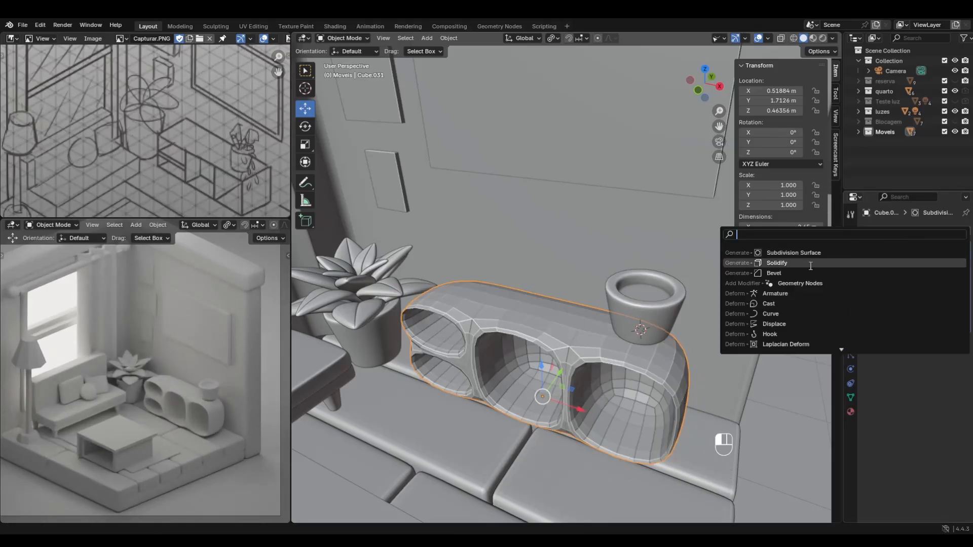
pyautogui.click(807, 273)
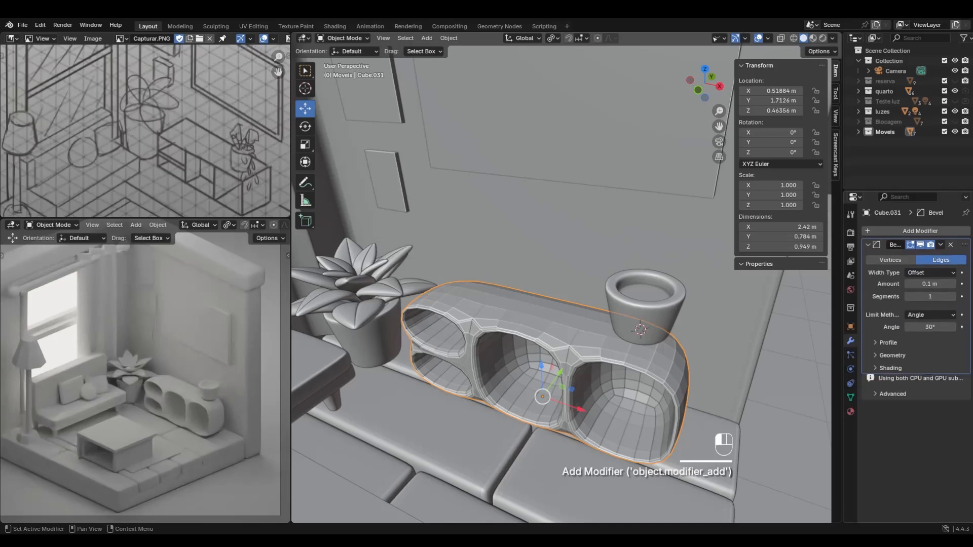
pyautogui.moveTo(965, 244); pyautogui.dragTo(964, 241)
pyautogui.moveTo(536, 330); pyautogui.dragTo(563, 307, button='middle')
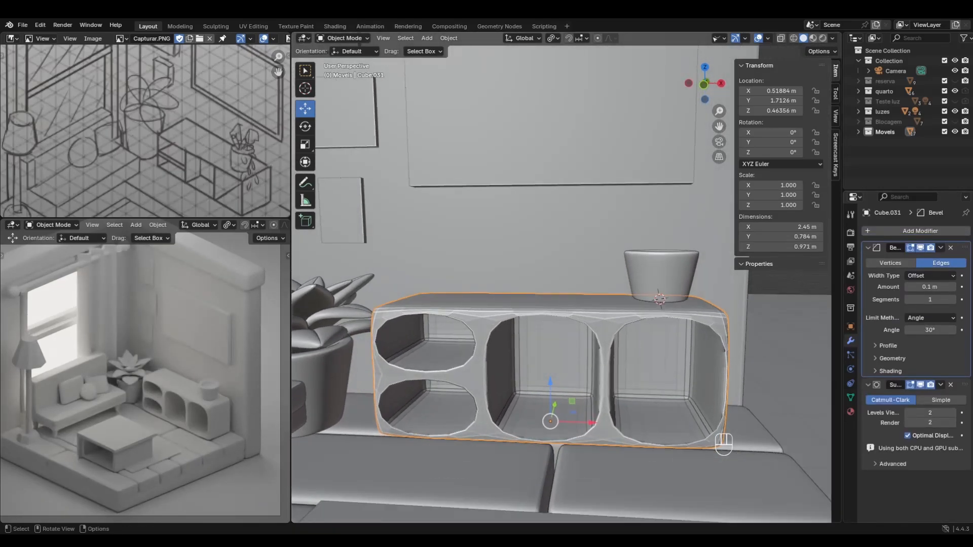
# Limit the shelf unit's Bevel modifier by Weight and set it to 2 segments.
pyautogui.click(925, 319)
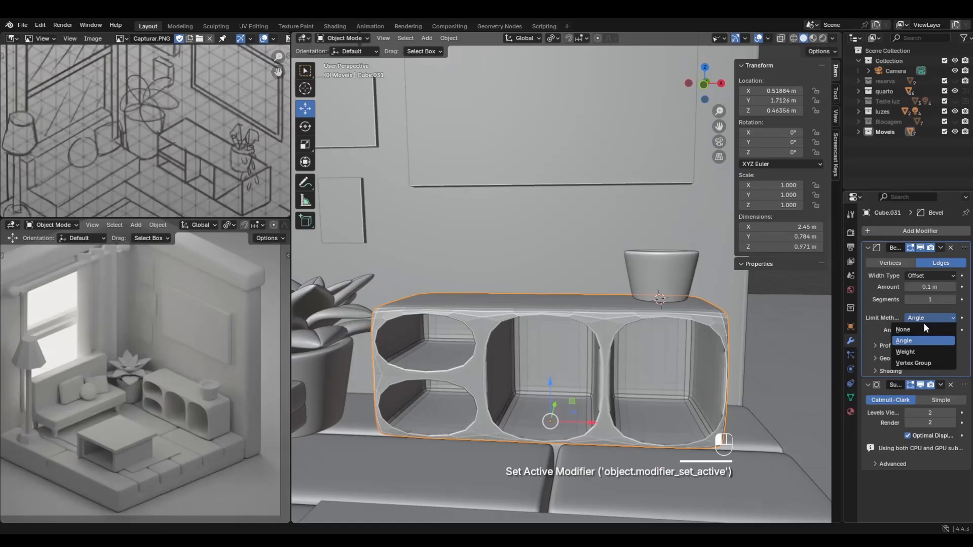
pyautogui.click(912, 352)
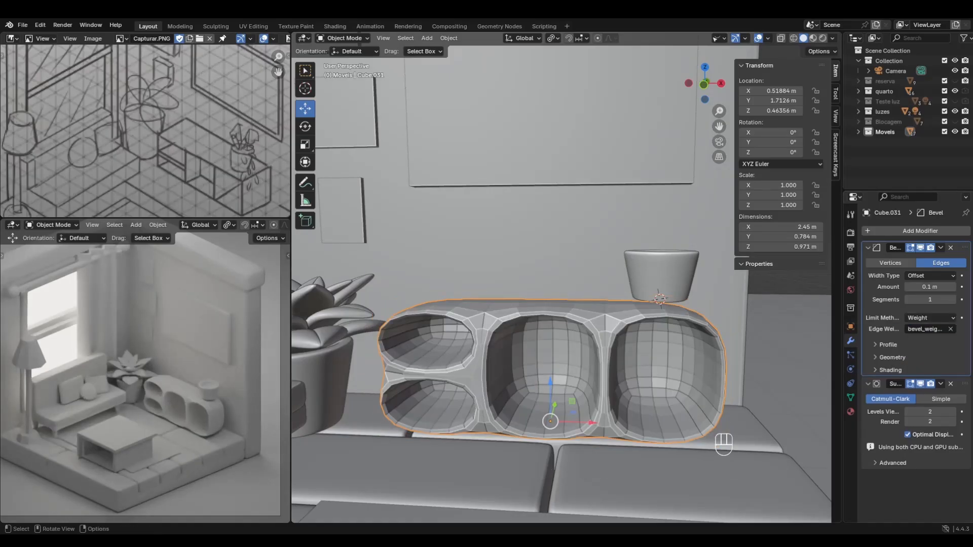
pyautogui.moveTo(762, 320); pyautogui.dragTo(722, 339, button='middle')
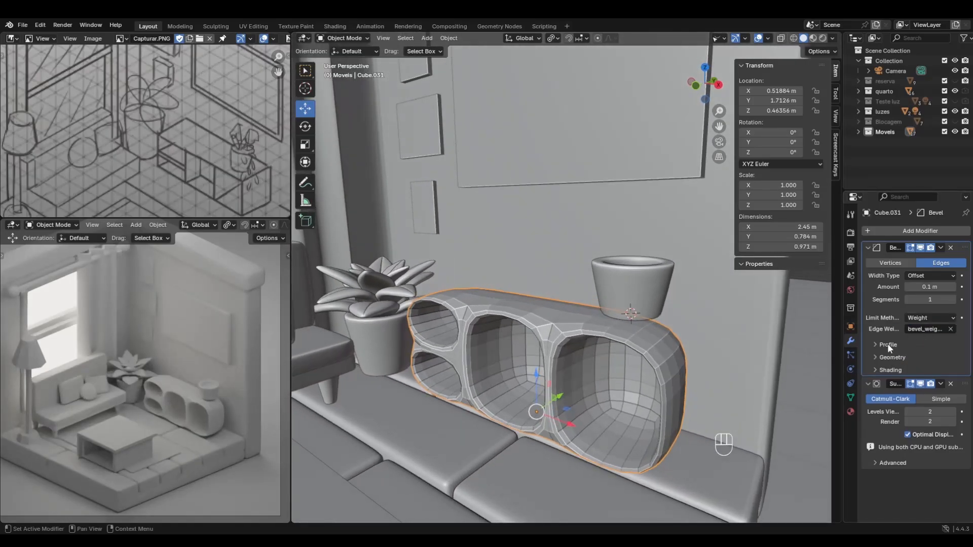
pyautogui.click(953, 299)
# Look through the Bevel modifier's profile, geometry and shading options and set its outer miter to Arc.
pyautogui.click(887, 344)
pyautogui.click(891, 388)
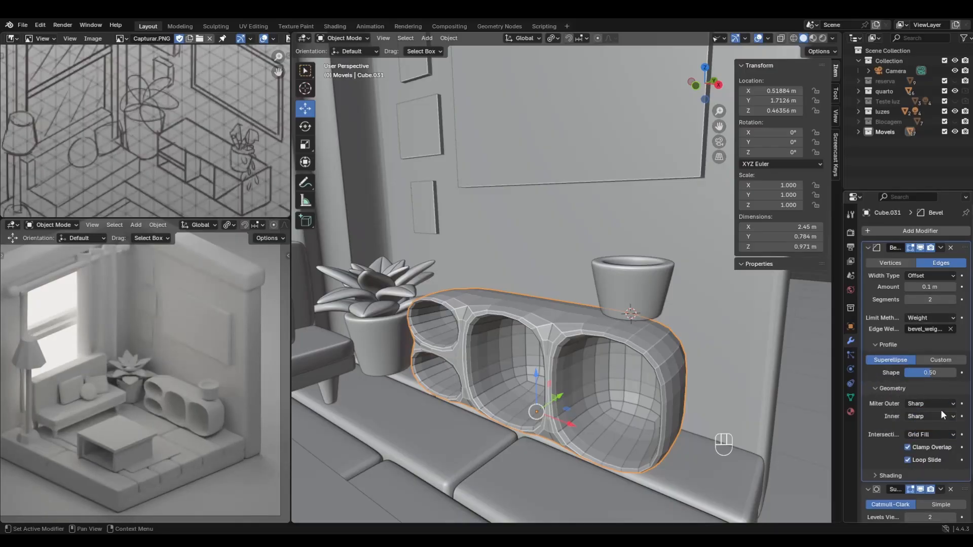
pyautogui.click(880, 389)
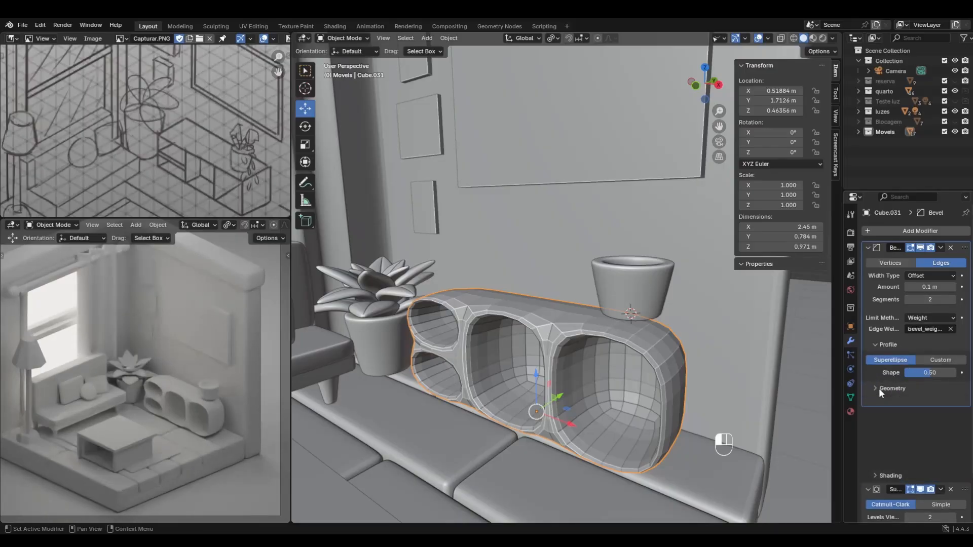
pyautogui.click(882, 344)
pyautogui.click(882, 344)
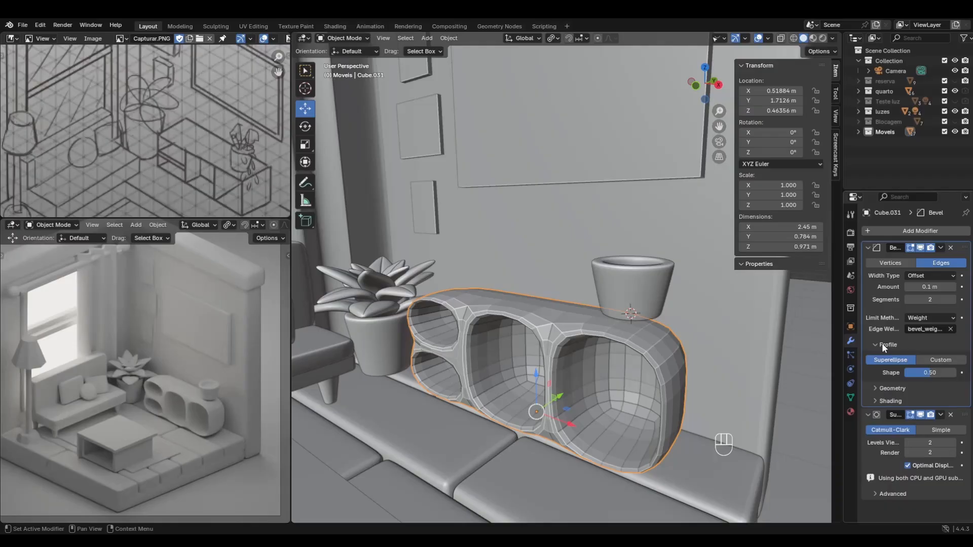
pyautogui.click(882, 344)
pyautogui.click(886, 370)
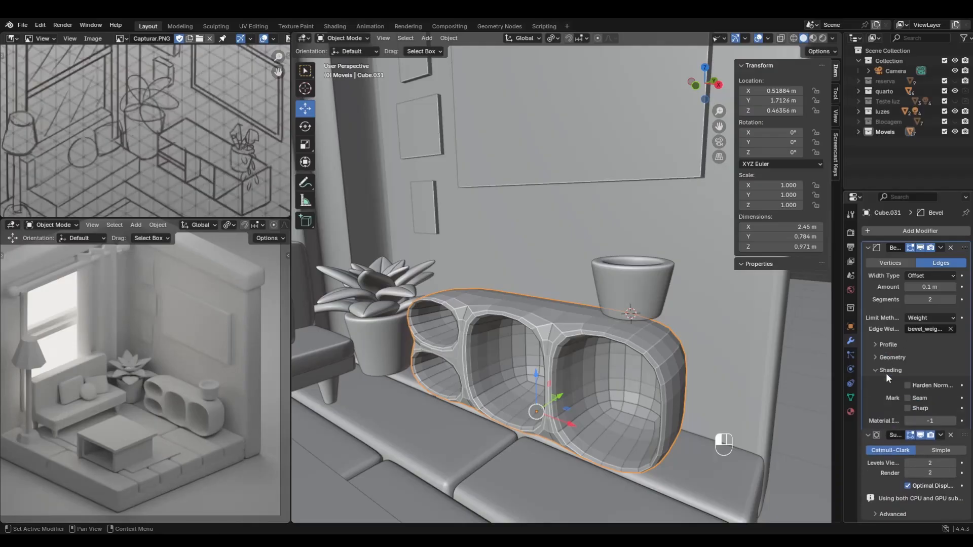
pyautogui.click(886, 371)
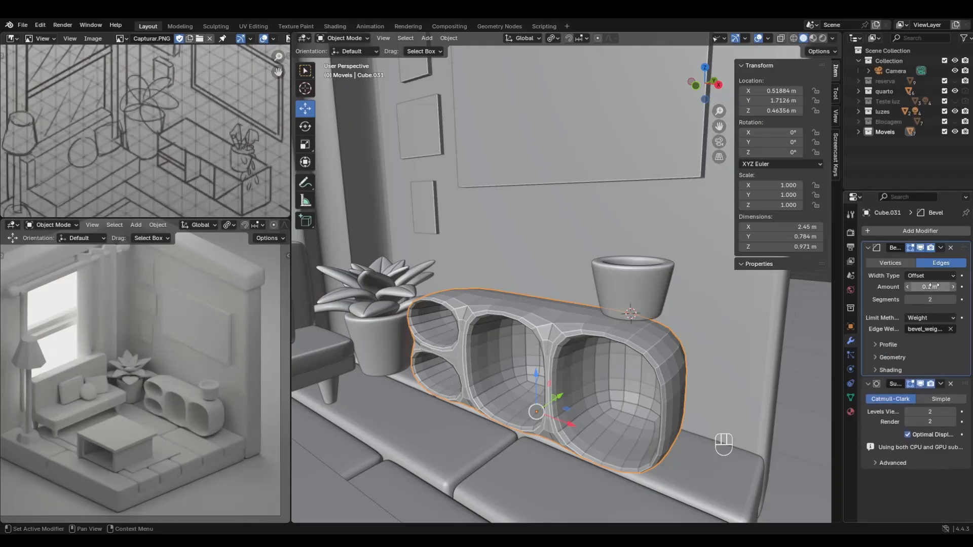
pyautogui.moveTo(931, 288); pyautogui.dragTo(940, 287)
pyautogui.hotkey('ctrl', 'z')
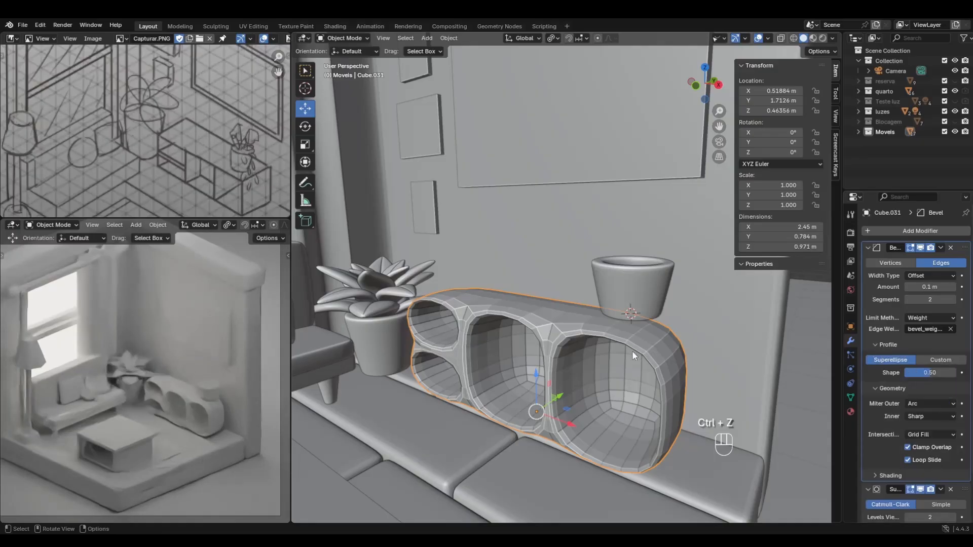
# Give all edges of the shelf unit's mesh a mean bevel weight of 1.00 and return to Object Mode.
pyautogui.press('Tab')
pyautogui.press('a')
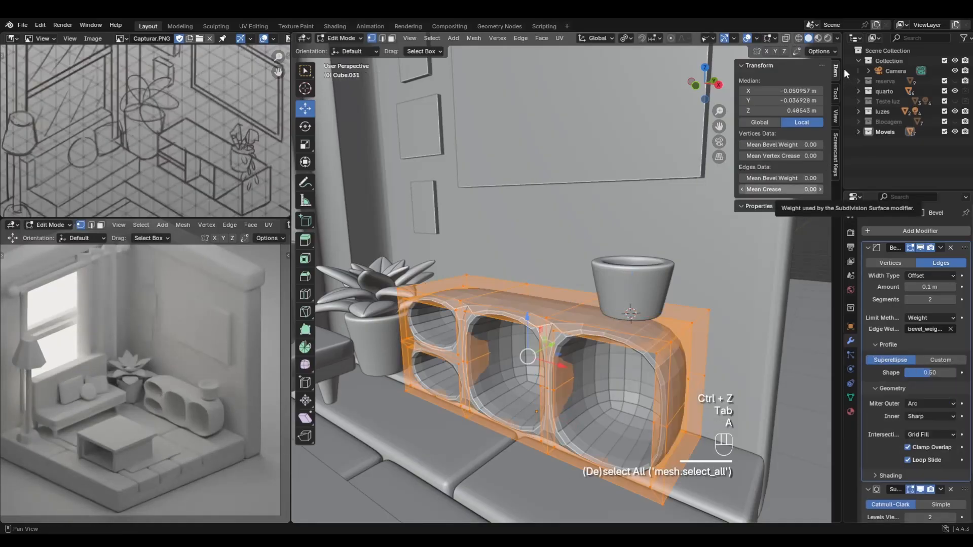
pyautogui.moveTo(780, 179); pyautogui.dragTo(815, 179)
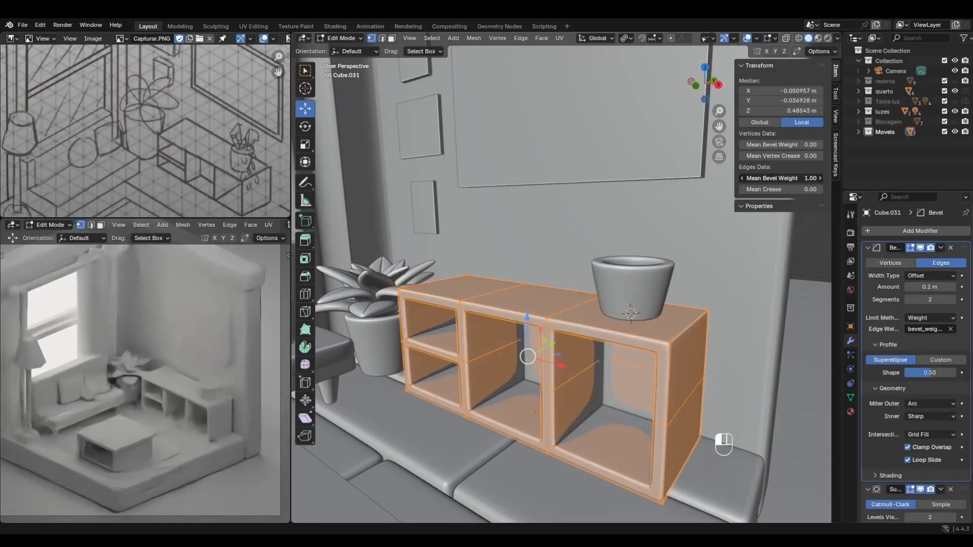
pyautogui.moveTo(518, 285); pyautogui.dragTo(591, 349, button='middle')
pyautogui.press('Tab')
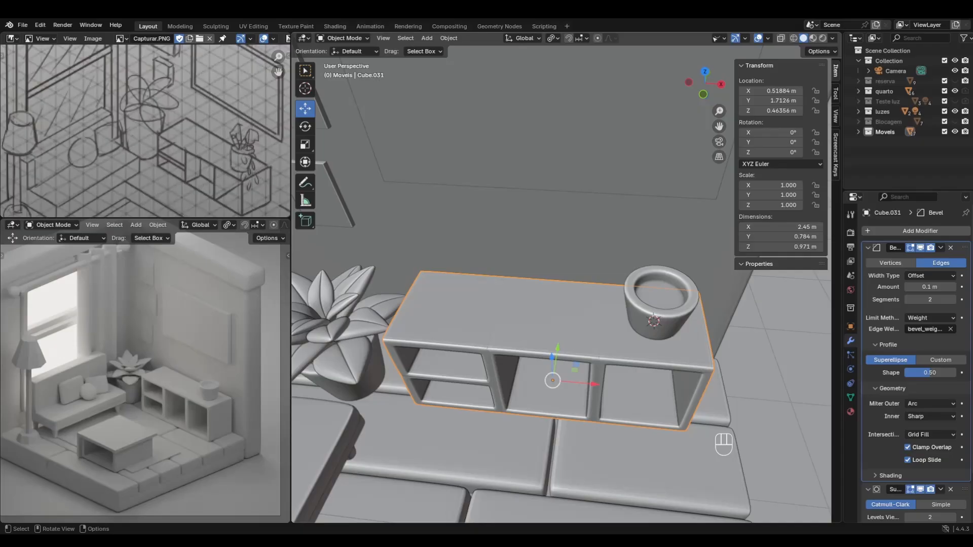
# Set the profile shape of the shelf unit's Bevel modifier to 1.00.
pyautogui.scroll(-3, 916, 354)
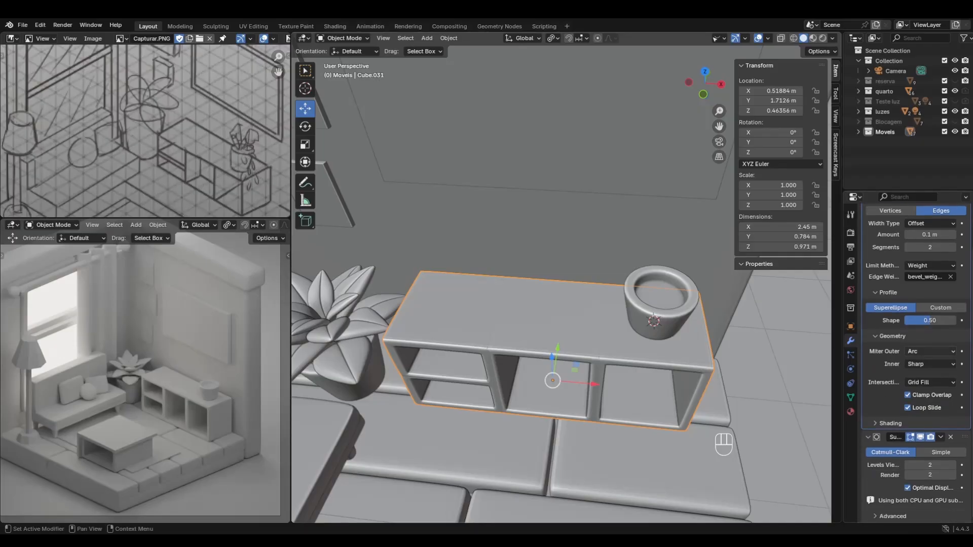
pyautogui.scroll(3, 916, 355)
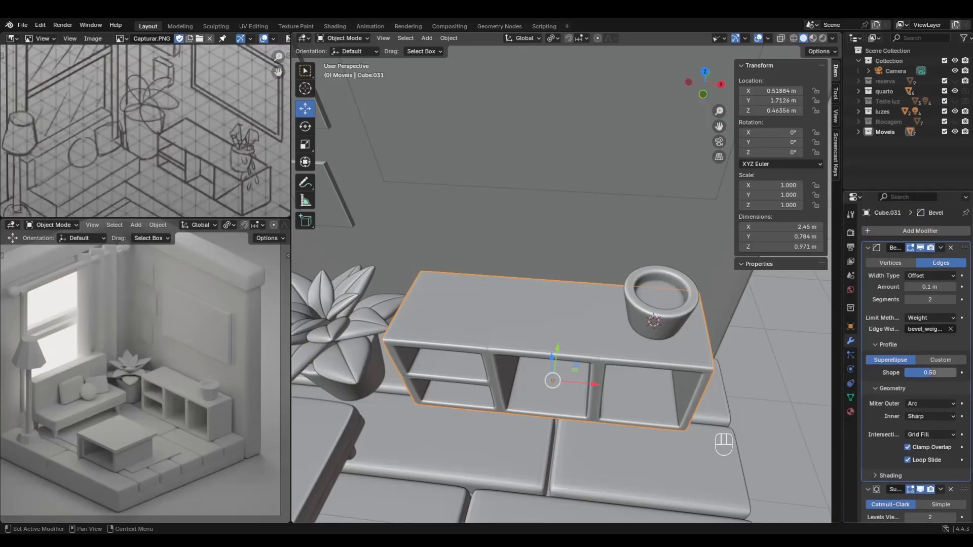
pyautogui.moveTo(930, 373); pyautogui.dragTo(957, 373)
pyautogui.moveTo(668, 385); pyautogui.dragTo(636, 341, button='middle')
pyautogui.moveTo(941, 374)
pyautogui.mouseDown()
pyautogui.moveTo(919, 374)
pyautogui.moveTo(953, 374)
pyautogui.moveTo(915, 374)
pyautogui.moveTo(957, 374)
pyautogui.mouseUp()
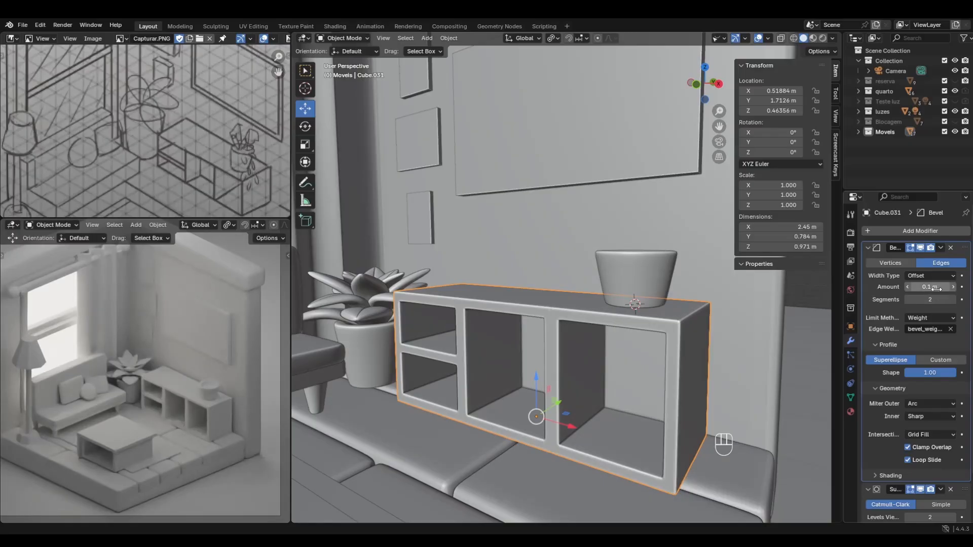
# Raise the shelf unit's bevel amount to 0.29 m and switch the limit method to Angle.
pyautogui.moveTo(936, 288)
pyautogui.mouseDown()
pyautogui.moveTo(962, 288)
pyautogui.moveTo(954, 288)
pyautogui.mouseUp()
pyautogui.moveTo(574, 304); pyautogui.dragTo(575, 327, button='middle')
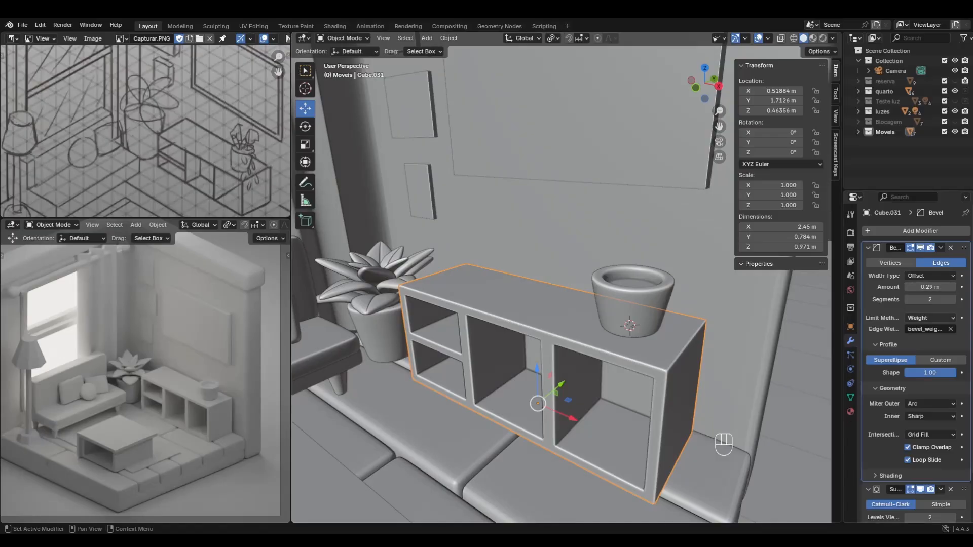
pyautogui.click(924, 319)
pyautogui.click(917, 338)
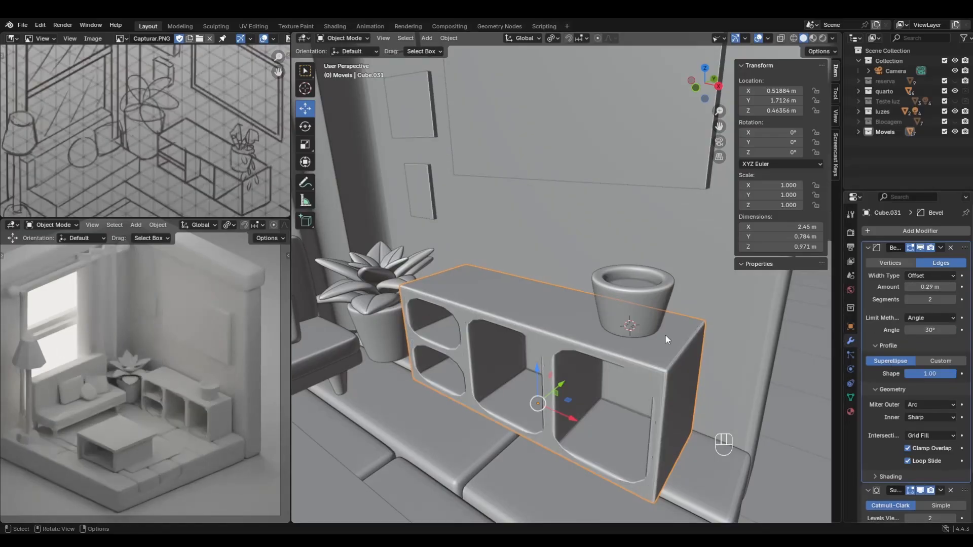
# Set the Bevel modifier's angle limit to 67.2° and switch its limit method back to Weight.
pyautogui.click(929, 320)
pyautogui.click(883, 306)
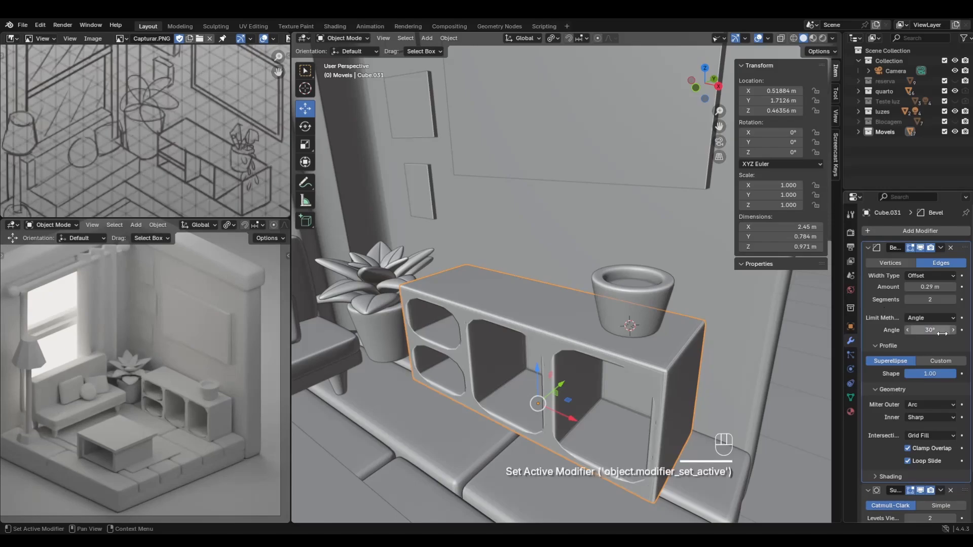
pyautogui.moveTo(942, 333)
pyautogui.mouseDown()
pyautogui.moveTo(965, 330)
pyautogui.moveTo(929, 330)
pyautogui.mouseUp()
pyautogui.click(929, 318)
pyautogui.click(922, 343)
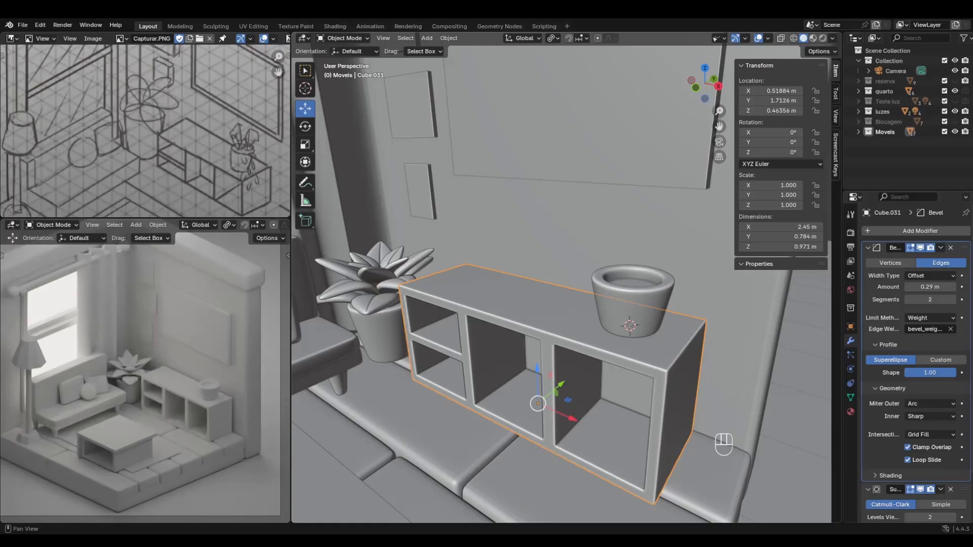
# Turn on the wireframe overlay and examine the bevelled edge topology around the shelf unit's compartments.
pyautogui.click(832, 38)
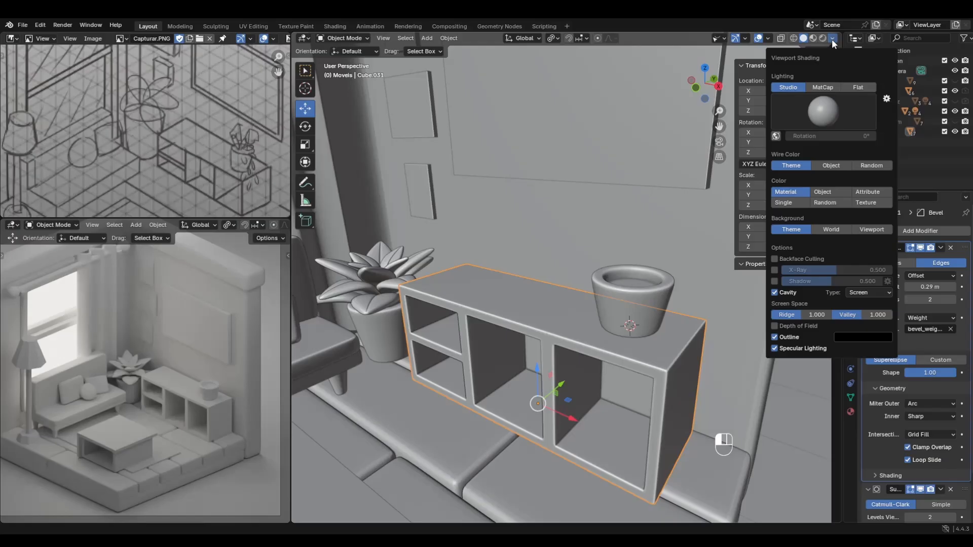
pyautogui.click(831, 38)
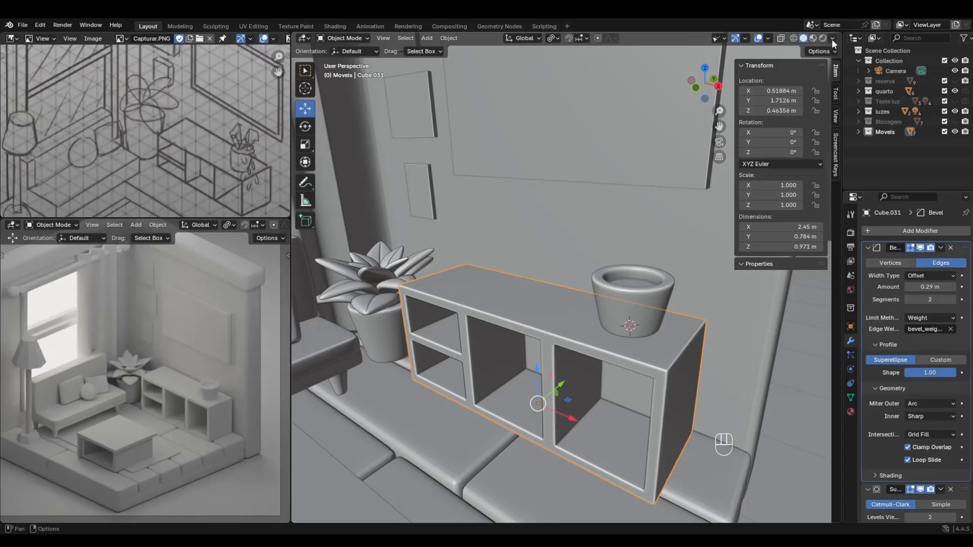
pyautogui.click(770, 37)
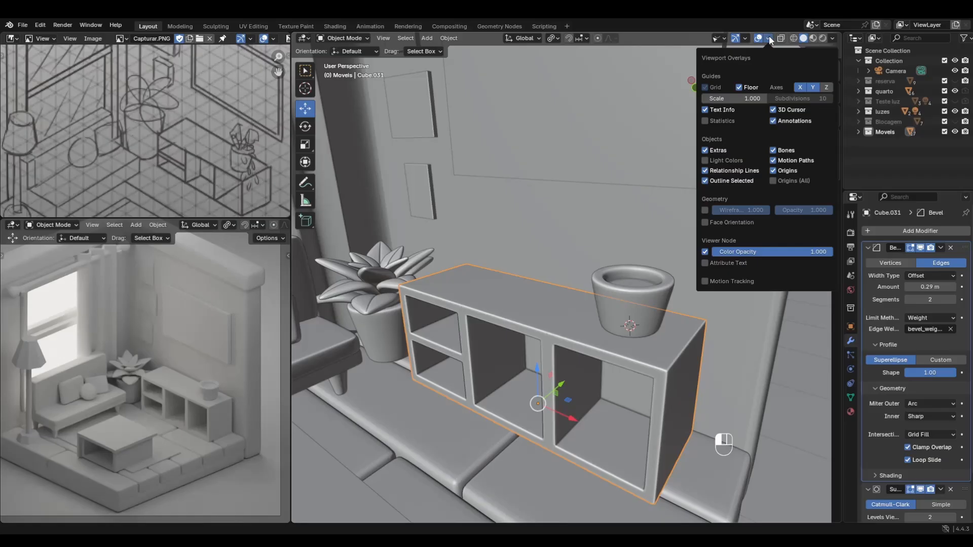
pyautogui.click(705, 210)
pyautogui.moveTo(485, 317); pyautogui.dragTo(550, 317, button='middle')
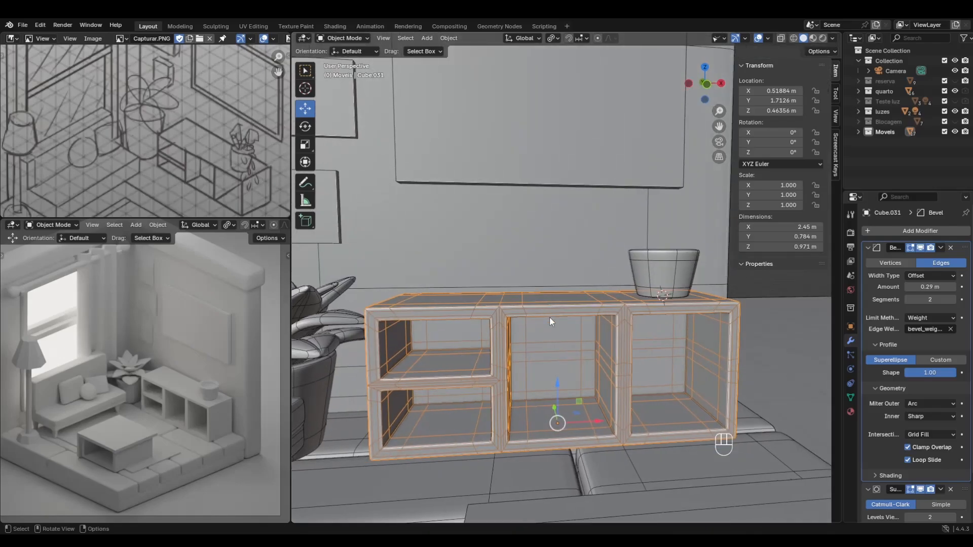
pyautogui.scroll(4, 549, 317)
pyautogui.moveTo(582, 372); pyautogui.dragTo(571, 356, button='middle')
pyautogui.keyDown('shift'); pyautogui.moveTo(546, 397); pyautogui.dragTo(588, 337, button='middle'); pyautogui.keyUp('shift')
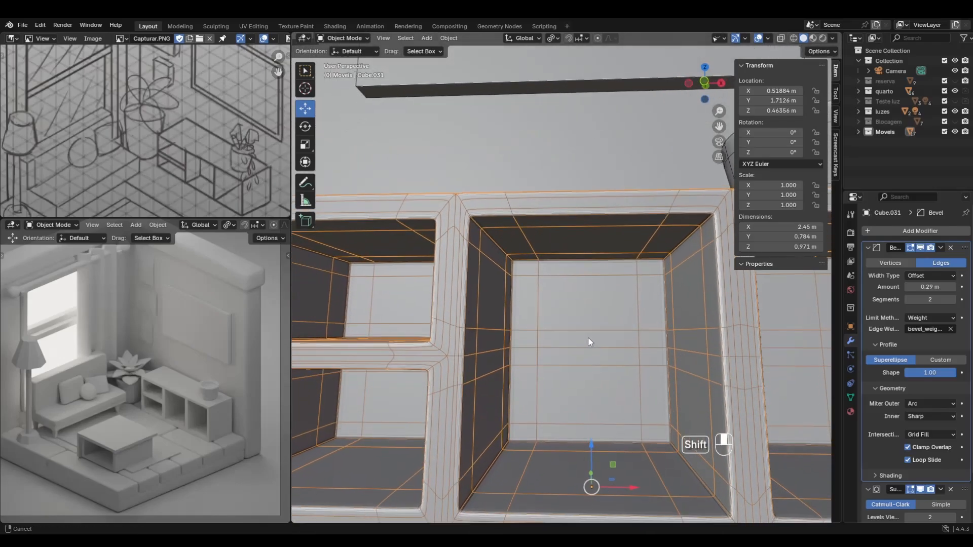
pyautogui.scroll(-2, 587, 337)
# Switch the bevel limit method to Angle to compare the wireframe, and return it to Weight.
pyautogui.click(921, 318)
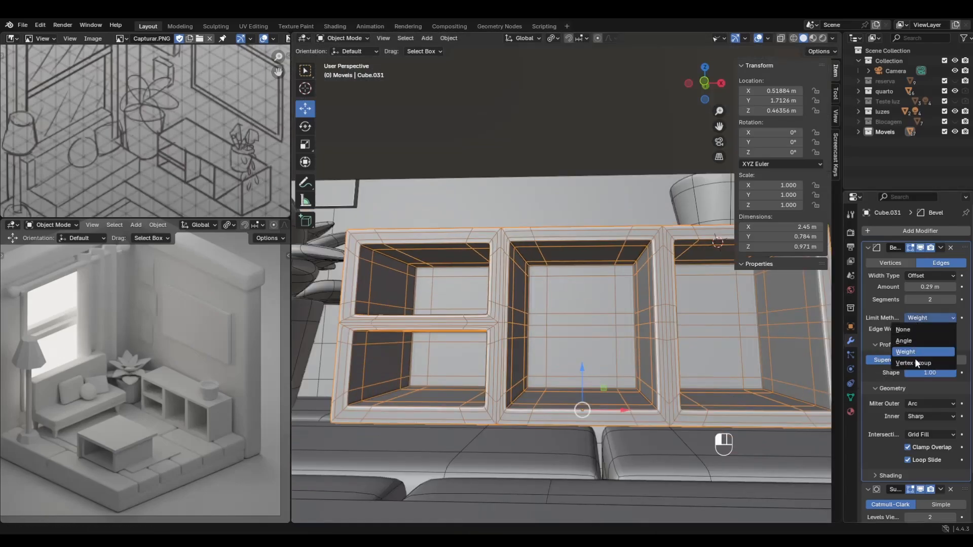
pyautogui.click(914, 342)
pyautogui.moveTo(779, 330); pyautogui.dragTo(527, 299, button='middle')
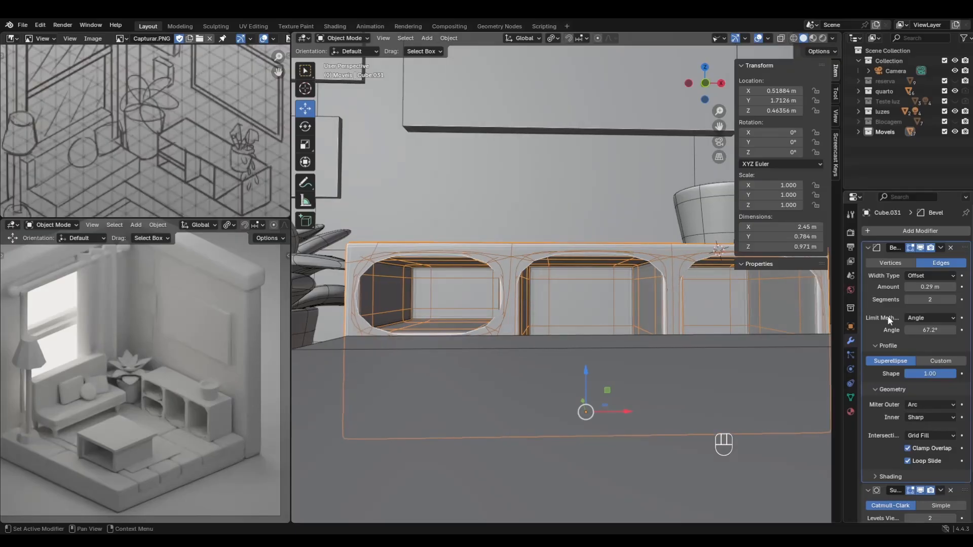
pyautogui.click(912, 318)
pyautogui.click(900, 352)
# Apply Shade Smooth to the shelf unit with sharp edges kept.
pyautogui.scroll(4, 512, 294)
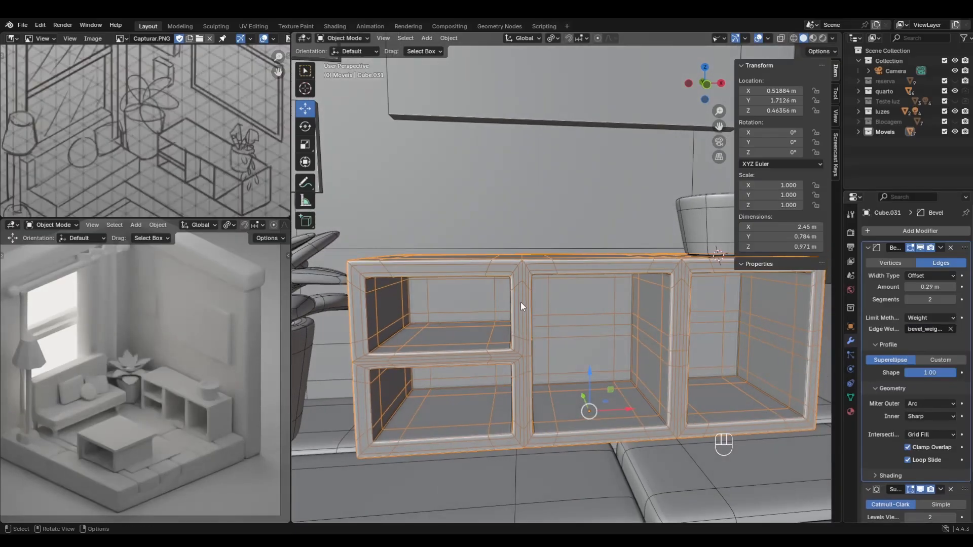
pyautogui.keyDown('shift'); pyautogui.moveTo(523, 338); pyautogui.dragTo(590, 323, button='middle'); pyautogui.keyUp('shift')
pyautogui.scroll(3, 590, 324)
pyautogui.moveTo(599, 357); pyautogui.dragTo(648, 385, button='middle')
pyautogui.rightClick(608, 370)
pyautogui.click(594, 326)
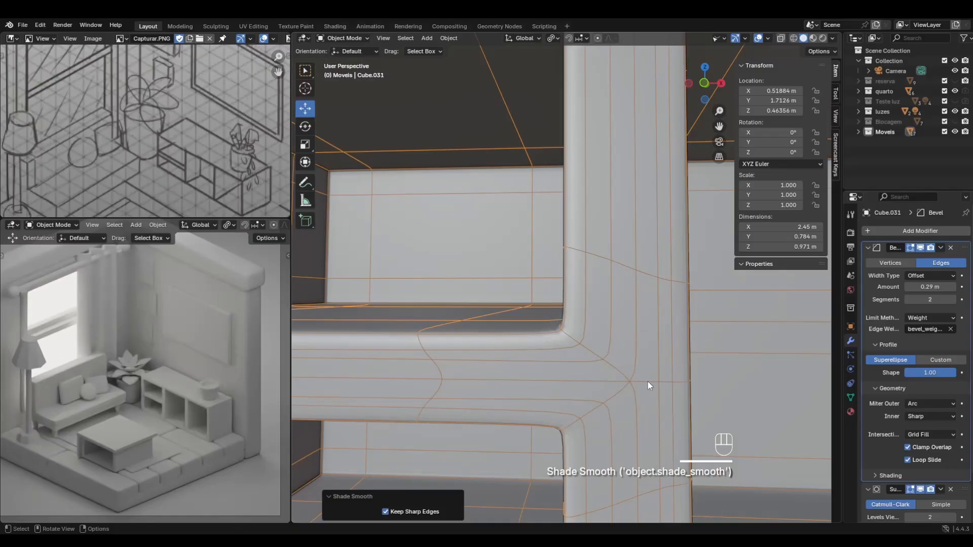
# Switch the Bevel modifier's viewport display off and on again to compare the shelf unit with and without it.
pyautogui.scroll(-4, 647, 382)
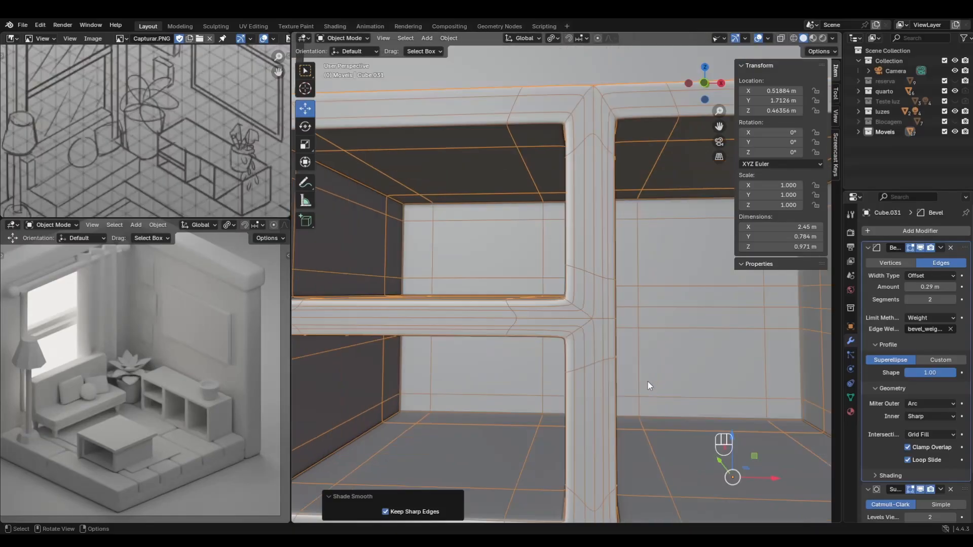
pyautogui.moveTo(648, 382); pyautogui.dragTo(819, 322, button='middle')
pyautogui.click(920, 247)
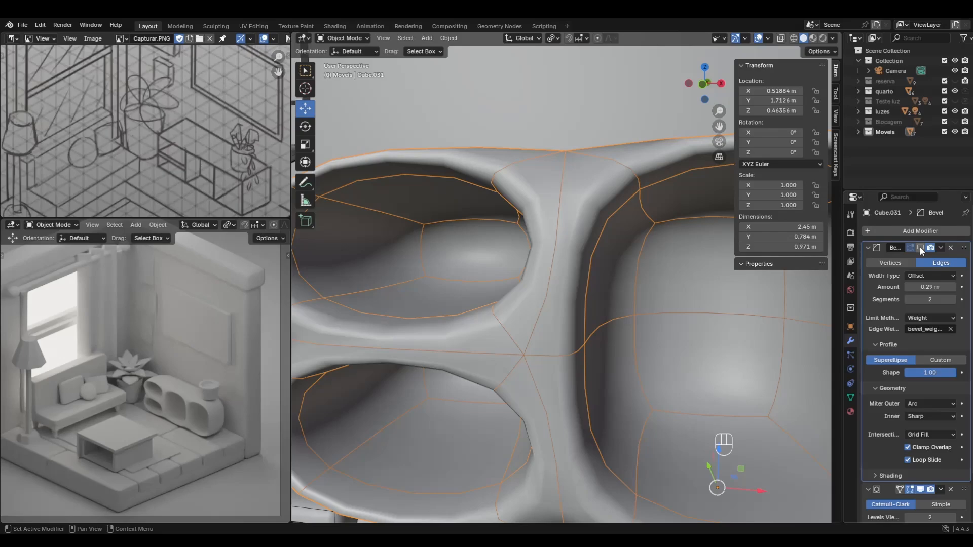
pyautogui.click(921, 247)
pyautogui.scroll(-4, 643, 300)
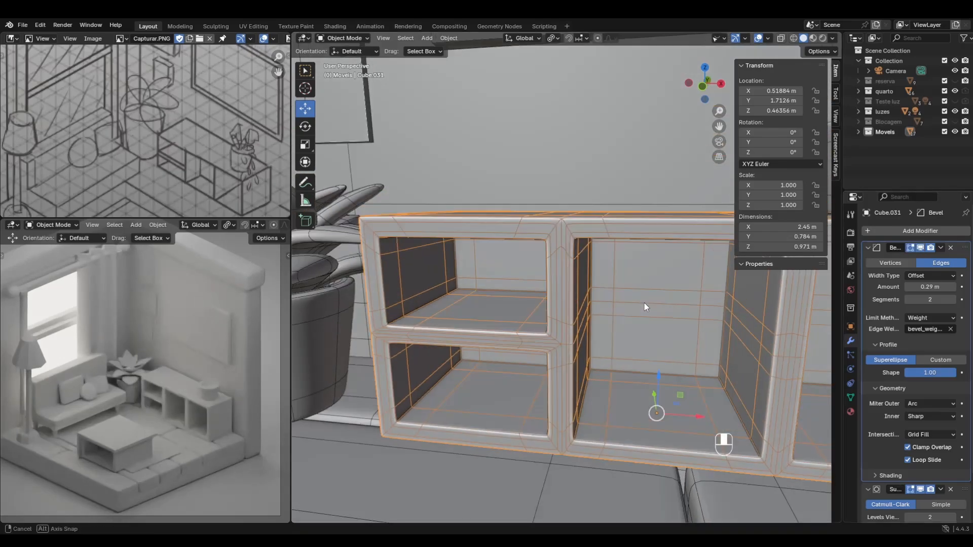
pyautogui.moveTo(644, 302); pyautogui.dragTo(797, 287, button='middle')
# Turn off the wireframe overlay from Edit Mode and return the shelf unit to Object Mode.
pyautogui.press('Tab')
pyautogui.scroll(-3, 796, 202)
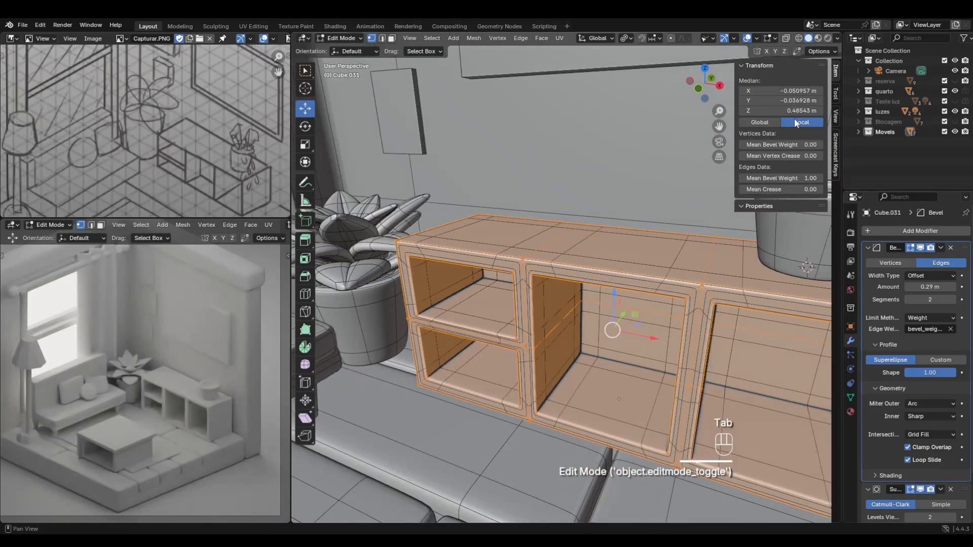
pyautogui.click(756, 38)
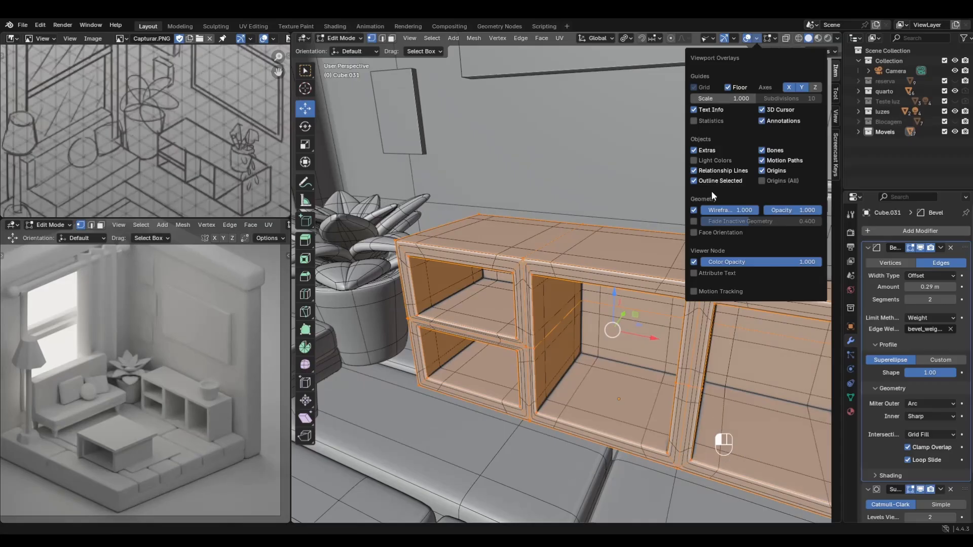
pyautogui.click(694, 210)
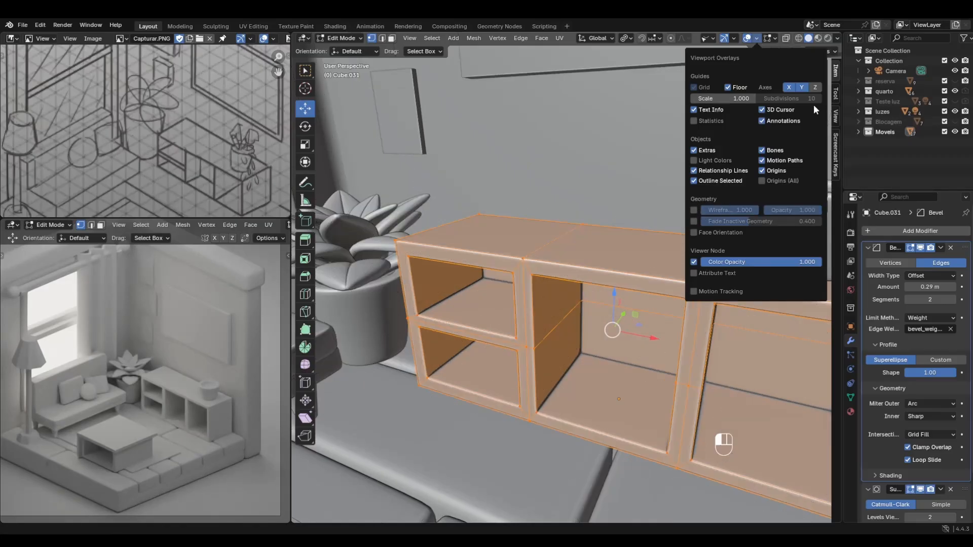
pyautogui.click(777, 39)
pyautogui.click(777, 38)
pyautogui.scroll(-6, 659, 192)
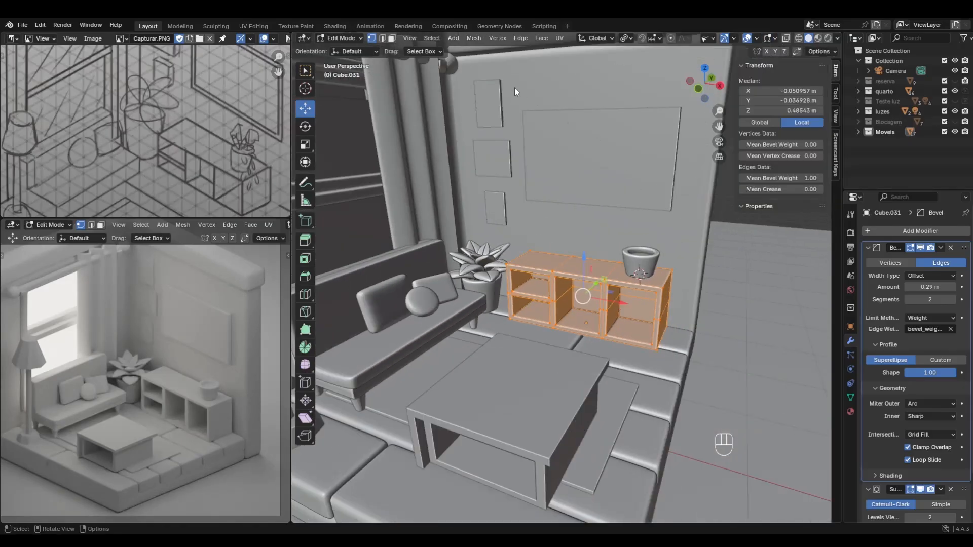
pyautogui.press('Tab')
pyautogui.scroll(4, 592, 335)
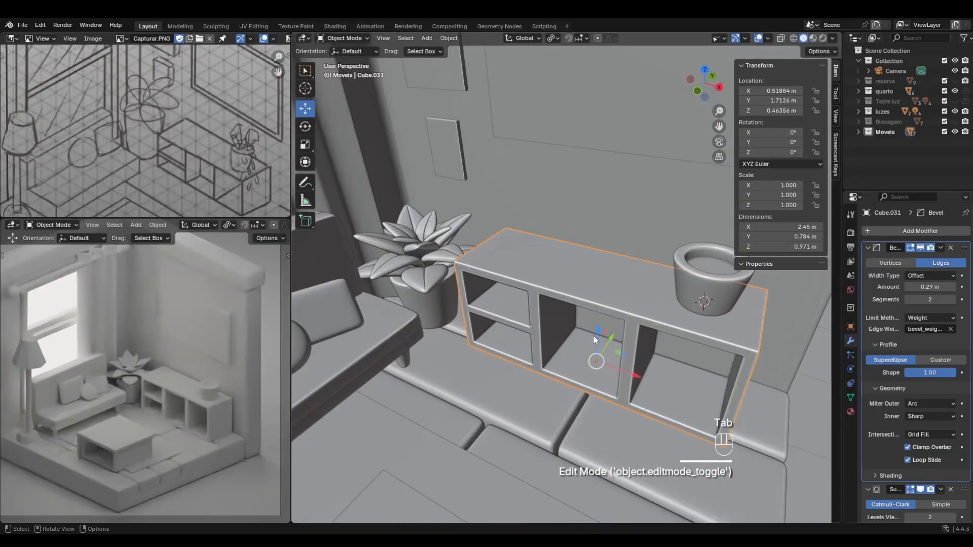
pyautogui.moveTo(593, 335)
pyautogui.mouseDown(button='middle')
pyautogui.moveTo(604, 311)
pyautogui.moveTo(629, 337)
pyautogui.moveTo(575, 344)
pyautogui.moveTo(579, 336)
pyautogui.mouseUp(button='middle')
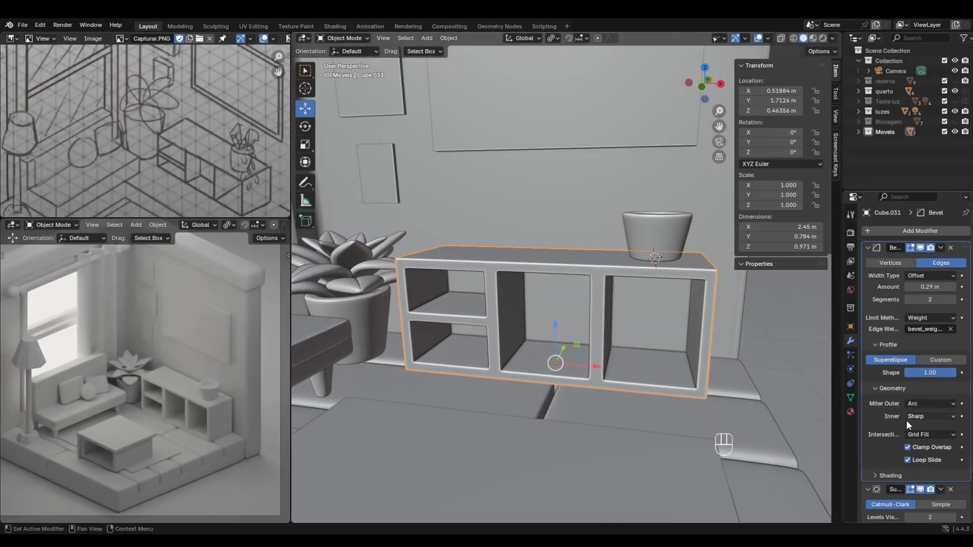
# Collapse the Bevel settings and, in Edit Mode, select the inner face loops of the shelf unit's two large compartments.
pyautogui.click(867, 246)
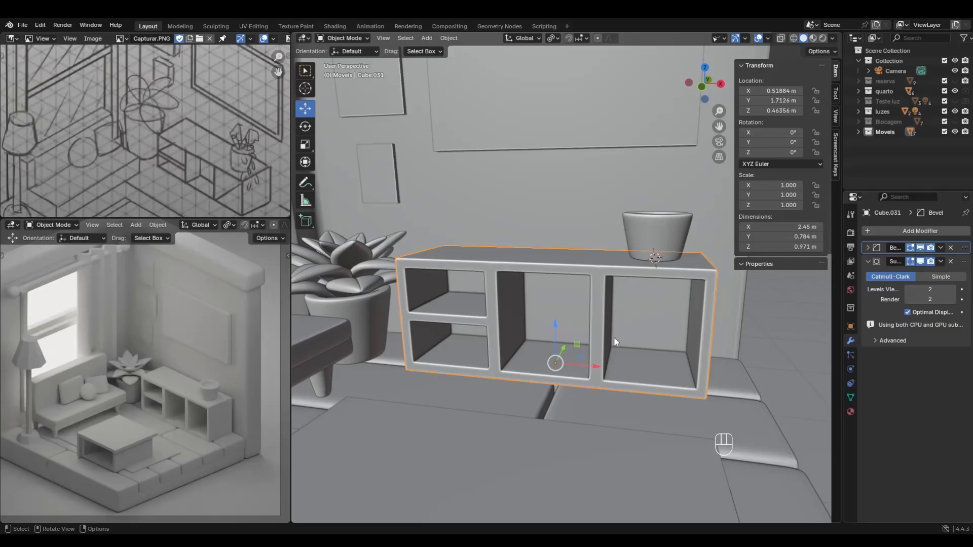
pyautogui.moveTo(613, 337); pyautogui.dragTo(540, 283, button='middle')
pyautogui.press('Tab')
pyautogui.scroll(2, 507, 286)
pyautogui.press('3')
pyautogui.click(471, 290)
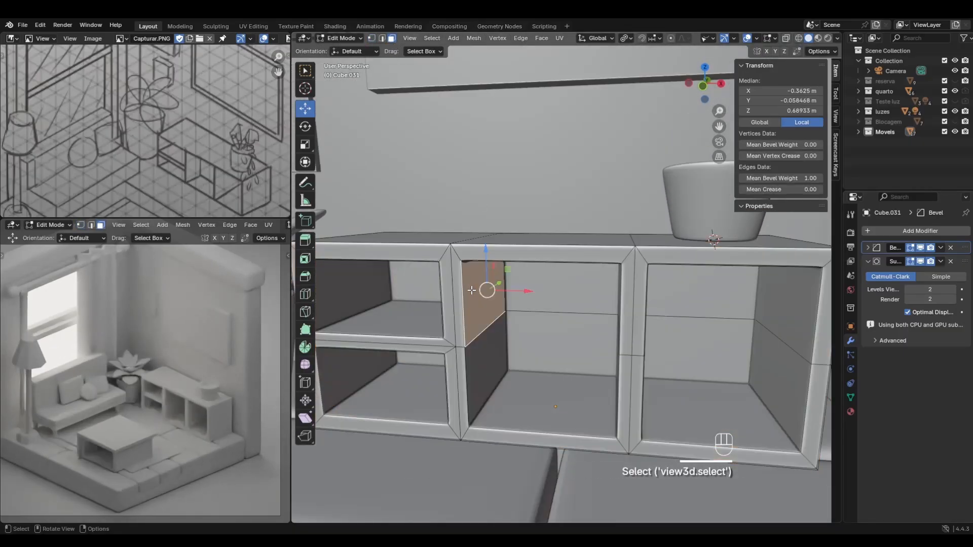
pyautogui.keyDown('alt'); pyautogui.click(488, 337); pyautogui.keyUp('alt')
pyautogui.click(486, 338)
pyautogui.keyDown('alt'); pyautogui.click(482, 330); pyautogui.keyUp('alt')
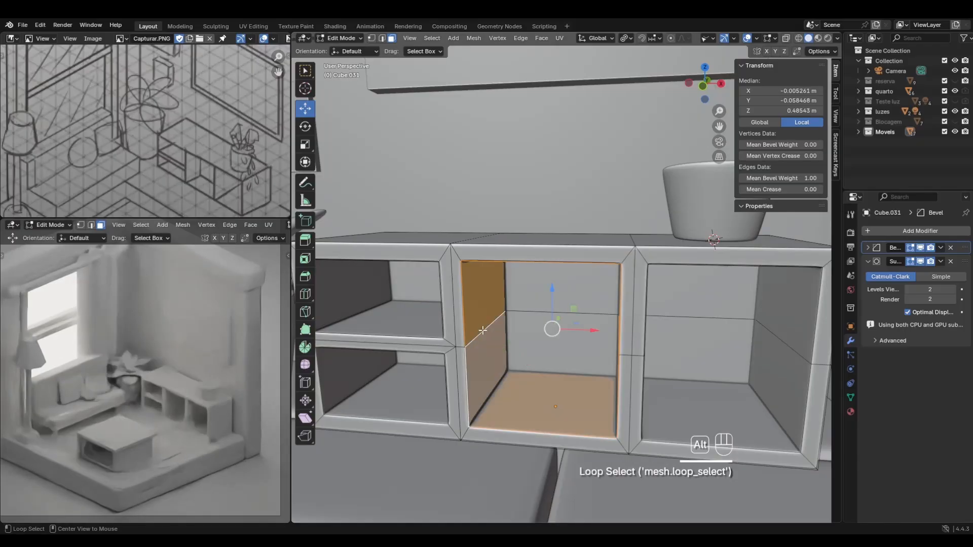
pyautogui.moveTo(483, 330); pyautogui.dragTo(444, 381, button='middle')
pyautogui.keyDown('alt'); pyautogui.keyDown('shift'); pyautogui.click(629, 411); pyautogui.keyUp('shift'); pyautogui.keyUp('alt')
pyautogui.scroll(-4, 584, 416)
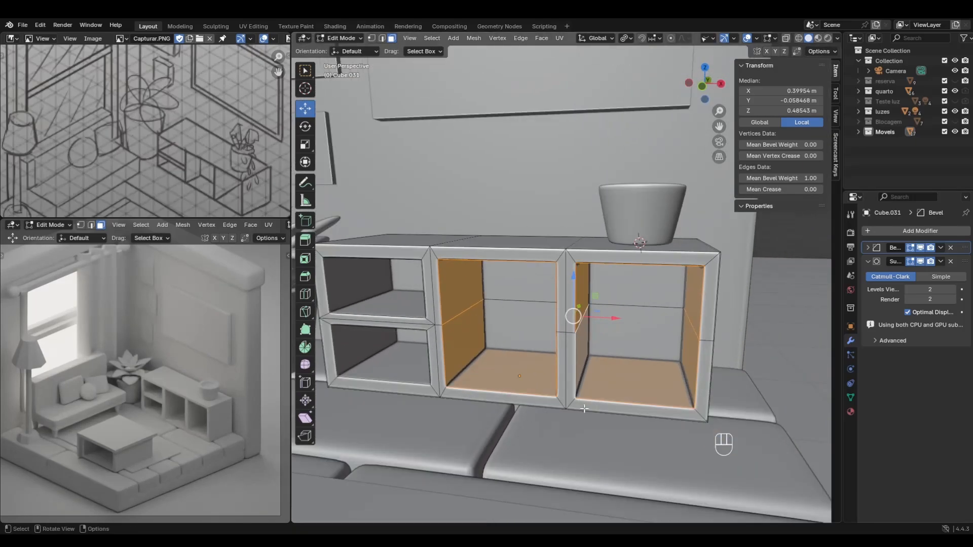
# Try to scale the large compartments' inner faces down uniformly on all axes.
pyautogui.press('s')
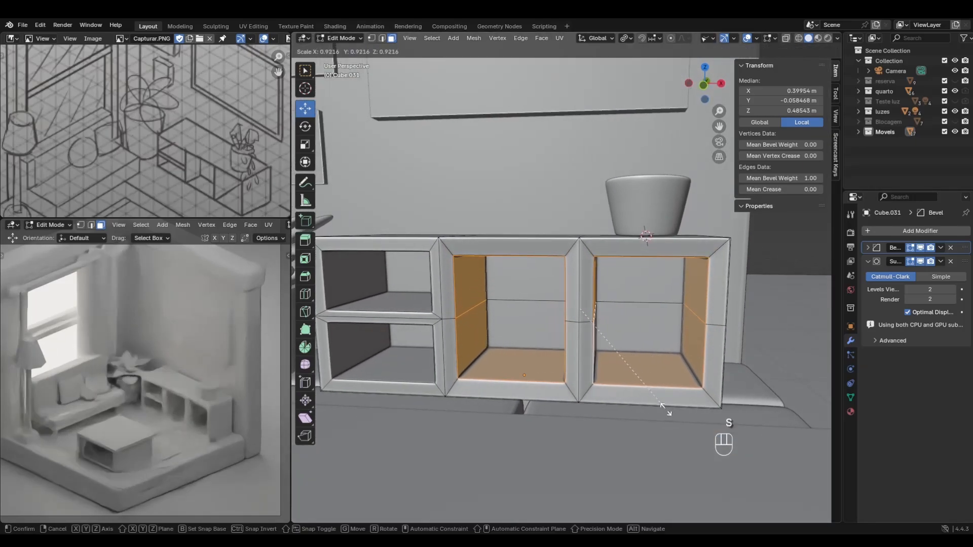
pyautogui.click(664, 383)
pyautogui.moveTo(664, 383); pyautogui.dragTo(598, 410, button='middle')
pyautogui.hotkey('ctrl', 'z')
# Scale the large compartments' inner faces to about 0.9 on X and Z only, leaving the Y depth locked.
pyautogui.press('s')
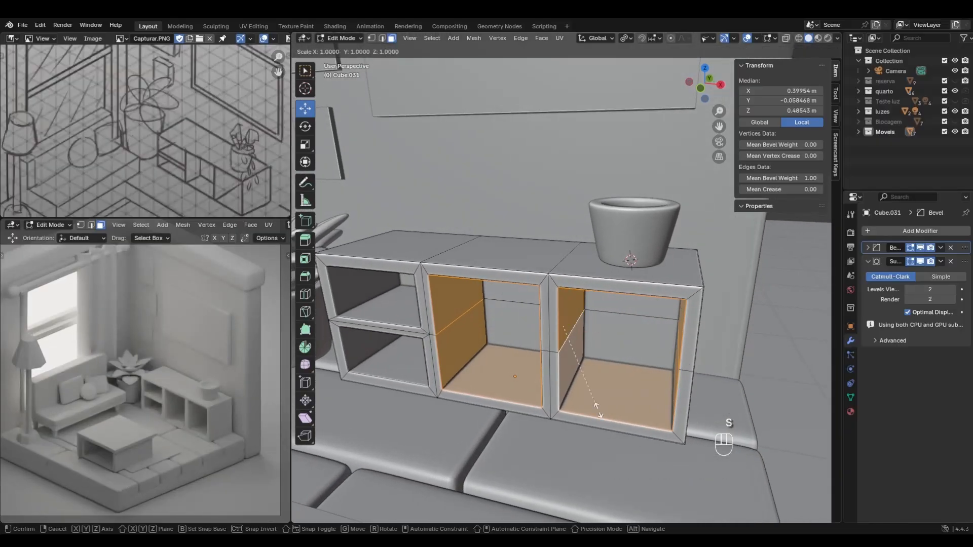
pyautogui.hotkey('shift', 'y')
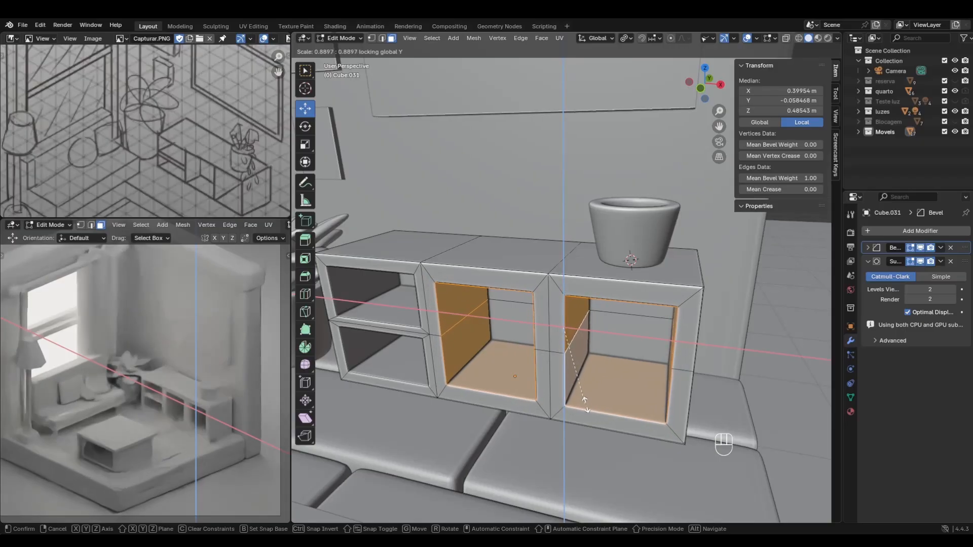
pyautogui.click(591, 404)
# Select the inner face loops of the two small stacked compartments together.
pyautogui.moveTo(591, 403); pyautogui.dragTo(484, 375, button='middle')
pyautogui.keyDown('alt'); pyautogui.click(504, 386); pyautogui.keyUp('alt')
pyautogui.keyDown('alt'); pyautogui.click(509, 374); pyautogui.keyUp('alt')
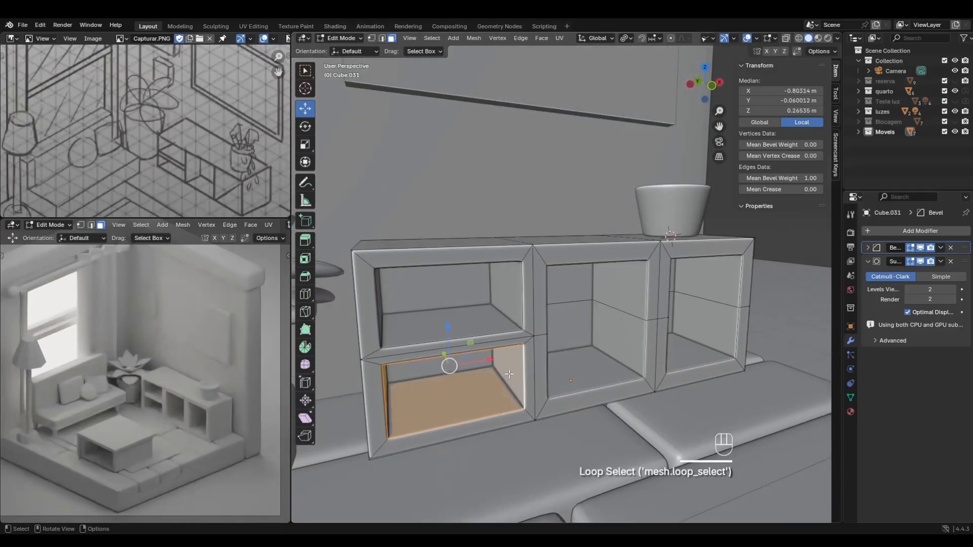
pyautogui.click(507, 310)
pyautogui.keyDown('alt'); pyautogui.click(504, 299); pyautogui.keyUp('alt')
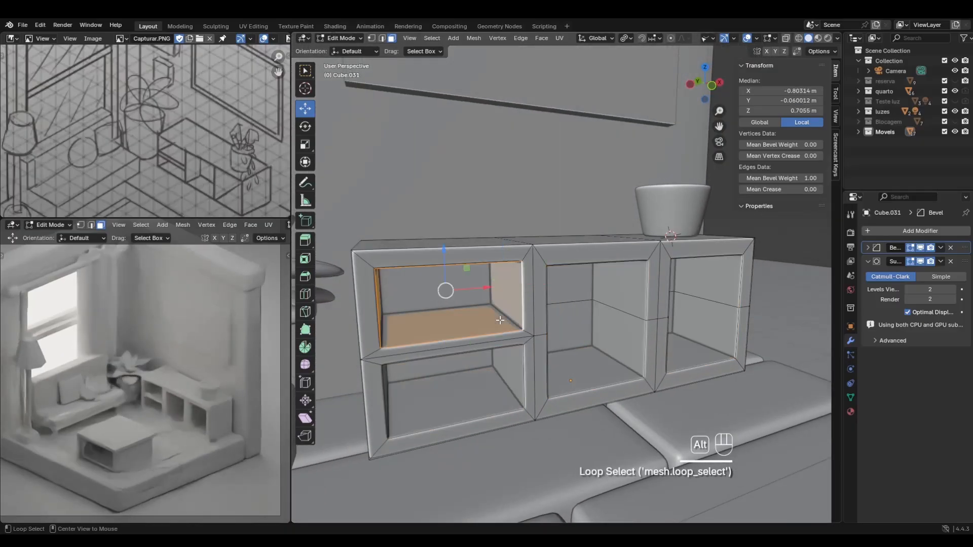
pyautogui.keyDown('alt'); pyautogui.keyDown('shift'); pyautogui.click(508, 381); pyautogui.keyUp('shift'); pyautogui.keyUp('alt')
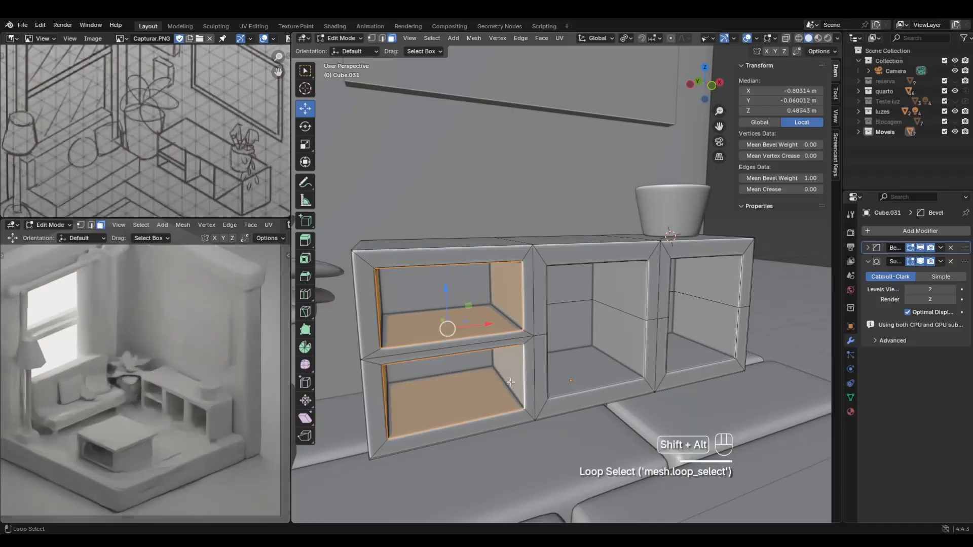
pyautogui.moveTo(559, 409); pyautogui.dragTo(546, 407, button='middle')
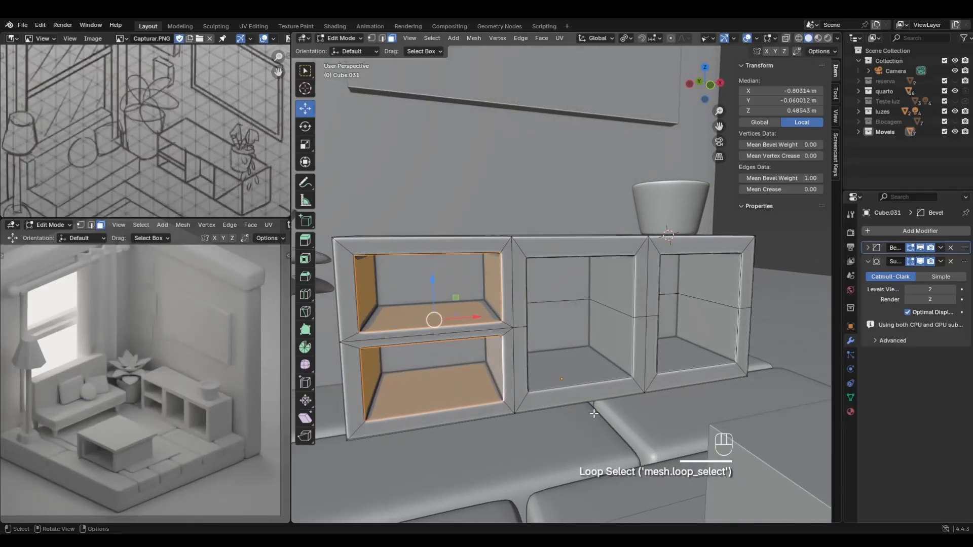
# Try to scale the small compartments' inner faces together with the Y axis locked.
pyautogui.press('s')
pyautogui.hotkey('shift', 'y')
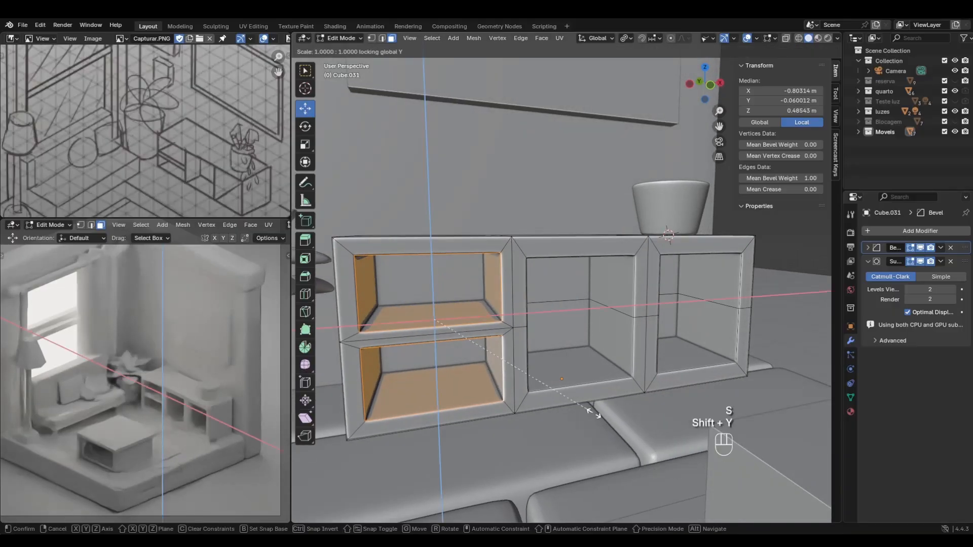
pyautogui.click(603, 395)
pyautogui.hotkey('ctrl', 'z')
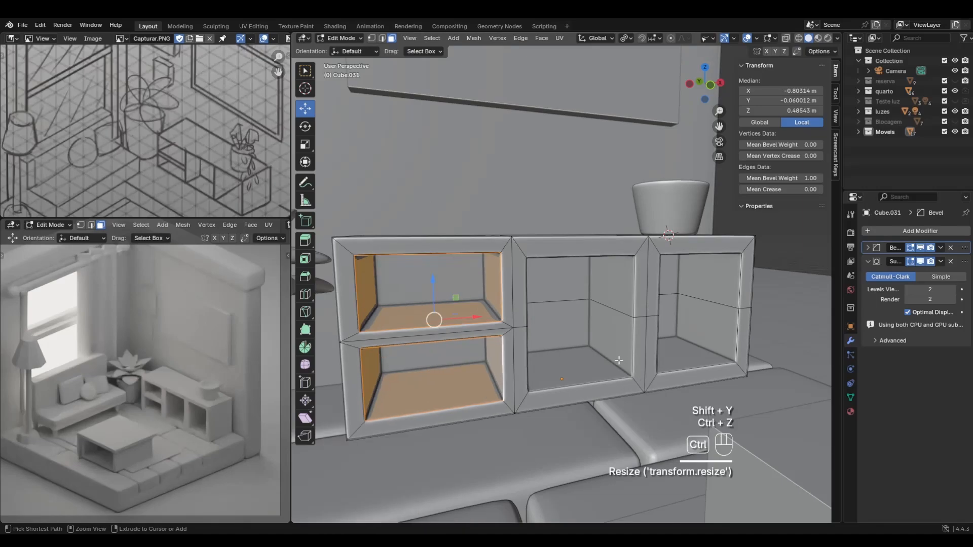
# Switch to the front orthographic view of the shelf unit.
pyautogui.moveTo(619, 361); pyautogui.dragTo(488, 369, button='middle')
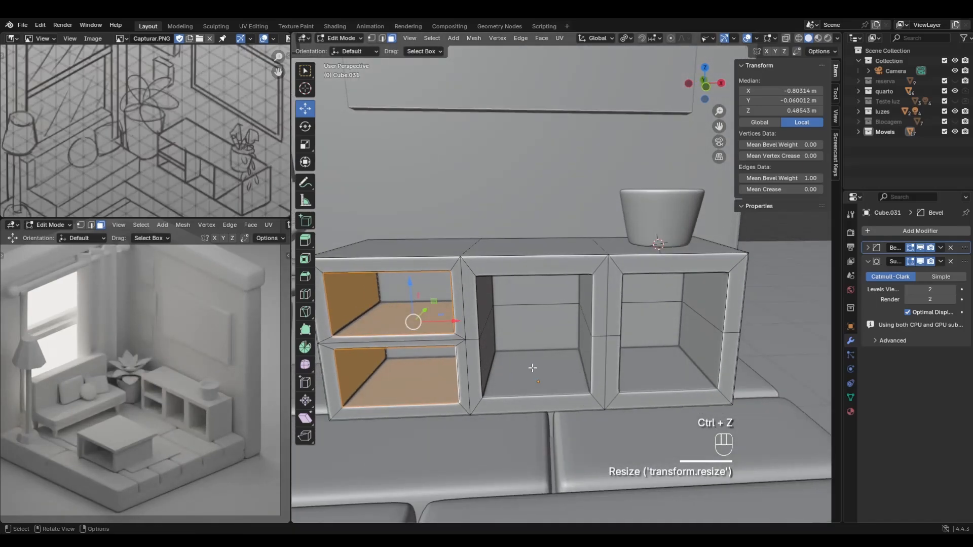
pyautogui.click(707, 89)
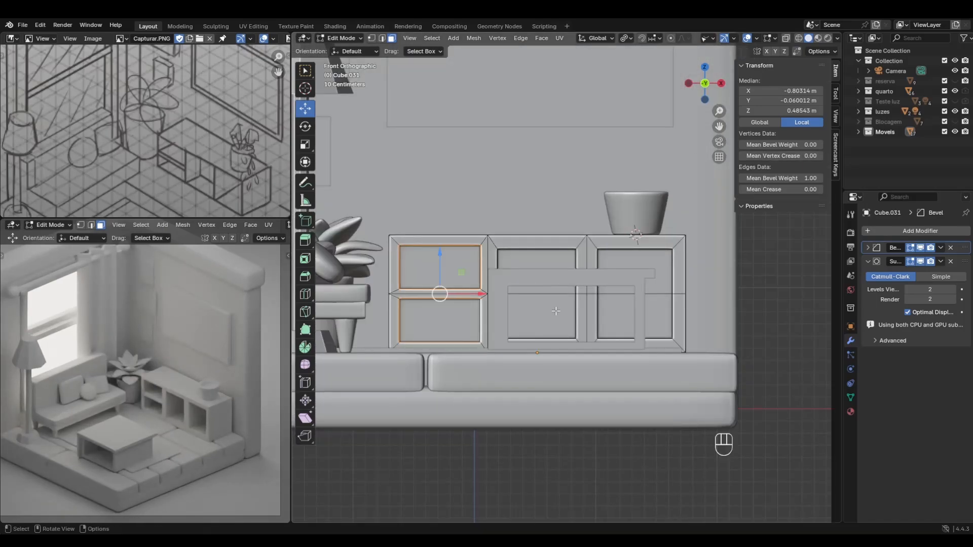
# Scale the inner walls of the two stacked compartments in X and Z only, by 0.855 and again by 0.934.
pyautogui.press('s')
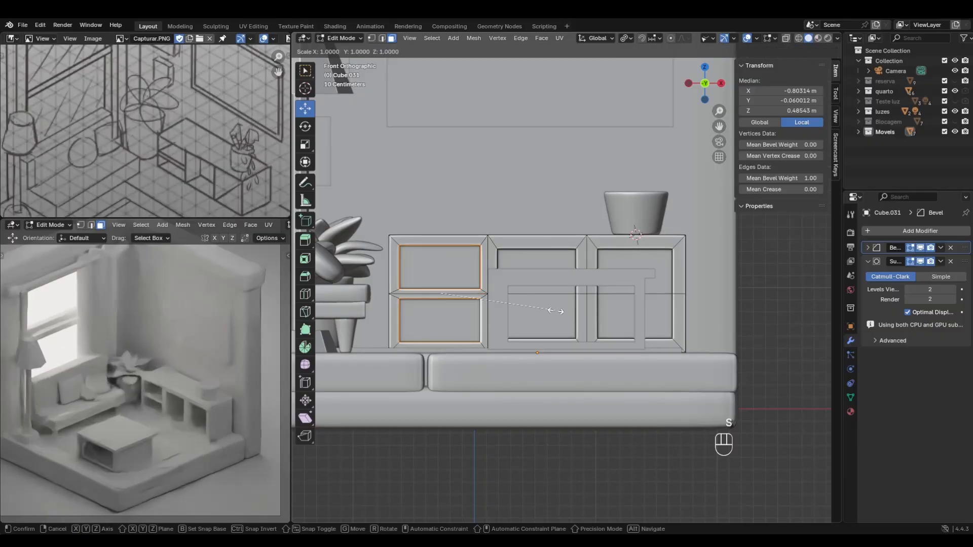
pyautogui.hotkey('shift', 'y')
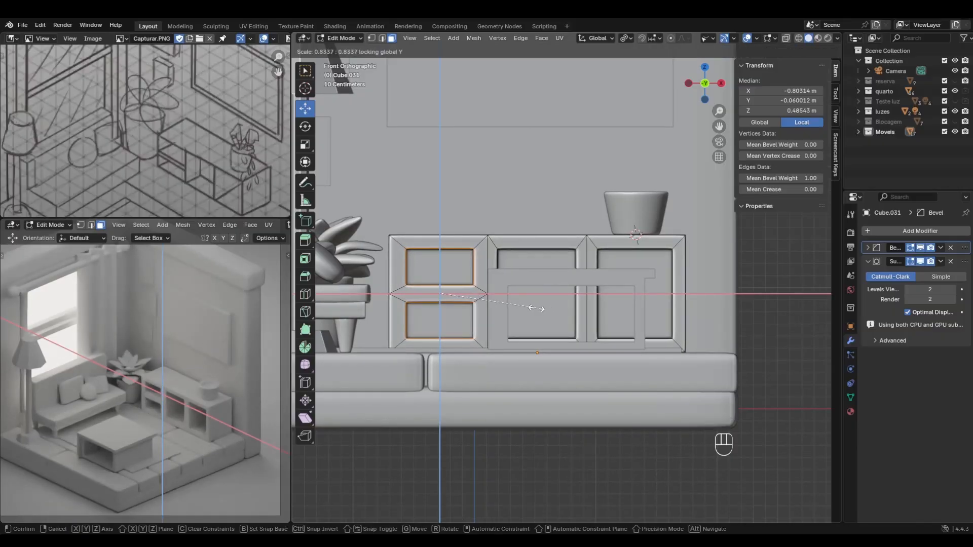
pyautogui.click(536, 307)
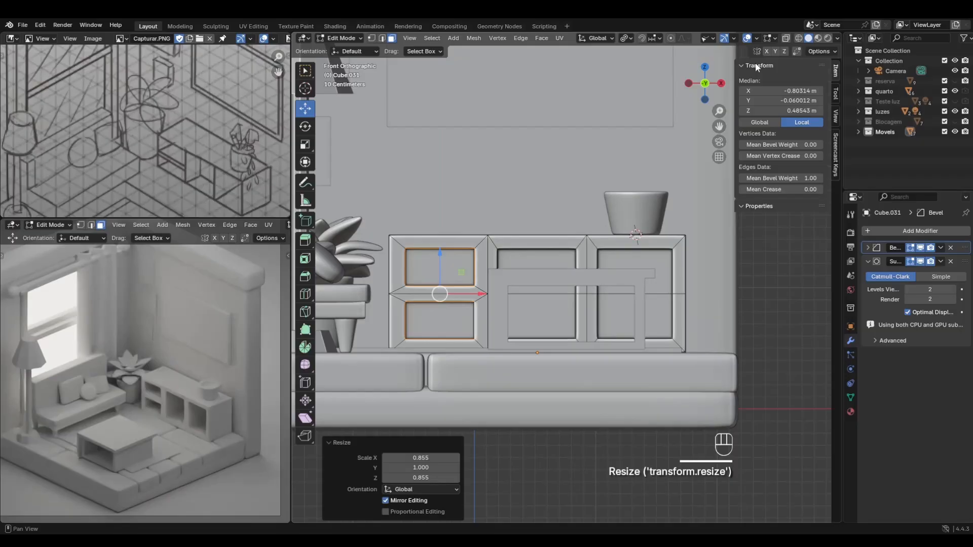
pyautogui.click(785, 39)
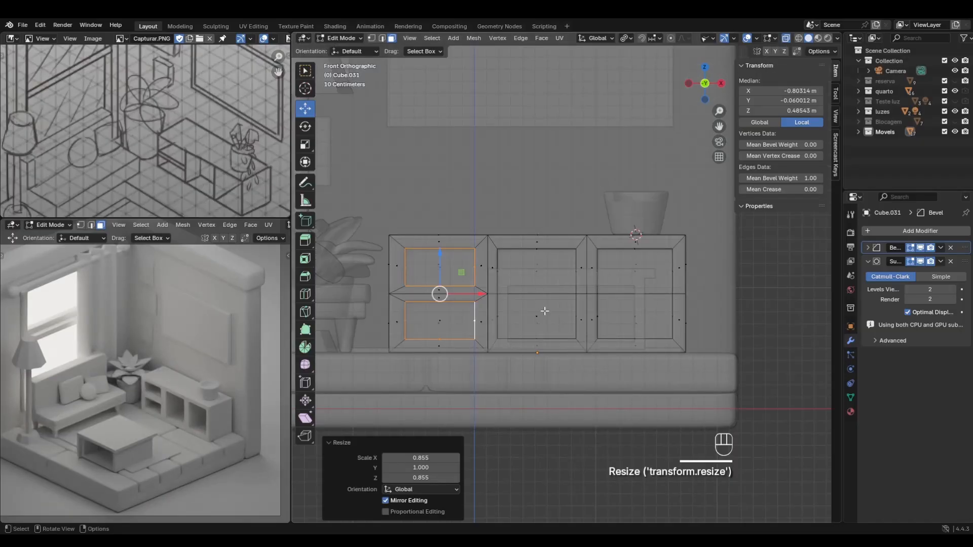
pyautogui.press('s')
pyautogui.hotkey('shift', 'y')
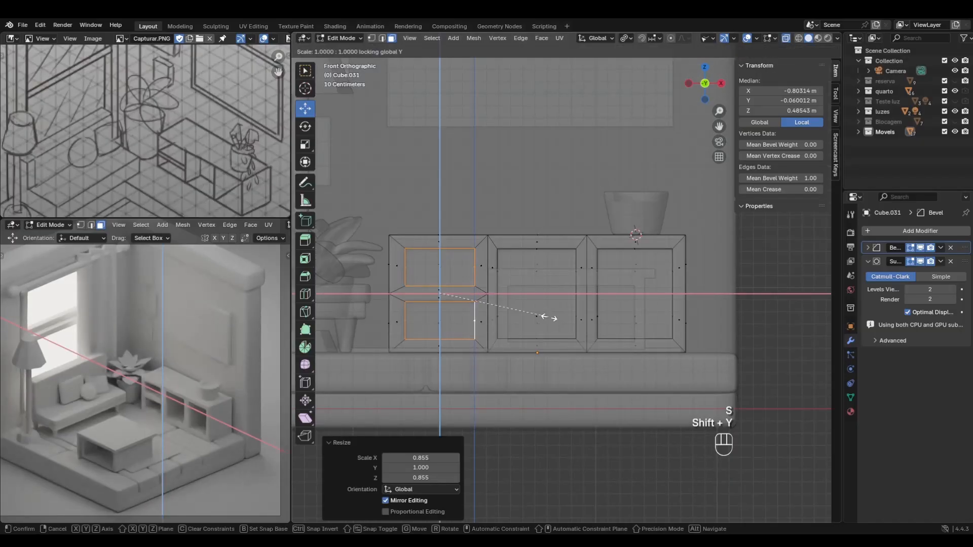
pyautogui.click(543, 317)
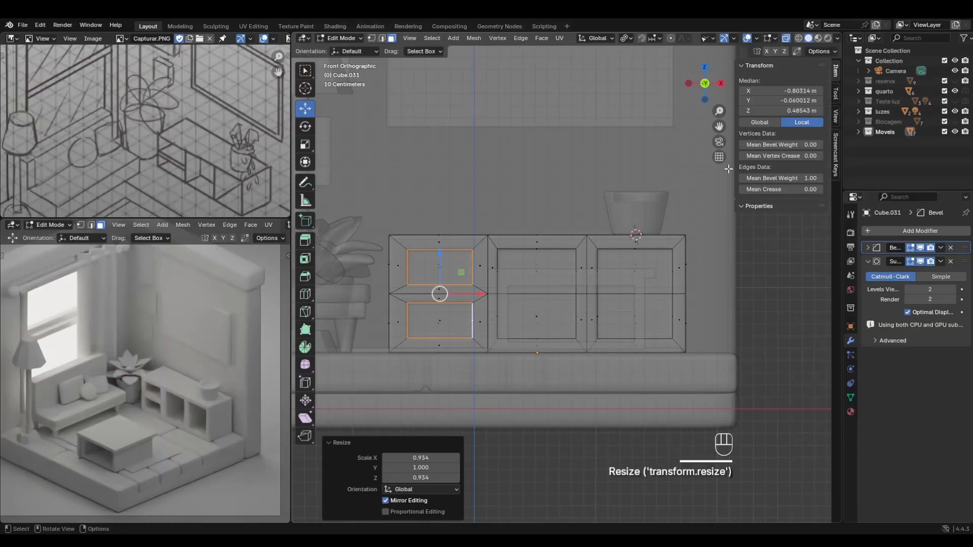
pyautogui.click(785, 40)
# Select the inner faces of the divider between the two stacked compartments and change the transform pivot point.
pyautogui.moveTo(504, 161); pyautogui.dragTo(455, 235, button='middle')
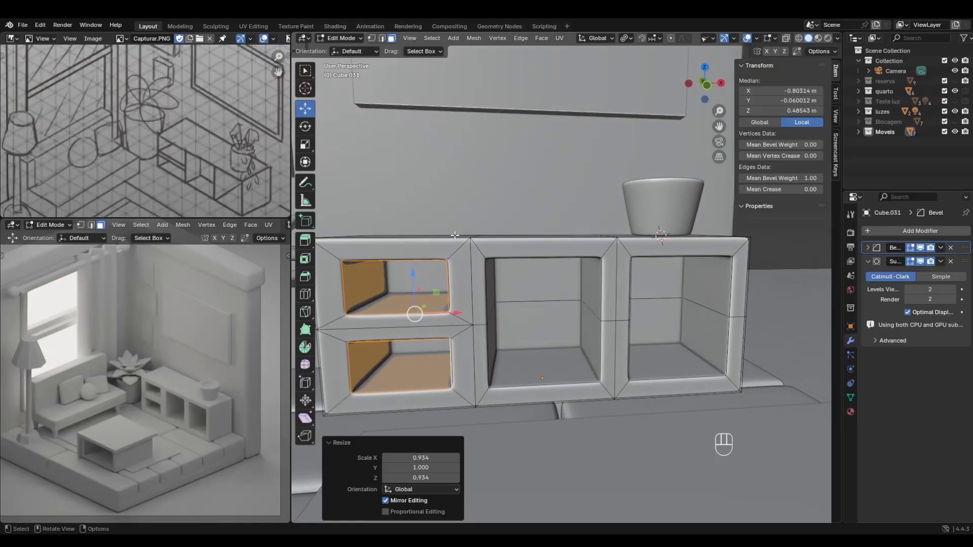
pyautogui.keyDown('shift'); pyautogui.moveTo(497, 278); pyautogui.dragTo(597, 266, button='middle'); pyautogui.keyUp('shift')
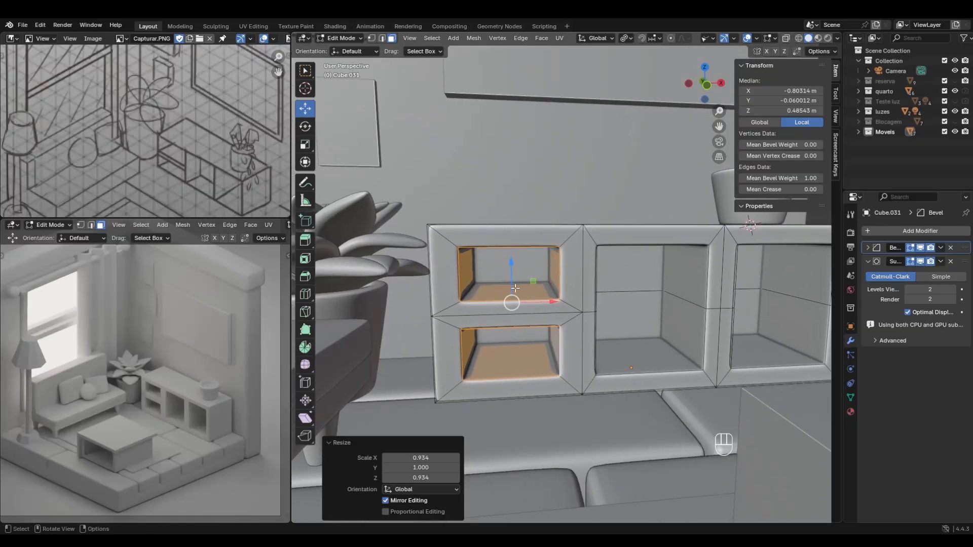
pyautogui.click(516, 290)
pyautogui.moveTo(513, 330); pyautogui.dragTo(522, 355, button='middle')
pyautogui.click(628, 40)
pyautogui.click(652, 97)
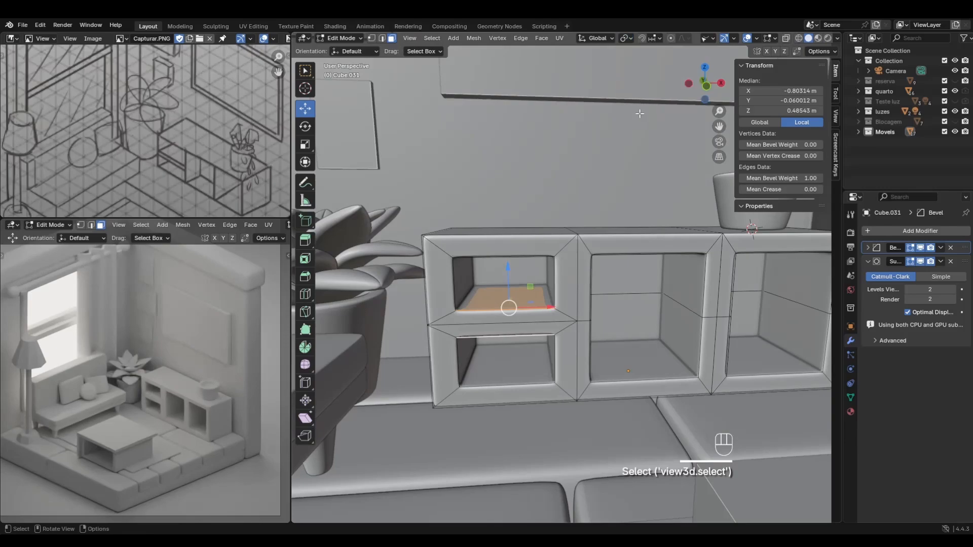
pyautogui.moveTo(591, 226); pyautogui.dragTo(595, 233, button='middle')
pyautogui.press('s')
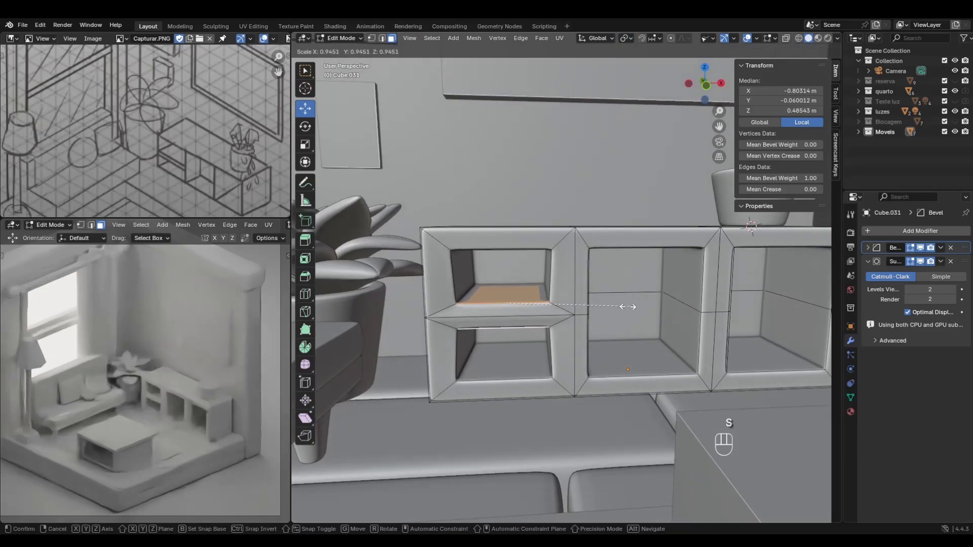
pyautogui.click(633, 308)
pyautogui.hotkey('ctrl', 'z')
# Thin the divider between the stacked compartments by scaling its faces along Z by 0.873 and again by 0.898, and return to Object Mode.
pyautogui.press('s')
pyautogui.press('z')
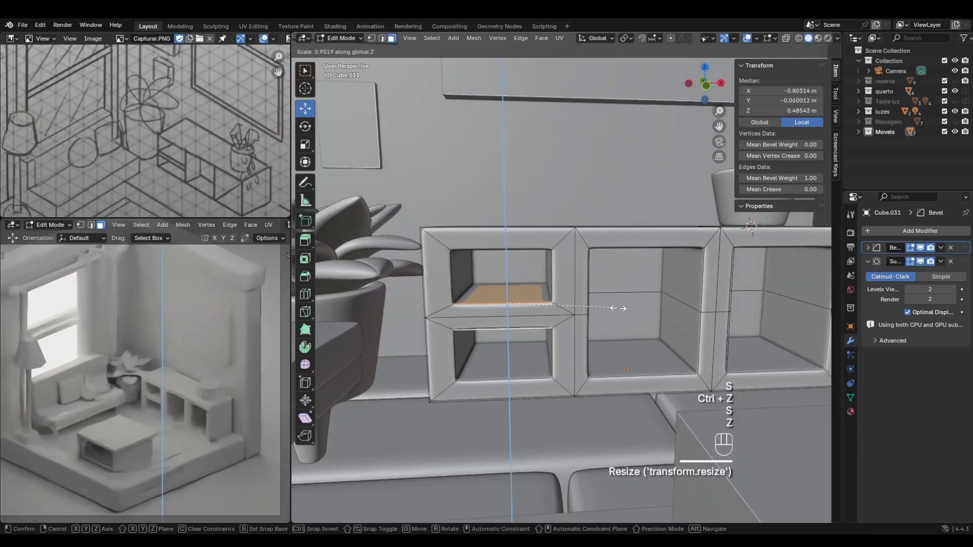
pyautogui.click(609, 306)
pyautogui.moveTo(609, 306); pyautogui.dragTo(608, 296, button='middle')
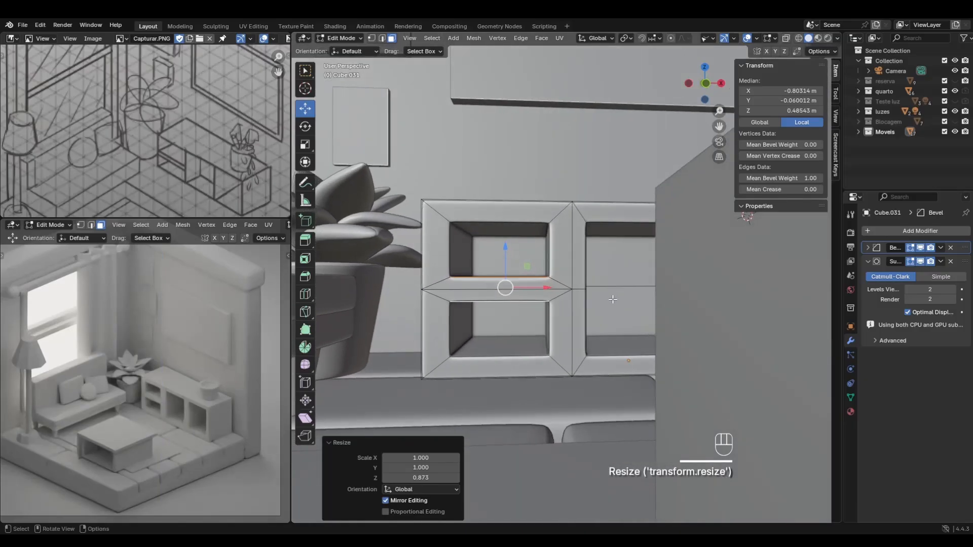
pyautogui.press('s')
pyautogui.press('z')
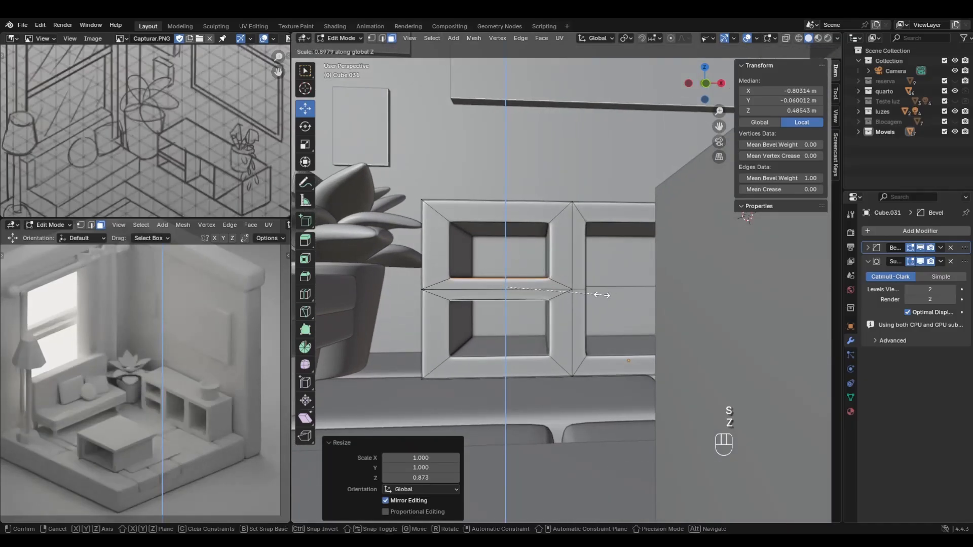
pyautogui.click(602, 295)
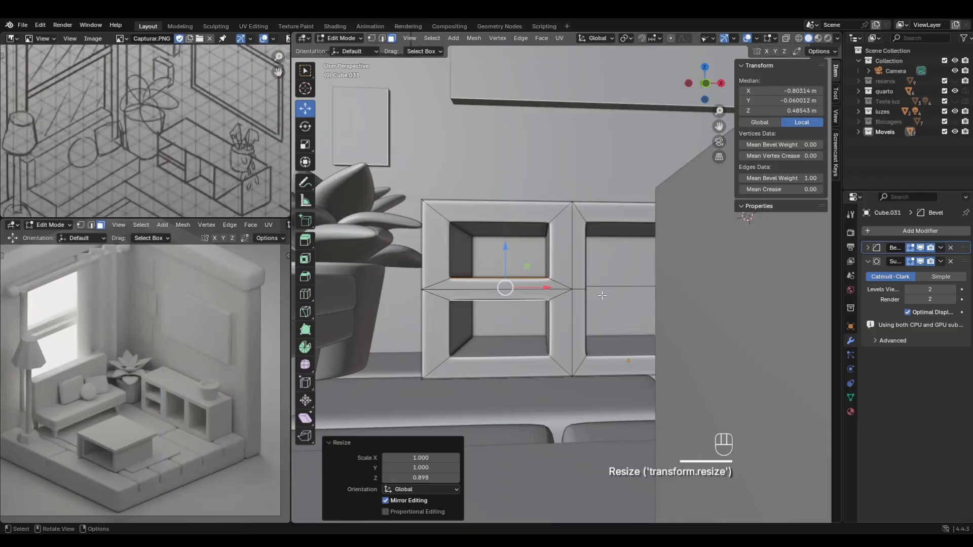
pyautogui.scroll(-5, 614, 261)
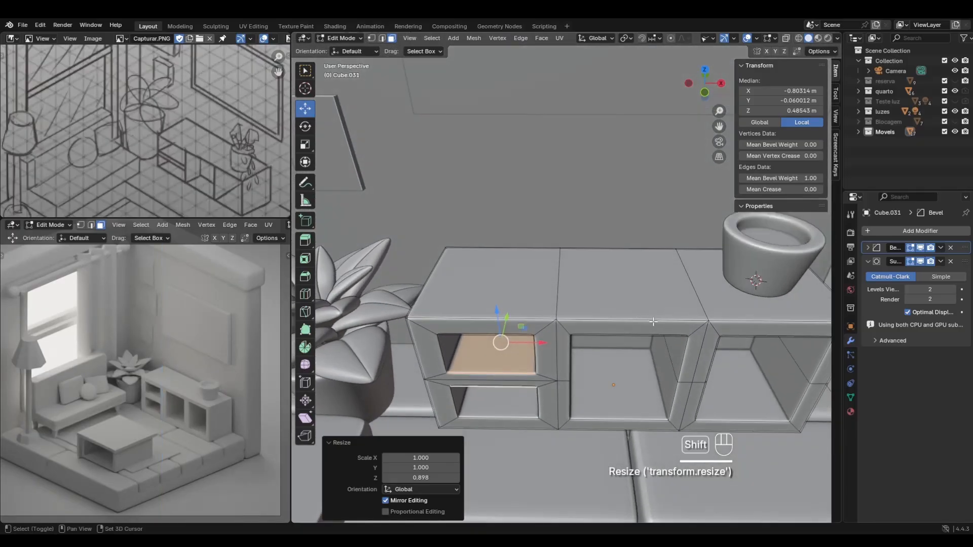
pyautogui.moveTo(615, 261); pyautogui.dragTo(611, 323, button='middle')
pyautogui.press('Tab')
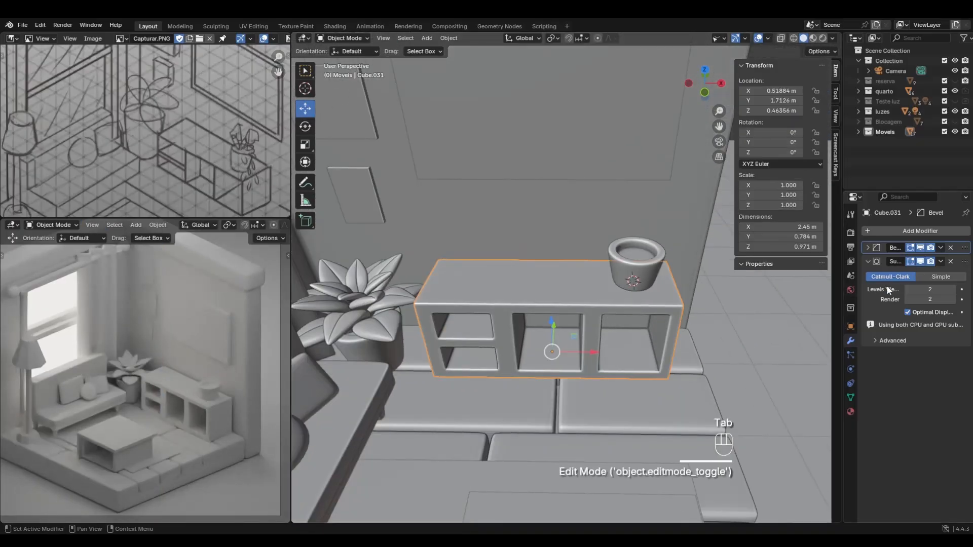
# Compare the cabinet with its Subdivision and Bevel modifiers each hidden in the viewport and shown again.
pyautogui.click(919, 261)
pyautogui.click(919, 261)
pyautogui.click(920, 248)
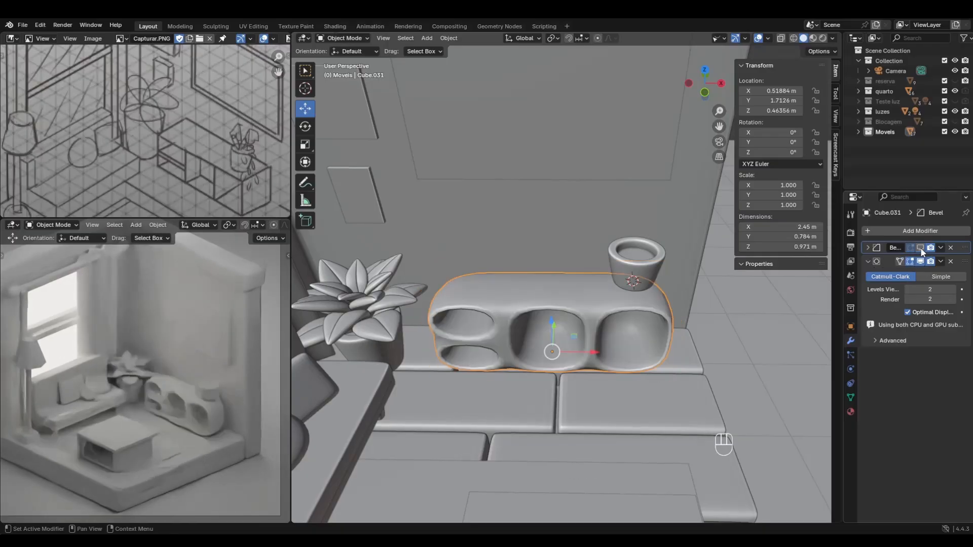
pyautogui.click(920, 247)
pyautogui.moveTo(608, 289); pyautogui.dragTo(572, 324, button='middle')
# Test the Bevel modifier with 1 segment and restore 2 segments, keeping the profile shape at 1.00.
pyautogui.click(868, 247)
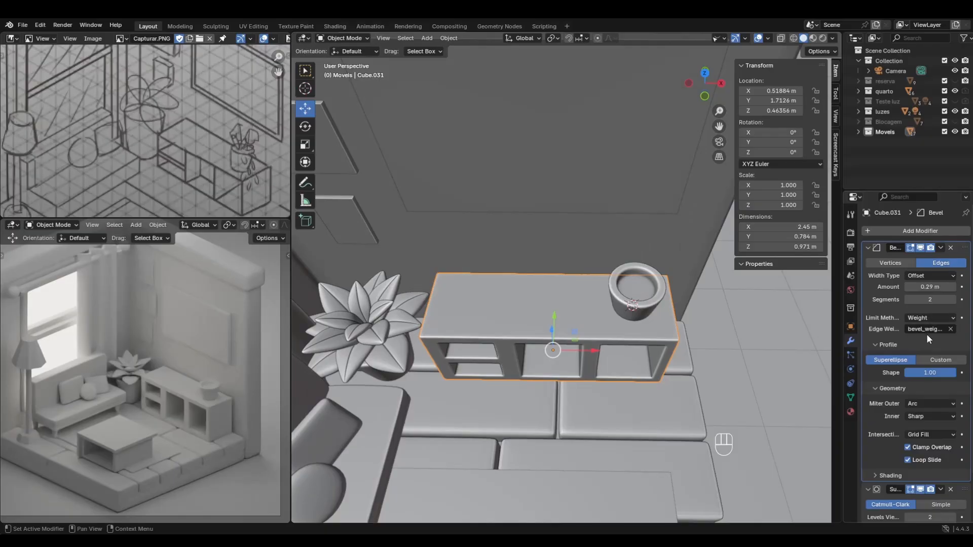
pyautogui.click(909, 301)
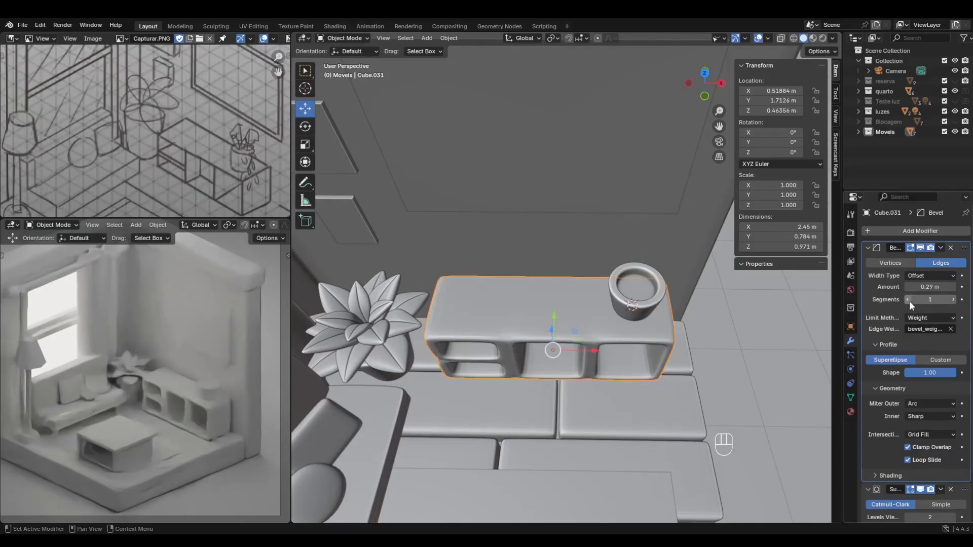
pyautogui.click(950, 299)
pyautogui.moveTo(931, 372)
pyautogui.mouseDown()
pyautogui.moveTo(890, 372)
pyautogui.moveTo(937, 372)
pyautogui.mouseUp()
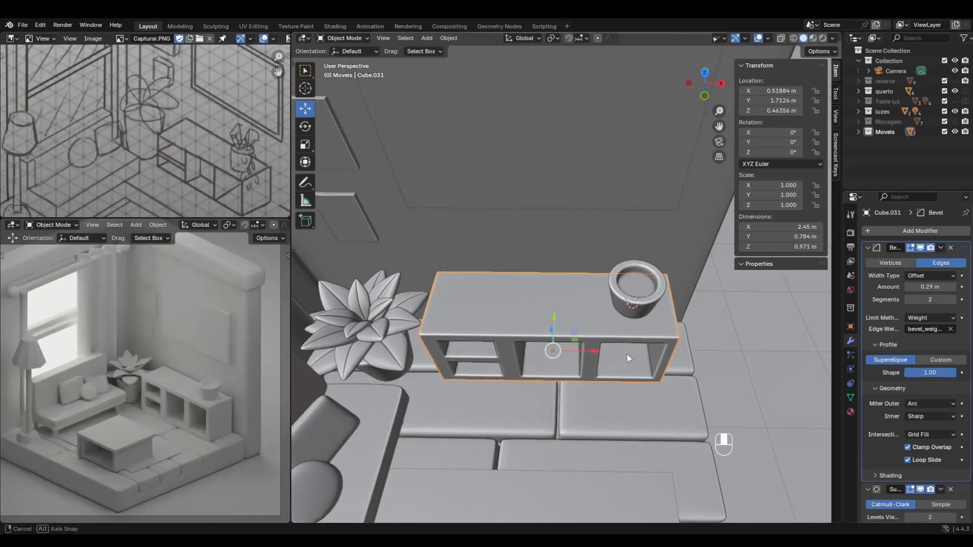
pyautogui.moveTo(626, 353); pyautogui.dragTo(598, 328, button='middle')
# Collapse the Bevel modifier's Profile and Geometry settings and inspect the cabinet's compartments and rounded edges in both 3D views.
pyautogui.click(877, 388)
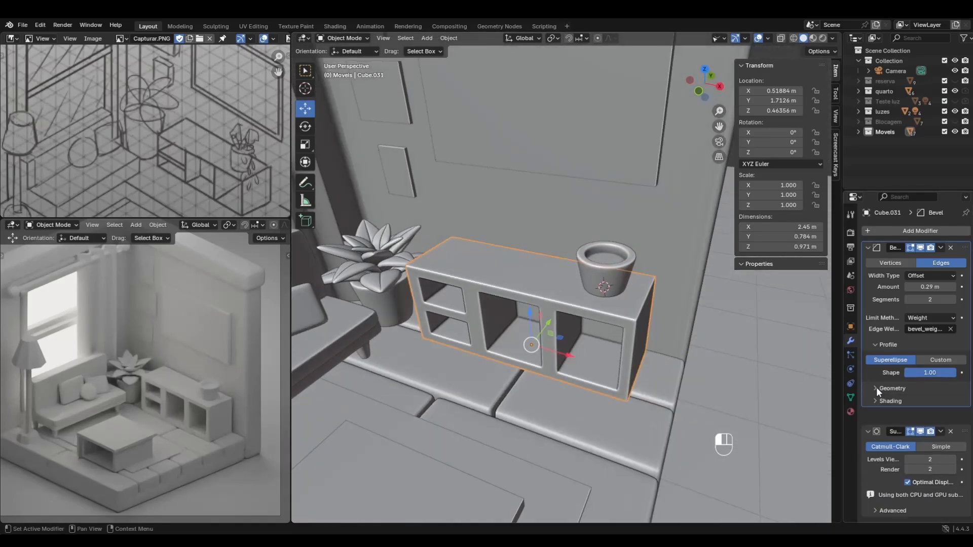
pyautogui.click(884, 343)
pyautogui.click(882, 354)
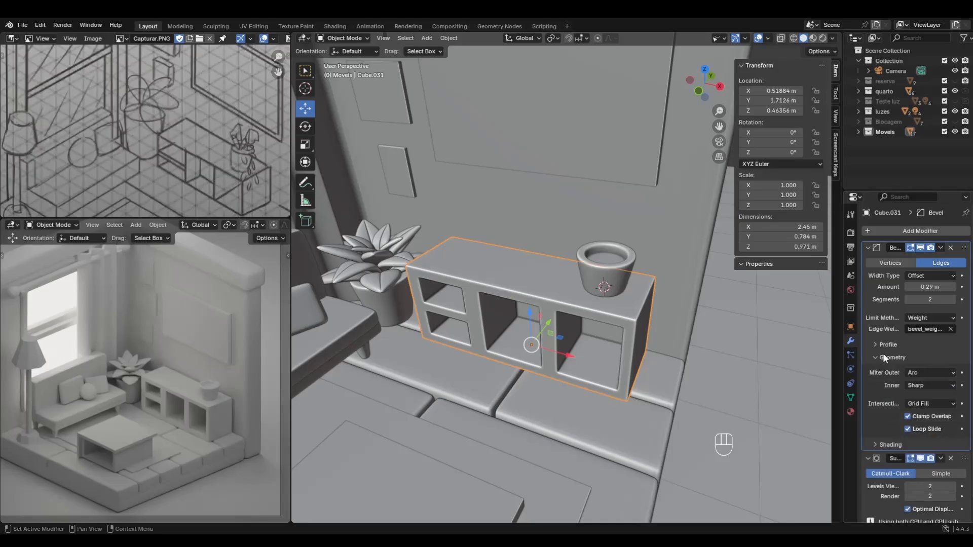
pyautogui.click(883, 354)
pyautogui.moveTo(653, 340)
pyautogui.mouseDown(button='middle')
pyautogui.moveTo(635, 333)
pyautogui.moveTo(661, 343)
pyautogui.mouseUp(button='middle')
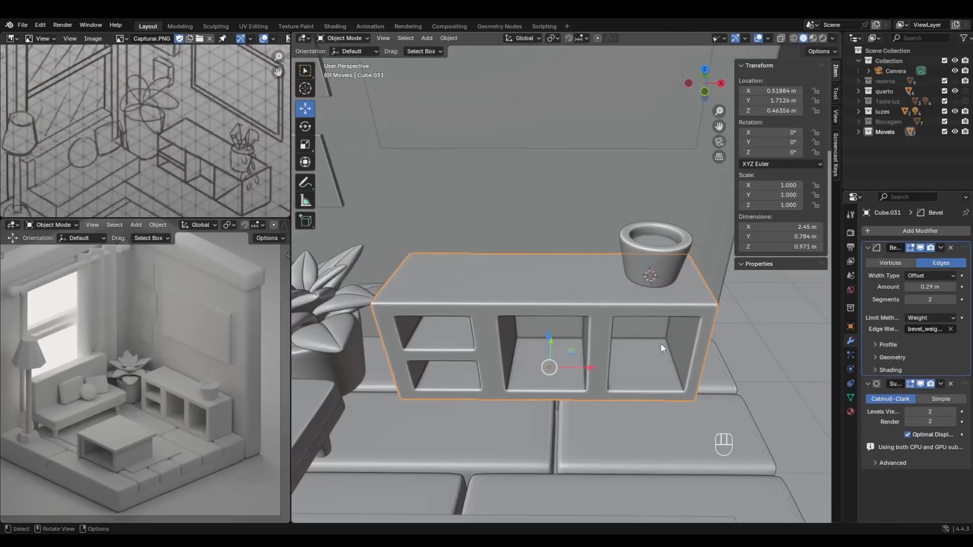
pyautogui.scroll(3, 258, 379)
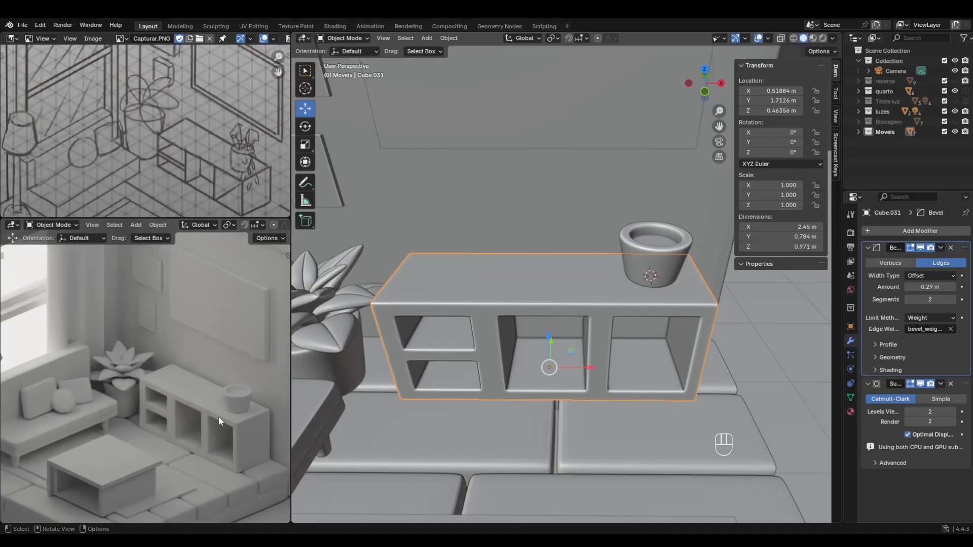
pyautogui.moveTo(669, 390); pyautogui.dragTo(457, 347, button='middle')
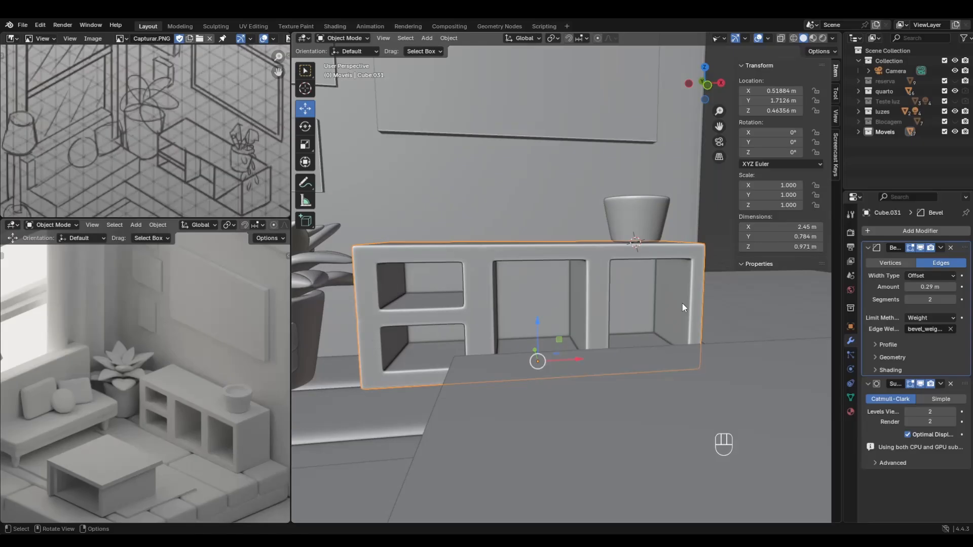
# Move the right compartment's outer inside wall about -0.04 m along X in front view to thicken the cabinet's side.
pyautogui.moveTo(682, 303); pyautogui.dragTo(661, 327, button='middle')
pyautogui.press('Tab')
pyautogui.click(658, 313)
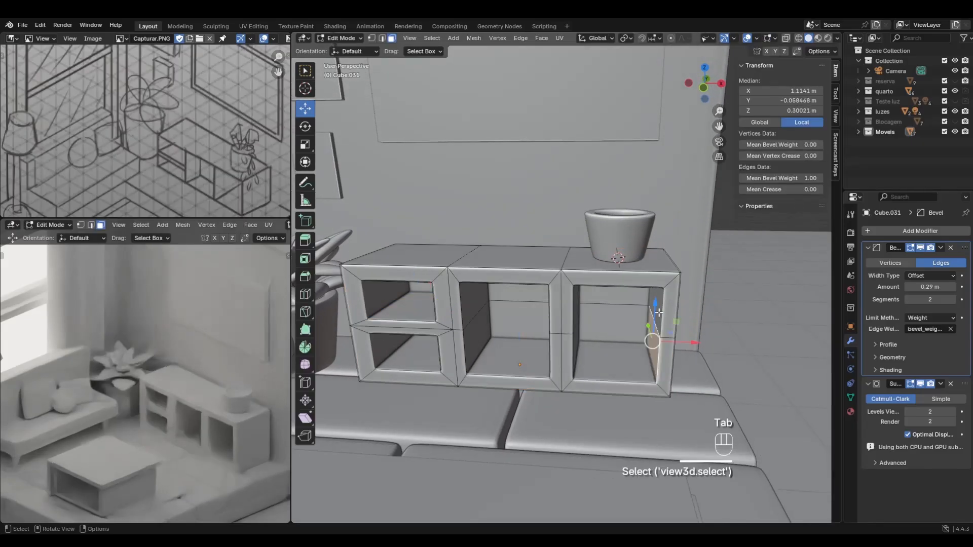
pyautogui.click(704, 86)
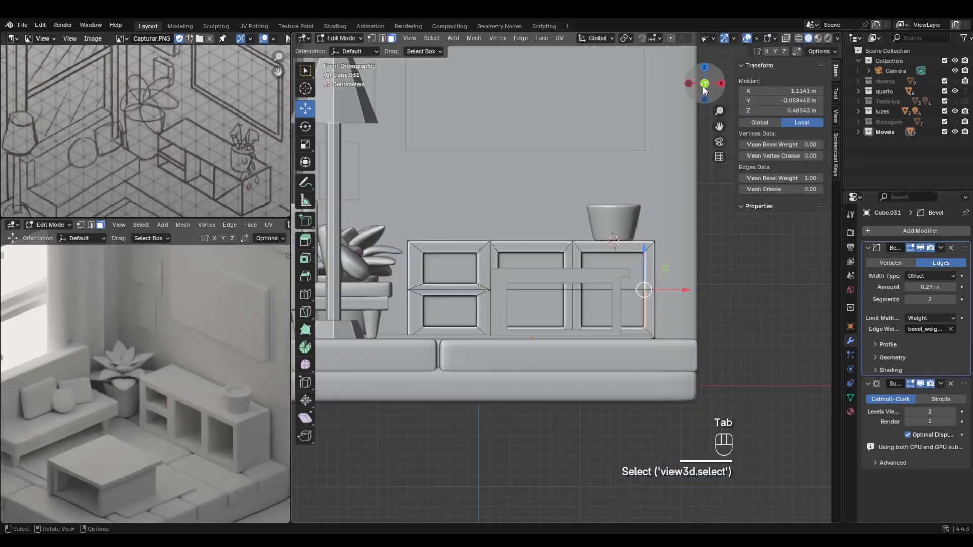
pyautogui.press('g')
pyautogui.press('x')
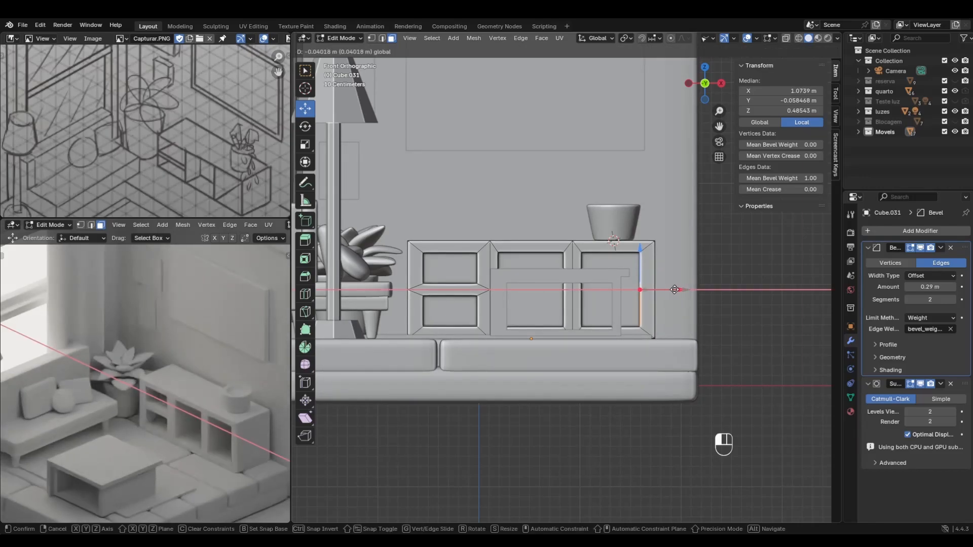
pyautogui.click(674, 290)
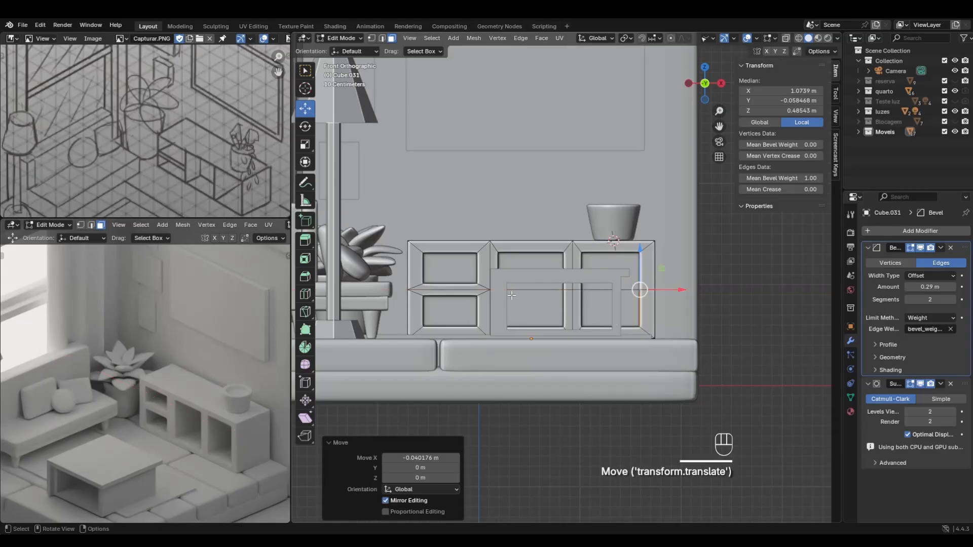
# Select the outer inside walls of both stacked compartments and move them about -0.015 m along X in X-ray front view.
pyautogui.moveTo(674, 289); pyautogui.dragTo(403, 341, button='middle')
pyautogui.click(394, 336)
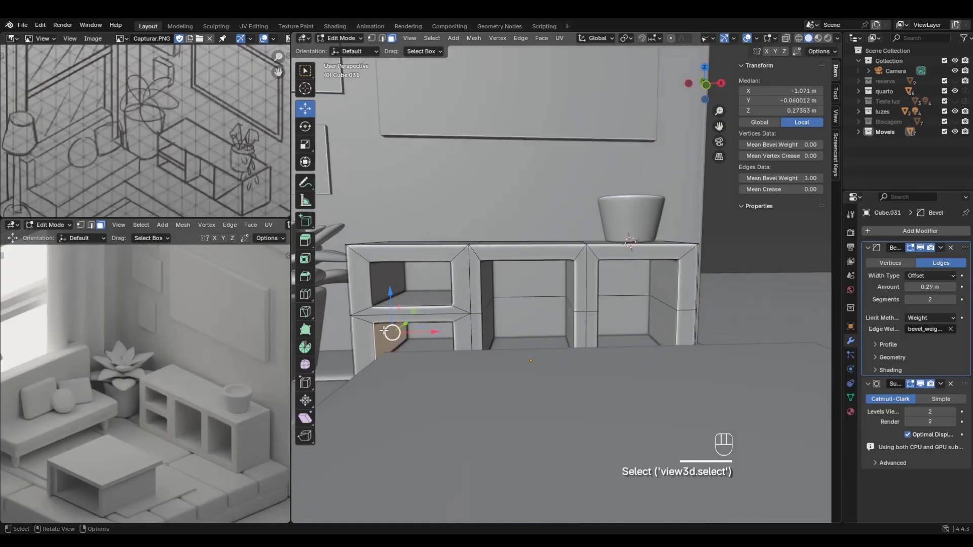
pyautogui.keyDown('shift'); pyautogui.click(393, 279); pyautogui.keyUp('shift')
pyautogui.moveTo(398, 281); pyautogui.dragTo(419, 270, button='middle')
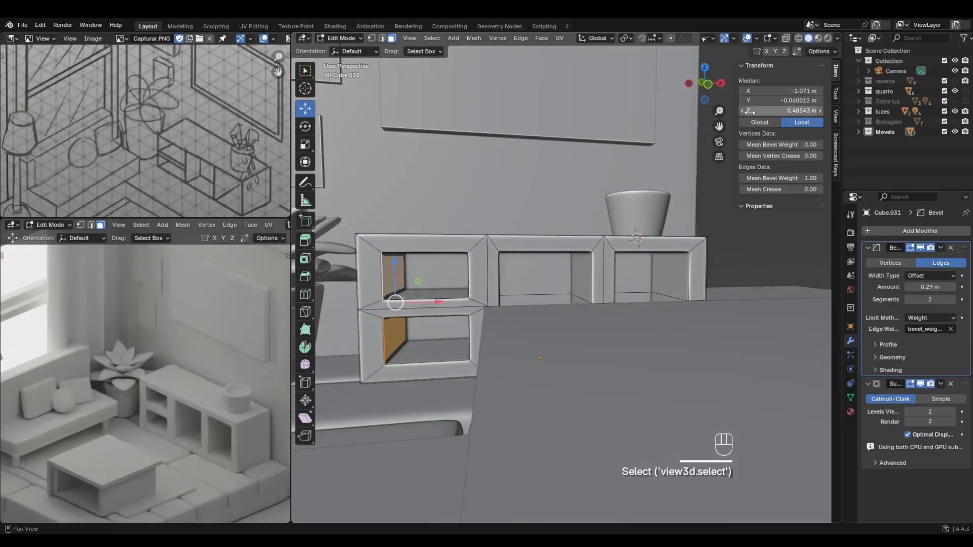
pyautogui.click(708, 84)
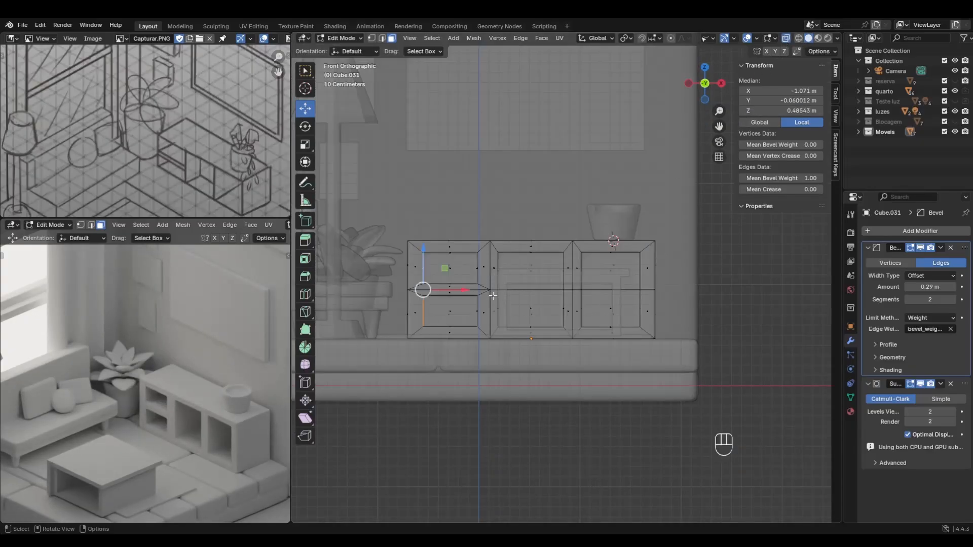
pyautogui.press('1')
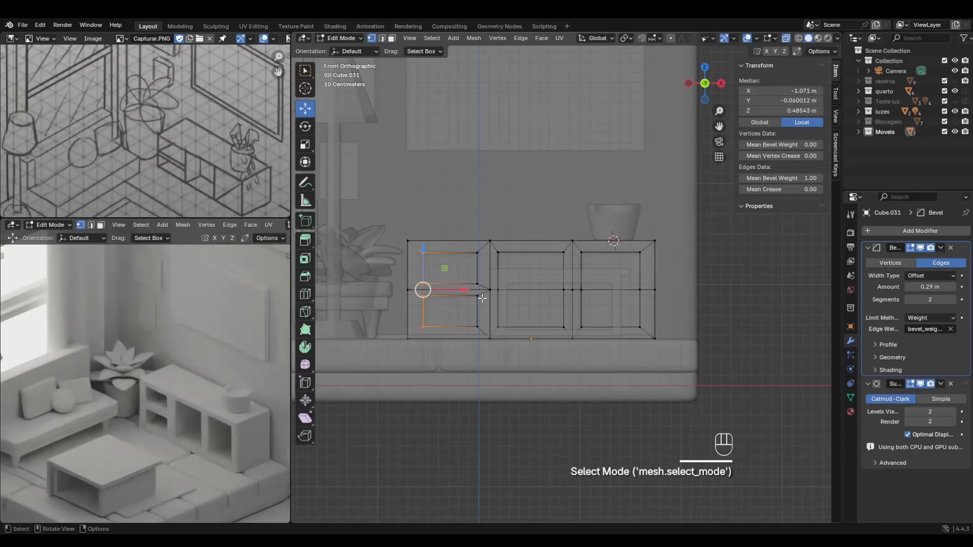
pyautogui.moveTo(475, 290); pyautogui.dragTo(478, 305)
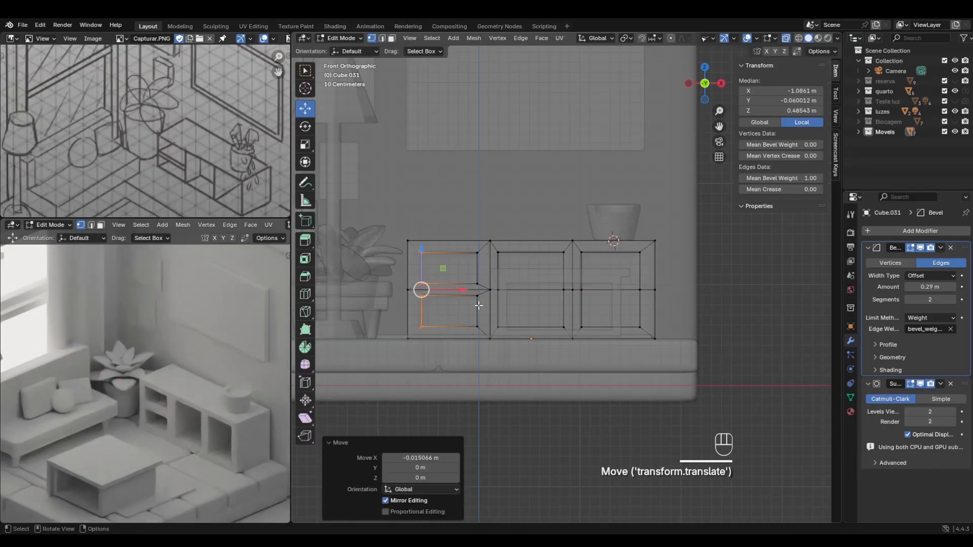
pyautogui.moveTo(477, 305); pyautogui.dragTo(516, 327, button='middle')
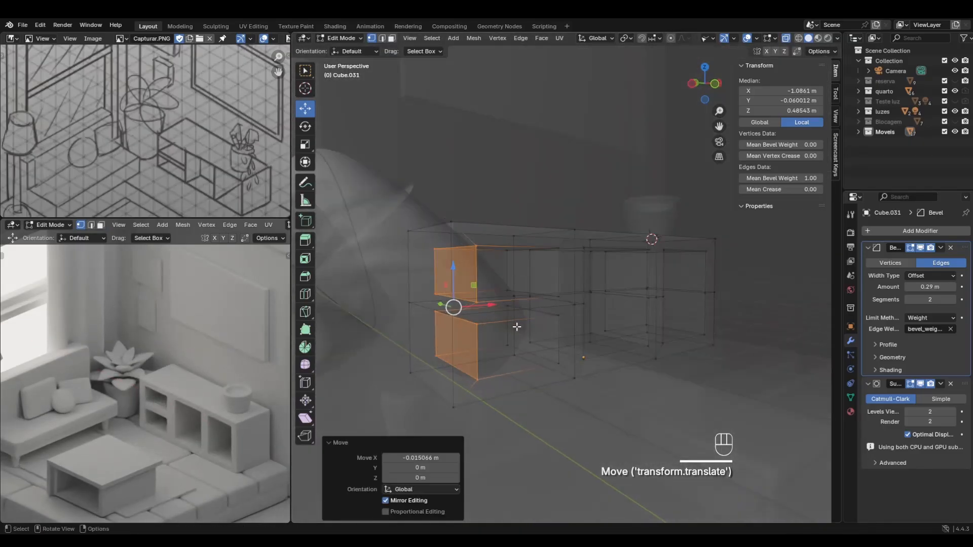
# Select the inner side walls of both stacked compartments and move them about 0.035 m along X in X-ray front view.
pyautogui.moveTo(560, 288)
pyautogui.mouseDown(button='middle')
pyautogui.moveTo(487, 298)
pyautogui.moveTo(578, 283)
pyautogui.mouseUp(button='middle')
pyautogui.click(788, 38)
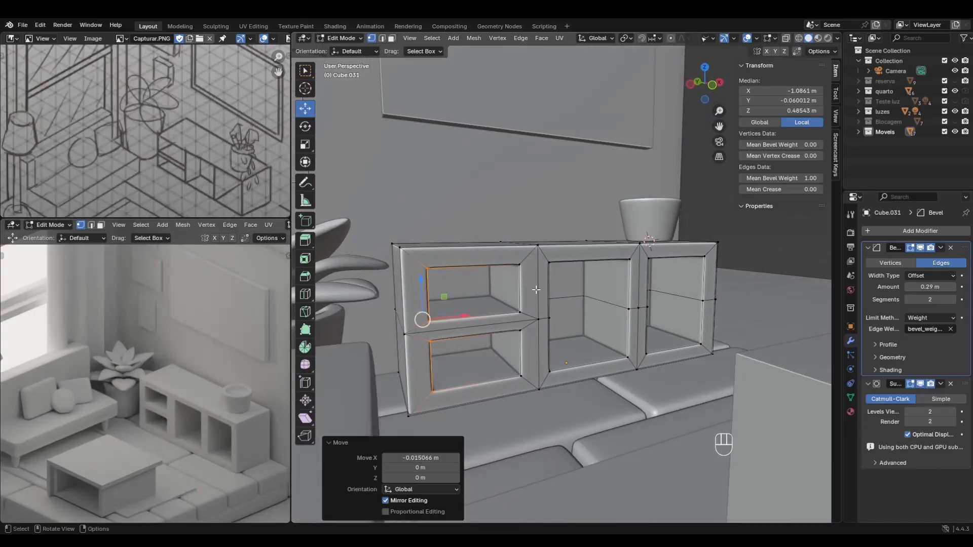
pyautogui.click(503, 291)
pyautogui.click(518, 264)
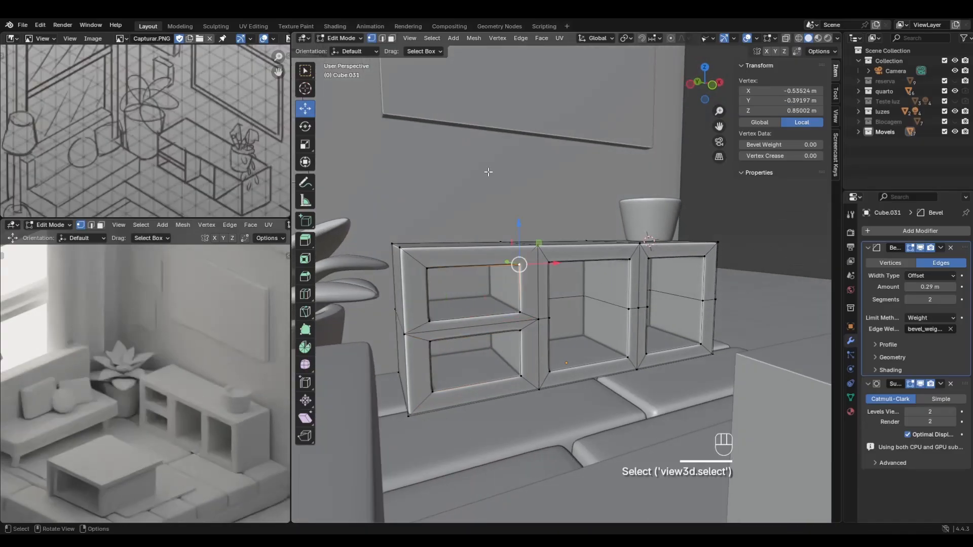
pyautogui.click(392, 40)
pyautogui.click(506, 286)
pyautogui.keyDown('shift'); pyautogui.click(508, 349); pyautogui.keyUp('shift')
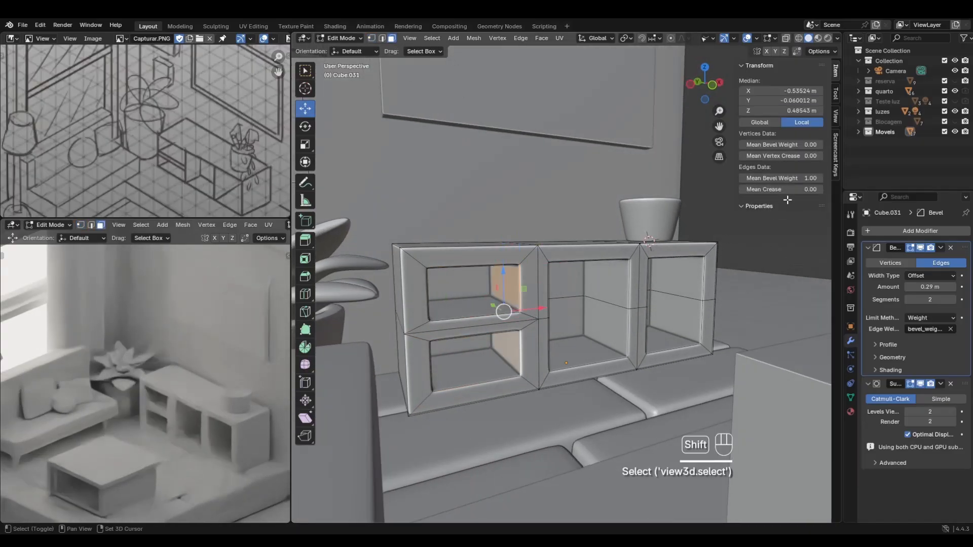
pyautogui.click(713, 85)
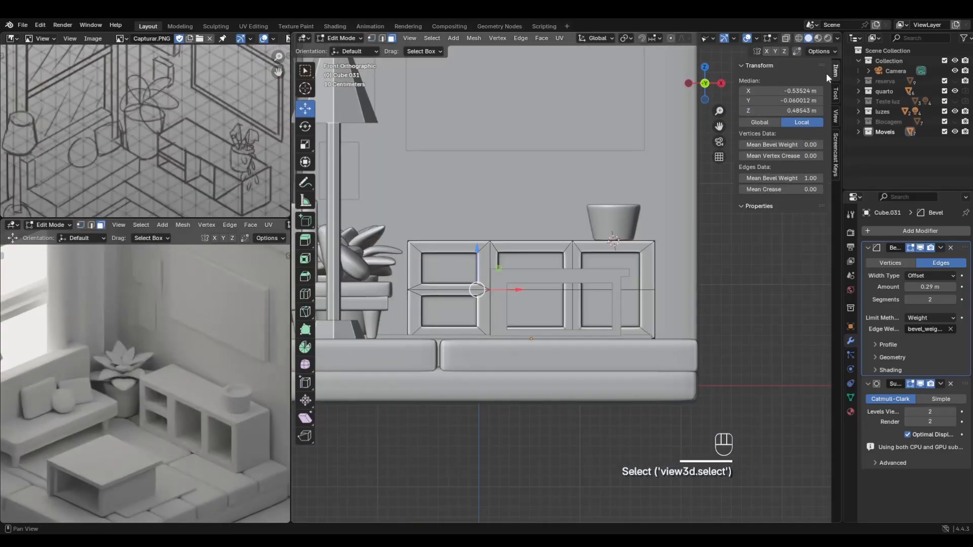
pyautogui.click(786, 38)
pyautogui.moveTo(517, 290); pyautogui.dragTo(526, 296)
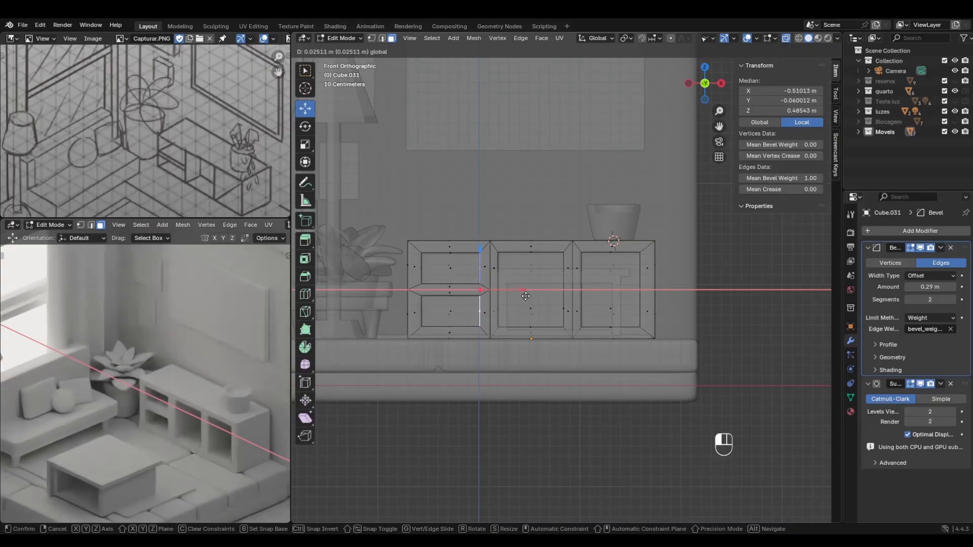
pyautogui.moveTo(525, 296); pyautogui.dragTo(526, 296)
pyautogui.moveTo(527, 296); pyautogui.dragTo(616, 365, button='middle')
pyautogui.press('Tab')
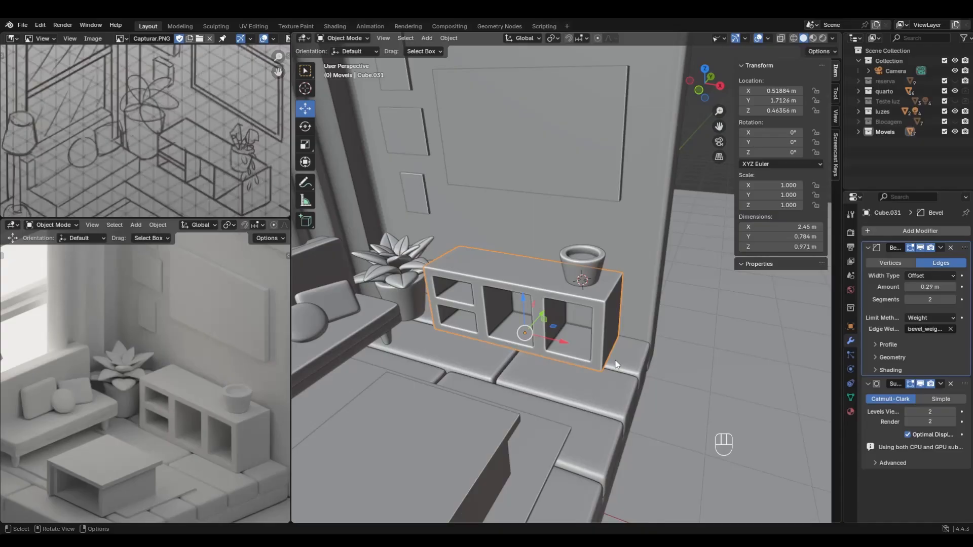
# Inspect the cabinet's wall thicknesses within the room from several angles and distances.
pyautogui.moveTo(582, 408); pyautogui.dragTo(511, 371, button='middle')
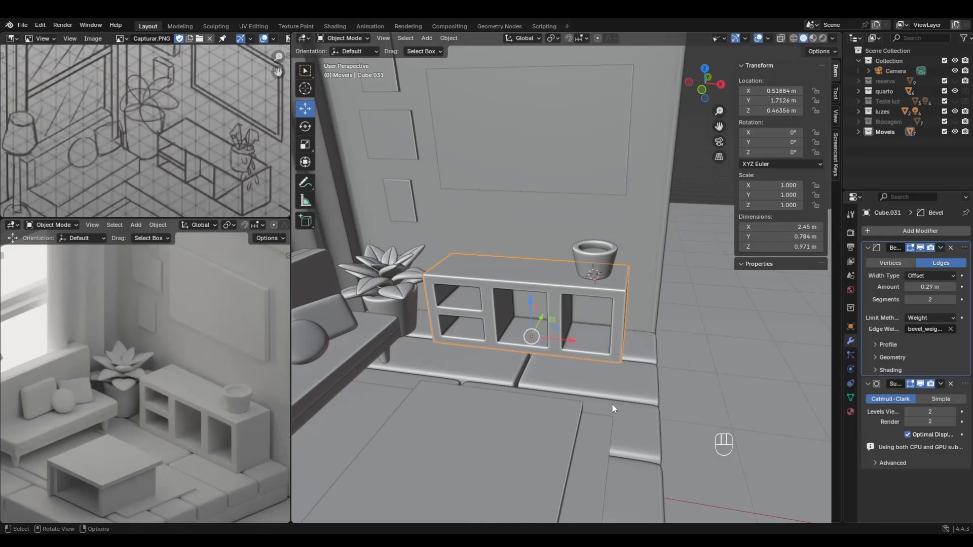
pyautogui.moveTo(612, 404); pyautogui.dragTo(521, 369, button='middle')
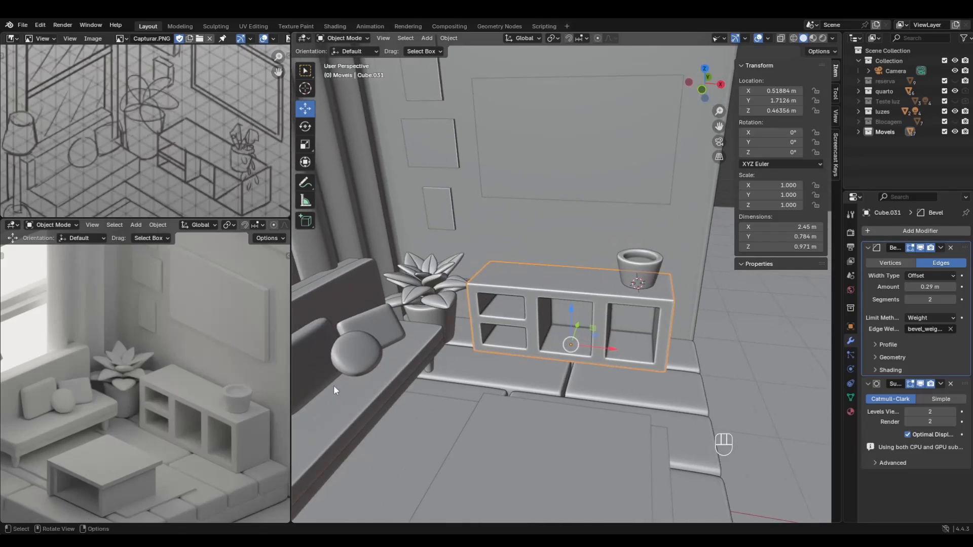
pyautogui.moveTo(351, 389); pyautogui.dragTo(492, 351, button='middle')
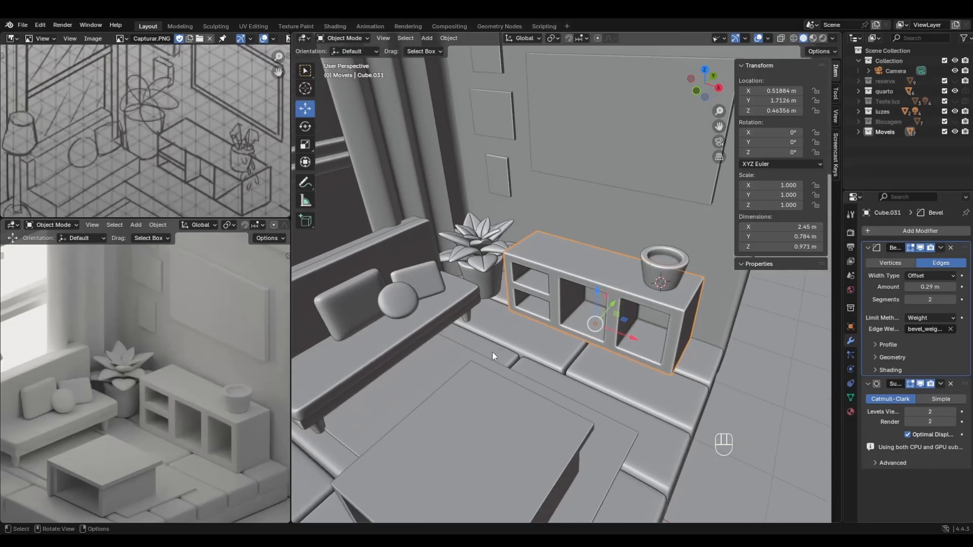
pyautogui.scroll(-6, 491, 351)
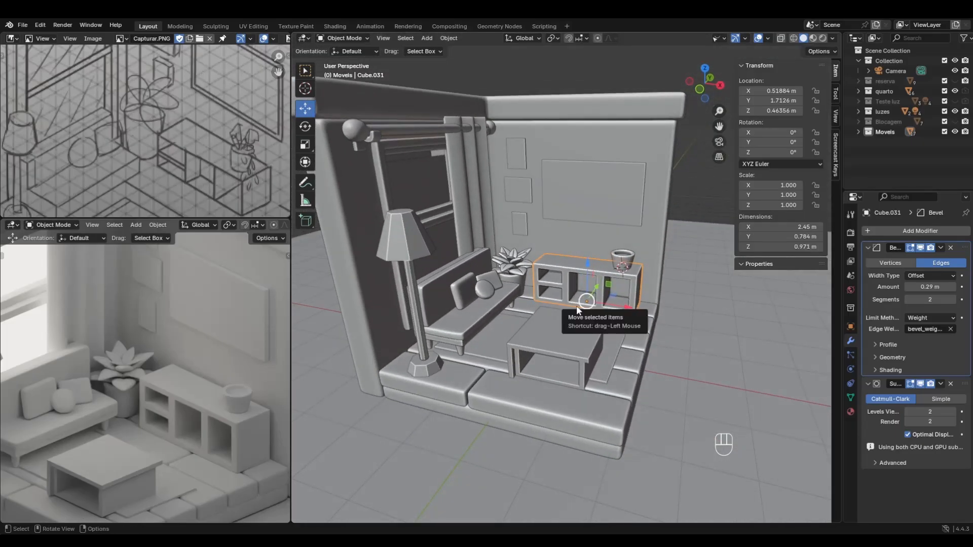
pyautogui.keyDown('shift'); pyautogui.moveTo(558, 292); pyautogui.dragTo(606, 390, button='middle'); pyautogui.keyUp('shift')
pyautogui.scroll(4, 536, 331)
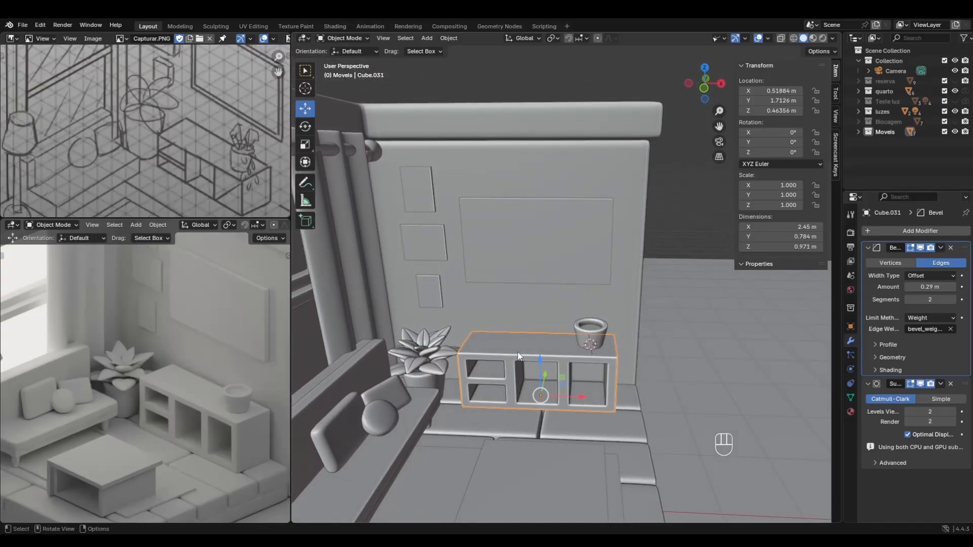
pyautogui.moveTo(518, 352); pyautogui.dragTo(492, 336, button='middle')
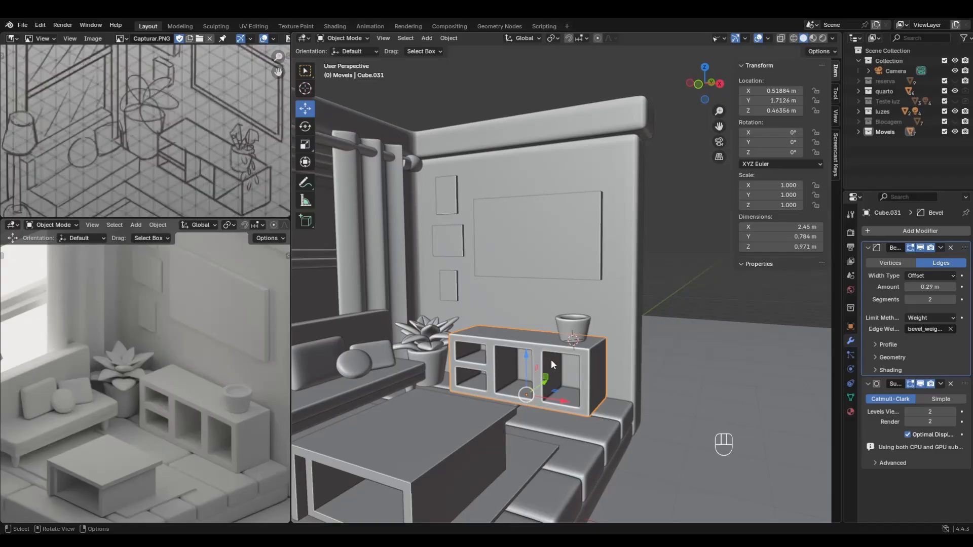
# Isolate the cabinet in local view, enter Edit Mode and select the right compartment's divider-side wall to check its thickness in front view.
pyautogui.press('KP_Divide')
pyautogui.press('Tab')
pyautogui.moveTo(551, 360); pyautogui.dragTo(568, 348, button='middle')
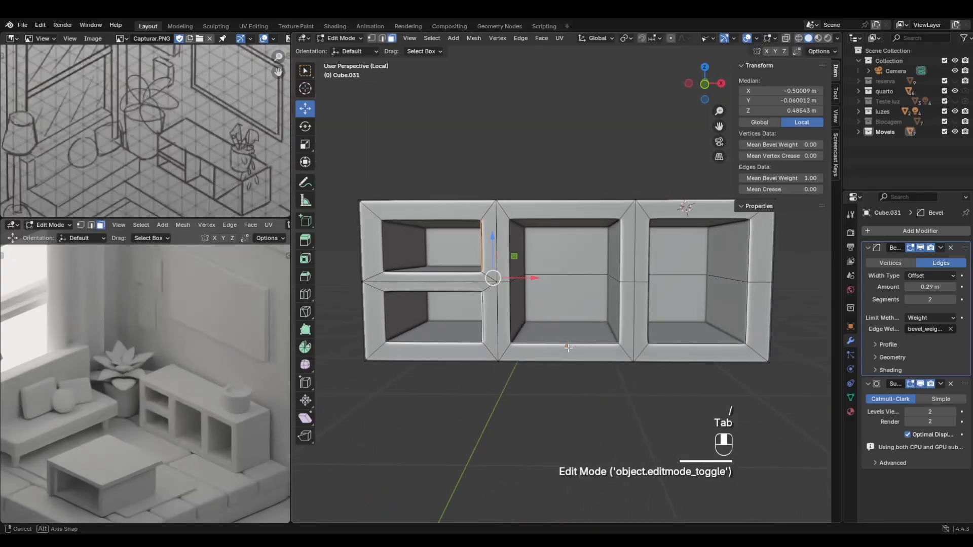
pyautogui.keyDown('shift'); pyautogui.moveTo(687, 347); pyautogui.dragTo(501, 323, button='middle'); pyautogui.keyUp('shift')
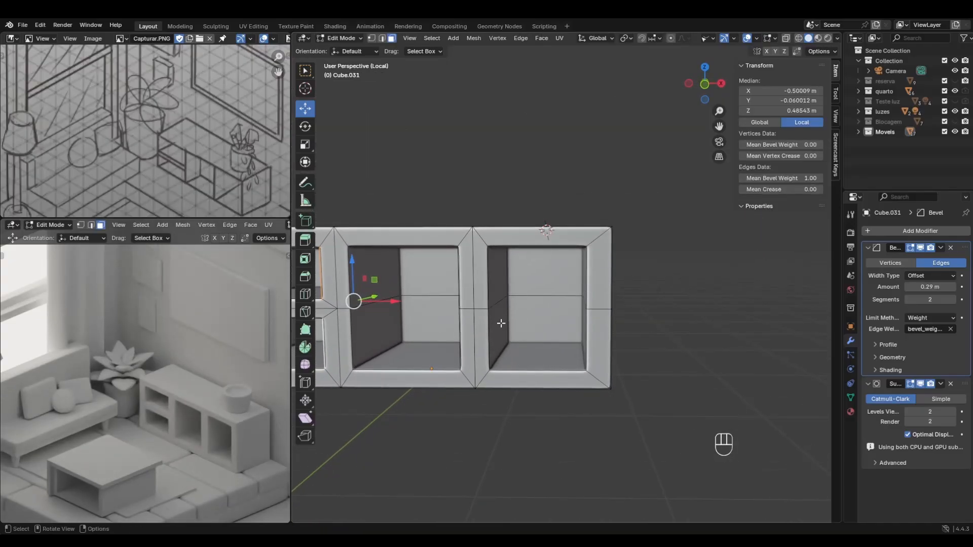
pyautogui.click(501, 324)
pyautogui.keyDown('shift'); pyautogui.click(500, 284); pyautogui.keyUp('shift')
pyautogui.moveTo(501, 281); pyautogui.dragTo(522, 274, button='middle')
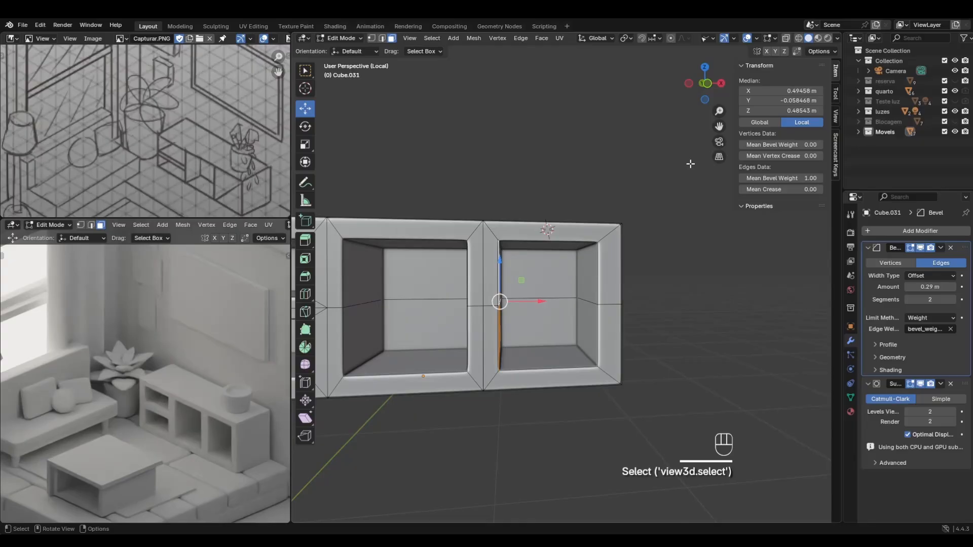
pyautogui.click(706, 85)
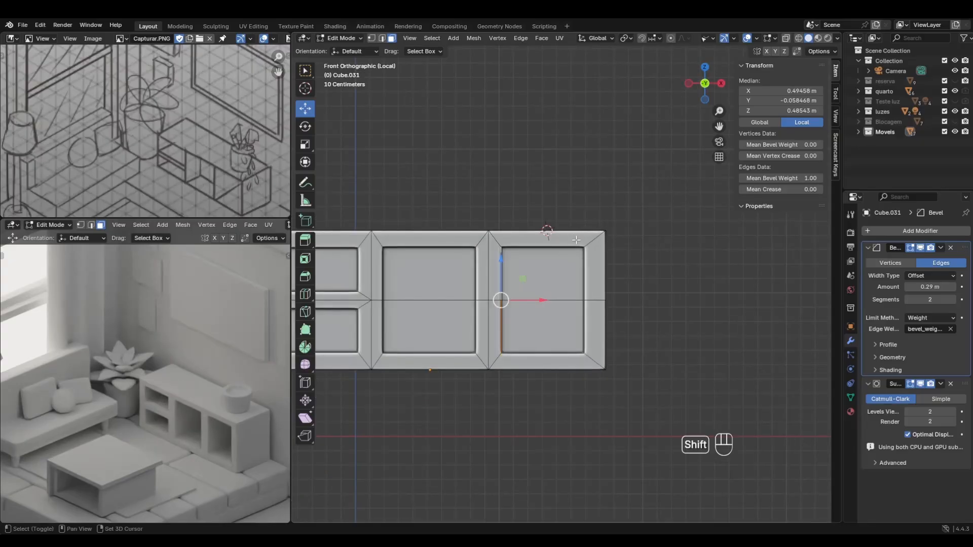
pyautogui.keyDown('shift'); pyautogui.moveTo(574, 238); pyautogui.dragTo(655, 248, button='middle'); pyautogui.keyUp('shift')
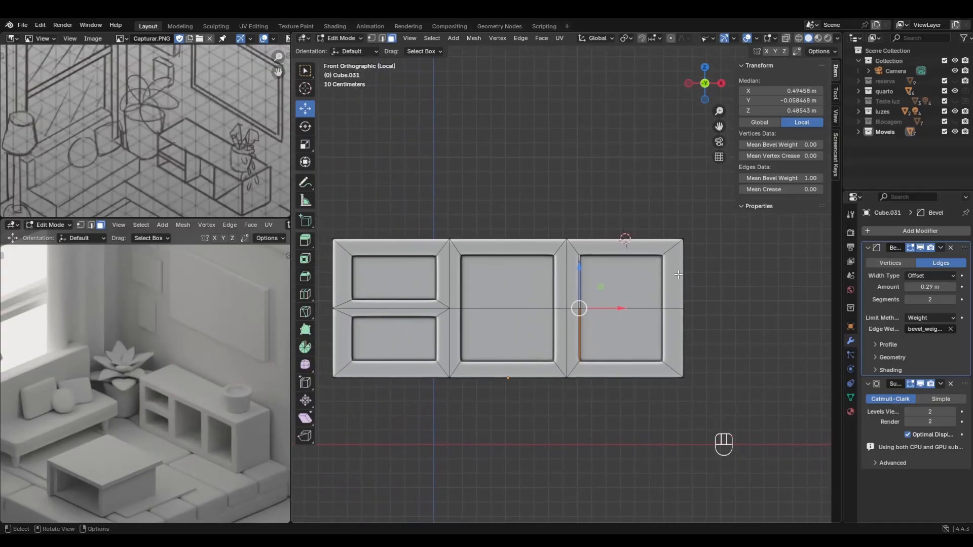
# Select both faces of the right compartment's outer inside wall and move them about 0.011 m along X in front view.
pyautogui.moveTo(675, 290); pyautogui.dragTo(688, 287, button='middle')
pyautogui.click(670, 332)
pyautogui.keyDown('shift'); pyautogui.click(671, 285); pyautogui.keyUp('shift')
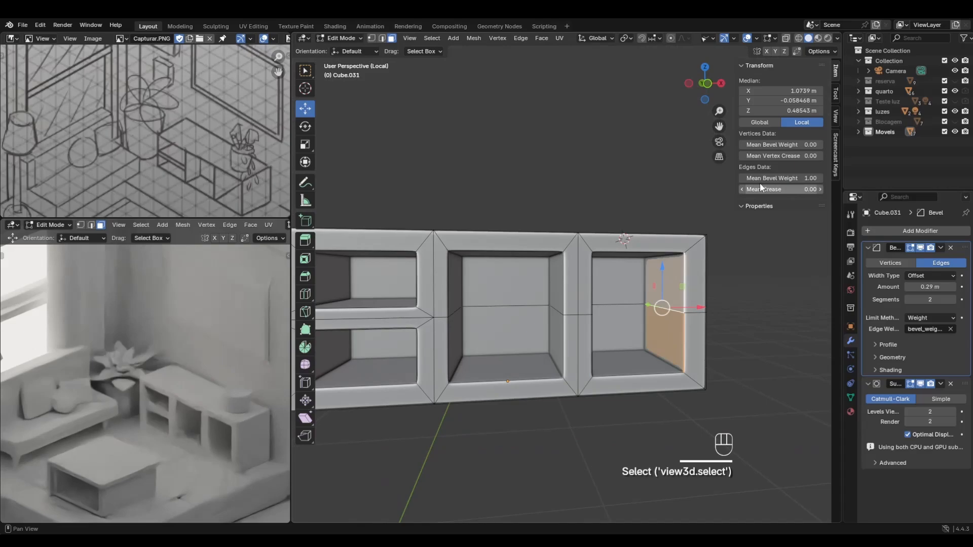
pyautogui.click(706, 84)
pyautogui.moveTo(701, 308); pyautogui.dragTo(698, 309)
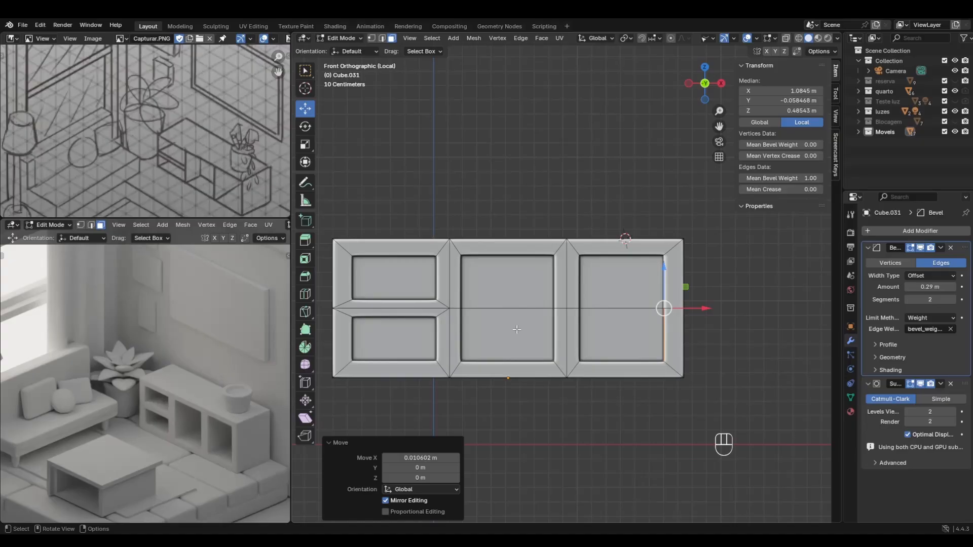
# Select the divider-side walls of the two stacked compartments and shift them slightly along positive X to thin the divider.
pyautogui.moveTo(471, 329); pyautogui.dragTo(531, 339, button='middle')
pyautogui.click(442, 360)
pyautogui.keyDown('shift'); pyautogui.click(446, 284); pyautogui.keyUp('shift')
pyautogui.moveTo(474, 316); pyautogui.dragTo(521, 318)
# Select the middle compartment's left wall faces, shift them slightly along positive X in front view, and clear the selection.
pyautogui.moveTo(520, 318); pyautogui.dragTo(480, 320, button='middle')
pyautogui.click(456, 337)
pyautogui.keyDown('shift'); pyautogui.click(459, 290); pyautogui.keyUp('shift')
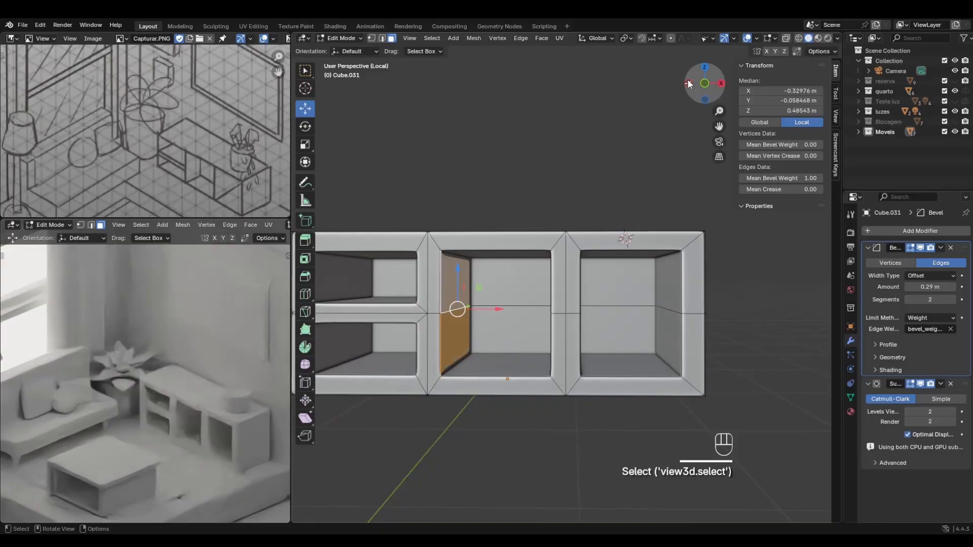
pyautogui.click(704, 88)
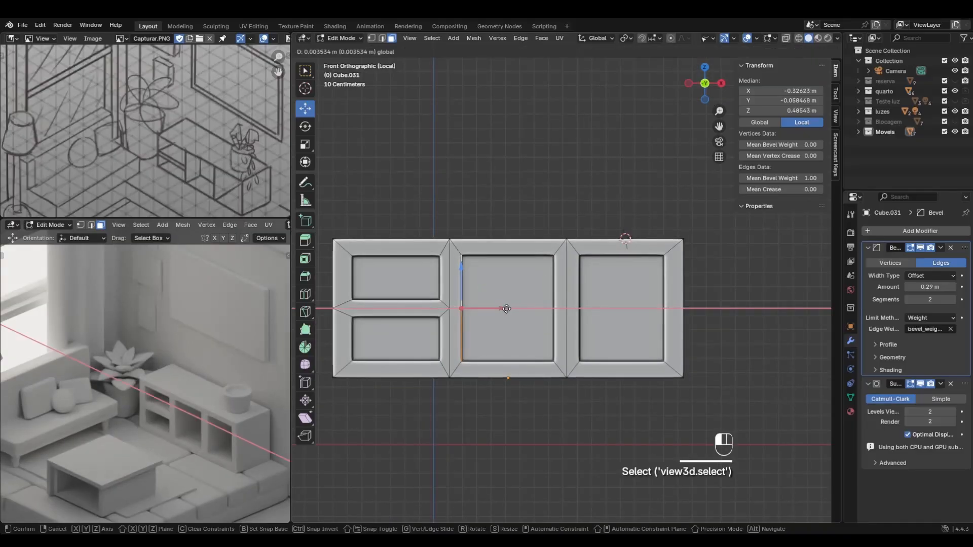
pyautogui.click(735, 306)
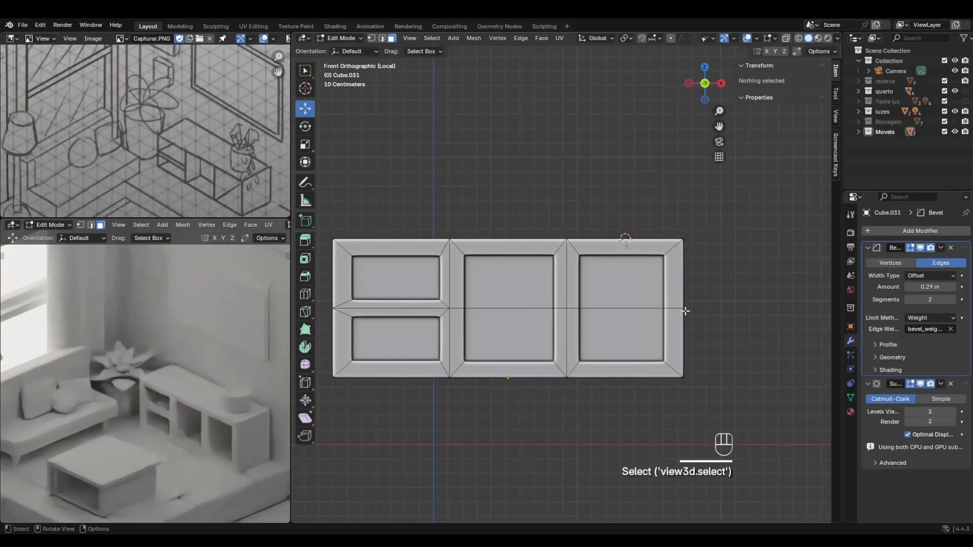
# Exit local view, check the cabinet in the full room and return to Object Mode.
pyautogui.press('KP_Divide')
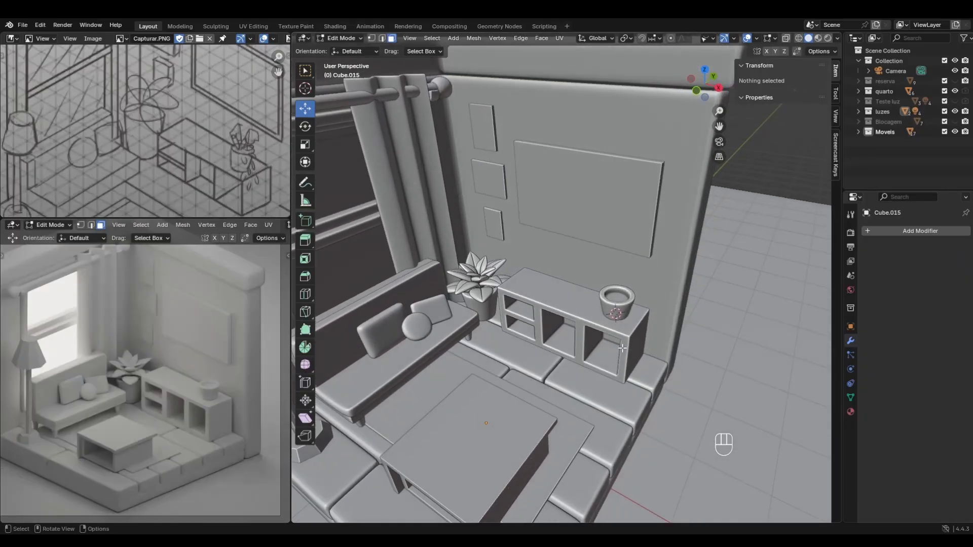
pyautogui.scroll(5, 622, 348)
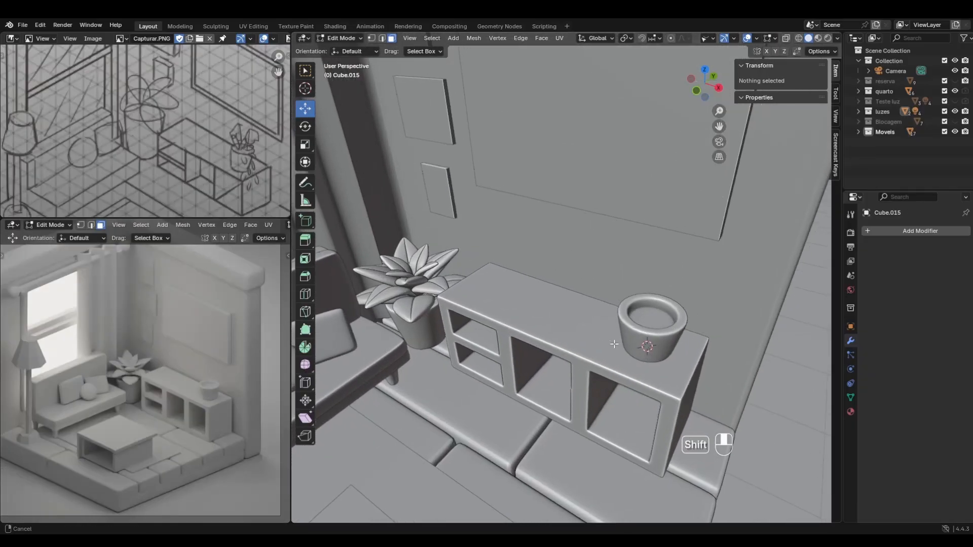
pyautogui.click(565, 307)
pyautogui.moveTo(595, 341); pyautogui.dragTo(546, 314, button='middle')
pyautogui.press('Tab')
# Select the cabinet and rename the object as RACK.
pyautogui.click(599, 295)
pyautogui.click(504, 307)
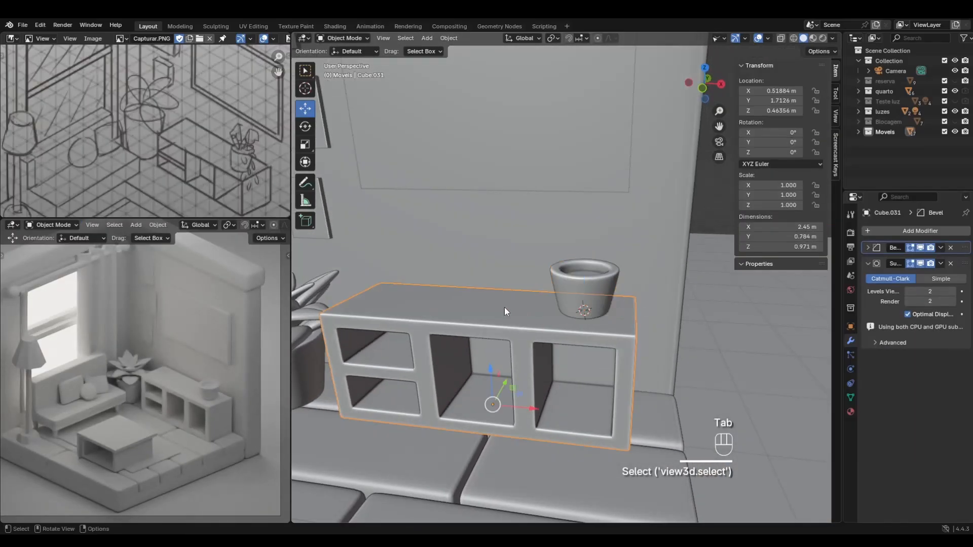
pyautogui.press('F2')
pyautogui.write('RACK')
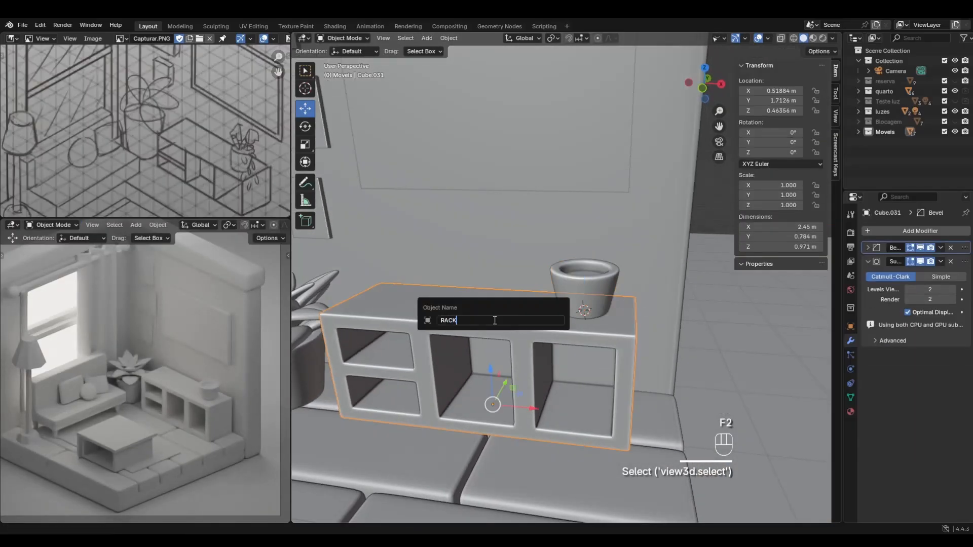
pyautogui.press('Return')
# Select the vase on top of the cabinet and rename it as VASO02.
pyautogui.click(569, 280)
pyautogui.press('F2')
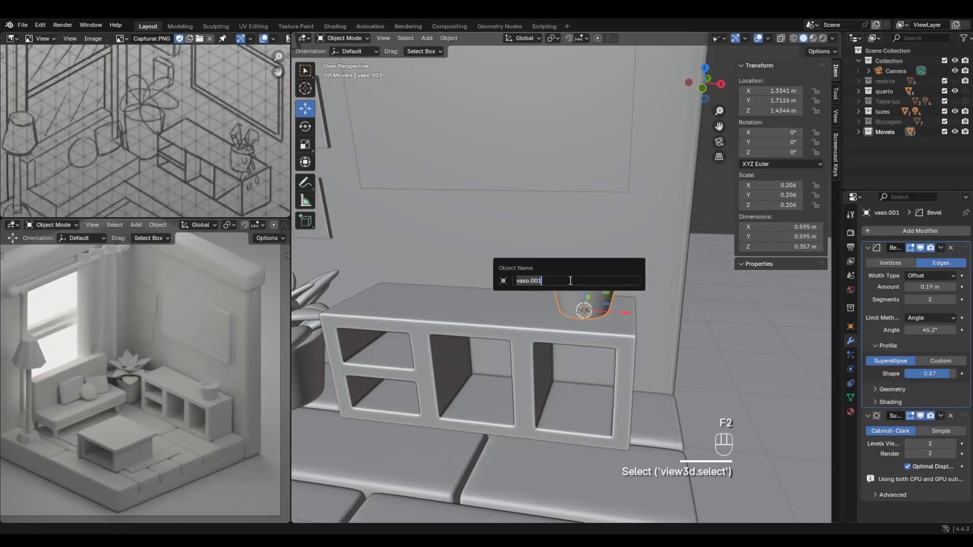
pyautogui.write('VASO02')
pyautogui.press('BackSpace')
pyautogui.press('Return')
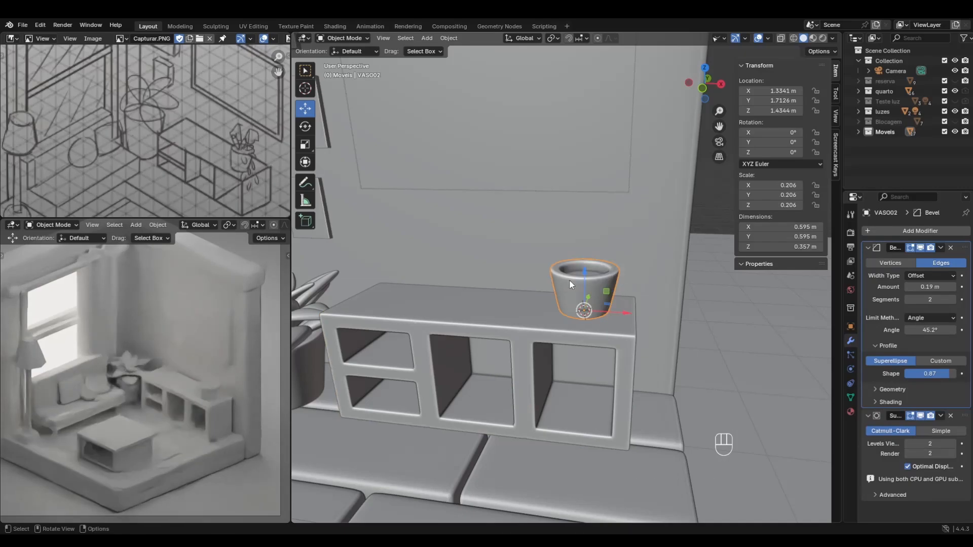
# Inspect the vase's mesh in Edit Mode and compare its shape with the Bevel modifier hidden and shown in the viewport.
pyautogui.press('Tab')
pyautogui.press('Tab')
pyautogui.moveTo(574, 310); pyautogui.dragTo(559, 327, button='middle')
pyautogui.scroll(1, 558, 327)
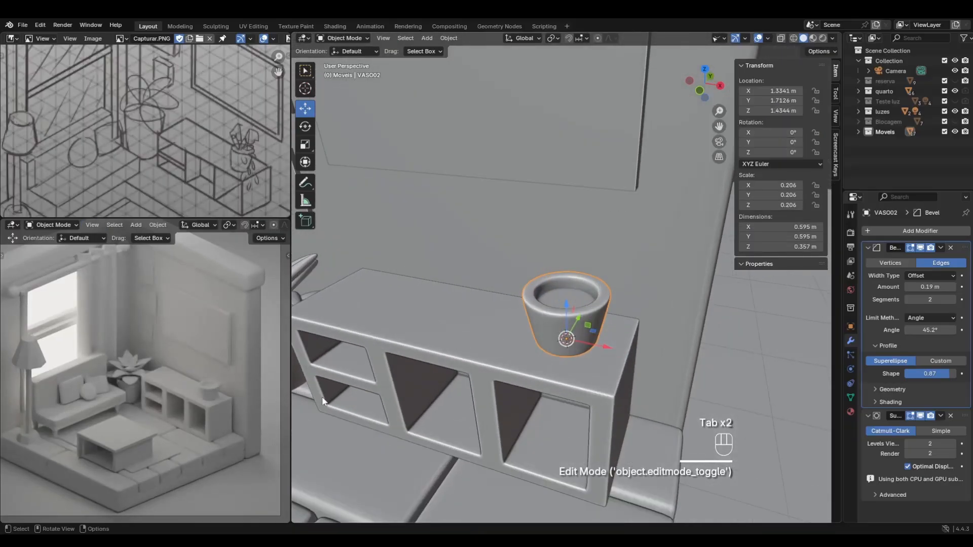
pyautogui.moveTo(538, 371); pyautogui.dragTo(587, 348, button='middle')
pyautogui.keyDown('shift'); pyautogui.moveTo(648, 347); pyautogui.dragTo(617, 346, button='middle'); pyautogui.keyUp('shift')
pyautogui.press('Tab')
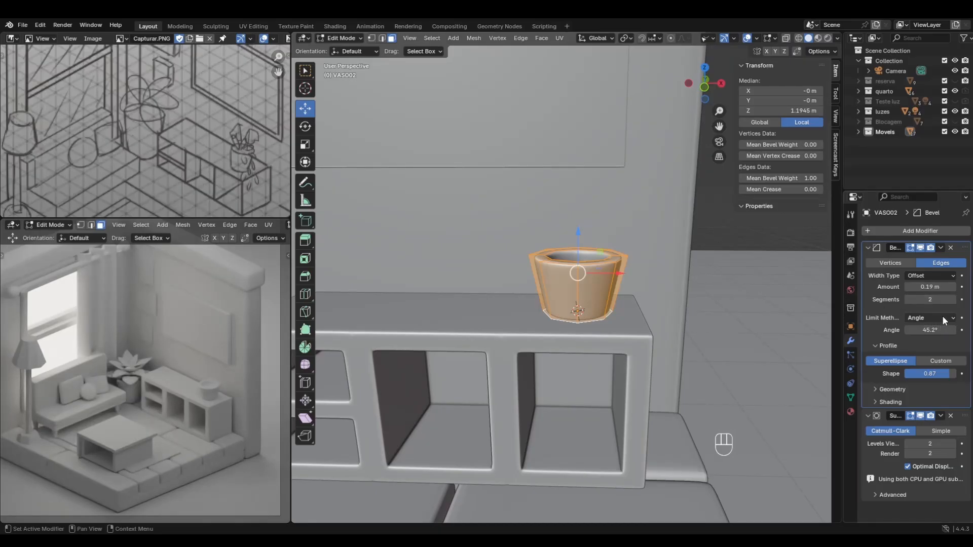
pyautogui.click(920, 248)
pyautogui.press('Tab')
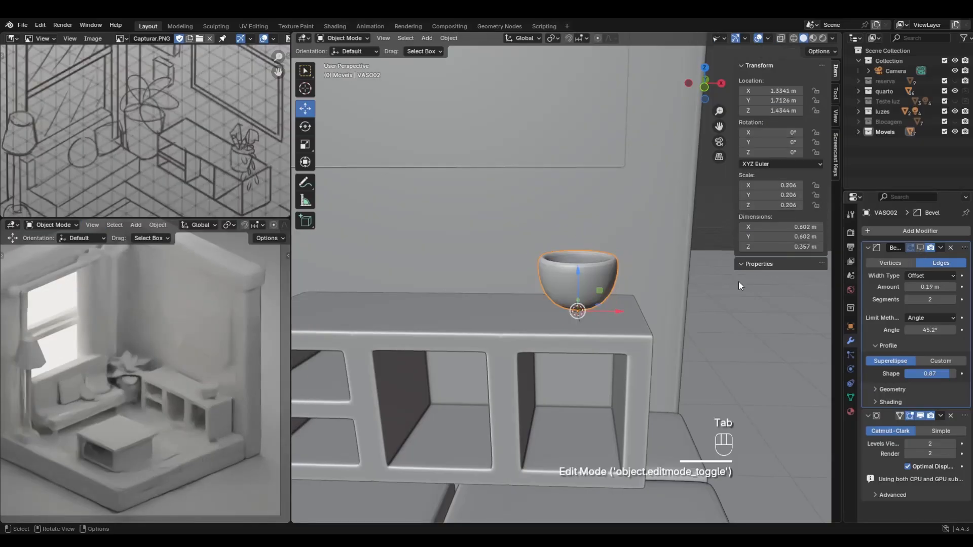
pyautogui.moveTo(593, 299); pyautogui.dragTo(654, 309, button='middle')
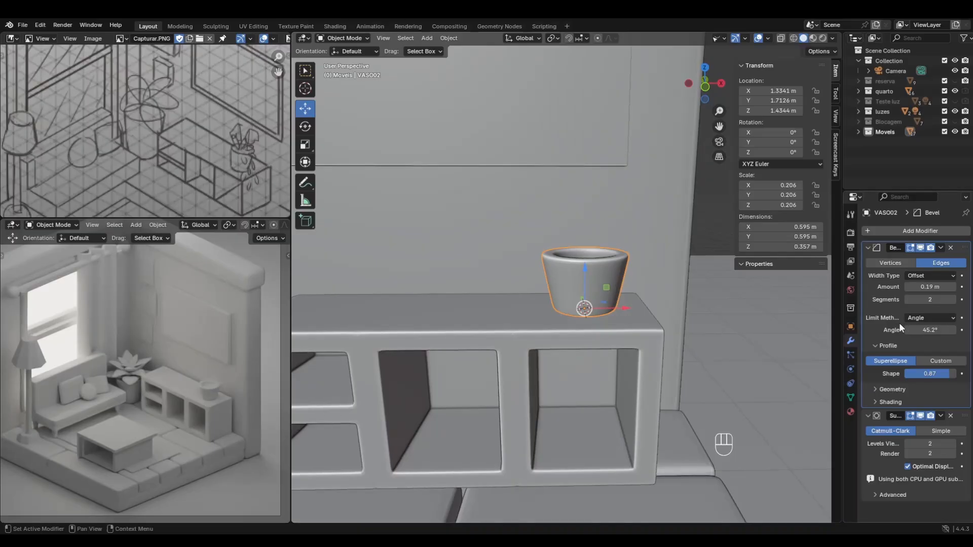
# Set the angle limit of the vase's Bevel modifier to 79.3°.
pyautogui.moveTo(923, 329)
pyautogui.mouseDown()
pyautogui.moveTo(951, 330)
pyautogui.moveTo(932, 329)
pyautogui.mouseUp()
pyautogui.moveTo(677, 296)
pyautogui.mouseDown(button='middle')
pyautogui.moveTo(676, 304)
pyautogui.moveTo(676, 296)
pyautogui.mouseUp(button='middle')
# Try a loop cut around the vase near its base in Edit Mode and undo it.
pyautogui.press('Tab')
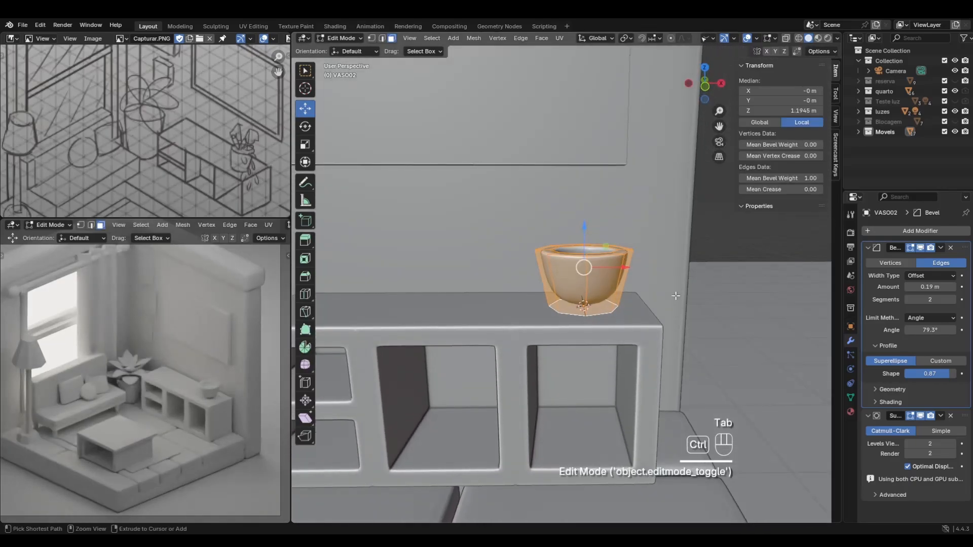
pyautogui.hotkey('ctrl', 'r')
pyautogui.click(659, 294)
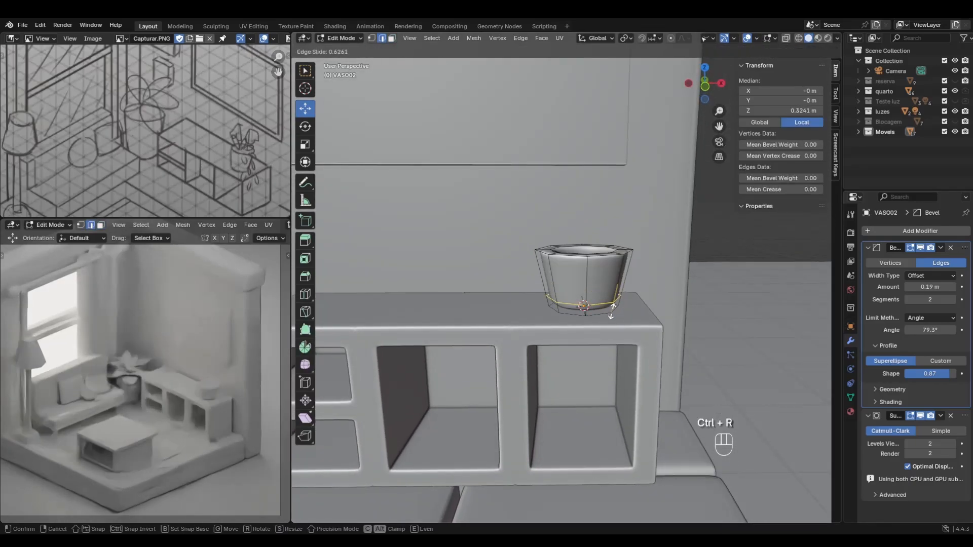
pyautogui.click(659, 309)
pyautogui.hotkey('ctrl', 'z')
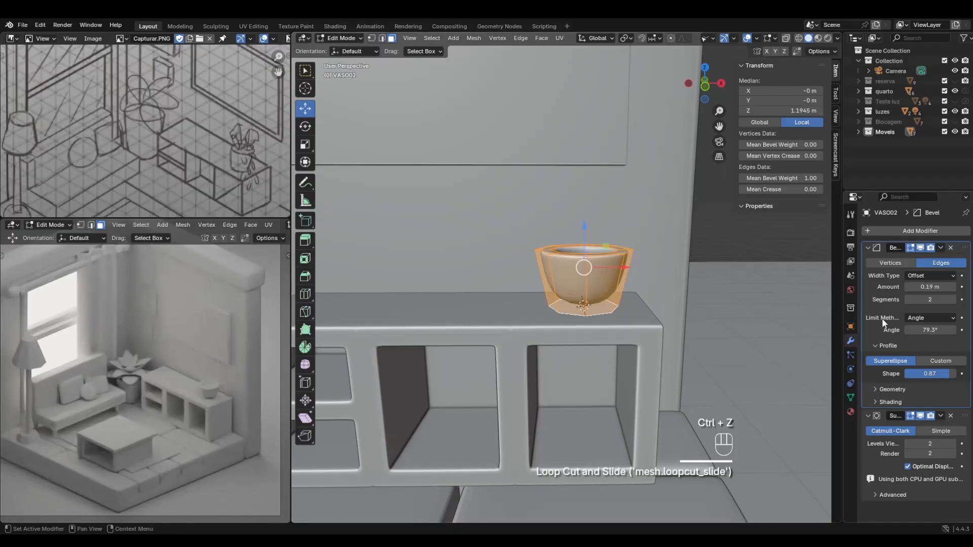
# Undo the last change to the angle limit of the vase's Bevel modifier.
pyautogui.hotkey('ctrl', 'z')
pyautogui.hotkey('ctrl', 'z')
pyautogui.moveTo(661, 317); pyautogui.dragTo(663, 338, button='middle')
pyautogui.press('Tab')
pyautogui.scroll(3, 597, 371)
pyautogui.keyDown('shift'); pyautogui.moveTo(613, 387); pyautogui.dragTo(648, 347, button='middle'); pyautogui.keyUp('shift')
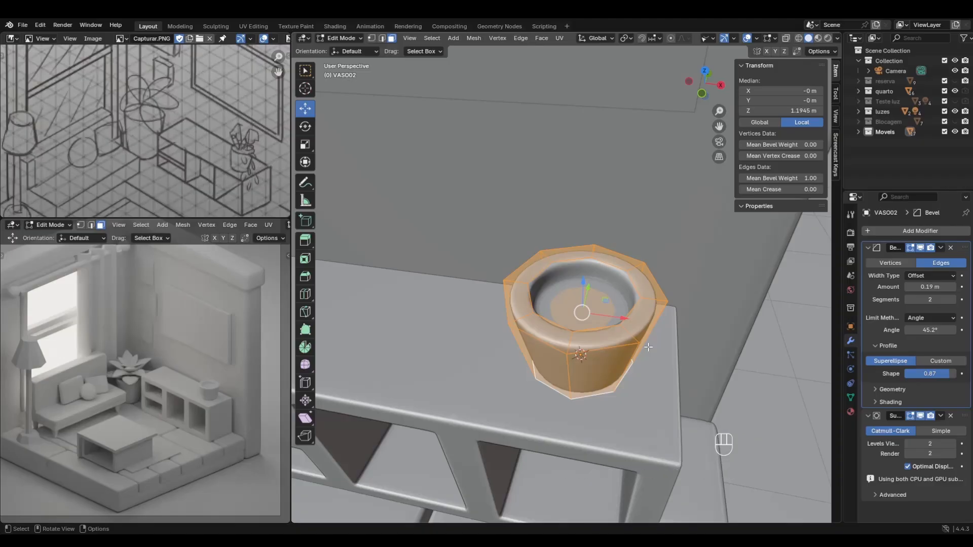
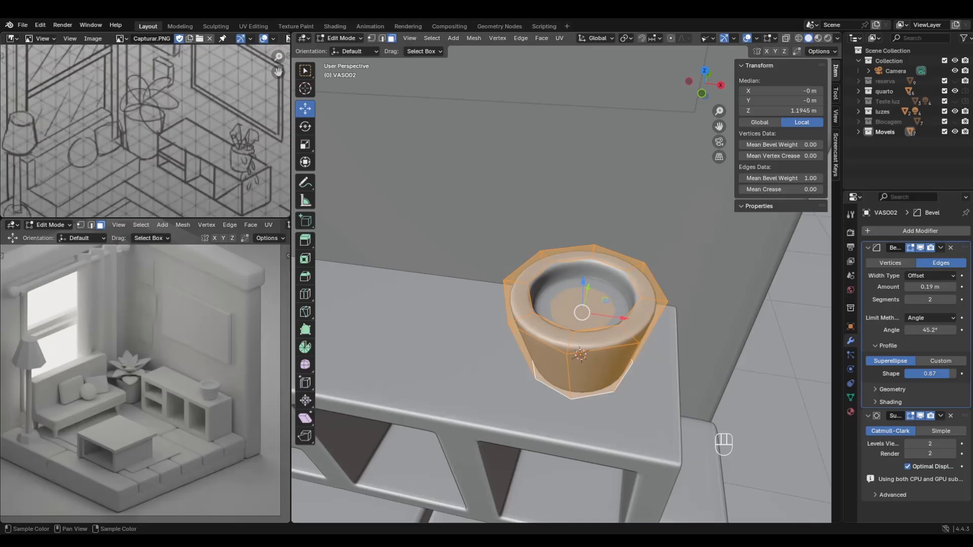
# Select the vase's inner bottom face and snap the 3D cursor to it, then return to Object Mode.
pyautogui.click(497, 305)
pyautogui.scroll(-3, 517, 307)
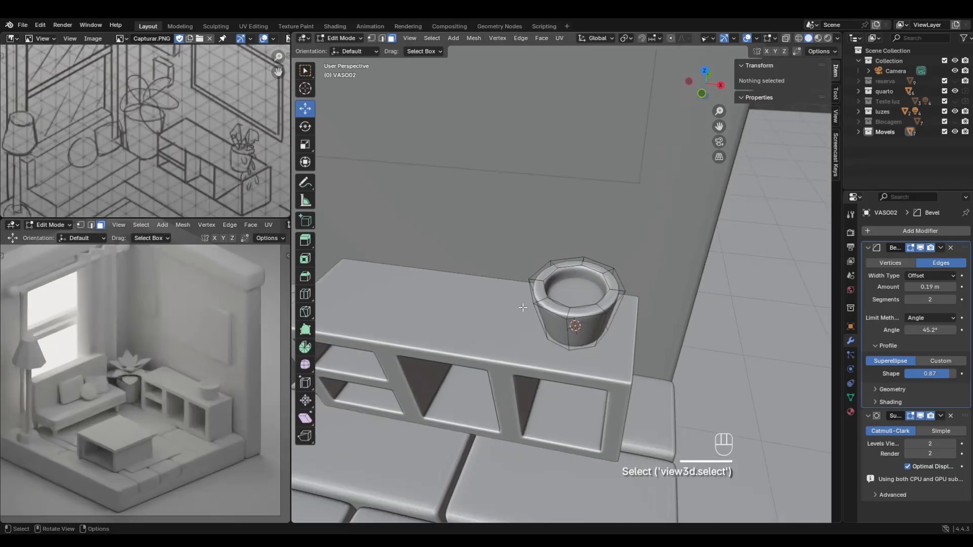
pyautogui.click(611, 299)
pyautogui.scroll(5, 593, 303)
pyautogui.click(582, 307)
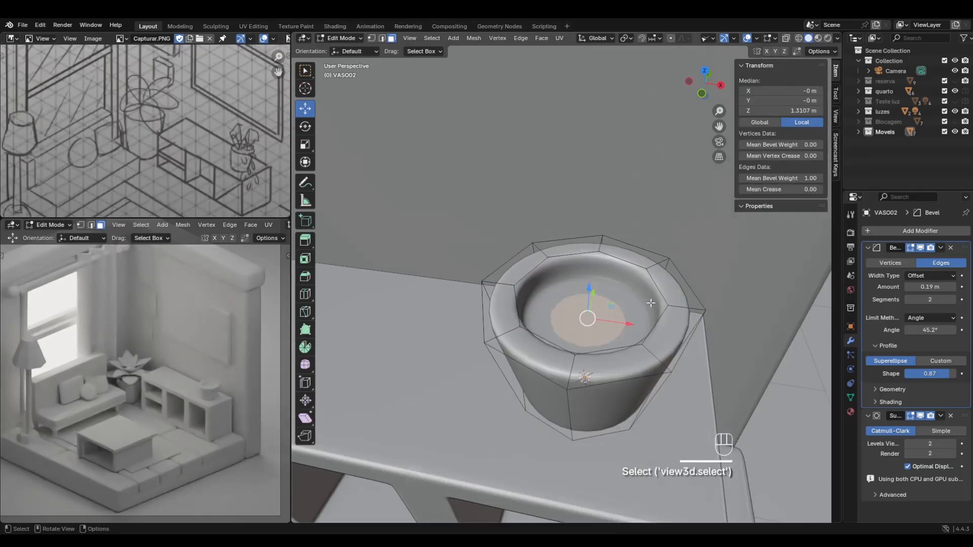
pyautogui.keyDown('ctrl'); pyautogui.moveTo(638, 299); pyautogui.dragTo(545, 349, button='middle'); pyautogui.keyUp('ctrl')
pyautogui.hotkey('shift', 's')
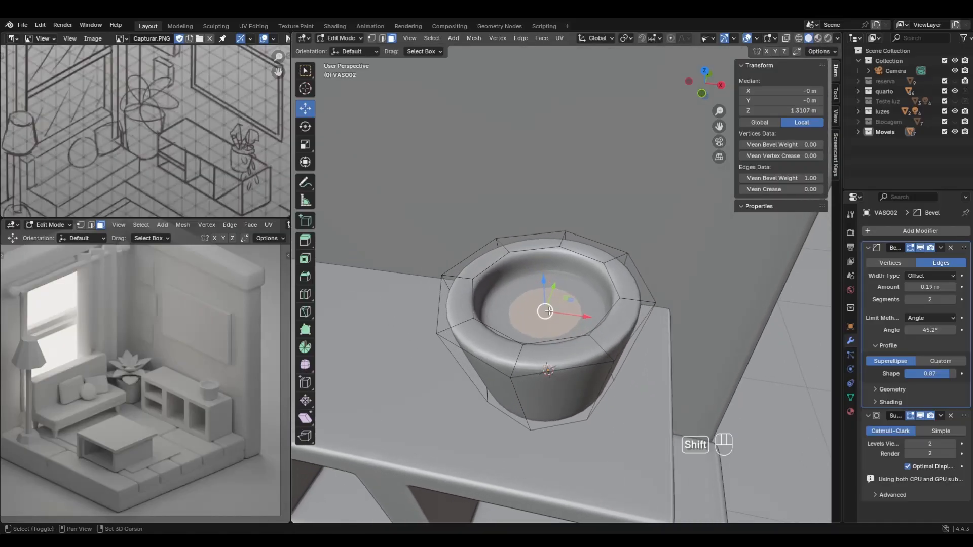
pyautogui.click(596, 412)
pyautogui.press('Tab')
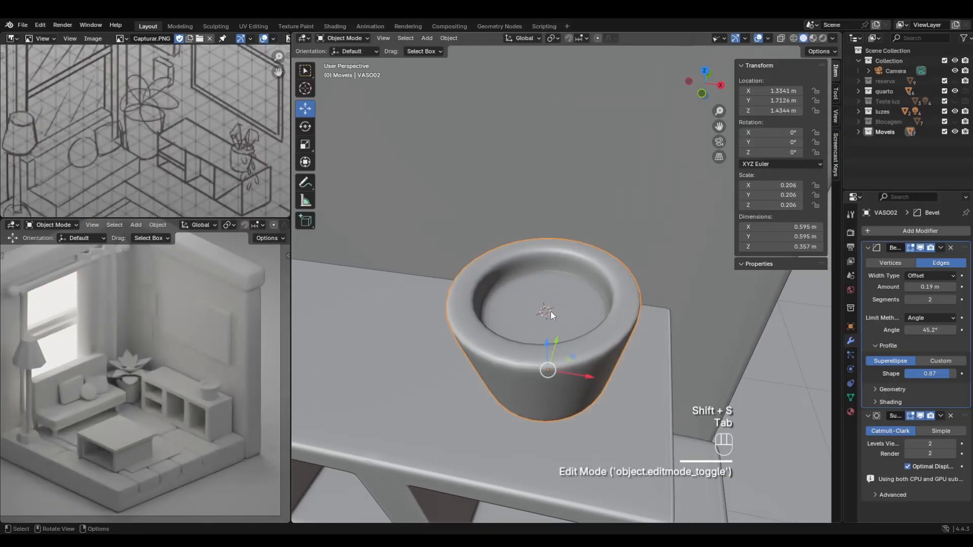
# Set the transform pivot point to Individual Origins.
pyautogui.scroll(2, 550, 312)
pyautogui.click(551, 36)
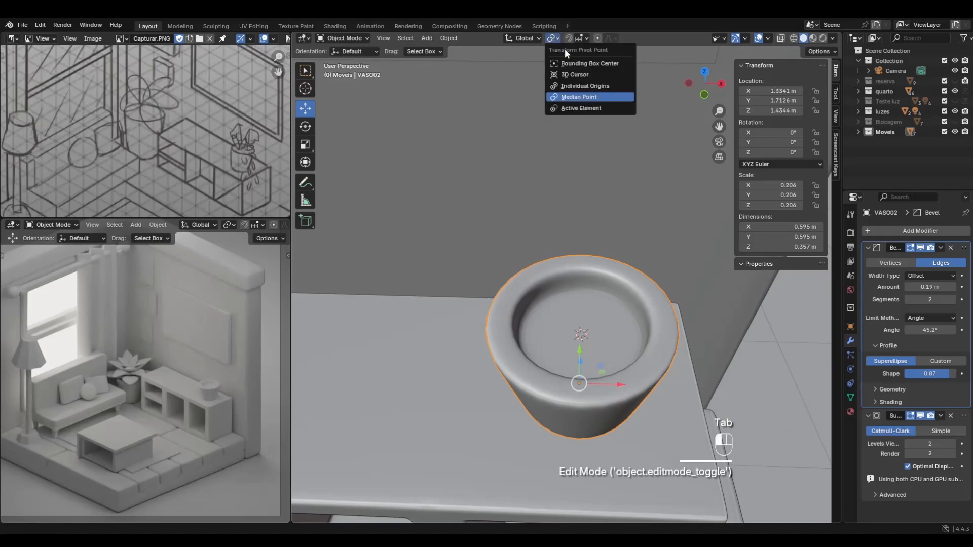
pyautogui.click(582, 87)
pyautogui.moveTo(601, 264); pyautogui.dragTo(616, 340, button='middle')
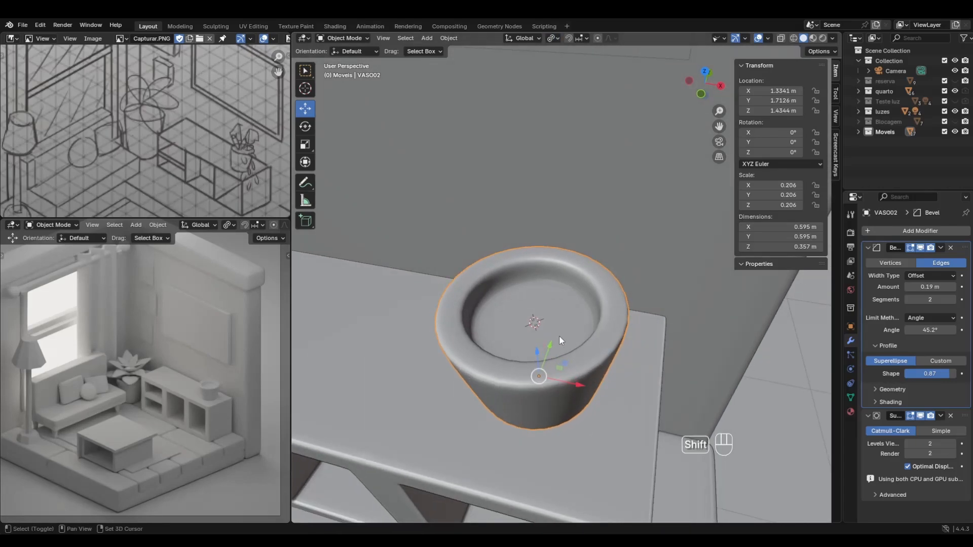
# Try snapping the 3D cursor to the selected vase in Object Mode and undo.
pyautogui.hotkey('shift', 's')
pyautogui.click(562, 390)
pyautogui.hotkey('ctrl', 'z')
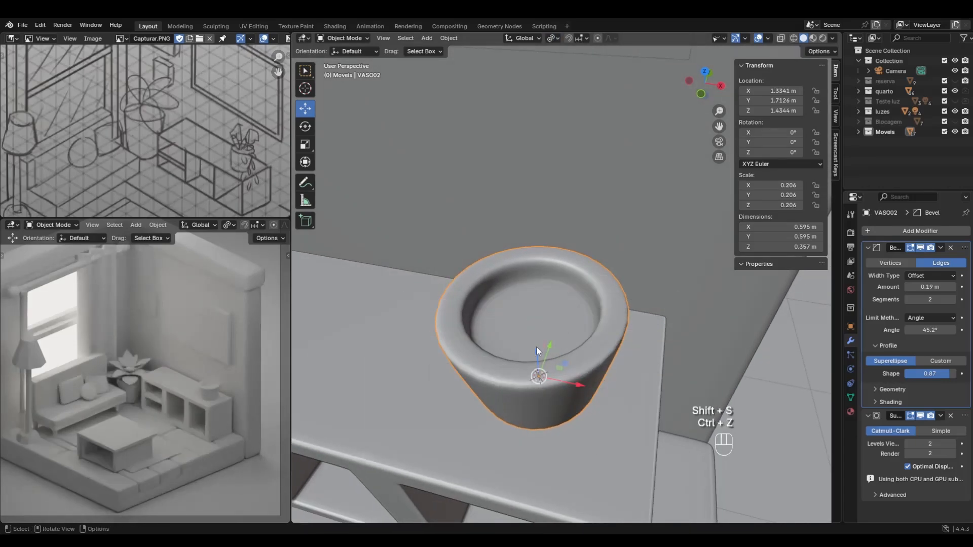
# Snap the 3D cursor to the vase's inner bottom face in Edit Mode, finishing in Object Mode.
pyautogui.click(530, 315)
pyautogui.press('Tab')
pyautogui.click(509, 320)
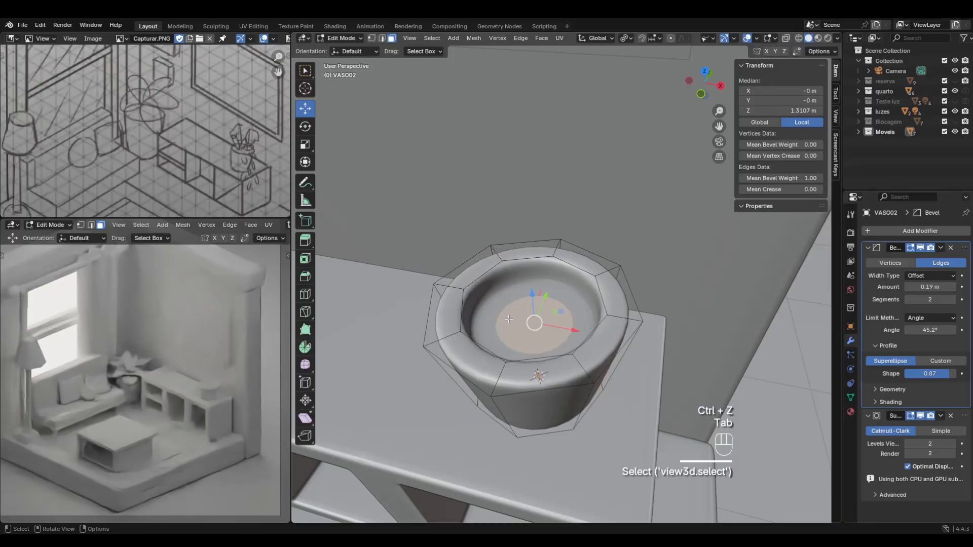
pyautogui.hotkey('shift', 's')
pyautogui.click(509, 372)
pyautogui.press('Tab')
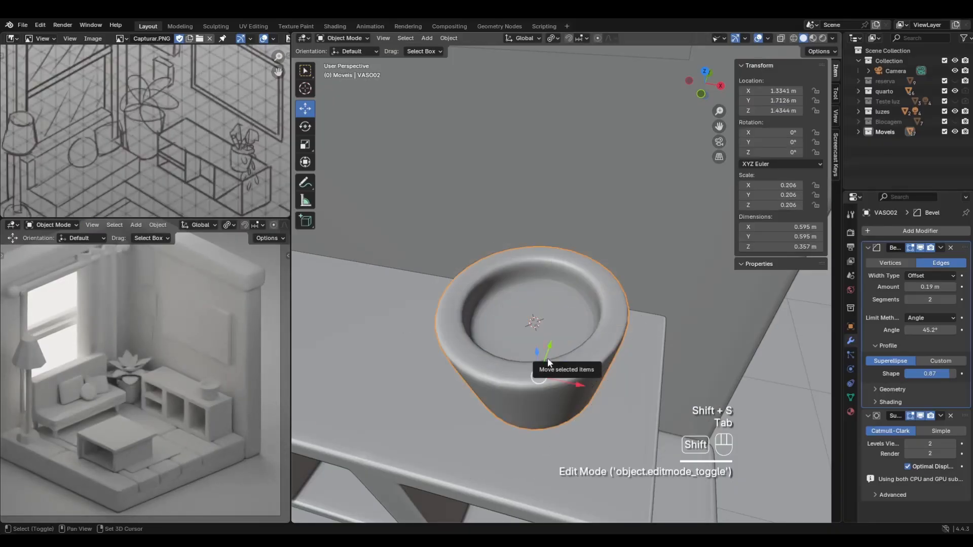
# Add a Path curve at the 3D cursor inside the vase.
pyautogui.hotkey('shift', 'a')
pyautogui.moveTo(534, 334)
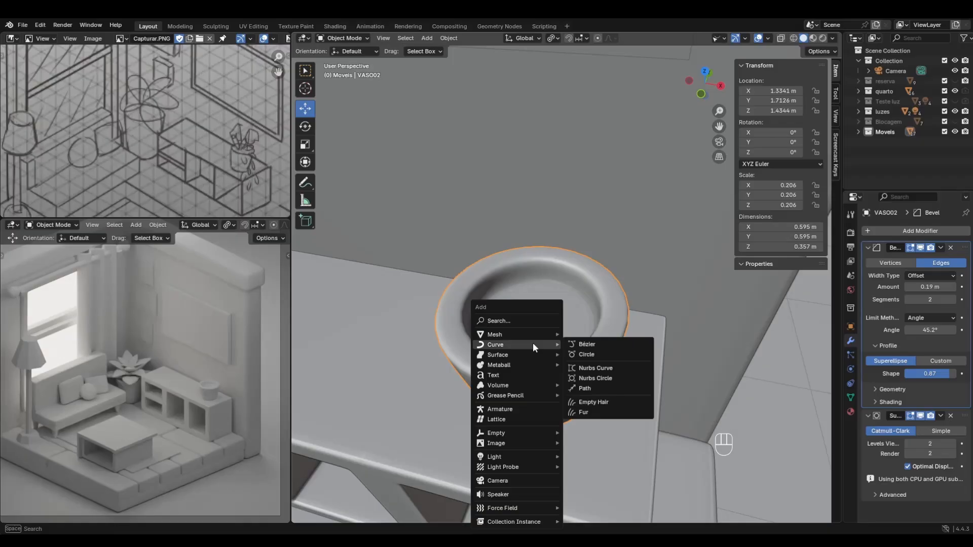
pyautogui.click(593, 388)
pyautogui.scroll(-10, 583, 344)
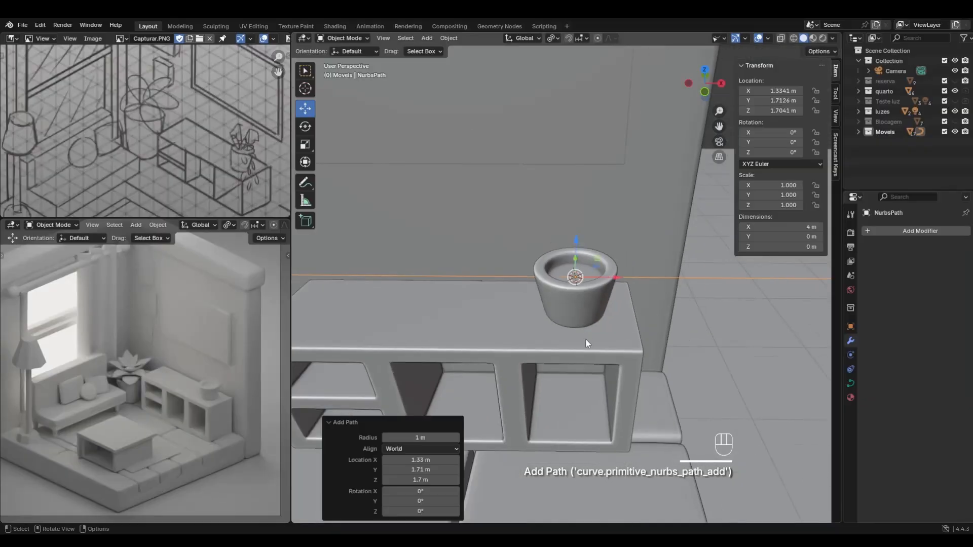
pyautogui.scroll(6, 592, 342)
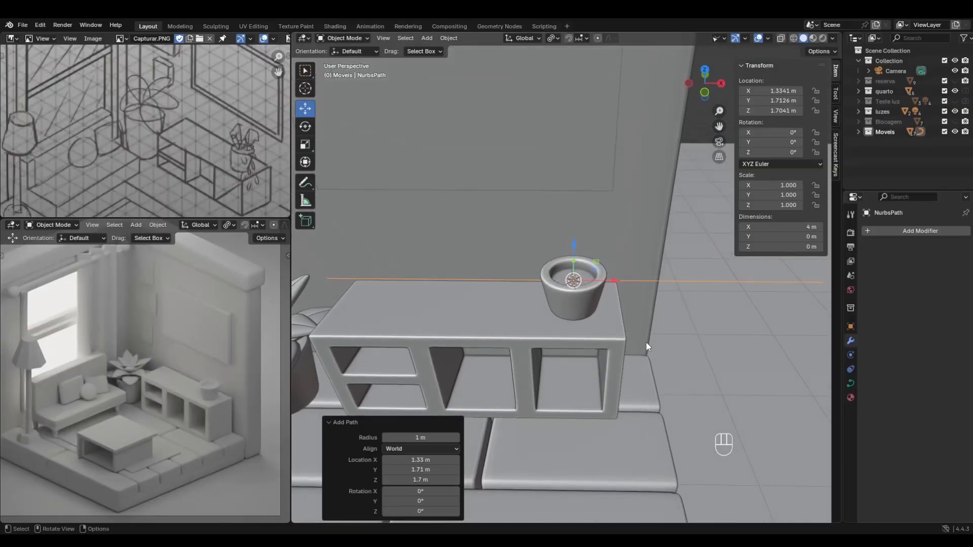
# Rotate the path around the global X axis by 90° two times in a row.
pyautogui.press('r')
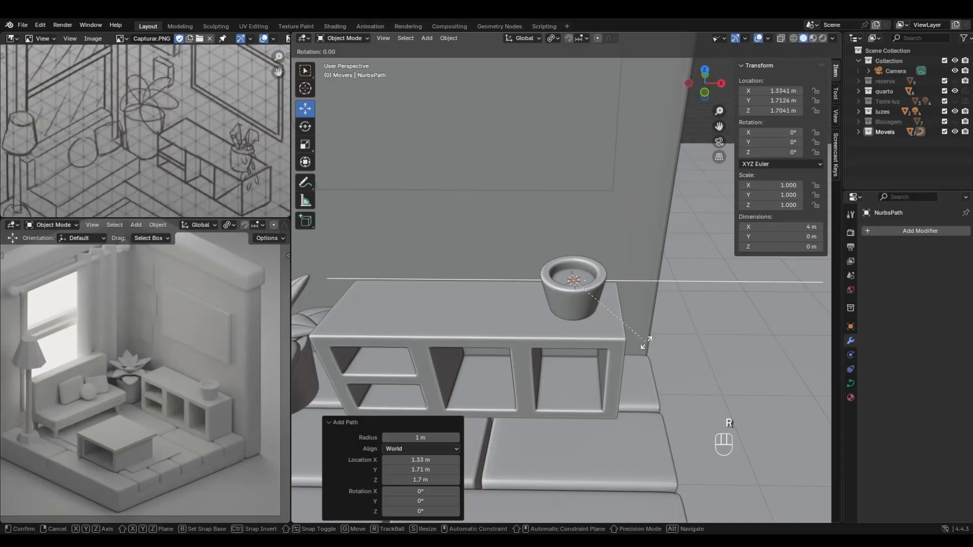
pyautogui.press('x')
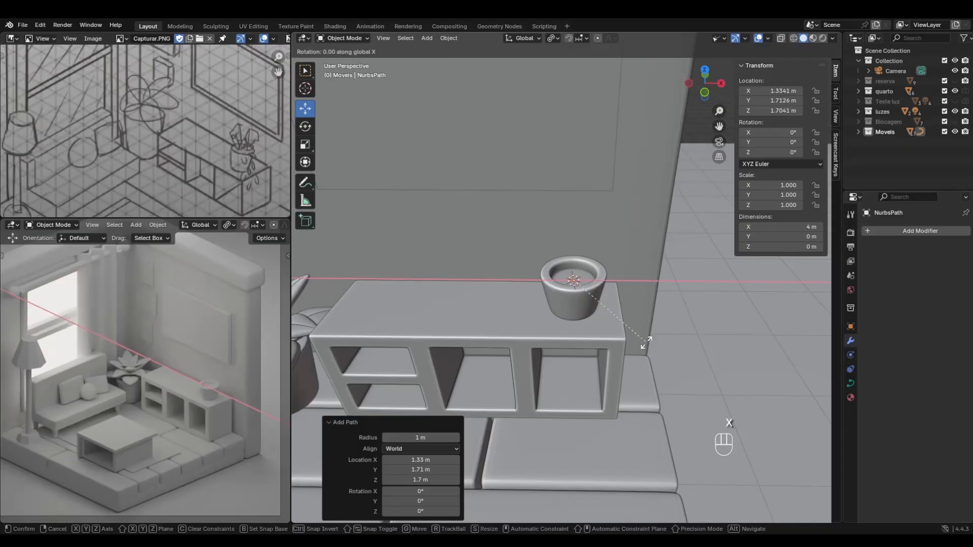
pyautogui.press('KP_9')
pyautogui.press('KP_0')
pyautogui.press('Return')
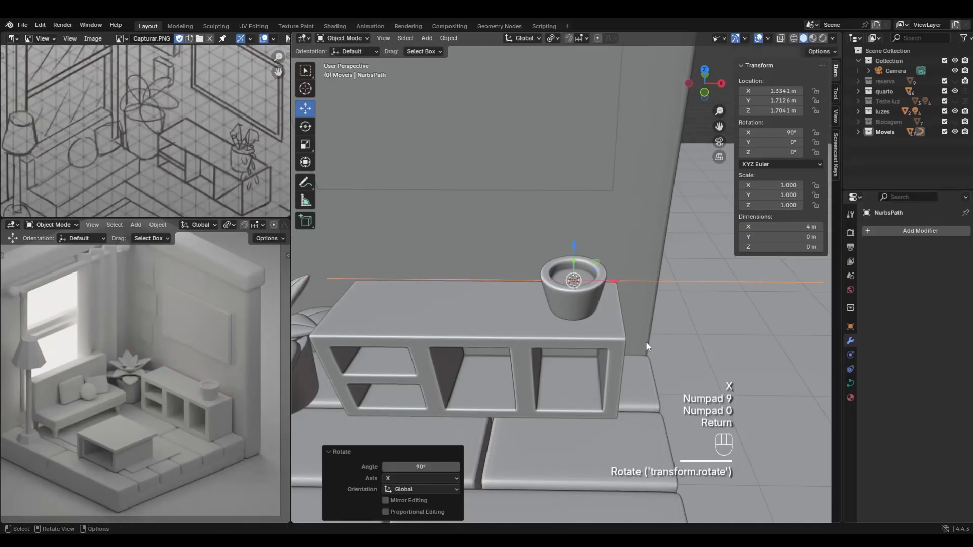
pyautogui.press('r')
pyautogui.press('x')
pyautogui.press('KP_9')
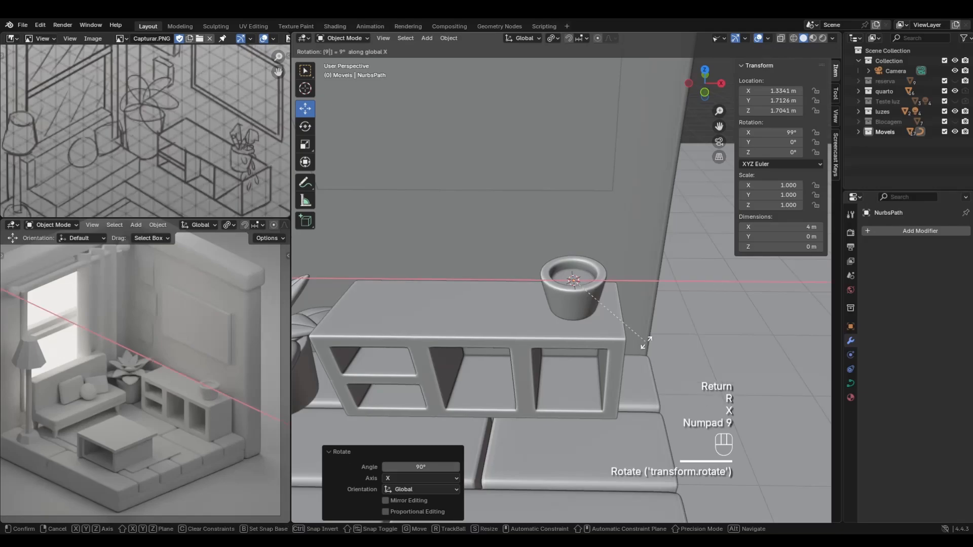
pyautogui.press('KP_0')
pyautogui.press('Return')
pyautogui.scroll(-6, 645, 341)
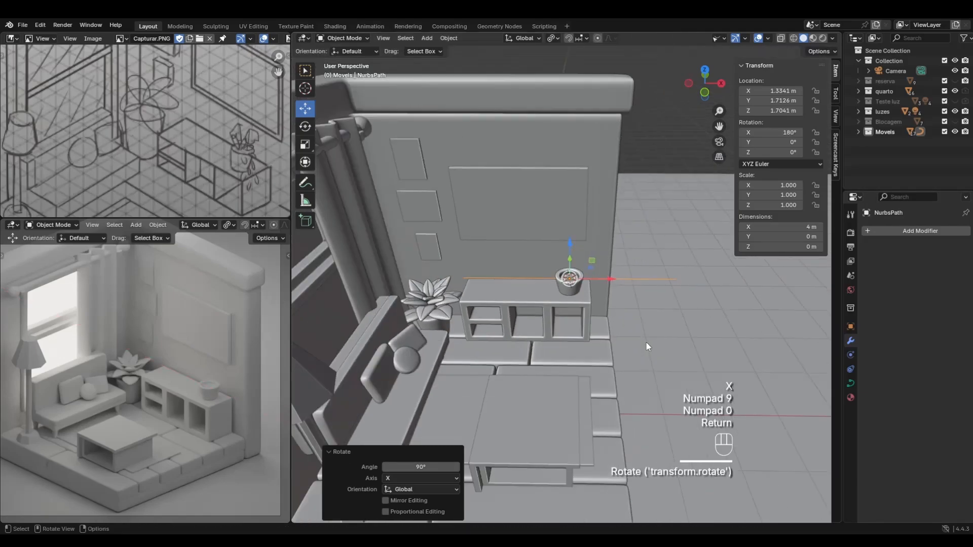
# Try a free rotation of the path in the view and undo it.
pyautogui.press('r')
pyautogui.rightClick(683, 313)
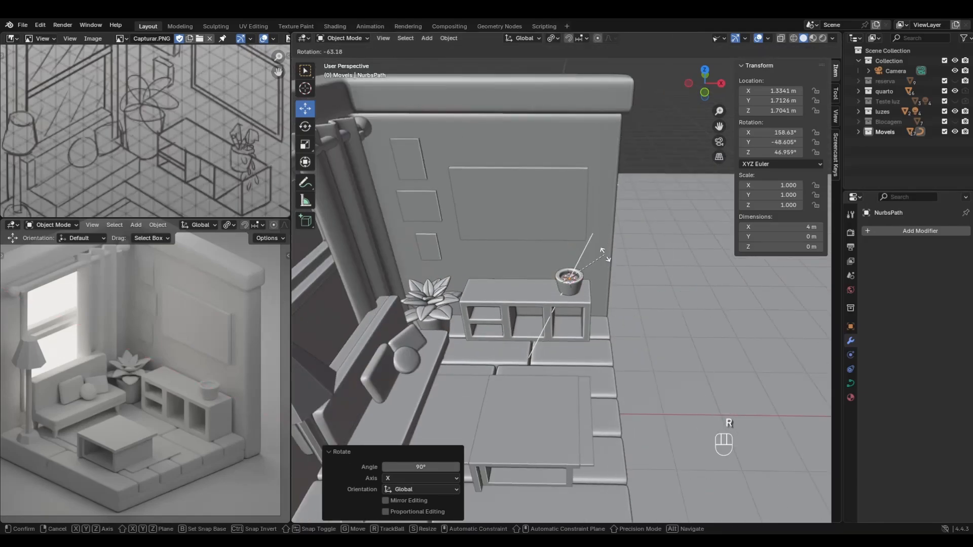
pyautogui.hotkey('ctrl', 'z')
# Rotate the path freely around the global X axis by about 58.8°.
pyautogui.press('r')
pyautogui.press('x')
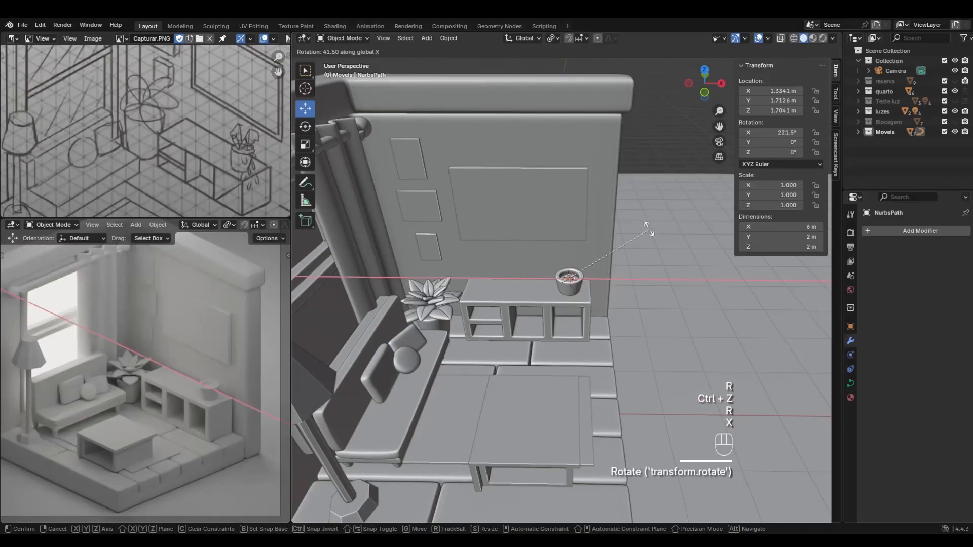
pyautogui.click(644, 232)
pyautogui.moveTo(645, 232); pyautogui.dragTo(646, 302, button='middle')
# Rotate the path 90° around the global Z axis so it runs perpendicular to the cabinet.
pyautogui.press('r')
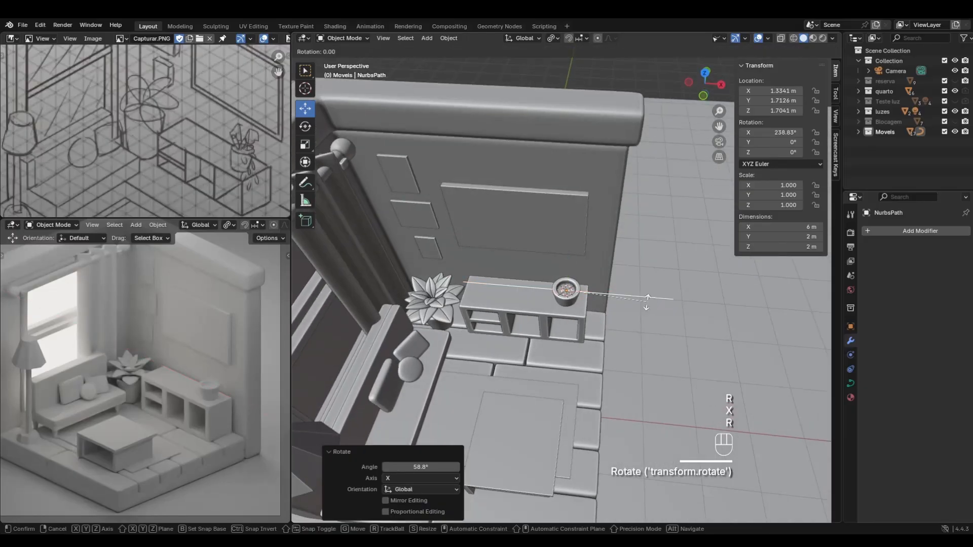
pyautogui.press('z')
pyautogui.press('KP_9')
pyautogui.press('KP_0')
pyautogui.press('Return')
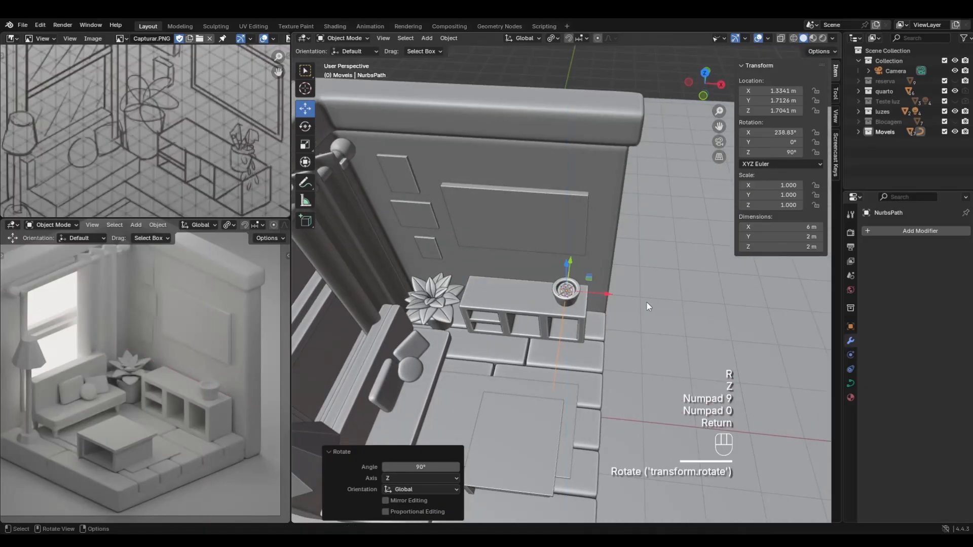
# Rotate the path around the global Y axis by 90° two times in a row.
pyautogui.press('r')
pyautogui.press('y')
pyautogui.press('KP_9')
pyautogui.press('KP_0')
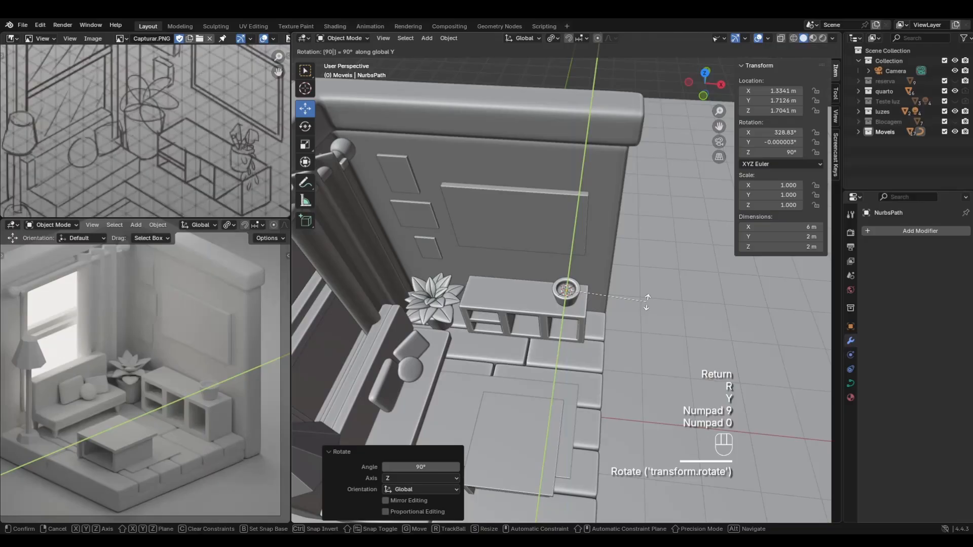
pyautogui.press('Return')
pyautogui.moveTo(647, 302); pyautogui.dragTo(600, 322, button='middle')
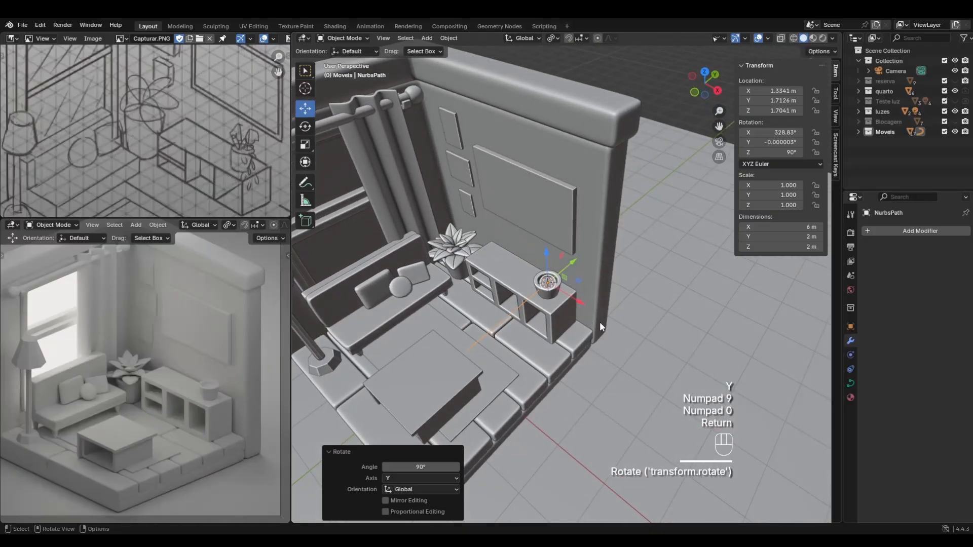
pyautogui.press('r')
pyautogui.press('y')
pyautogui.press('KP_9')
pyautogui.press('KP_0')
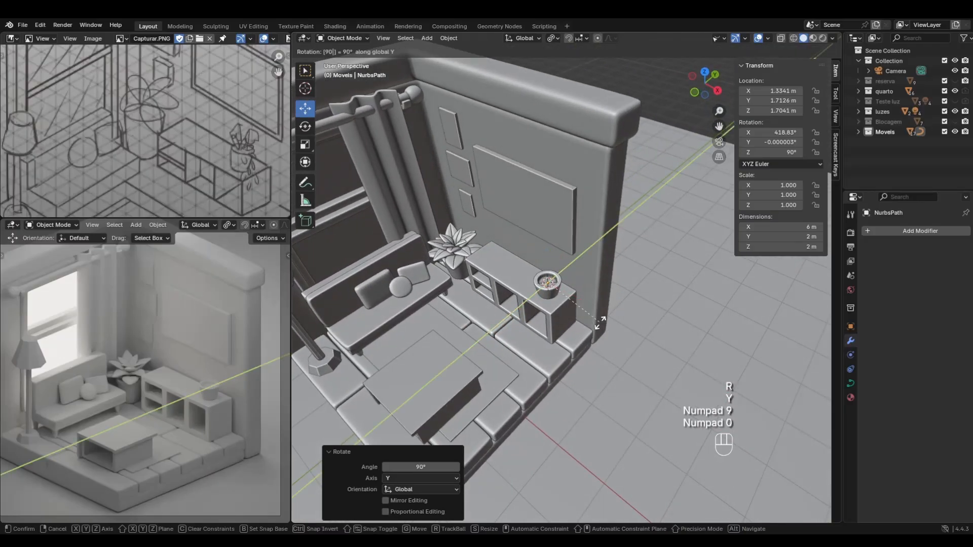
pyautogui.press('Return')
pyautogui.moveTo(600, 338); pyautogui.dragTo(572, 306, button='middle')
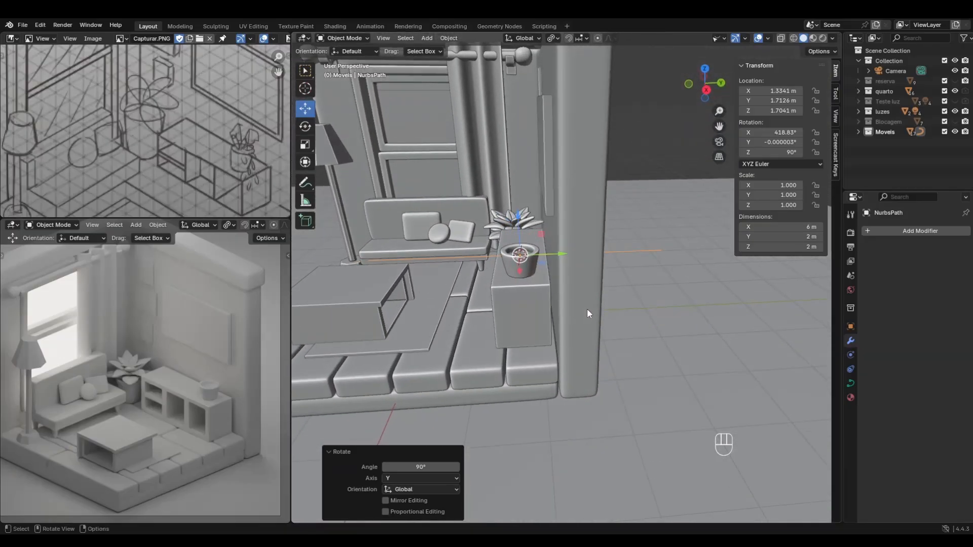
# Try rotating the path upright by eye, first freely and then around the global X axis, undoing each attempt.
pyautogui.press('r')
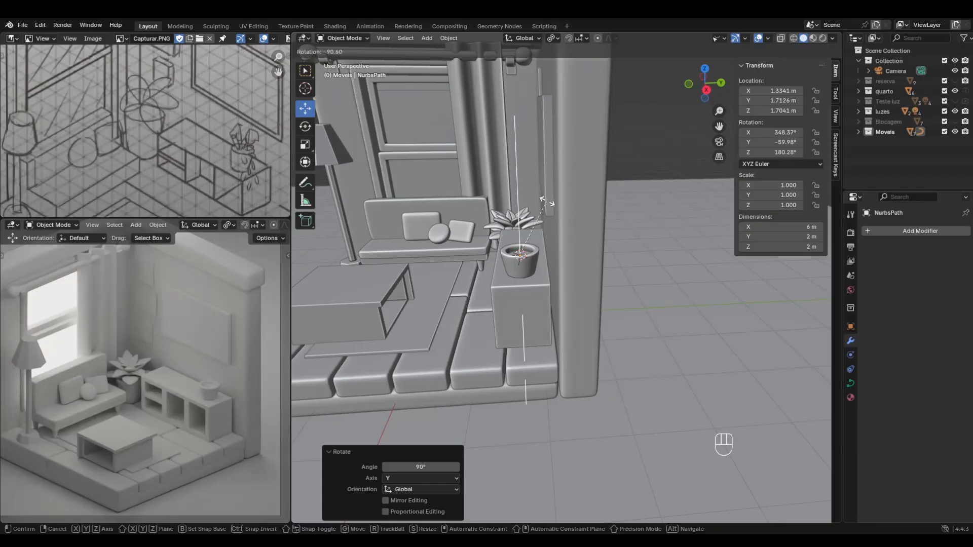
pyautogui.click(547, 202)
pyautogui.moveTo(546, 202); pyautogui.dragTo(618, 214, button='middle')
pyautogui.hotkey('ctrl', 'z')
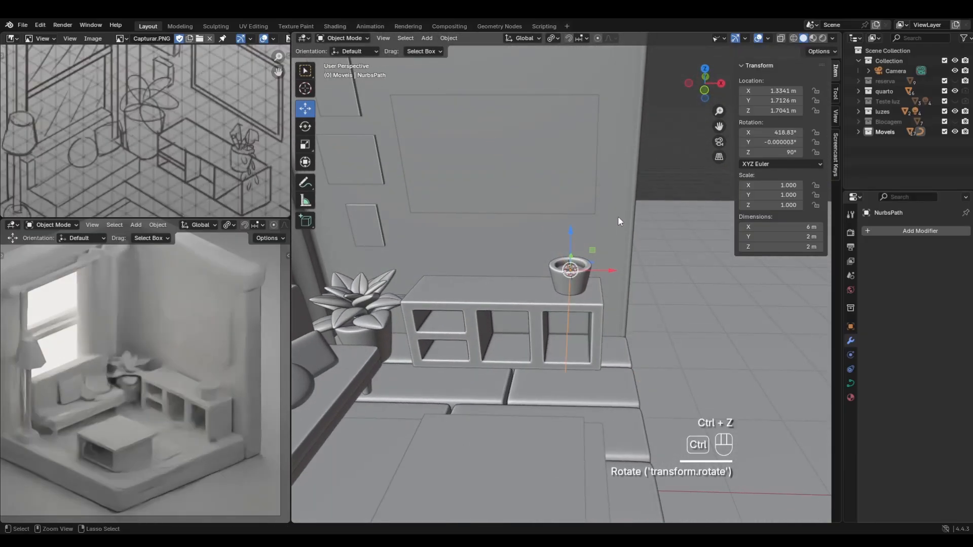
pyautogui.press('r')
pyautogui.press('x')
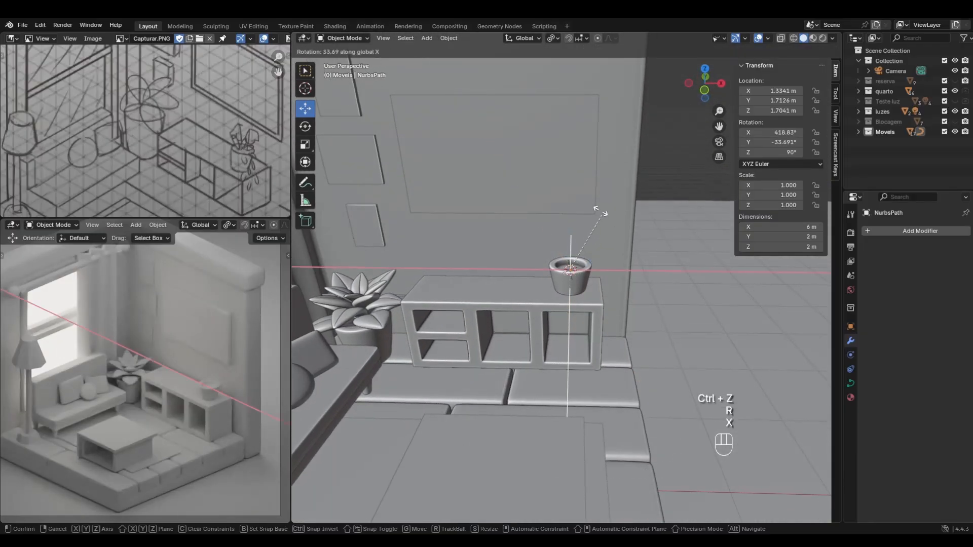
pyautogui.click(553, 241)
pyautogui.moveTo(666, 269); pyautogui.dragTo(573, 266, button='middle')
pyautogui.hotkey('ctrl', 'z')
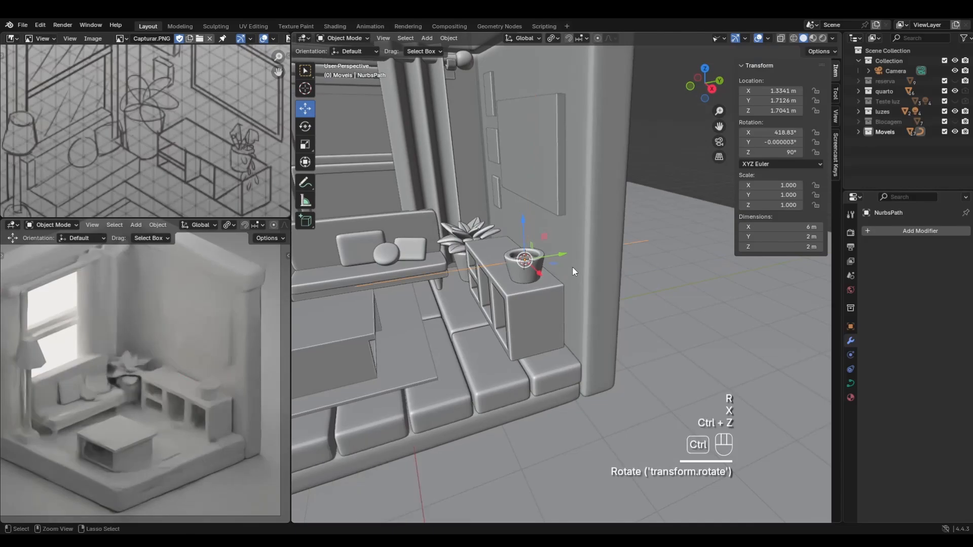
# Rotate the path exactly 90° around the global X axis so it stands upright in the vase.
pyautogui.press('r')
pyautogui.press('x')
pyautogui.press('KP_9')
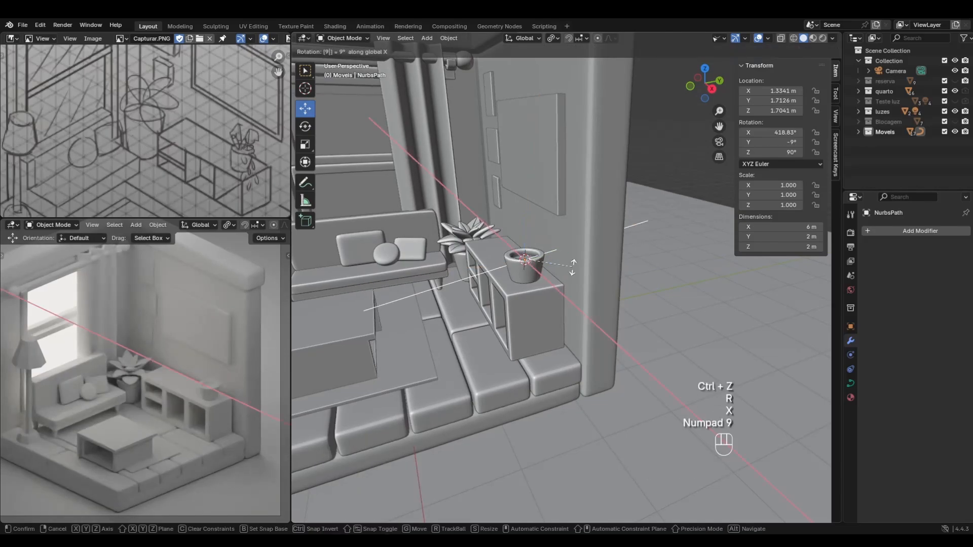
pyautogui.press('KP_0')
pyautogui.click(573, 267)
pyautogui.moveTo(543, 269); pyautogui.dragTo(588, 348, button='middle')
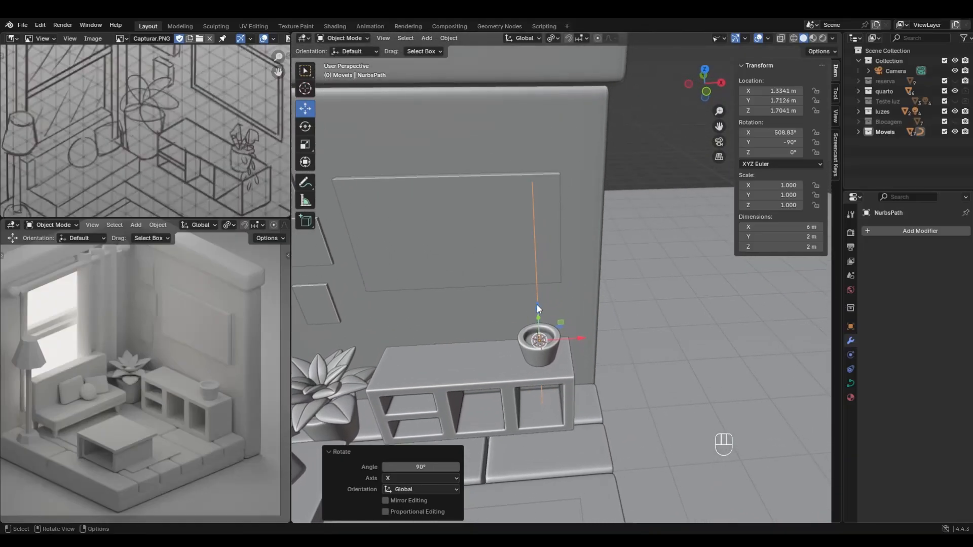
# Raise the upright path along the Z axis to about 3.8 m so its lower end sits inside the vase.
pyautogui.press('g')
pyautogui.press('z')
pyautogui.click(536, 253)
pyautogui.moveTo(536, 254); pyautogui.dragTo(572, 272, button='middle')
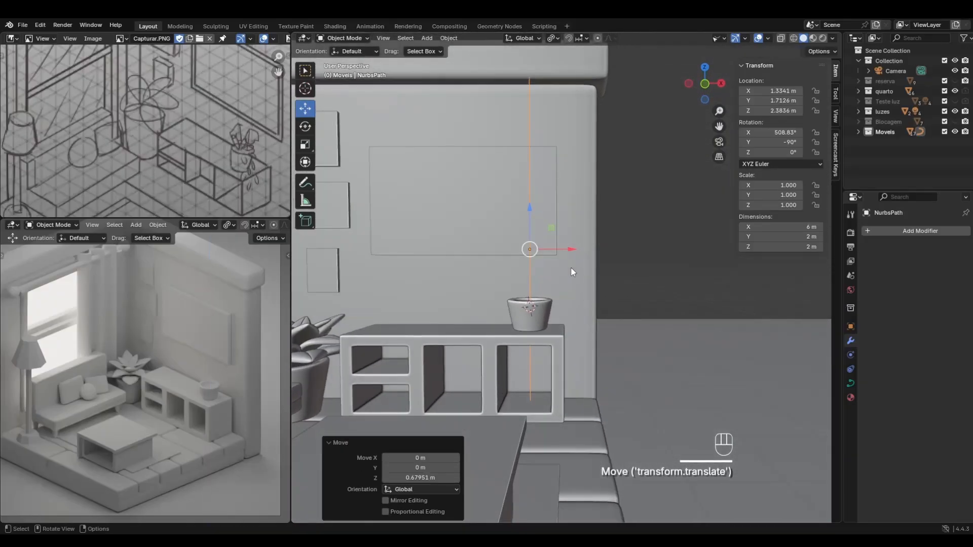
pyautogui.moveTo(530, 206); pyautogui.dragTo(538, 151)
pyautogui.keyDown('shift'); pyautogui.moveTo(567, 180); pyautogui.dragTo(580, 250, button='middle'); pyautogui.keyUp('shift')
pyautogui.moveTo(547, 199); pyautogui.dragTo(544, 162)
pyautogui.scroll(1, 578, 325)
pyautogui.keyDown('shift'); pyautogui.moveTo(587, 400); pyautogui.dragTo(590, 346, button='middle'); pyautogui.keyUp('shift')
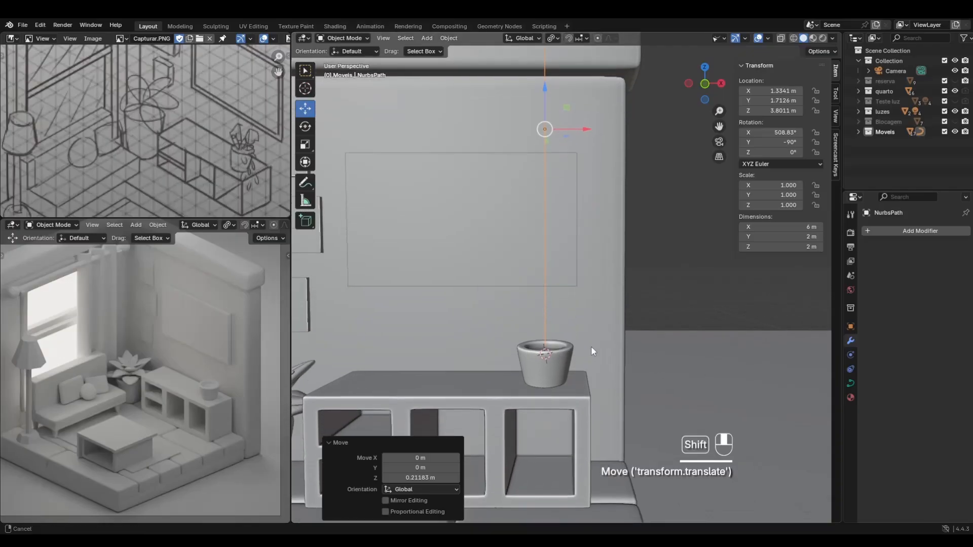
# Lower the path along the Z axis to about 3.56 m in front view and turn off X-ray.
pyautogui.click(704, 85)
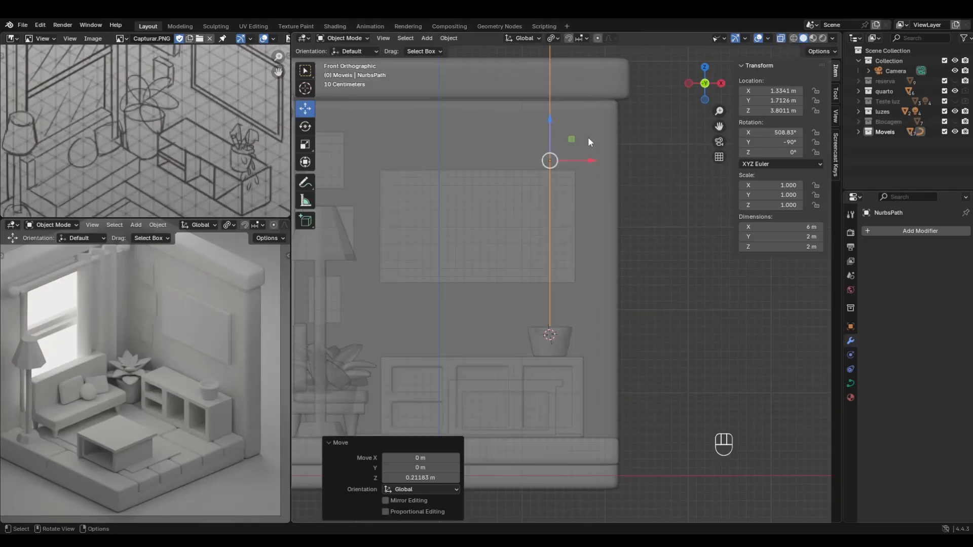
pyautogui.moveTo(553, 129); pyautogui.dragTo(647, 152)
pyautogui.scroll(-2, 619, 152)
pyautogui.keyDown('shift'); pyautogui.moveTo(618, 152); pyautogui.dragTo(617, 175, button='middle'); pyautogui.keyUp('shift')
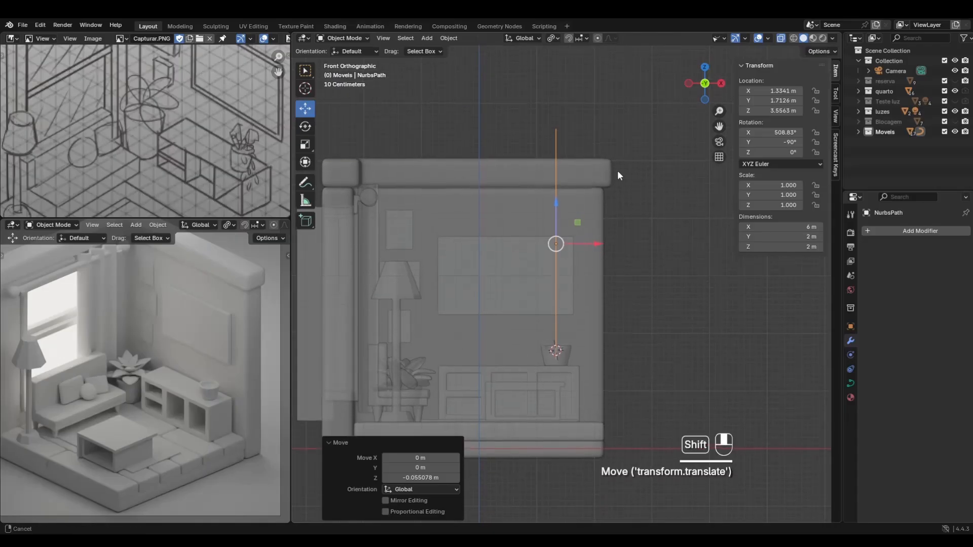
pyautogui.click(780, 38)
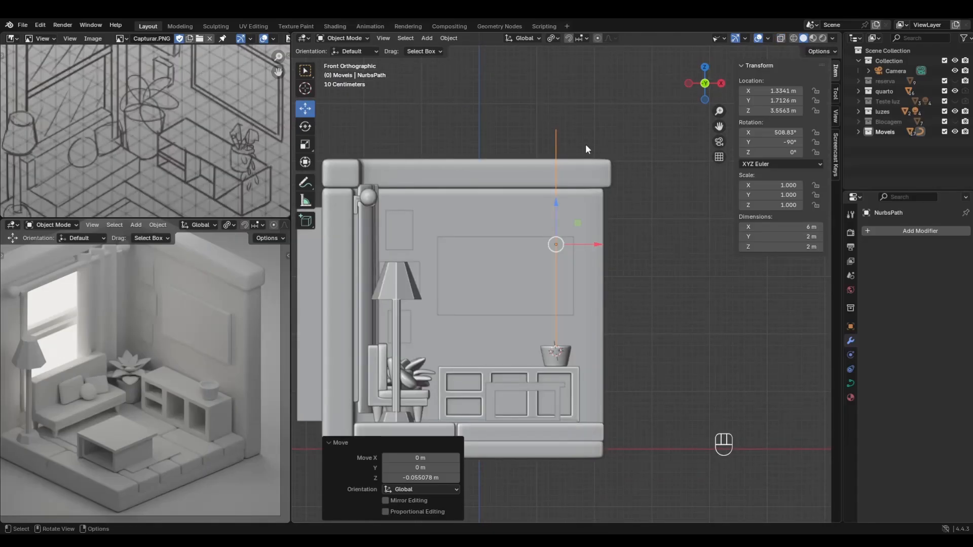
# Scale the path along the global Z axis by about -0.665 and shrink it uniformly by about 0.52.
pyautogui.press('s')
pyautogui.press('z')
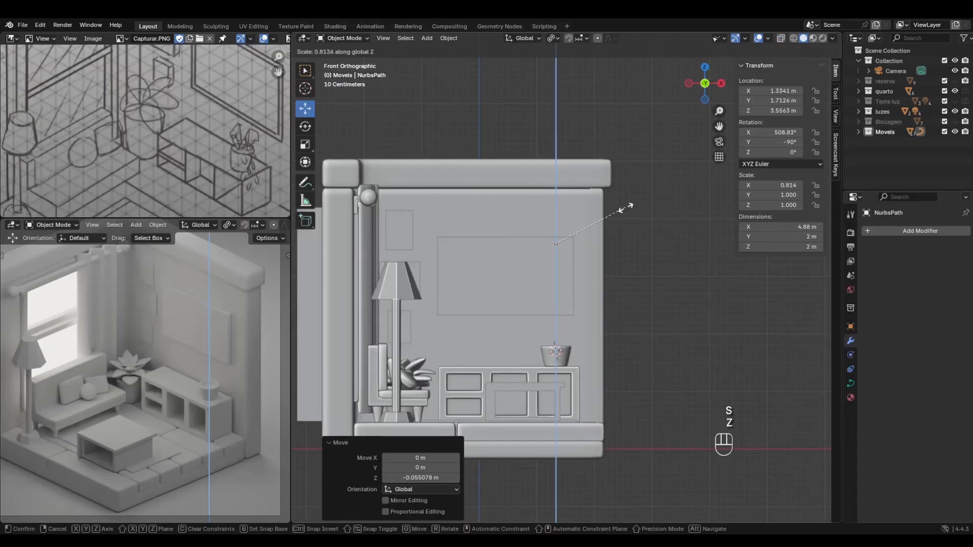
pyautogui.click(612, 217)
pyautogui.press('s')
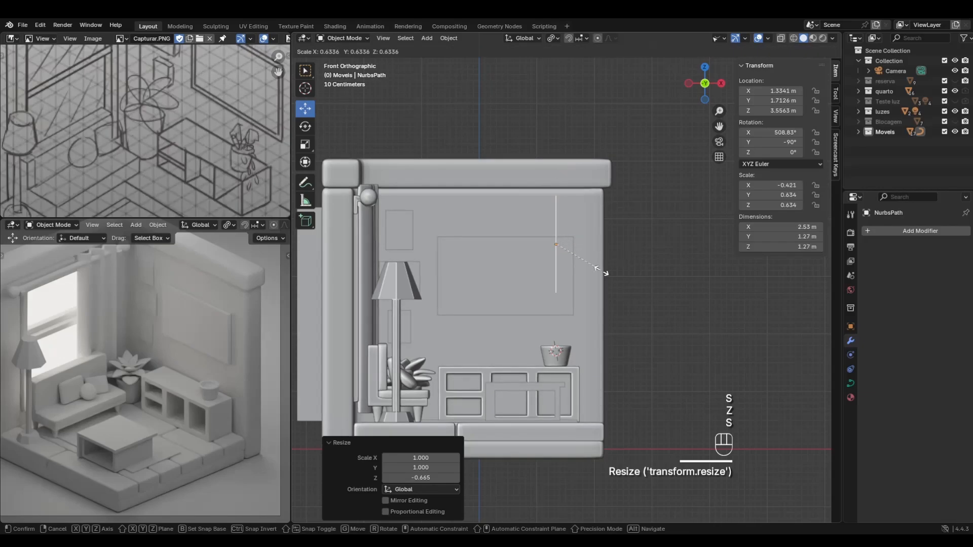
pyautogui.click(593, 264)
# Lower the scaled path to the vase and adjust its Z location to about 2.29 m.
pyautogui.moveTo(558, 200); pyautogui.dragTo(604, 280)
pyautogui.scroll(2, 601, 304)
pyautogui.keyDown('shift'); pyautogui.moveTo(601, 324); pyautogui.dragTo(624, 234, button='middle'); pyautogui.keyUp('shift')
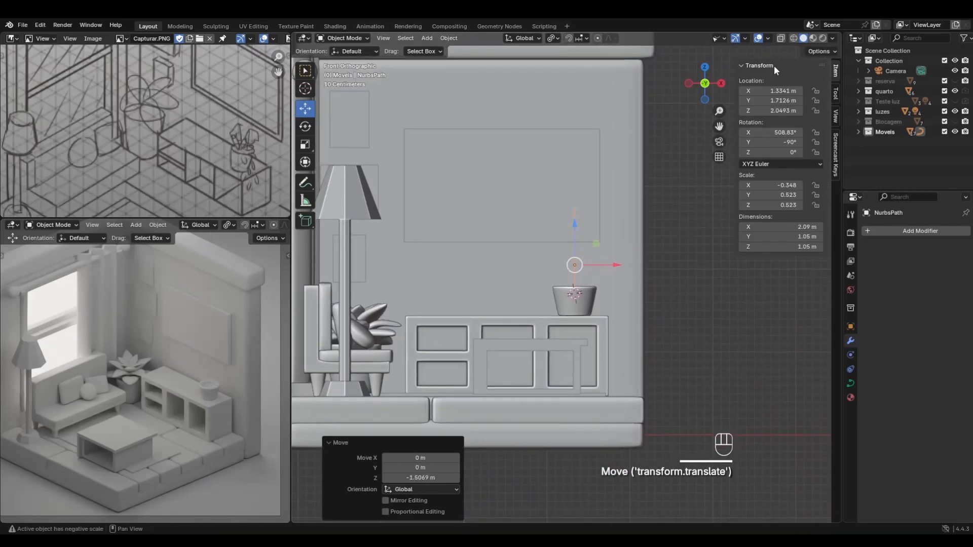
pyautogui.click(781, 38)
pyautogui.scroll(1, 634, 224)
pyautogui.moveTo(576, 224); pyautogui.dragTo(577, 198)
pyautogui.click(780, 38)
# Shrink the path further and lower it so its lower end sits inside the vase.
pyautogui.moveTo(633, 223); pyautogui.dragTo(608, 252, button='middle')
pyautogui.keyDown('shift'); pyautogui.moveTo(609, 334); pyautogui.dragTo(630, 339, button='middle'); pyautogui.keyUp('shift')
pyautogui.press('Tab')
pyautogui.press('Tab')
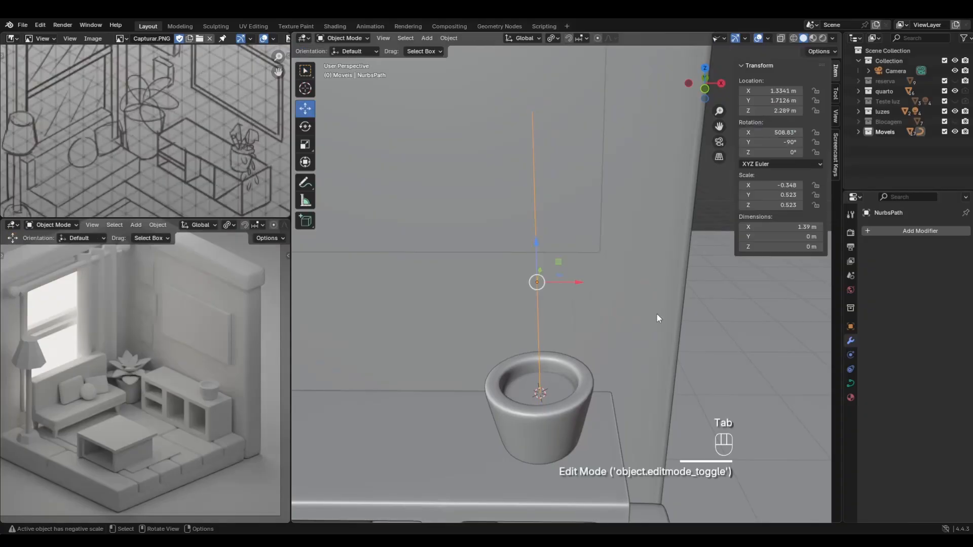
pyautogui.press('s')
pyautogui.click(604, 321)
pyautogui.moveTo(542, 241); pyautogui.dragTo(546, 330)
pyautogui.moveTo(586, 345); pyautogui.dragTo(592, 320, button='middle')
# With proportional editing enabled, move the path's top control point about 0.19 m in X, -0.16 m in Y and -0.20 m in Z.
pyautogui.press('Tab')
pyautogui.moveTo(530, 240); pyautogui.dragTo(564, 261)
pyautogui.scroll(-4, 562, 284)
pyautogui.moveTo(553, 337); pyautogui.dragTo(645, 313, button='middle')
pyautogui.click(638, 38)
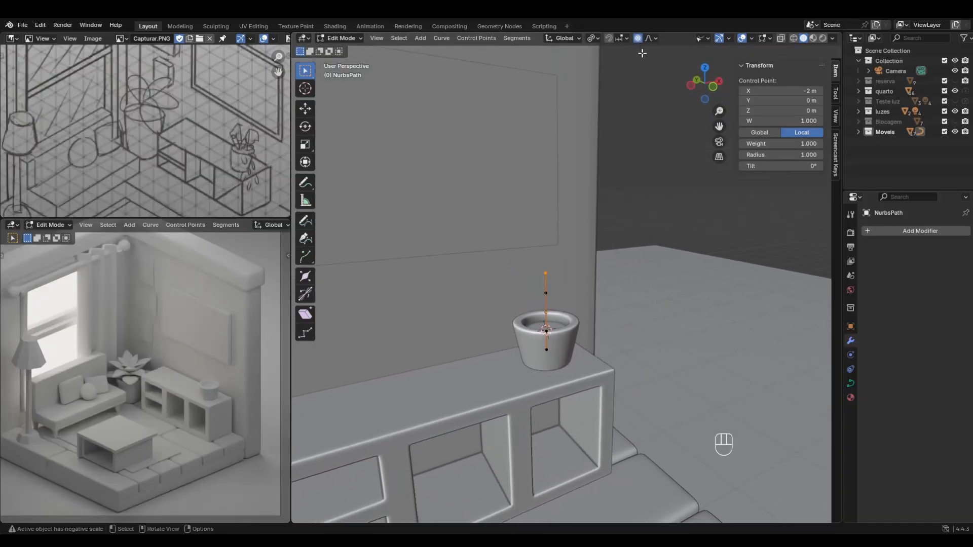
pyautogui.press('g')
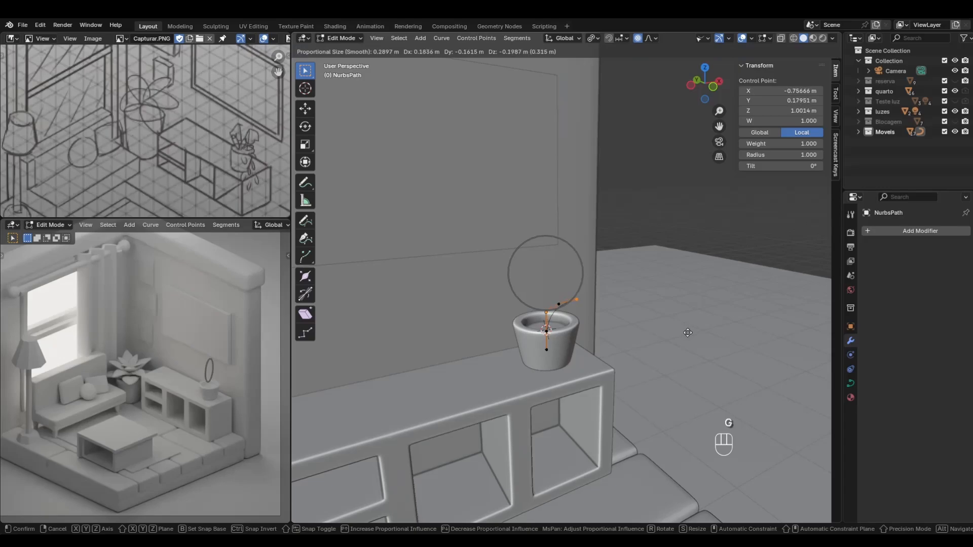
pyautogui.click(687, 332)
# Examine the bent path over the vase from above, in perspective, and close up in the camera view.
pyautogui.moveTo(643, 341); pyautogui.dragTo(657, 377, button='middle')
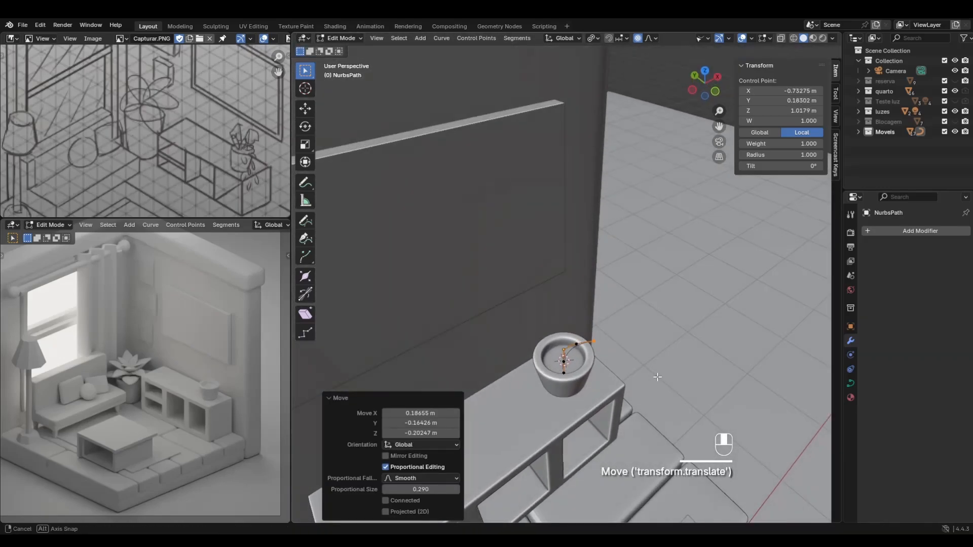
pyautogui.click(704, 71)
pyautogui.keyDown('shift'); pyautogui.moveTo(584, 359); pyautogui.dragTo(602, 320, button='middle'); pyautogui.keyUp('shift')
pyautogui.scroll(3, 597, 349)
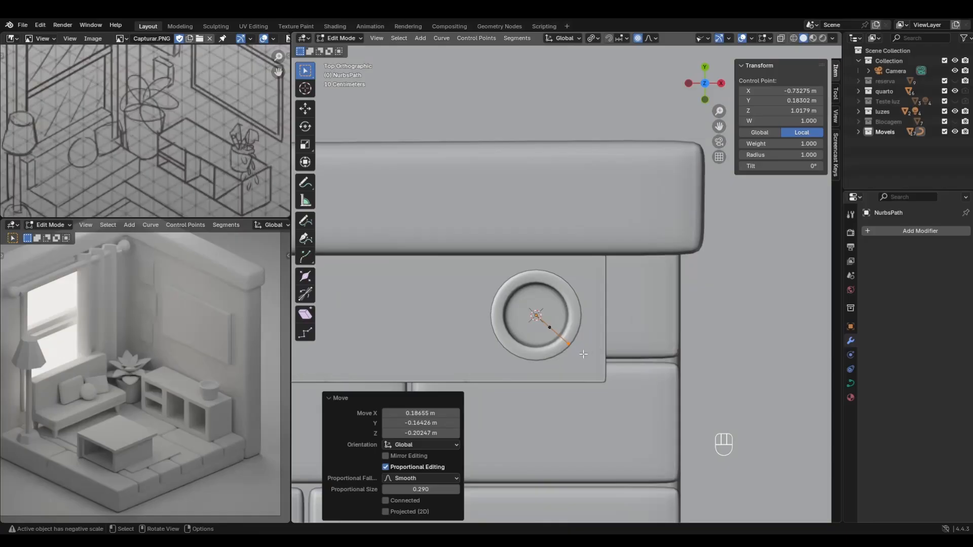
pyautogui.scroll(5, 230, 426)
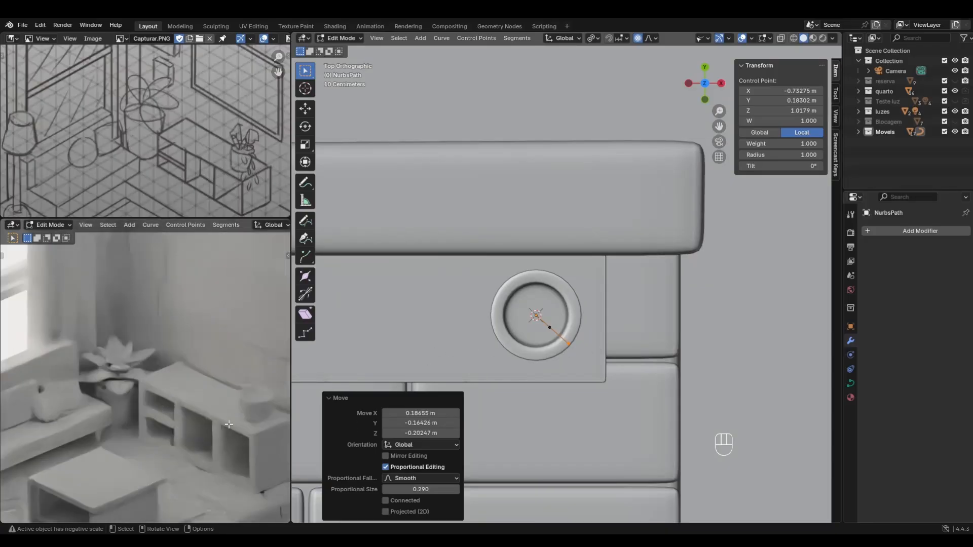
pyautogui.keyDown('shift'); pyautogui.moveTo(230, 426); pyautogui.dragTo(217, 407, button='middle'); pyautogui.keyUp('shift')
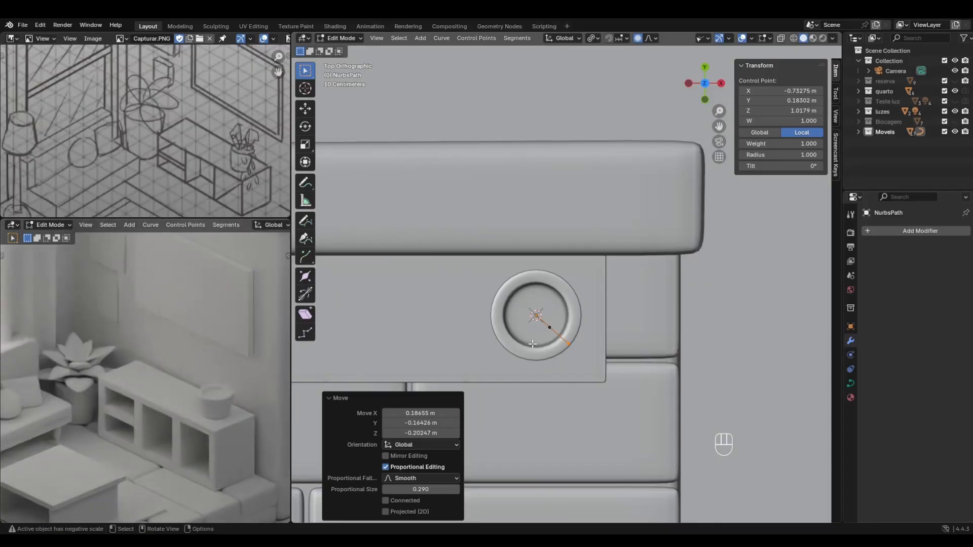
pyautogui.moveTo(532, 344); pyautogui.dragTo(614, 319, button='middle')
pyautogui.click(619, 335)
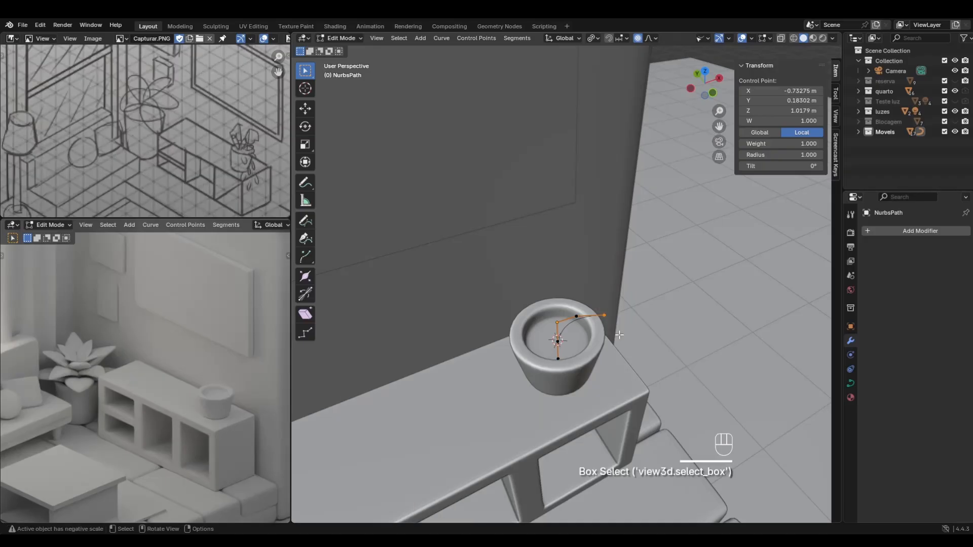
pyautogui.moveTo(619, 335); pyautogui.dragTo(673, 272, button='middle')
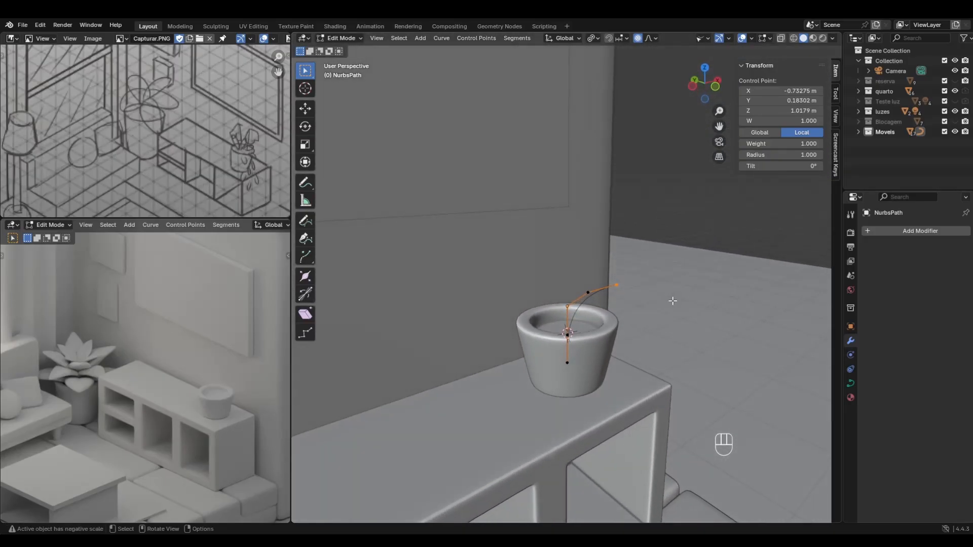
# Move the path's tip slightly outward and up with a proportional size of about 0.386.
pyautogui.press('g')
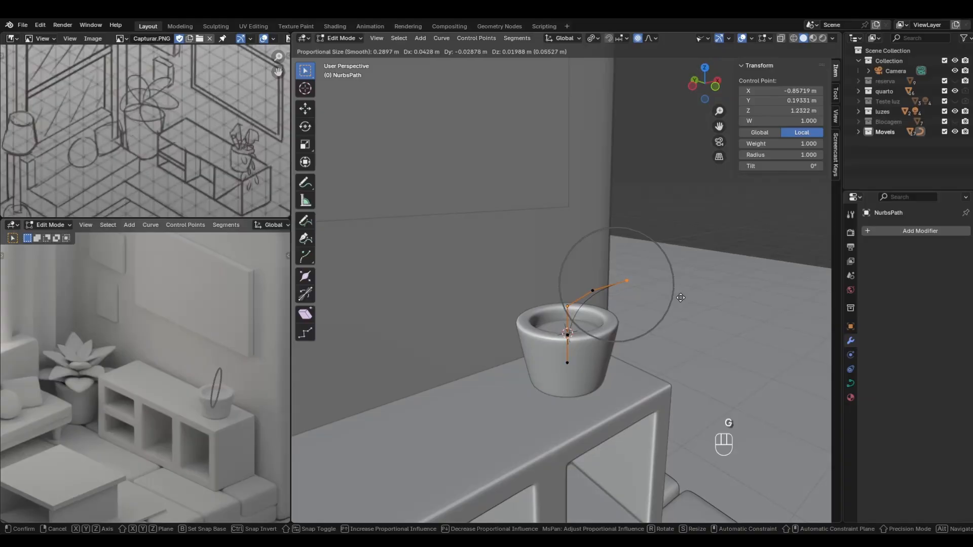
pyautogui.scroll(3, 679, 297)
pyautogui.scroll(-6, 679, 299)
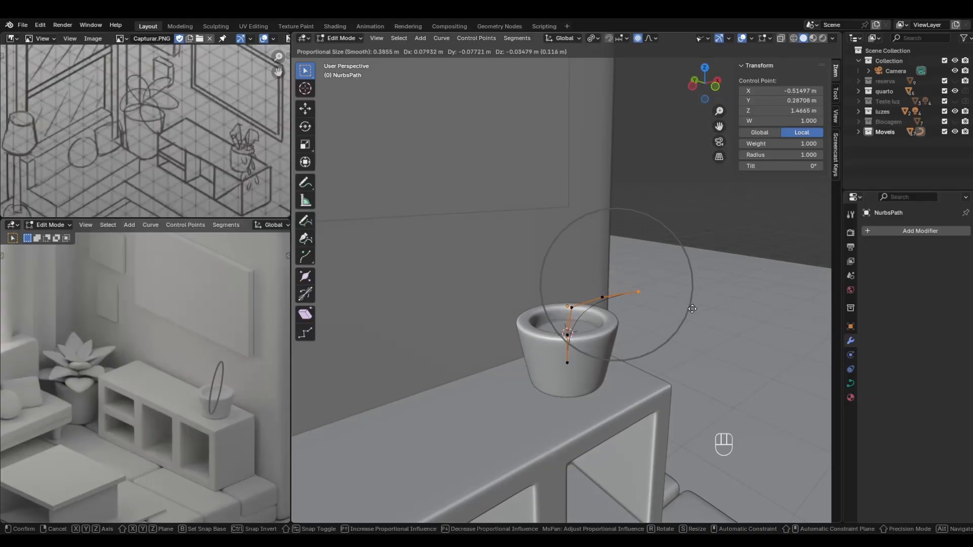
pyautogui.click(680, 293)
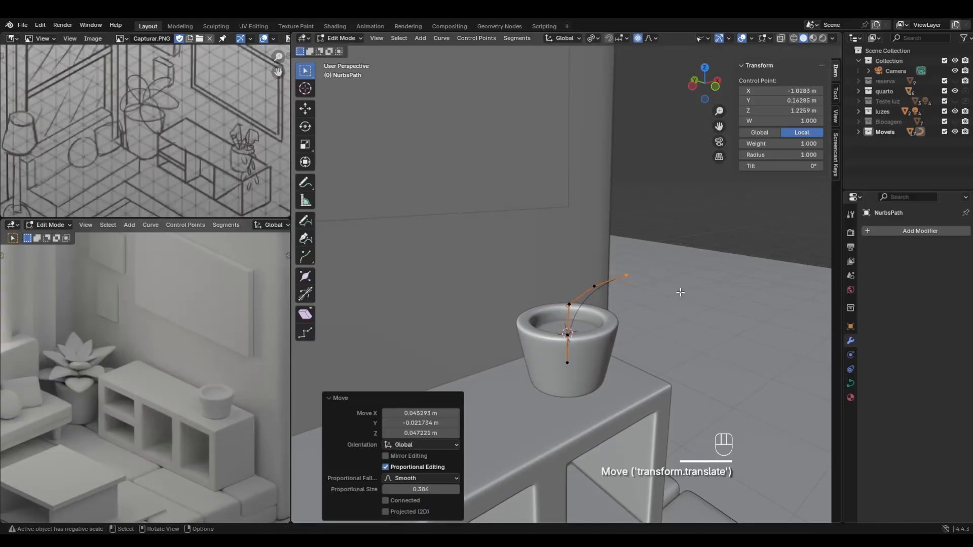
pyautogui.keyDown('shift'); pyautogui.moveTo(706, 313); pyautogui.dragTo(668, 359, button='middle'); pyautogui.keyUp('shift')
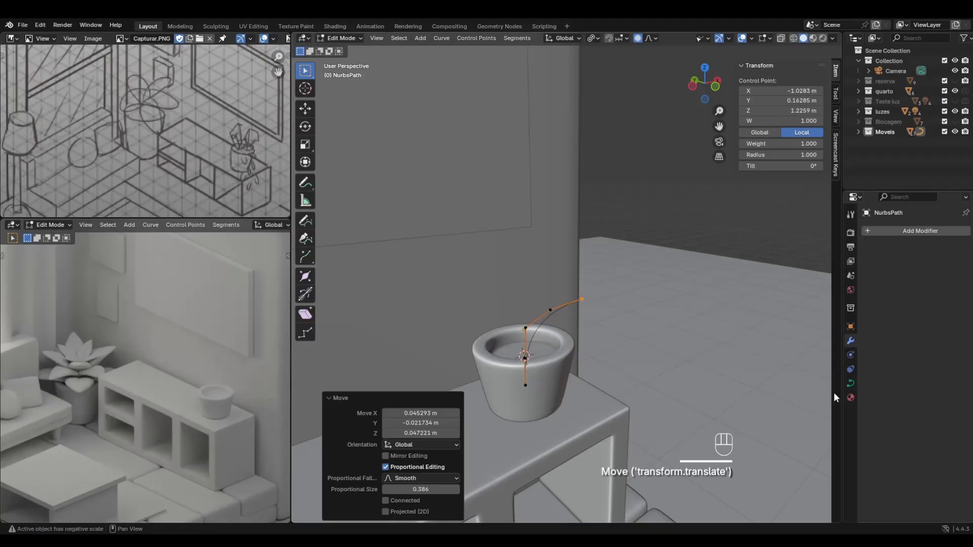
# Open the Geometry settings in the path's curve data properties.
pyautogui.click(850, 383)
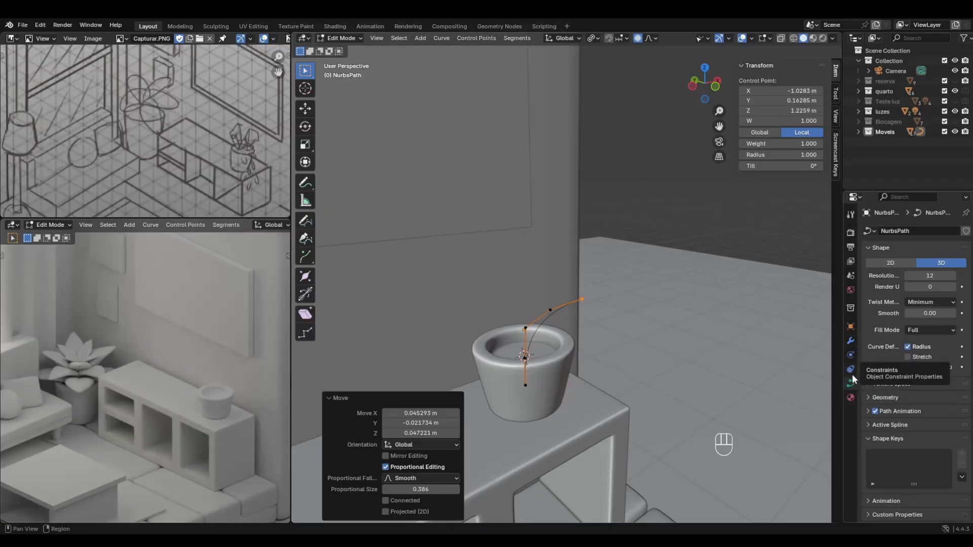
pyautogui.click(850, 327)
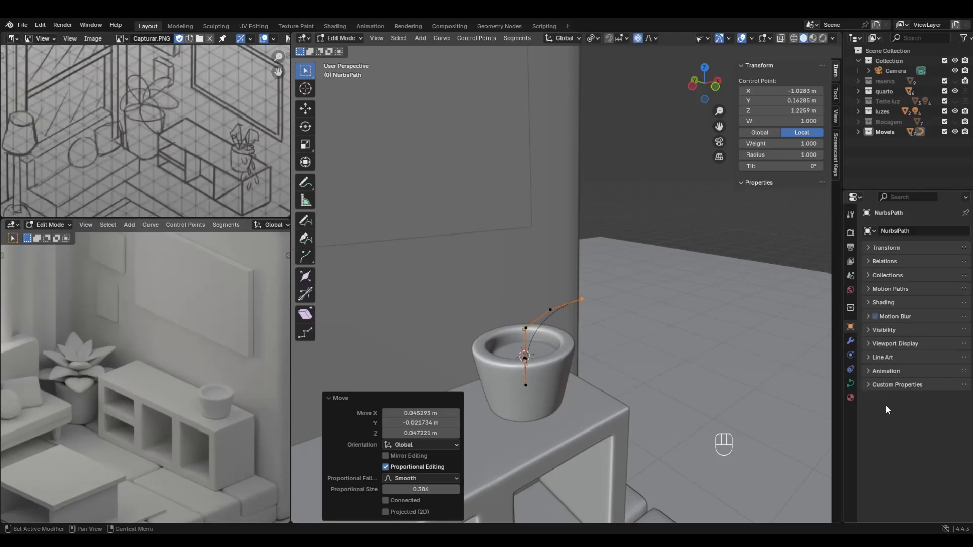
pyautogui.click(850, 384)
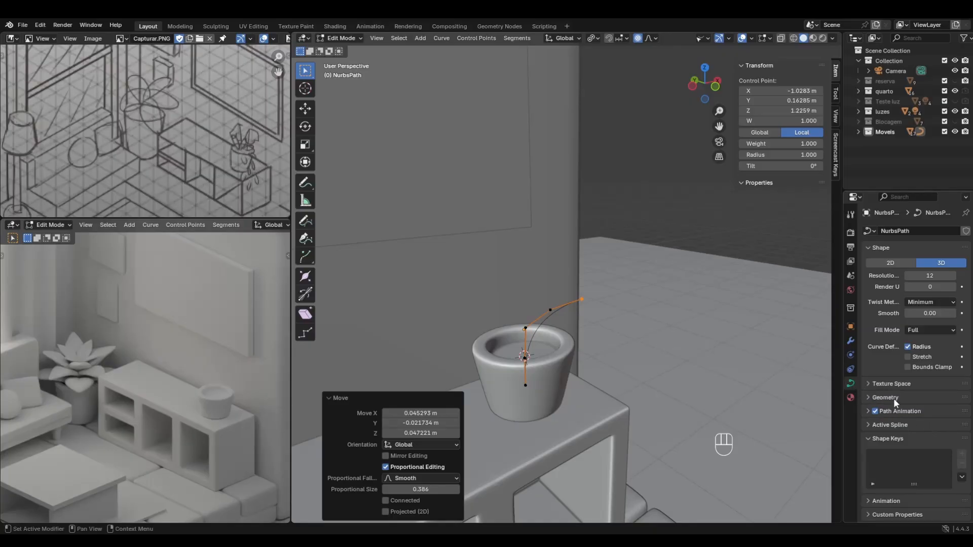
pyautogui.click(893, 398)
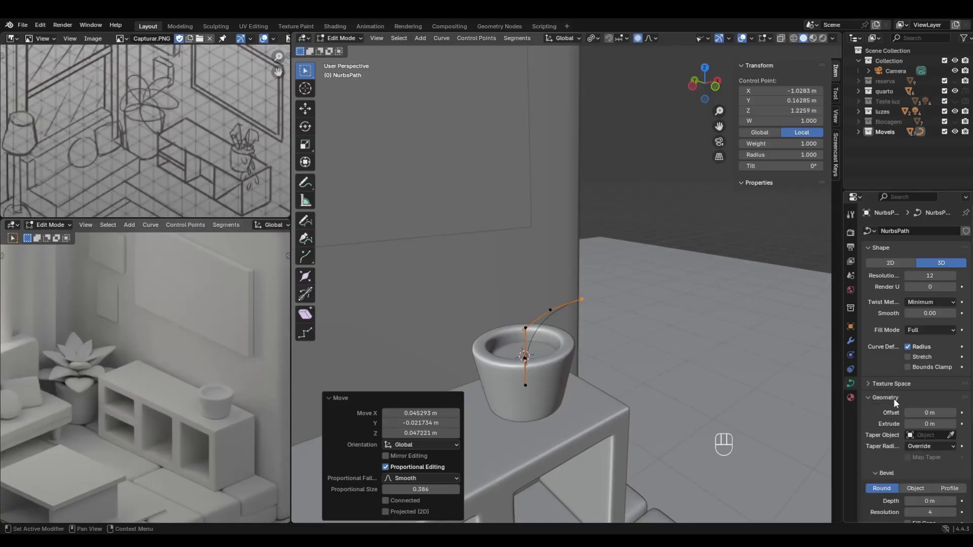
# Try a curve offset of 1 m, undo back past the last tip move, and reset the offset to its default.
pyautogui.moveTo(929, 412); pyautogui.dragTo(937, 413)
pyautogui.hotkey('ctrl', 'z')
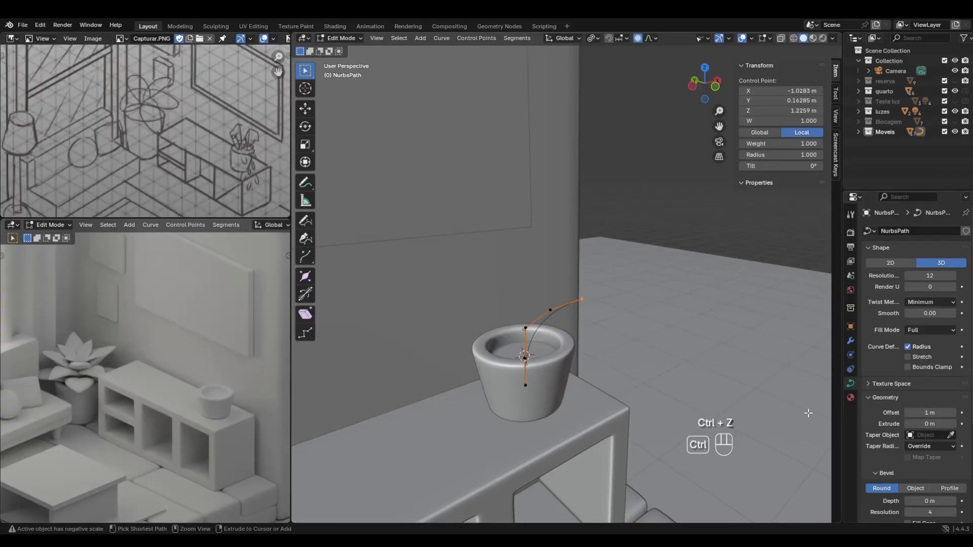
pyautogui.hotkey('ctrl', 'z')
pyautogui.hotkey('ctrl', 'z')
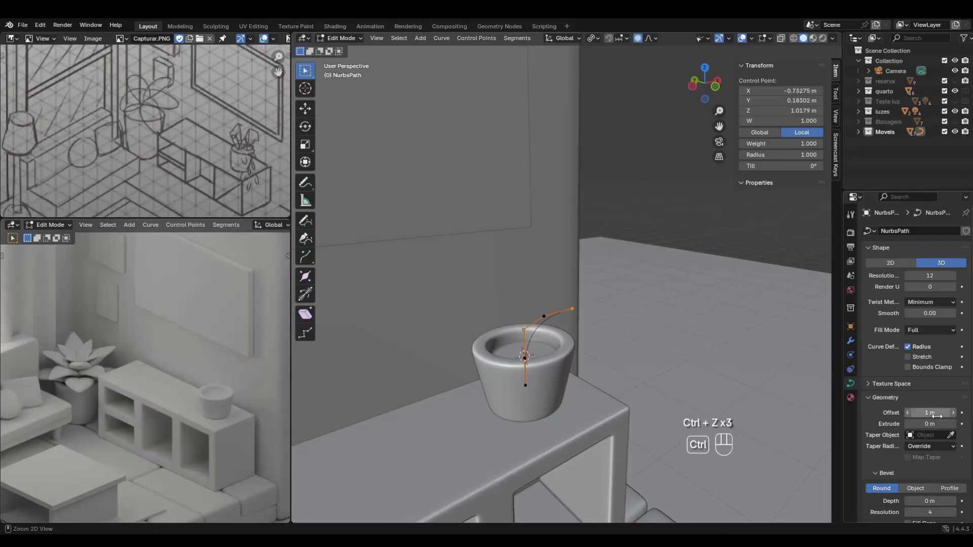
pyautogui.hotkey('ctrl', 'shift', 'z')
pyautogui.rightClick(935, 413)
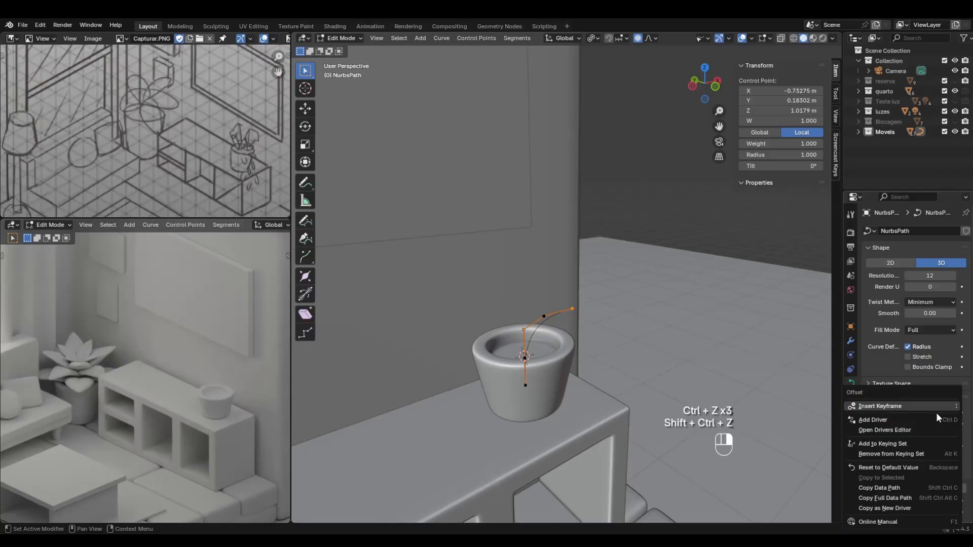
pyautogui.click(905, 467)
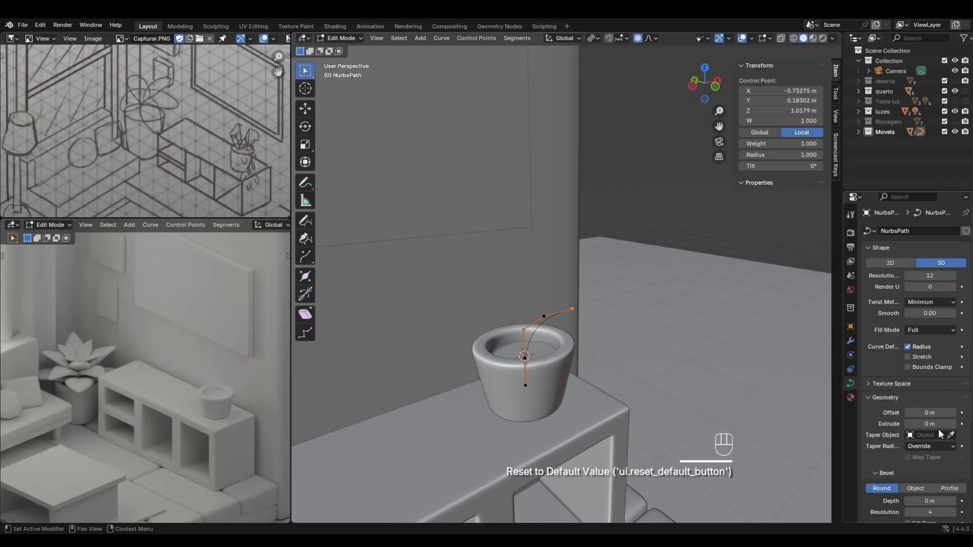
# Try extruding the curve by 0.11 m and undo the change.
pyautogui.moveTo(930, 423)
pyautogui.mouseDown()
pyautogui.moveTo(947, 424)
pyautogui.moveTo(932, 423)
pyautogui.mouseUp()
pyautogui.moveTo(712, 369); pyautogui.dragTo(697, 382, button='middle')
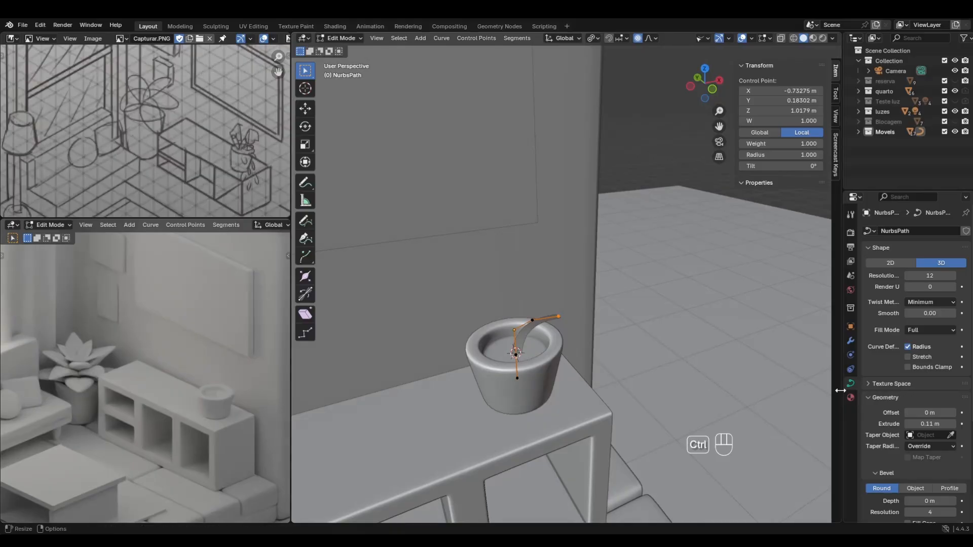
pyautogui.hotkey('ctrl', 'z')
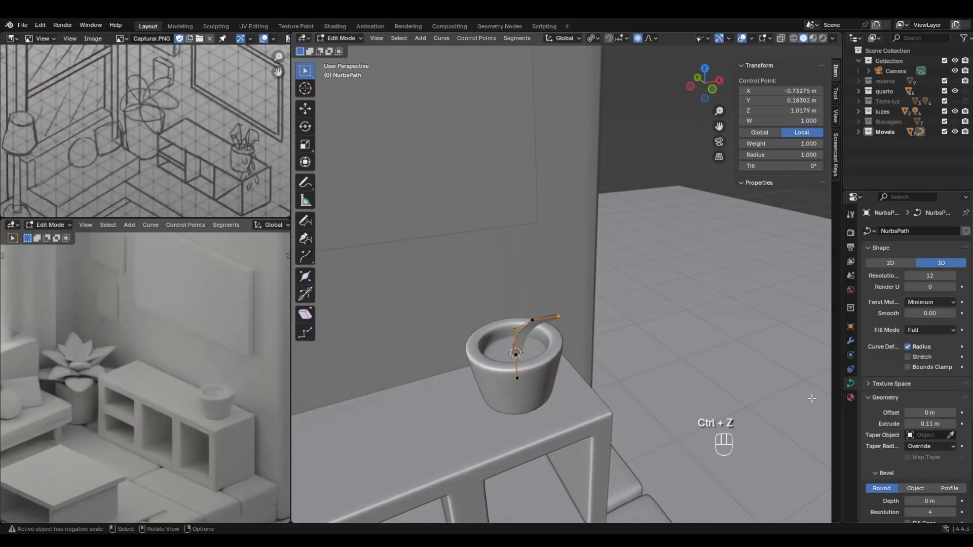
# Give the curve a round bevel with a depth of 0.11 m to form the stem's thickness.
pyautogui.moveTo(932, 404); pyautogui.dragTo(941, 420)
pyautogui.scroll(-3, 935, 446)
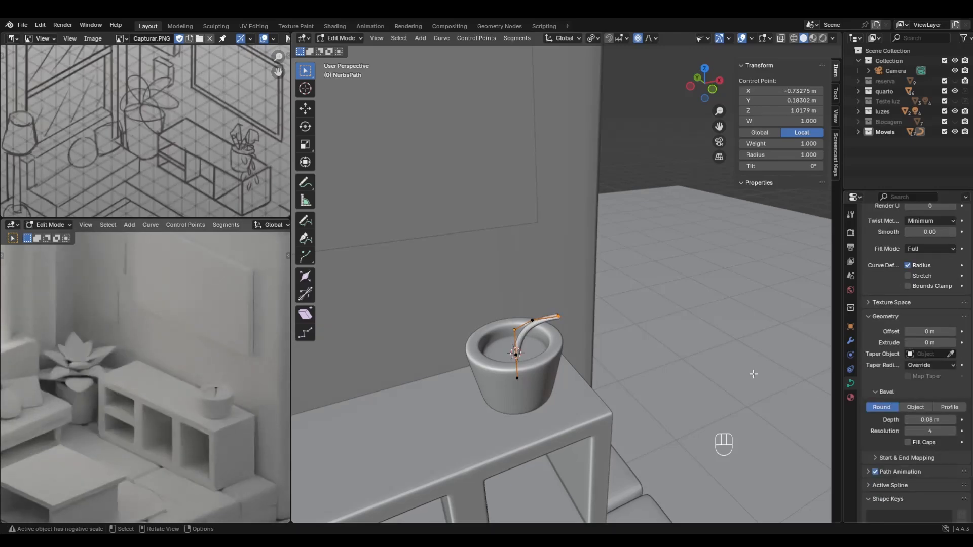
pyautogui.moveTo(632, 351); pyautogui.dragTo(539, 349, button='middle')
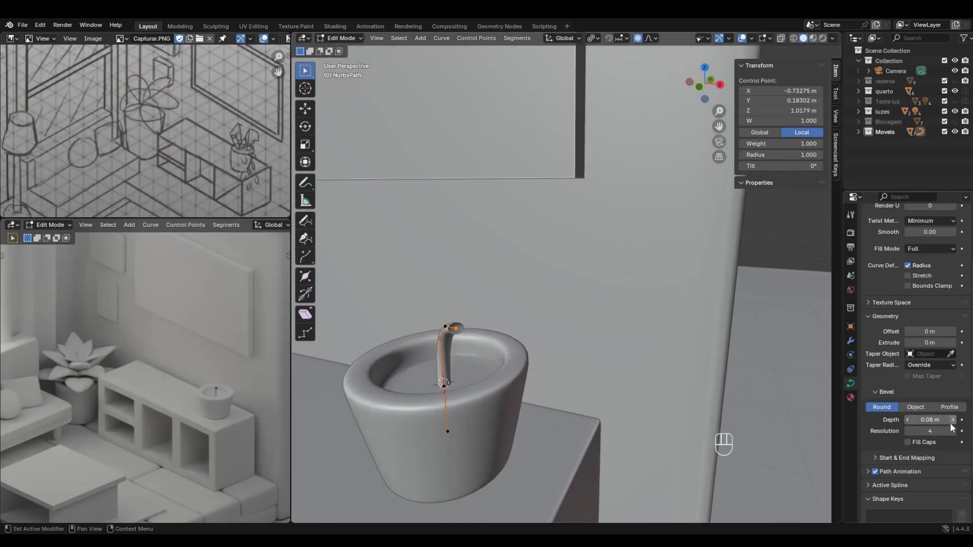
pyautogui.moveTo(927, 420)
pyautogui.mouseDown()
pyautogui.moveTo(952, 420)
pyautogui.moveTo(913, 417)
pyautogui.mouseUp()
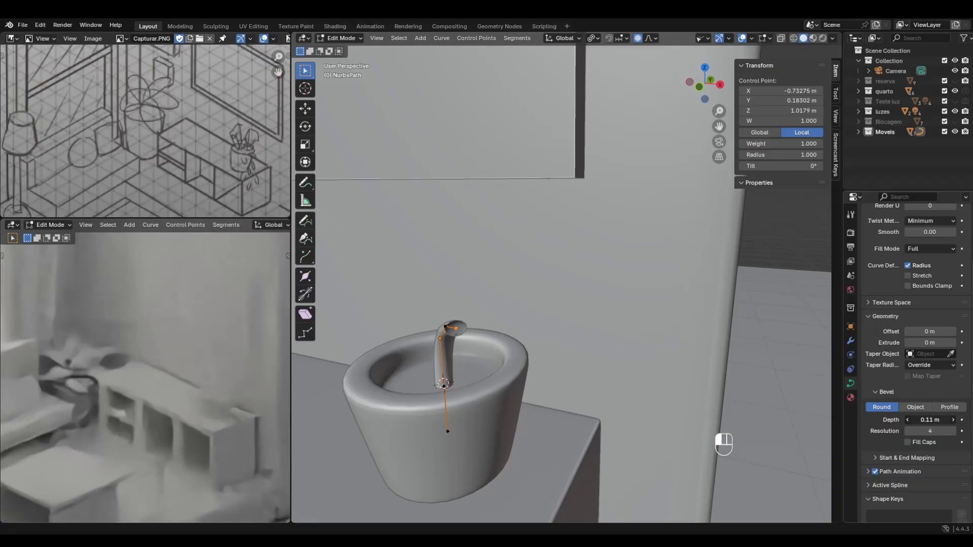
# Reset the curve's offset and extrude to their default values and enable Fill Caps for the bevel.
pyautogui.rightClick(935, 333)
pyautogui.click(935, 334)
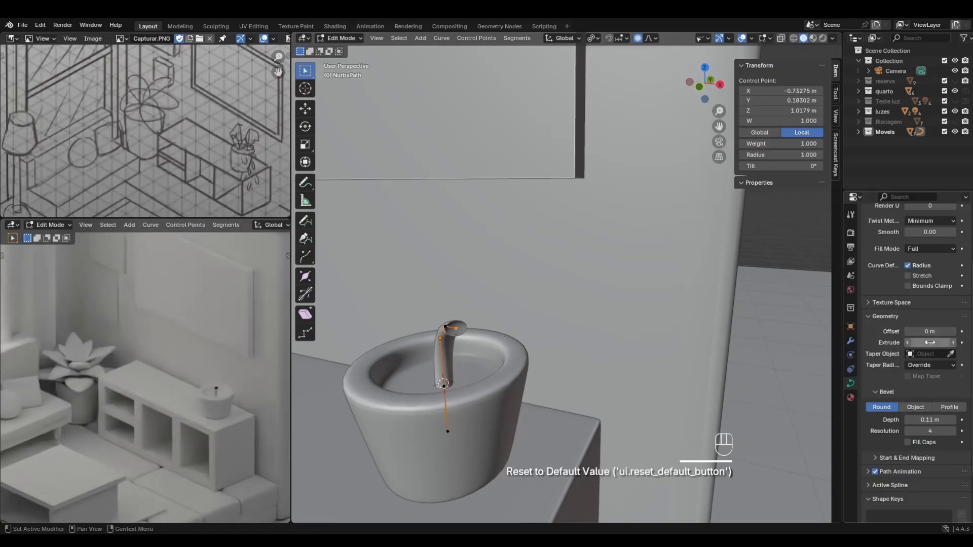
pyautogui.rightClick(923, 347)
pyautogui.click(910, 402)
pyautogui.click(908, 442)
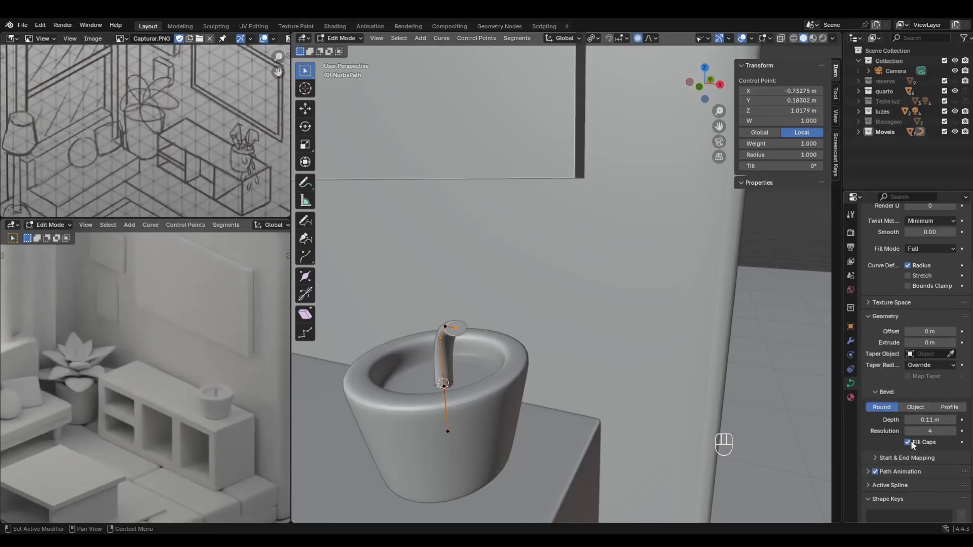
pyautogui.moveTo(399, 339); pyautogui.dragTo(442, 347, button='middle')
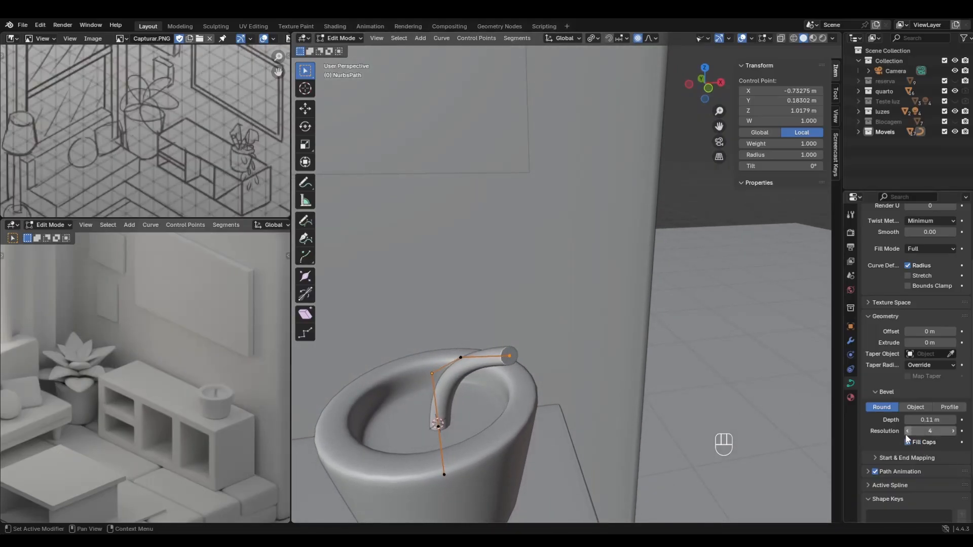
# Reduce the stem's bevel resolution to 1 and set its bevel depth to 0.06 m.
pyautogui.click(907, 431)
pyautogui.moveTo(598, 406); pyautogui.dragTo(557, 403, button='middle')
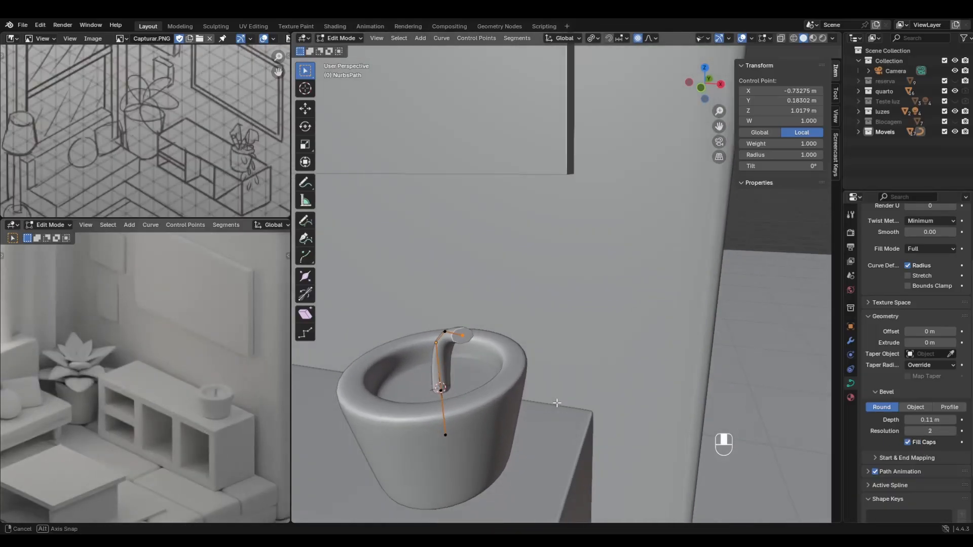
pyautogui.click(908, 431)
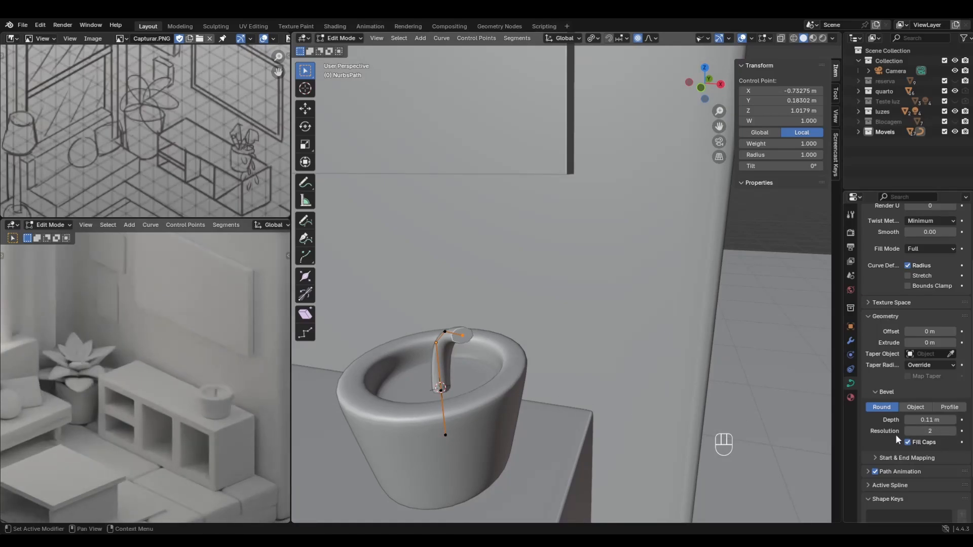
pyautogui.moveTo(551, 383); pyautogui.dragTo(608, 406, button='middle')
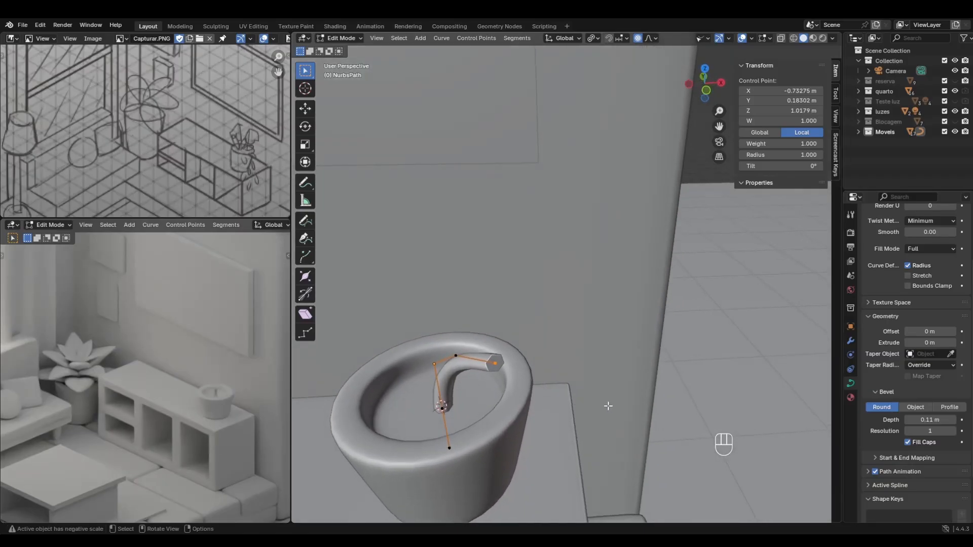
pyautogui.moveTo(946, 431)
pyautogui.mouseDown()
pyautogui.moveTo(920, 419)
pyautogui.moveTo(932, 422)
pyautogui.mouseUp()
# Try scaling the stem's tip control point to 0.49.
pyautogui.scroll(-2, 577, 366)
pyautogui.moveTo(578, 366); pyautogui.dragTo(527, 398, button='middle')
pyautogui.scroll(-3, 566, 377)
pyautogui.scroll(4, 567, 326)
pyautogui.scroll(1, 578, 366)
pyautogui.press('s')
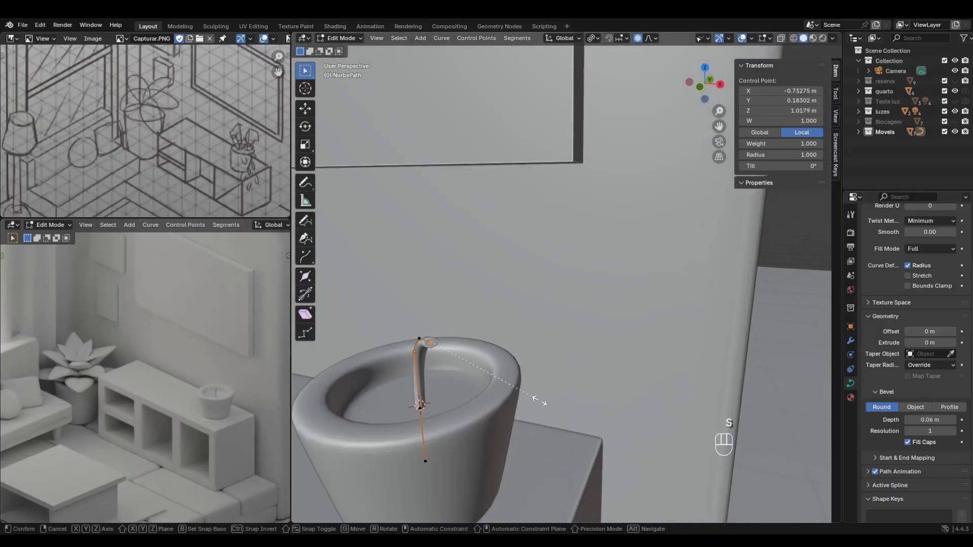
pyautogui.click(481, 377)
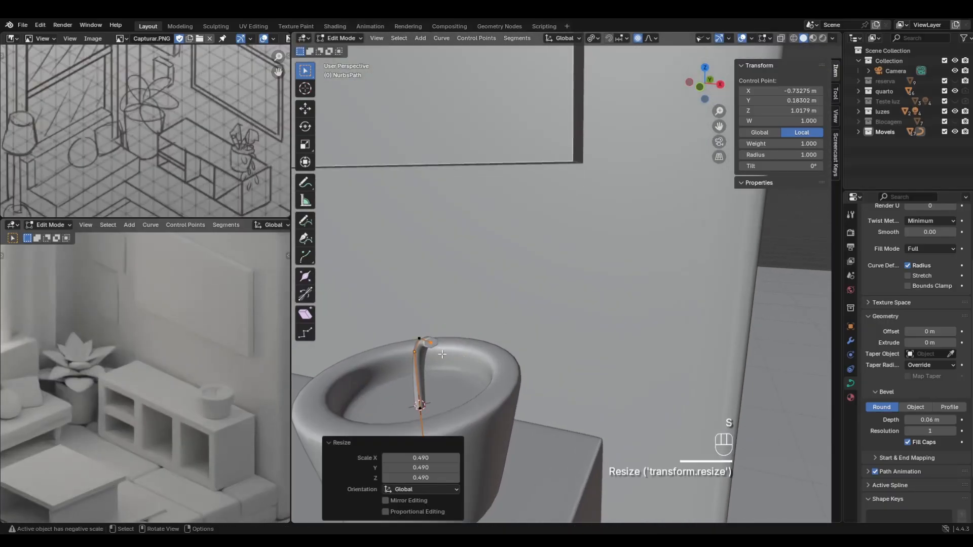
# Scale the control point just before the stem's tip and shift it down about 0.034 m with proportional size 0.386.
pyautogui.click(416, 336)
pyautogui.press('s')
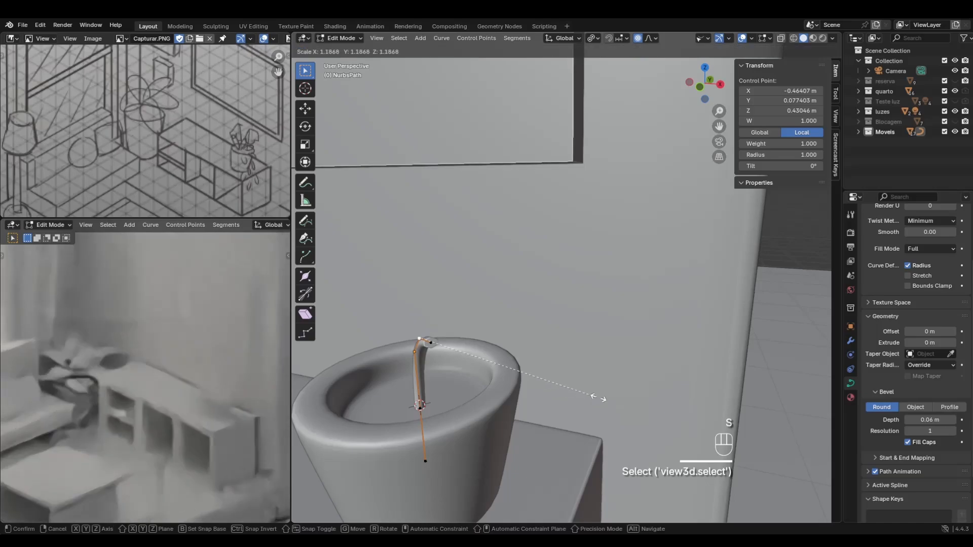
pyautogui.click(494, 370)
pyautogui.press('g')
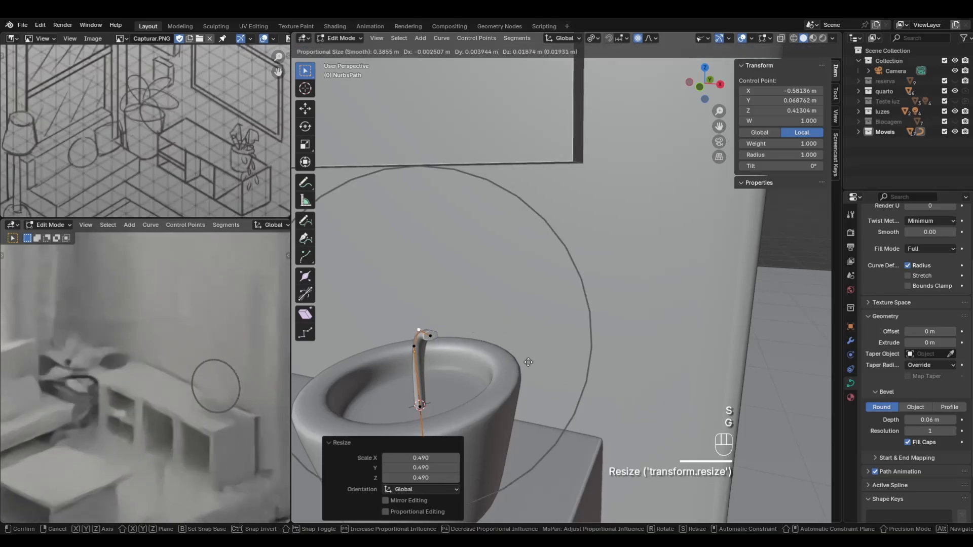
pyautogui.click(534, 381)
pyautogui.moveTo(534, 381); pyautogui.dragTo(671, 313, button='middle')
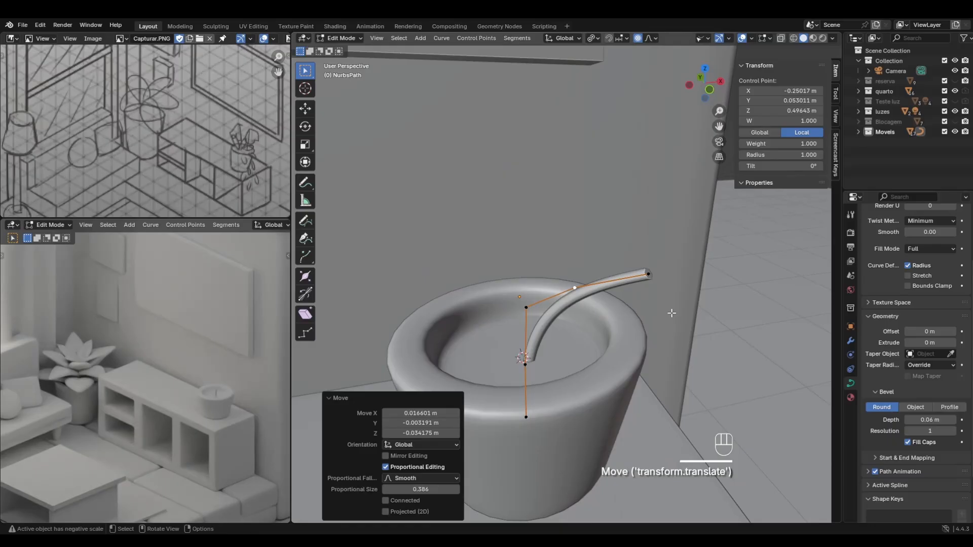
# Try a bevel resolution of 3 on the stem and return it to 1.
pyautogui.scroll(3, 877, 319)
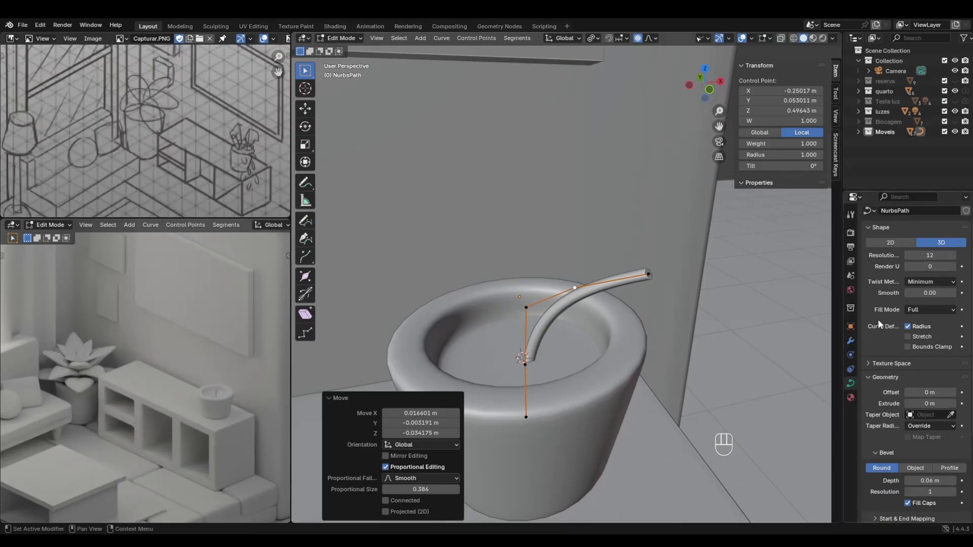
pyautogui.moveTo(695, 347); pyautogui.dragTo(637, 355, button='middle')
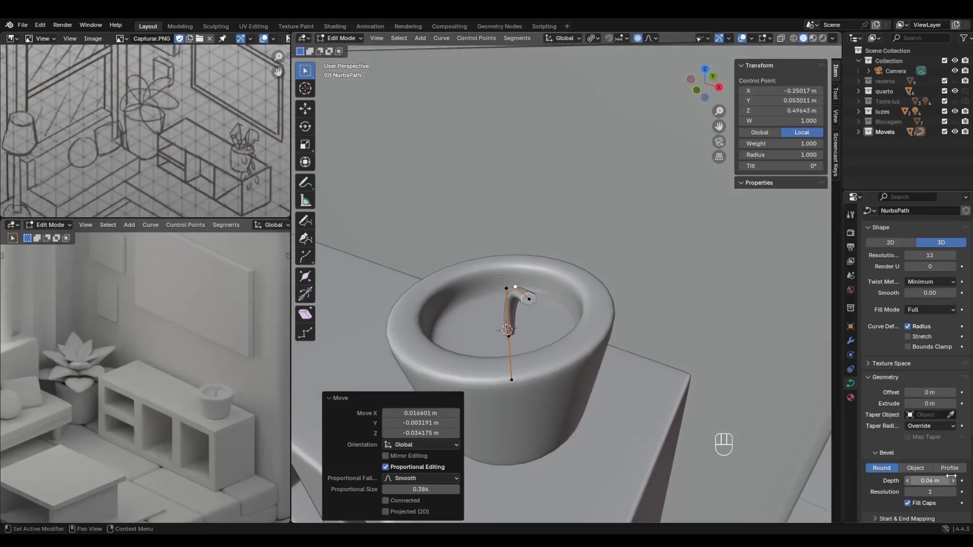
pyautogui.click(954, 492)
pyautogui.click(953, 492)
pyautogui.click(908, 492)
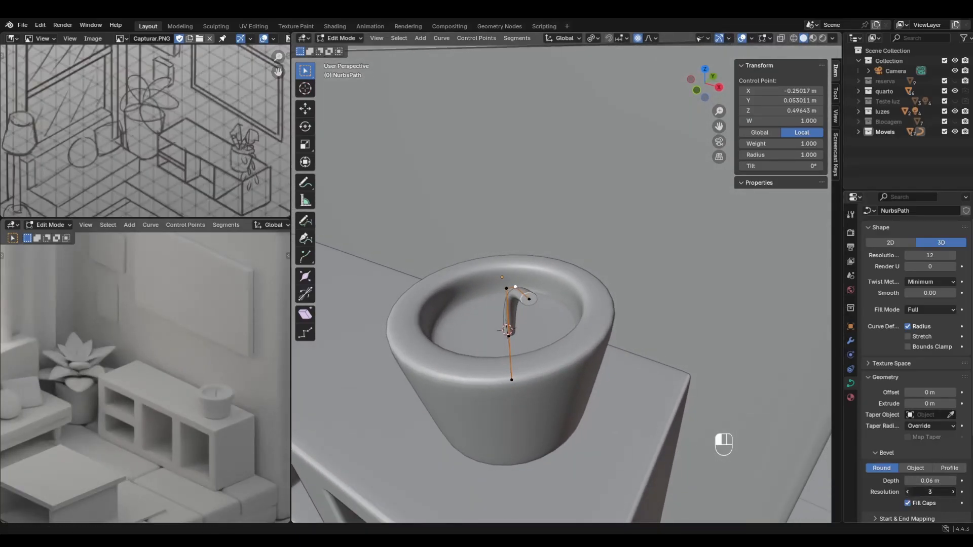
pyautogui.click(908, 492)
# Examine the stem from above and zoom the camera preview in on the cabinet vase.
pyautogui.moveTo(508, 327); pyautogui.dragTo(559, 383, button='middle')
pyautogui.click(529, 331)
pyautogui.scroll(-2, 530, 331)
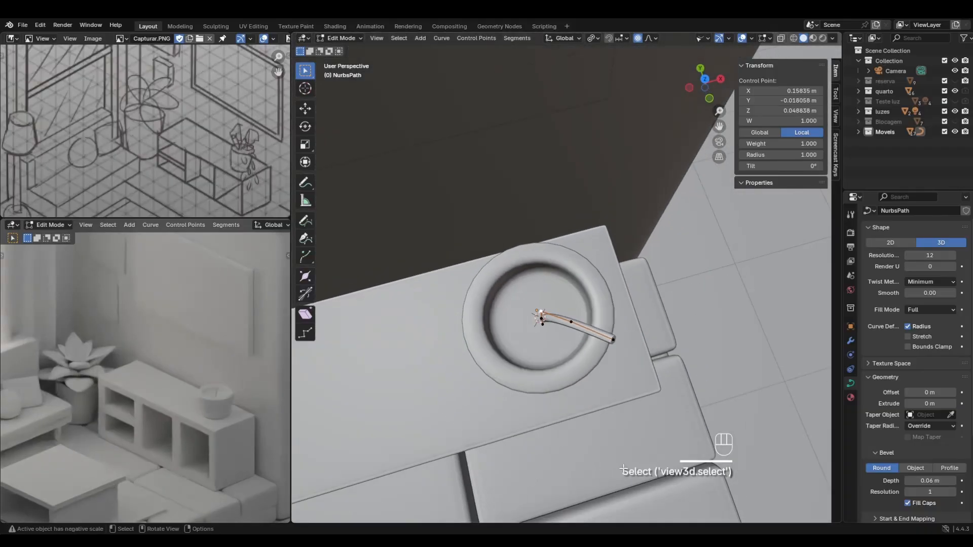
pyautogui.moveTo(530, 330); pyautogui.dragTo(525, 313, button='middle')
pyautogui.scroll(1, 253, 475)
pyautogui.scroll(4, 252, 474)
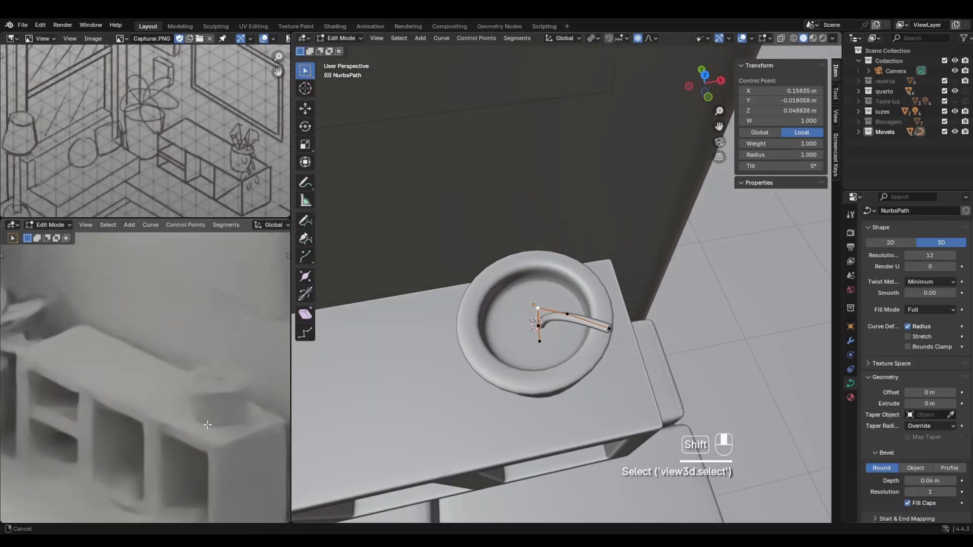
pyautogui.scroll(2, 148, 384)
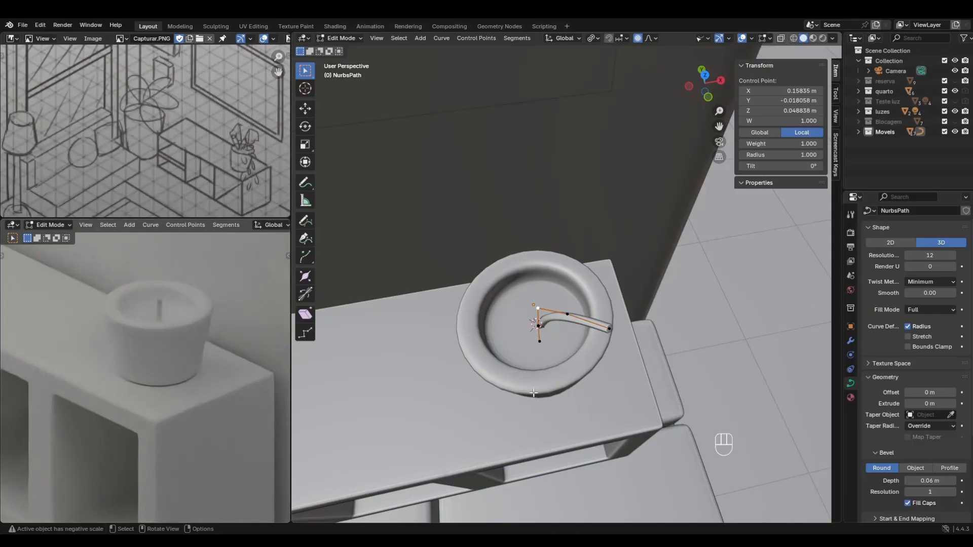
pyautogui.moveTo(533, 392); pyautogui.dragTo(583, 283, button='middle')
# Move the stem's tip about 0.064 m down and outward, then adjust the control point at its bend, using proportional editing.
pyautogui.moveTo(583, 265); pyautogui.dragTo(605, 291)
pyautogui.moveTo(606, 298); pyautogui.dragTo(628, 305, button='middle')
pyautogui.press('g')
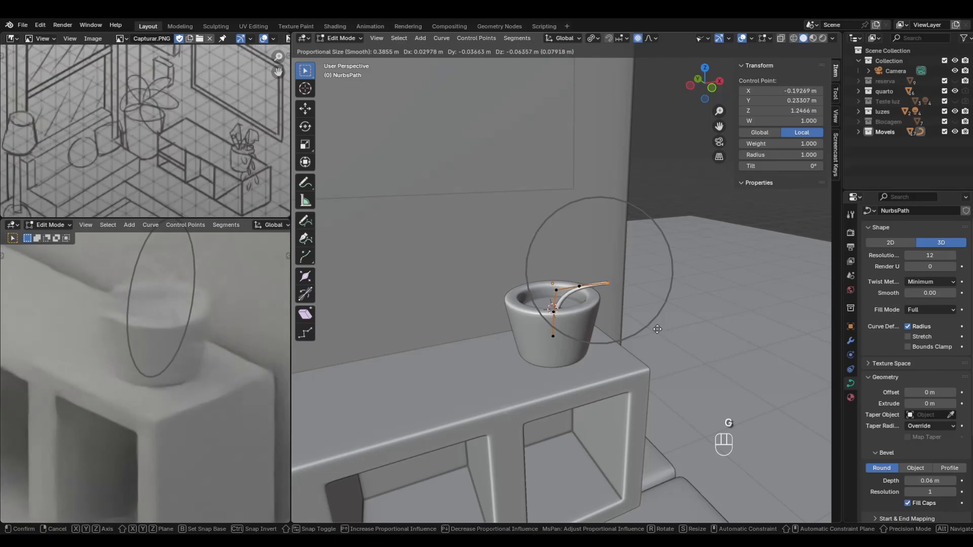
pyautogui.click(657, 329)
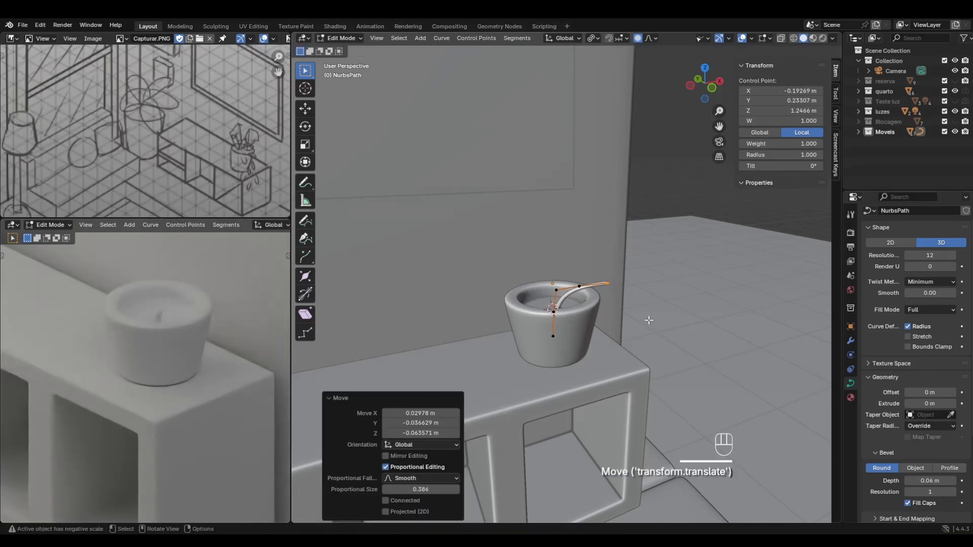
pyautogui.click(557, 293)
pyautogui.press('g')
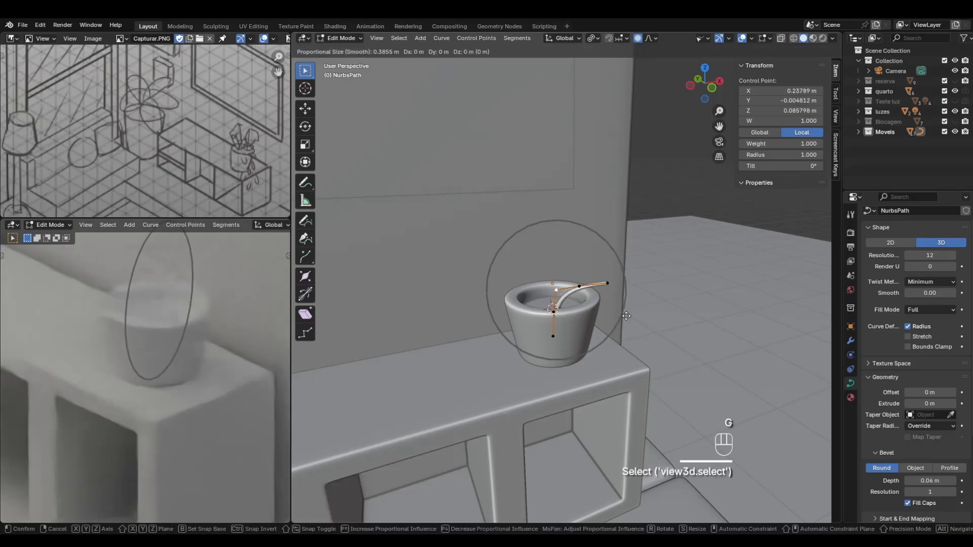
pyautogui.click(626, 313)
# Scale the stem's tip control point by 1.067 and raise it about 0.06 m with proportional editing.
pyautogui.moveTo(672, 310); pyautogui.dragTo(662, 318, button='middle')
pyautogui.click(602, 289)
pyautogui.press('s')
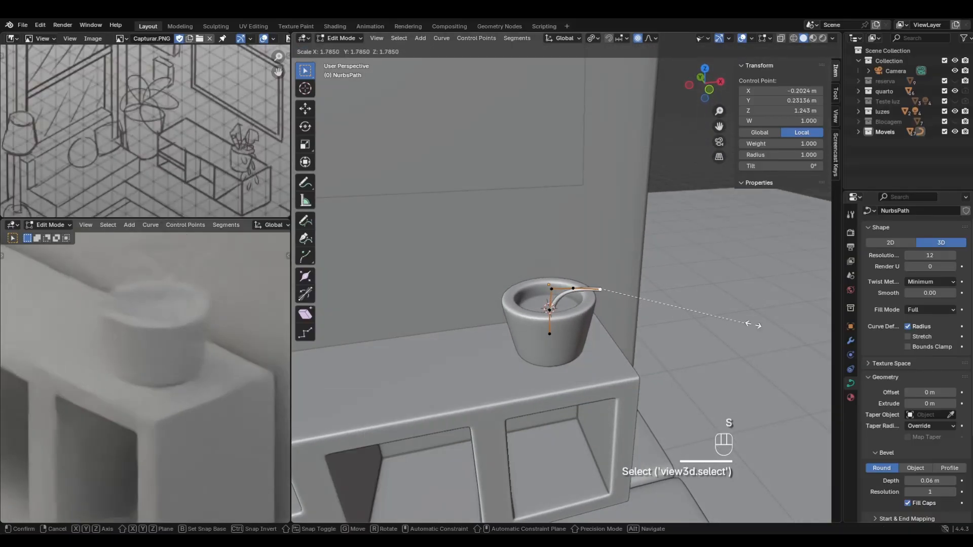
pyautogui.click(468, 267)
pyautogui.press('g')
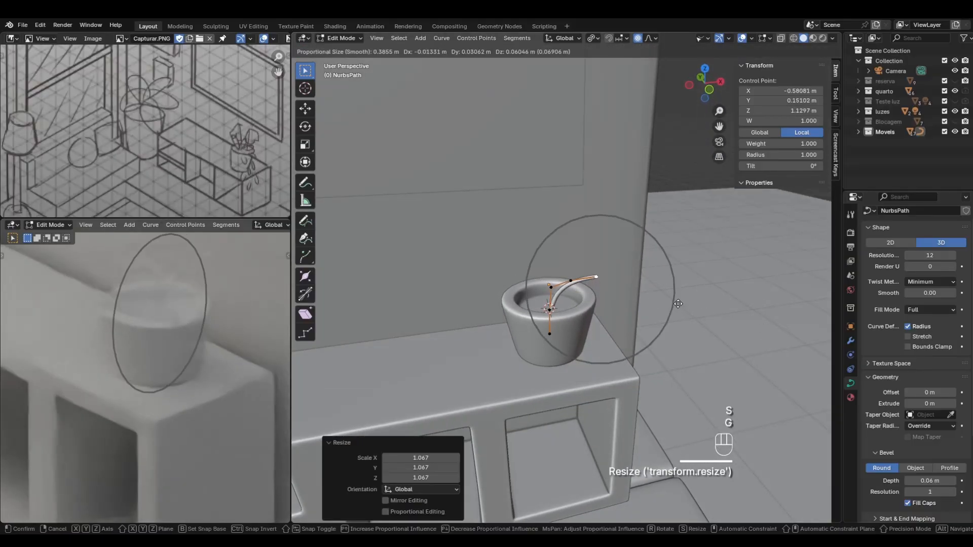
pyautogui.click(570, 304)
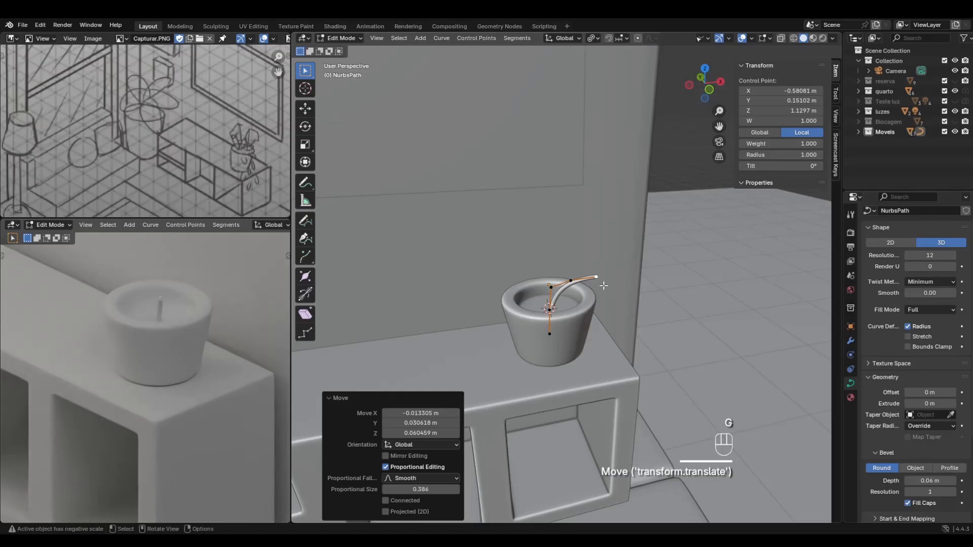
# Try another move of the stem's tip and undo it.
pyautogui.press('g')
pyautogui.click(640, 318)
pyautogui.hotkey('ctrl', 'z')
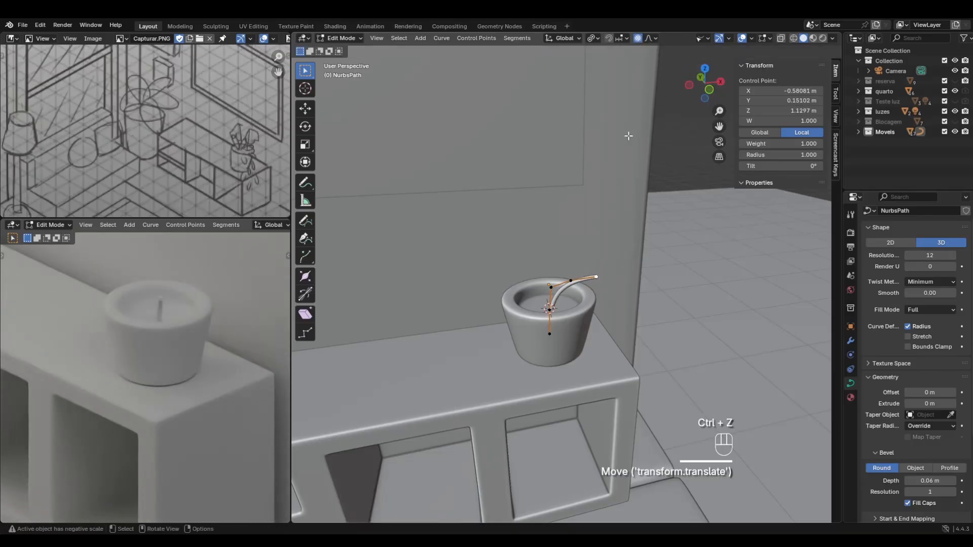
# Pull the stem's tip outward and down with proportional size 0.467, then shift it back and up about 0.019 m.
pyautogui.moveTo(629, 136); pyautogui.dragTo(664, 234, button='middle')
pyautogui.press('g')
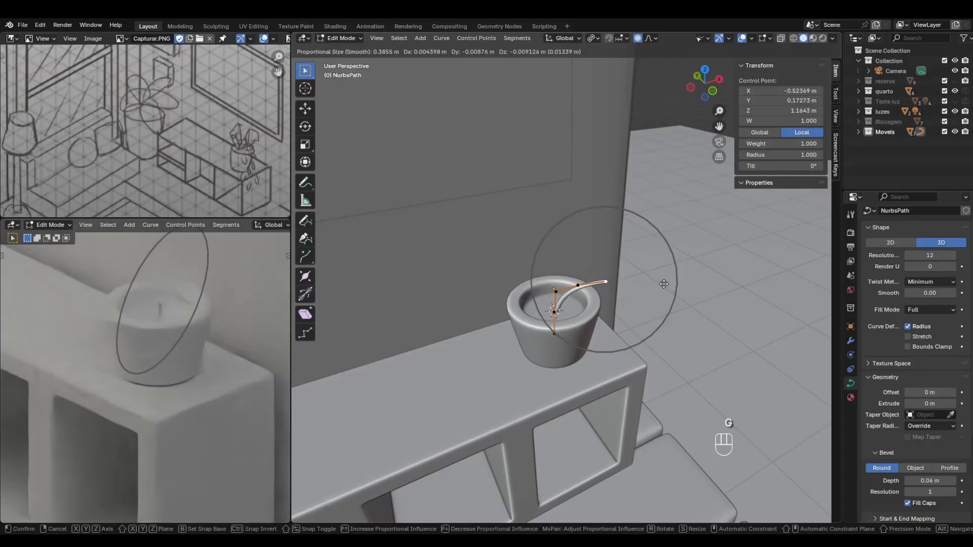
pyautogui.scroll(-2, 668, 287)
pyautogui.click(675, 291)
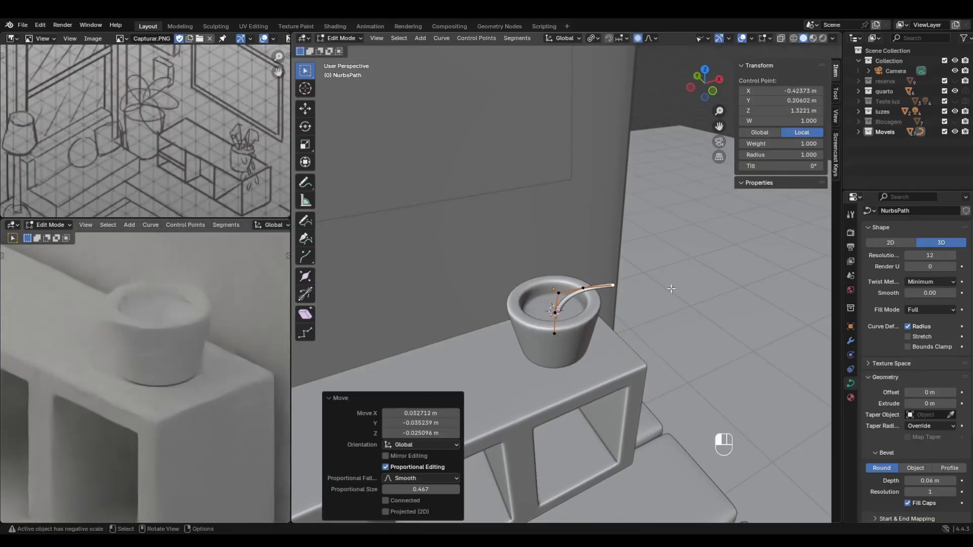
pyautogui.moveTo(675, 292); pyautogui.dragTo(639, 299, button='middle')
pyautogui.press('g')
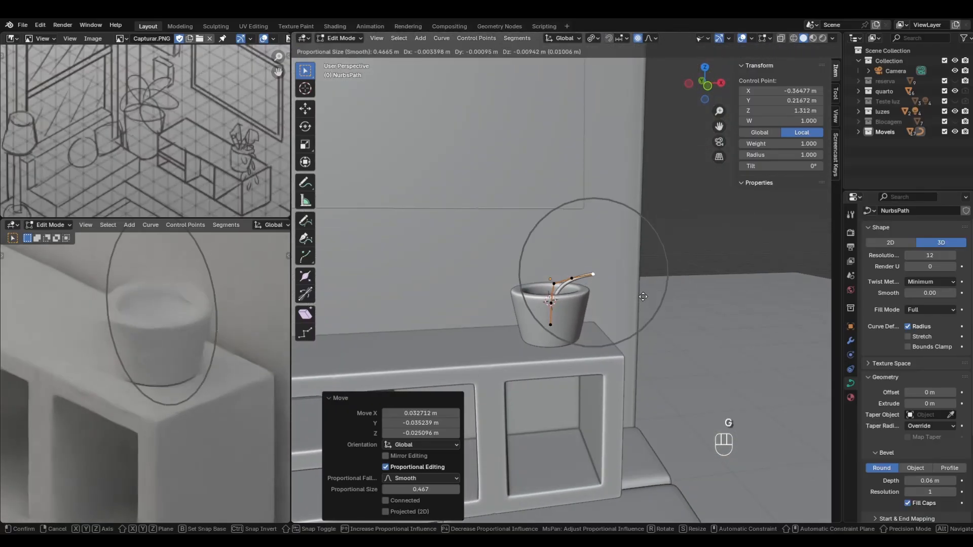
pyautogui.click(639, 292)
pyautogui.scroll(3, 639, 299)
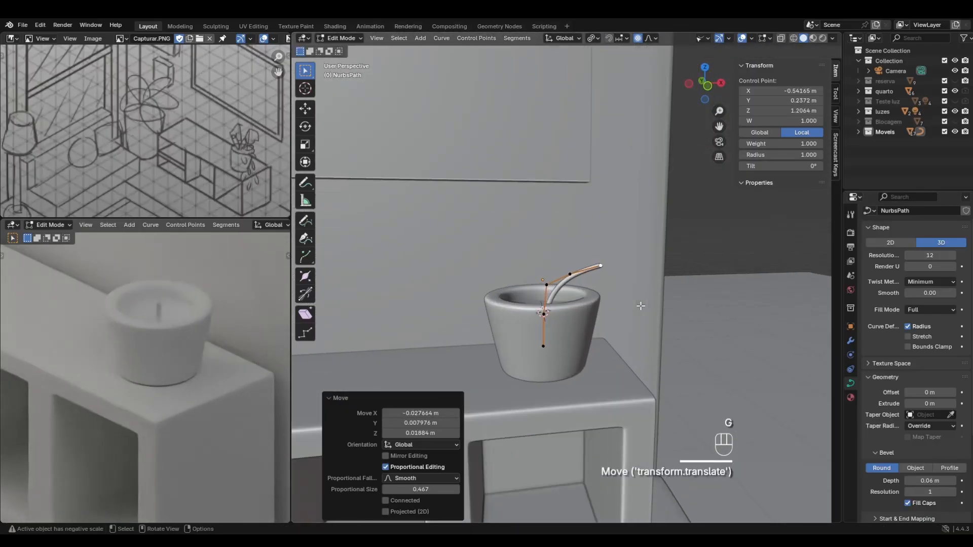
pyautogui.scroll(2, 640, 308)
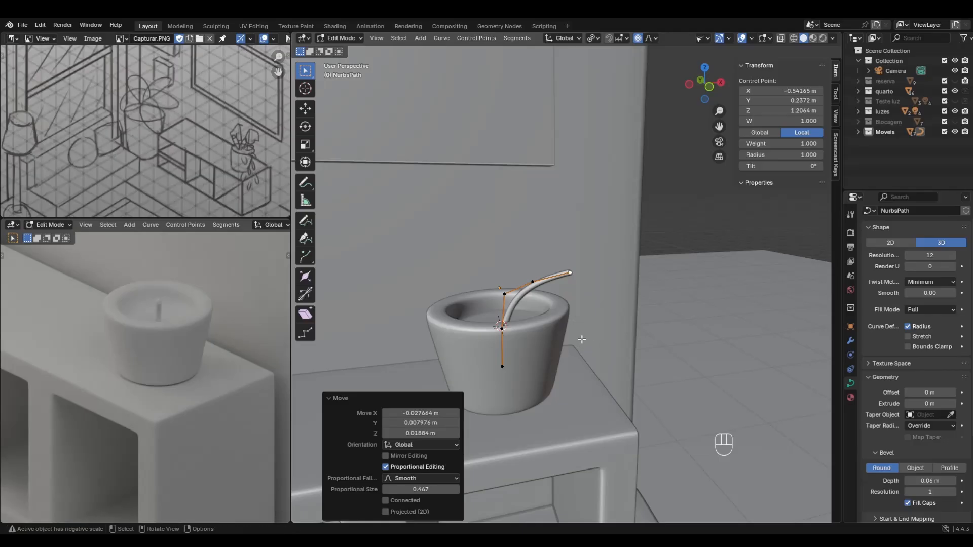
# Try deleting the stem's tip control point and undo the deletion.
pyautogui.press('x')
pyautogui.click(586, 333)
pyautogui.hotkey('ctrl', 'z')
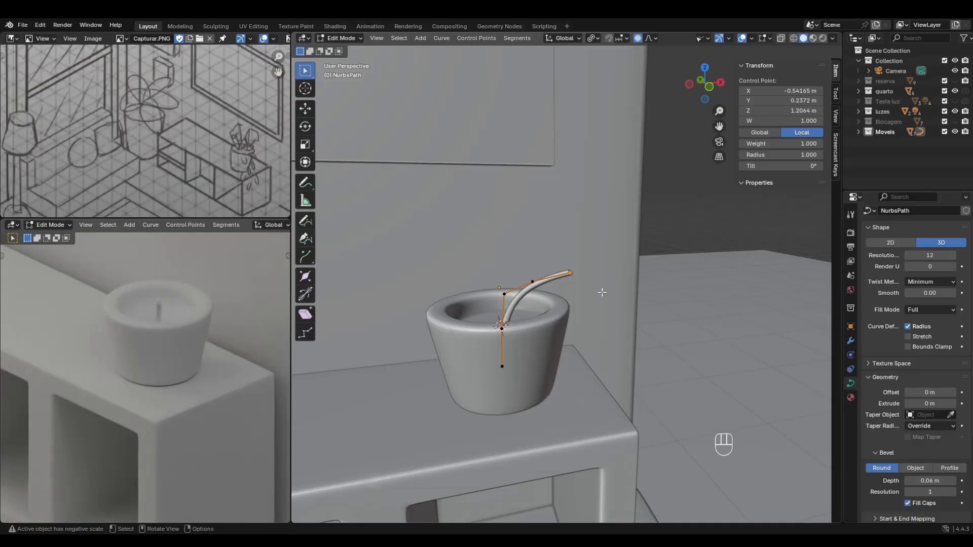
# Subdivide the stem's last segment with one cut.
pyautogui.click(571, 281)
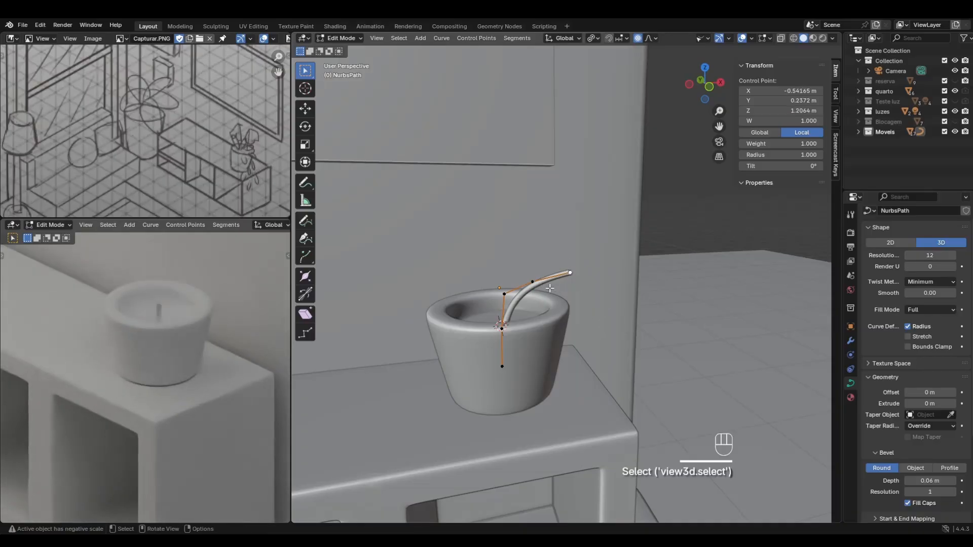
pyautogui.moveTo(557, 263)
pyautogui.mouseDown(button='middle')
pyautogui.moveTo(569, 278)
pyautogui.moveTo(597, 263)
pyautogui.moveTo(606, 272)
pyautogui.moveTo(573, 267)
pyautogui.mouseUp(button='middle')
pyautogui.scroll(2, 569, 278)
pyautogui.scroll(2, 606, 272)
pyautogui.scroll(-1, 572, 268)
pyautogui.rightClick(561, 266)
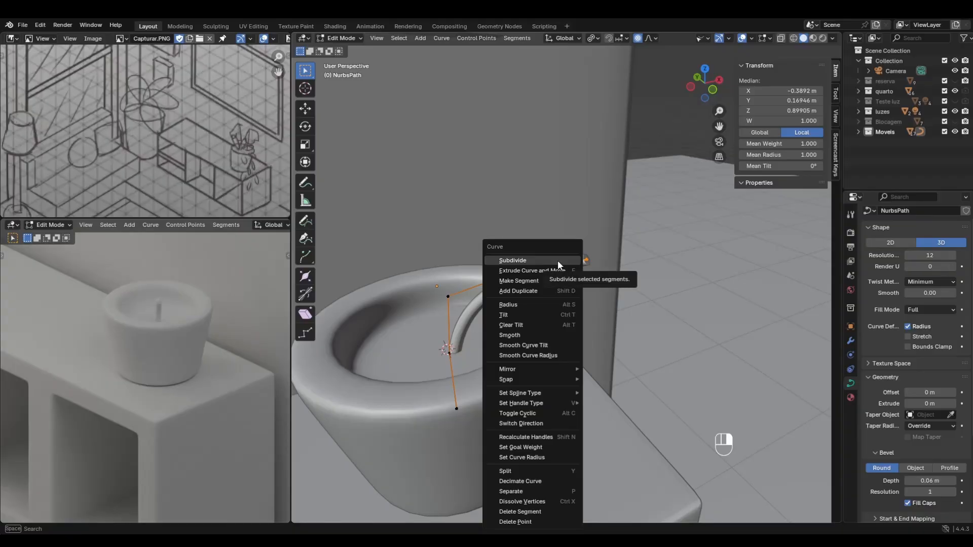
pyautogui.click(553, 259)
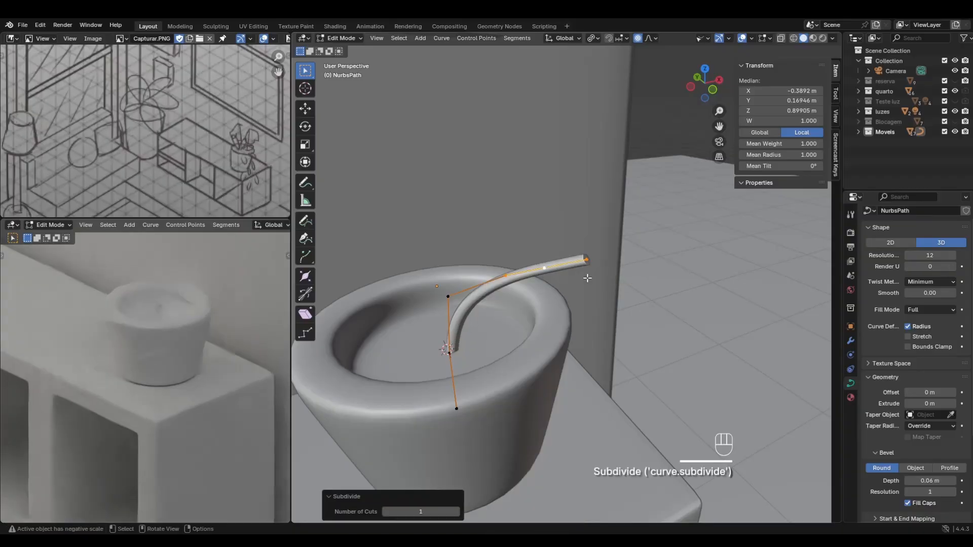
# Pull the stem's tip down about 0.09 m with a reduced proportional size of 0.084 so the end droops.
pyautogui.moveTo(556, 273); pyautogui.dragTo(595, 269, button='middle')
pyautogui.click(580, 274)
pyautogui.press('g')
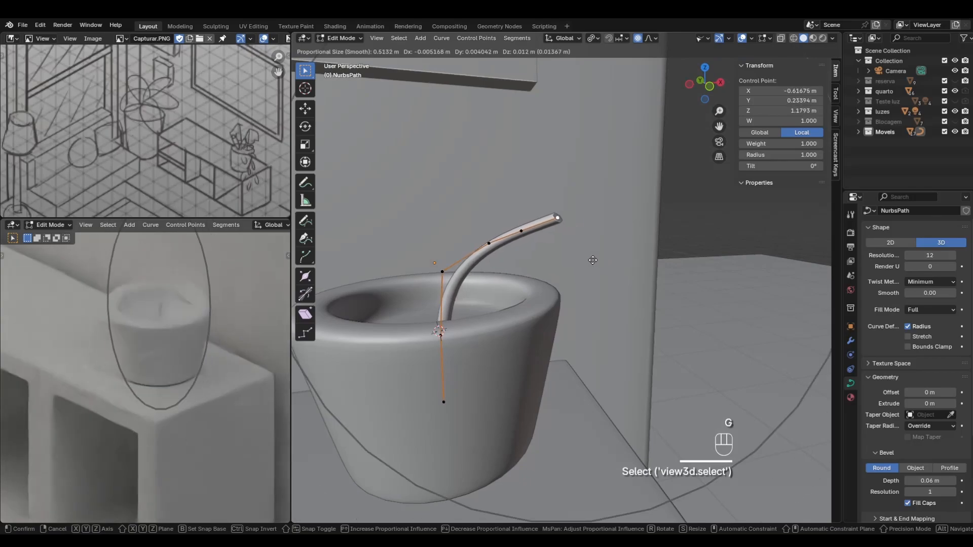
pyautogui.scroll(8, 598, 268)
pyautogui.scroll(9, 599, 279)
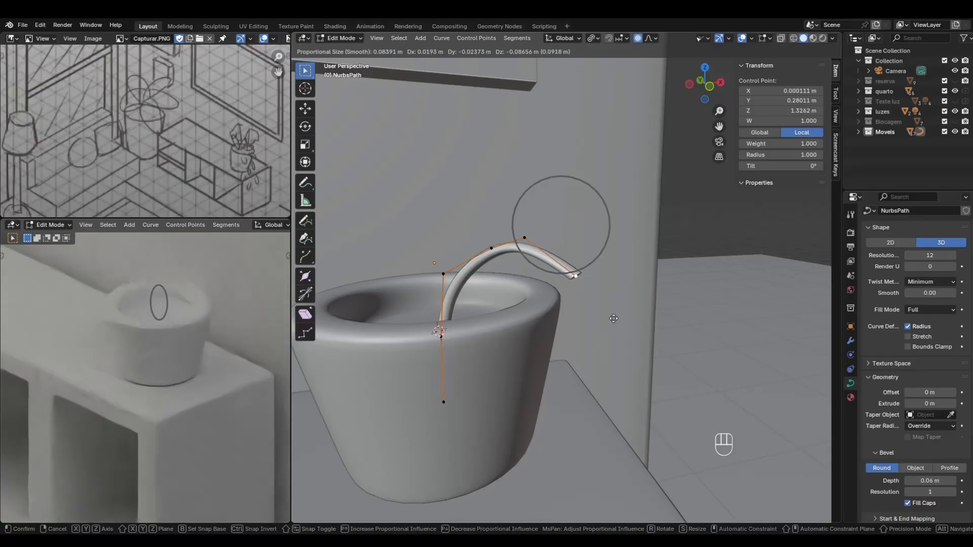
pyautogui.click(608, 322)
# Nudge the new control point at the top of the stem's arch down about 0.002 m.
pyautogui.moveTo(608, 322); pyautogui.dragTo(643, 303, button='middle')
pyautogui.click(574, 218)
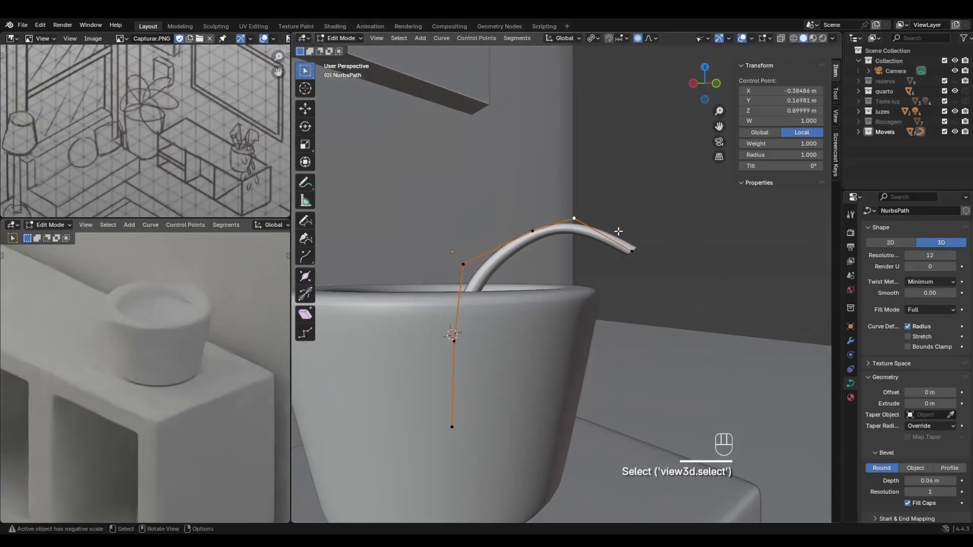
pyautogui.press('g')
pyautogui.click(612, 232)
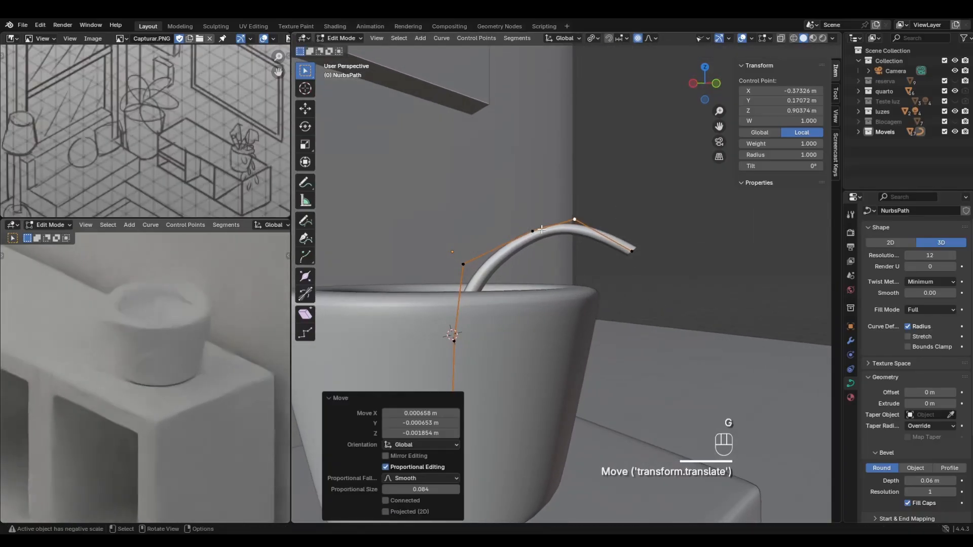
# Lower the stem's arch and tip control points together, then nudge the arch's top point up and outward by about 0.02 m.
pyautogui.moveTo(503, 192); pyautogui.dragTo(658, 284)
pyautogui.press('g')
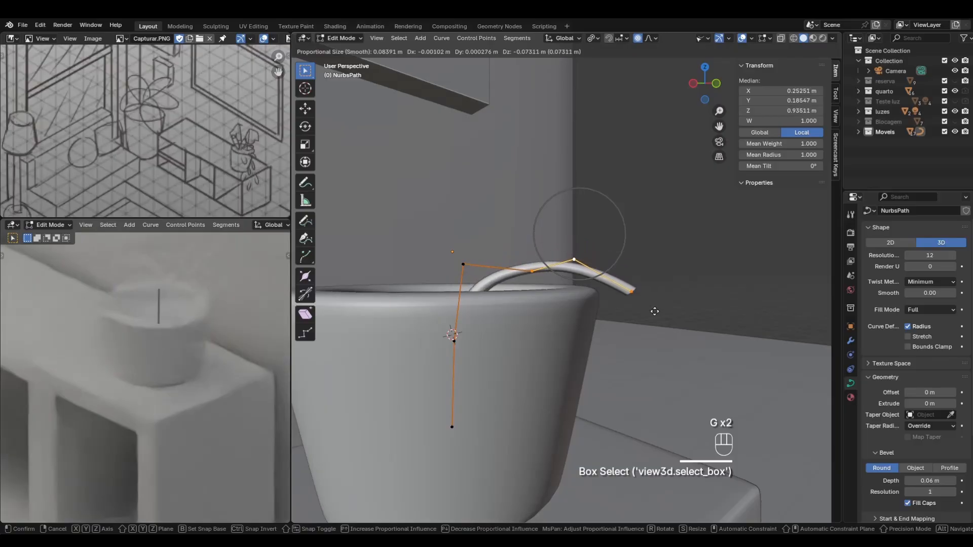
pyautogui.click(636, 283)
pyautogui.click(615, 266)
pyautogui.press('g')
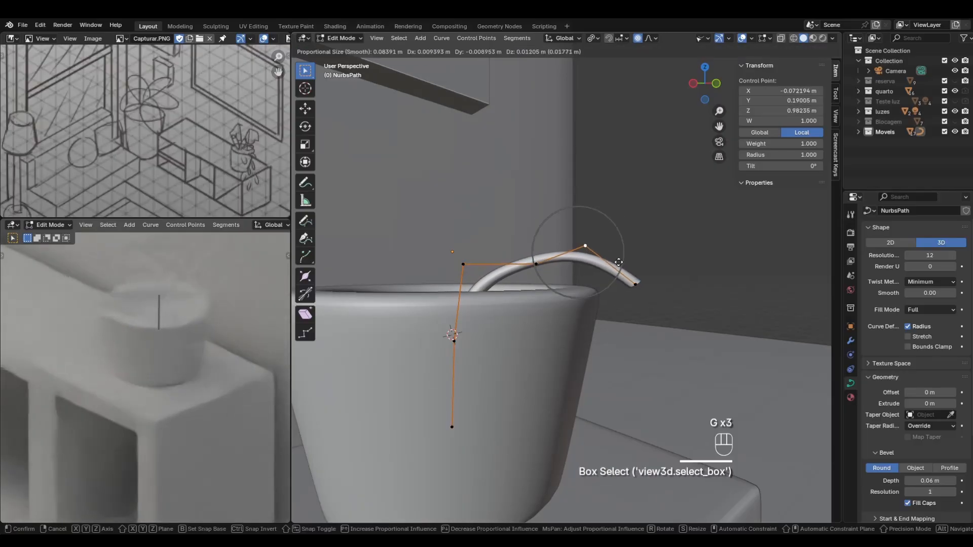
pyautogui.click(619, 262)
# Raise the control point before the arch's top about 0.01 m and lower the stem's inner bend point about 0.015 m.
pyautogui.click(536, 264)
pyautogui.press('g')
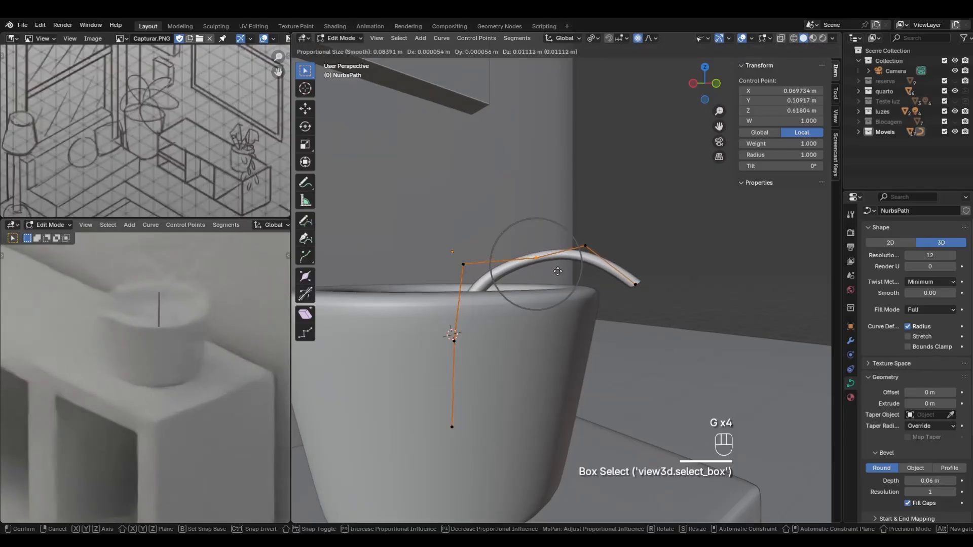
pyautogui.click(558, 271)
pyautogui.click(463, 264)
pyautogui.press('g')
pyautogui.click(604, 230)
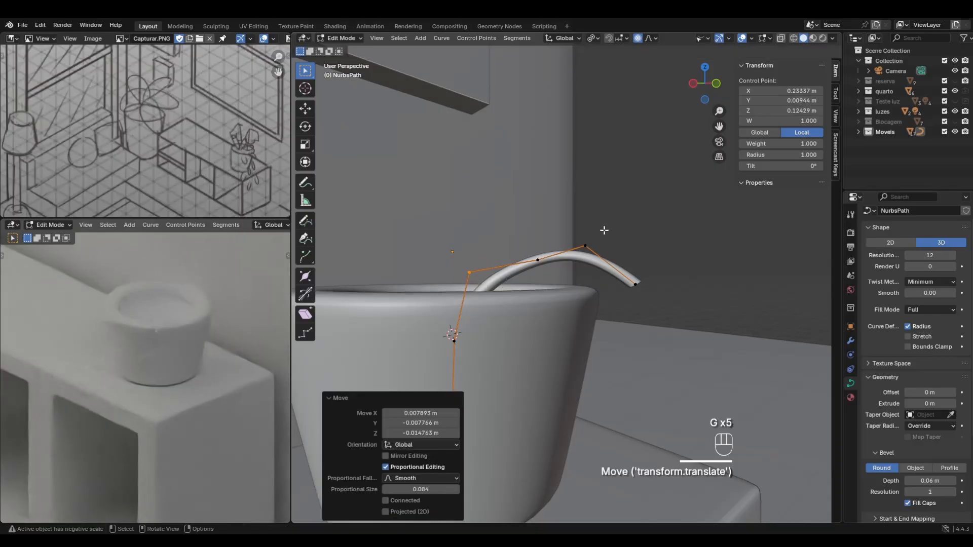
# Nudge the arch's top control point down about 0.006 m and shift the stem's tip slightly down and outward.
pyautogui.click(585, 246)
pyautogui.press('g')
pyautogui.click(627, 272)
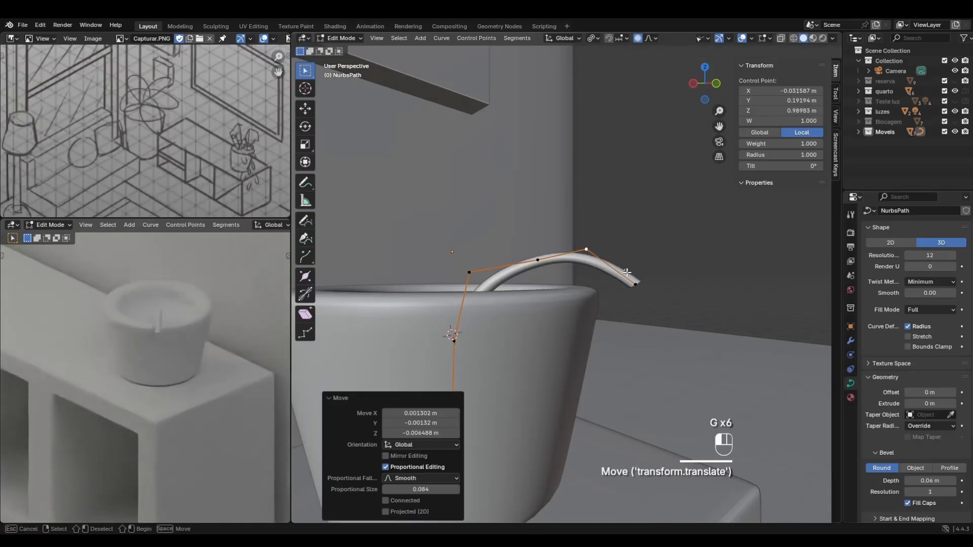
pyautogui.moveTo(627, 272); pyautogui.dragTo(652, 299)
pyautogui.press('g')
pyautogui.click(656, 313)
pyautogui.scroll(-5, 659, 316)
pyautogui.moveTo(669, 335); pyautogui.dragTo(620, 353, button='middle')
pyautogui.press('g')
pyautogui.click(657, 330)
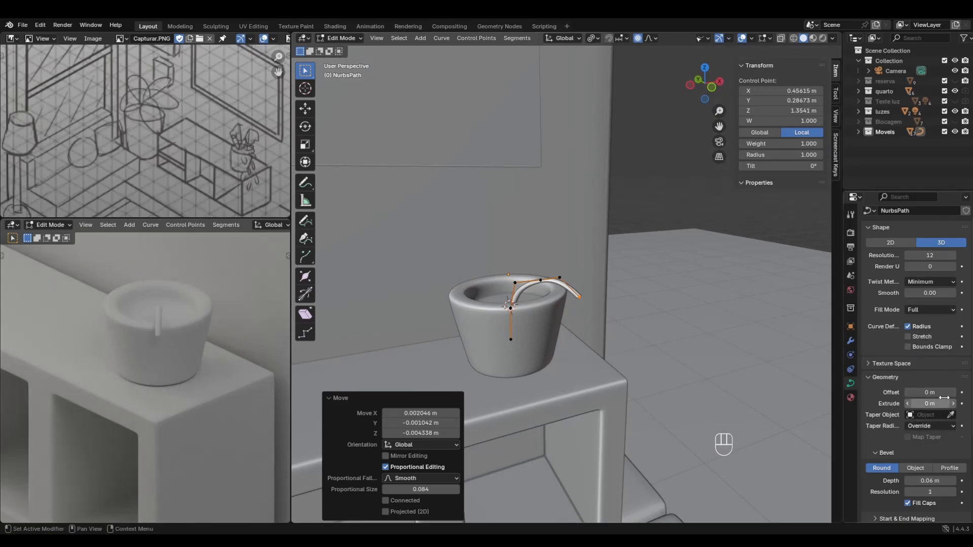
# Set the stem's bevel depth to 0.04 m and lower its arch control points about 0.039 m along global Z.
pyautogui.moveTo(933, 481); pyautogui.dragTo(918, 481)
pyautogui.moveTo(639, 336)
pyautogui.mouseDown(button='middle')
pyautogui.moveTo(662, 321)
pyautogui.moveTo(627, 338)
pyautogui.mouseUp(button='middle')
pyautogui.moveTo(480, 262); pyautogui.dragTo(577, 308)
pyautogui.press('g')
pyautogui.press('z')
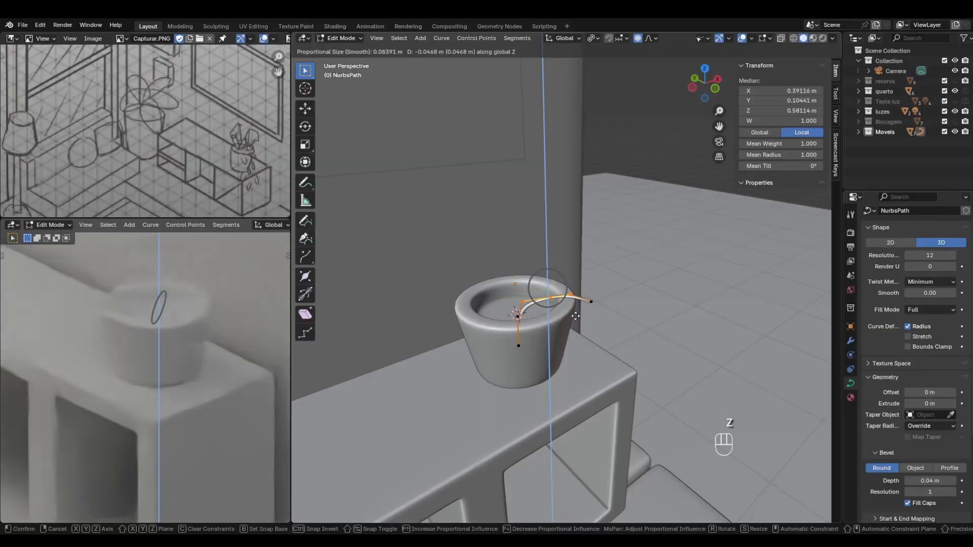
pyautogui.click(573, 316)
pyautogui.scroll(4, 578, 324)
pyautogui.moveTo(574, 316); pyautogui.dragTo(601, 305, button='middle')
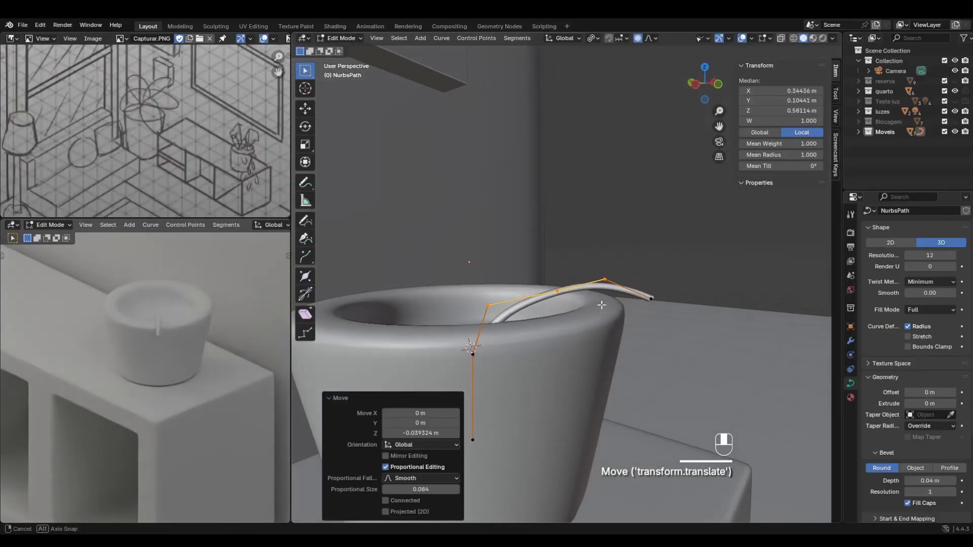
# Extrude the stem's tip outward and about 0.106 m down past the vase's rim.
pyautogui.moveTo(637, 286); pyautogui.dragTo(656, 300)
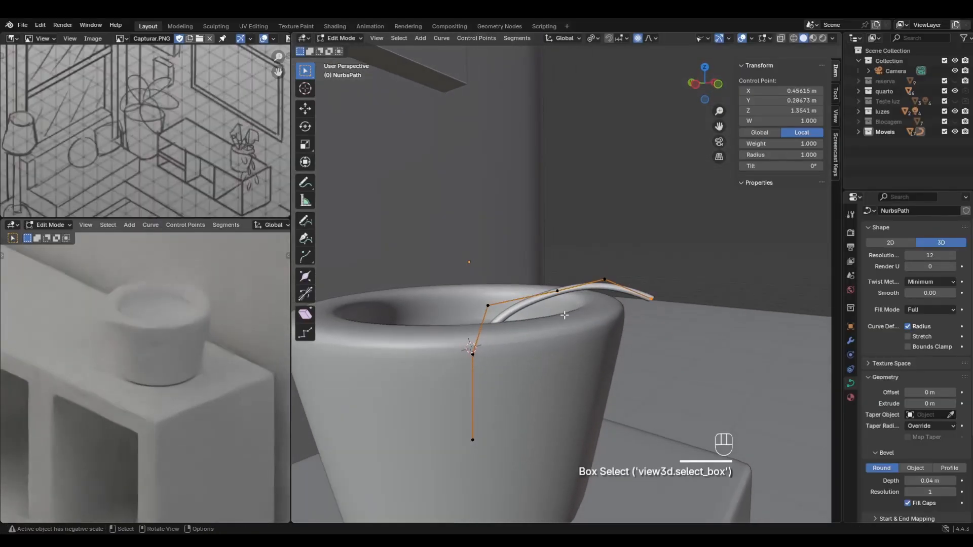
pyautogui.moveTo(565, 315); pyautogui.dragTo(537, 341, button='middle')
pyautogui.click(713, 365)
pyautogui.moveTo(713, 366); pyautogui.dragTo(619, 365, button='middle')
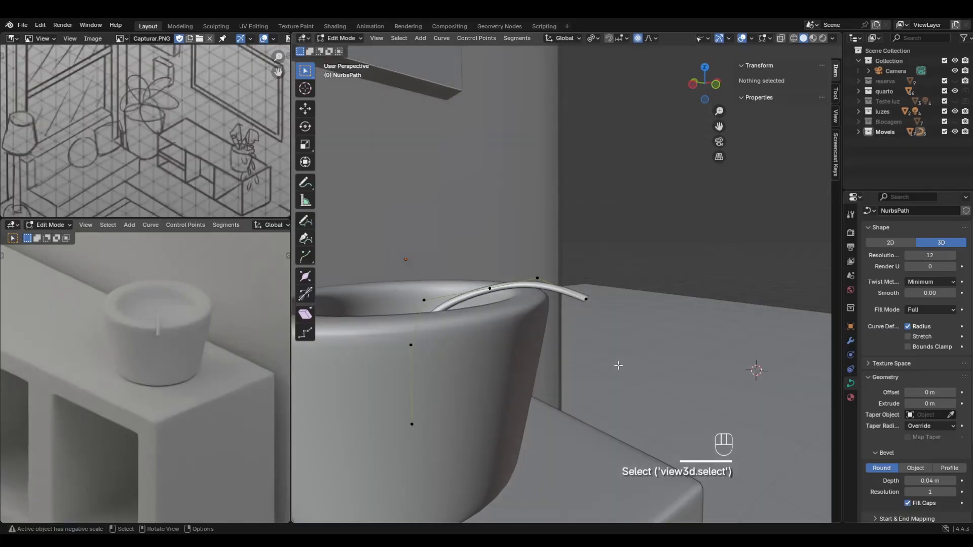
pyautogui.moveTo(580, 290); pyautogui.dragTo(654, 361)
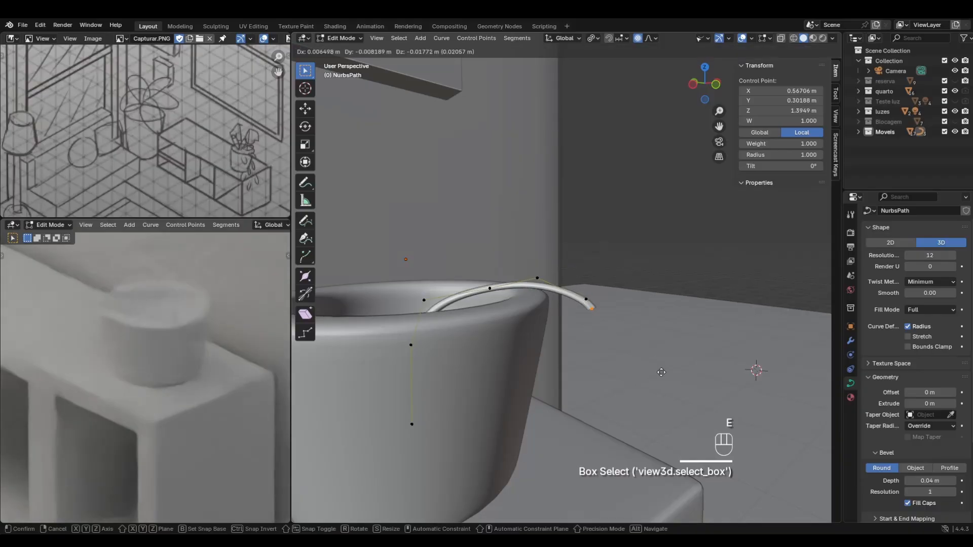
pyautogui.press('e')
pyautogui.click(649, 400)
# Pull the extruded stem end down about 0.18 m so it hangs to the cabinet top.
pyautogui.moveTo(649, 399); pyautogui.dragTo(632, 378, button='middle')
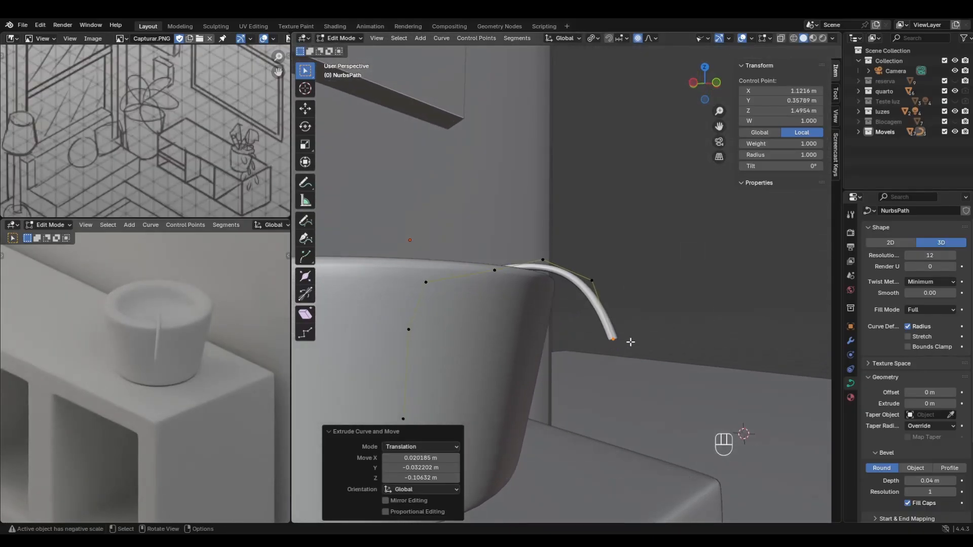
pyautogui.press('g')
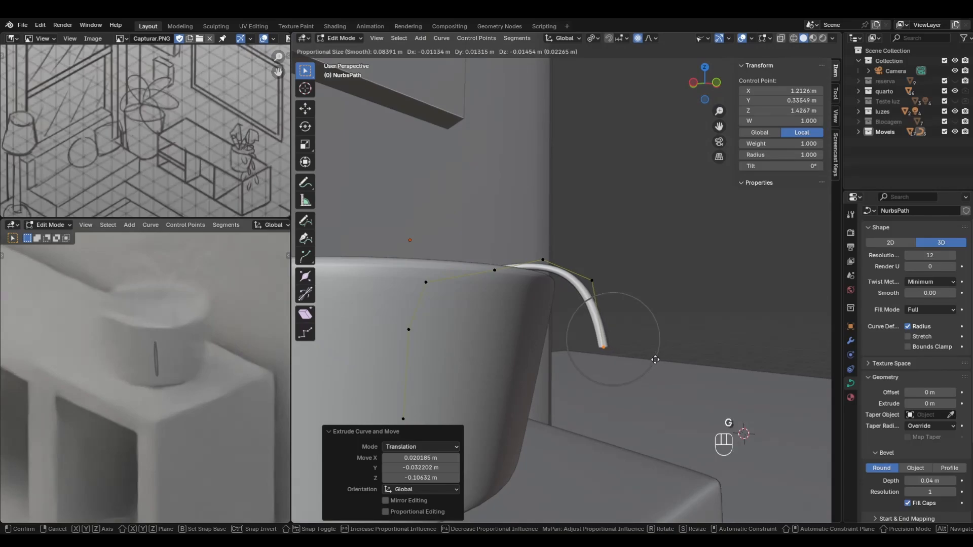
pyautogui.click(682, 400)
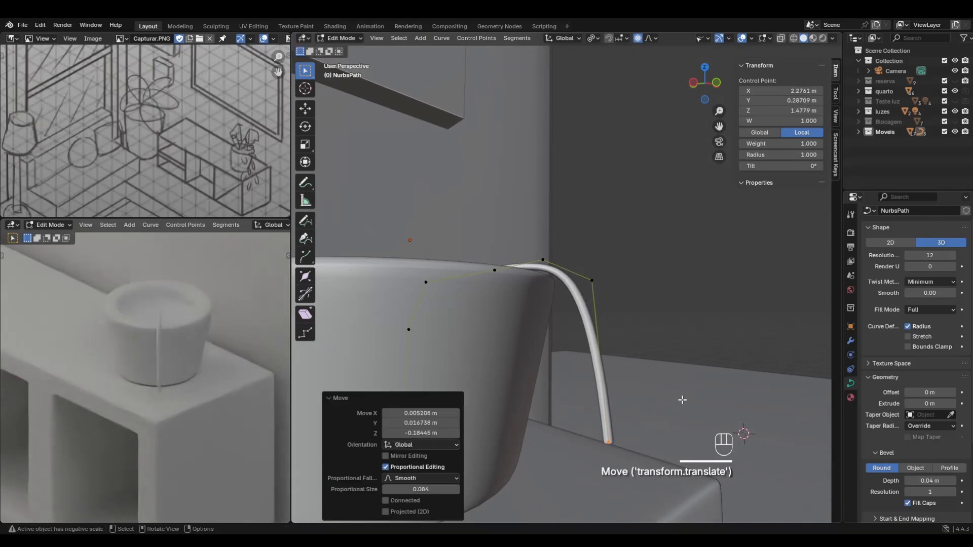
# Nudge the outer shoulder control point up and outward, and shift the arch's top point up about 0.01 m toward the vase's centre.
pyautogui.moveTo(682, 399)
pyautogui.mouseDown(button='middle')
pyautogui.moveTo(693, 394)
pyautogui.moveTo(665, 421)
pyautogui.moveTo(677, 402)
pyautogui.mouseUp(button='middle')
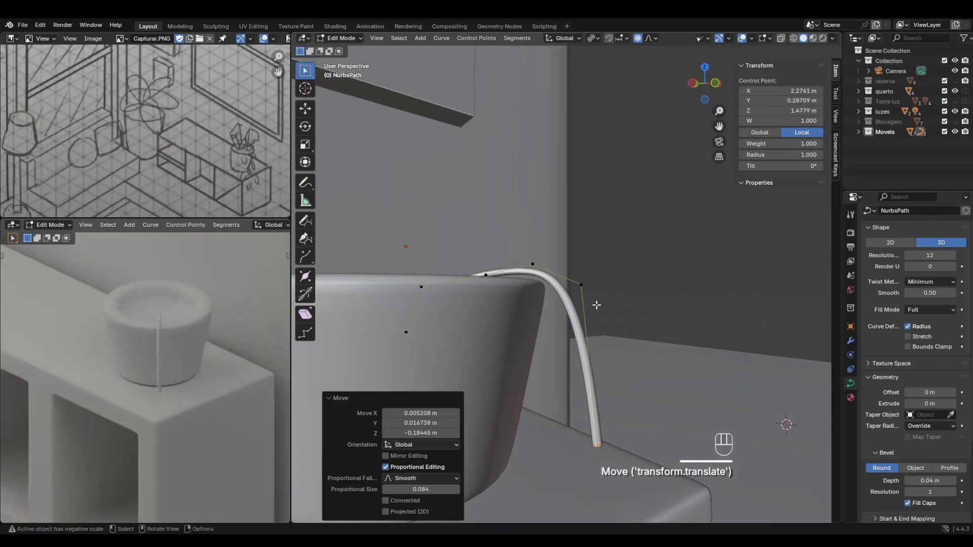
pyautogui.click(582, 284)
pyautogui.press('g')
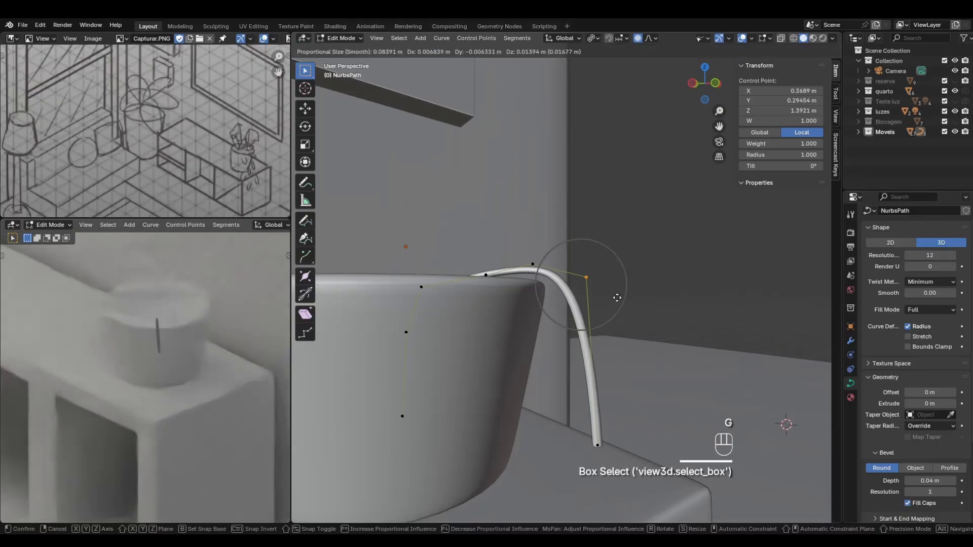
pyautogui.click(620, 297)
pyautogui.click(532, 263)
pyautogui.press('g')
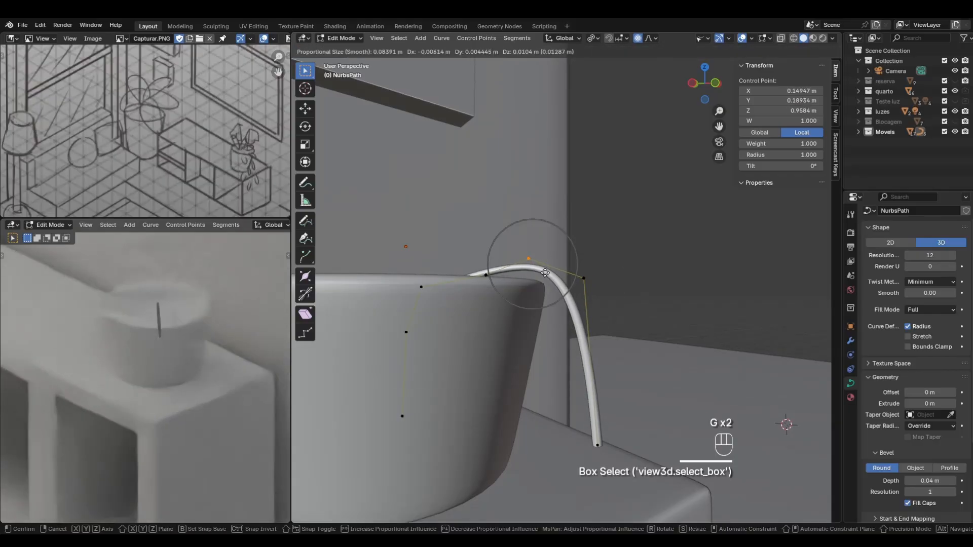
pyautogui.click(547, 275)
# Raise the arch's top control point about 0.01 m above the vase's rim.
pyautogui.moveTo(548, 275); pyautogui.dragTo(602, 310, button='middle')
pyautogui.moveTo(587, 266); pyautogui.dragTo(604, 288)
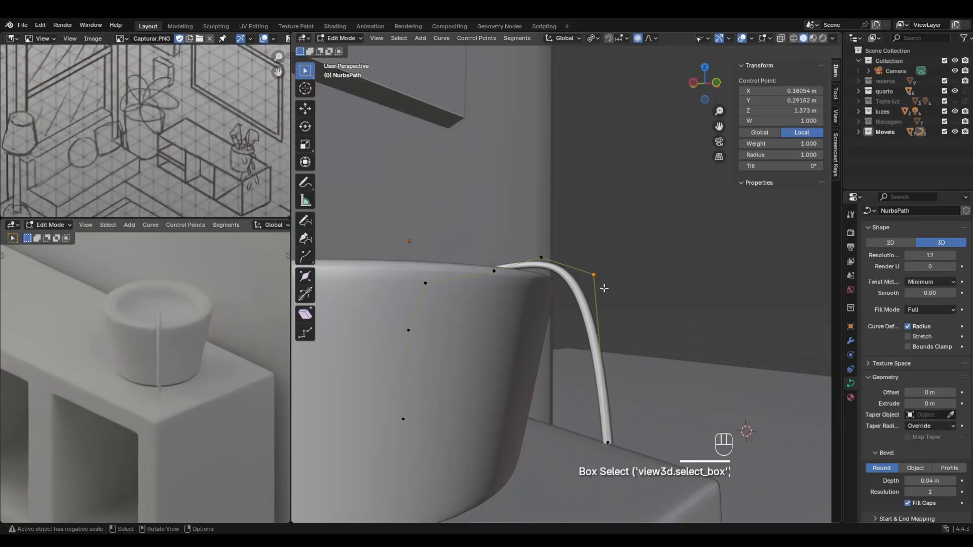
pyautogui.moveTo(538, 250); pyautogui.dragTo(550, 265)
pyautogui.press('g')
pyautogui.click(556, 266)
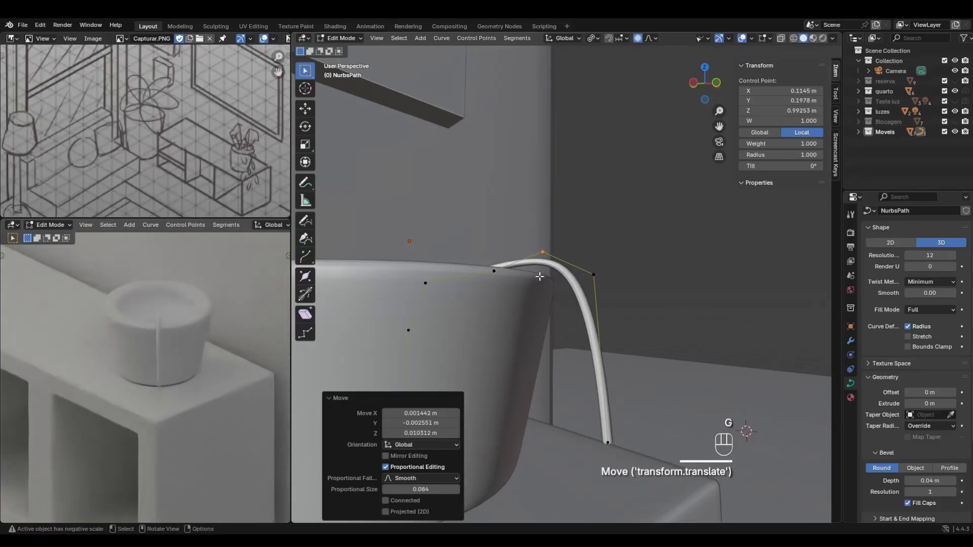
# Raise the control point over the vase's inner rim about 0.024 m and shift it 0.025 m along Y.
pyautogui.moveTo(538, 275); pyautogui.dragTo(477, 305, button='middle')
pyautogui.moveTo(488, 311); pyautogui.dragTo(511, 334)
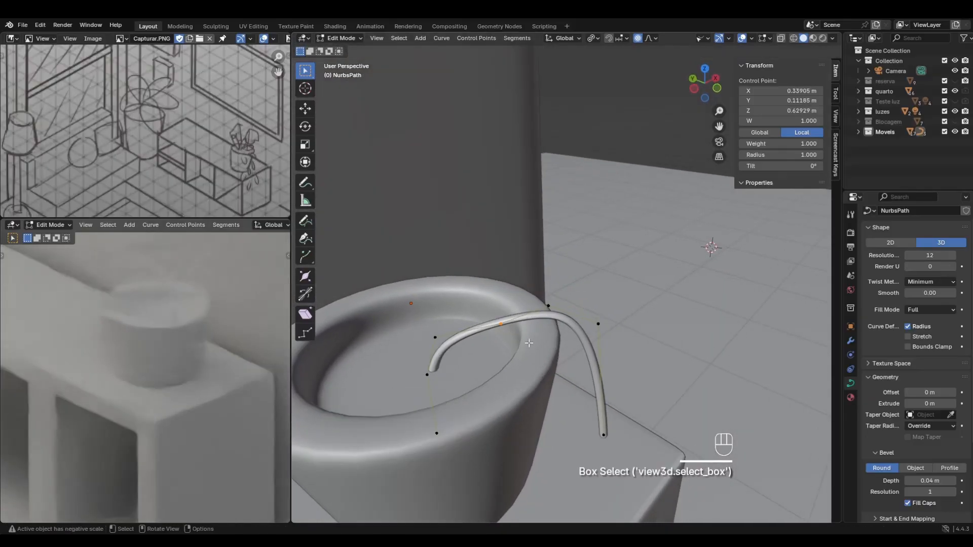
pyautogui.press('g')
pyautogui.click(507, 323)
# Lower the arch's top control point about 0.02 m with the proportional size enlarged to 0.198.
pyautogui.moveTo(507, 322); pyautogui.dragTo(547, 265, button='middle')
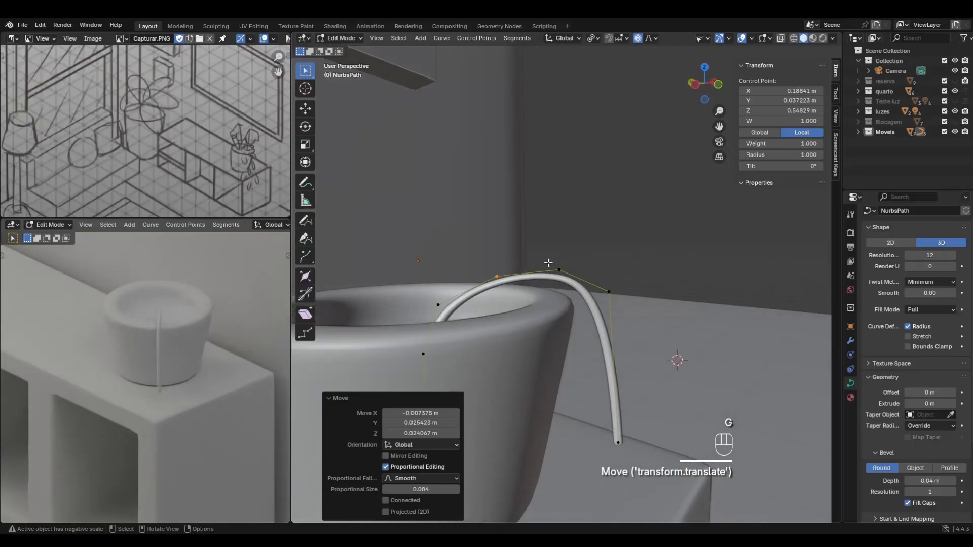
pyautogui.moveTo(547, 256); pyautogui.dragTo(565, 276)
pyautogui.press('g')
pyautogui.scroll(-10, 573, 286)
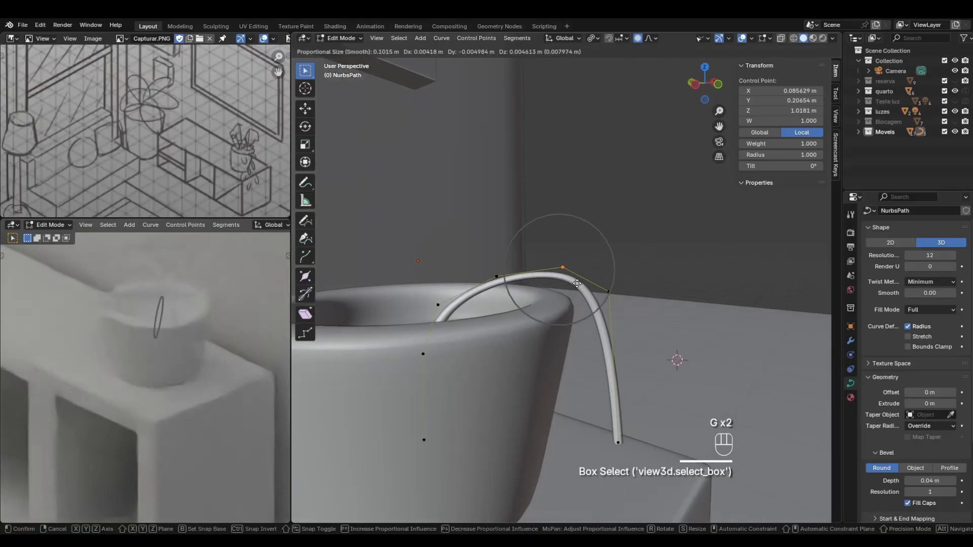
pyautogui.click(573, 295)
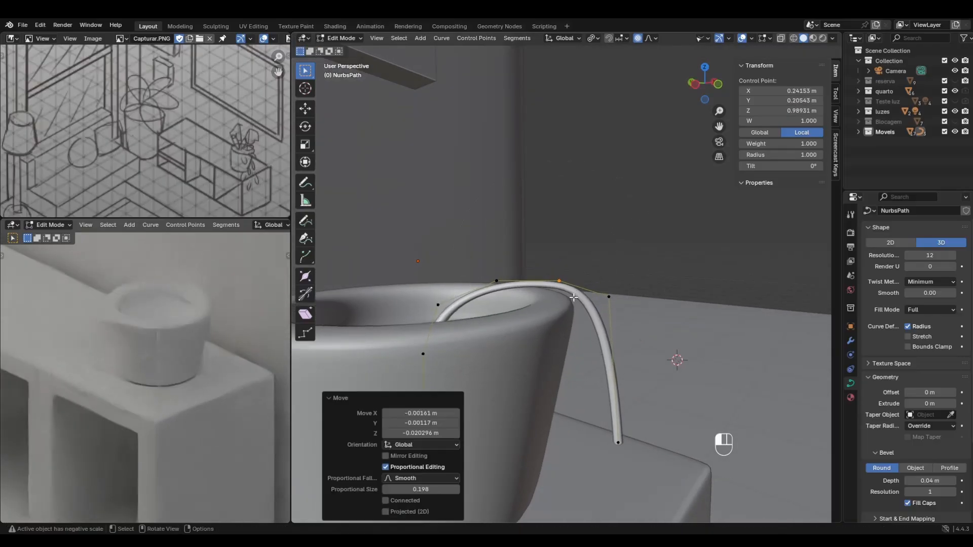
# Move the outer shoulder control point about 0.01 m in toward the vase and try a bevel resolution of 2 before restoring 1.
pyautogui.moveTo(573, 295); pyautogui.dragTo(562, 311, button='middle')
pyautogui.moveTo(584, 280); pyautogui.dragTo(604, 304)
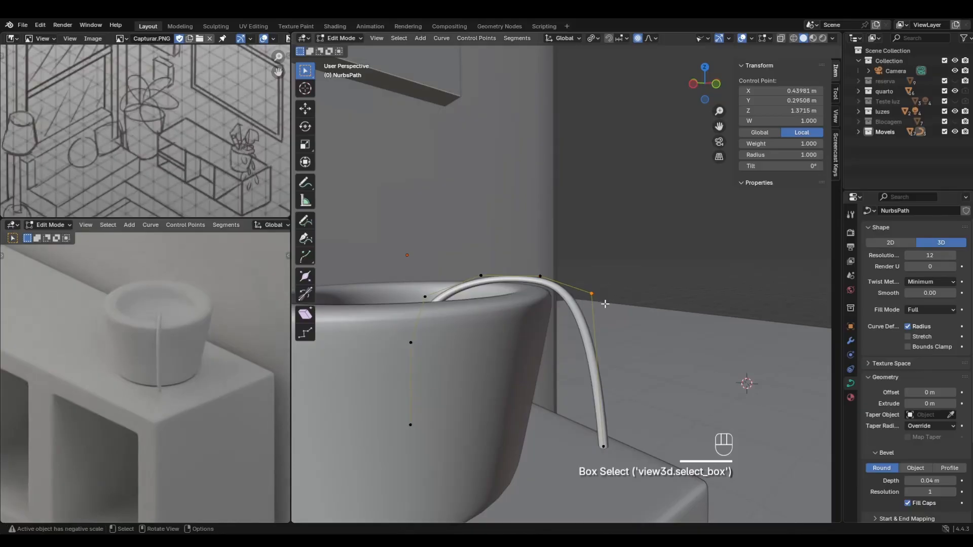
pyautogui.press('g')
pyautogui.click(597, 308)
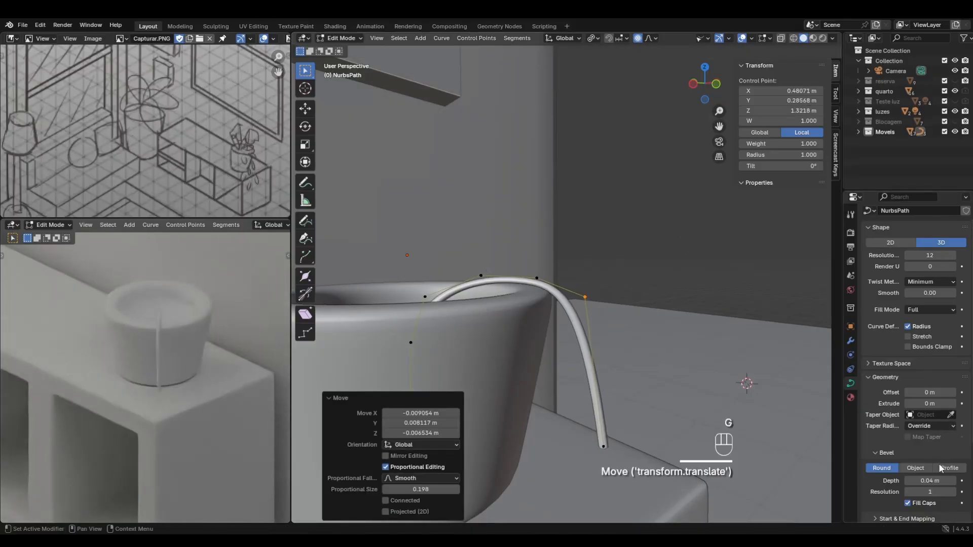
pyautogui.click(953, 492)
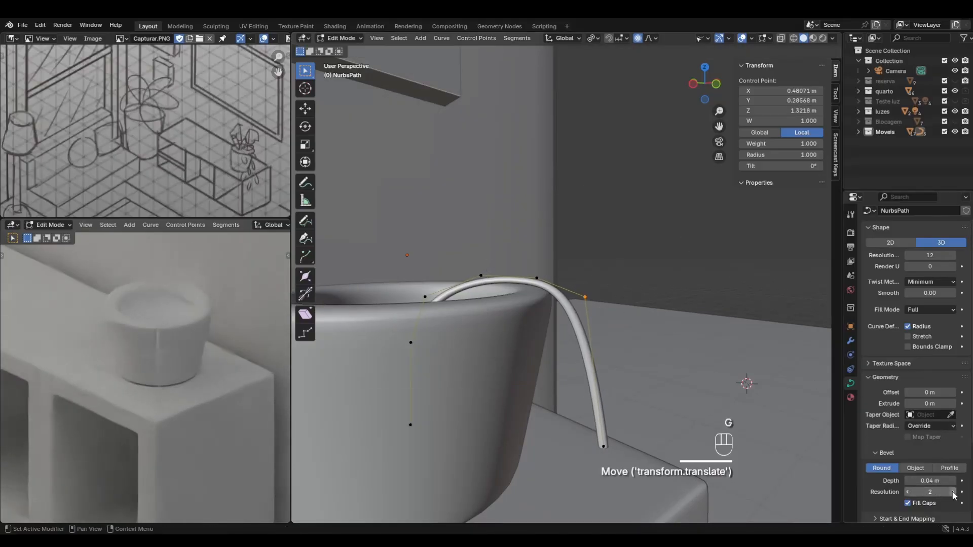
pyautogui.click(907, 492)
# Move the stem's hanging end about 0.034 m closer to the vase's side.
pyautogui.moveTo(640, 417); pyautogui.dragTo(655, 397, button='middle')
pyautogui.moveTo(597, 411); pyautogui.dragTo(663, 475)
pyautogui.press('g')
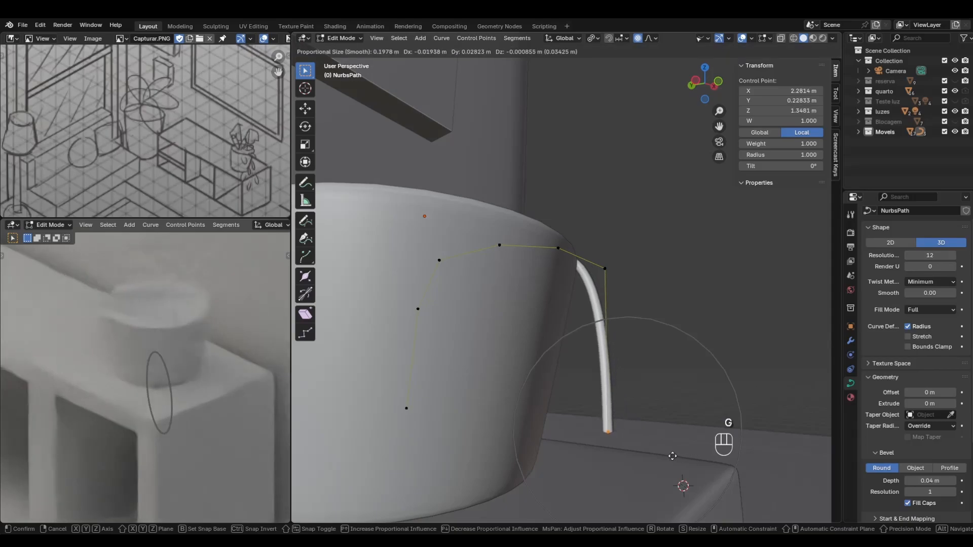
pyautogui.click(672, 456)
# Raise the arch's top control point about 0.009 m and dissolve that point.
pyautogui.moveTo(673, 456); pyautogui.dragTo(681, 401, button='middle')
pyautogui.moveTo(591, 284); pyautogui.dragTo(616, 306)
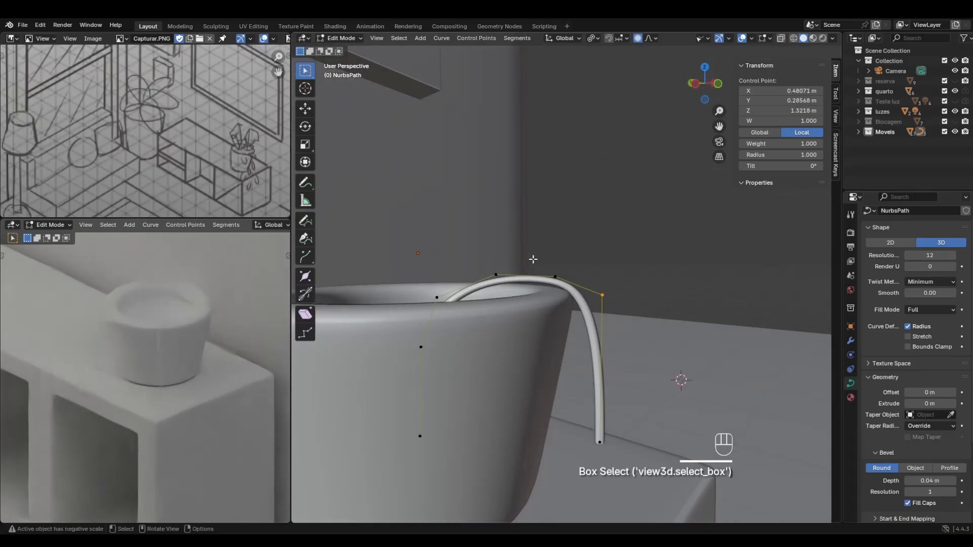
pyautogui.press('g')
pyautogui.click(580, 289)
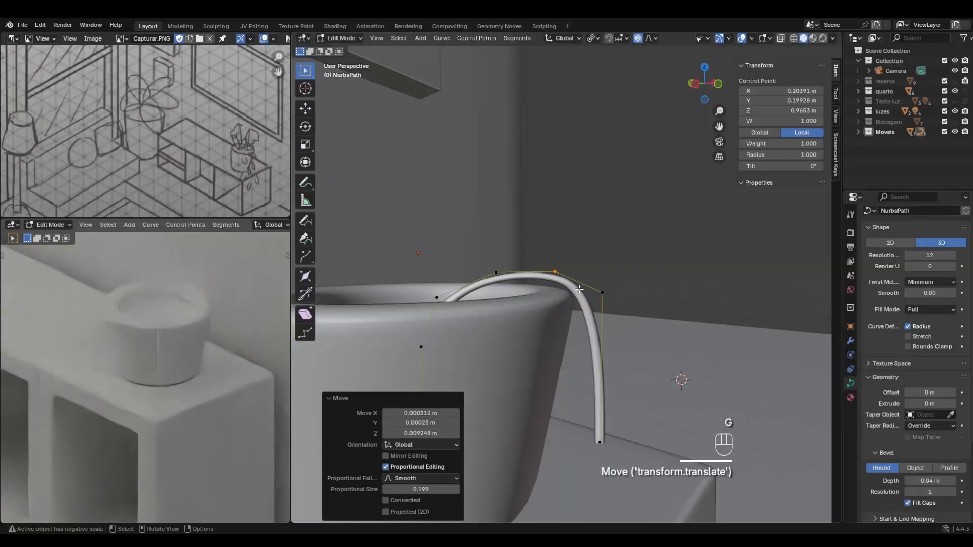
pyautogui.press('Delete')
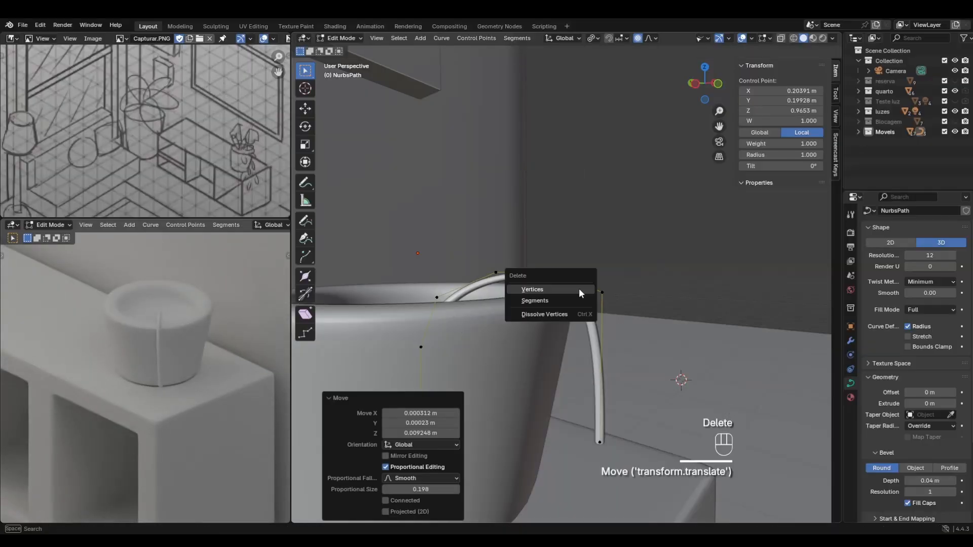
pyautogui.click(581, 316)
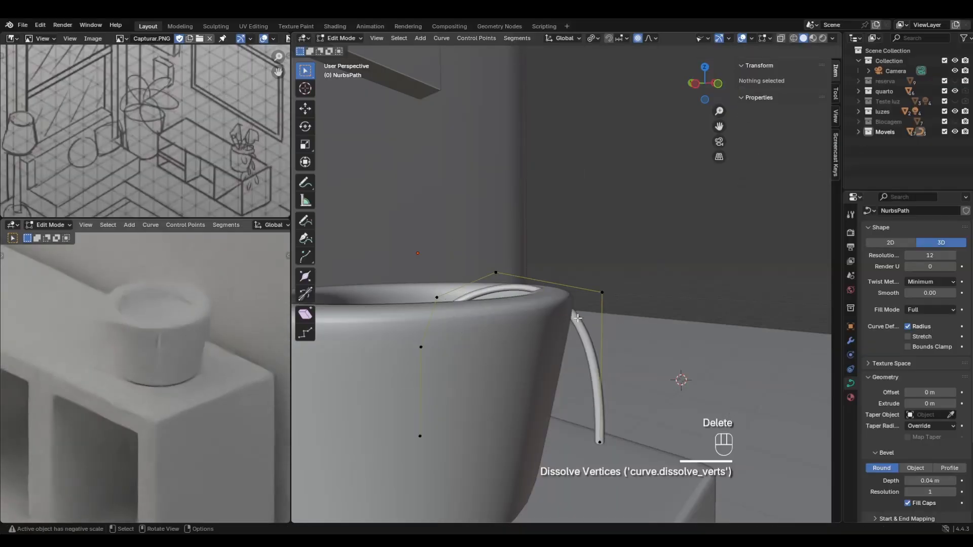
# Pull the outer shoulder control point outward and about 0.047 m up, and shift the inner arch point back about 0.021 m.
pyautogui.moveTo(587, 269); pyautogui.dragTo(621, 316)
pyautogui.press('g')
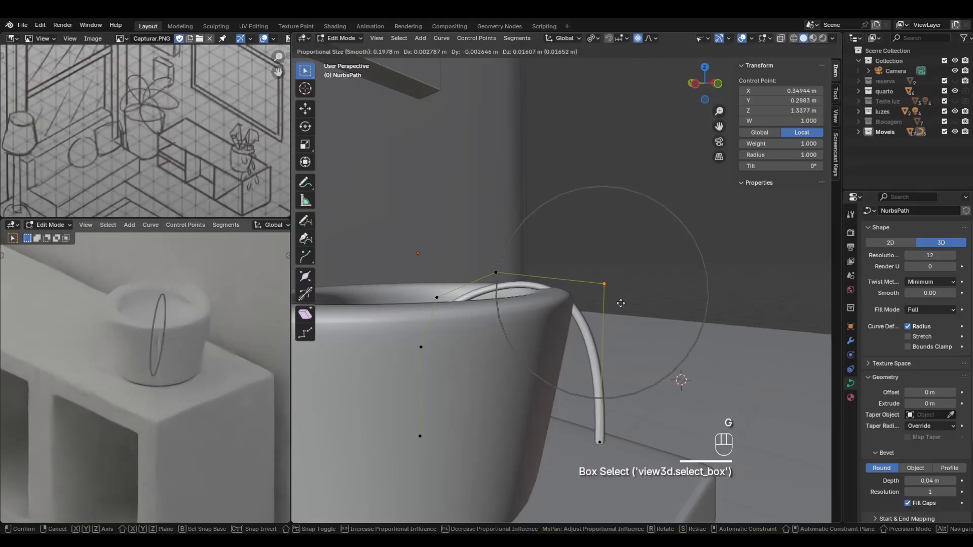
pyautogui.click(643, 287)
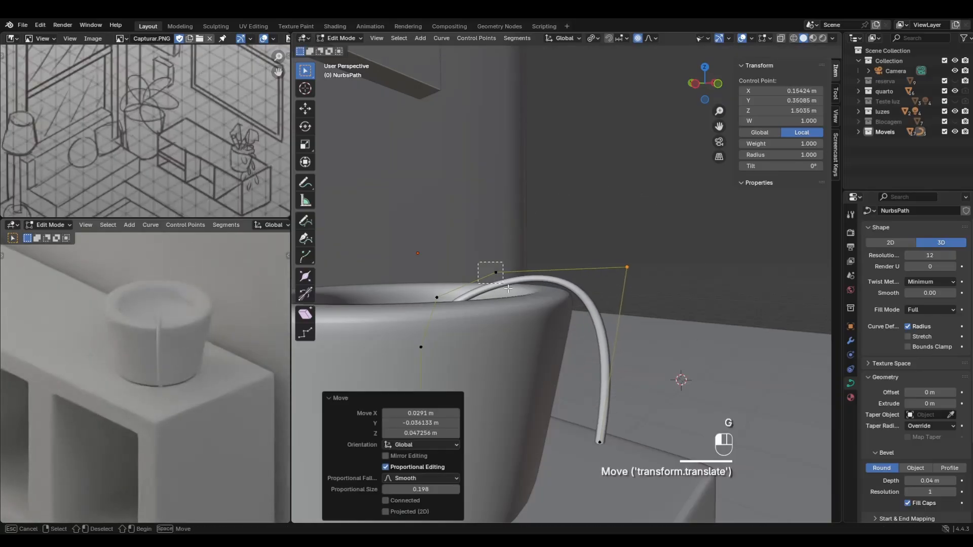
pyautogui.moveTo(508, 288); pyautogui.dragTo(506, 289)
pyautogui.press('g')
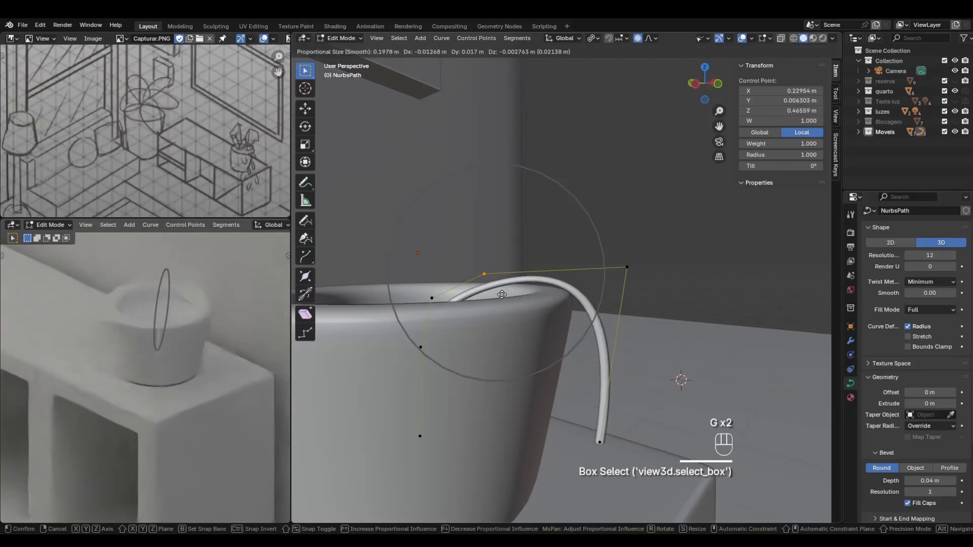
pyautogui.click(501, 295)
# Reposition the inner arch point and dissolve the control point just below it near the vase's rim.
pyautogui.moveTo(501, 294); pyautogui.dragTo(527, 342, button='middle')
pyautogui.press('g')
pyautogui.click(509, 327)
pyautogui.click(527, 342)
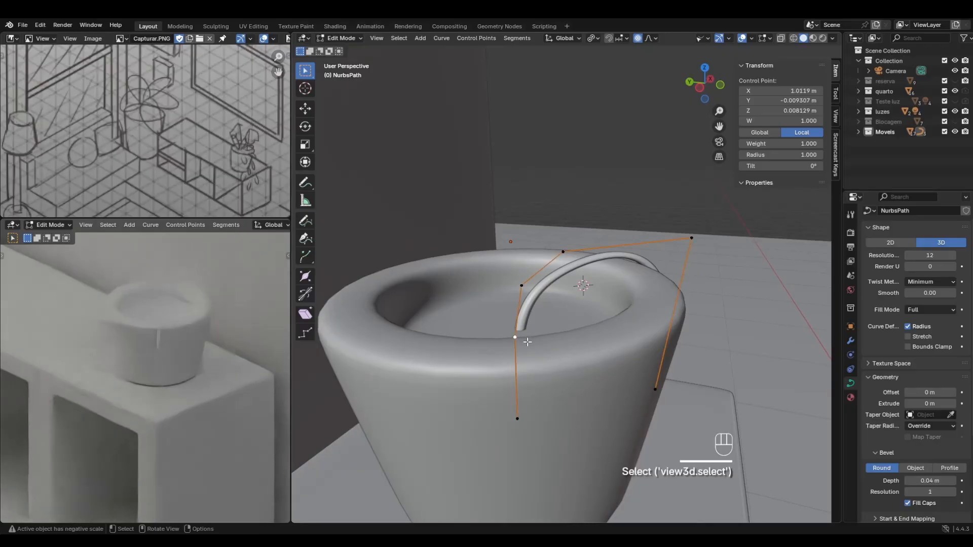
pyautogui.press('x')
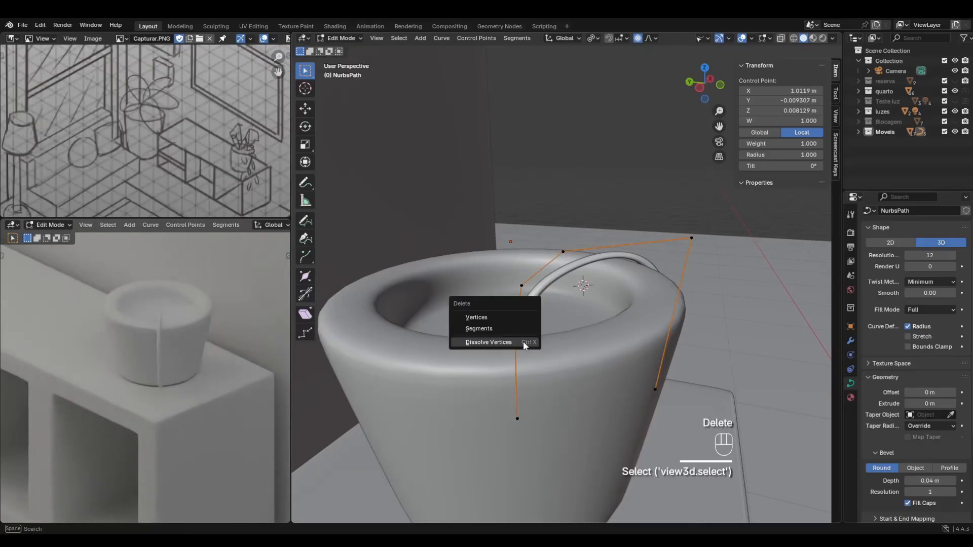
pyautogui.click(504, 338)
pyautogui.moveTo(630, 357); pyautogui.dragTo(608, 369, button='middle')
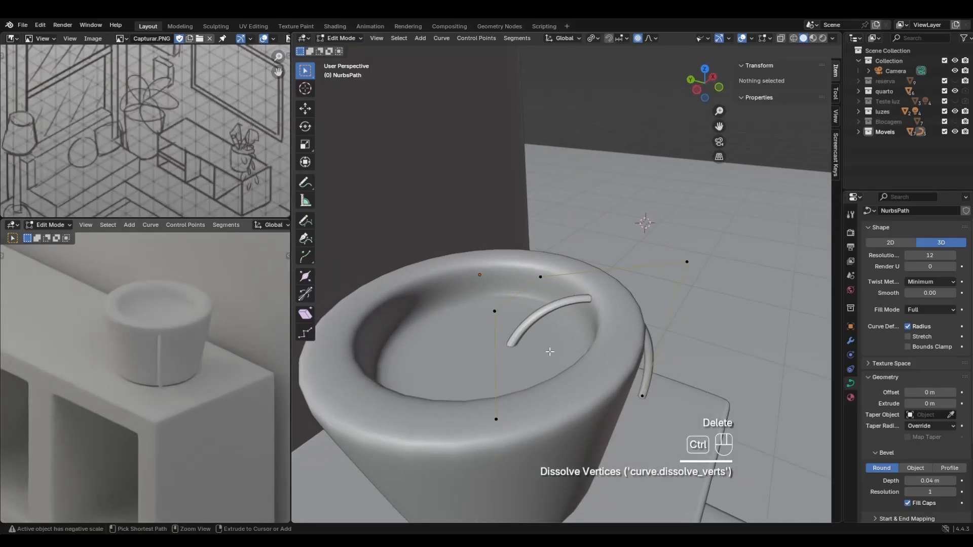
# Raise the inner arch control point straight up along the global Z axis.
pyautogui.click(487, 310)
pyautogui.press('g')
pyautogui.press('z')
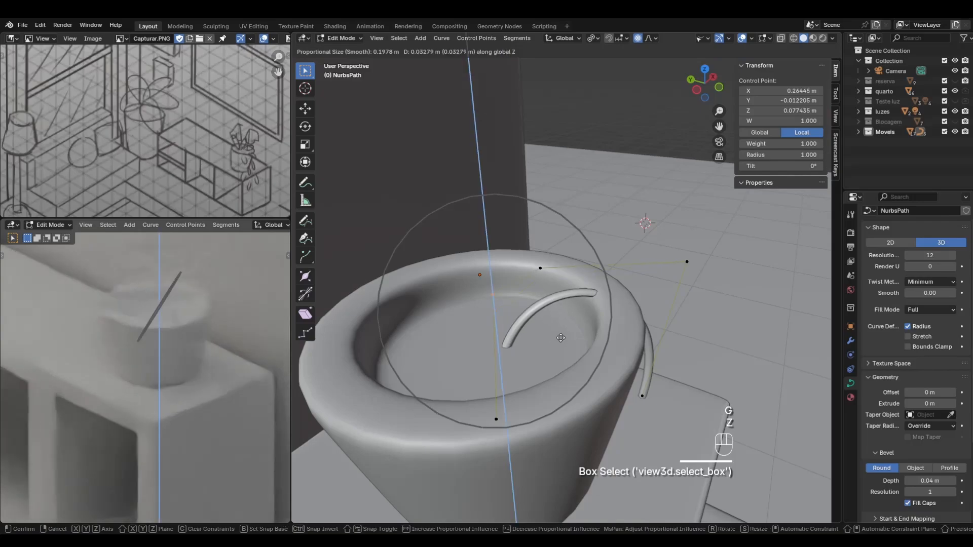
pyautogui.click(558, 315)
pyautogui.moveTo(558, 315); pyautogui.dragTo(547, 276, button='middle')
# Move the arch's next control point outward over the rim, and shift the inner arch point about 0.042 m along Y and 0.028 m up.
pyautogui.click(525, 219)
pyautogui.press('g')
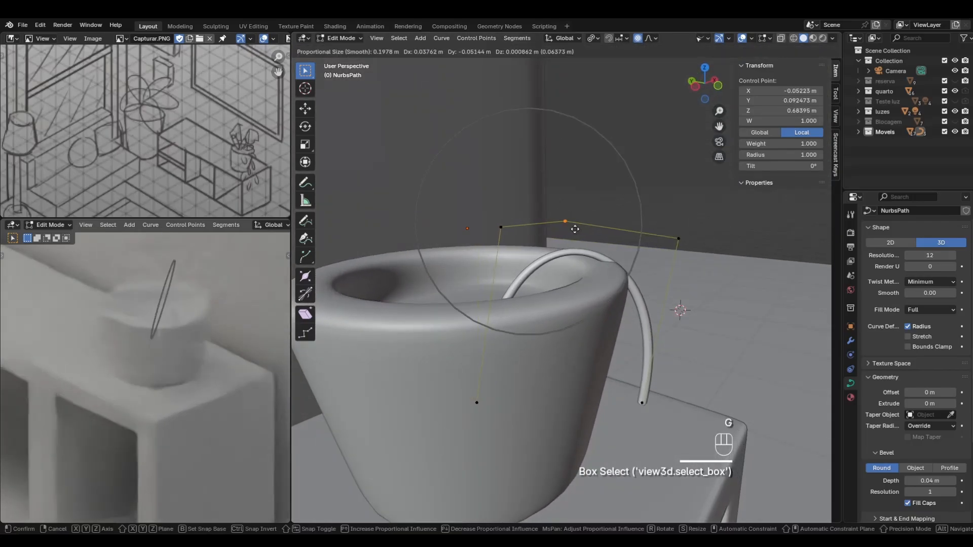
pyautogui.click(605, 207)
pyautogui.moveTo(605, 208); pyautogui.dragTo(548, 287, button='middle')
pyautogui.moveTo(514, 245); pyautogui.dragTo(539, 292)
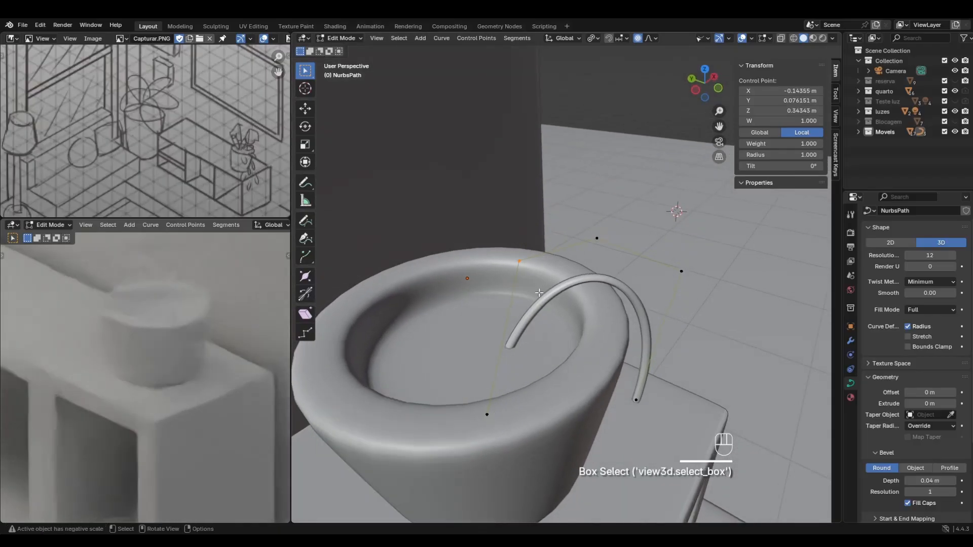
pyautogui.press('g')
pyautogui.click(583, 312)
pyautogui.moveTo(583, 312); pyautogui.dragTo(627, 277, button='middle')
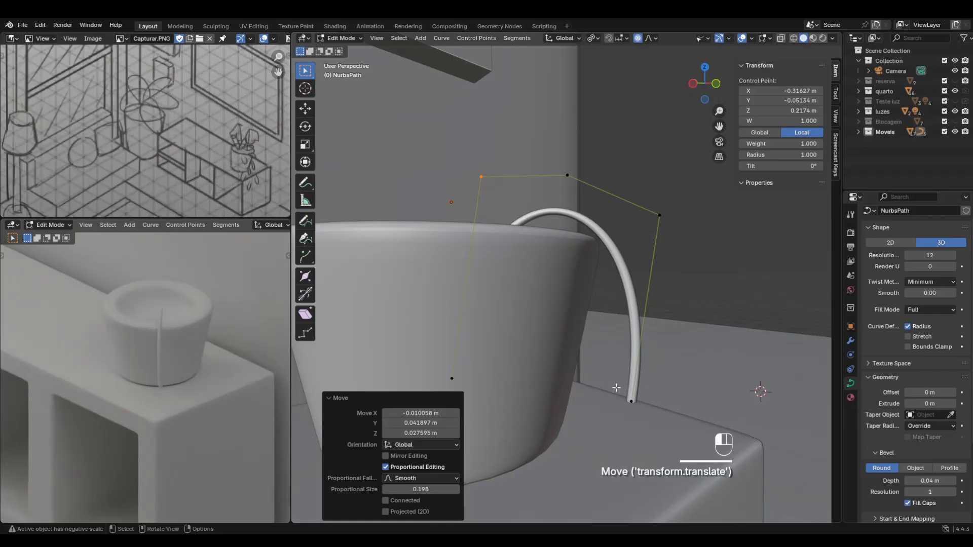
# Pull the stem's hanging end about 0.053 m outward, away from the vase.
pyautogui.moveTo(616, 388); pyautogui.dragTo(650, 414)
pyautogui.press('g')
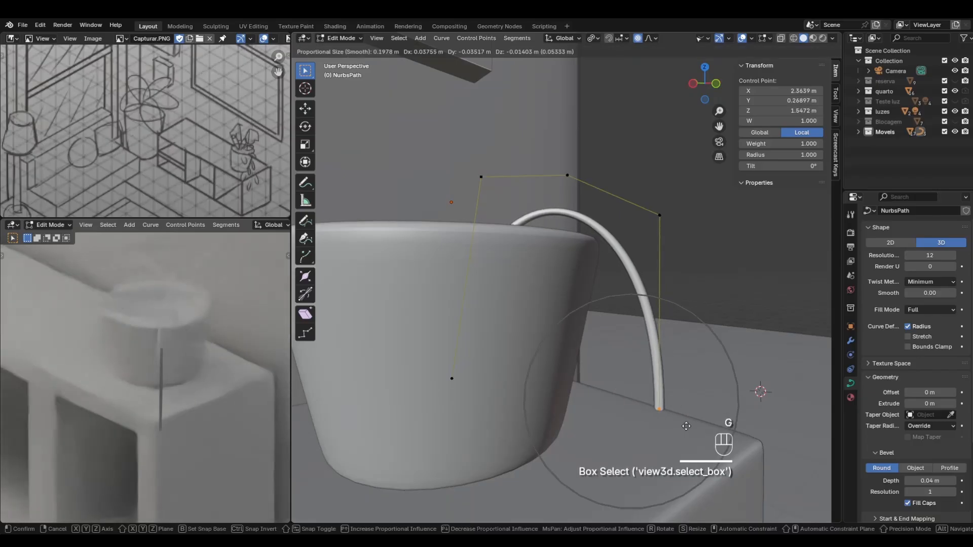
pyautogui.click(699, 412)
pyautogui.scroll(-3, 691, 406)
pyautogui.moveTo(716, 403); pyautogui.dragTo(704, 402, button='middle')
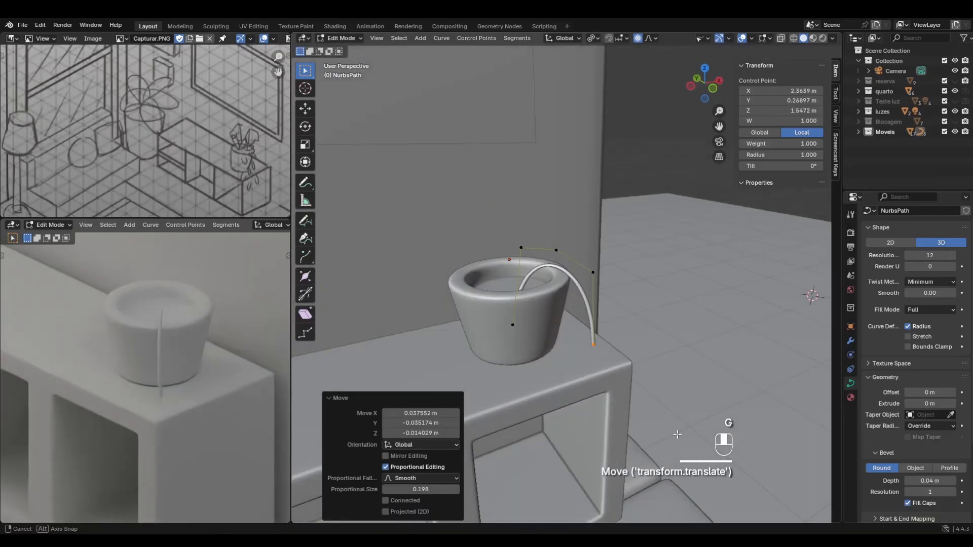
# Raise the stem's hanging end about 0.047 m and shift it about 0.021 m along Y.
pyautogui.press('g')
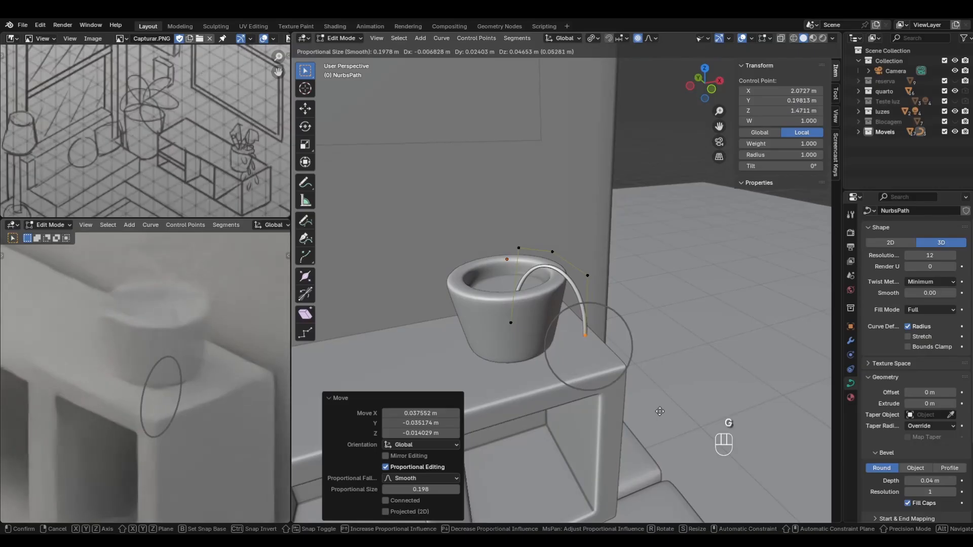
pyautogui.click(671, 411)
pyautogui.scroll(-2, 675, 411)
pyautogui.moveTo(676, 411); pyautogui.dragTo(648, 411, button='middle')
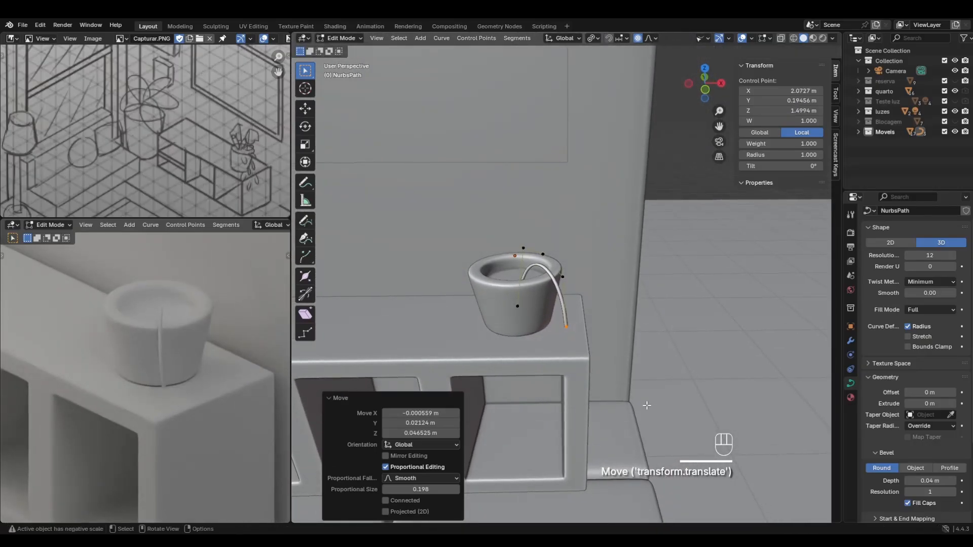
pyautogui.moveTo(589, 334); pyautogui.dragTo(530, 325, button='middle')
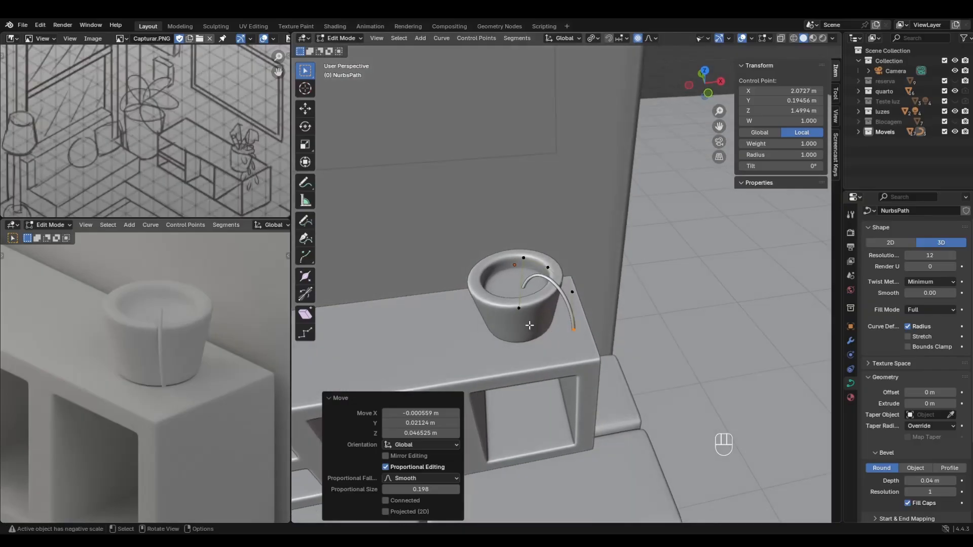
# Move the vase and stem together about 0.072 m along X and -0.010 m along Y, and reopen the stem curve for editing.
pyautogui.press('Tab')
pyautogui.click(532, 328)
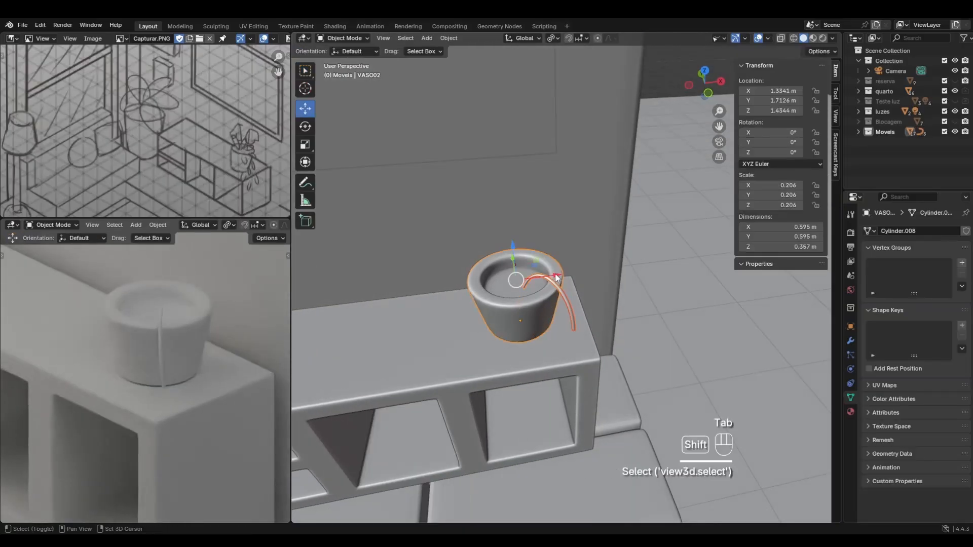
pyautogui.moveTo(557, 277); pyautogui.dragTo(575, 284)
pyautogui.moveTo(574, 285); pyautogui.dragTo(545, 256, button='middle')
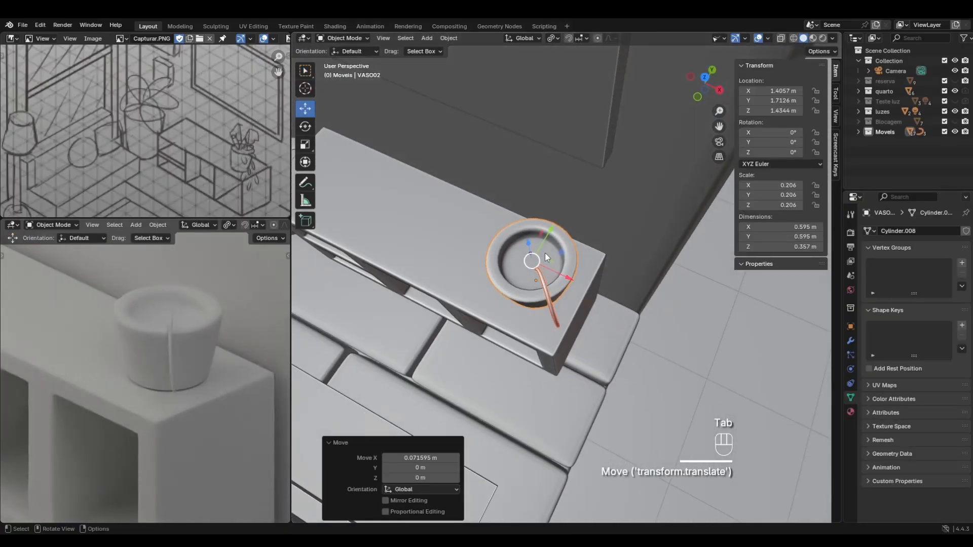
pyautogui.moveTo(550, 234); pyautogui.dragTo(548, 239)
pyautogui.moveTo(548, 240); pyautogui.dragTo(631, 236, button='middle')
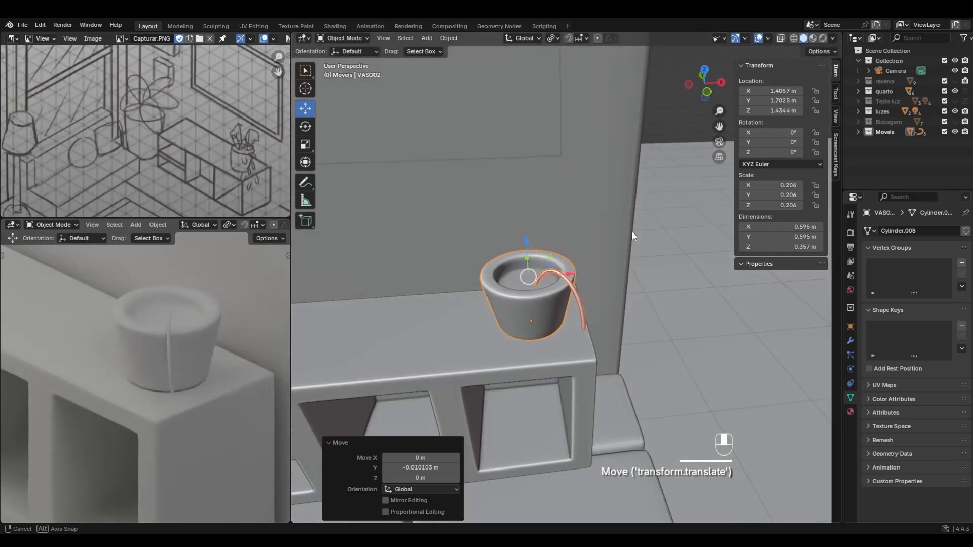
pyautogui.click(573, 309)
pyautogui.press('Tab')
pyautogui.moveTo(573, 310); pyautogui.dragTo(638, 272, button='middle')
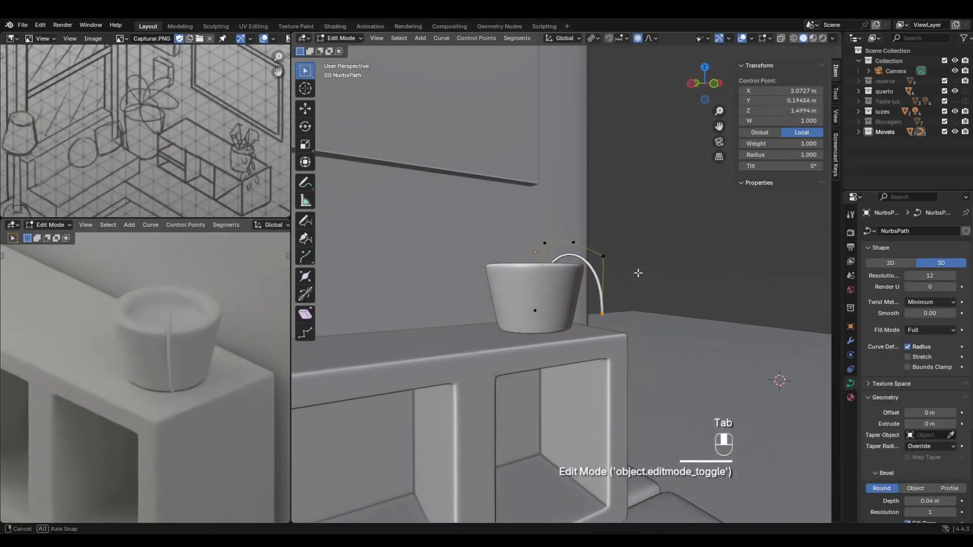
# Try extruding a new point from the stem's hanging end toward the vase, and try moving that end instead.
pyautogui.moveTo(631, 319); pyautogui.dragTo(617, 348, button='middle')
pyautogui.press('e')
pyautogui.click(633, 352)
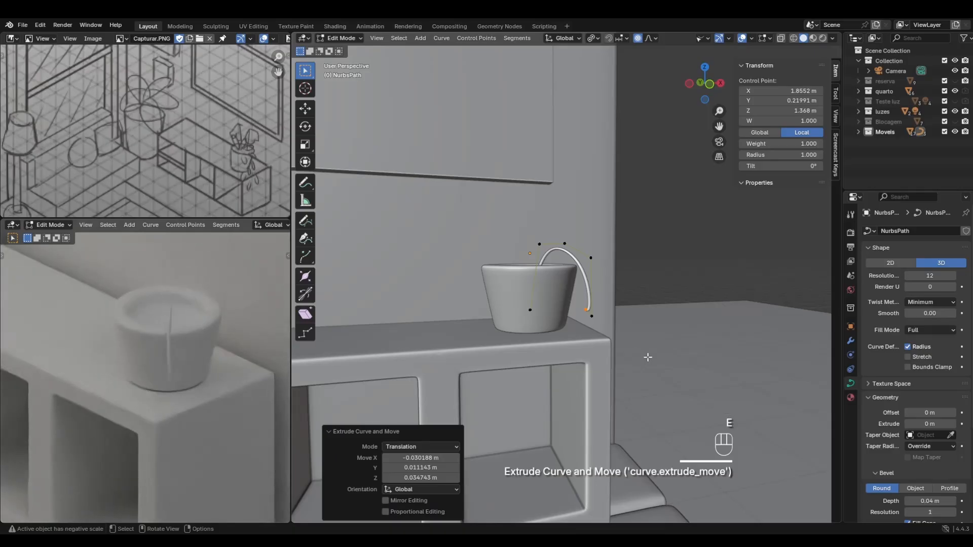
pyautogui.hotkey('ctrl', 'z')
pyautogui.moveTo(701, 330); pyautogui.dragTo(632, 358, button='middle')
pyautogui.press('e')
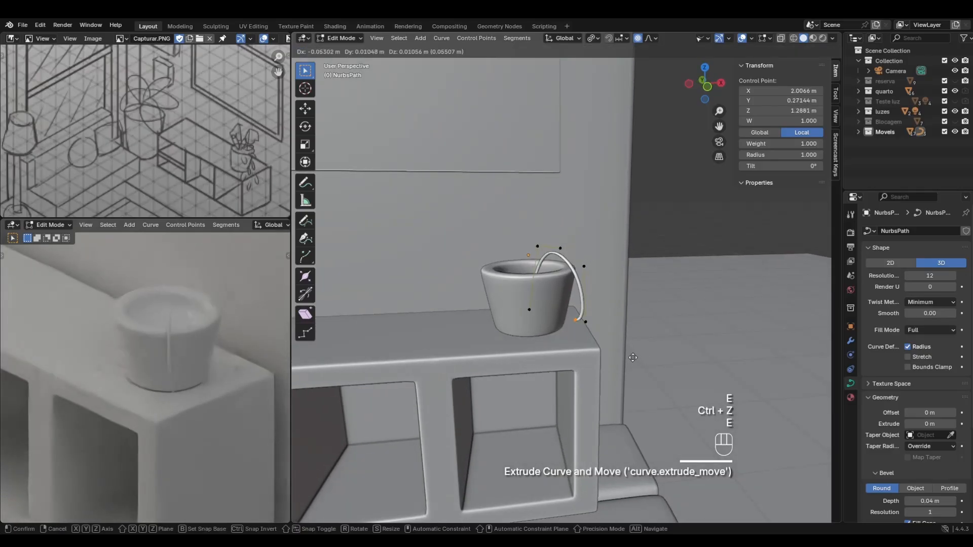
pyautogui.click(659, 361)
pyautogui.hotkey('ctrl', 'z')
pyautogui.moveTo(683, 313); pyautogui.dragTo(623, 346, button='middle')
pyautogui.press('g')
pyautogui.click(657, 344)
pyautogui.hotkey('ctrl', 'z')
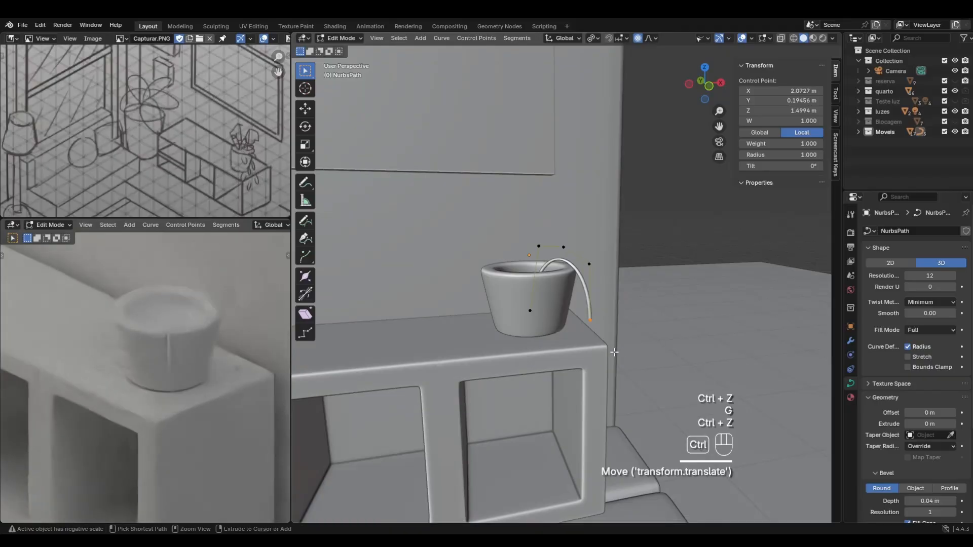
# Extrude the stem's hanging end in place and shift the overlapping end points about 0.026 m toward the vase.
pyautogui.scroll(3, 613, 351)
pyautogui.press('e')
pyautogui.rightClick(663, 385)
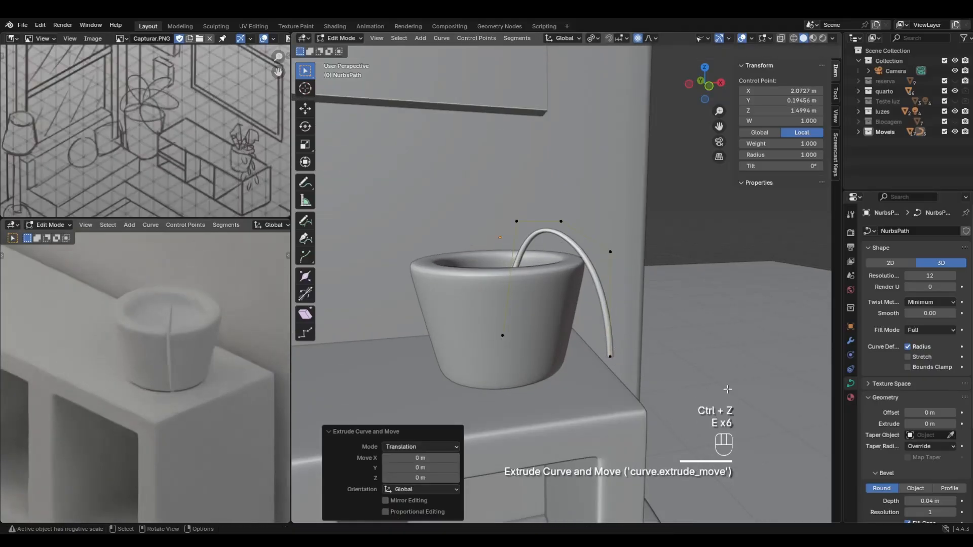
pyautogui.press('e')
pyautogui.click(727, 402)
pyautogui.hotkey('ctrl', 'z')
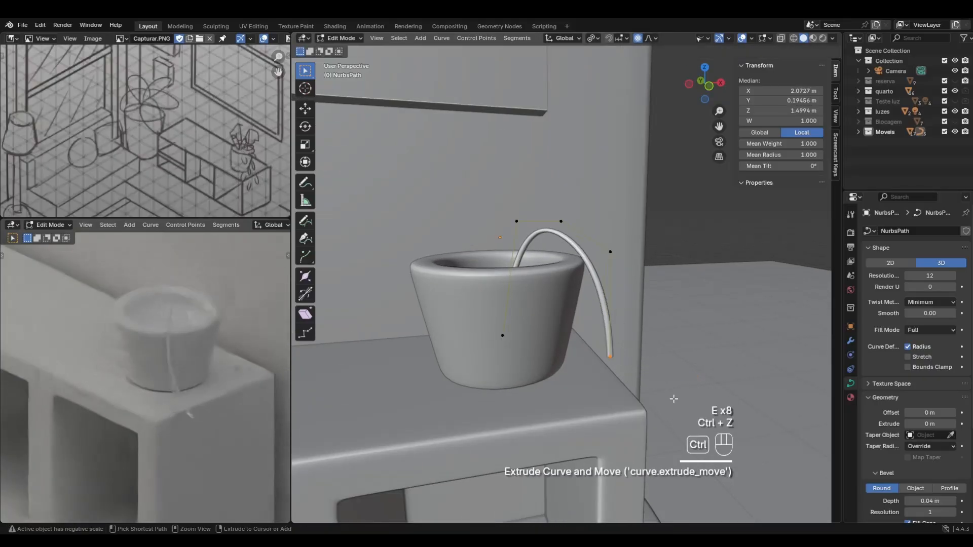
pyautogui.press('g')
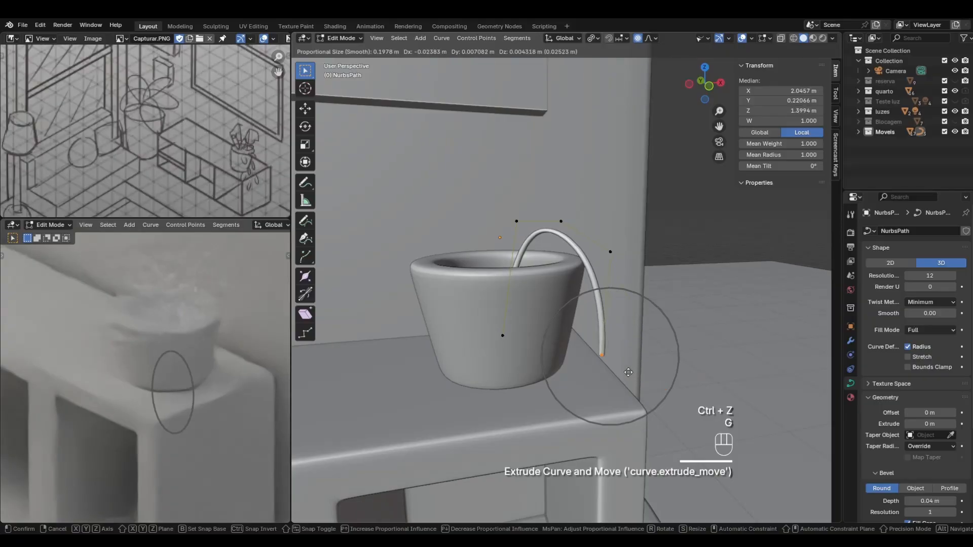
pyautogui.click(627, 372)
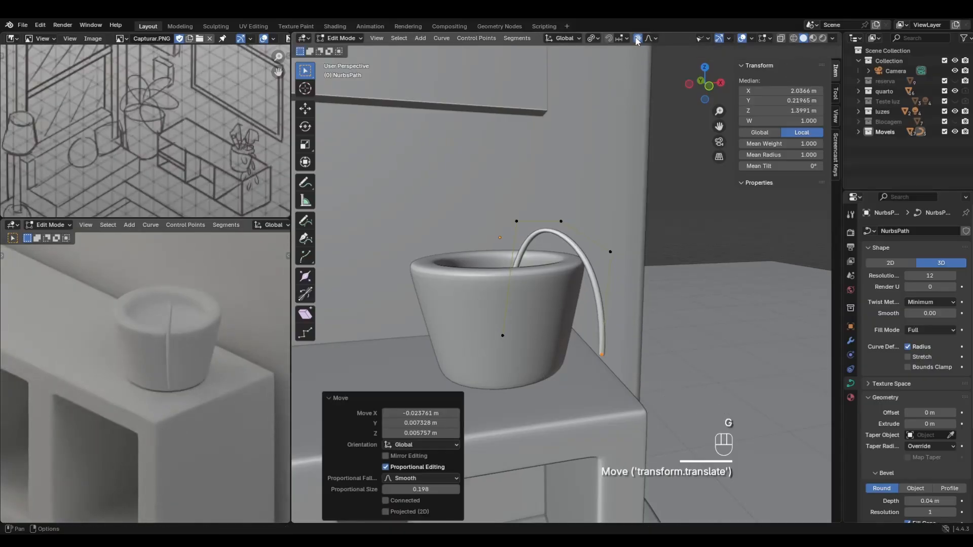
# Turn off proportional editing and pull one of the overlapping end points about 0.127 m outward.
pyautogui.click(611, 354)
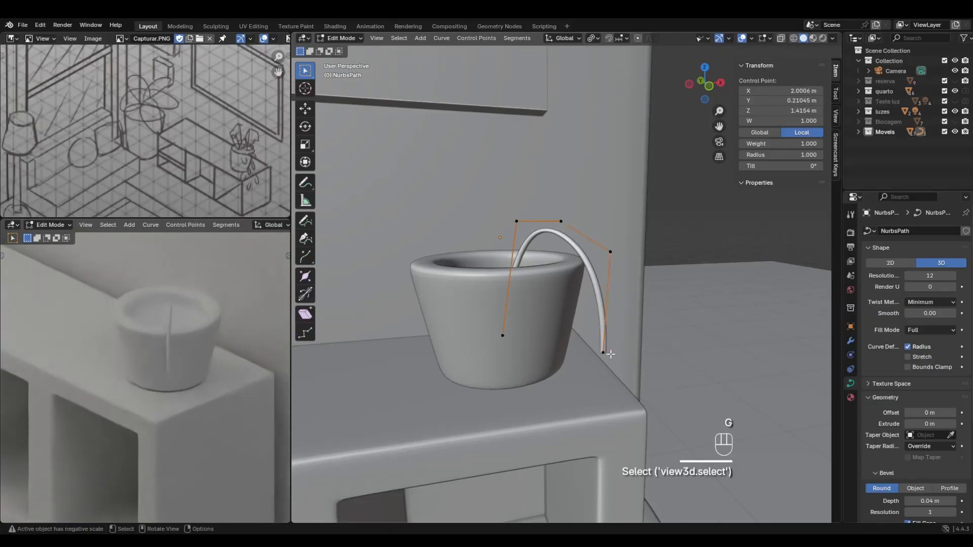
pyautogui.press('g')
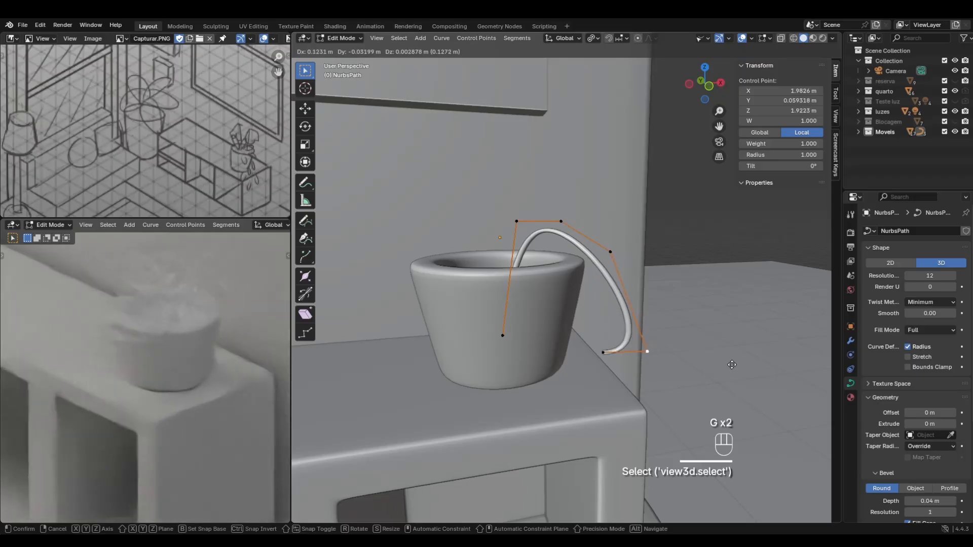
pyautogui.click(732, 364)
# Try to move the stem's outer shoulder control point farther away from the vase.
pyautogui.click(611, 252)
pyautogui.press('g')
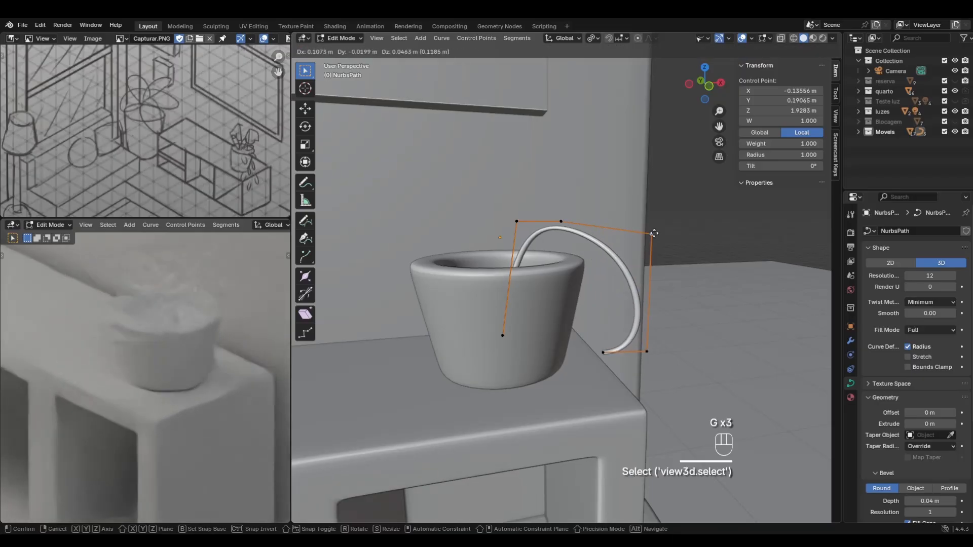
pyautogui.click(654, 293)
pyautogui.hotkey('ctrl', 'z')
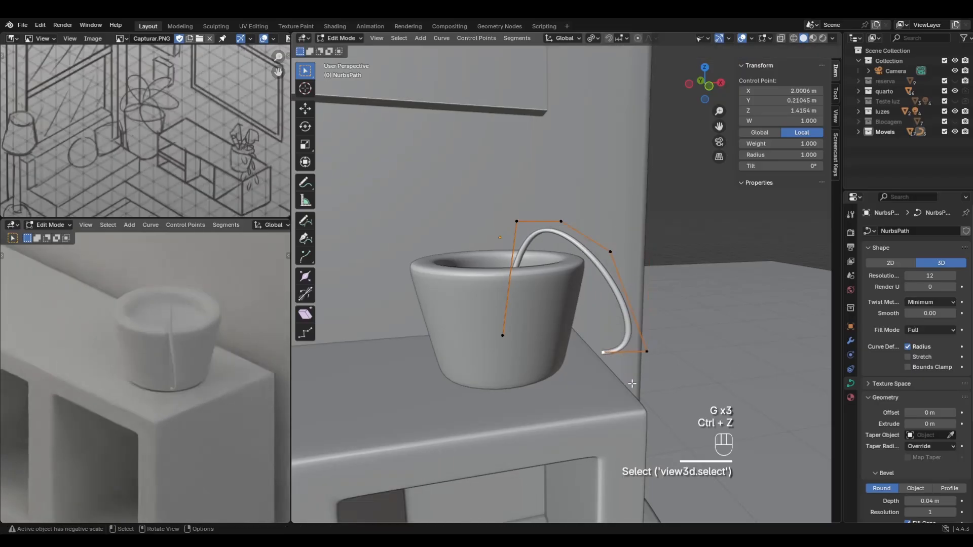
# Move the stem's tip down and outward, and pull the control point above it about 0.117 m back toward the vase.
pyautogui.press('g')
pyautogui.click(678, 422)
pyautogui.click(647, 354)
pyautogui.press('g')
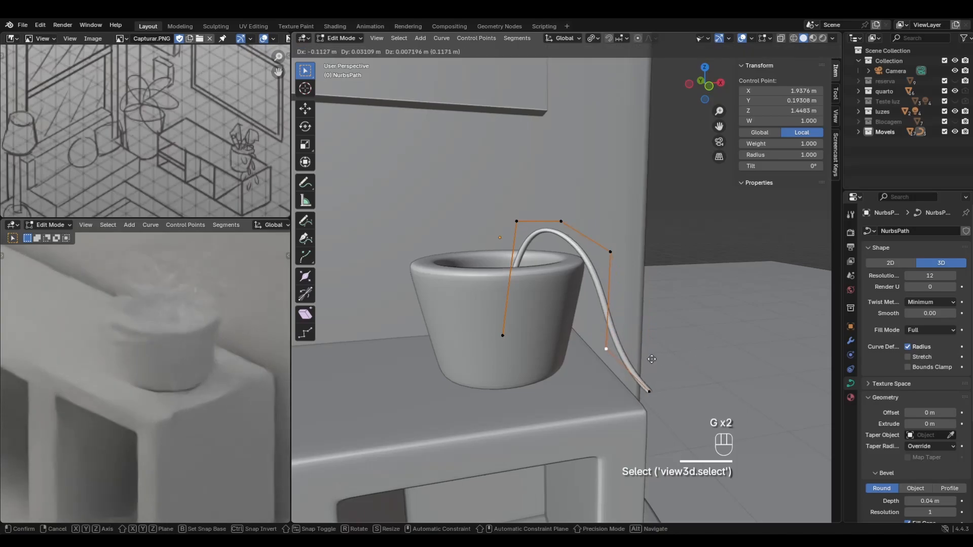
pyautogui.click(648, 357)
pyautogui.moveTo(630, 352); pyautogui.dragTo(659, 330, button='middle')
# Shift the arch's top control point about 0.033 m outward and down, and lower the inner arch point about 0.064 m.
pyautogui.click(587, 221)
pyautogui.press('g')
pyautogui.click(584, 224)
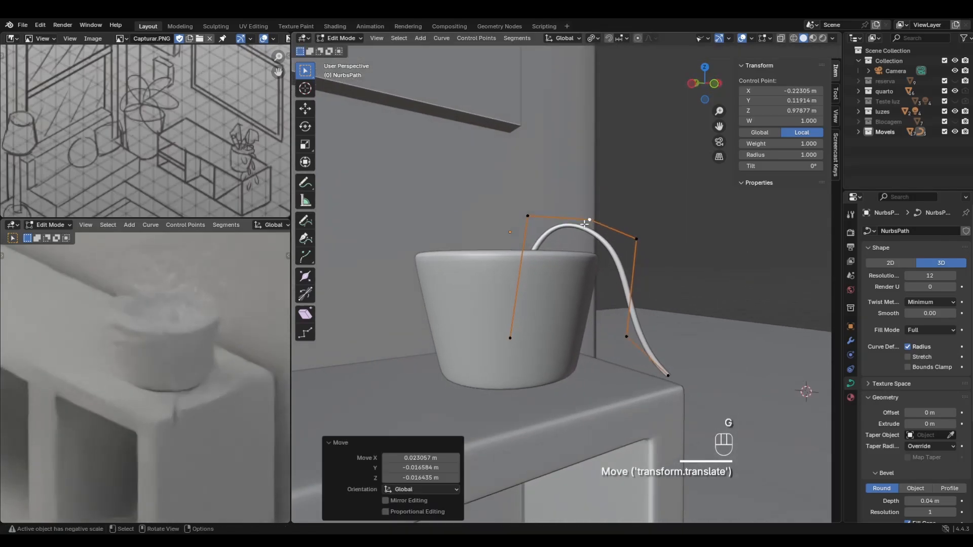
pyautogui.click(527, 218)
pyautogui.press('g')
pyautogui.click(535, 239)
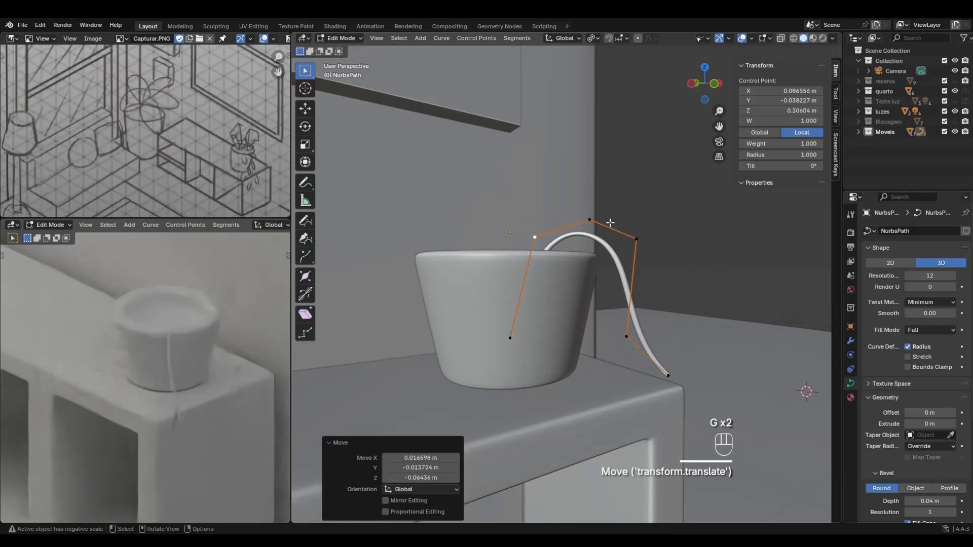
# Lower the arch's top control point about 0.021 m and extend the stem's tip farther down and outward past the cabinet edge.
pyautogui.click(591, 221)
pyautogui.press('g')
pyautogui.click(594, 231)
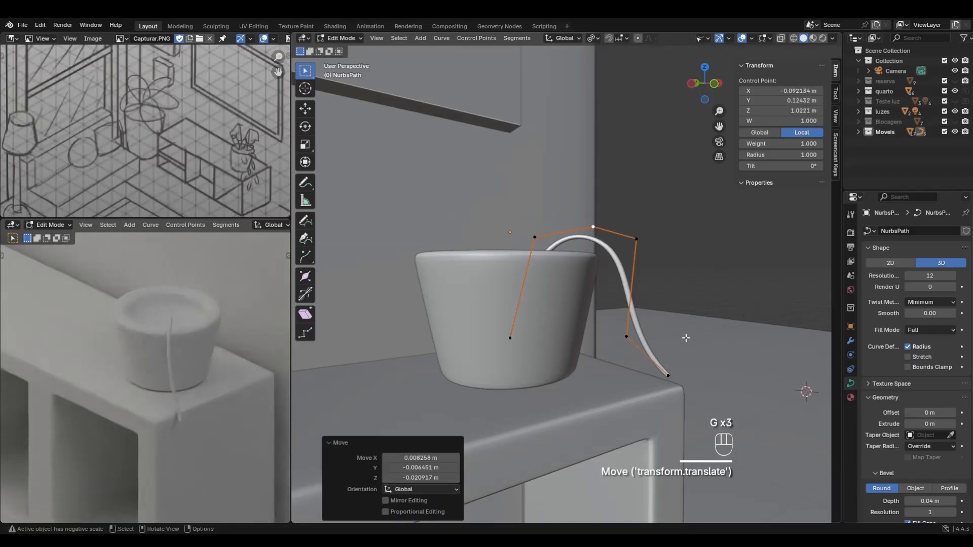
pyautogui.moveTo(594, 231); pyautogui.dragTo(637, 345, button='middle')
pyautogui.click(625, 400)
pyautogui.press('g')
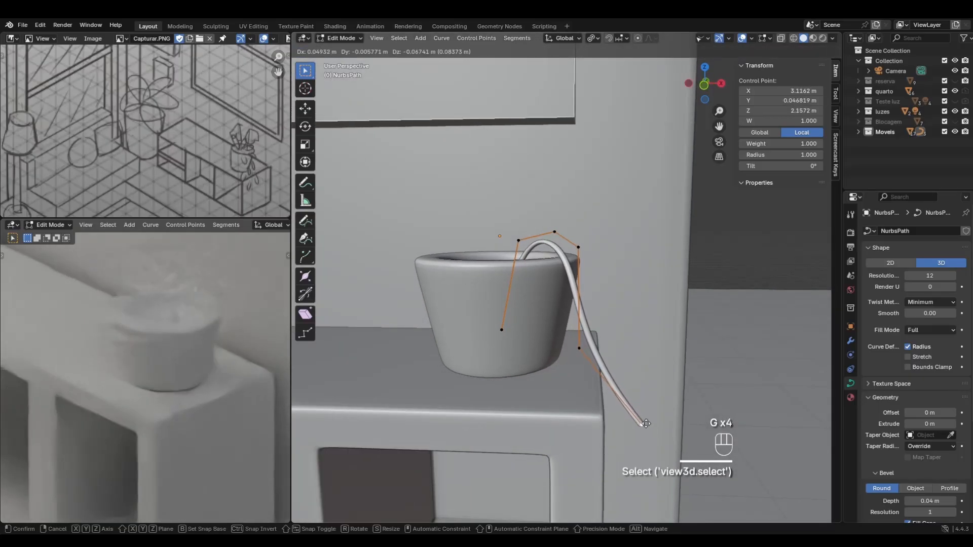
pyautogui.click(646, 424)
# Lower the control point above the tip about 0.049 m and move it about 0.103 m in toward the vase.
pyautogui.click(579, 349)
pyautogui.press('g')
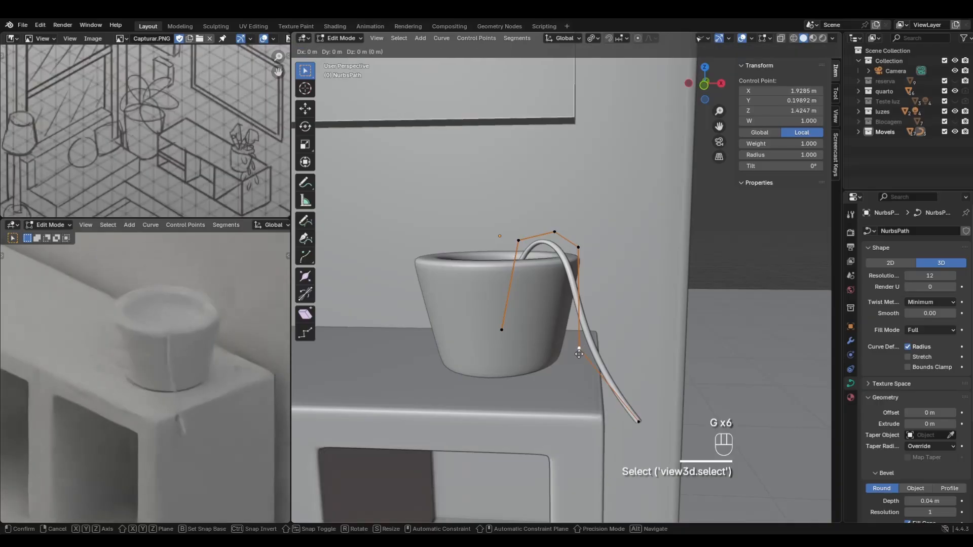
pyautogui.click(582, 356)
pyautogui.moveTo(582, 355); pyautogui.dragTo(589, 363, button='middle')
pyautogui.press('g')
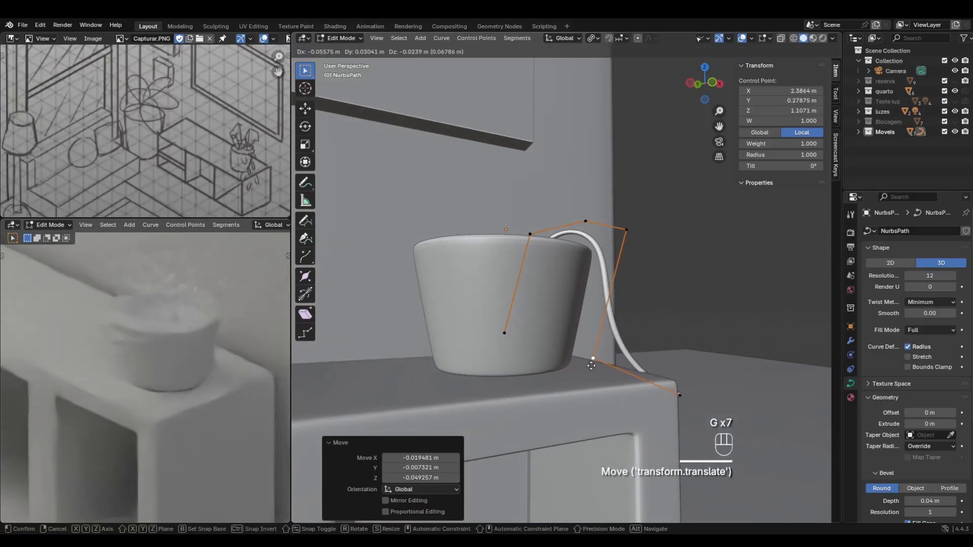
pyautogui.click(578, 357)
pyautogui.moveTo(664, 379); pyautogui.dragTo(605, 405, button='middle')
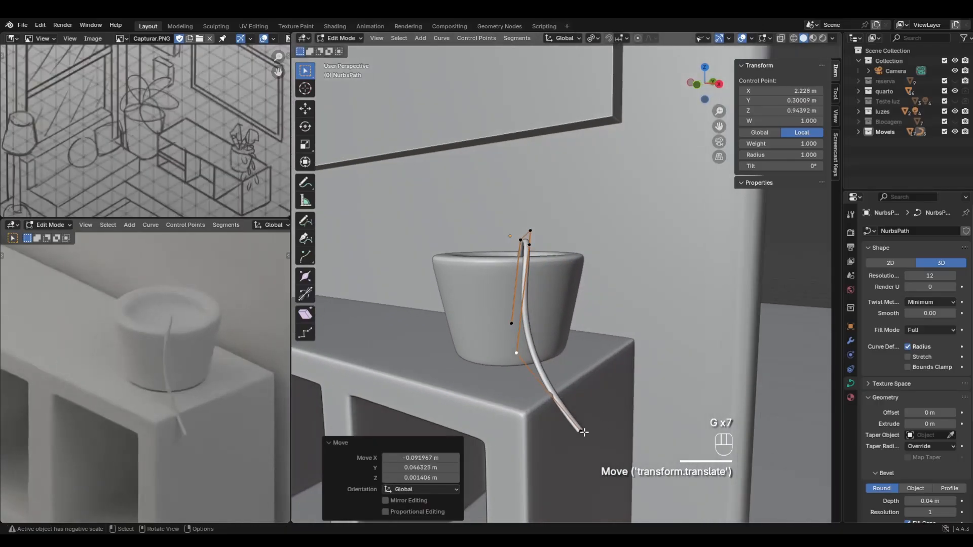
# Move the stem's tip about 0.039 m up and outward, and nudge it slightly higher above the cabinet edge.
pyautogui.click(585, 432)
pyautogui.press('g')
pyautogui.click(599, 420)
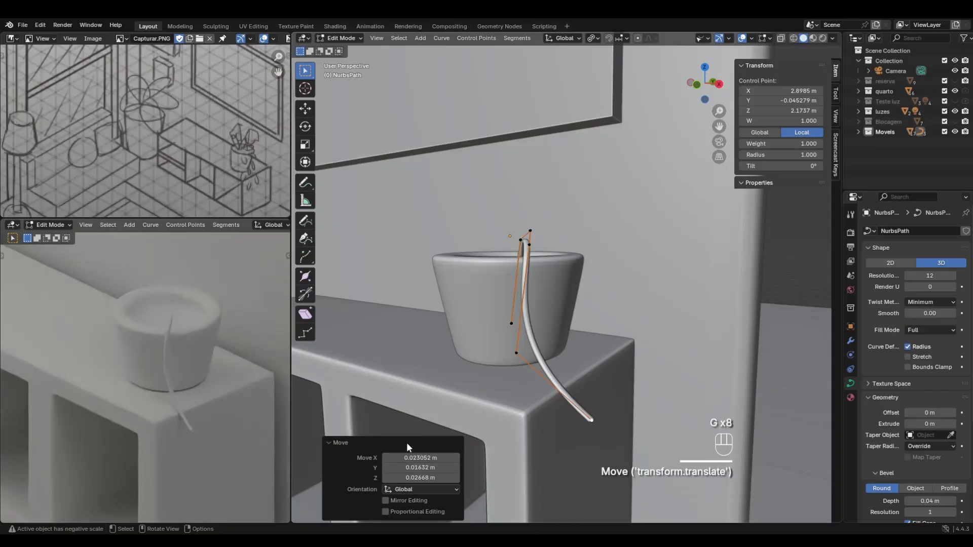
pyautogui.moveTo(389, 423); pyautogui.dragTo(602, 319, button='middle')
pyautogui.click(592, 306)
pyautogui.press('g')
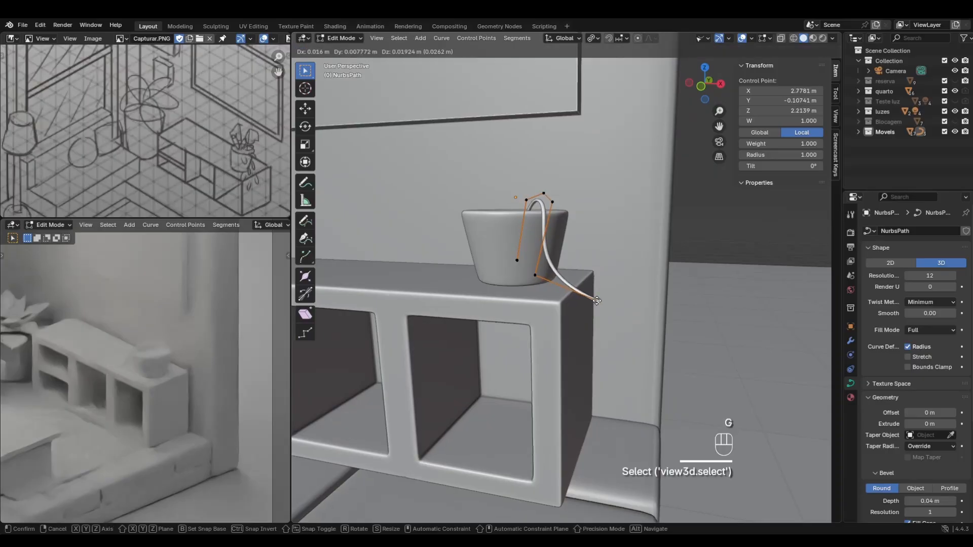
pyautogui.click(592, 301)
# Shift the control point above the stem's tip about 0.018 m up and outward.
pyautogui.click(535, 275)
pyautogui.press('g')
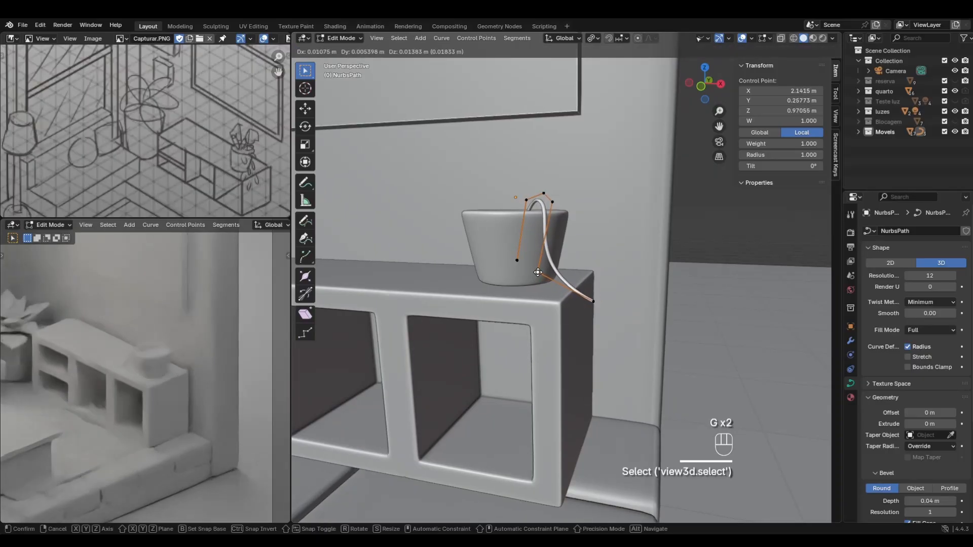
pyautogui.click(539, 272)
# Extrude a new segment from the stem's tip downward beyond the cabinet's edge.
pyautogui.moveTo(539, 272); pyautogui.dragTo(595, 296, button='middle')
pyautogui.click(600, 298)
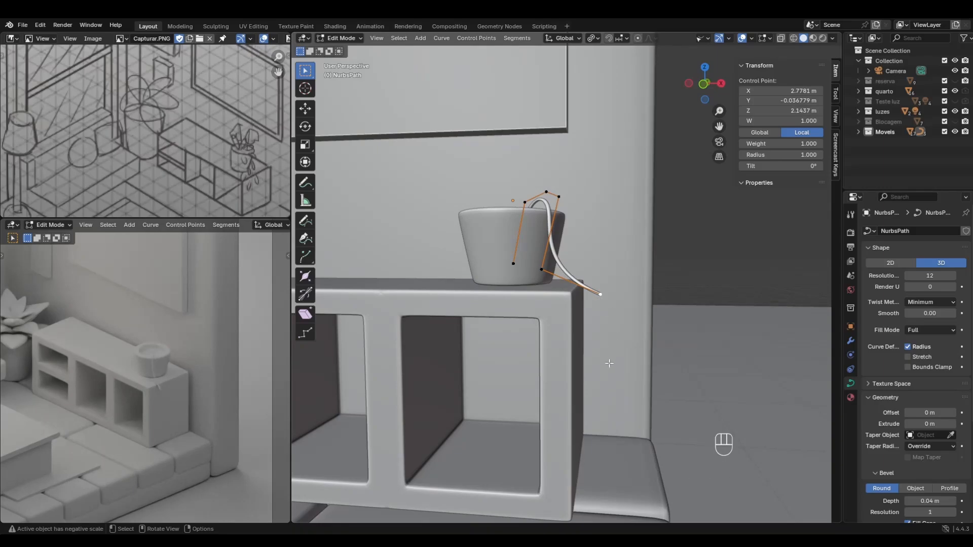
pyautogui.press('e')
pyautogui.rightClick(628, 314)
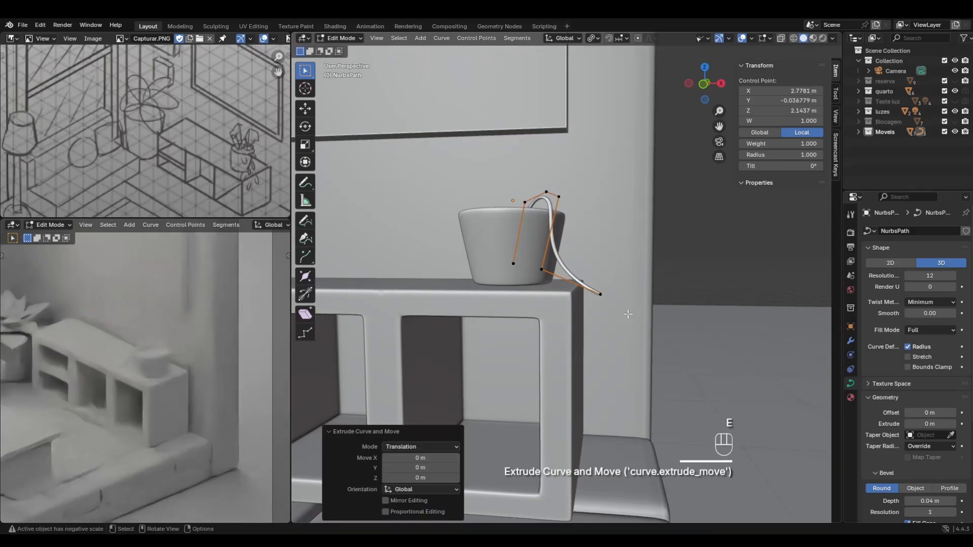
pyautogui.hotkey('ctrl', 'z')
pyautogui.press('e')
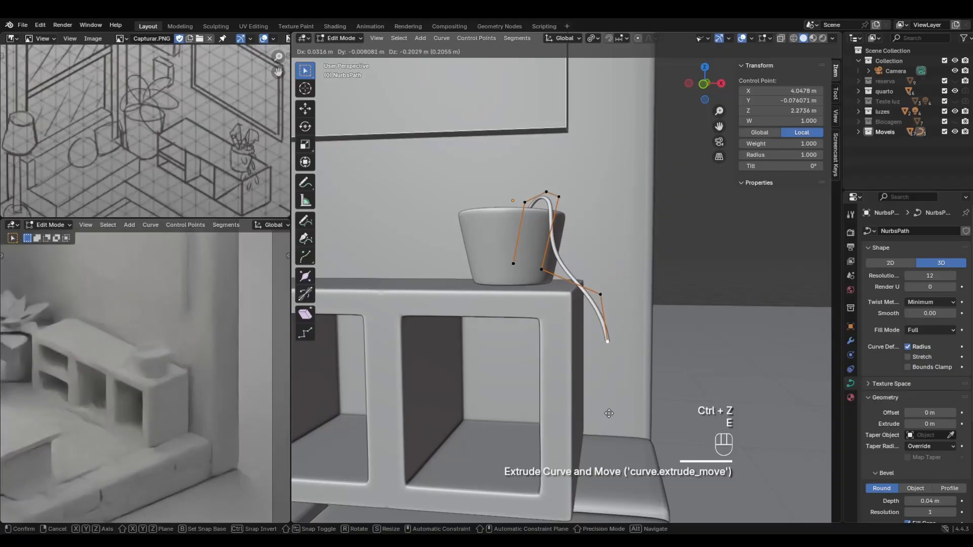
pyautogui.click(610, 411)
# Move the control point above the tip about 0.061 m outward and up, and lower the tip inward toward the cabinet's side.
pyautogui.click(600, 297)
pyautogui.press('g')
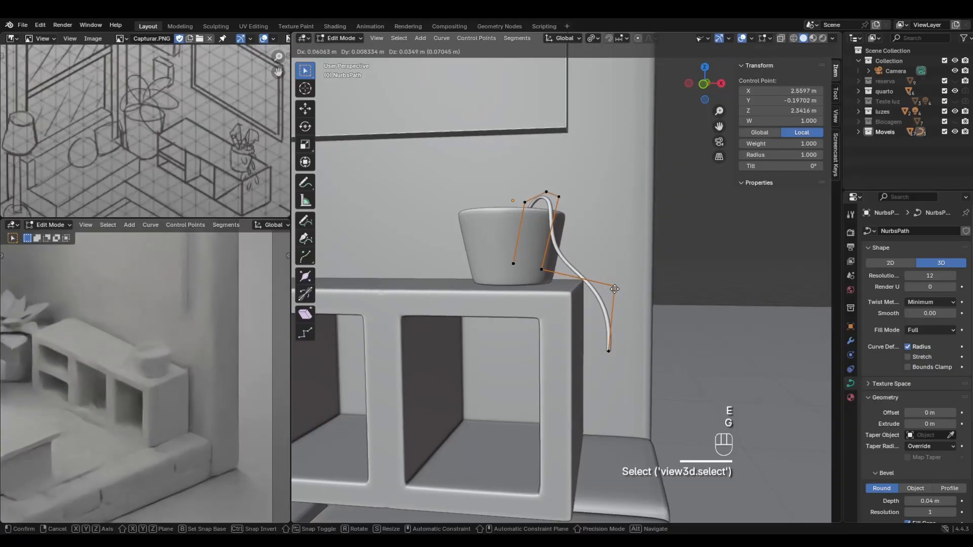
pyautogui.click(612, 286)
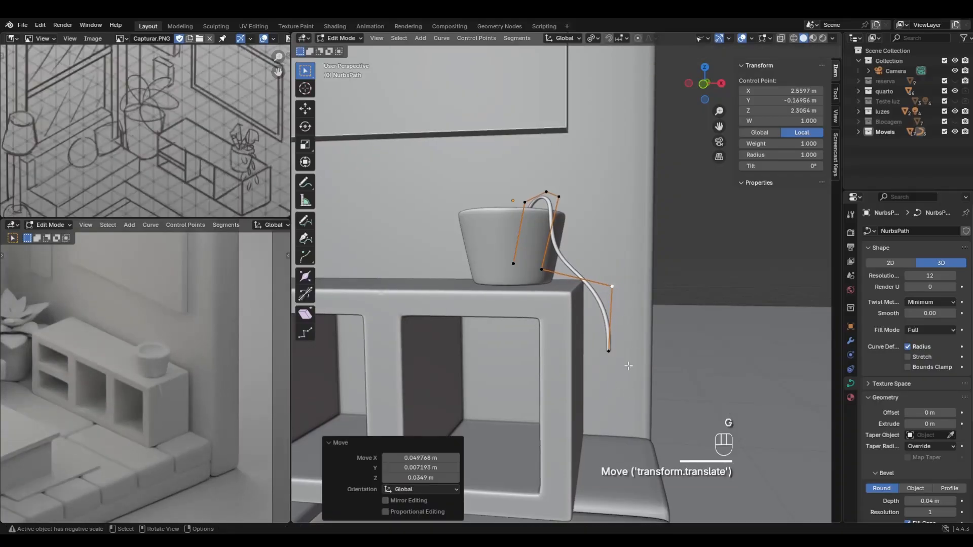
pyautogui.moveTo(629, 365); pyautogui.dragTo(635, 341, button='middle')
pyautogui.click(611, 339)
pyautogui.press('g')
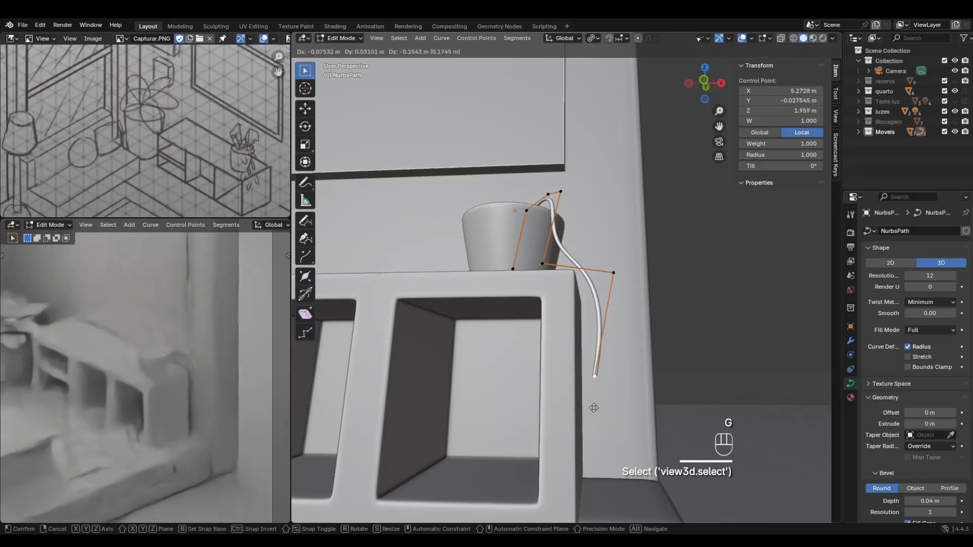
pyautogui.click(594, 408)
# Extrude a new control point from the stem's tip without offsetting it.
pyautogui.press('e')
pyautogui.press('e')
pyautogui.press('e')
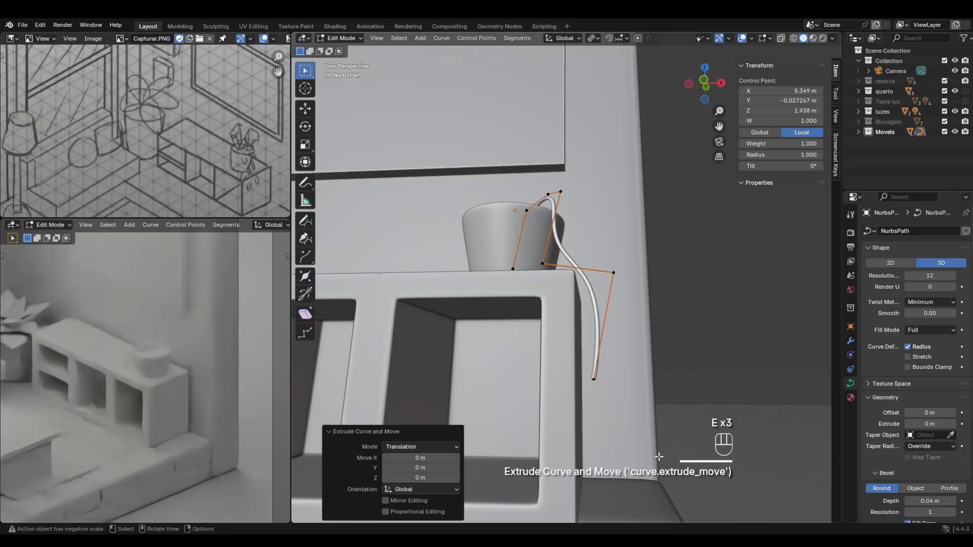
# Try to pull the overlapping control point at the stem's tip down and outward.
pyautogui.click(591, 378)
pyautogui.press('g')
pyautogui.click(599, 393)
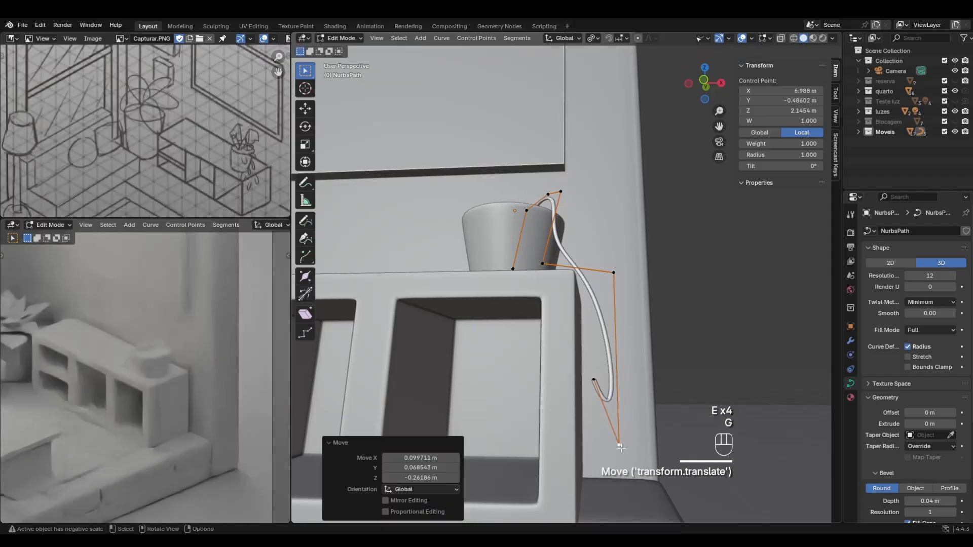
pyautogui.hotkey('ctrl', 'z')
pyautogui.press('g')
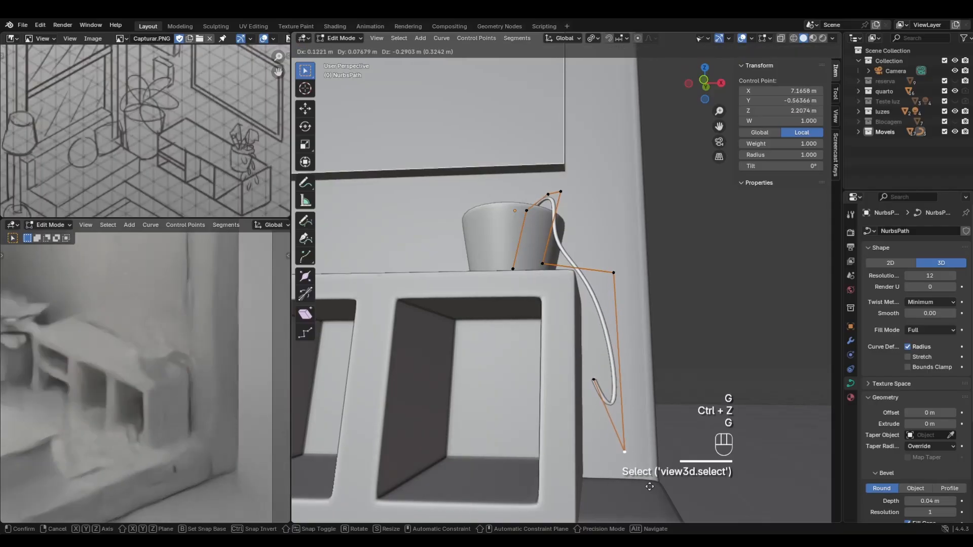
pyautogui.click(608, 406)
pyautogui.hotkey('ctrl', 'z')
pyautogui.hotkey('ctrl', 'z')
pyautogui.hotkey('ctrl', 'z')
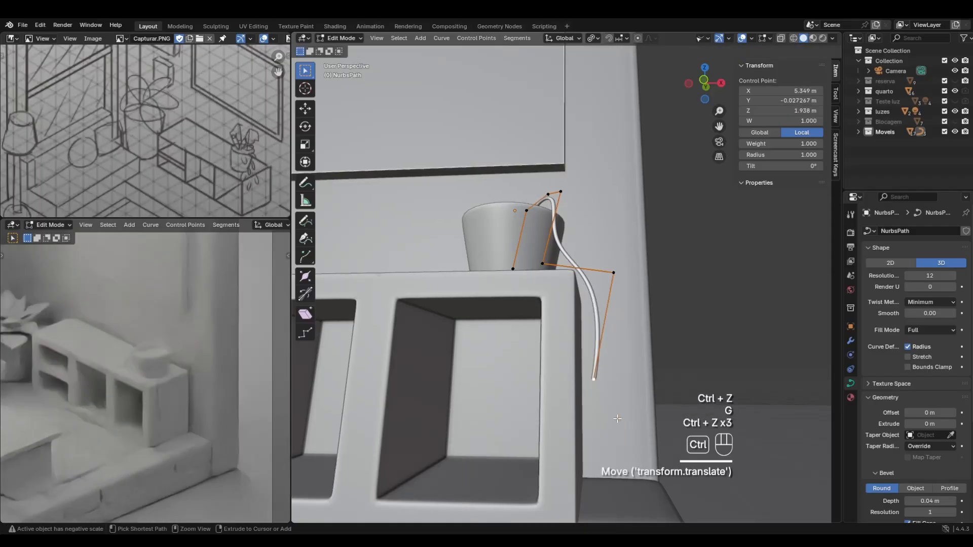
pyautogui.press('g')
pyautogui.click(599, 394)
pyautogui.hotkey('ctrl', 'z')
# Move the stem's end point about 0.46 m down and outward to lengthen the stem beside the cabinet.
pyautogui.click(593, 383)
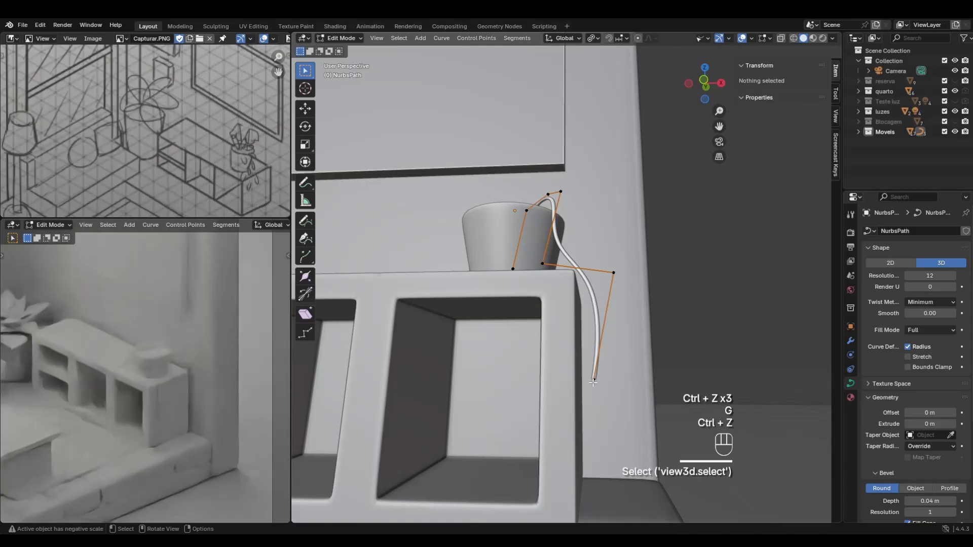
pyautogui.click(594, 380)
pyautogui.press('g')
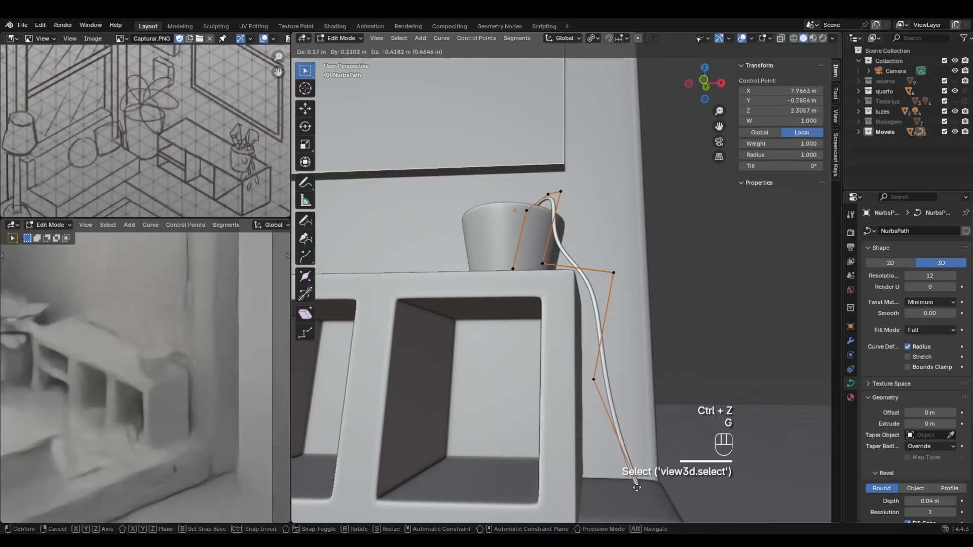
pyautogui.click(637, 488)
# Move the control point above the tip about 0.1 m in toward the cabinet, and shift the tip about 0.017 m inward.
pyautogui.click(596, 381)
pyautogui.press('g')
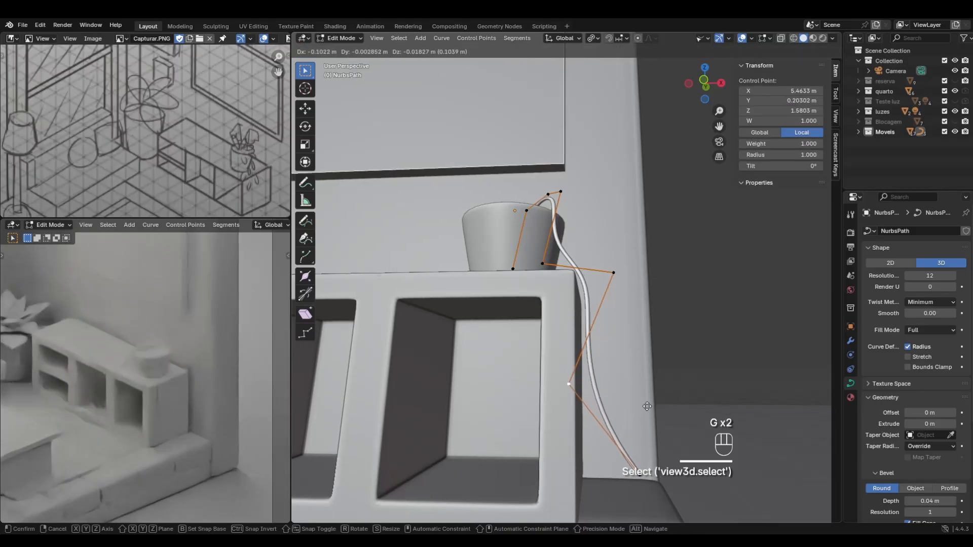
pyautogui.click(652, 406)
pyautogui.click(641, 475)
pyautogui.press('g')
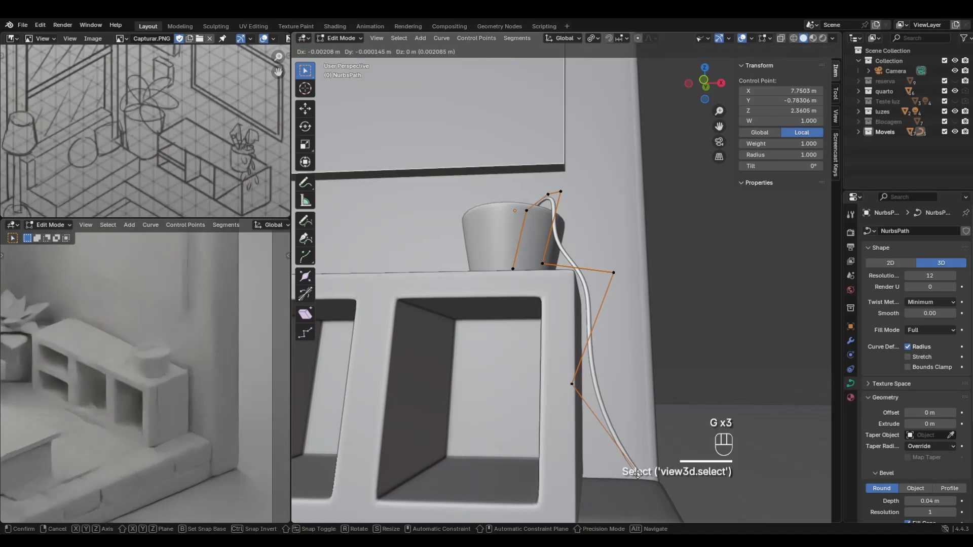
pyautogui.click(644, 474)
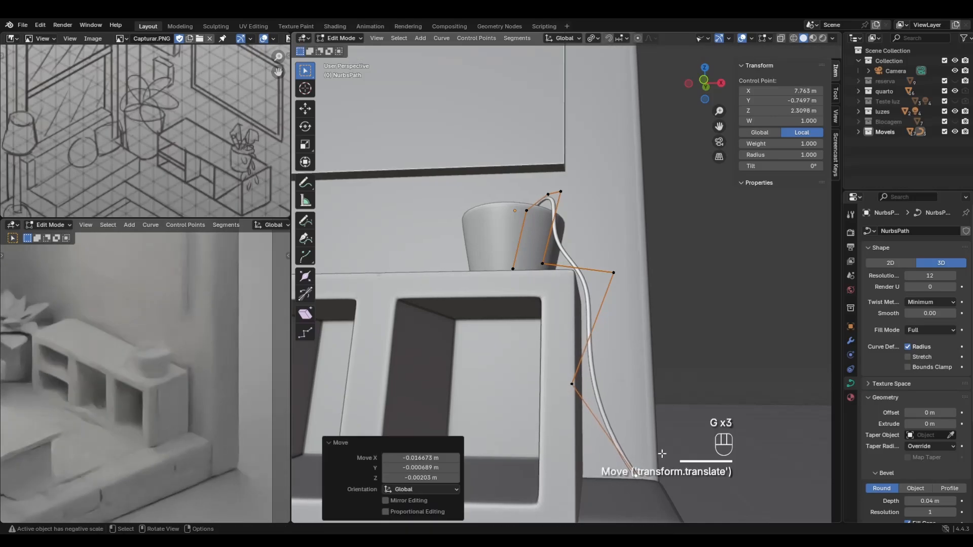
# Move the stem's tip closer to the cabinet's side, just above the ledge.
pyautogui.moveTo(643, 474); pyautogui.dragTo(672, 435, button='middle')
pyautogui.press('g')
pyautogui.click(598, 461)
# Try to extrude another segment from the stem's lower tip.
pyautogui.press('e')
pyautogui.press('e')
pyautogui.press('e')
pyautogui.press('e')
pyautogui.press('e')
pyautogui.click(671, 403)
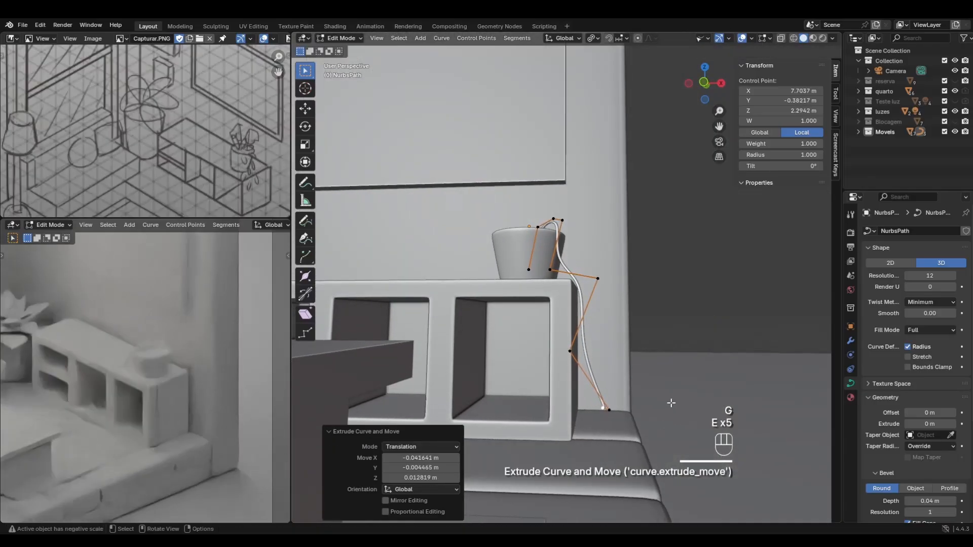
pyautogui.hotkey('ctrl', 'z')
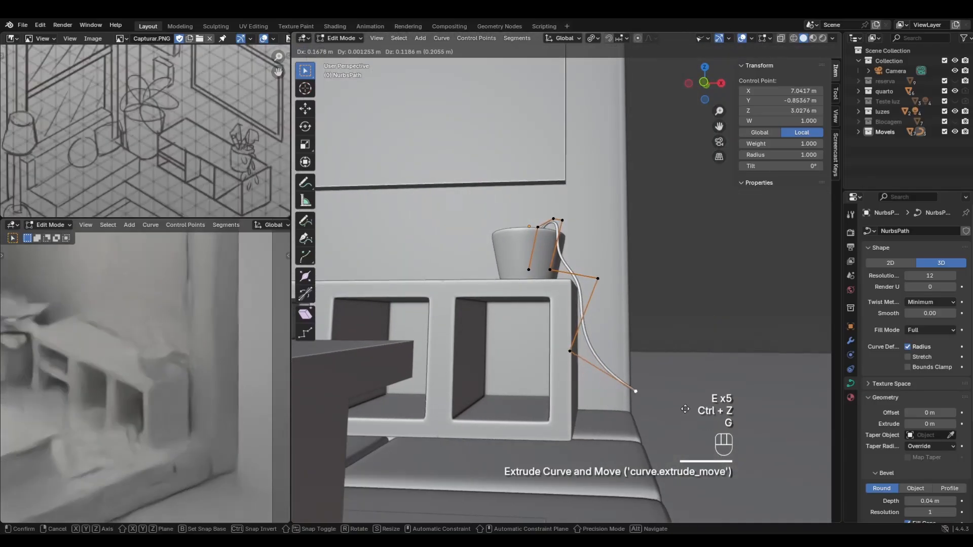
# Shift the stem's tip about 0.016 m outward and extrude a new segment from it up and away from the cabinet.
pyautogui.press('g')
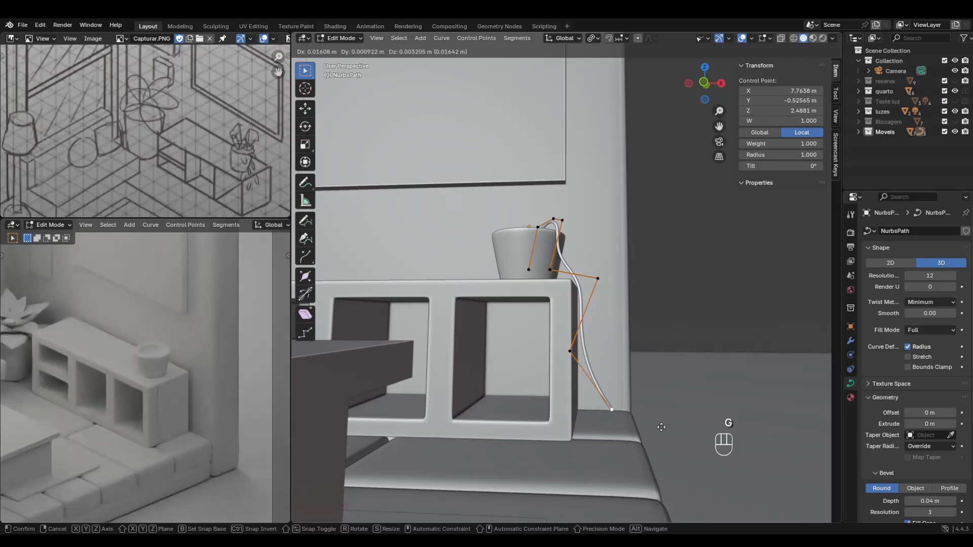
pyautogui.click(662, 427)
pyautogui.press('e')
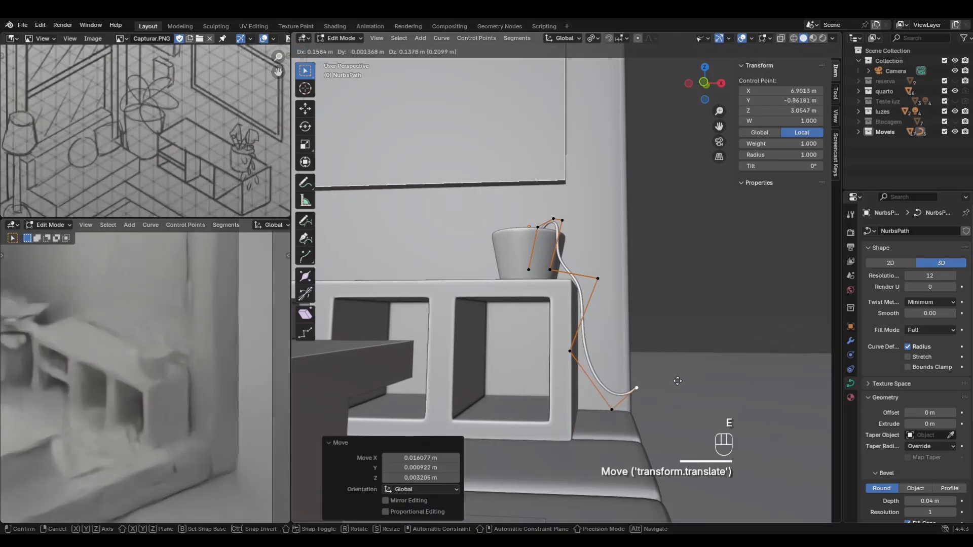
pyautogui.click(677, 366)
# Lower the control point at the stem's bottom bend slightly and move the upturned tip farther outward.
pyautogui.click(613, 409)
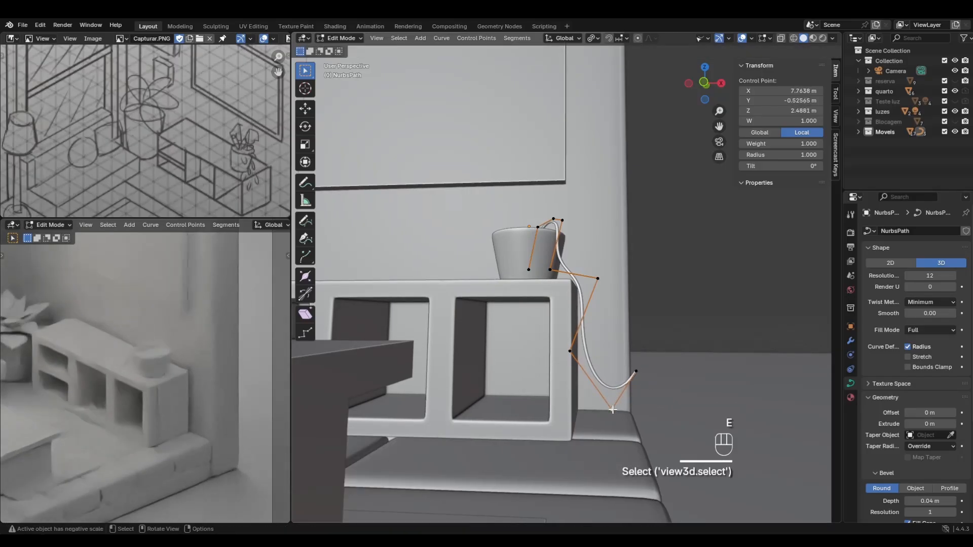
pyautogui.press('g')
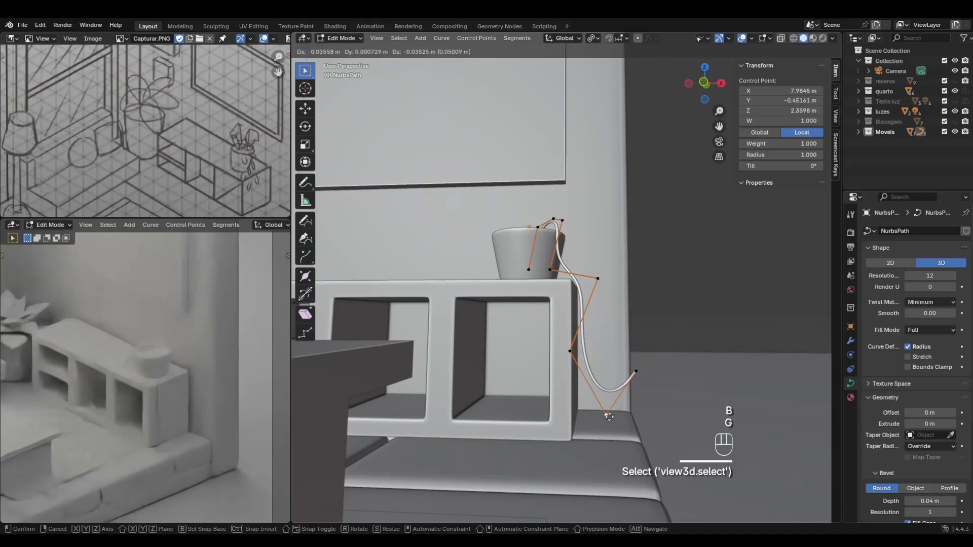
pyautogui.click(613, 413)
pyautogui.click(638, 369)
pyautogui.press('g')
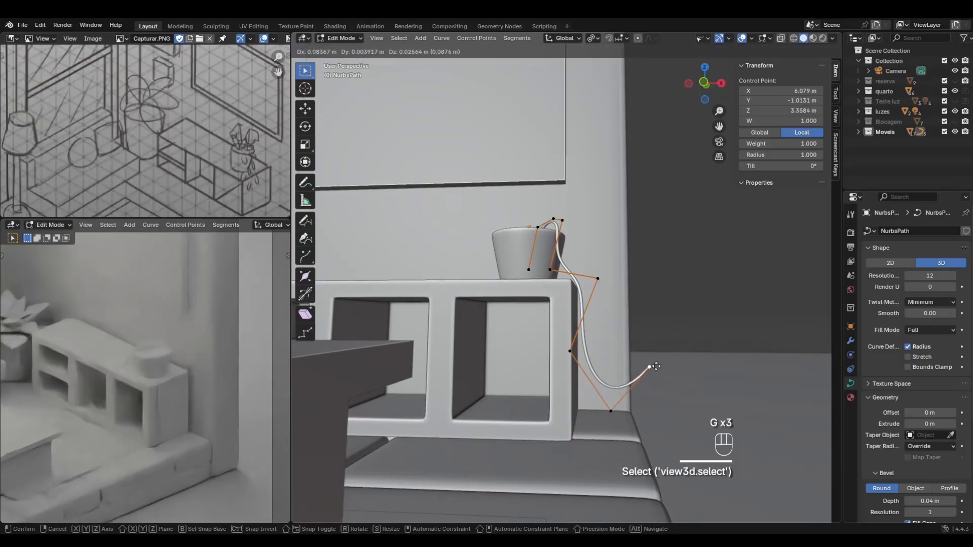
pyautogui.click(648, 377)
# Lower the stem's upturned tip about 0.081 m to flatten the curl at its end.
pyautogui.moveTo(634, 382); pyautogui.dragTo(662, 379, button='middle')
pyautogui.press('g')
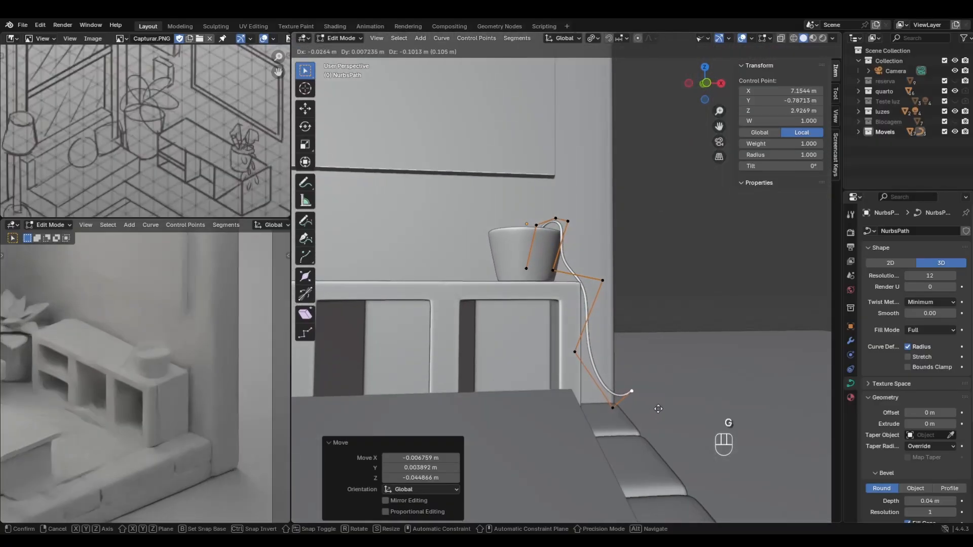
pyautogui.click(639, 402)
pyautogui.moveTo(597, 330); pyautogui.dragTo(610, 383, button='middle')
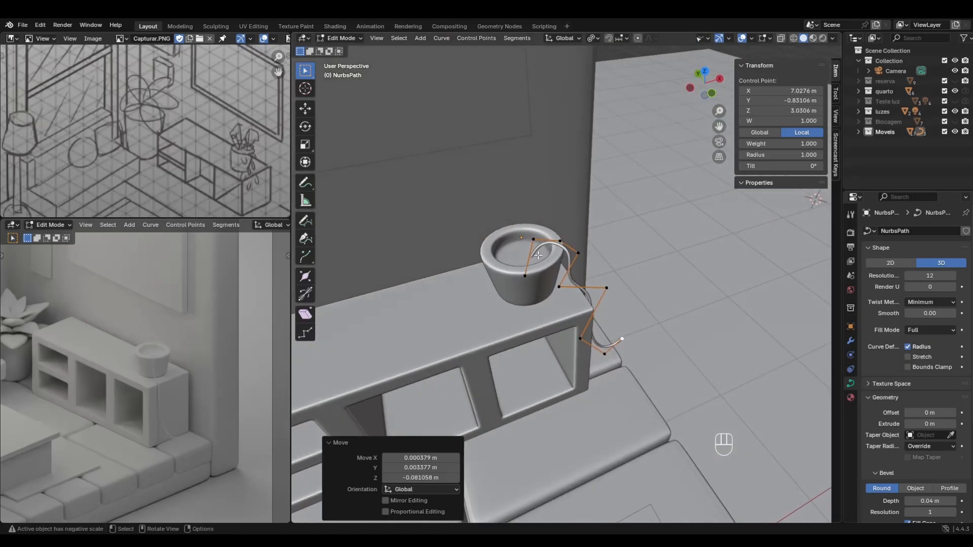
# Duplicate the whole stem curve in place and rotate the copy -52.3° around the global Z axis.
pyautogui.click(534, 238)
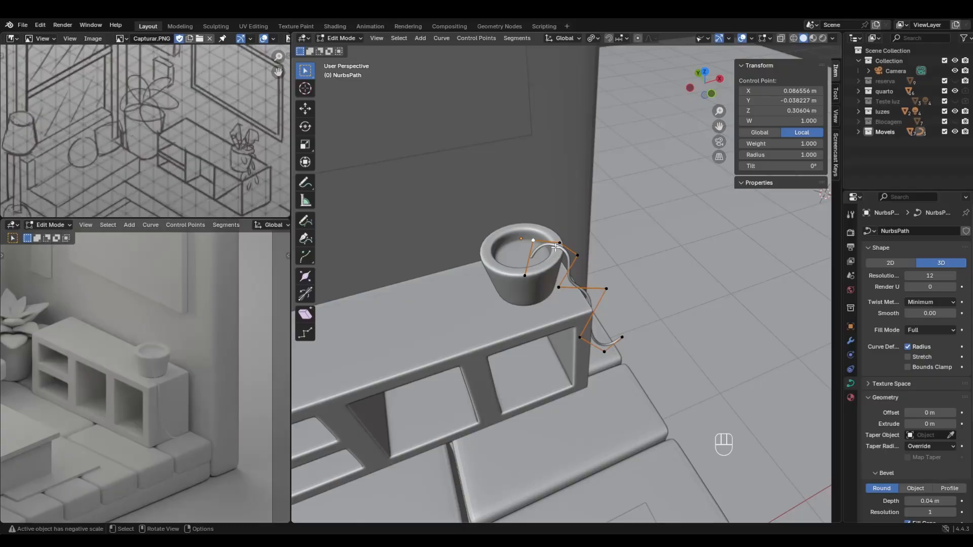
pyautogui.press('Tab')
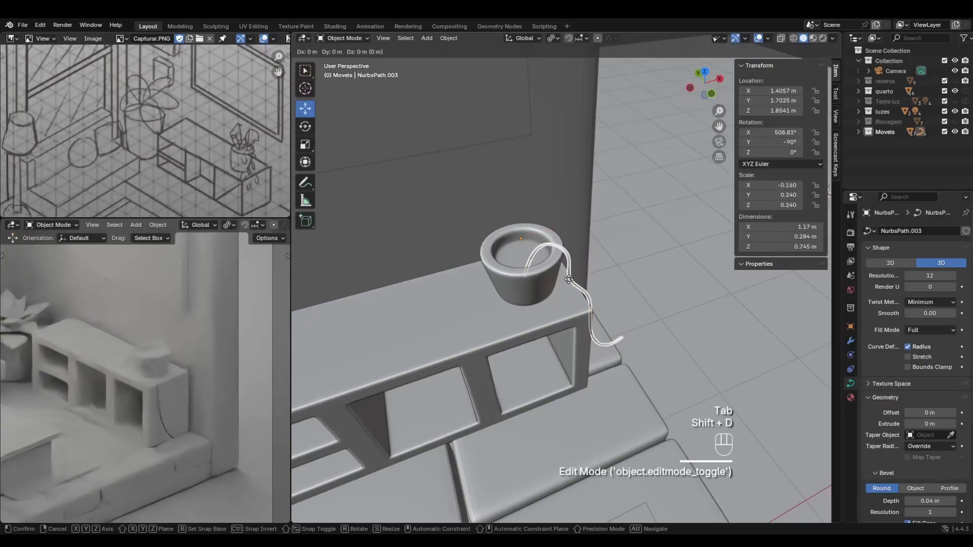
pyautogui.hotkey('shift', 'd')
pyautogui.press('Escape')
pyautogui.press('r')
pyautogui.press('z')
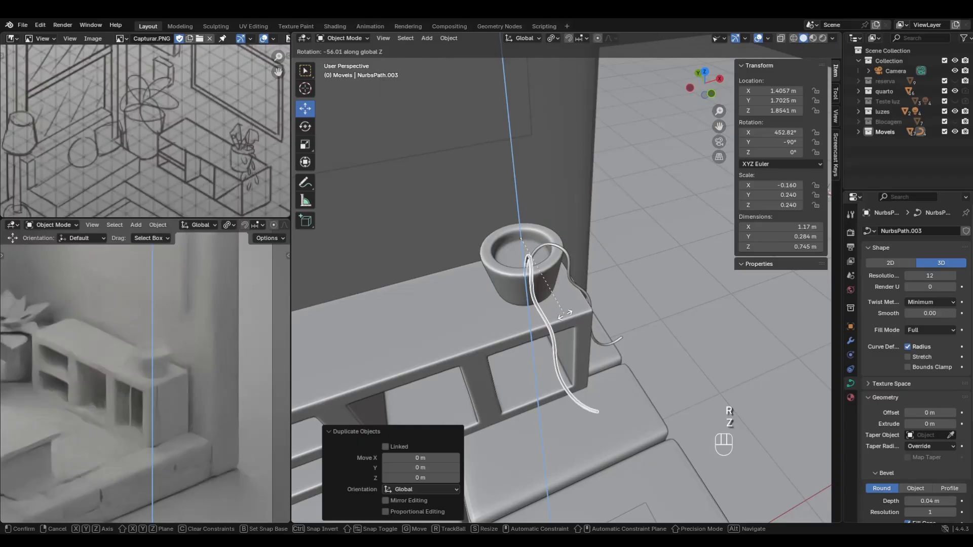
pyautogui.click(570, 312)
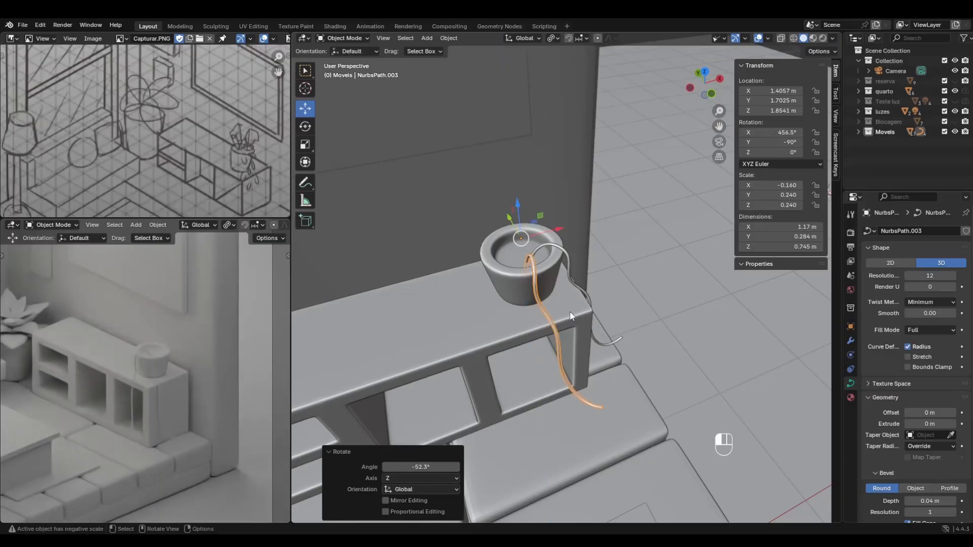
# Delete the last three control points at the lower end of the copied stem.
pyautogui.moveTo(570, 311); pyautogui.dragTo(595, 425, button='middle')
pyautogui.press('Tab')
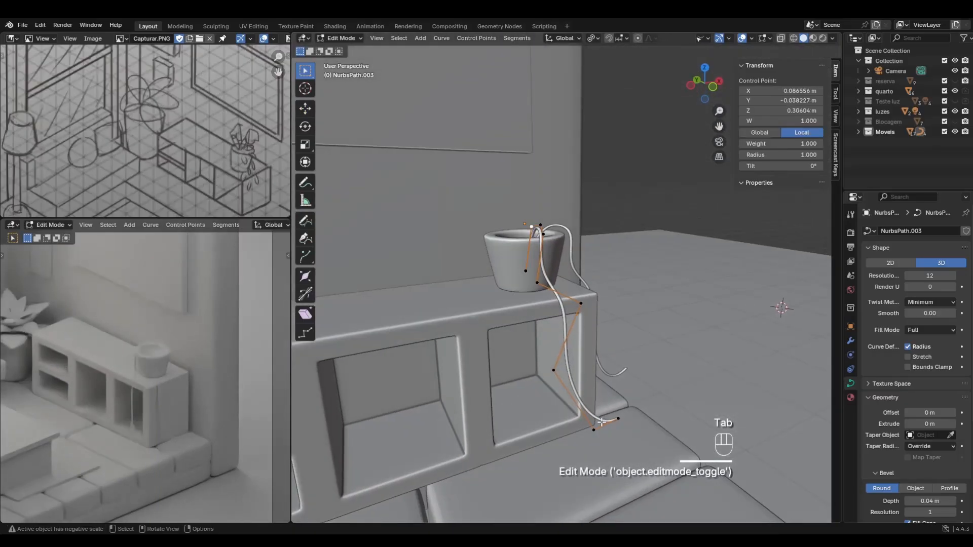
pyautogui.keyDown('shift'); pyautogui.click(593, 430); pyautogui.keyUp('shift')
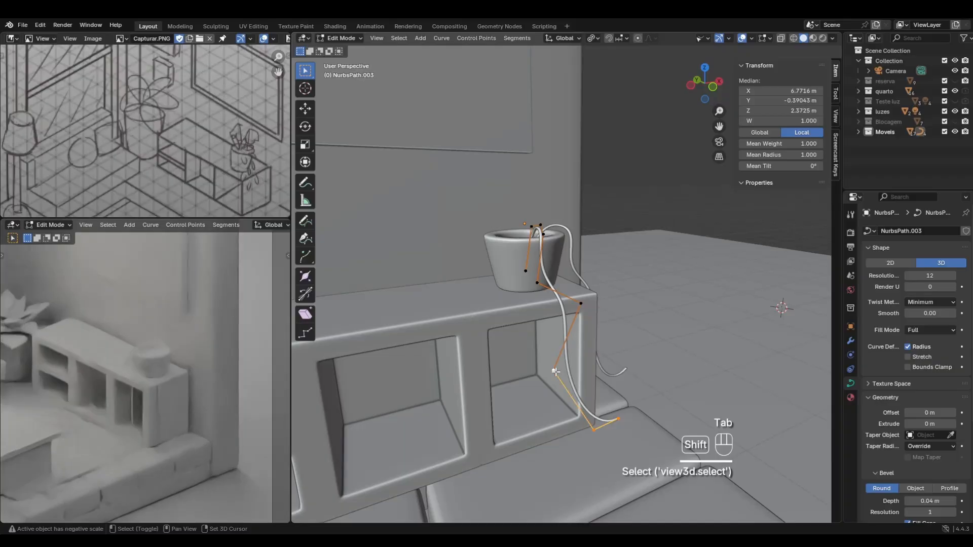
pyautogui.press('Delete')
pyautogui.click(552, 348)
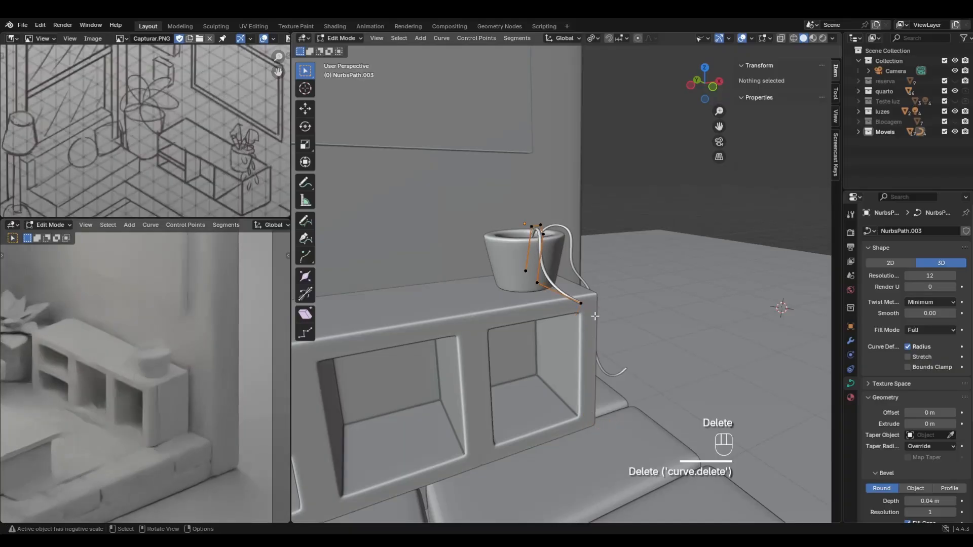
# Shift the copied stem's lower bend sideways beneath the vase and pull its tip down toward the cabinet's front edge.
pyautogui.moveTo(595, 316); pyautogui.dragTo(573, 328, button='middle')
pyautogui.click(578, 306)
pyautogui.press('g')
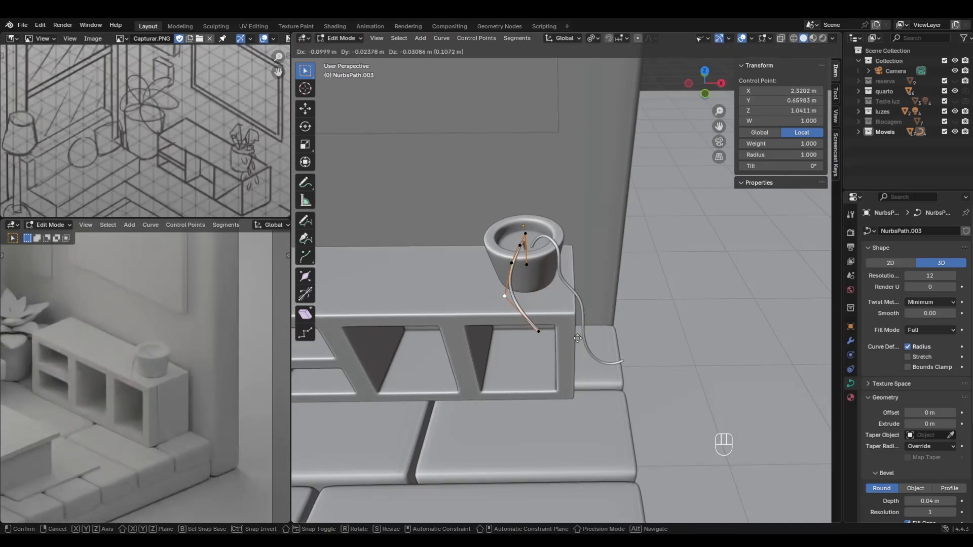
pyautogui.click(621, 335)
pyautogui.click(537, 341)
pyautogui.press('g')
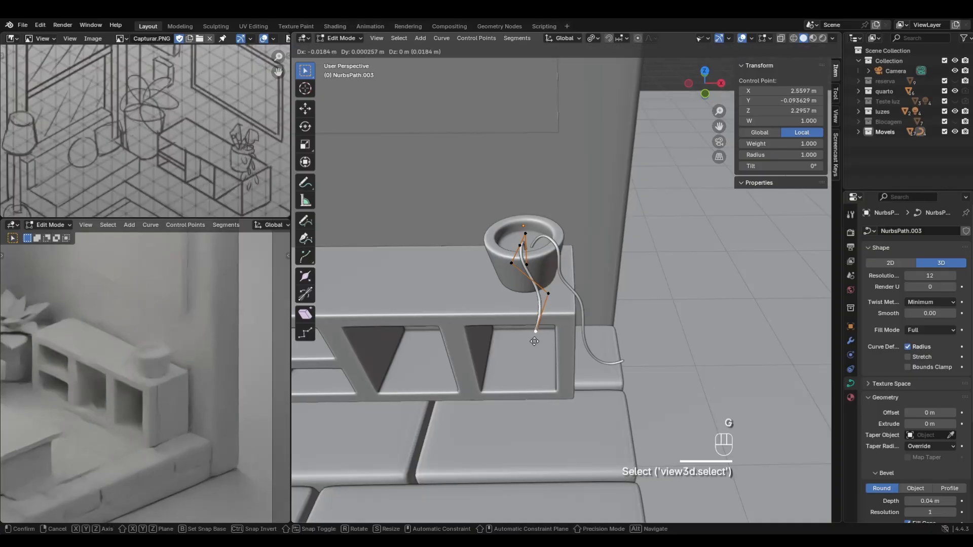
pyautogui.click(528, 342)
pyautogui.moveTo(529, 341); pyautogui.dragTo(628, 284, button='middle')
pyautogui.press('g')
pyautogui.click(621, 308)
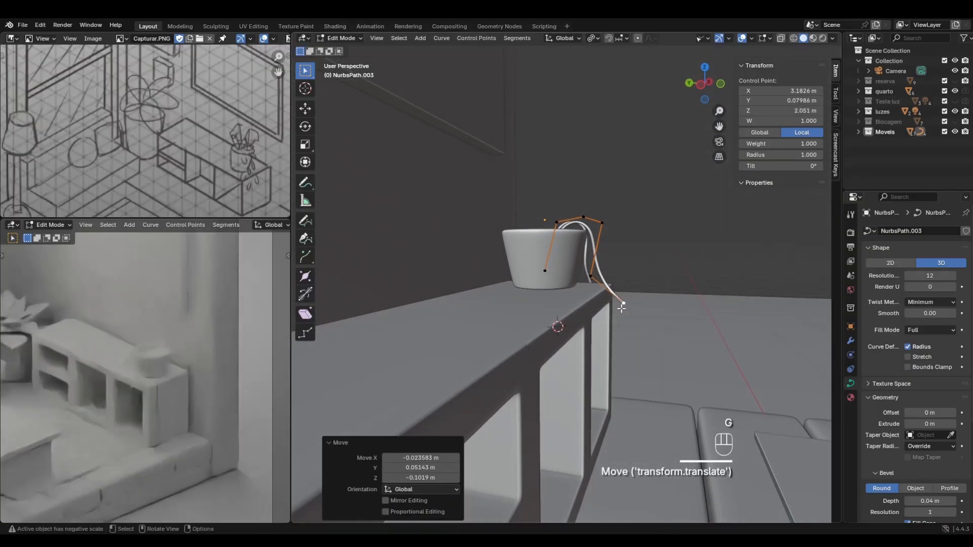
# Rework the stem's lower bend and tip so the bend sits near the vase's base and the tip clears the cabinet's front edge.
pyautogui.click(589, 276)
pyautogui.press('g')
pyautogui.click(613, 266)
pyautogui.click(623, 302)
pyautogui.press('g')
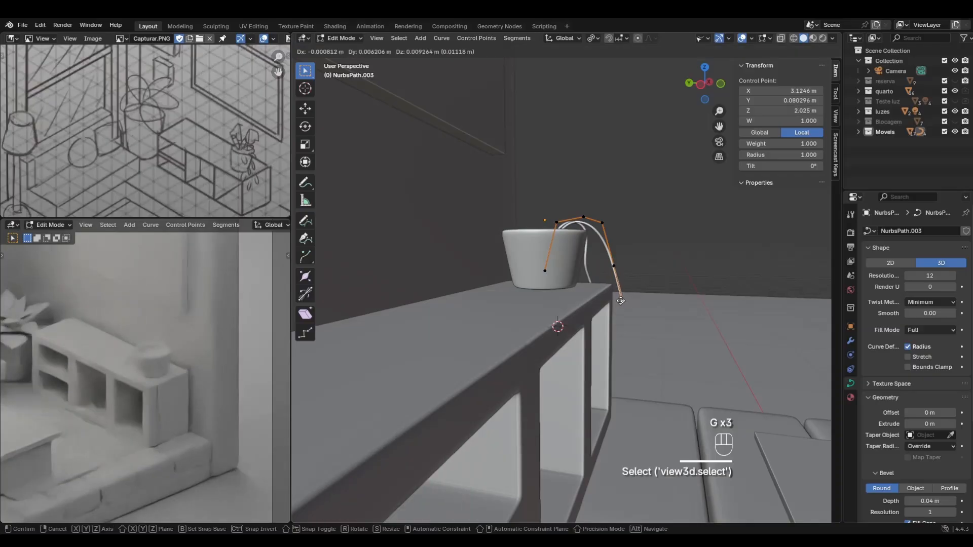
pyautogui.click(613, 311)
pyautogui.click(613, 266)
pyautogui.press('g')
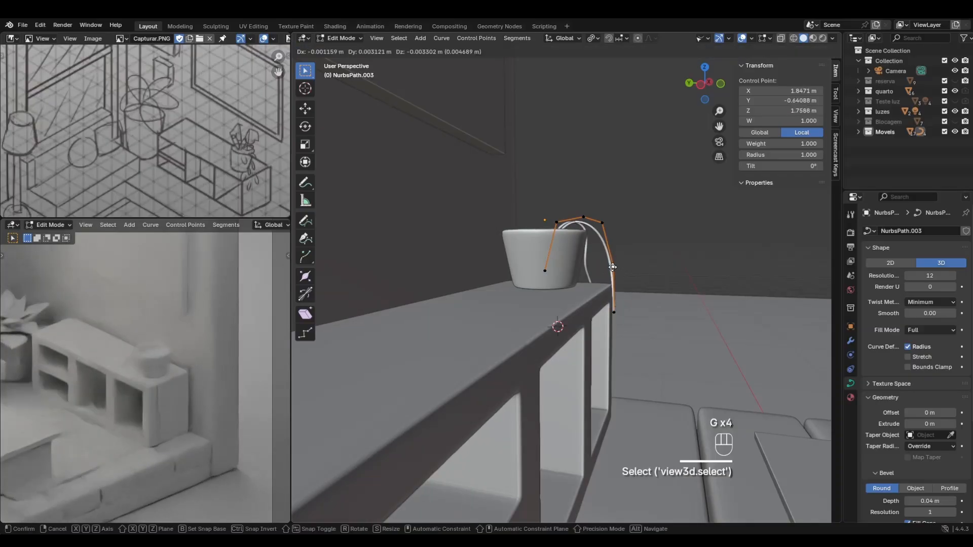
pyautogui.click(587, 269)
pyautogui.click(614, 311)
pyautogui.press('g')
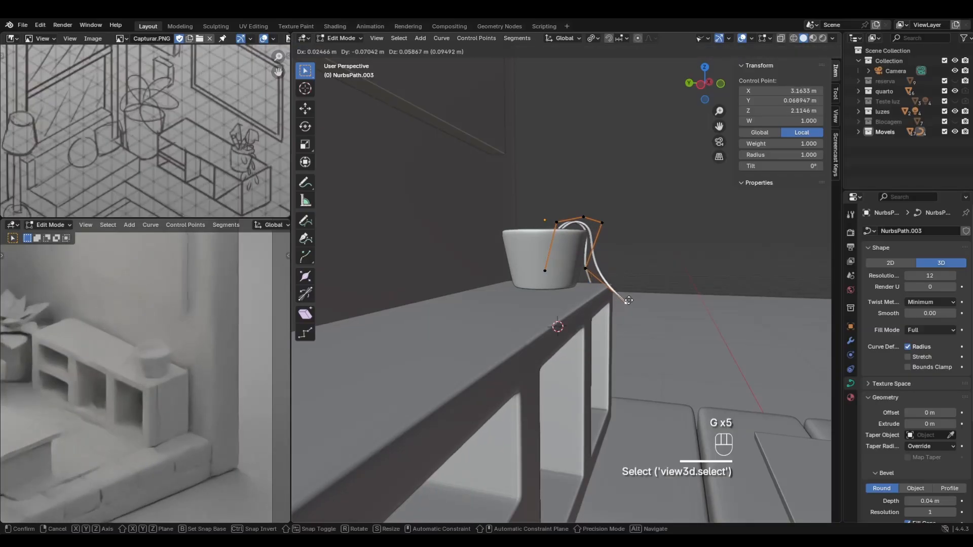
pyautogui.click(622, 286)
# Extrude the stem's end about 0.43 m down the cabinet's front and shift the new tip sideways, away from the cabinet's near end.
pyautogui.moveTo(626, 292); pyautogui.dragTo(615, 324, button='middle')
pyautogui.press('e')
pyautogui.click(610, 418)
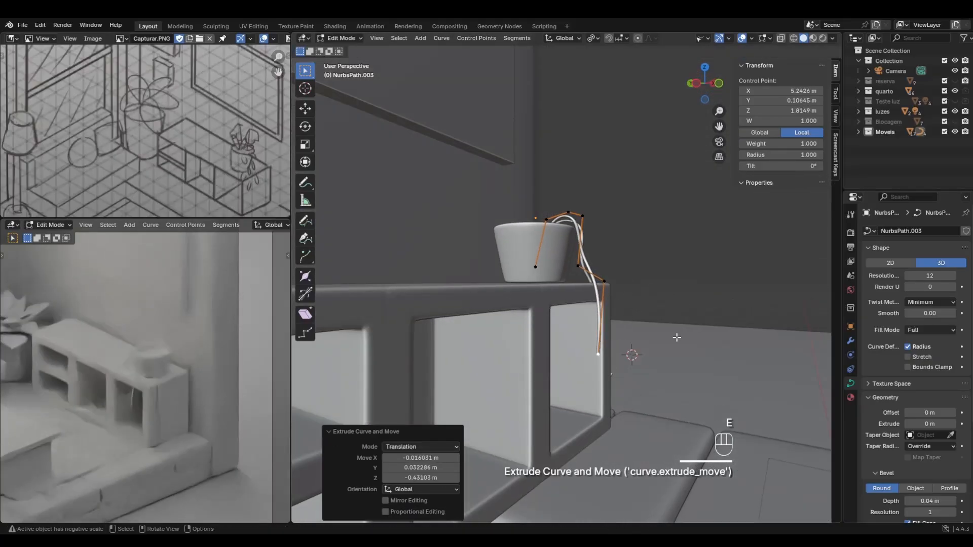
pyautogui.moveTo(610, 419); pyautogui.dragTo(610, 355, button='middle')
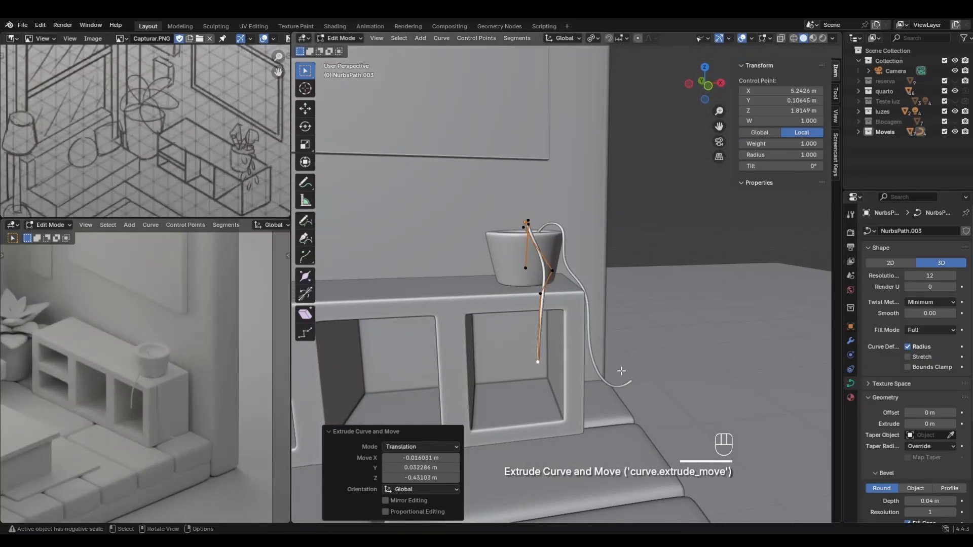
pyautogui.press('g')
pyautogui.click(528, 308)
# Shift the stem's control point at the cabinet edge toward the near end, readjust the hanging tip, and finish editing the curve.
pyautogui.click(541, 295)
pyautogui.press('g')
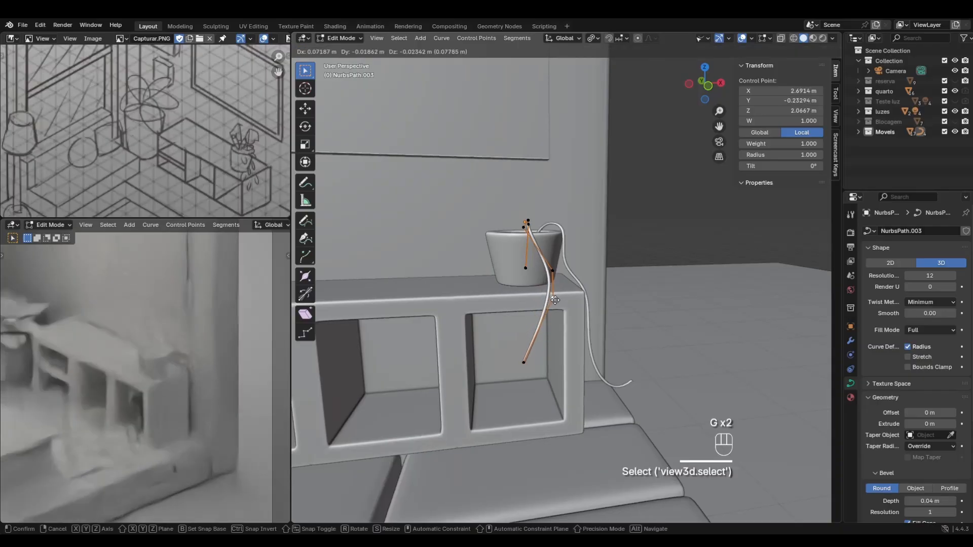
pyautogui.click(560, 301)
pyautogui.moveTo(625, 345); pyautogui.dragTo(608, 331, button='middle')
pyautogui.click(524, 366)
pyautogui.press('g')
pyautogui.click(578, 375)
pyautogui.press('Tab')
# Duplicate the front stem in place and rotate the copy around the global Z axis toward the cabinet's long side.
pyautogui.hotkey('shift', 'd')
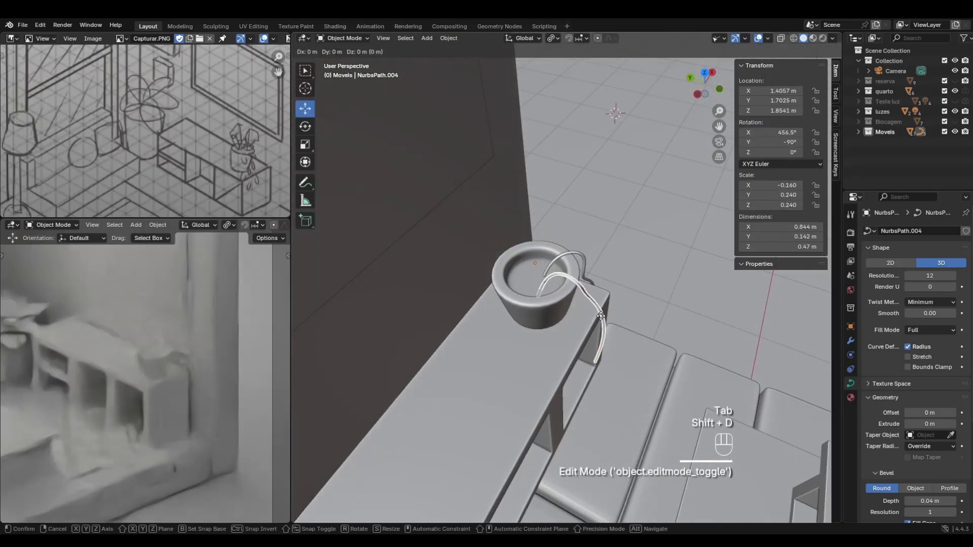
pyautogui.press('Escape')
pyautogui.press('r')
pyautogui.press('z')
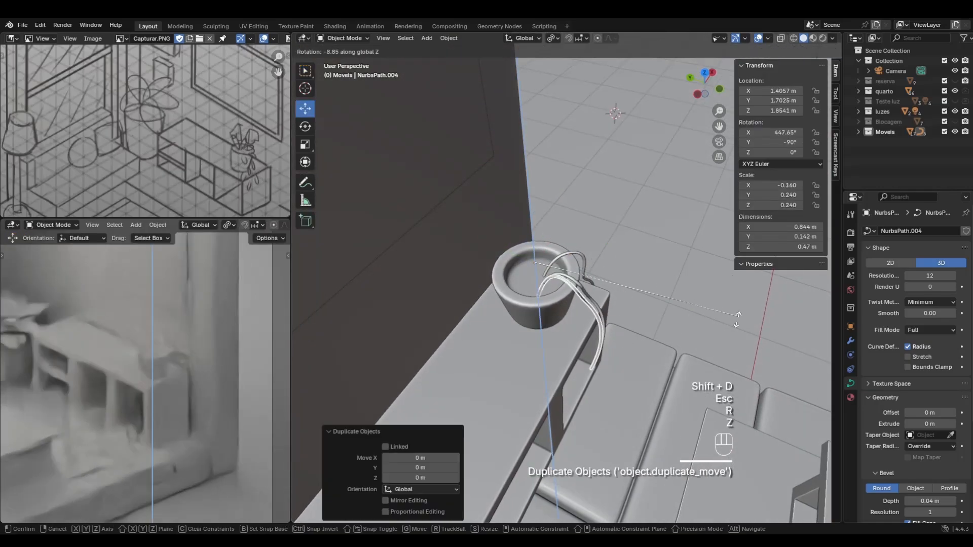
pyautogui.click(595, 390)
pyautogui.moveTo(595, 390); pyautogui.dragTo(529, 353, button='middle')
# Raise the new copy's last two control points above the cabinet top and reposition the tip along the cabinet.
pyautogui.press('Tab')
pyautogui.click(529, 352)
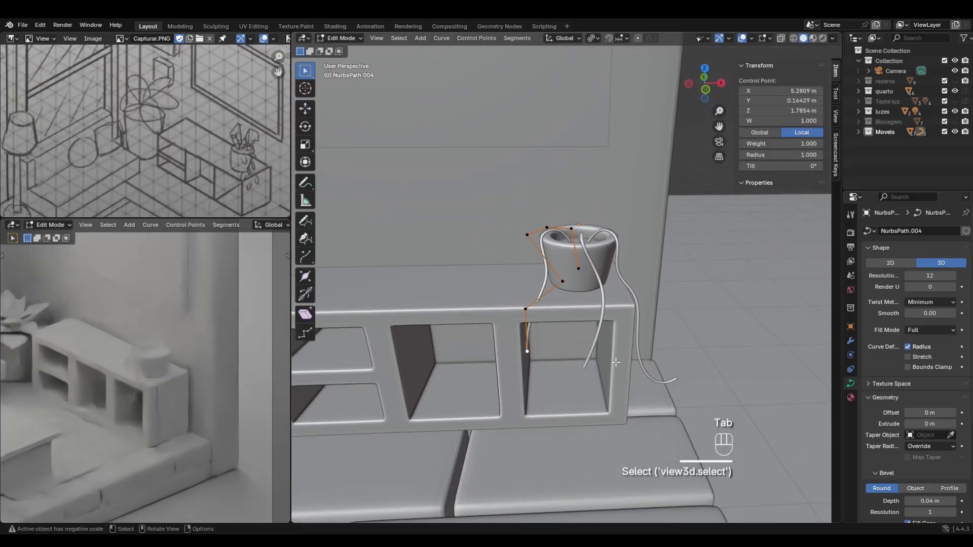
pyautogui.press('g')
pyautogui.click(541, 300)
pyautogui.click(528, 308)
pyautogui.press('g')
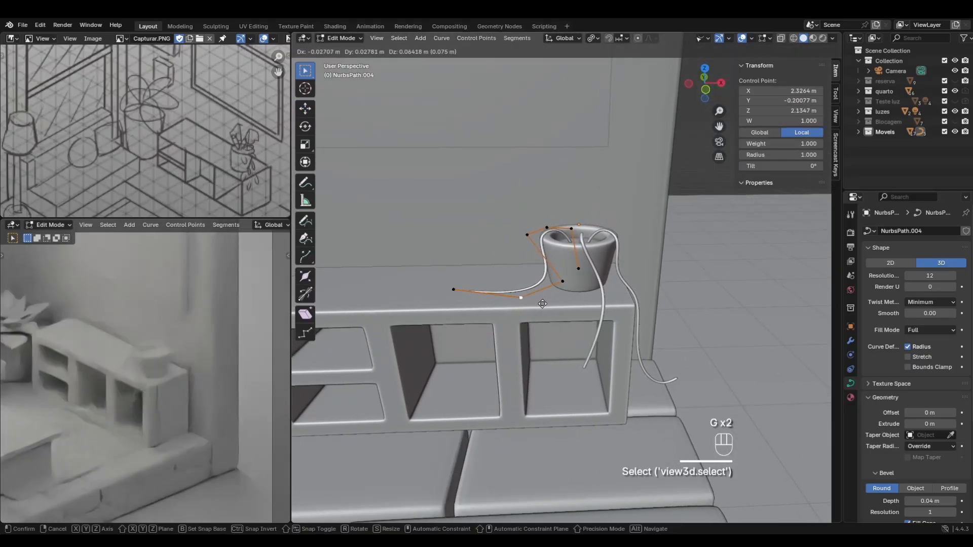
pyautogui.click(524, 288)
pyautogui.moveTo(501, 308); pyautogui.dragTo(506, 375, button='middle')
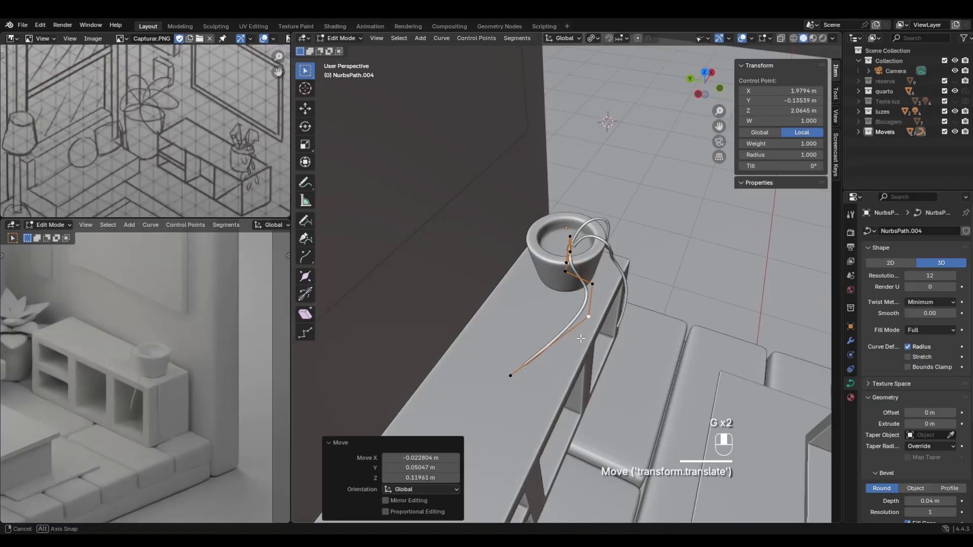
pyautogui.click(507, 375)
pyautogui.press('g')
pyautogui.click(532, 327)
# Refine the copy's lower control points so the stem rests on the cabinet top with an upturned end, and finish editing.
pyautogui.moveTo(532, 327); pyautogui.dragTo(568, 293, button='middle')
pyautogui.click(541, 277)
pyautogui.press('g')
pyautogui.click(536, 291)
pyautogui.click(479, 285)
pyautogui.press('g')
pyautogui.click(502, 283)
pyautogui.click(585, 293)
pyautogui.press('g')
pyautogui.click(577, 288)
pyautogui.scroll(-4, 622, 290)
pyautogui.press('Tab')
# Duplicate the front hanging stem in place and rotate the copy 123° around the global Z axis toward the cabinet's end.
pyautogui.click(567, 292)
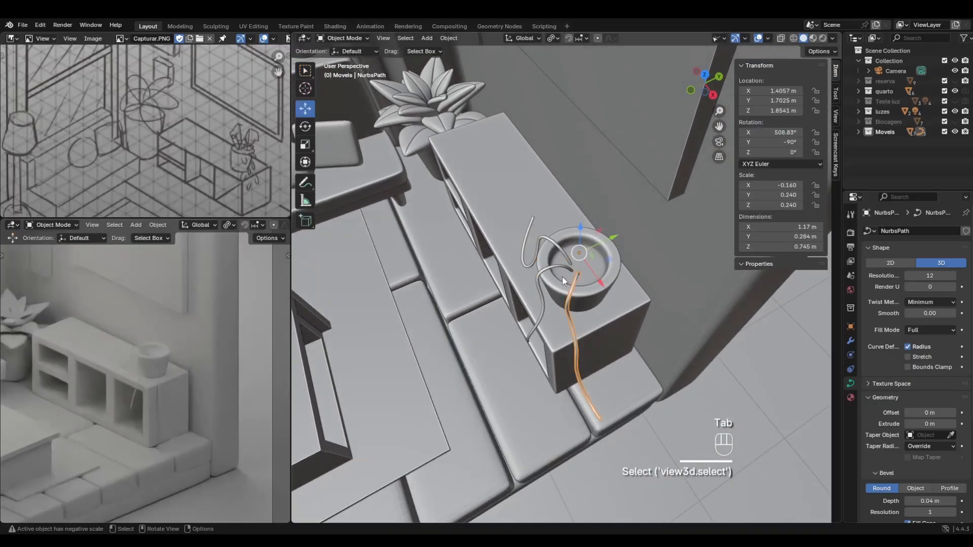
pyautogui.hotkey('shift', 'd')
pyautogui.press('Escape')
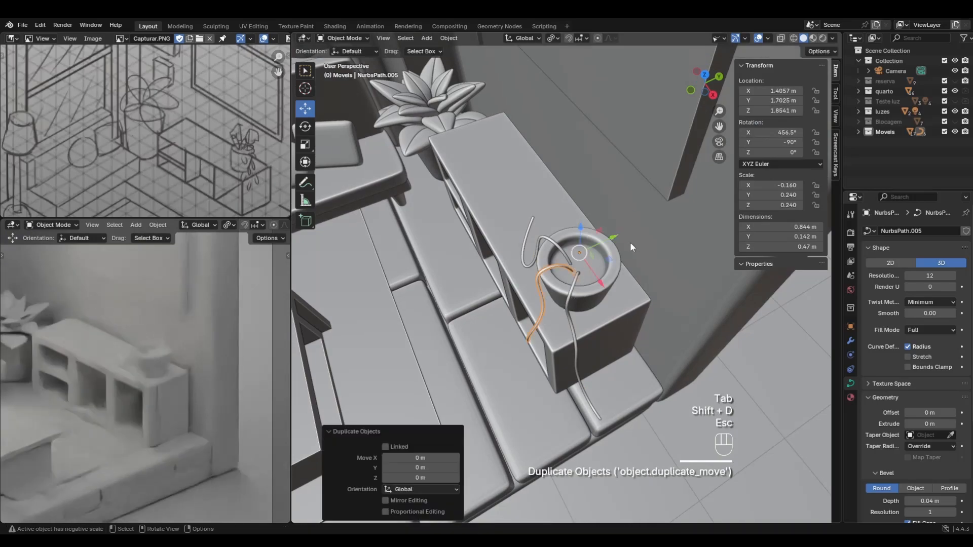
pyautogui.press('r')
pyautogui.press('z')
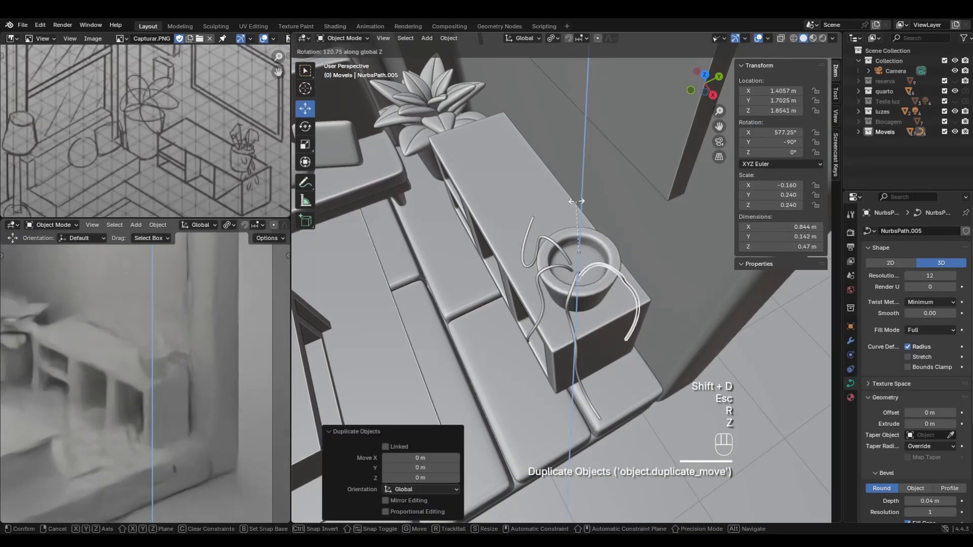
pyautogui.click(576, 201)
pyautogui.moveTo(574, 200); pyautogui.dragTo(594, 262, button='middle')
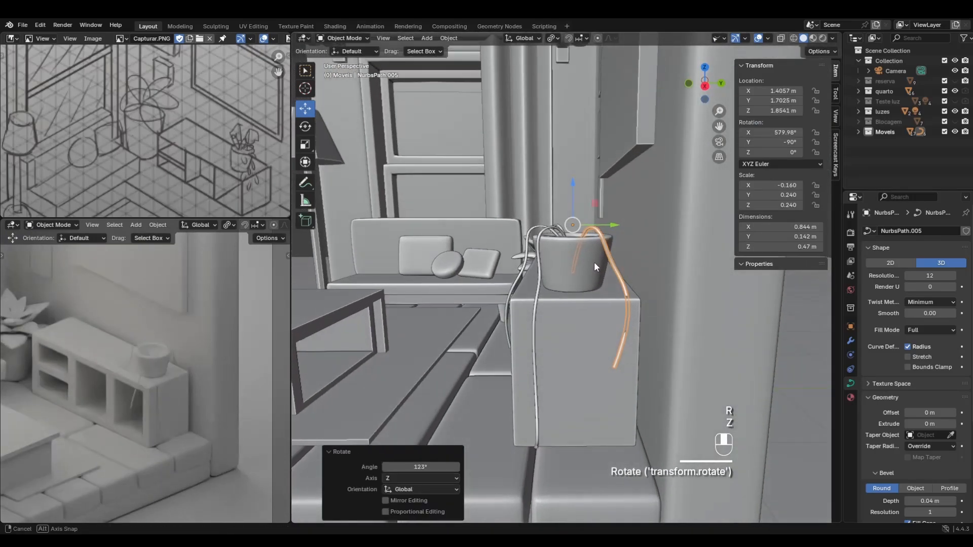
# Move the rotated stem's next-to-last control point outward past the cabinet's end face and adjust its position across that face.
pyautogui.moveTo(627, 303); pyautogui.dragTo(674, 365, button='middle')
pyautogui.click(632, 302)
pyautogui.click(632, 294)
pyautogui.press('Tab')
pyautogui.press('g')
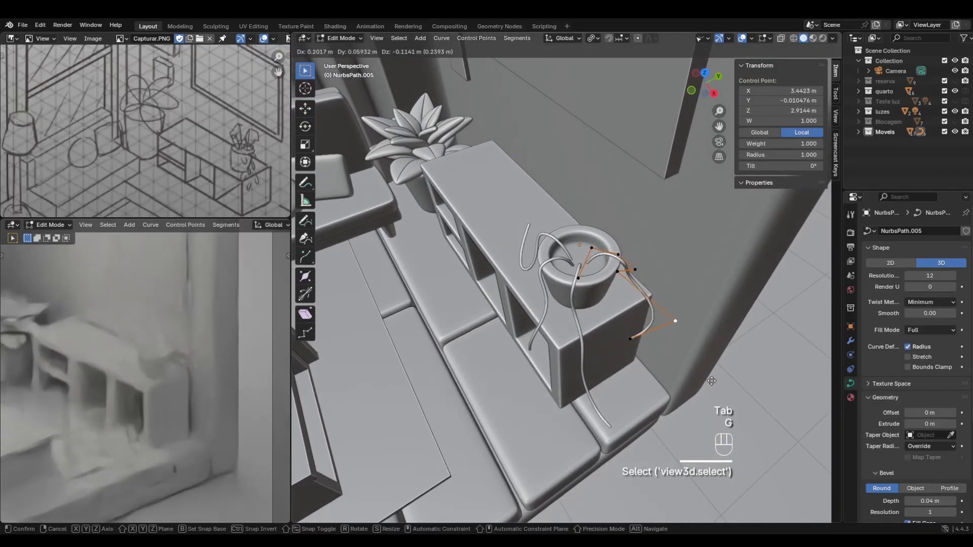
pyautogui.click(674, 315)
pyautogui.moveTo(674, 315); pyautogui.dragTo(595, 323, button='middle')
pyautogui.press('g')
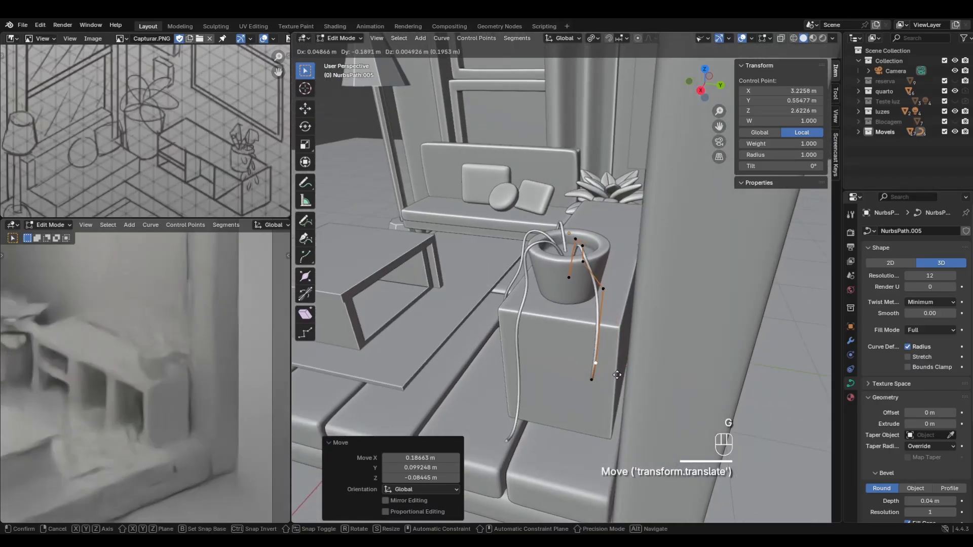
pyautogui.click(636, 375)
pyautogui.moveTo(636, 375); pyautogui.dragTo(667, 310, button='middle')
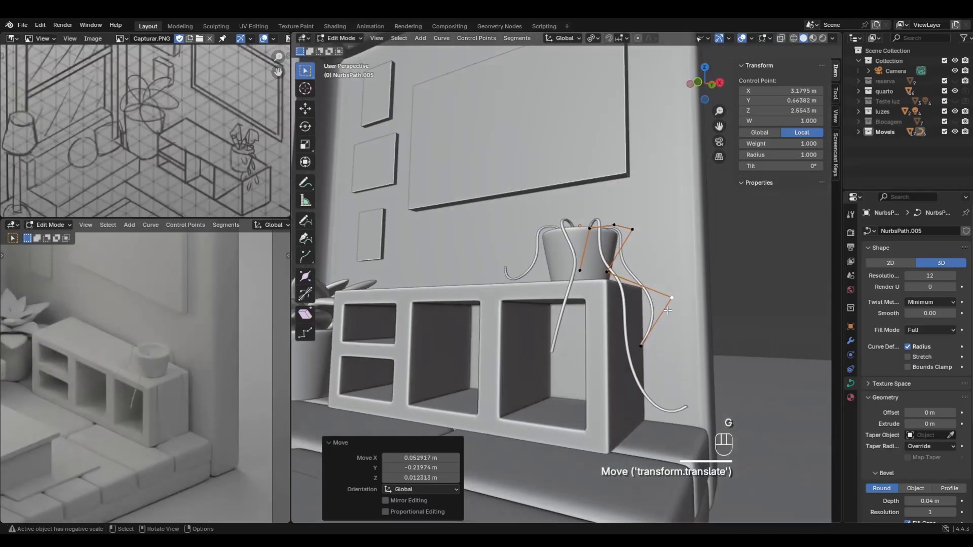
pyautogui.click(673, 299)
# Reposition the same stem's tip so its end curves inward across the cabinet's end face.
pyautogui.moveTo(644, 345); pyautogui.dragTo(639, 383, button='middle')
pyautogui.press('g')
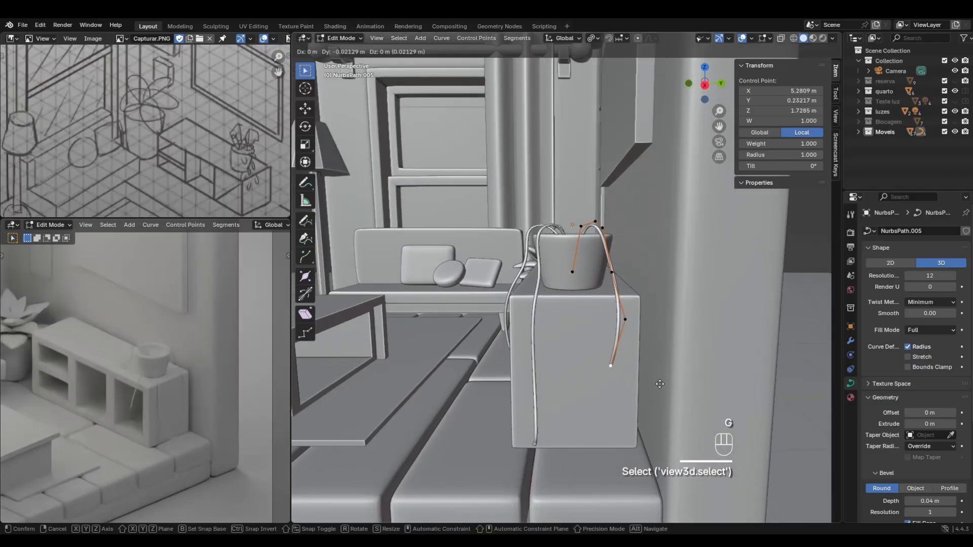
pyautogui.click(650, 388)
pyautogui.moveTo(651, 387); pyautogui.dragTo(611, 336, button='middle')
pyautogui.click(583, 357)
pyautogui.press('g')
pyautogui.click(569, 376)
pyautogui.press('g')
pyautogui.click(665, 352)
pyautogui.click(592, 375)
pyautogui.press('g')
pyautogui.click(582, 370)
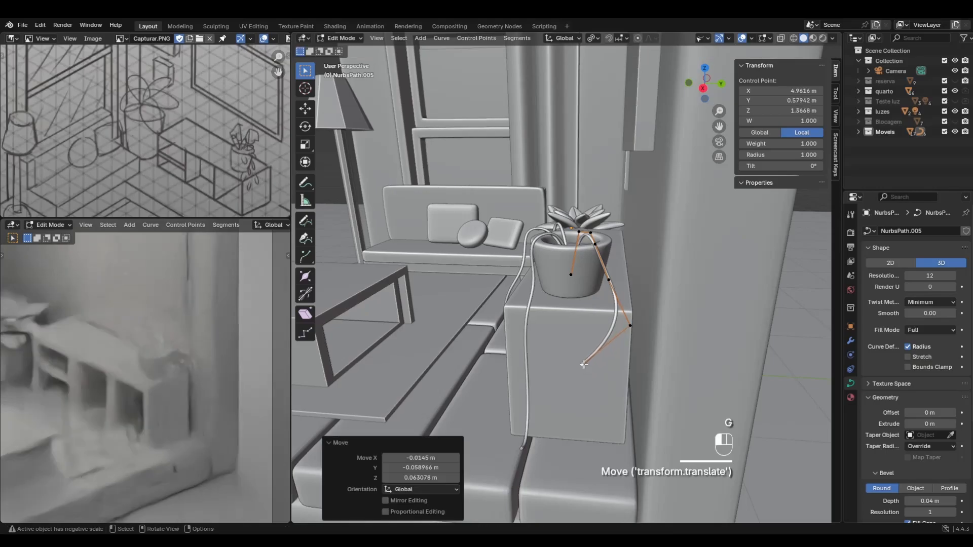
pyautogui.moveTo(583, 370); pyautogui.dragTo(657, 339, button='middle')
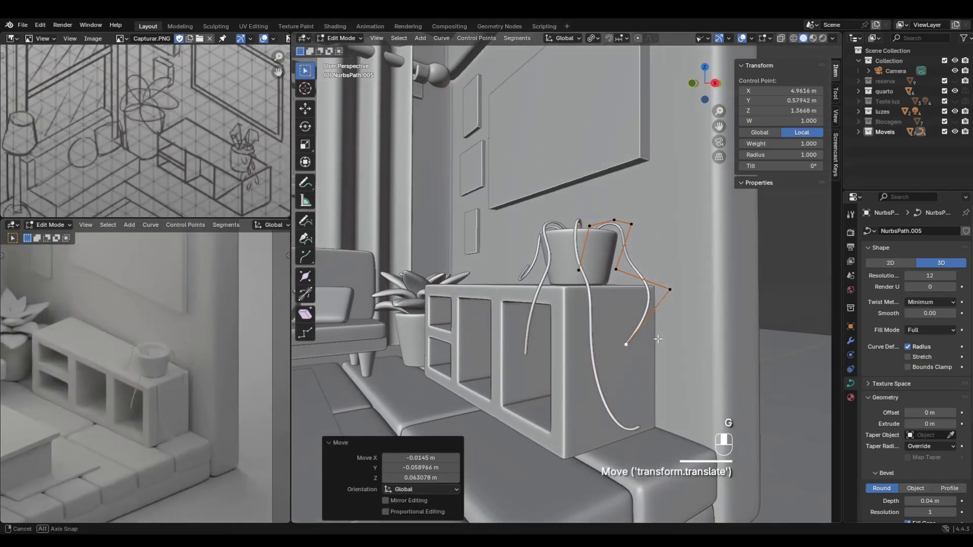
# Reopen the front hanging stem for editing and raise its tip about 0.064 m.
pyautogui.moveTo(592, 375); pyautogui.dragTo(566, 361, button='middle')
pyautogui.click(567, 333)
pyautogui.press('Tab')
pyautogui.press('Tab')
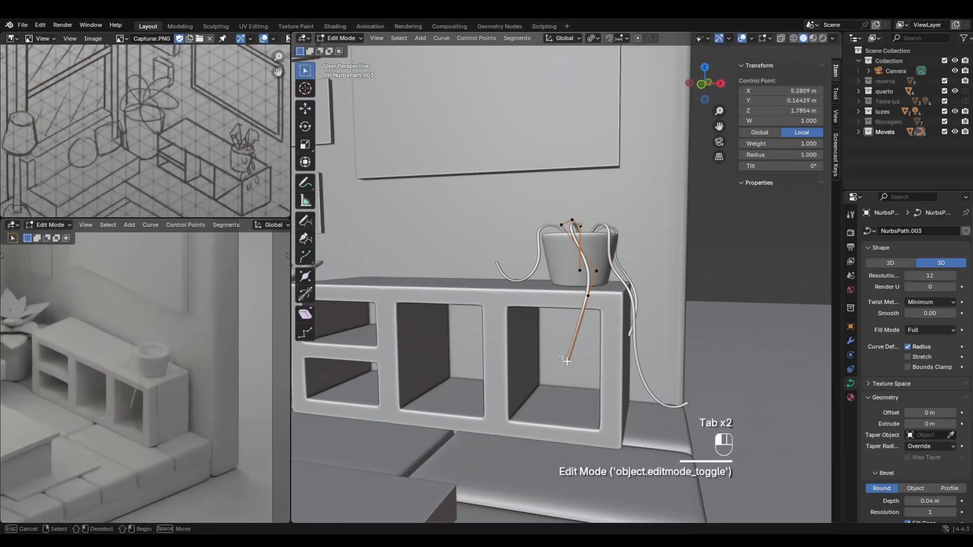
pyautogui.click(567, 361)
pyautogui.press('g')
pyautogui.click(603, 355)
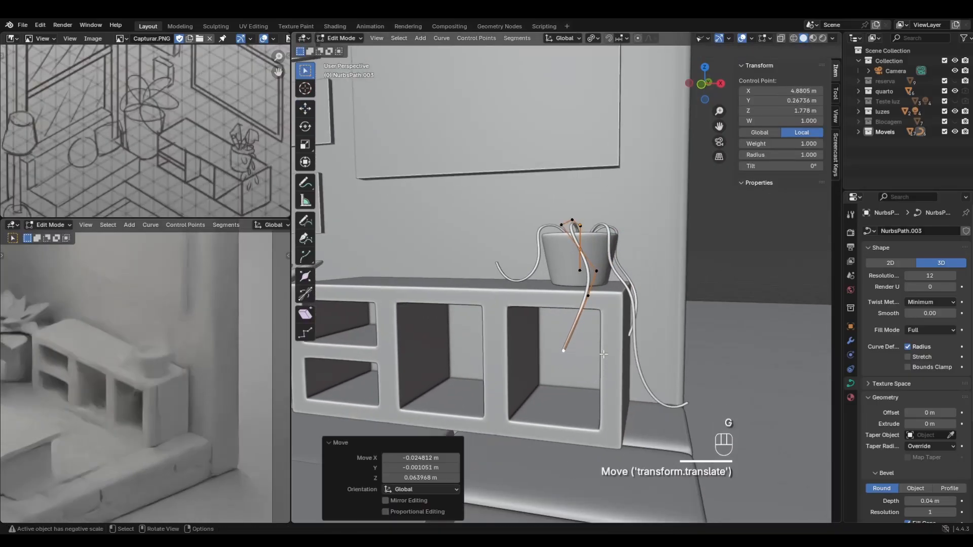
# Lower the front stem's next-to-last control point about 0.13 m, adjust its bend further, and finish editing the curve.
pyautogui.click(588, 295)
pyautogui.press('g')
pyautogui.click(599, 318)
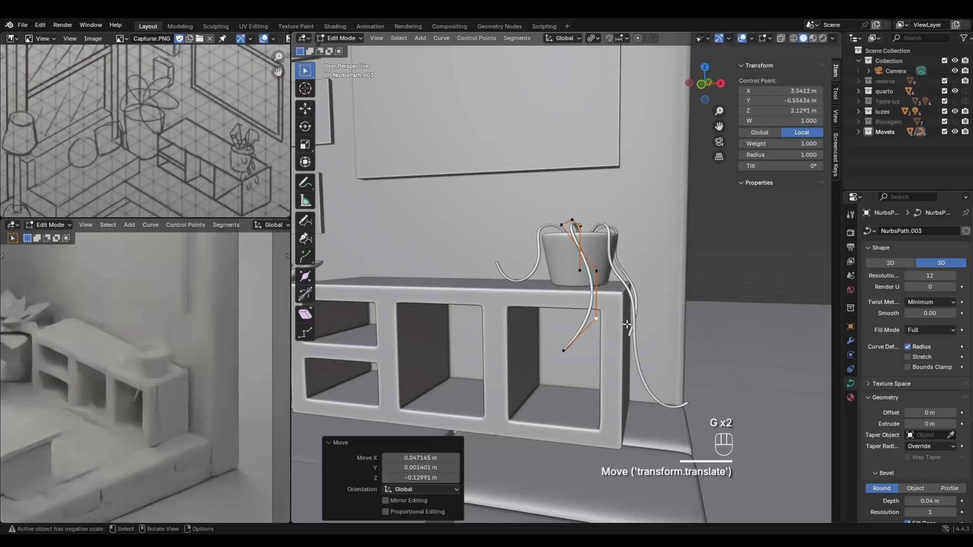
pyautogui.moveTo(601, 318); pyautogui.dragTo(623, 331, button='middle')
pyautogui.press('g')
pyautogui.click(524, 331)
pyautogui.press('Tab')
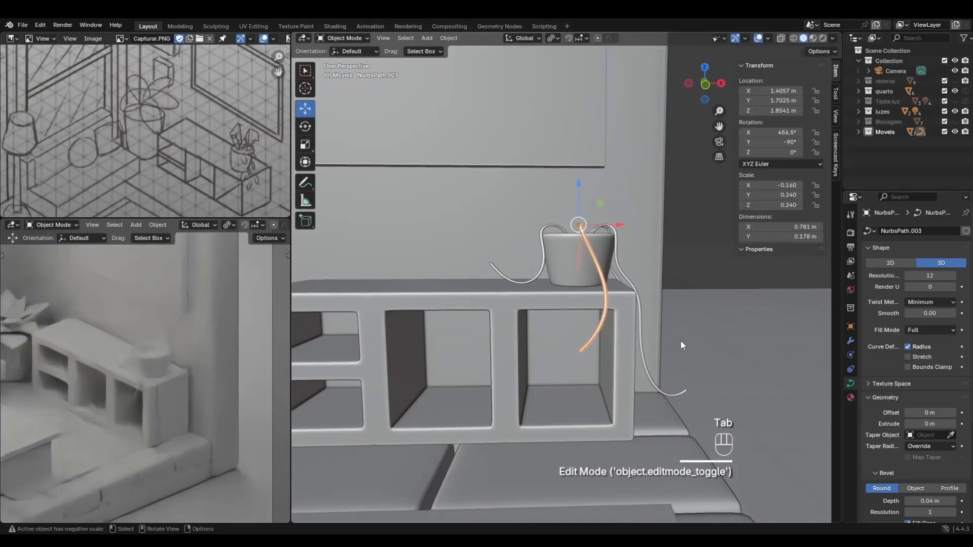
# Select the vase on the cabinet and snap the 3D cursor to it.
pyautogui.moveTo(680, 339); pyautogui.dragTo(638, 394, button='middle')
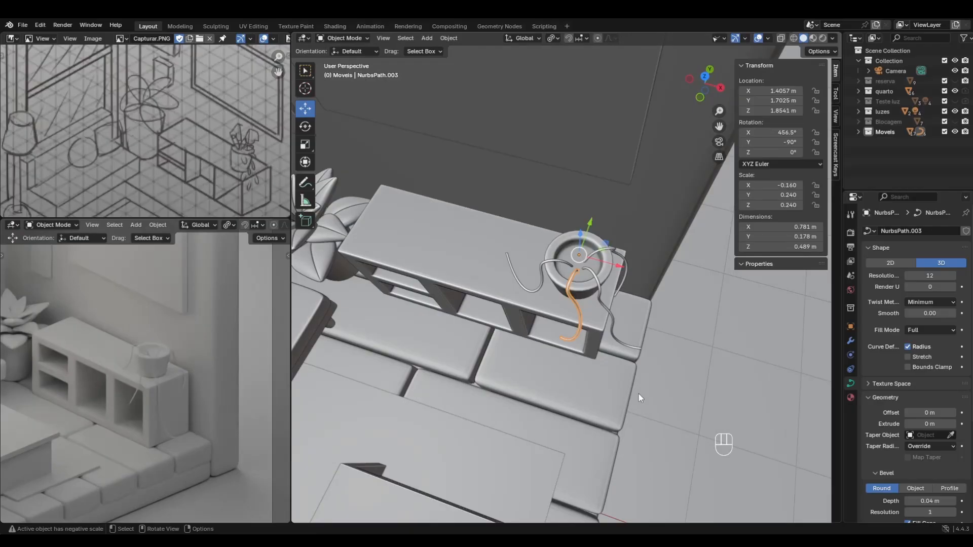
pyautogui.scroll(-2, 646, 385)
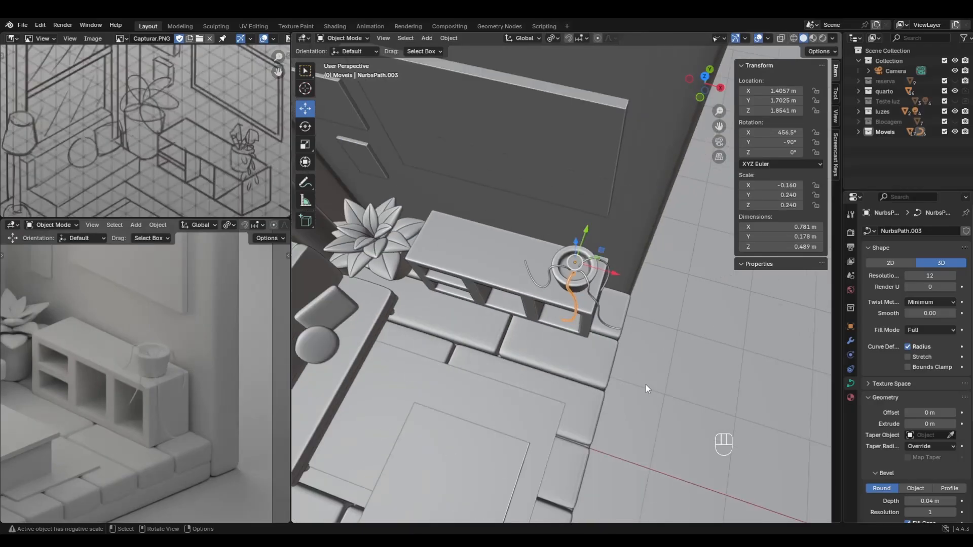
pyautogui.scroll(3, 594, 323)
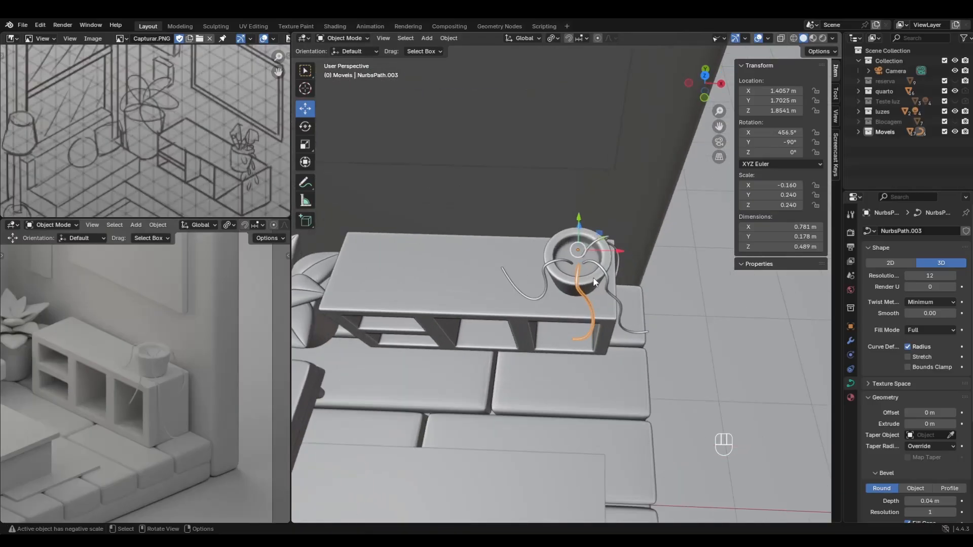
pyautogui.click(576, 267)
pyautogui.click(568, 256)
pyautogui.hotkey('shift', 's')
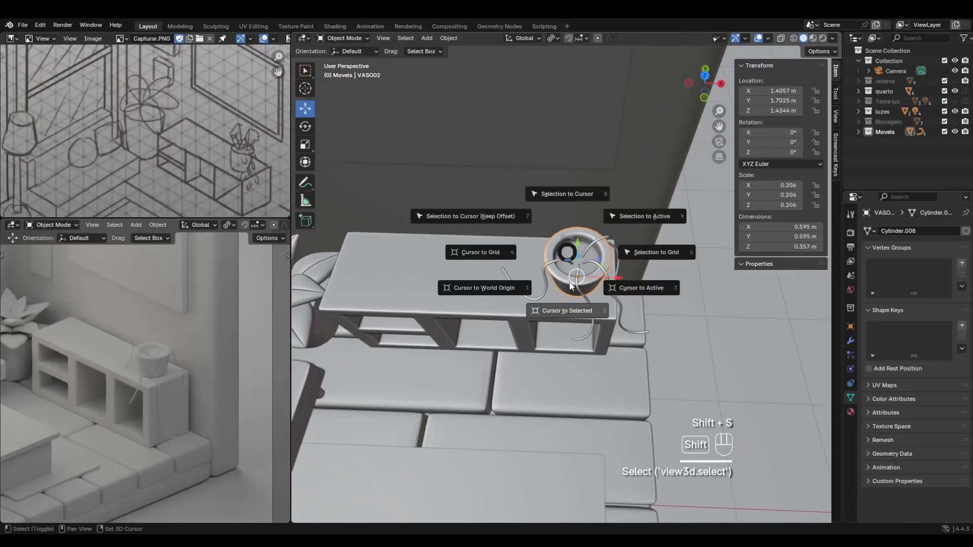
pyautogui.click(575, 350)
pyautogui.press('Tab')
pyautogui.press('Tab')
# Add a plane mesh at the 3D cursor and scale it down to about 0.363.
pyautogui.hotkey('shift', 'a')
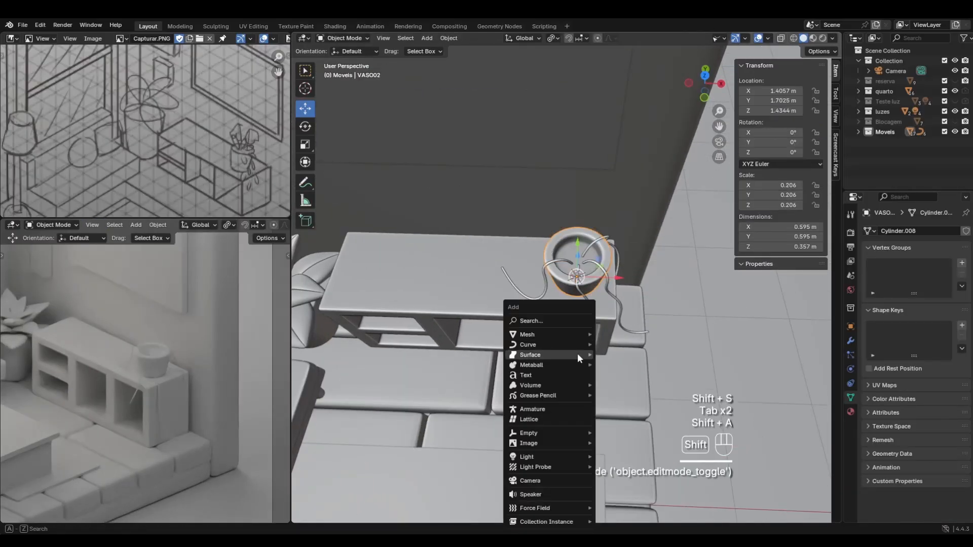
pyautogui.moveTo(564, 332)
pyautogui.click(618, 334)
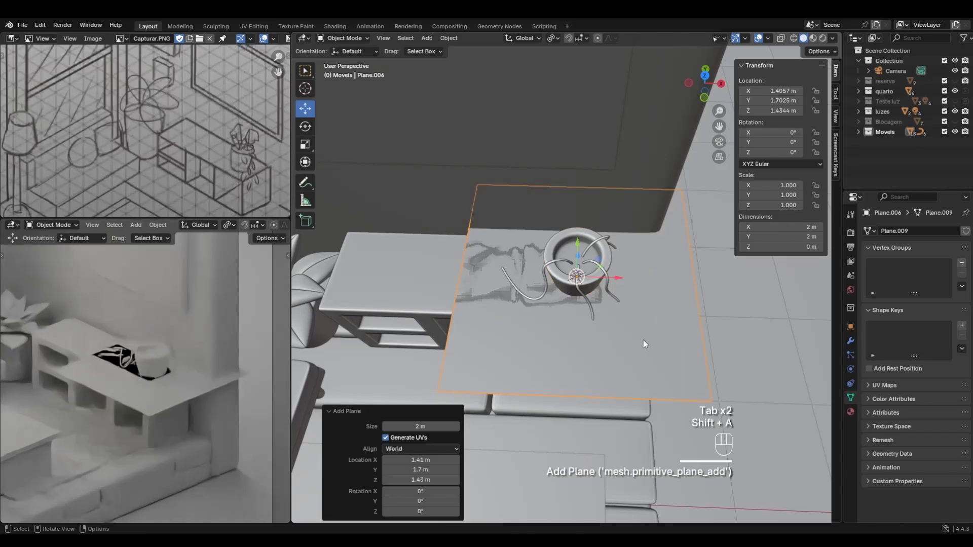
pyautogui.press('s')
pyautogui.click(583, 291)
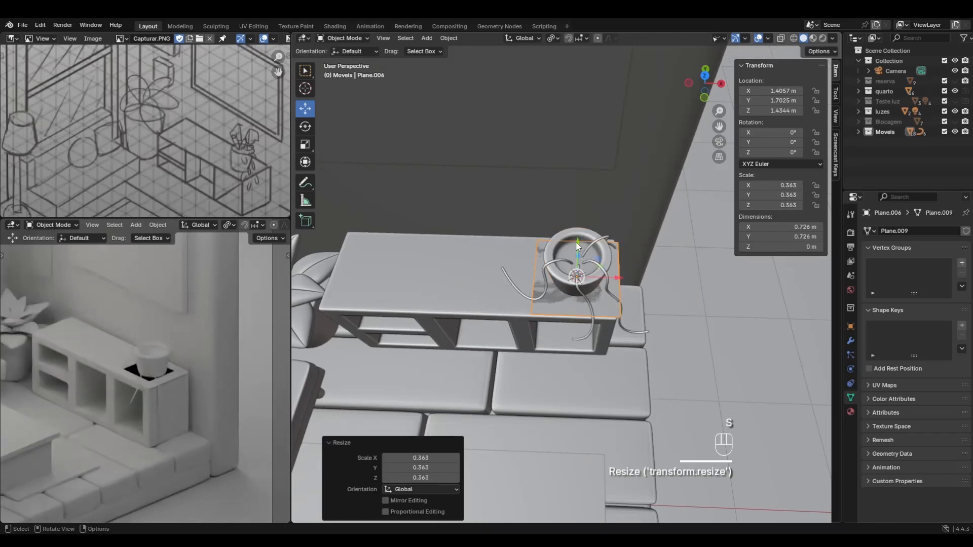
# Raise the plane about 0.556 m to sit above the vase and scale it down to about 0.236.
pyautogui.moveTo(575, 241); pyautogui.dragTo(579, 184)
pyautogui.hotkey('ctrl', 'z')
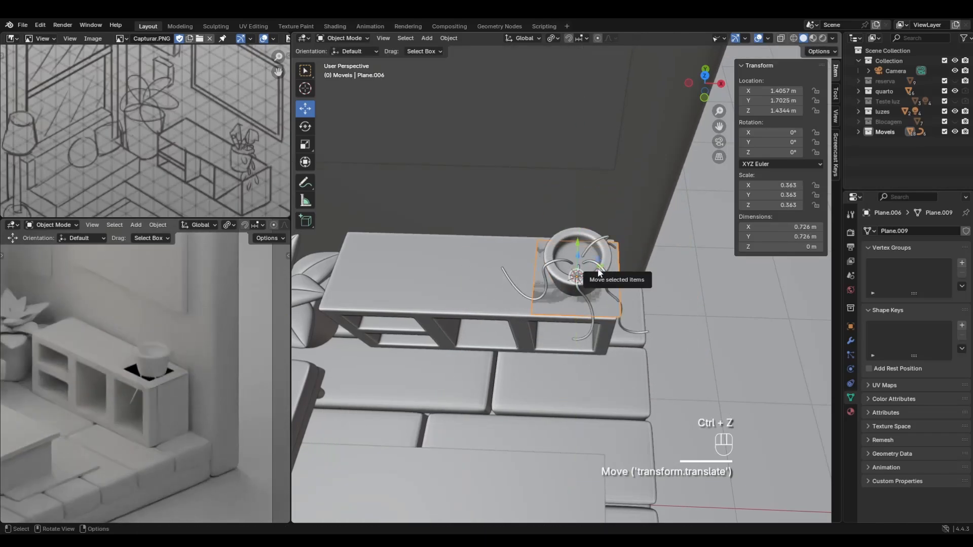
pyautogui.moveTo(599, 272); pyautogui.dragTo(568, 266, button='middle')
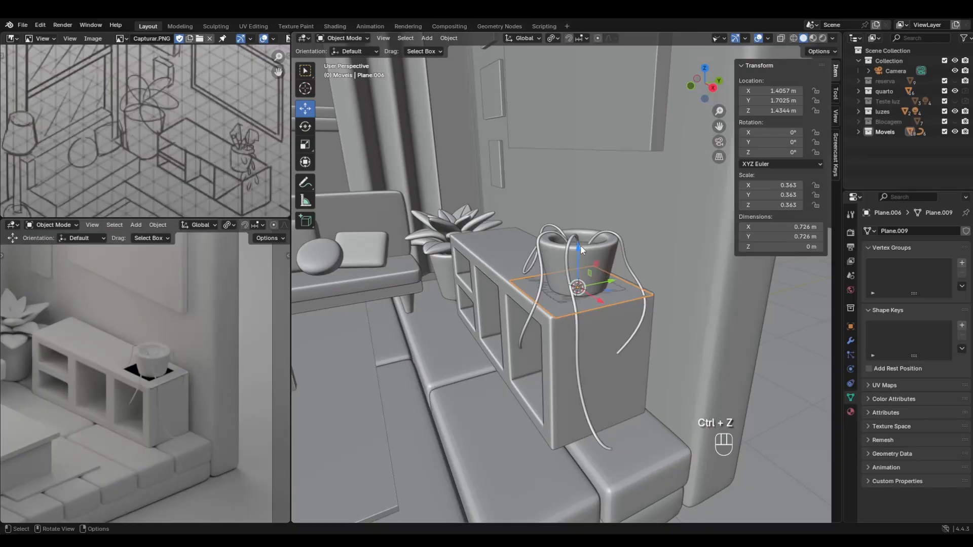
pyautogui.moveTo(579, 245); pyautogui.dragTo(579, 164)
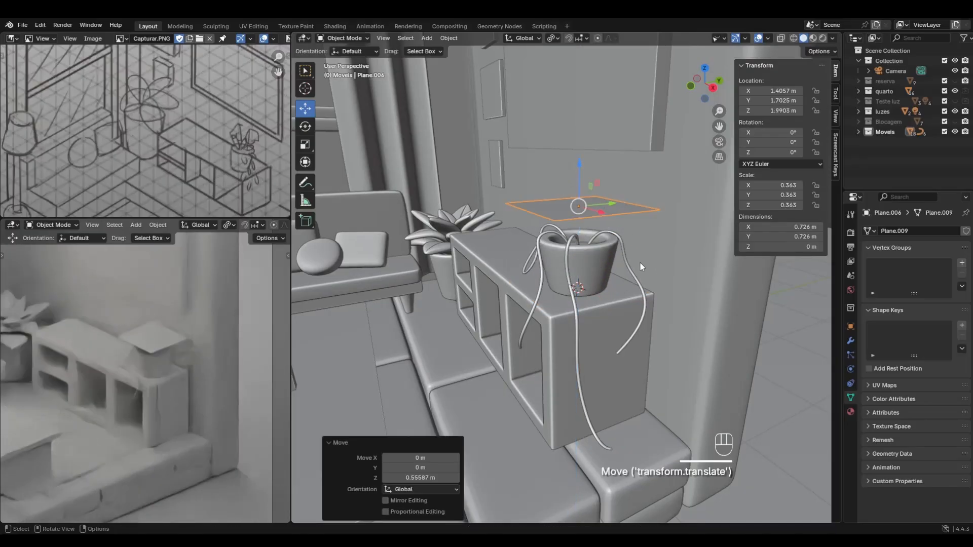
pyautogui.press('s')
pyautogui.click(613, 262)
# Isolate the plane in local view and narrow it along X by a factor of about 0.862.
pyautogui.press('KP_Divide')
pyautogui.moveTo(594, 261); pyautogui.dragTo(635, 323, button='middle')
pyautogui.press('s')
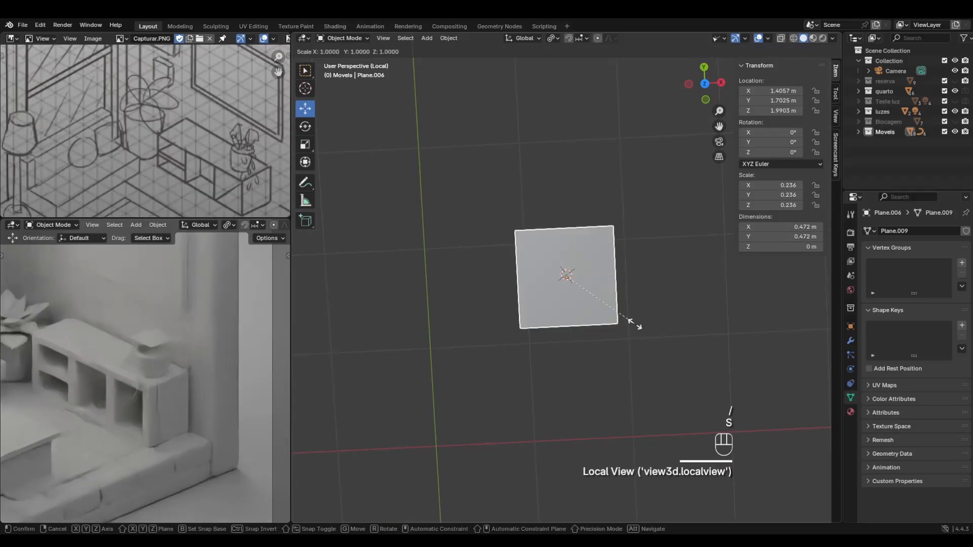
pyautogui.press('x')
pyautogui.click(629, 320)
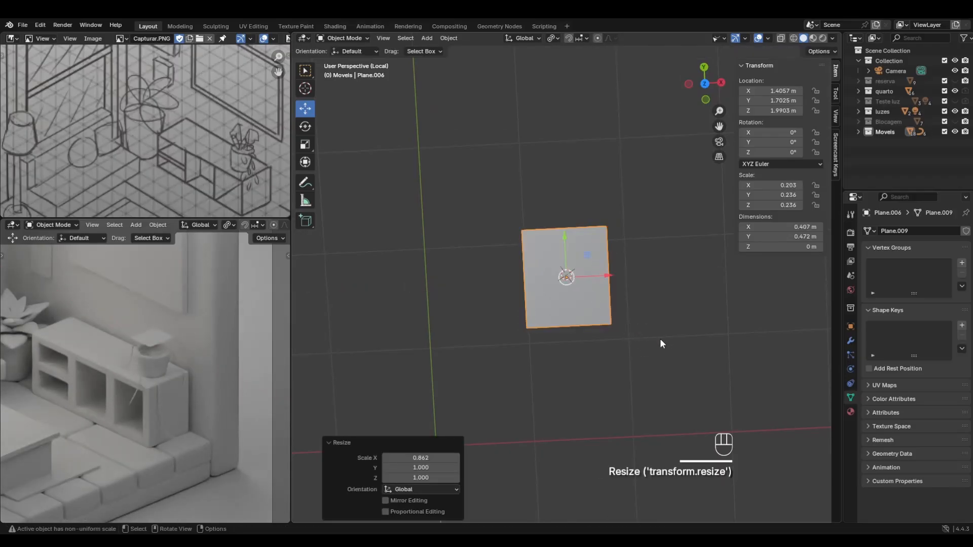
# Add three evenly spaced lengthwise loop cuts to the plane in edit mode.
pyautogui.press('Tab')
pyautogui.press('Tab')
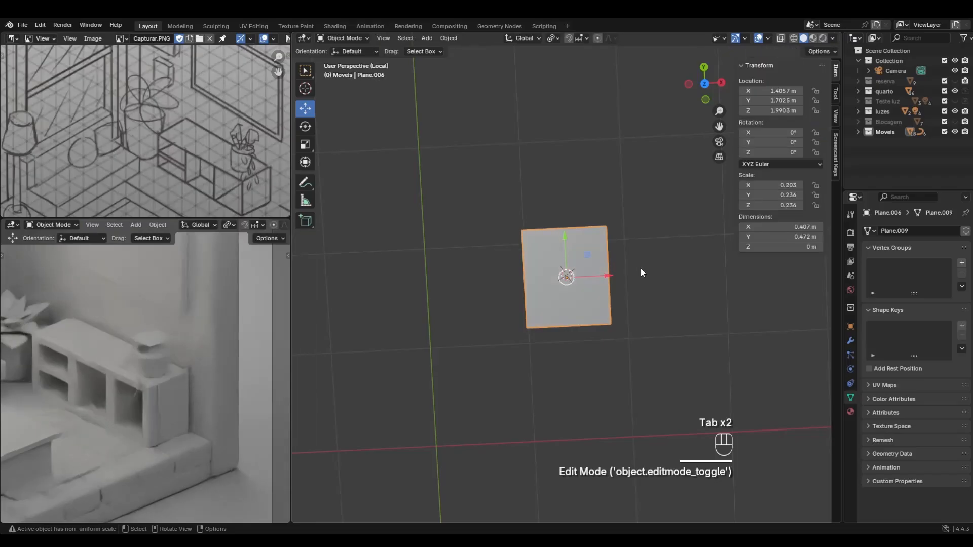
pyautogui.press('Tab')
pyautogui.press('Tab')
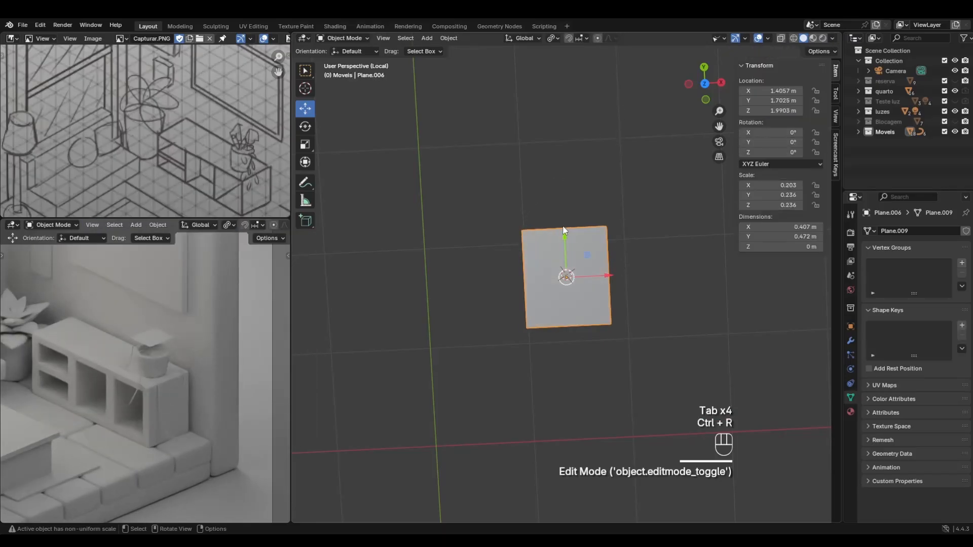
pyautogui.scroll(2, 575, 300)
pyautogui.moveTo(685, 321); pyautogui.dragTo(639, 277, button='middle')
pyautogui.press('Tab')
pyautogui.hotkey('ctrl', 'r')
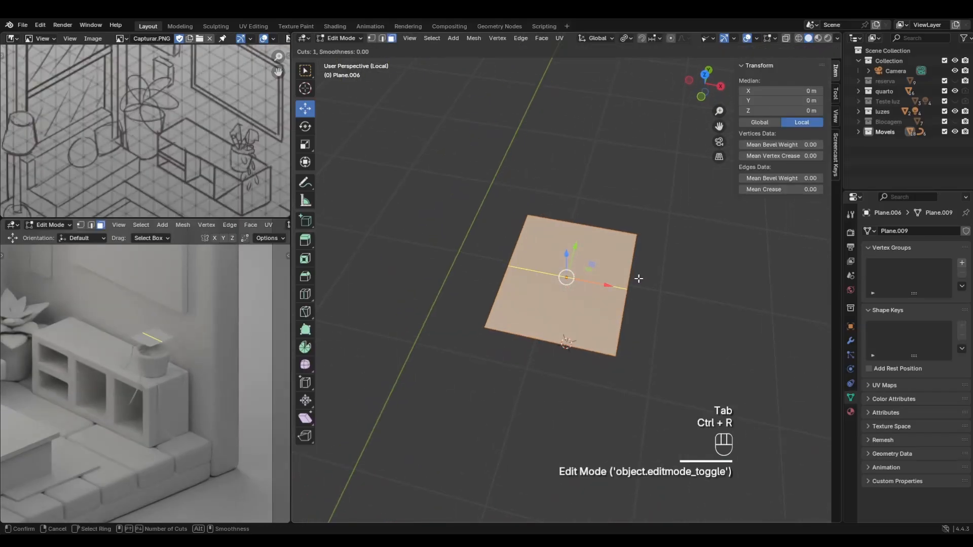
pyautogui.scroll(1, 624, 217)
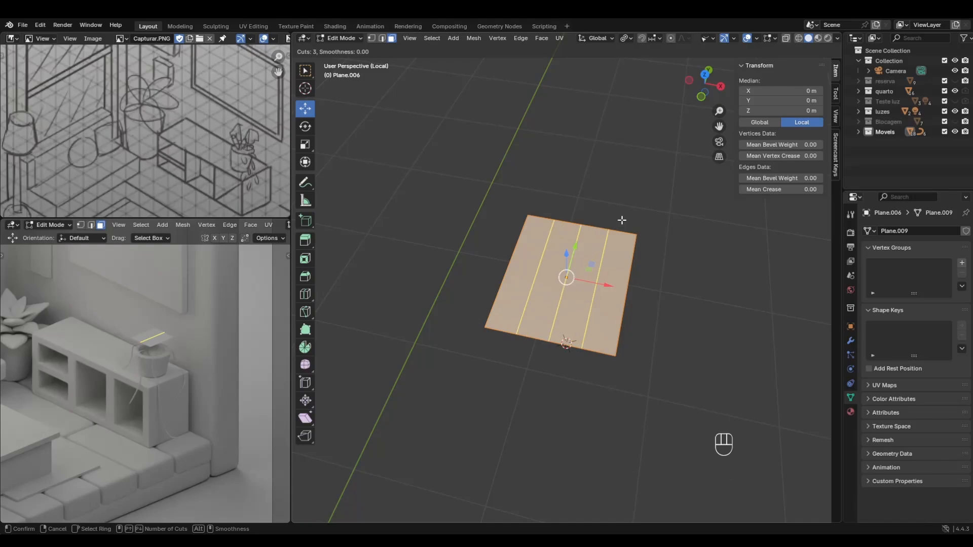
pyautogui.click(622, 220)
# Bevel the plane's centre lengthwise edge with 2 segments and a width of about 0.06 m.
pyautogui.moveTo(621, 219); pyautogui.dragTo(617, 186, button='middle')
pyautogui.click(567, 290)
pyautogui.moveTo(633, 312)
pyautogui.mouseDown(button='middle')
pyautogui.moveTo(632, 291)
pyautogui.moveTo(632, 315)
pyautogui.mouseUp(button='middle')
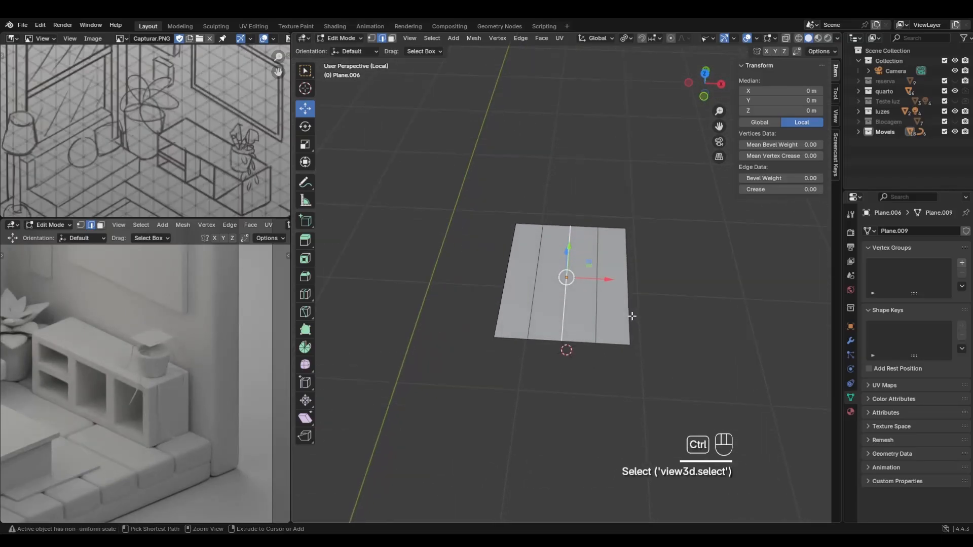
pyautogui.hotkey('ctrl', 'r')
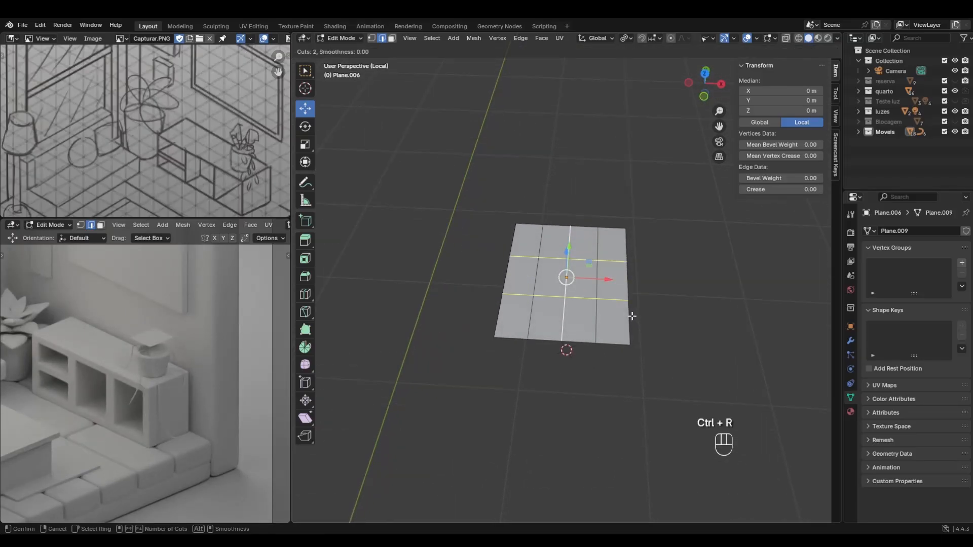
pyautogui.rightClick(631, 316)
pyautogui.hotkey('ctrl', 'b')
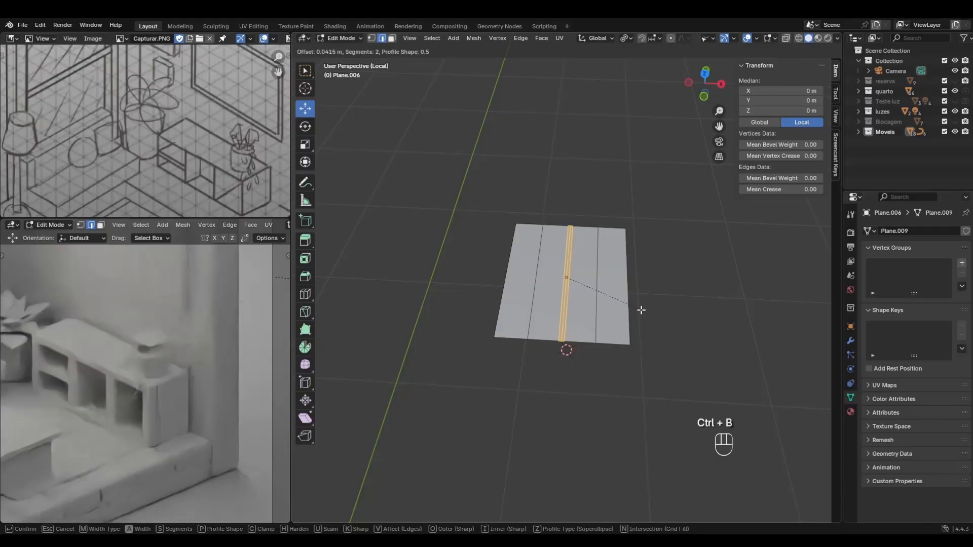
pyautogui.click(643, 308)
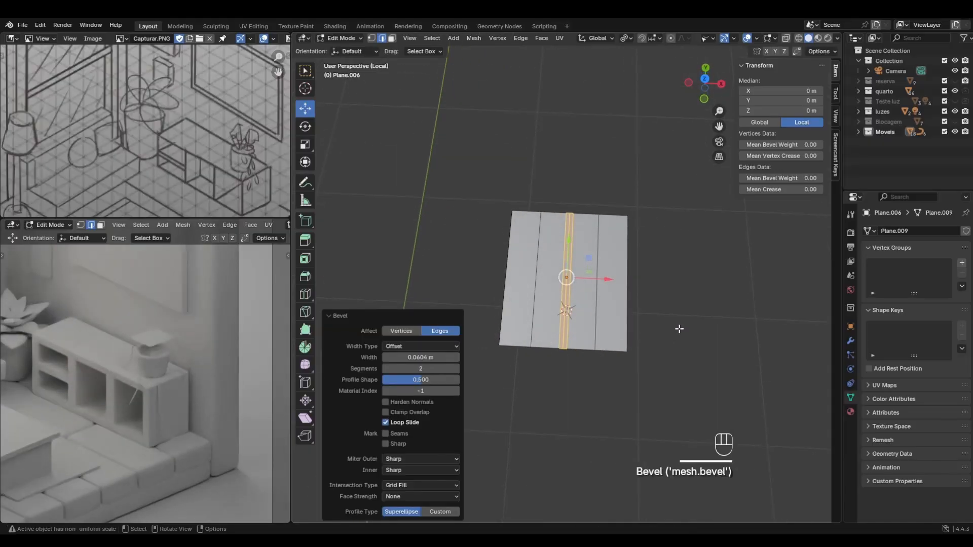
# Add two evenly spaced crosswise loop cuts across the plane.
pyautogui.hotkey('ctrl', 'r')
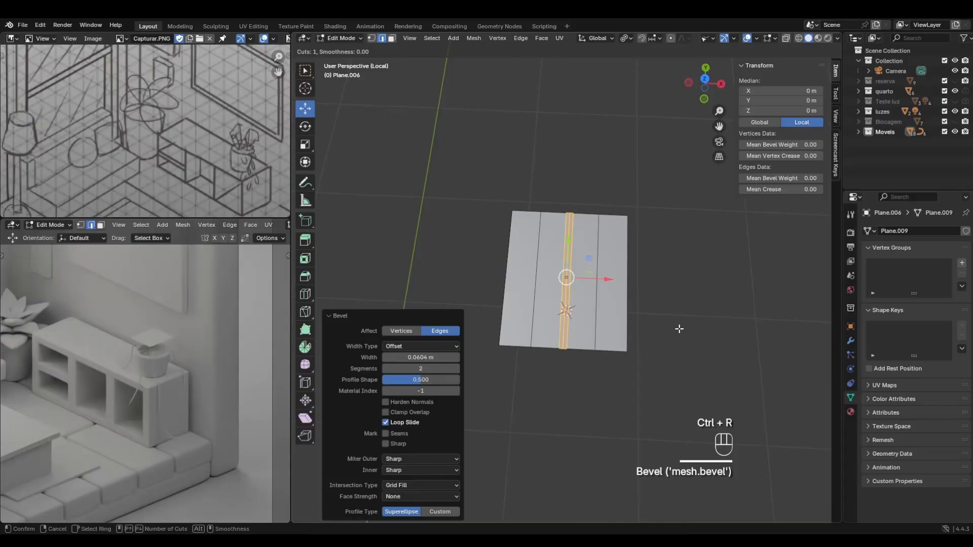
pyautogui.click(632, 263)
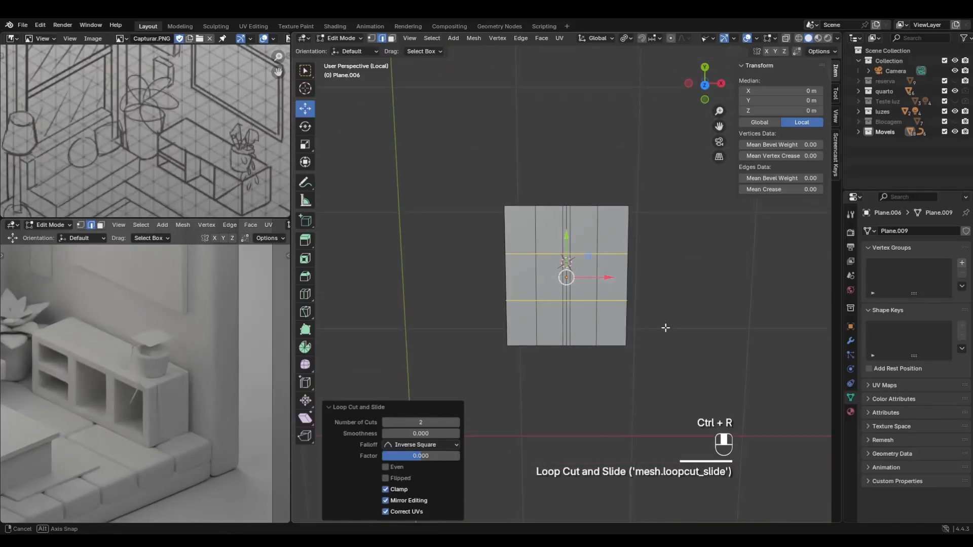
pyautogui.moveTo(664, 301); pyautogui.dragTo(663, 289, button='middle')
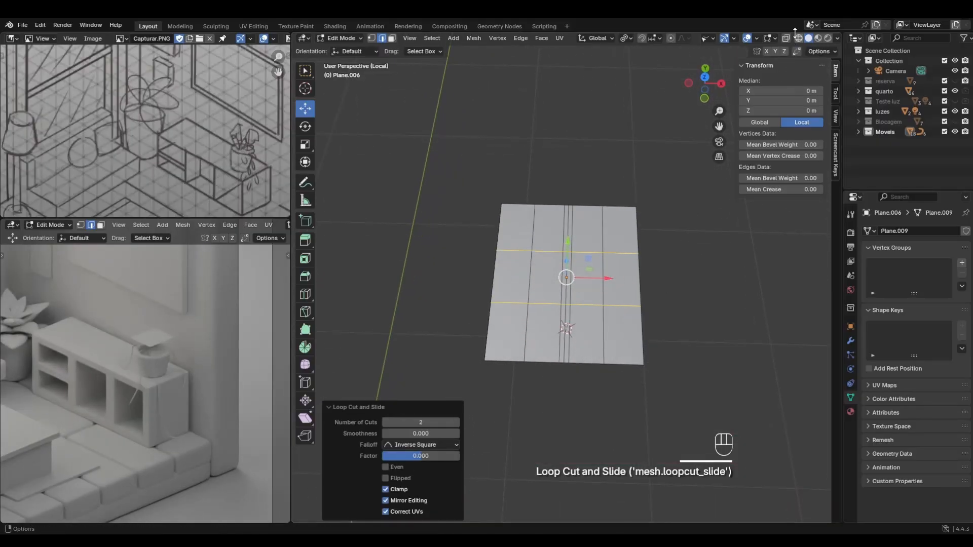
# Enable X-ray and vertex selection, and select the two lengthwise edge loops on either side of the bevelled centre strip.
pyautogui.scroll(1, 510, 326)
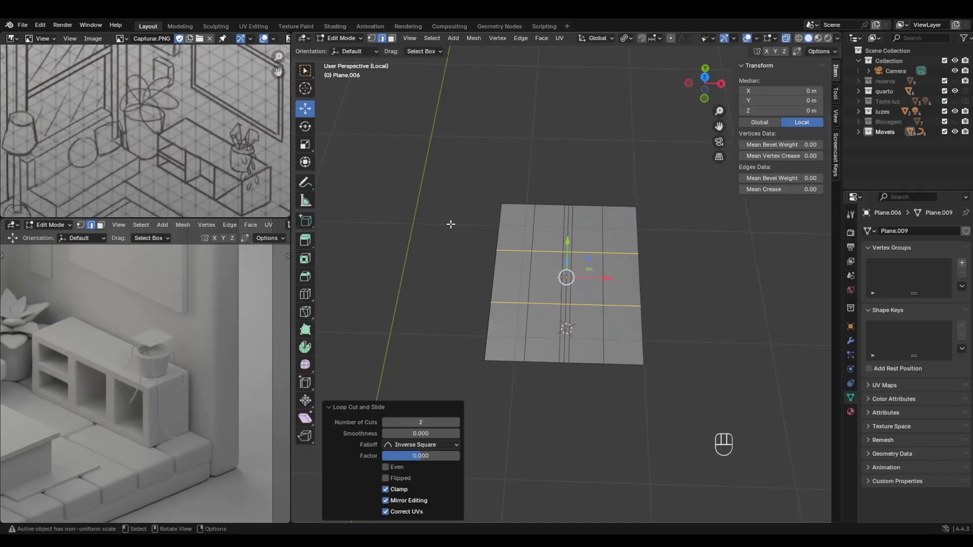
pyautogui.click(372, 39)
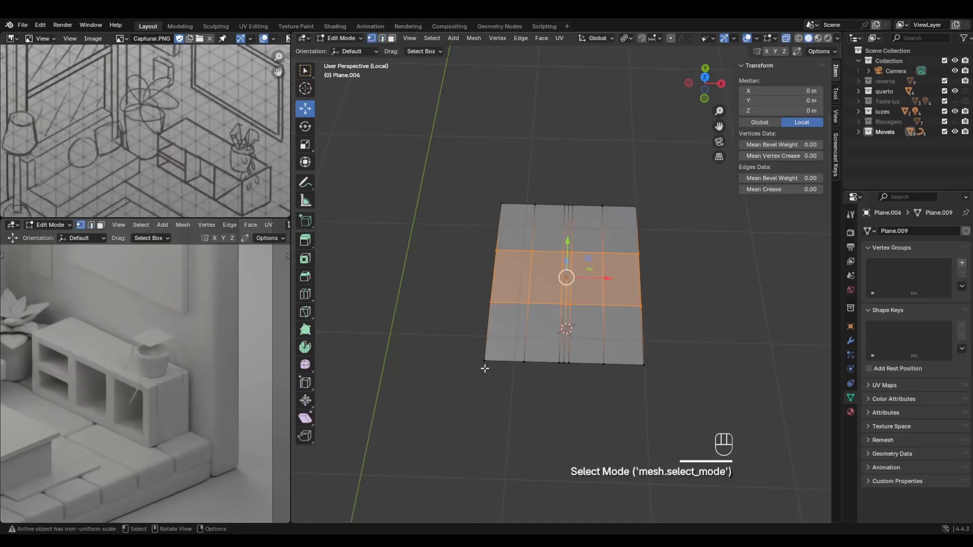
pyautogui.moveTo(473, 342); pyautogui.dragTo(690, 427)
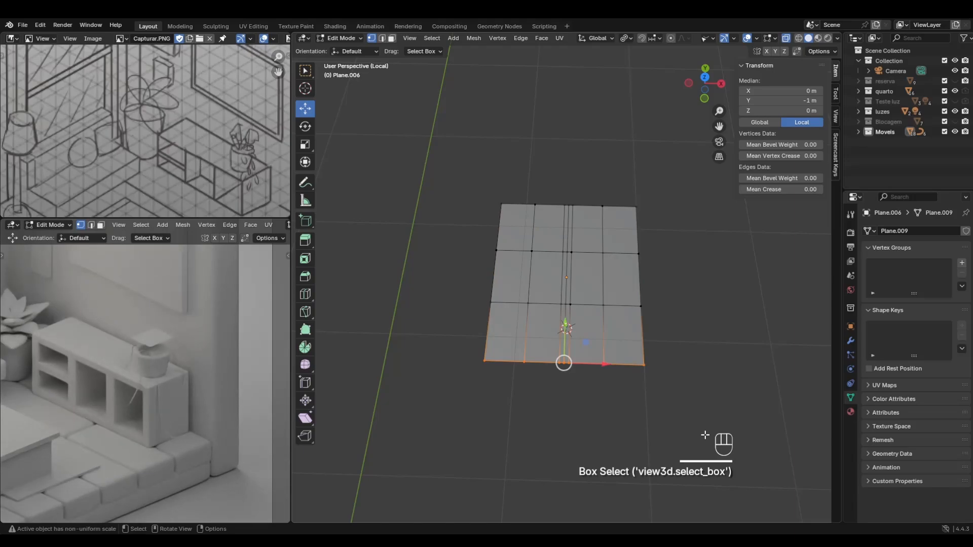
pyautogui.keyDown('alt'); pyautogui.click(606, 313); pyautogui.keyUp('alt')
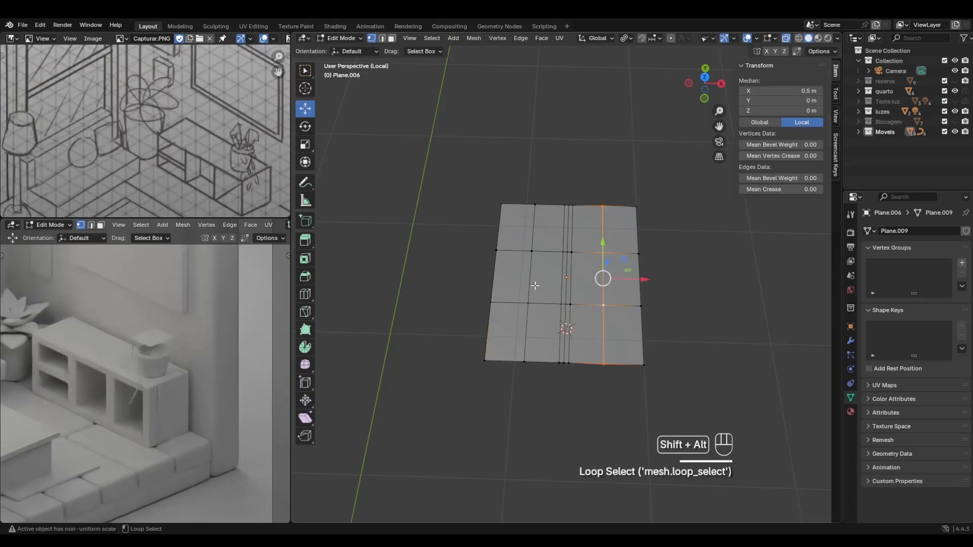
# Try deleting the two selected loops as vertices and as edges, undoing each deletion.
pyautogui.press('Delete')
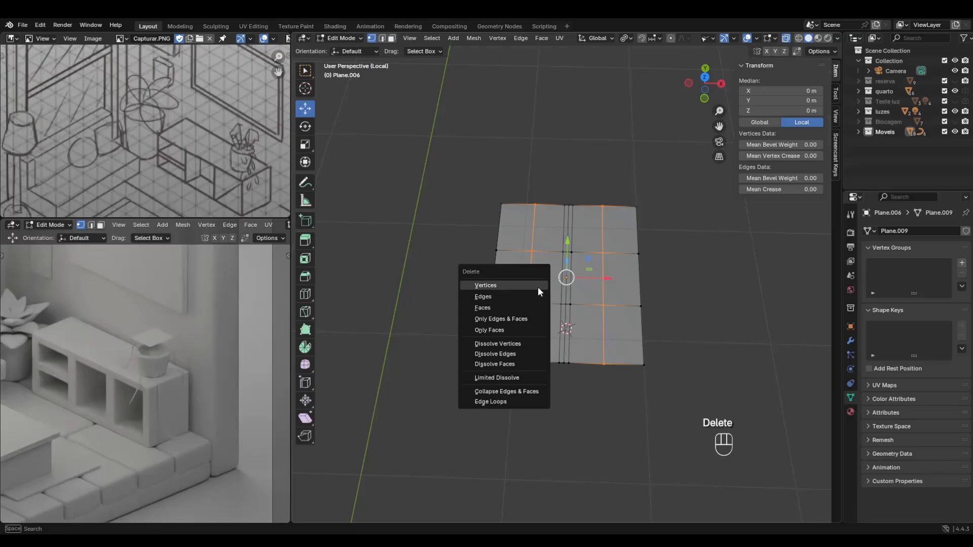
pyautogui.click(537, 287)
pyautogui.hotkey('ctrl', 'z')
pyautogui.rightClick(546, 294)
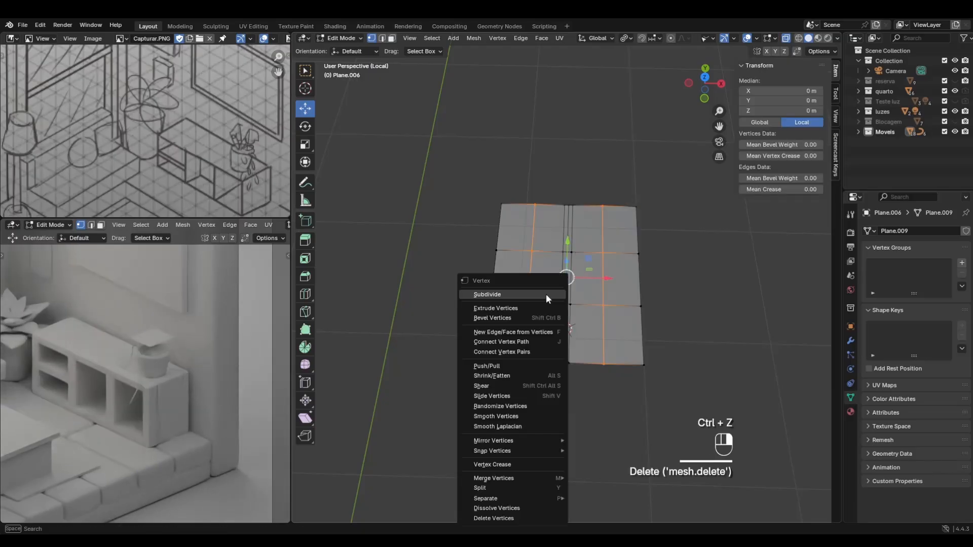
pyautogui.press('Delete')
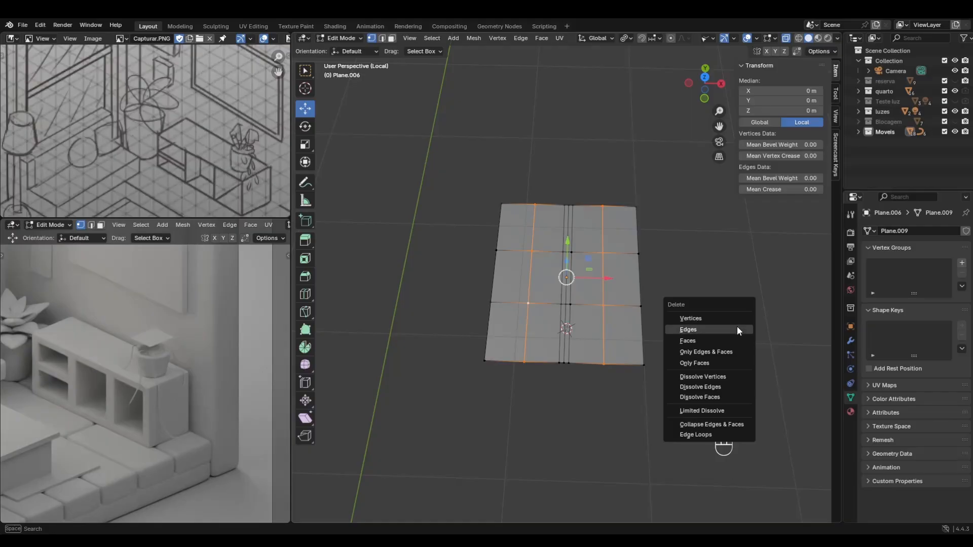
pyautogui.click(735, 330)
pyautogui.hotkey('ctrl', 'z')
# Dissolve the two selected edge loops and narrow the whole mesh along the X axis.
pyautogui.press('Delete')
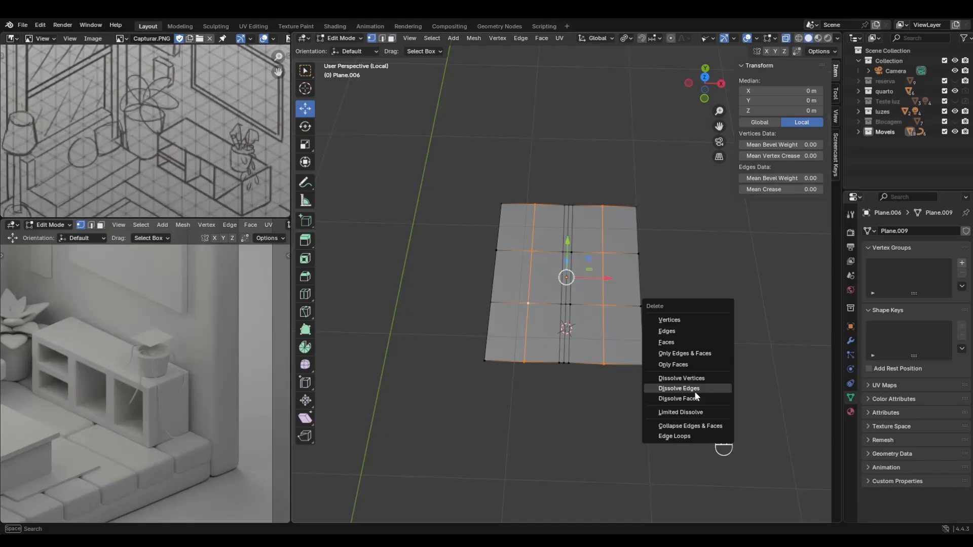
pyautogui.click(698, 388)
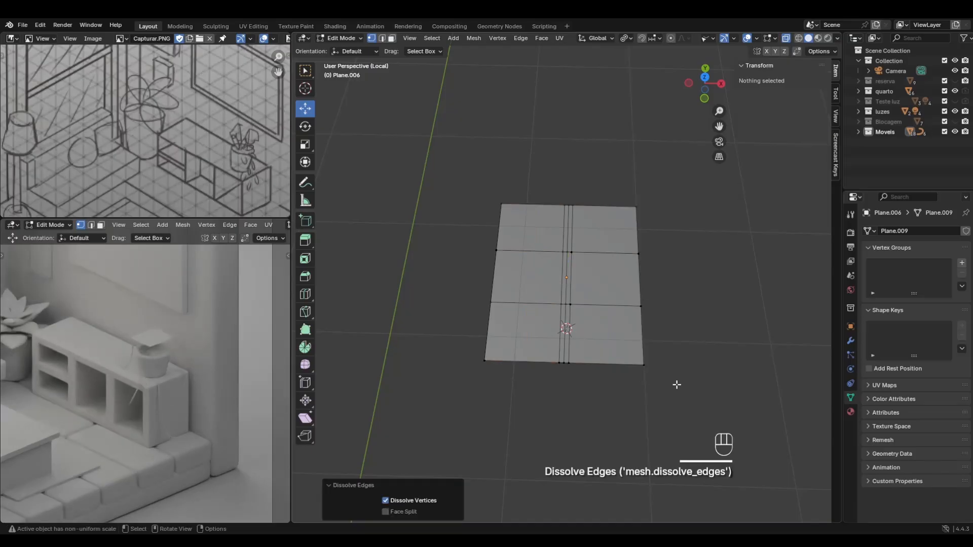
pyautogui.moveTo(677, 384); pyautogui.dragTo(616, 289, button='middle')
pyautogui.moveTo(477, 189); pyautogui.dragTo(679, 408)
pyautogui.press('s')
pyautogui.press('x')
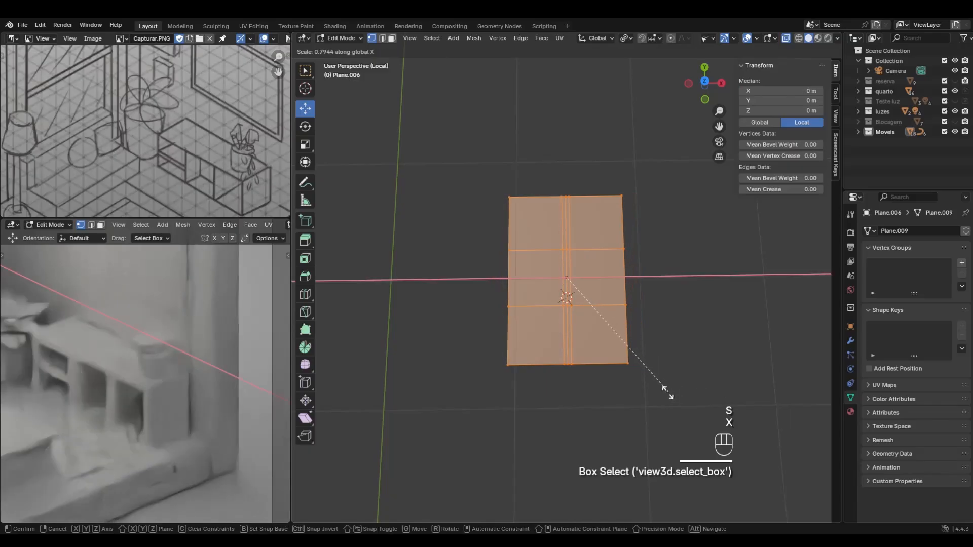
pyautogui.click(652, 389)
# Taper both short ends of the mesh into a leaf outline by scaling each end row to about 0.37.
pyautogui.moveTo(488, 339); pyautogui.dragTo(657, 417)
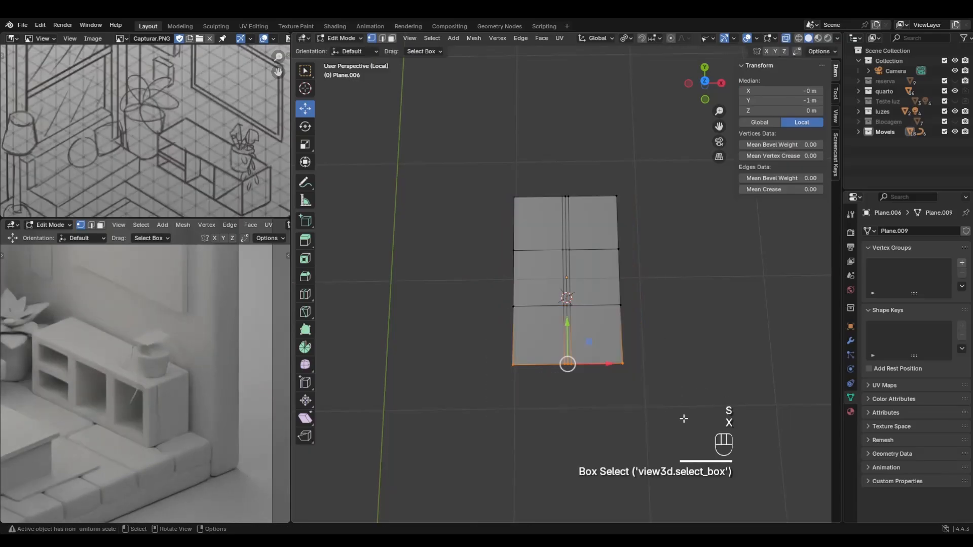
pyautogui.press('s')
pyautogui.click(596, 400)
pyautogui.moveTo(509, 162); pyautogui.dragTo(688, 229)
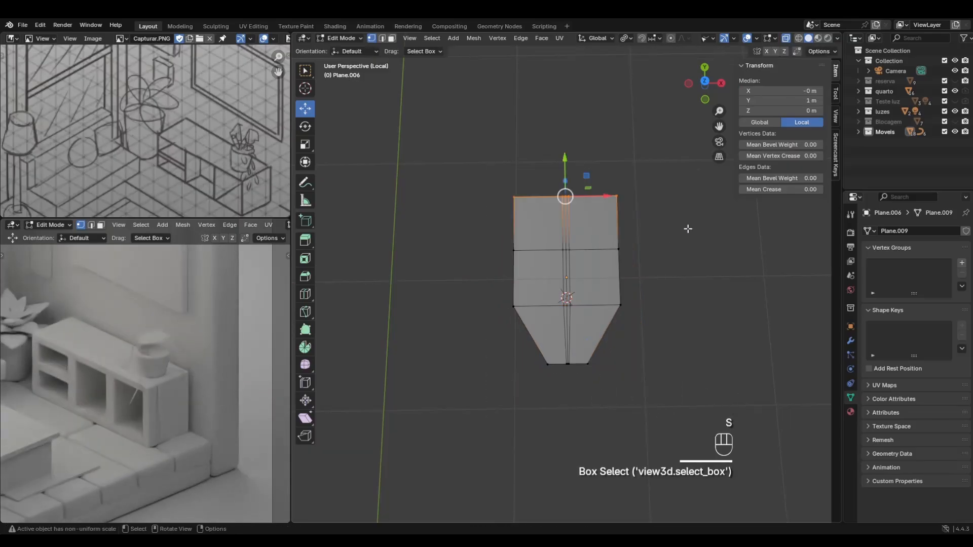
pyautogui.press('s')
pyautogui.click(601, 226)
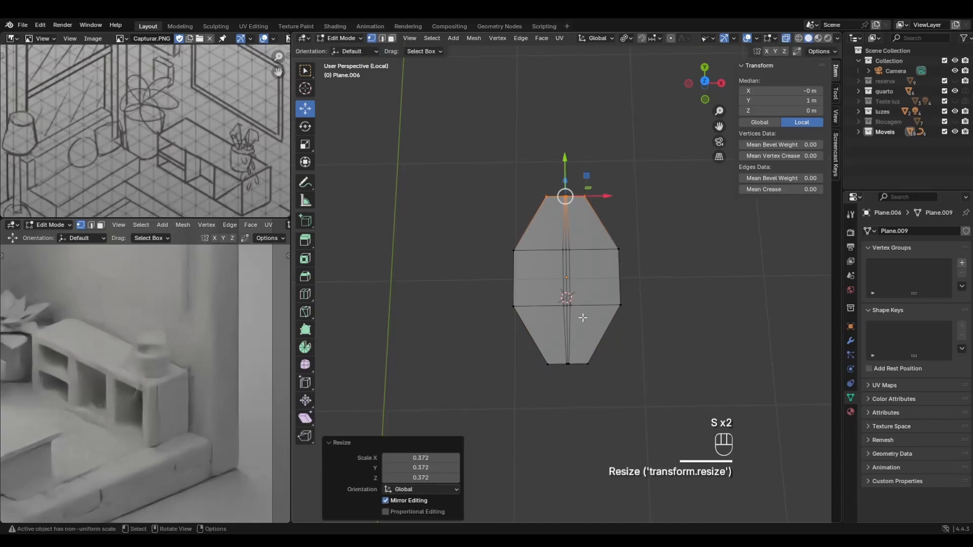
# Narrow the leaf's far end row further by scaling it to about 0.75.
pyautogui.moveTo(524, 352); pyautogui.dragTo(635, 399)
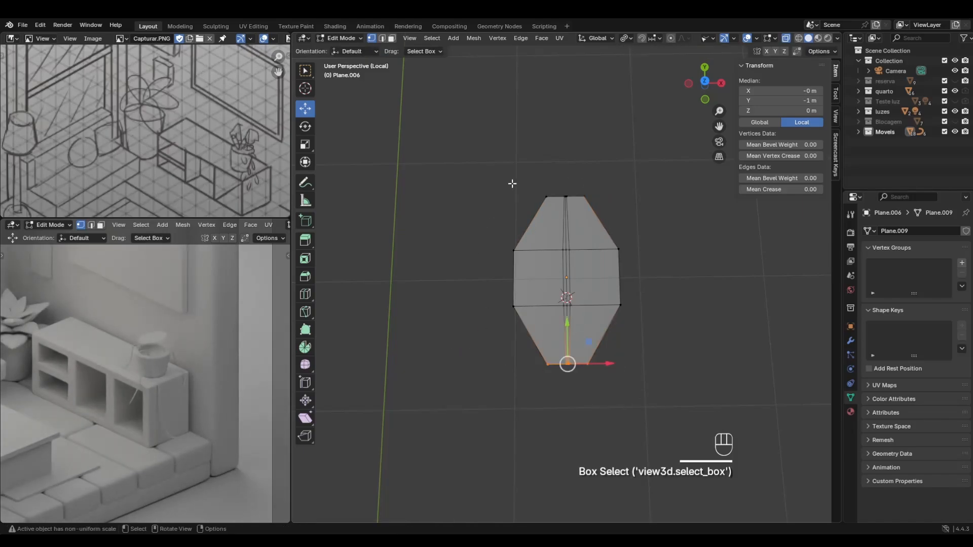
pyautogui.moveTo(517, 176); pyautogui.dragTo(662, 232)
pyautogui.press('s')
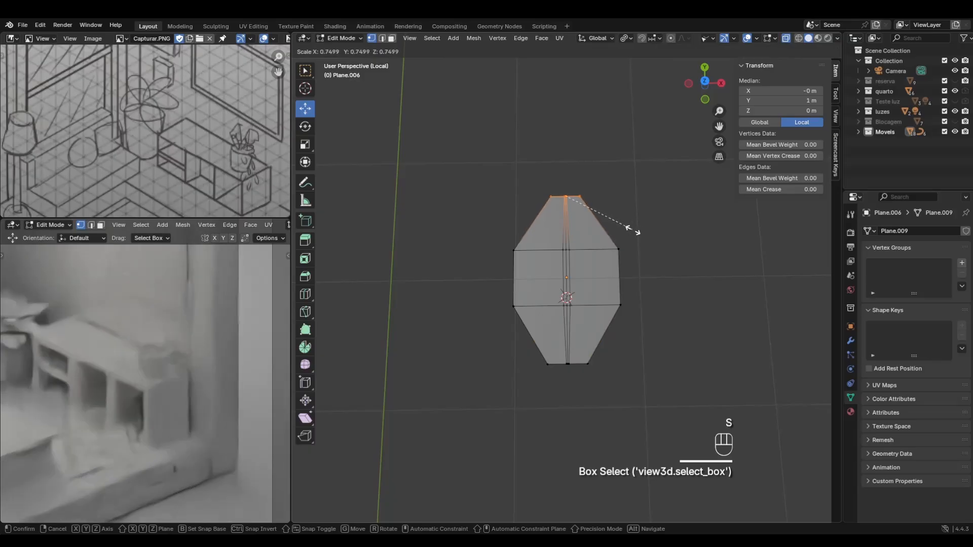
pyautogui.click(630, 237)
# Shorten the whole leaf mesh along the Y axis to about 0.86 of its length.
pyautogui.press('a')
pyautogui.press('s')
pyautogui.press('z')
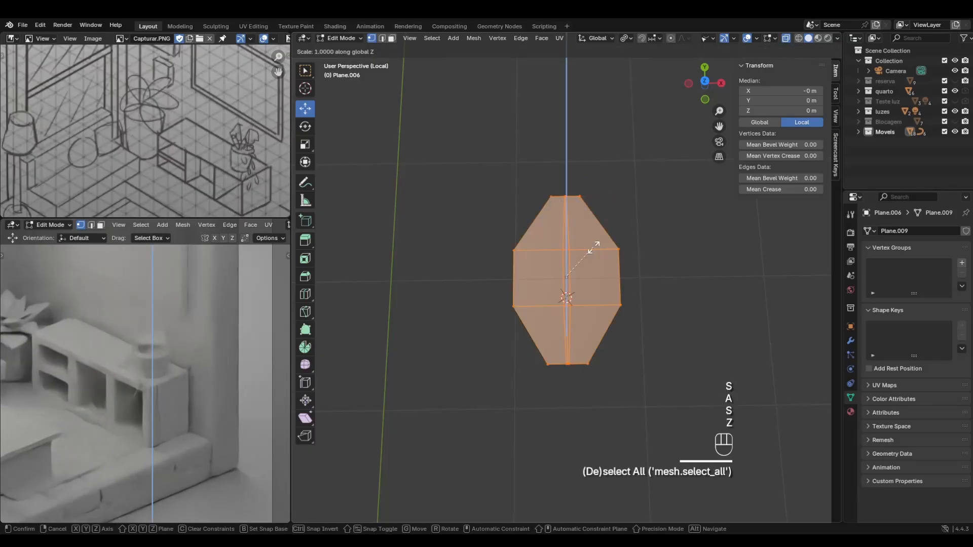
pyautogui.click(568, 256)
pyautogui.press('s')
pyautogui.press('y')
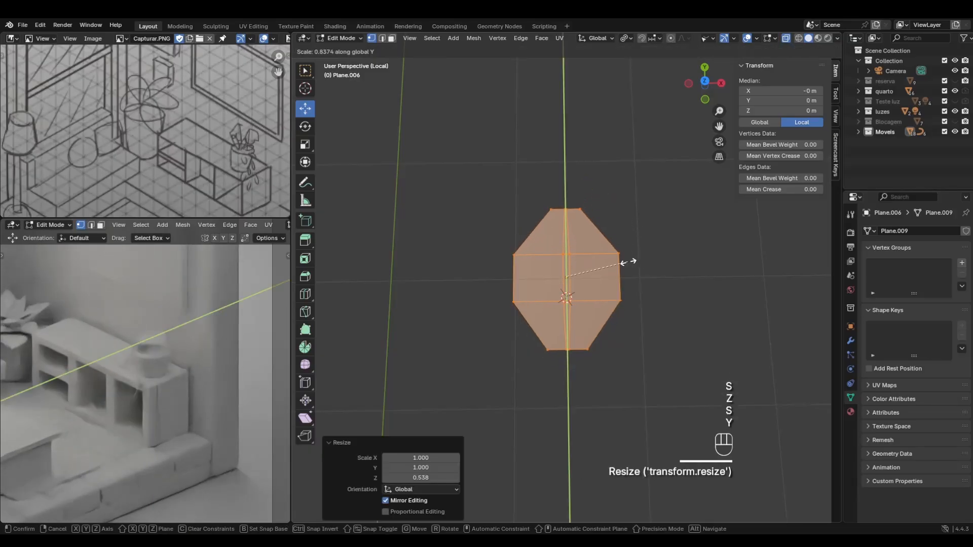
pyautogui.click(628, 261)
# Select the row of vertices at the leaf's wider, near end.
pyautogui.moveTo(527, 344); pyautogui.dragTo(636, 395)
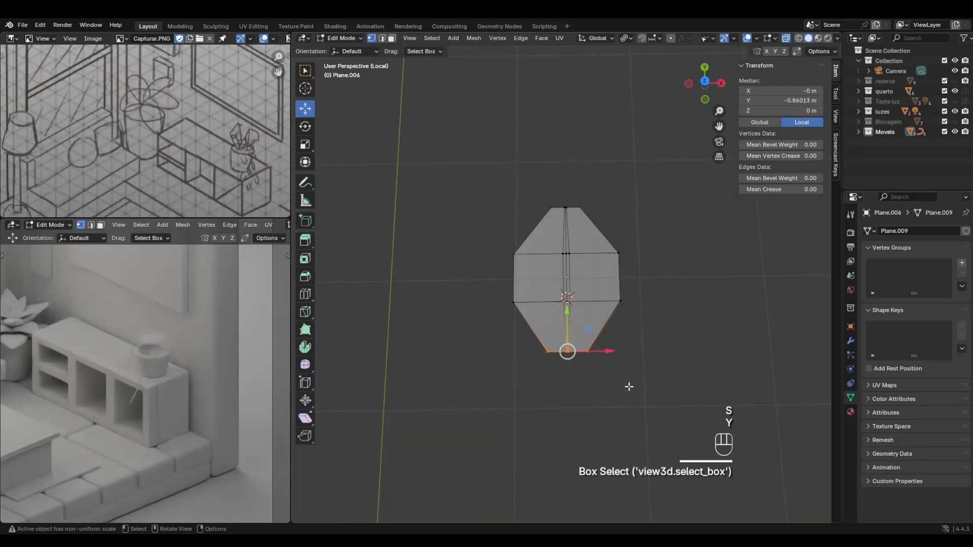
# Scale the leaf plane's lower end to about 0.77 and extrude the whole shape about 0.057 m upward.
pyautogui.press('s')
pyautogui.click(630, 398)
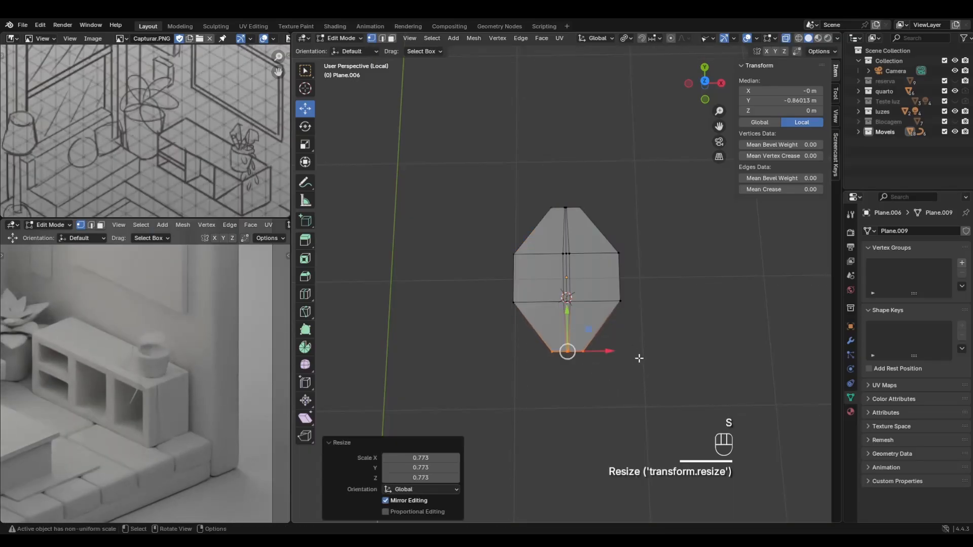
pyautogui.moveTo(639, 359); pyautogui.dragTo(577, 316, button='middle')
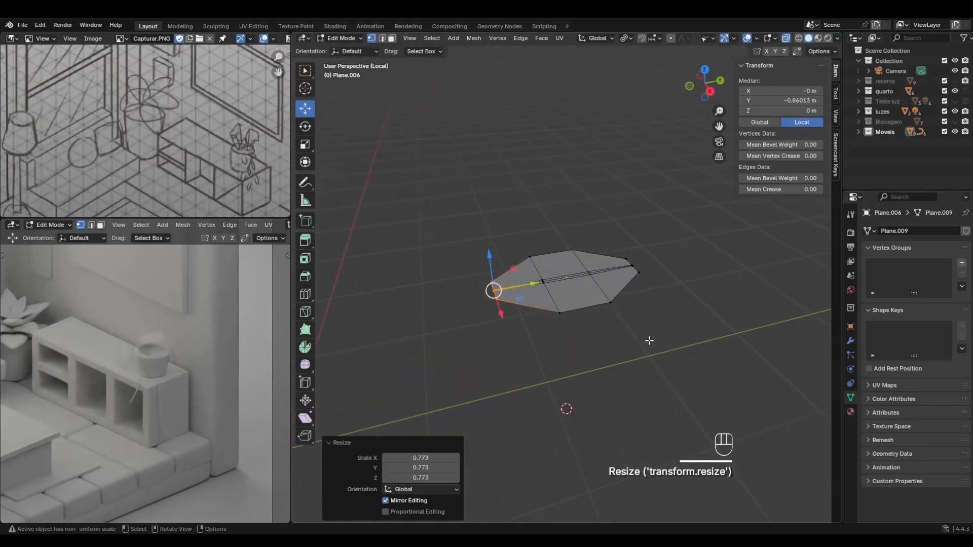
pyautogui.moveTo(624, 282); pyautogui.dragTo(592, 287, button='middle')
pyautogui.press('a')
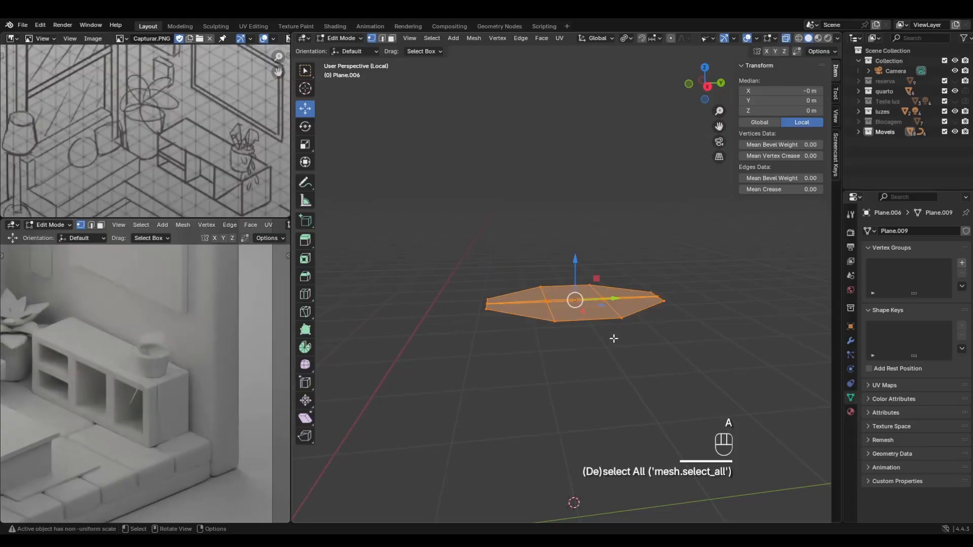
pyautogui.moveTo(614, 339); pyautogui.dragTo(610, 323, button='middle')
pyautogui.press('e')
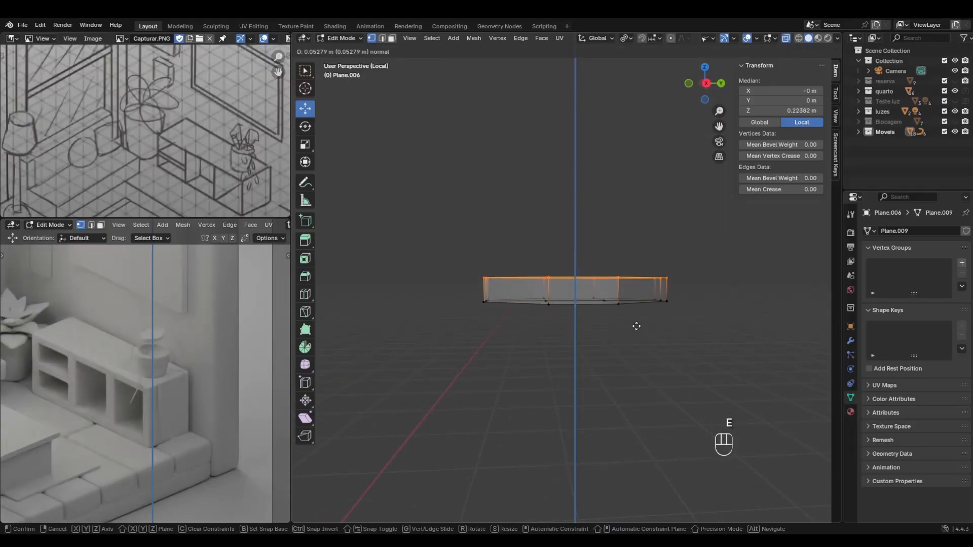
pyautogui.click(636, 329)
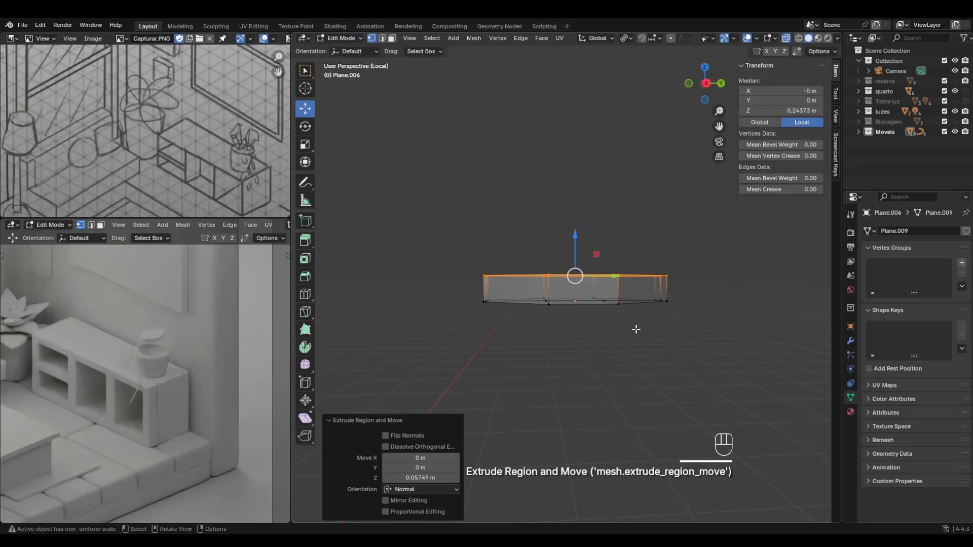
pyautogui.moveTo(636, 329); pyautogui.dragTo(747, 429, button='middle')
pyautogui.press('Tab')
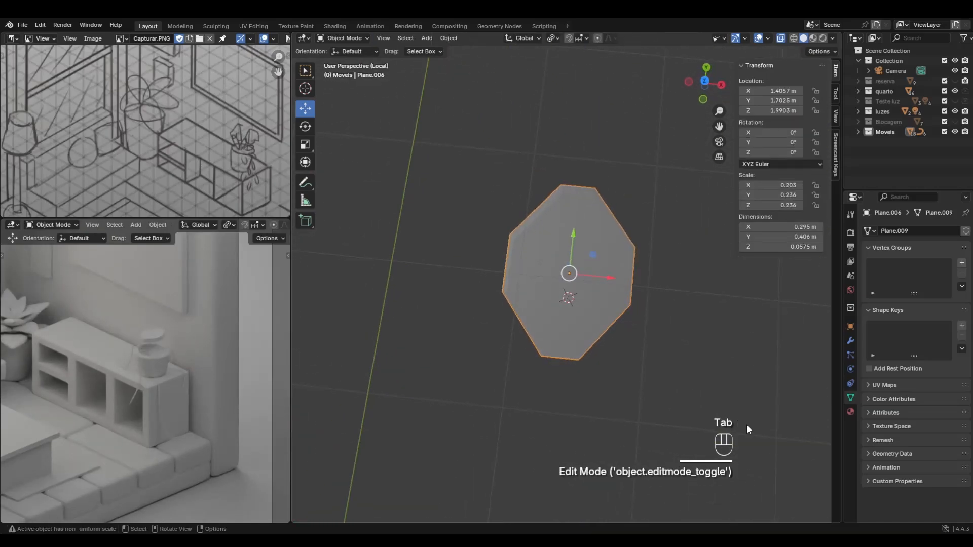
# Add a Subdivision Surface modifier with viewport level 2 to the leaf and shade it smooth.
pyautogui.click(850, 339)
pyautogui.moveTo(735, 269); pyautogui.dragTo(627, 226, button='middle')
pyautogui.click(924, 233)
pyautogui.click(906, 235)
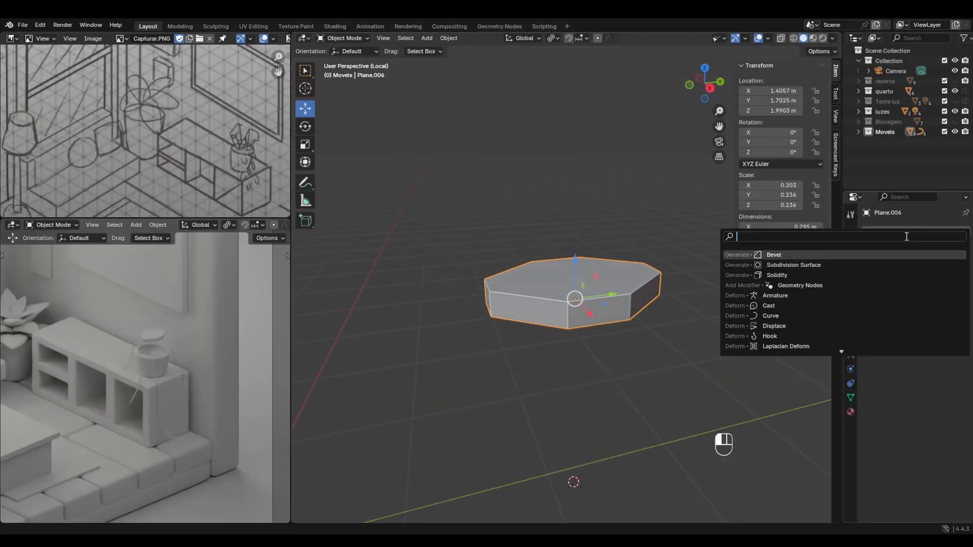
pyautogui.click(841, 265)
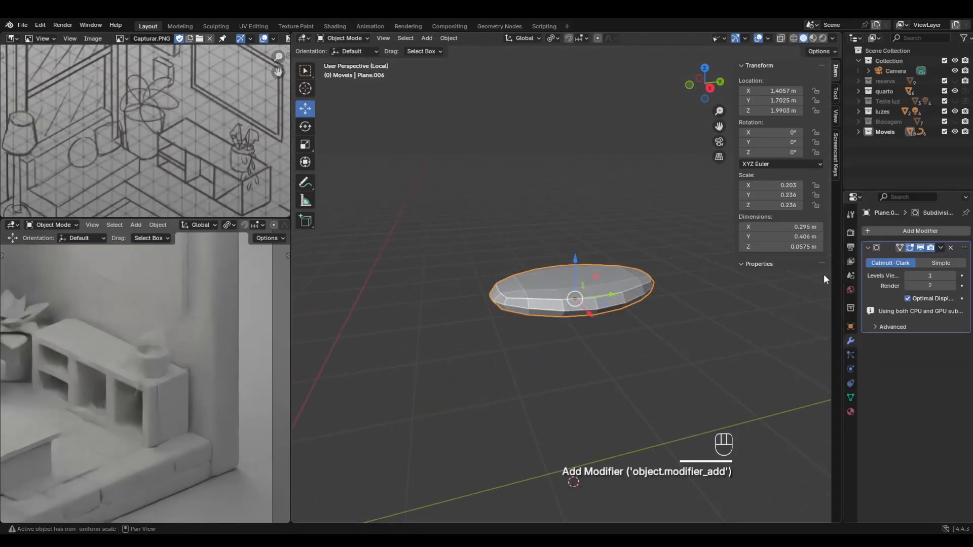
pyautogui.click(953, 275)
pyautogui.rightClick(582, 279)
pyautogui.click(582, 281)
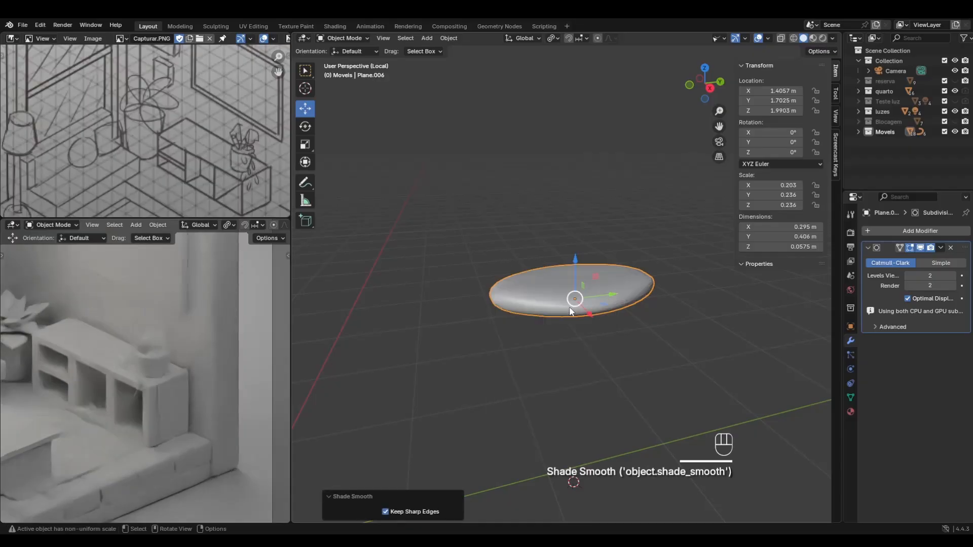
# Select all vertices at the leaf's lower tip in X-ray and scale them to about 0.74.
pyautogui.moveTo(570, 306); pyautogui.dragTo(557, 283, button='middle')
pyautogui.press('Tab')
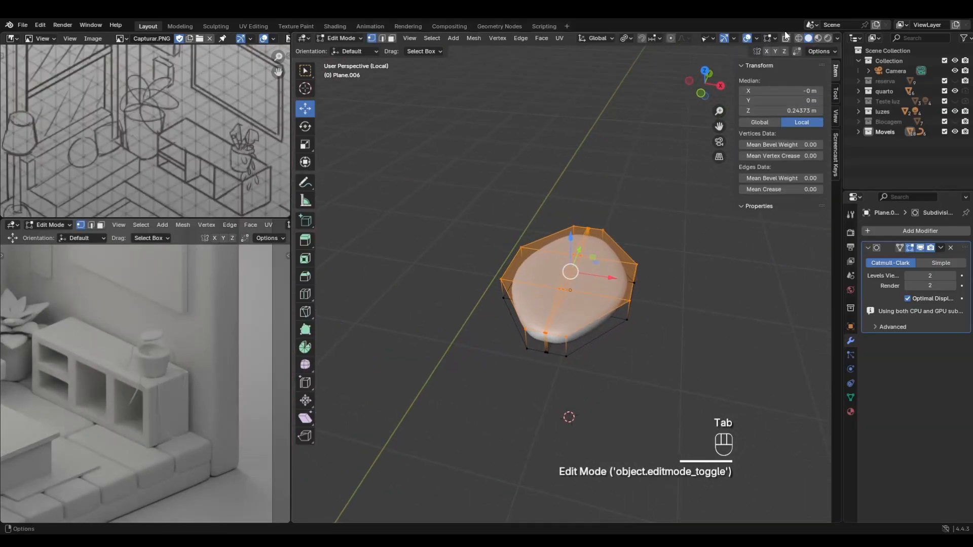
pyautogui.moveTo(506, 319); pyautogui.dragTo(577, 362)
pyautogui.press('s')
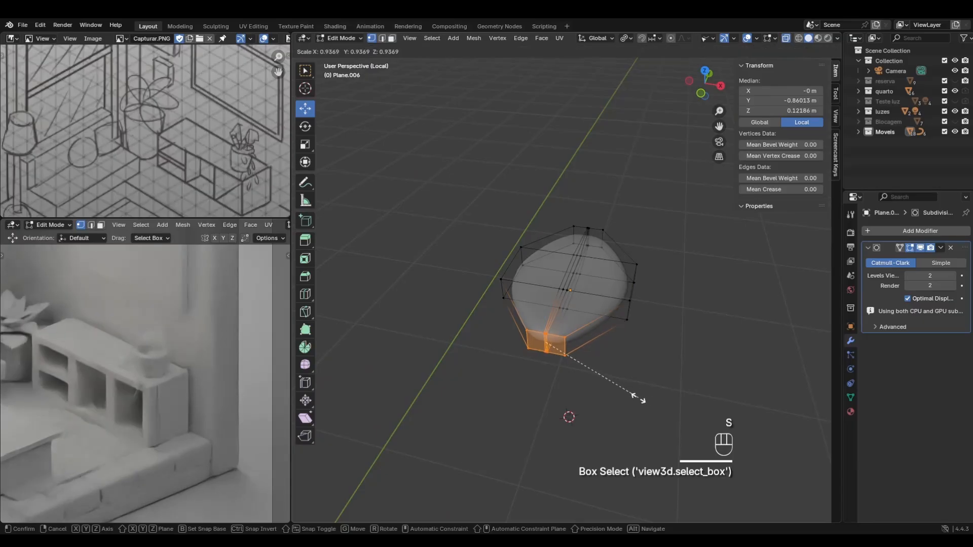
pyautogui.click(615, 393)
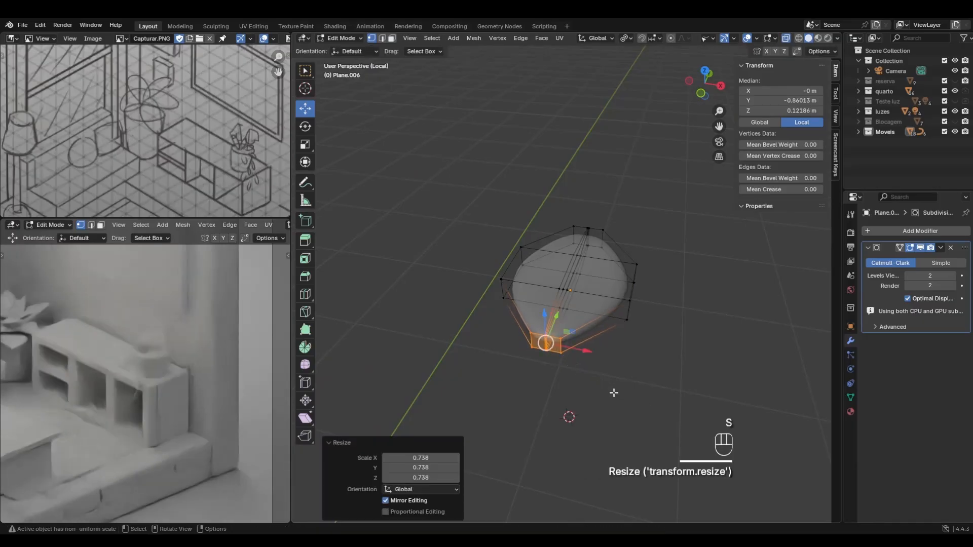
pyautogui.press('Tab')
# Select all vertices at the leaf's upper tip and scale them down to about 0.46.
pyautogui.moveTo(594, 413); pyautogui.dragTo(672, 434, button='middle')
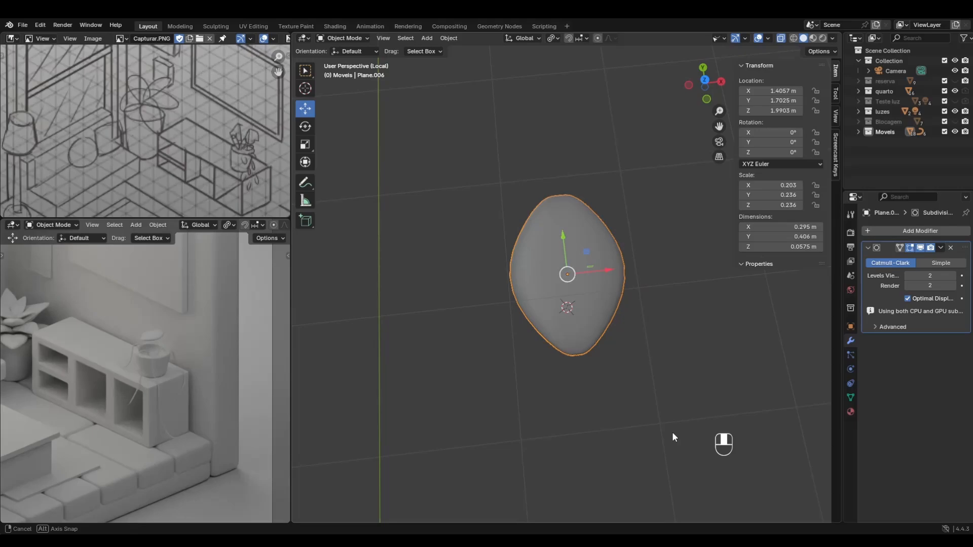
pyautogui.press('Tab')
pyautogui.moveTo(500, 170); pyautogui.dragTo(616, 218)
pyautogui.press('s')
pyautogui.click(608, 229)
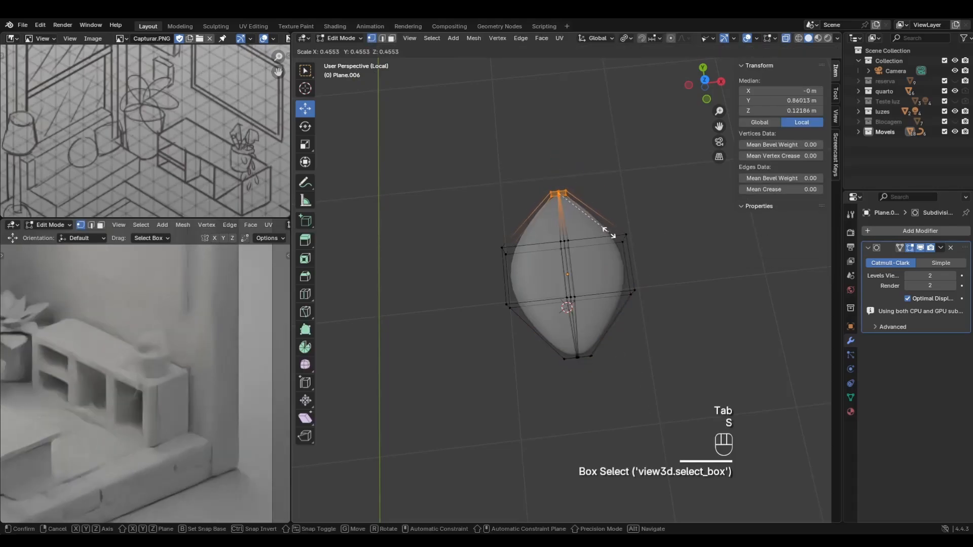
pyautogui.press('Tab')
# Move the leaf's upper cross row of vertices about 0.031 m along Y towards the upper tip.
pyautogui.moveTo(688, 334)
pyautogui.mouseDown(button='middle')
pyautogui.moveTo(694, 376)
pyautogui.moveTo(692, 332)
pyautogui.mouseUp(button='middle')
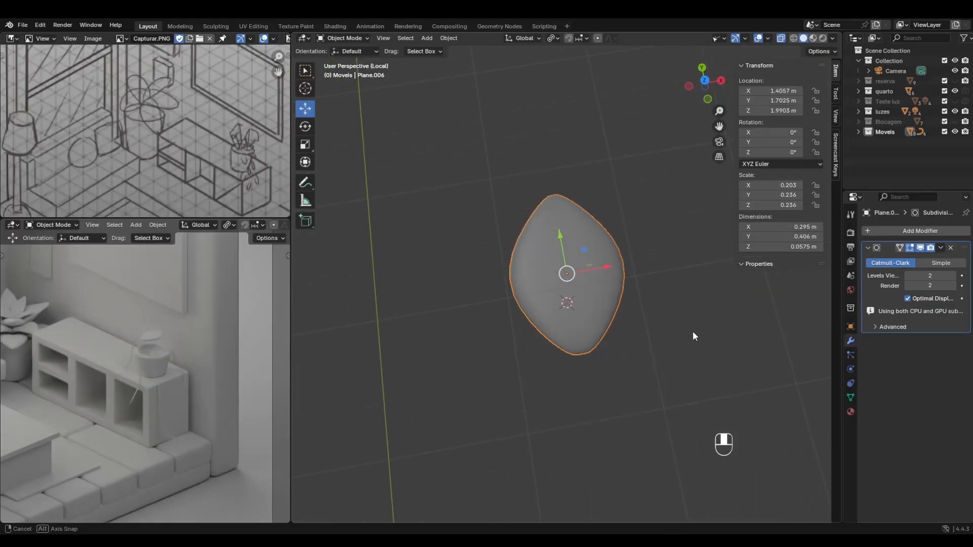
pyautogui.moveTo(693, 332); pyautogui.dragTo(692, 332, button='middle')
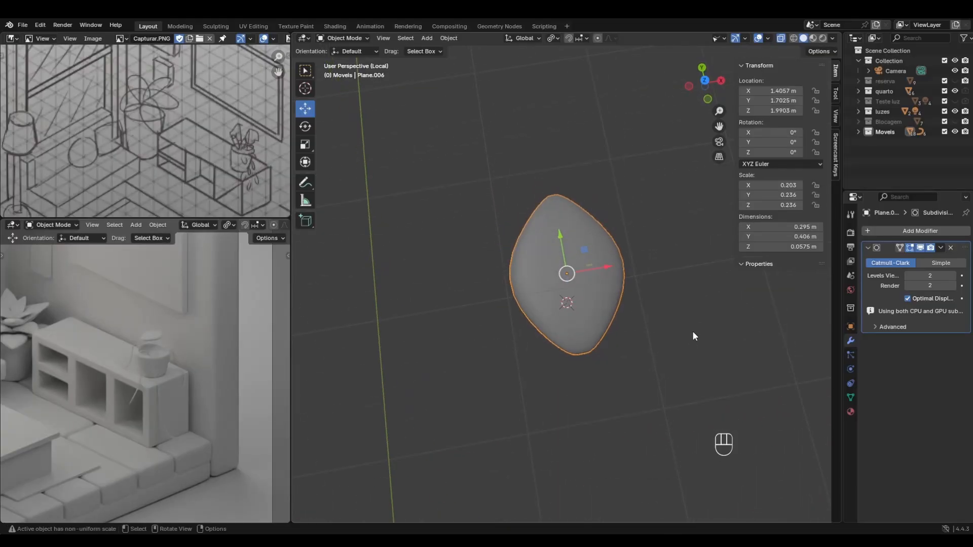
pyautogui.press('Tab')
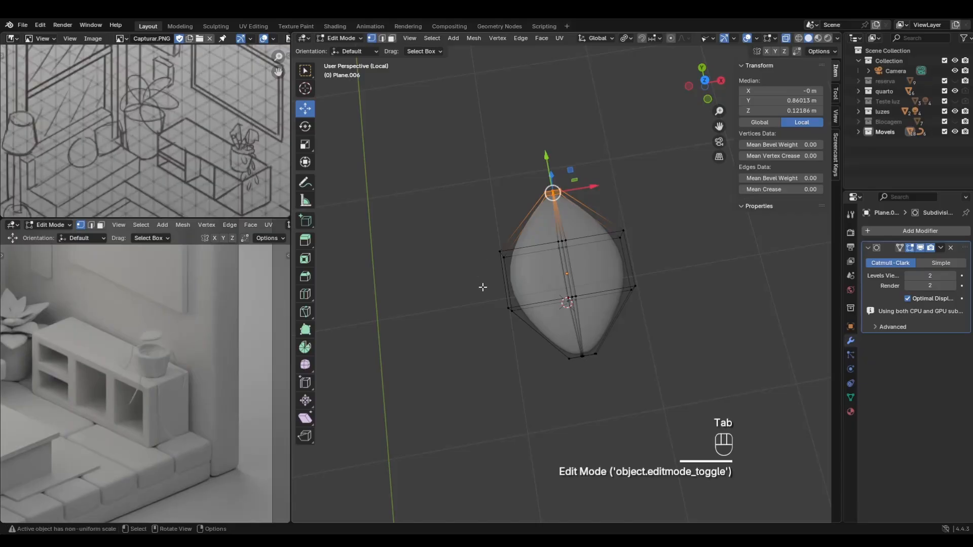
pyautogui.keyDown('shift'); pyautogui.moveTo(482, 287); pyautogui.dragTo(652, 214); pyautogui.keyUp('shift')
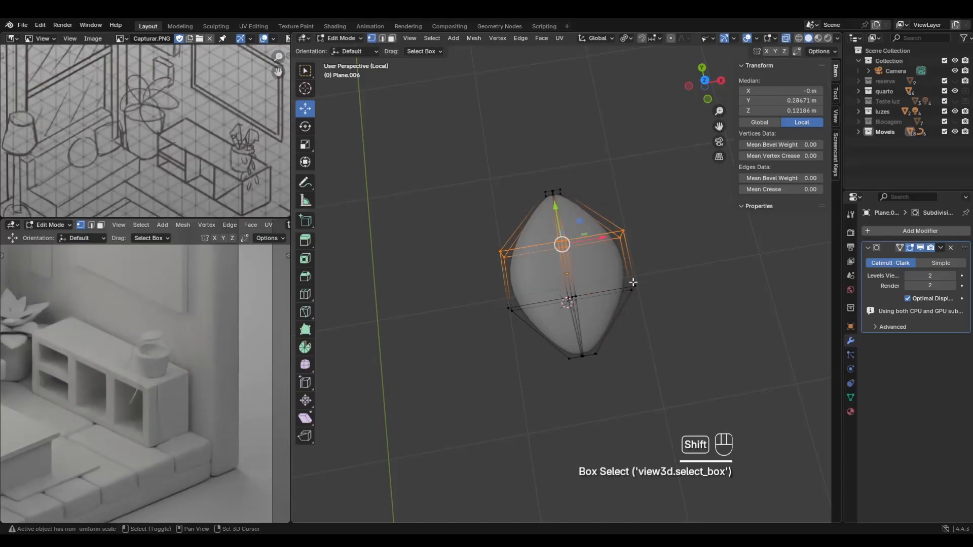
pyautogui.keyDown('shift'); pyautogui.click(633, 282); pyautogui.keyUp('shift')
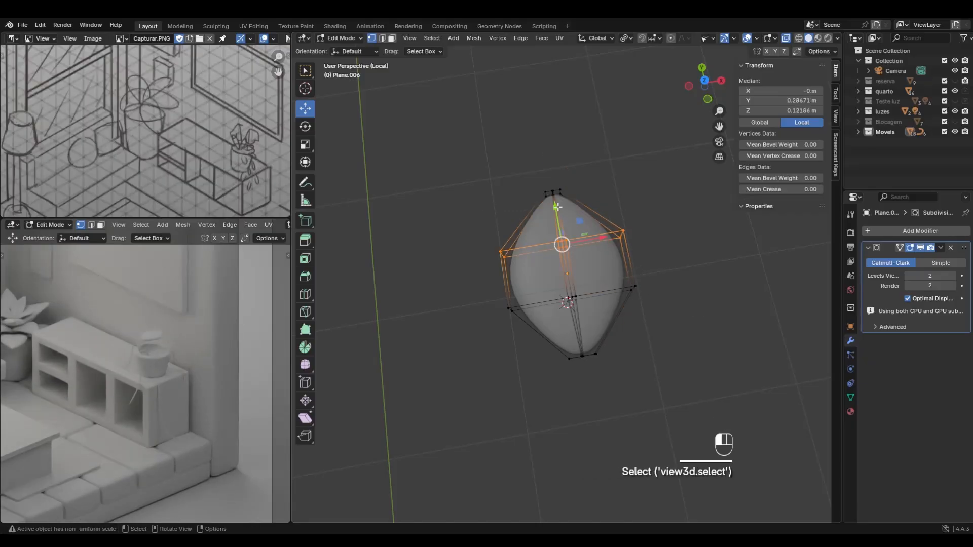
pyautogui.moveTo(557, 207); pyautogui.dragTo(637, 278)
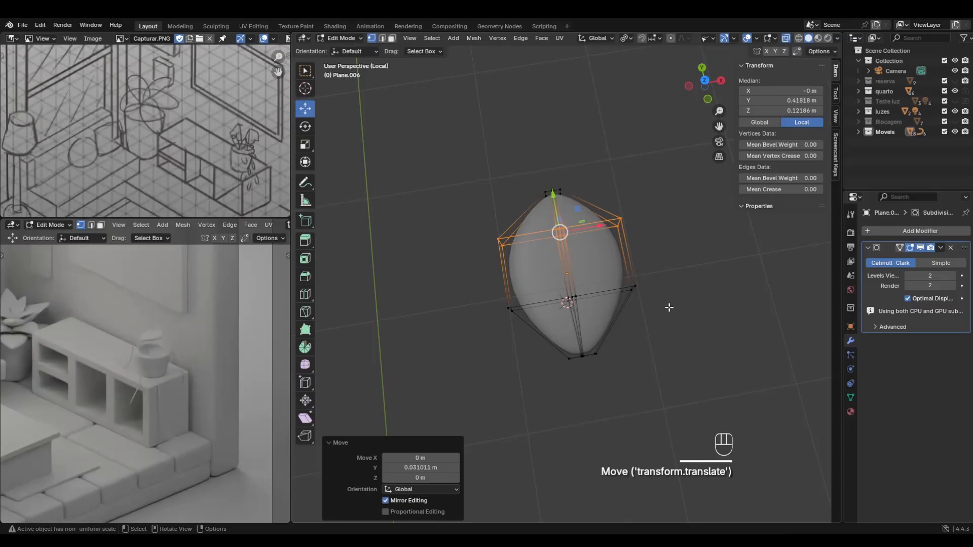
pyautogui.press('Tab')
# Try to scale down the loop running lengthwise through the centre of the leaf.
pyautogui.moveTo(712, 304); pyautogui.dragTo(585, 261, button='middle')
pyautogui.press('Tab')
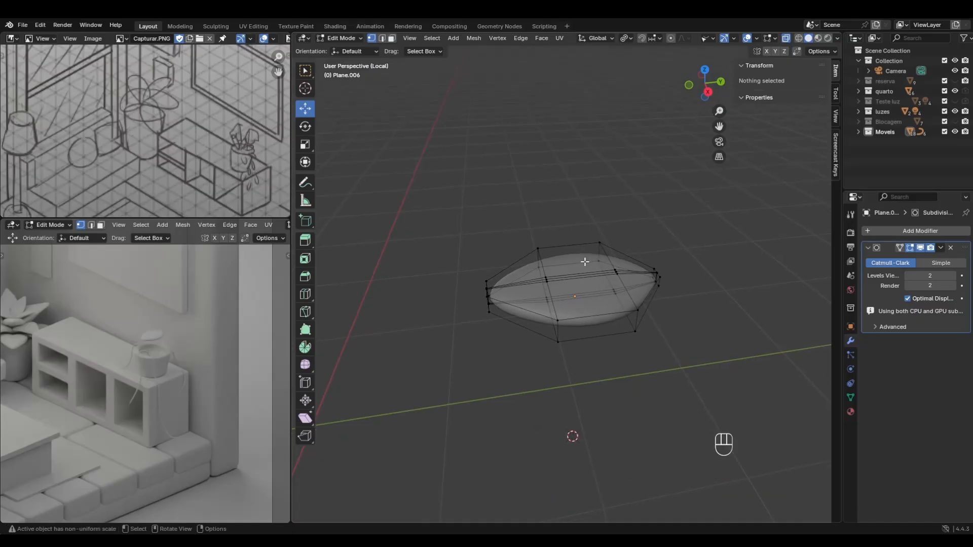
pyautogui.scroll(4, 554, 187)
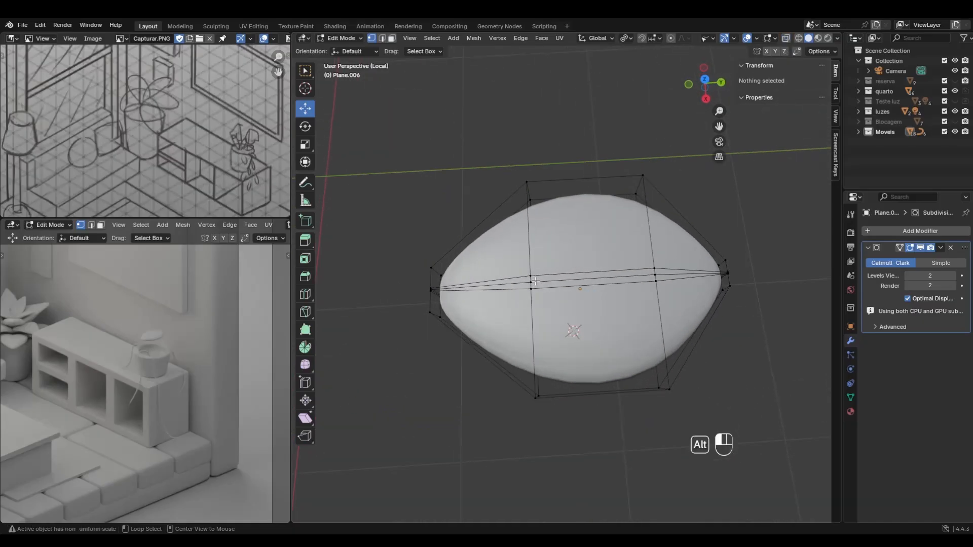
pyautogui.keyDown('alt'); pyautogui.click(536, 282); pyautogui.keyUp('alt')
pyautogui.moveTo(535, 281); pyautogui.dragTo(583, 253, button='middle')
pyautogui.press('s')
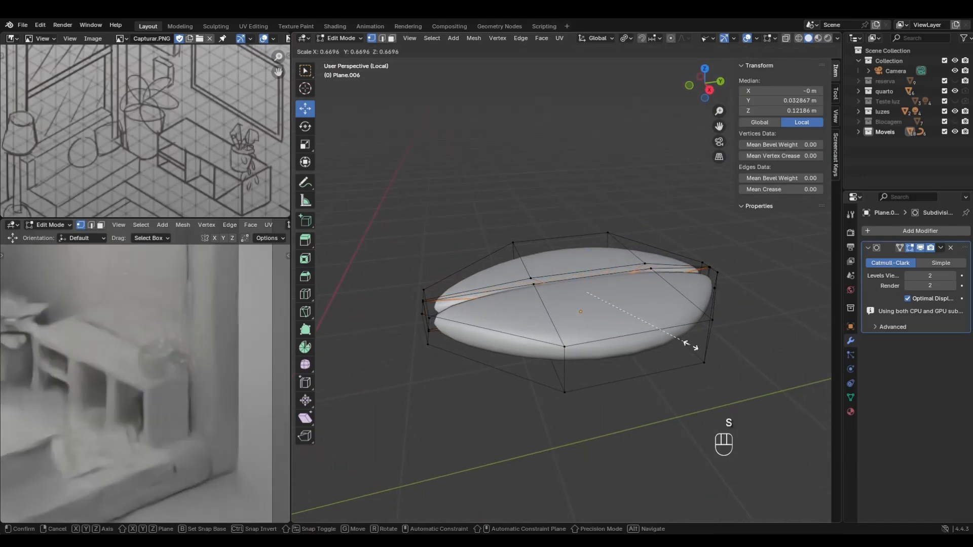
pyautogui.click(691, 345)
pyautogui.moveTo(636, 318); pyautogui.dragTo(549, 345, button='middle')
pyautogui.hotkey('ctrl', 'z')
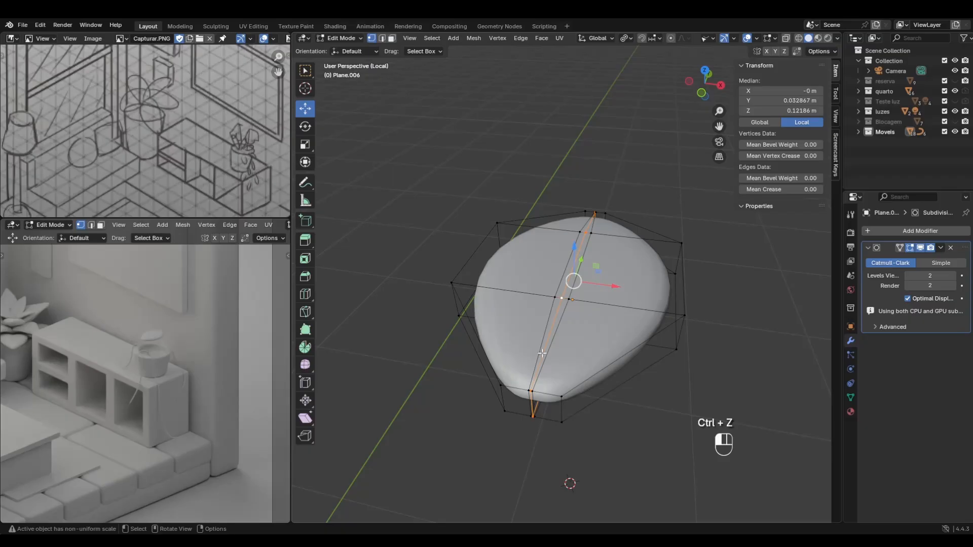
# Select the middle section of the leaf's central strip on the upper surface and lower it along Z.
pyautogui.click(542, 353)
pyautogui.keyDown('alt'); pyautogui.click(532, 385); pyautogui.keyUp('alt')
pyautogui.keyDown('alt'); pyautogui.click(533, 385); pyautogui.keyUp('alt')
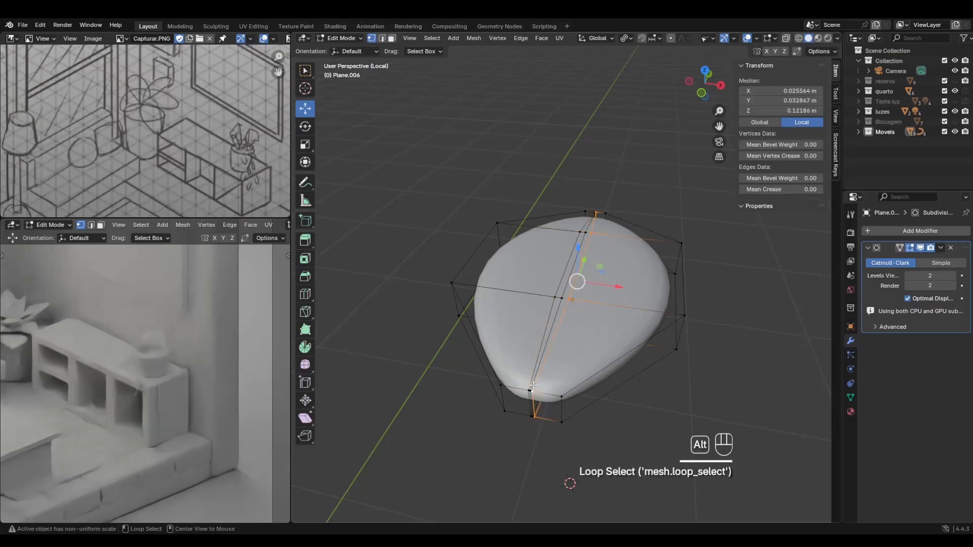
pyautogui.keyDown('alt'); pyautogui.keyDown('shift'); pyautogui.click(531, 385); pyautogui.keyUp('shift'); pyautogui.keyUp('alt')
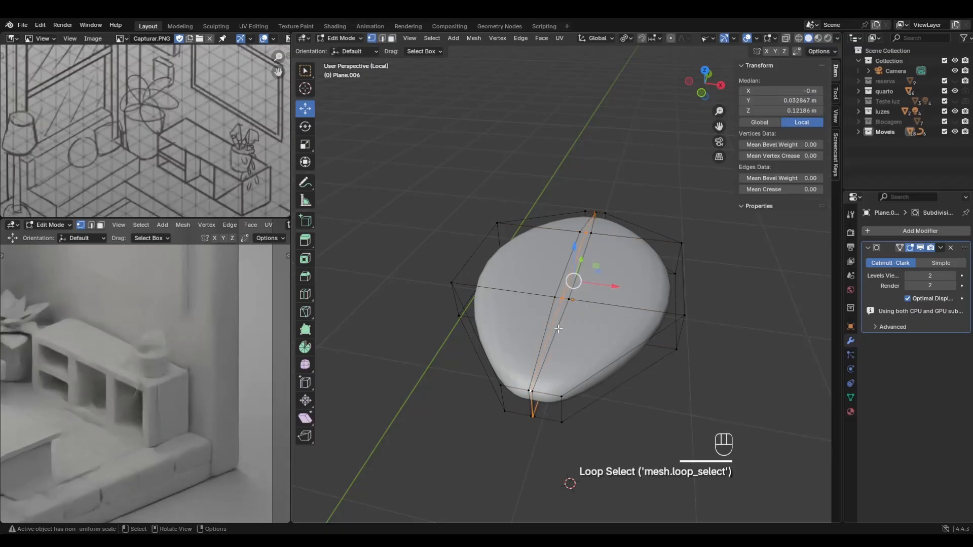
pyautogui.click(561, 300)
pyautogui.moveTo(552, 345); pyautogui.dragTo(616, 261, button='middle')
pyautogui.keyDown('shift'); pyautogui.click(638, 227); pyautogui.keyUp('shift')
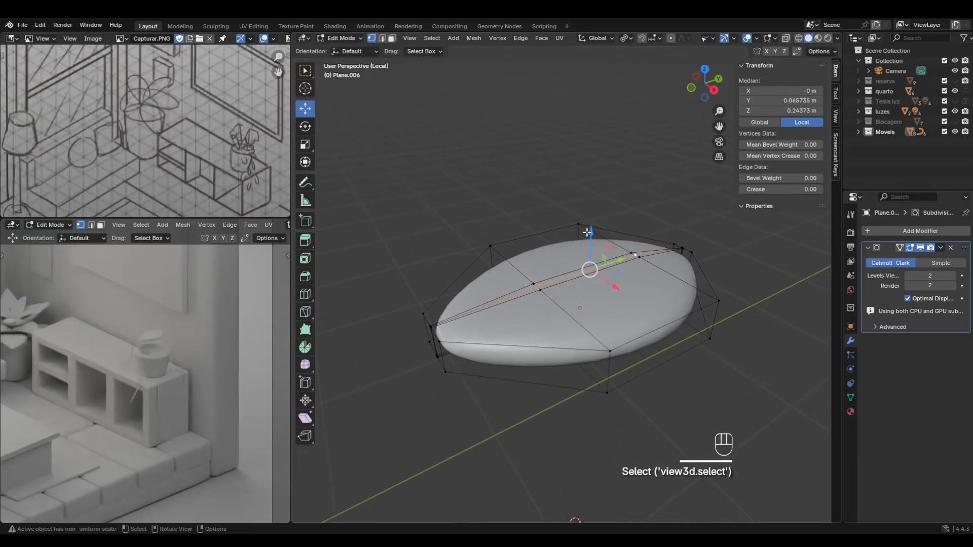
pyautogui.moveTo(588, 231); pyautogui.dragTo(588, 243)
pyautogui.moveTo(589, 249); pyautogui.dragTo(626, 316, button='middle')
# Try sinking the middle section of the central strip by about 0.03 m along Z to form a crease.
pyautogui.press('g')
pyautogui.press('z')
pyautogui.click(582, 282)
pyautogui.hotkey('ctrl', 'z')
pyautogui.moveTo(583, 265); pyautogui.dragTo(588, 259)
pyautogui.moveTo(587, 258); pyautogui.dragTo(598, 223, button='middle')
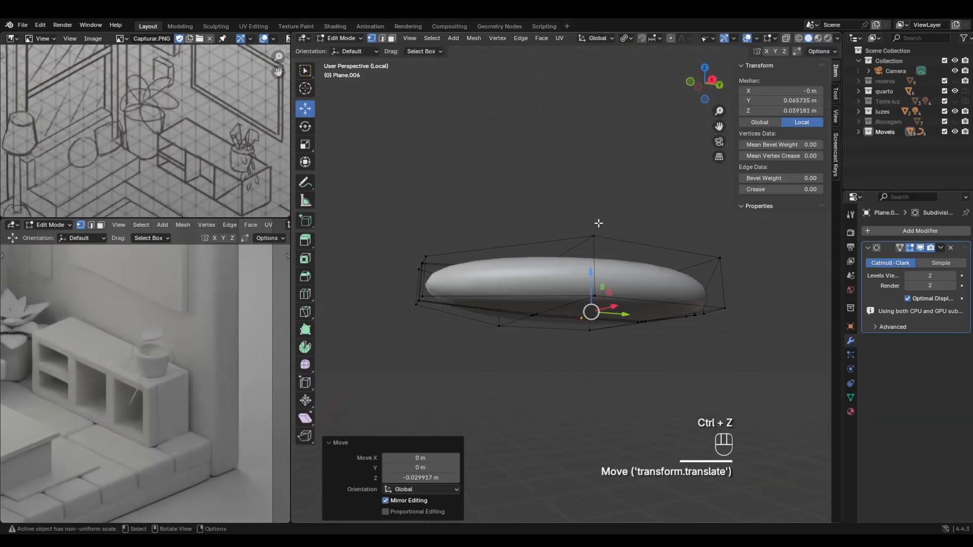
# Check the creased leaf in Object Mode and undo the lowering of its central strip.
pyautogui.press('Tab')
pyautogui.moveTo(648, 340); pyautogui.dragTo(658, 470, button='middle')
pyautogui.hotkey('ctrl', 'z')
pyautogui.hotkey('ctrl', 'z')
pyautogui.hotkey('ctrl', 'z')
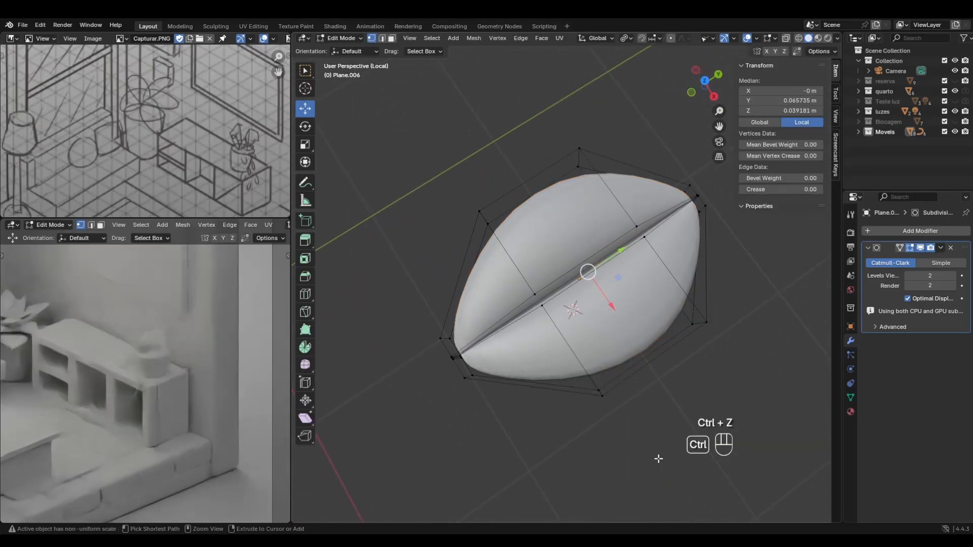
# Select the leaf's central strip vertices including both tips and lower them about 0.014 m along Z.
pyautogui.moveTo(577, 446); pyautogui.dragTo(641, 347, button='middle')
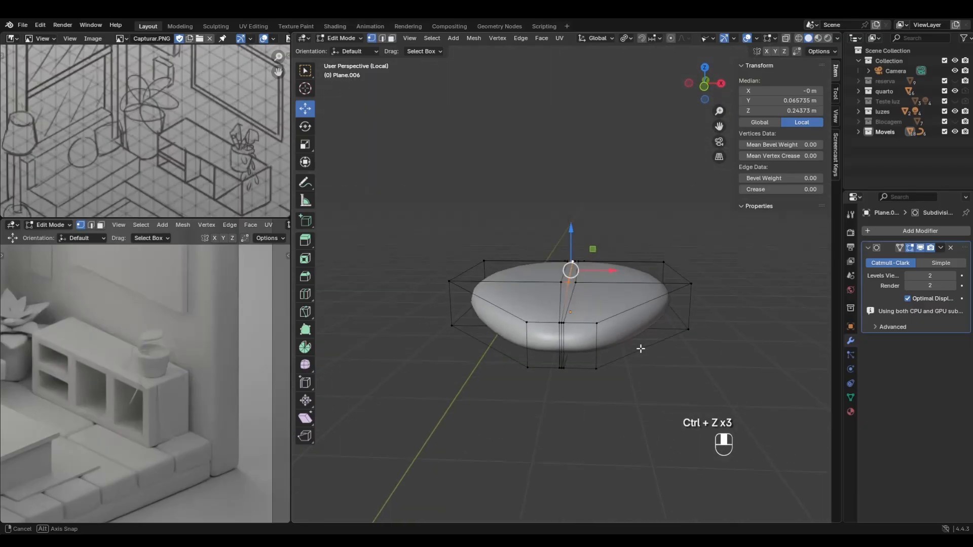
pyautogui.keyDown('shift'); pyautogui.click(562, 331); pyautogui.keyUp('shift')
pyautogui.click(563, 331)
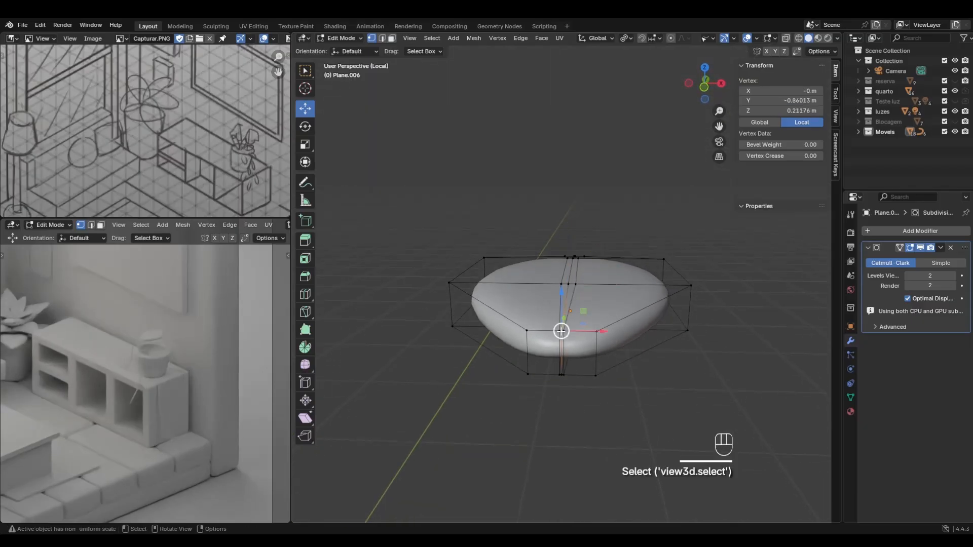
pyautogui.moveTo(563, 330); pyautogui.dragTo(671, 287, button='middle')
pyautogui.keyDown('shift'); pyautogui.click(563, 305); pyautogui.keyUp('shift')
pyautogui.keyDown('shift'); pyautogui.click(731, 301); pyautogui.keyUp('shift')
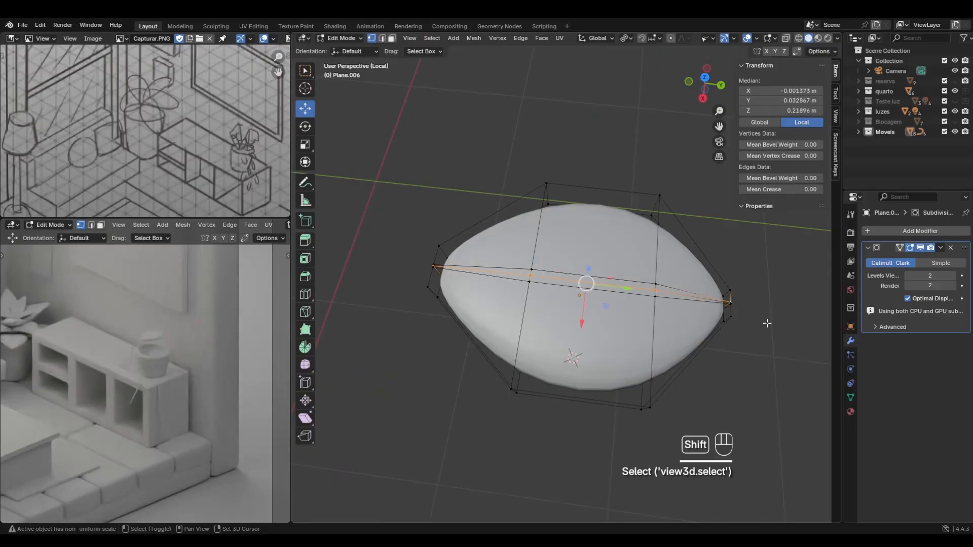
pyautogui.moveTo(767, 323); pyautogui.dragTo(628, 282, button='middle')
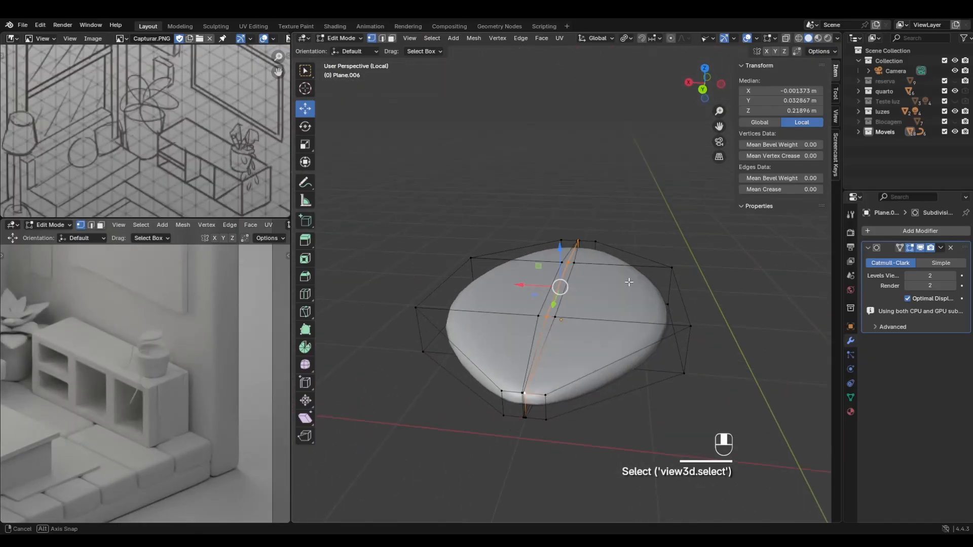
pyautogui.keyDown('shift'); pyautogui.click(525, 393); pyautogui.keyUp('shift')
pyautogui.moveTo(508, 358); pyautogui.dragTo(706, 341, button='middle')
pyautogui.moveTo(580, 238); pyautogui.dragTo(581, 246)
pyautogui.moveTo(581, 246); pyautogui.dragTo(666, 409, button='middle')
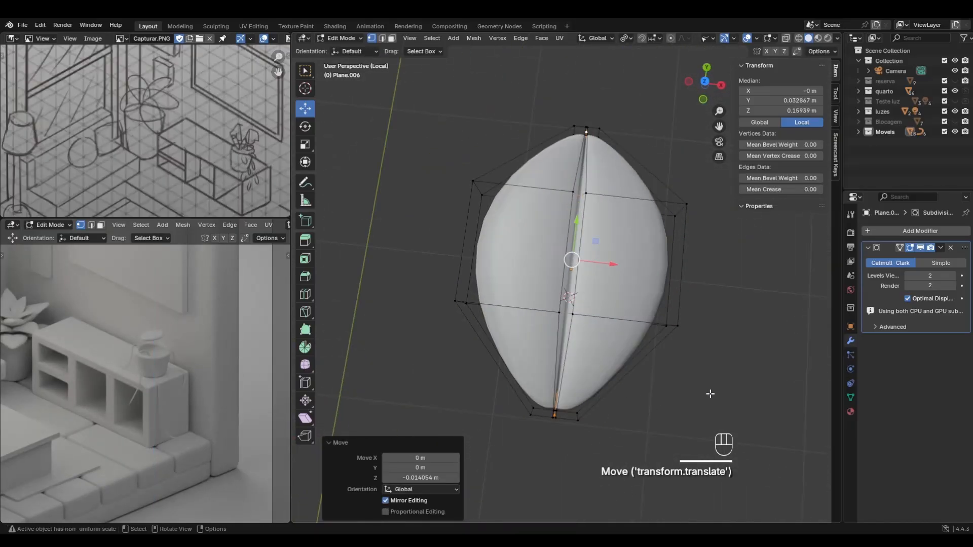
# Select all vertices of the leaf's pointed front tip through the mesh and scale them down to about 0.39.
pyautogui.click(710, 394)
pyautogui.press('Tab')
pyautogui.press('Tab')
pyautogui.moveTo(503, 389); pyautogui.dragTo(642, 474)
pyautogui.click(786, 38)
pyautogui.moveTo(499, 370); pyautogui.dragTo(612, 467)
pyautogui.press('s')
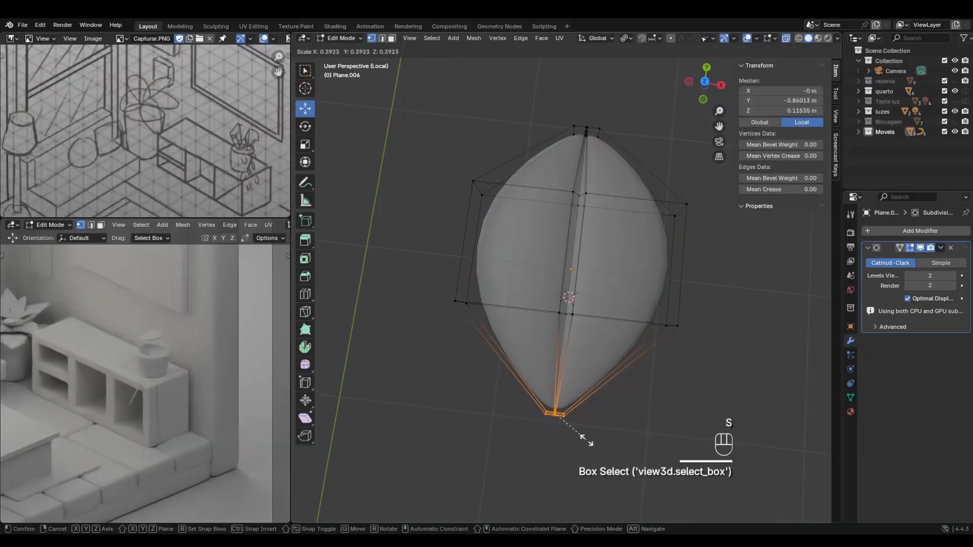
pyautogui.click(587, 442)
# Select all vertices at the leaf's rear end and scale them up by about 1.92 to broaden it.
pyautogui.moveTo(571, 117); pyautogui.dragTo(604, 141)
pyautogui.press('s')
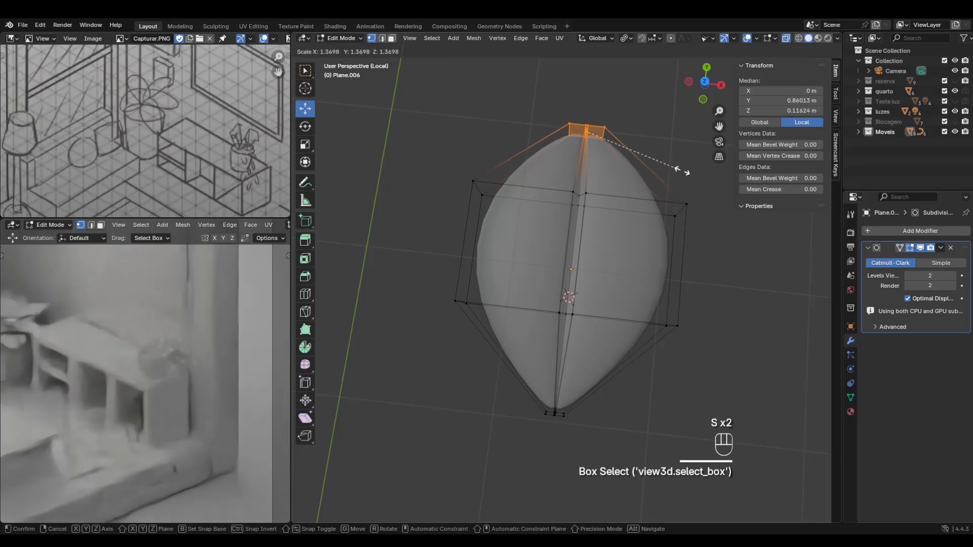
pyautogui.click(679, 167)
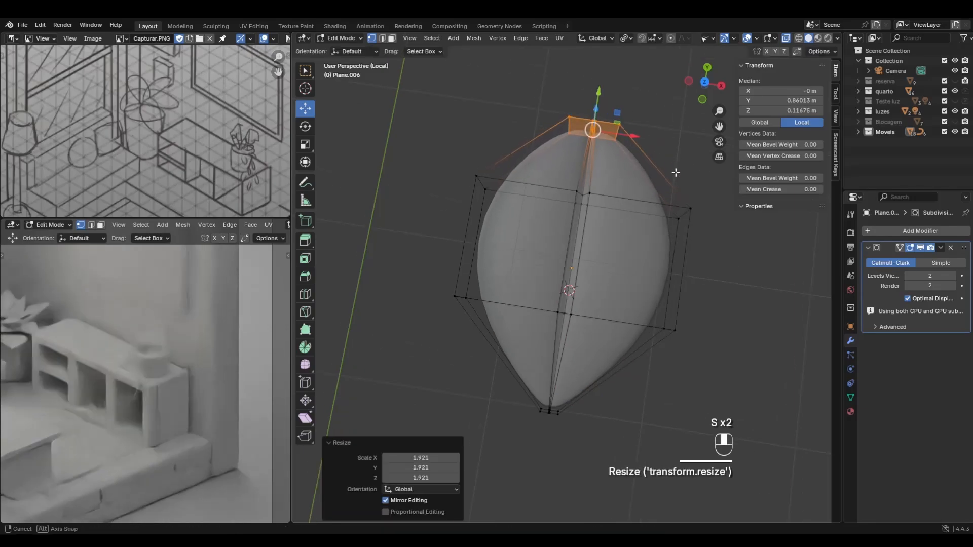
pyautogui.press('Tab')
pyautogui.moveTo(675, 219); pyautogui.dragTo(781, 100, button='middle')
pyautogui.click(781, 40)
pyautogui.keyDown('shift'); pyautogui.moveTo(628, 253); pyautogui.dragTo(623, 306, button='middle'); pyautogui.keyUp('shift')
pyautogui.press('Tab')
# Raise the crease's upper vertex at the leaf's broad rear end by about 0.027 m along Z.
pyautogui.moveTo(690, 339); pyautogui.dragTo(656, 399, button='middle')
pyautogui.click(634, 396)
pyautogui.click(608, 330)
pyautogui.click(628, 428)
pyautogui.moveTo(629, 428); pyautogui.dragTo(652, 355, button='middle')
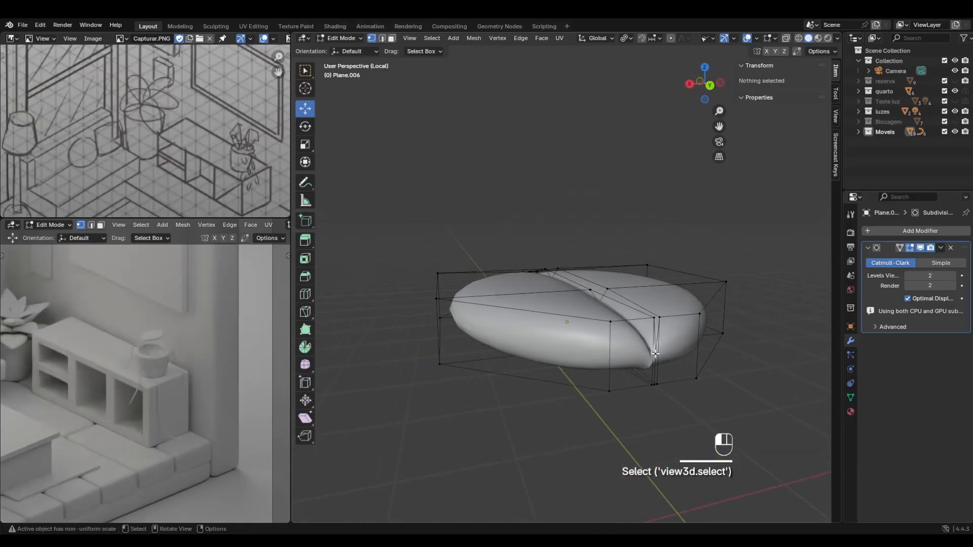
pyautogui.click(655, 354)
pyautogui.moveTo(662, 326); pyautogui.dragTo(656, 278)
pyautogui.moveTo(655, 278); pyautogui.dragTo(779, 307, button='middle')
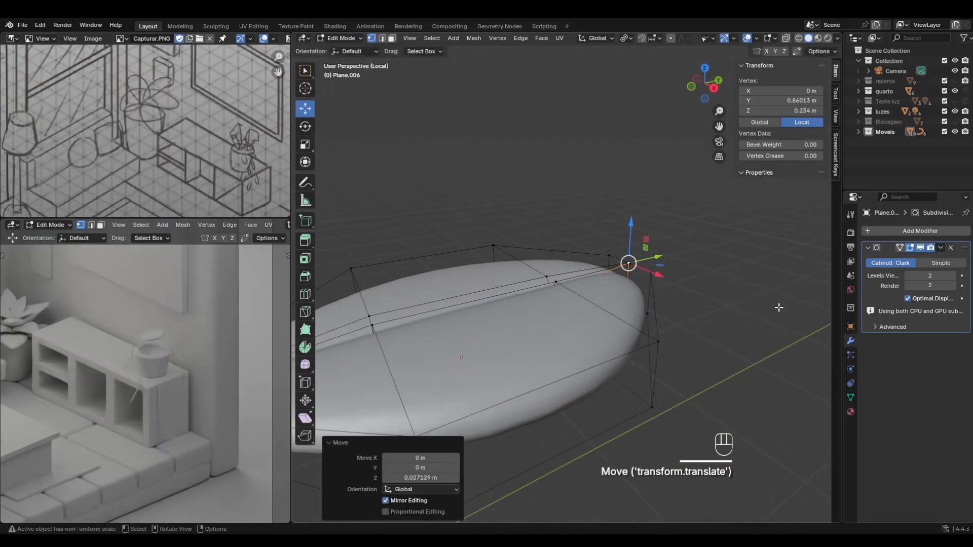
# Raise the crease's vertex at the leaf's narrow front tip about 0.005 m along Z and check the shape in Object Mode.
pyautogui.keyDown('shift'); pyautogui.moveTo(555, 354); pyautogui.dragTo(711, 289, button='middle'); pyautogui.keyUp('shift')
pyautogui.click(755, 330)
pyautogui.moveTo(549, 245); pyautogui.dragTo(549, 238)
pyautogui.moveTo(549, 238); pyautogui.dragTo(590, 304, button='middle')
pyautogui.scroll(-6, 591, 304)
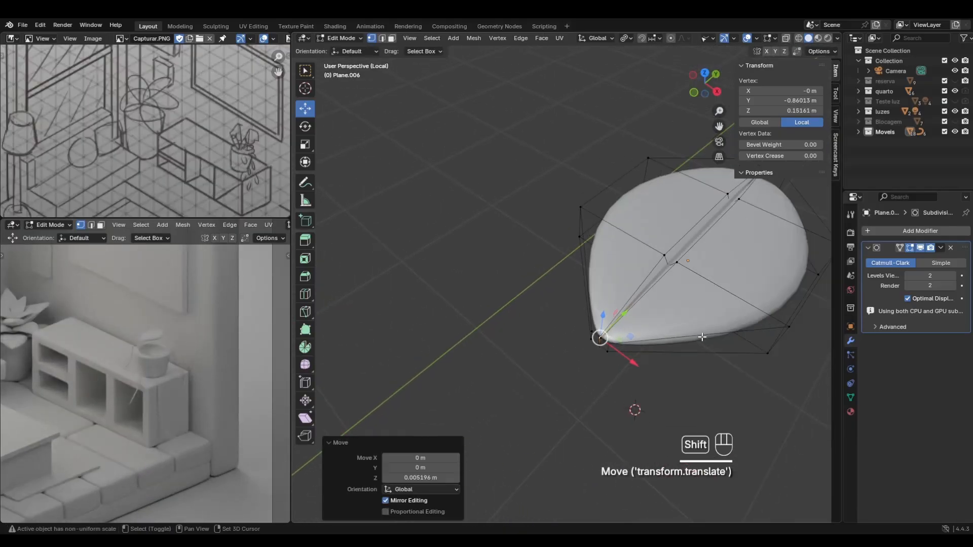
pyautogui.keyDown('shift'); pyautogui.moveTo(702, 336); pyautogui.dragTo(659, 329, button='middle'); pyautogui.keyUp('shift')
pyautogui.moveTo(659, 329); pyautogui.dragTo(597, 287, button='middle')
pyautogui.scroll(-5, 597, 288)
pyautogui.press('Tab')
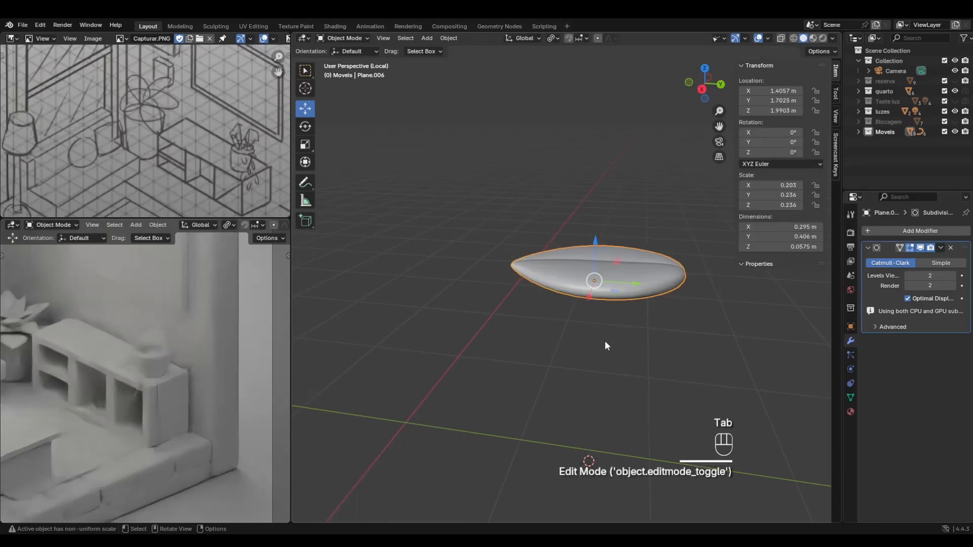
# Arch the leaf in side view by moving its middle vertices about 0.113 m up and -0.023 m along Y with smooth proportional editing.
pyautogui.click(611, 334)
pyautogui.click(782, 39)
pyautogui.moveTo(649, 243); pyautogui.dragTo(660, 226, button='middle')
pyautogui.press('Tab')
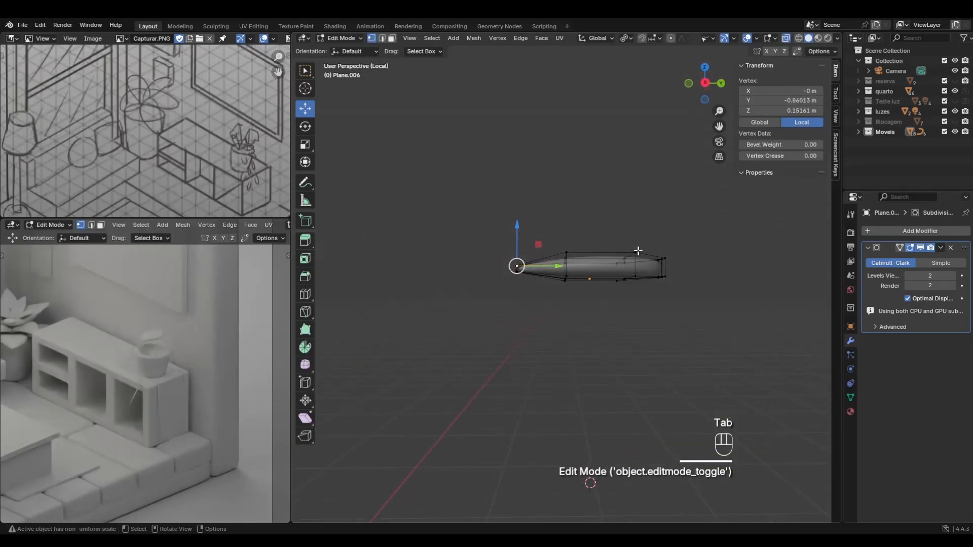
pyautogui.click(706, 82)
pyautogui.keyDown('shift'); pyautogui.moveTo(624, 334); pyautogui.dragTo(614, 352, button='middle'); pyautogui.keyUp('shift')
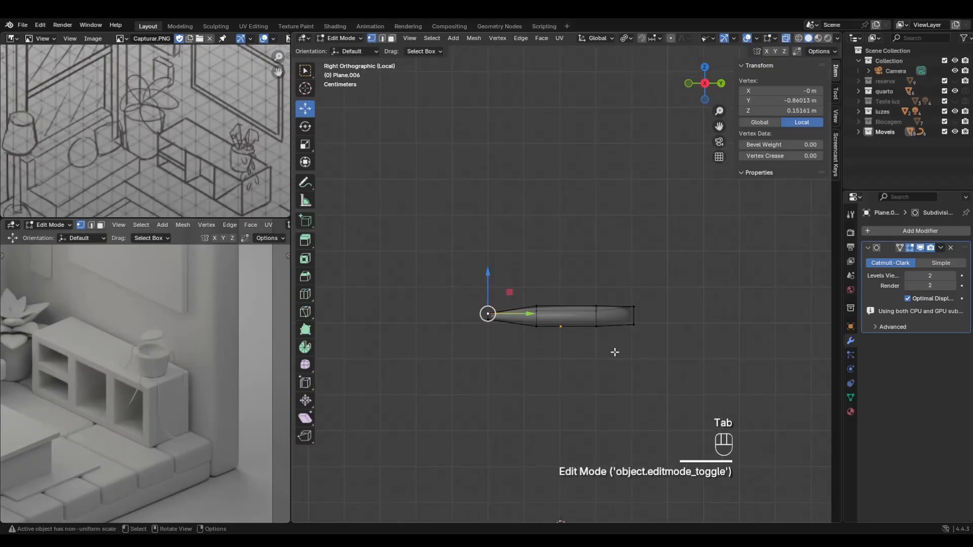
pyautogui.moveTo(525, 276); pyautogui.dragTo(611, 369)
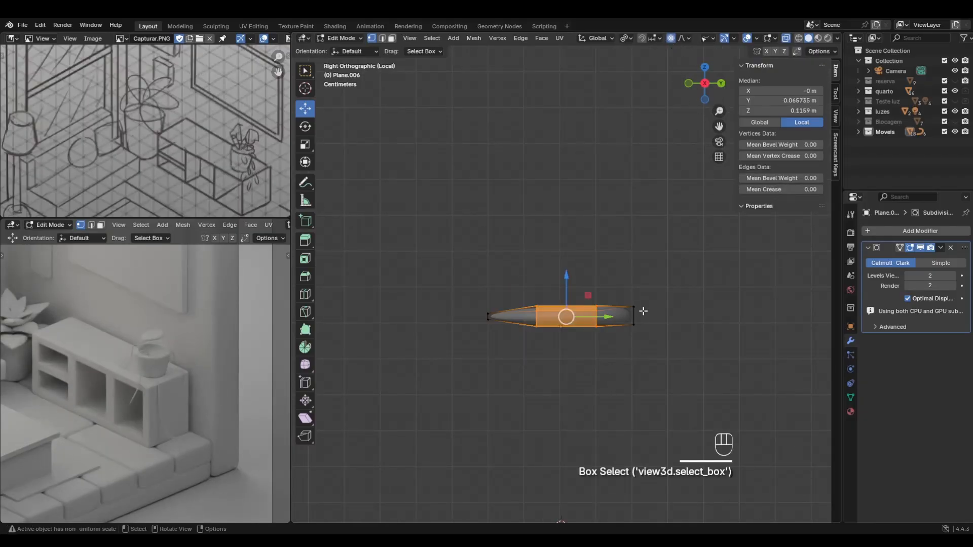
pyautogui.press('g')
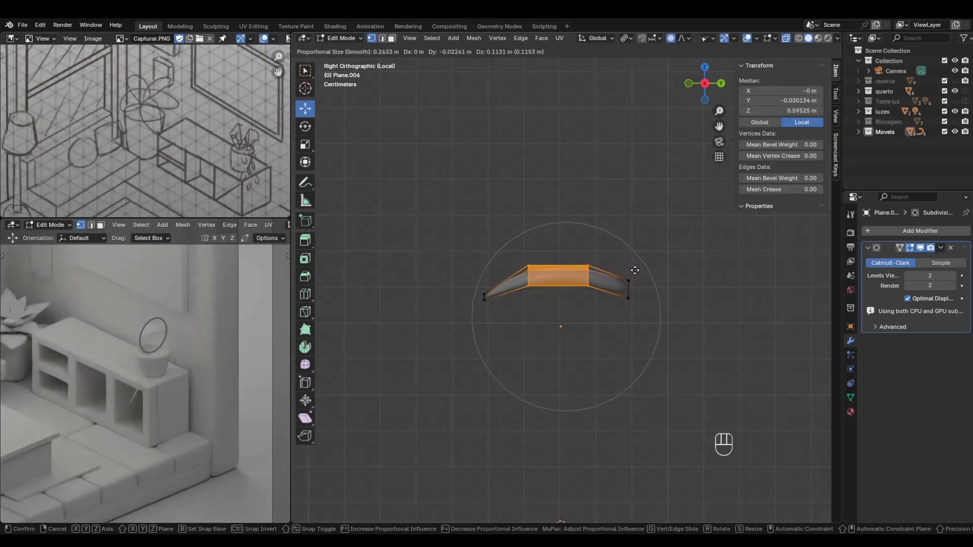
pyautogui.click(634, 270)
pyautogui.moveTo(633, 271); pyautogui.dragTo(643, 305, button='middle')
pyautogui.click(787, 38)
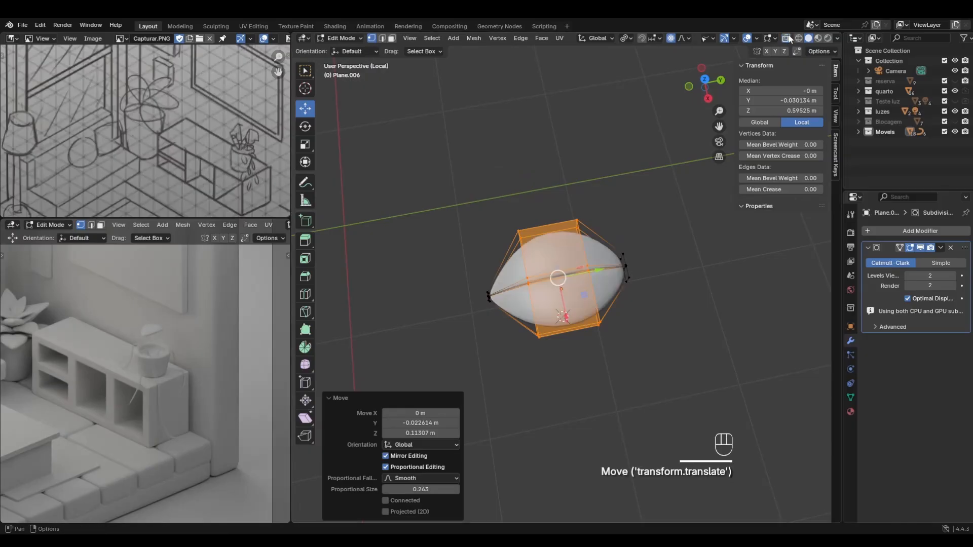
pyautogui.press('Tab')
pyautogui.moveTo(691, 283); pyautogui.dragTo(762, 276, button='middle')
pyautogui.press('Tab')
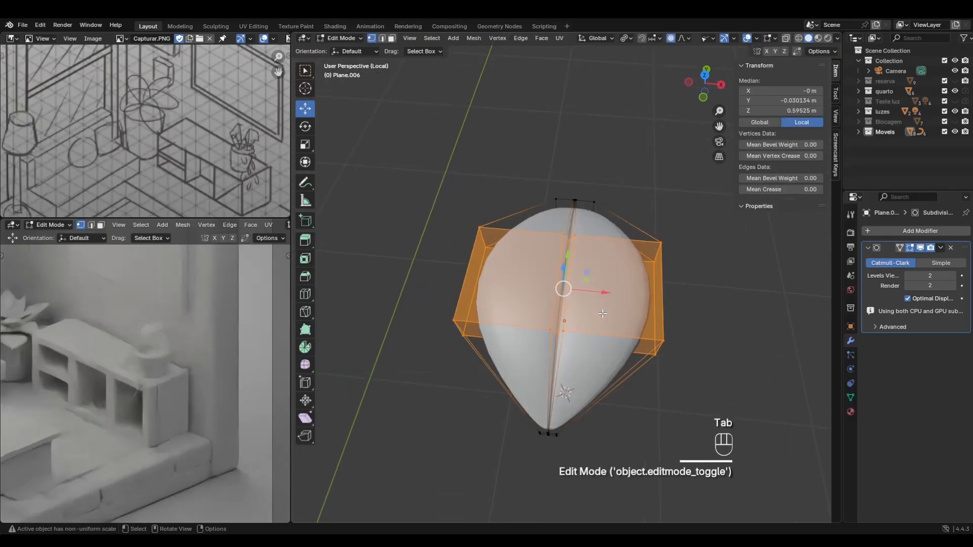
# Select the edge loops flanking the leaf's central crease.
pyautogui.scroll(4, 577, 354)
pyautogui.keyDown('alt'); pyautogui.click(563, 340); pyautogui.keyUp('alt')
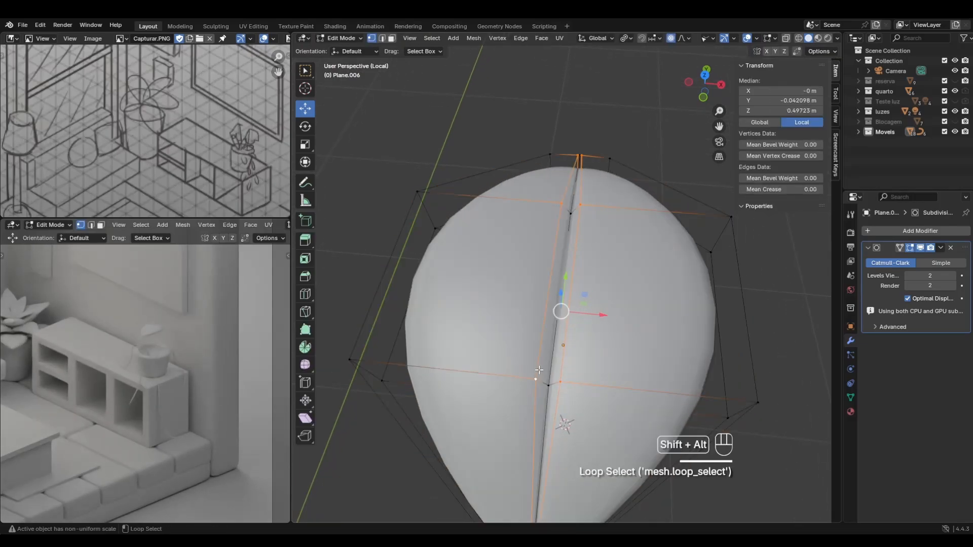
pyautogui.moveTo(539, 370); pyautogui.dragTo(658, 238, button='middle')
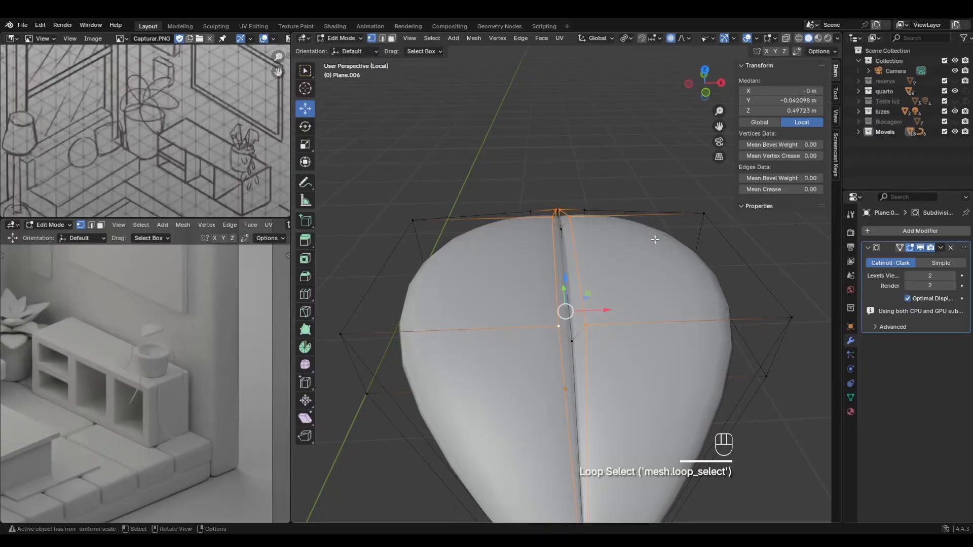
pyautogui.press('s')
pyautogui.press('x')
pyautogui.click(677, 230)
pyautogui.hotkey('ctrl', 'z')
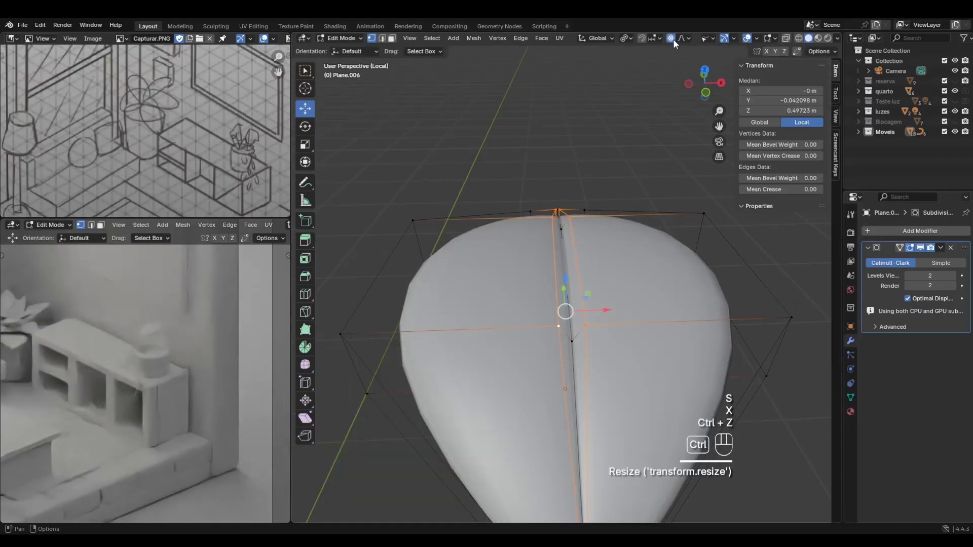
# Spread the edge loops flanking the crease apart along X with proportional editing off, and inspect the leaf in Object Mode.
pyautogui.press('s')
pyautogui.press('x')
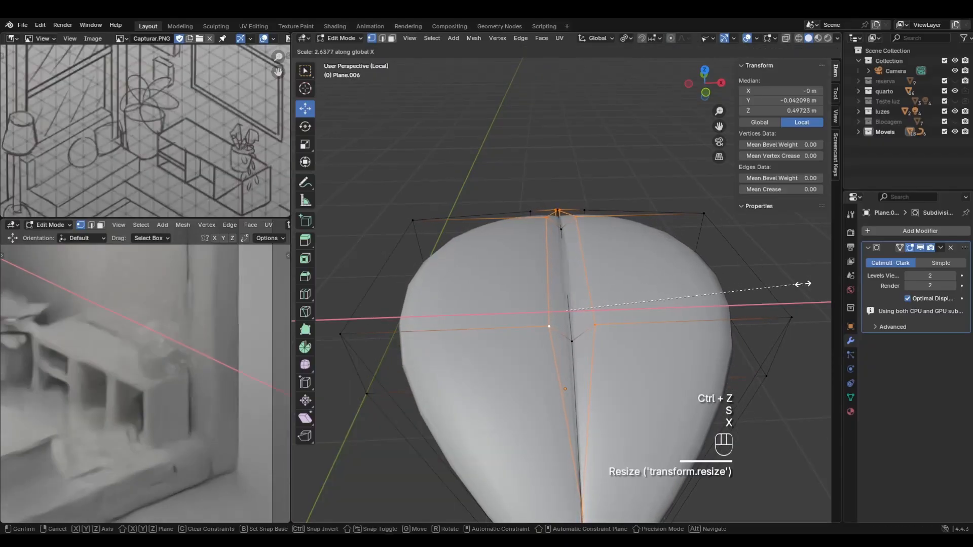
pyautogui.click(749, 285)
pyautogui.press('Tab')
pyautogui.moveTo(701, 245); pyautogui.dragTo(606, 277, button='middle')
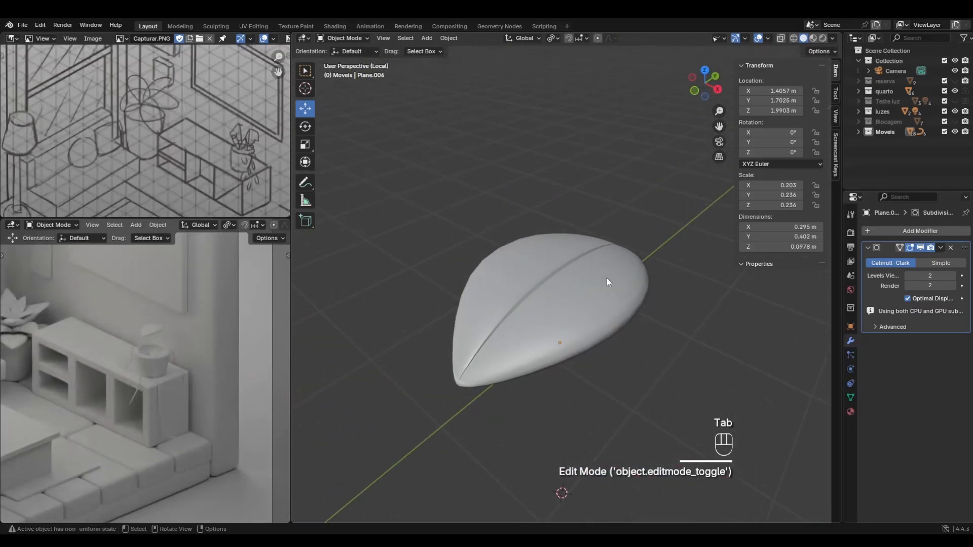
# Apply Shade Smooth to the leaf.
pyautogui.click(606, 278)
pyautogui.rightClick(606, 280)
pyautogui.click(594, 278)
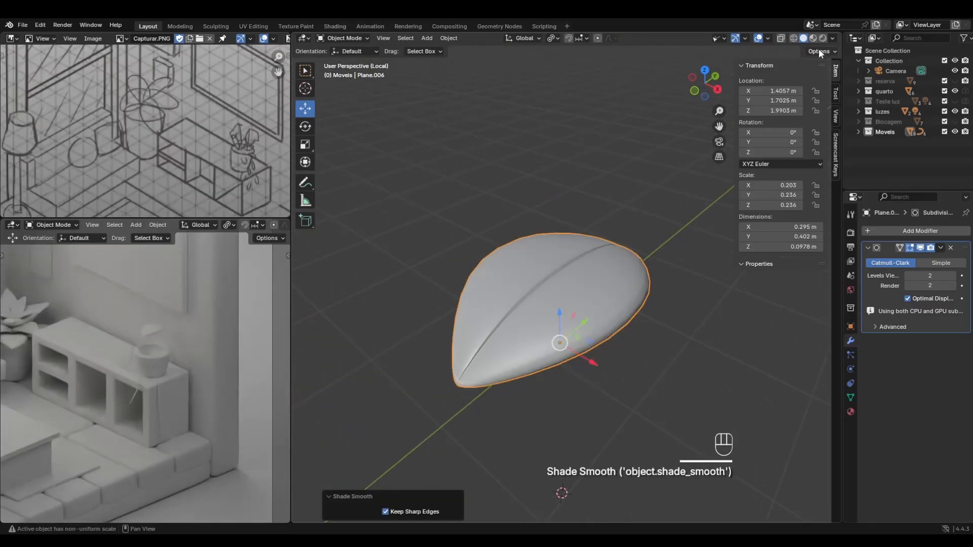
# Turn off the Cavity effect in the viewport shading.
pyautogui.click(768, 38)
pyautogui.click(742, 38)
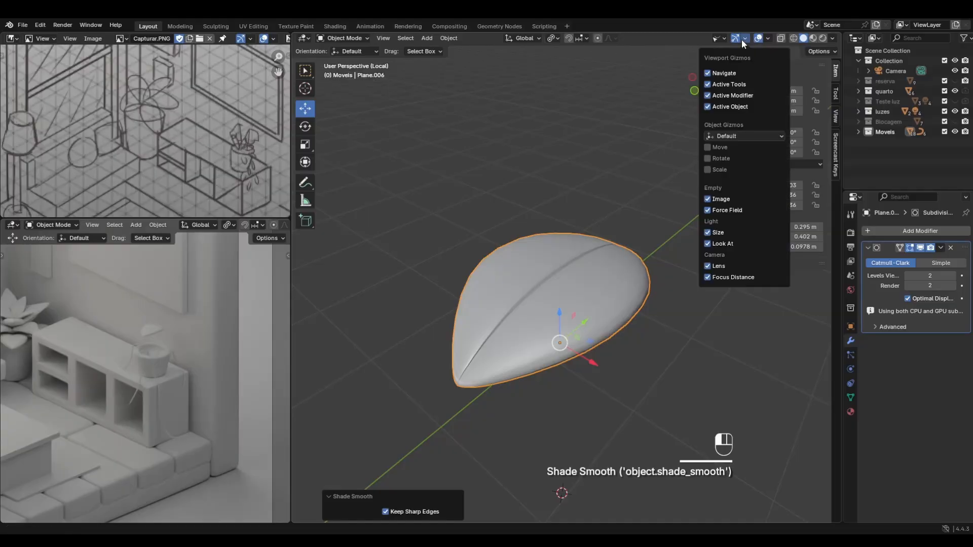
pyautogui.click(832, 38)
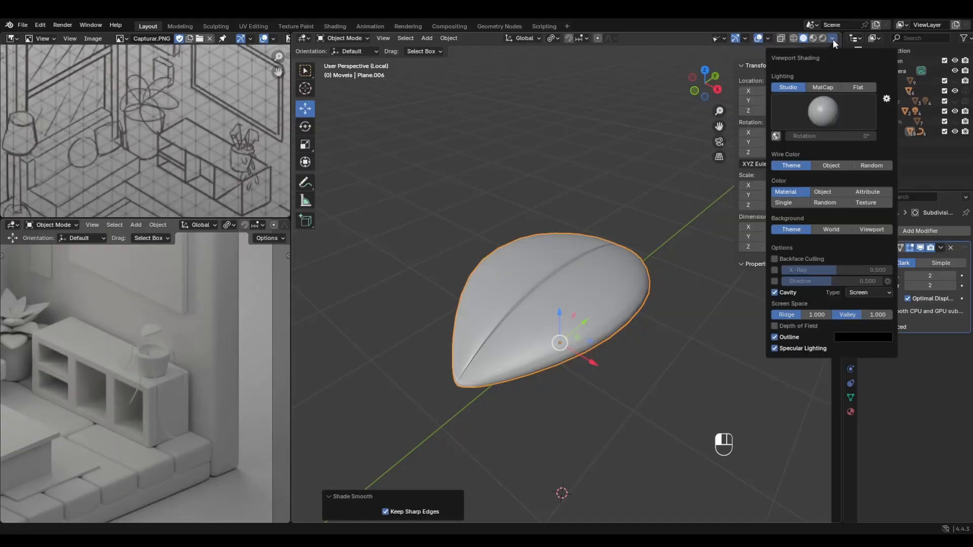
pyautogui.click(775, 293)
pyautogui.moveTo(629, 164); pyautogui.dragTo(634, 178)
pyautogui.moveTo(635, 178)
pyautogui.mouseDown(button='middle')
pyautogui.moveTo(607, 278)
pyautogui.moveTo(631, 185)
pyautogui.mouseUp(button='middle')
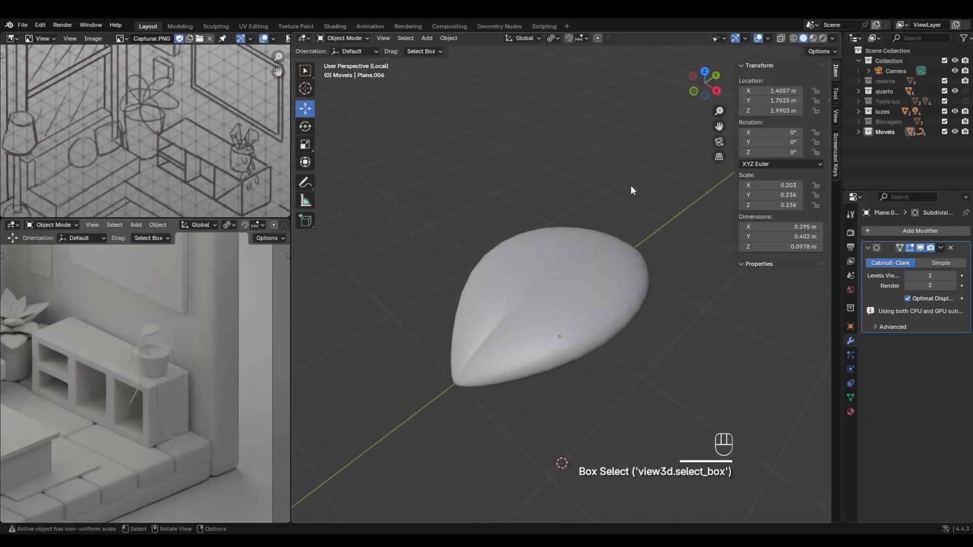
# Select the two middle vertices of the leaf's central crease and lower them slightly along Z to deepen it.
pyautogui.moveTo(607, 254); pyautogui.dragTo(608, 302, button='middle')
pyautogui.click(610, 302)
pyautogui.press('Tab')
pyautogui.moveTo(621, 348); pyautogui.dragTo(545, 327, button='middle')
pyautogui.click(559, 311)
pyautogui.keyDown('shift'); pyautogui.click(572, 236); pyautogui.keyUp('shift')
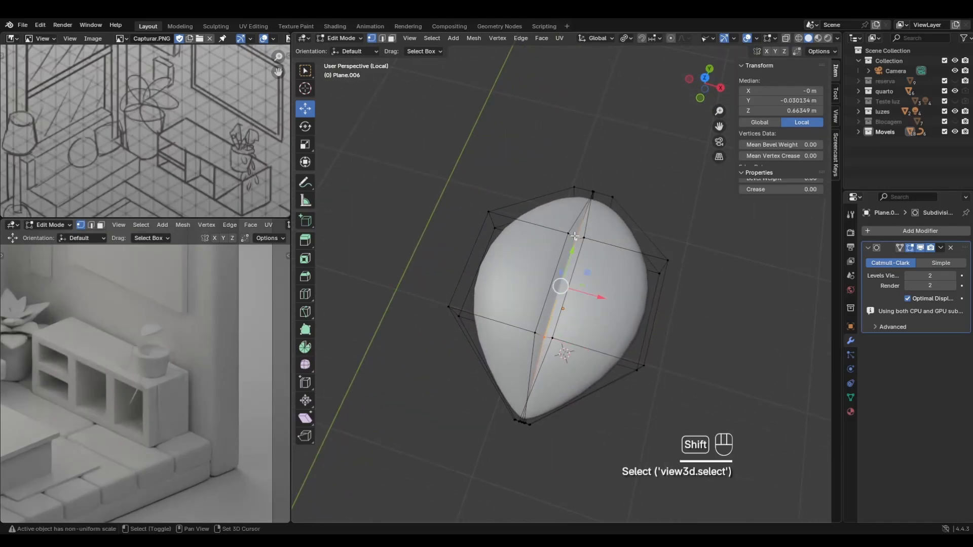
pyautogui.moveTo(587, 282); pyautogui.dragTo(560, 268, button='middle')
pyautogui.moveTo(558, 231); pyautogui.dragTo(563, 239)
pyautogui.moveTo(565, 243); pyautogui.dragTo(601, 307, button='middle')
pyautogui.click(701, 300)
pyautogui.press('Tab')
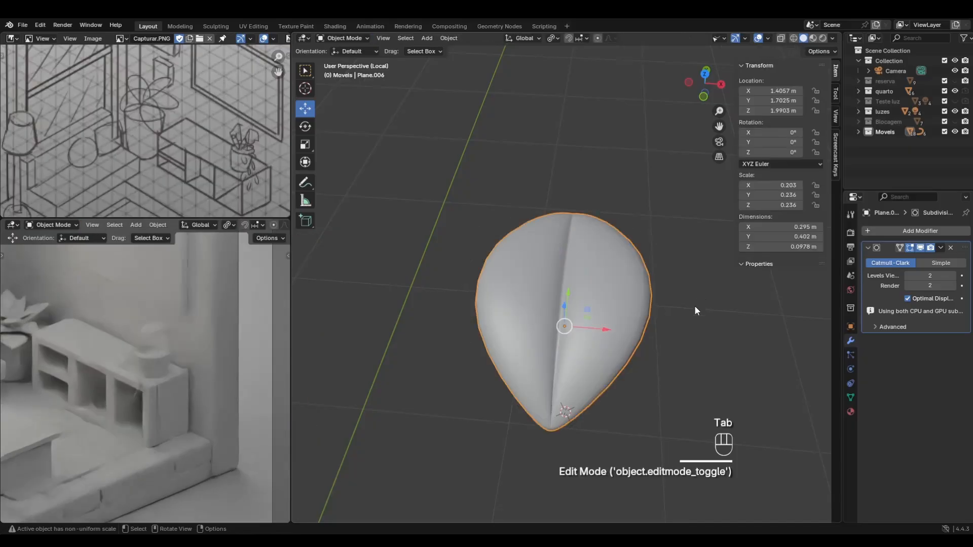
# In top view, select the full middle row nearest the narrow tip through the mesh and move it along Y toward the leaf's centre.
pyautogui.moveTo(695, 311); pyautogui.dragTo(704, 355, button='middle')
pyautogui.click(706, 84)
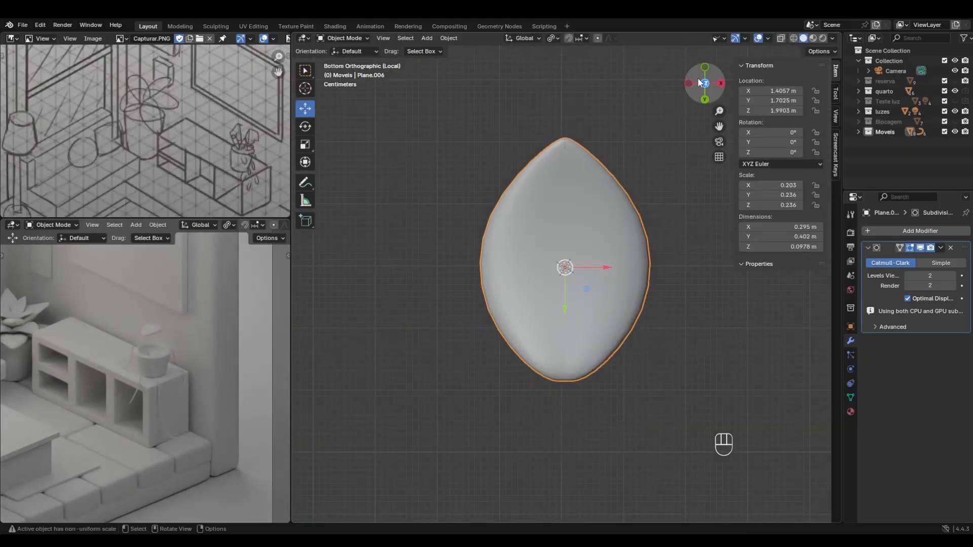
pyautogui.click(699, 82)
pyautogui.press('Tab')
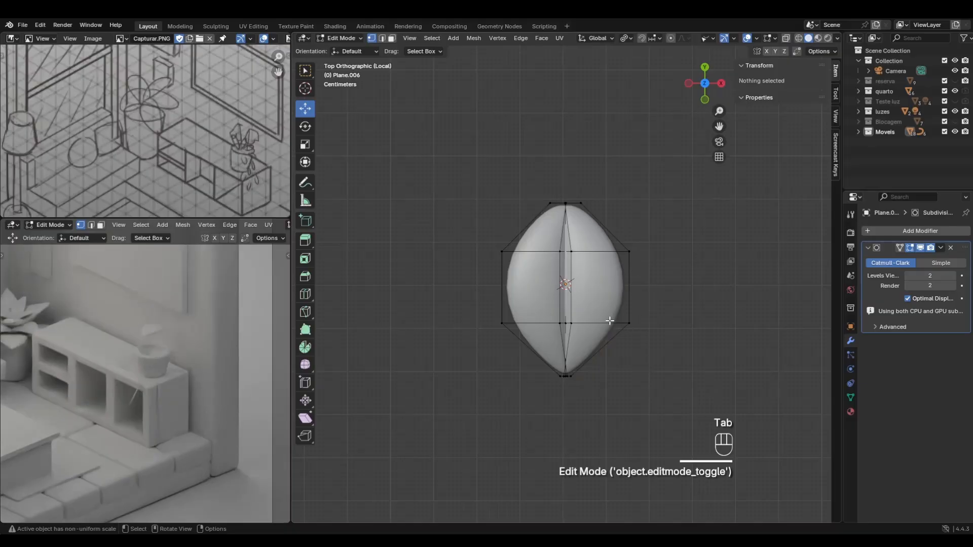
pyautogui.moveTo(483, 315); pyautogui.dragTo(688, 344)
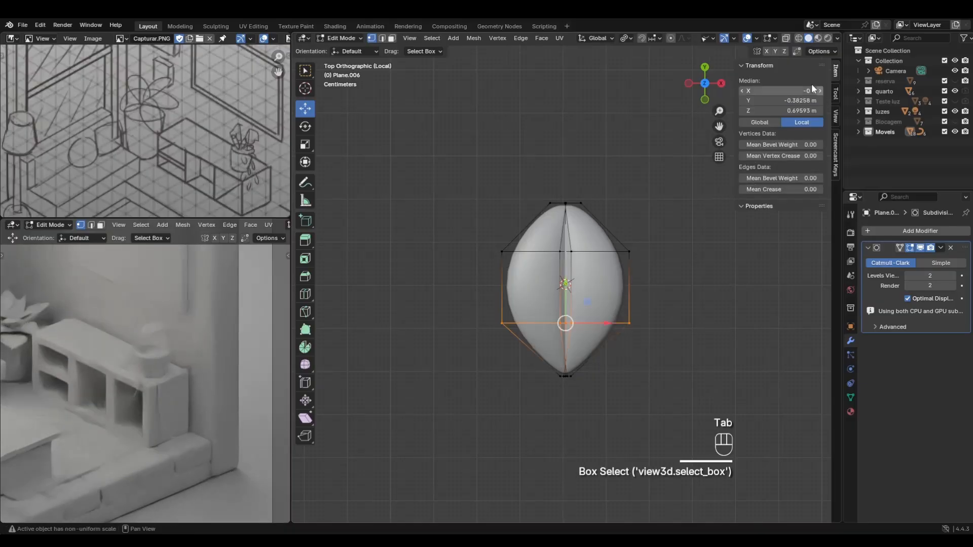
pyautogui.click(786, 39)
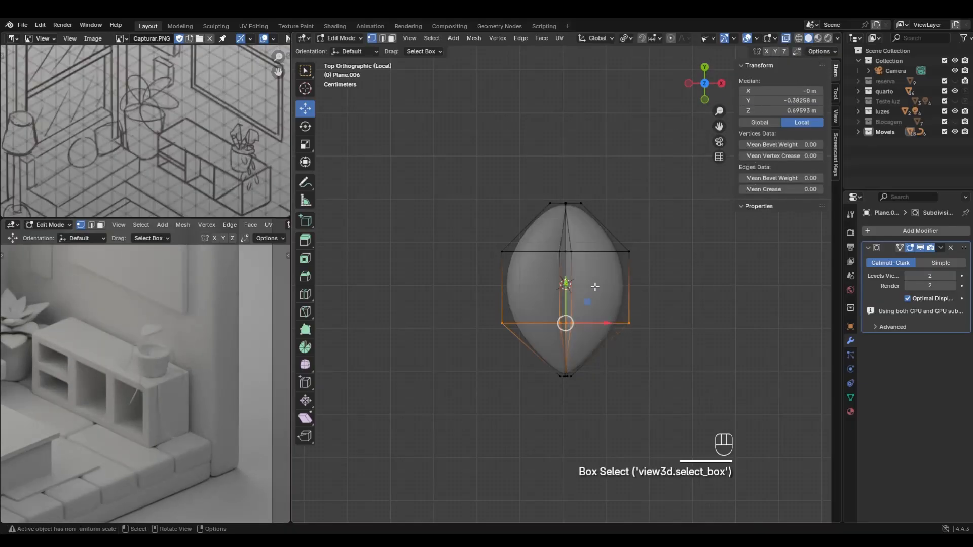
pyautogui.moveTo(479, 307); pyautogui.dragTo(706, 344)
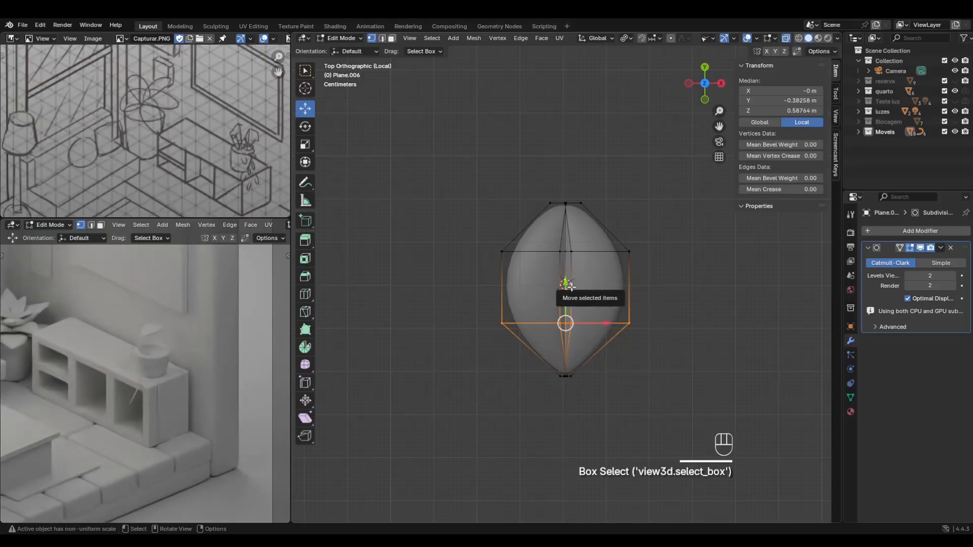
pyautogui.moveTo(452, 298); pyautogui.dragTo(714, 348)
pyautogui.moveTo(566, 285); pyautogui.dragTo(615, 268)
pyautogui.click(653, 270)
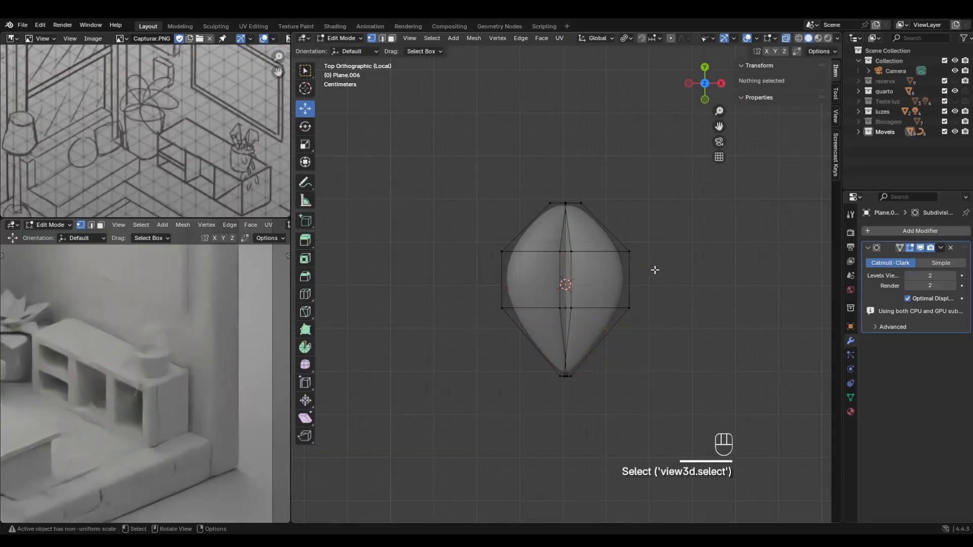
# Select the vertices at the leaf's rear end and scale them down to narrow that end.
pyautogui.press('Tab')
pyautogui.press('Tab')
pyautogui.moveTo(515, 175); pyautogui.dragTo(624, 214)
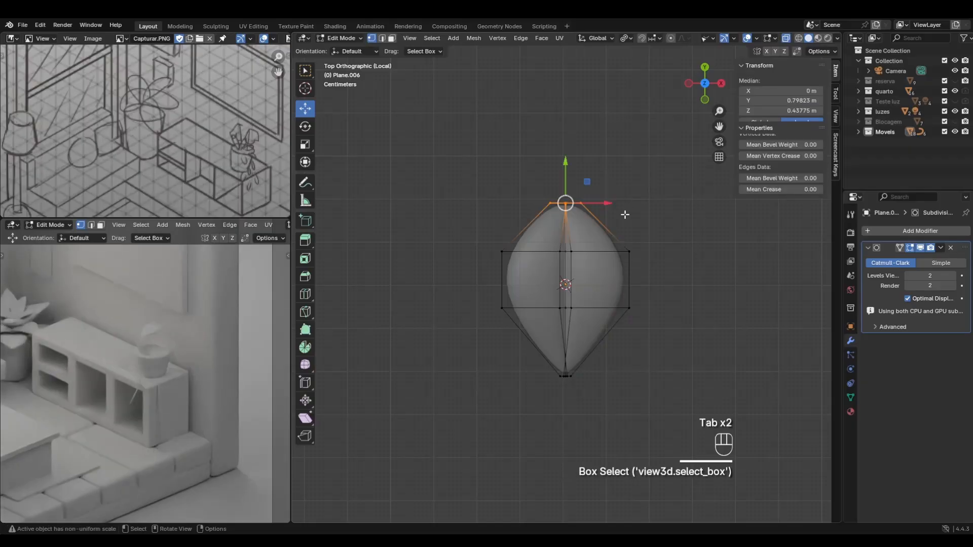
pyautogui.press('s')
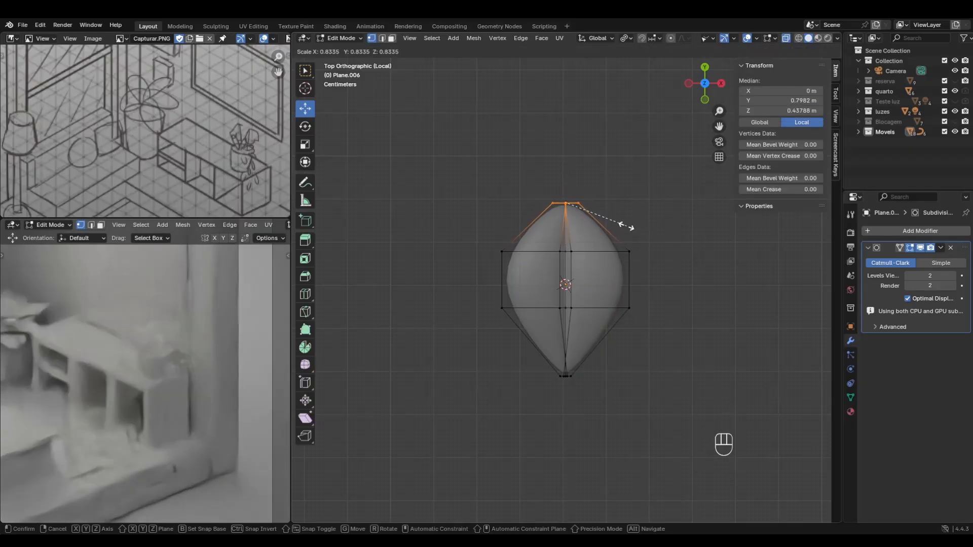
pyautogui.click(595, 255)
# Scale down the middle vertex row nearest the rear end to slim the leaf, and check its profile in Object Mode.
pyautogui.moveTo(480, 247); pyautogui.dragTo(698, 287)
pyautogui.press('s')
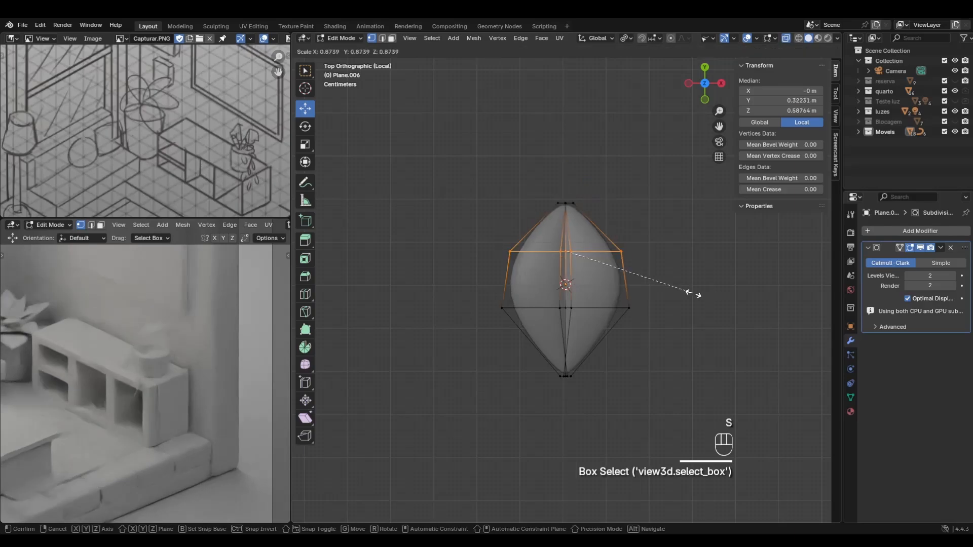
pyautogui.click(712, 280)
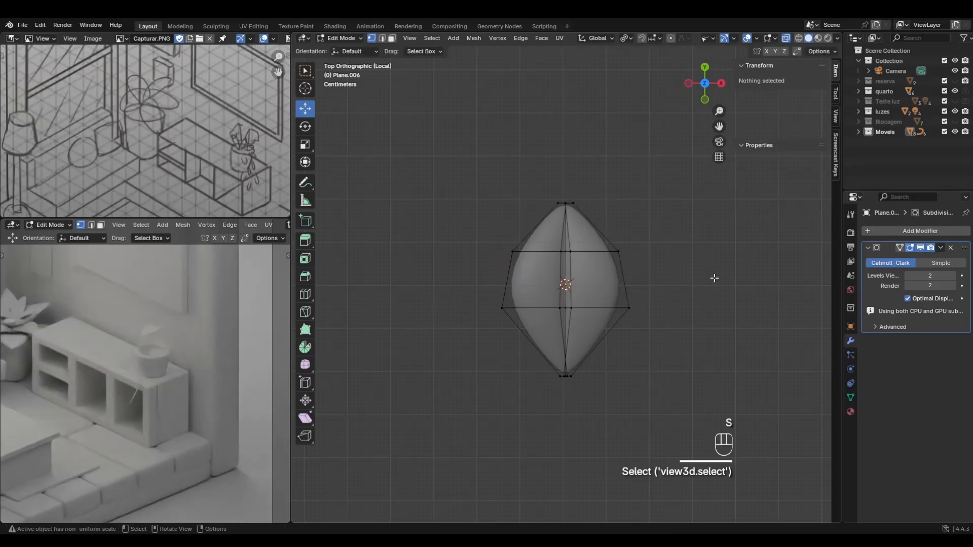
pyautogui.press('Tab')
pyautogui.click(783, 36)
pyautogui.moveTo(691, 94); pyautogui.dragTo(583, 166)
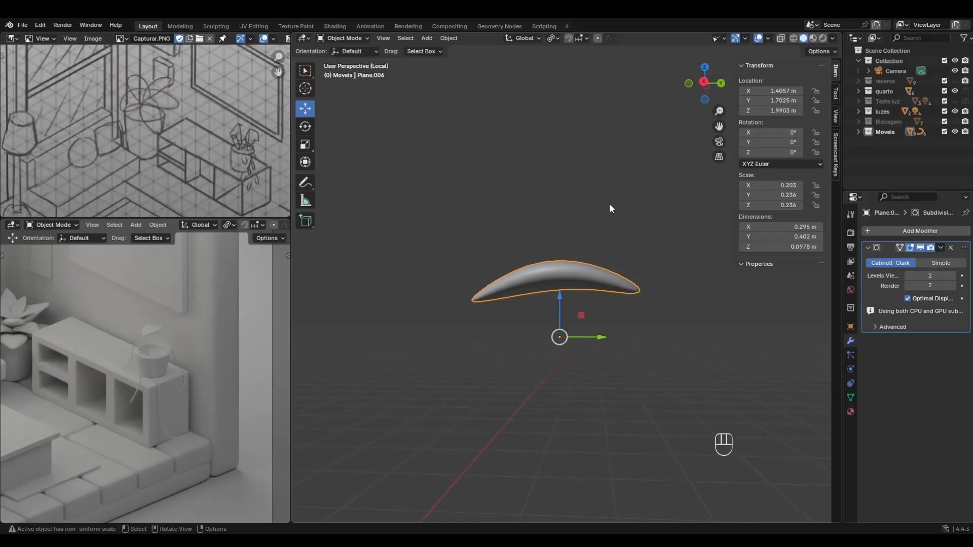
# In right view, select the leaf's middle vertices through the mesh and raise them toward -Y with proportional editing, size about 0.263 m.
pyautogui.press('Tab')
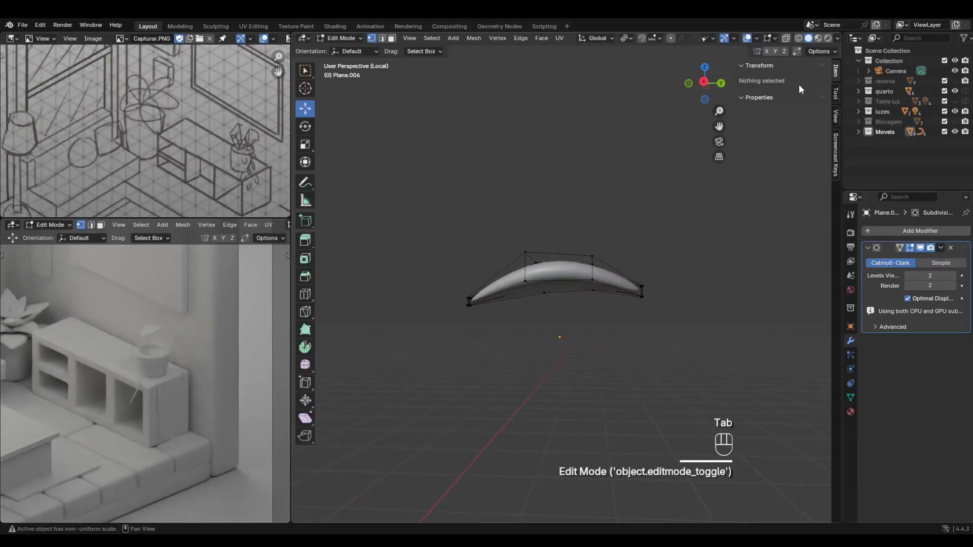
pyautogui.click(785, 39)
pyautogui.click(705, 82)
pyautogui.moveTo(508, 247); pyautogui.dragTo(609, 327)
pyautogui.press('g')
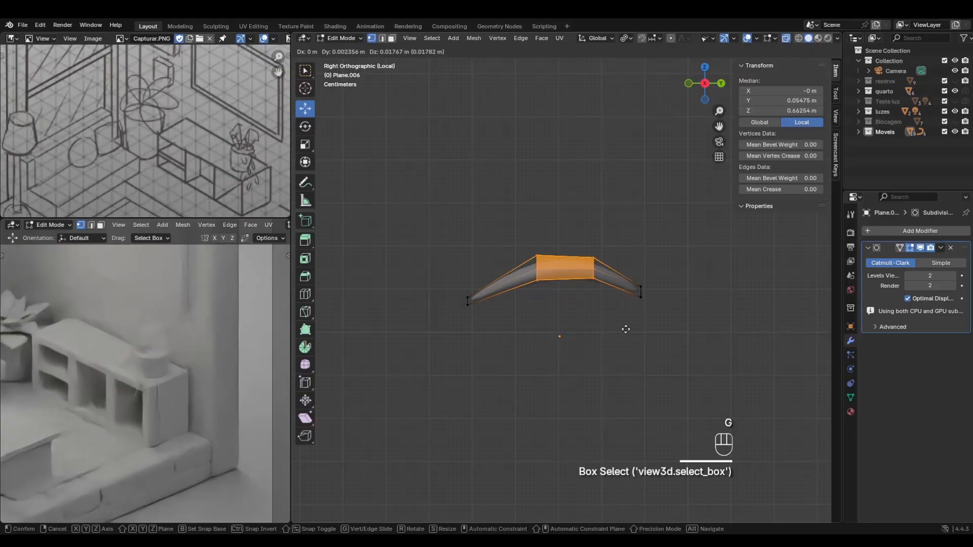
pyautogui.click(623, 330)
pyautogui.hotkey('ctrl', 'z')
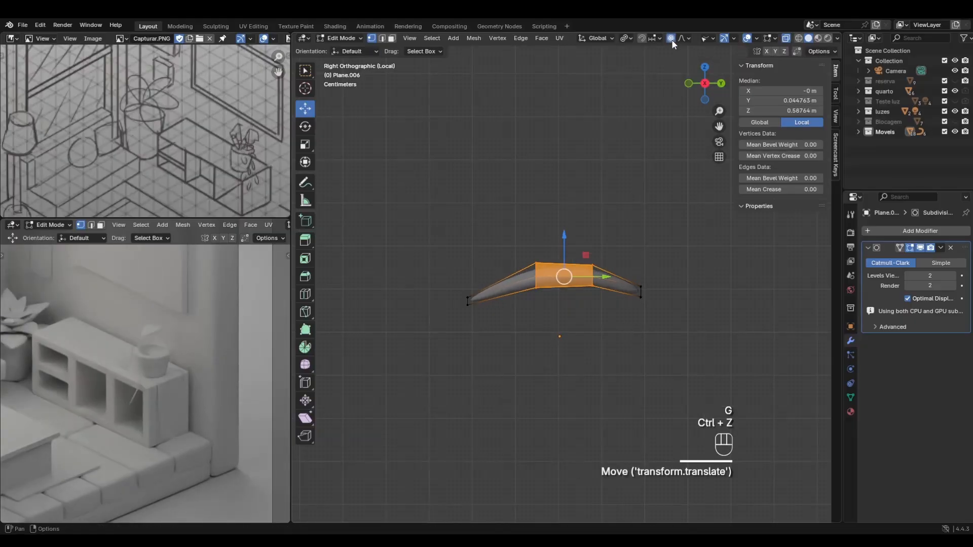
pyautogui.press('g')
pyautogui.scroll(-3, 641, 292)
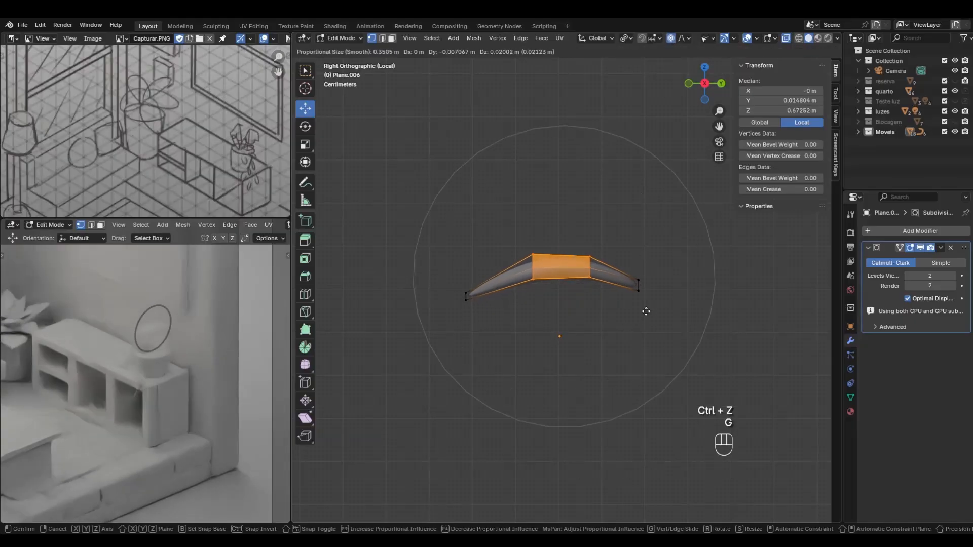
pyautogui.scroll(2, 640, 299)
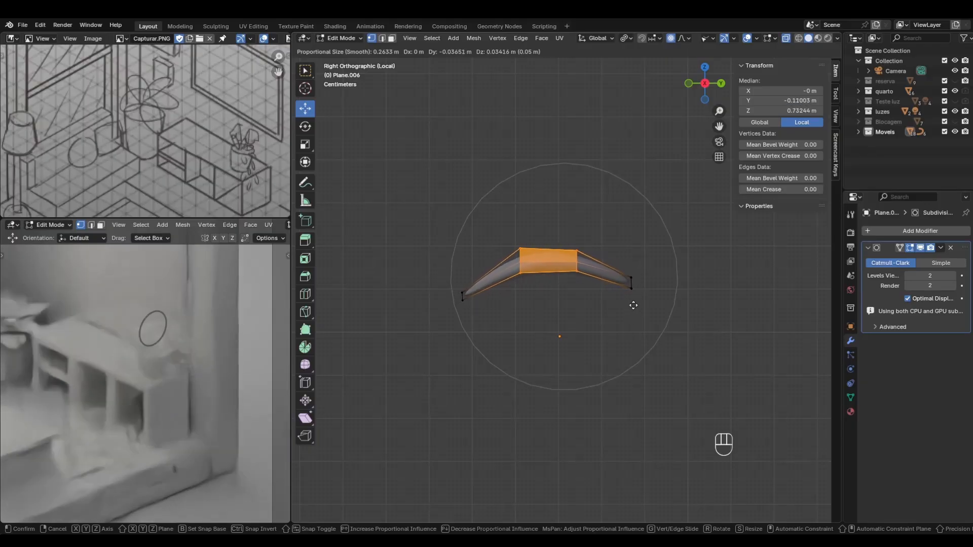
pyautogui.click(632, 303)
# Select the vertices at the leaf's +Y end and raise them slightly with proportional editing turned off.
pyautogui.click(630, 280)
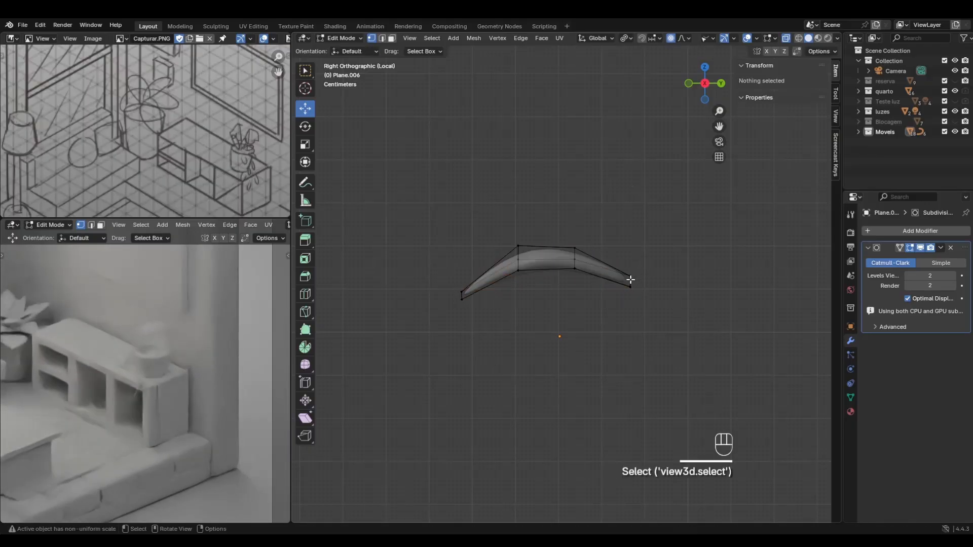
pyautogui.moveTo(630, 268); pyautogui.dragTo(637, 291)
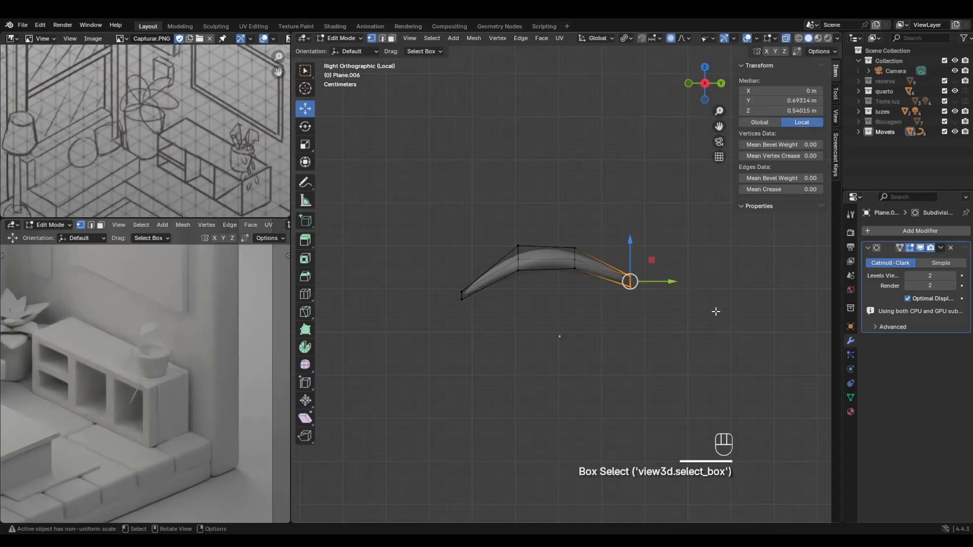
pyautogui.press('g')
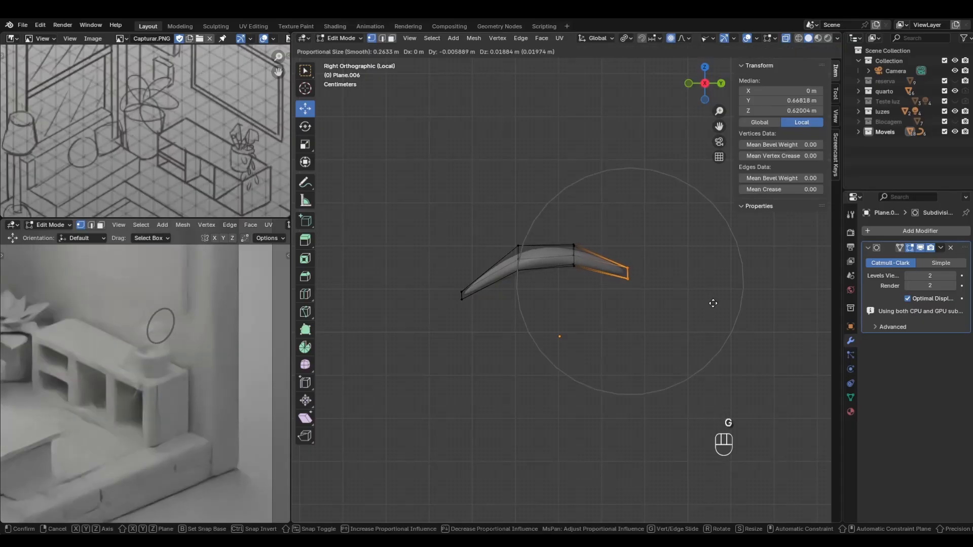
pyautogui.click(713, 303)
pyautogui.hotkey('ctrl', 'z')
pyautogui.click(670, 38)
pyautogui.press('g')
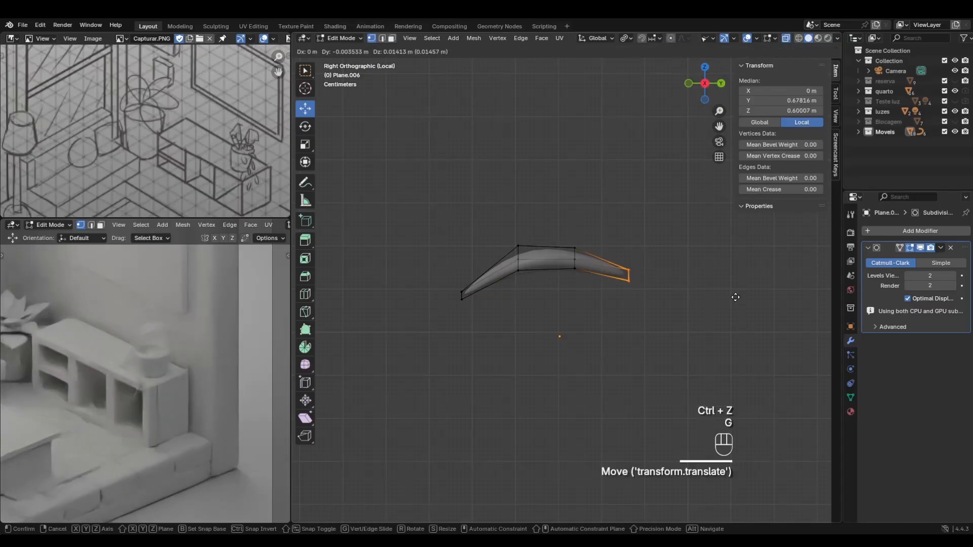
pyautogui.click(716, 280)
# Return to Object Mode with X-ray off and leave local view to see the leaf above the pot in the room.
pyautogui.click(613, 214)
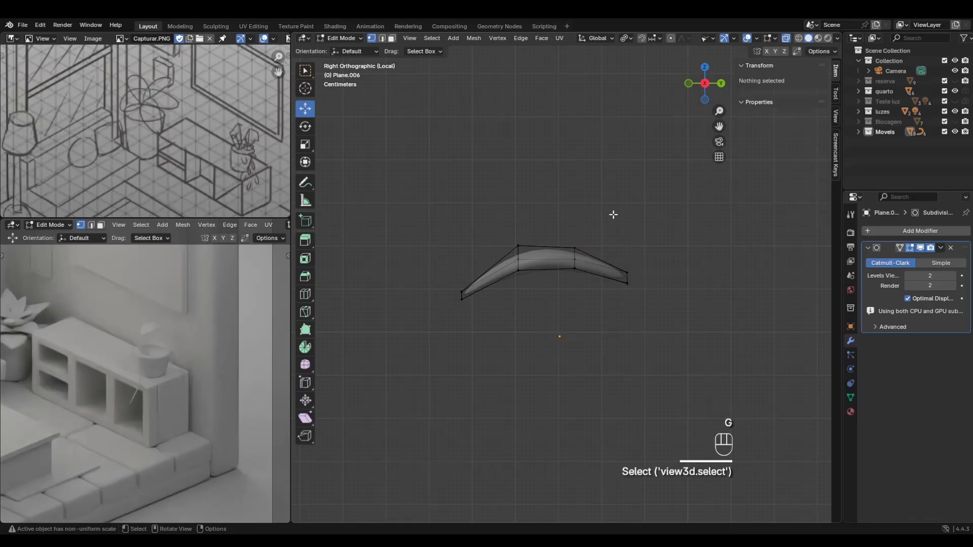
pyautogui.moveTo(613, 215); pyautogui.dragTo(616, 257, button='middle')
pyautogui.press('Tab')
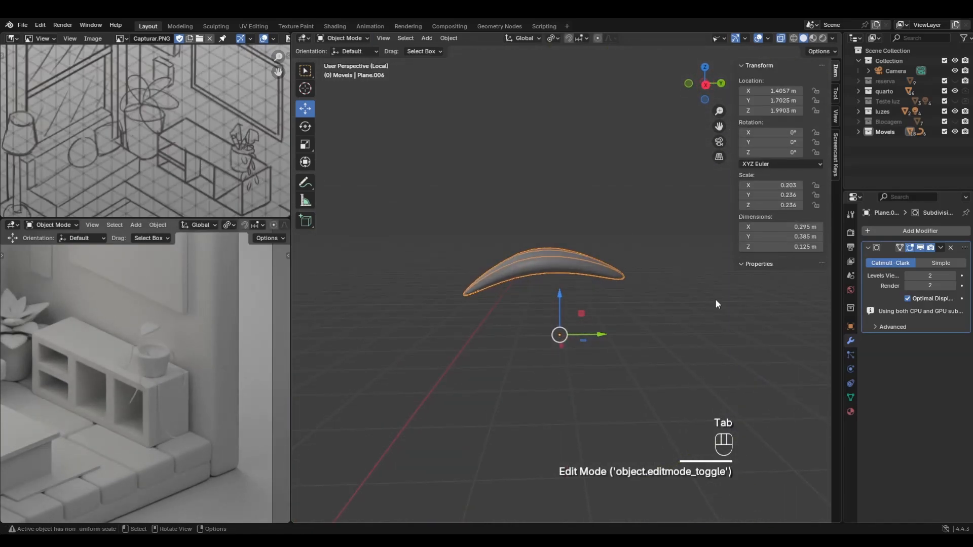
pyautogui.click(780, 39)
pyautogui.press('KP_Divide')
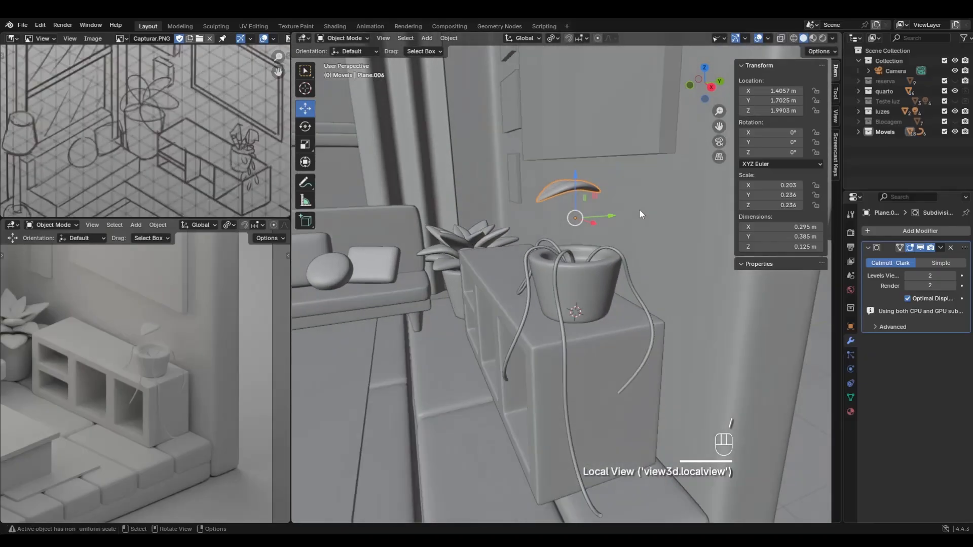
pyautogui.moveTo(639, 208); pyautogui.dragTo(651, 180, button='middle')
pyautogui.scroll(2, 648, 182)
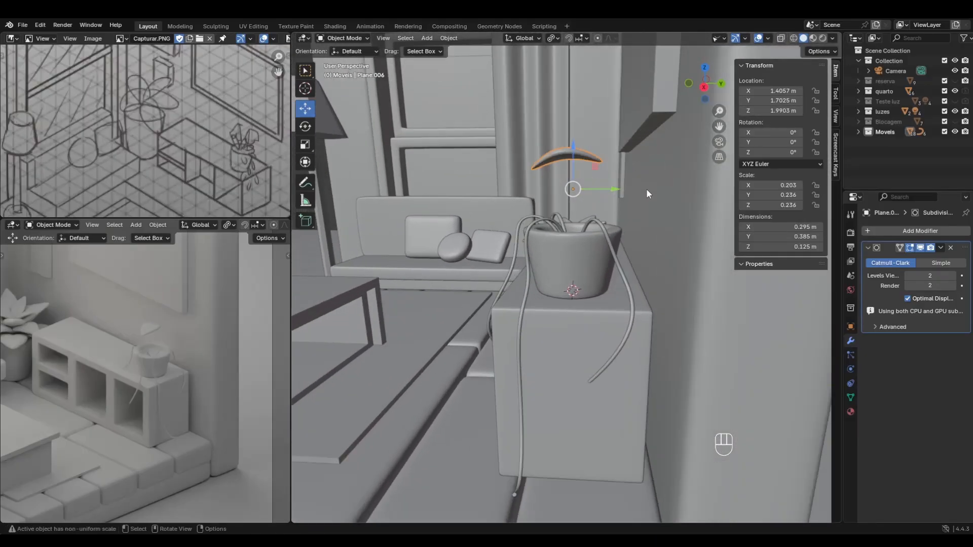
# Select the leaf's middle vertices through the mesh and lower them about 0.026 m with proportional editing to flatten the arch, returning to Object Mode.
pyautogui.press('Tab')
pyautogui.moveTo(599, 129); pyautogui.dragTo(648, 135, button='middle')
pyautogui.click(788, 39)
pyautogui.moveTo(549, 138); pyautogui.dragTo(590, 176)
pyautogui.moveTo(591, 176); pyautogui.dragTo(615, 178, button='middle')
pyautogui.click(670, 39)
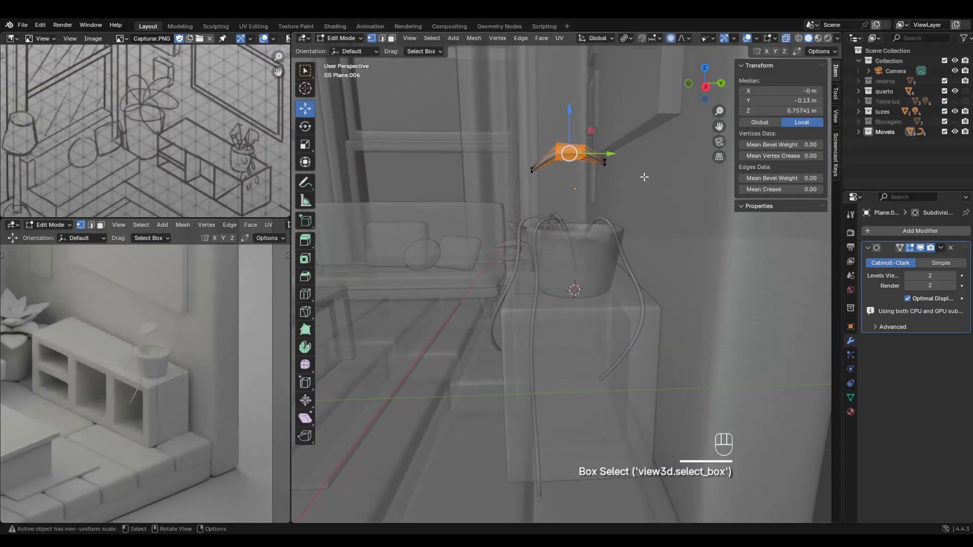
pyautogui.press('g')
pyautogui.click(644, 180)
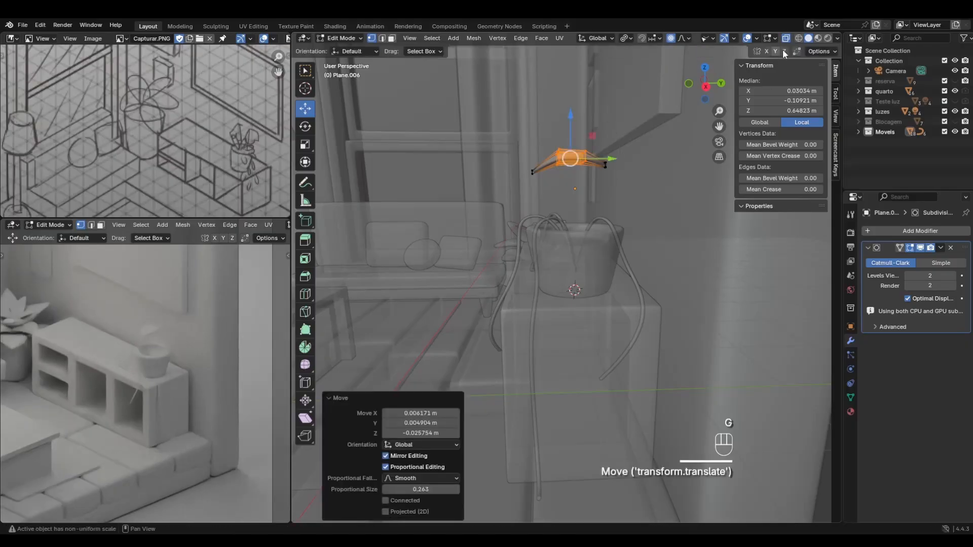
pyautogui.click(786, 38)
pyautogui.press('Tab')
# Snap the 3D cursor to the leaf and set the leaf's origin to its geometry.
pyautogui.moveTo(609, 267); pyautogui.dragTo(697, 284, button='middle')
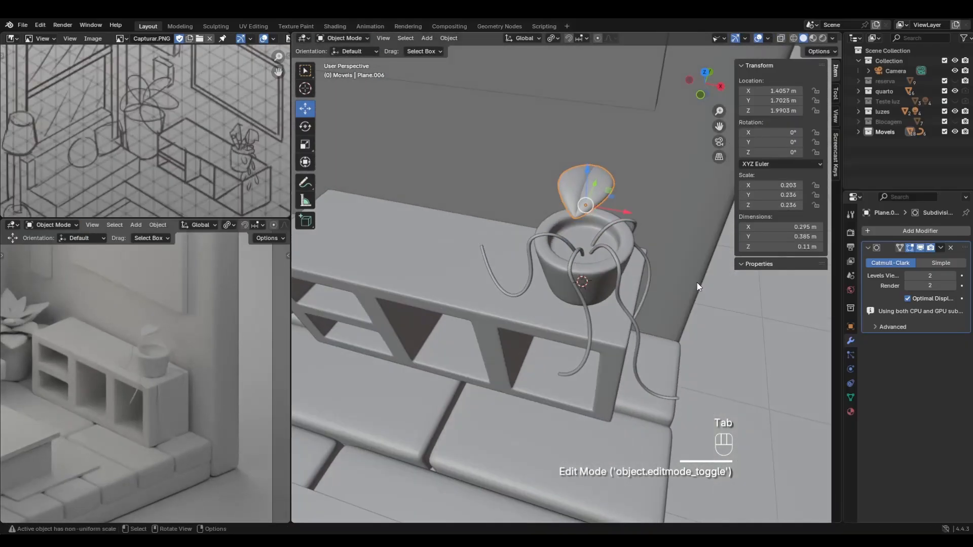
pyautogui.hotkey('shift', 's')
pyautogui.click(611, 291)
pyautogui.rightClick(609, 270)
pyautogui.moveTo(590, 318)
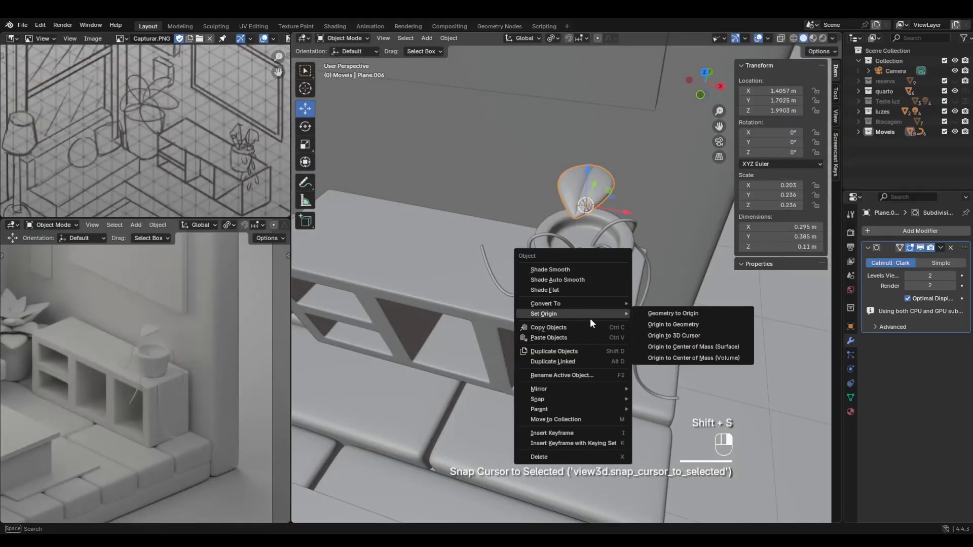
pyautogui.click(665, 323)
# Lower the leaf about 0.133 m along Z toward the pot and scale it uniformly by 0.555.
pyautogui.moveTo(665, 323); pyautogui.dragTo(602, 129, button='middle')
pyautogui.moveTo(581, 127); pyautogui.dragTo(582, 154)
pyautogui.press('s')
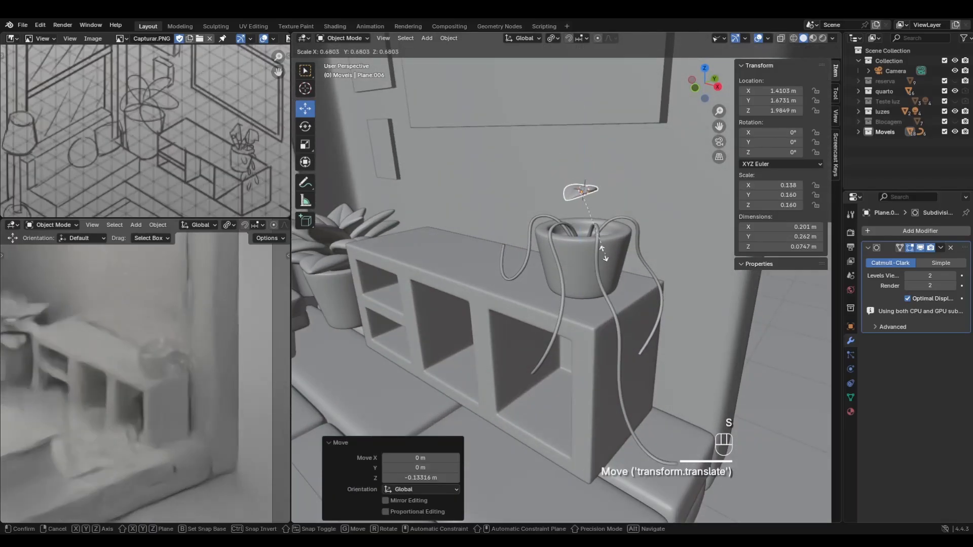
pyautogui.click(563, 231)
# Scale the leaf down further by 0.849 so it suits the pot's stems.
pyautogui.moveTo(558, 229); pyautogui.dragTo(579, 246, button='middle')
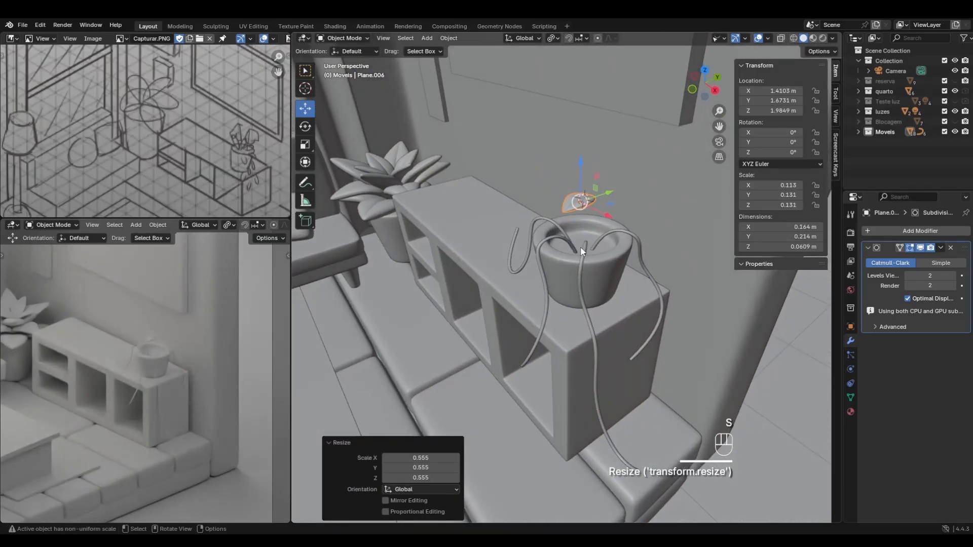
pyautogui.scroll(2, 548, 273)
pyautogui.scroll(1, 551, 285)
pyautogui.moveTo(537, 221); pyautogui.dragTo(576, 253, button='middle')
pyautogui.press('s')
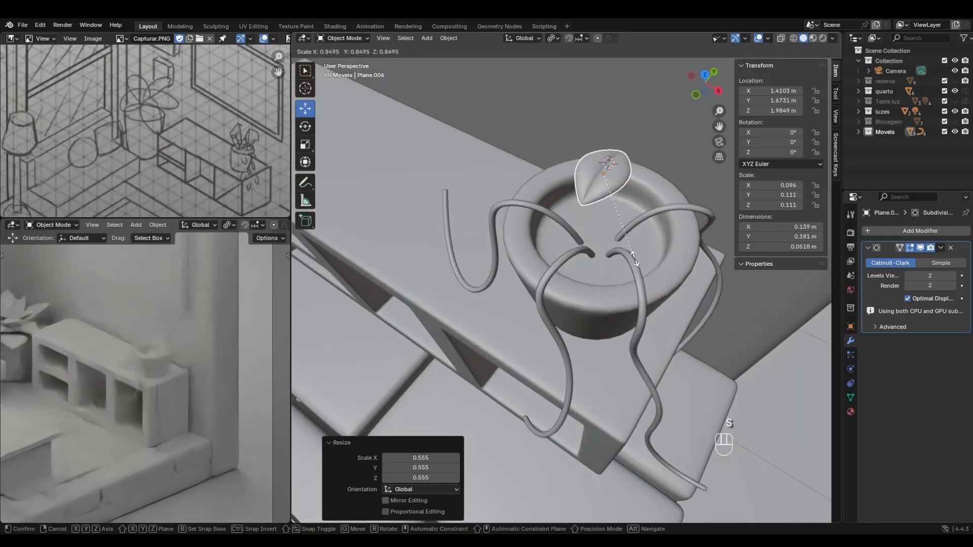
pyautogui.click(636, 259)
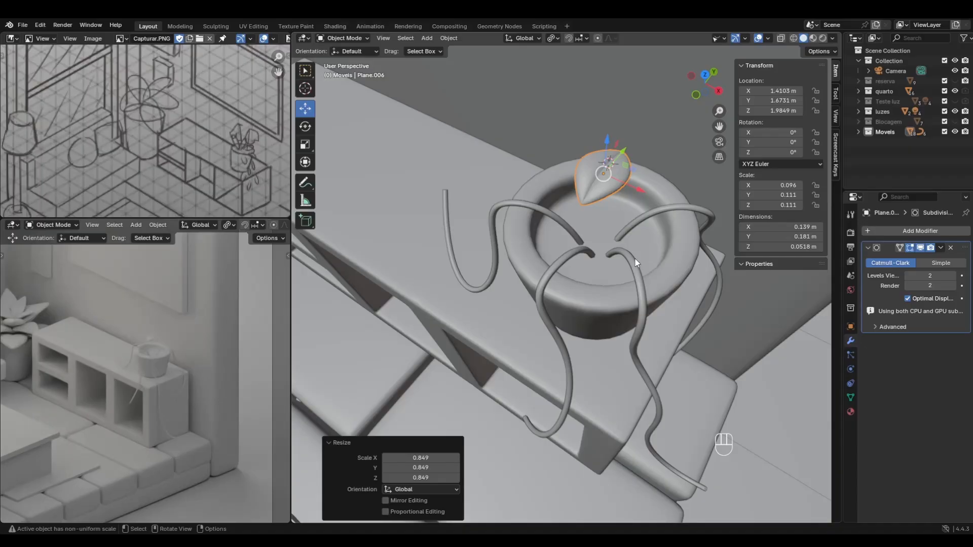
# Select the stem curve that curls over the cabinet top beside the pot and open it in Edit Mode.
pyautogui.scroll(2, 626, 264)
pyautogui.keyDown('shift'); pyautogui.moveTo(616, 263); pyautogui.dragTo(561, 293, button='middle'); pyautogui.keyUp('shift')
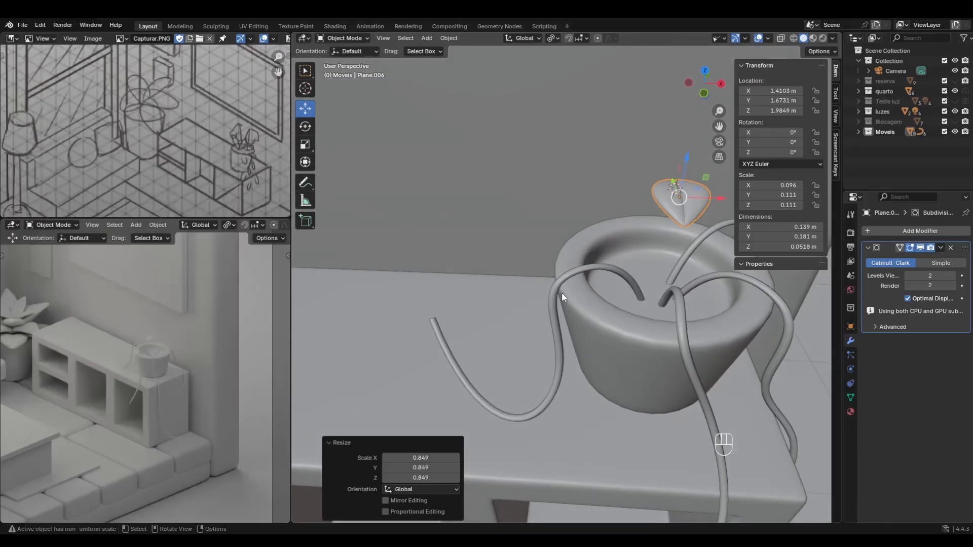
pyautogui.click(563, 334)
pyautogui.scroll(-3, 563, 334)
pyautogui.moveTo(557, 345); pyautogui.dragTo(610, 335, button='middle')
pyautogui.press('Tab')
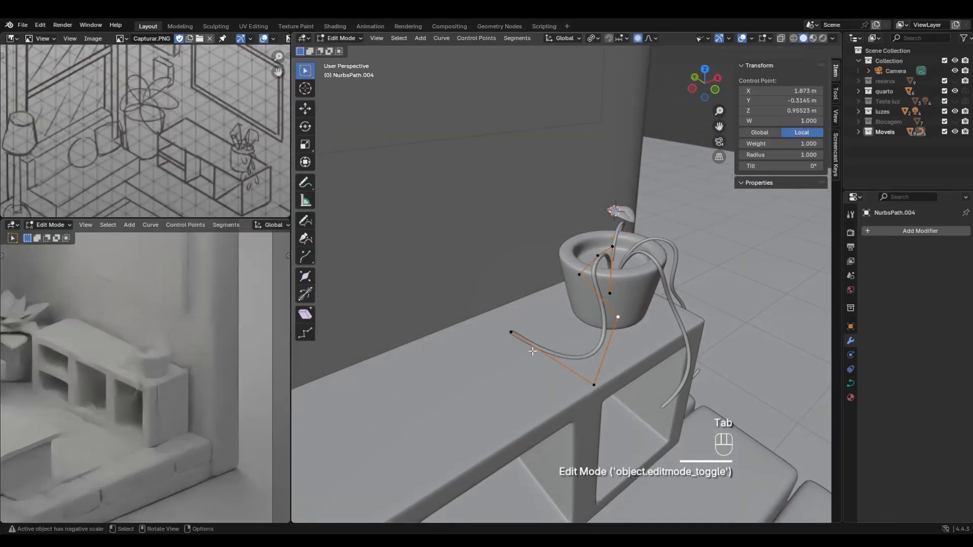
pyautogui.scroll(2, 541, 352)
# Try converting the stem curve to a mesh and selecting the vertices at its free end in Edit Mode.
pyautogui.press('Tab')
pyautogui.rightClick(625, 303)
pyautogui.moveTo(624, 303)
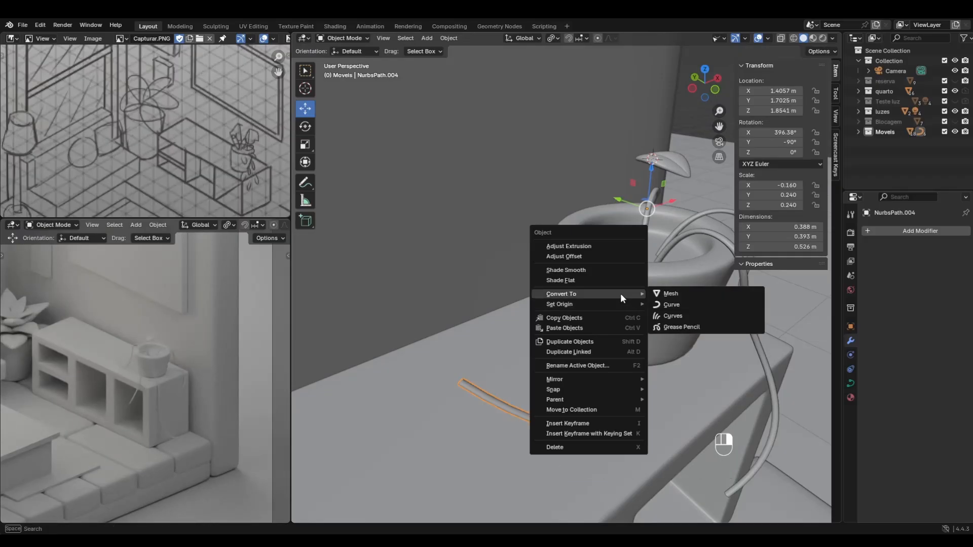
pyautogui.click(674, 293)
pyautogui.press('Tab')
pyautogui.moveTo(477, 392); pyautogui.dragTo(639, 359, button='middle')
pyautogui.moveTo(474, 356); pyautogui.dragTo(507, 385)
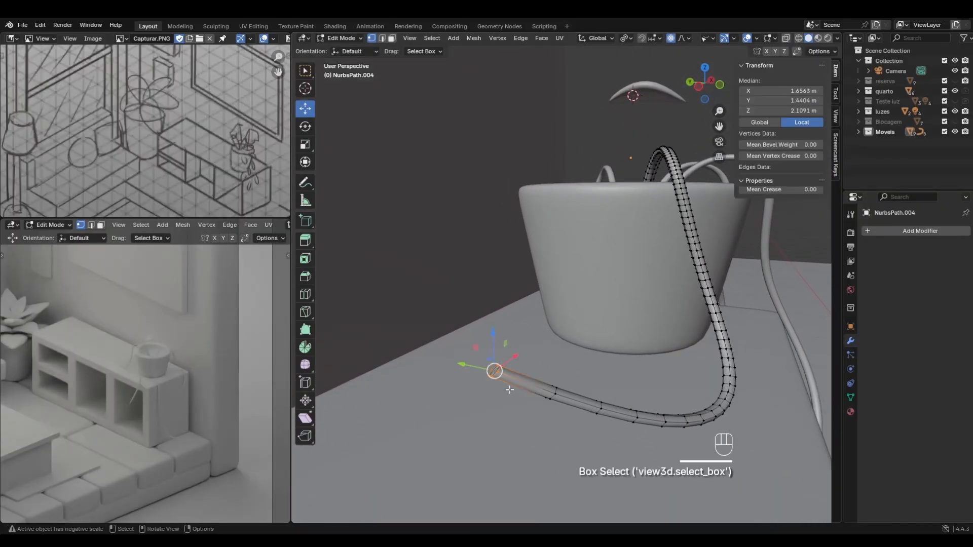
pyautogui.moveTo(507, 385); pyautogui.dragTo(523, 393, button='middle')
# Undo the end-vertex selection and the mesh conversion, going back to editing the stem as a curve.
pyautogui.hotkey('ctrl', 'z')
pyautogui.hotkey('ctrl', 'z')
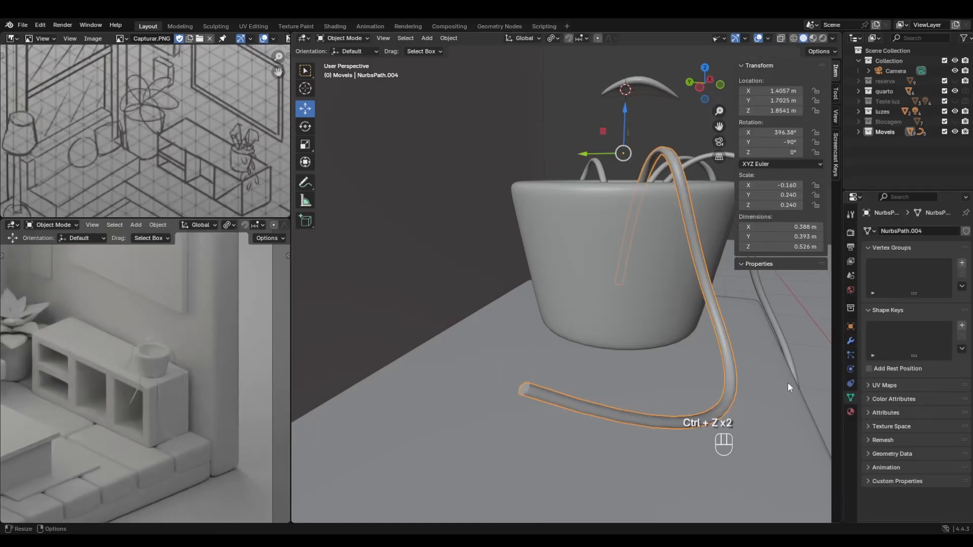
pyautogui.hotkey('ctrl', 'z')
pyautogui.hotkey('ctrl', 'z')
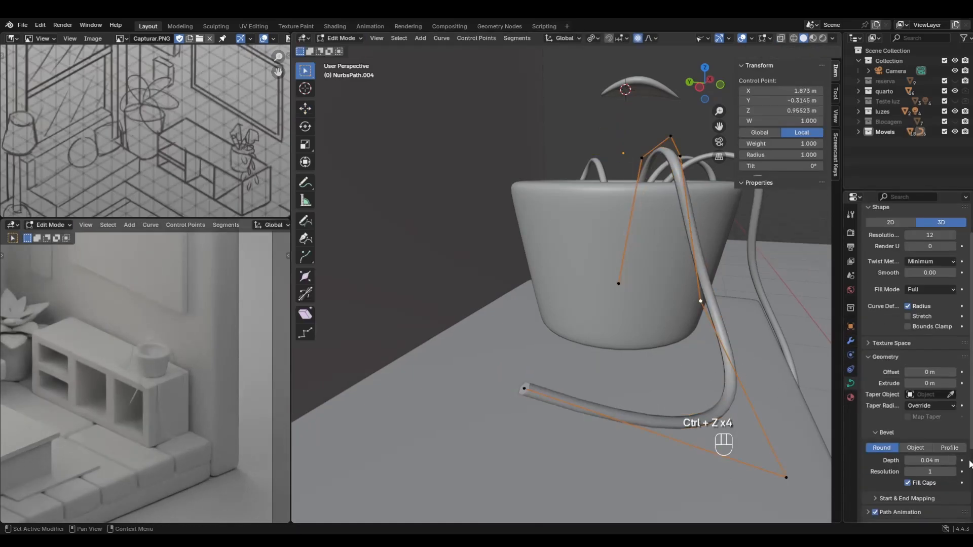
# Try shape resolutions from 4 down to 2 on the stem curve and set its preview resolution to 3.
pyautogui.scroll(-2, 923, 412)
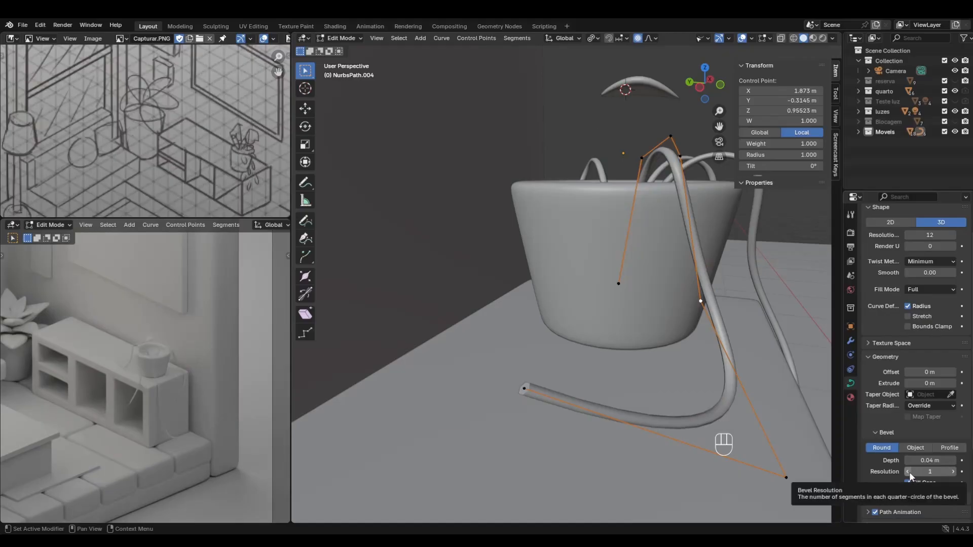
pyautogui.scroll(1, 882, 433)
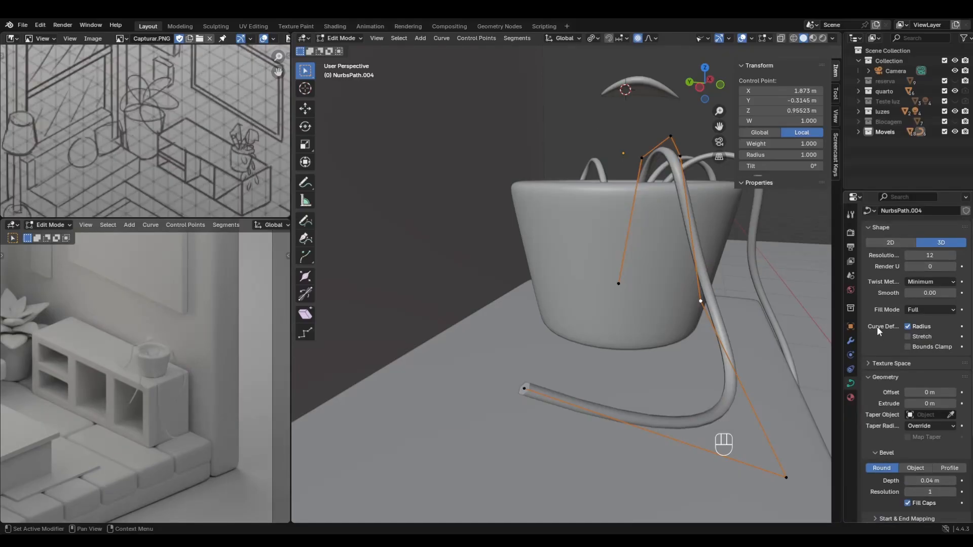
pyautogui.scroll(1, 877, 326)
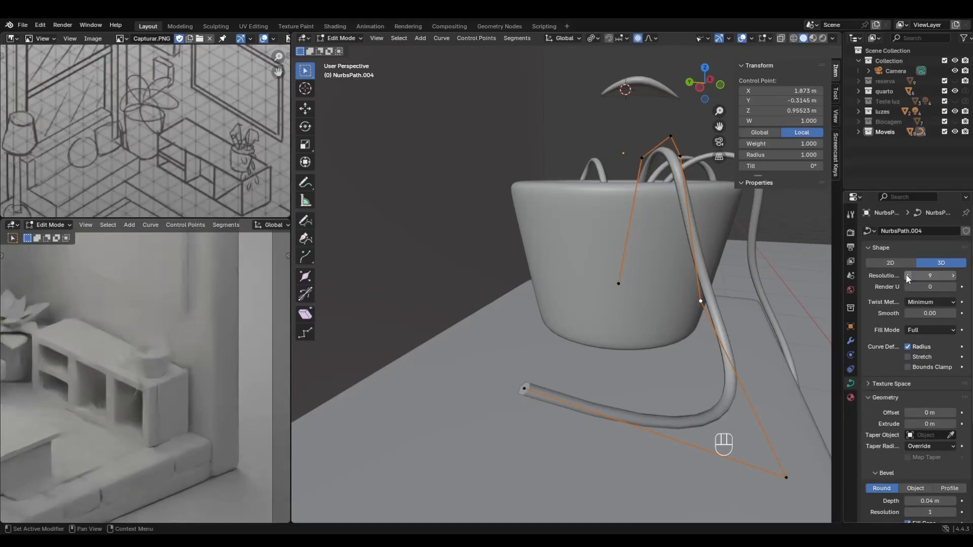
pyautogui.moveTo(908, 279); pyautogui.dragTo(918, 275)
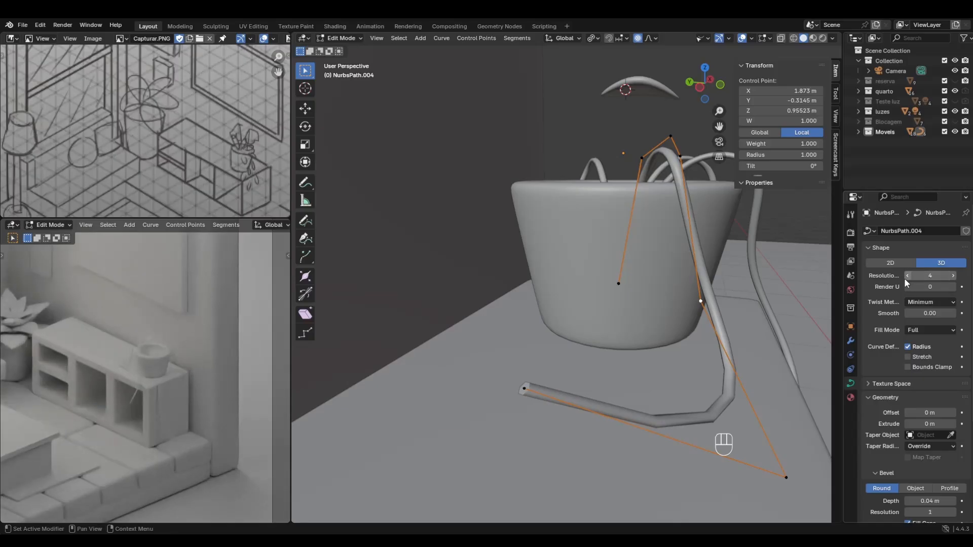
pyautogui.click(907, 277)
pyautogui.moveTo(730, 317); pyautogui.dragTo(677, 324, button='middle')
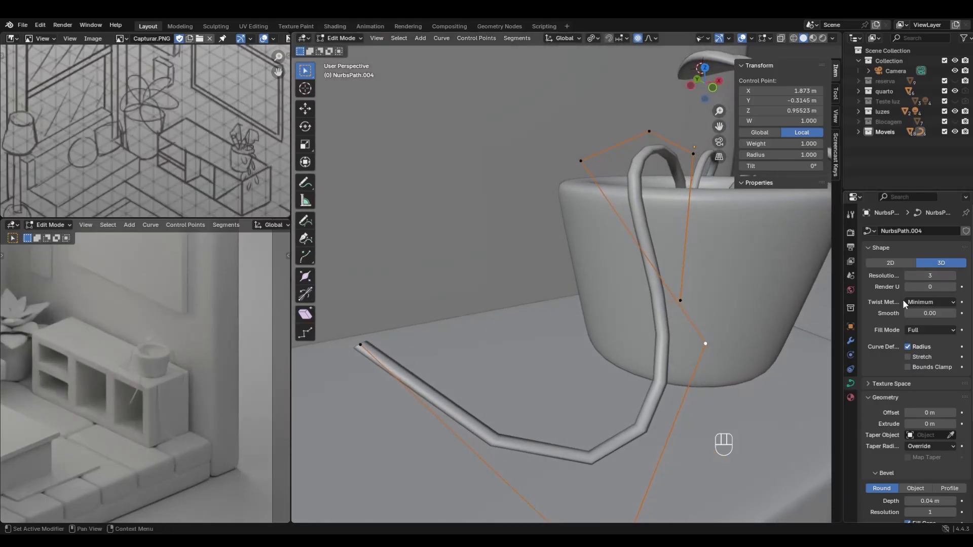
pyautogui.click(908, 276)
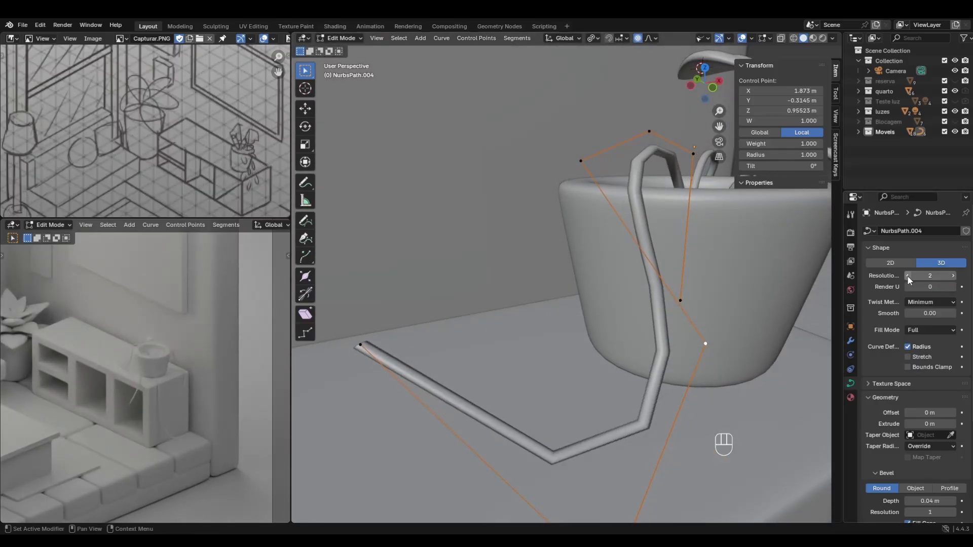
pyautogui.click(955, 278)
pyautogui.click(954, 278)
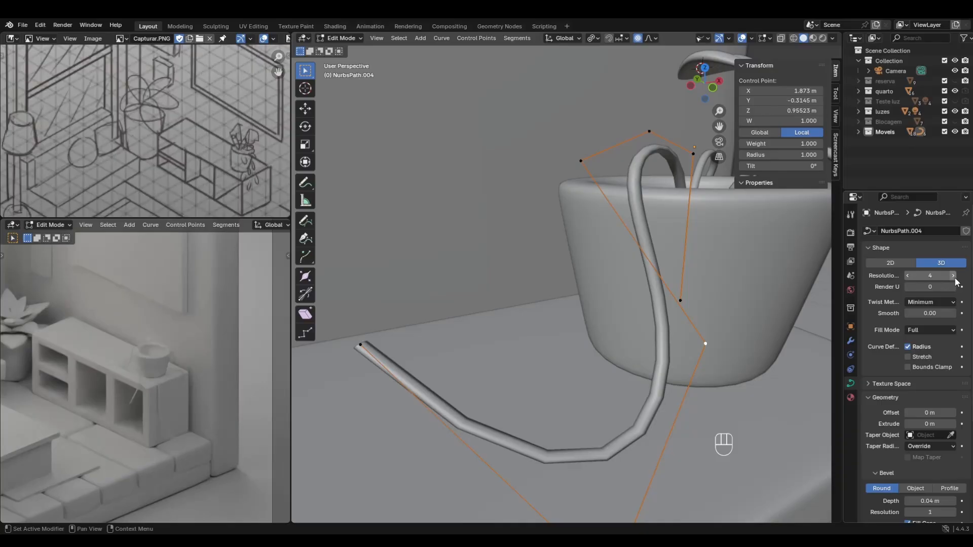
pyautogui.click(906, 276)
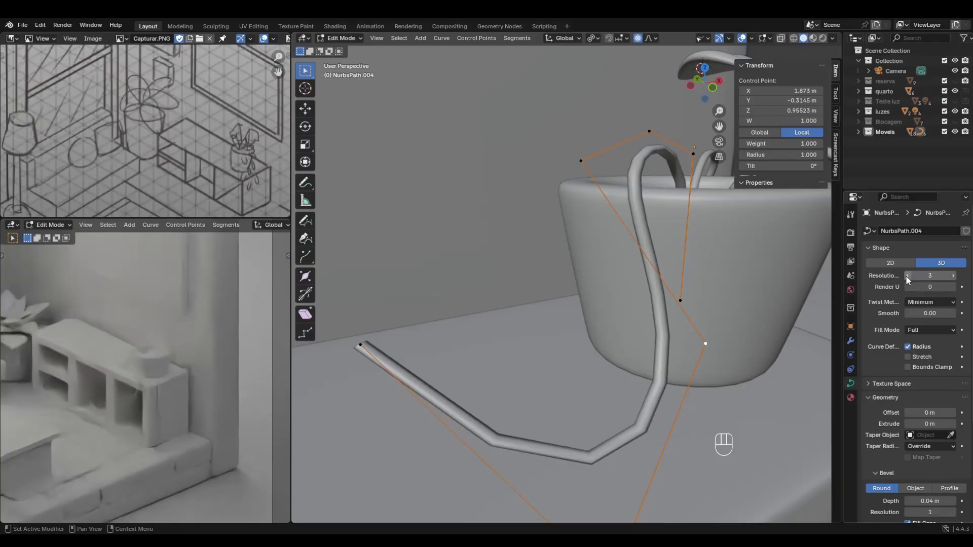
# Set the cabinet-top stem curve's preview resolution to 4 and convert the curve to a mesh.
pyautogui.click(953, 277)
pyautogui.scroll(-6, 652, 289)
pyautogui.moveTo(653, 290); pyautogui.dragTo(560, 362, button='middle')
pyautogui.press('Tab')
pyautogui.rightClick(562, 355)
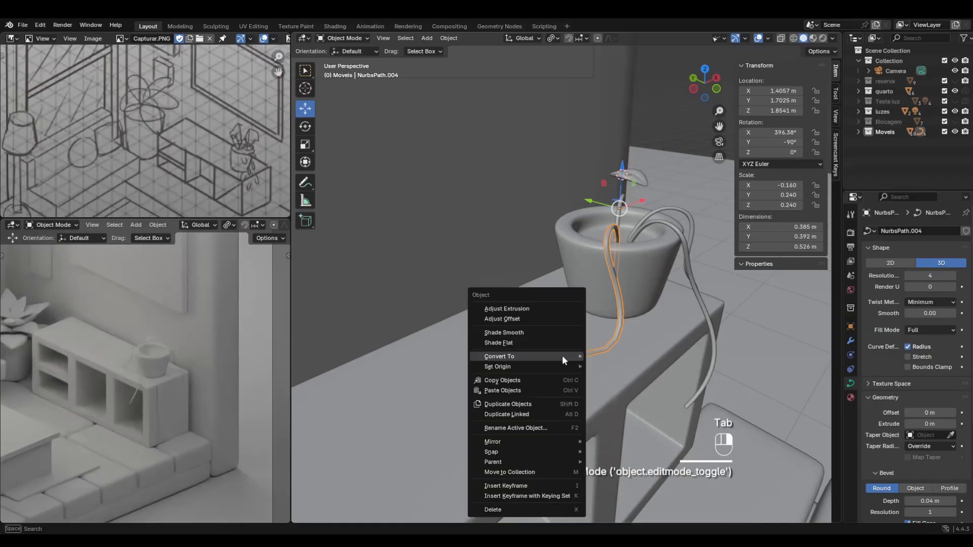
pyautogui.moveTo(562, 356)
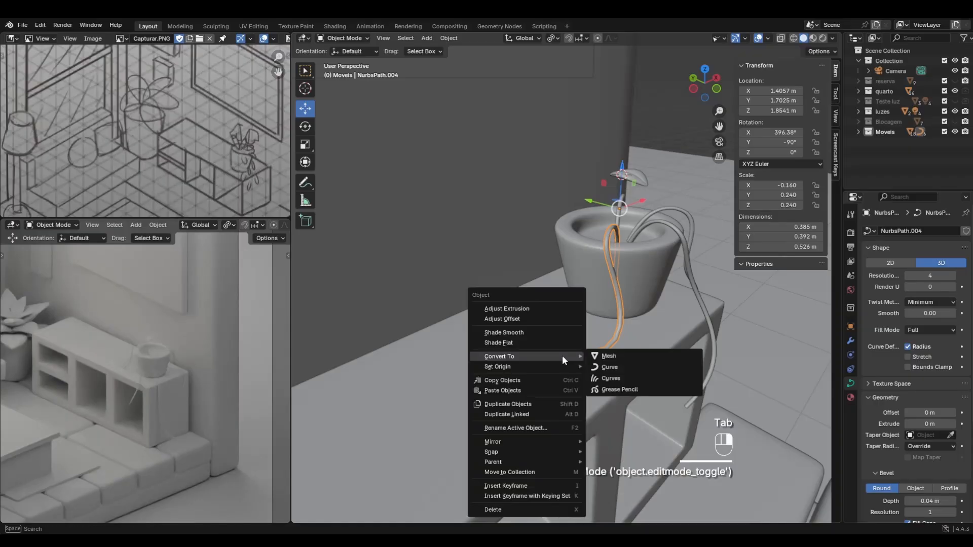
pyautogui.click(615, 356)
pyautogui.scroll(3, 560, 358)
pyautogui.click(851, 340)
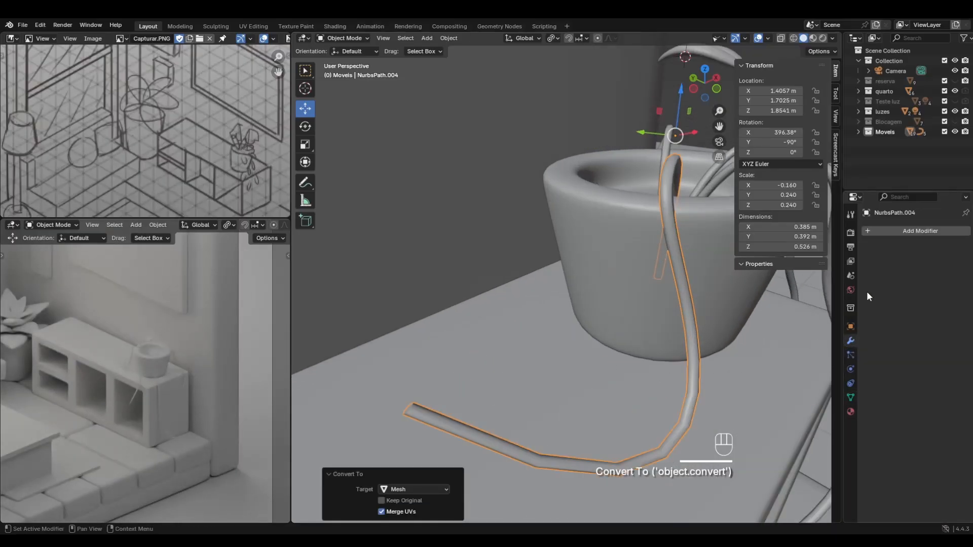
pyautogui.click(906, 232)
pyautogui.click(888, 247)
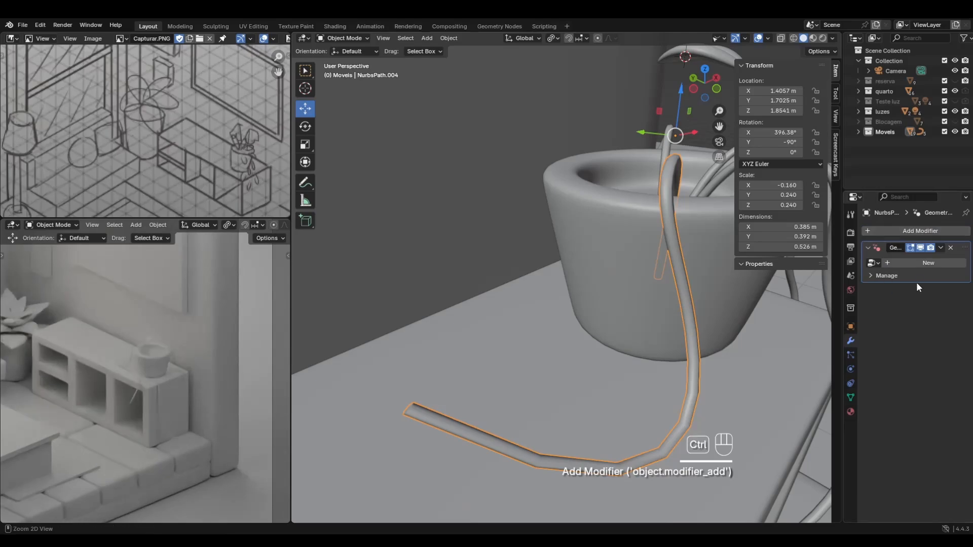
pyautogui.hotkey('ctrl', 'z')
# Add a Subdivision Surface modifier to the converted stem with a viewport level of 2.
pyautogui.click(897, 232)
pyautogui.click(881, 215)
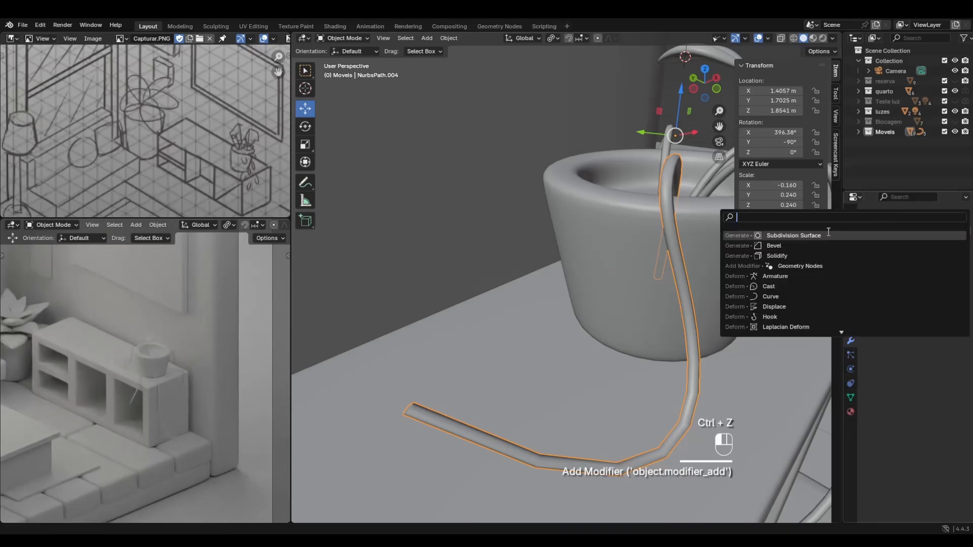
pyautogui.click(827, 234)
pyautogui.click(955, 276)
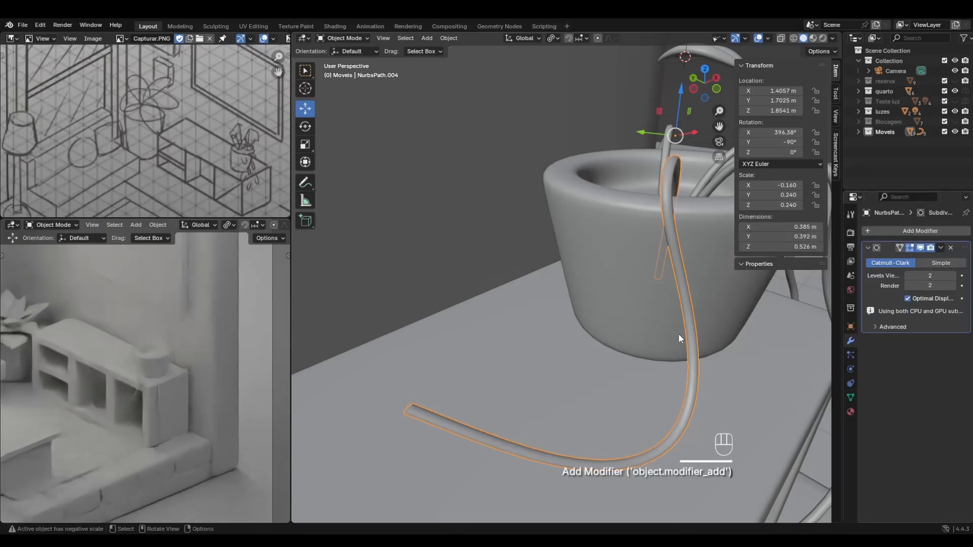
pyautogui.moveTo(565, 328); pyautogui.dragTo(559, 321, button='middle')
pyautogui.press('Tab')
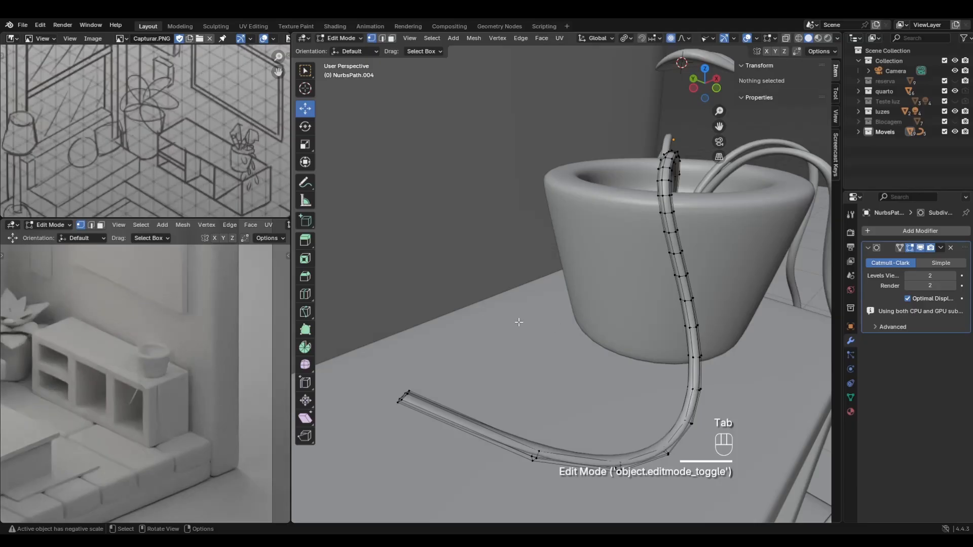
pyautogui.press('Tab')
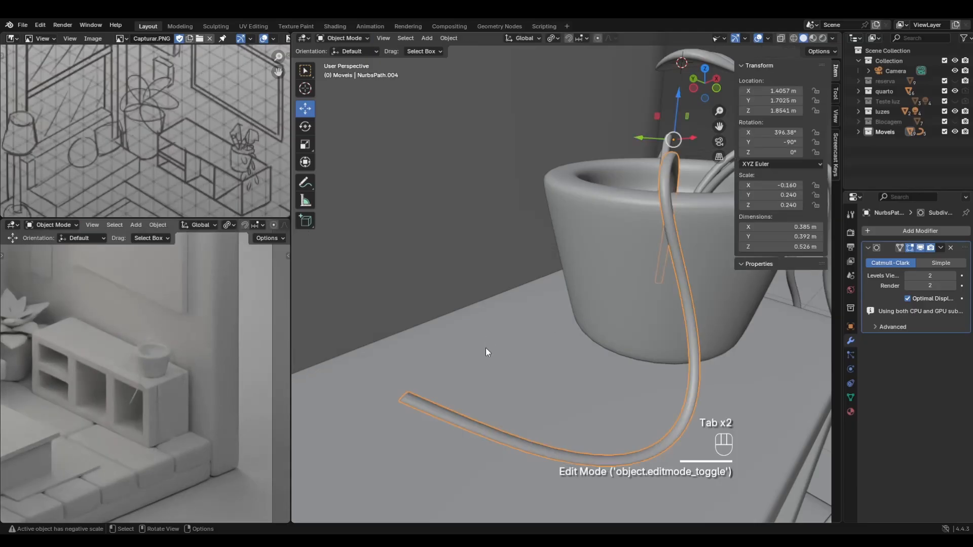
# Open the stem mesh in Edit Mode and box-select the vertices at its free end.
pyautogui.moveTo(485, 348); pyautogui.dragTo(532, 359, button='middle')
pyautogui.press('Tab')
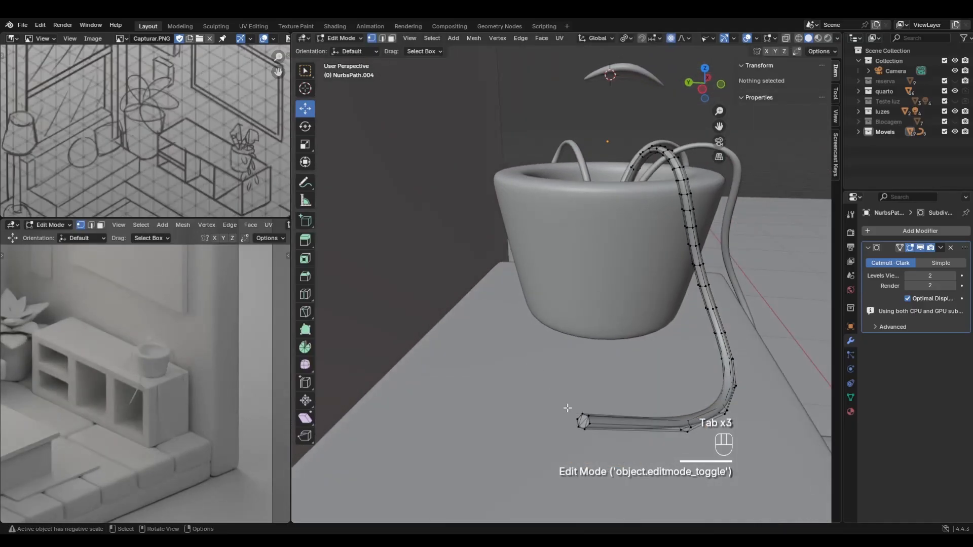
pyautogui.moveTo(568, 408); pyautogui.dragTo(610, 446)
pyautogui.moveTo(625, 406); pyautogui.dragTo(596, 393, button='middle')
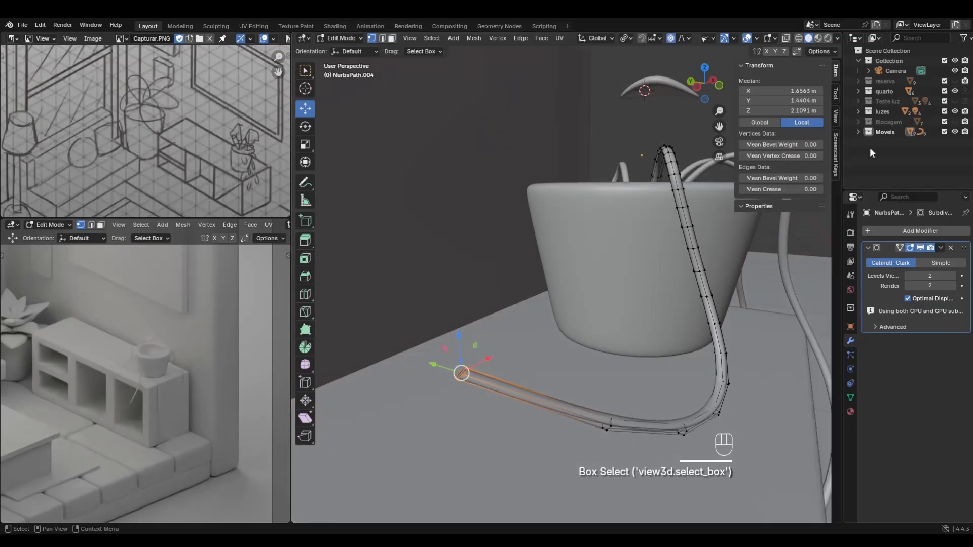
# Try scaling the stem's free-end vertices to 0.535 with proportional editing, and undo the resize.
pyautogui.moveTo(507, 244)
pyautogui.mouseDown(button='middle')
pyautogui.moveTo(517, 234)
pyautogui.moveTo(542, 348)
pyautogui.mouseUp(button='middle')
pyautogui.moveTo(583, 417); pyautogui.dragTo(661, 468)
pyautogui.moveTo(681, 472); pyautogui.dragTo(642, 448, button='middle')
pyautogui.press('s')
pyautogui.click(582, 404)
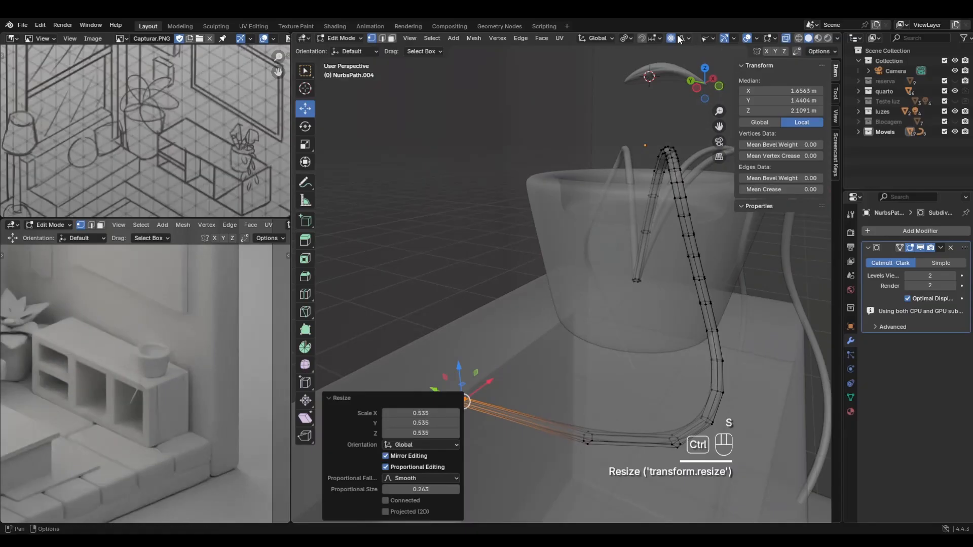
pyautogui.hotkey('ctrl', 'z')
pyautogui.hotkey('ctrl', 'z')
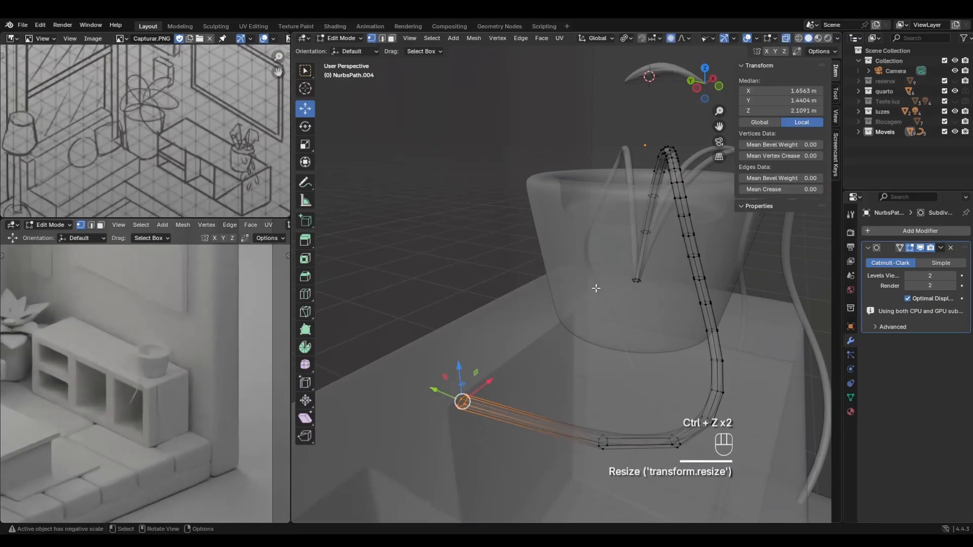
# Select all vertices at the stem's free end and scale them down to a narrow tip with a proportional size of 0.09.
pyautogui.moveTo(432, 375); pyautogui.dragTo(500, 429)
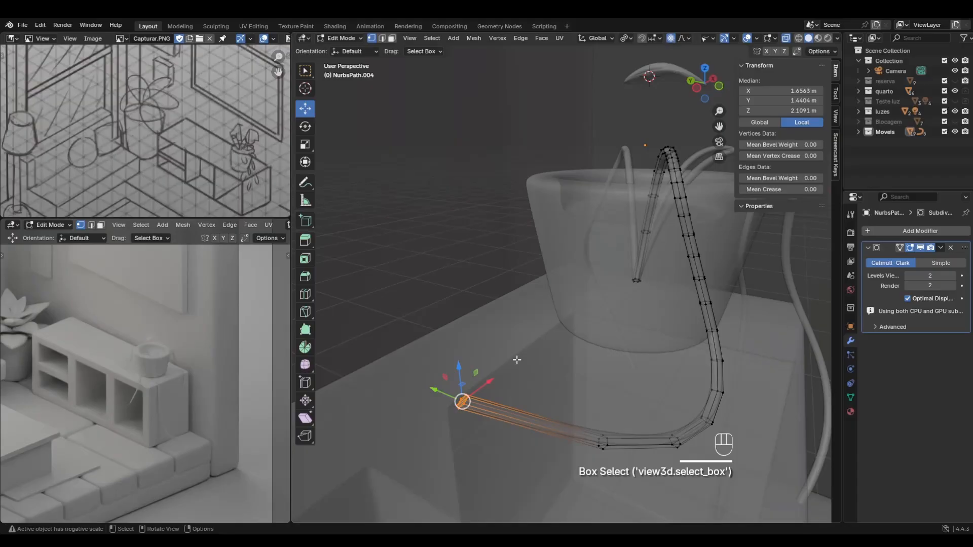
pyautogui.press('s')
pyautogui.press('s')
pyautogui.scroll(3, 507, 375)
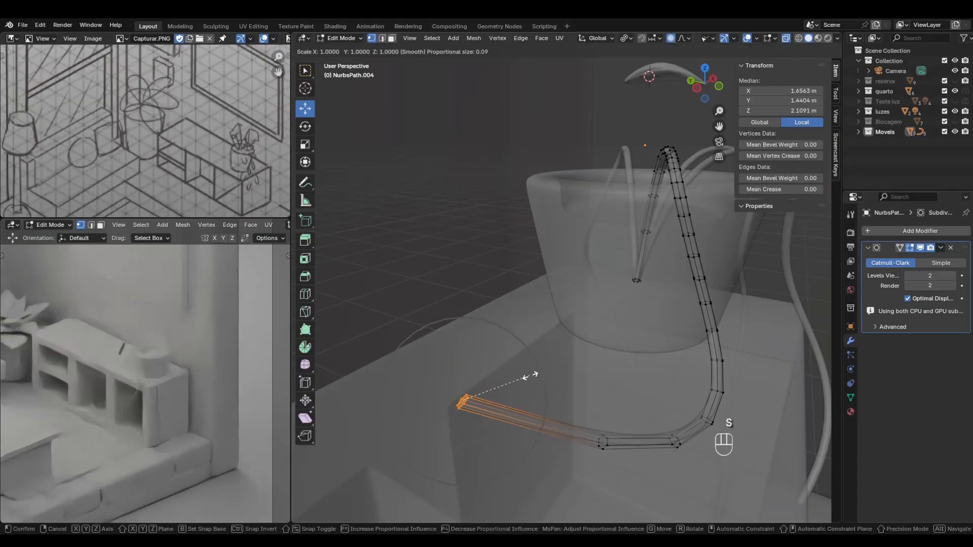
pyautogui.click(472, 387)
pyautogui.press('Tab')
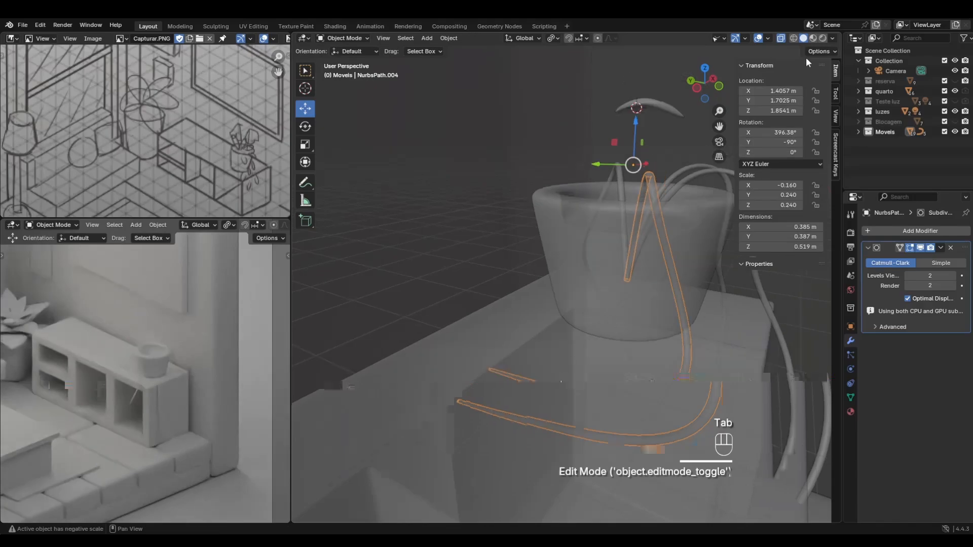
pyautogui.press('Tab')
pyautogui.press('s')
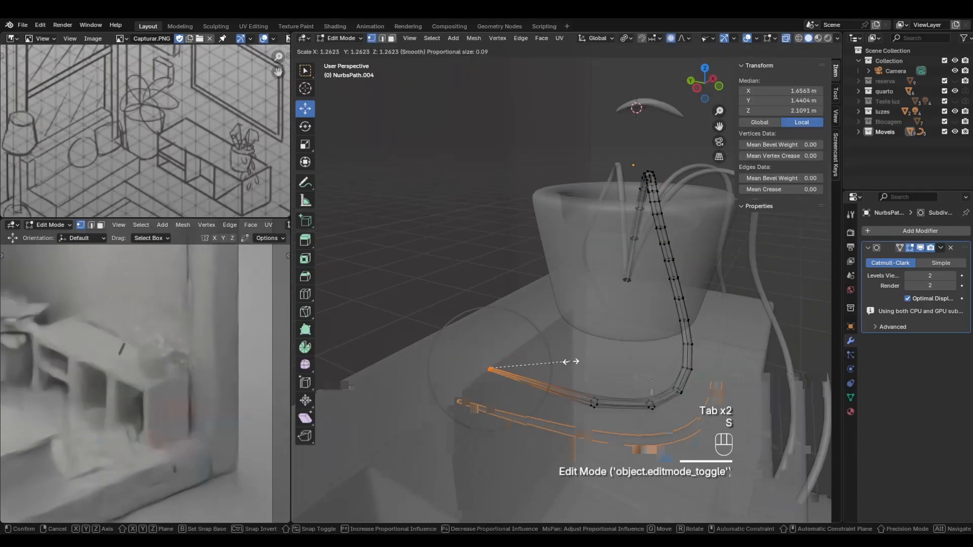
pyautogui.click(584, 357)
# Adjust the scale of the two vertex rings behind the tip to smooth the taper, and return to Object Mode with X-ray off.
pyautogui.click(594, 402)
pyautogui.press('s')
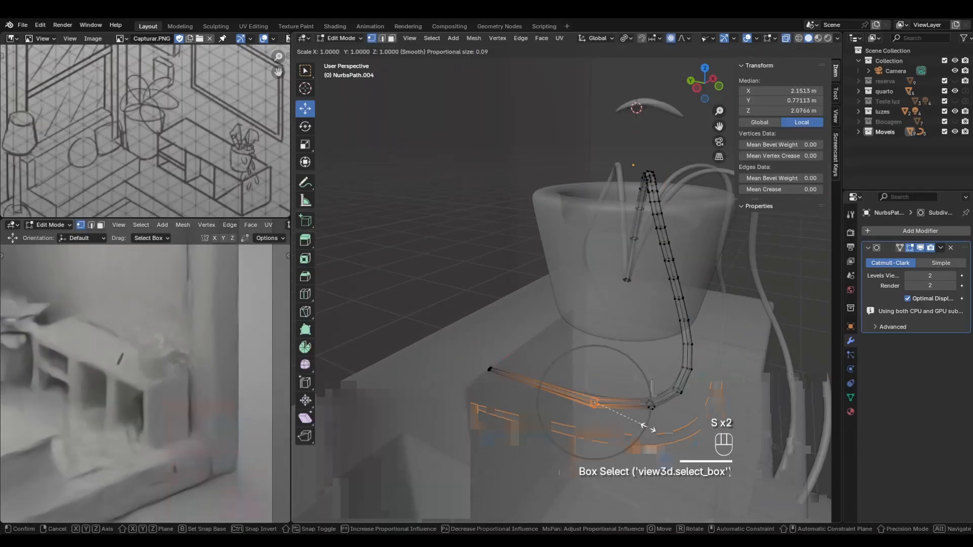
pyautogui.click(637, 429)
pyautogui.press('Tab')
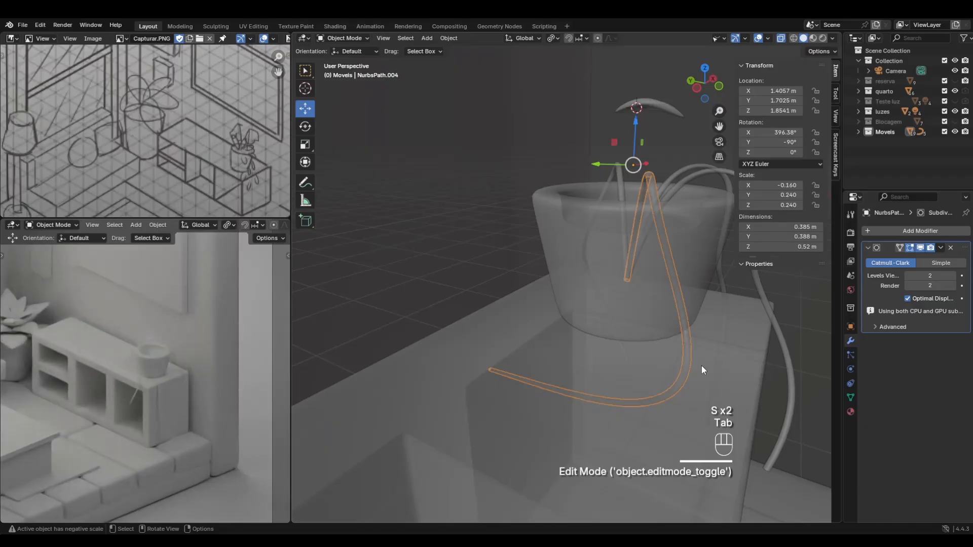
pyautogui.press('Tab')
pyautogui.click(651, 405)
pyautogui.press('s')
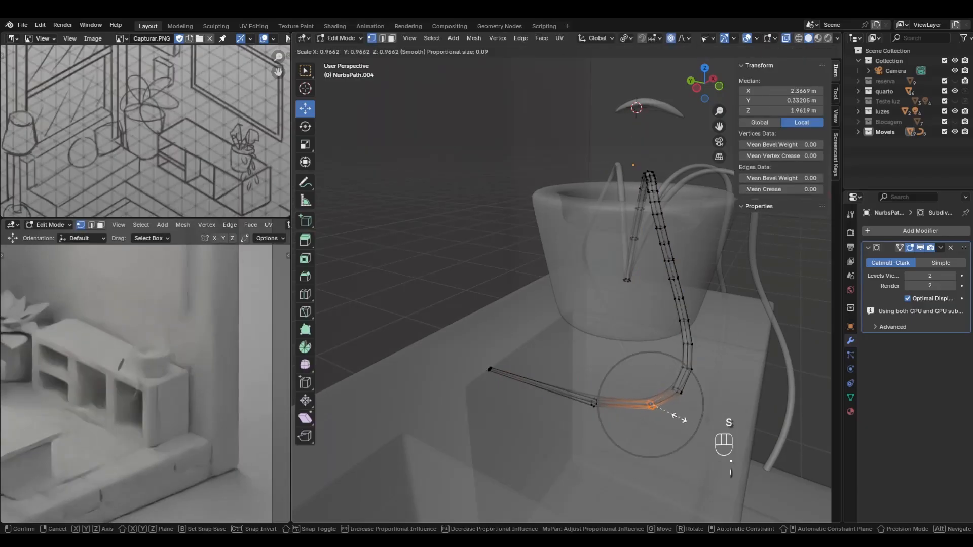
pyautogui.click(687, 404)
pyautogui.press('Tab')
pyautogui.click(784, 39)
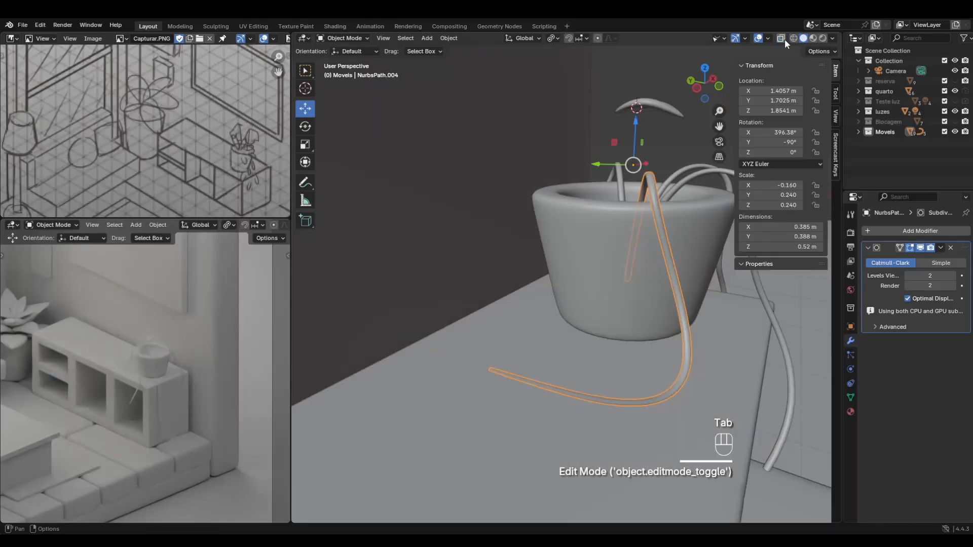
pyautogui.scroll(-4, 623, 247)
pyautogui.moveTo(622, 245); pyautogui.dragTo(548, 236, button='middle')
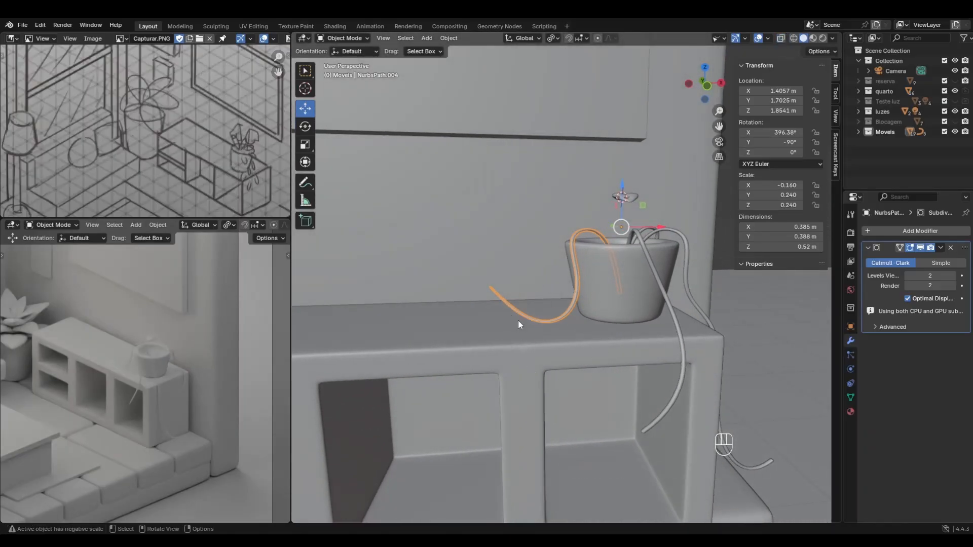
pyautogui.moveTo(517, 320); pyautogui.dragTo(542, 281, button='middle')
pyautogui.press('Tab')
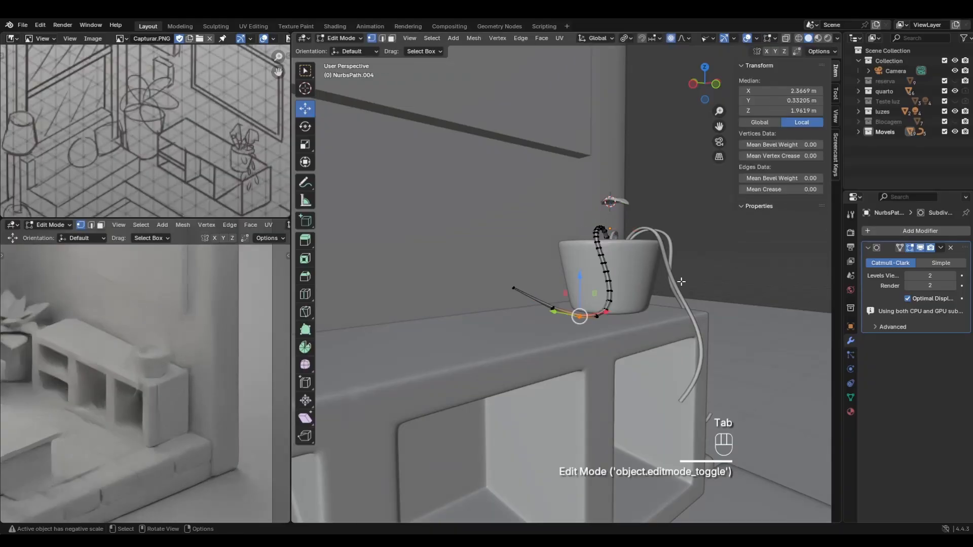
pyautogui.moveTo(681, 282); pyautogui.dragTo(637, 302, button='middle')
pyautogui.press('Tab')
# Lower the preview resolution of the stem hanging over the cabinet's front opening to 4.
pyautogui.click(659, 269)
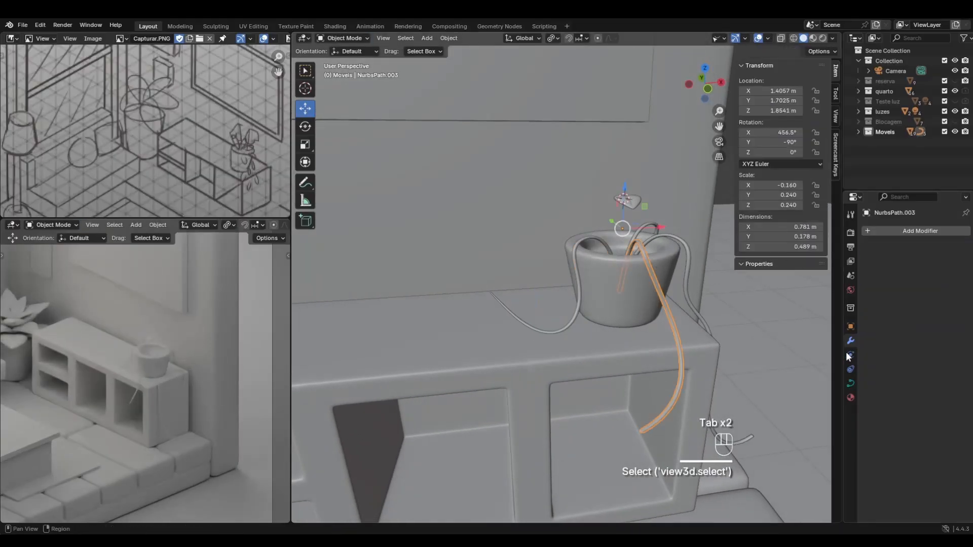
pyautogui.click(850, 383)
pyautogui.click(908, 276)
pyautogui.click(908, 275)
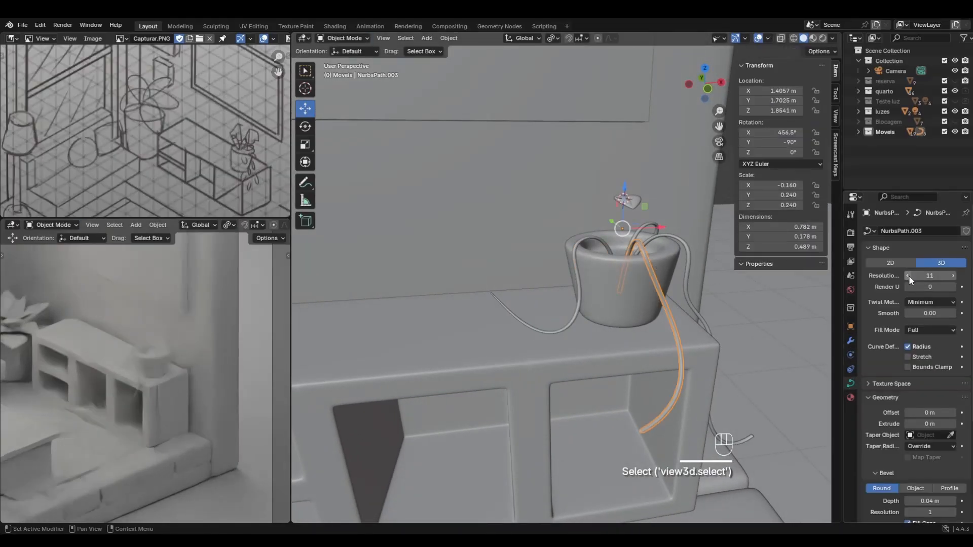
pyautogui.click(908, 275)
pyautogui.click(908, 275)
pyautogui.click(908, 275)
pyautogui.click(908, 275)
pyautogui.click(909, 275)
pyautogui.click(909, 276)
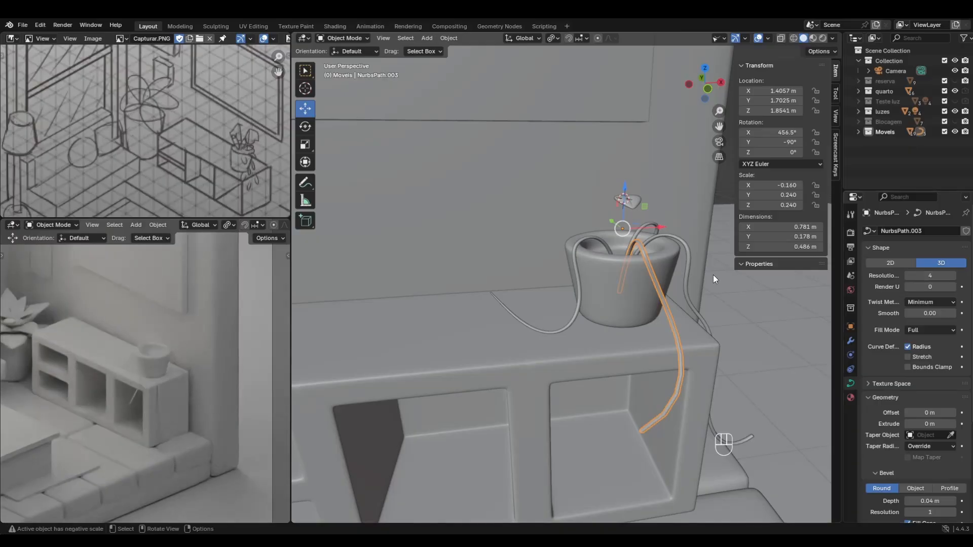
# Lower the preview resolution of the long stem hanging down the cabinet's end to 4.
pyautogui.click(687, 257)
pyautogui.click(908, 275)
pyautogui.click(908, 276)
pyautogui.click(908, 276)
pyautogui.click(908, 276)
pyautogui.click(908, 275)
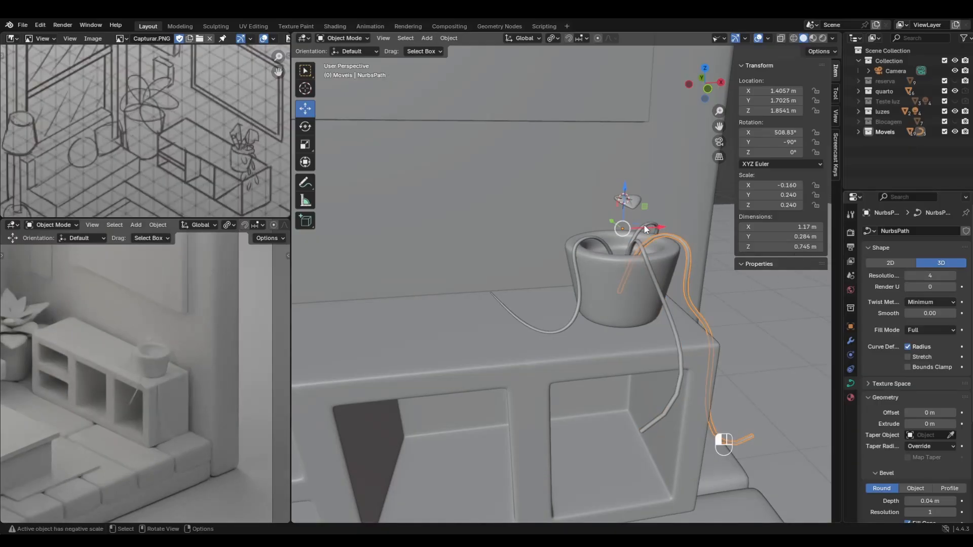
# Lower the preview resolution of the stem arching over the pot's back rim to 6.
pyautogui.click(643, 224)
pyautogui.click(908, 276)
pyautogui.click(908, 275)
pyautogui.click(908, 276)
pyautogui.click(908, 276)
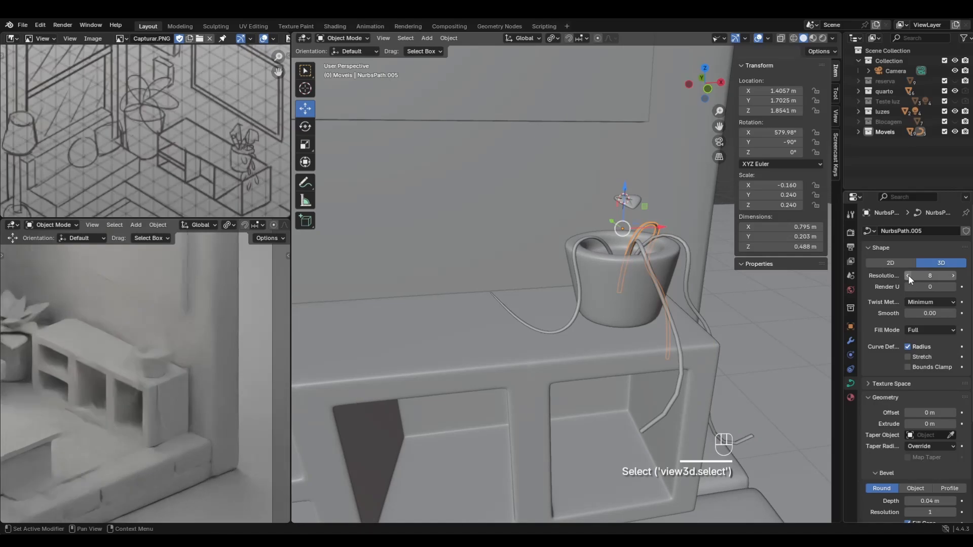
pyautogui.click(908, 275)
pyautogui.click(908, 276)
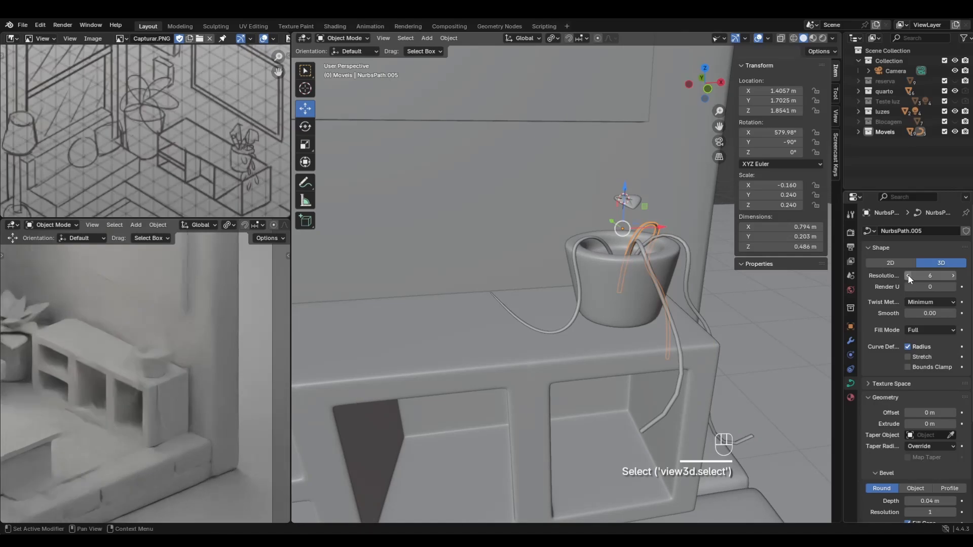
# Select the three remaining stem curves together and convert them to meshes.
pyautogui.keyDown('shift'); pyautogui.click(689, 256); pyautogui.keyUp('shift')
pyautogui.keyDown('shift'); pyautogui.click(658, 287); pyautogui.keyUp('shift')
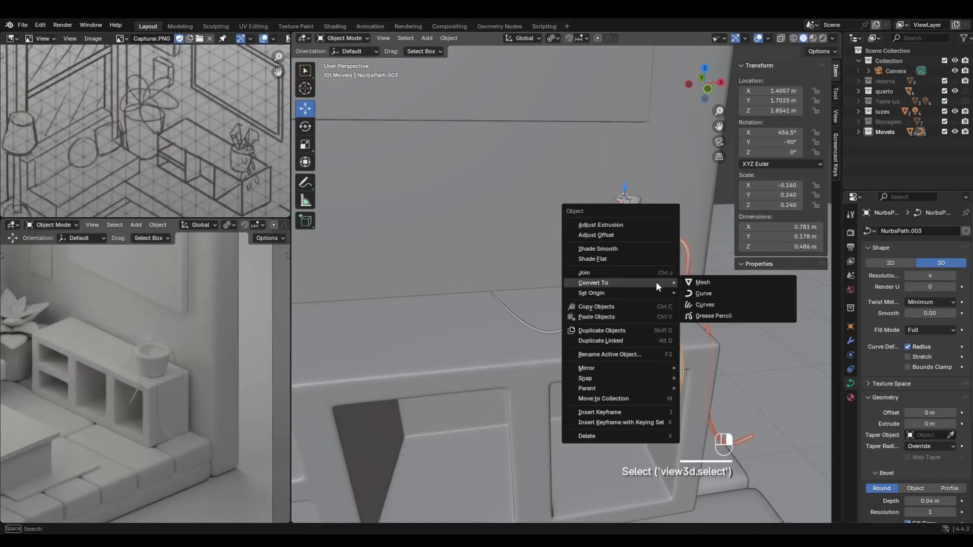
pyautogui.rightClick(656, 282)
pyautogui.moveTo(656, 282)
pyautogui.click(714, 283)
# Select the converted stems one after another around the pot to check each one.
pyautogui.click(685, 268)
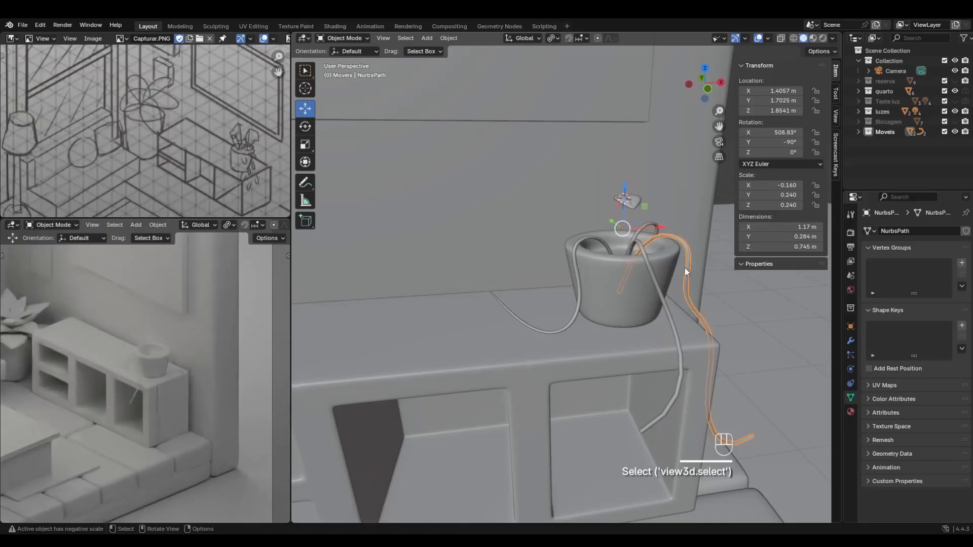
pyautogui.click(653, 278)
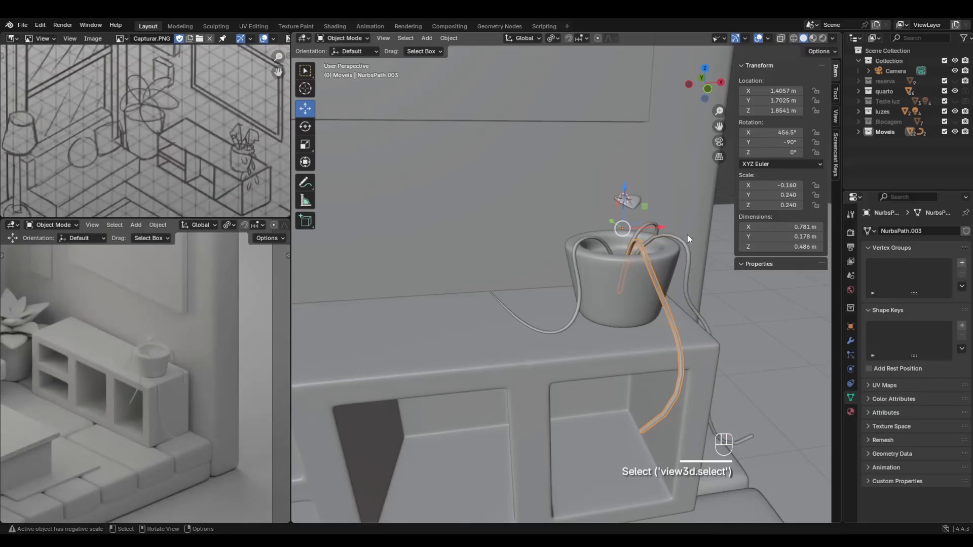
pyautogui.moveTo(687, 235); pyautogui.dragTo(675, 244, button='middle')
pyautogui.click(676, 251)
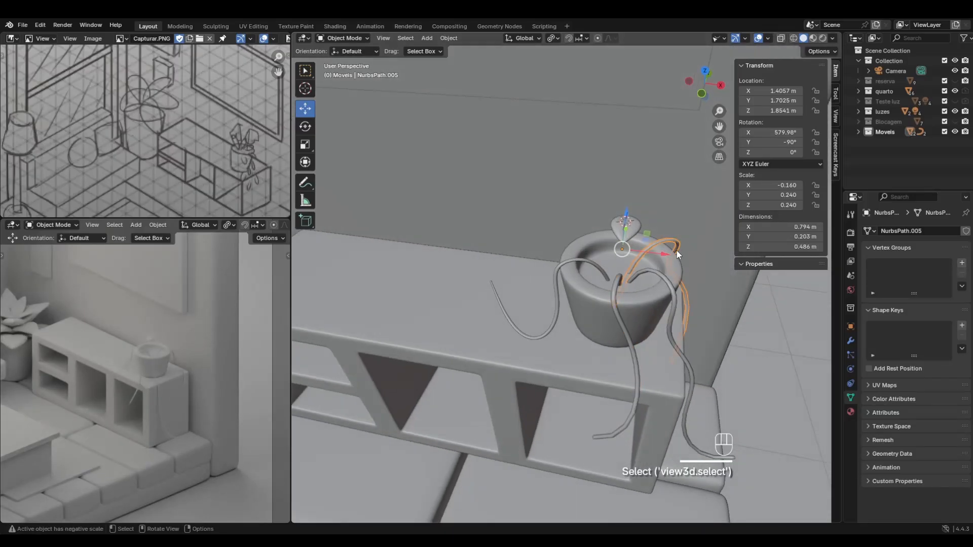
pyautogui.click(615, 296)
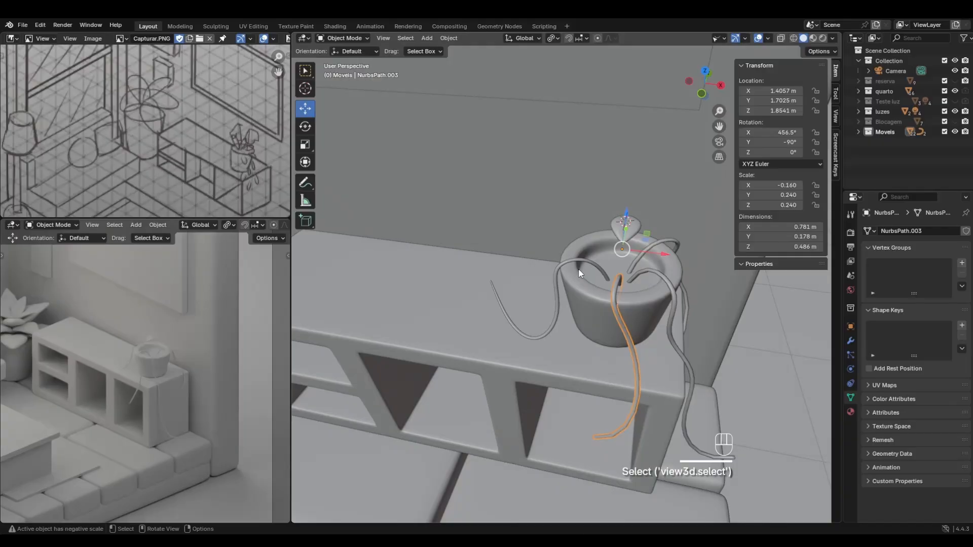
pyautogui.click(561, 266)
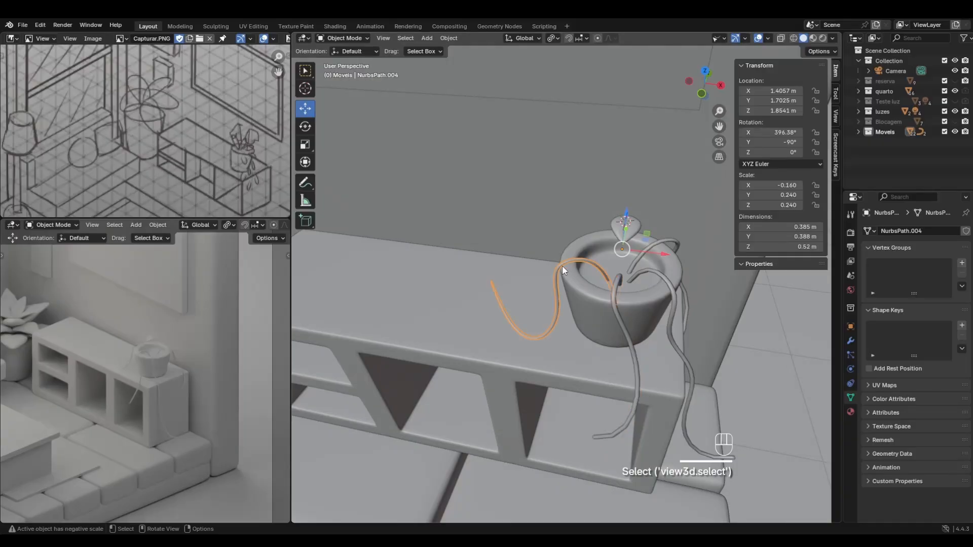
pyautogui.click(616, 294)
pyautogui.click(674, 285)
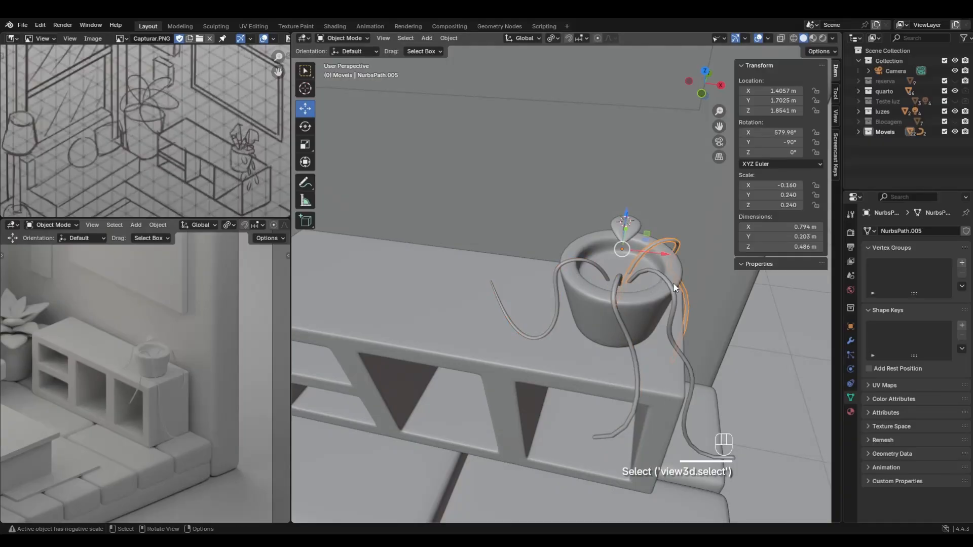
# Copy the Subdivision modifier from the stem draped over the cabinet top to the other three stems, and open the front stem's modifiers.
pyautogui.keyDown('shift'); pyautogui.click(646, 294); pyautogui.keyUp('shift')
pyautogui.keyDown('shift'); pyautogui.click(614, 295); pyautogui.keyUp('shift')
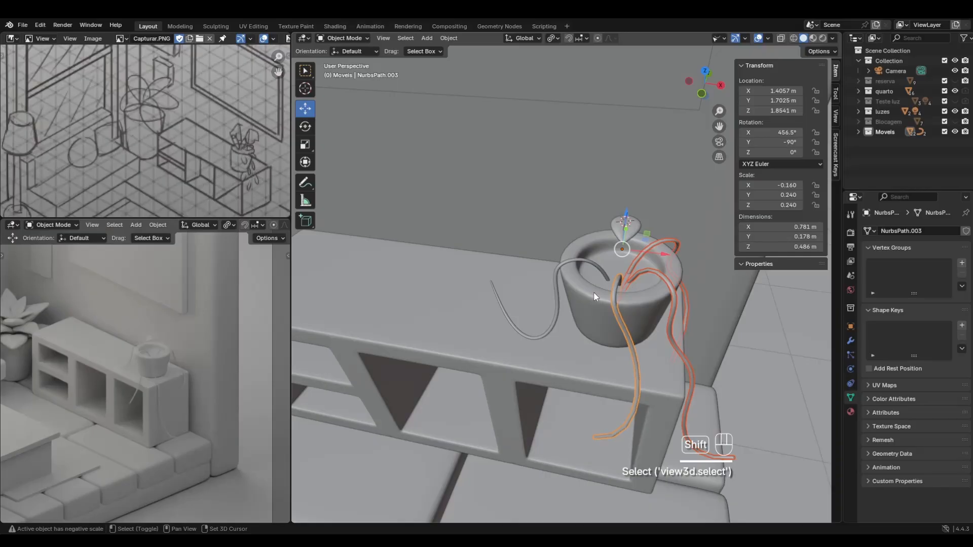
pyautogui.keyDown('shift'); pyautogui.click(558, 270); pyautogui.keyUp('shift')
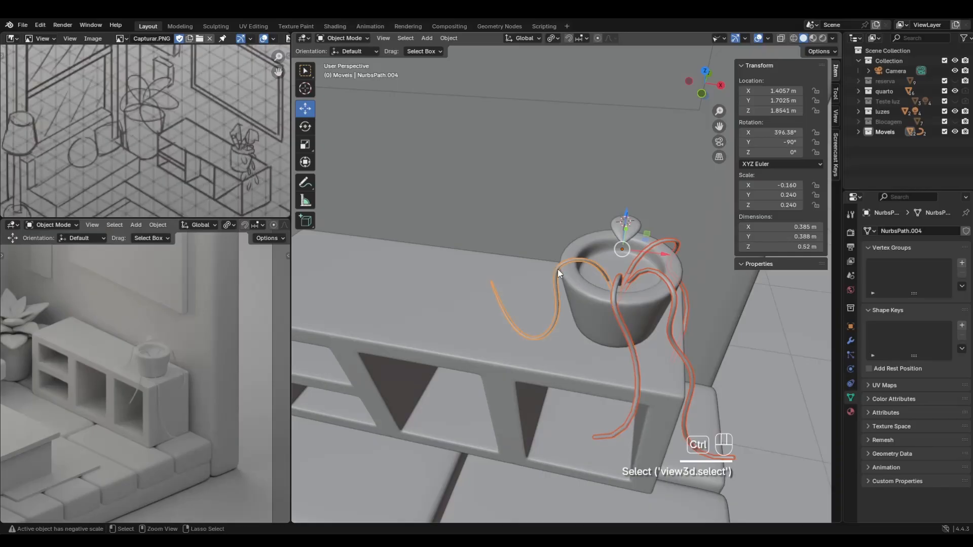
pyautogui.hotkey('ctrl', 'l')
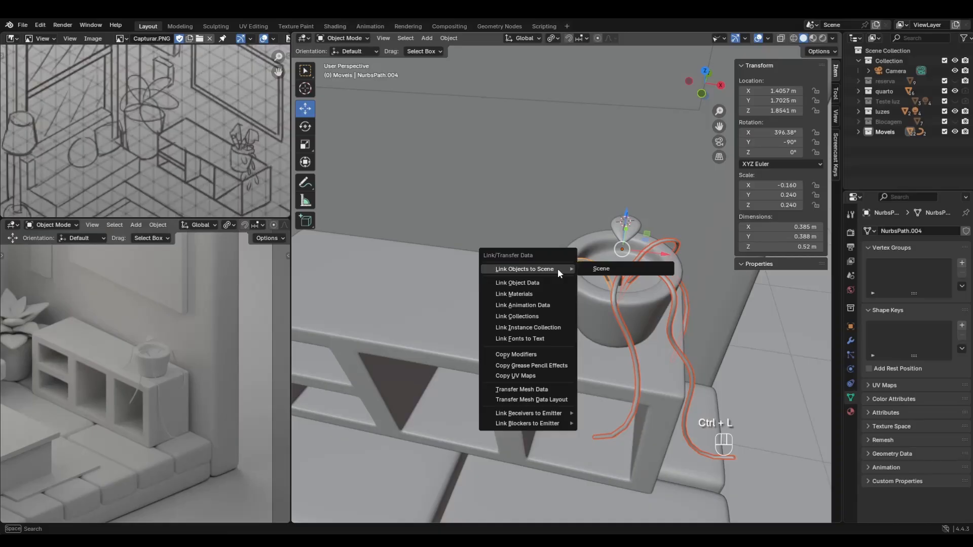
pyautogui.click(550, 354)
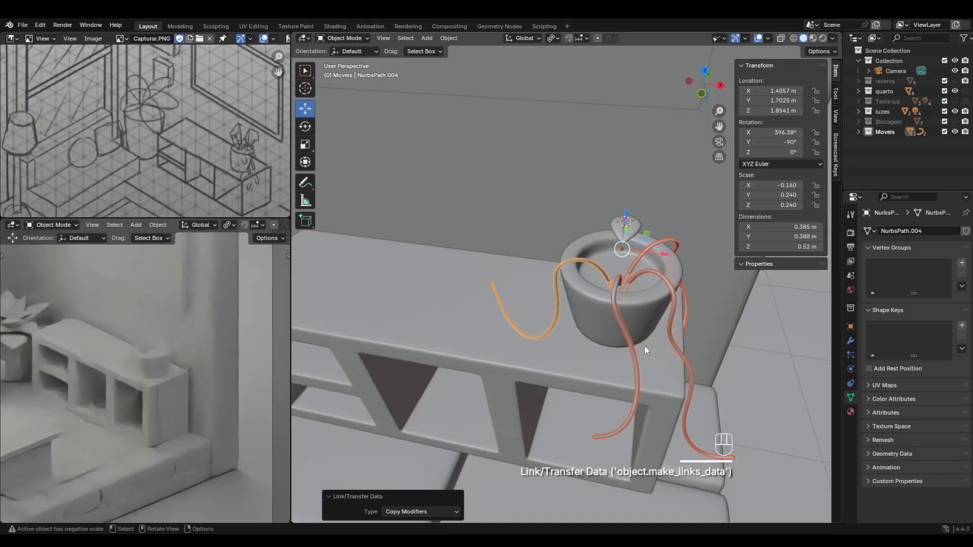
pyautogui.click(619, 317)
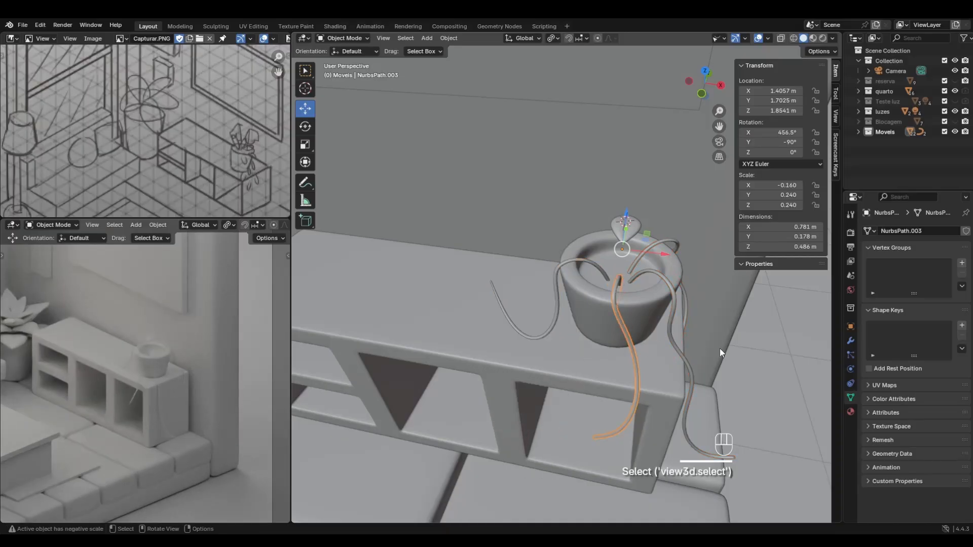
pyautogui.click(852, 342)
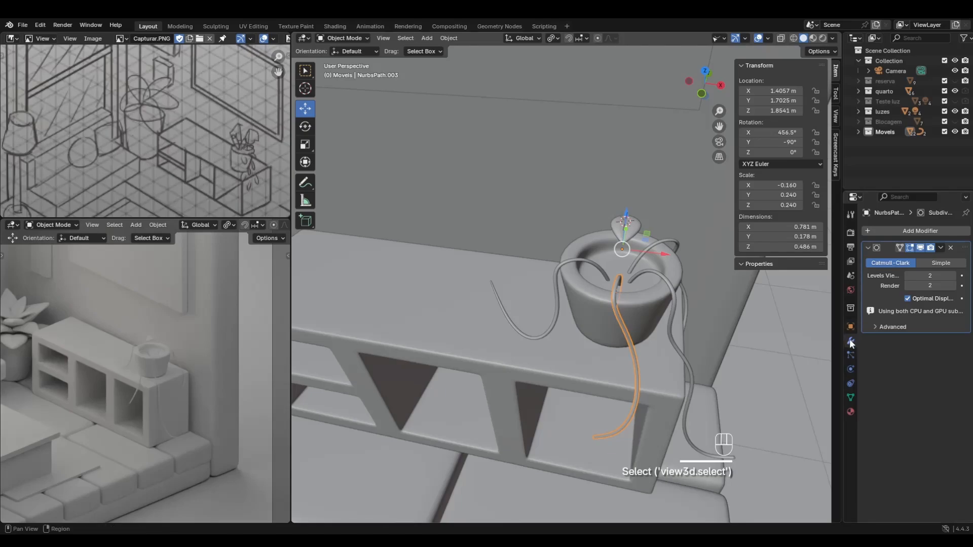
# Taper the tip of the stem hanging over the cabinet's front by scaling down its end vertices.
pyautogui.moveTo(707, 367); pyautogui.dragTo(688, 374, button='middle')
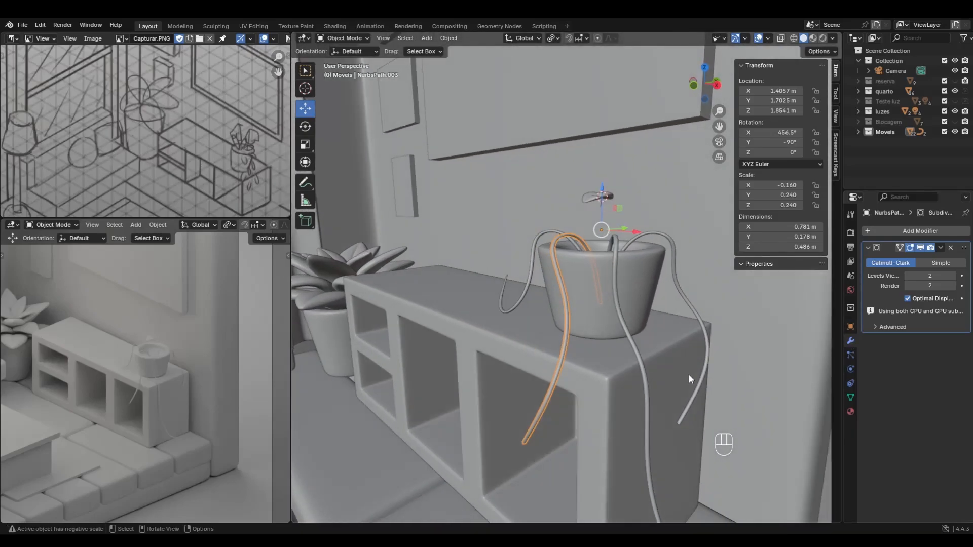
pyautogui.press('Tab')
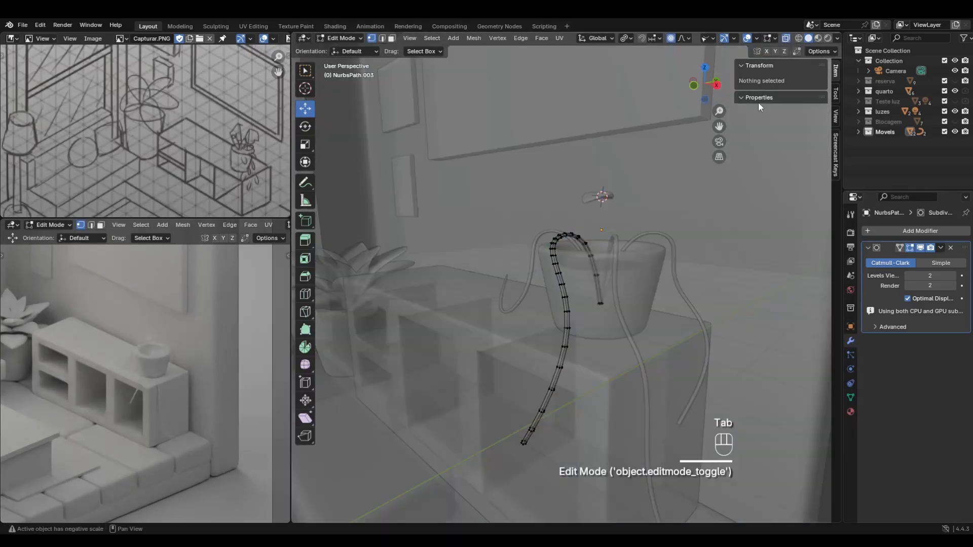
pyautogui.hotkey('alt', 'z')
pyautogui.click(523, 444)
pyautogui.moveTo(523, 443); pyautogui.dragTo(544, 412, button='middle')
pyautogui.moveTo(558, 422); pyautogui.dragTo(582, 450)
pyautogui.hotkey('ctrl', 'z')
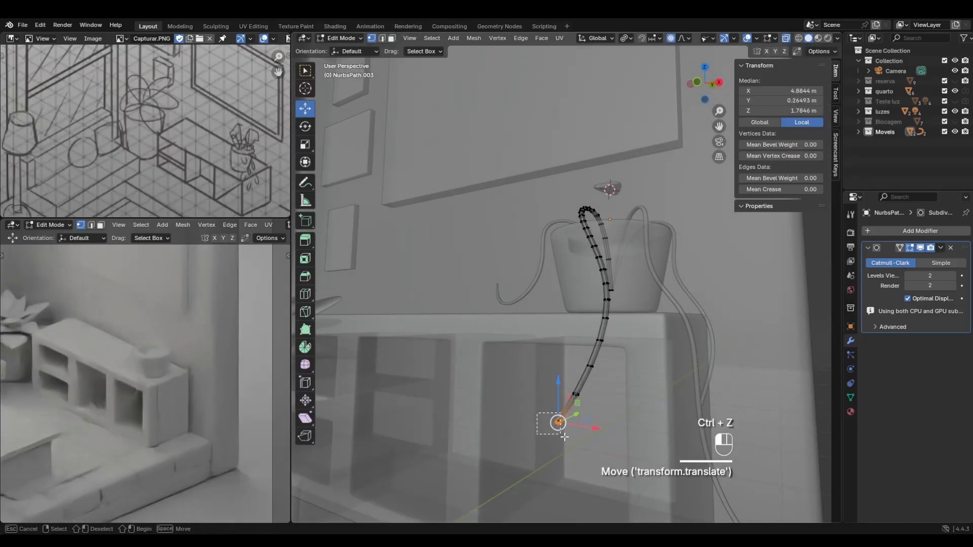
pyautogui.press('s')
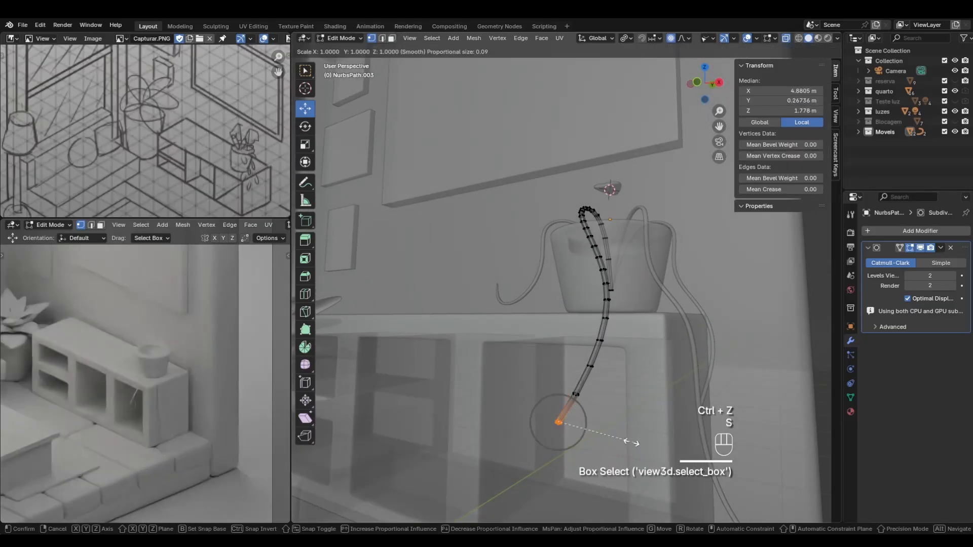
pyautogui.click(582, 435)
pyautogui.press('Tab')
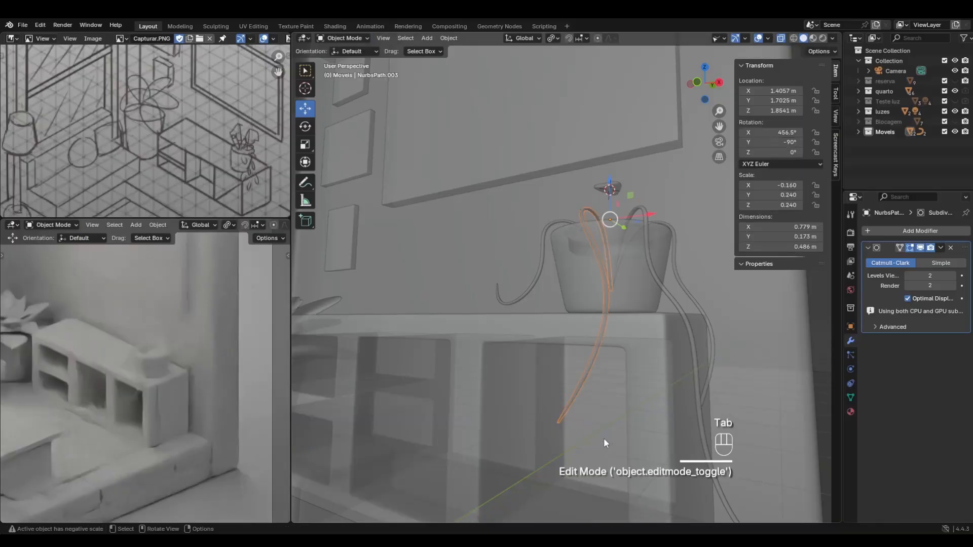
# Taper the tip of the long stem hanging down the cabinet's end by scaling its end vertices to about 0.26.
pyautogui.scroll(-3, 604, 438)
pyautogui.moveTo(655, 413)
pyautogui.mouseDown(button='middle')
pyautogui.moveTo(625, 400)
pyautogui.moveTo(558, 416)
pyautogui.moveTo(659, 398)
pyautogui.mouseUp(button='middle')
pyautogui.click(533, 404)
pyautogui.press('Tab')
pyautogui.moveTo(647, 391); pyautogui.dragTo(674, 423)
pyautogui.press('s')
pyautogui.click(650, 404)
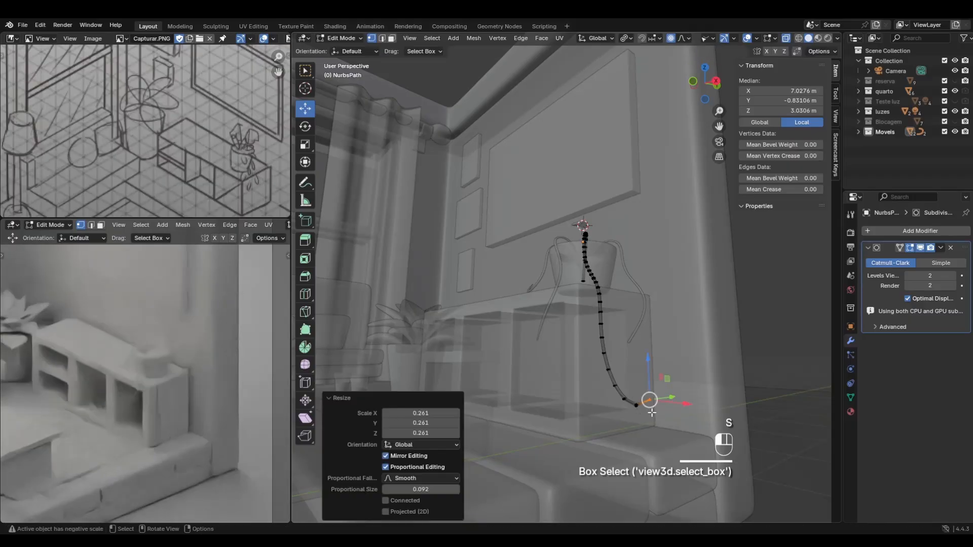
pyautogui.moveTo(650, 404); pyautogui.dragTo(603, 309, button='middle')
pyautogui.press('Tab')
# Taper the tip of the stem arching over the pot's back rim by shrinking its end vertices, and turn X-ray off.
pyautogui.click(622, 287)
pyautogui.press('Tab')
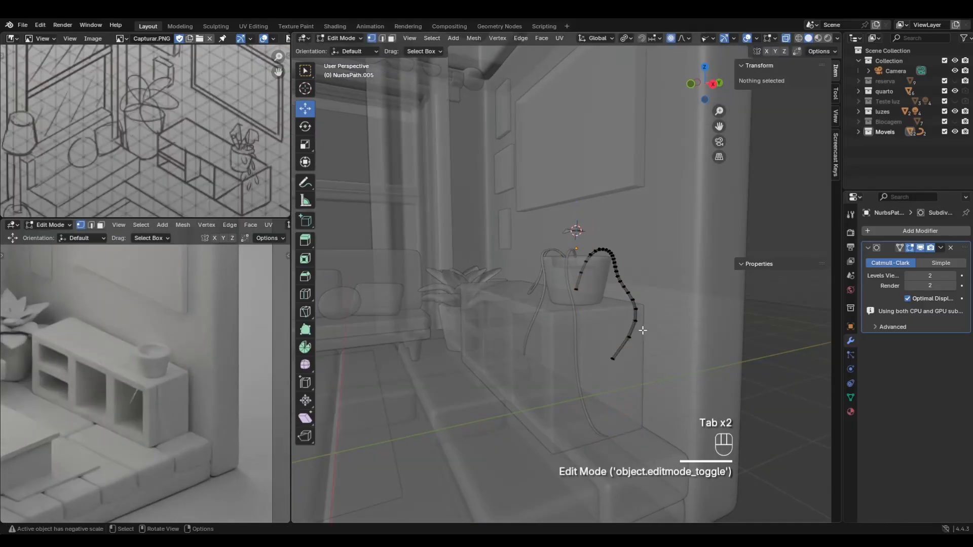
pyautogui.moveTo(611, 319); pyautogui.dragTo(669, 391)
pyautogui.press('s')
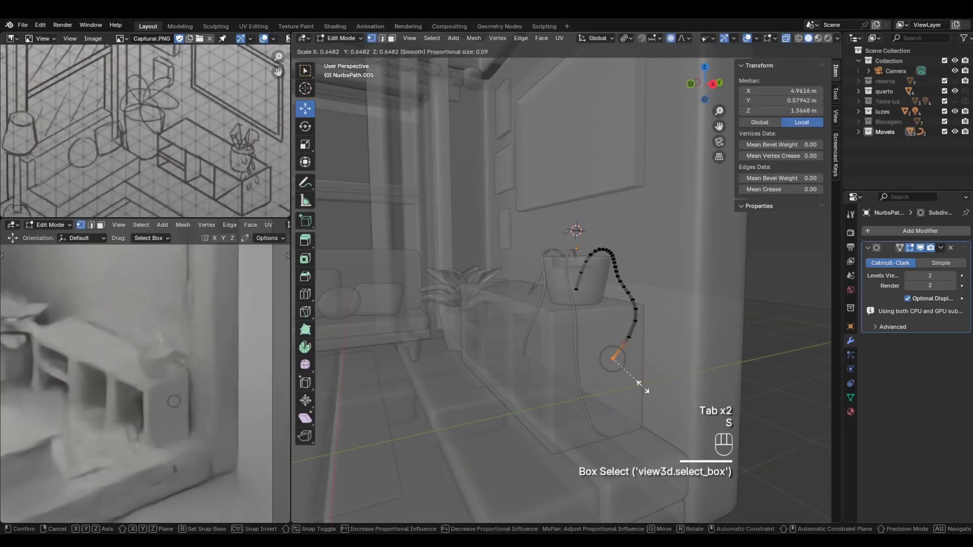
pyautogui.click(618, 371)
pyautogui.moveTo(616, 354); pyautogui.dragTo(646, 382, button='middle')
pyautogui.press('Tab')
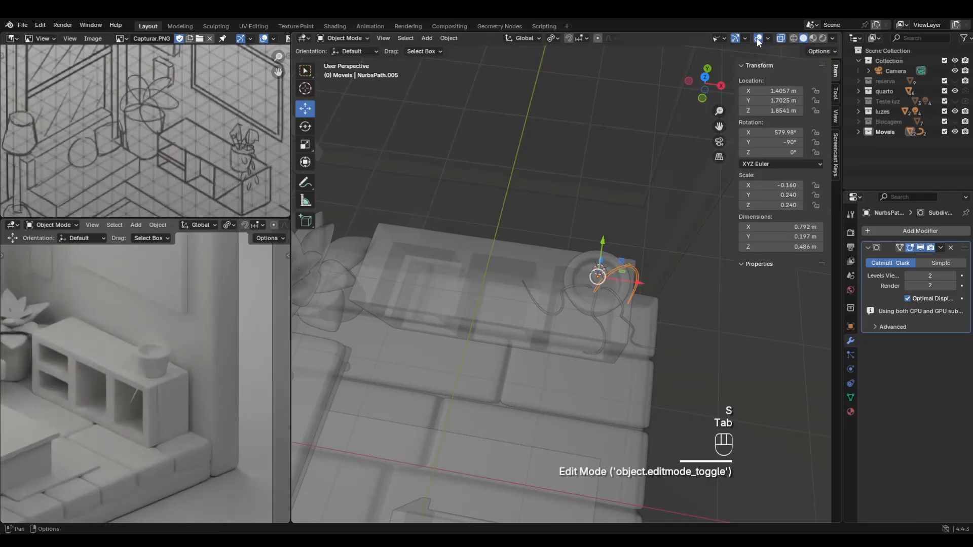
pyautogui.click(758, 40)
# Isolate the small leaf above the pot in local view and open its mesh for editing.
pyautogui.moveTo(684, 339); pyautogui.dragTo(680, 274, button='middle')
pyautogui.click(719, 371)
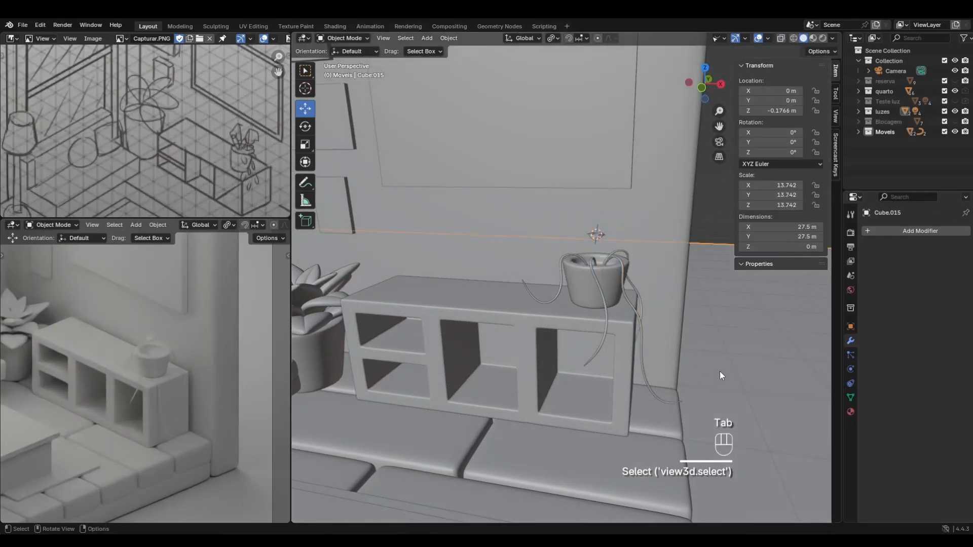
pyautogui.moveTo(720, 371); pyautogui.dragTo(617, 276, button='middle')
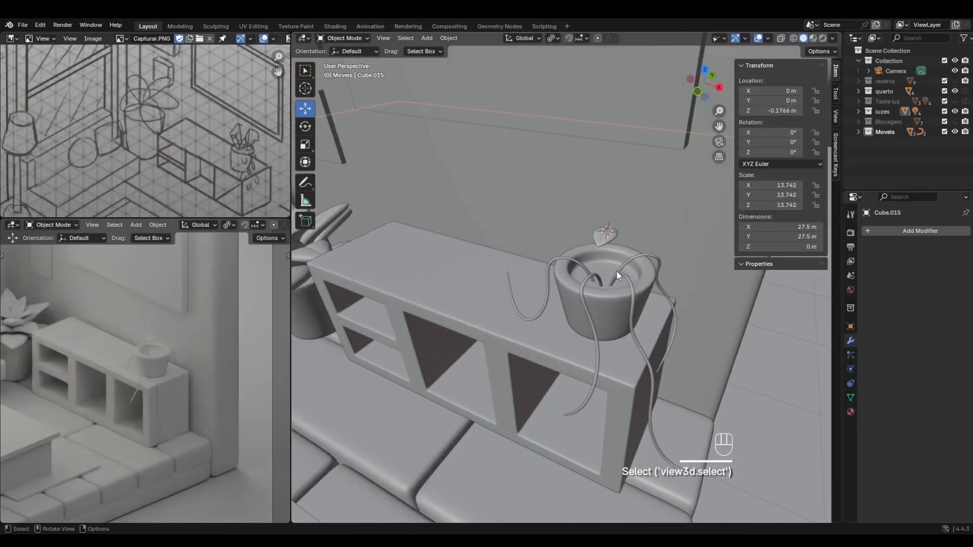
pyautogui.click(602, 237)
pyautogui.moveTo(601, 238); pyautogui.dragTo(591, 324, button='middle')
pyautogui.press('KP_Divide')
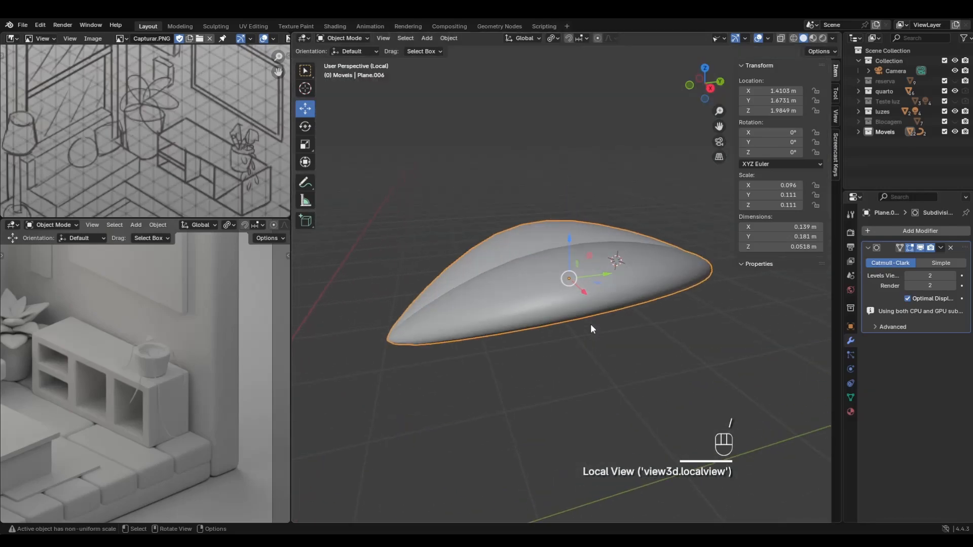
pyautogui.scroll(-5, 591, 329)
pyautogui.press('Tab')
pyautogui.keyDown('shift'); pyautogui.moveTo(555, 373); pyautogui.dragTo(638, 360, button='middle'); pyautogui.keyUp('shift')
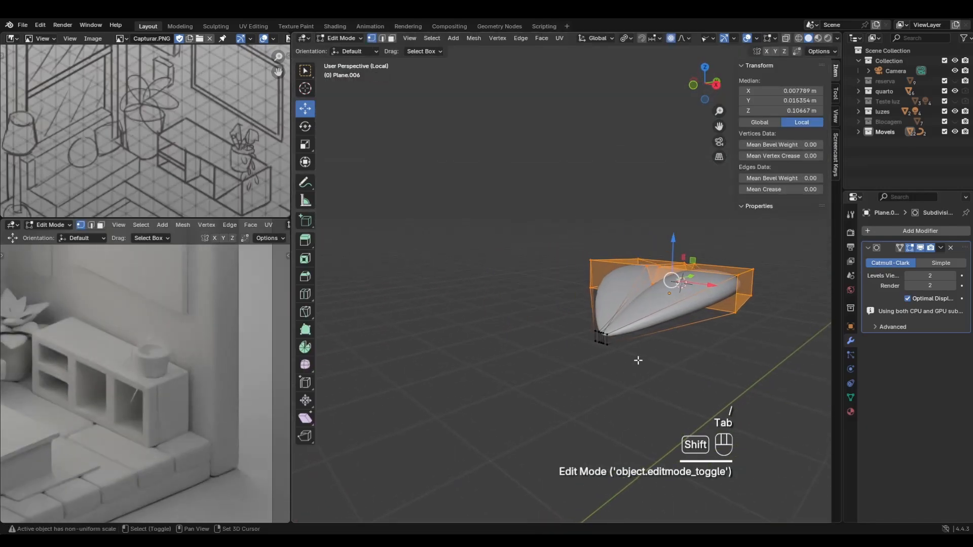
# Snap the 3D cursor to the vertices at the leaf's pointed base, using X-ray to select them all.
pyautogui.click(786, 39)
pyautogui.moveTo(577, 329); pyautogui.dragTo(632, 372)
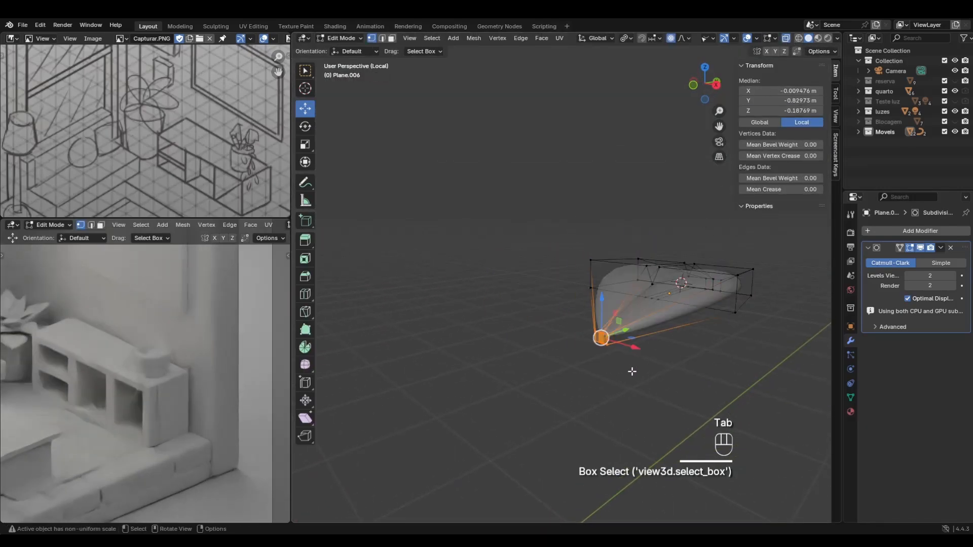
pyautogui.hotkey('shift', 's')
pyautogui.click(652, 429)
pyautogui.press('Tab')
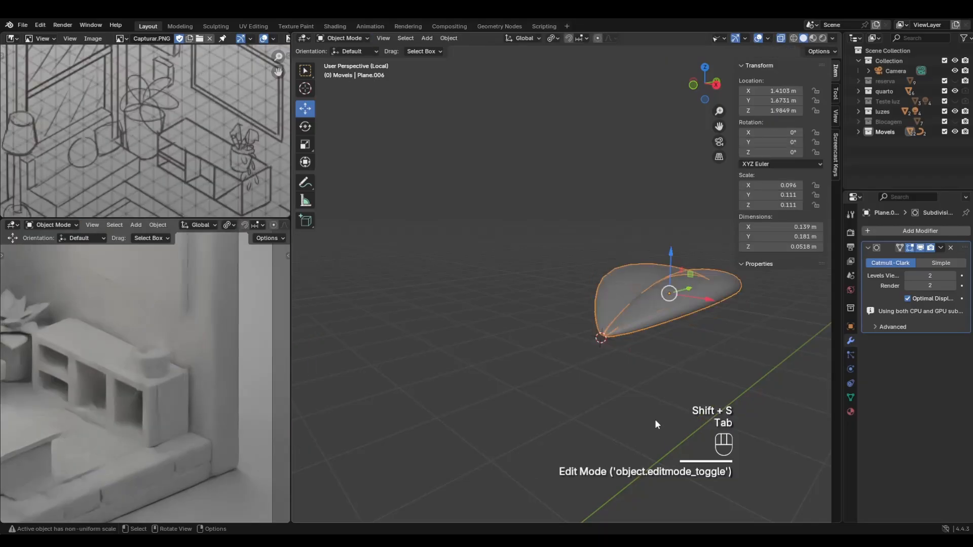
# Set the leaf's origin to the 3D cursor, leave local view and turn X-ray off.
pyautogui.rightClick(657, 384)
pyautogui.moveTo(647, 378)
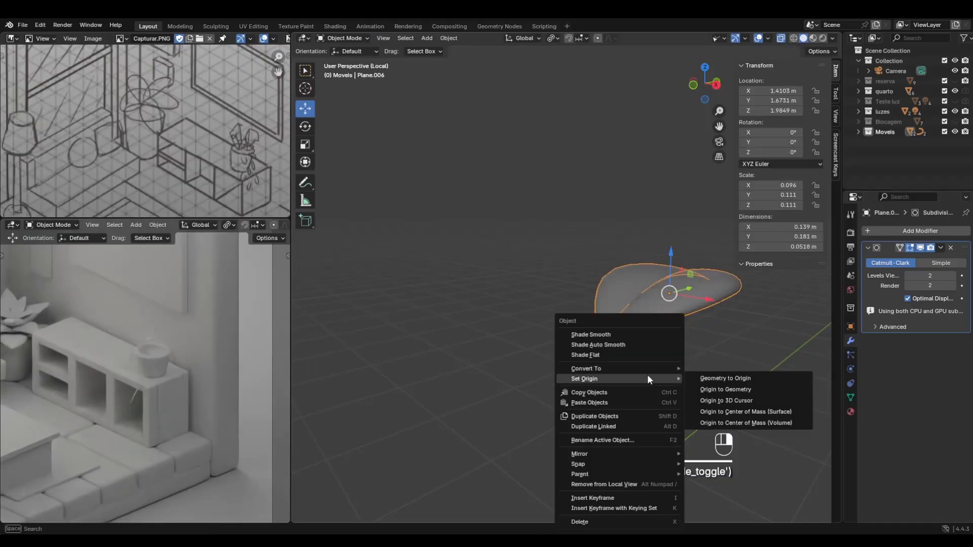
pyautogui.click(756, 402)
pyautogui.press('/')
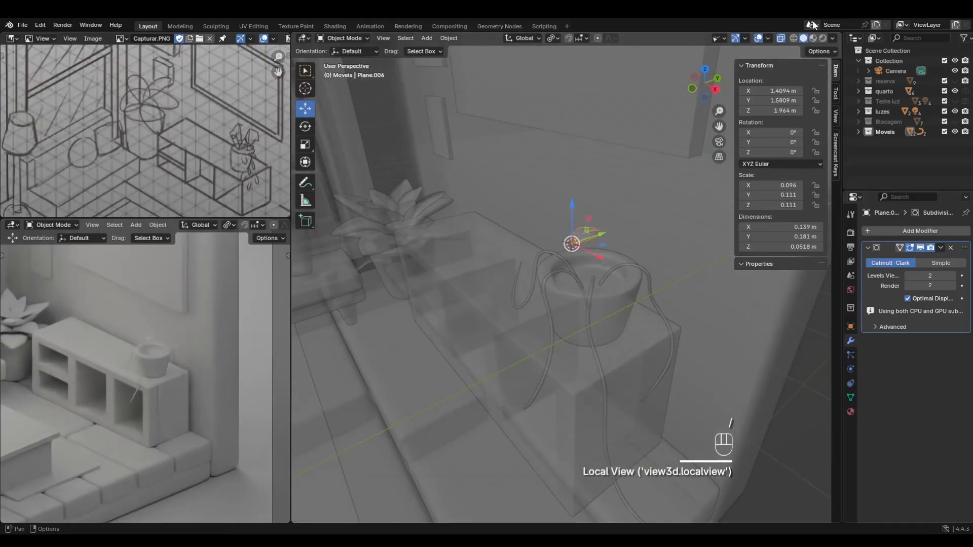
pyautogui.click(781, 38)
pyautogui.moveTo(659, 253); pyautogui.dragTo(600, 278, button='middle')
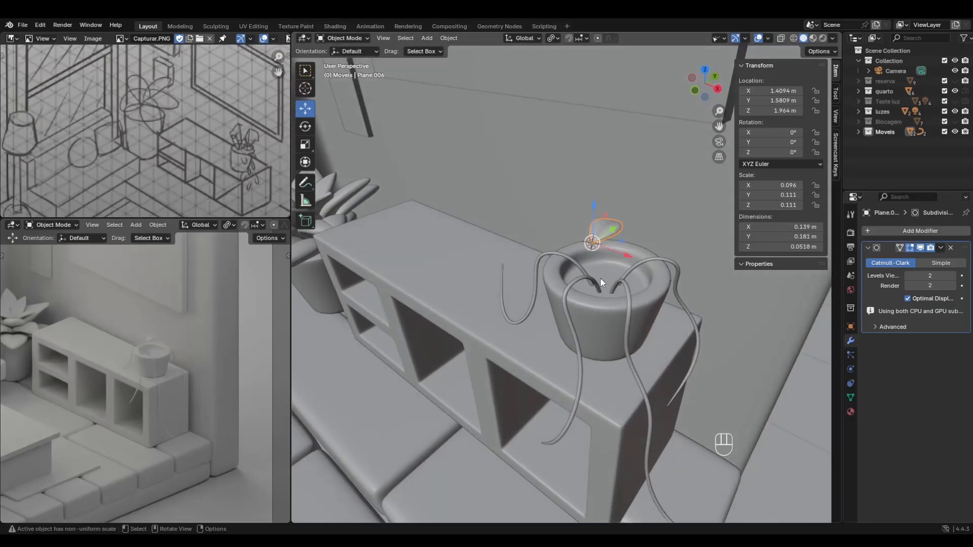
pyautogui.click(910, 229)
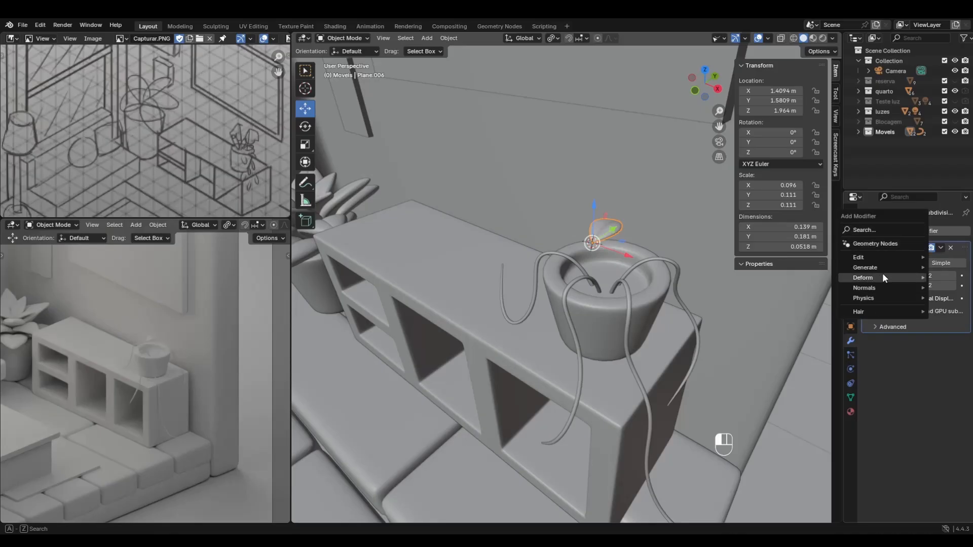
pyautogui.moveTo(882, 277)
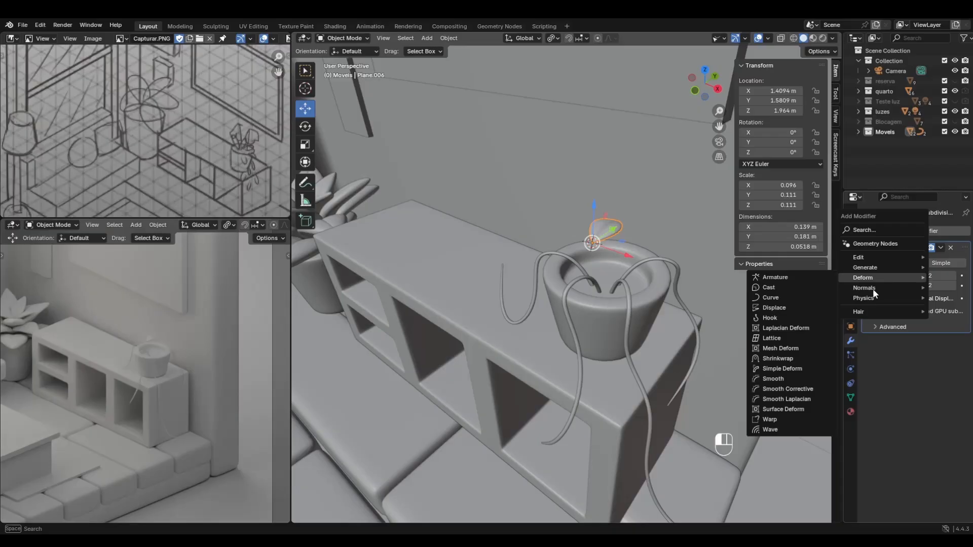
pyautogui.moveTo(872, 300)
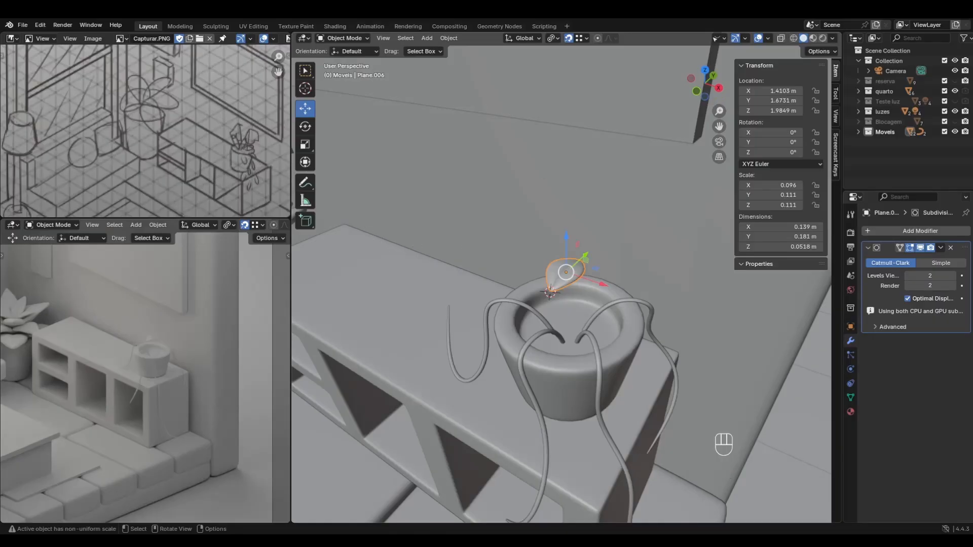
# Try moving the leaf onto the stem at the pot's rim with snapping turned on, and undo the move.
pyautogui.moveTo(563, 271); pyautogui.dragTo(551, 264, button='middle')
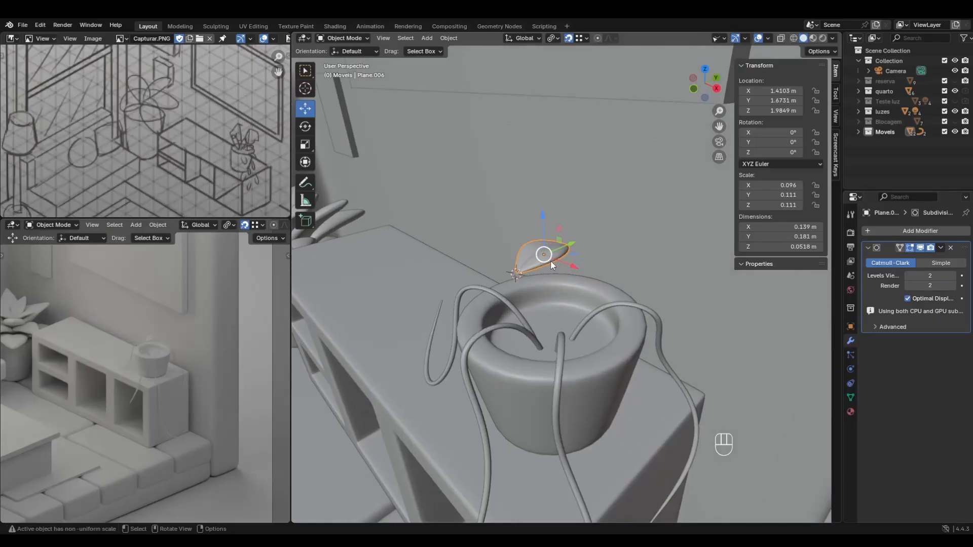
pyautogui.scroll(1, 722, 356)
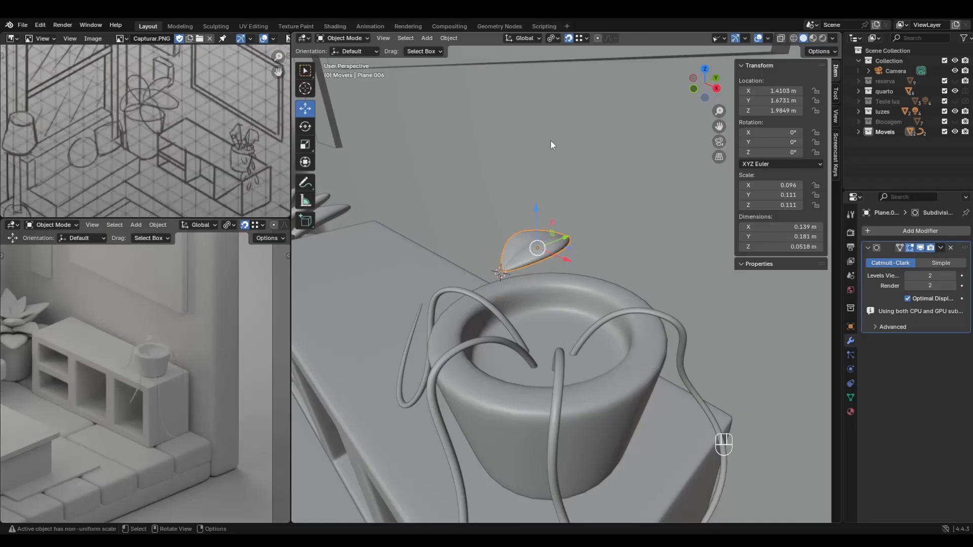
pyautogui.click(568, 39)
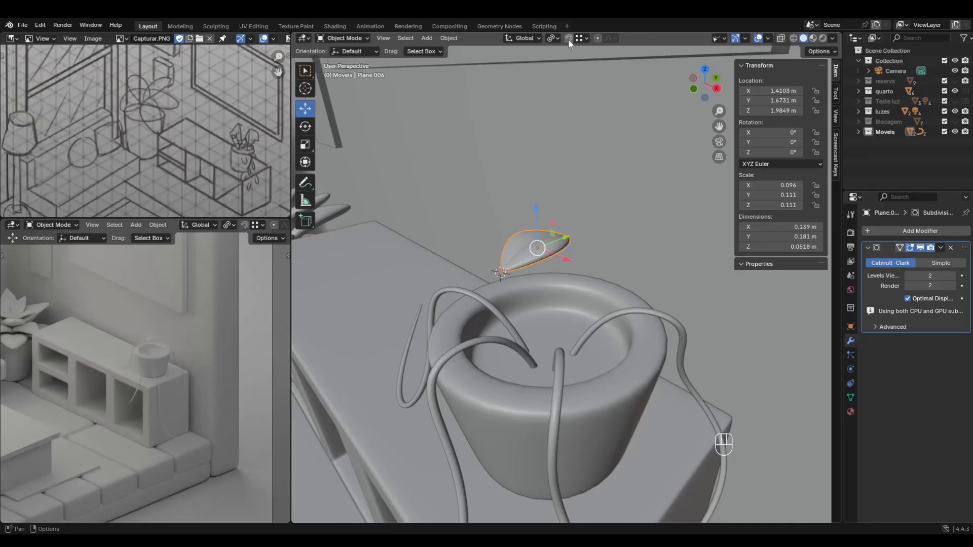
pyautogui.click(568, 39)
pyautogui.click(586, 39)
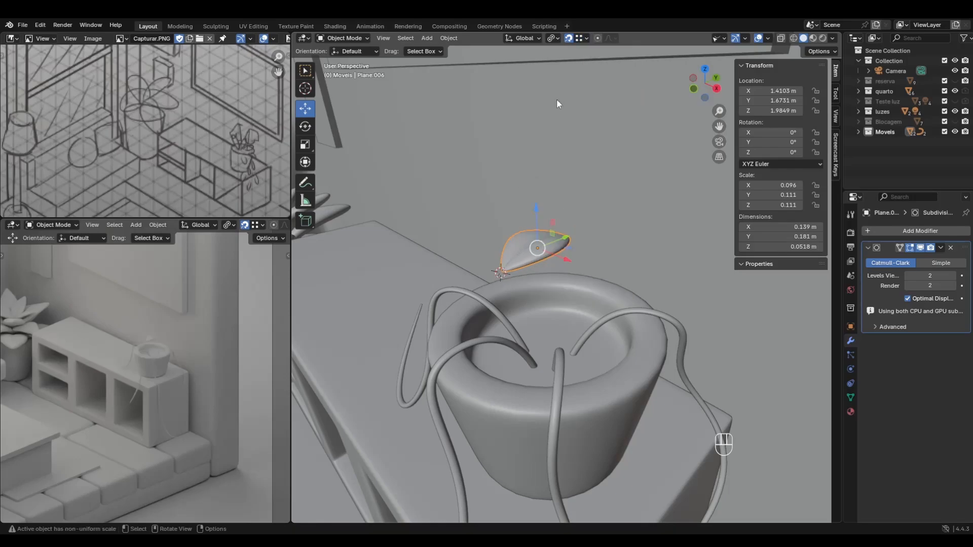
pyautogui.click(579, 39)
pyautogui.press('g')
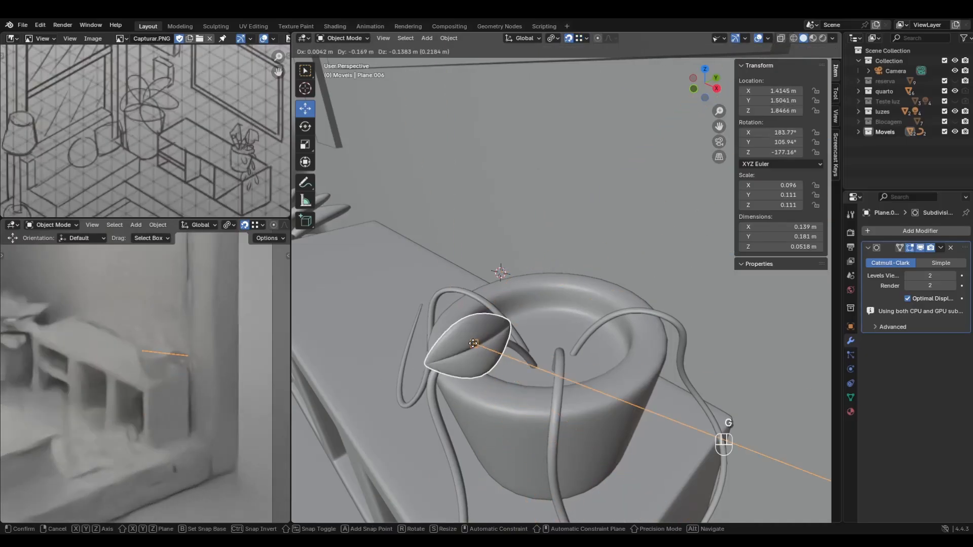
pyautogui.click(461, 344)
pyautogui.hotkey('ctrl', 'z')
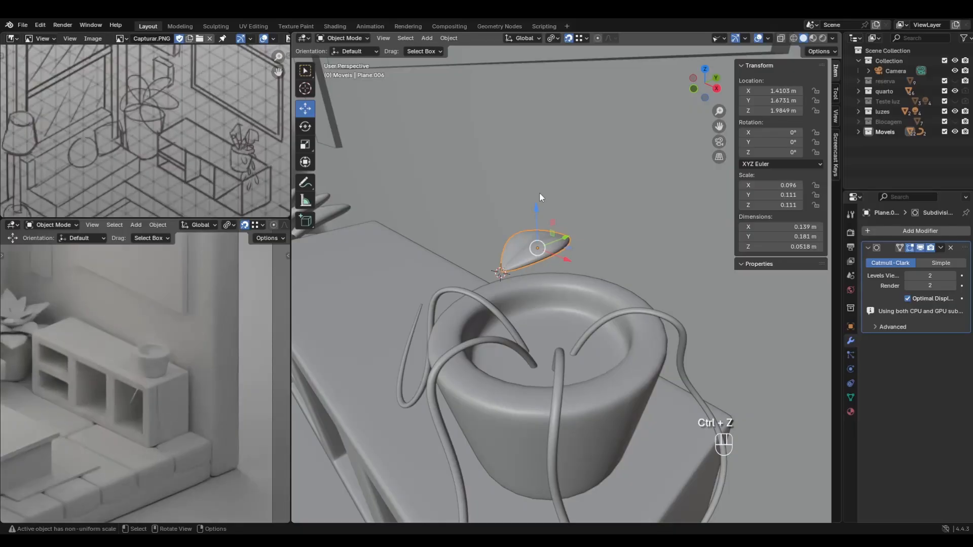
# Move the leaf's origin from its centre to the 3D cursor at its pointed base.
pyautogui.rightClick(518, 256)
pyautogui.moveTo(518, 255)
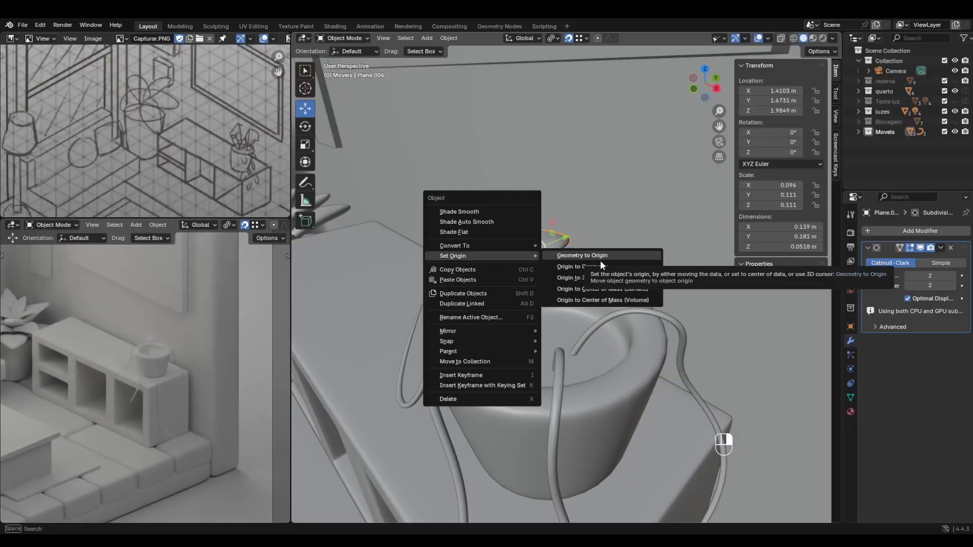
pyautogui.click(606, 277)
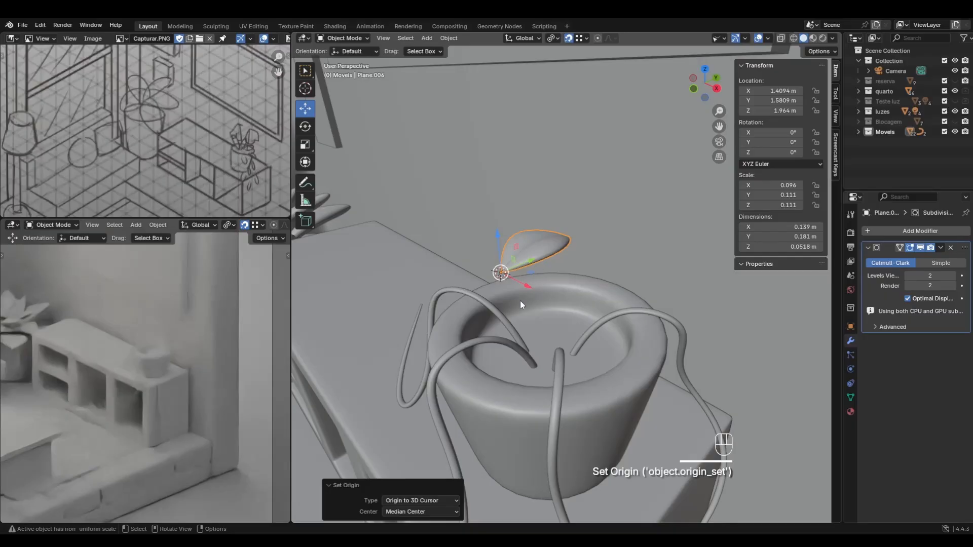
# Snap the leaf's base onto the front stem where it crosses the pot's rim and scale the leaf by 0.812.
pyautogui.press('g')
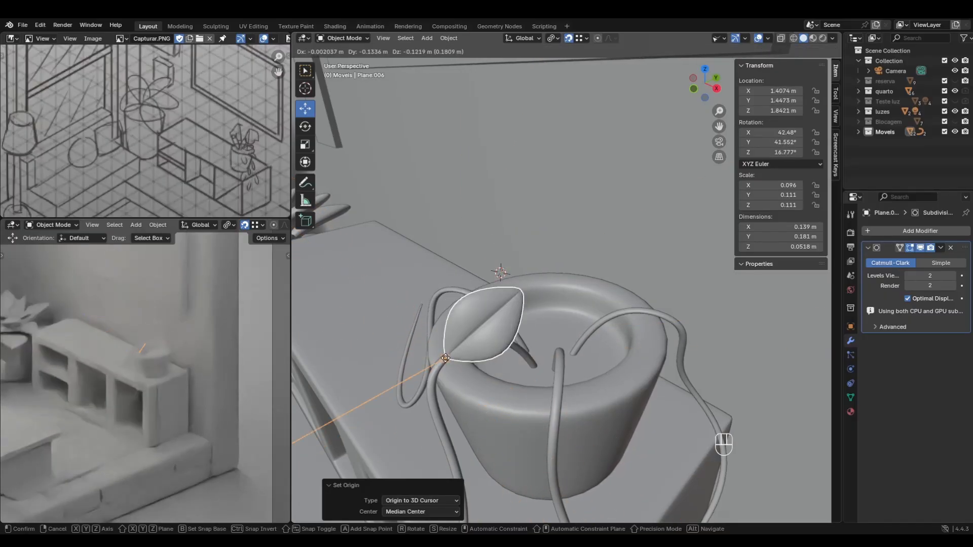
pyautogui.click(499, 336)
pyautogui.moveTo(499, 336); pyautogui.dragTo(530, 332, button='middle')
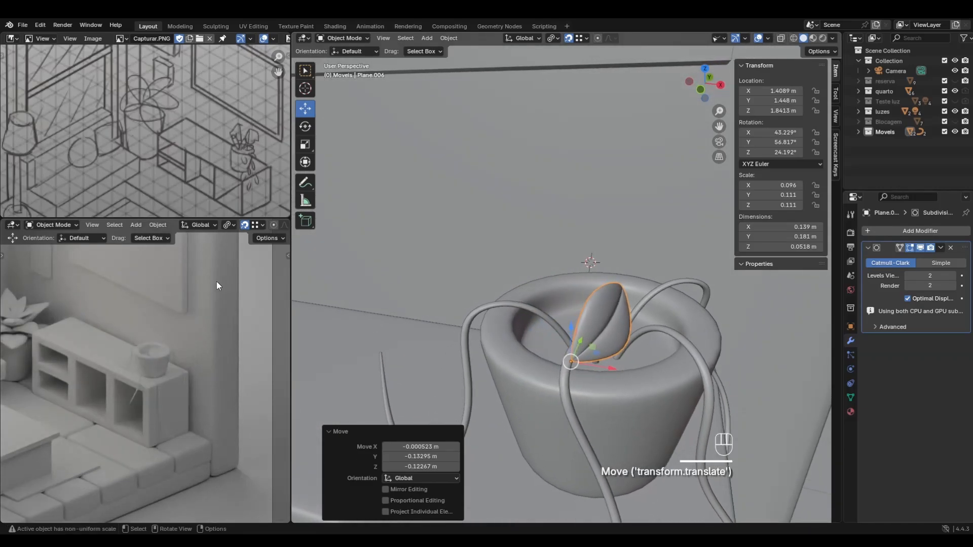
pyautogui.scroll(-7, 439, 288)
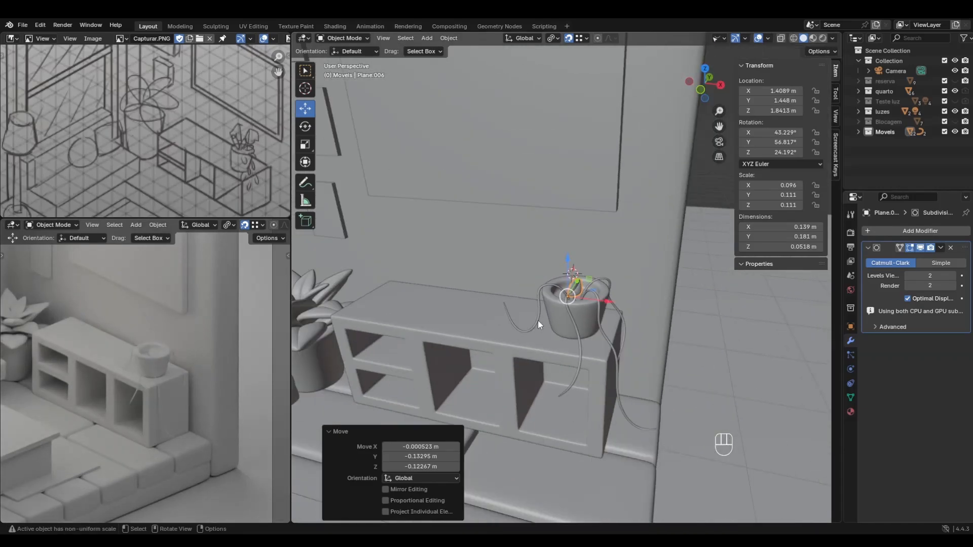
pyautogui.scroll(3, 537, 320)
pyautogui.press('s')
pyautogui.click(595, 297)
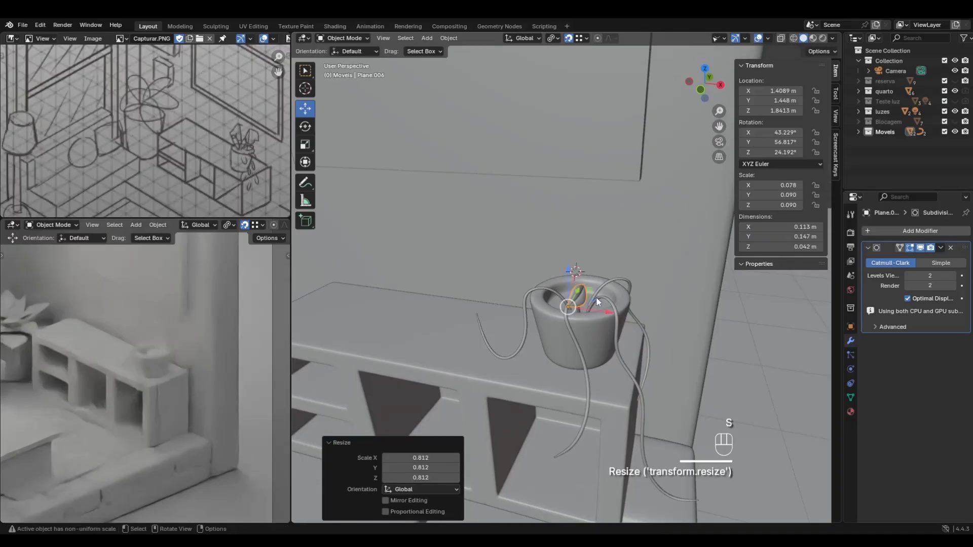
# Snap the leaf farther back along the front stem, just inside the pot's rim.
pyautogui.moveTo(597, 298); pyautogui.dragTo(598, 321, button='middle')
pyautogui.scroll(2, 598, 335)
pyautogui.press('g')
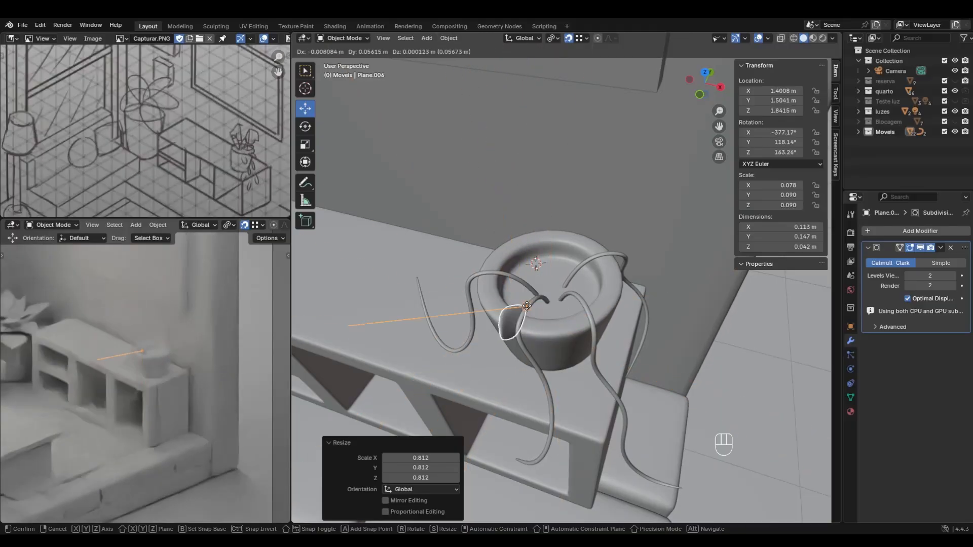
pyautogui.click(528, 308)
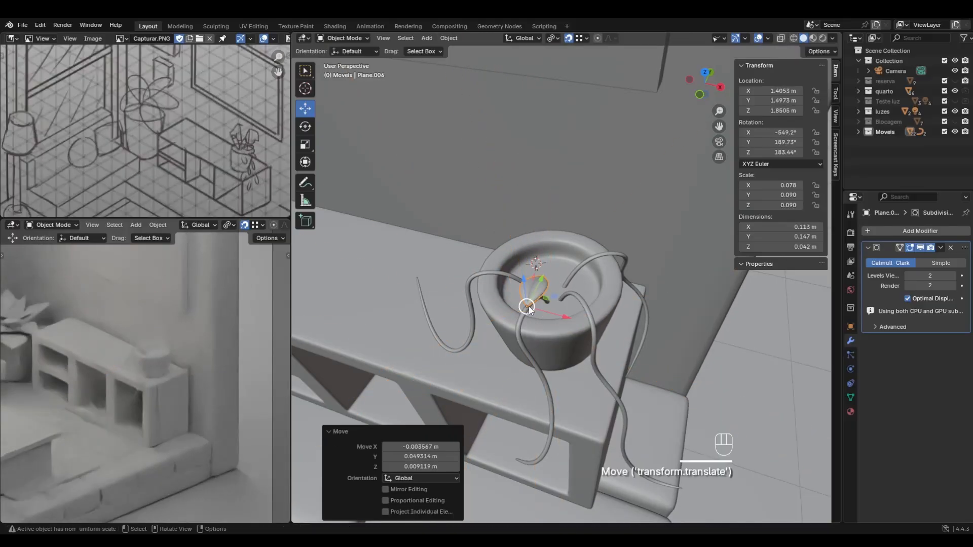
# Rotate the leaf 84.3° about the global Z axis so it points sideways from the stem.
pyautogui.moveTo(528, 309); pyautogui.dragTo(568, 307, button='middle')
pyautogui.scroll(3, 570, 310)
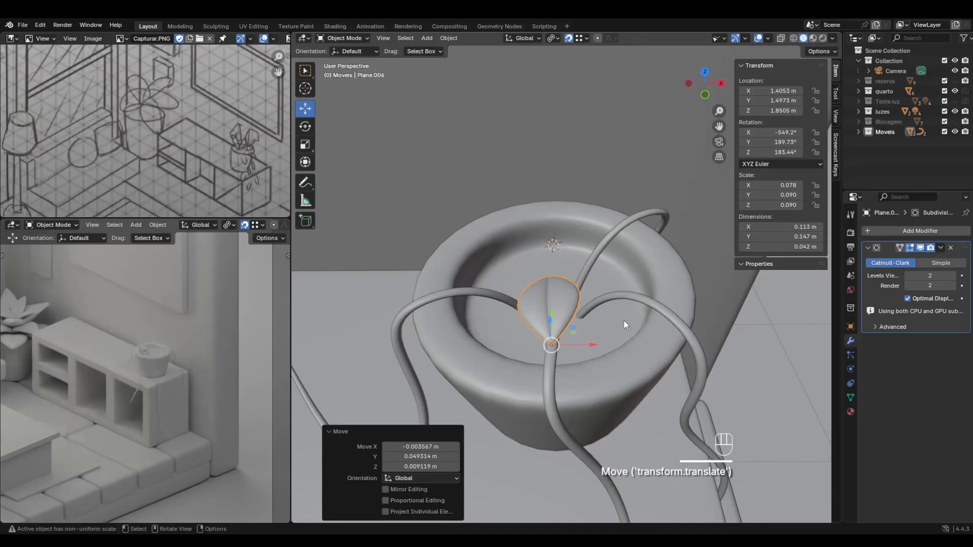
pyautogui.press('r')
pyautogui.press('z')
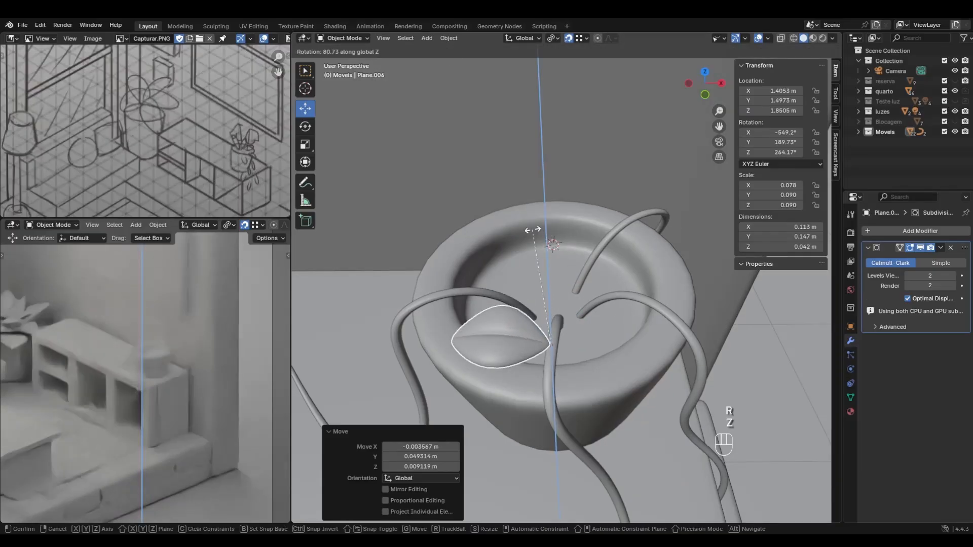
pyautogui.click(532, 229)
pyautogui.moveTo(532, 230)
pyautogui.mouseDown(button='middle')
pyautogui.moveTo(491, 218)
pyautogui.moveTo(488, 232)
pyautogui.moveTo(515, 233)
pyautogui.mouseUp(button='middle')
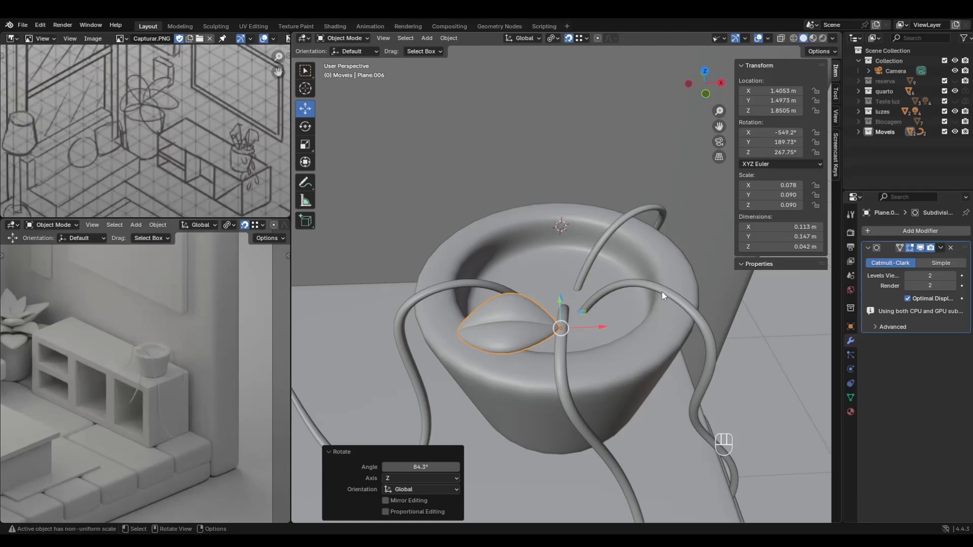
# Duplicate the leaf and snap the copy onto the front stem, slightly farther along over the pot's rim.
pyautogui.scroll(-3, 662, 296)
pyautogui.scroll(2, 629, 326)
pyautogui.hotkey('shift', 'd')
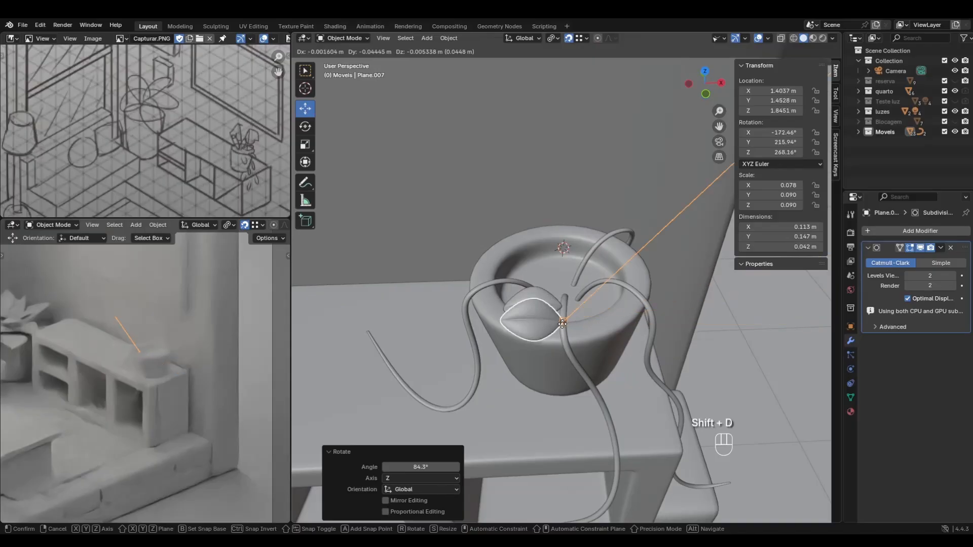
pyautogui.click(563, 324)
# Try rotating the duplicated leaf about the global Z axis, and undo the rotation.
pyautogui.press('r')
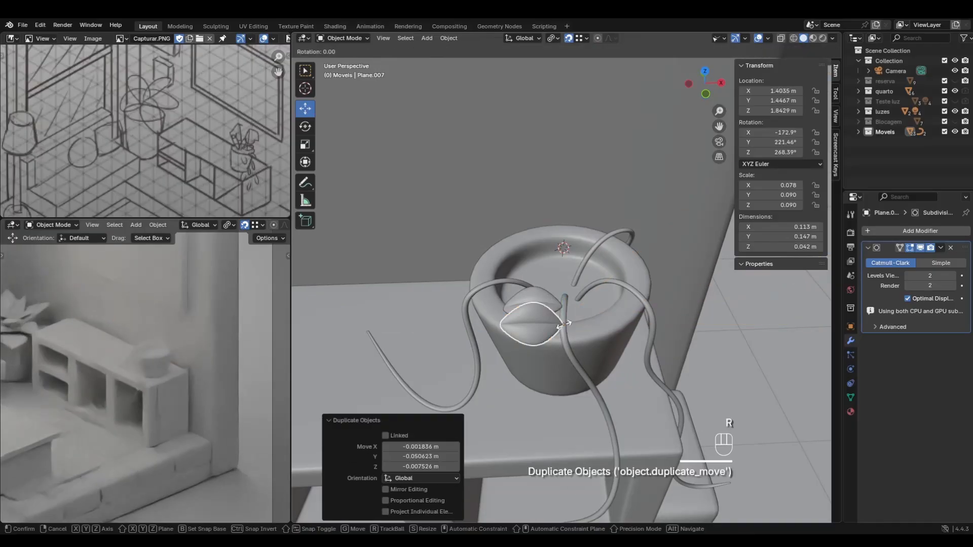
pyautogui.press('z')
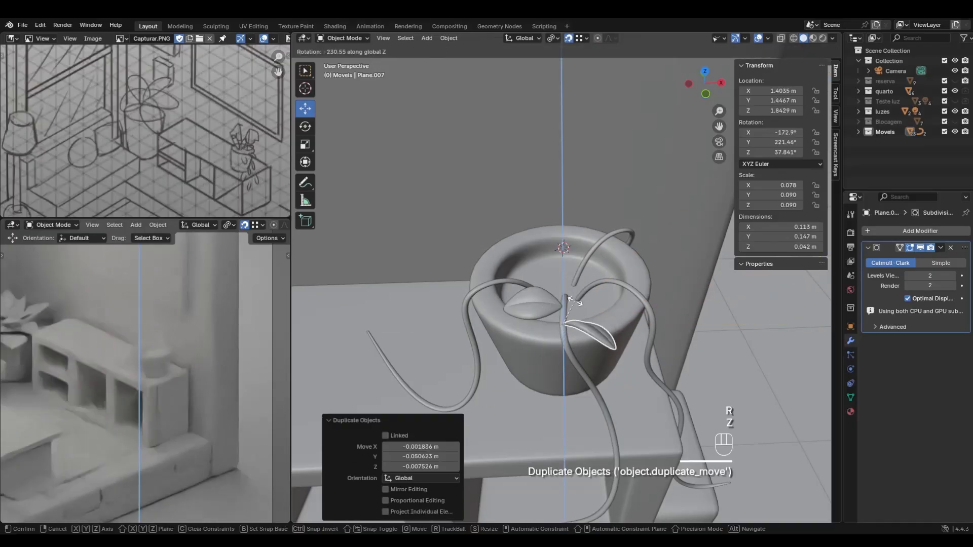
pyautogui.click(575, 303)
pyautogui.hotkey('ctrl', 'z')
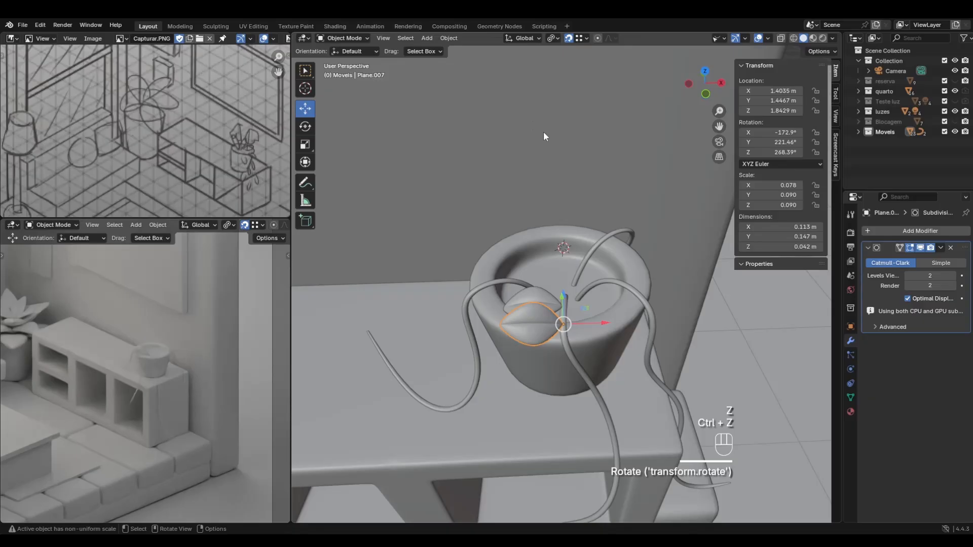
# Switch the transform orientation to Local and rotate the duplicated leaf -180° about its Z axis to the stem's opposite side.
pyautogui.click(526, 37)
pyautogui.click(507, 76)
pyautogui.press('r')
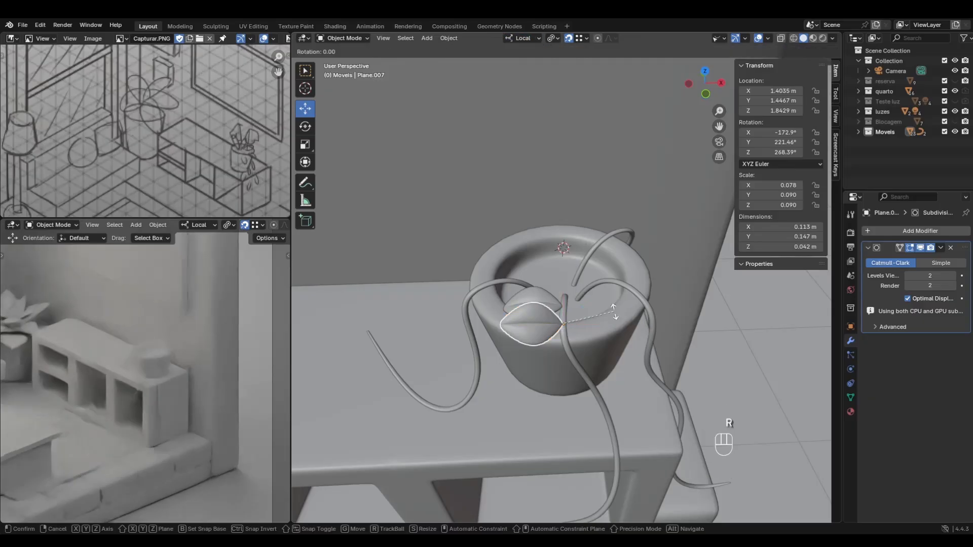
pyautogui.press('z')
pyautogui.click(594, 343)
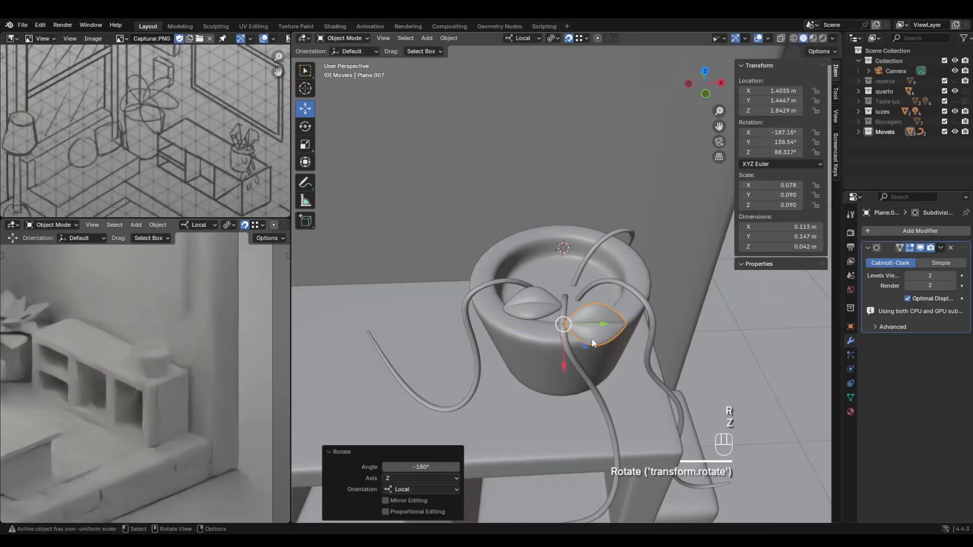
# Duplicate the second leaf onto the stem below the pot's rim and rotate the copy -143° about its local Z axis.
pyautogui.moveTo(594, 343); pyautogui.dragTo(634, 342, button='middle')
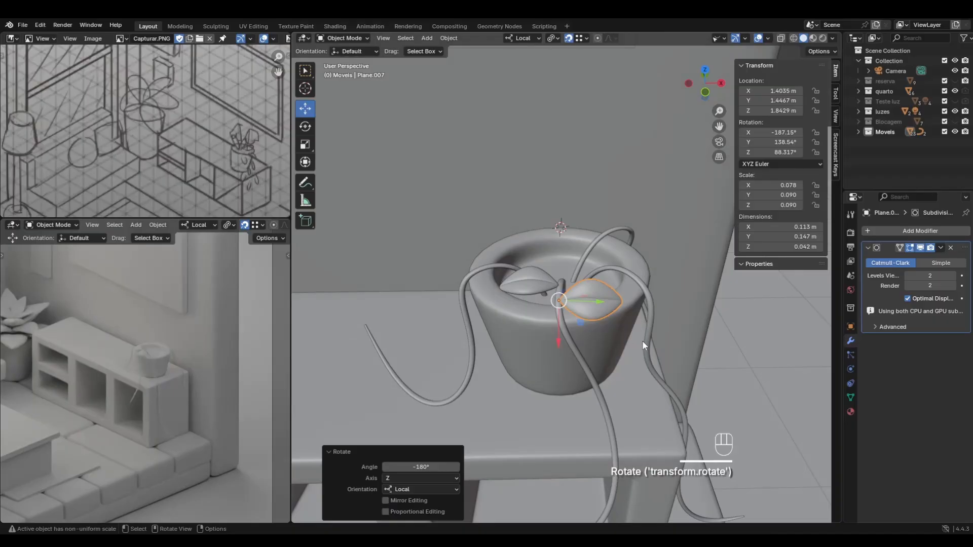
pyautogui.hotkey('shift', 'd')
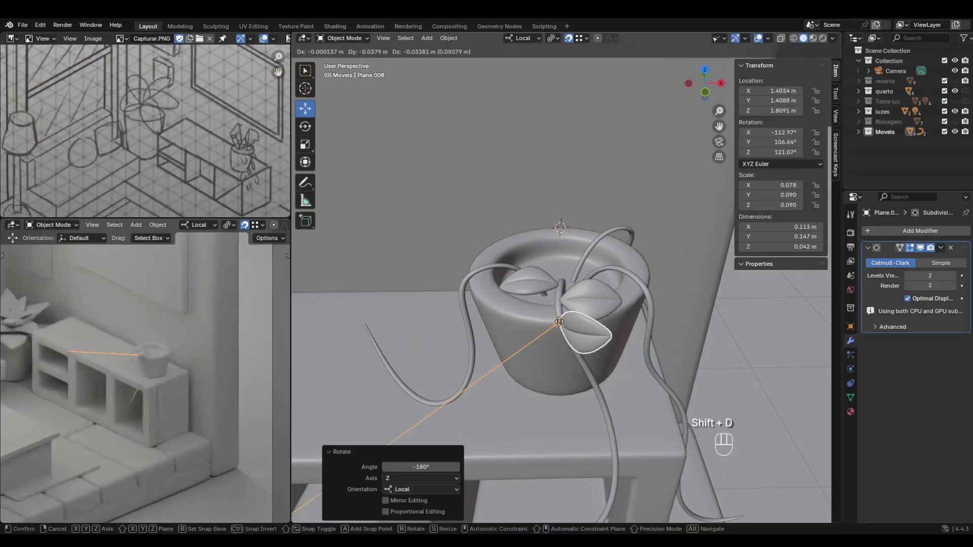
pyautogui.click(583, 328)
pyautogui.press('r')
pyautogui.press('z')
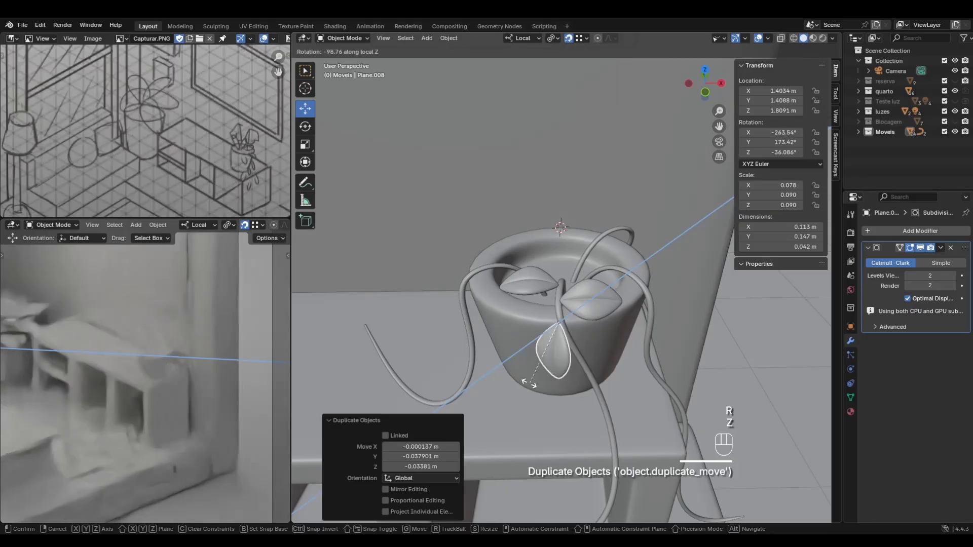
pyautogui.click(506, 335)
# Try hiding all three leaves on the front stem, and undo the hiding.
pyautogui.moveTo(522, 336); pyautogui.dragTo(664, 348, button='middle')
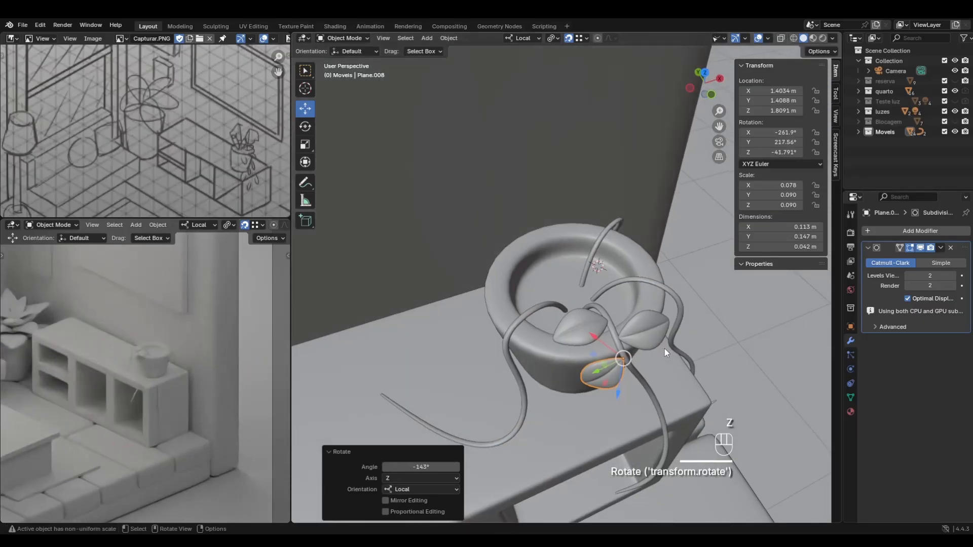
pyautogui.keyDown('shift'); pyautogui.click(633, 337); pyautogui.keyUp('shift')
pyautogui.keyDown('shift'); pyautogui.click(581, 315); pyautogui.keyUp('shift')
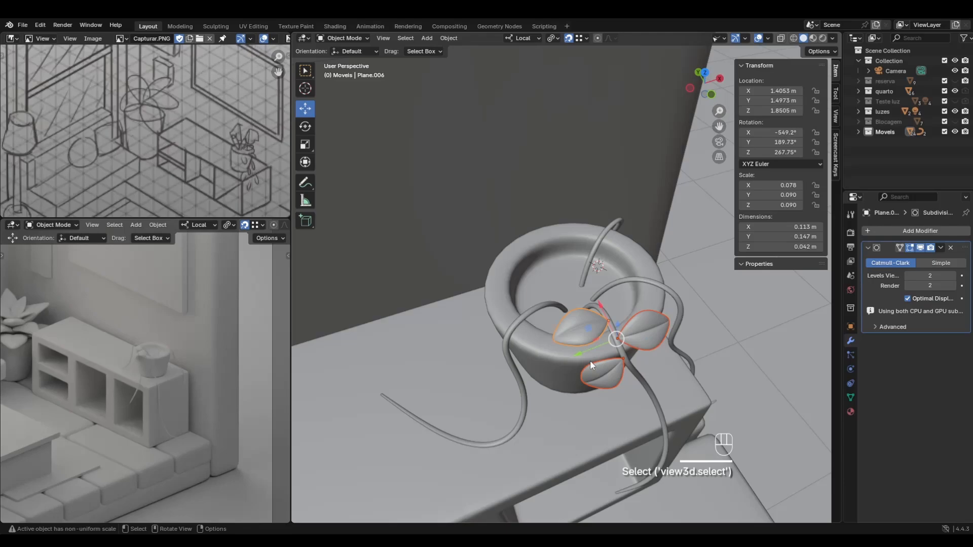
pyautogui.press('h')
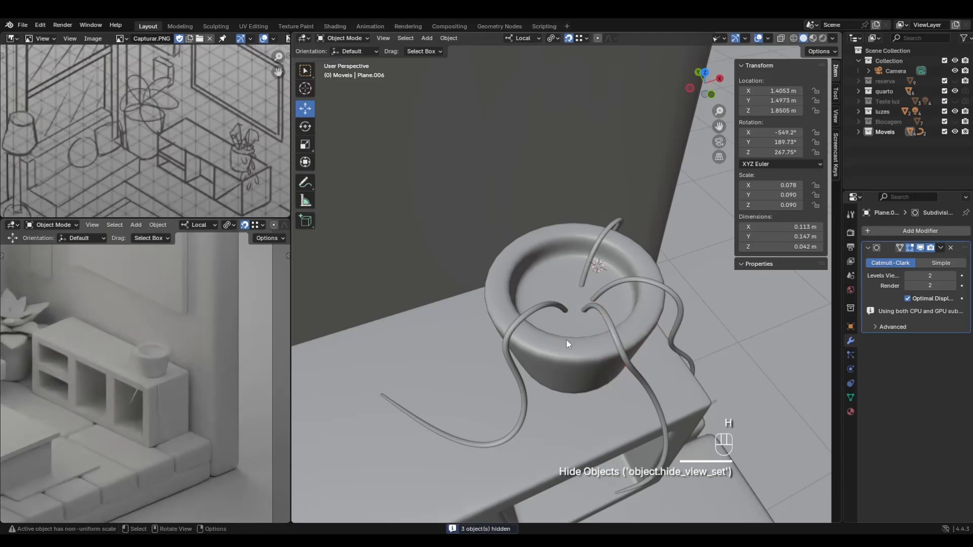
pyautogui.click(537, 310)
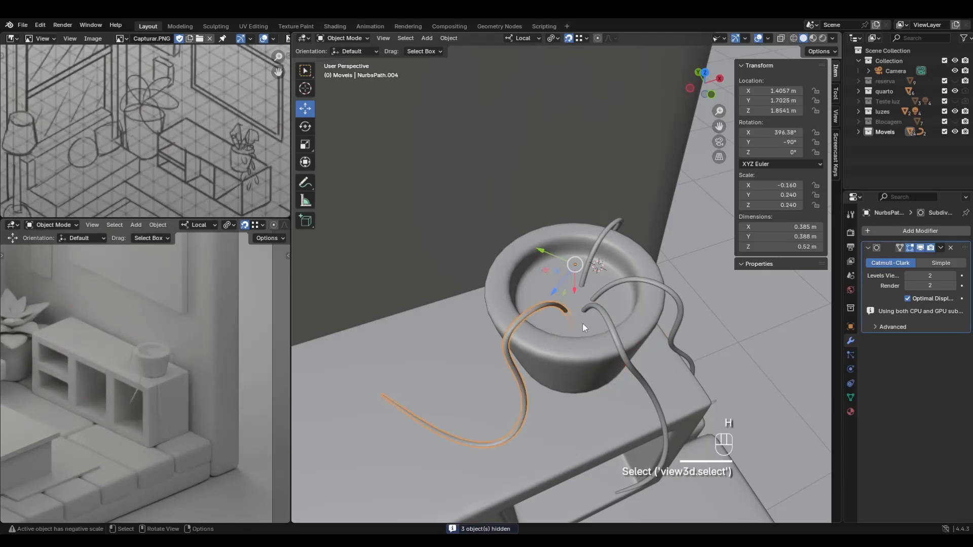
pyautogui.hotkey('ctrl', 'z')
pyautogui.hotkey('ctrl', 'z')
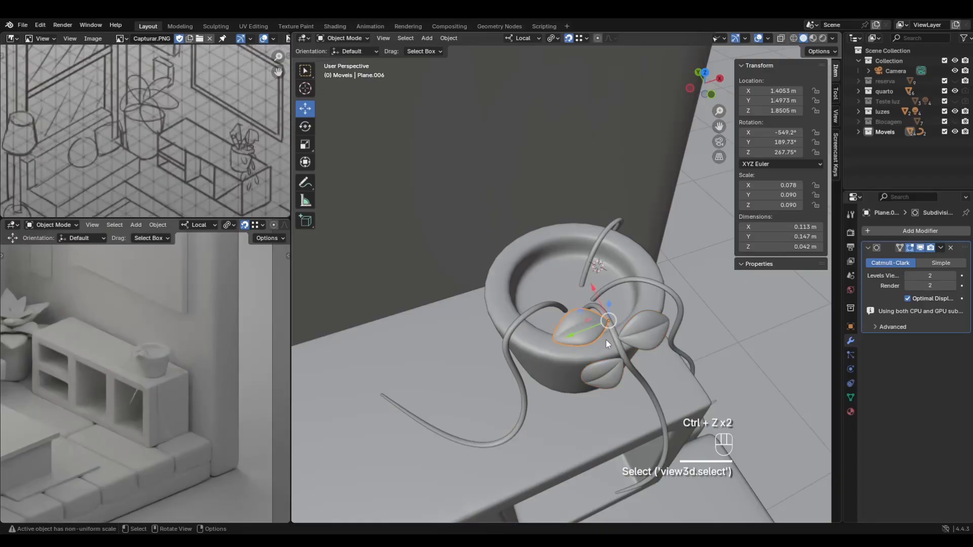
# Hide the two duplicated leaves, keeping the original leaf in view.
pyautogui.click(645, 326)
pyautogui.keyDown('shift'); pyautogui.click(597, 372); pyautogui.keyUp('shift')
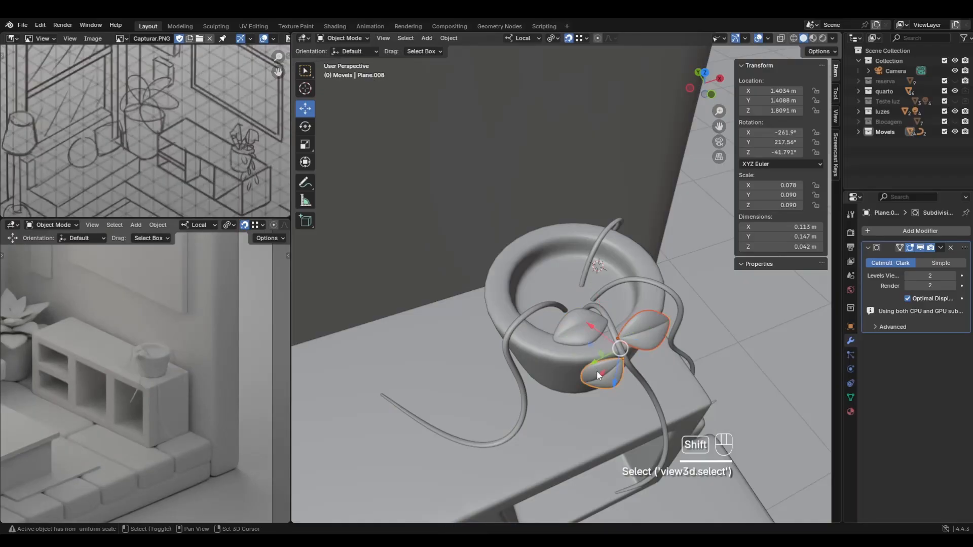
pyautogui.press('h')
# Move the original leaf off the stem to an empty spot in front of the wall, above the cabinet.
pyautogui.click(581, 326)
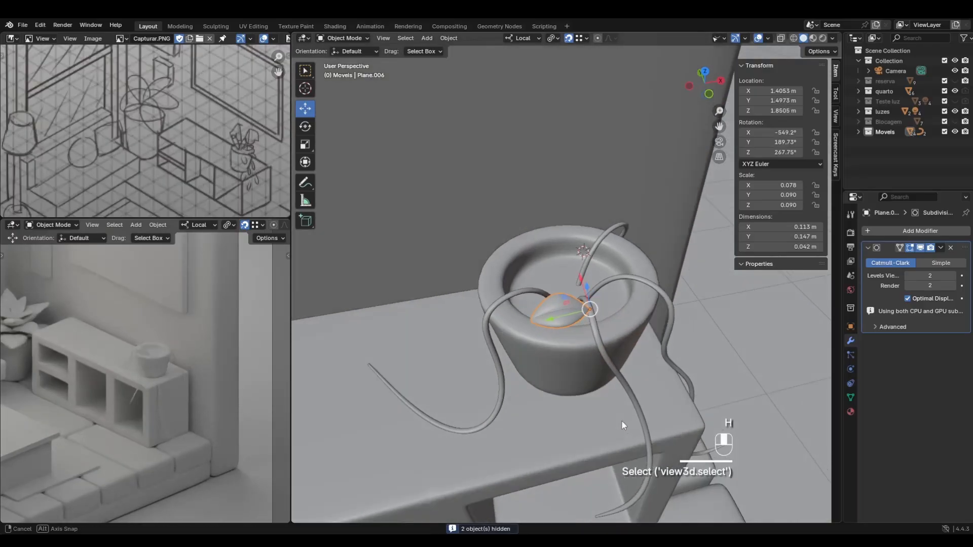
pyautogui.press('g')
pyautogui.click(488, 200)
pyautogui.moveTo(486, 188); pyautogui.dragTo(521, 245, button='middle')
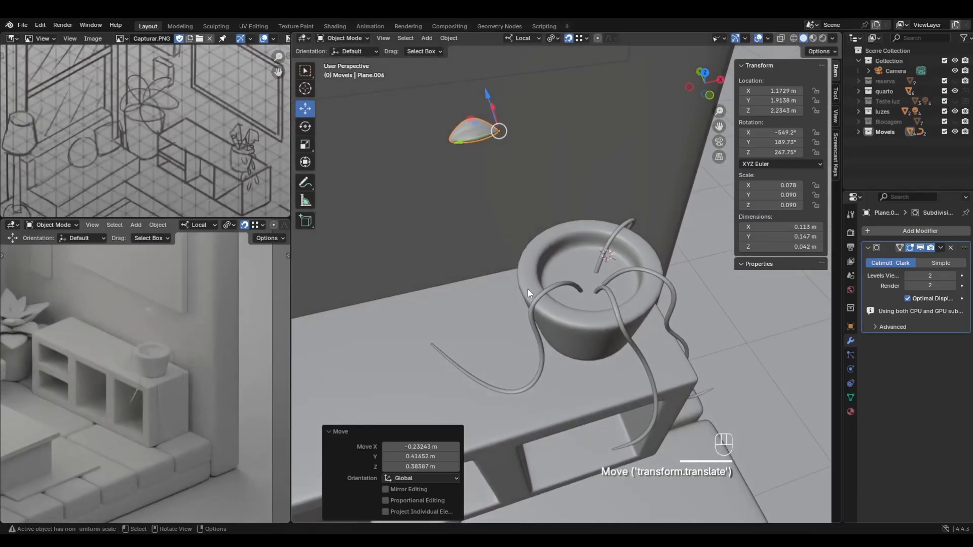
# Add a particle system of type Hair to the stem that trails over the cabinet top.
pyautogui.click(534, 303)
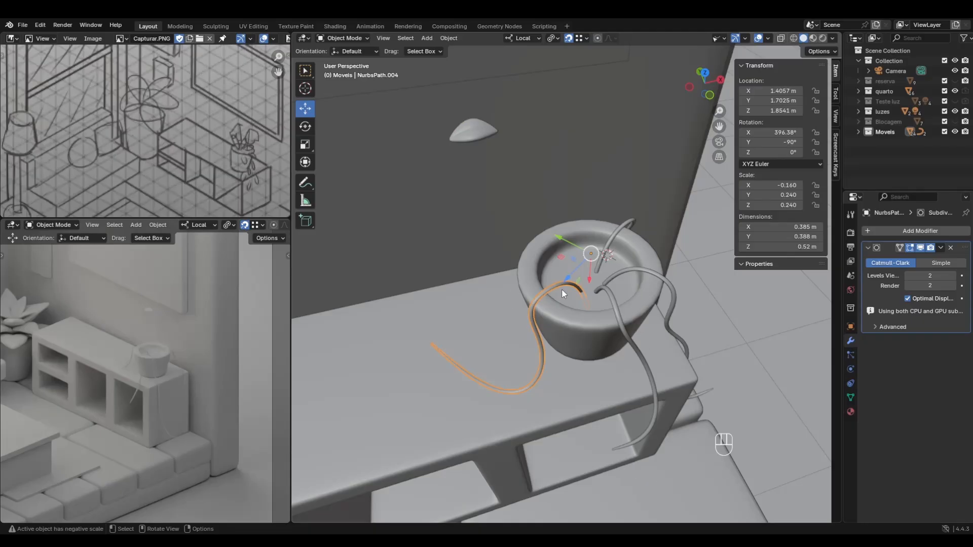
pyautogui.click(851, 398)
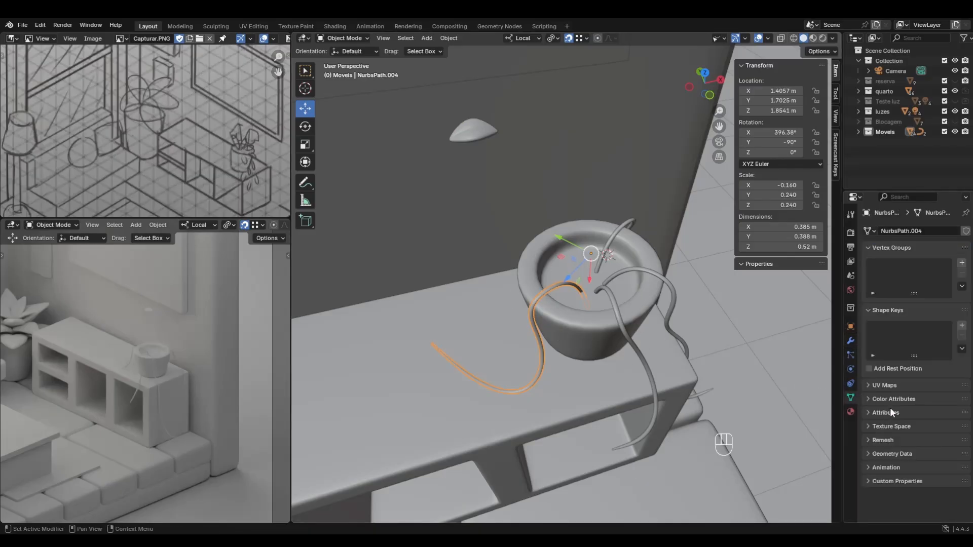
pyautogui.click(850, 355)
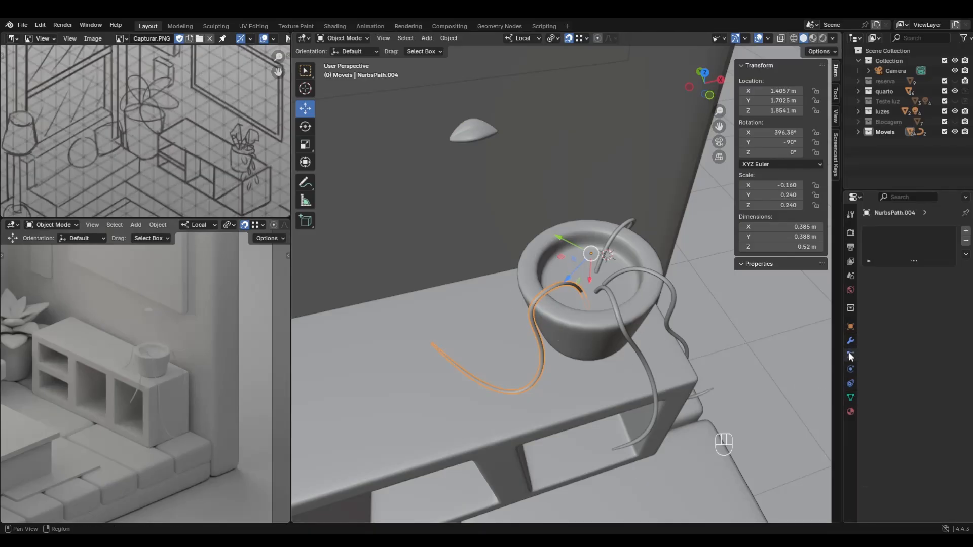
pyautogui.click(850, 370)
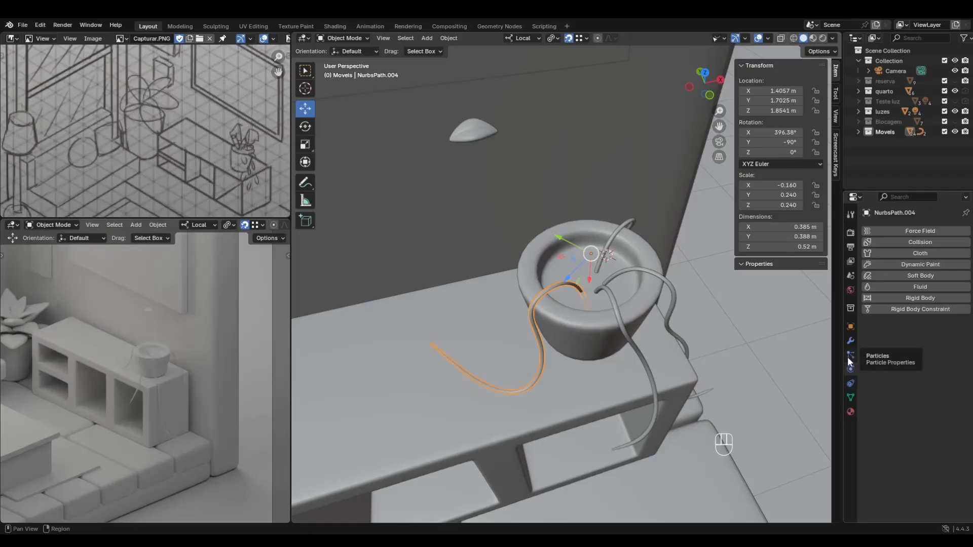
pyautogui.click(850, 356)
pyautogui.click(969, 231)
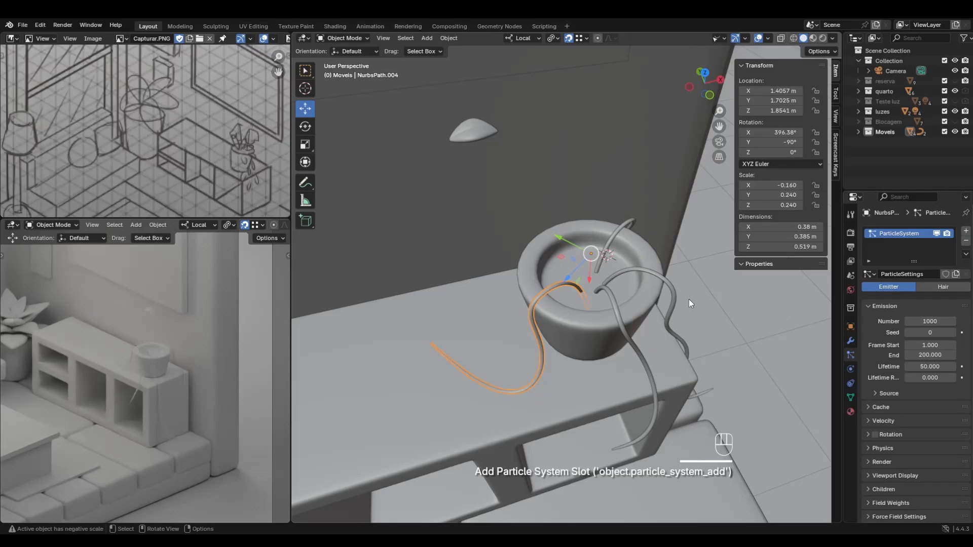
pyautogui.click(937, 286)
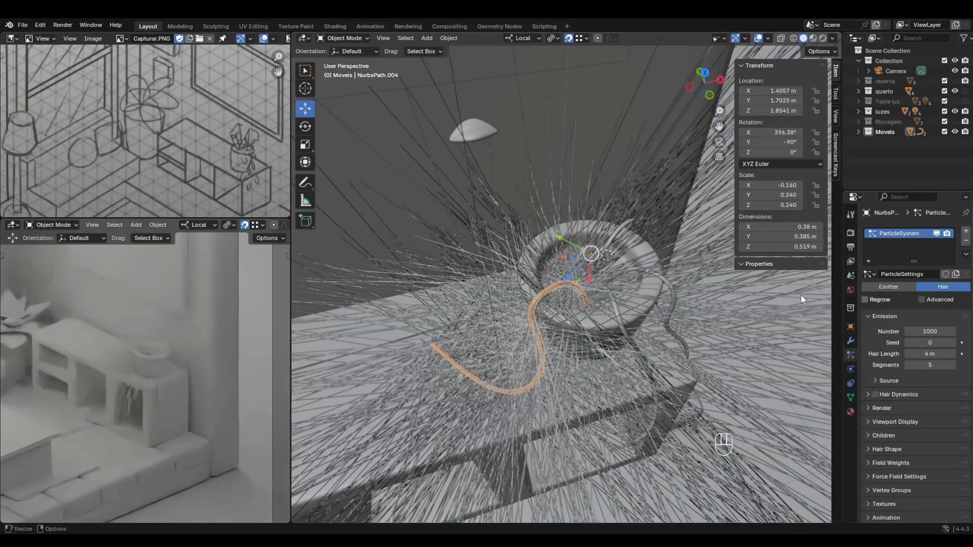
# Set the hair particles to render as Object.
pyautogui.scroll(-1, 883, 338)
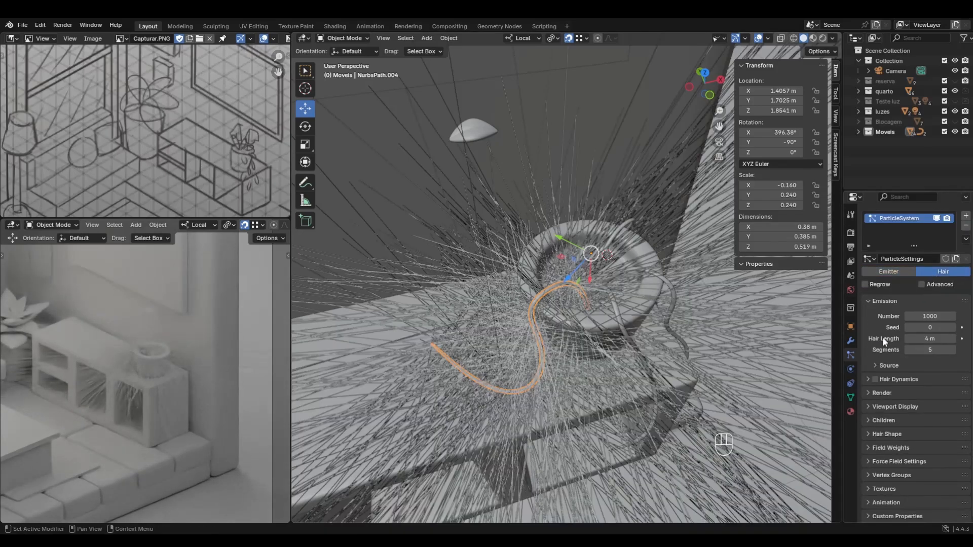
pyautogui.click(880, 393)
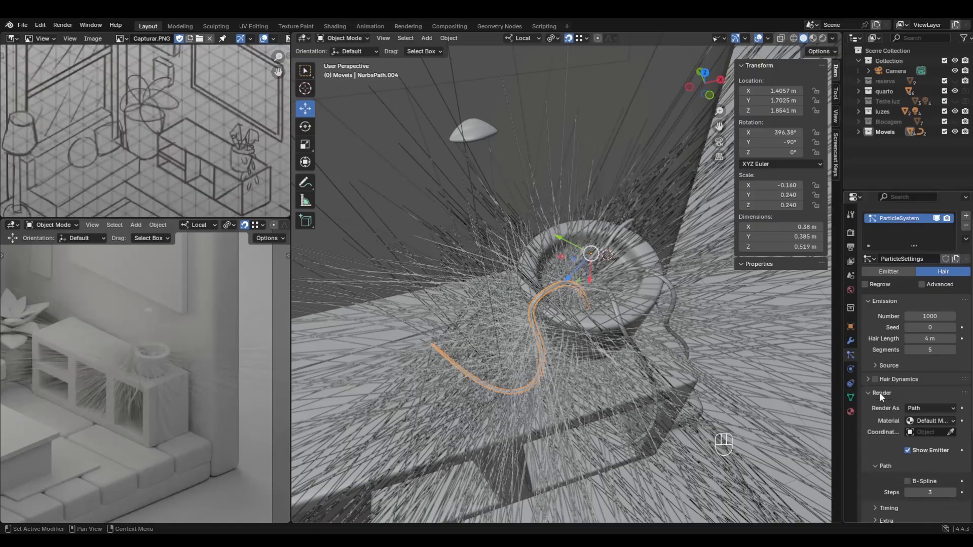
pyautogui.click(942, 408)
pyautogui.click(926, 409)
pyautogui.click(923, 443)
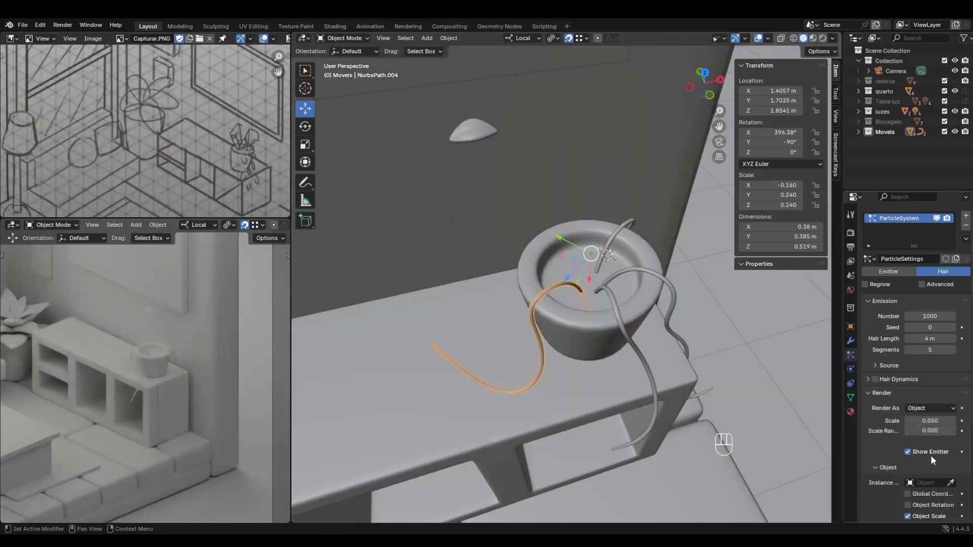
# Pick the leaf floating in front of the wall as the instance object for the stem's hair particles.
pyautogui.scroll(-2, 930, 460)
pyautogui.click(950, 442)
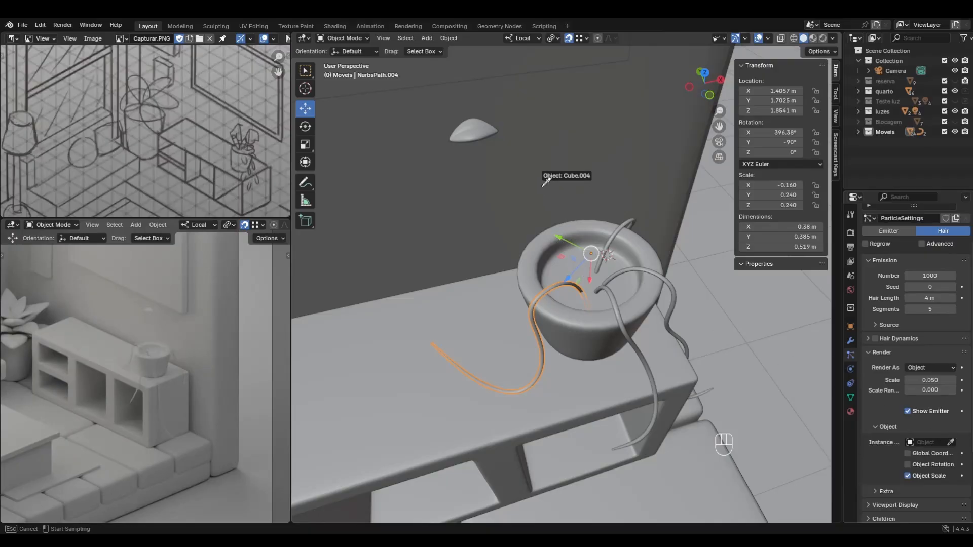
pyautogui.click(471, 130)
pyautogui.scroll(3, 545, 373)
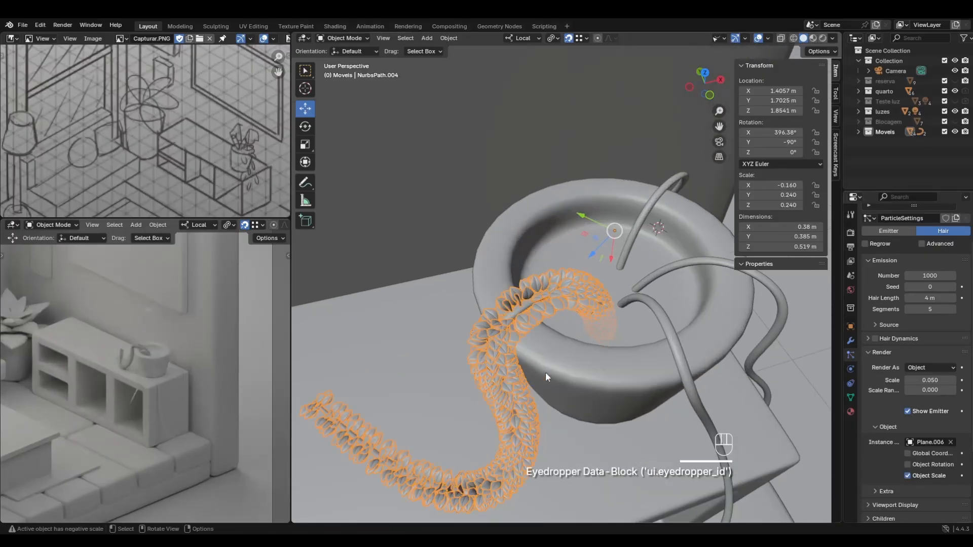
pyautogui.scroll(-2, 545, 375)
pyautogui.moveTo(593, 390)
pyautogui.mouseDown(button='middle')
pyautogui.moveTo(553, 311)
pyautogui.moveTo(596, 383)
pyautogui.mouseUp(button='middle')
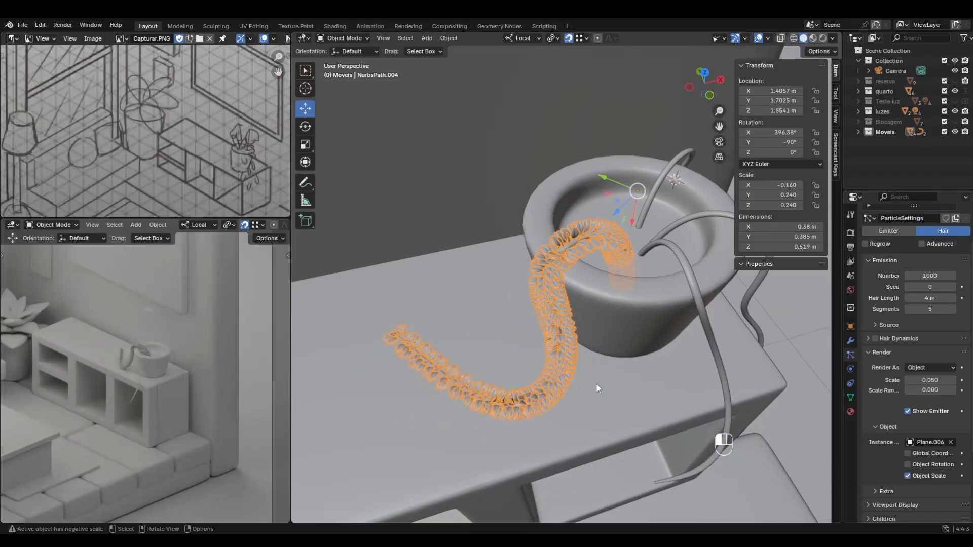
pyautogui.click(585, 377)
pyautogui.click(553, 391)
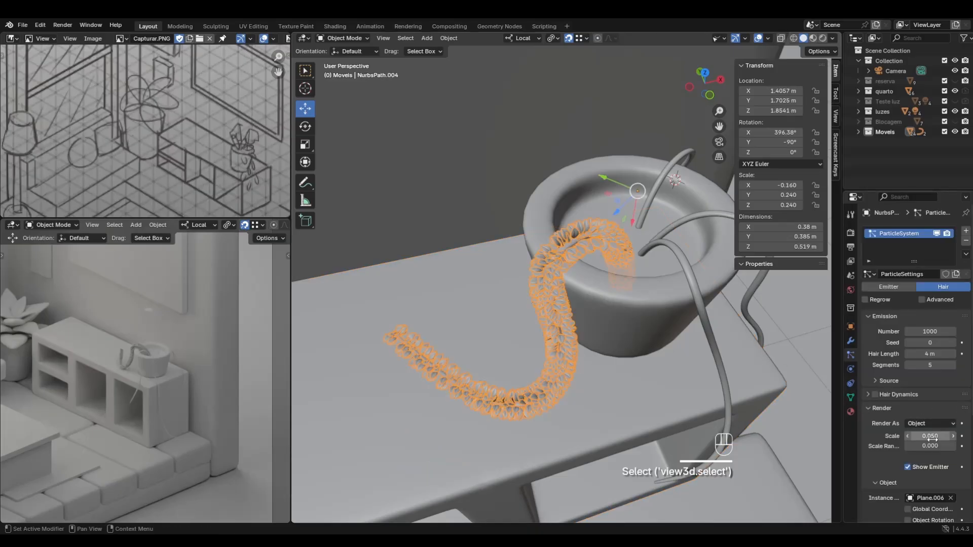
# Set the leaf particles' scale to 0.160 and their scale randomness to 1.000.
pyautogui.moveTo(934, 436); pyautogui.dragTo(960, 446)
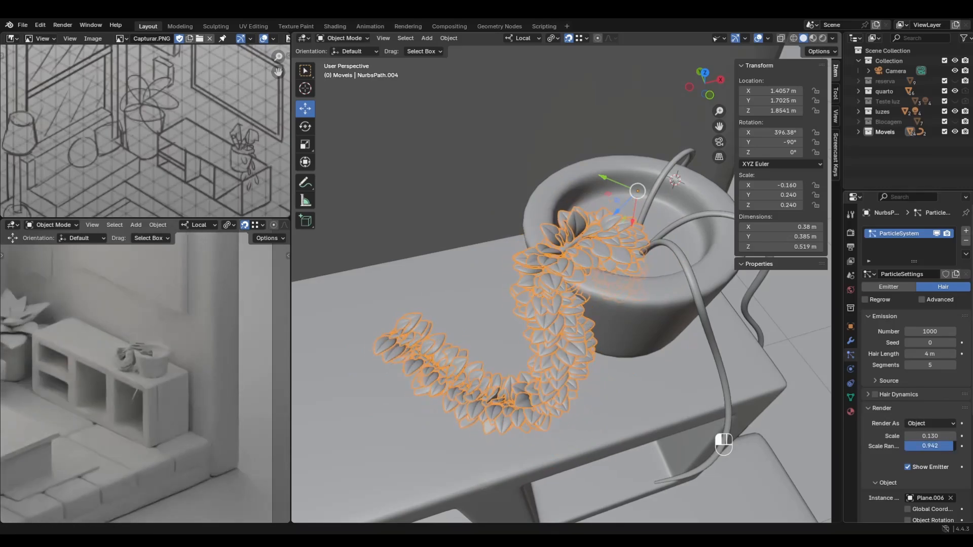
pyautogui.moveTo(929, 436); pyautogui.dragTo(937, 436)
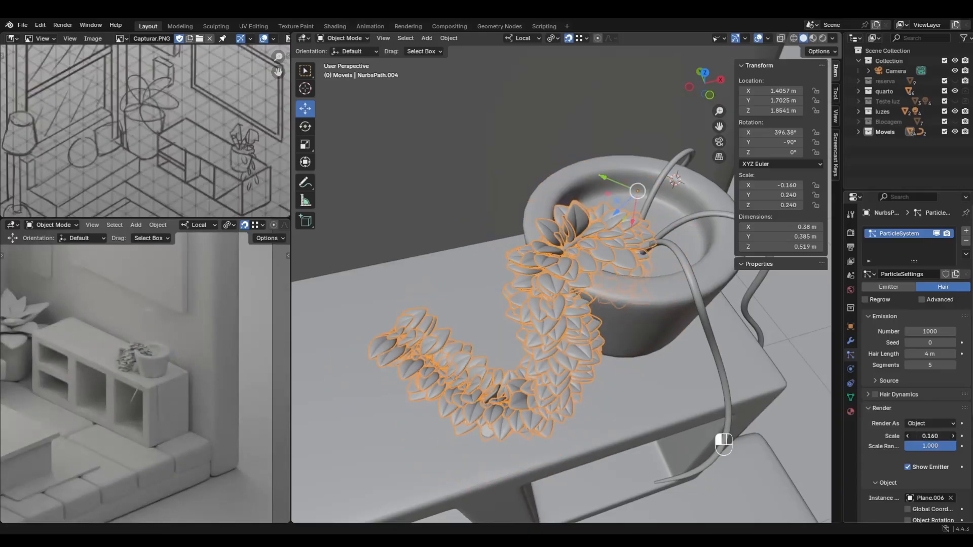
pyautogui.scroll(-1, 879, 472)
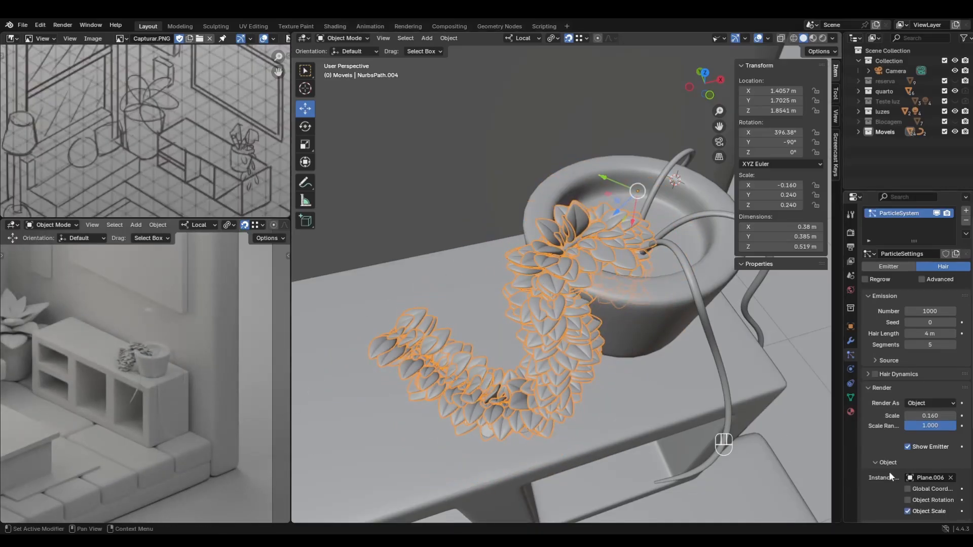
# Thin out the leaves by setting the particle number to 43 and the scale randomness to 0.481.
pyautogui.scroll(1, 888, 442)
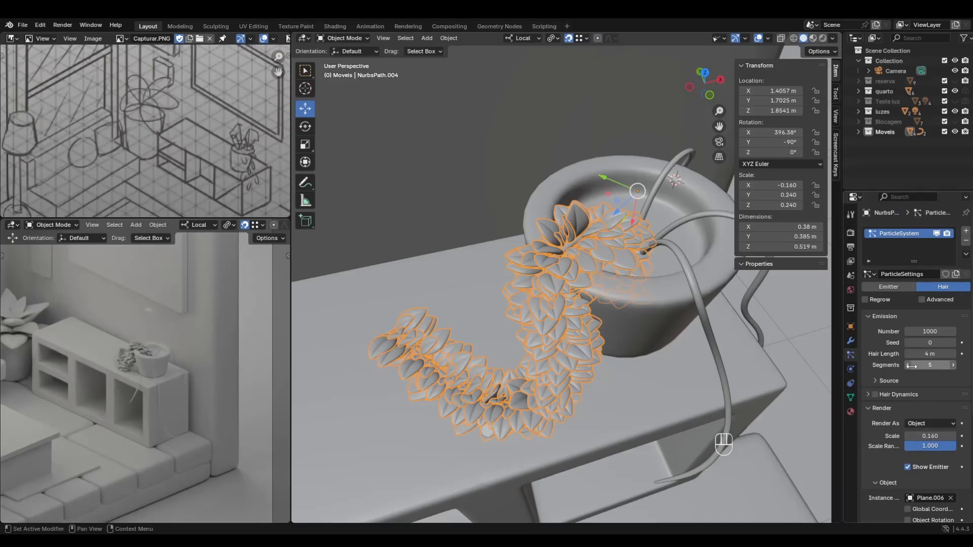
pyautogui.moveTo(924, 332); pyautogui.dragTo(848, 332)
pyautogui.moveTo(938, 446); pyautogui.dragTo(911, 446)
pyautogui.moveTo(930, 332)
pyautogui.mouseDown()
pyautogui.moveTo(888, 331)
pyautogui.moveTo(933, 330)
pyautogui.mouseUp()
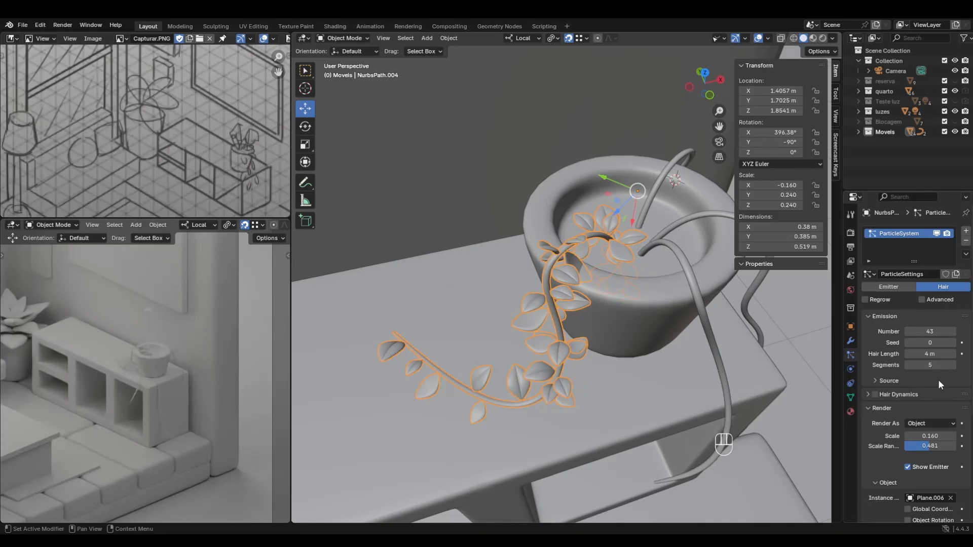
# Set the hair emission seed to 37, the hair length to 4.66 m and the segments to 3.
pyautogui.moveTo(930, 342); pyautogui.dragTo(939, 343)
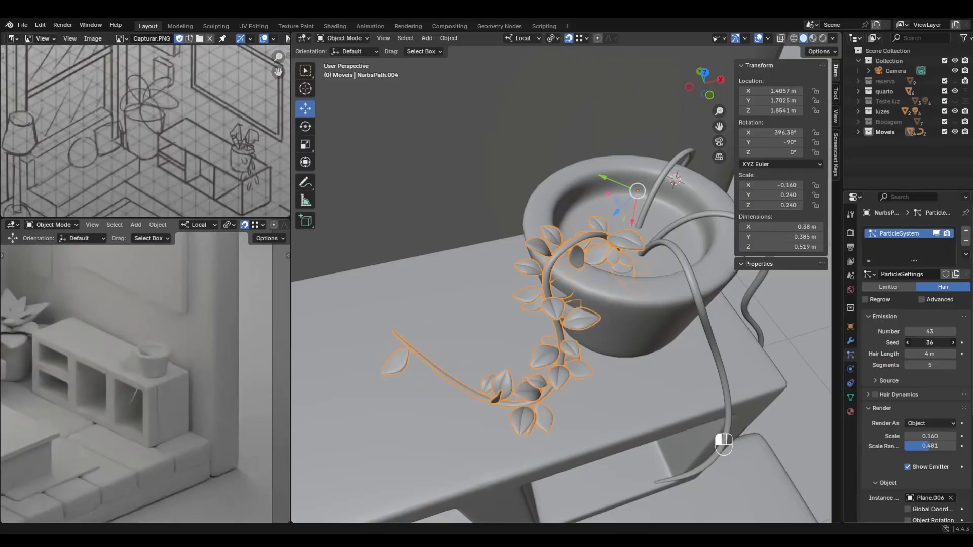
pyautogui.click(954, 343)
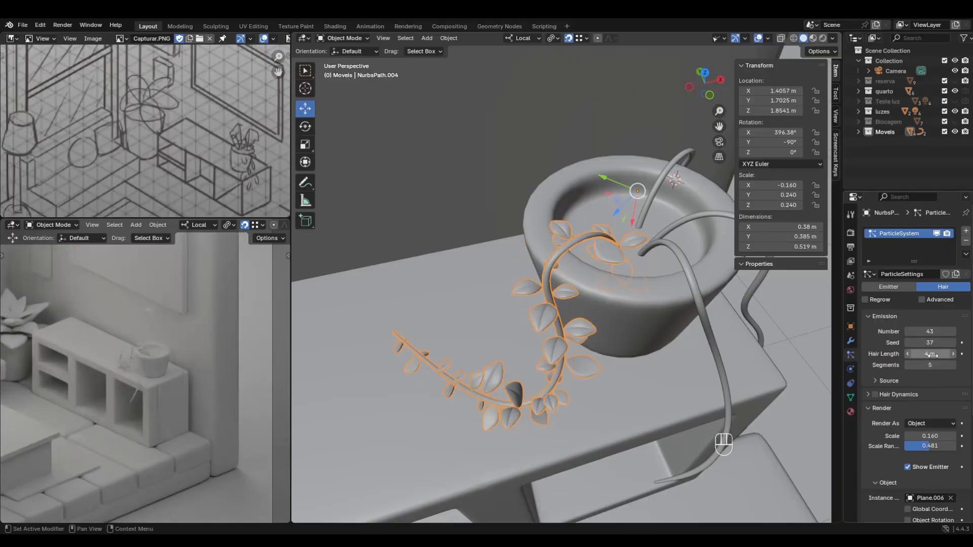
pyautogui.moveTo(930, 353); pyautogui.dragTo(877, 364)
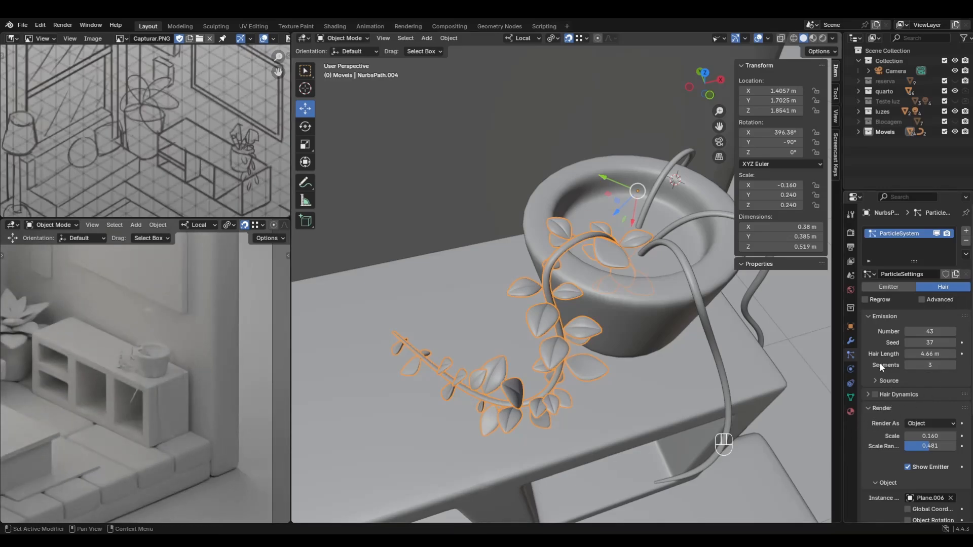
# Inspect how the leaves sit along the stem from above and from the side of the pot.
pyautogui.scroll(-5, 884, 364)
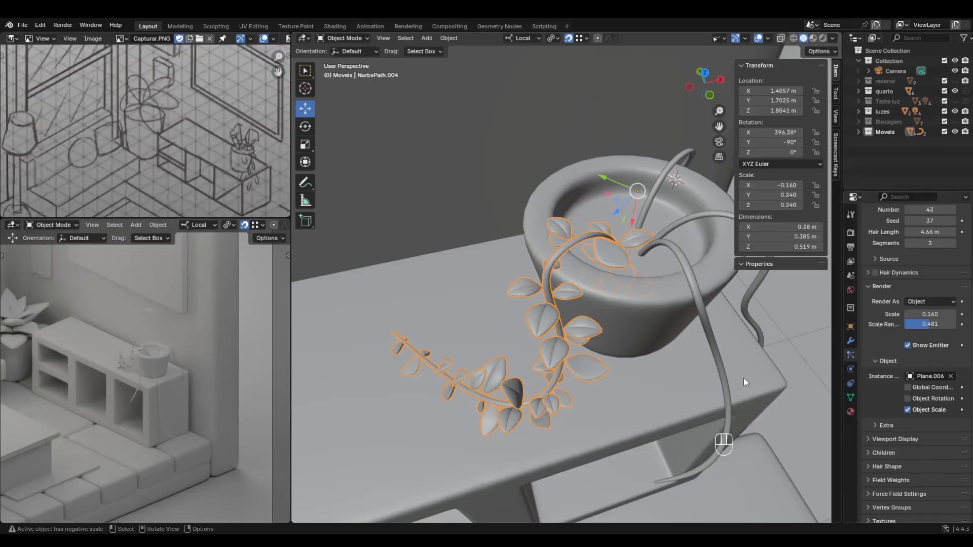
pyautogui.moveTo(743, 378); pyautogui.dragTo(606, 351, button='middle')
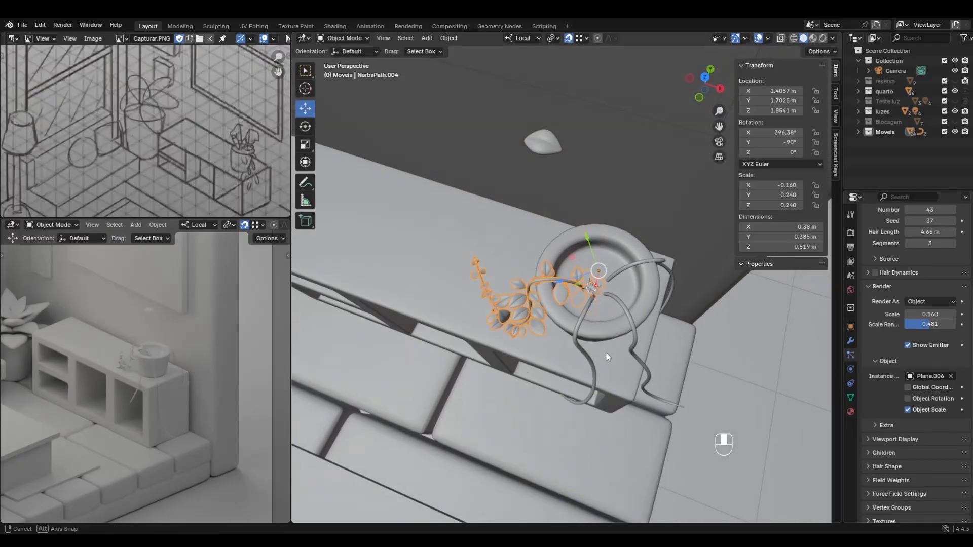
pyautogui.scroll(6, 607, 344)
pyautogui.click(659, 336)
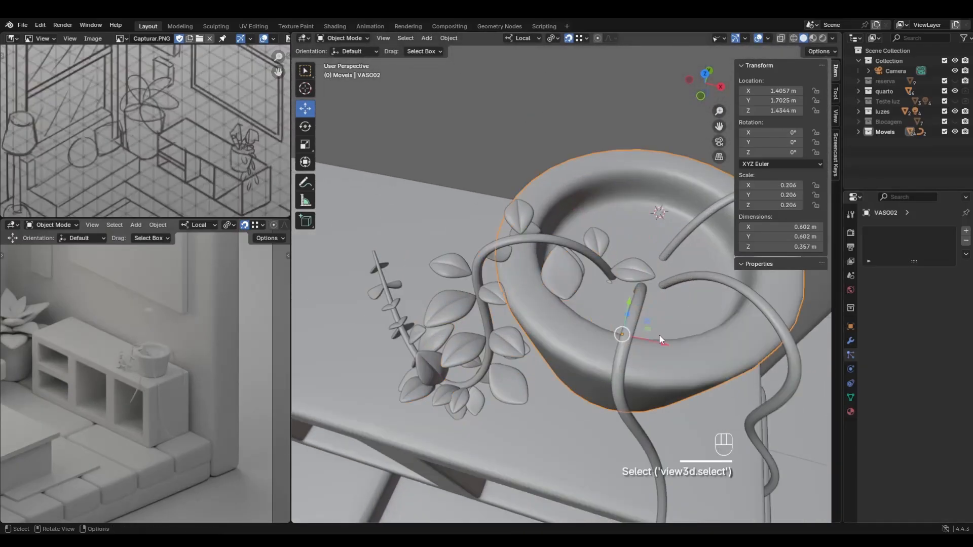
pyautogui.moveTo(659, 335); pyautogui.dragTo(485, 379, button='middle')
pyautogui.click(571, 411)
pyautogui.moveTo(571, 410); pyautogui.dragTo(570, 410, button='middle')
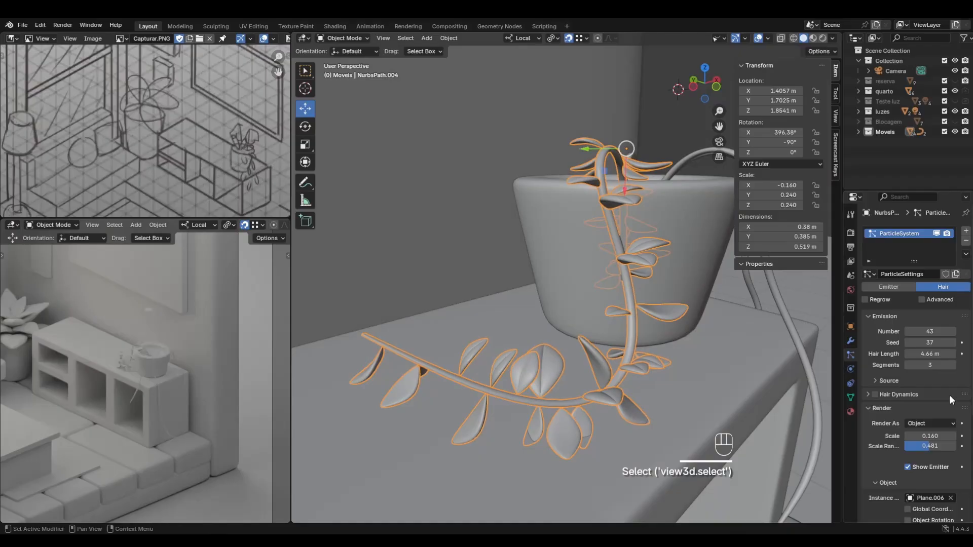
# Look through the particle system's source, hair dynamics and render settings for options controlling the leaves.
pyautogui.scroll(-5, 941, 406)
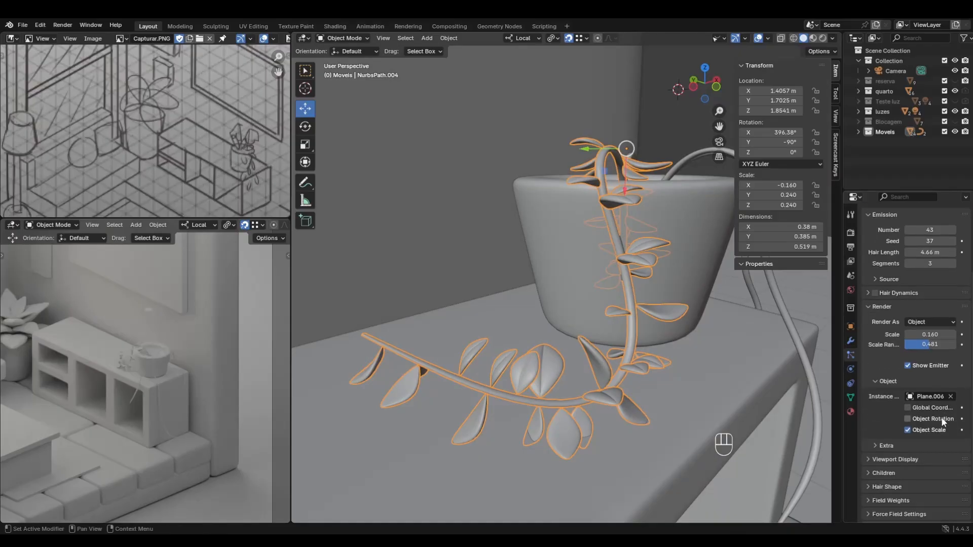
pyautogui.scroll(-1, 924, 436)
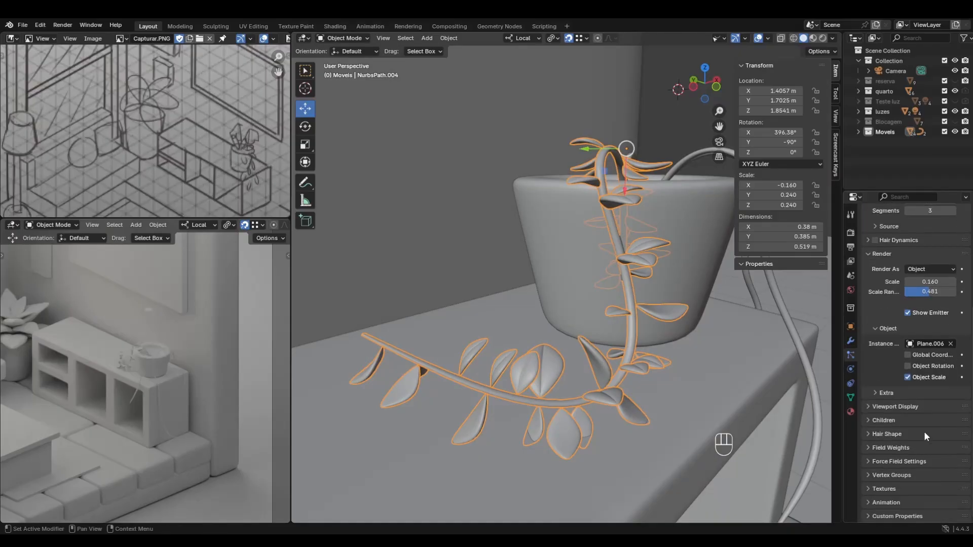
pyautogui.scroll(3, 914, 428)
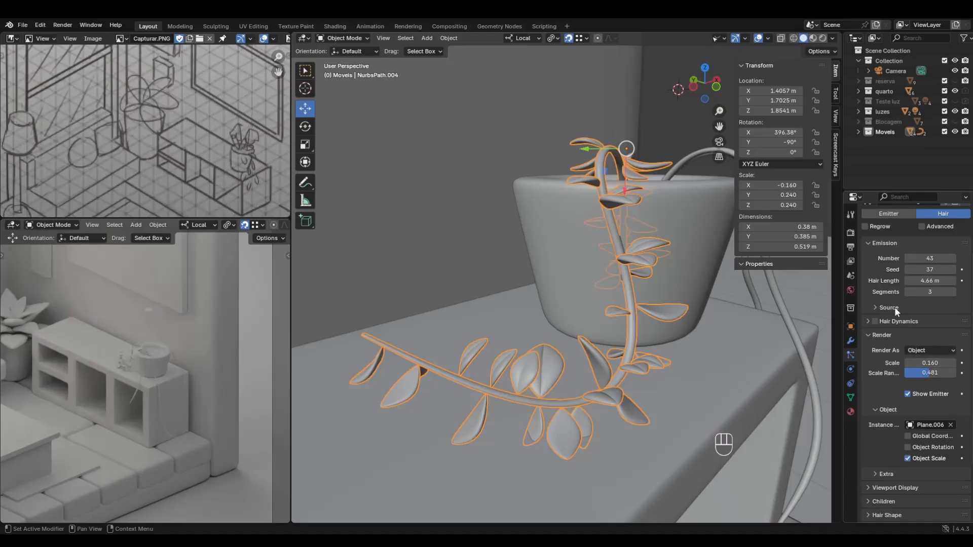
pyautogui.click(888, 306)
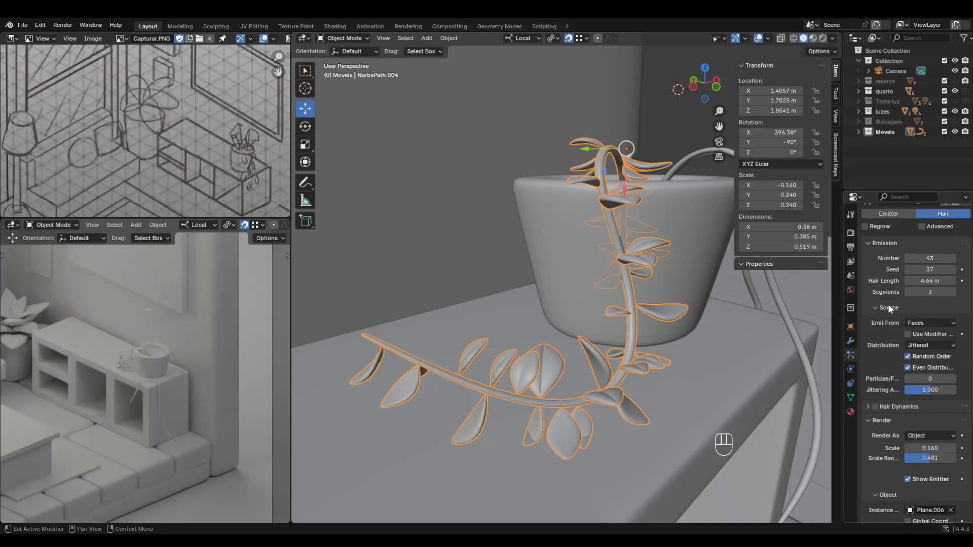
pyautogui.click(888, 306)
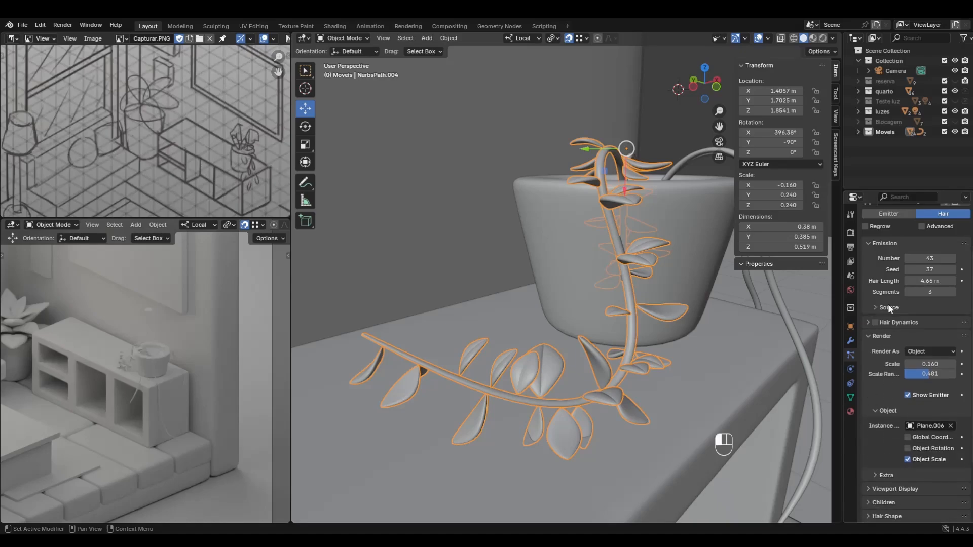
pyautogui.click(880, 334)
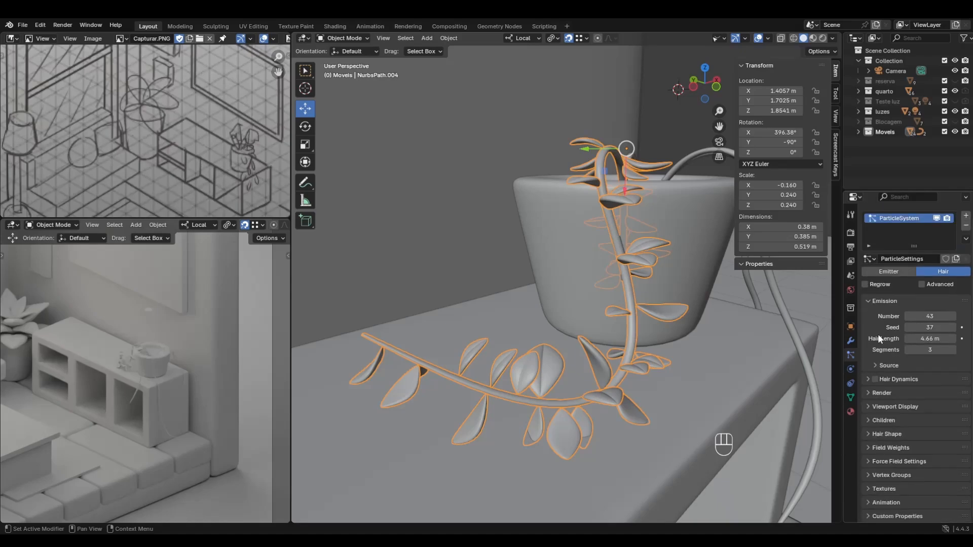
pyautogui.click(887, 366)
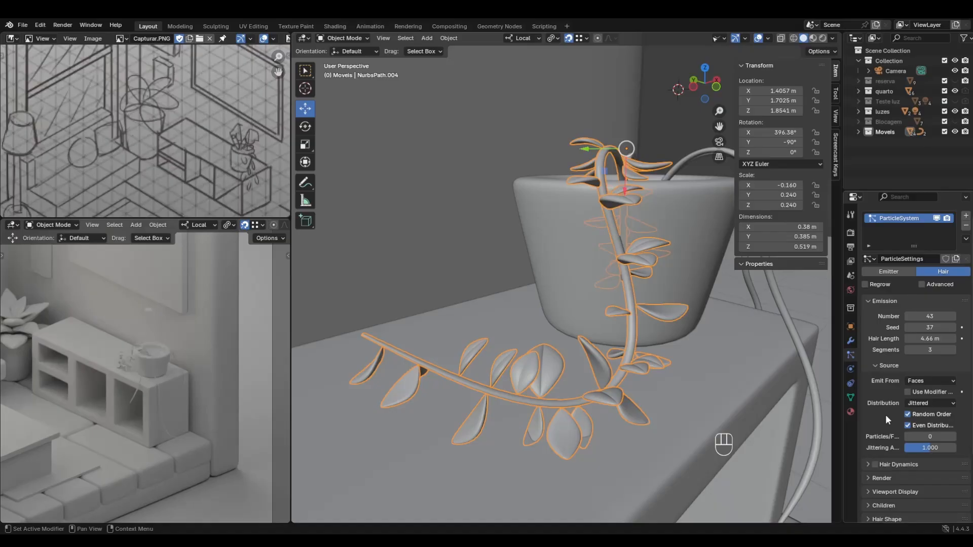
pyautogui.click(885, 364)
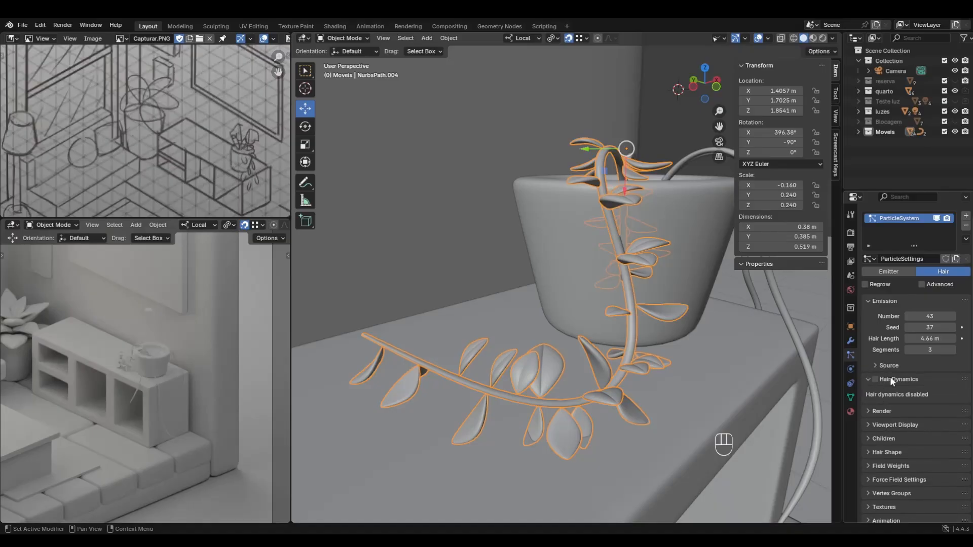
pyautogui.click(886, 395)
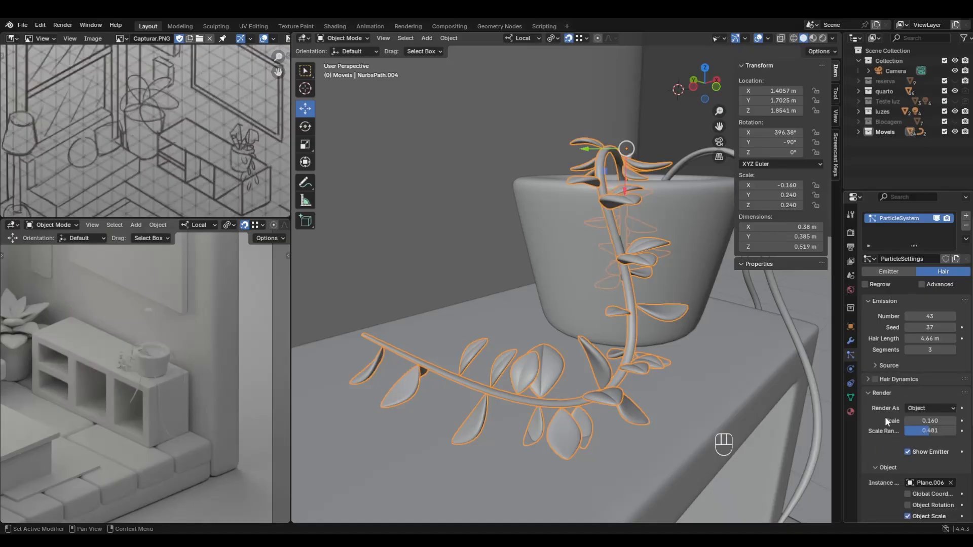
pyautogui.scroll(-3, 886, 442)
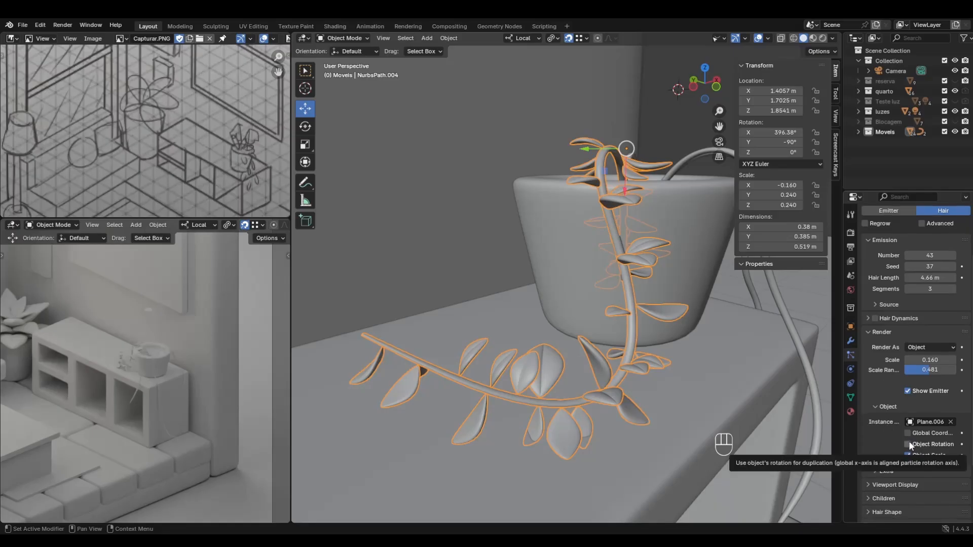
# Try toggling Object Rotation, Global Coordinates and Object Scale for the leaf instances.
pyautogui.click(909, 444)
pyautogui.click(909, 444)
pyautogui.click(908, 444)
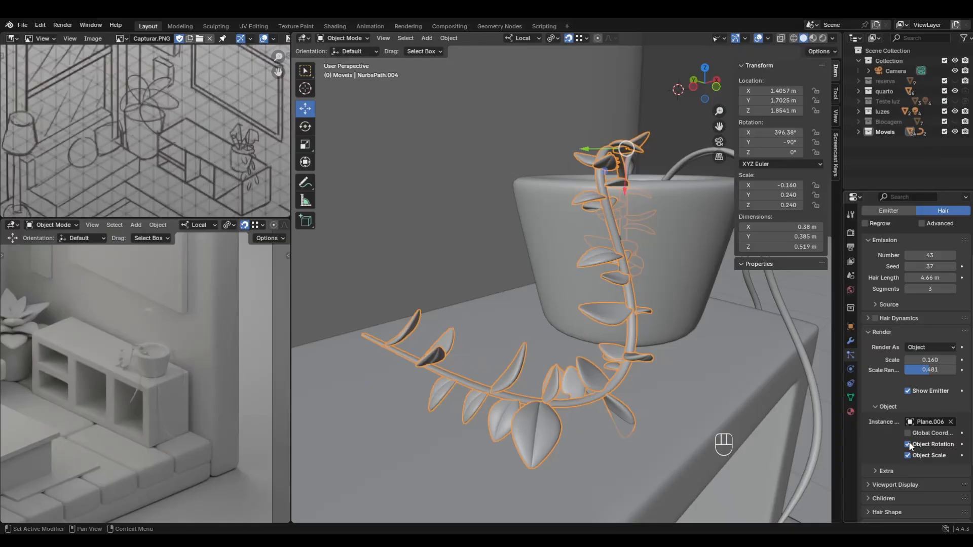
pyautogui.click(908, 442)
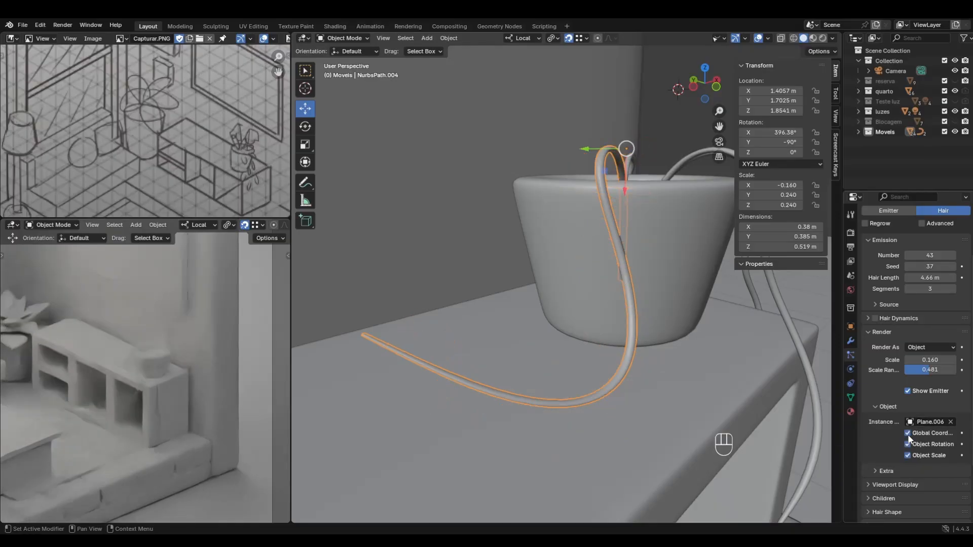
pyautogui.click(907, 442)
pyautogui.click(907, 444)
pyautogui.click(907, 454)
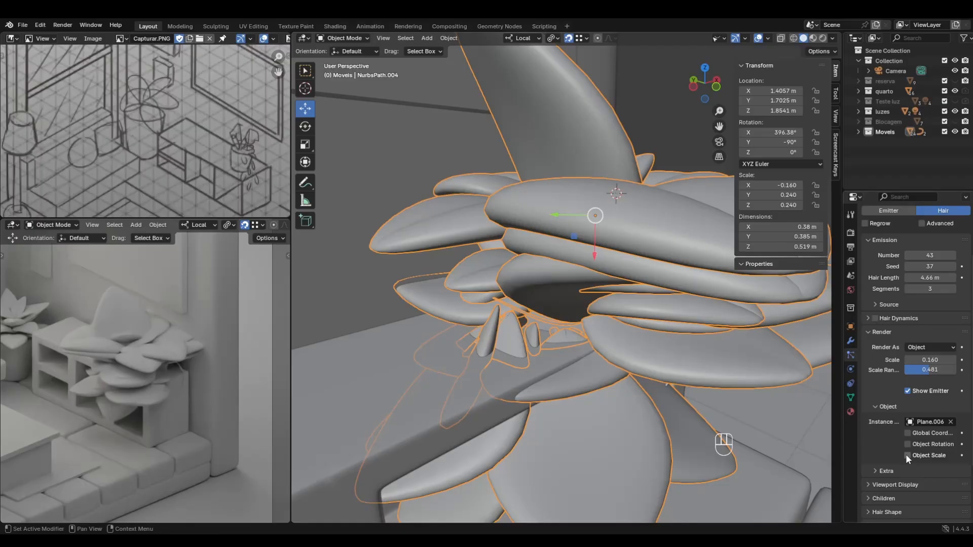
pyautogui.click(907, 454)
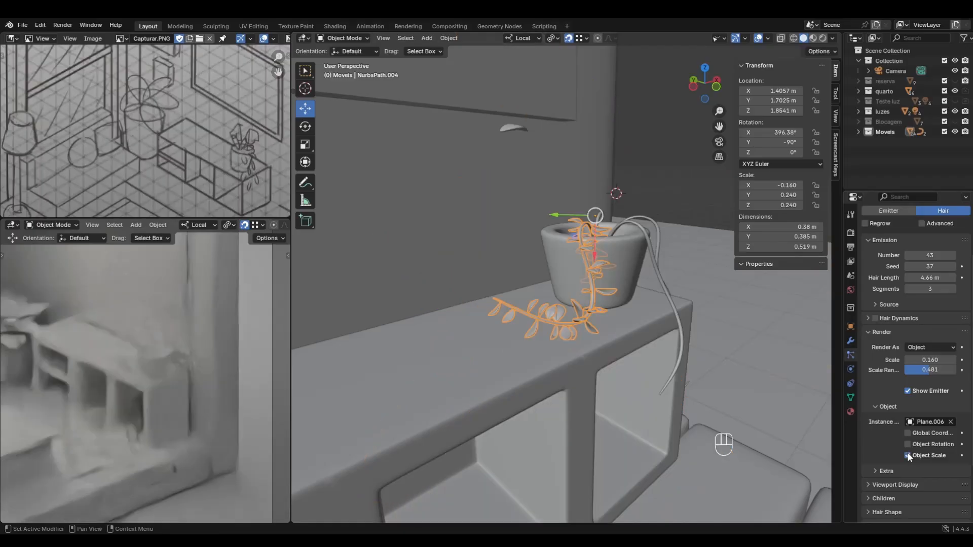
# Compare the leaf orientation with Object Rotation on and off from different angles, ending with it off.
pyautogui.click(907, 444)
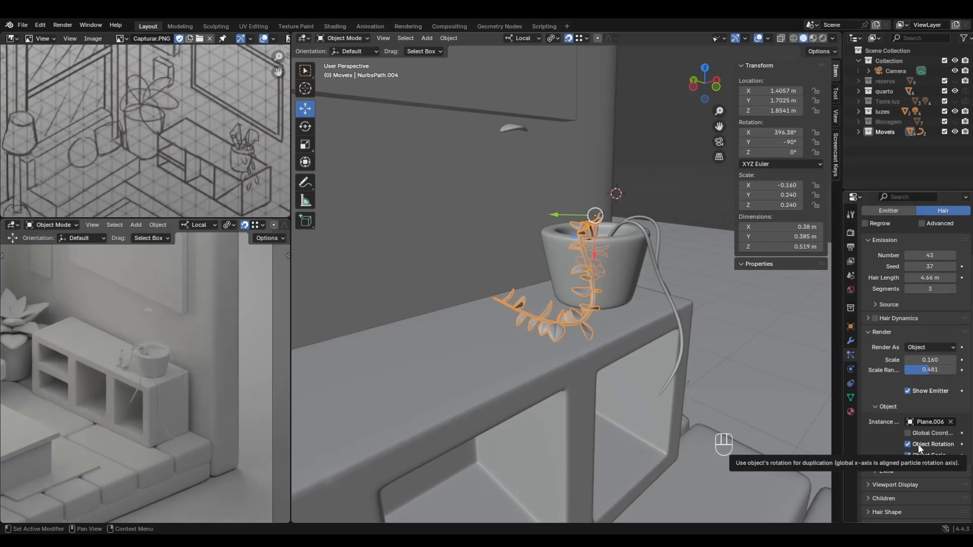
pyautogui.moveTo(659, 385); pyautogui.dragTo(600, 373, button='middle')
pyautogui.scroll(3, 652, 357)
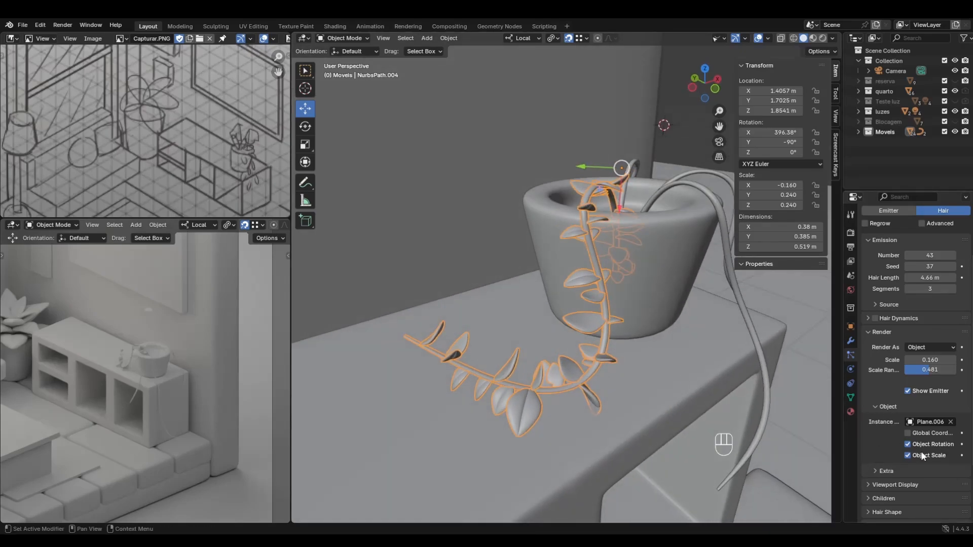
pyautogui.click(908, 445)
pyautogui.click(908, 445)
pyautogui.moveTo(755, 391); pyautogui.dragTo(598, 336, button='middle')
pyautogui.click(907, 444)
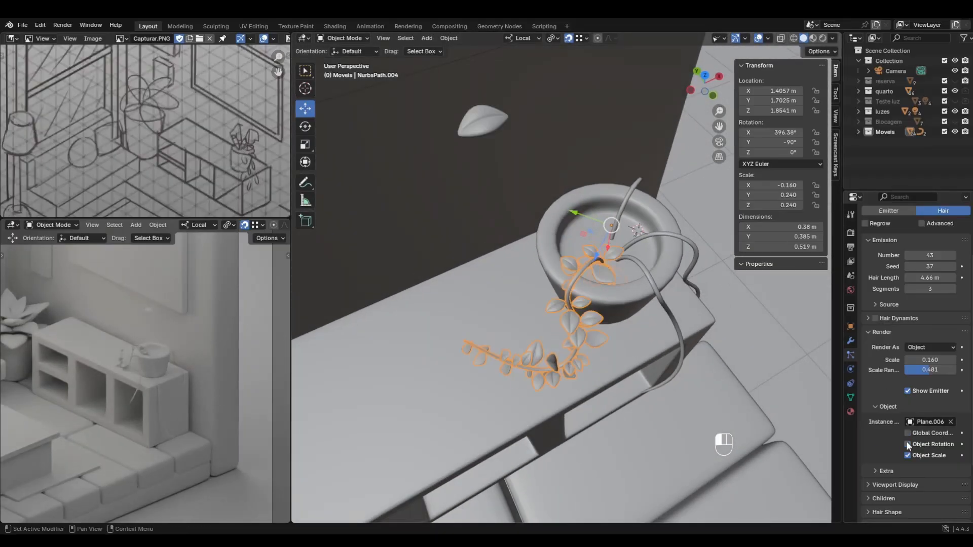
pyautogui.click(907, 443)
pyautogui.click(907, 444)
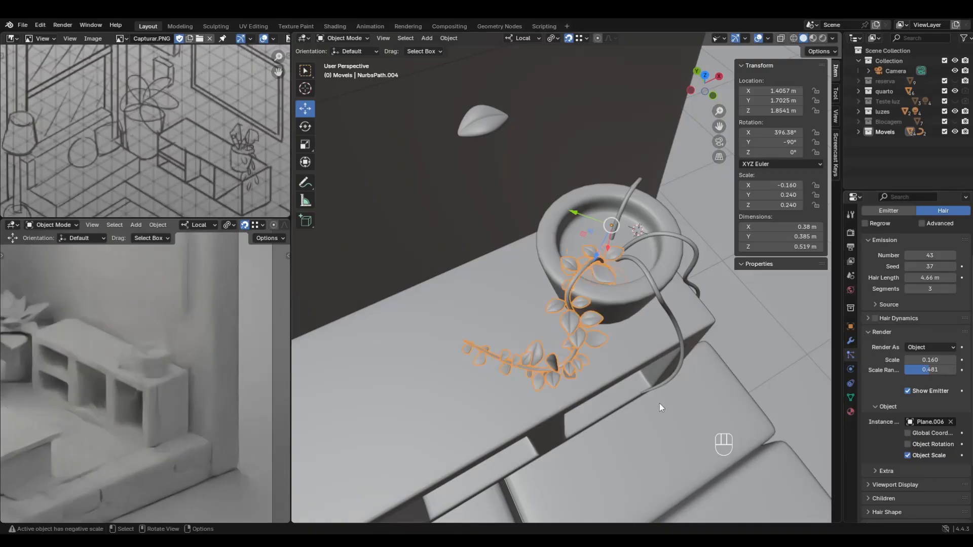
pyautogui.scroll(4, 660, 405)
pyautogui.scroll(-2, 713, 387)
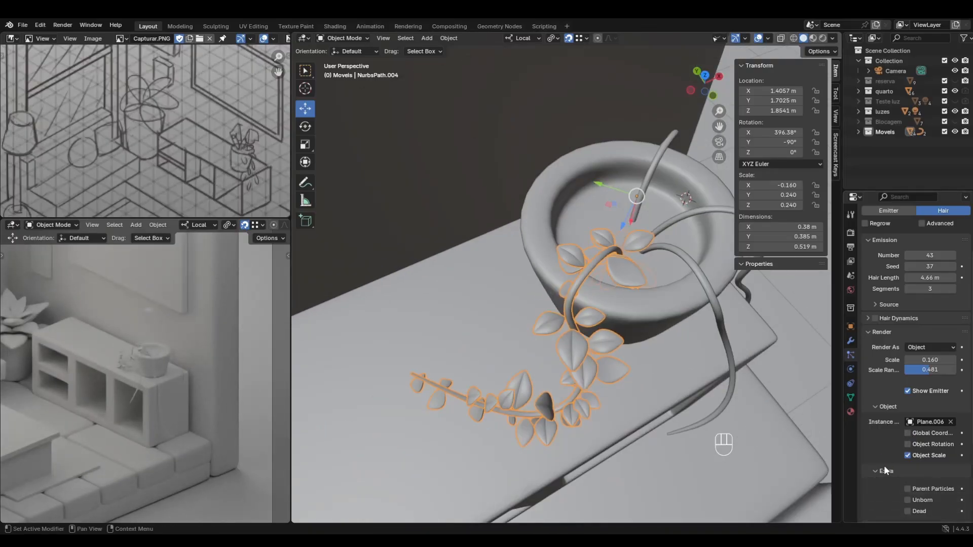
# Look through the remaining particle settings sections below Render and check the leaves along the stem from the side.
pyautogui.scroll(-2, 884, 466)
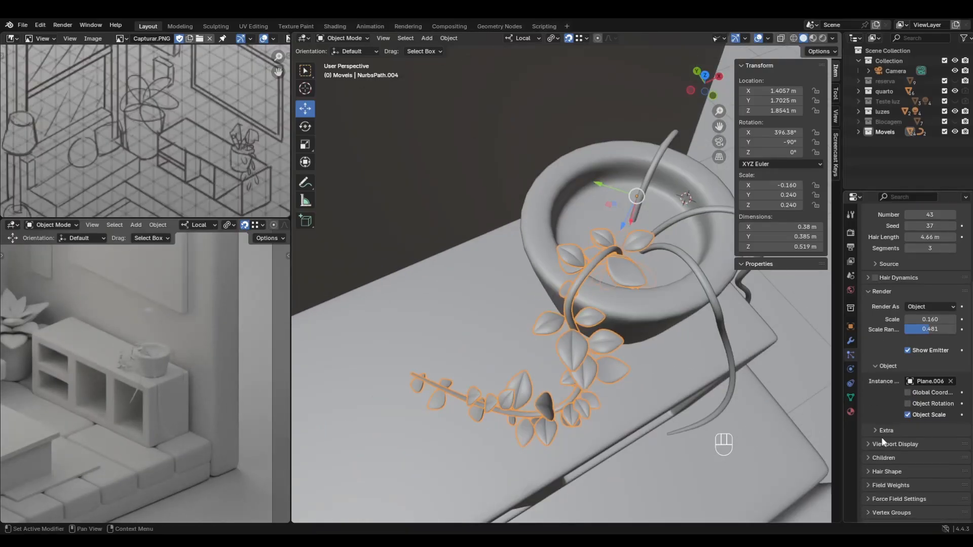
pyautogui.scroll(-2, 884, 456)
pyautogui.click(897, 487)
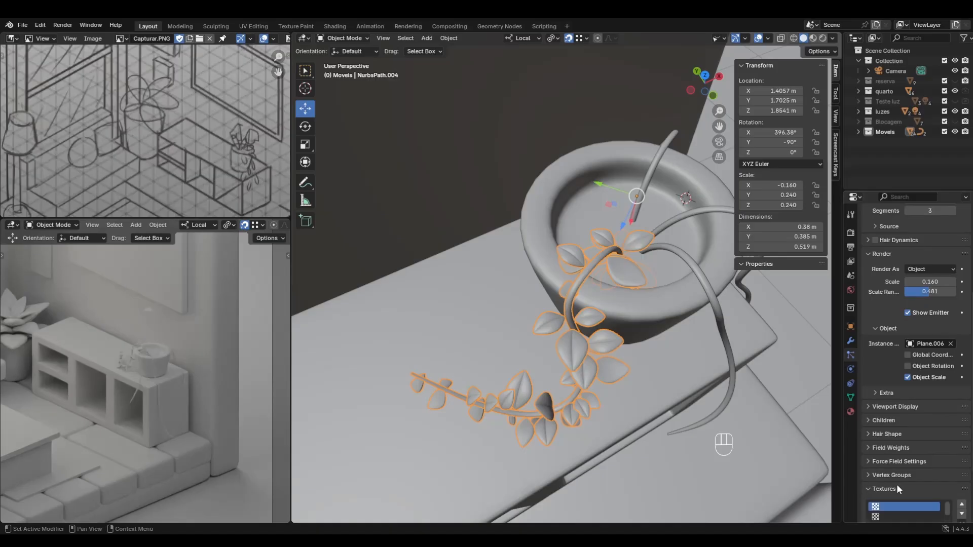
pyautogui.scroll(-1, 897, 486)
pyautogui.click(892, 465)
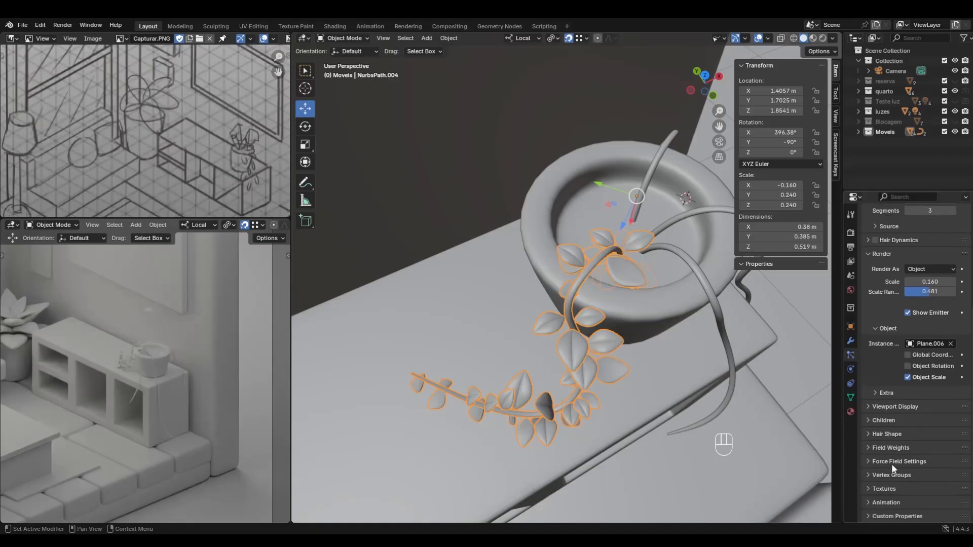
pyautogui.scroll(2, 565, 398)
pyautogui.moveTo(566, 398); pyautogui.dragTo(621, 357, button='middle')
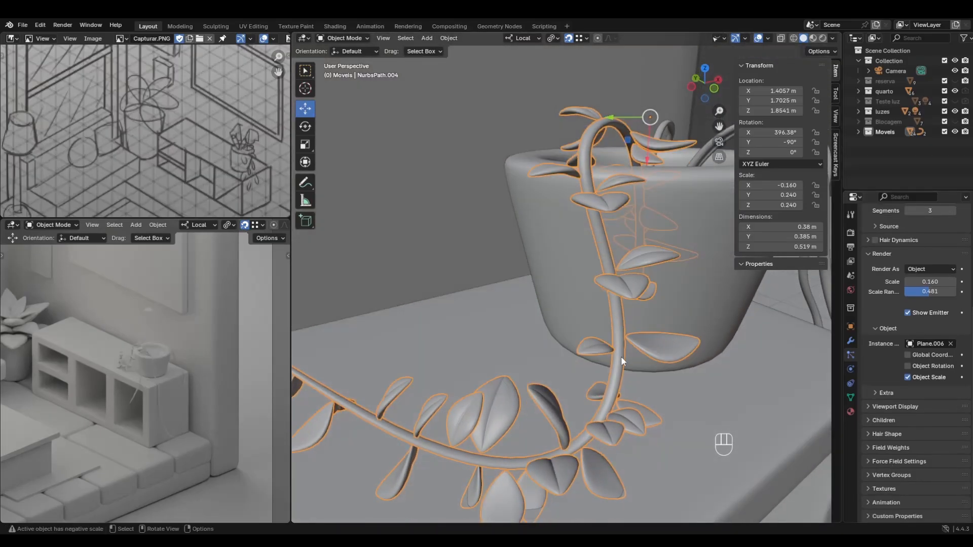
pyautogui.scroll(-2, 621, 356)
pyautogui.scroll(1, 929, 312)
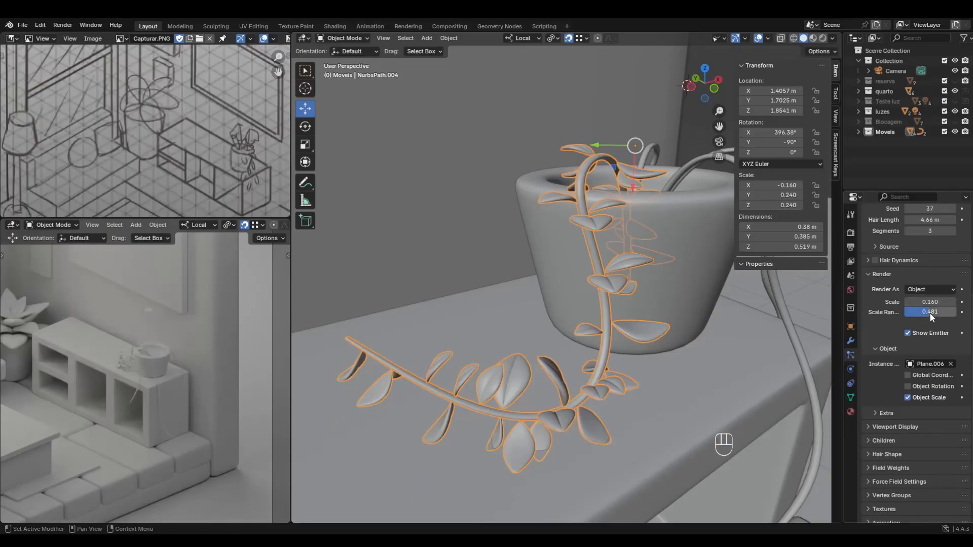
# Set the leaf particle system's seed to 40 and compare the new distribution in the wide and camera views.
pyautogui.scroll(2, 929, 312)
pyautogui.moveTo(929, 249); pyautogui.dragTo(941, 249)
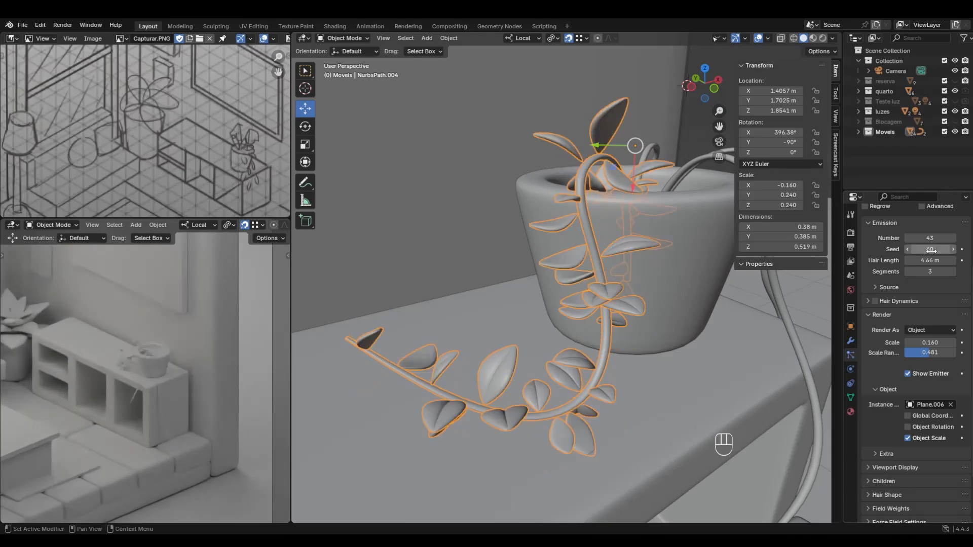
pyautogui.scroll(-7, 637, 301)
pyautogui.moveTo(637, 301); pyautogui.dragTo(608, 298, button='middle')
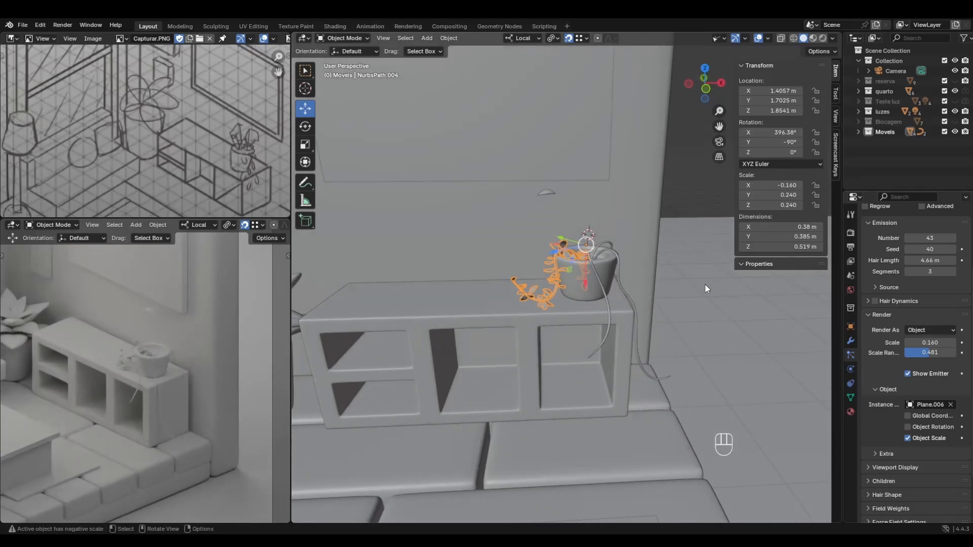
pyautogui.scroll(4, 171, 372)
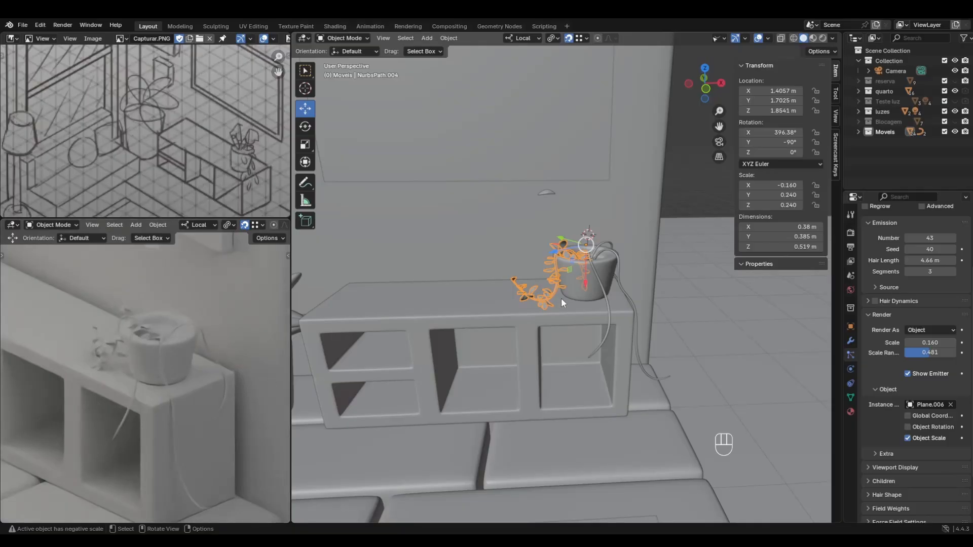
# Examine the leafy stem from several angles around the pot, comparing it with its bare mesh in Edit Mode.
pyautogui.scroll(3, 562, 298)
pyautogui.moveTo(578, 271); pyautogui.dragTo(584, 306, button='middle')
pyautogui.scroll(2, 584, 305)
pyautogui.press('Tab')
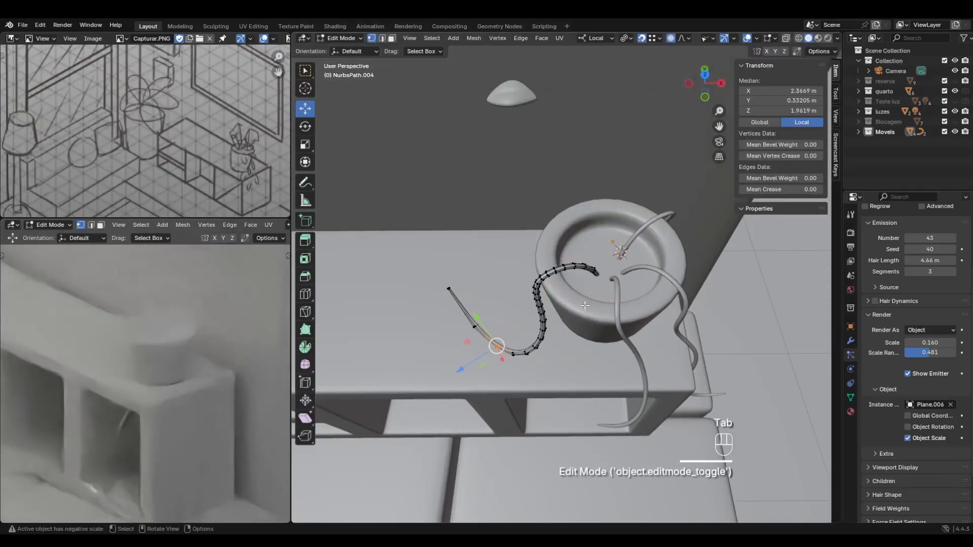
pyautogui.press('Tab')
pyautogui.scroll(5, 881, 360)
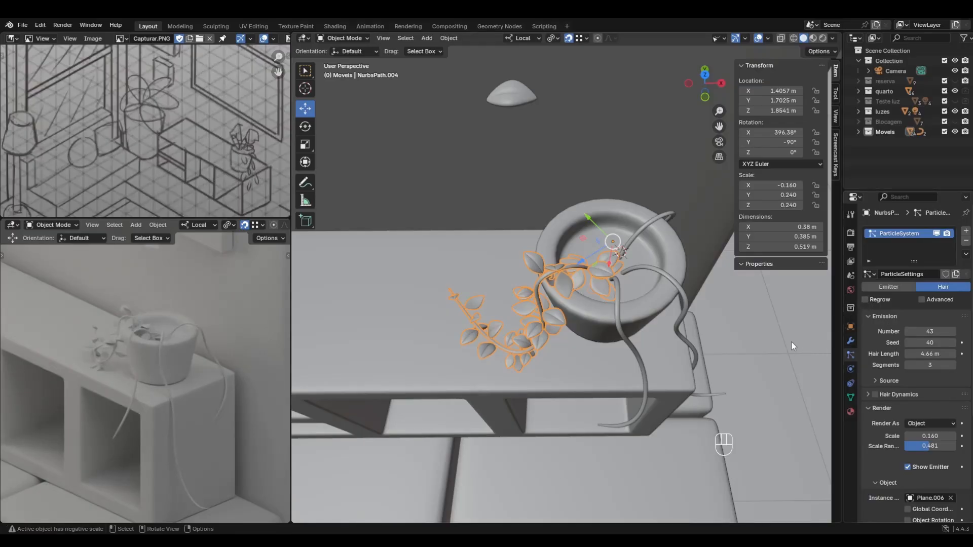
pyautogui.scroll(4, 607, 328)
pyautogui.moveTo(599, 317); pyautogui.dragTo(572, 282, button='middle')
pyautogui.press('Tab')
pyautogui.press('Tab')
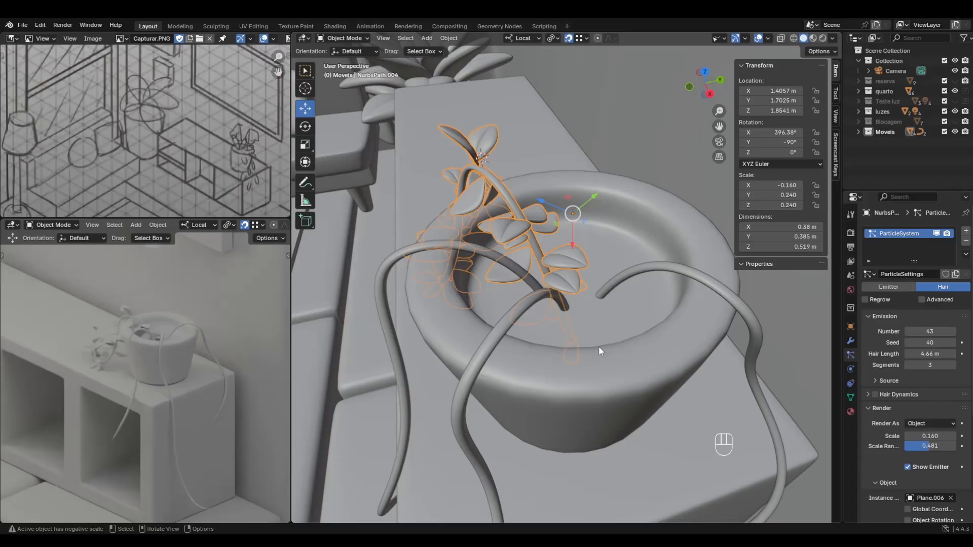
pyautogui.moveTo(598, 347); pyautogui.dragTo(552, 291, button='middle')
pyautogui.press('Tab')
pyautogui.press('Tab')
pyautogui.scroll(-3, 607, 342)
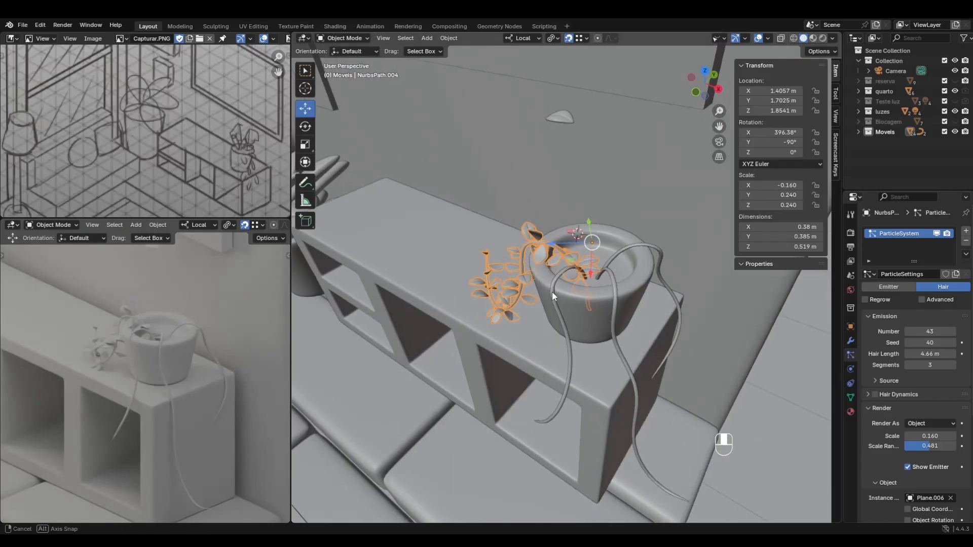
# Copy the modifiers from the leafy stem to the three bare stems so they carry the same leaf particle system.
pyautogui.click(630, 251)
pyautogui.keyDown('shift'); pyautogui.click(588, 287); pyautogui.keyUp('shift')
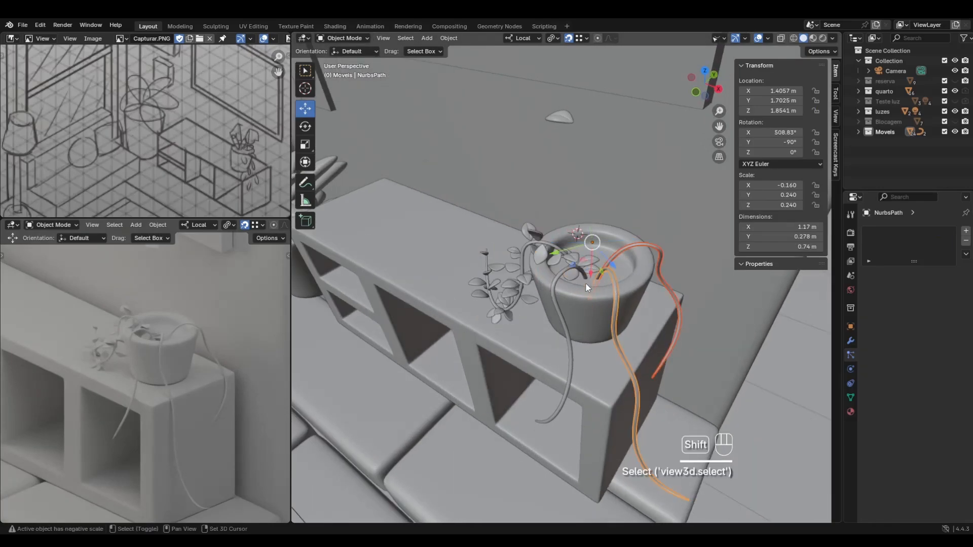
pyautogui.keyDown('shift'); pyautogui.click(557, 283); pyautogui.keyUp('shift')
pyautogui.keyDown('shift'); pyautogui.click(524, 245); pyautogui.keyUp('shift')
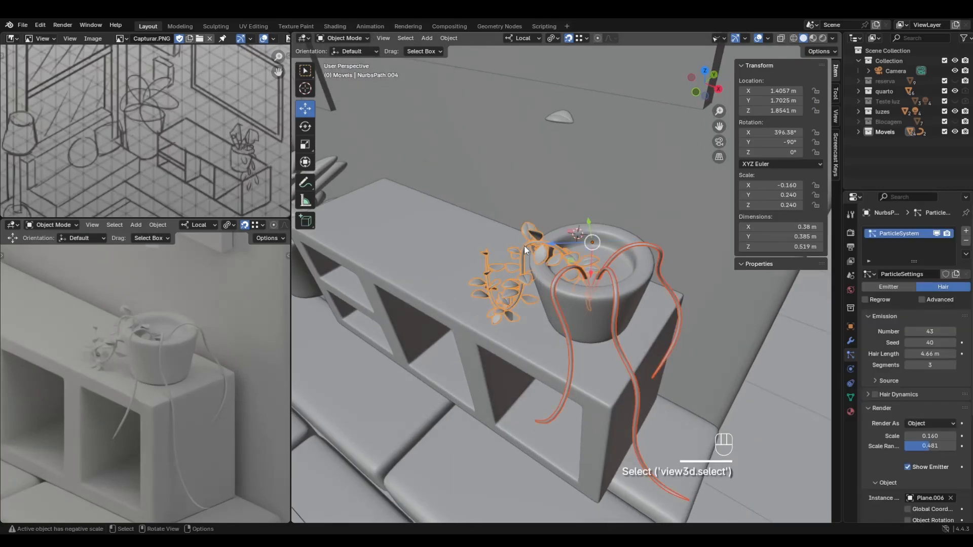
pyautogui.hotkey('ctrl', 'l')
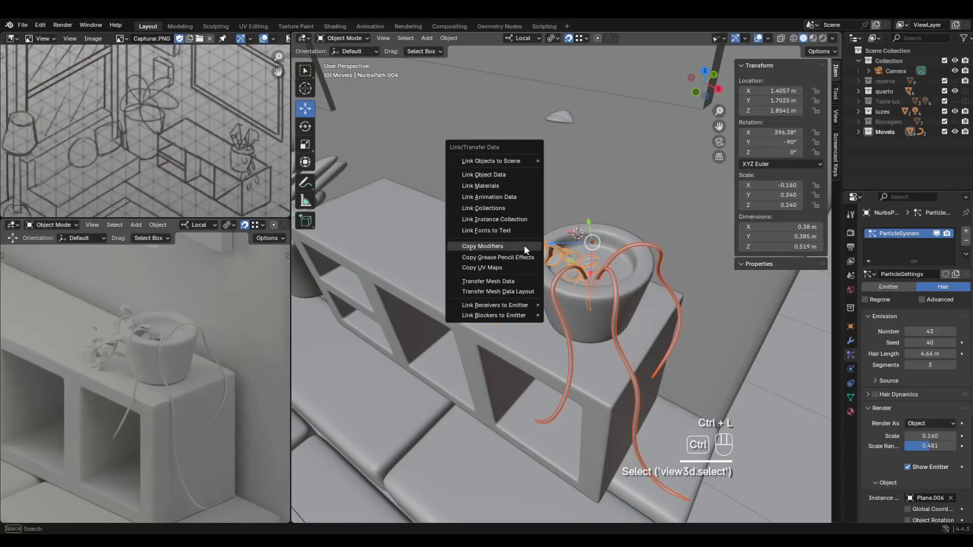
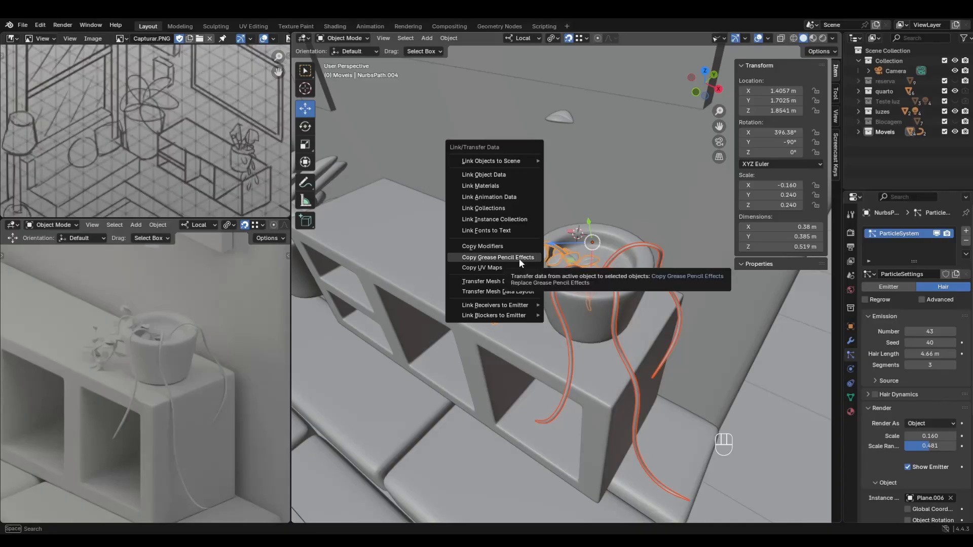
pyautogui.click(519, 248)
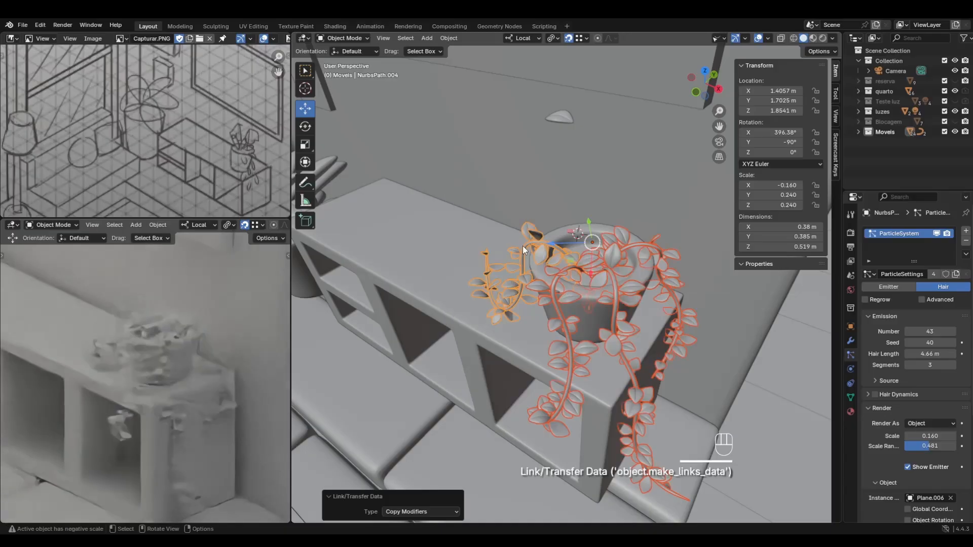
# Deselect the stems and examine the complete leafy plant on the cabinet in the camera view.
pyautogui.moveTo(550, 351); pyautogui.dragTo(548, 352, button='middle')
pyautogui.click(548, 352)
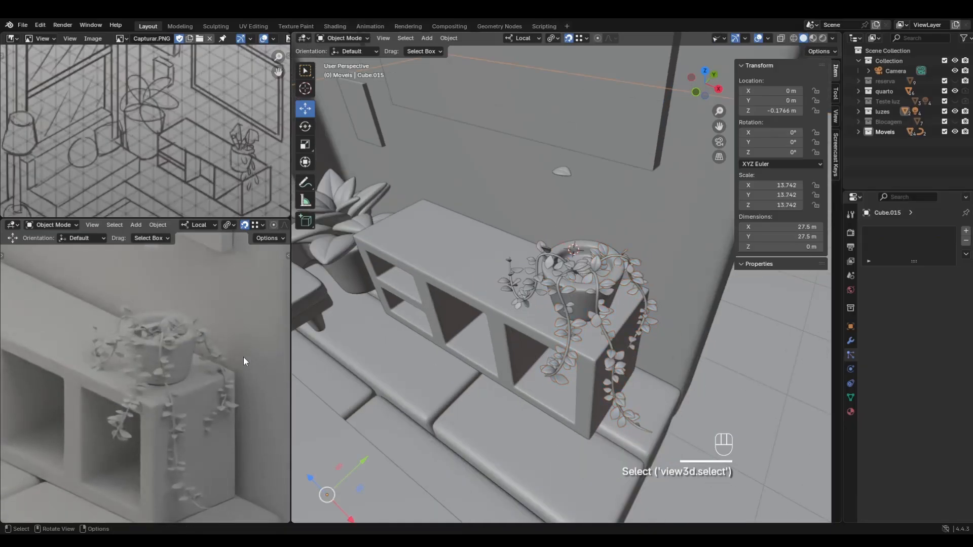
pyautogui.scroll(-4, 220, 354)
pyautogui.moveTo(220, 354); pyautogui.dragTo(257, 385, button='middle')
pyautogui.scroll(2, 244, 393)
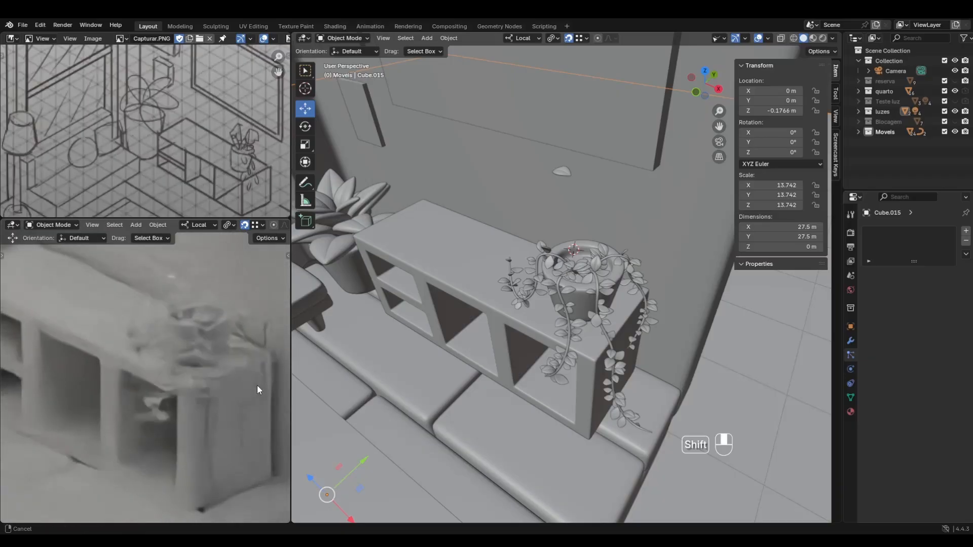
pyautogui.scroll(-5, 192, 415)
pyautogui.scroll(2, 192, 415)
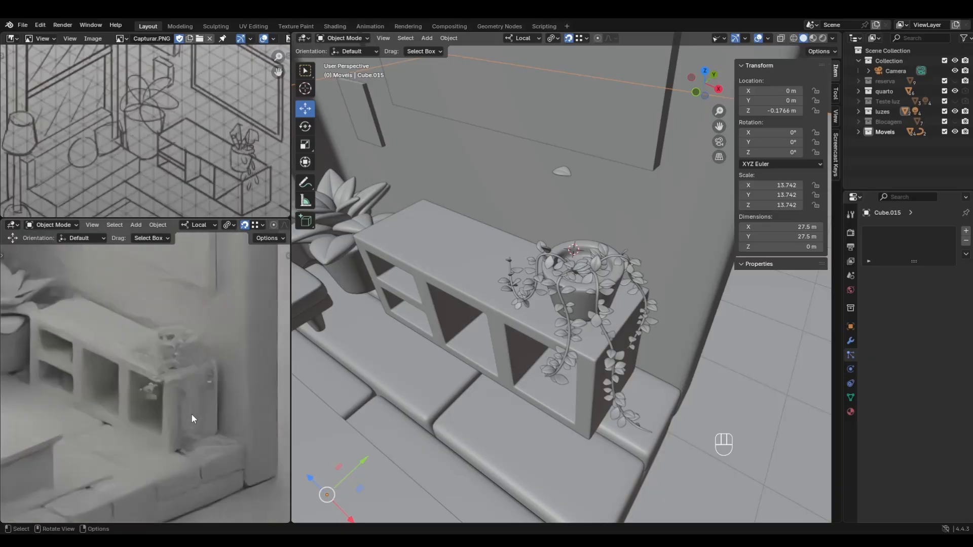
pyautogui.scroll(3, 192, 419)
pyautogui.scroll(2, 584, 348)
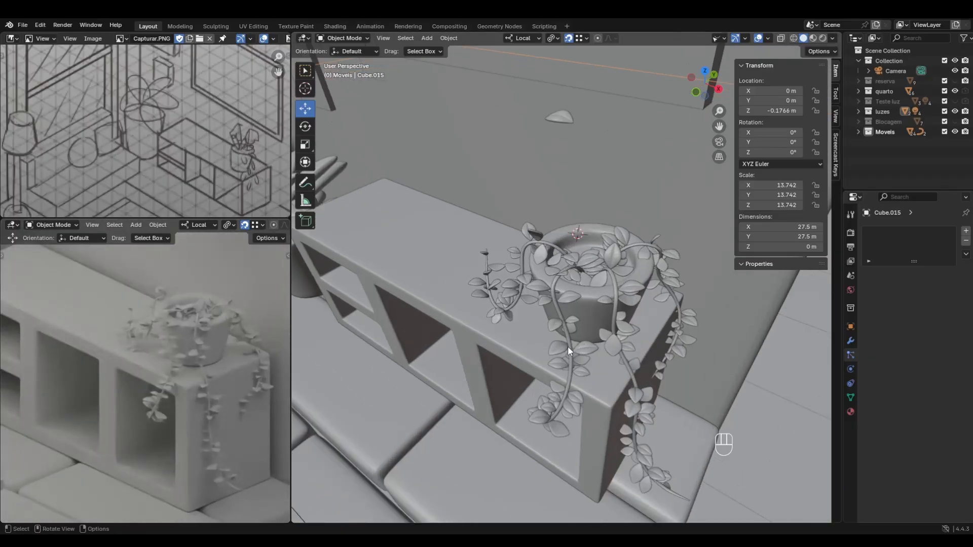
# Set the leaf particle scale to 0.240 on the stem hanging over the cabinet front, judging leaf size in the camera view.
pyautogui.click(567, 347)
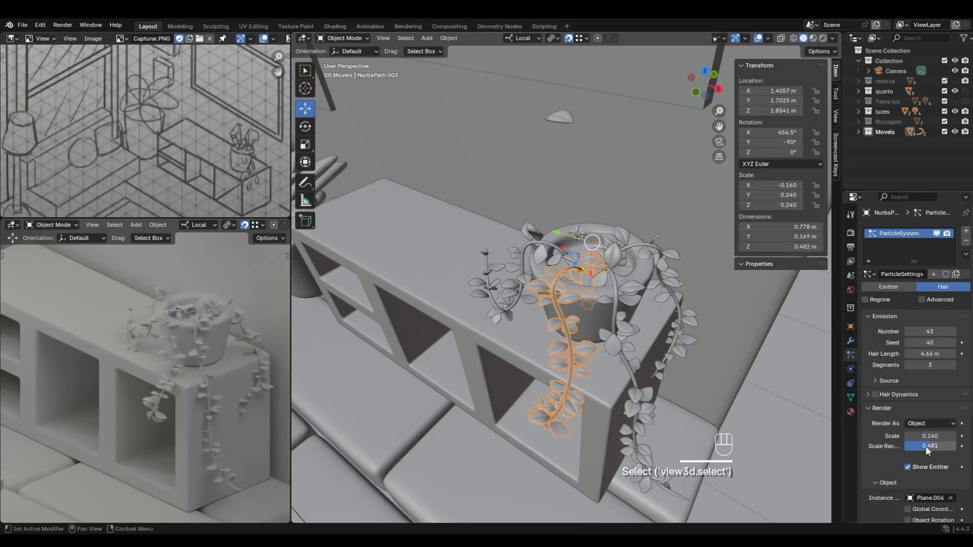
pyautogui.moveTo(930, 437)
pyautogui.mouseDown()
pyautogui.moveTo(952, 436)
pyautogui.moveTo(942, 436)
pyautogui.mouseUp()
pyautogui.moveTo(623, 330); pyautogui.dragTo(587, 368, button='middle')
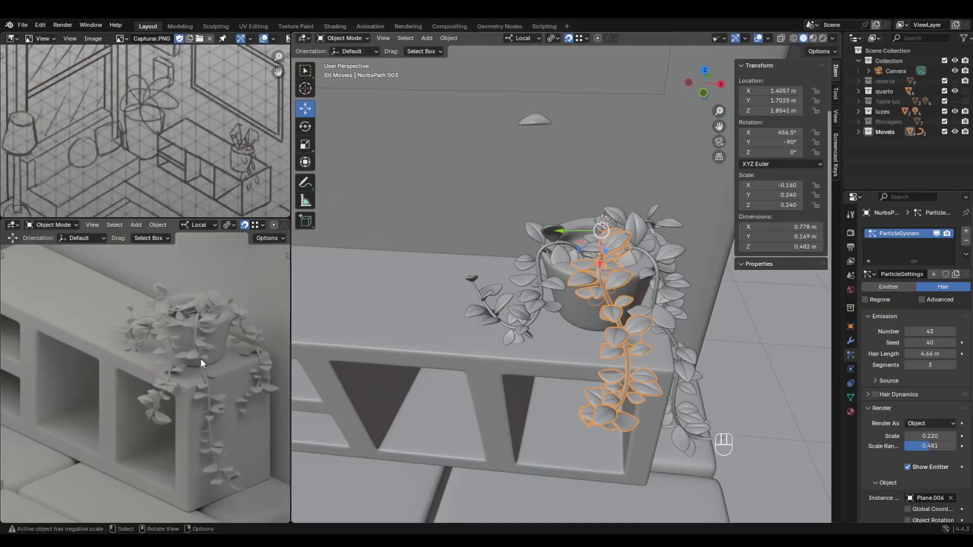
pyautogui.scroll(-4, 202, 363)
pyautogui.scroll(-1, 221, 366)
pyautogui.scroll(-1, 147, 412)
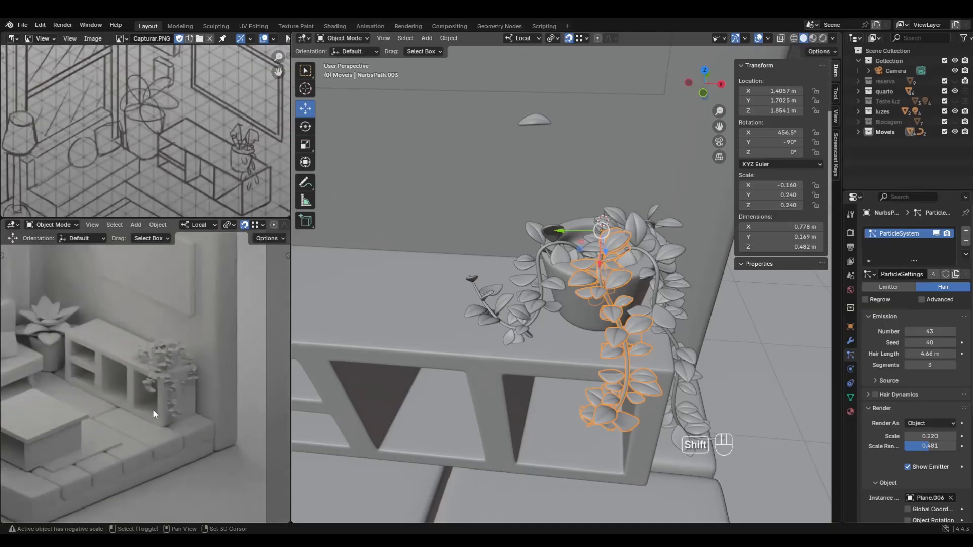
pyautogui.moveTo(153, 409)
pyautogui.keyDown('shift'); pyautogui.mouseDown(button='middle')
pyautogui.moveTo(233, 410)
pyautogui.moveTo(187, 417)
pyautogui.moveTo(151, 409)
pyautogui.mouseUp(button='middle'); pyautogui.keyUp('shift')
pyautogui.scroll(3, 199, 416)
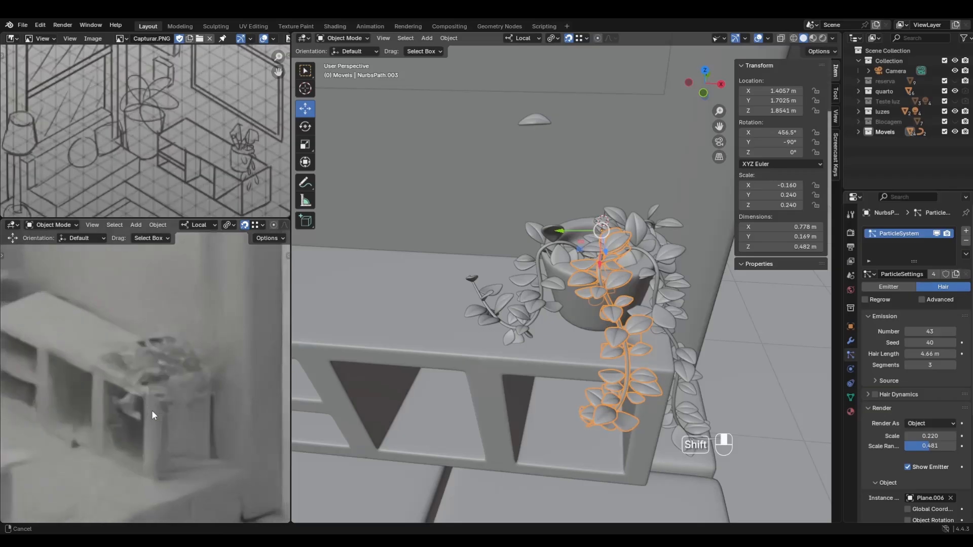
pyautogui.scroll(1, 570, 324)
pyautogui.moveTo(924, 436)
pyautogui.mouseDown()
pyautogui.moveTo(943, 436)
pyautogui.moveTo(929, 436)
pyautogui.mouseUp()
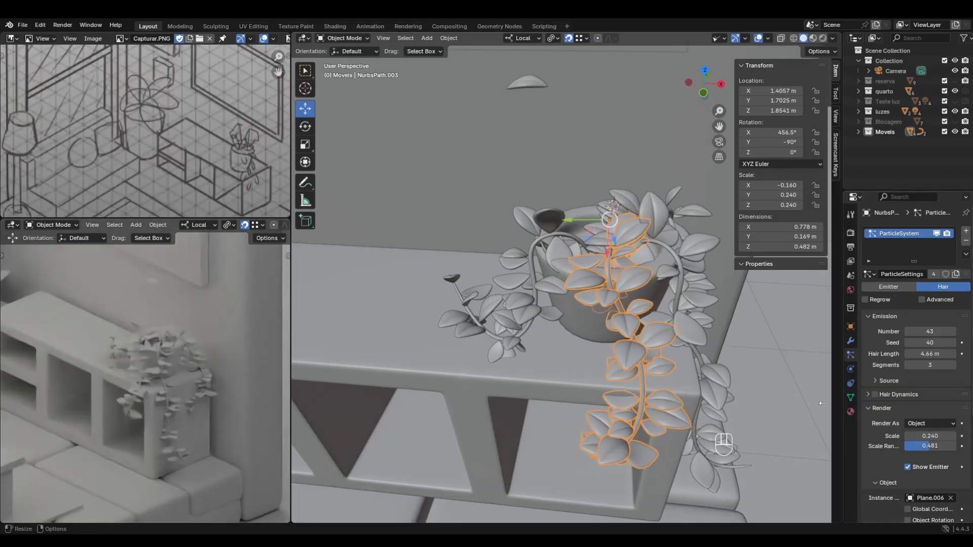
pyautogui.moveTo(810, 400); pyautogui.dragTo(692, 375, button='middle')
# Move the loose source leaf from above the cabinet down to the tip of the stem lying on the cabinet top.
pyautogui.moveTo(518, 294); pyautogui.dragTo(540, 183, button='middle')
pyautogui.click(491, 94)
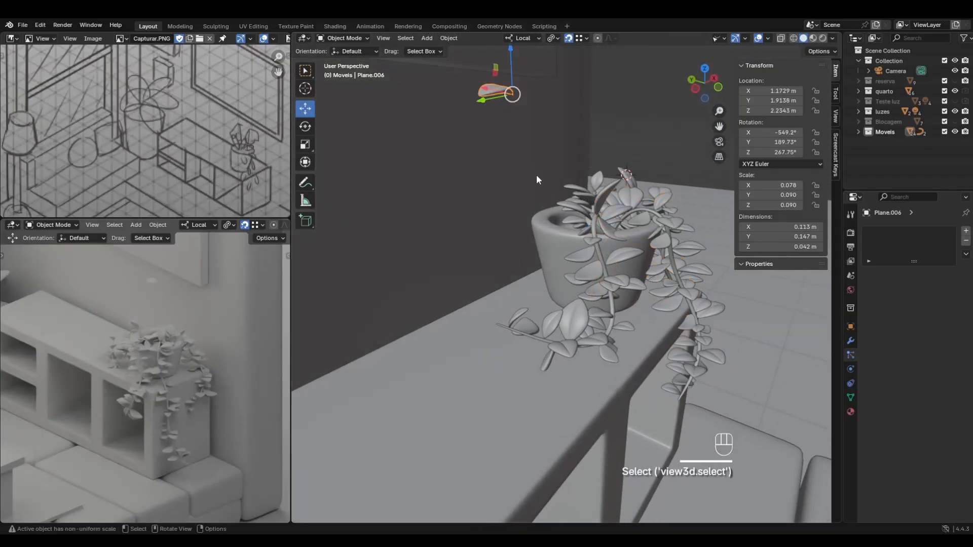
pyautogui.press('g')
pyautogui.click(533, 345)
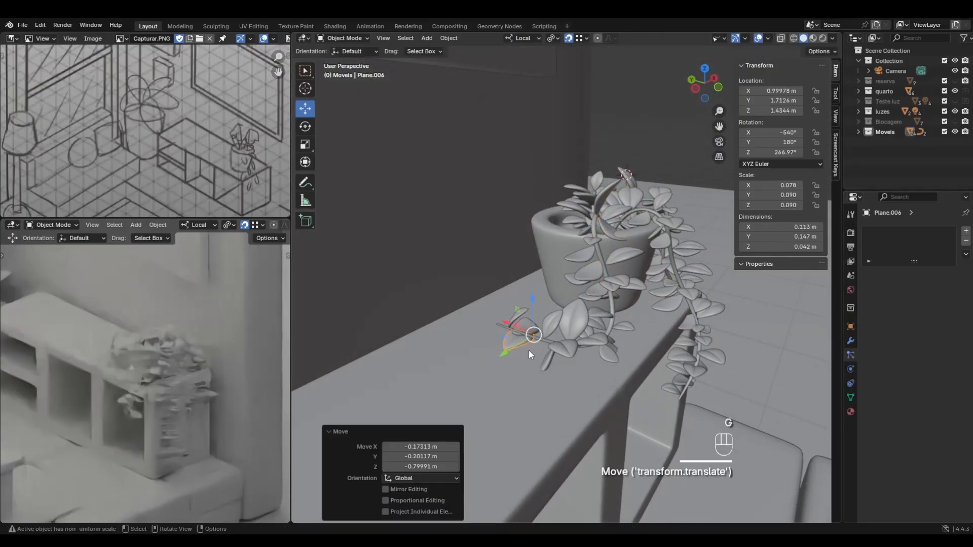
pyautogui.moveTo(528, 350); pyautogui.dragTo(501, 380, button='middle')
pyautogui.press('g')
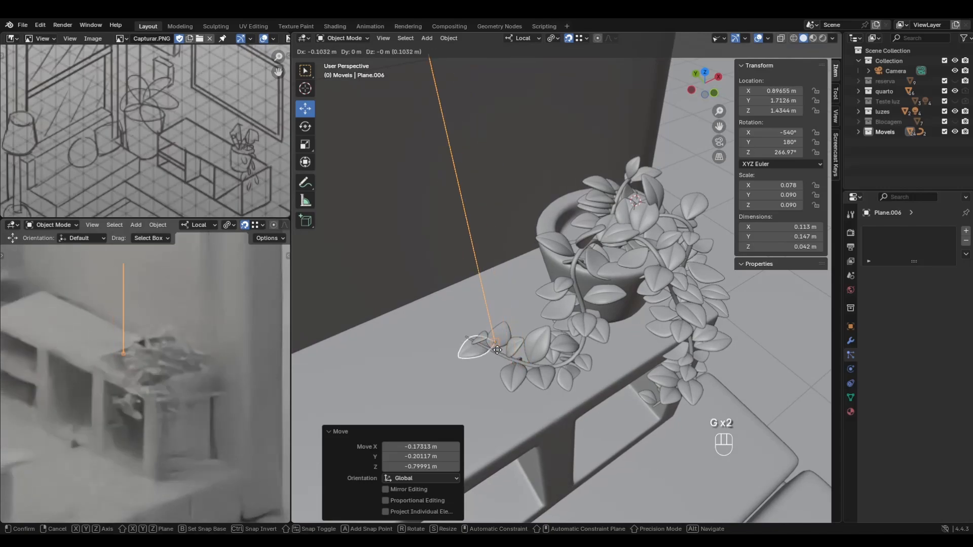
pyautogui.click(513, 362)
# Try snapping the loose leaf to various vertices on the hanging stems and the pot.
pyautogui.moveTo(536, 384); pyautogui.dragTo(525, 233, button='middle')
pyautogui.press('g')
pyautogui.click(609, 315)
pyautogui.press('g')
pyautogui.click(575, 286)
pyautogui.press('g')
pyautogui.click(657, 285)
pyautogui.press('g')
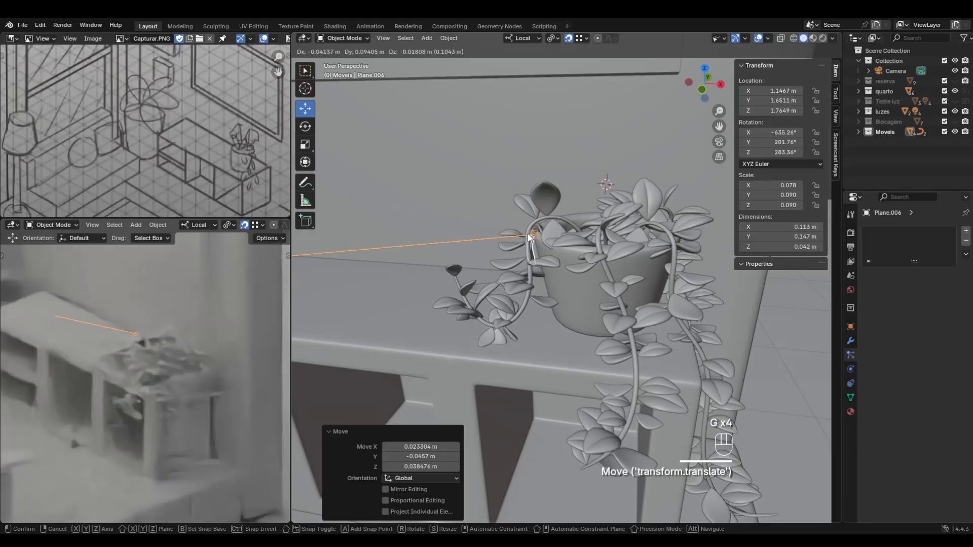
pyautogui.click(528, 233)
# Set the snap target to Face and move the loose leaf onto the stem bending over the pot rim.
pyautogui.click(583, 38)
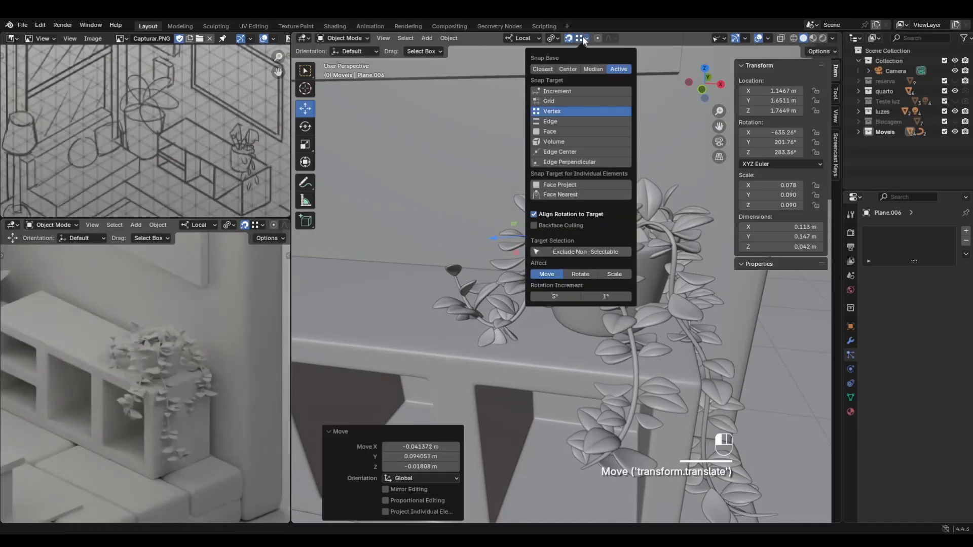
pyautogui.click(561, 132)
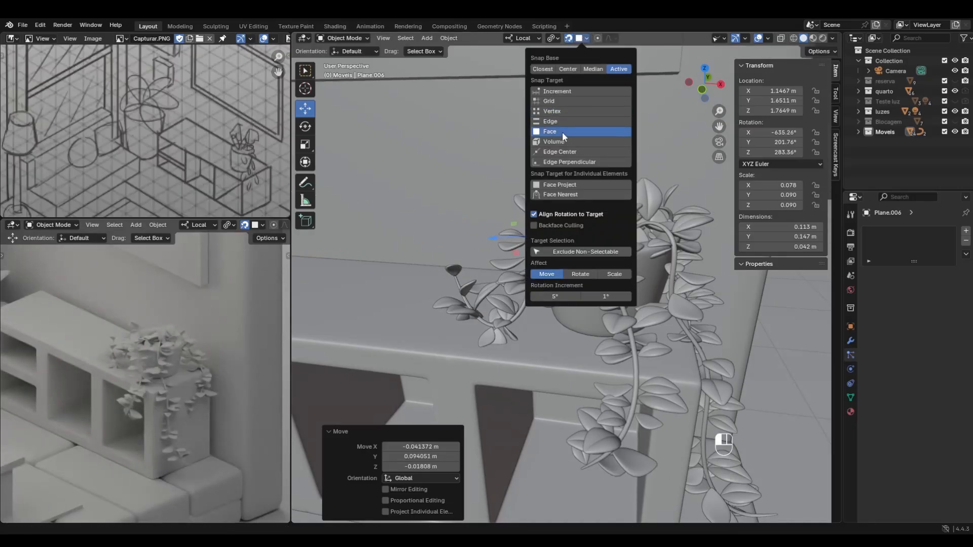
pyautogui.press('g')
pyautogui.click(526, 227)
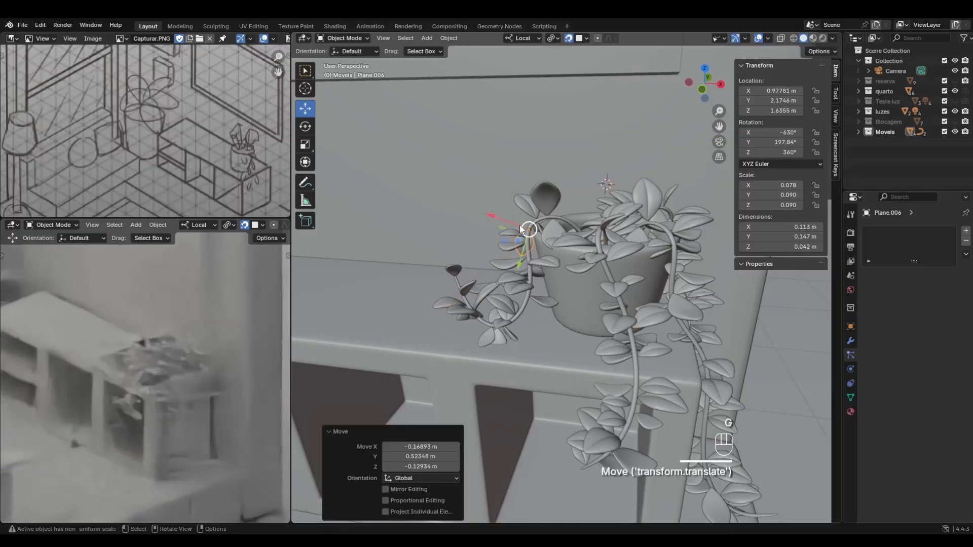
pyautogui.moveTo(526, 227); pyautogui.dragTo(631, 175, button='middle')
pyautogui.press('g')
pyautogui.click(548, 268)
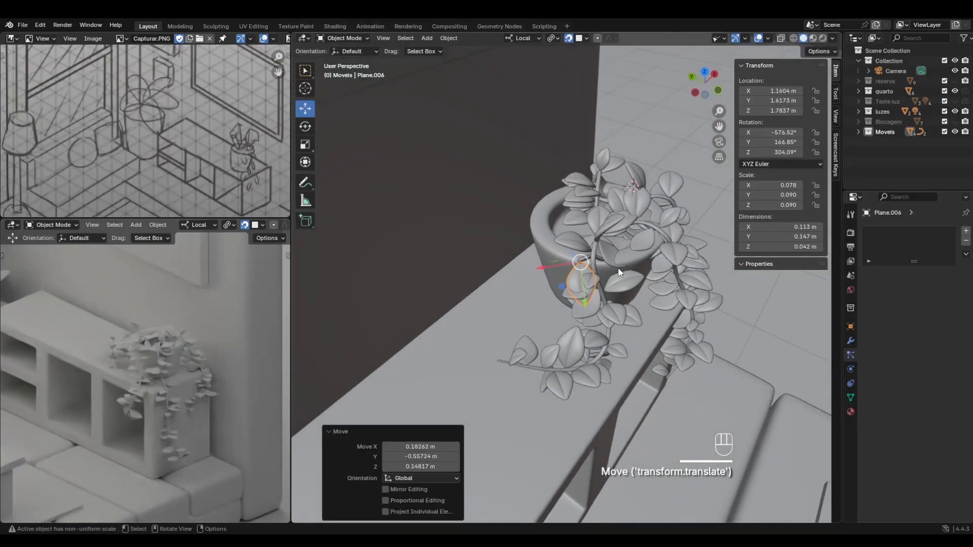
pyautogui.press('g')
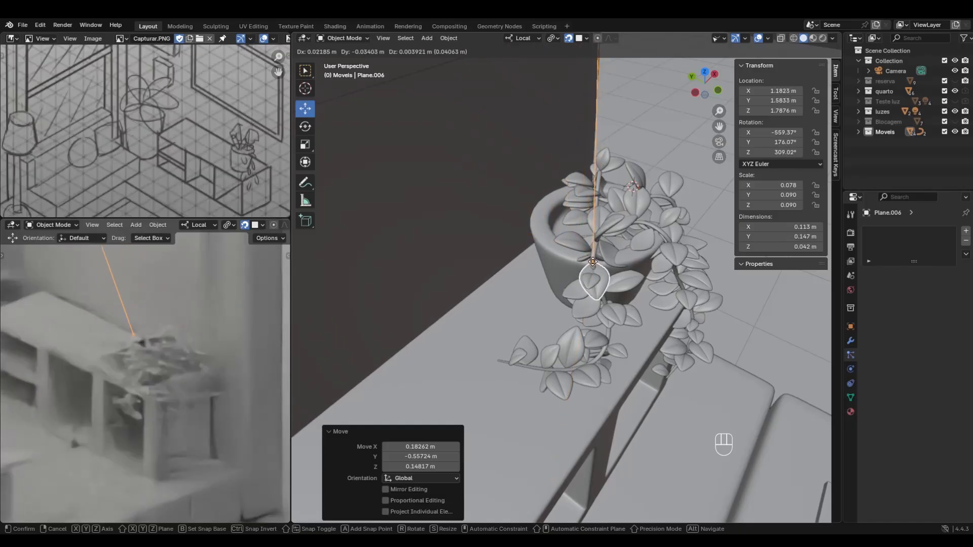
pyautogui.click(593, 261)
pyautogui.moveTo(595, 263); pyautogui.dragTo(539, 291, button='middle')
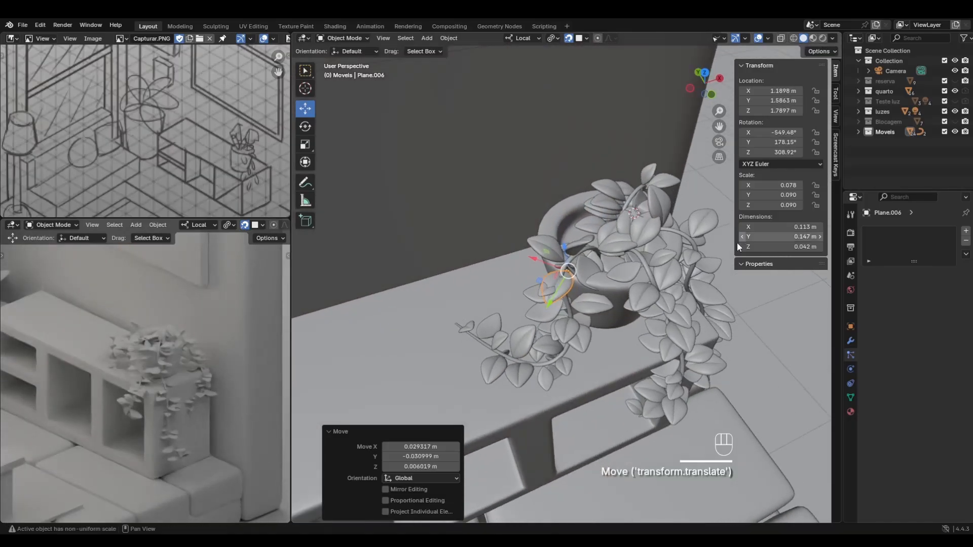
# Hide the source leaf Plane.006 from both renders and the viewport.
pyautogui.click(858, 132)
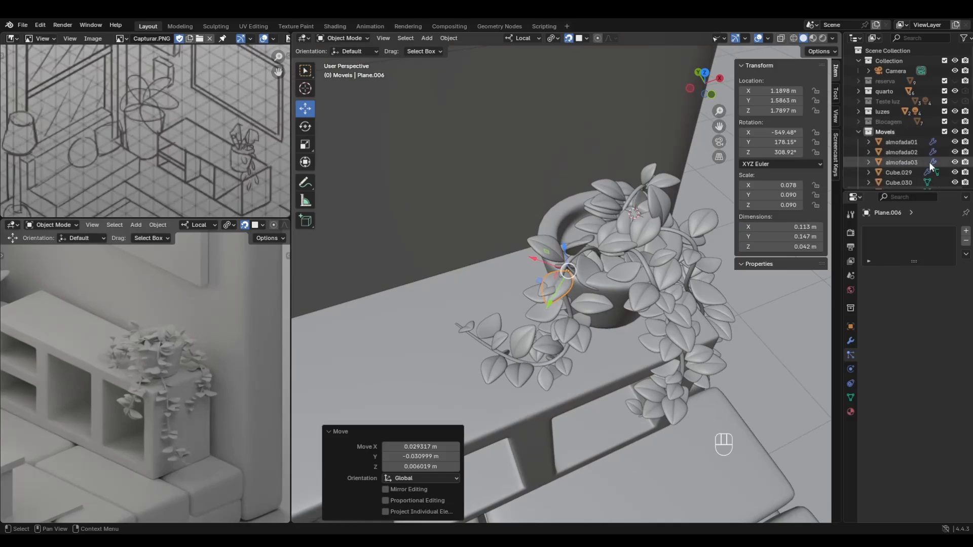
pyautogui.scroll(-5, 931, 162)
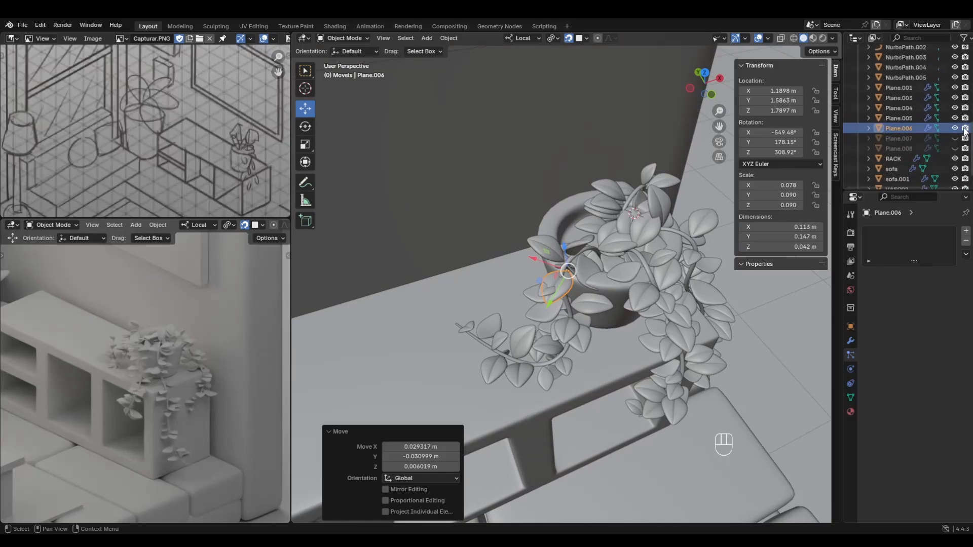
pyautogui.click(965, 129)
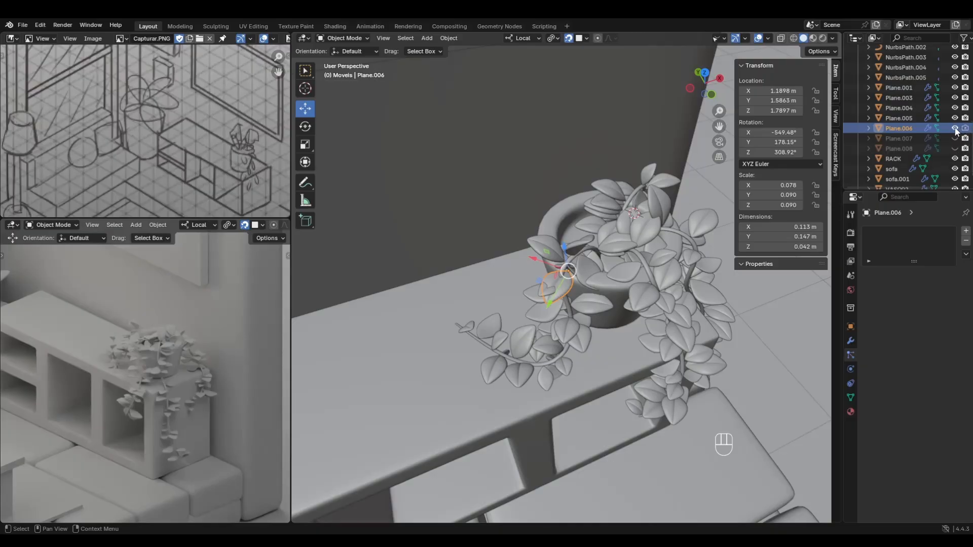
pyautogui.click(954, 128)
pyautogui.scroll(-4, 627, 284)
pyautogui.moveTo(628, 285); pyautogui.dragTo(612, 272, button='middle')
pyautogui.click(714, 359)
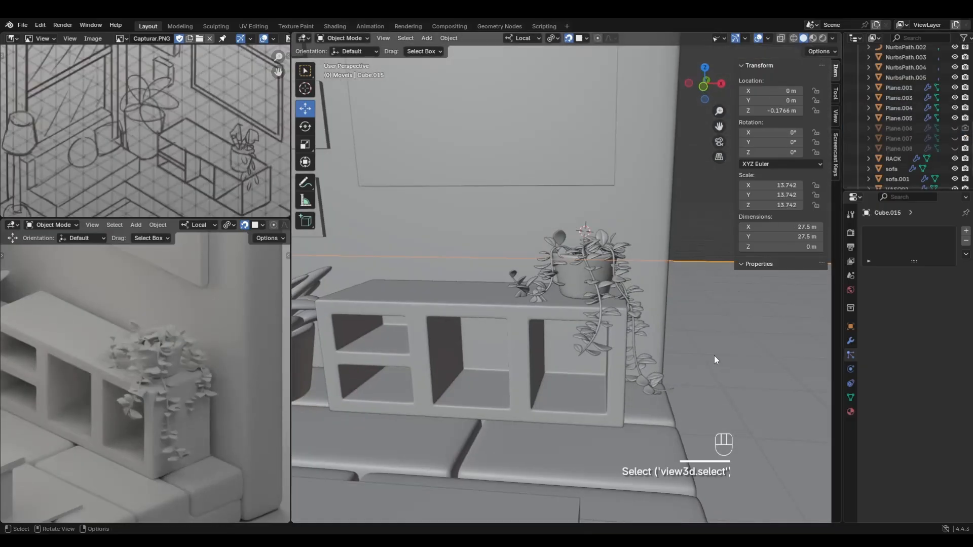
# Set the front hanging stem's leaf particles to number 47, seed 46 and hair length 4.96 m.
pyautogui.click(594, 283)
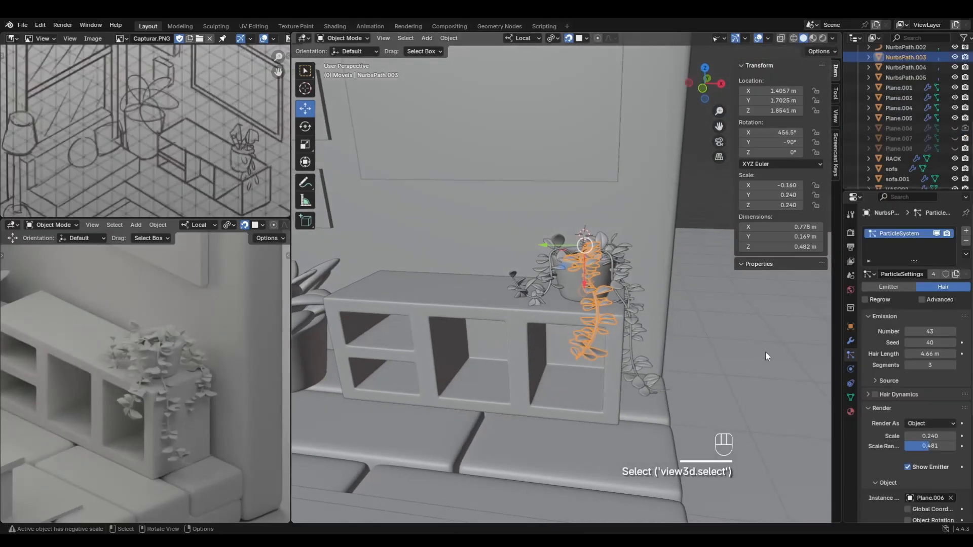
pyautogui.moveTo(921, 343)
pyautogui.mouseDown()
pyautogui.moveTo(947, 342)
pyautogui.moveTo(931, 343)
pyautogui.mouseUp()
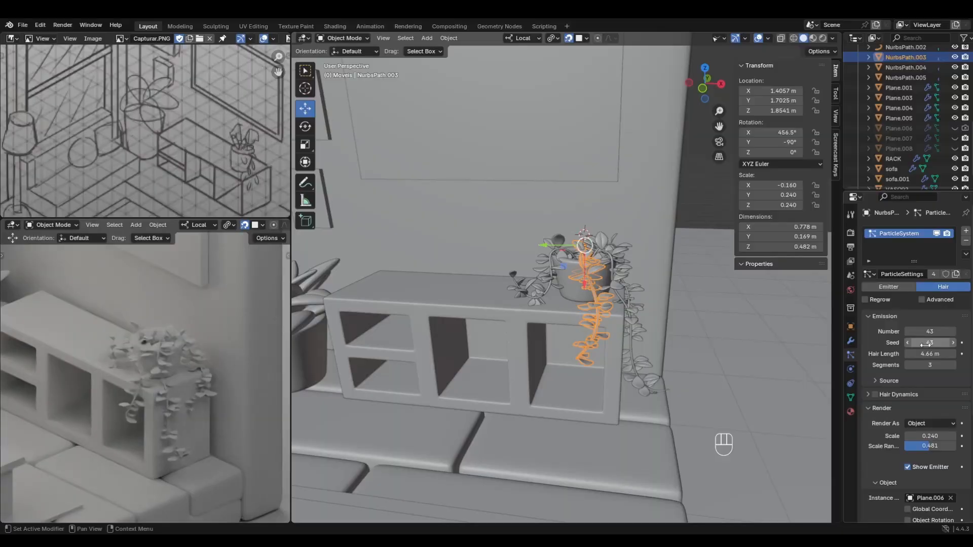
pyautogui.scroll(2, 648, 337)
pyautogui.scroll(3, 645, 281)
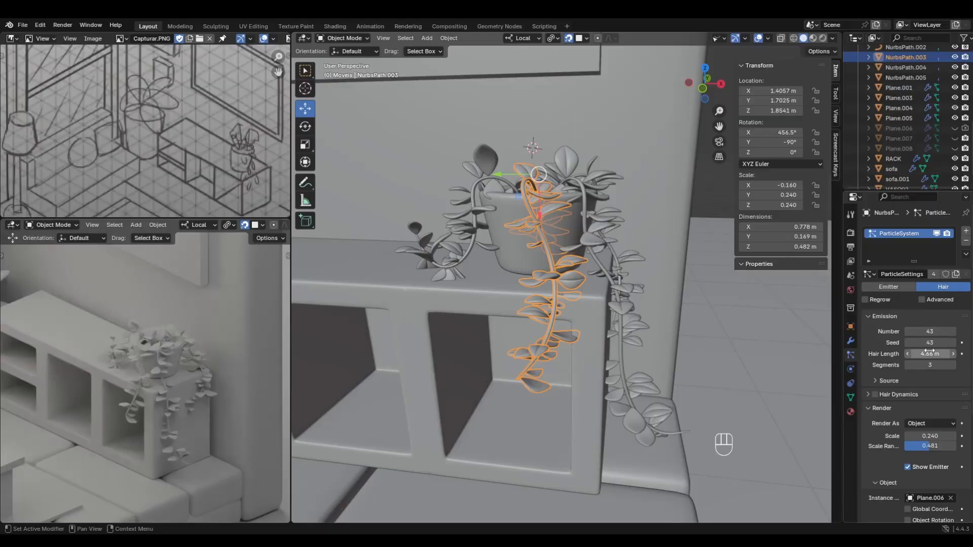
pyautogui.moveTo(929, 350)
pyautogui.mouseDown()
pyautogui.moveTo(942, 351)
pyautogui.moveTo(931, 332)
pyautogui.moveTo(939, 343)
pyautogui.mouseUp()
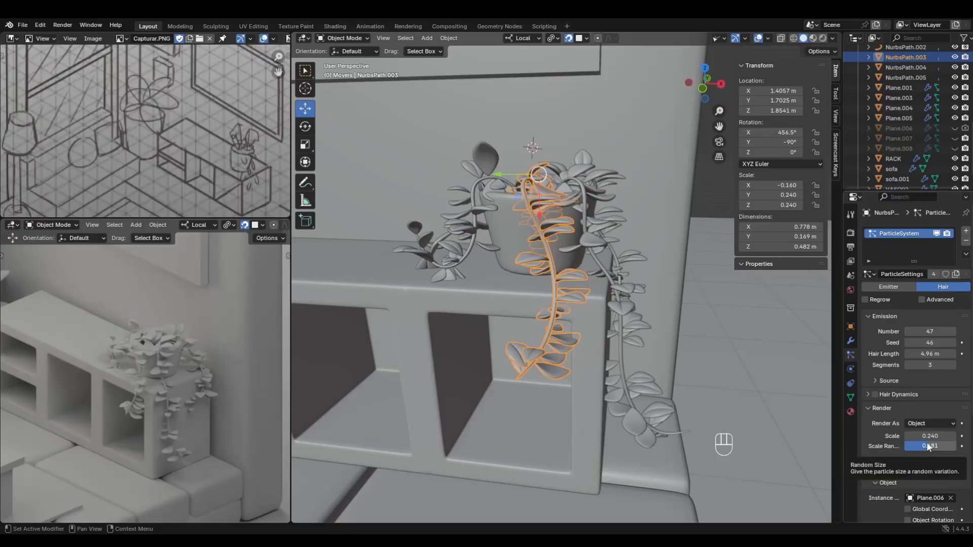
# Set the front stem's particle scale randomness to 0.346, number to 46 and seed to 47.
pyautogui.moveTo(937, 448); pyautogui.dragTo(922, 445)
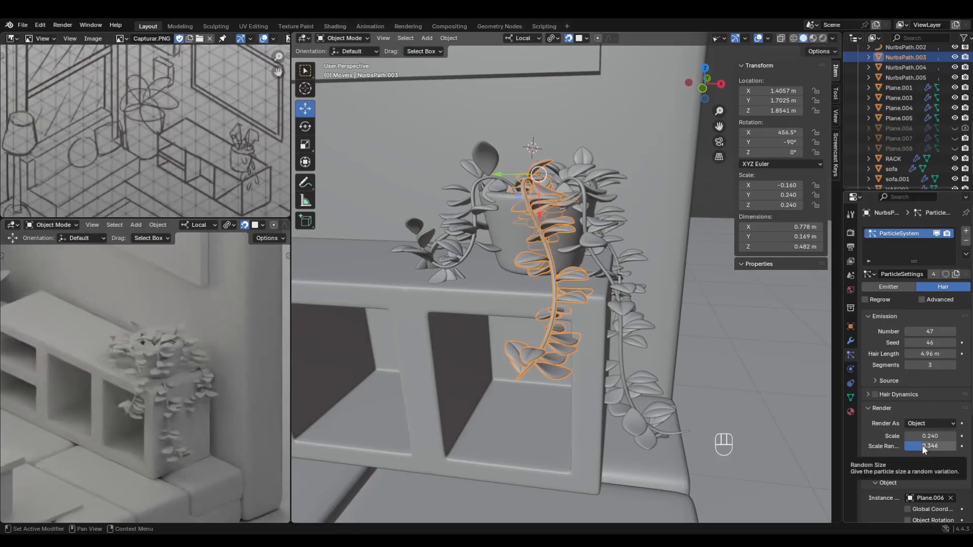
pyautogui.moveTo(582, 304); pyautogui.dragTo(448, 230, button='middle')
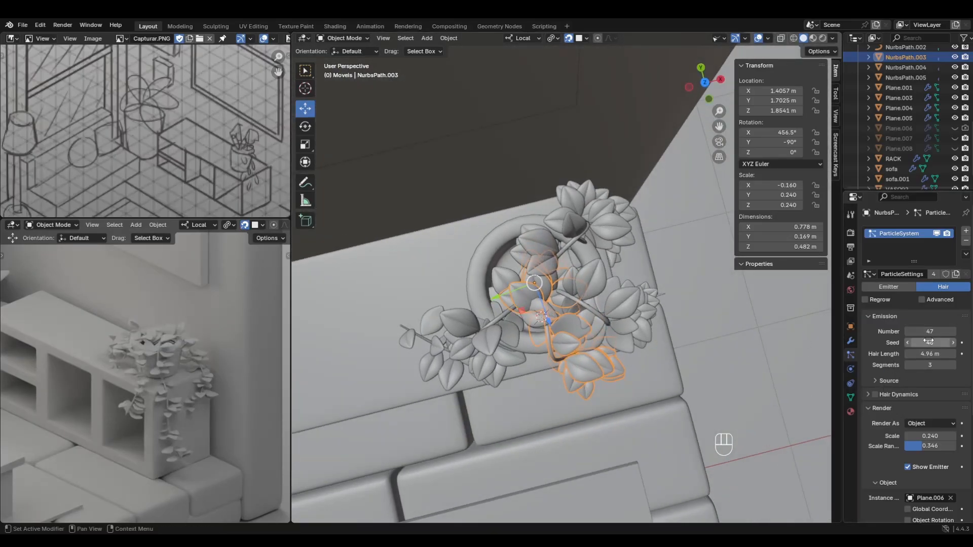
pyautogui.moveTo(928, 341)
pyautogui.mouseDown()
pyautogui.moveTo(953, 341)
pyautogui.moveTo(907, 332)
pyautogui.moveTo(930, 332)
pyautogui.moveTo(921, 332)
pyautogui.mouseUp()
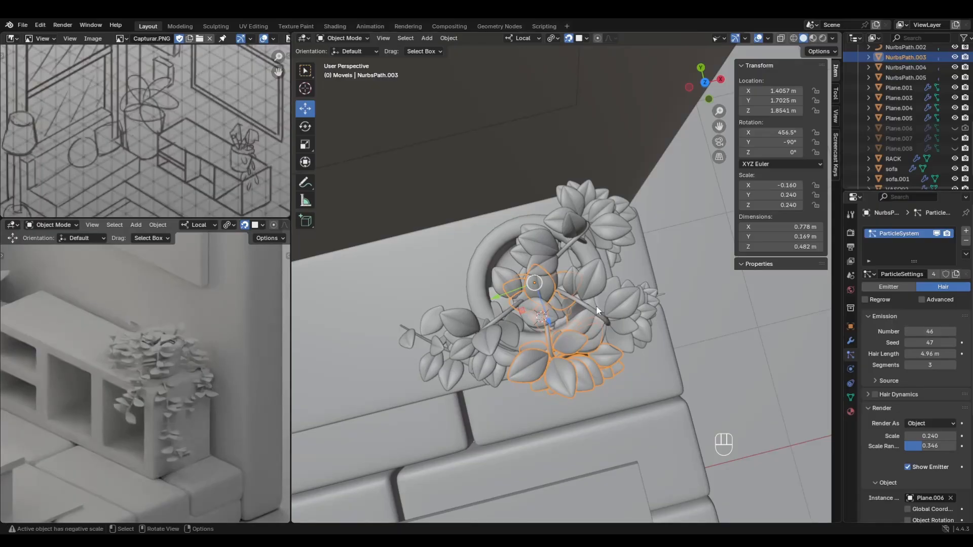
# Turn on X-ray and raise the bend over the pot rim on stem NurbsPath.004, using proportional editing.
pyautogui.moveTo(596, 305); pyautogui.dragTo(668, 248, button='middle')
pyautogui.click(560, 233)
pyautogui.press('Tab')
pyautogui.moveTo(603, 266); pyautogui.dragTo(545, 255, button='middle')
pyautogui.scroll(3, 476, 188)
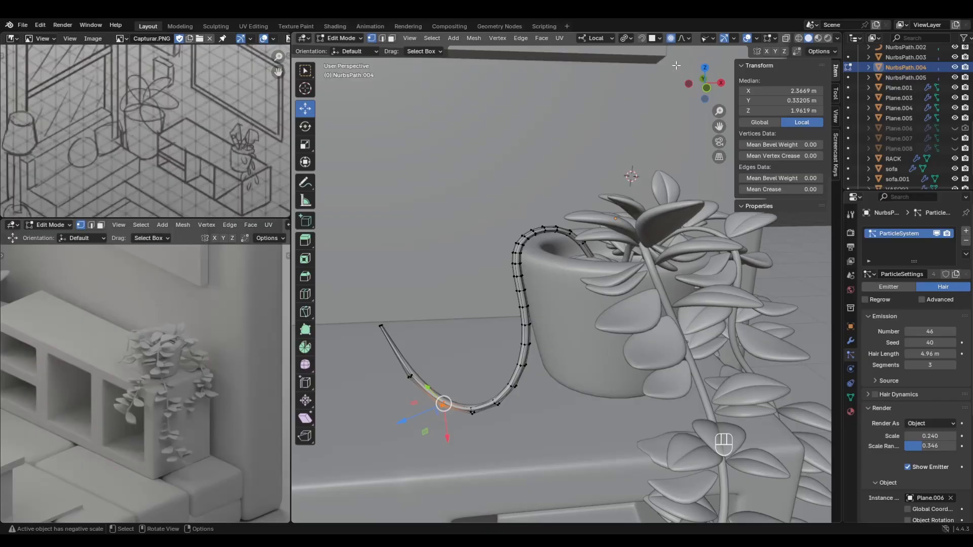
pyautogui.moveTo(551, 232)
pyautogui.mouseDown()
pyautogui.moveTo(538, 219)
pyautogui.moveTo(550, 235)
pyautogui.mouseUp()
pyautogui.click(538, 219)
pyautogui.click(786, 38)
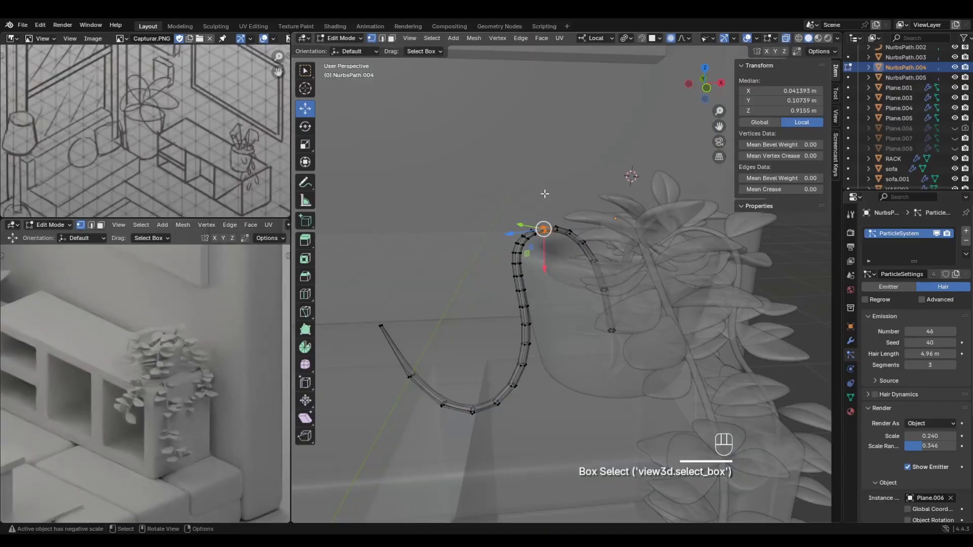
pyautogui.moveTo(545, 194); pyautogui.dragTo(549, 237)
pyautogui.press('g')
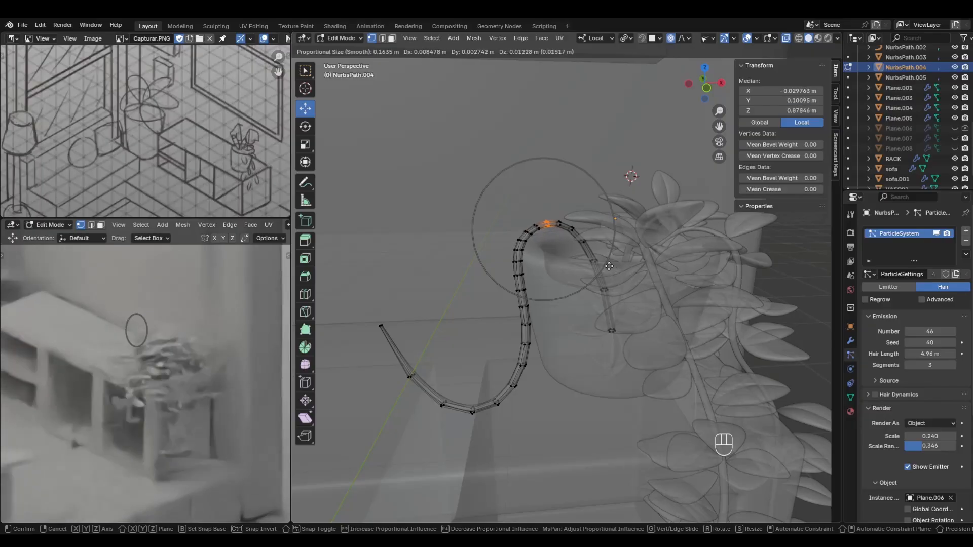
pyautogui.click(608, 266)
pyautogui.moveTo(646, 265); pyautogui.dragTo(536, 317, button='middle')
pyautogui.press('Tab')
# Move the upper bend of the longest hanging stem, NurbsPath, slightly inward and up with proportional size 0.164.
pyautogui.click(637, 297)
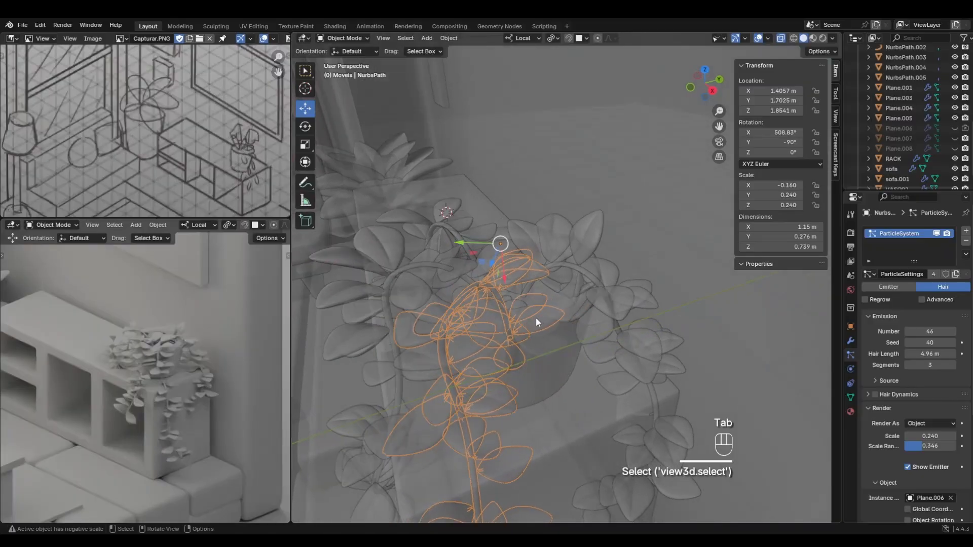
pyautogui.scroll(-3, 535, 317)
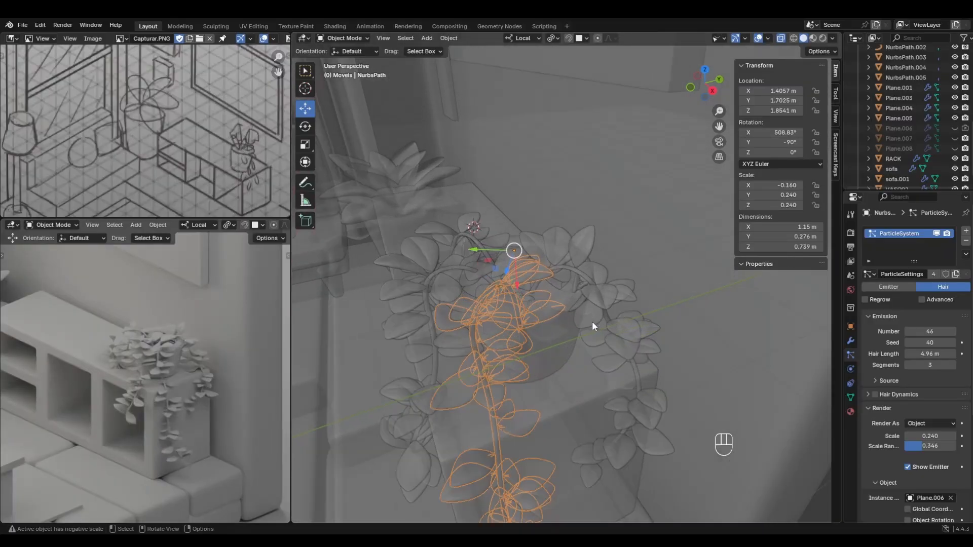
pyautogui.press('Tab')
pyautogui.moveTo(592, 321); pyautogui.dragTo(640, 280, button='middle')
pyautogui.moveTo(596, 249); pyautogui.dragTo(585, 253, button='middle')
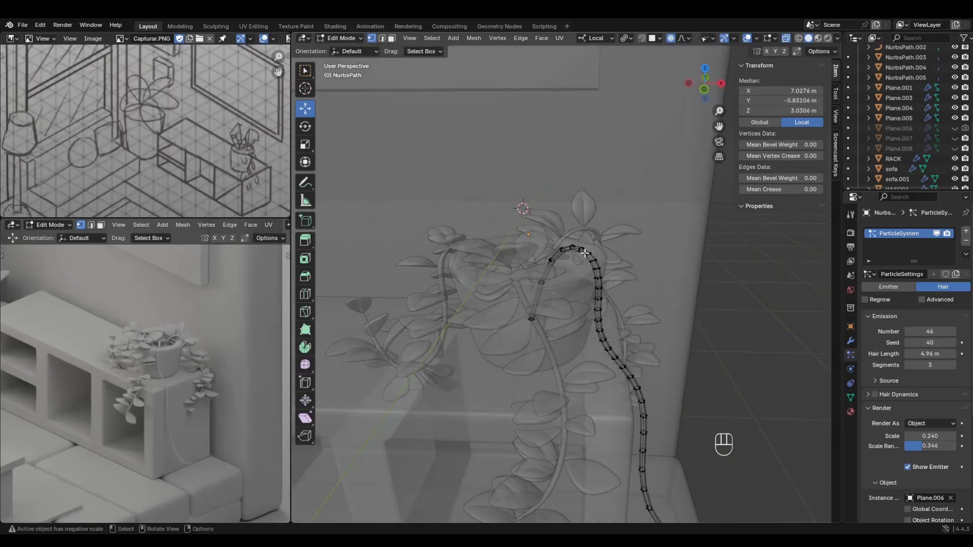
pyautogui.click(571, 248)
pyautogui.moveTo(573, 249); pyautogui.dragTo(587, 264)
pyautogui.hotkey('ctrl', 'z')
pyautogui.click(553, 237)
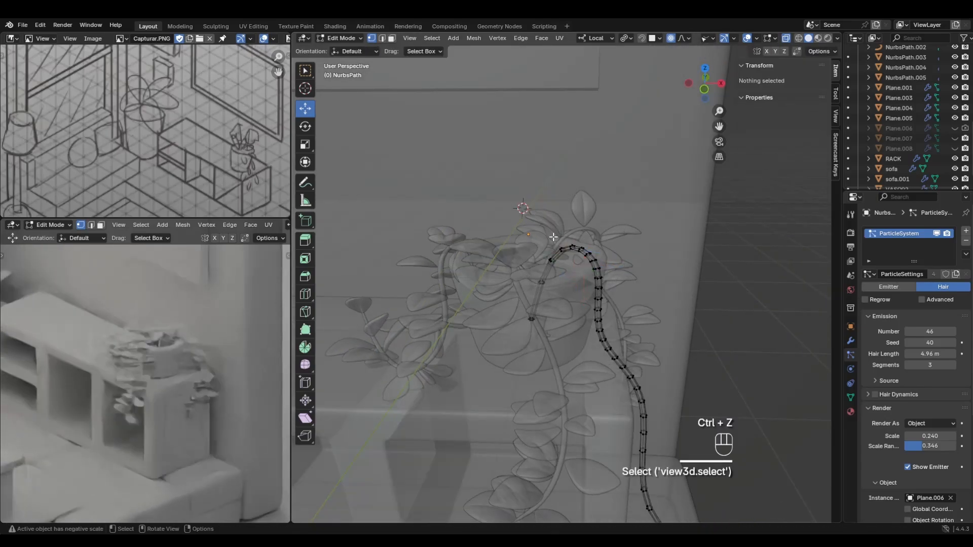
pyautogui.click(577, 253)
pyautogui.press('g')
pyautogui.click(582, 242)
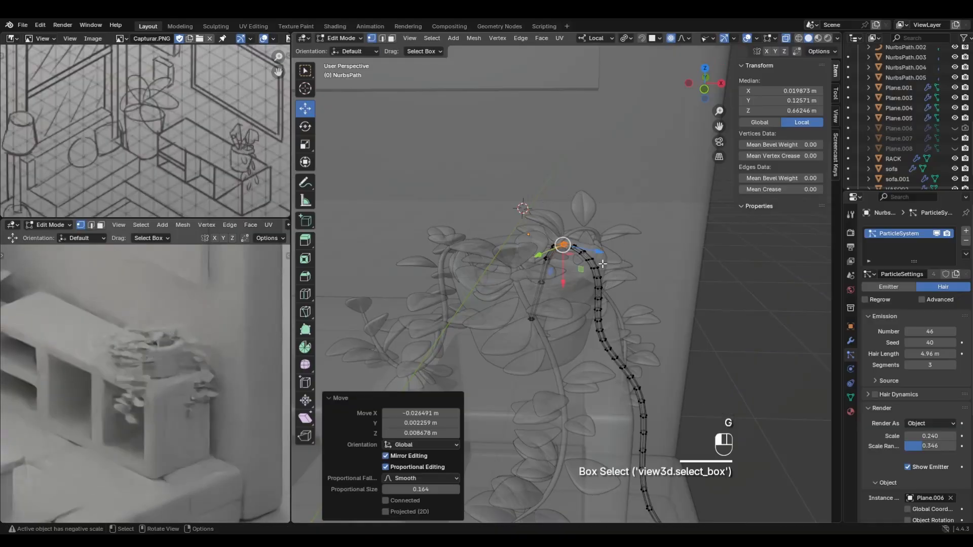
# Reshape the same stem's arch over the pot rim further from two view angles, with proportional size about 0.29 m.
pyautogui.press('g')
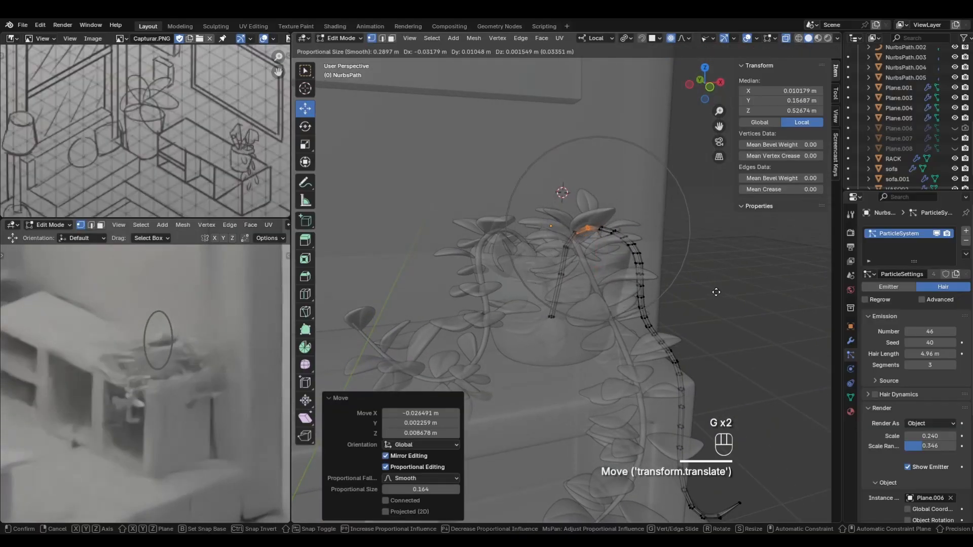
pyautogui.click(715, 297)
pyautogui.press('Tab')
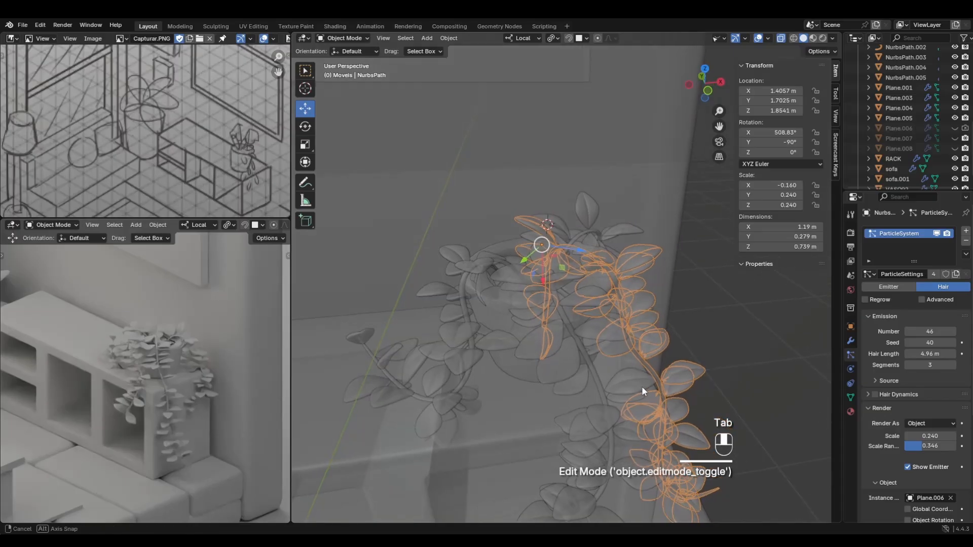
pyautogui.click(641, 314)
pyautogui.click(593, 253)
pyautogui.moveTo(655, 285); pyautogui.dragTo(685, 266, button='middle')
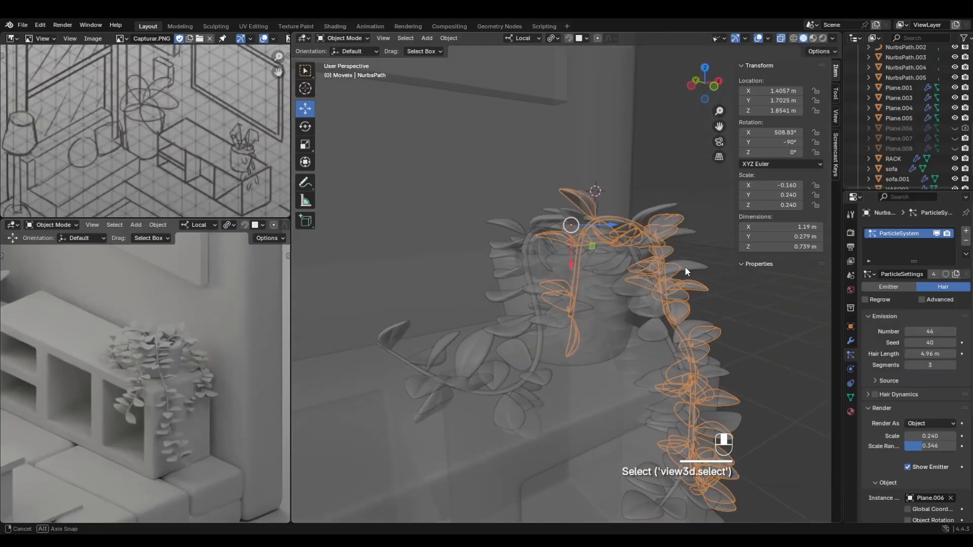
pyautogui.press('Tab')
pyautogui.press('g')
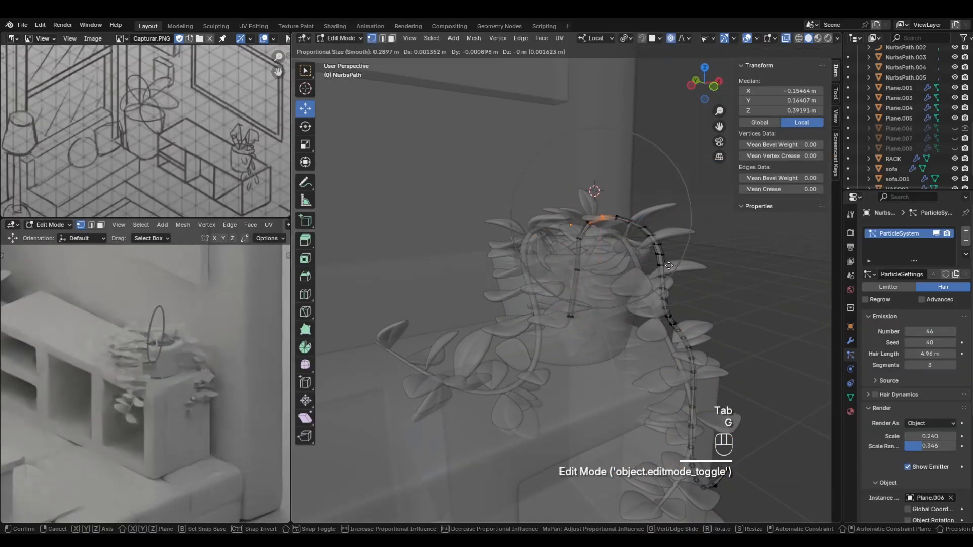
pyautogui.click(688, 256)
pyautogui.press('Tab')
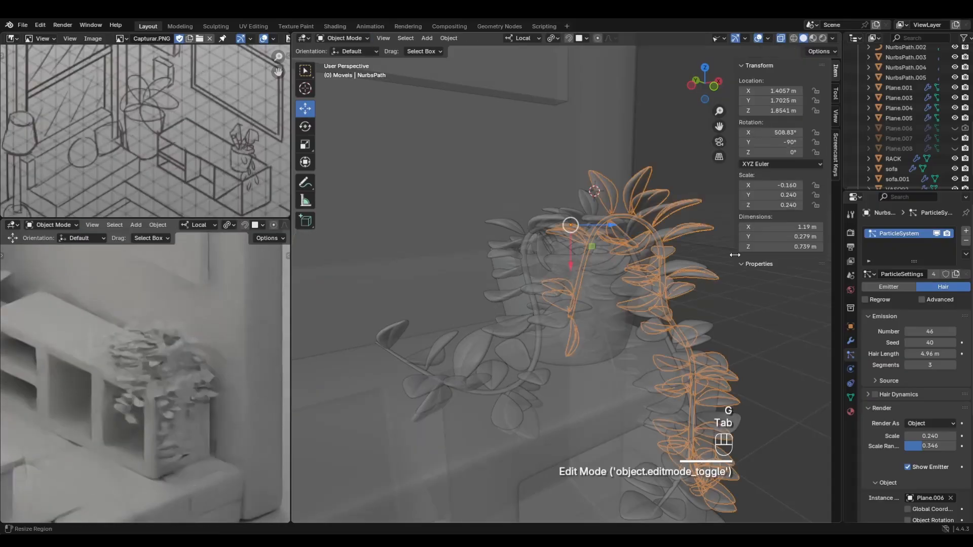
# Deselect the stem and examine the leafy plant up close and within the whole room.
pyautogui.moveTo(734, 254); pyautogui.dragTo(677, 262, button='middle')
pyautogui.click(749, 321)
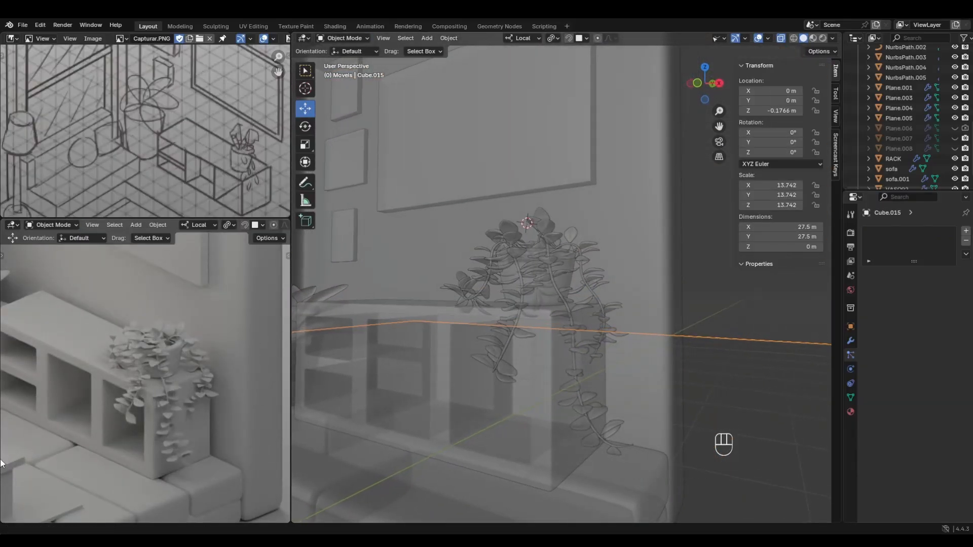
pyautogui.scroll(-8, 198, 379)
pyautogui.moveTo(198, 379); pyautogui.dragTo(350, 366, button='middle')
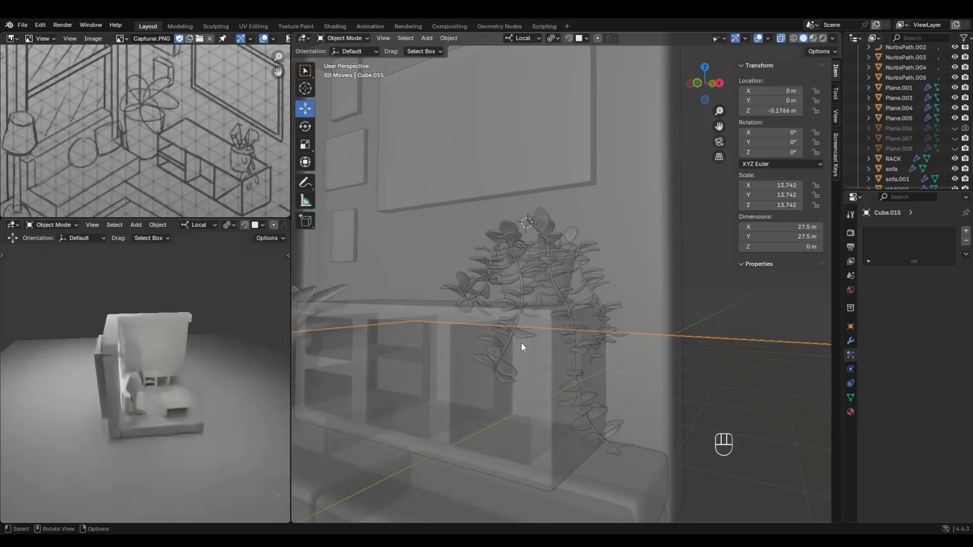
pyautogui.moveTo(521, 342); pyautogui.dragTo(601, 377, button='middle')
pyautogui.press('Tab')
pyautogui.press('Tab')
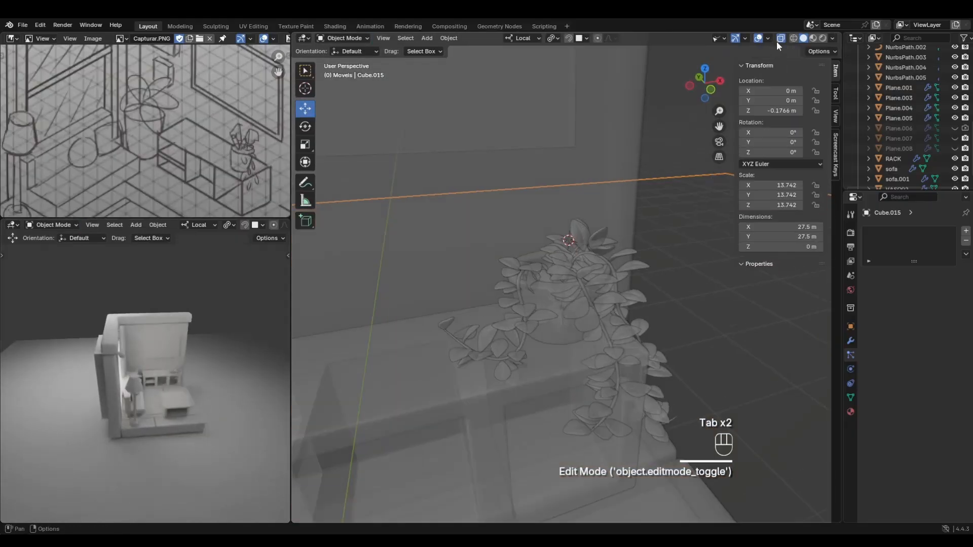
# Turn off X-ray and move stem NurbsPath.004 up about 0.04 m so its leaves sit higher above the rack.
pyautogui.click(779, 39)
pyautogui.moveTo(551, 295); pyautogui.dragTo(535, 263, button='middle')
pyautogui.scroll(4, 491, 360)
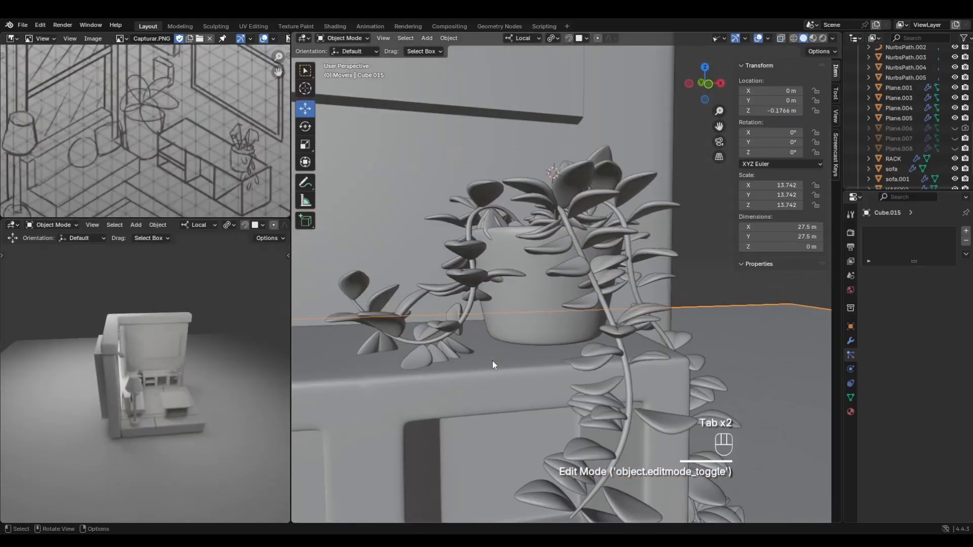
pyautogui.click(437, 353)
pyautogui.press('g')
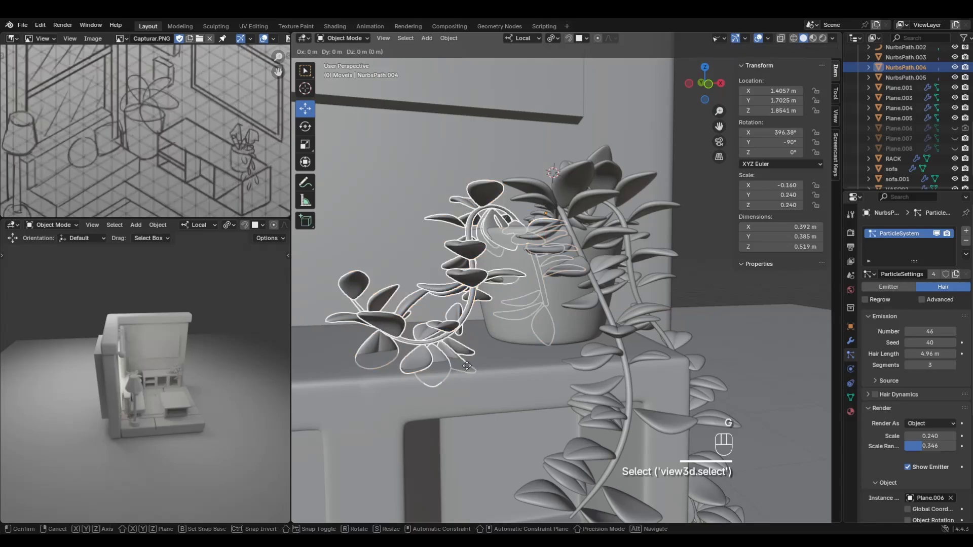
pyautogui.click(504, 354)
pyautogui.moveTo(503, 354); pyautogui.dragTo(562, 327, button='middle')
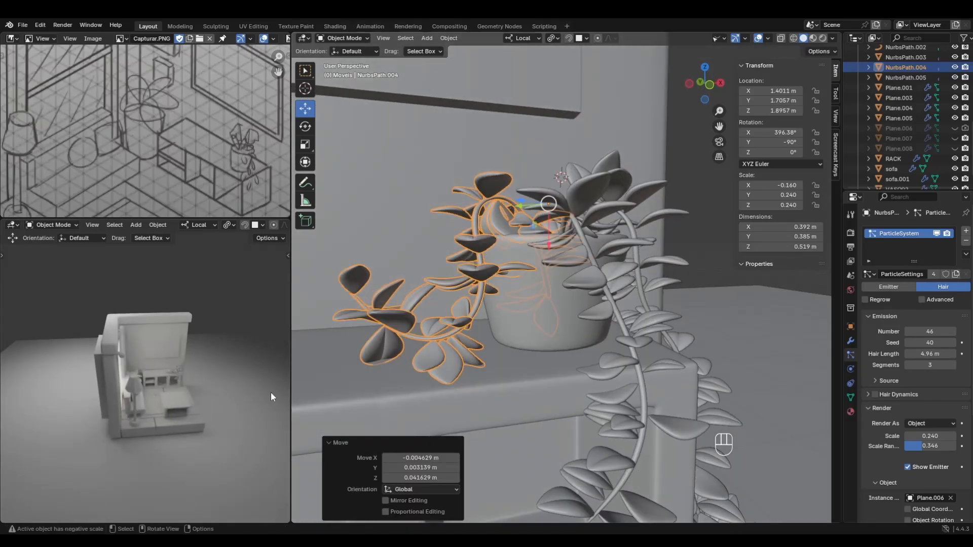
# Show the camera view in the preview viewport and raise stem NurbsPath.004 about 0.03 m more.
pyautogui.click(236, 391)
pyautogui.press('KP_0')
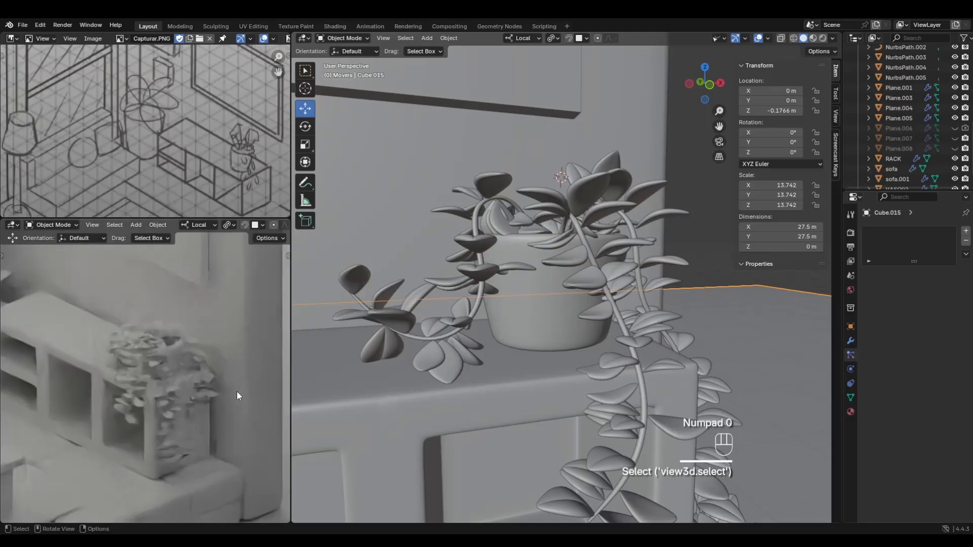
pyautogui.click(457, 330)
pyautogui.press('g')
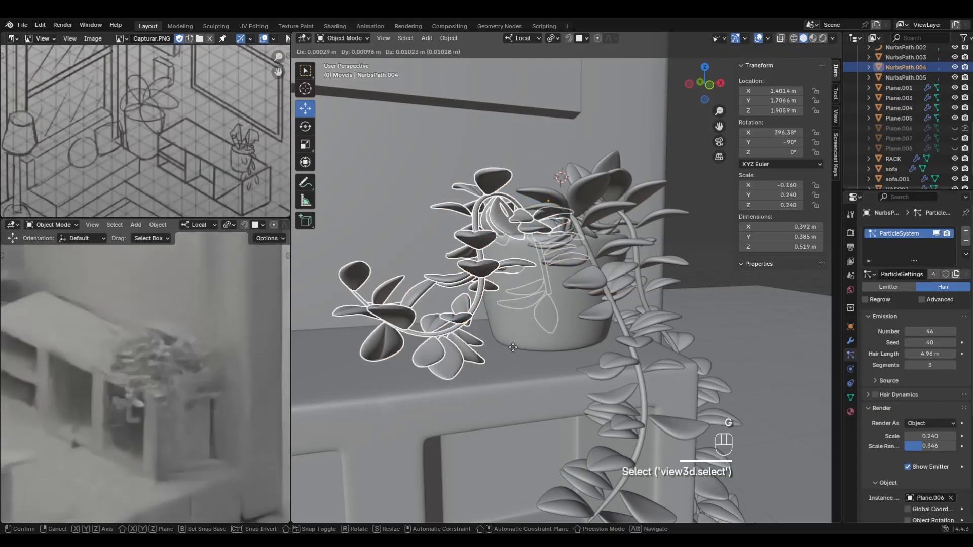
pyautogui.click(514, 351)
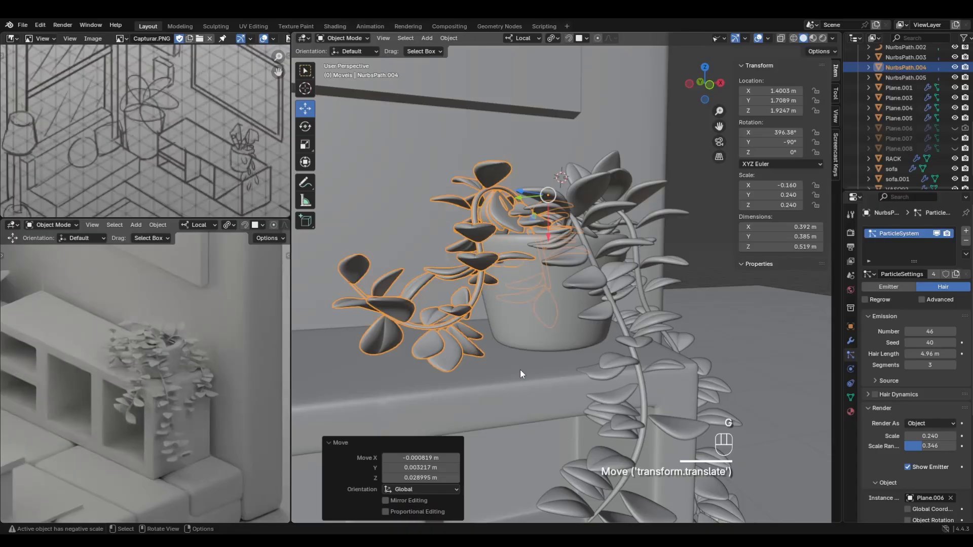
# Move the middle of stem NurbsPath.003 outward and up from the rack edge in X-ray, with proportional size 0.386.
pyautogui.moveTo(632, 415); pyautogui.dragTo(703, 313, button='middle')
pyautogui.click(702, 317)
pyautogui.moveTo(731, 354); pyautogui.dragTo(628, 282, button='middle')
pyautogui.press('Tab')
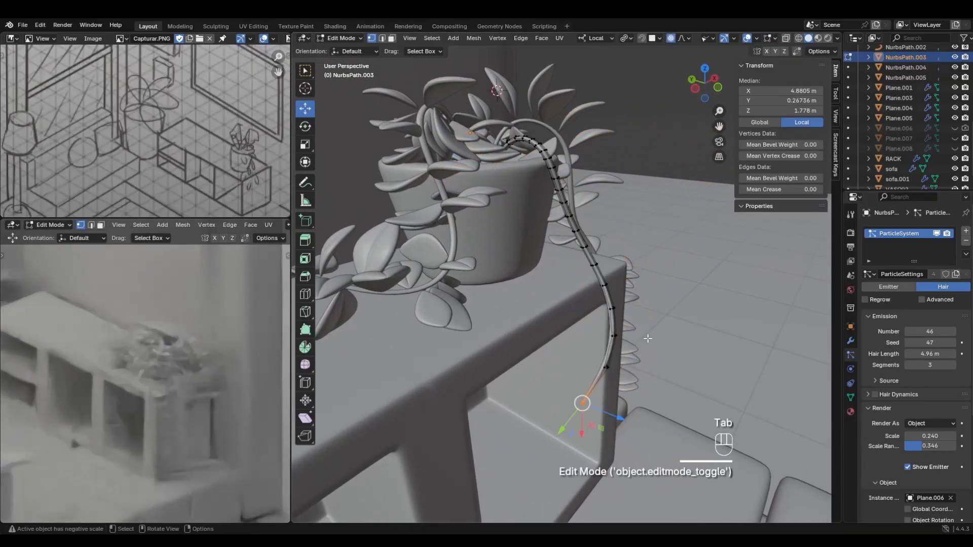
pyautogui.moveTo(632, 284); pyautogui.dragTo(632, 286)
pyautogui.click(786, 38)
pyautogui.click(685, 273)
pyautogui.moveTo(645, 289); pyautogui.dragTo(691, 271, button='middle')
pyautogui.press('g')
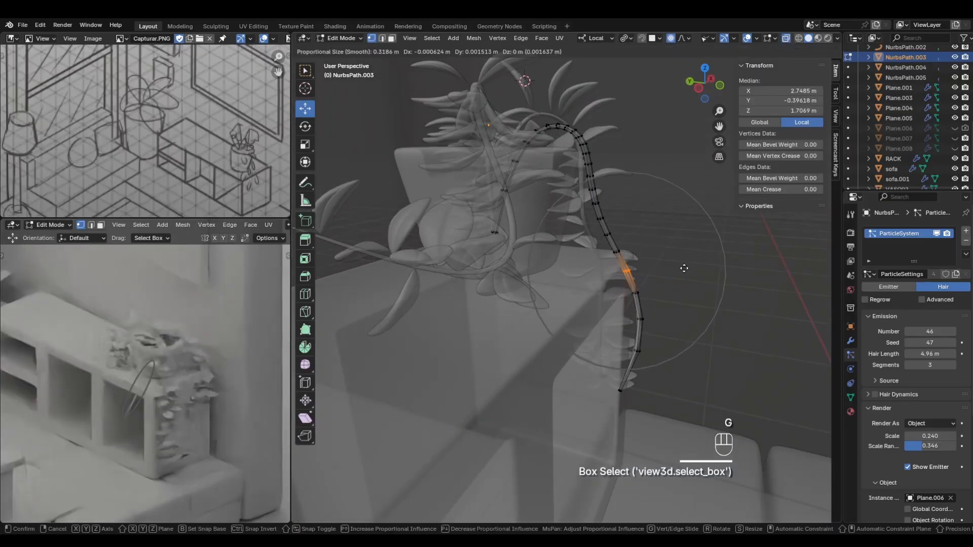
pyautogui.click(700, 260)
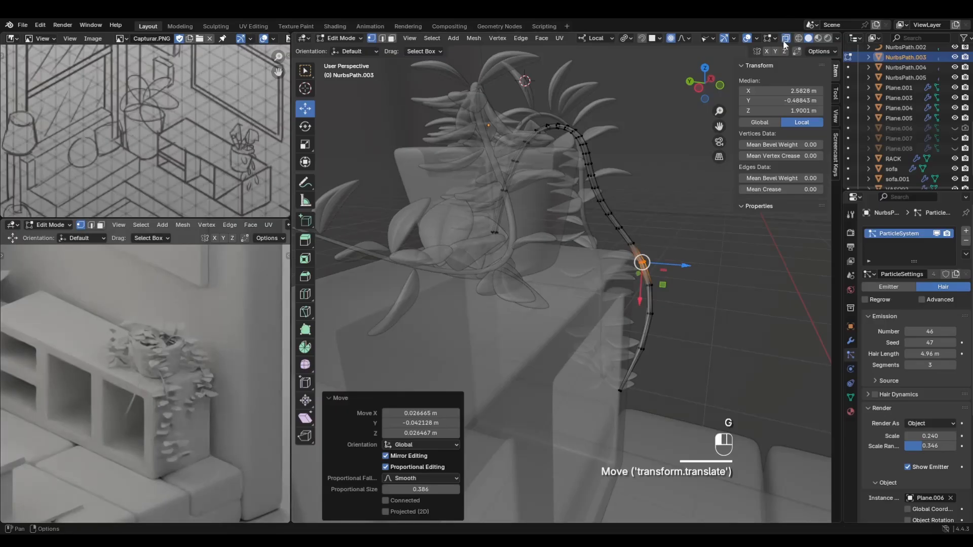
pyautogui.moveTo(760, 167); pyautogui.dragTo(568, 302, button='middle')
pyautogui.press('Tab')
# Pull the middle of the longest stem, NurbsPath, outward and up from the rack corner, with proportional size about 0.513 m.
pyautogui.click(571, 298)
pyautogui.press('Tab')
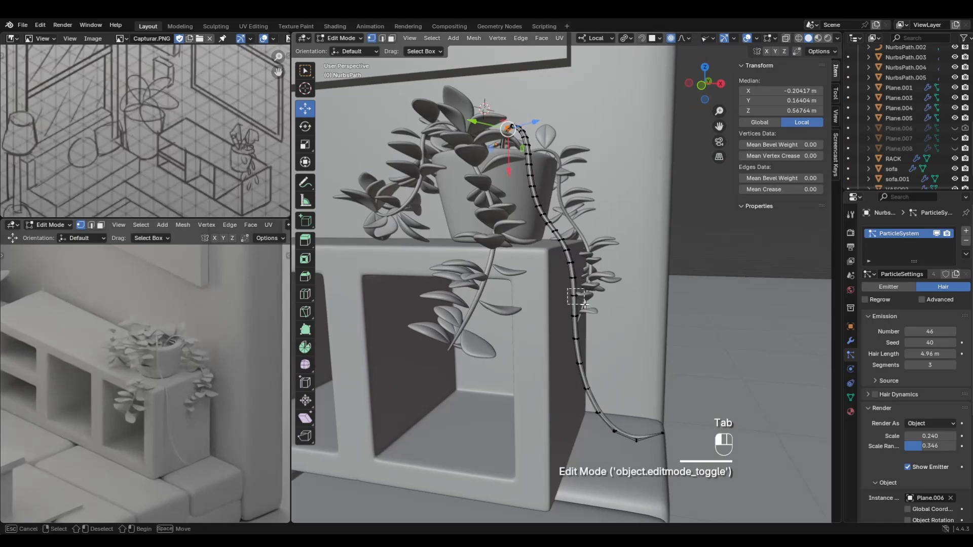
pyautogui.moveTo(584, 304); pyautogui.dragTo(562, 302)
pyautogui.hotkey('alt', 'z')
pyautogui.click(679, 315)
pyautogui.press('g')
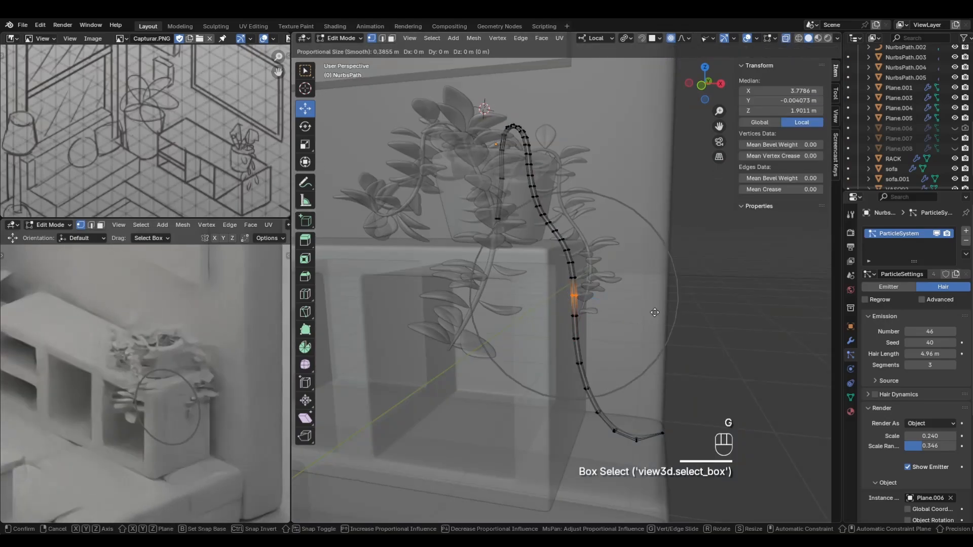
pyautogui.scroll(-3, 655, 313)
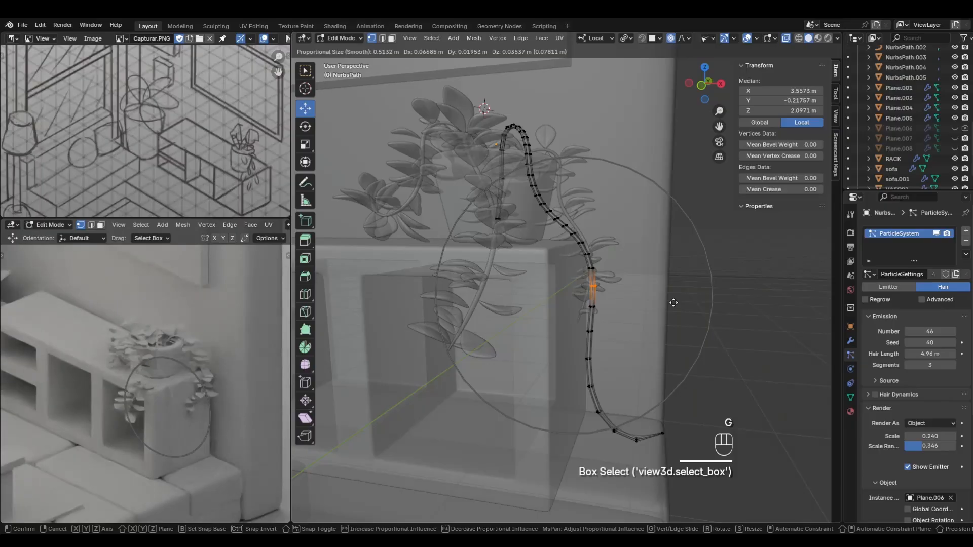
pyautogui.click(673, 302)
pyautogui.click(785, 38)
pyautogui.press('Tab')
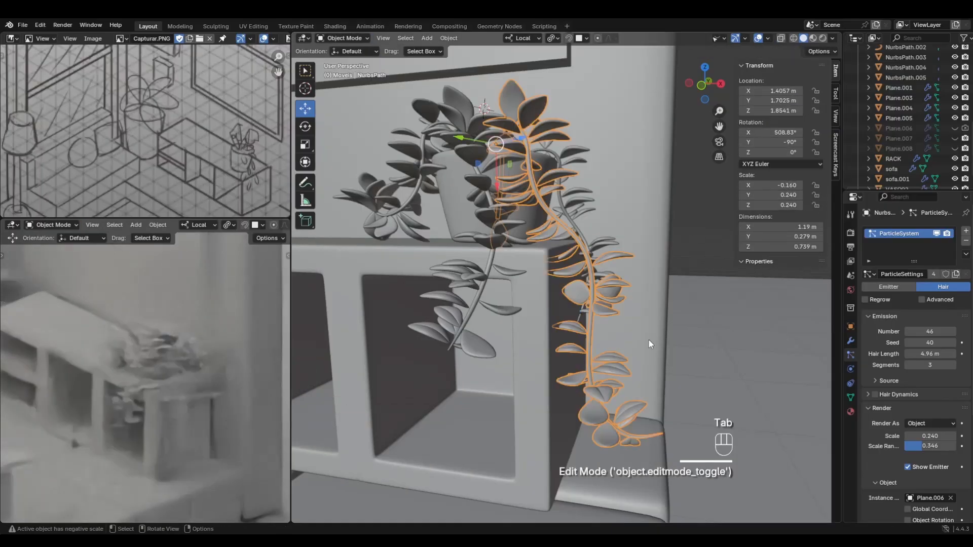
# Shift the same point of stem NurbsPath about 0.06 m further outward and up, with proportional size 0.621.
pyautogui.moveTo(716, 343); pyautogui.dragTo(822, 339, button='middle')
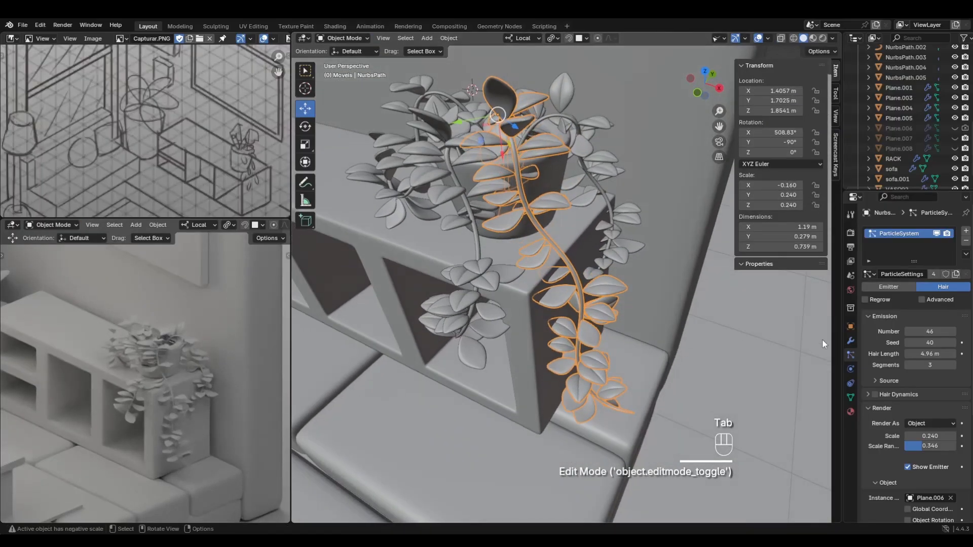
pyautogui.press('Tab')
pyautogui.moveTo(680, 343); pyautogui.dragTo(668, 313, button='middle')
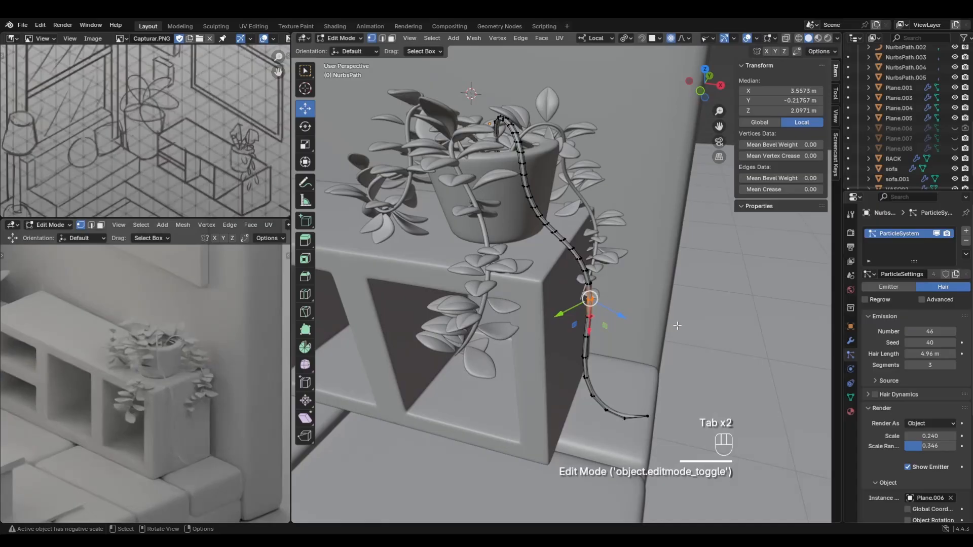
pyautogui.press('g')
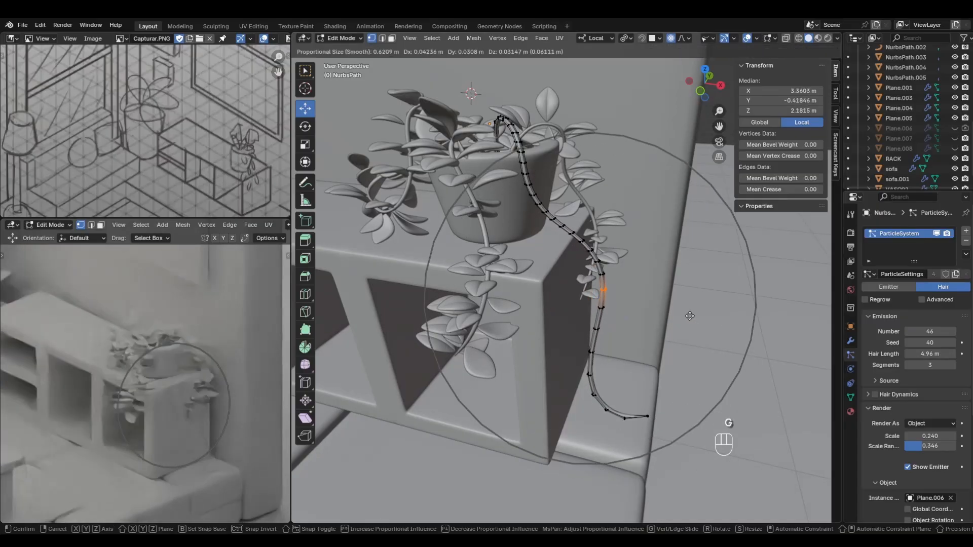
pyautogui.click(690, 315)
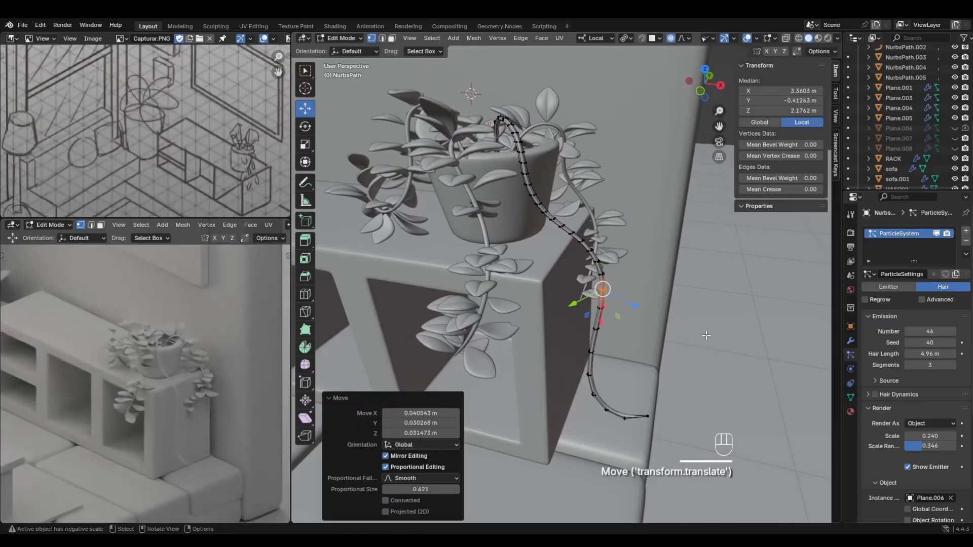
pyautogui.press('Tab')
# Move the lower bend of stem NurbsPath.005 outward past the rack edge in X-ray, with proportional size about 0.621 m.
pyautogui.moveTo(709, 342); pyautogui.dragTo(662, 294, button='middle')
pyautogui.click(667, 252)
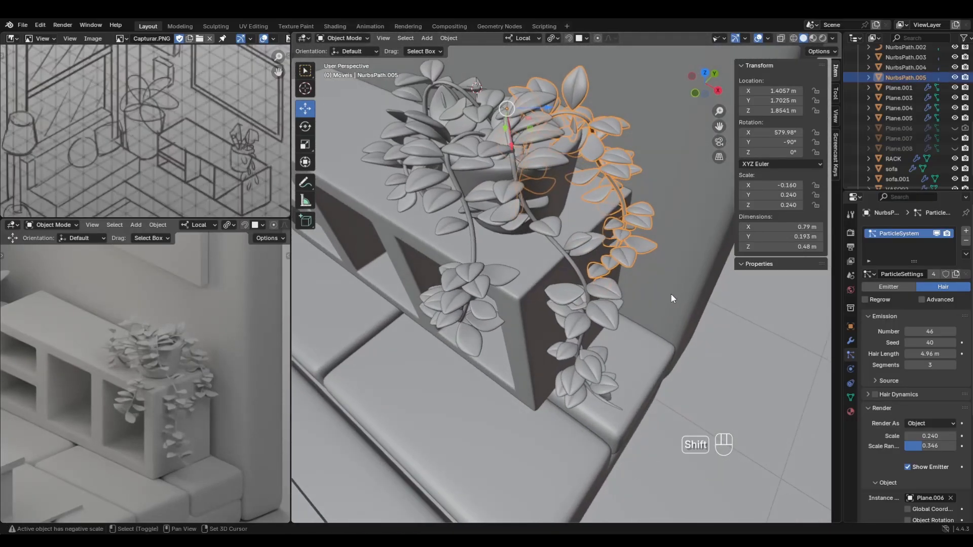
pyautogui.moveTo(676, 272); pyautogui.dragTo(750, 127, button='middle')
pyautogui.press('Tab')
pyautogui.click(786, 38)
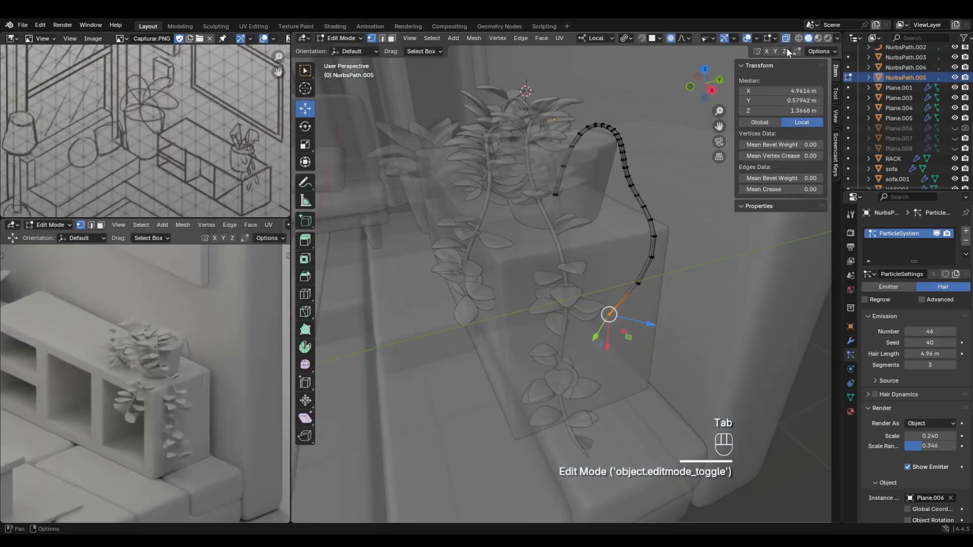
pyautogui.moveTo(644, 229); pyautogui.dragTo(672, 242)
pyautogui.moveTo(672, 242); pyautogui.dragTo(631, 306, button='middle')
pyautogui.press('g')
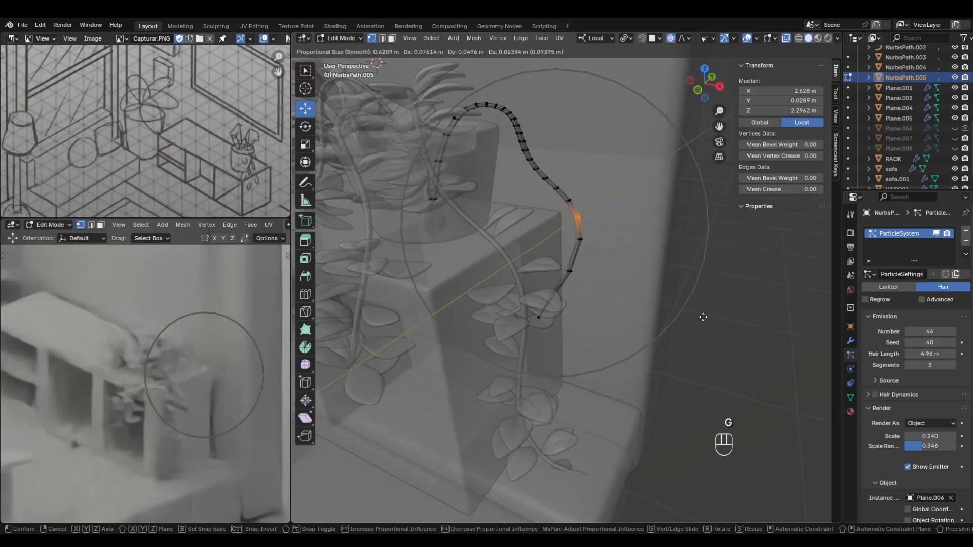
pyautogui.click(697, 310)
# Move the tip of stem NurbsPath.005 about 0.10 m outward and slightly down, with proportional size 0.621.
pyautogui.moveTo(522, 300); pyautogui.dragTo(568, 335)
pyautogui.press('g')
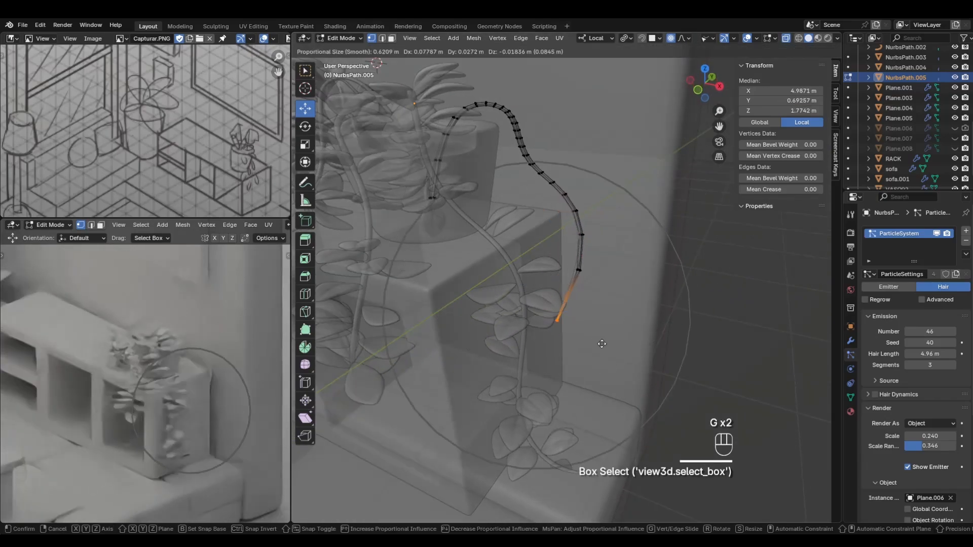
pyautogui.click(605, 345)
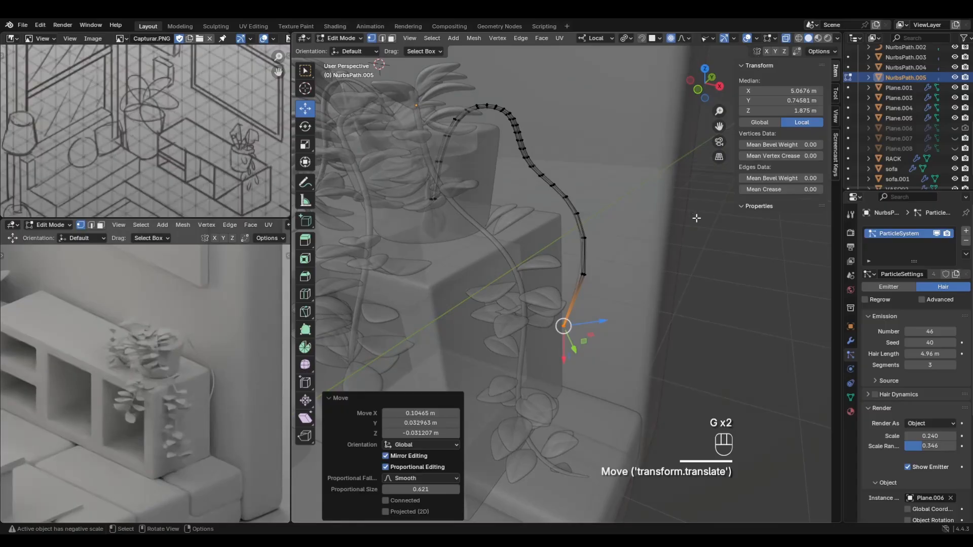
pyautogui.press('Tab')
# Raise the arch of stem NurbsPath.005 over the pot rim about 0.02 m with proportional size 0.683, and turn off X-ray.
pyautogui.moveTo(659, 325); pyautogui.dragTo(596, 362, button='middle')
pyautogui.moveTo(478, 137); pyautogui.dragTo(579, 308, button='middle')
pyautogui.scroll(-3, 596, 202)
pyautogui.press('Tab')
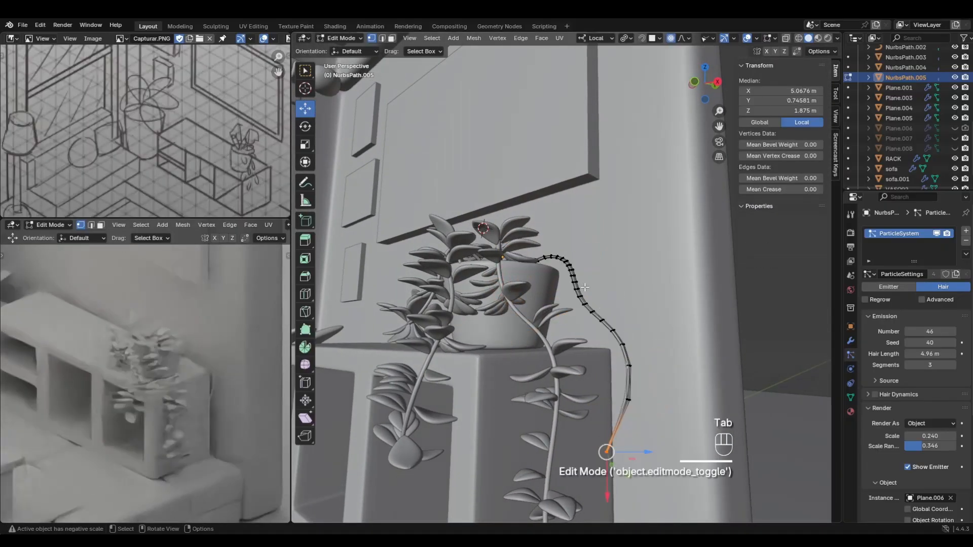
pyautogui.click(786, 38)
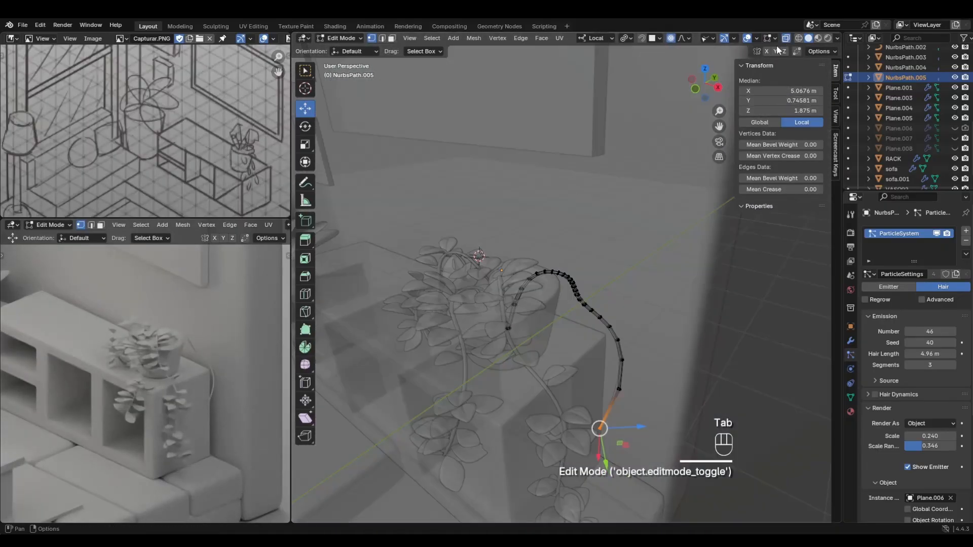
pyautogui.moveTo(545, 251); pyautogui.dragTo(564, 285)
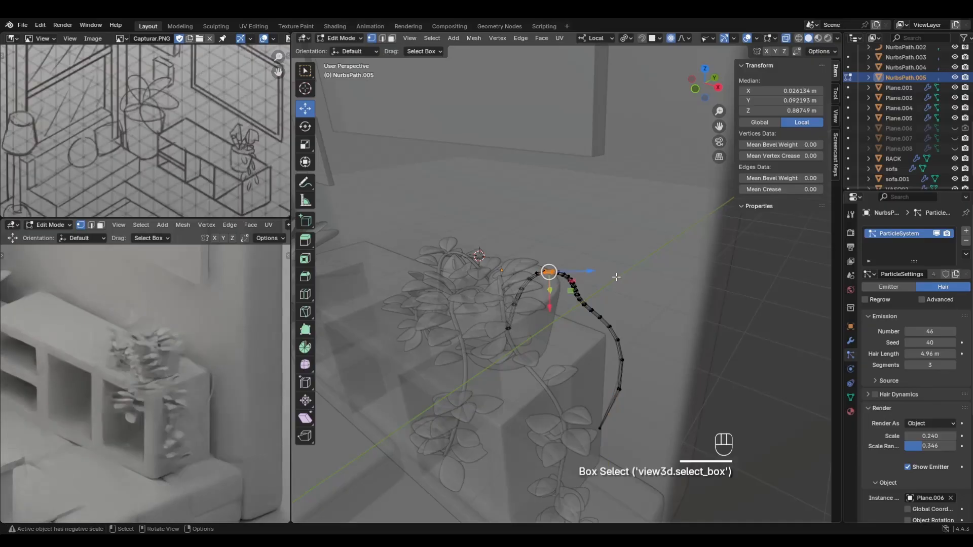
pyautogui.moveTo(644, 278); pyautogui.dragTo(639, 261, button='middle')
pyautogui.press('g')
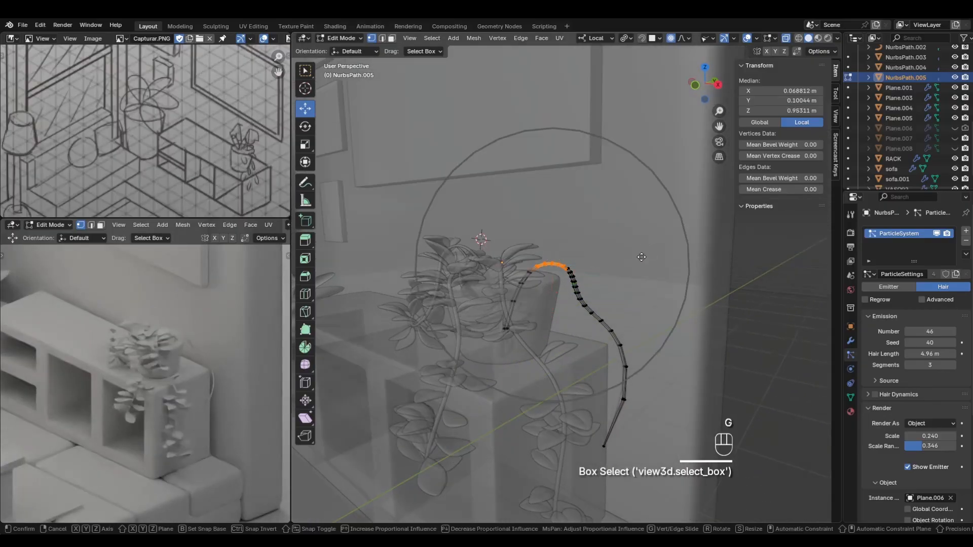
pyautogui.click(654, 273)
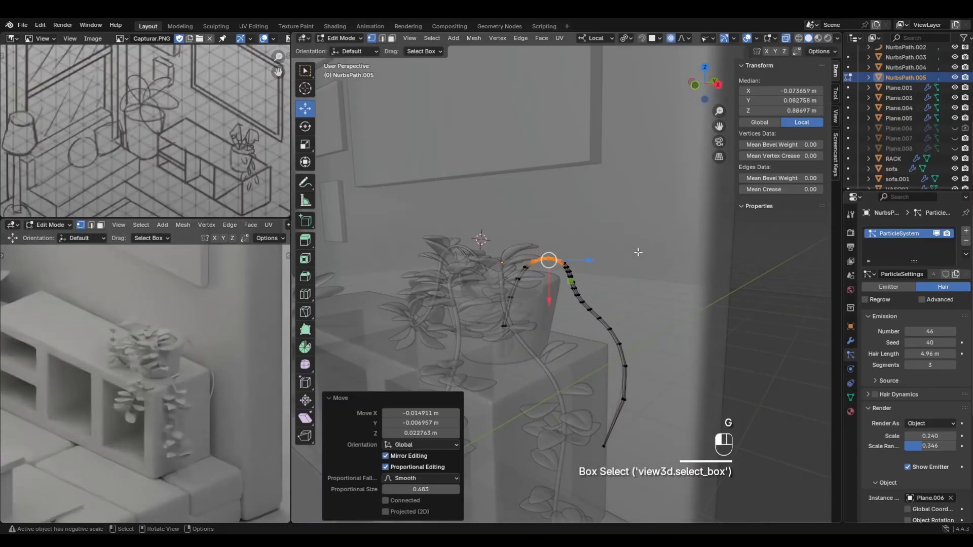
pyautogui.press('Tab')
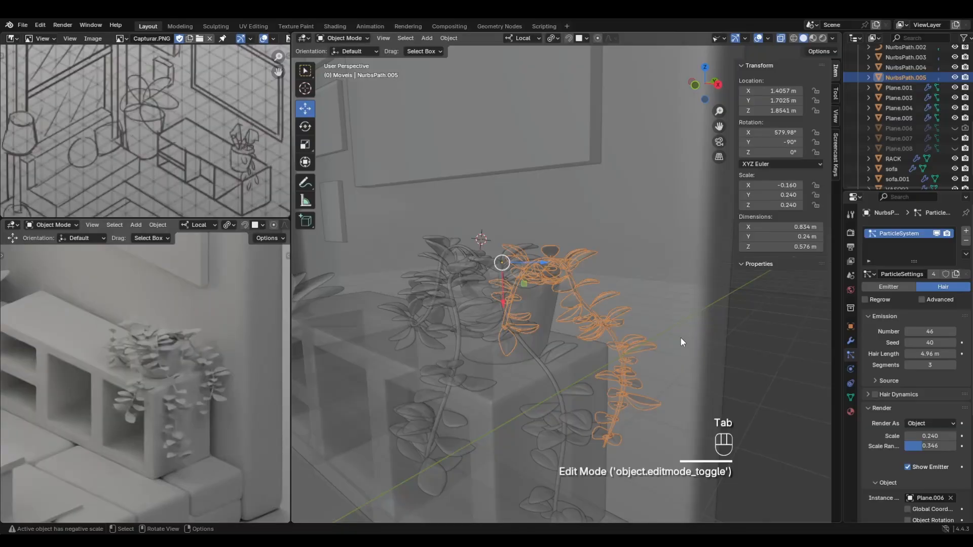
pyautogui.moveTo(680, 338); pyautogui.dragTo(601, 310, button='middle')
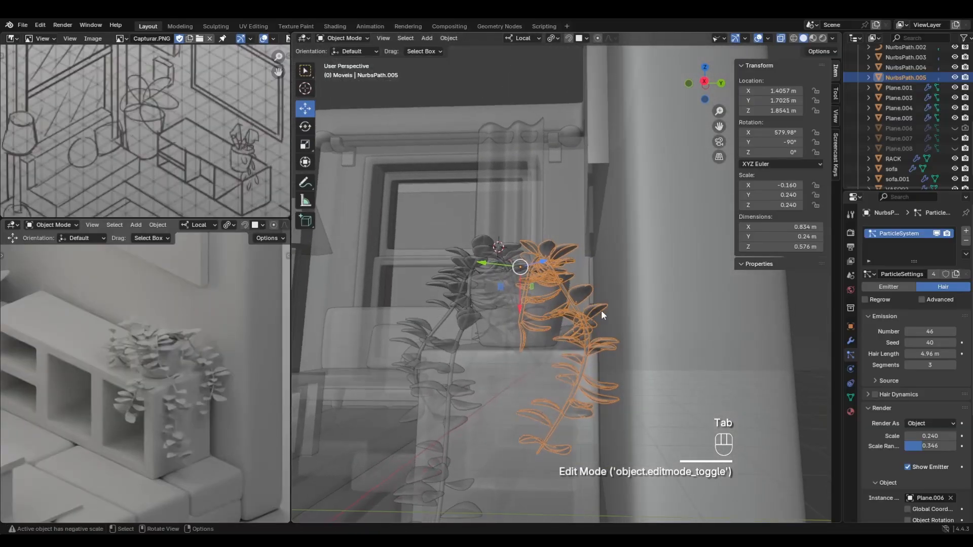
pyautogui.click(782, 38)
# Try rotating stem NurbsPath.005 around its local Z axis and undo the rotation.
pyautogui.moveTo(507, 253); pyautogui.dragTo(658, 318, button='middle')
pyautogui.press('r')
pyautogui.press('z')
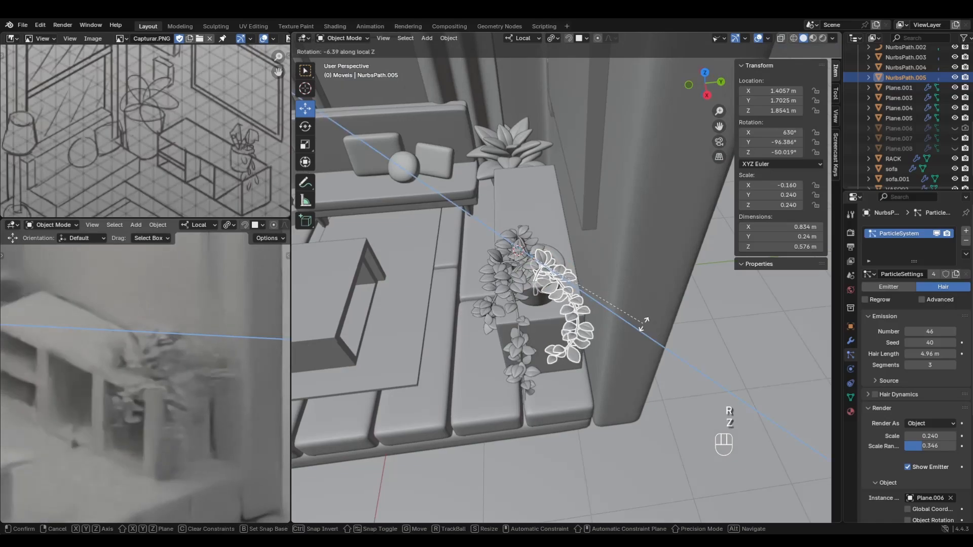
pyautogui.click(640, 311)
pyautogui.hotkey('ctrl', 'z')
# Switch the transform orientation to Global and rotate stem NurbsPath.005 slightly around the Z axis.
pyautogui.click(522, 38)
pyautogui.click(513, 65)
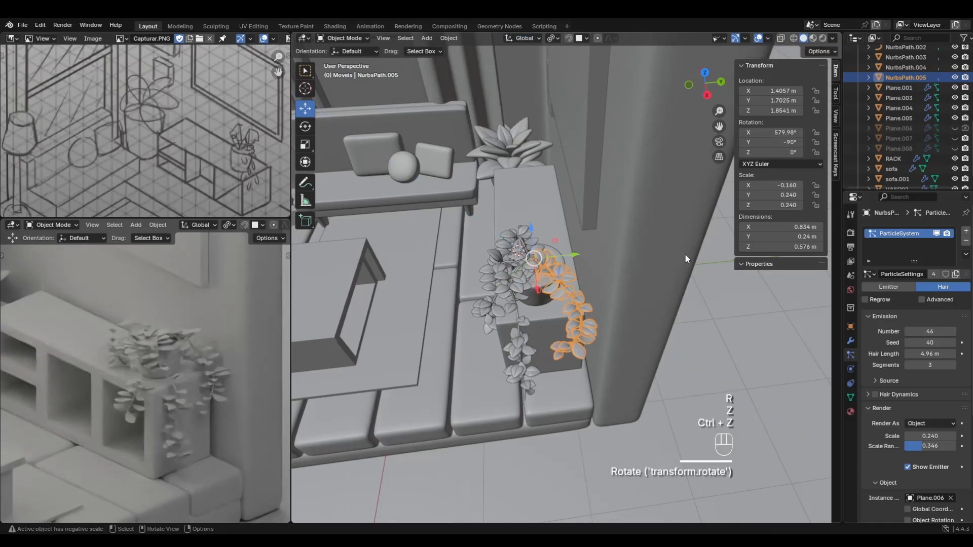
pyautogui.press('r')
pyautogui.press('z')
pyautogui.click(666, 271)
# Rotate the longest stem, NurbsPath, about 5° around the global Z axis.
pyautogui.moveTo(664, 270); pyautogui.dragTo(537, 357, button='middle')
pyautogui.moveTo(595, 348); pyautogui.dragTo(548, 330, button='middle')
pyautogui.click(531, 309)
pyautogui.press('r')
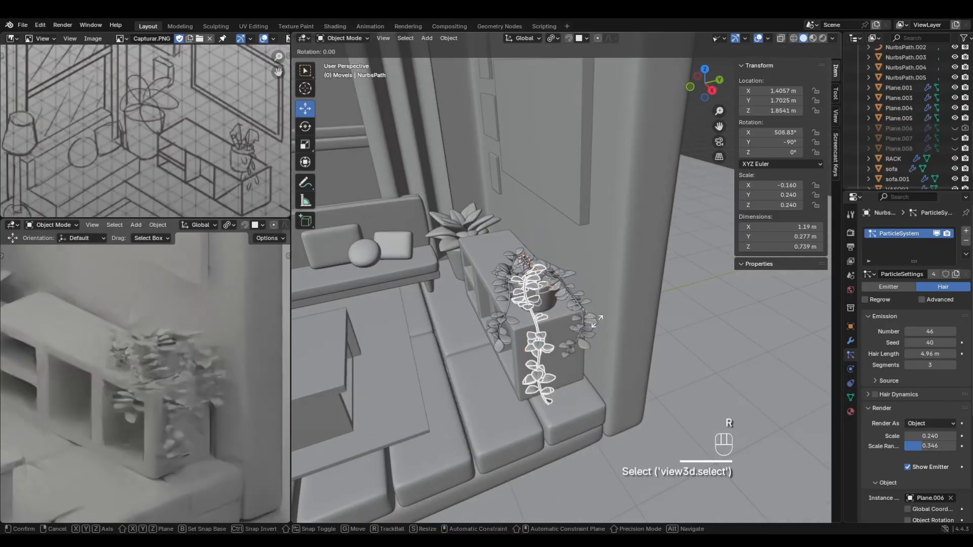
pyautogui.press('z')
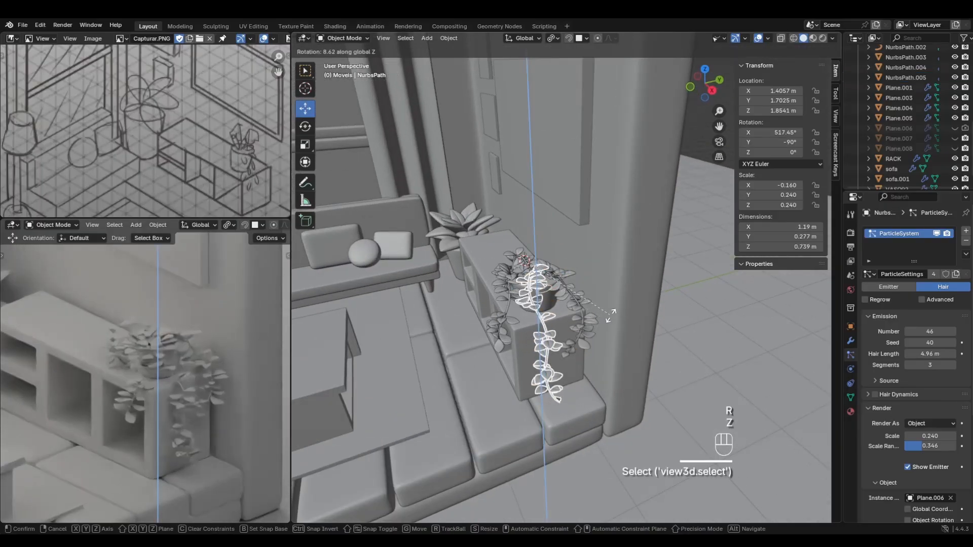
pyautogui.click(616, 319)
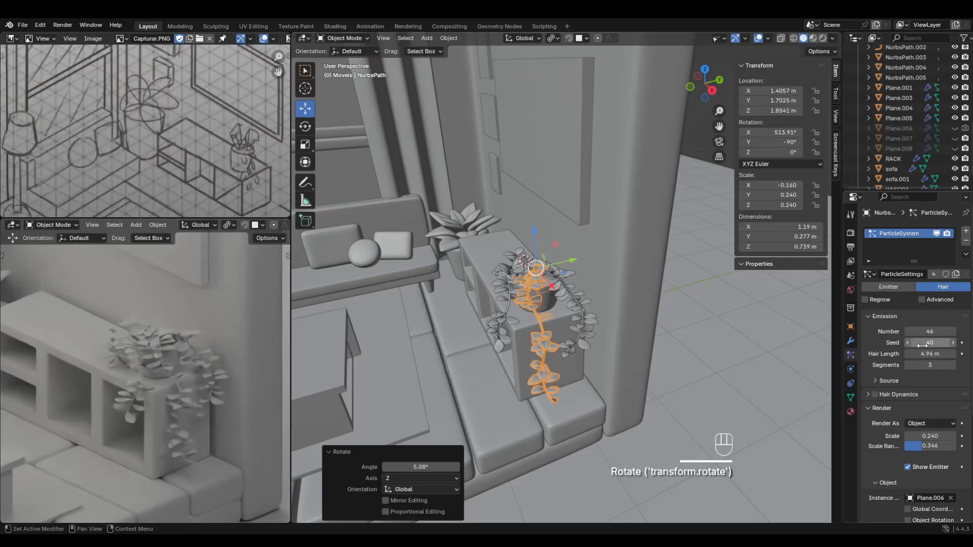
# Set the leaf particle seed of stem NurbsPath to 37 and its number to 47, and deselect the stem.
pyautogui.moveTo(921, 346); pyautogui.dragTo(899, 346)
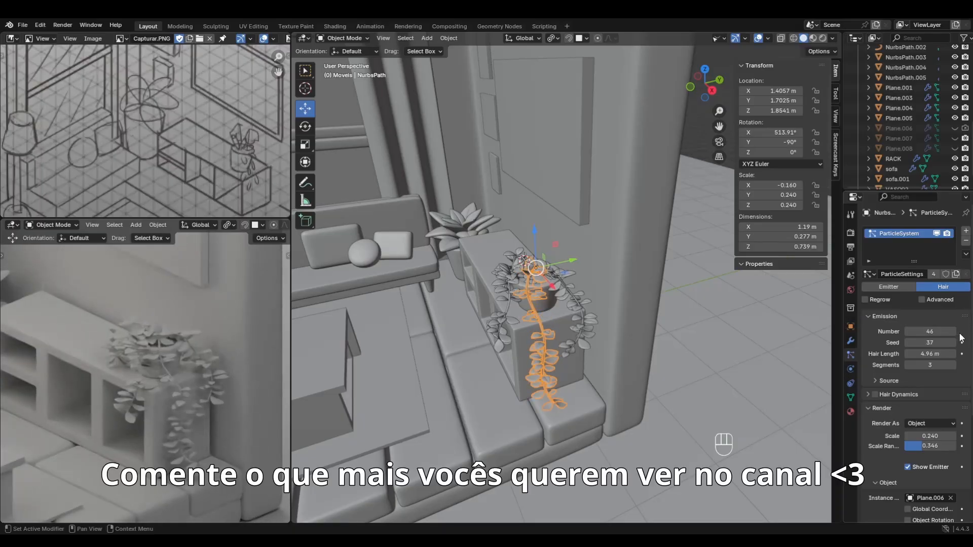
pyautogui.moveTo(934, 331)
pyautogui.mouseDown()
pyautogui.moveTo(955, 331)
pyautogui.moveTo(947, 331)
pyautogui.mouseUp()
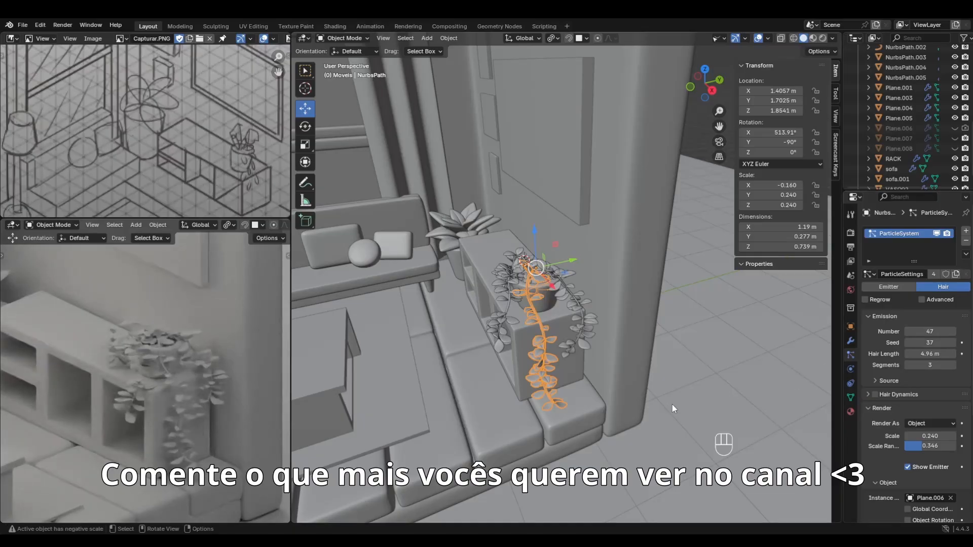
pyautogui.click(608, 446)
# Examine the finished hanging plant on the rack, both within the whole room and up close.
pyautogui.scroll(-4, 573, 444)
pyautogui.moveTo(519, 422); pyautogui.dragTo(533, 413, button='middle')
pyautogui.scroll(-1, 578, 400)
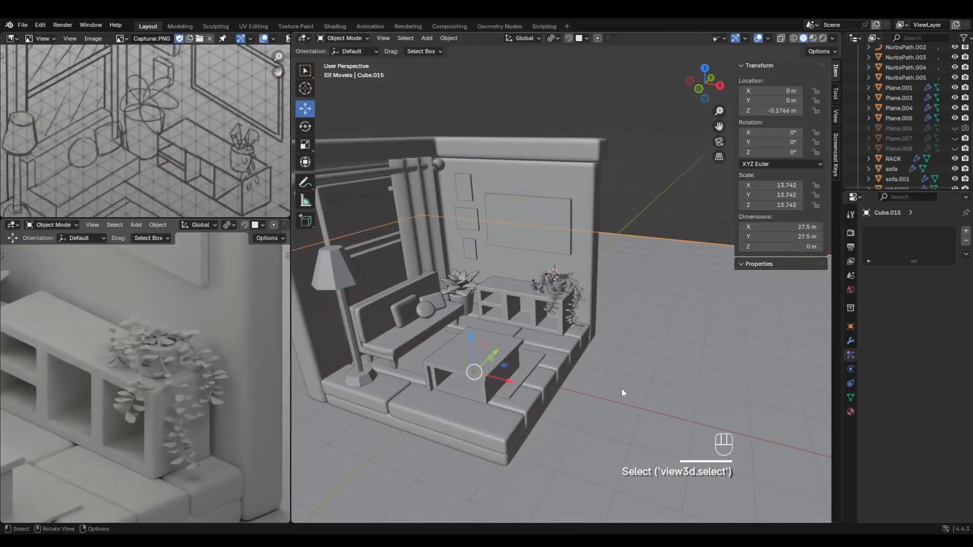
pyautogui.moveTo(622, 389); pyautogui.dragTo(644, 371, button='middle')
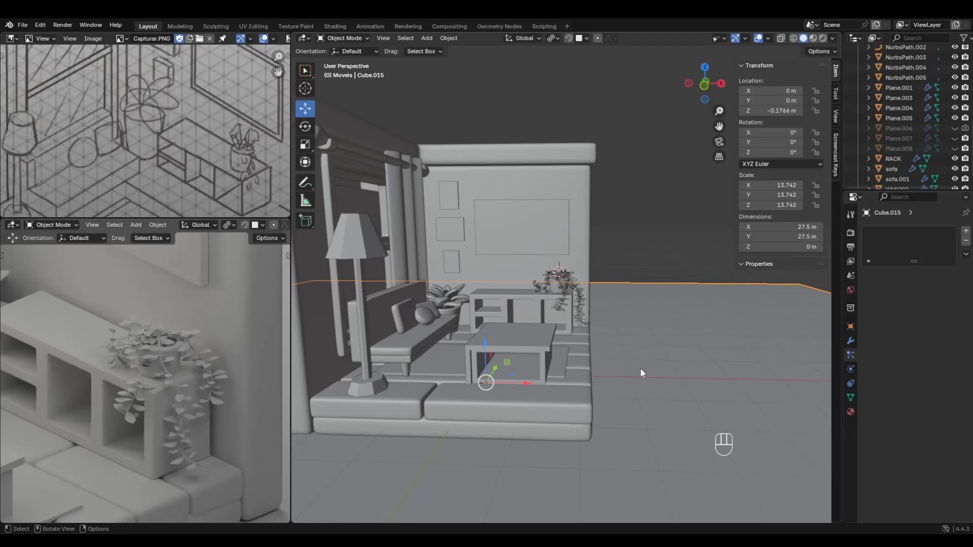
pyautogui.scroll(4, 640, 371)
pyautogui.keyDown('shift'); pyautogui.moveTo(610, 338); pyautogui.dragTo(628, 379, button='middle'); pyautogui.keyUp('shift')
pyautogui.moveTo(567, 342); pyautogui.dragTo(559, 342)
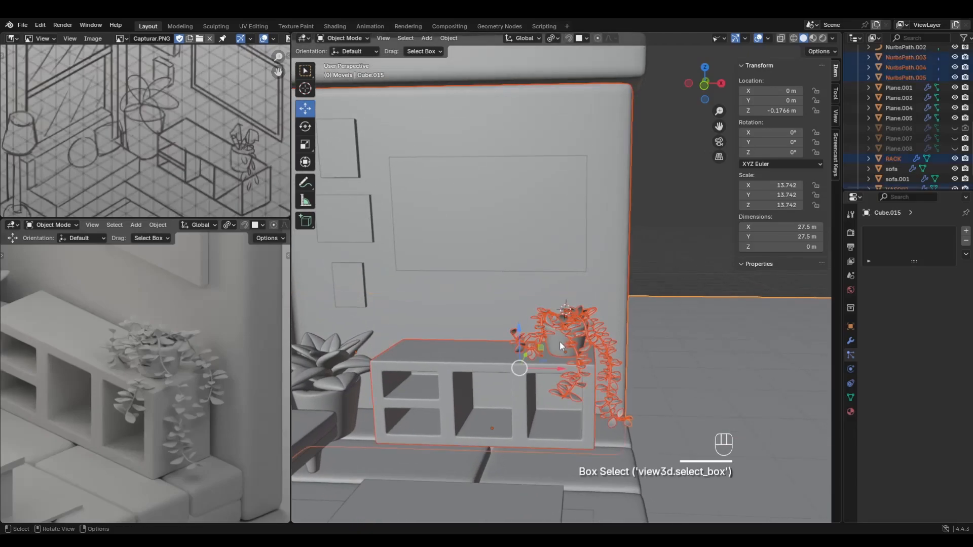
pyautogui.press('Tab')
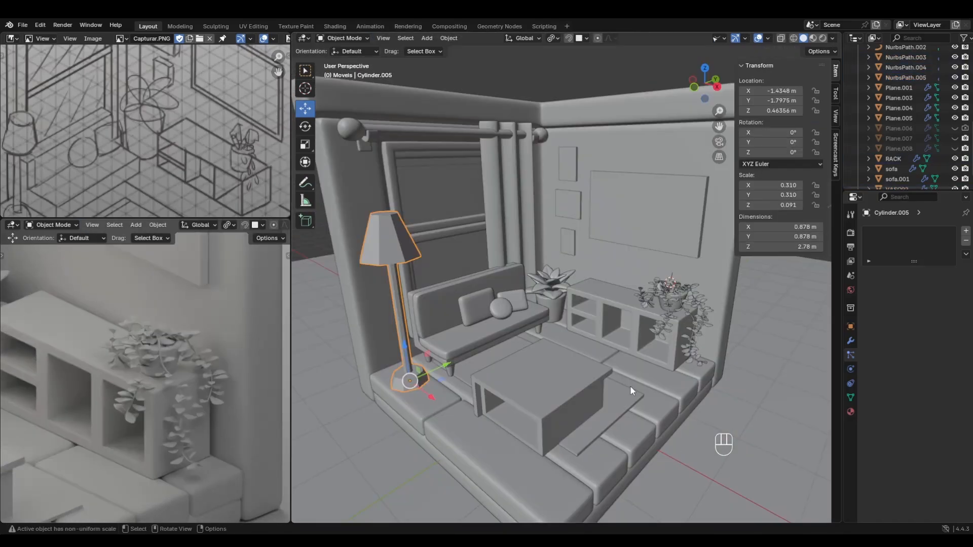